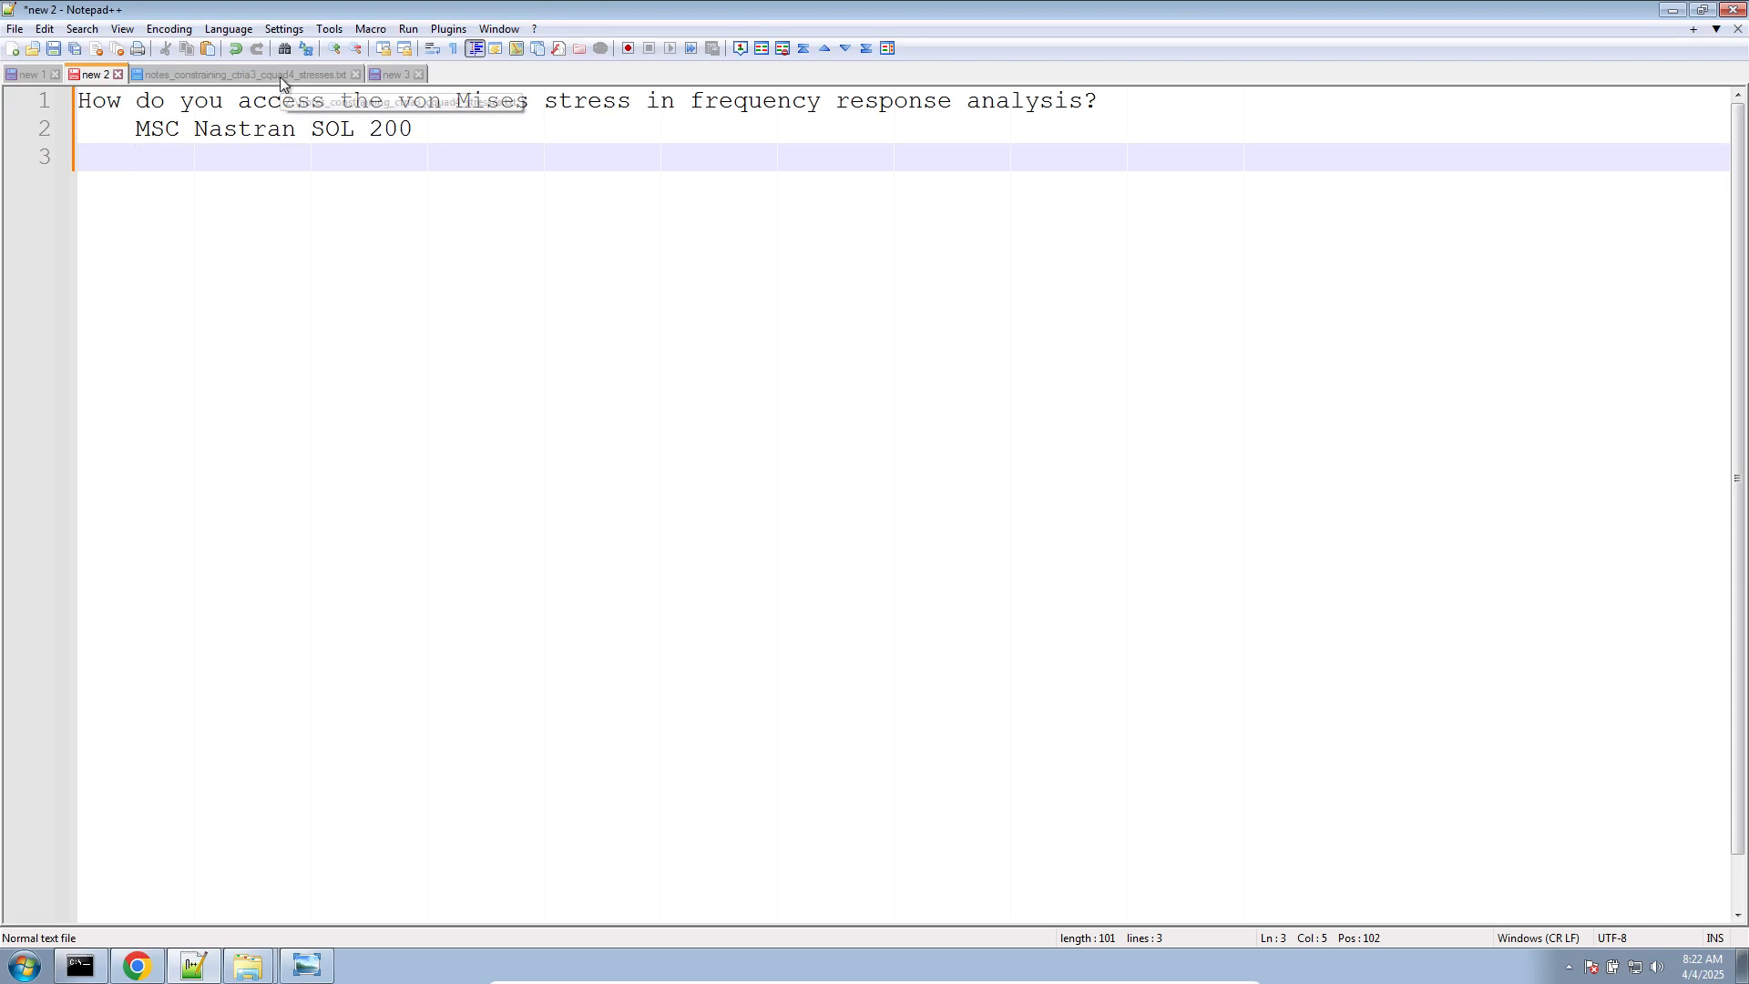
Switch to Windows Photo Viewer and compare the CQUAD4 (33) and CQUAD4 (144) stress item code tables
{"action": "left_click", "coordinate": [306, 966]}
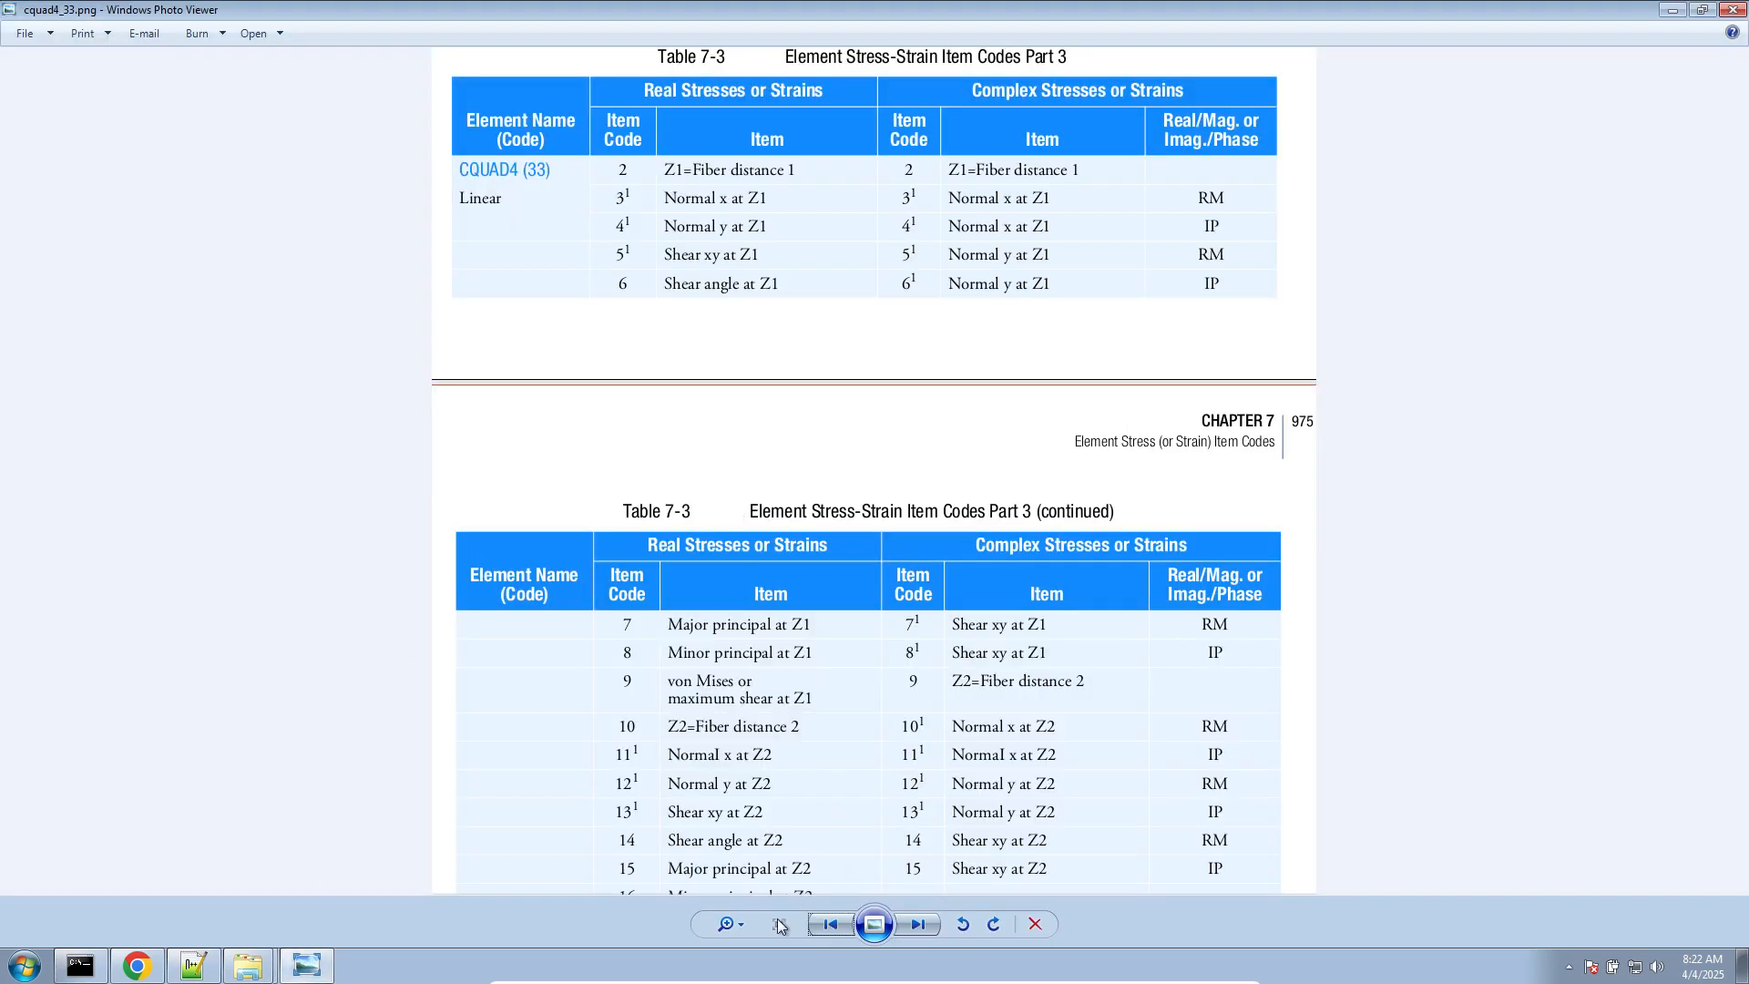
{"action": "left_click", "coordinate": [829, 925]}
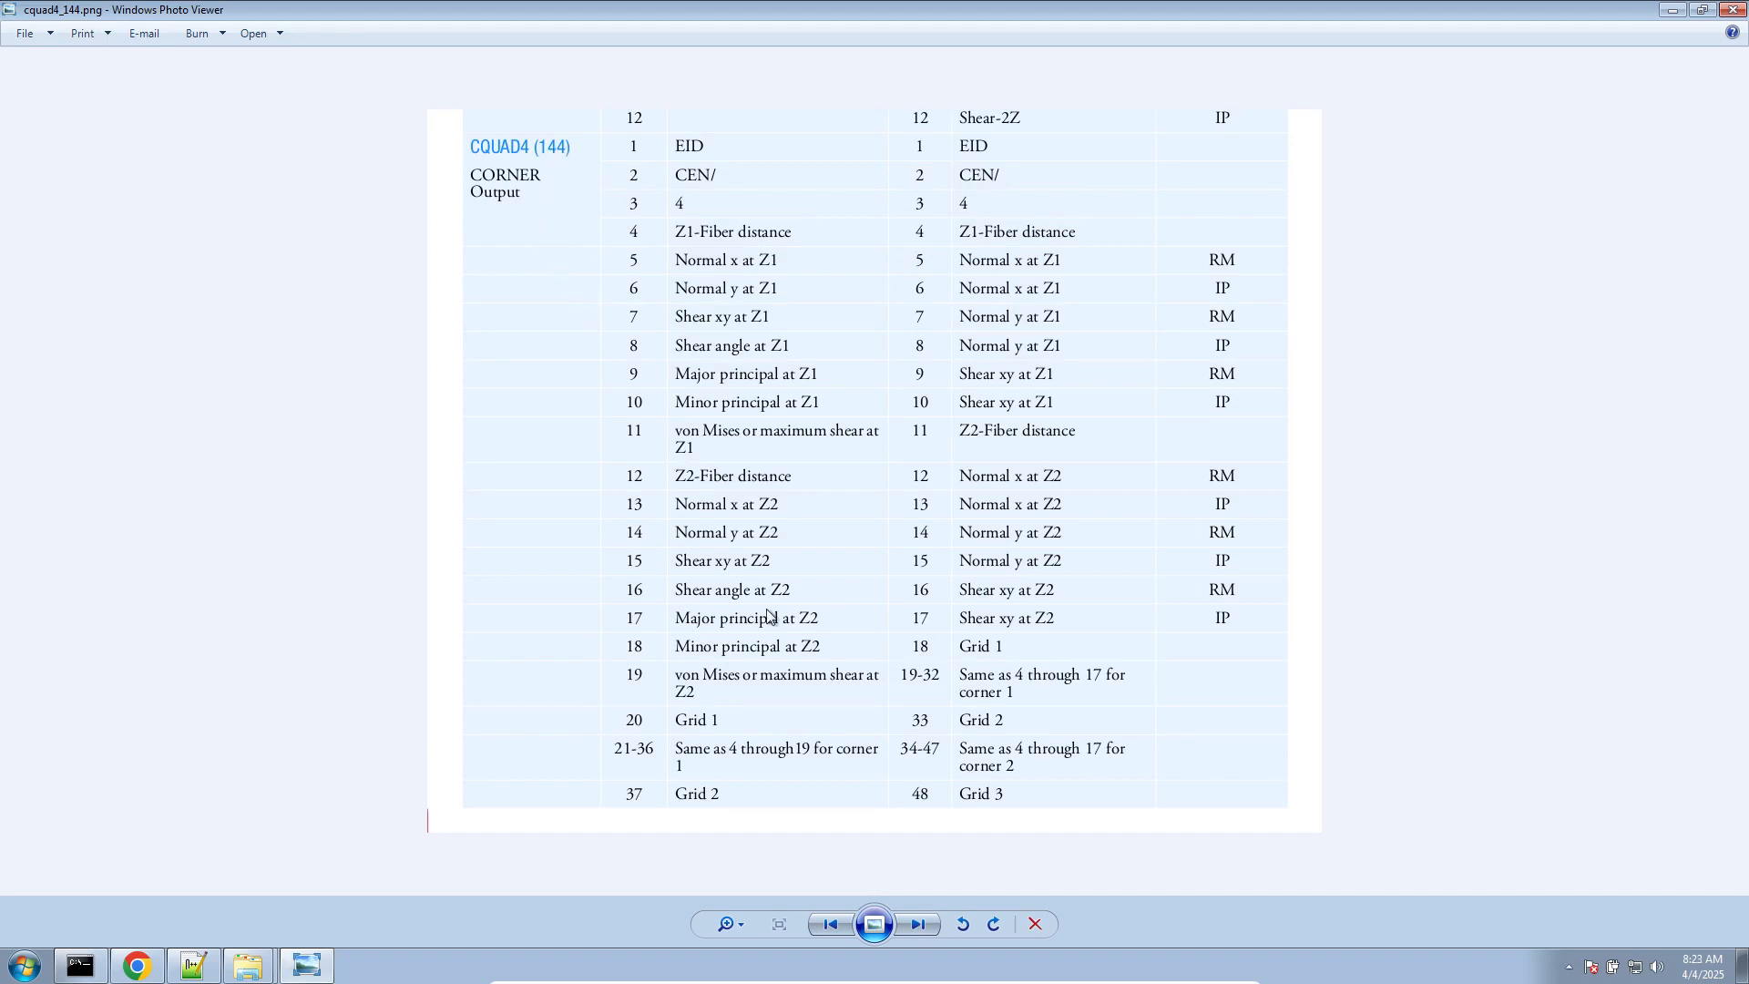
{"action": "left_click", "coordinate": [919, 925]}
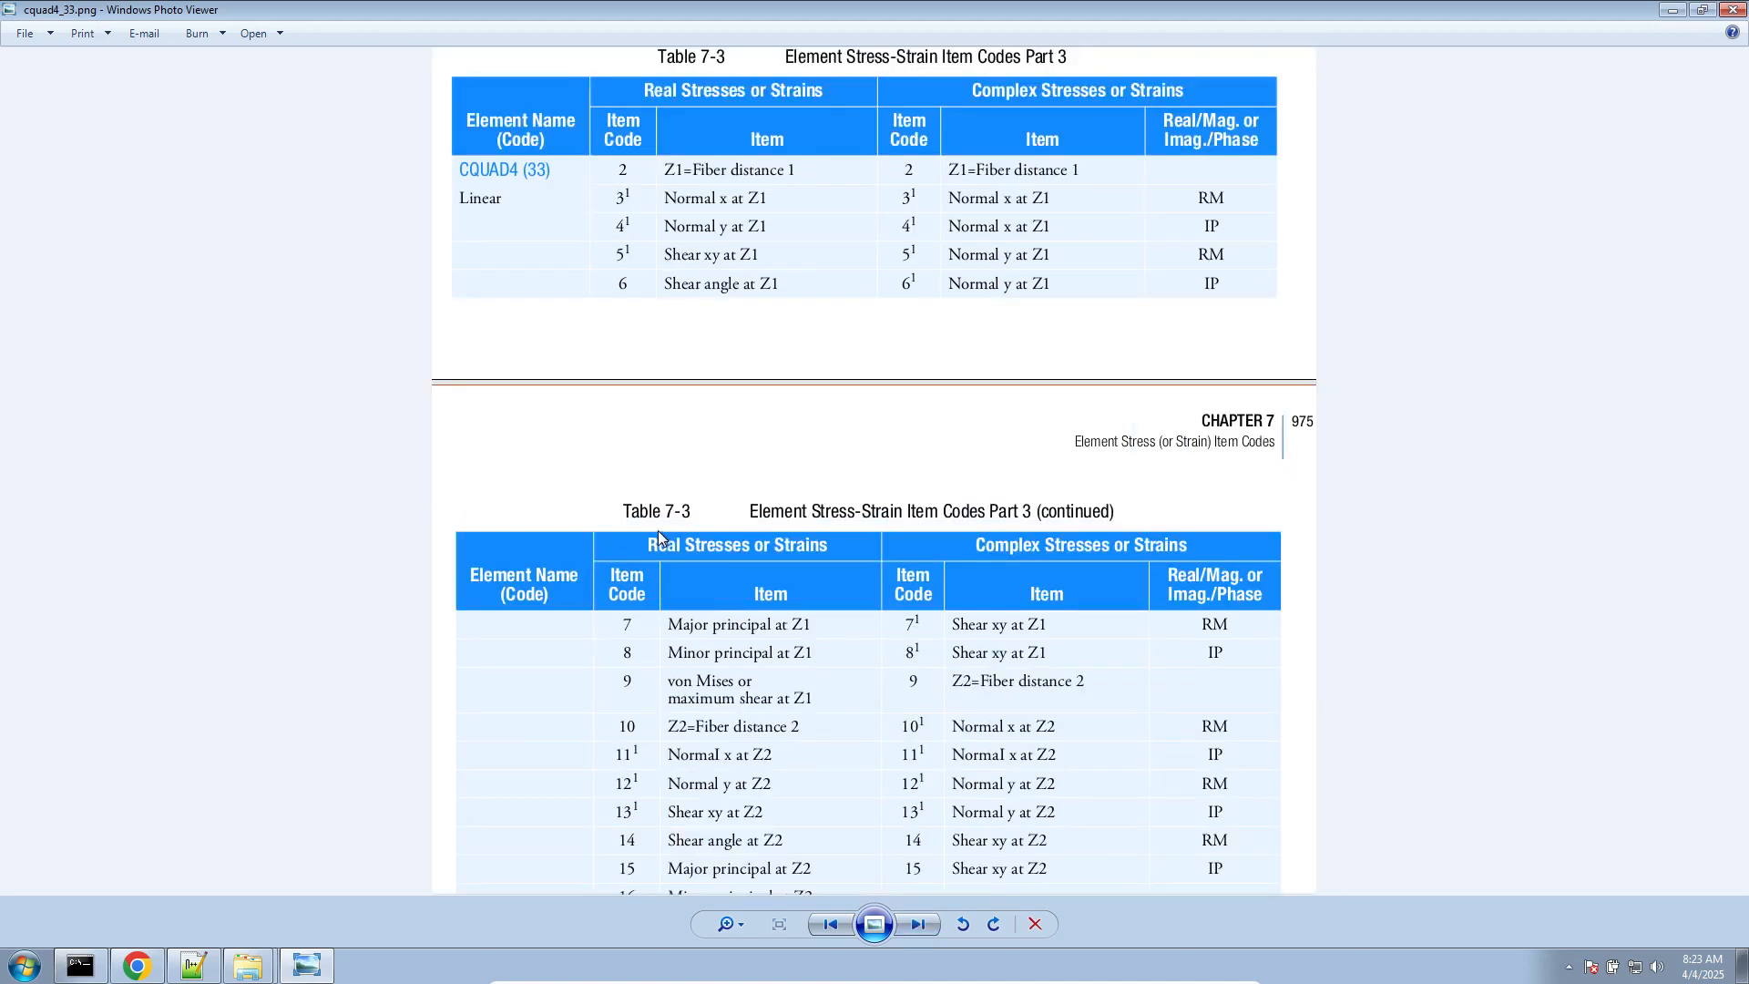
{"action": "left_click", "coordinate": [935, 922]}
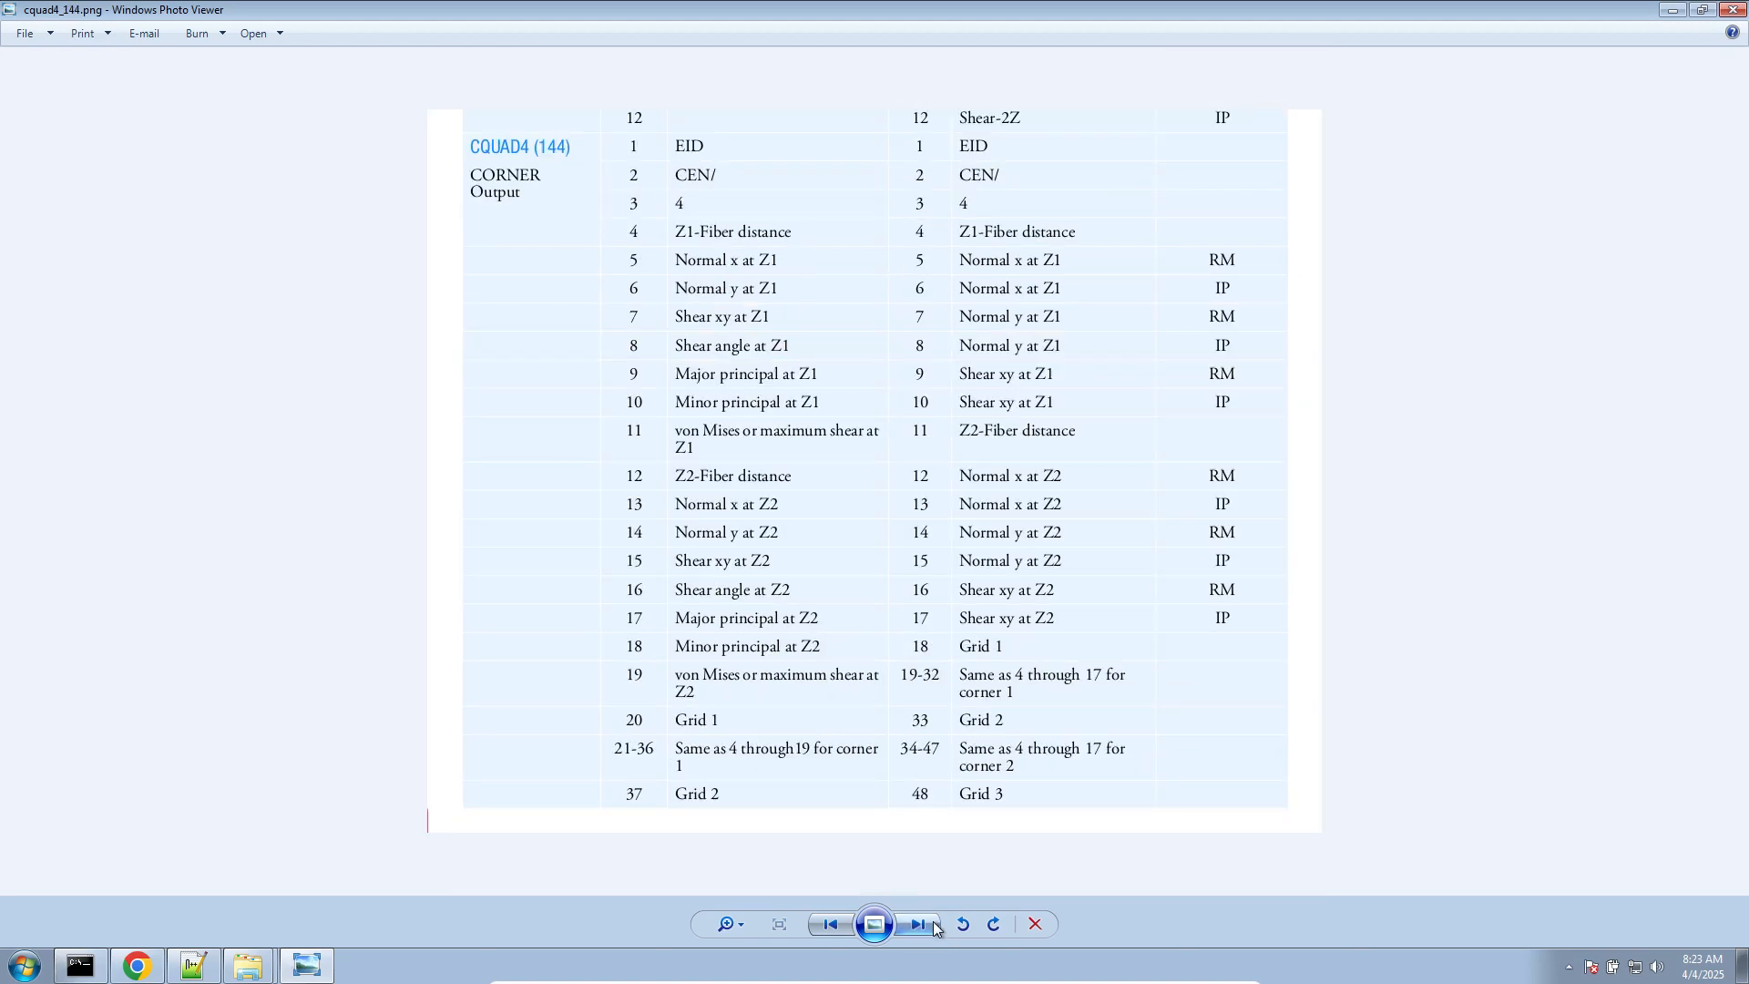
Open ctria3_74.png from the Downloads (Z:) folder and maximize it to view the CTRIA3 item codes
{"action": "left_click", "coordinate": [238, 963]}
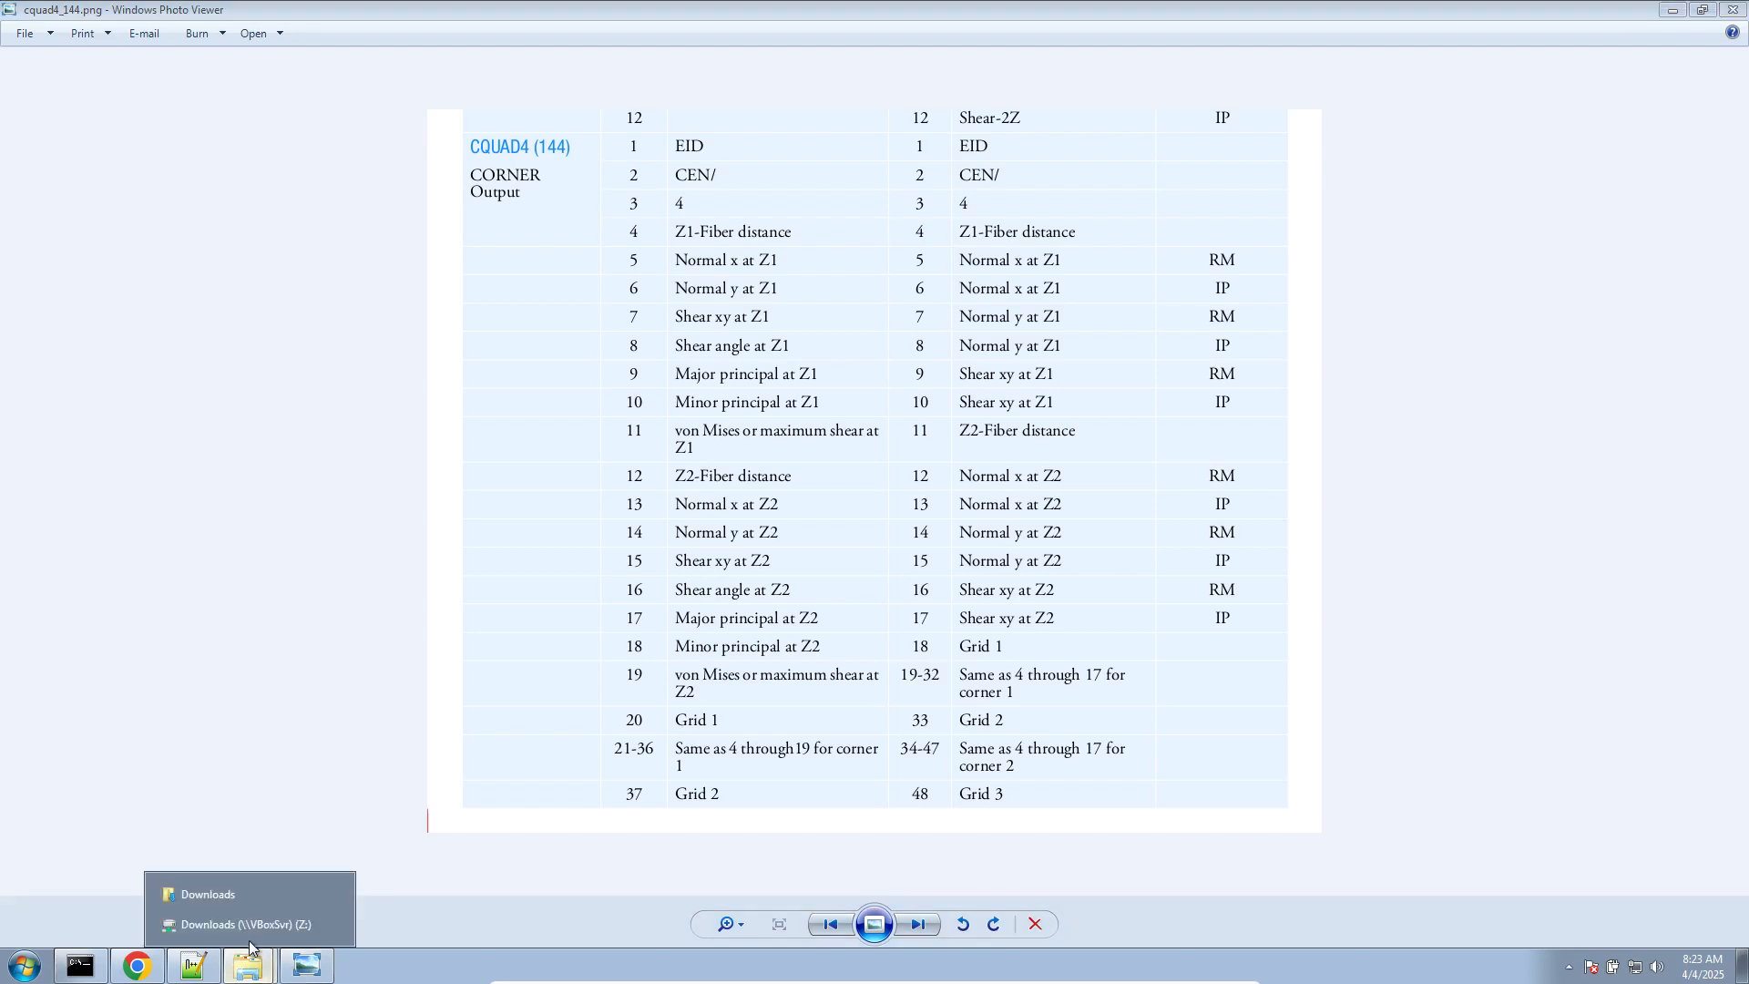
{"action": "left_click", "coordinate": [246, 929]}
{"action": "double_click", "coordinate": [749, 397]}
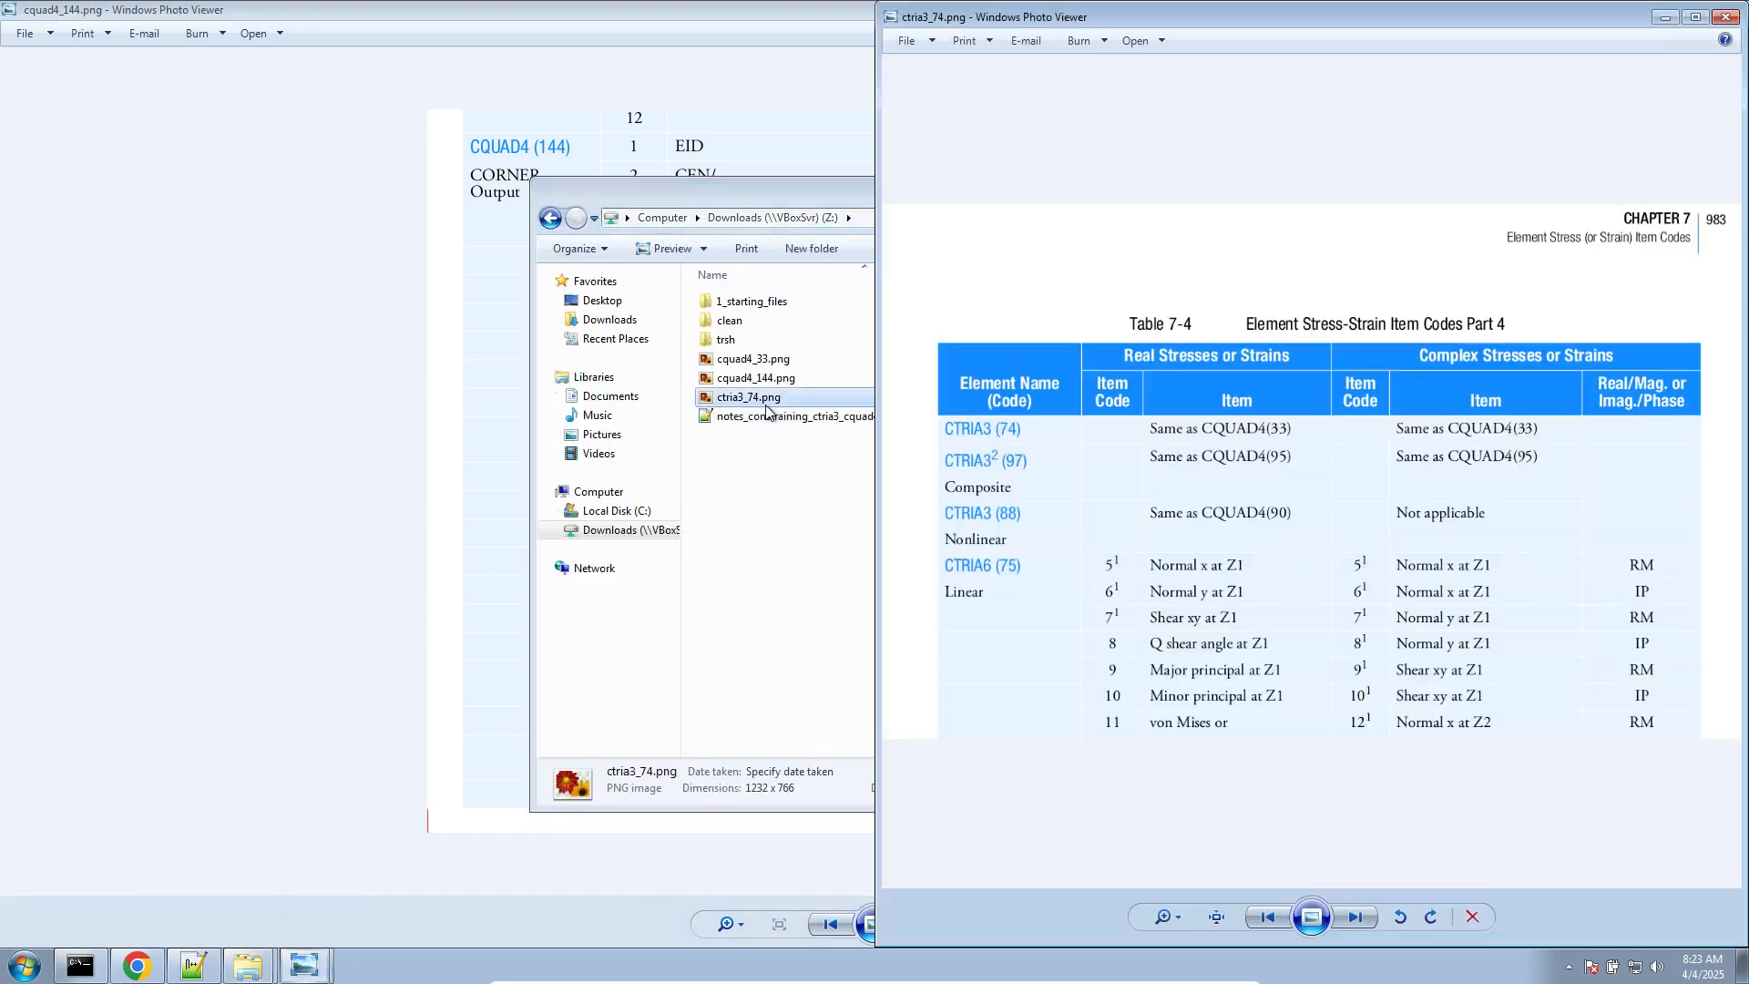
{"action": "left_click_drag", "start_coordinate": [1144, 8], "coordinate": [680, 9]}
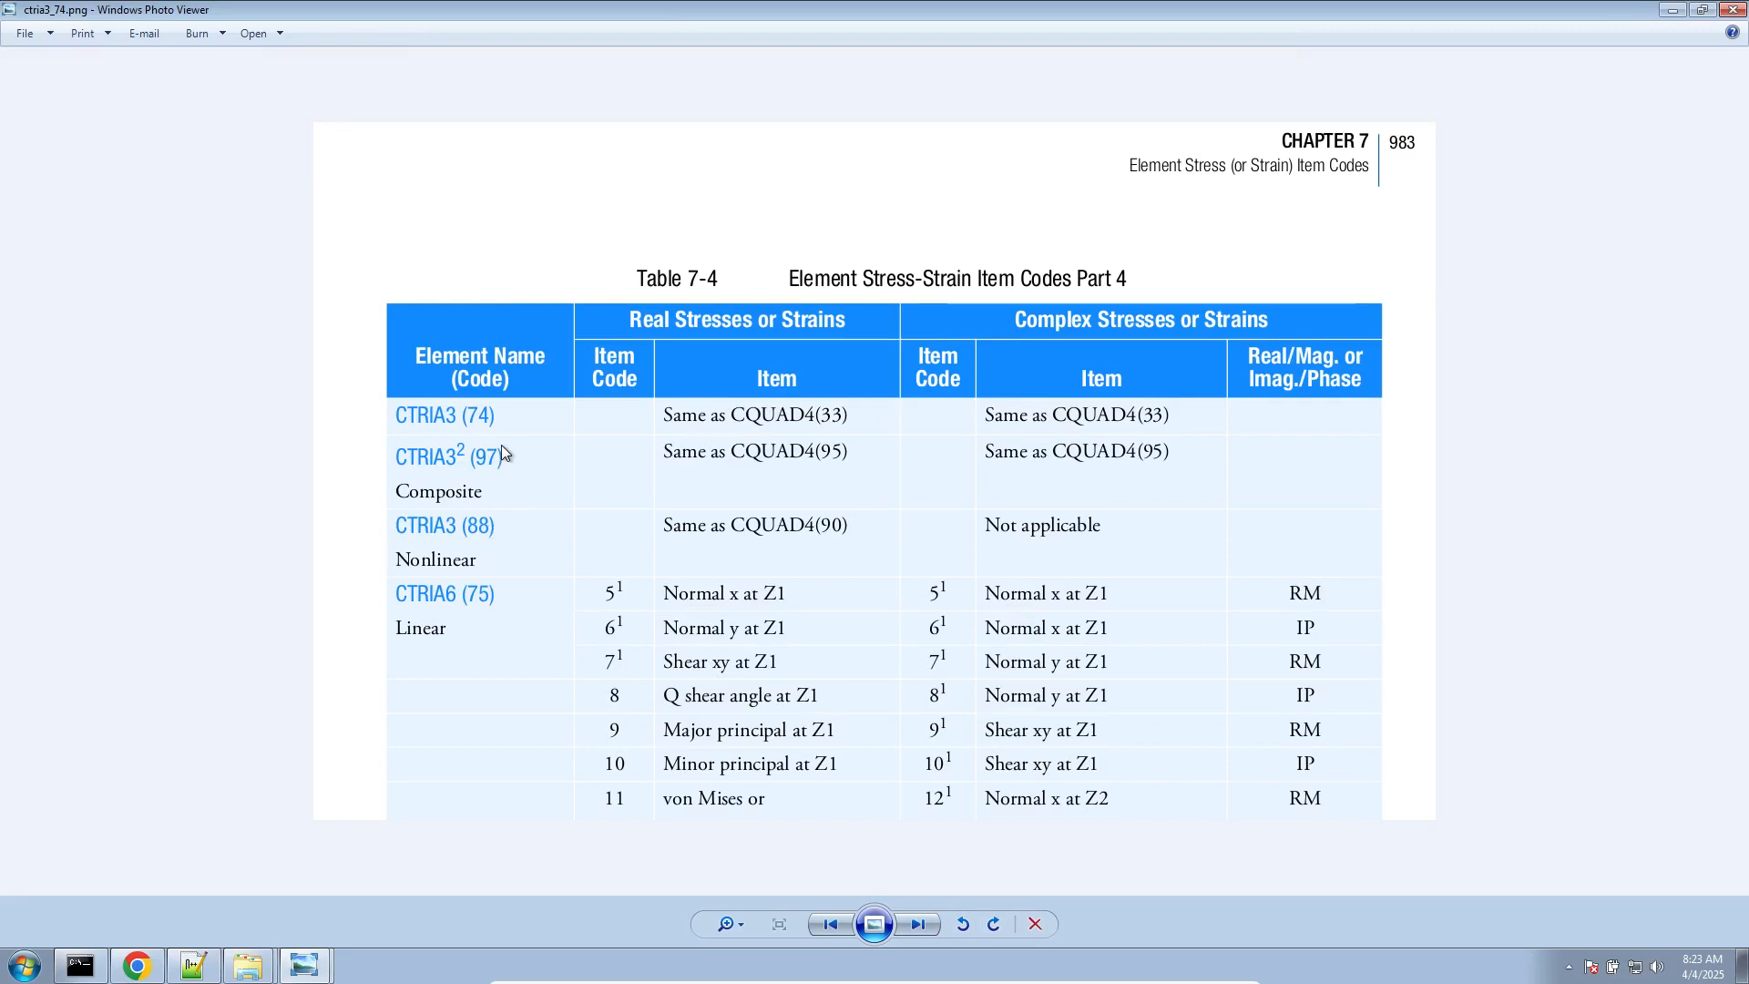
Launch Excel and create a blank workbook
{"action": "left_click", "coordinate": [40, 973]}
{"action": "type", "text": "excel"}
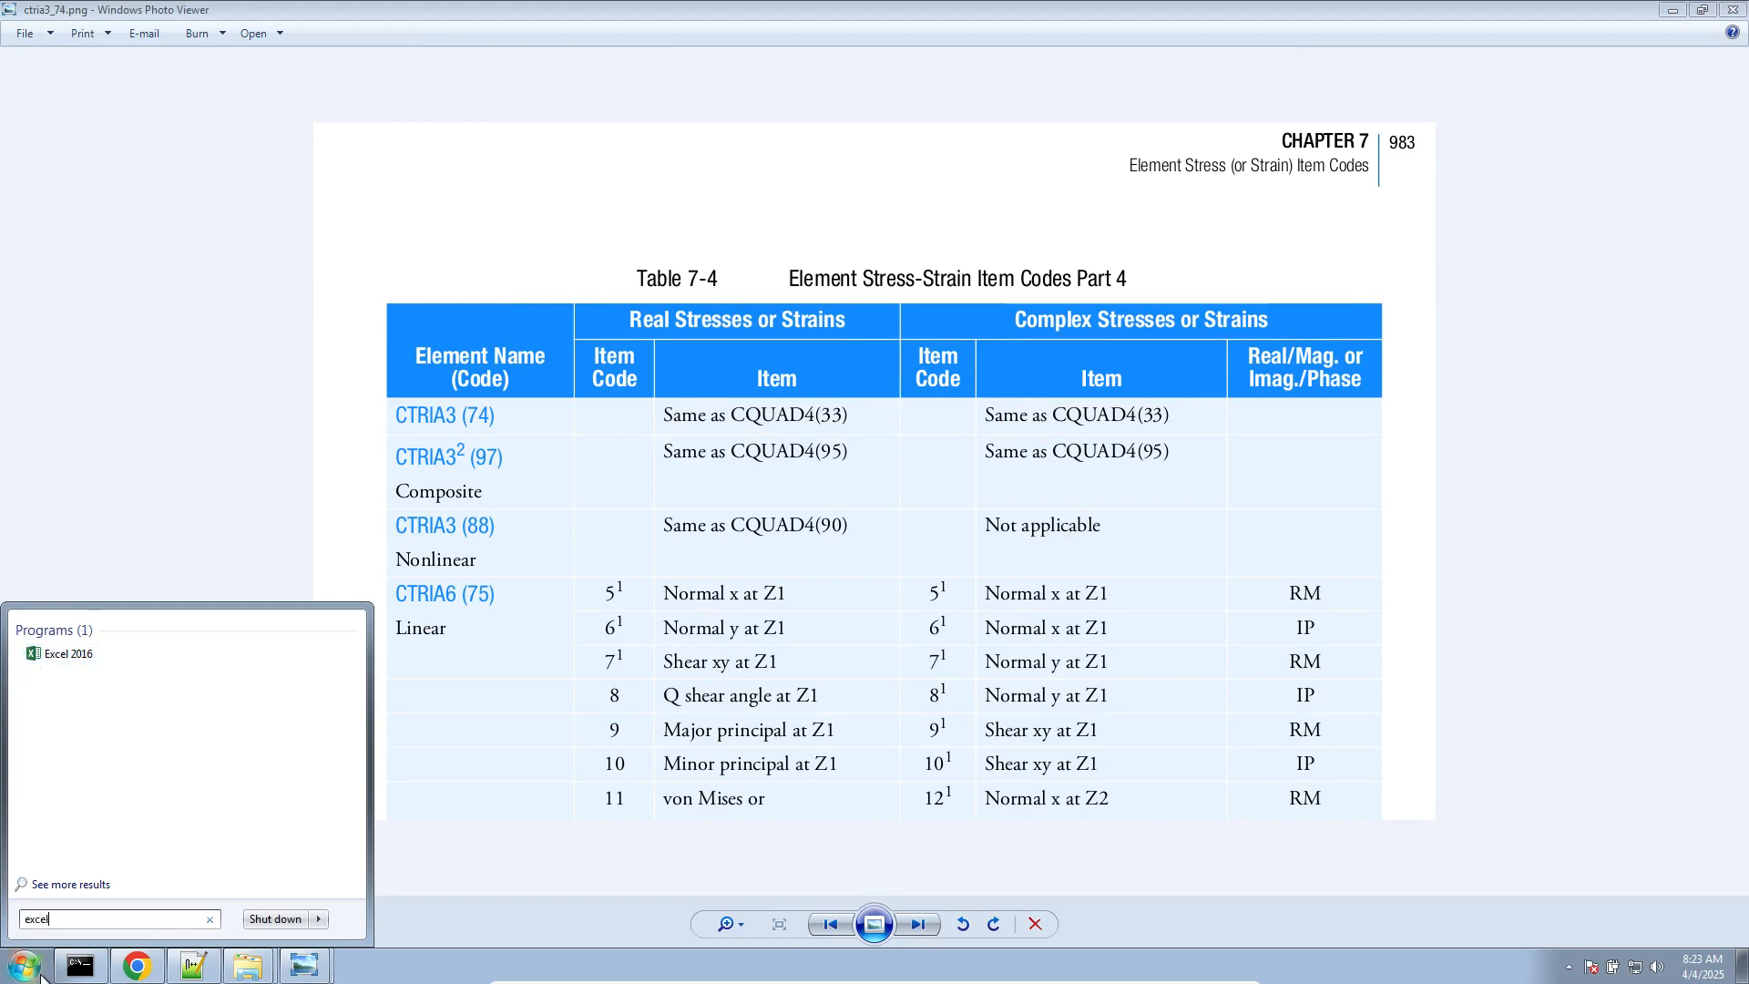
{"action": "key", "text": "Return"}
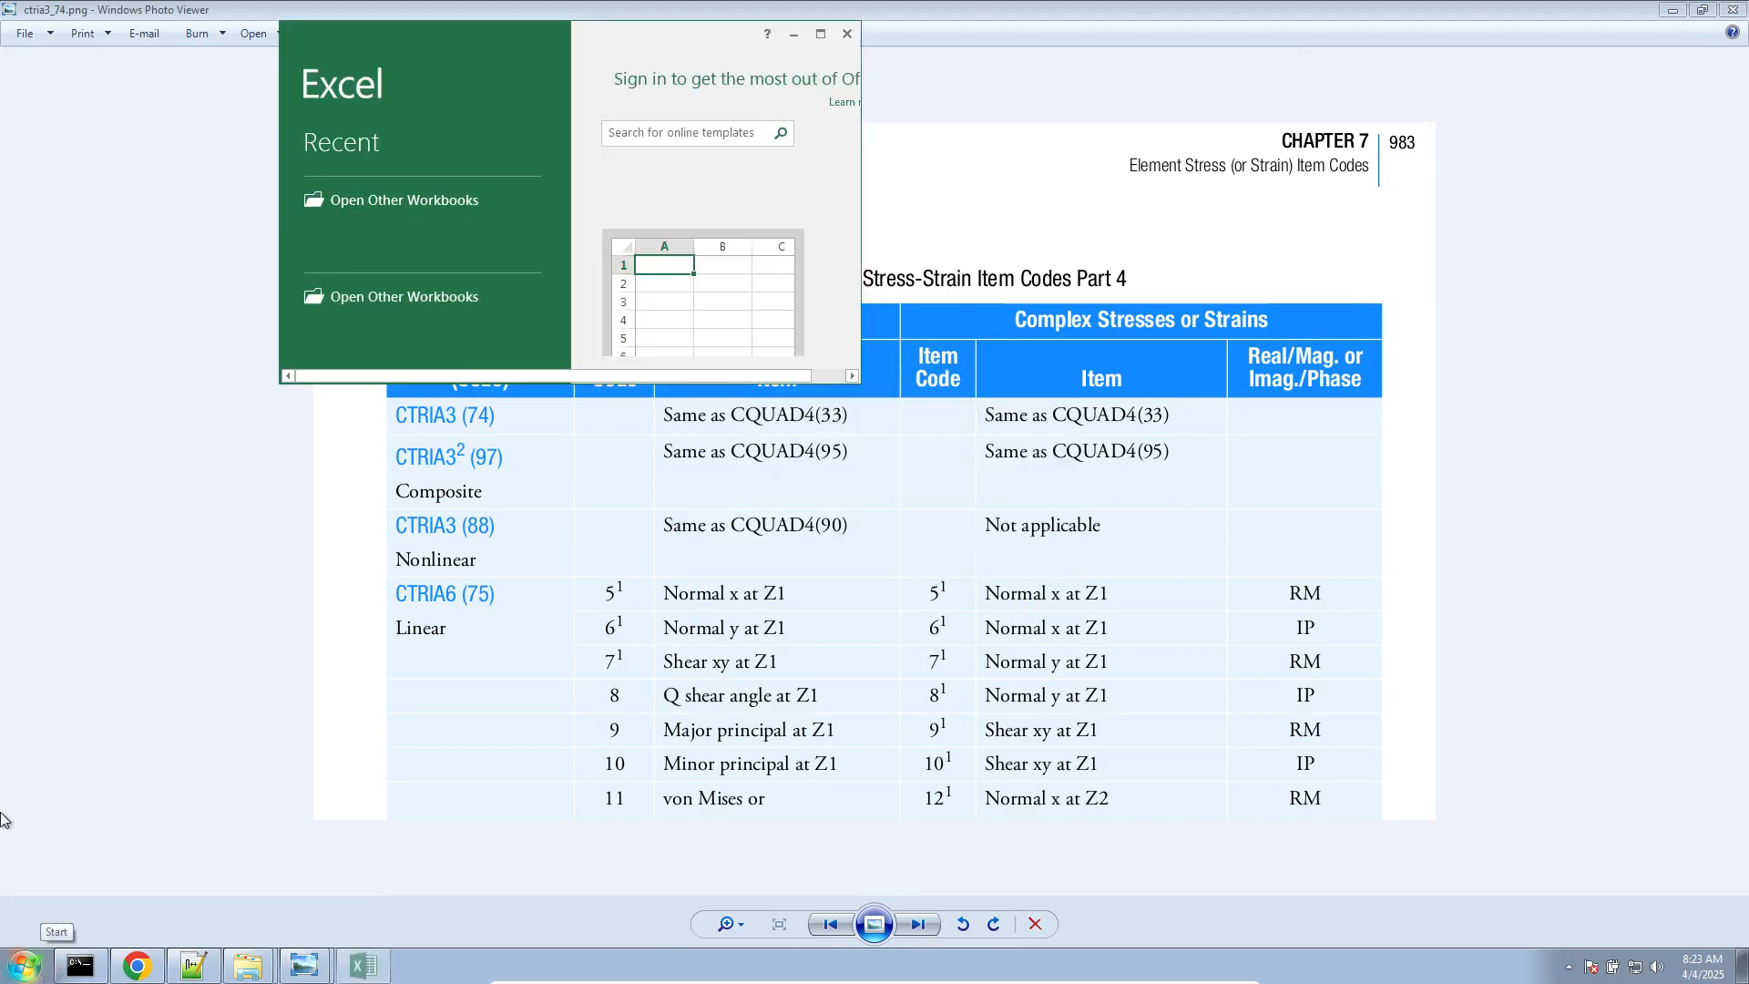
{"action": "left_click", "coordinate": [755, 285]}
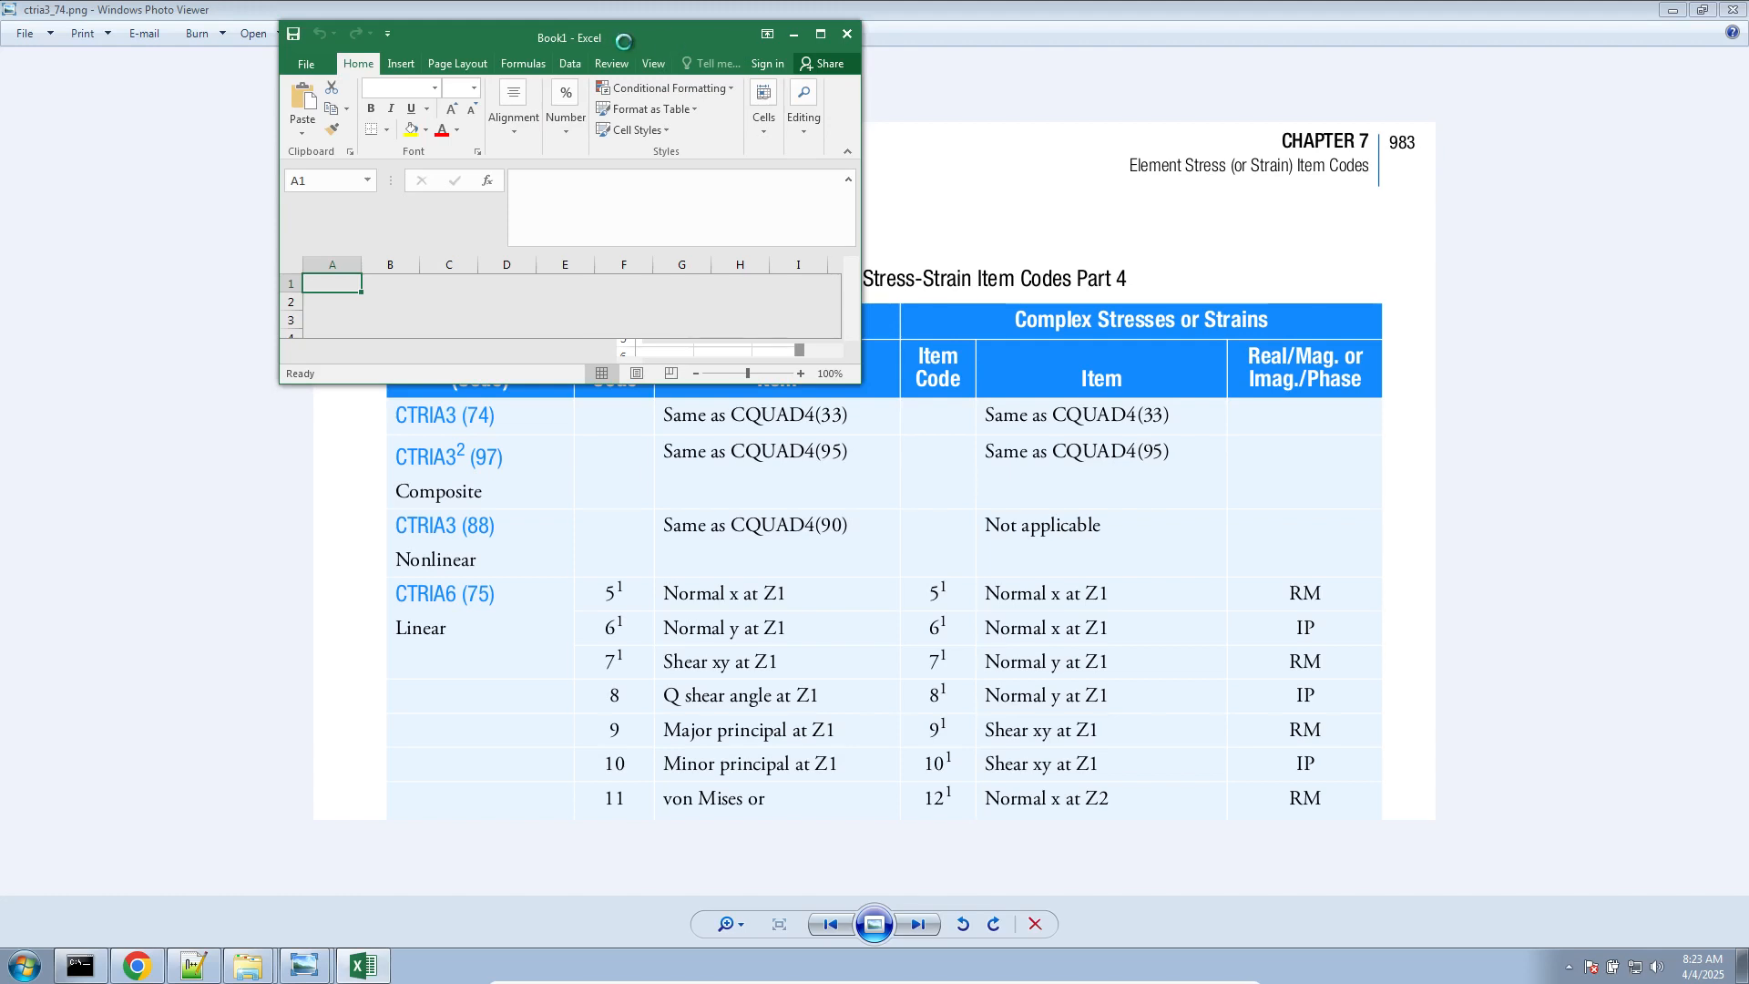
Move the ctria3_74.png window aside and arrange the cquad4_144.png image and the blank workbook side by side
{"action": "left_click_drag", "start_coordinate": [642, 13], "coordinate": [1741, 356]}
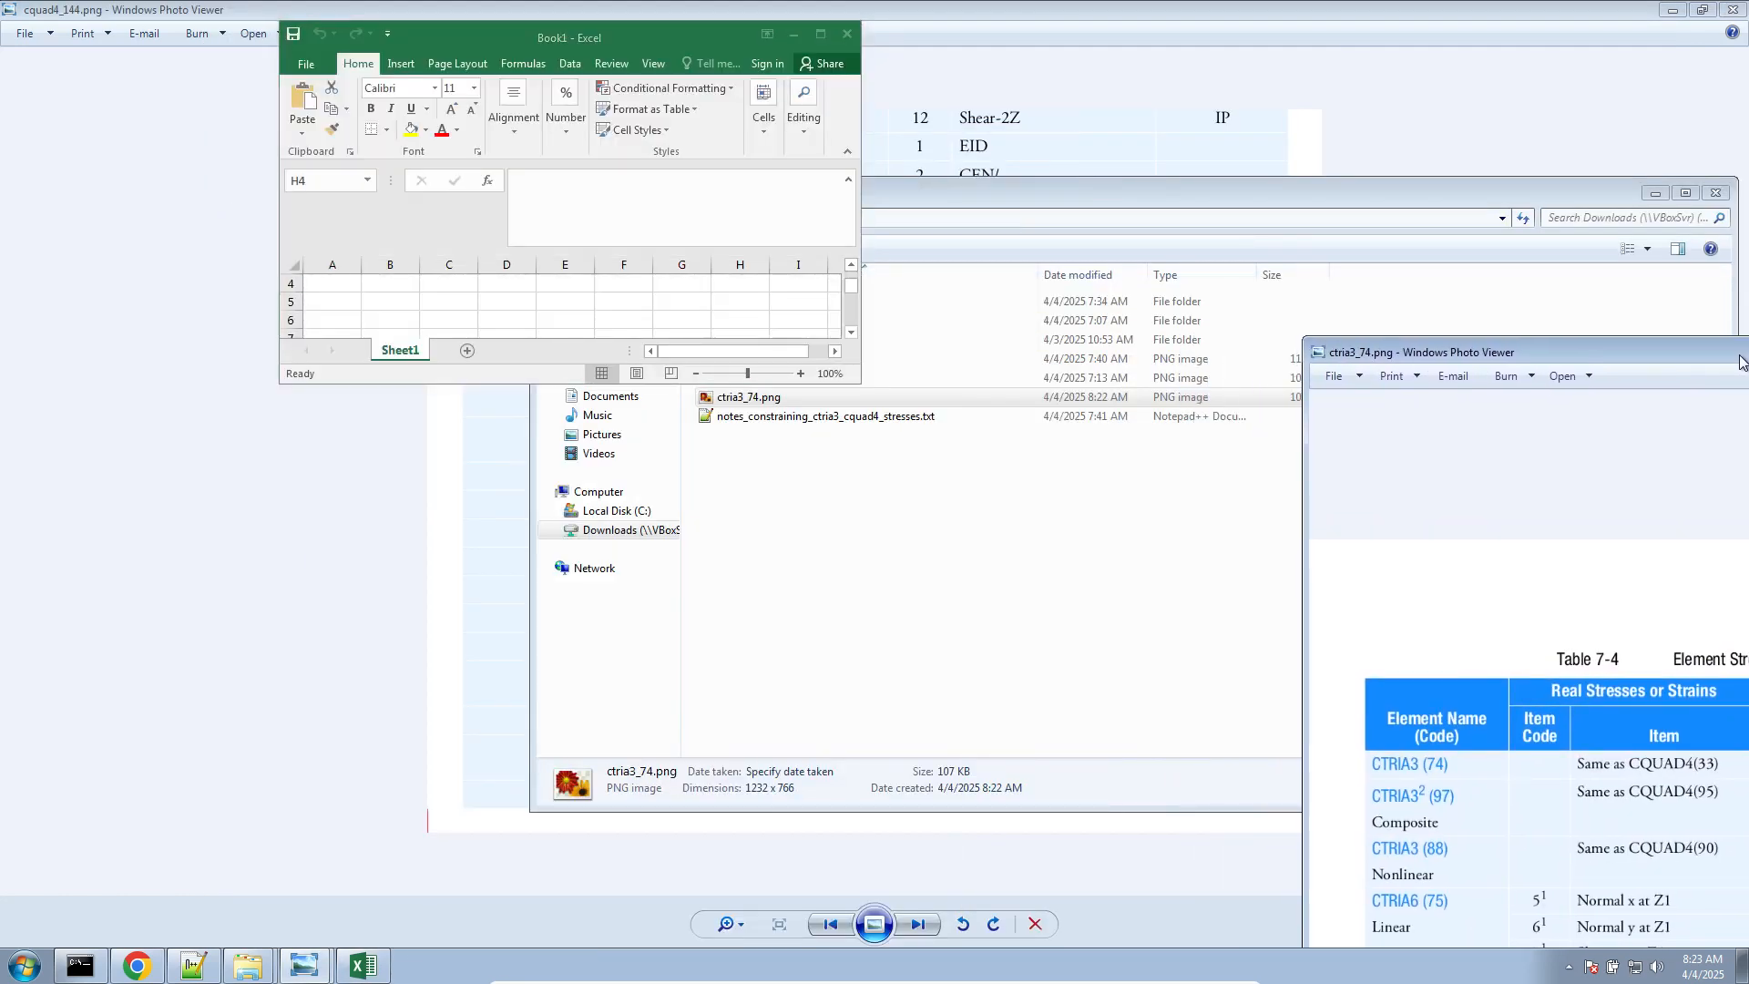
{"action": "left_click_drag", "start_coordinate": [643, 46], "coordinate": [1335, 317]}
{"action": "left_click_drag", "start_coordinate": [788, 11], "coordinate": [1, 227]}
{"action": "left_click_drag", "start_coordinate": [1239, 312], "coordinate": [1748, 315]}
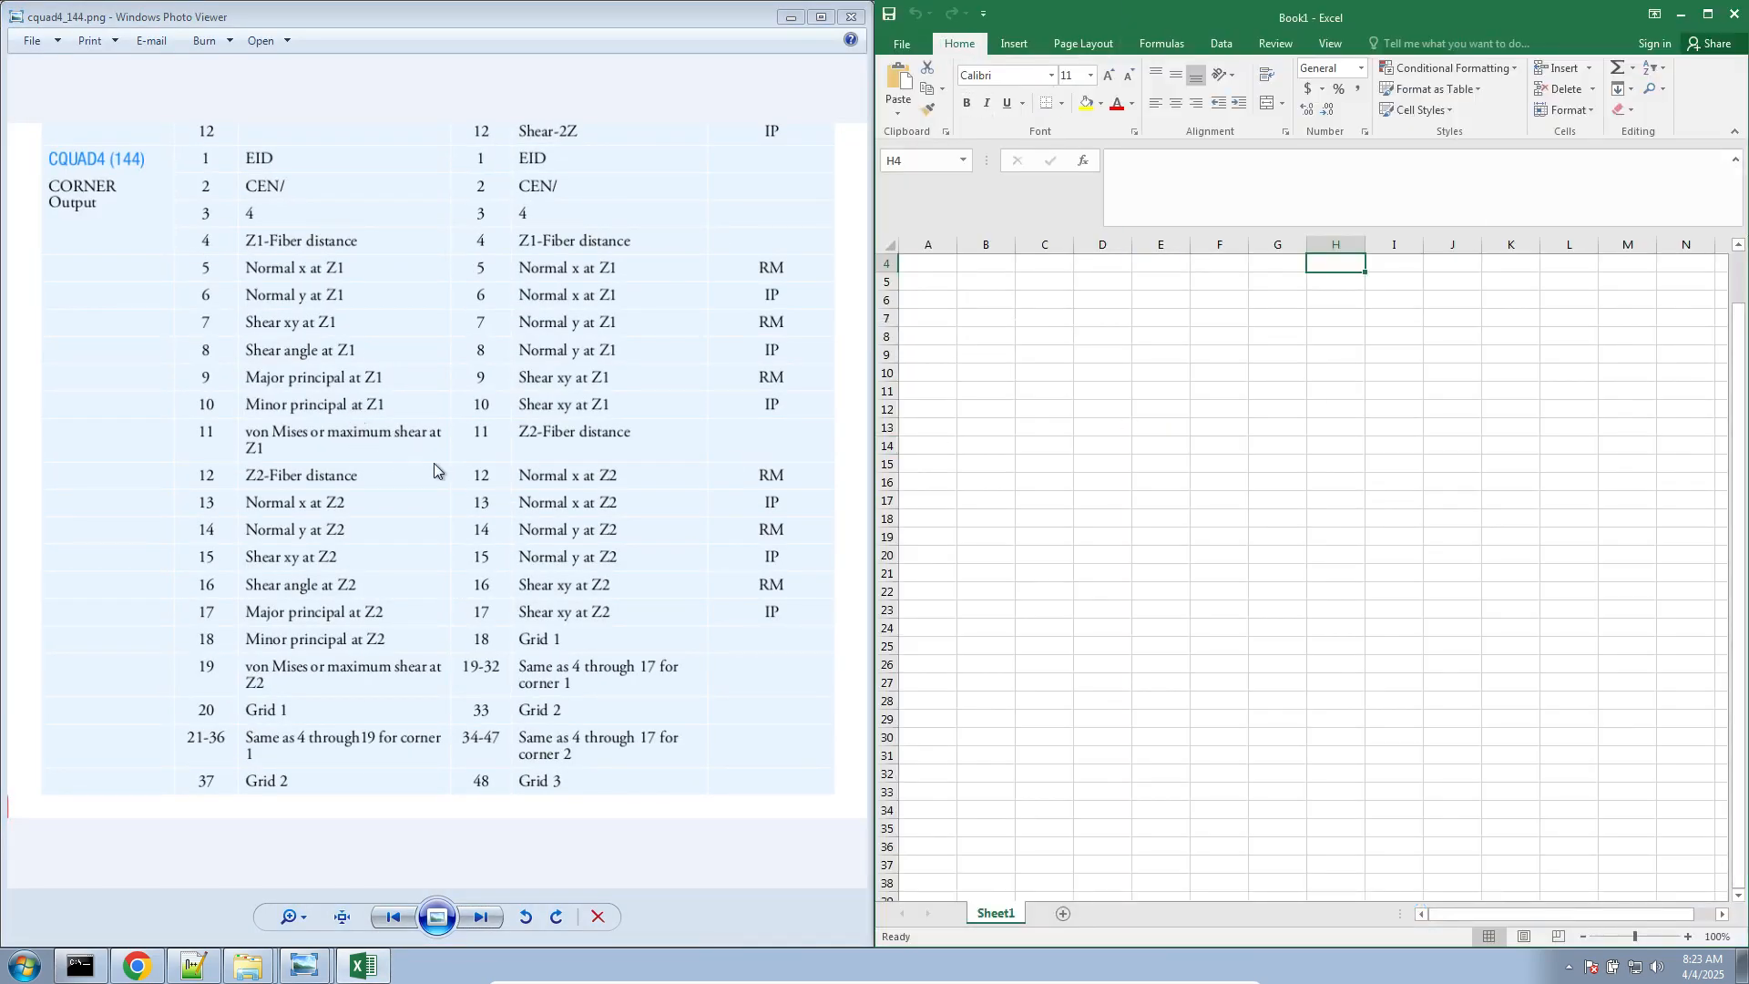
{"action": "left_click", "coordinate": [569, 441]}
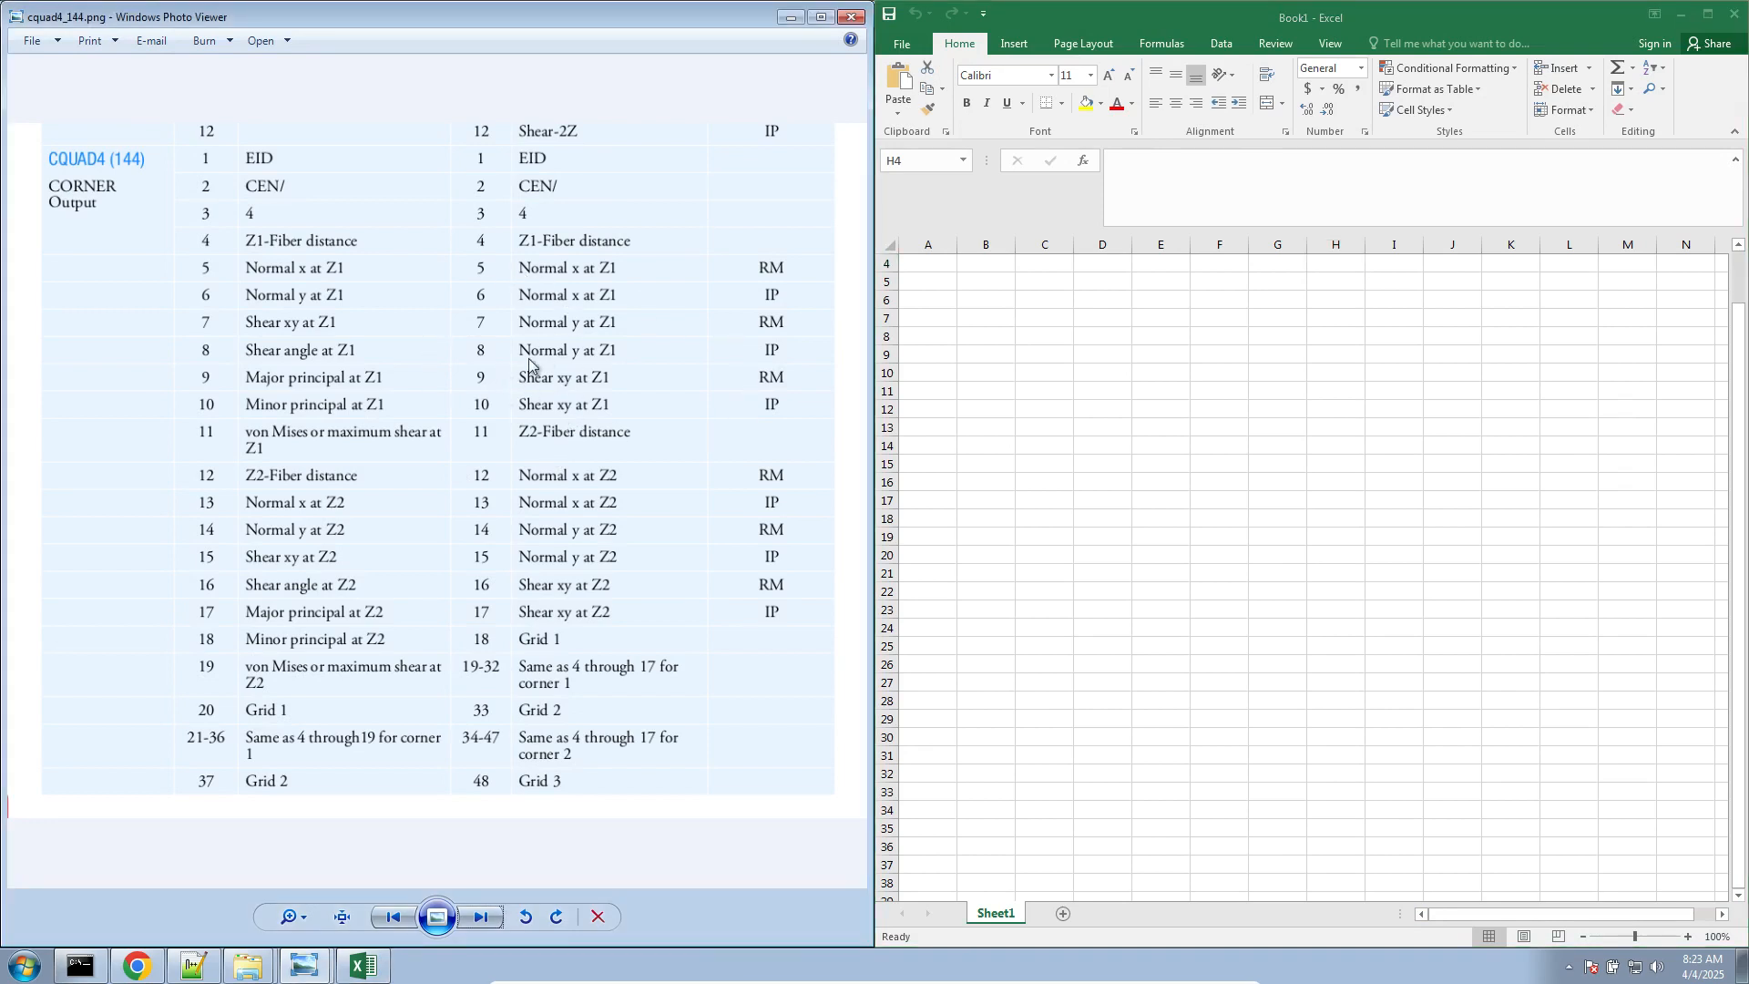
Enter the column heading CQUAD4(144) in cell C8
{"action": "left_click", "coordinate": [1054, 336]}
{"action": "type", "text": "CQU"}
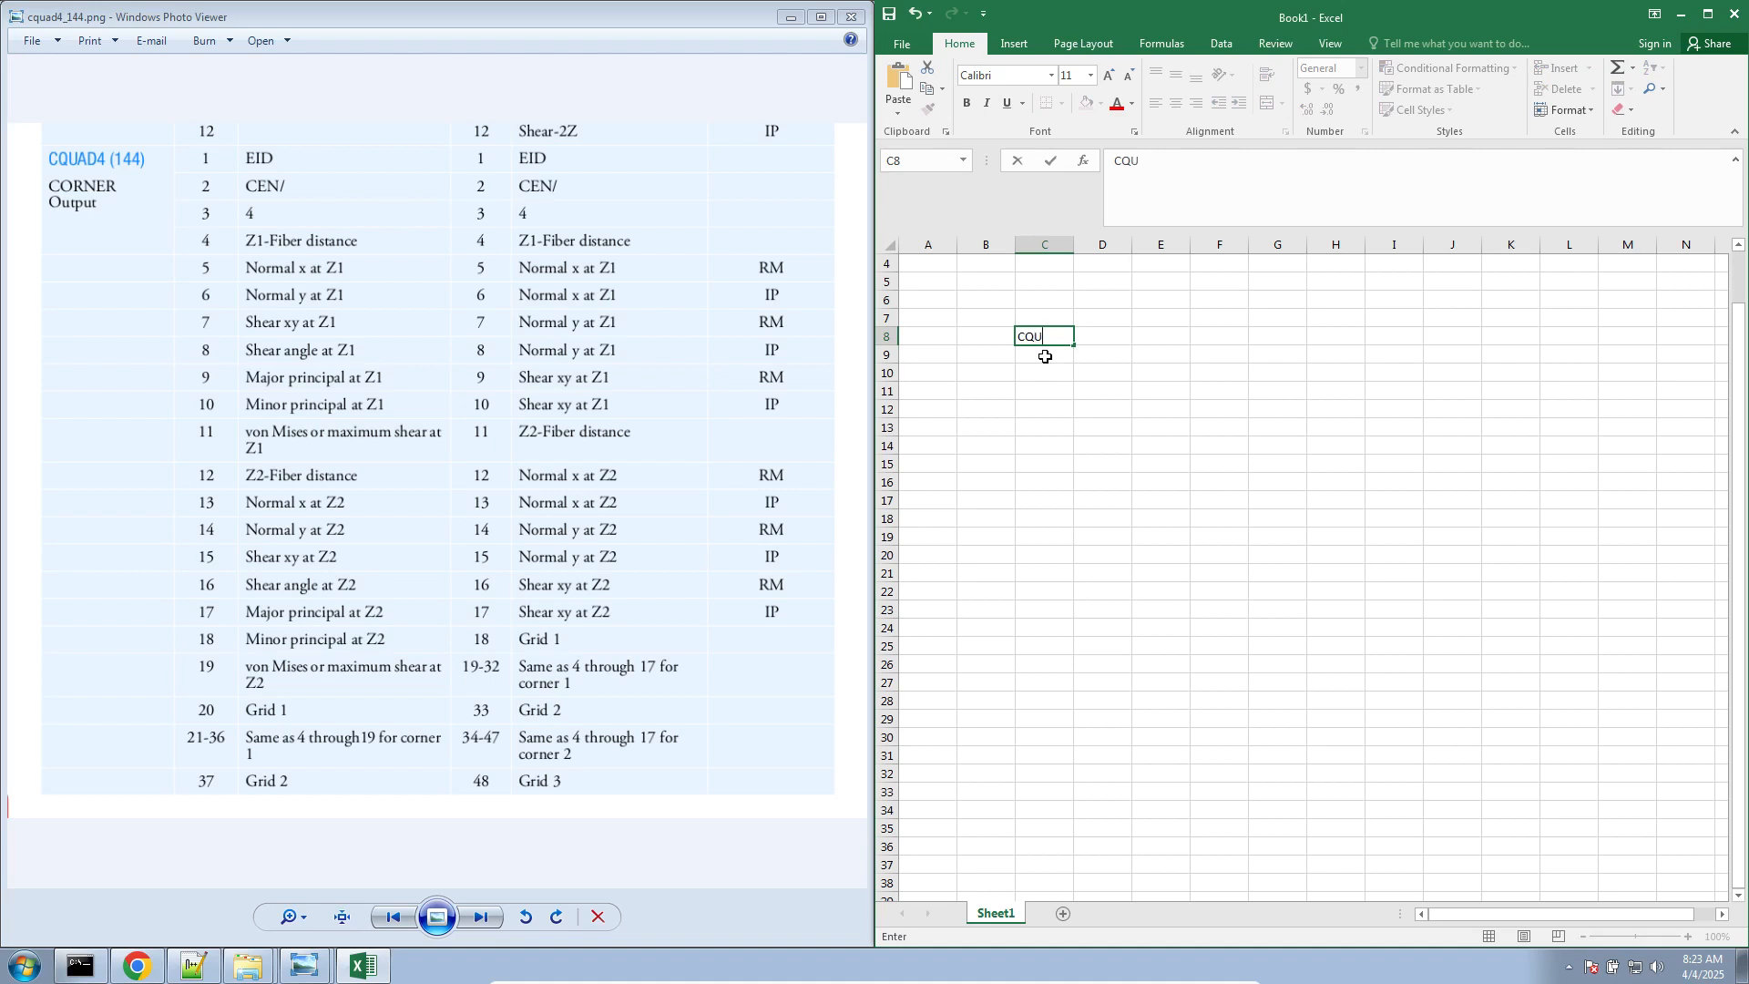
{"action": "type", "text": "AD4(144"}
{"action": "key", "text": "Return"}
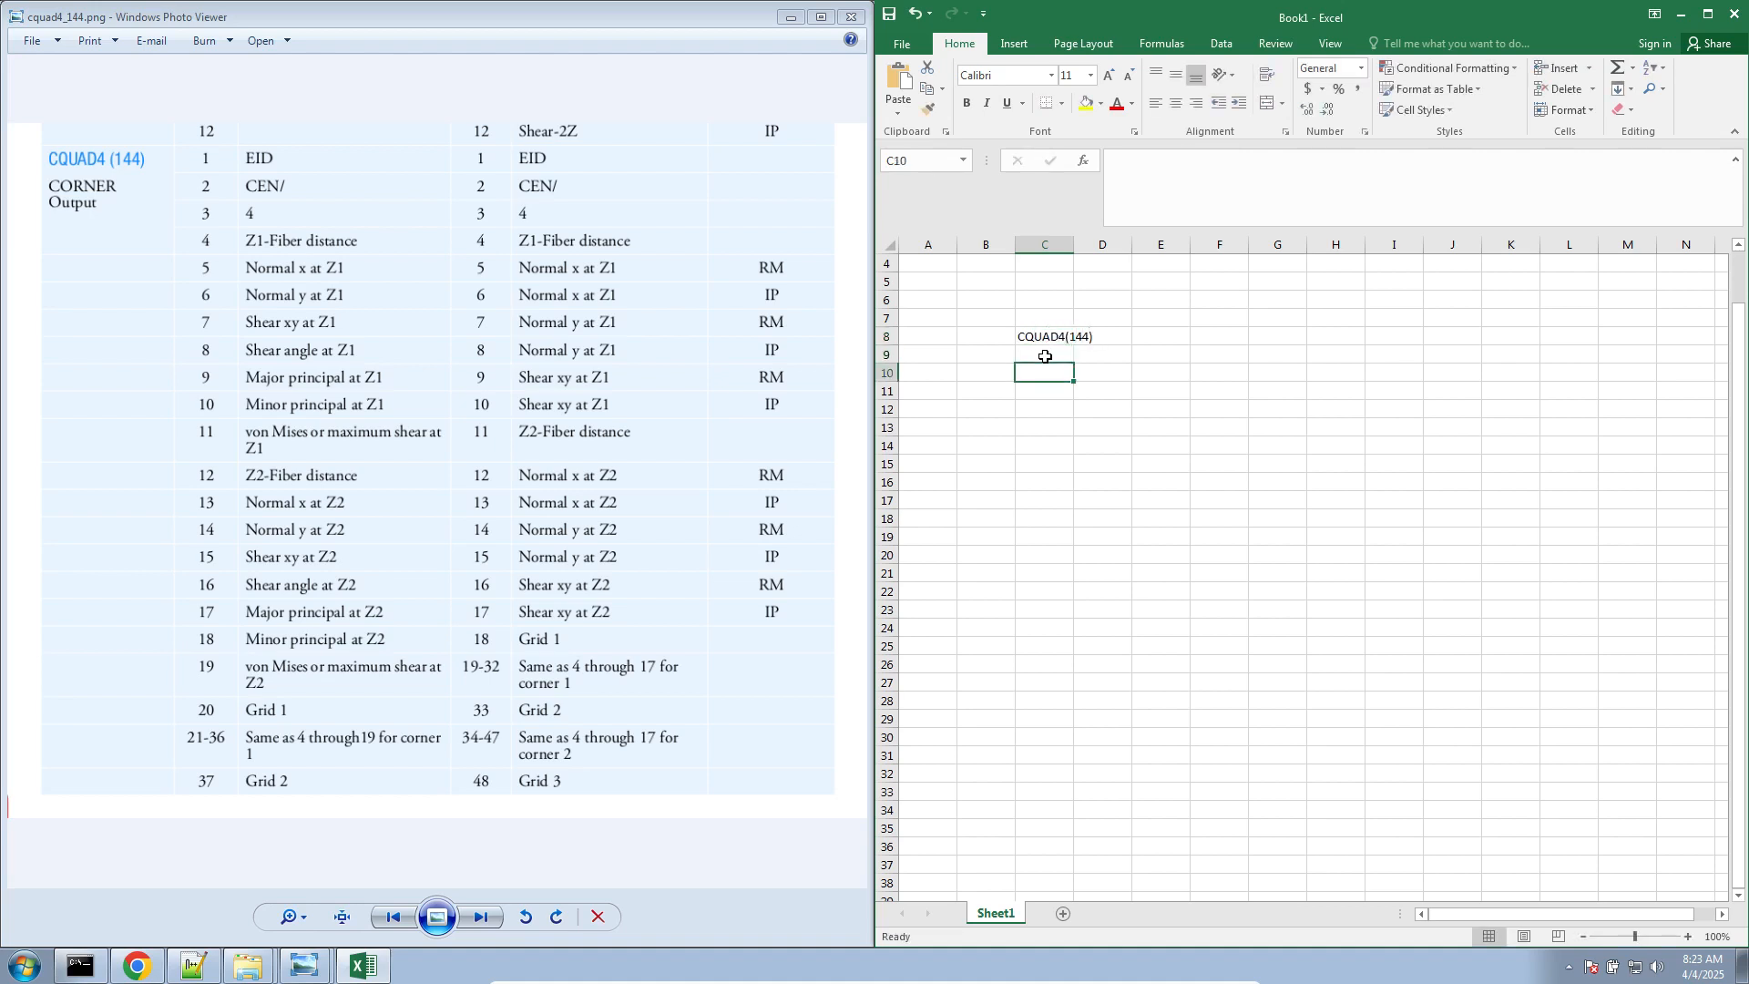
Enter the heading Item Code in cell B8 and the item code 9 in cell B10
{"action": "key", "text": "Left"}
{"action": "key", "text": "Up"}
{"action": "type", "text": "Item Code"}
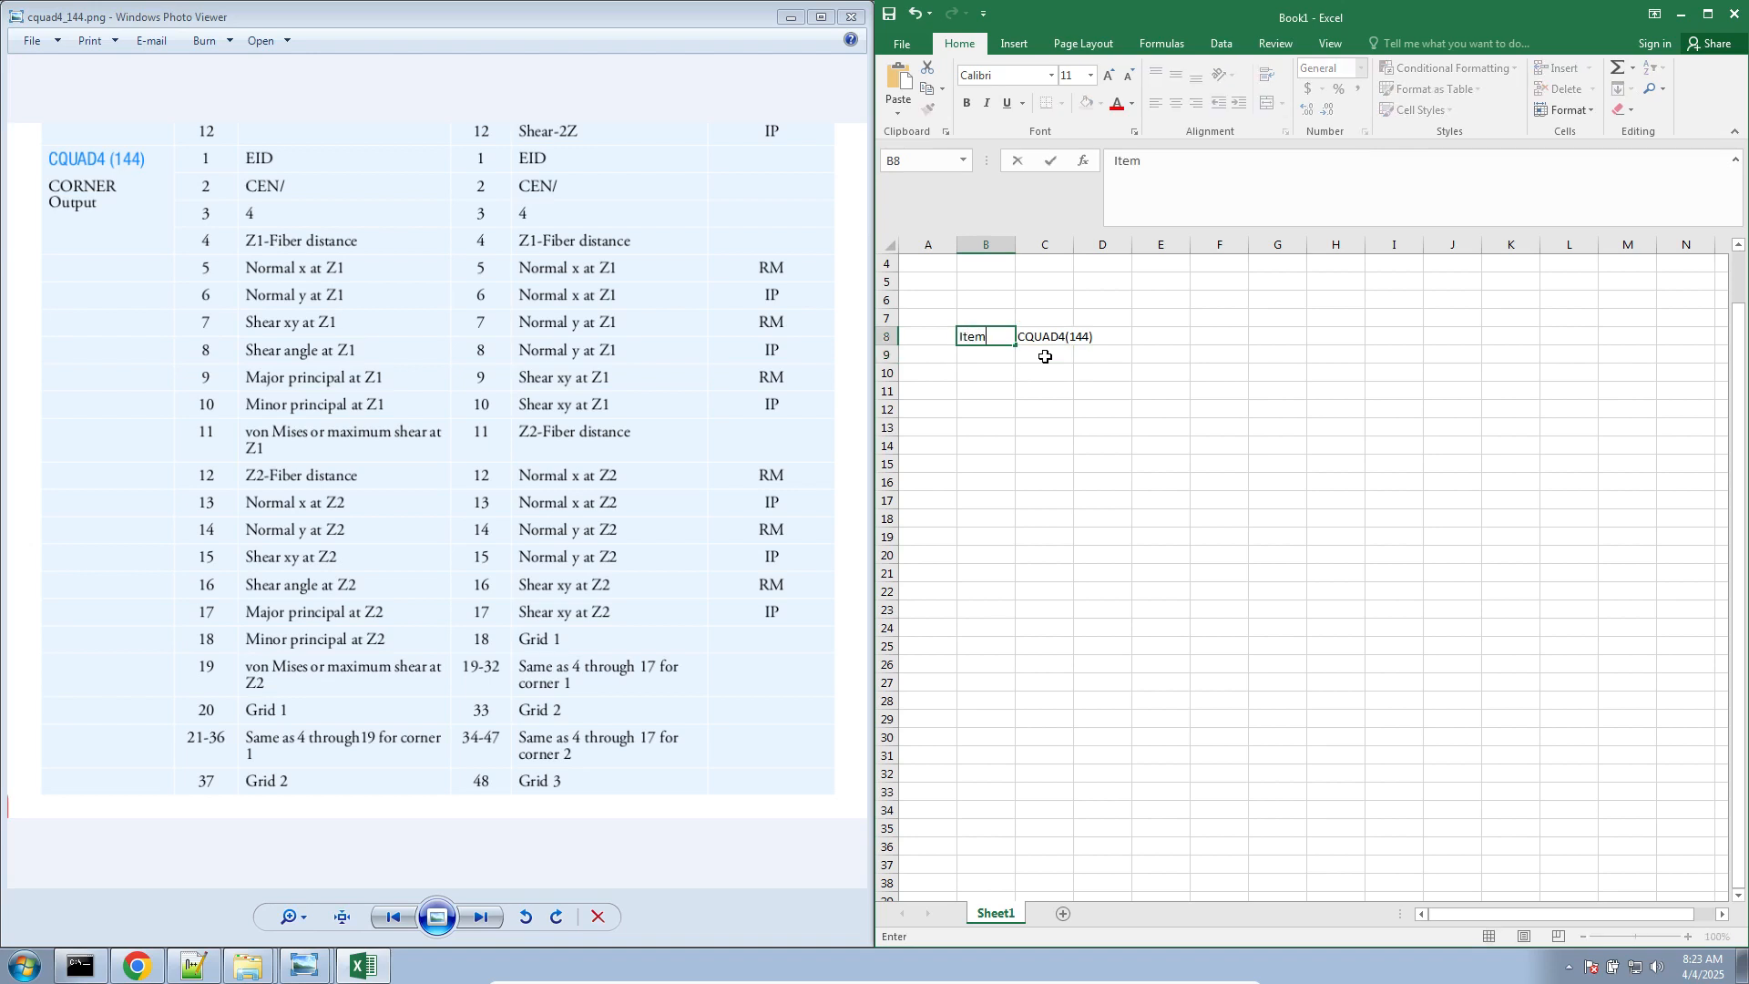
{"action": "key", "text": "Return"}
{"action": "key", "text": "Down"}
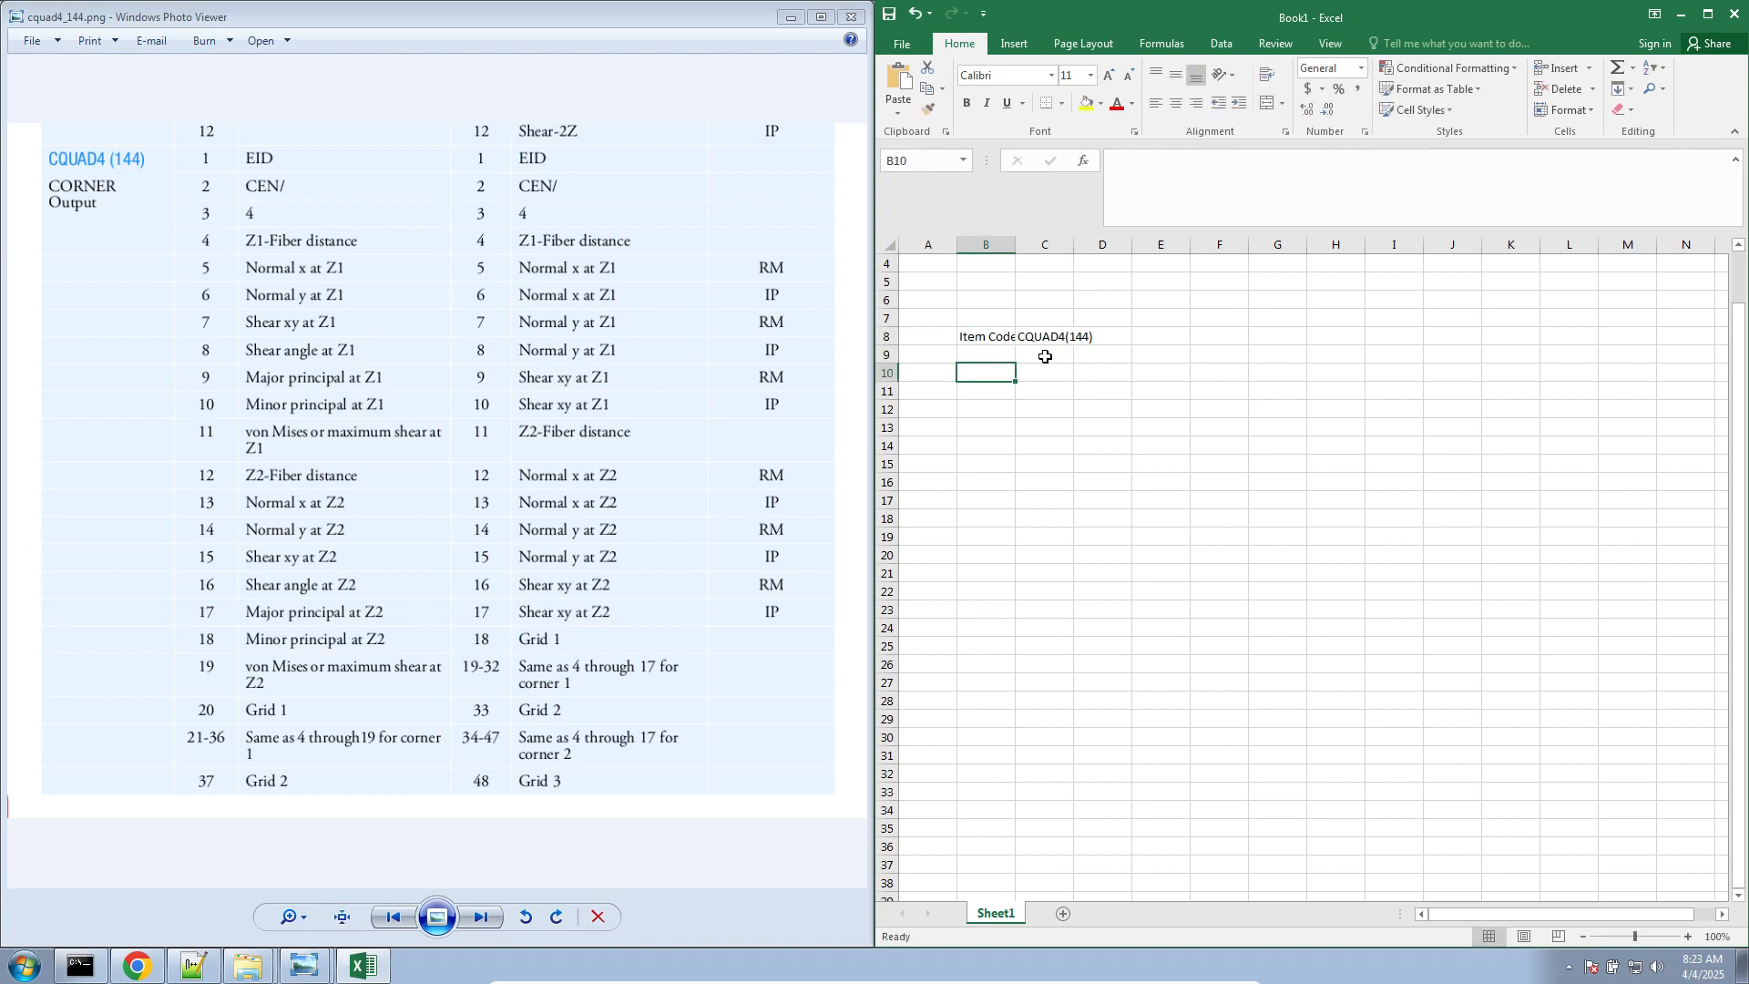
{"action": "type", "text": "9"}
{"action": "key", "text": "Tab"}
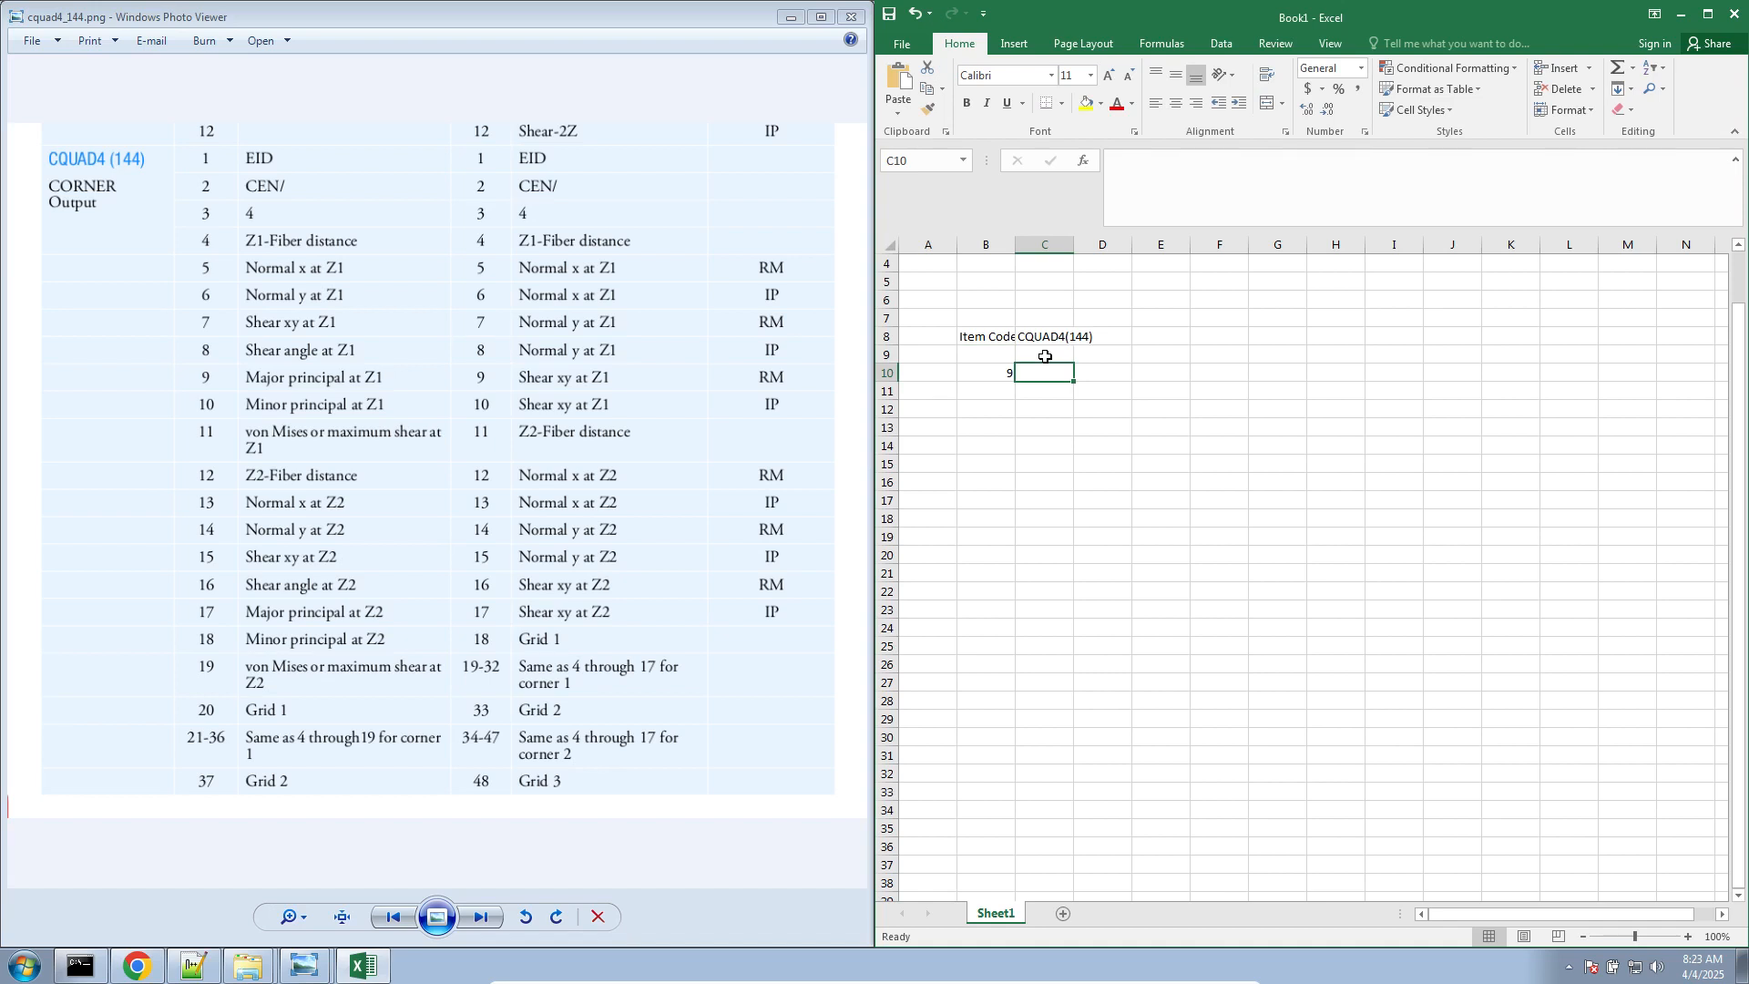
Enter the title "Dynamics (Real, Imaginary)" in cell B6
{"action": "left_click", "coordinate": [979, 300]}
{"action": "type", "text": "Dyna"}
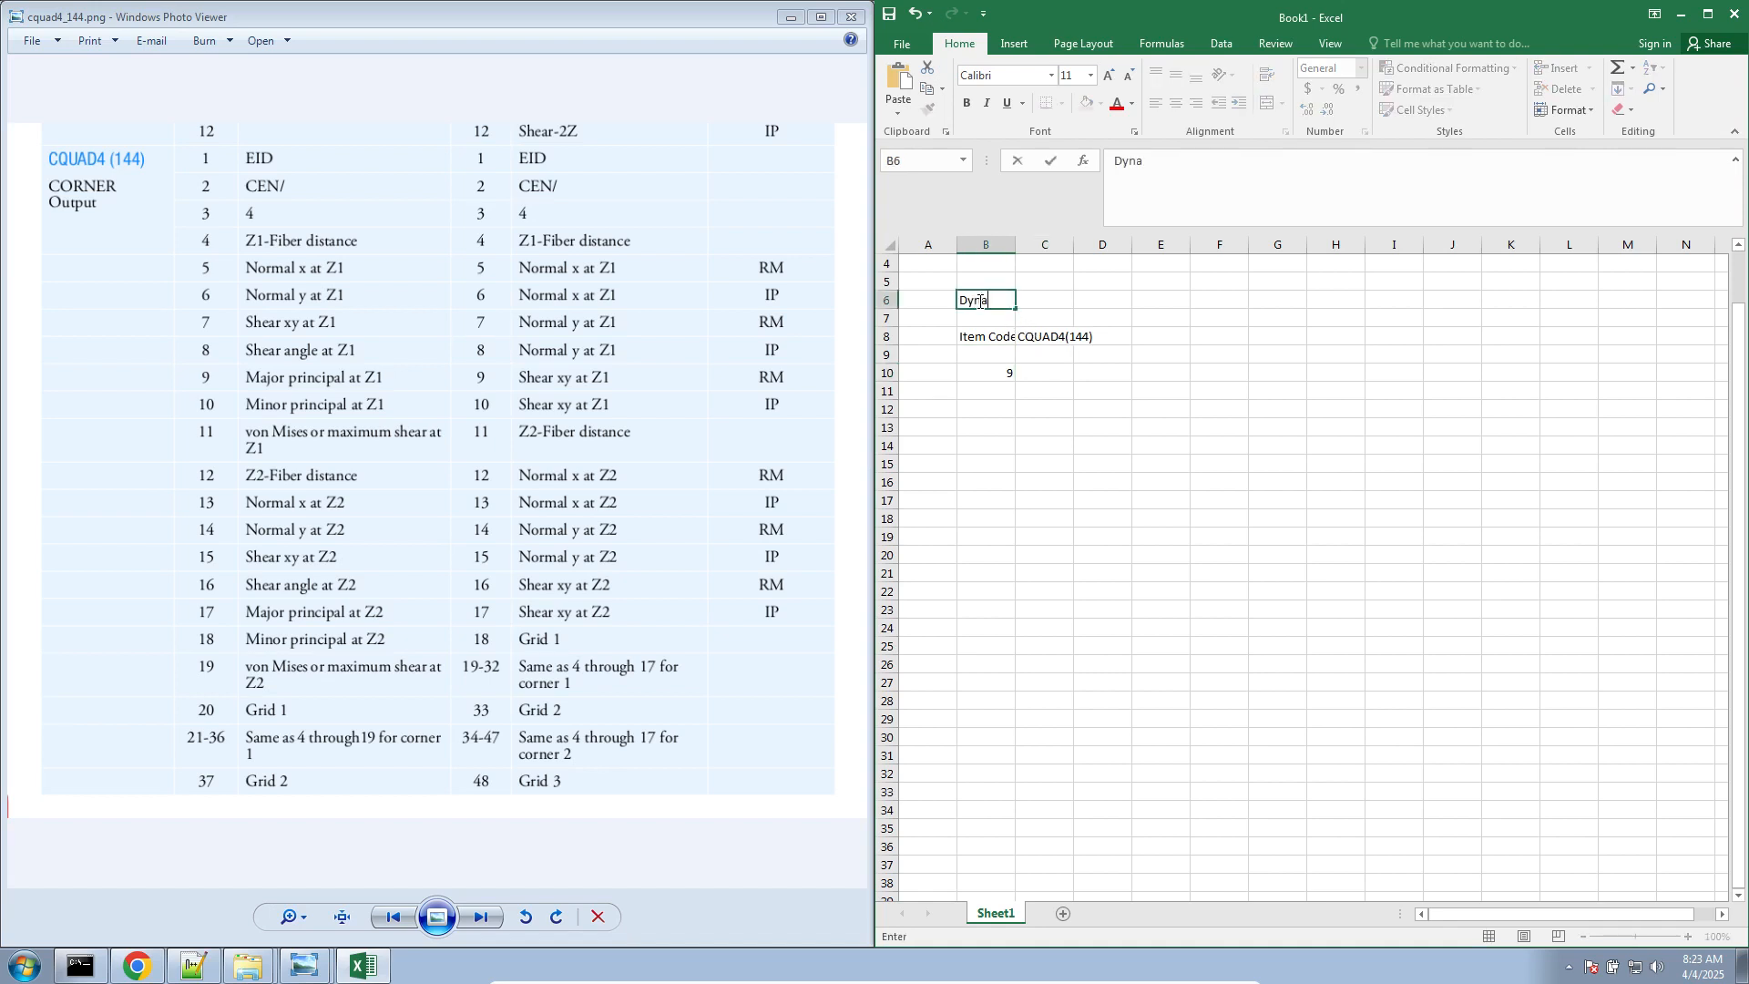
{"action": "type", "text": "mics (Real, Imaginary"}
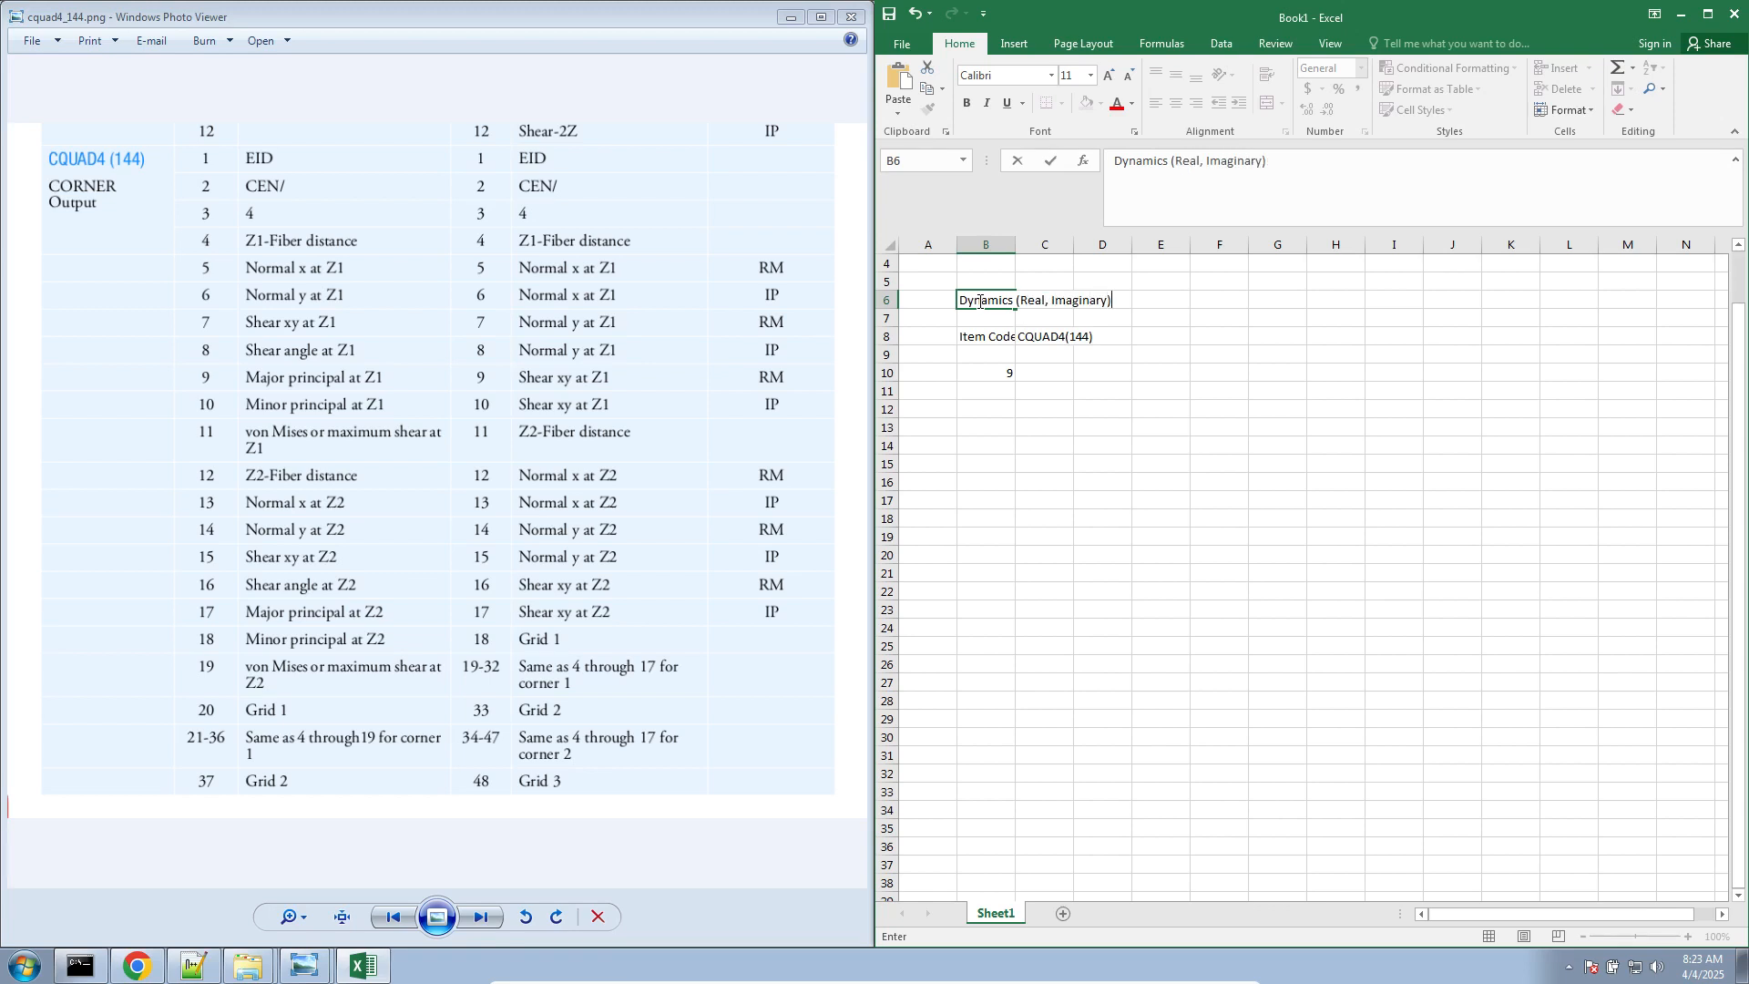
{"action": "key", "text": "Tab"}
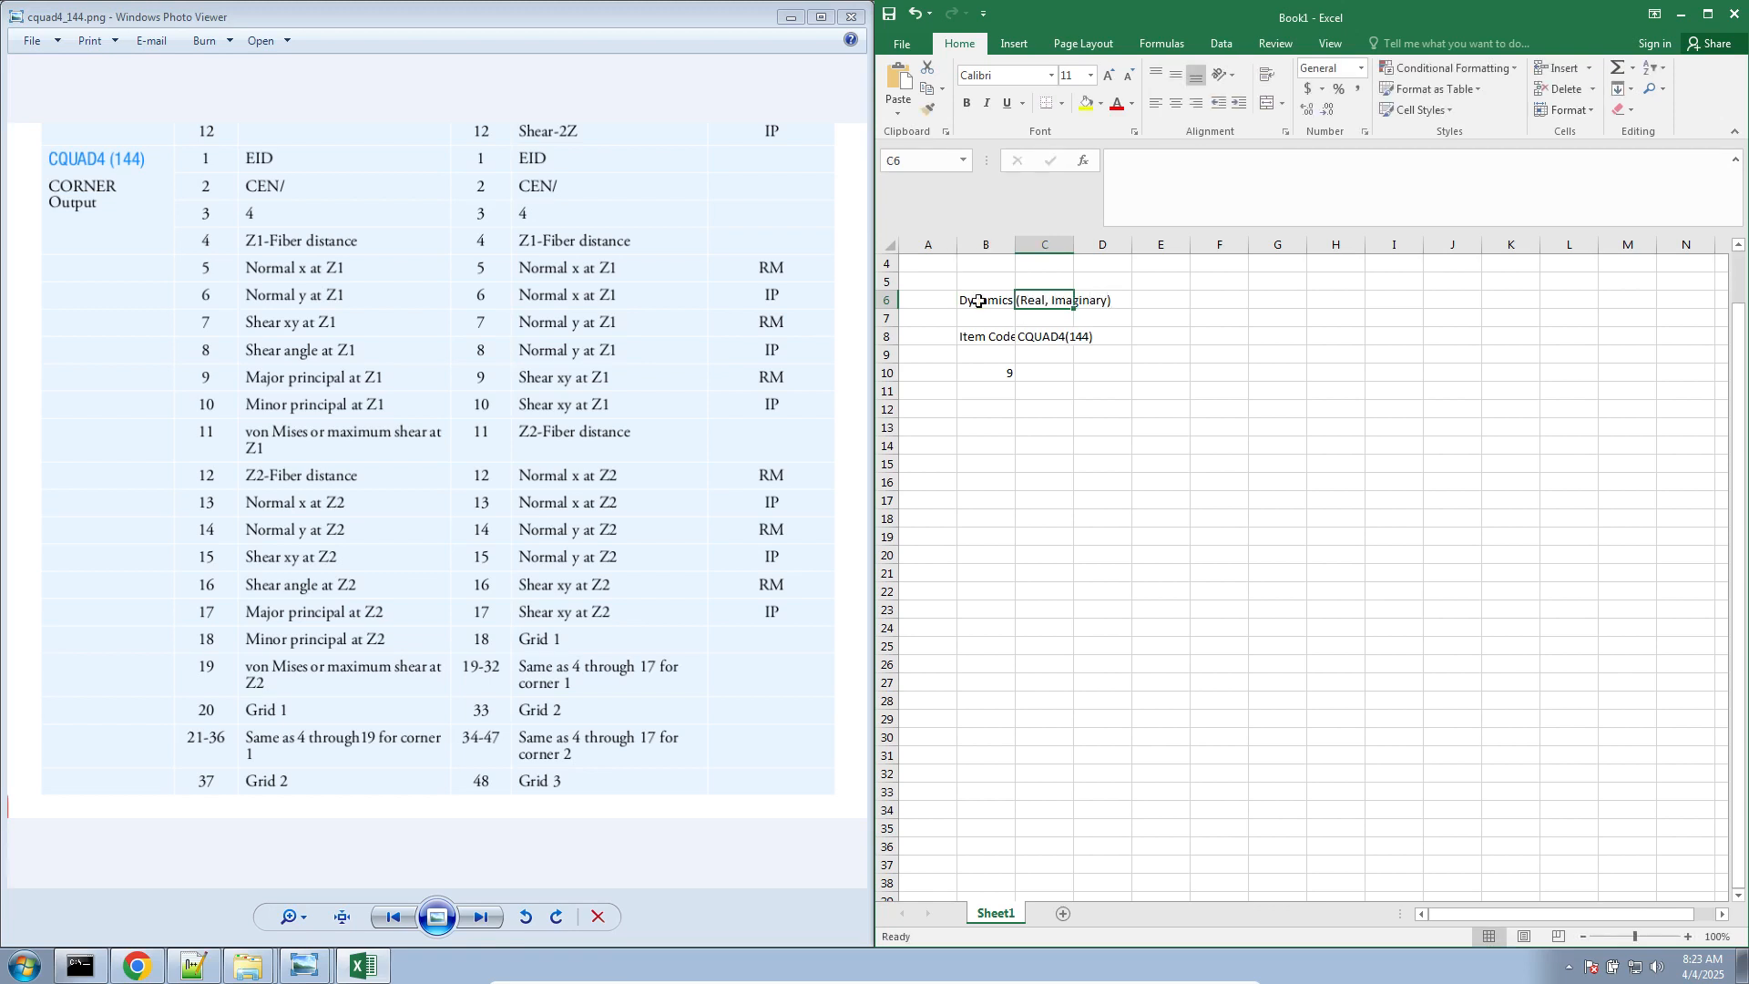
Enter "(Magnitude, Phase)" in cell C4 and widen column B to fit the Item Code heading
{"action": "key", "text": "Up"}
{"action": "key", "text": "Up"}
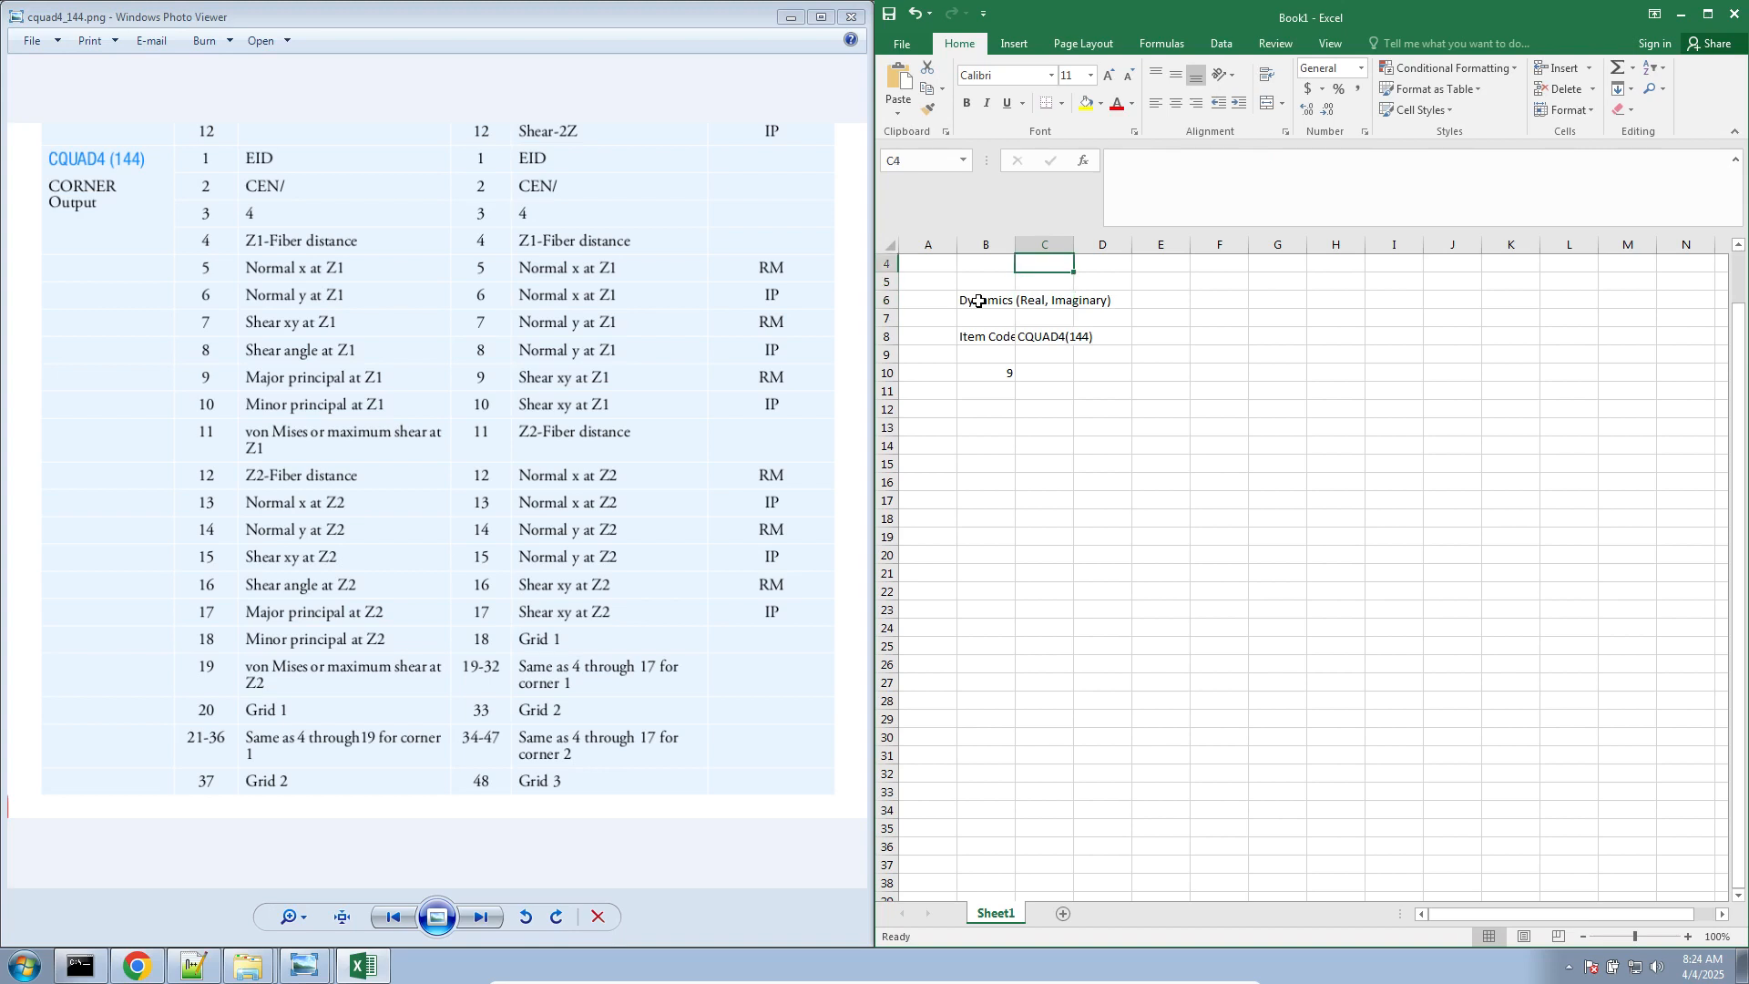
{"action": "type", "text": "Ma"}
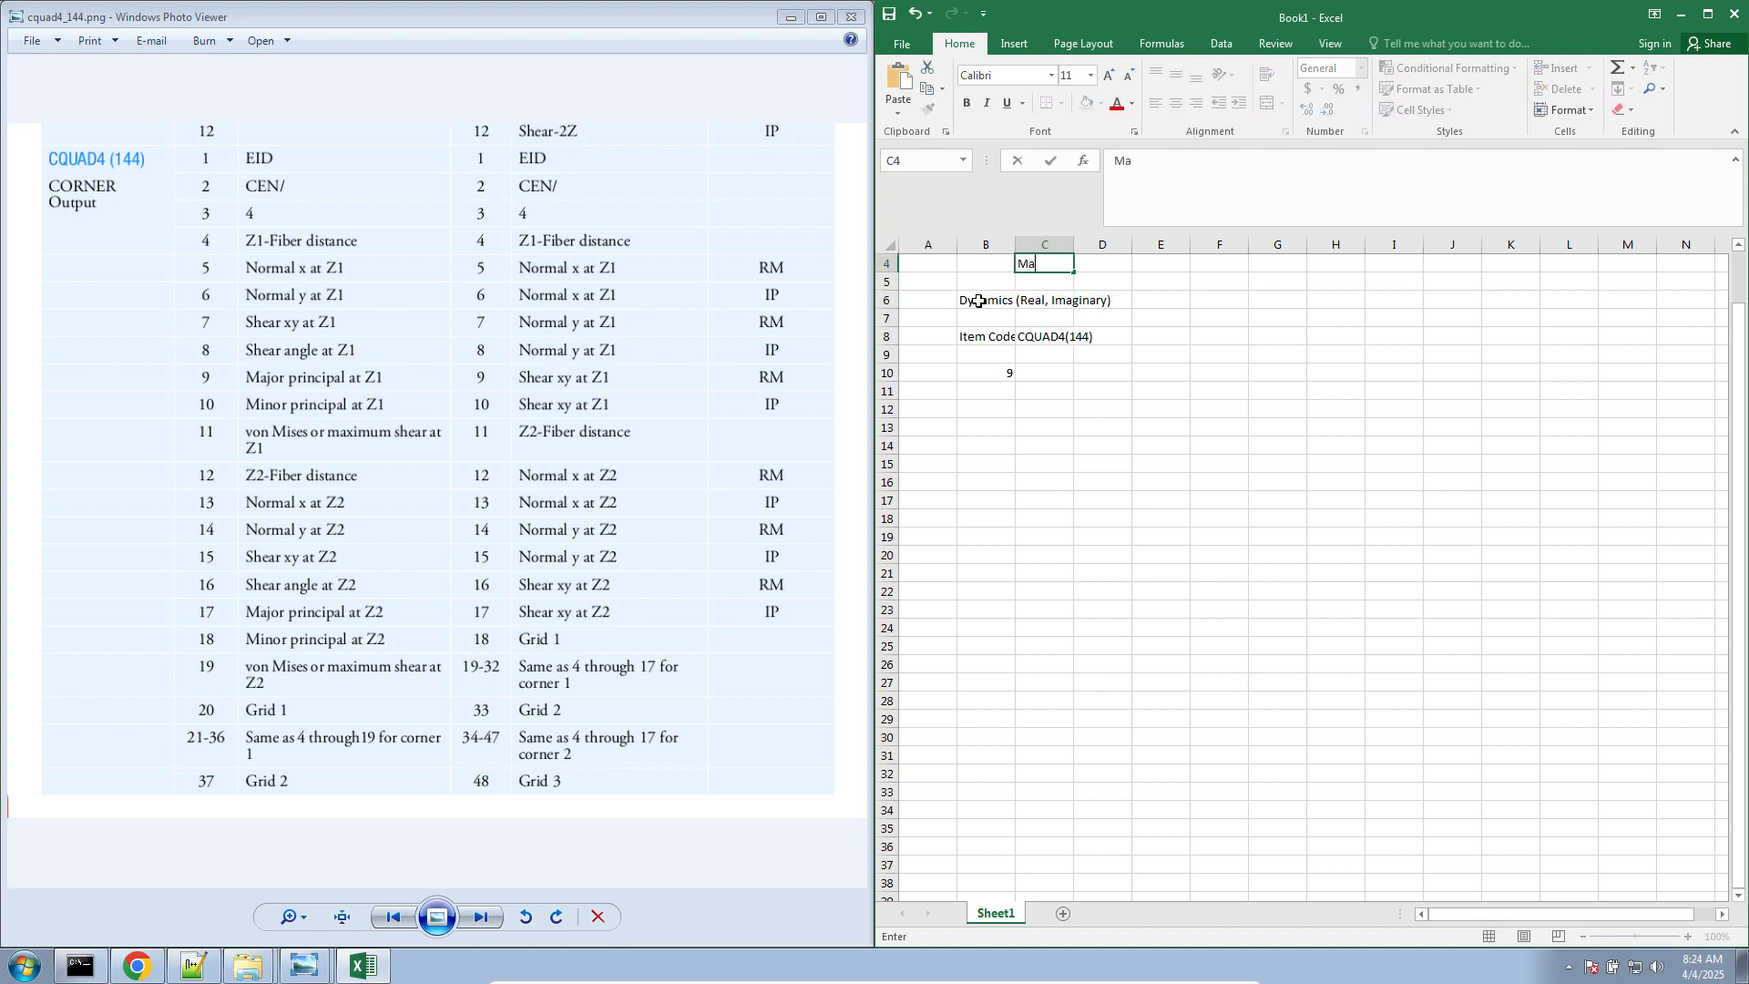
{"action": "type", "text": "gnitude, Phase"}
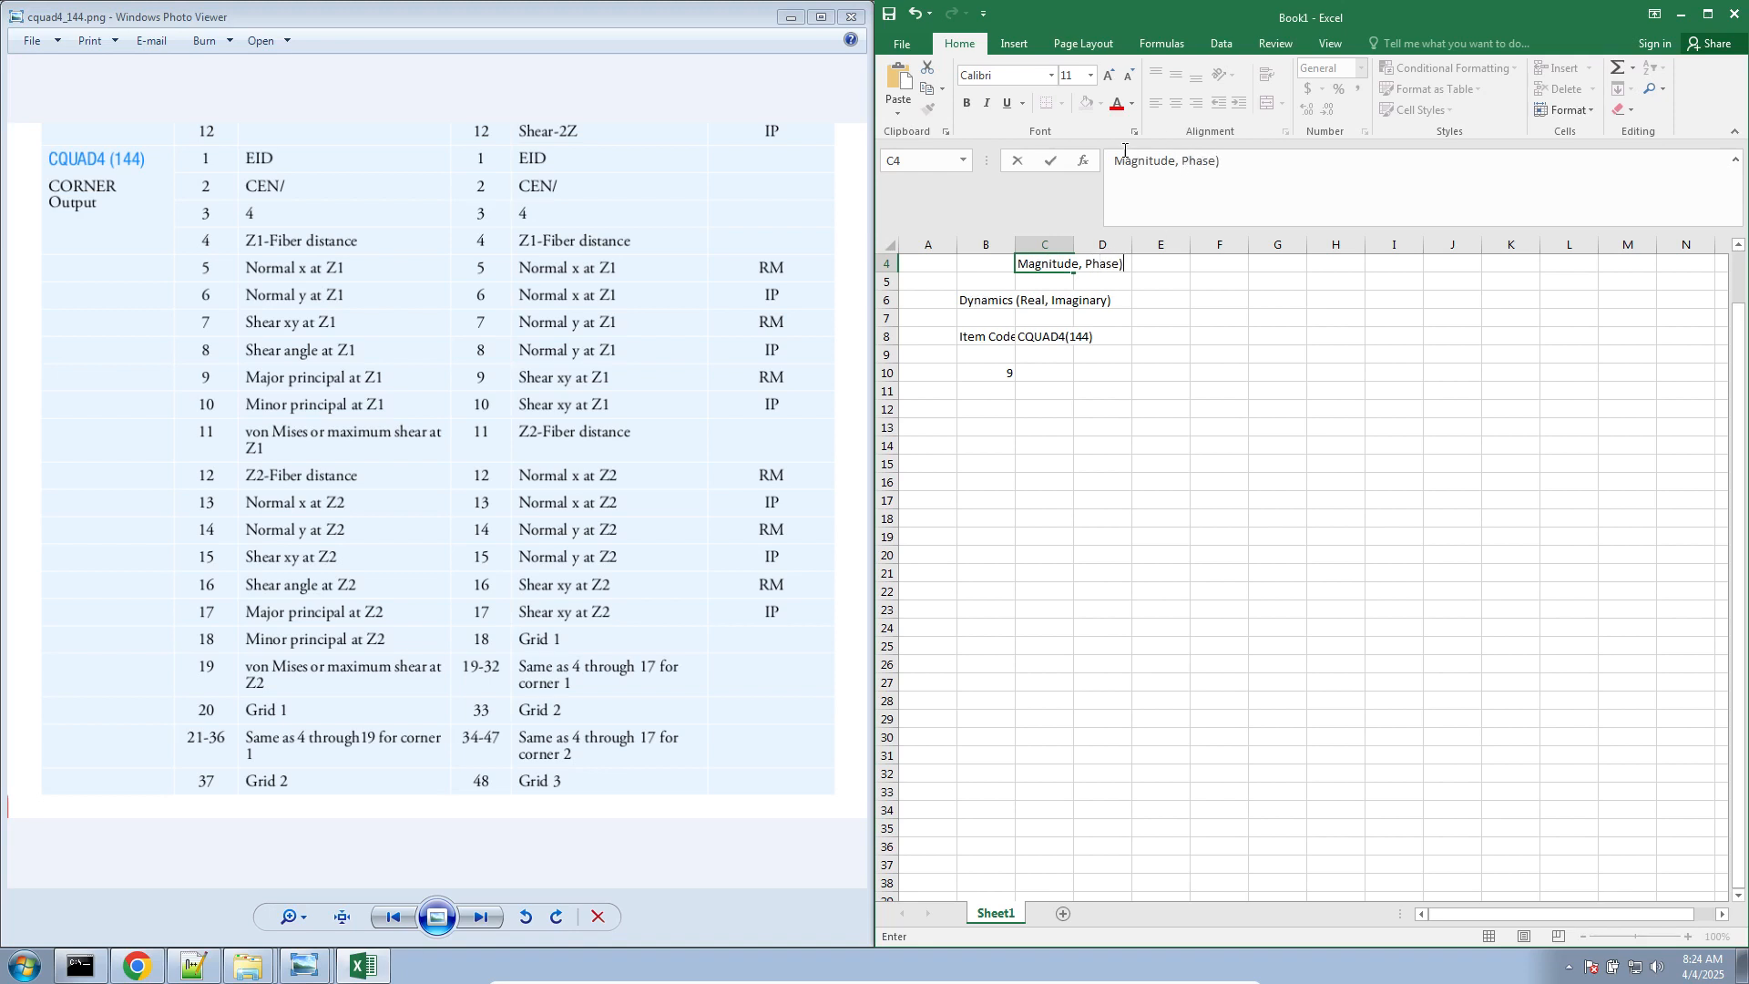
{"action": "left_click", "coordinate": [1114, 164]}
{"action": "type", "text": "("}
{"action": "key", "text": "Return"}
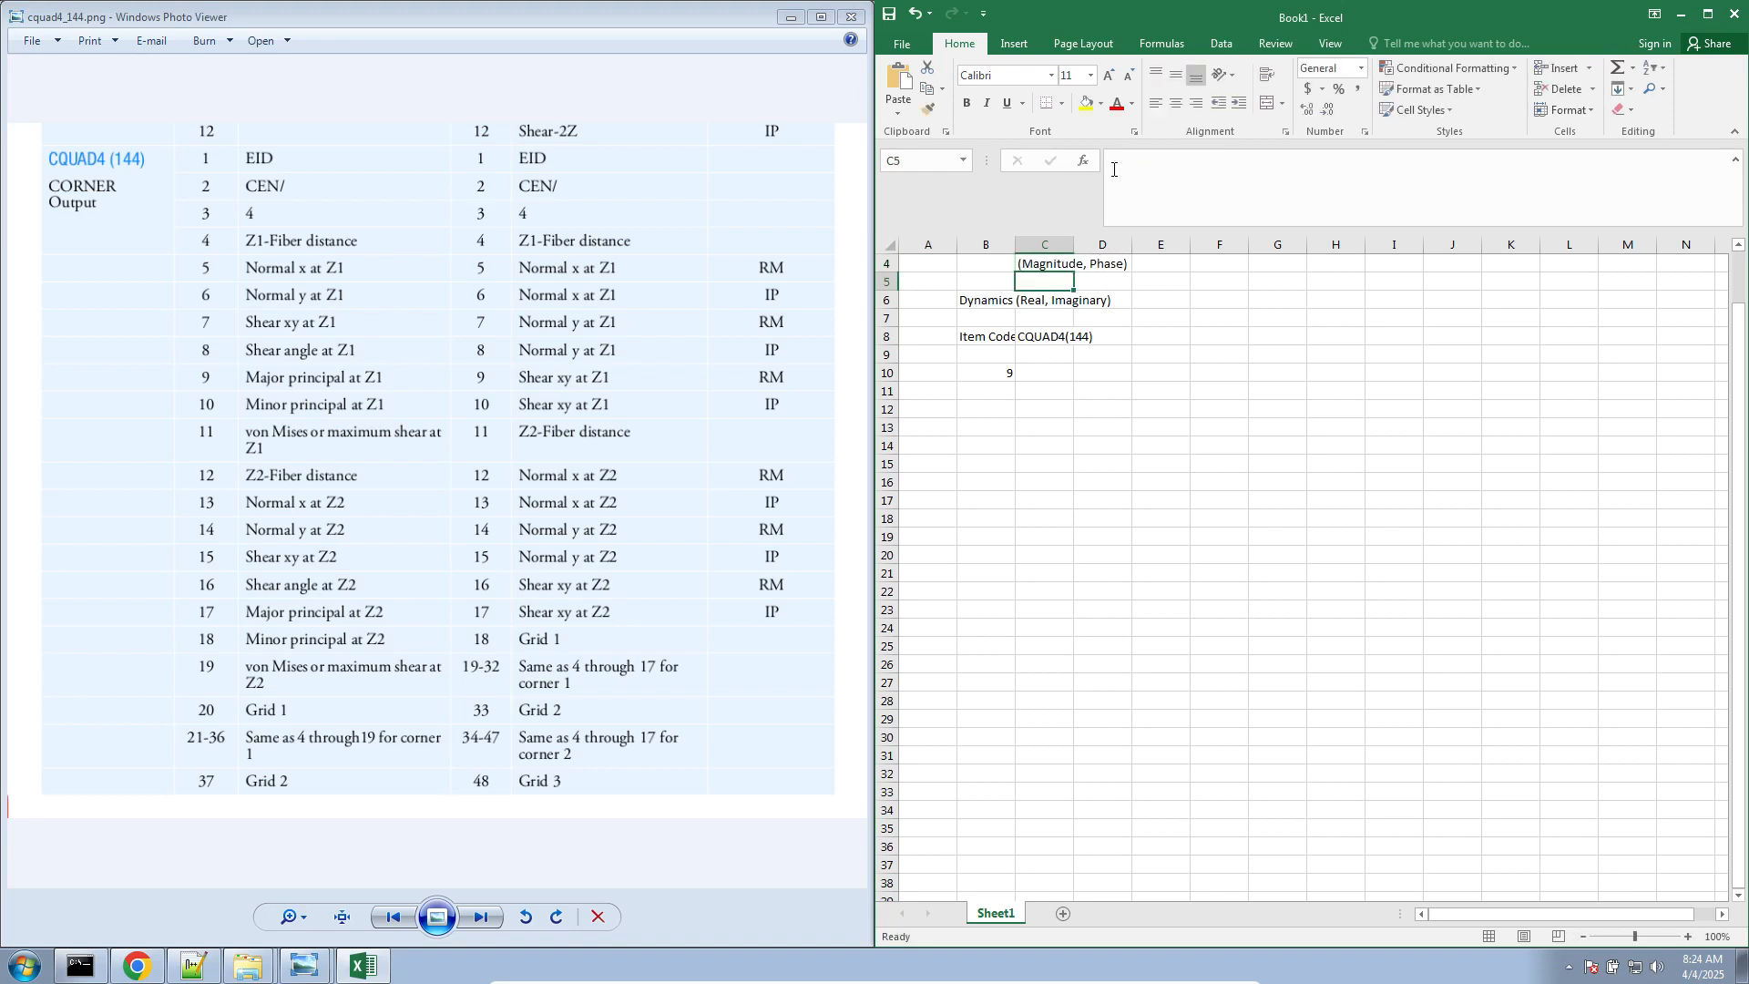
{"action": "left_click_drag", "start_coordinate": [1023, 248], "coordinate": [1059, 248]}
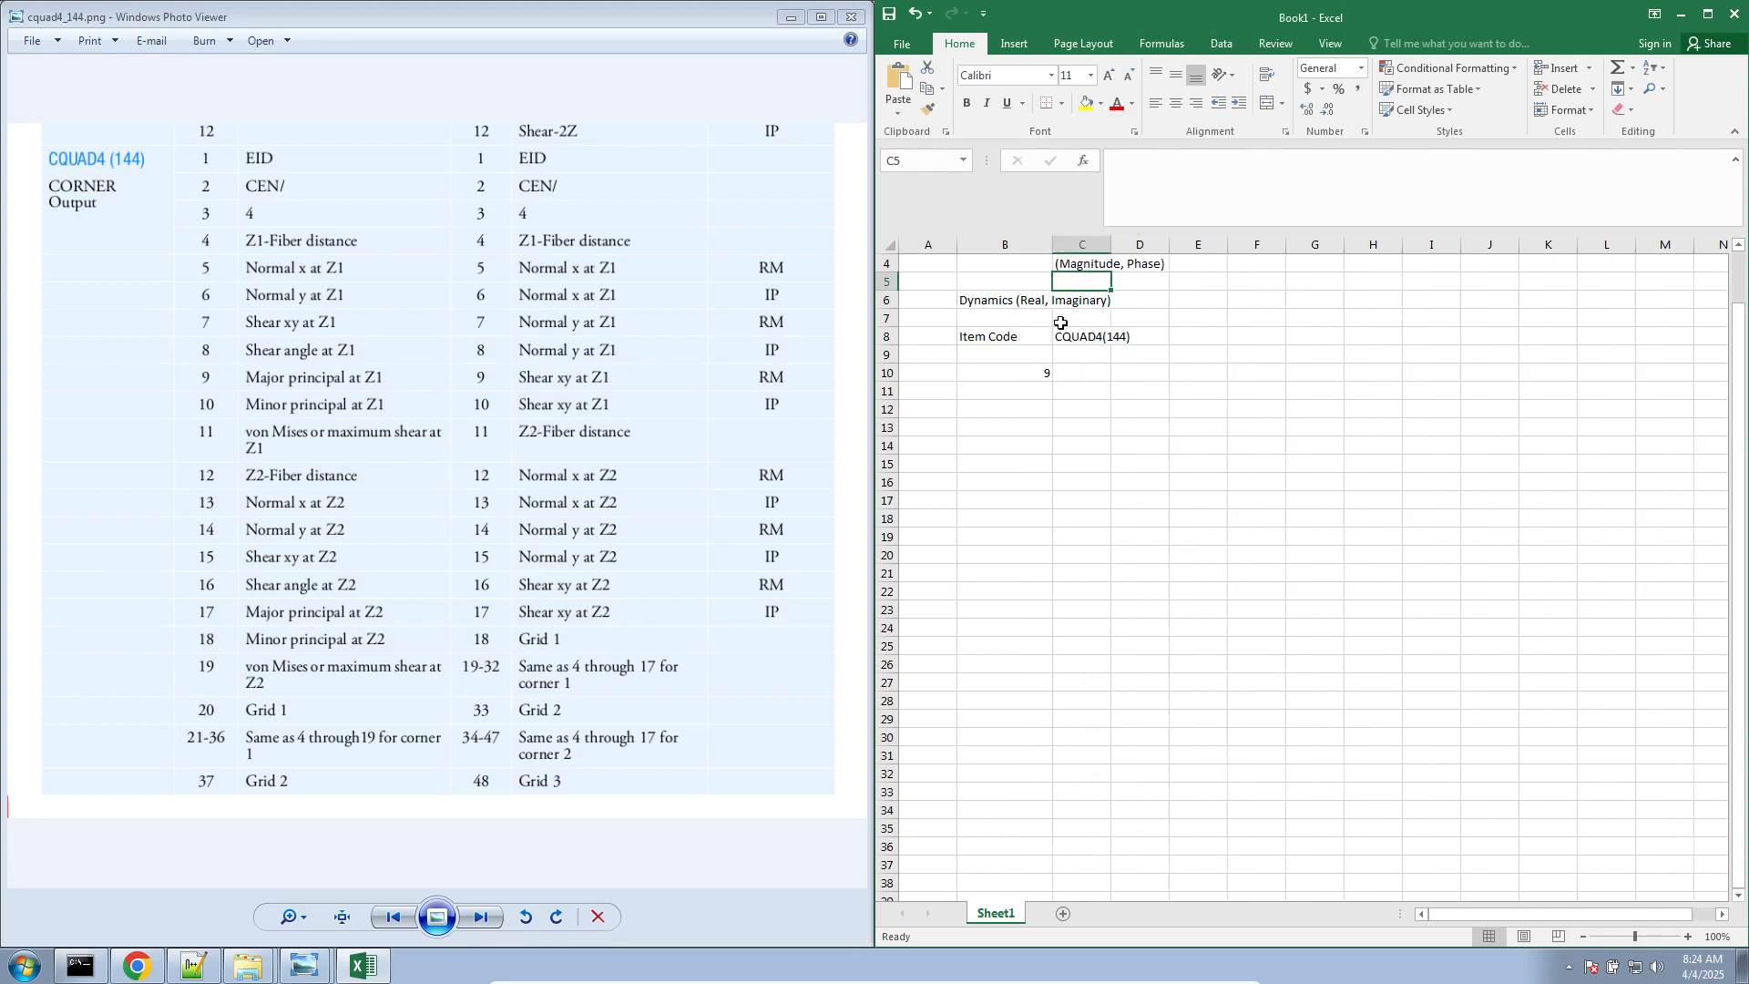
Enter "Shear xy at Z1" in cell C10 for item code 9 and widen column C to fit it
{"action": "left_click", "coordinate": [1061, 372]}
{"action": "left_click", "coordinate": [1024, 374]}
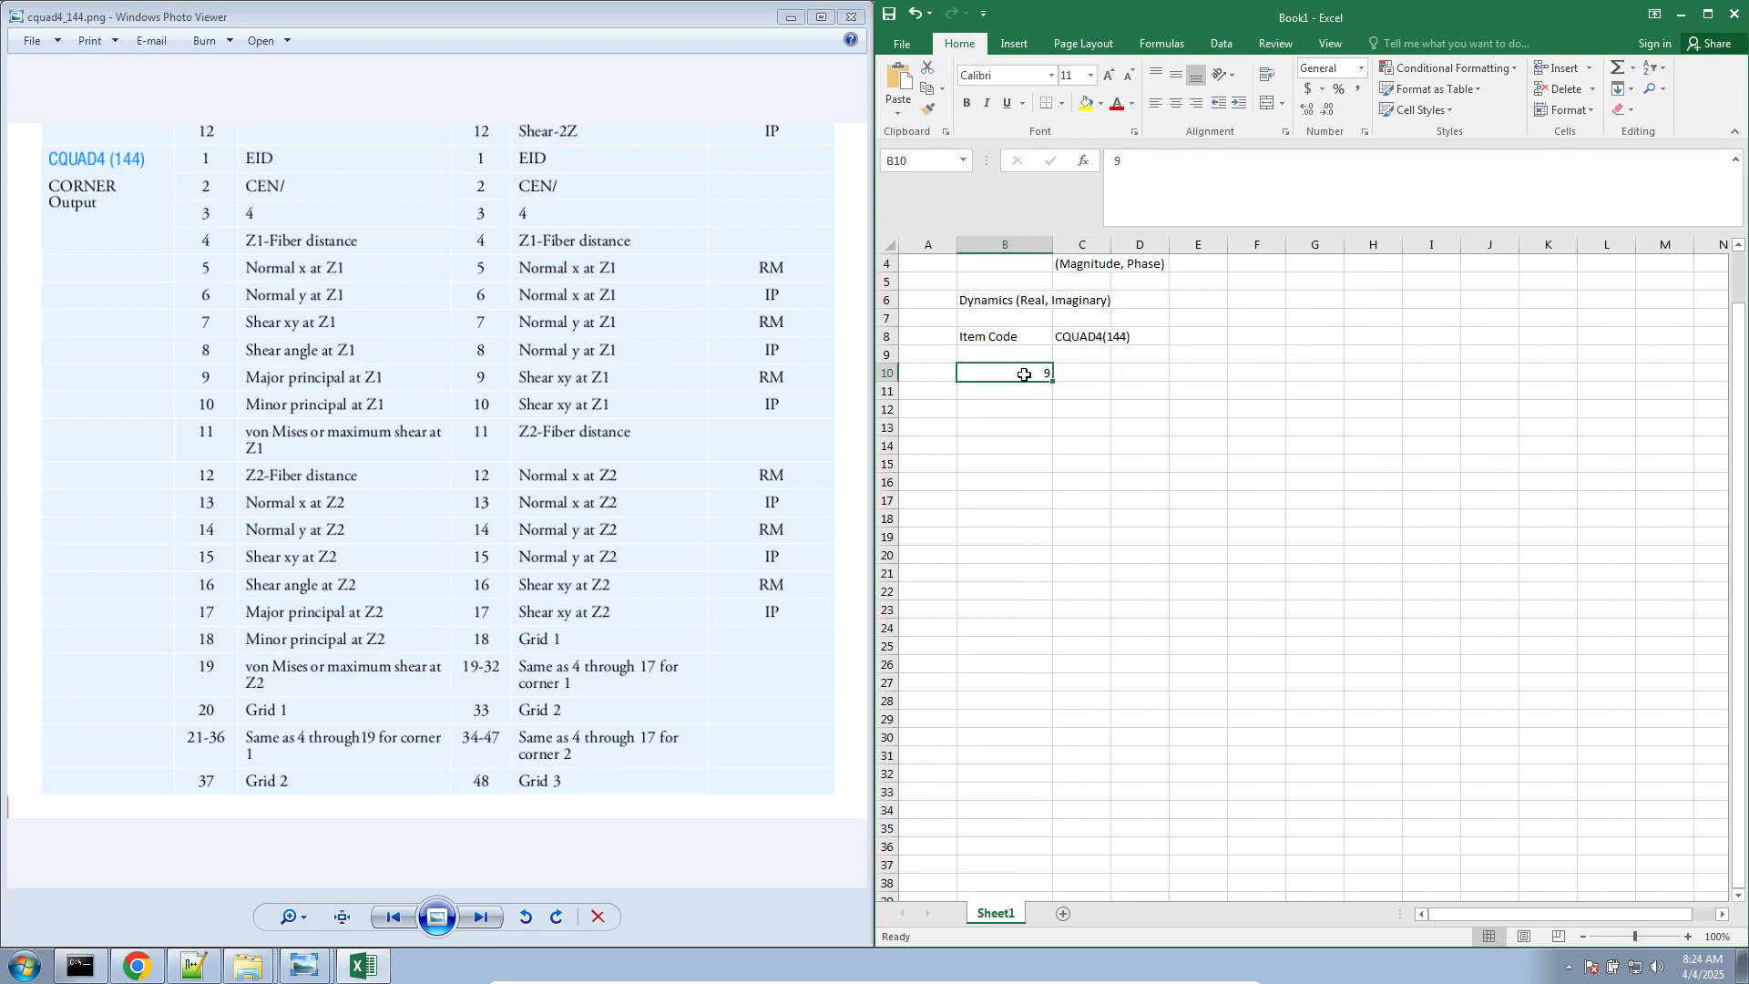
{"action": "left_click", "coordinate": [1082, 381]}
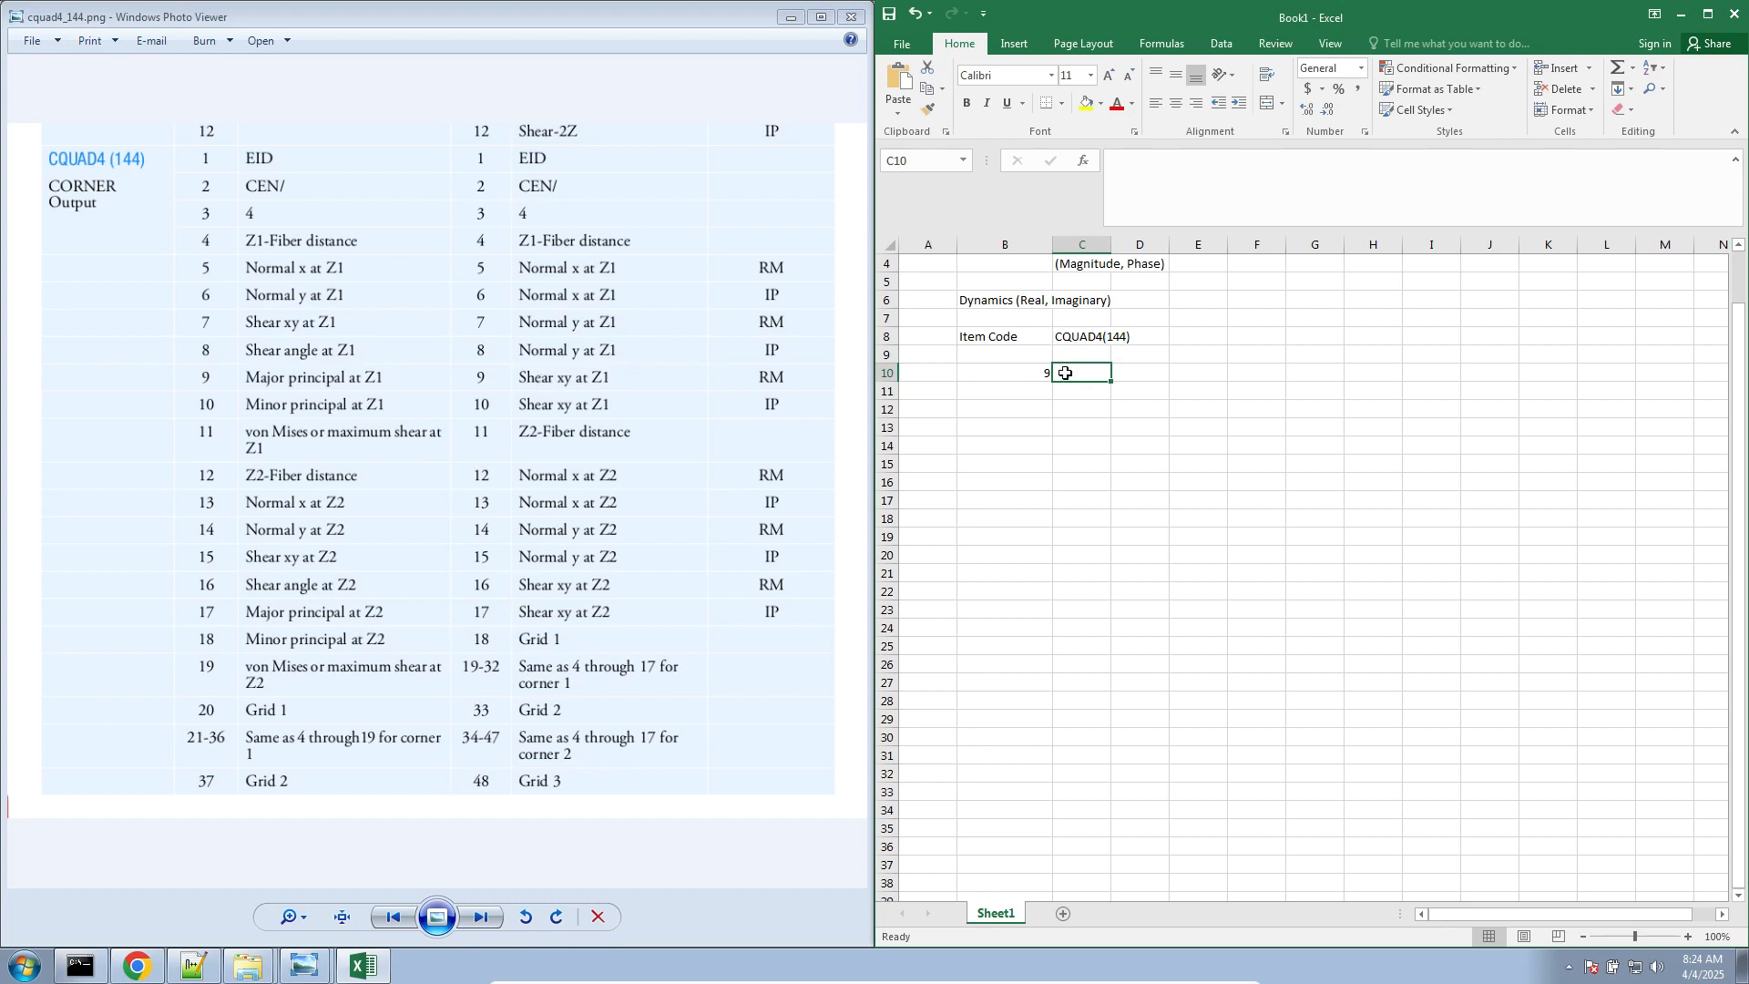
{"action": "type", "text": "Shear xy at Z"}
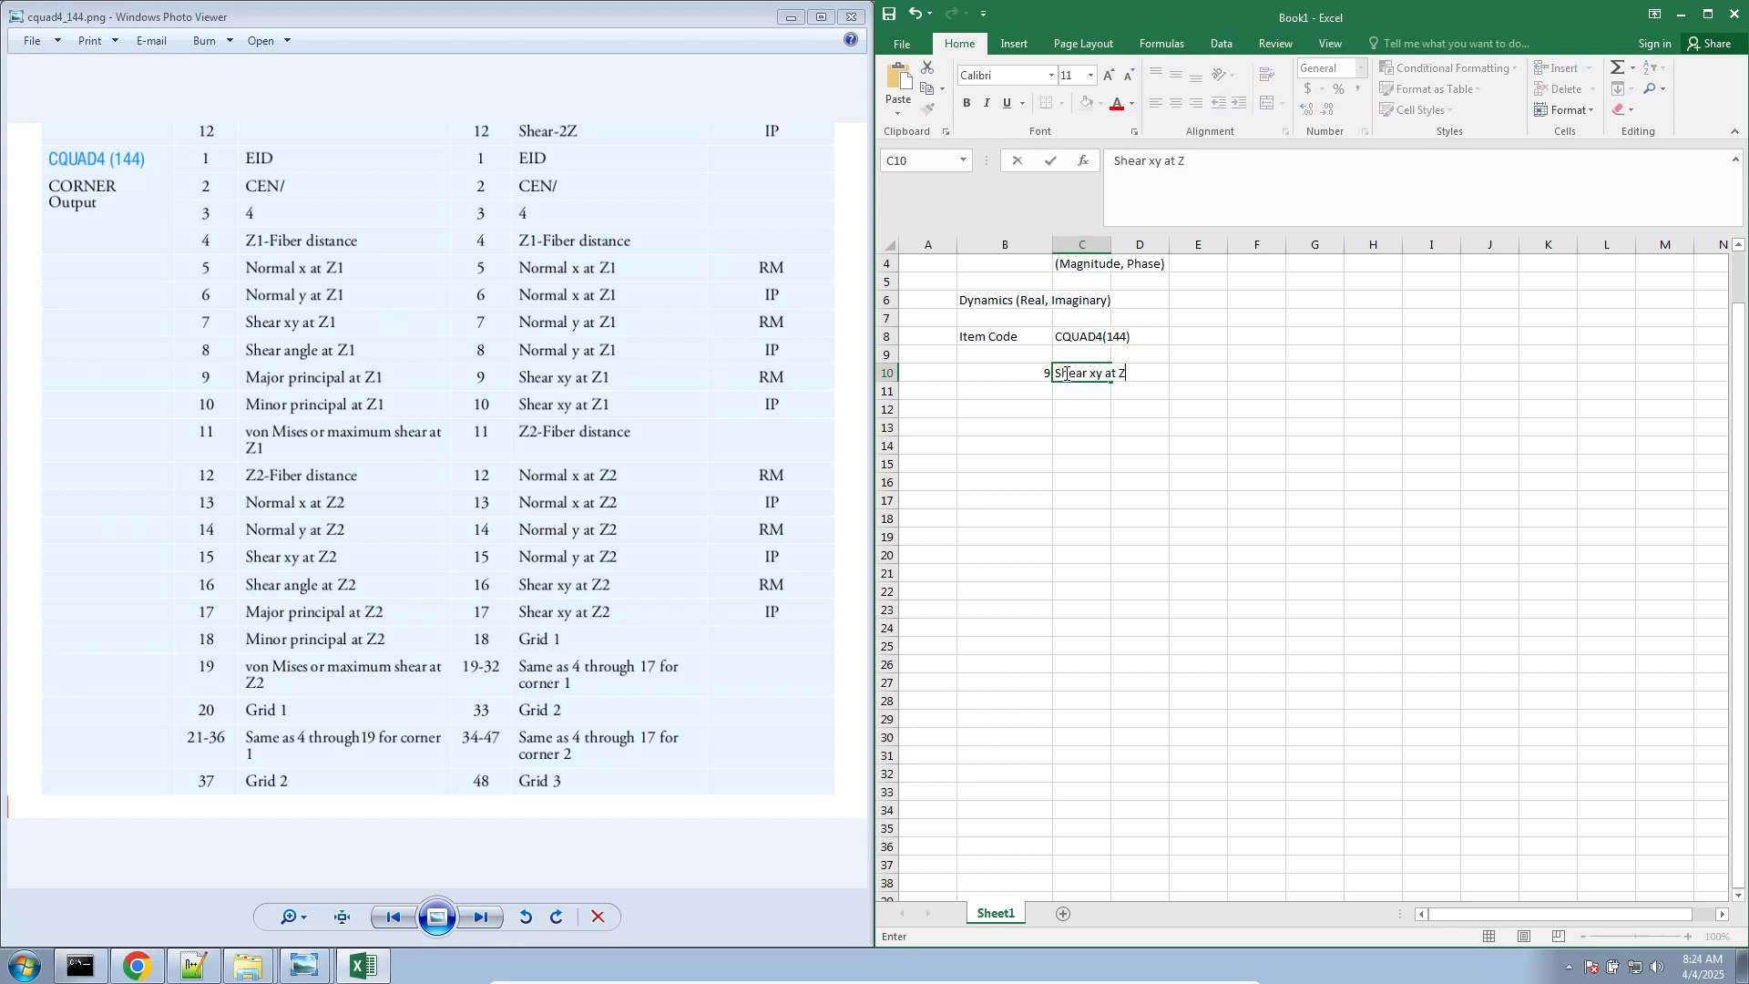
{"action": "type", "text": "1"}
{"action": "key", "text": "Tab"}
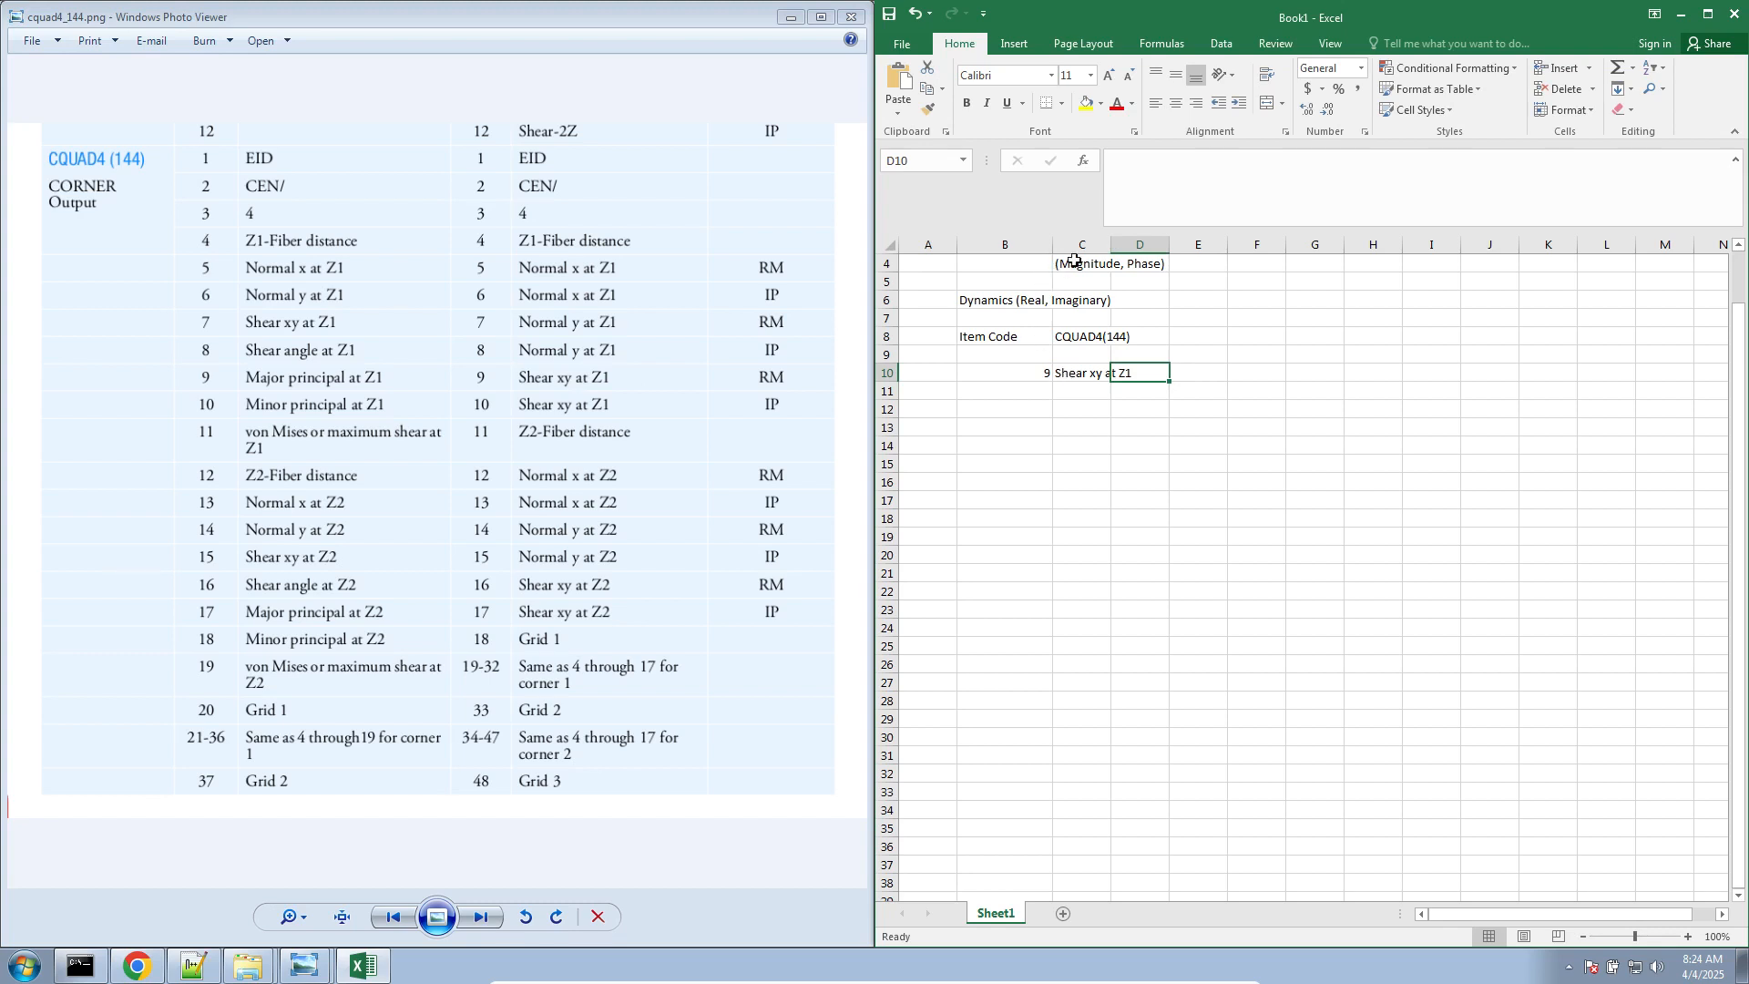
{"action": "left_click_drag", "start_coordinate": [1111, 244], "coordinate": [1160, 244]}
Enter the column heading CQUAD4(33) in cell D8
{"action": "left_click", "coordinate": [1189, 338]}
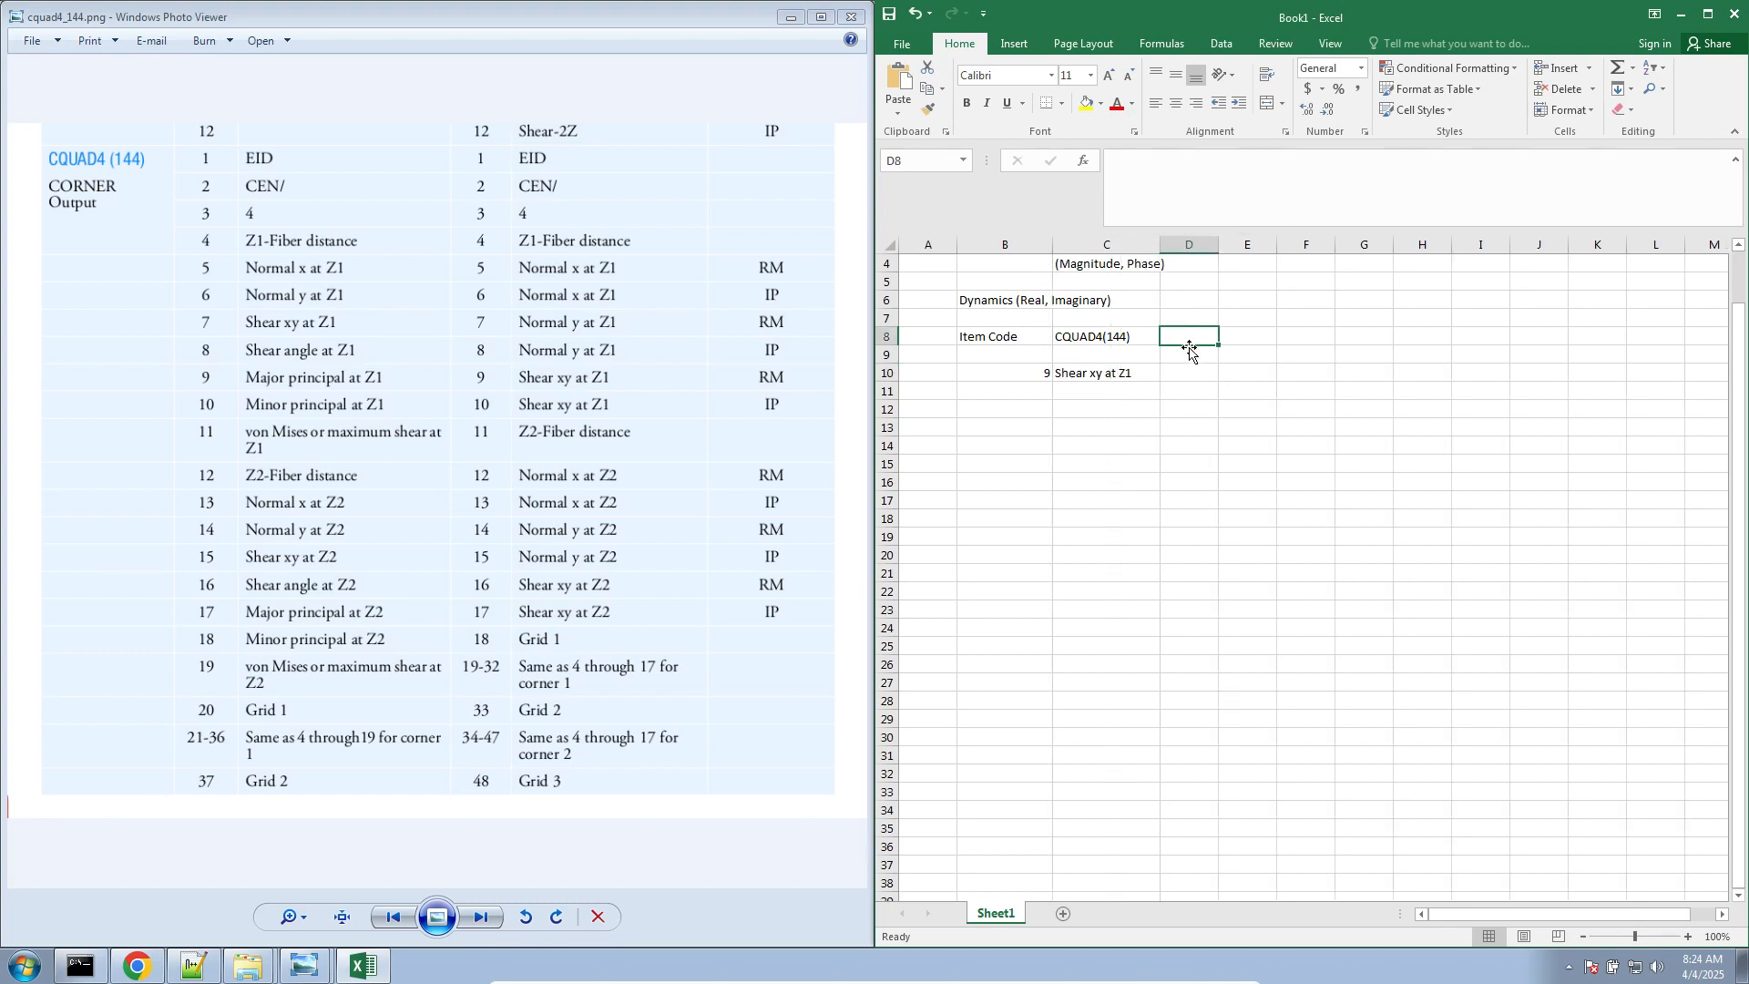
{"action": "type", "text": "CQUAD4("}
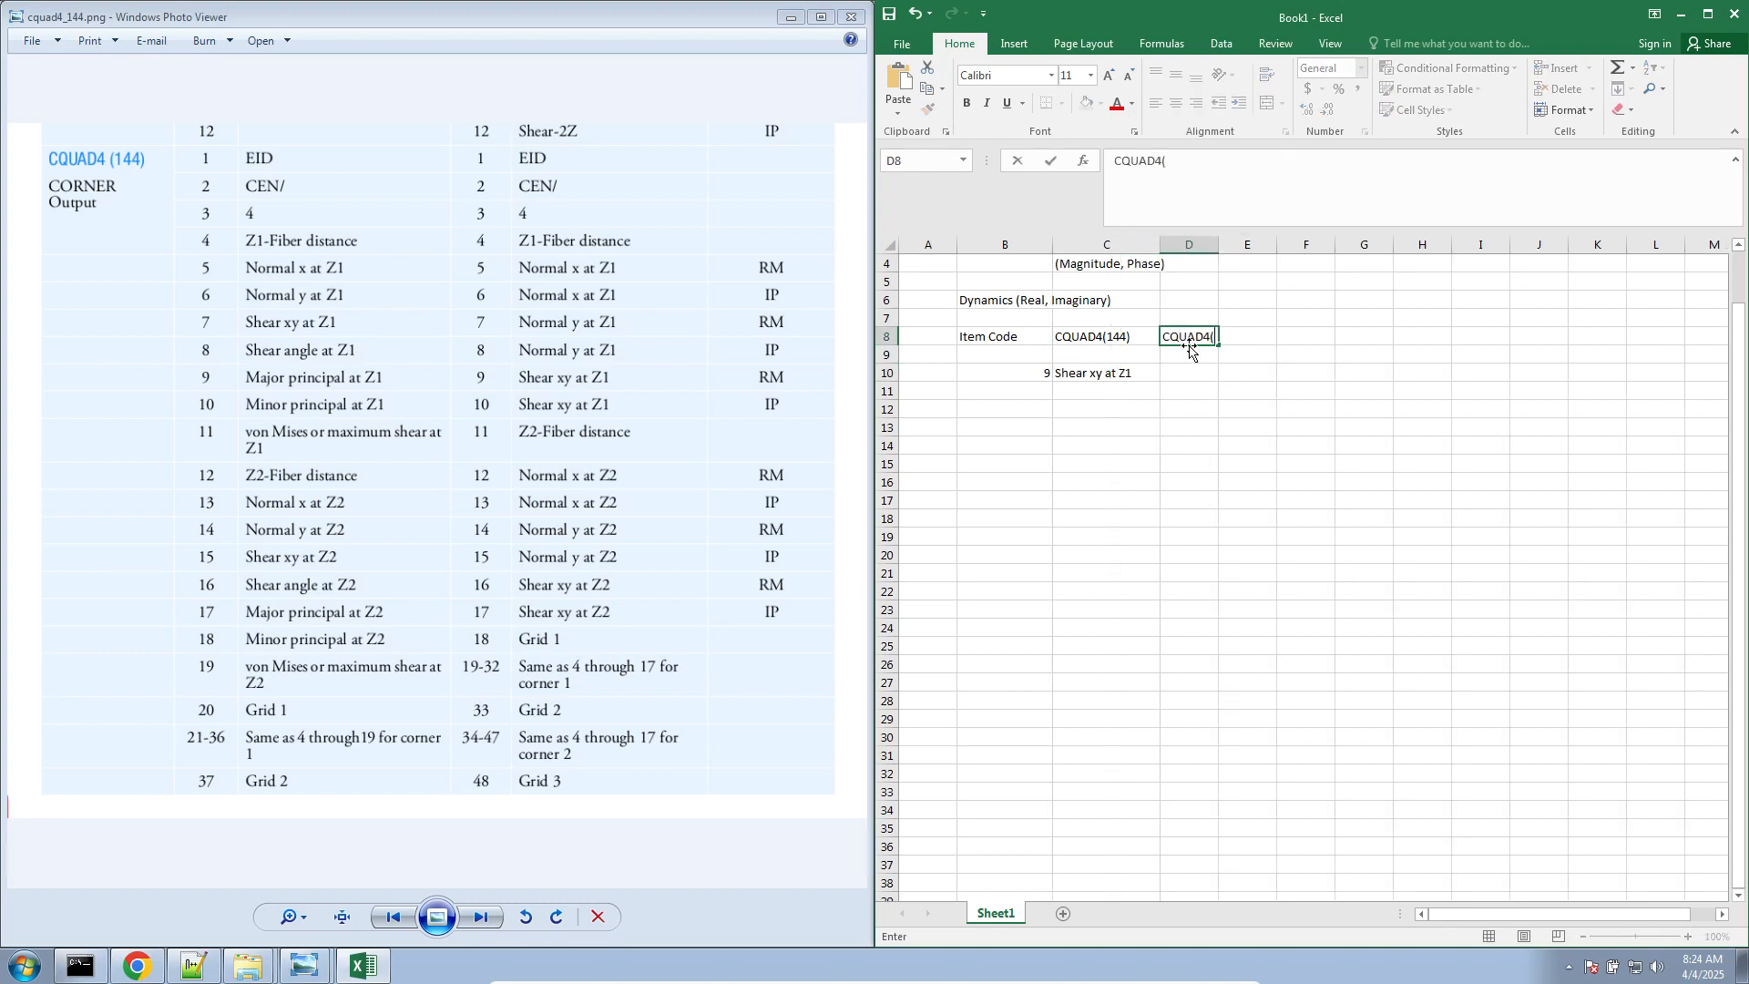
{"action": "type", "text": "33)"}
{"action": "key", "text": "Return"}
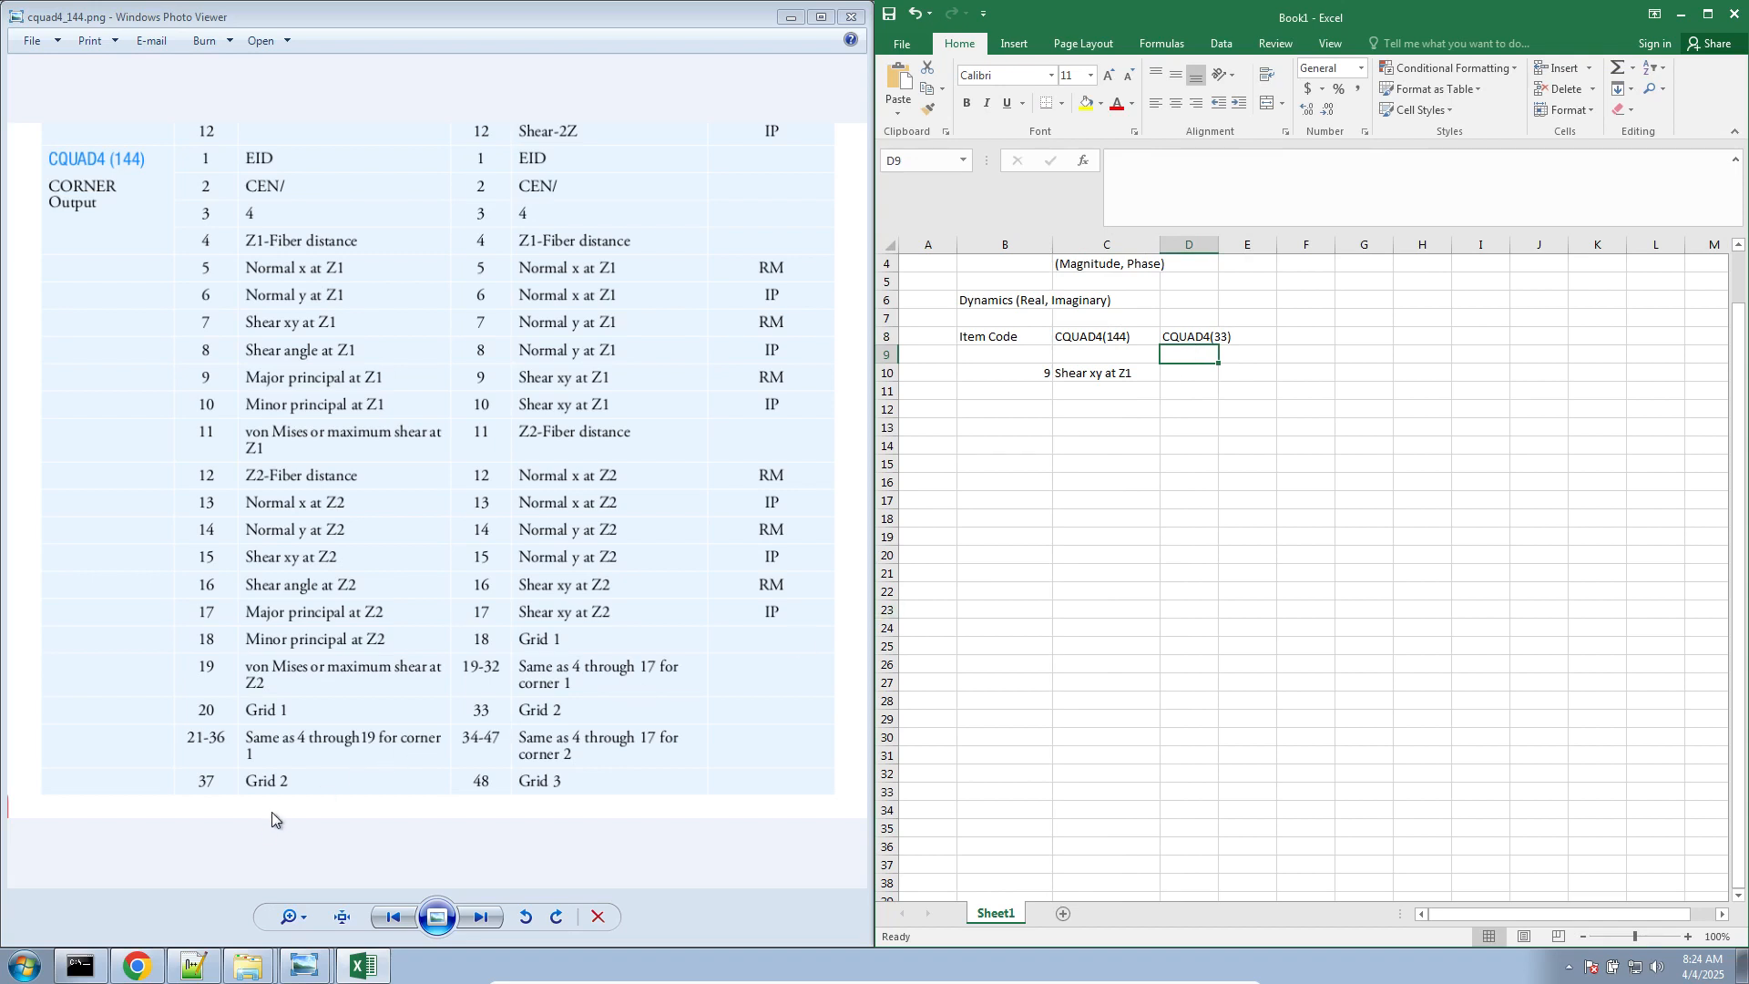
Enter "Z2=Fiber distance 2" from the CQUAD4 (33) table in cell D10 and widen column D to fit it
{"action": "left_click", "coordinate": [491, 922]}
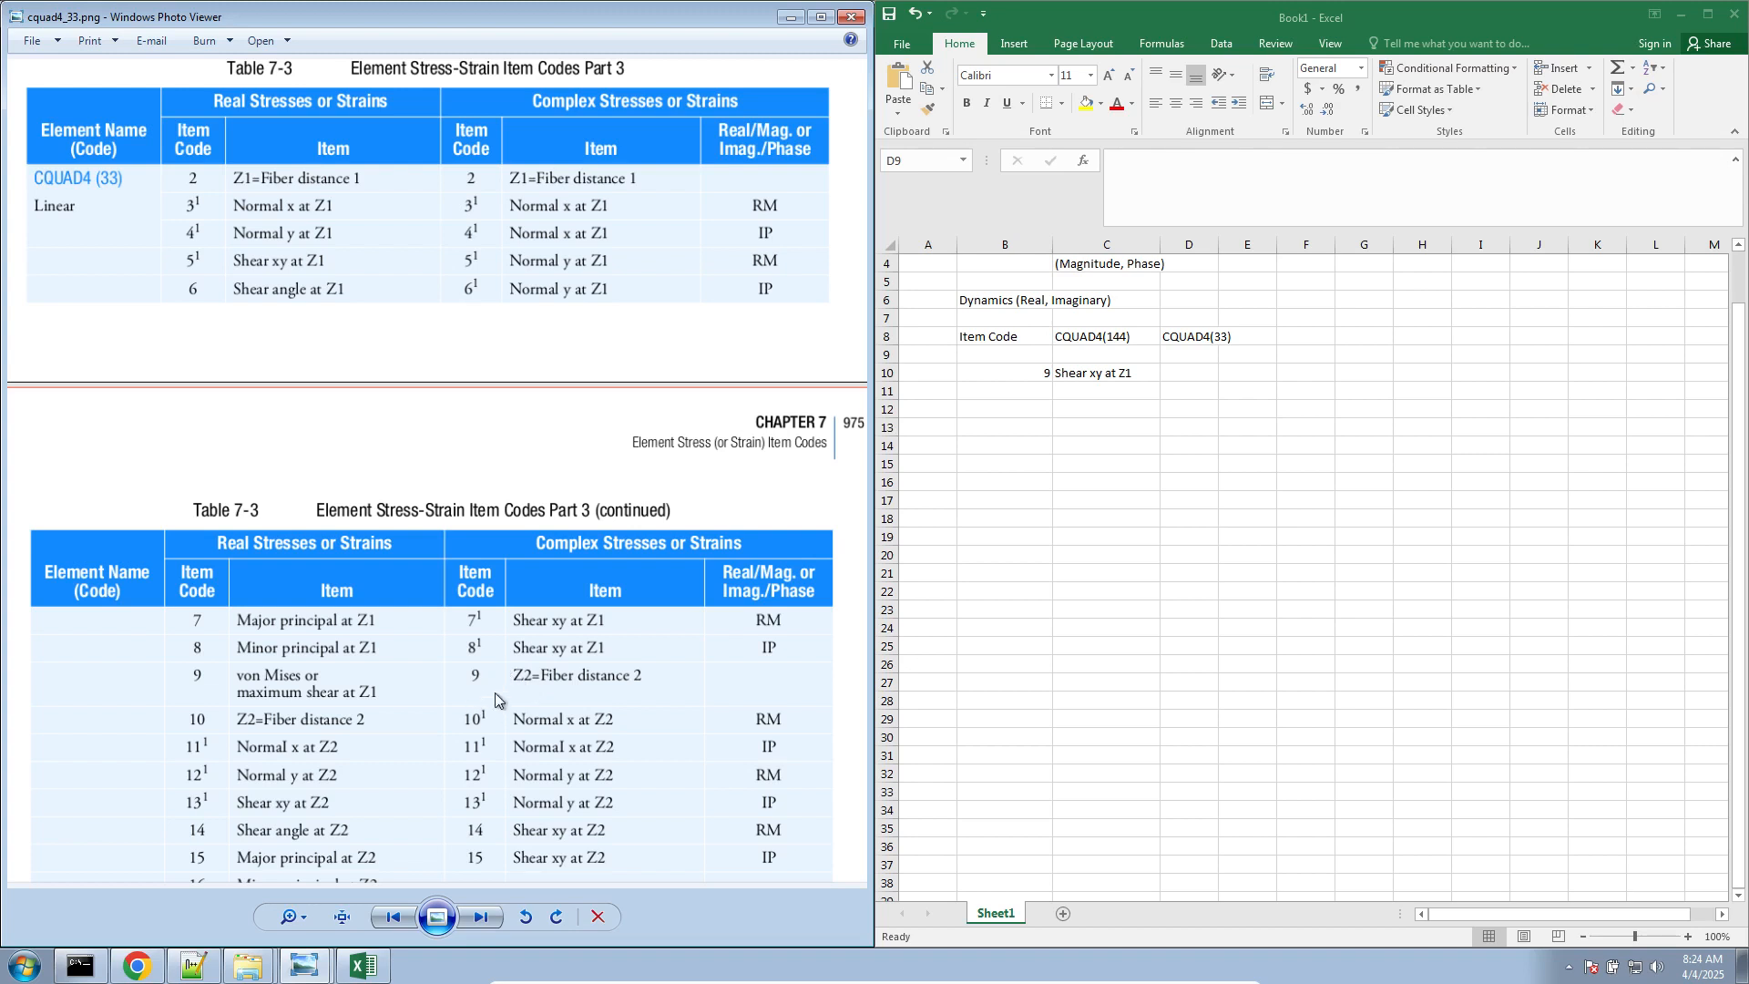
{"action": "left_click", "coordinate": [1185, 369]}
{"action": "left_click", "coordinate": [1184, 372]}
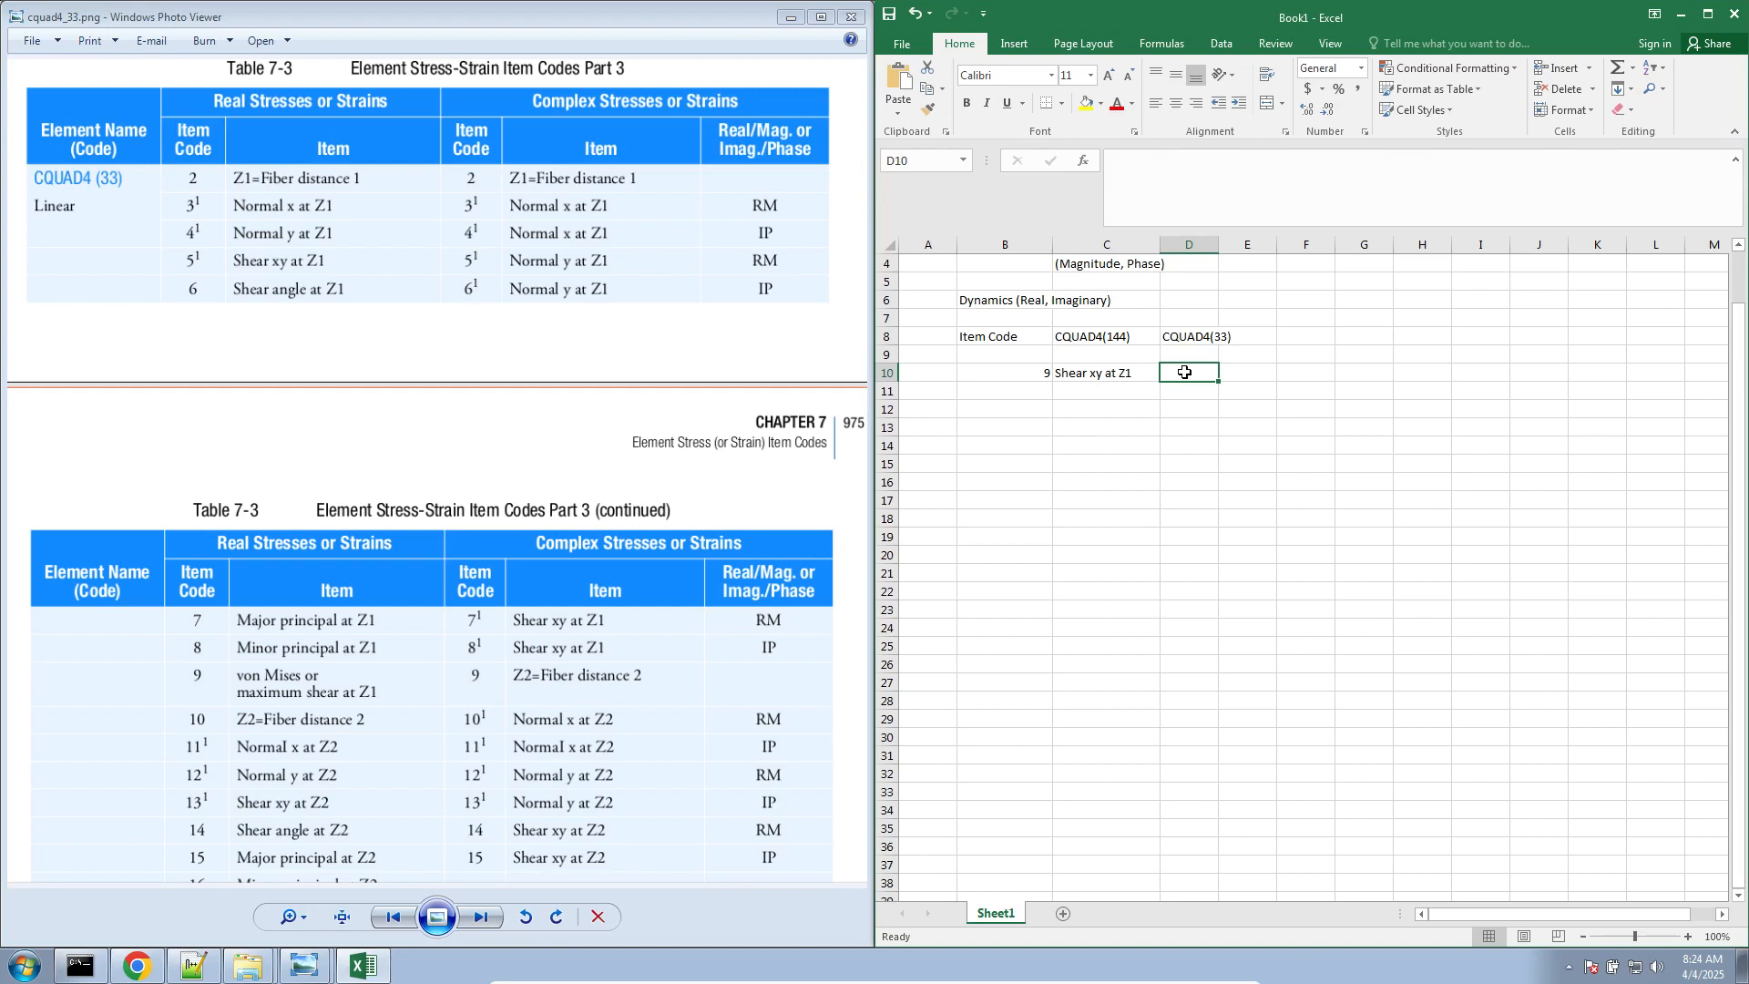
{"action": "type", "text": "Z2=Fiber distance 2"}
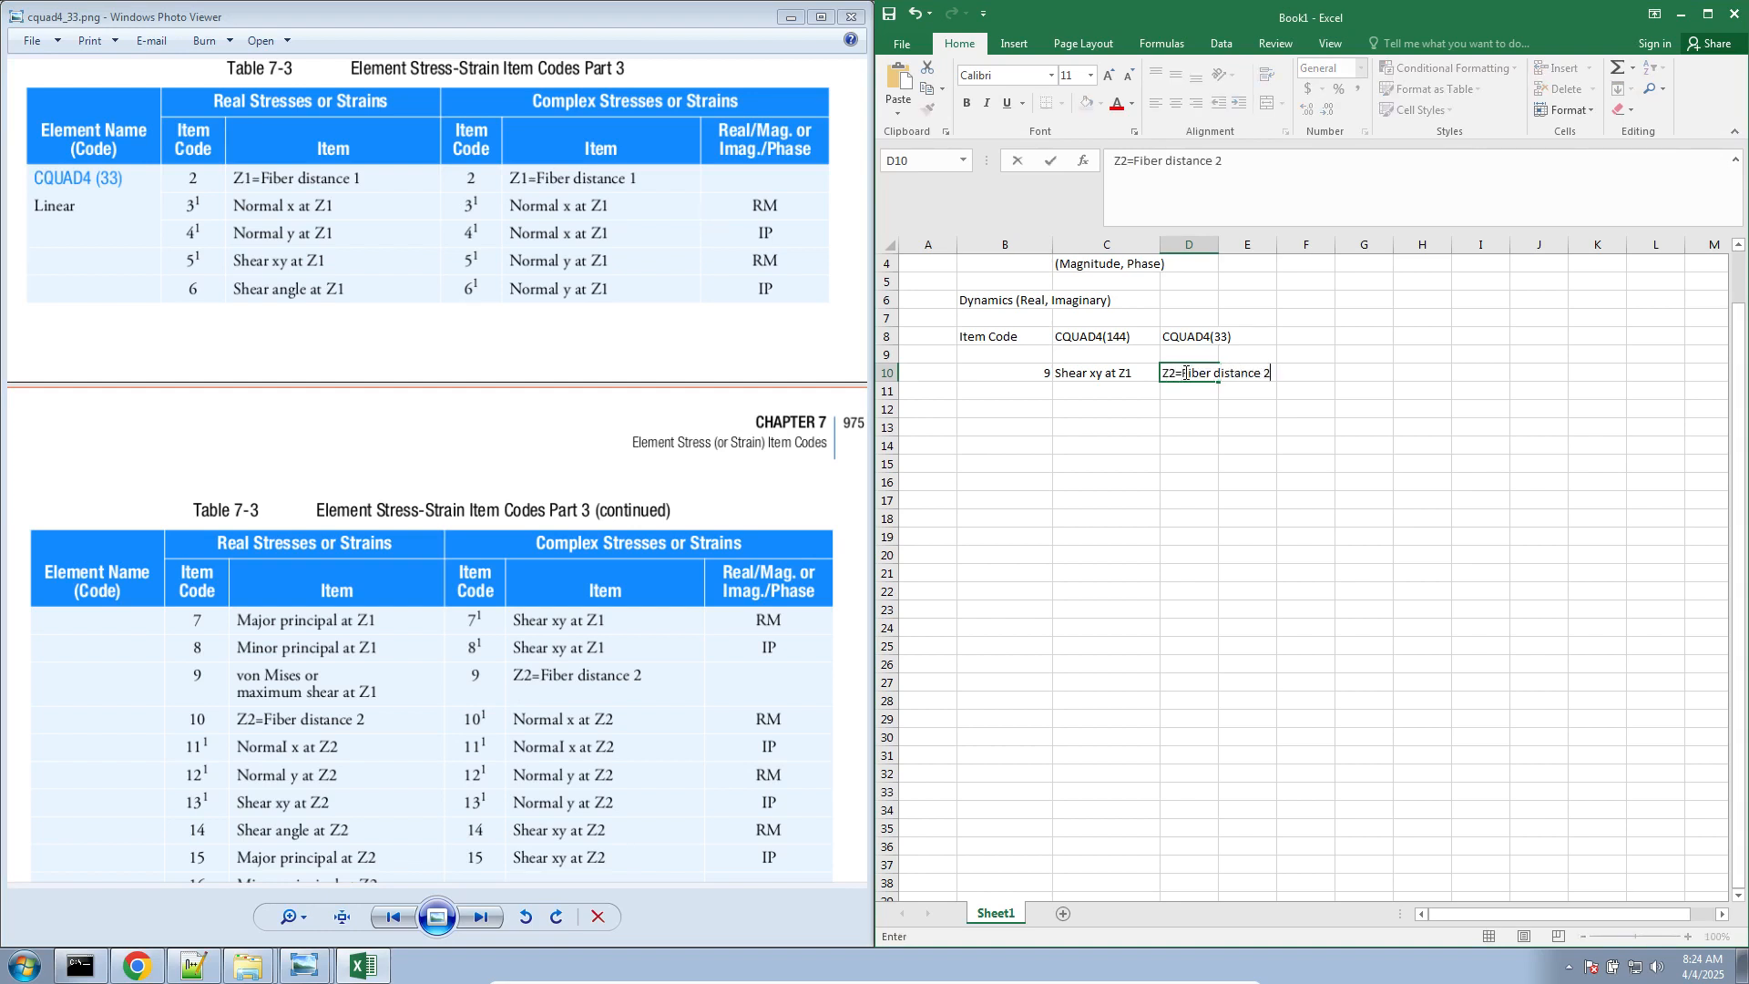
{"action": "key", "text": "Return"}
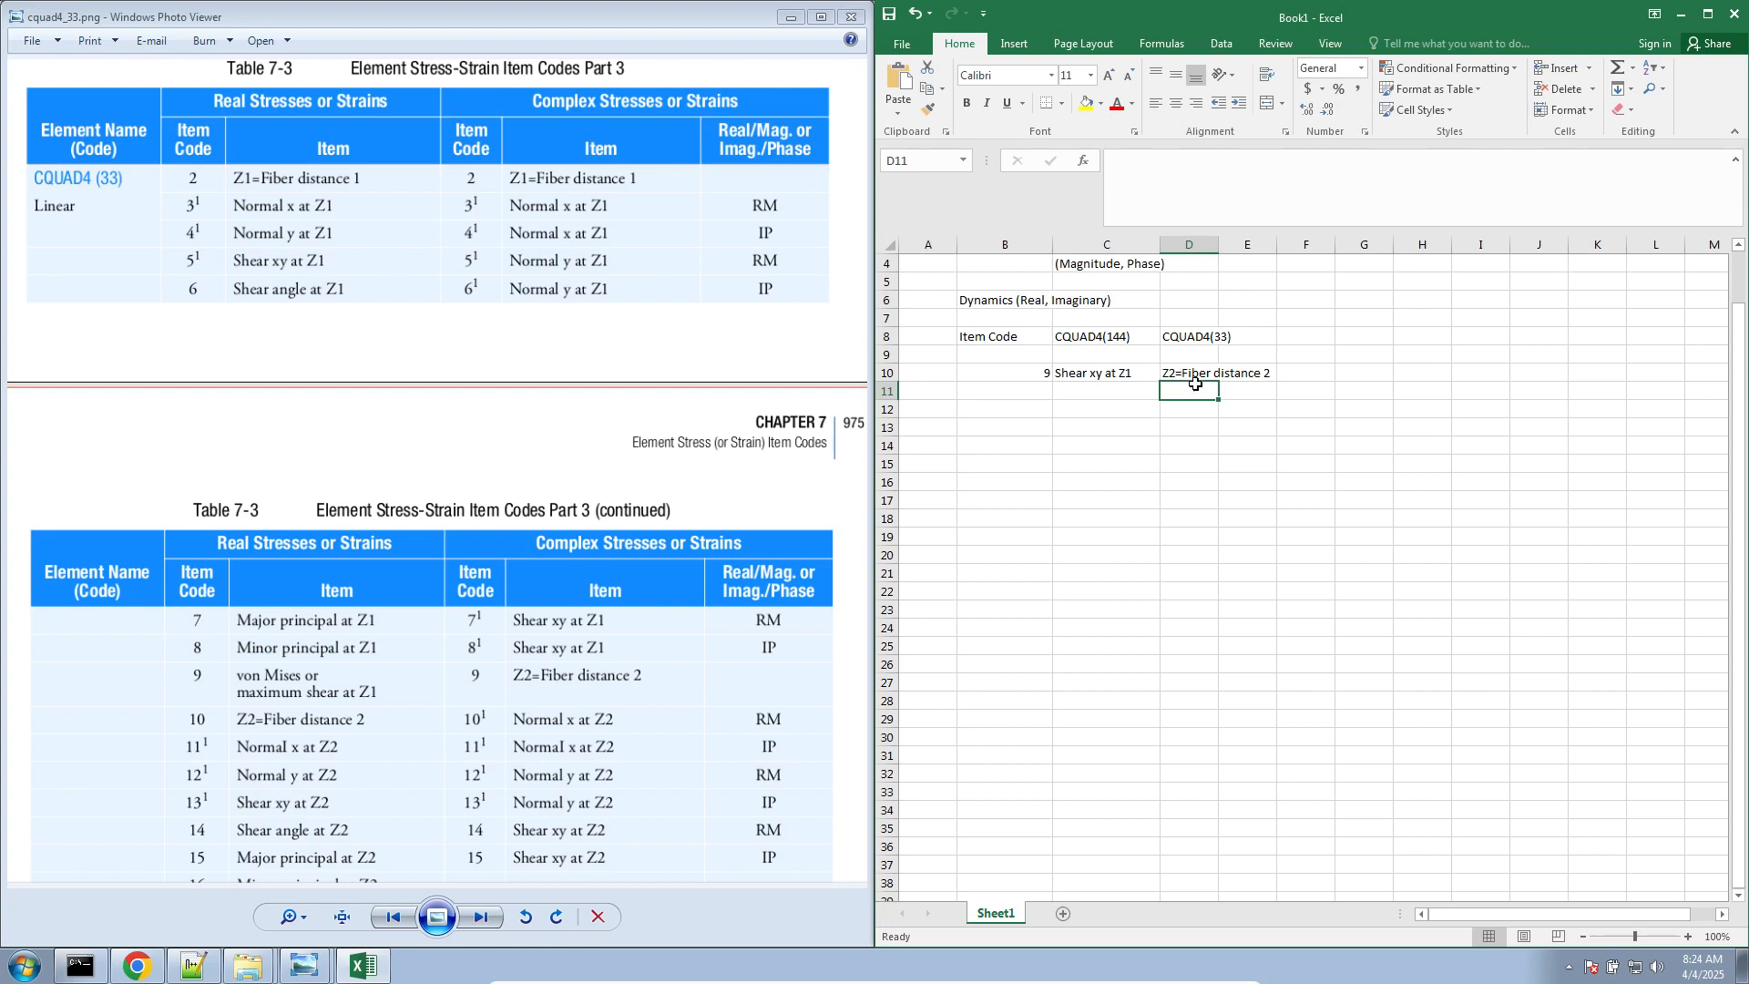
{"action": "left_click", "coordinate": [1194, 375]}
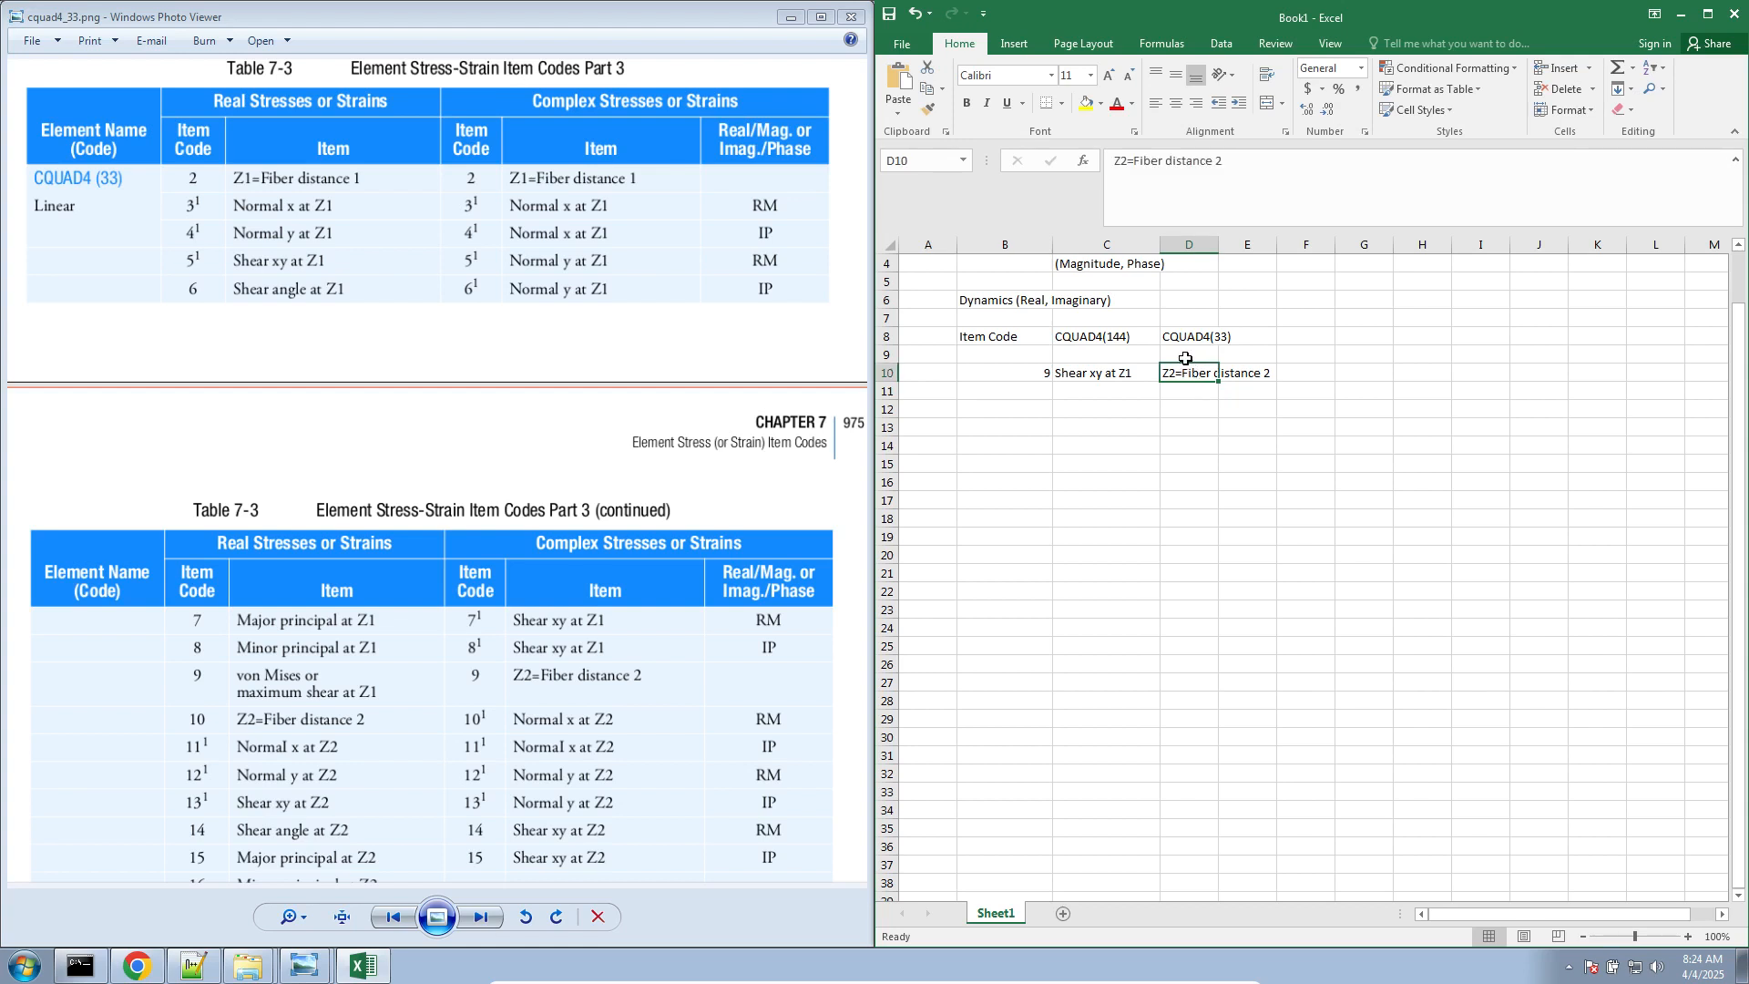
{"action": "left_click", "coordinate": [1261, 338]}
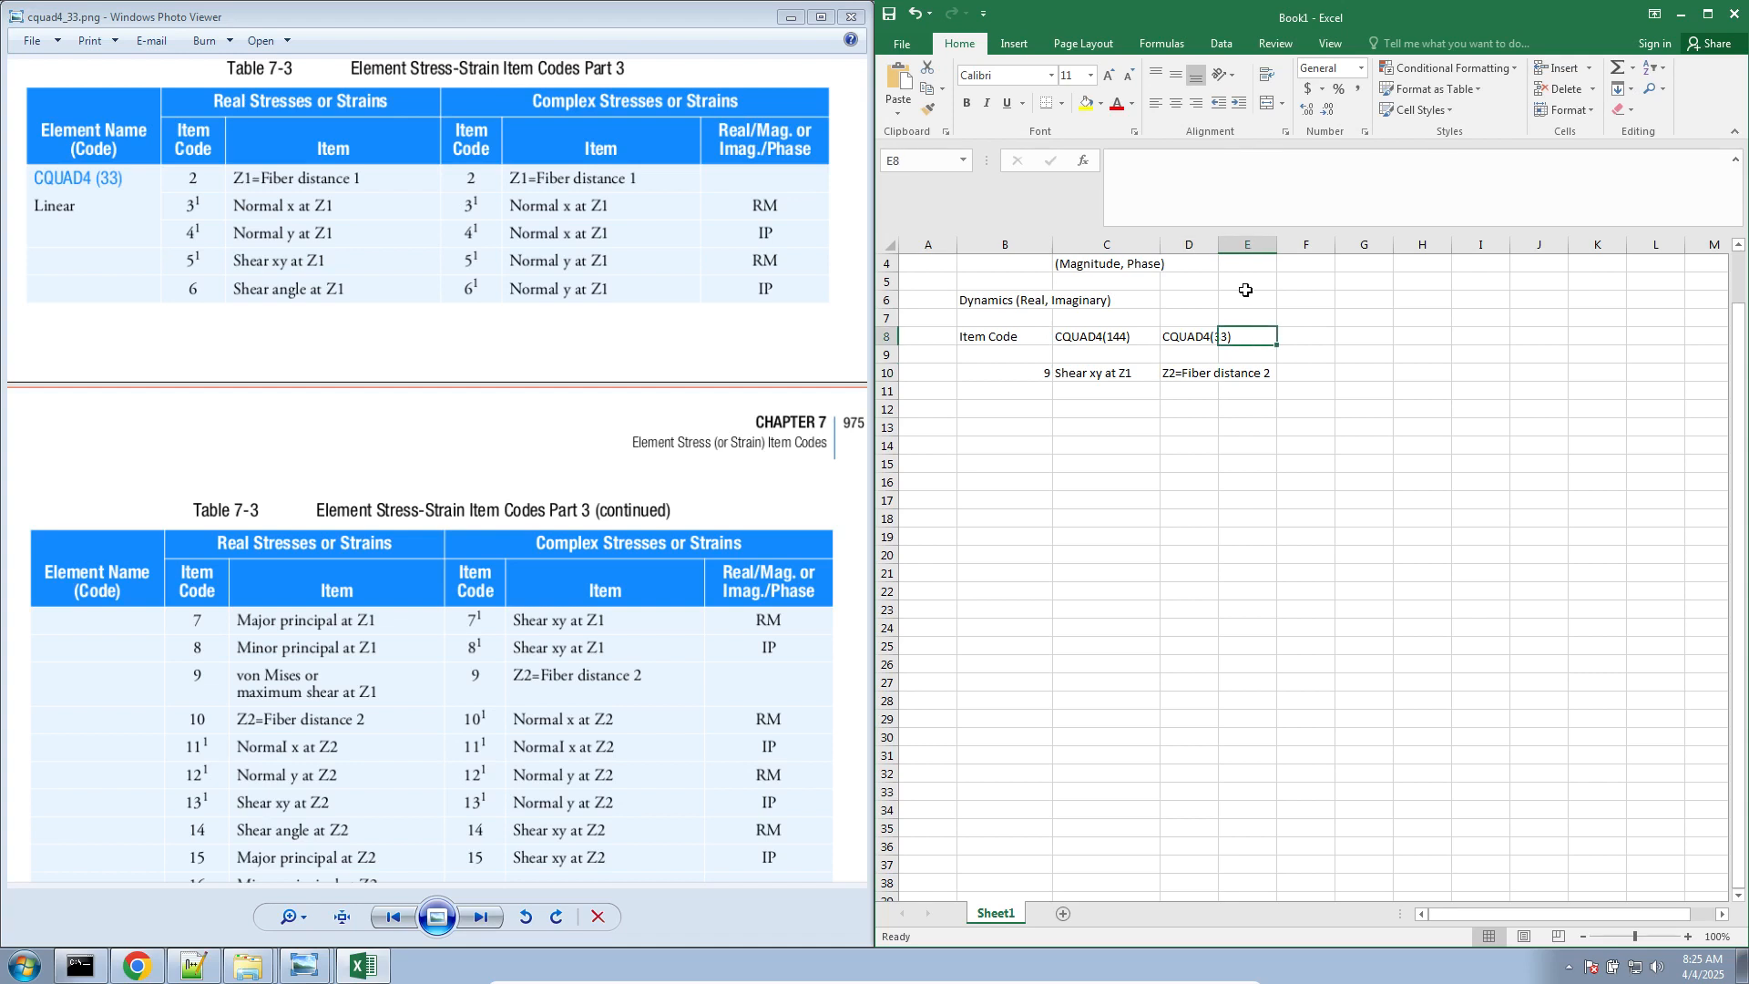
{"action": "left_click_drag", "start_coordinate": [1220, 244], "coordinate": [1277, 255]}
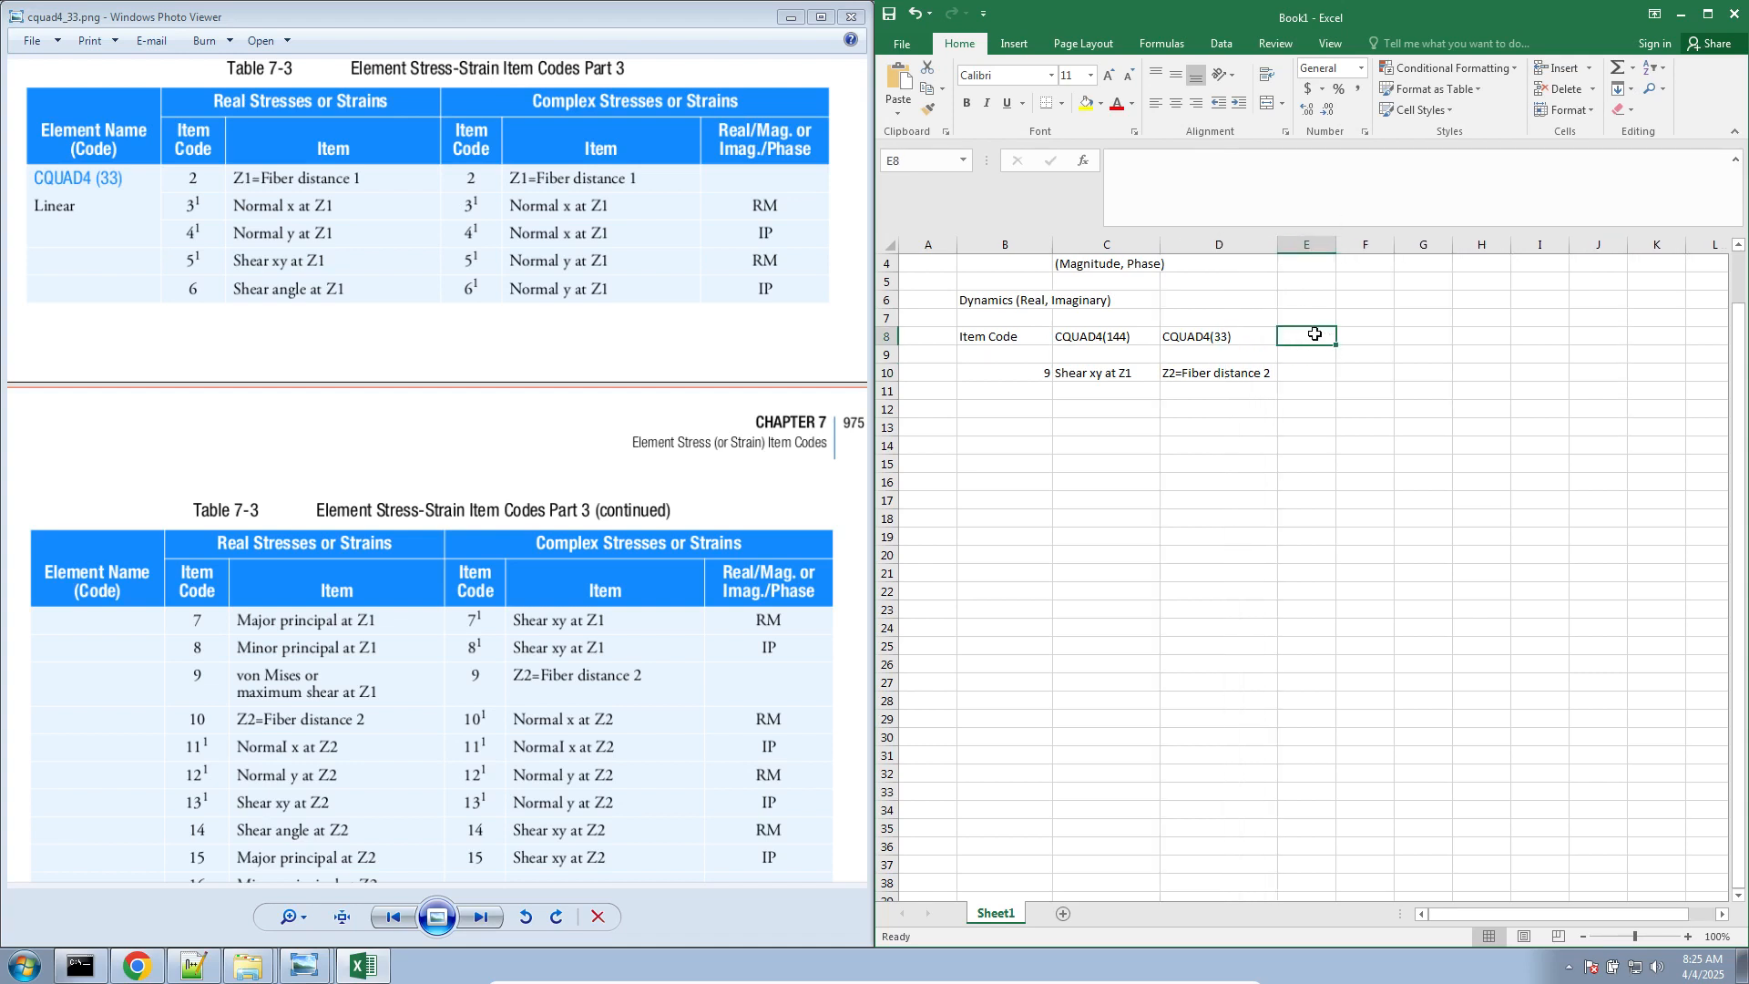
Enter the column heading CTRIA3(74) in cell E8
{"action": "type", "text": "CQUAD"}
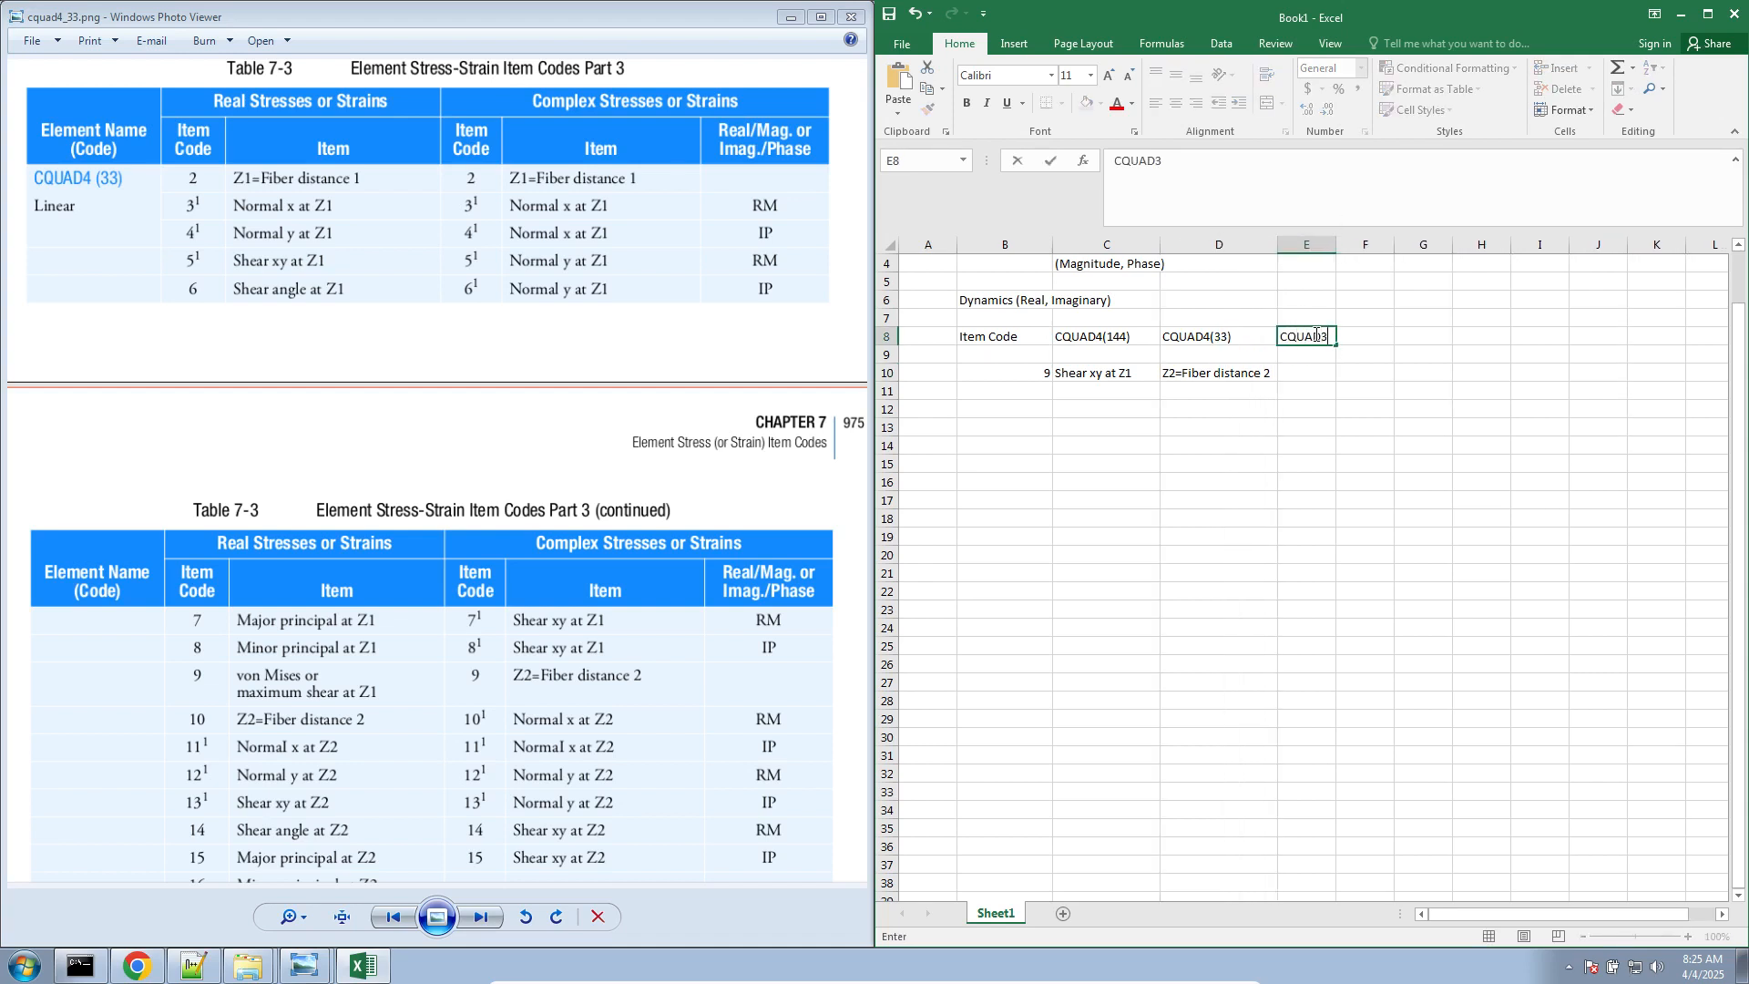
{"action": "type", "text": "3"}
{"action": "key", "text": "BackSpace"}
{"action": "key", "text": "BackSpace"}
{"action": "key", "text": "BackSpace"}
{"action": "type", "text": "TRIA3(74)"}
{"action": "key", "text": "Return"}
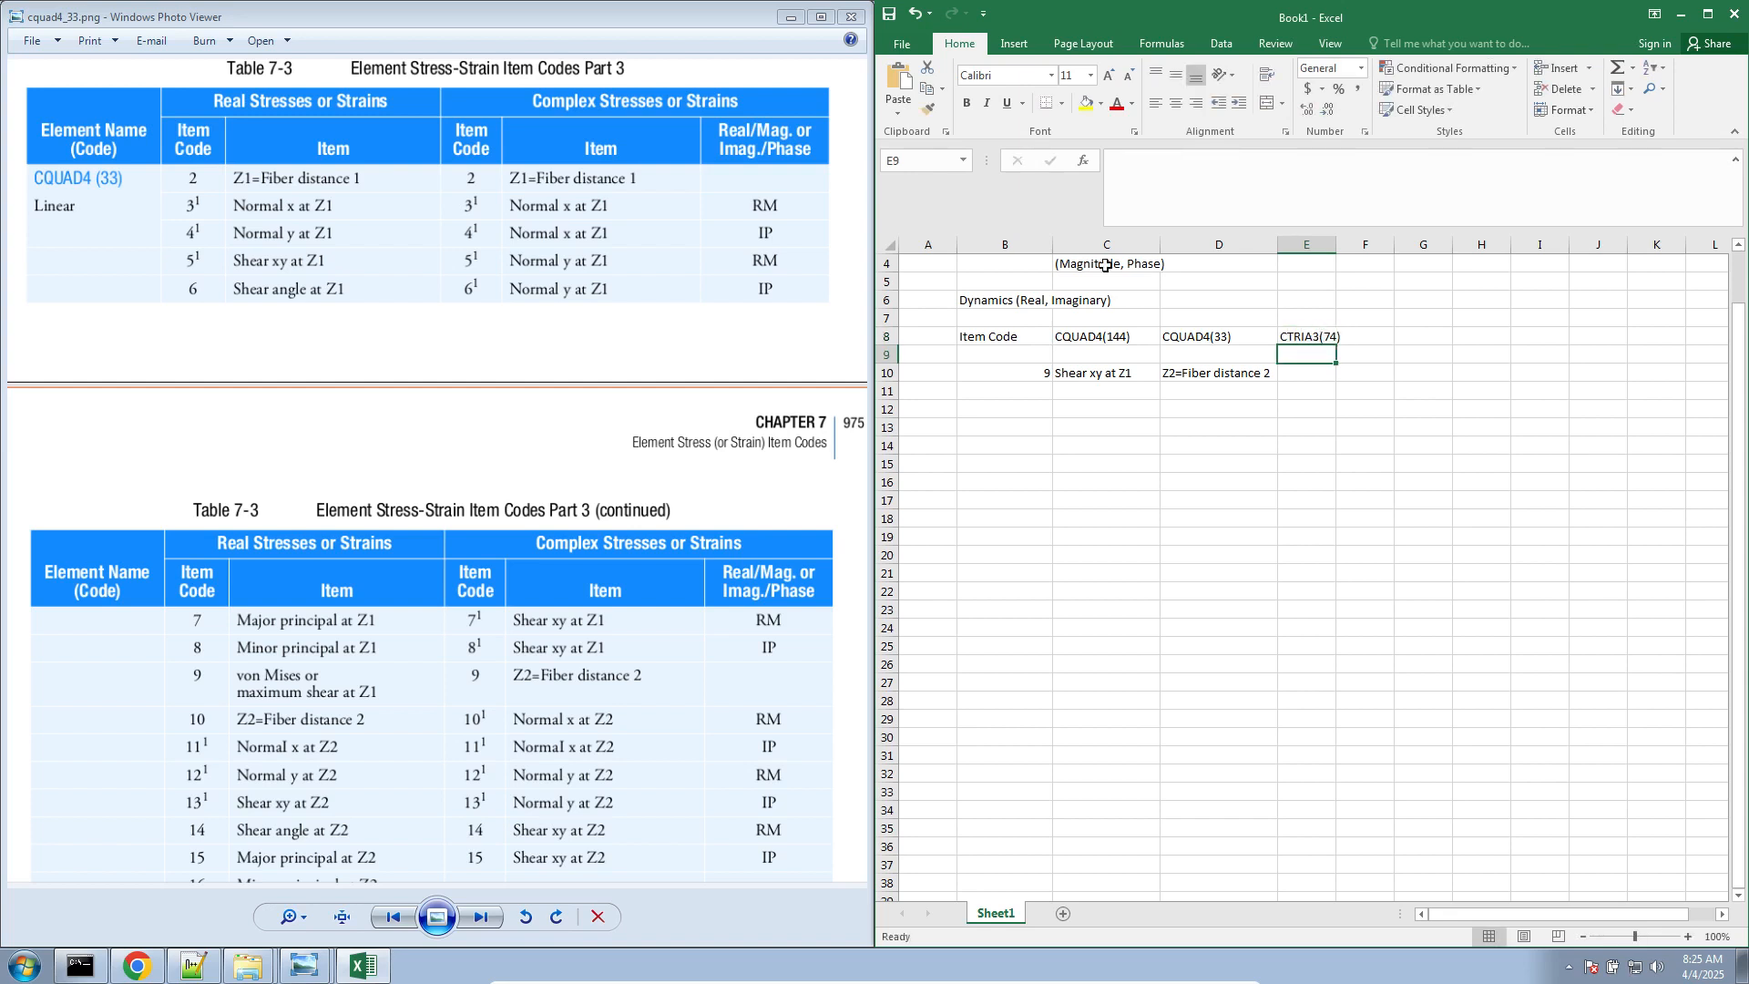
Open the image ctria3_74.png from the Downloads folder and bring the worksheet back beside it
{"action": "left_click", "coordinate": [473, 490]}
{"action": "key", "text": "Right"}
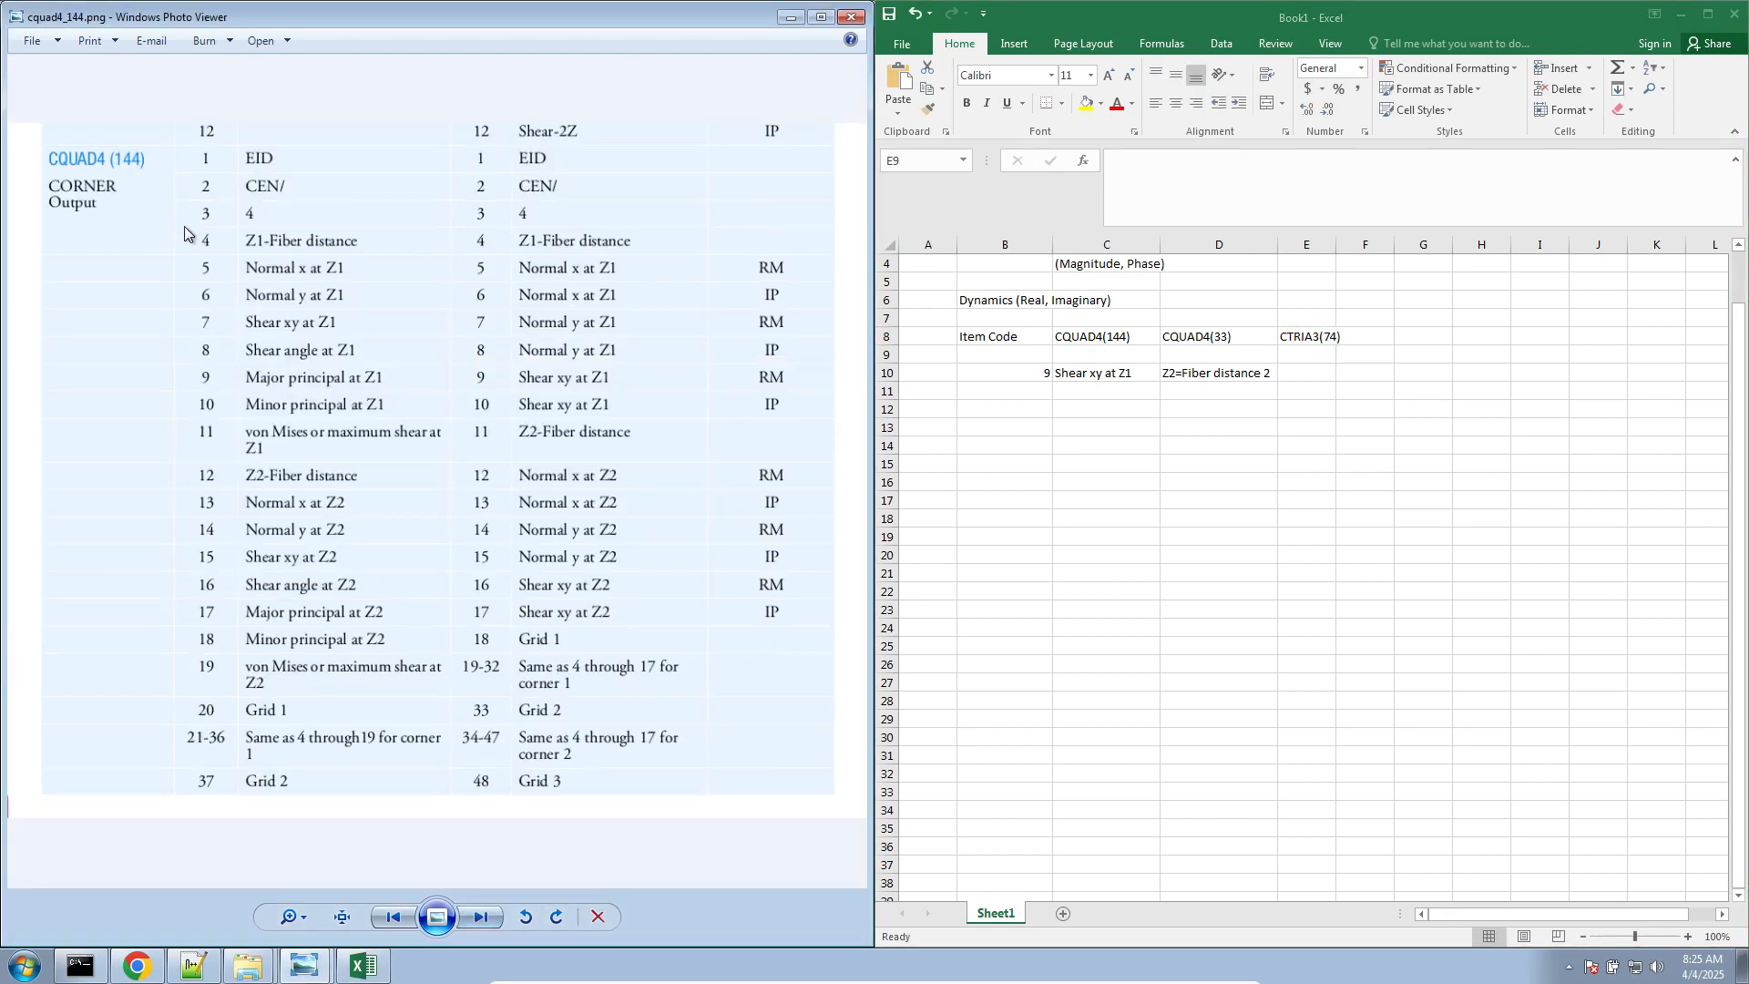
{"action": "left_click", "coordinate": [481, 918]}
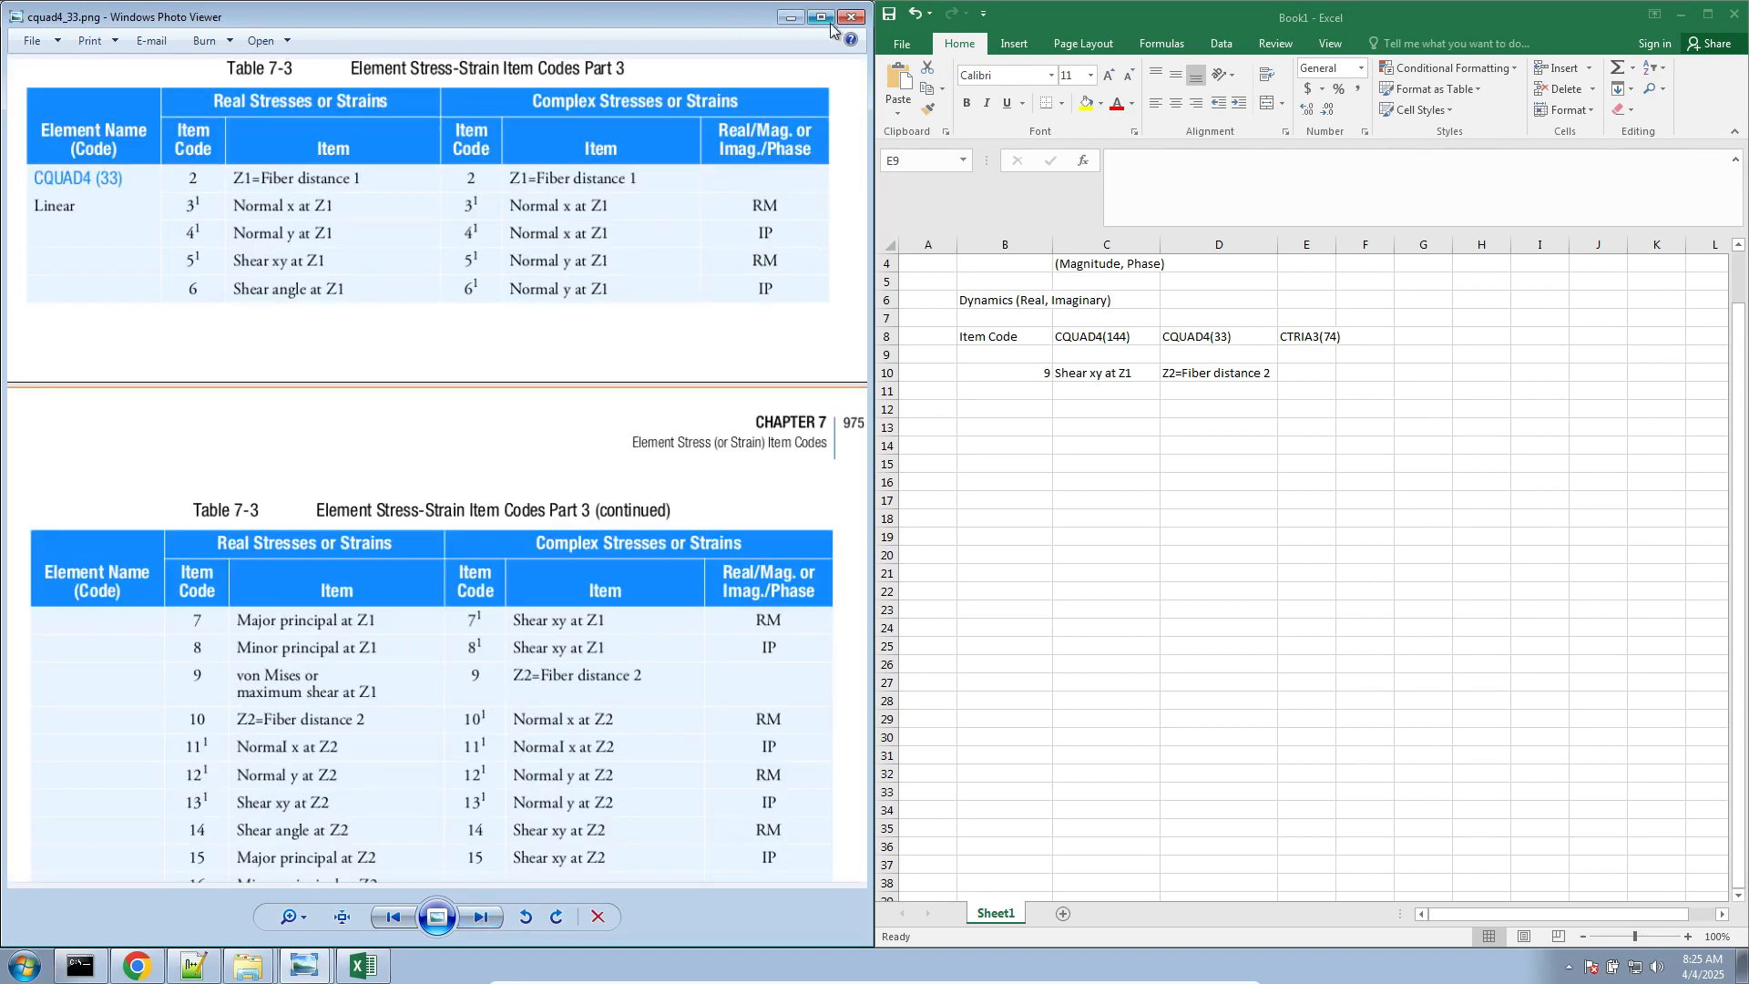
{"action": "left_click", "coordinate": [790, 17]}
{"action": "double_click", "coordinate": [756, 397]}
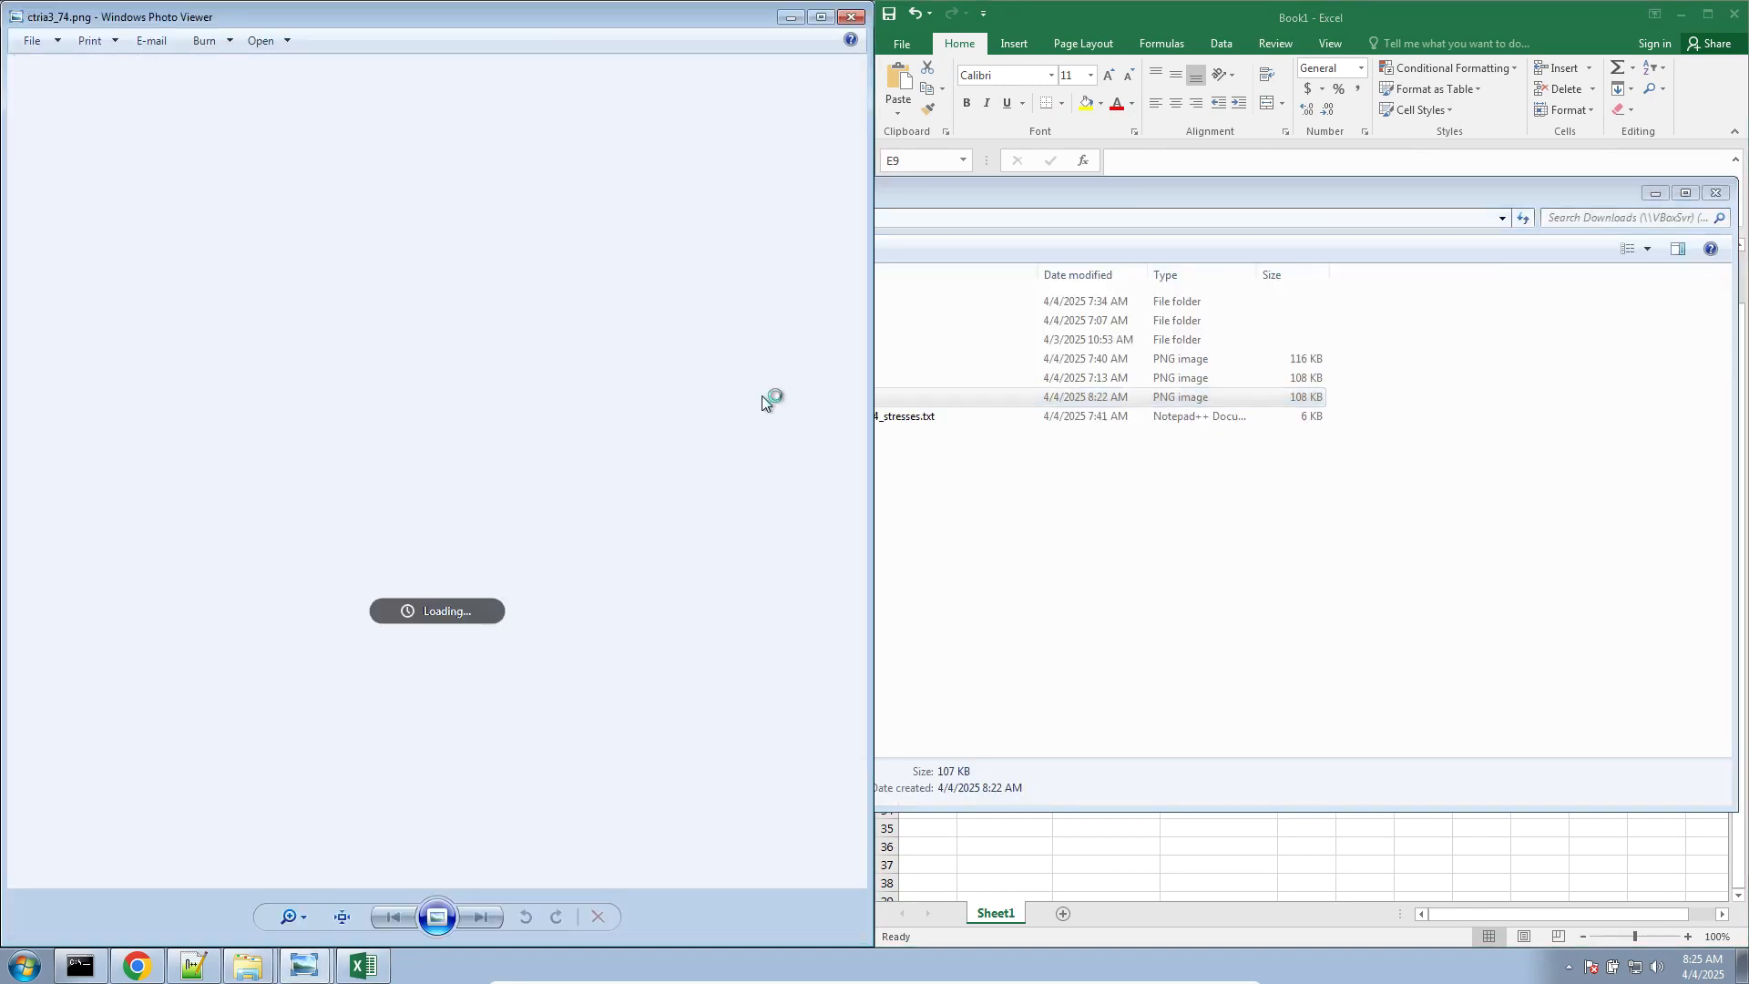
{"action": "left_click", "coordinate": [1348, 18]}
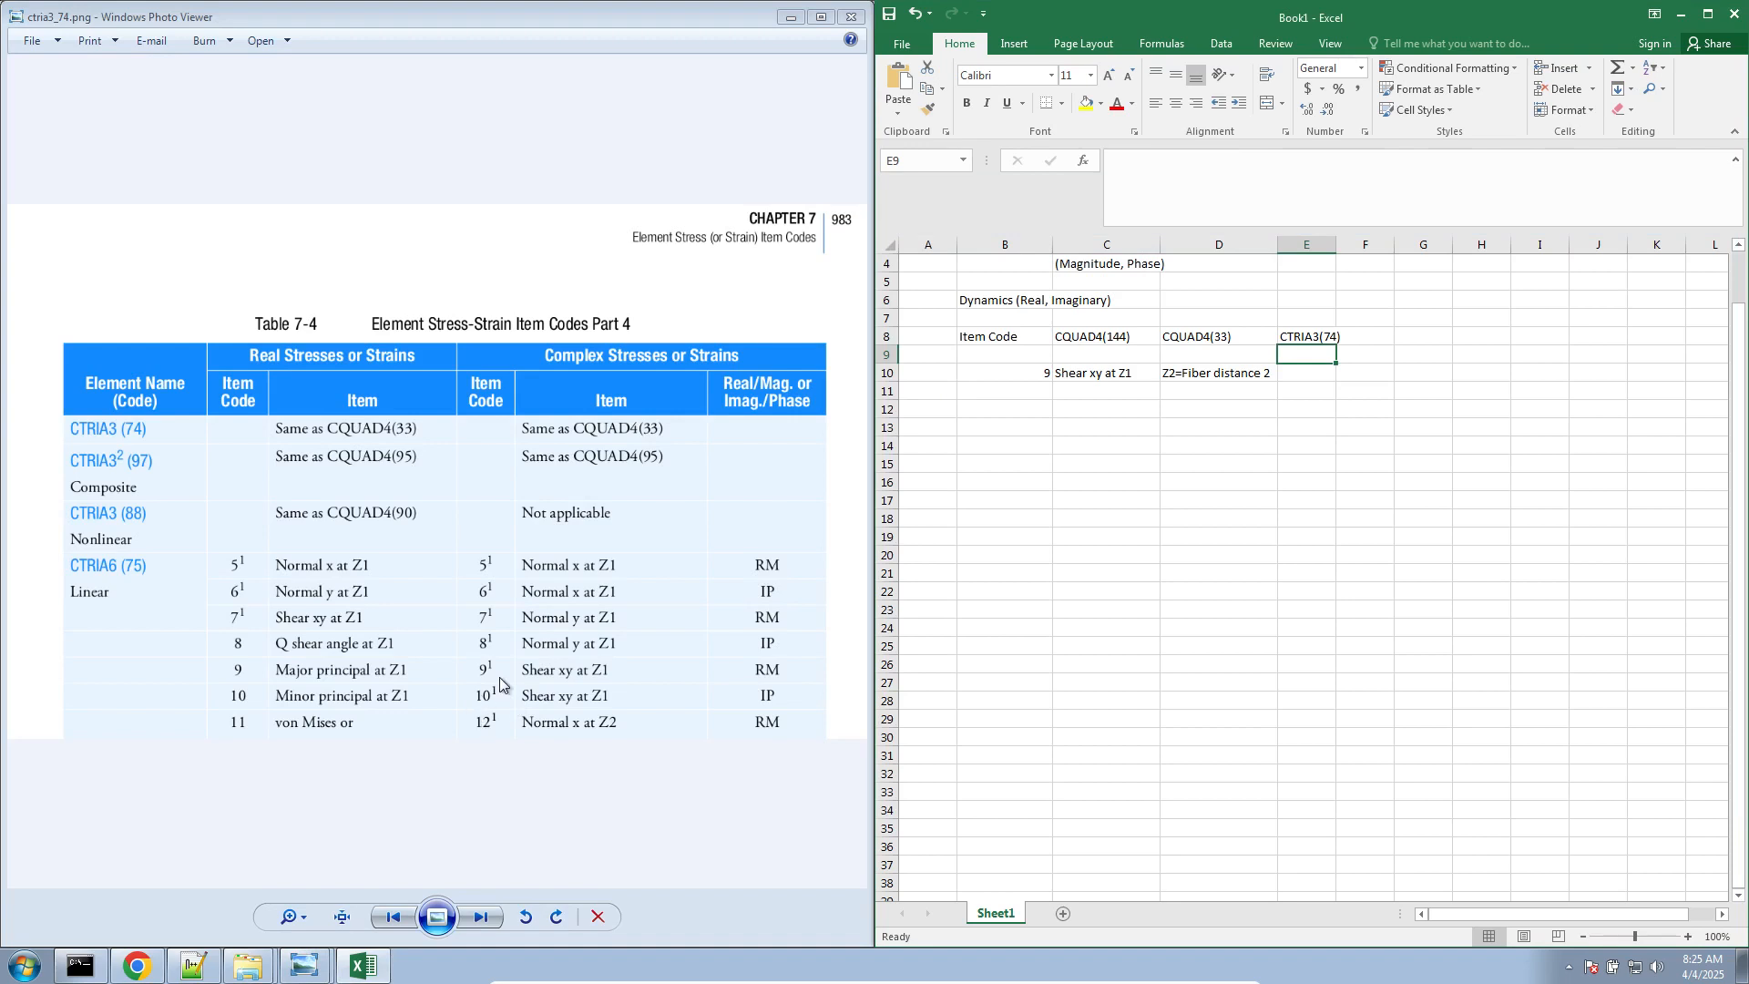
{"action": "left_click", "coordinate": [500, 678]}
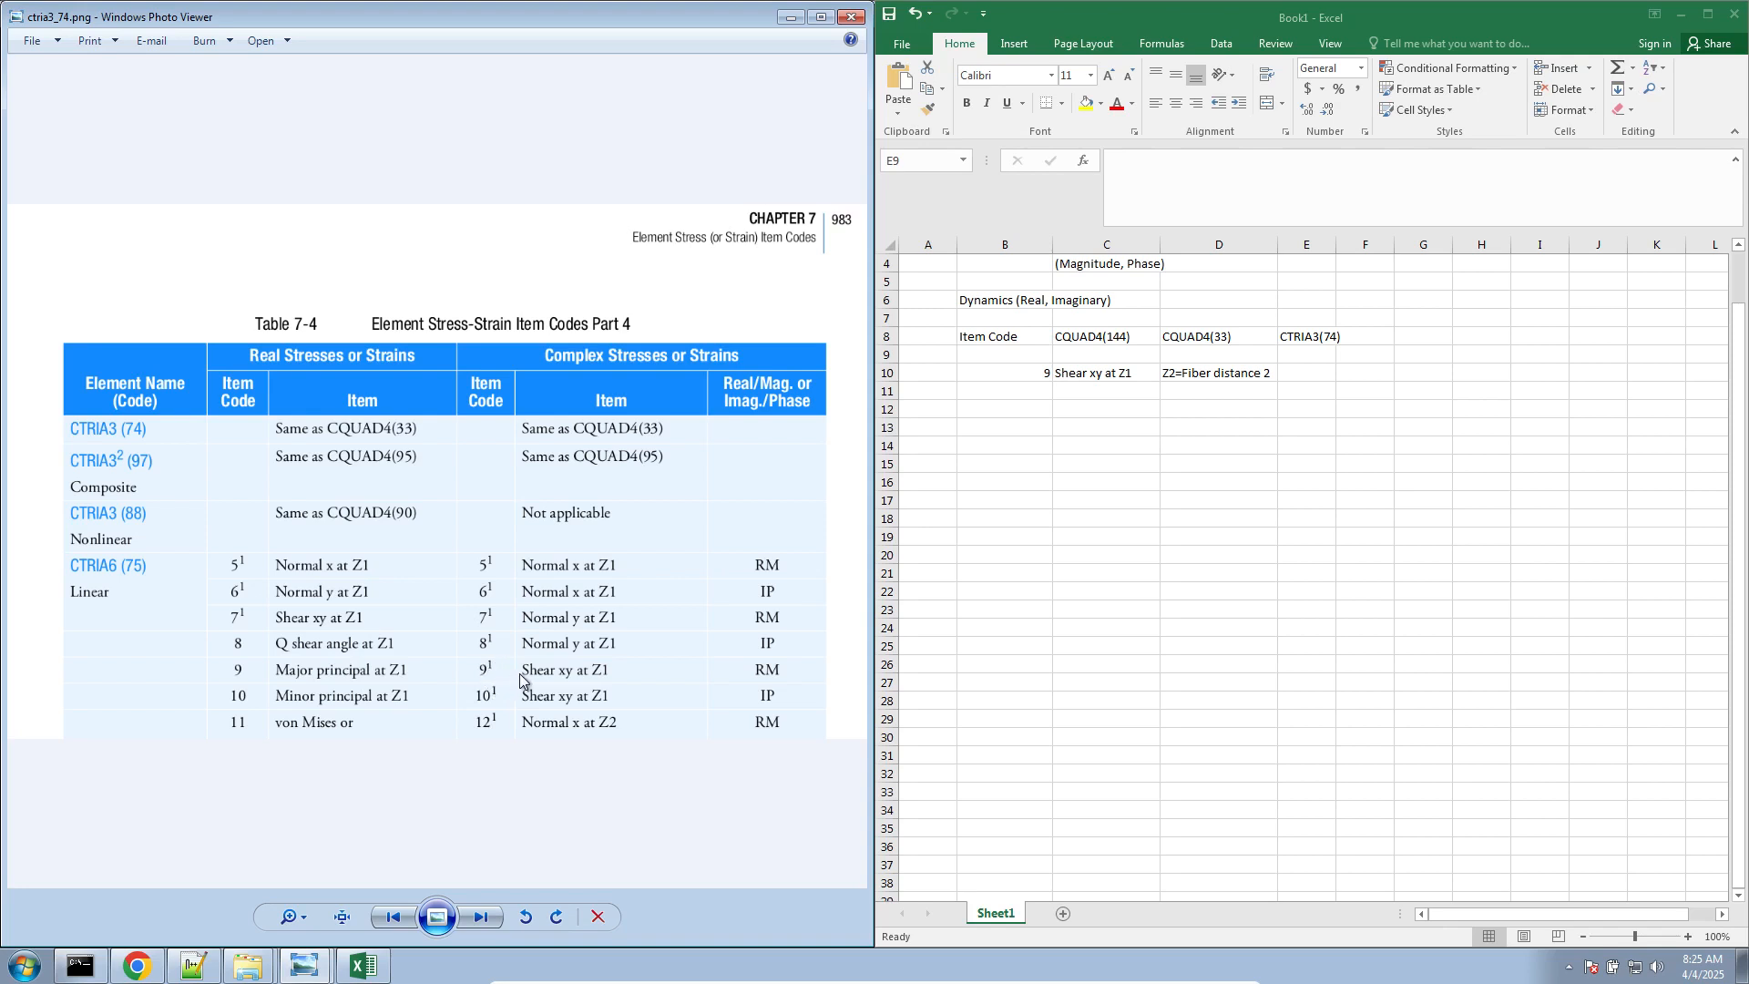
{"action": "left_click", "coordinate": [1301, 371]}
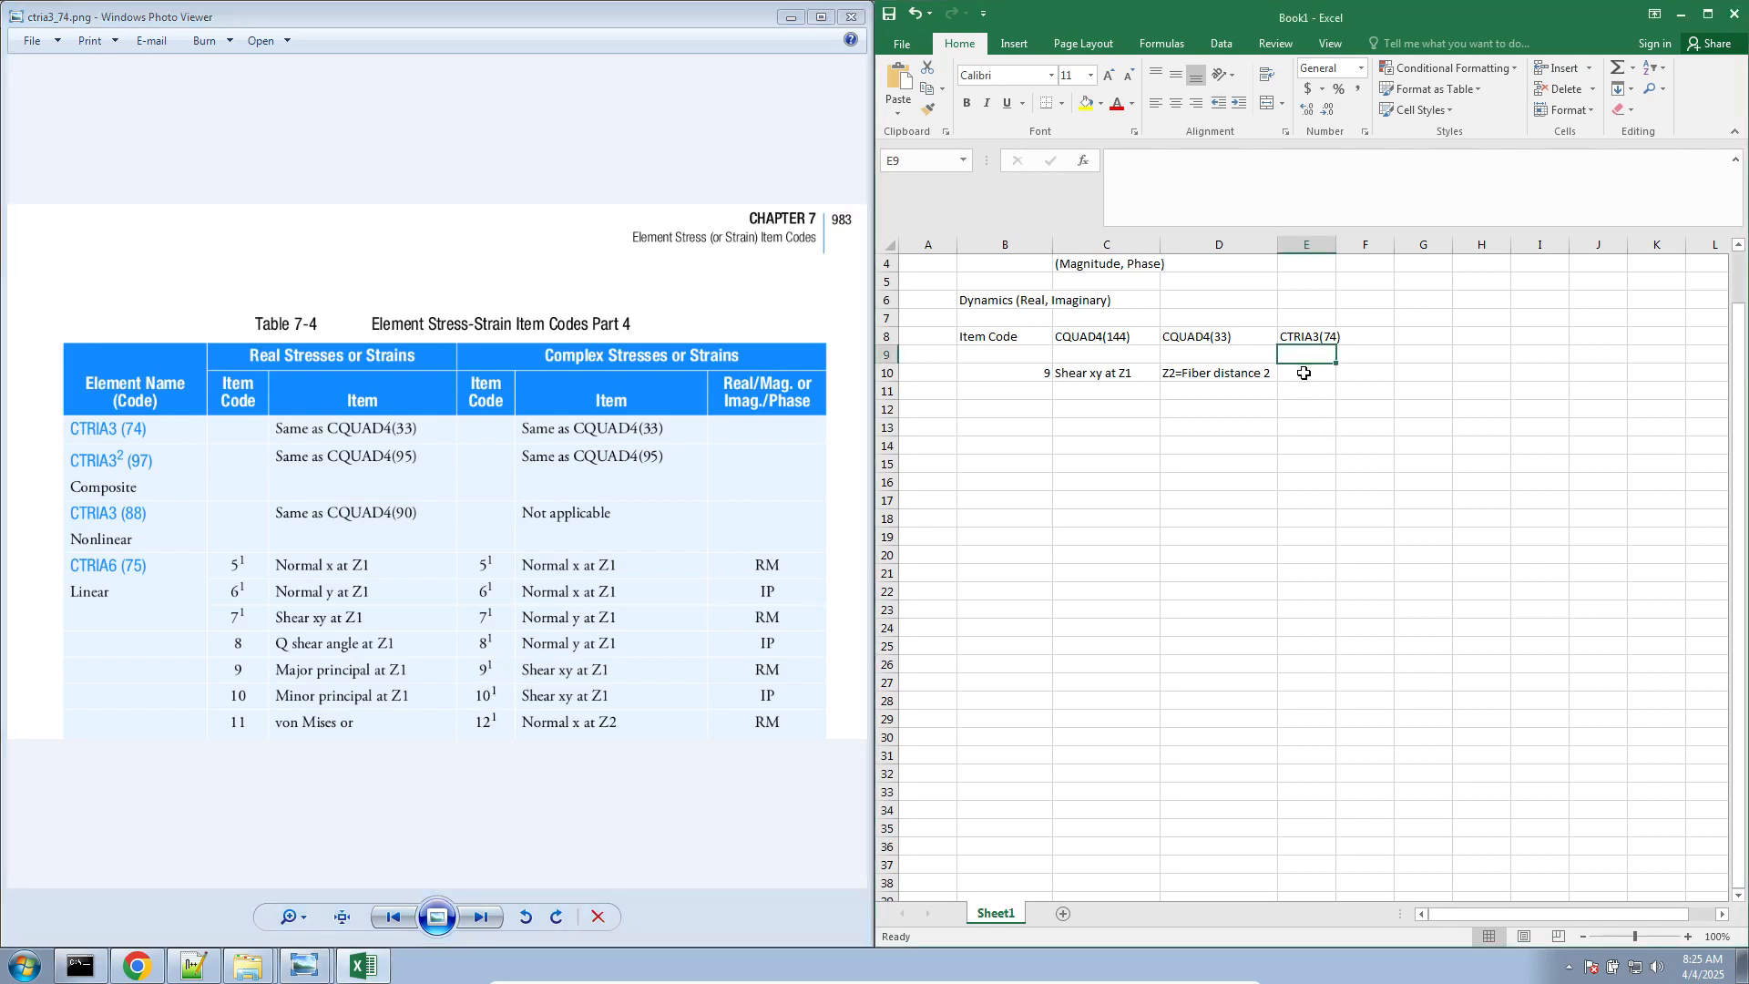
{"action": "left_click", "coordinate": [1303, 374]}
{"action": "type", "text": "Shear"}
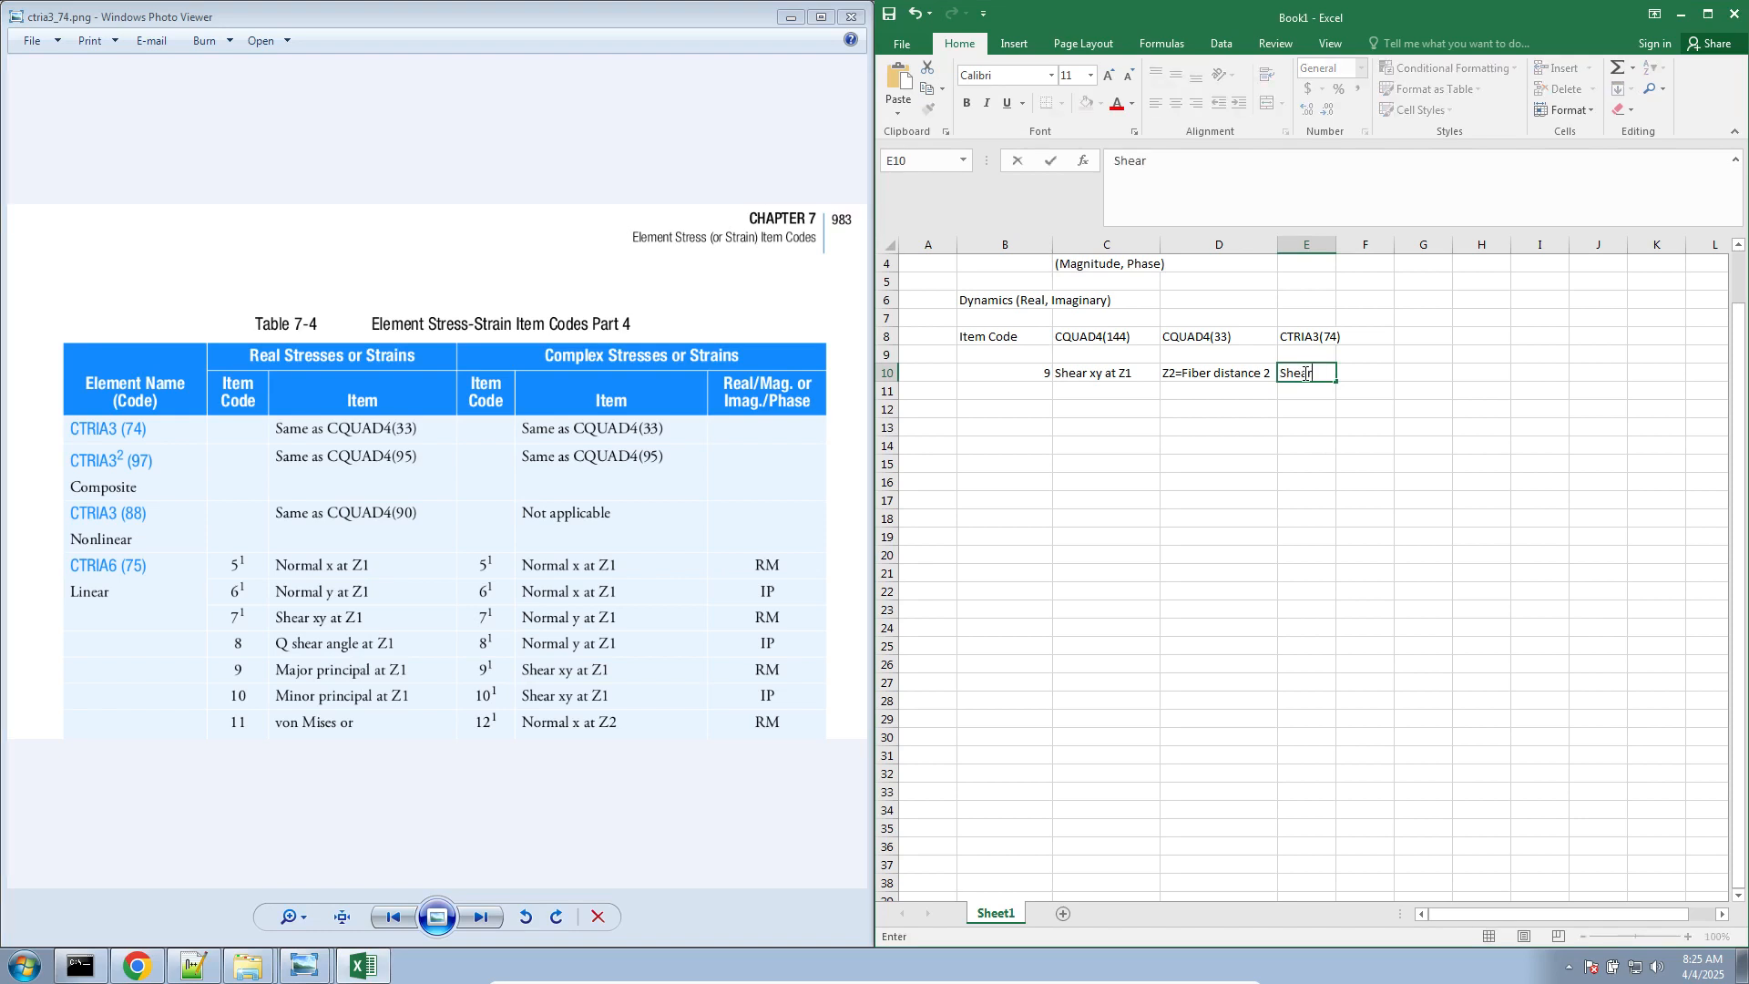
{"action": "key", "text": "BackSpace"}
{"action": "key", "text": "BackSpace"}
{"action": "key", "text": "BackSpace"}
Examine the CTRIA3 (74) row of Table 7-4 for its real and complex stress item codes
{"action": "left_click", "coordinate": [547, 574]}
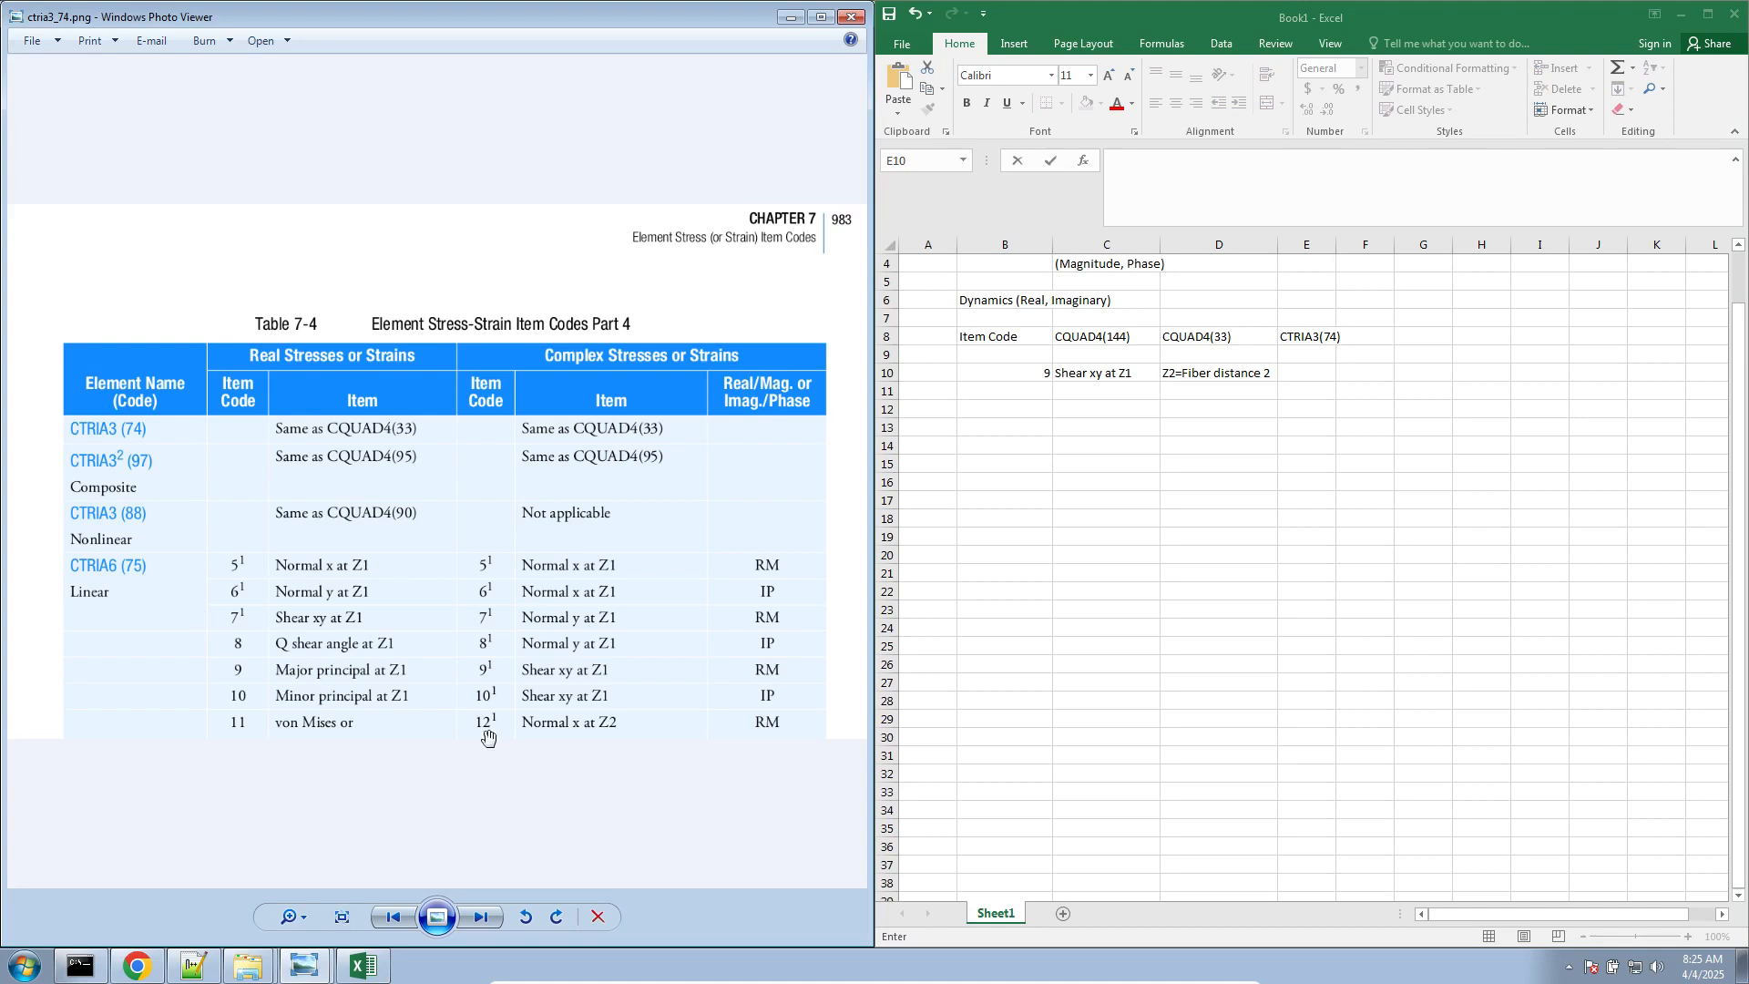
{"action": "scroll", "coordinate": [489, 736], "scroll_direction": "up", "scroll_amount": 3}
{"action": "scroll", "coordinate": [479, 718], "scroll_direction": "down", "scroll_amount": 2}
{"action": "left_click_drag", "start_coordinate": [272, 516], "coordinate": [348, 556]}
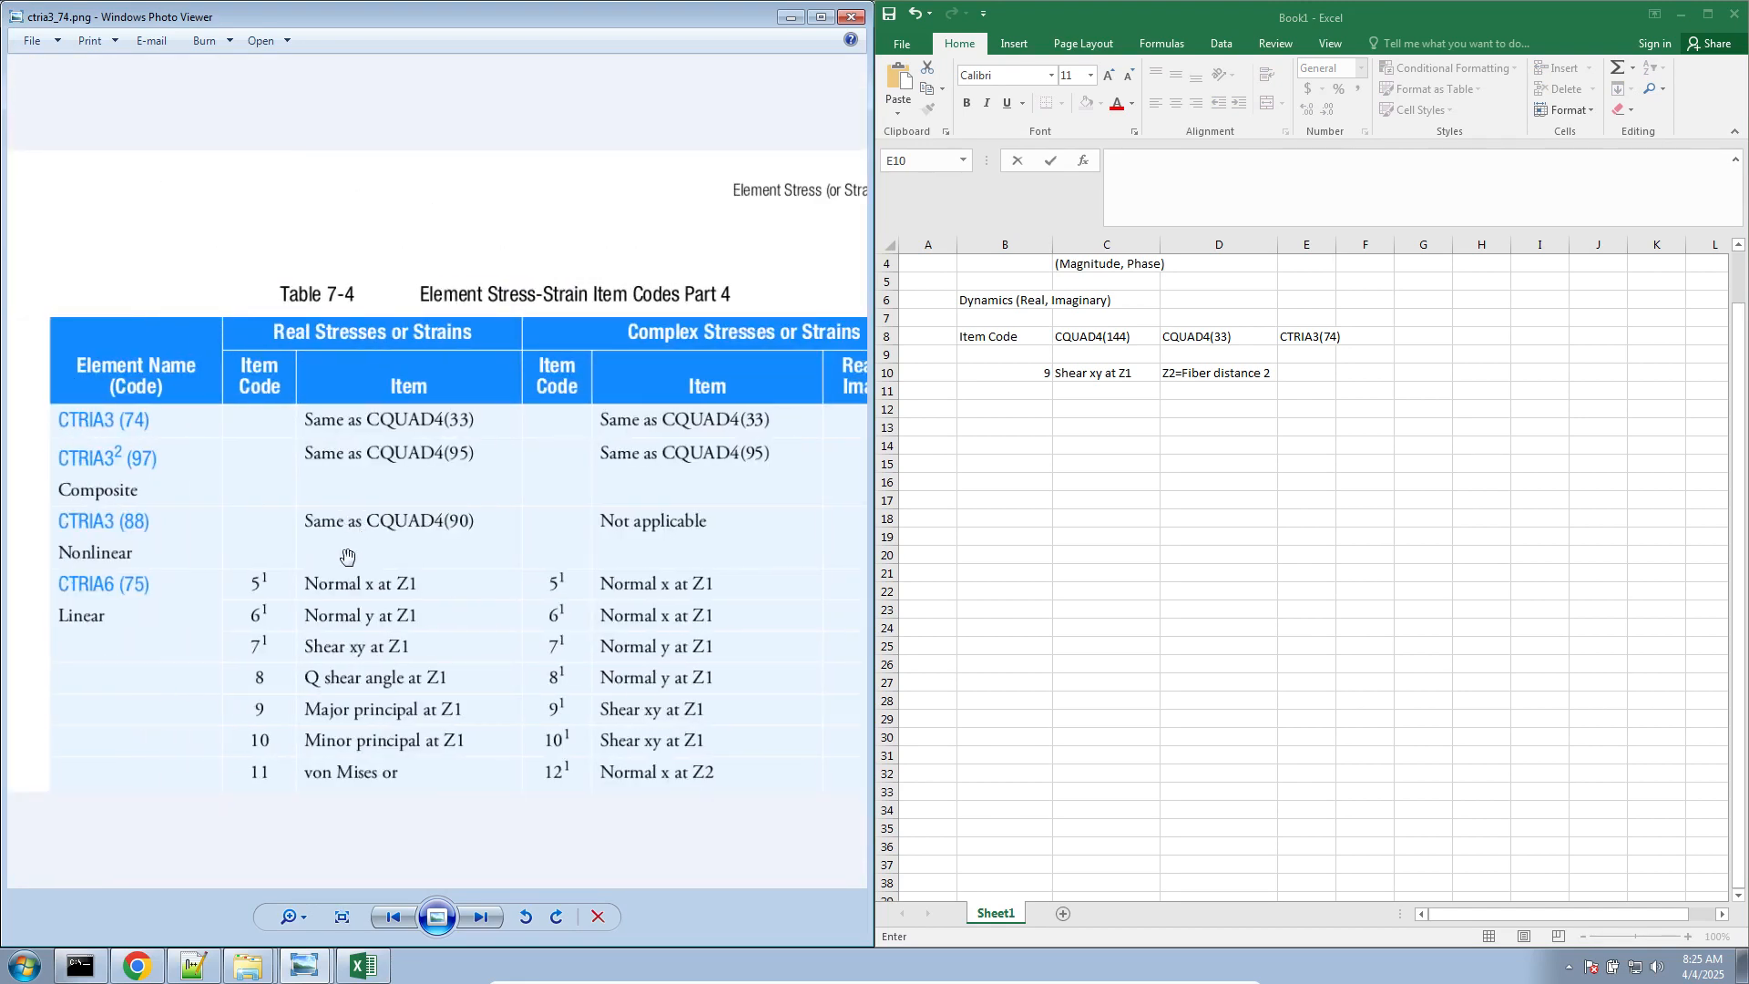
{"action": "left_click_drag", "start_coordinate": [94, 593], "coordinate": [89, 593]}
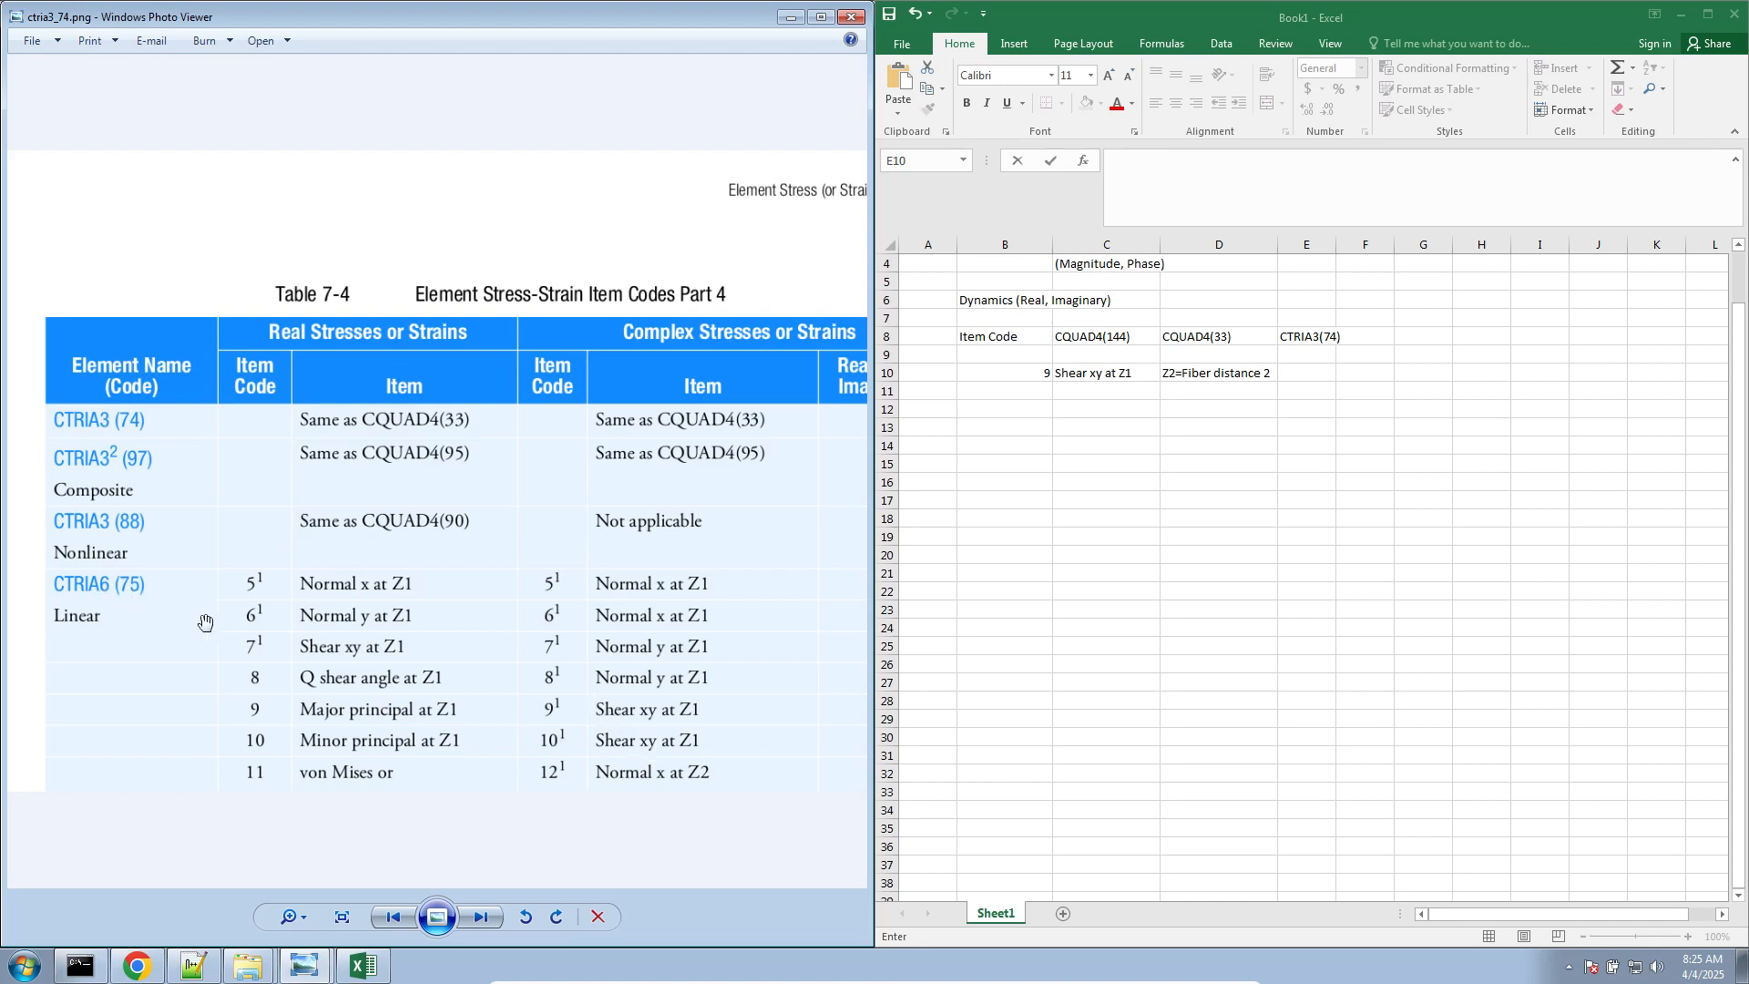
{"action": "left_click_drag", "start_coordinate": [119, 596], "coordinate": [127, 618]}
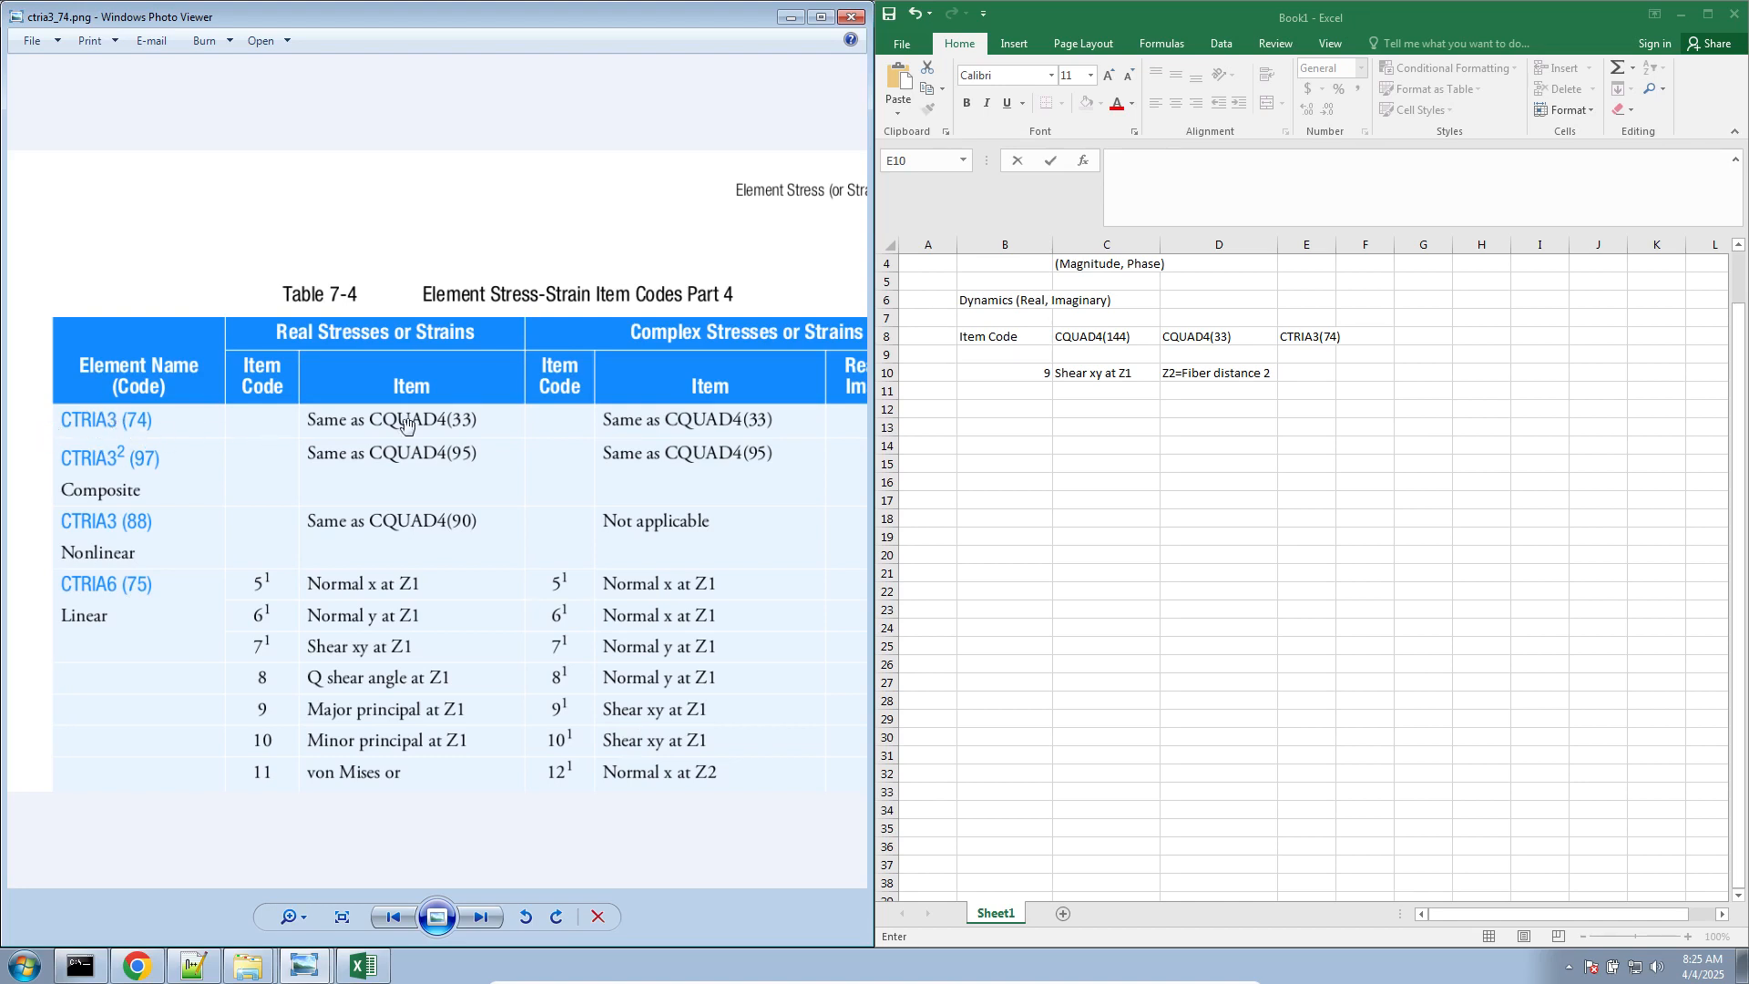
{"action": "left_click_drag", "start_coordinate": [632, 423], "coordinate": [593, 425]}
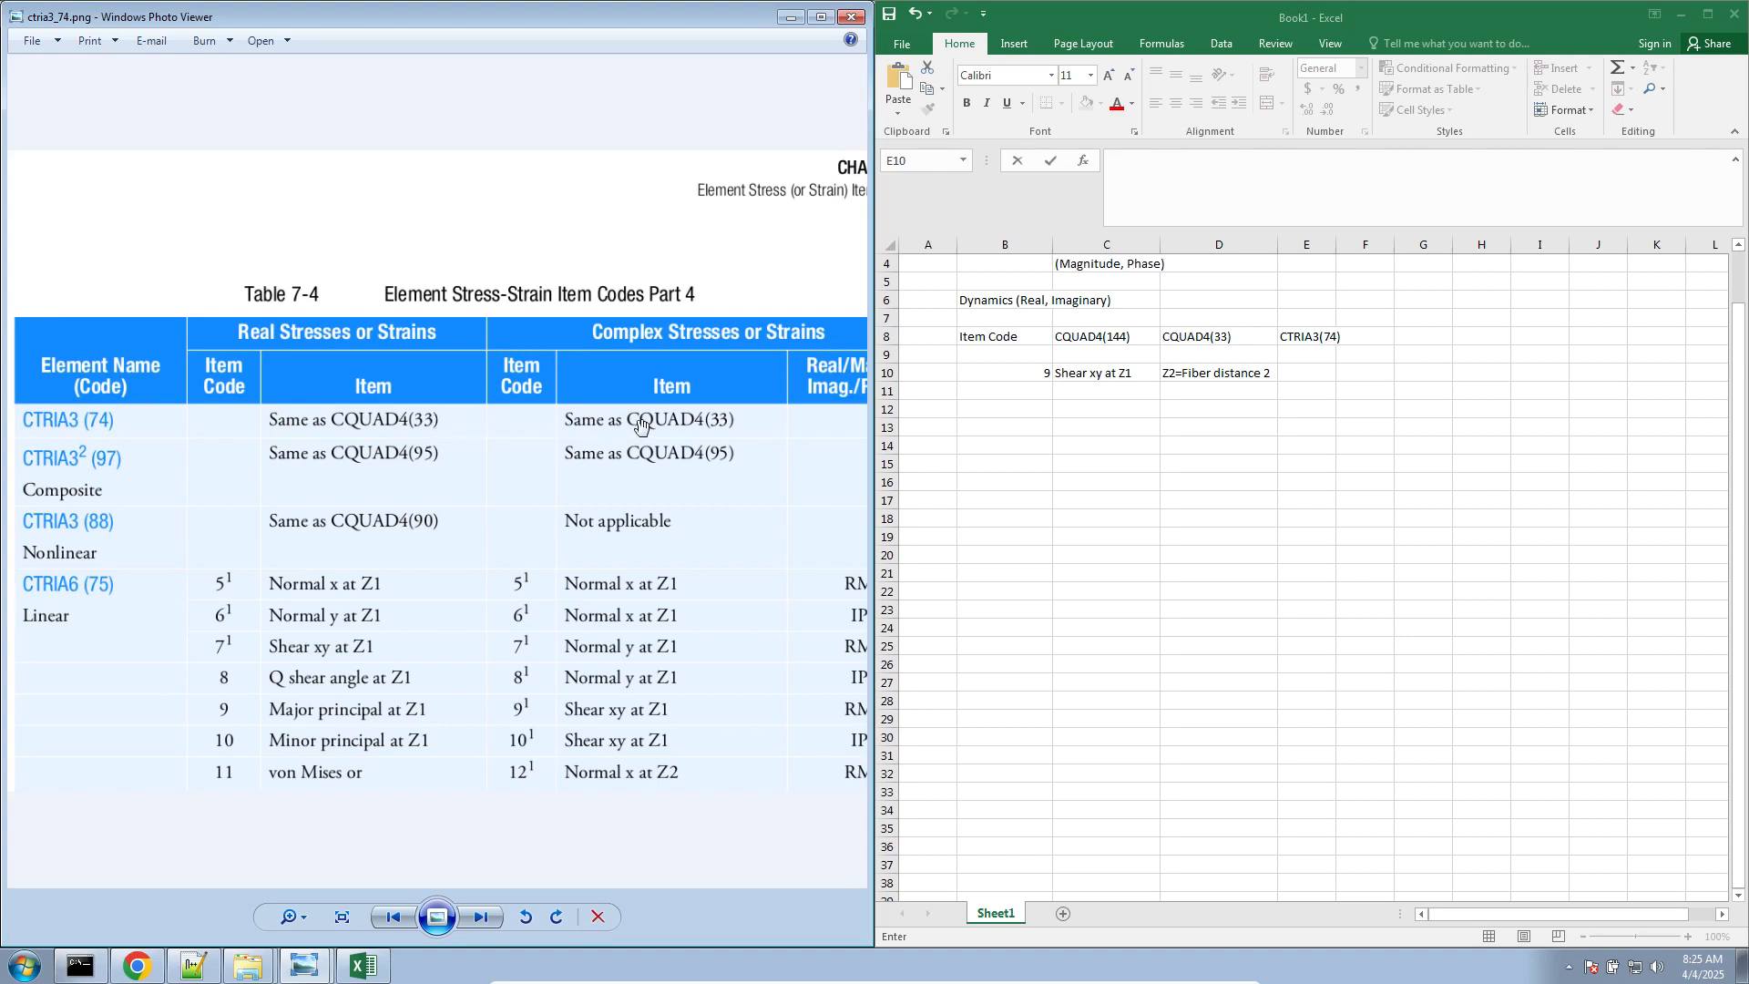
Copy the entry from cell D10 into cell E10 under the CTRIA3(74) heading
{"action": "left_click", "coordinate": [1241, 387]}
{"action": "left_click", "coordinate": [1239, 380]}
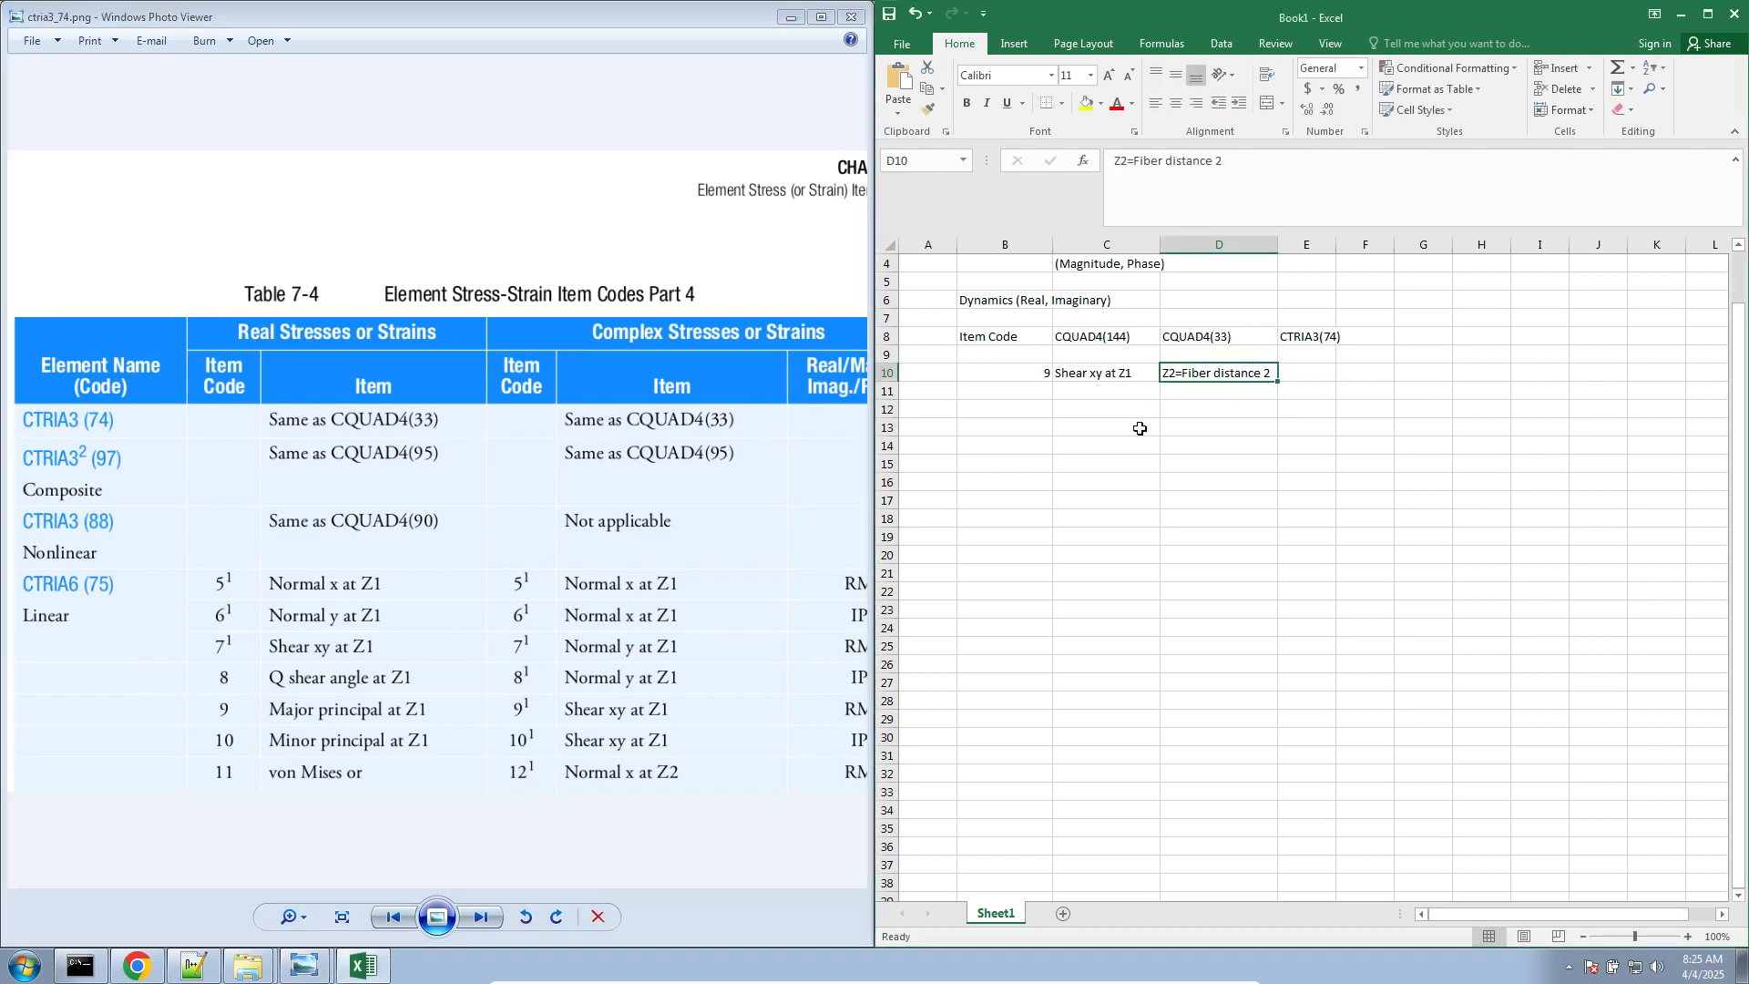
{"action": "right_click", "coordinate": [1213, 375]}
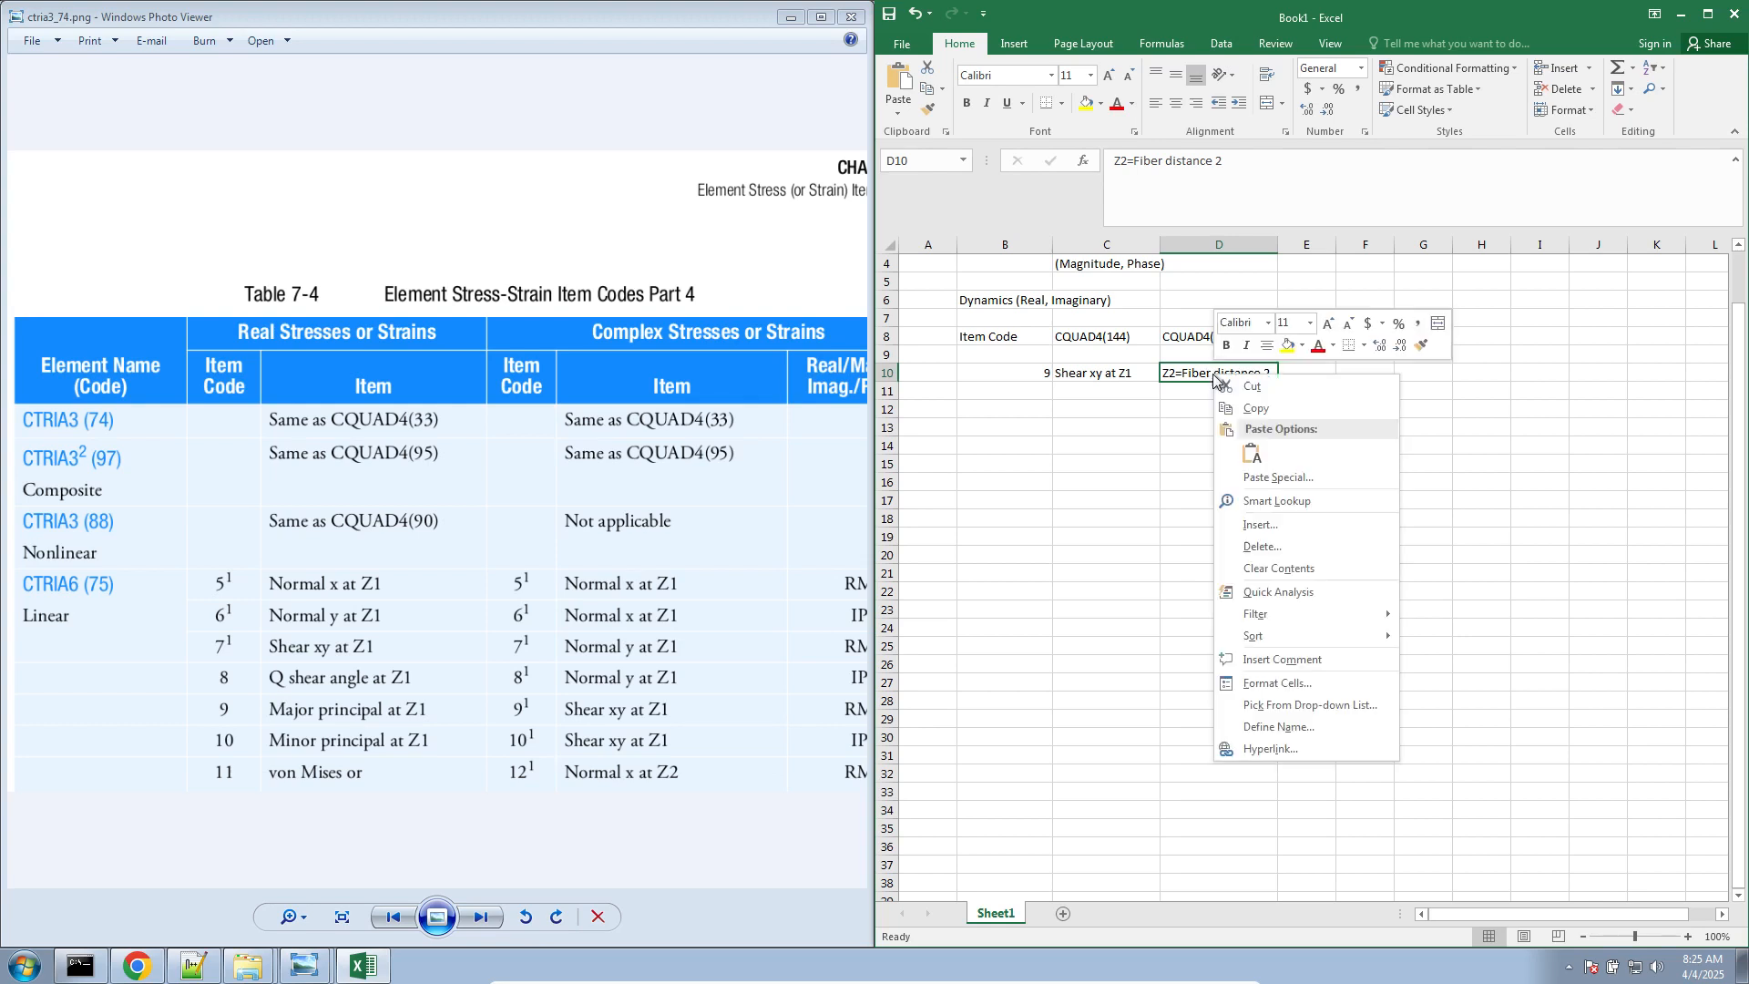
{"action": "left_click", "coordinate": [1266, 404]}
{"action": "left_click", "coordinate": [1301, 376]}
{"action": "key", "text": "Escape"}
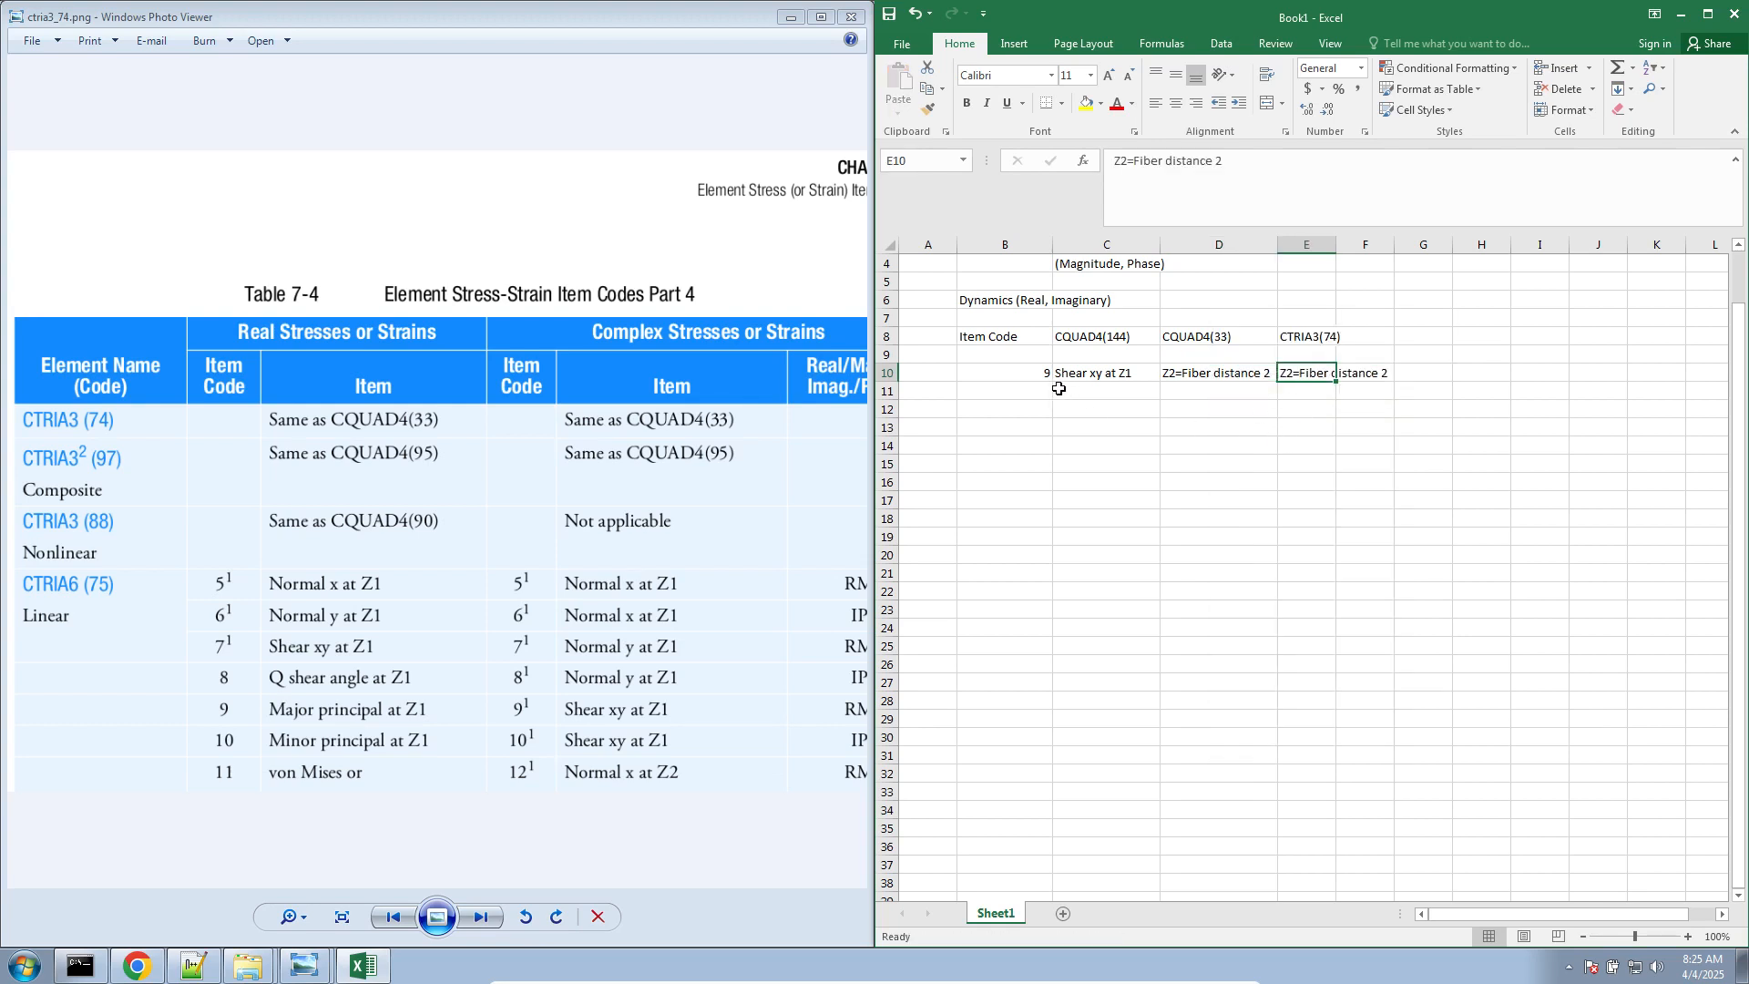
Enlarge the sheet to 130% and compare the item code 9 entries for CQUAD4(144), CQUAD4(33) and CTRIA3(74)
{"action": "left_click", "coordinate": [1024, 375]}
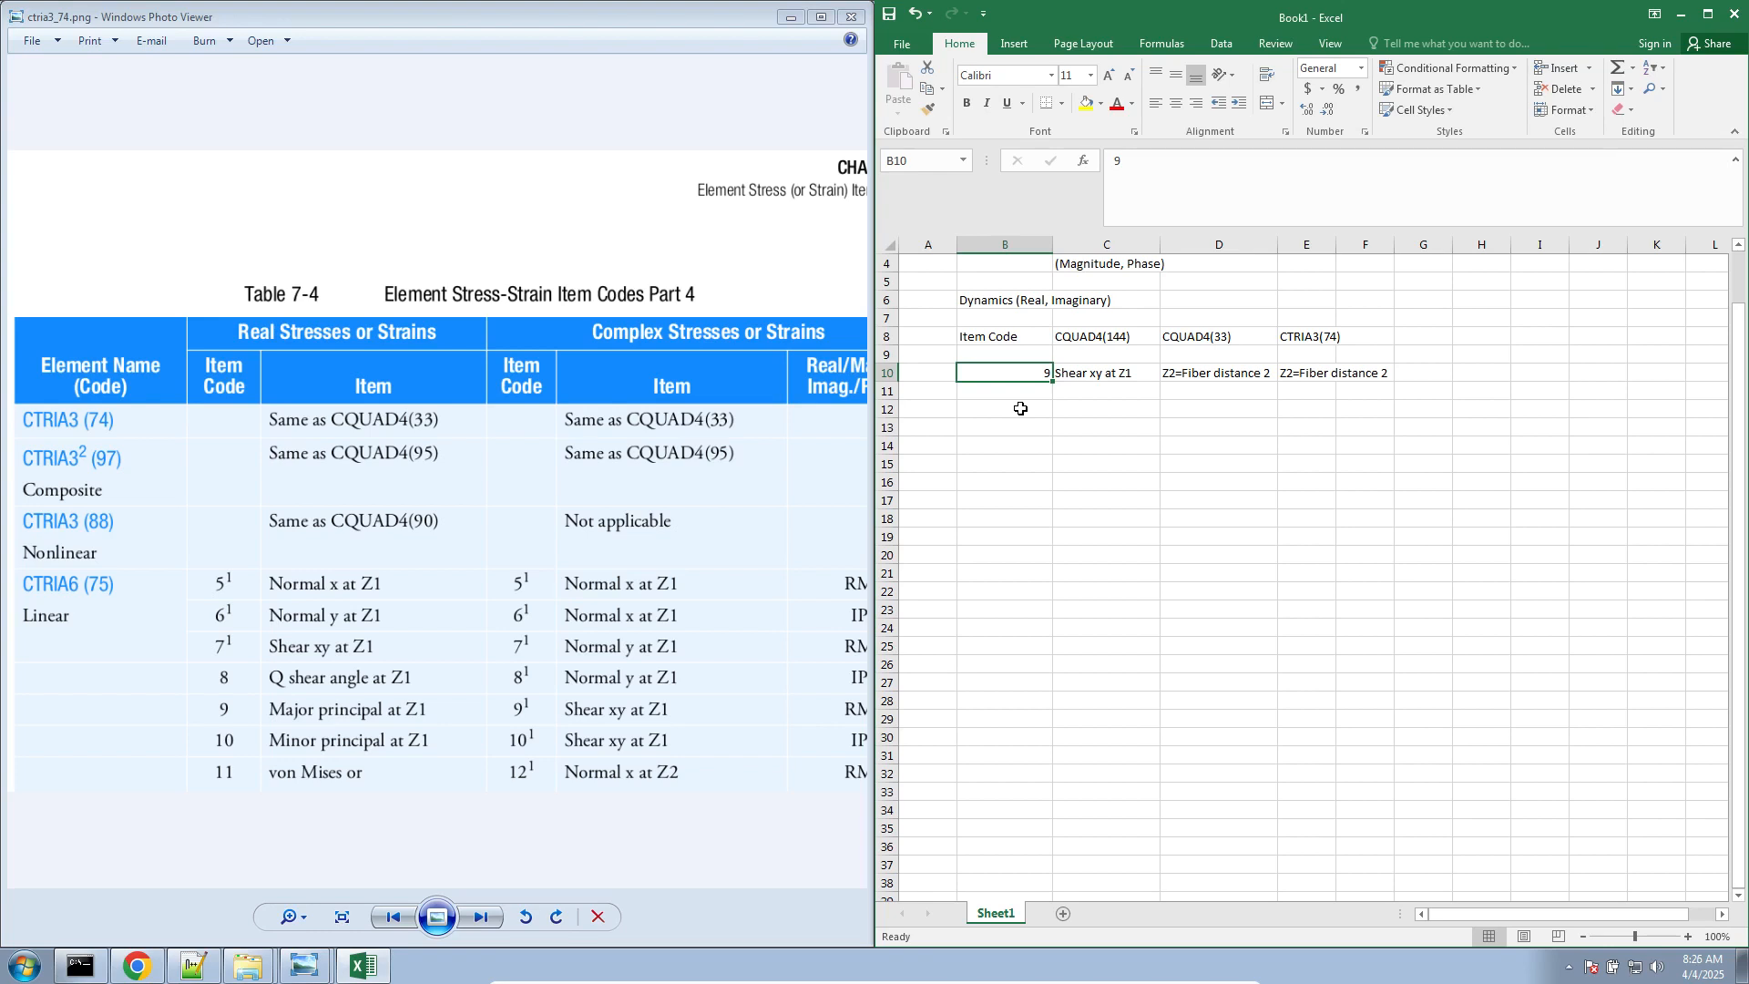
{"action": "left_click", "coordinate": [1261, 445]}
{"action": "scroll", "coordinate": [1271, 455], "scroll_direction": "up", "scroll_amount": 2, "text": "ctrl"}
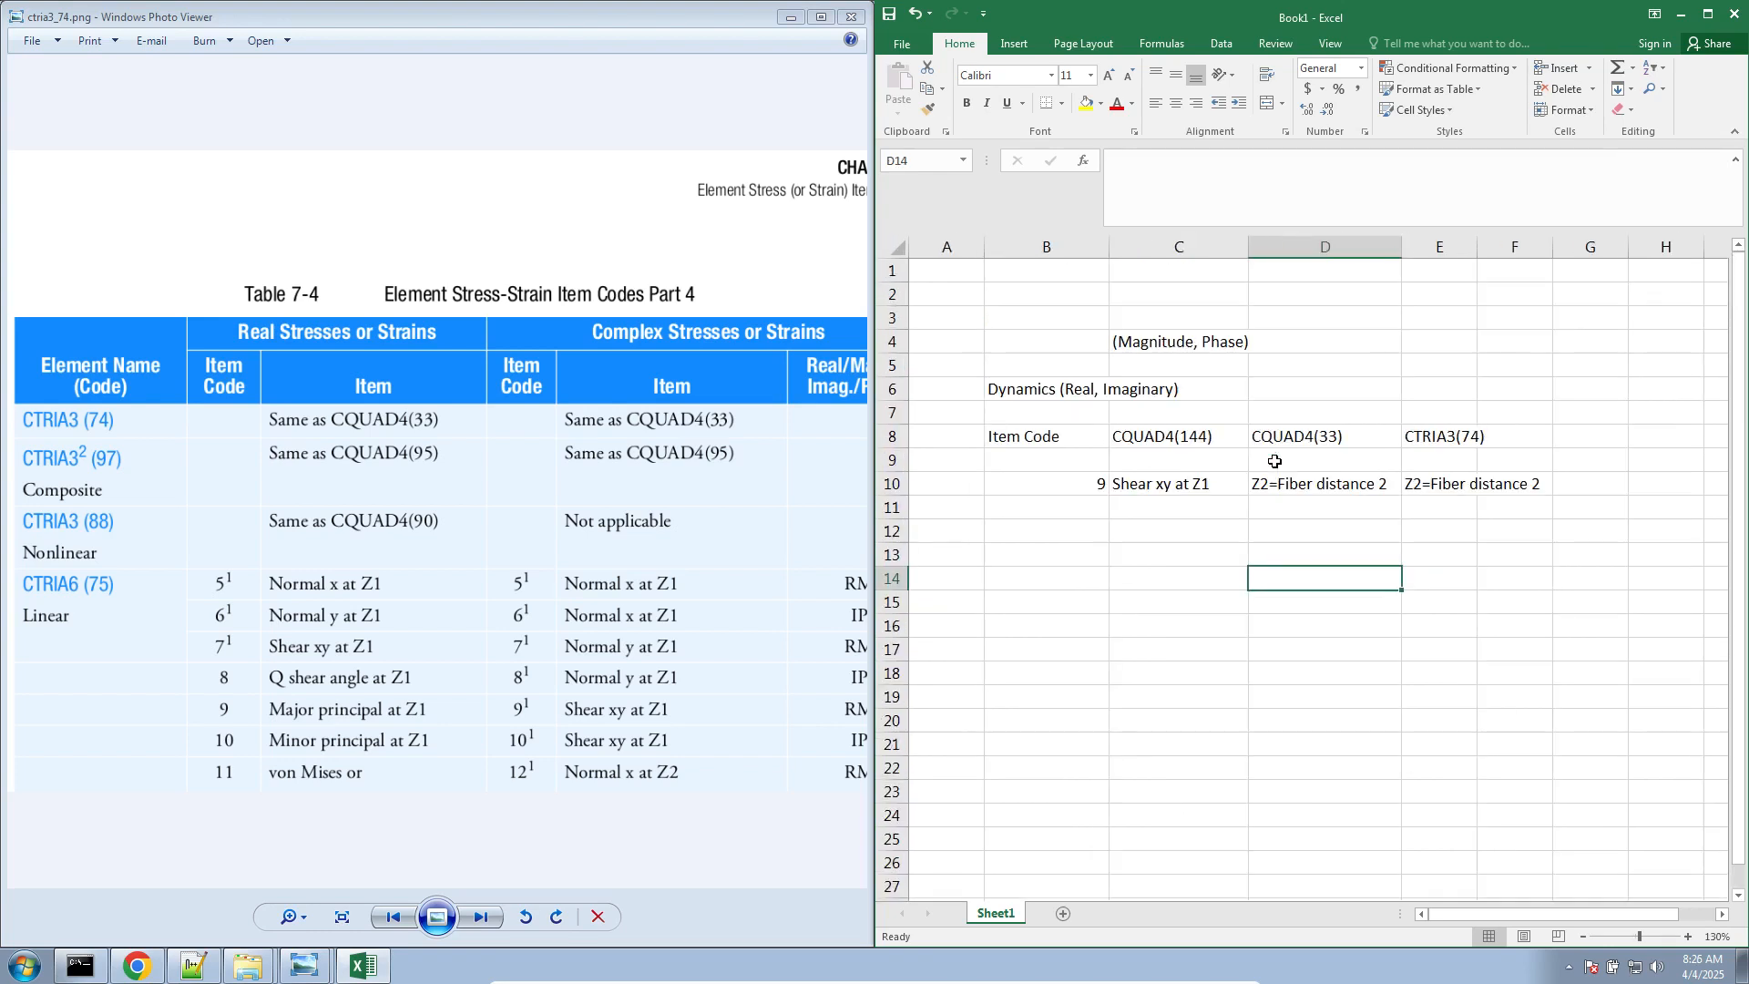
{"action": "left_click", "coordinate": [1439, 438]}
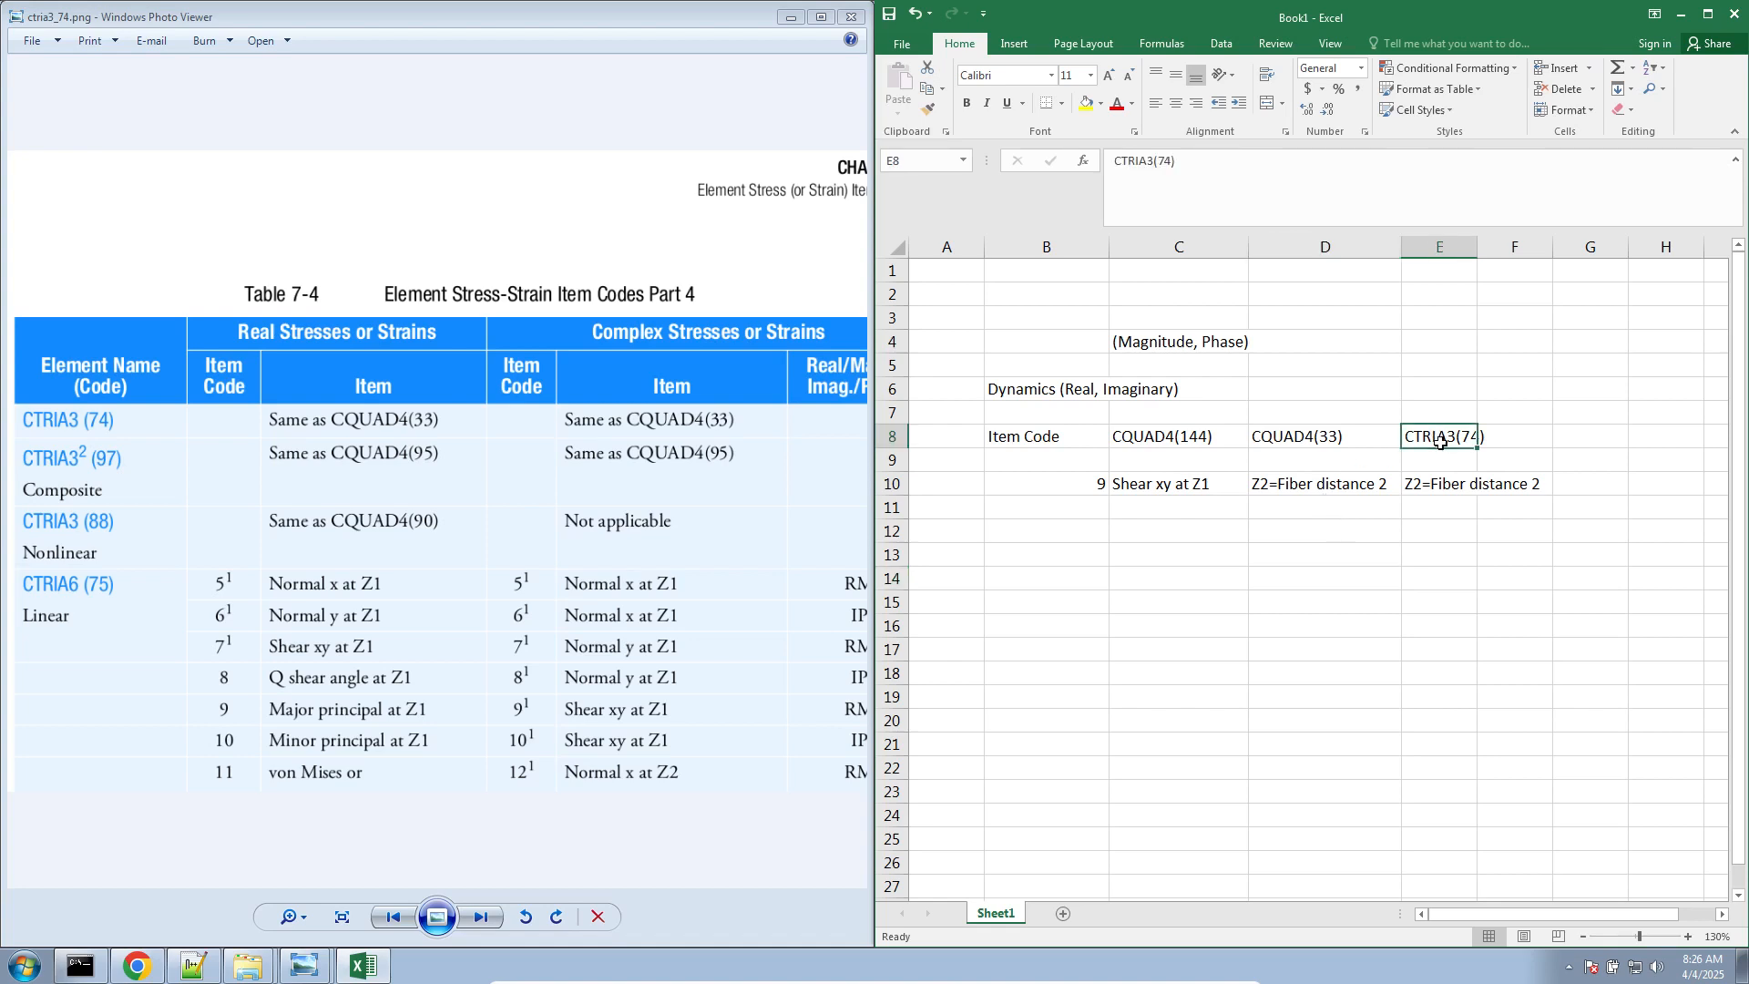
{"action": "left_click_drag", "start_coordinate": [1441, 441], "coordinate": [1321, 497]}
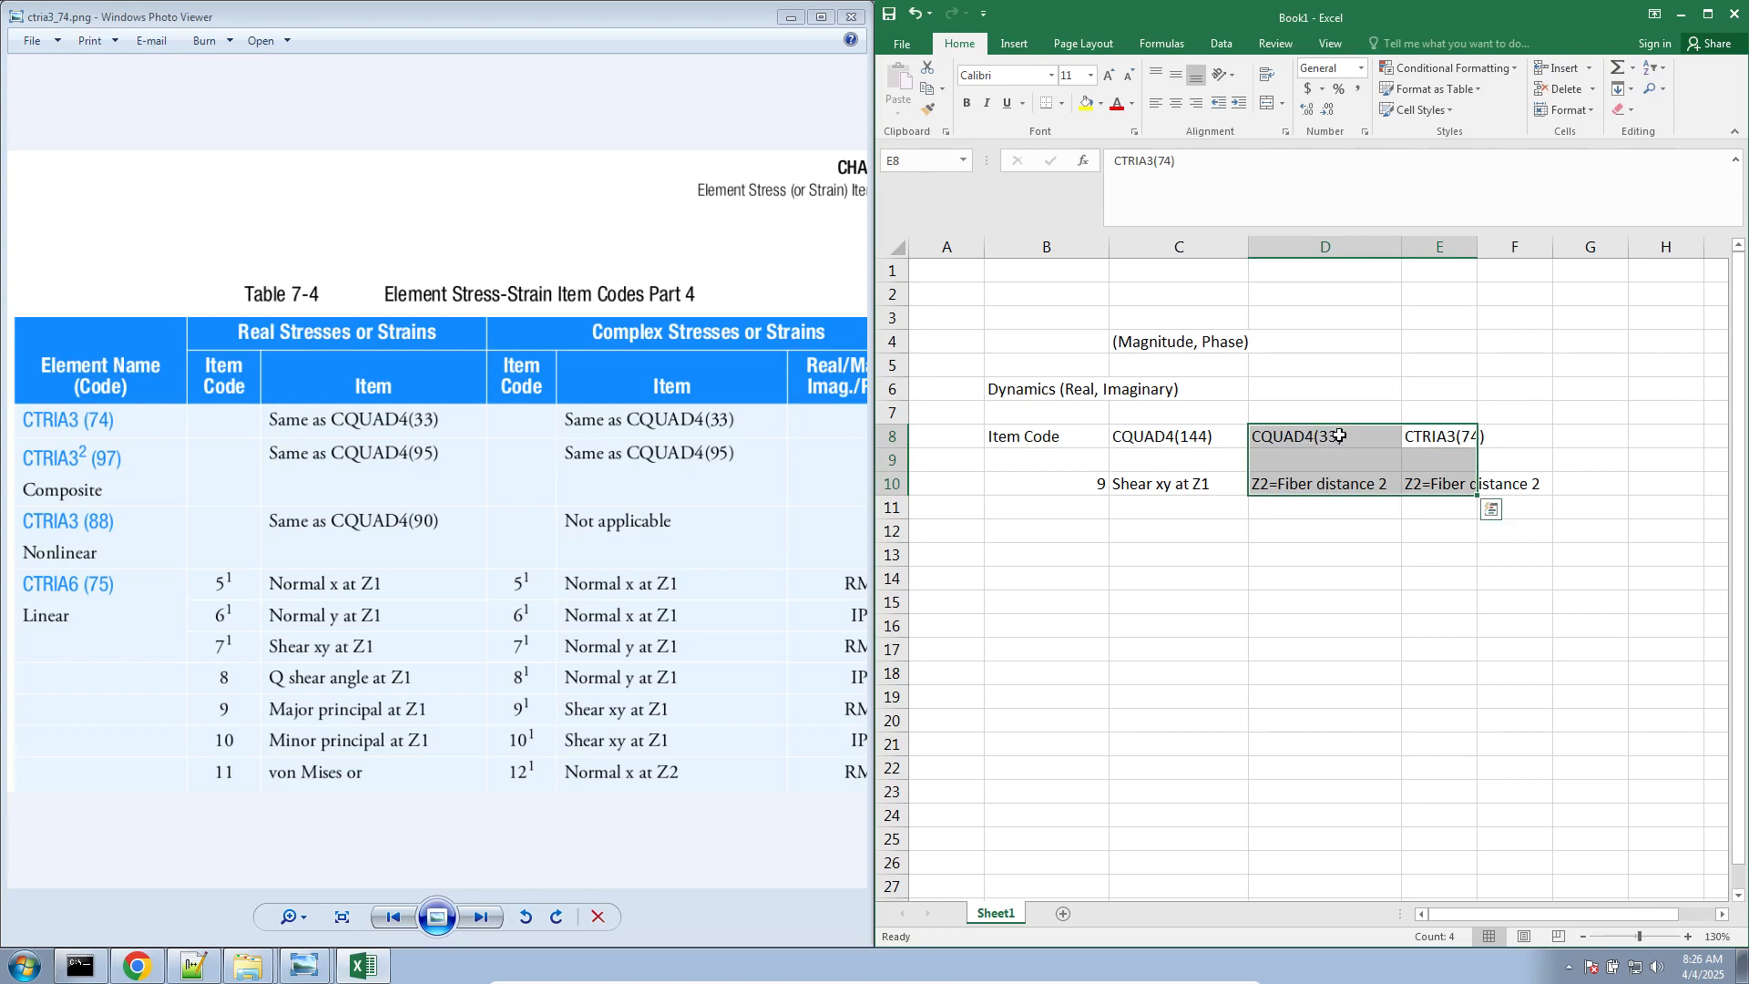
{"action": "left_click", "coordinate": [1381, 626]}
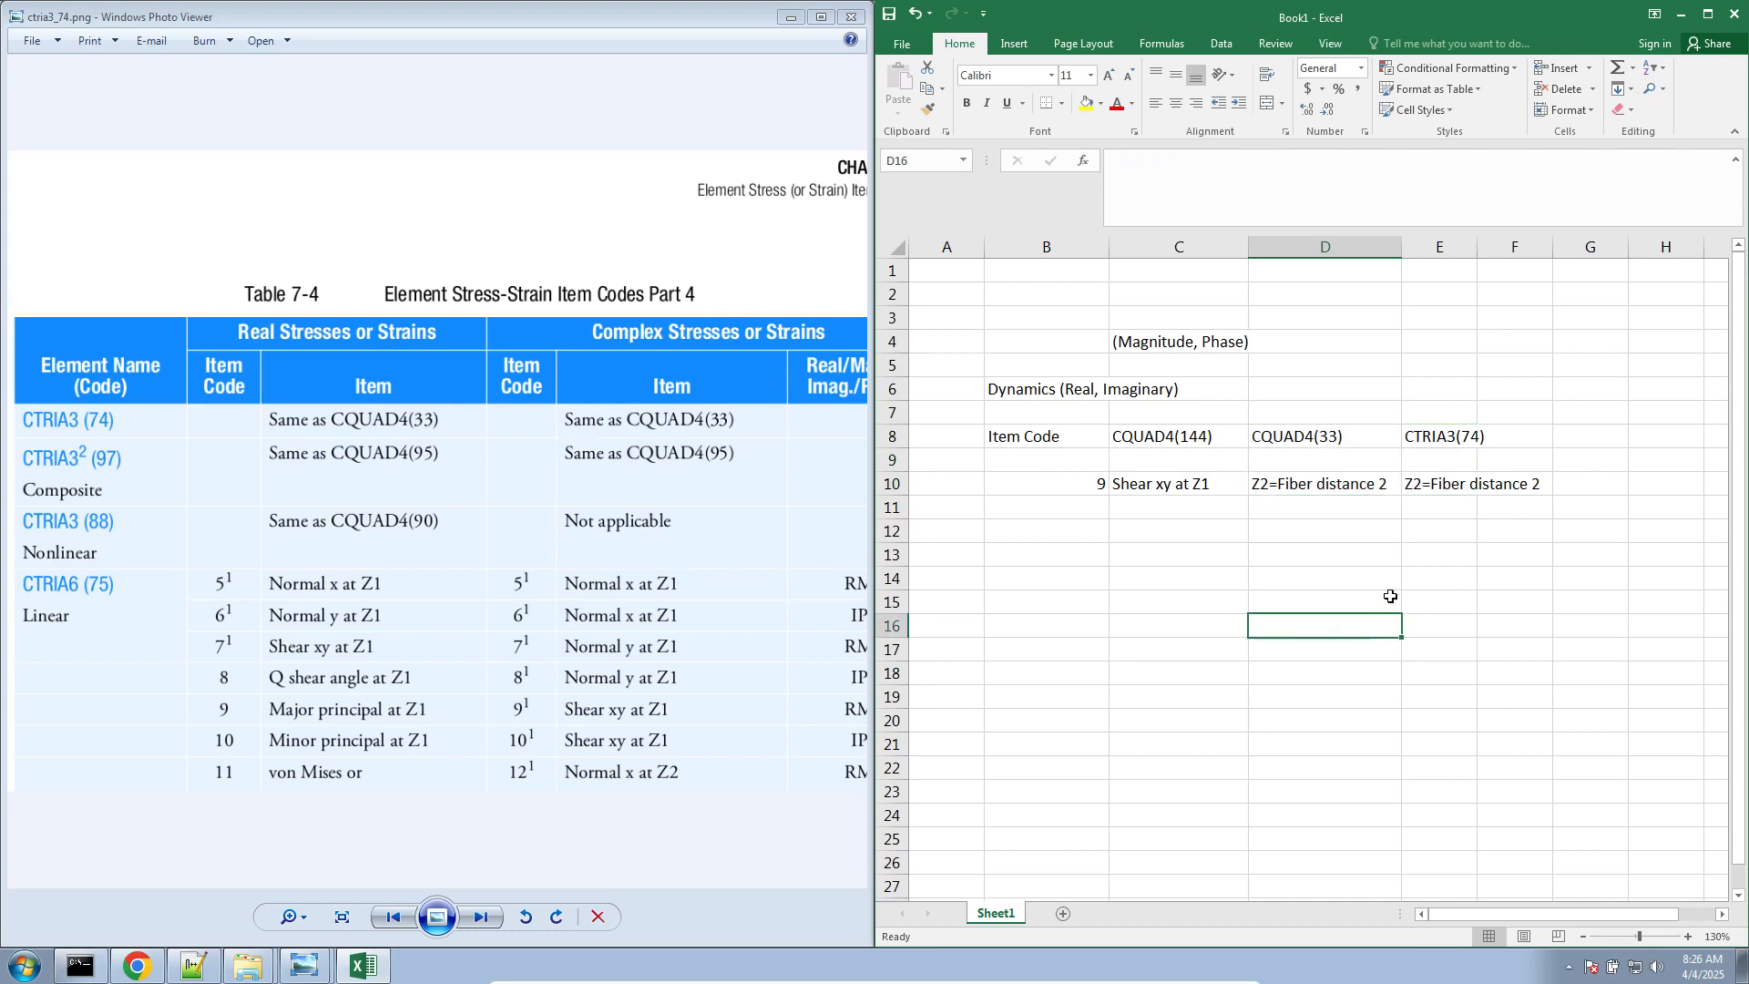
Enter the note "If you have CTRIA3 elements, use CQUAD4(33)" in cell B17
{"action": "left_click", "coordinate": [1032, 644]}
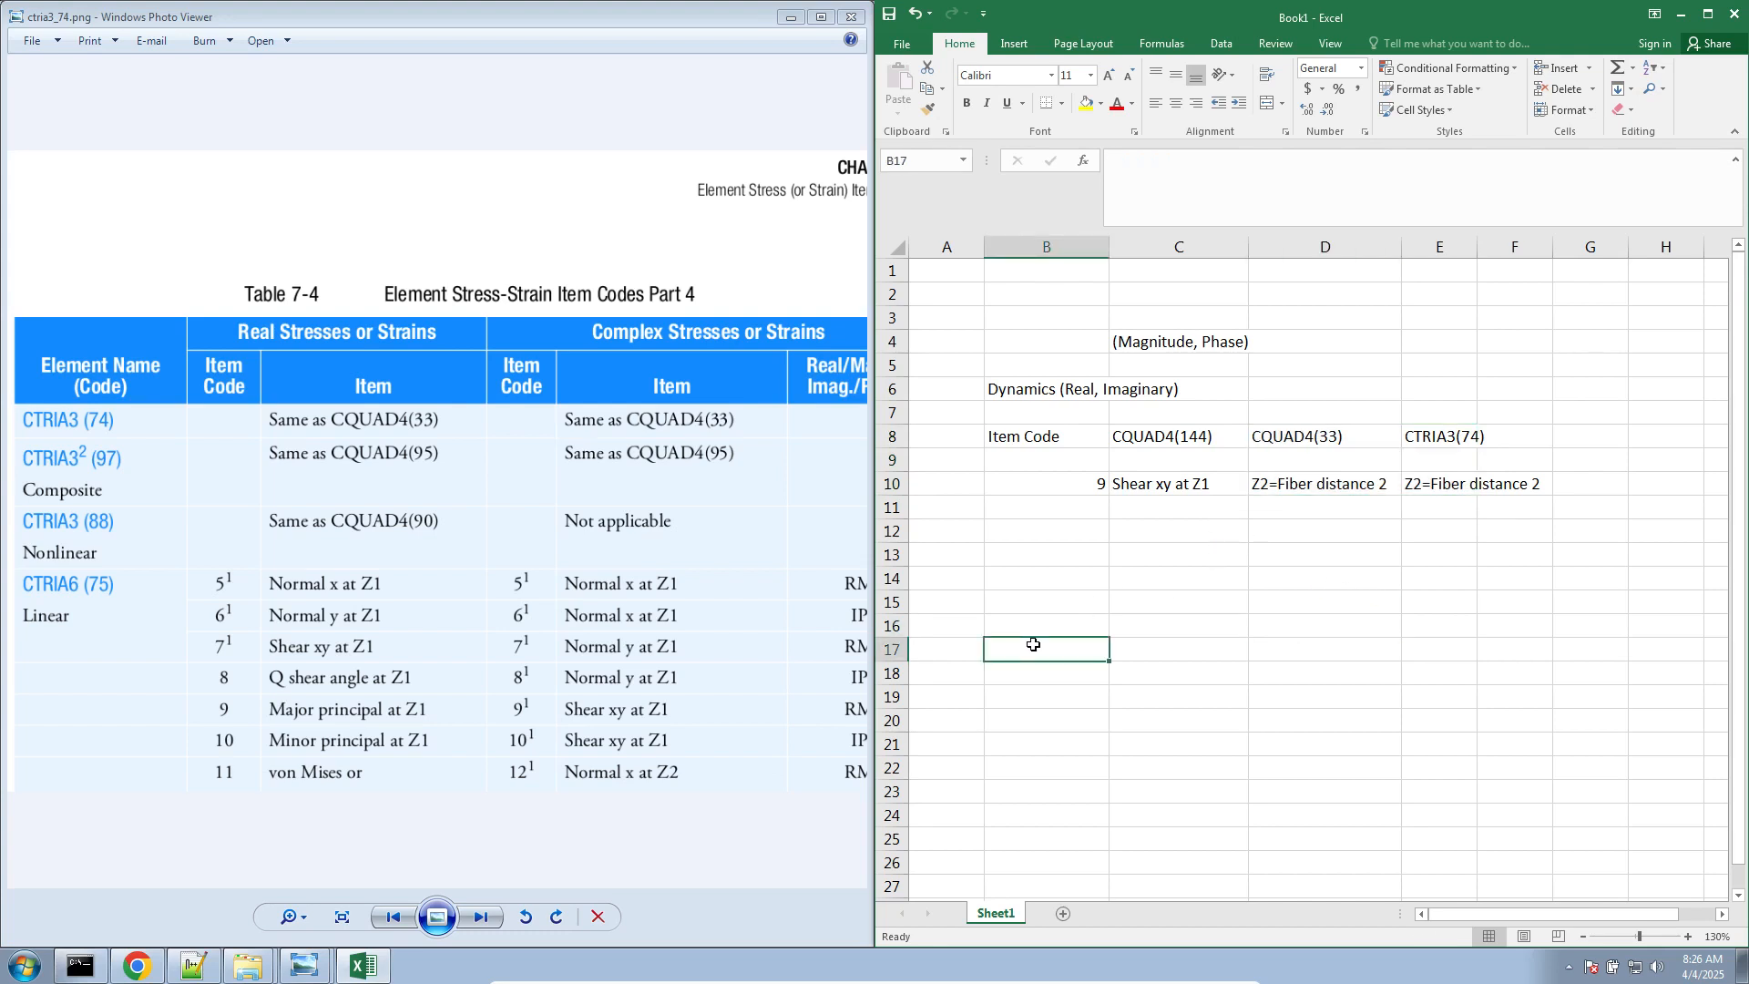
{"action": "type", "text": "If you have CTRIA3 eleemn"}
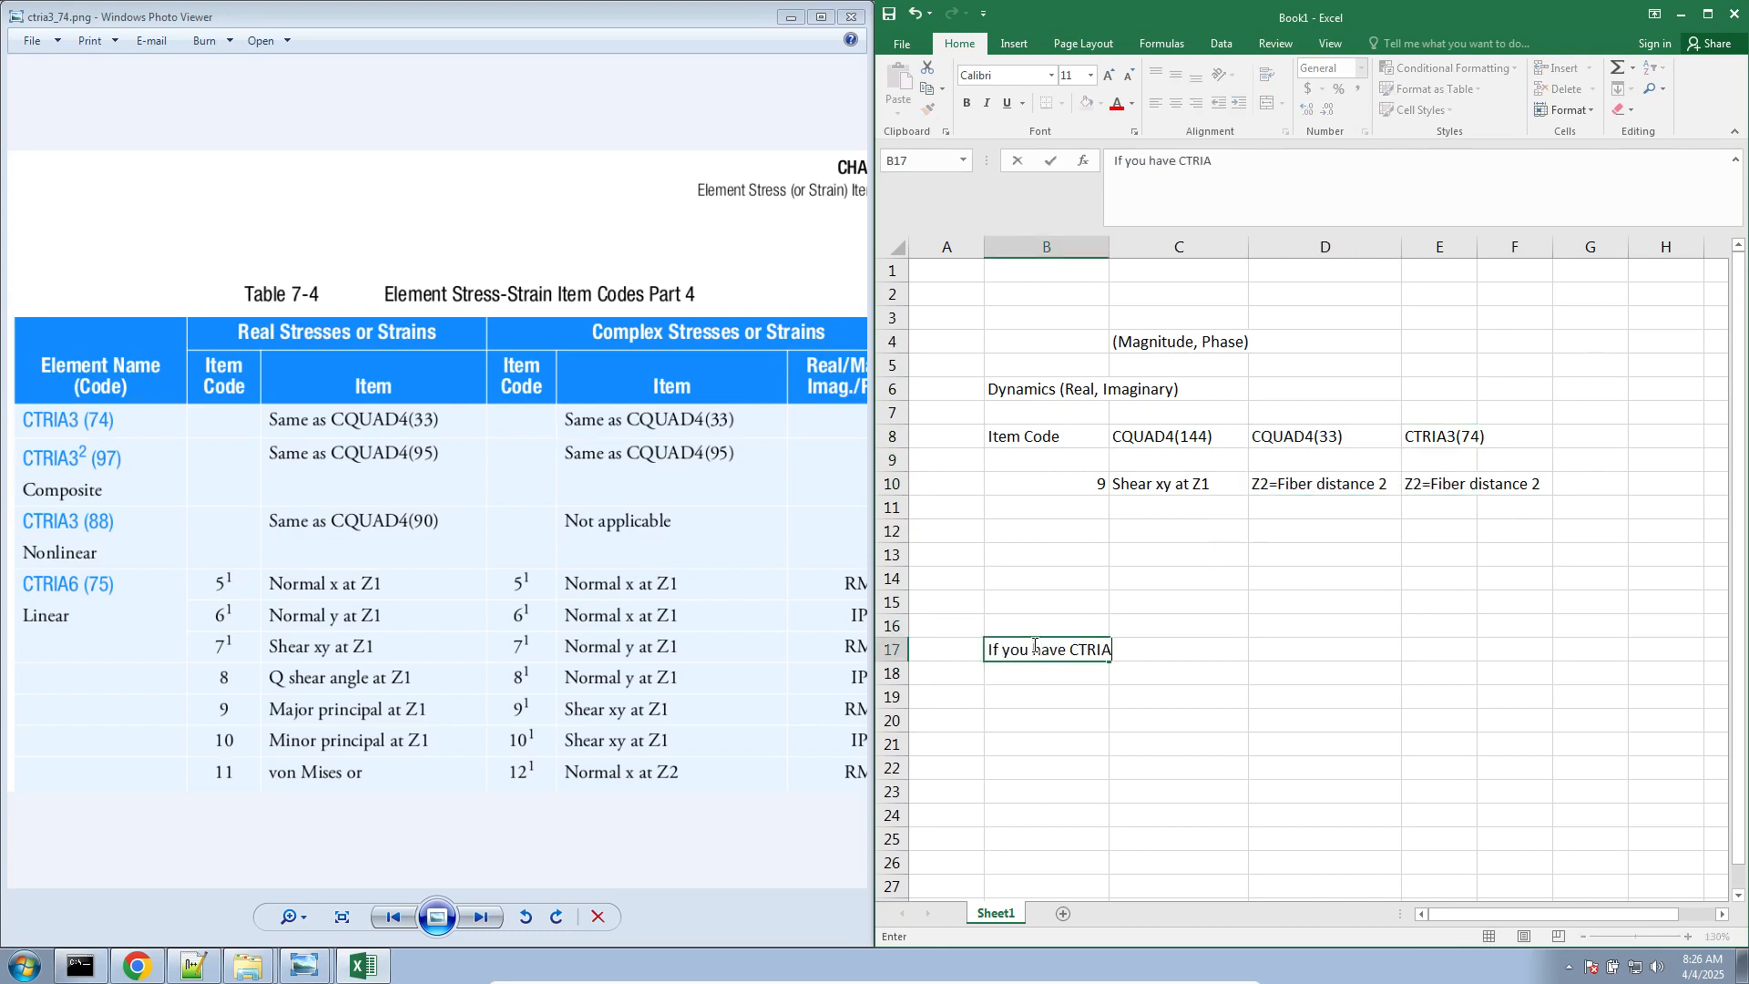
{"action": "key", "text": "BackSpace"}
{"action": "key", "text": "BackSpace"}
{"action": "key", "text": "BackSpace"}
{"action": "type", "text": "ments, use C"}
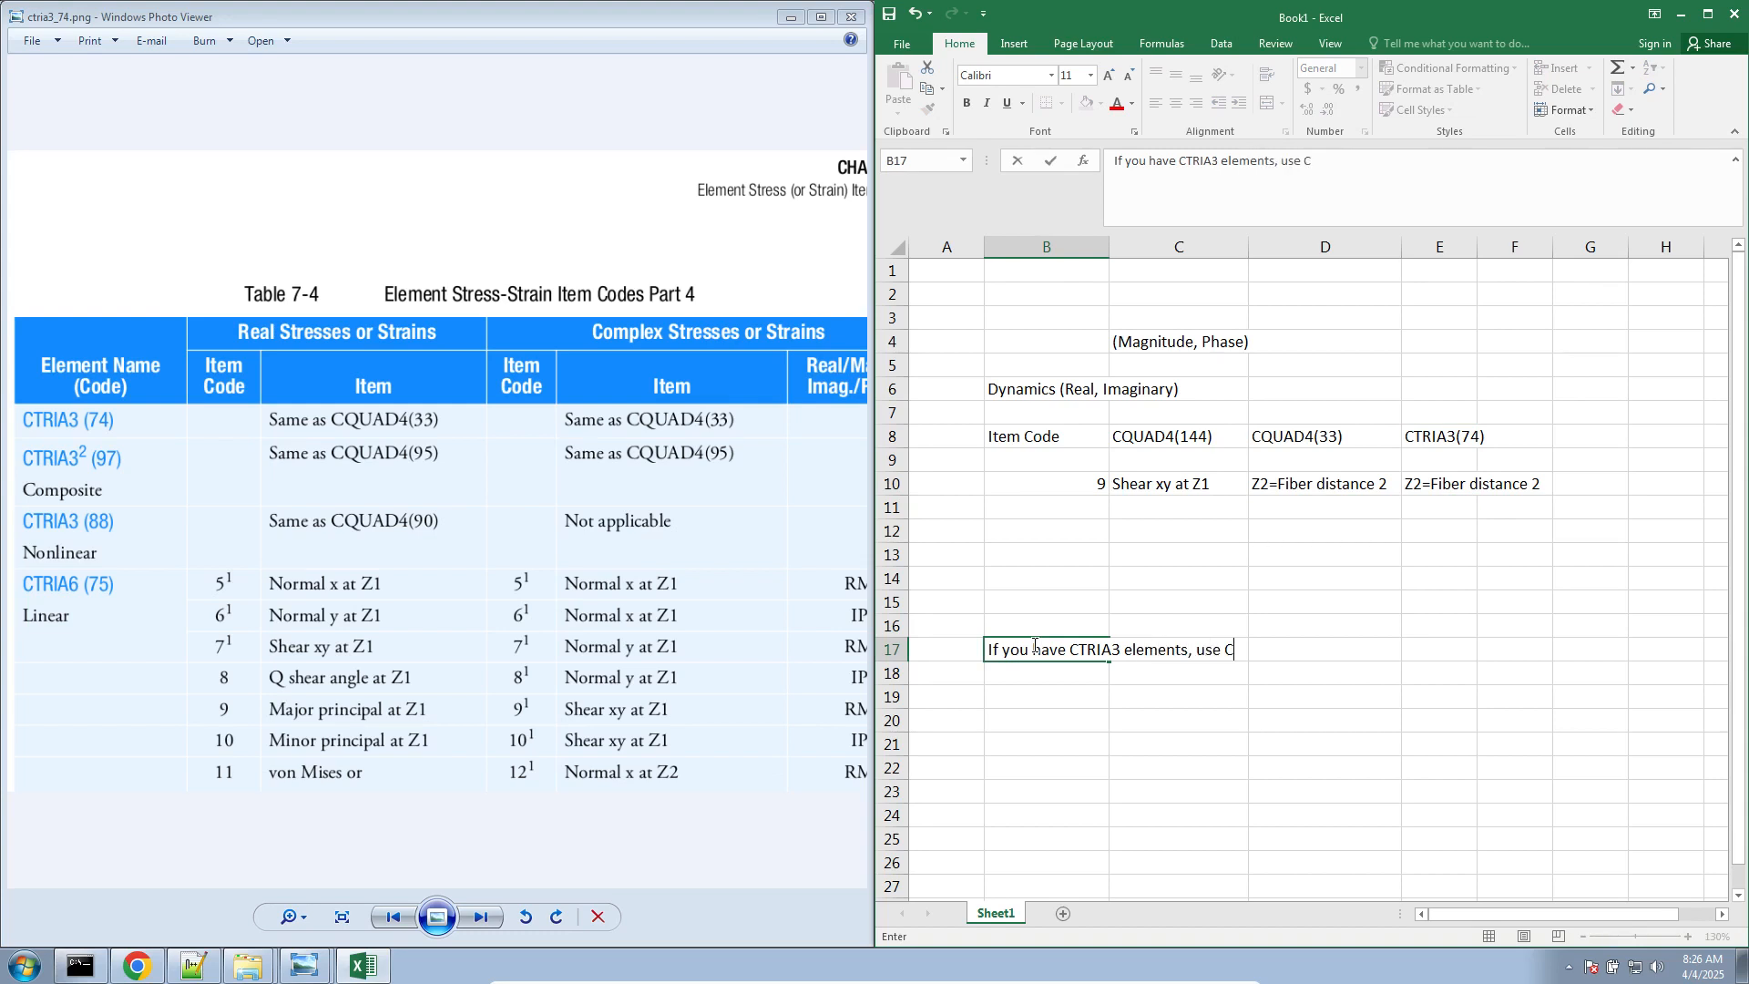
{"action": "type", "text": "QUAD4(33"}
{"action": "key", "text": "Return"}
{"action": "key", "text": "Return"}
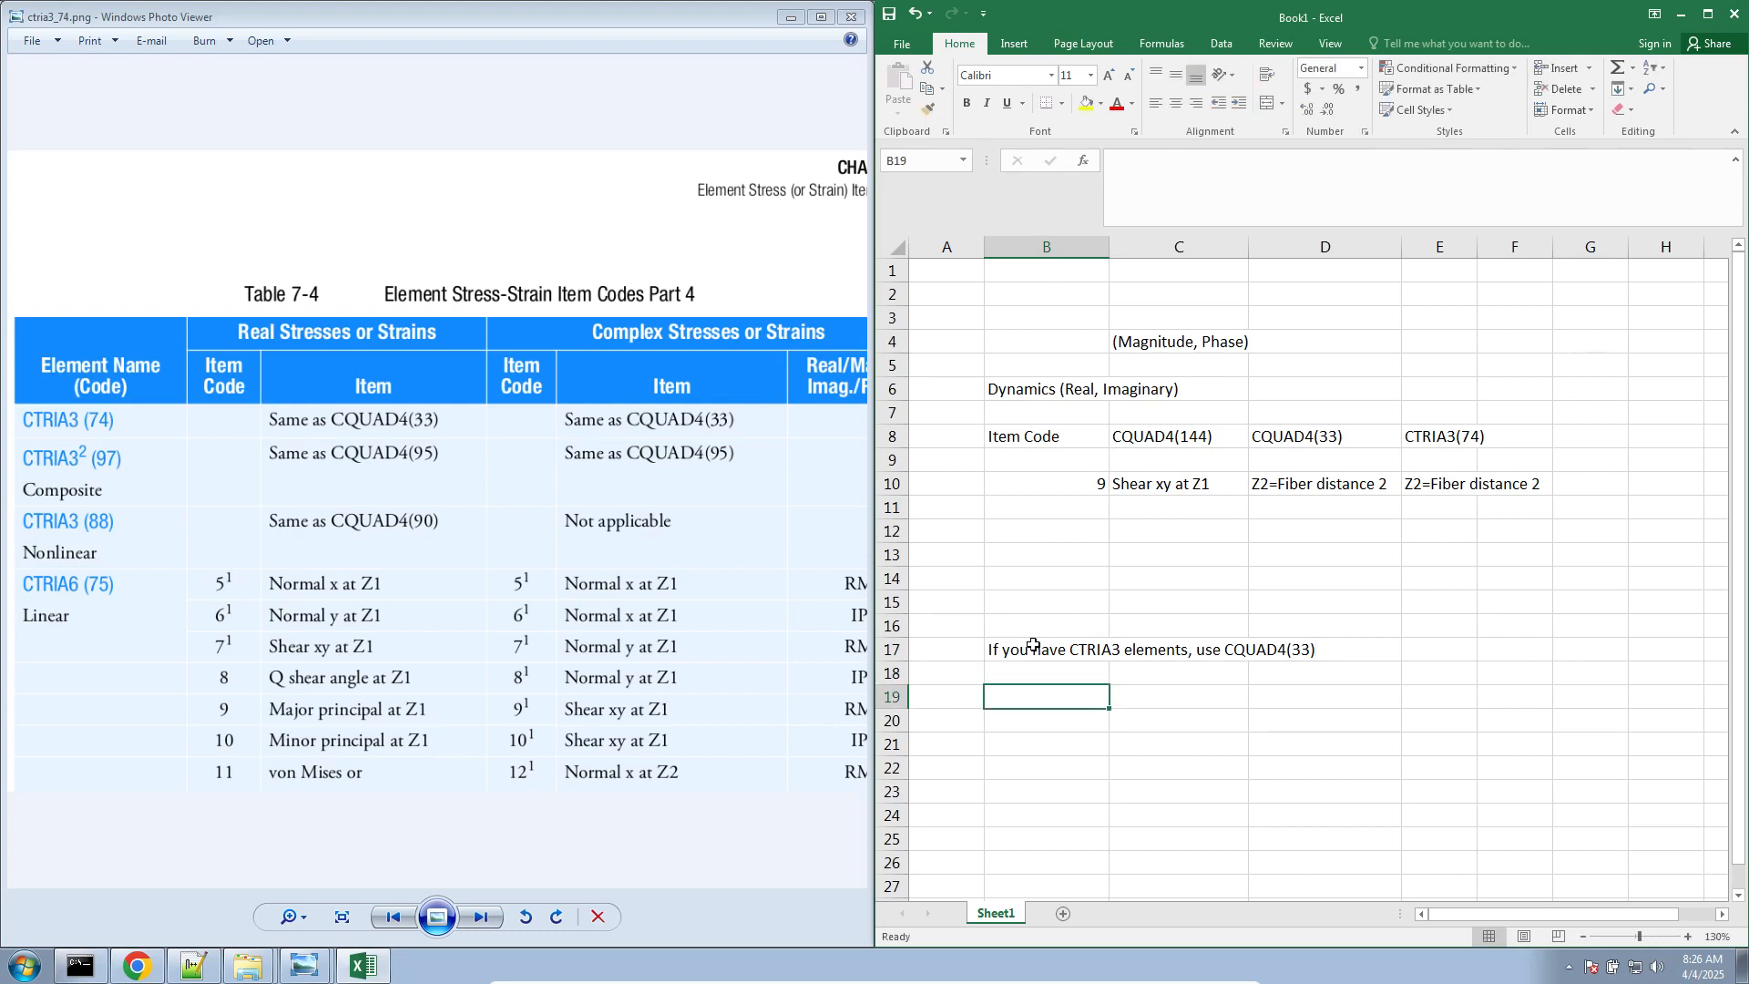
Enter the note "Else, use CQUAD4(144) OR CQUAD4(33)" in cell B19 and review it against the CTRIA3 note in B17
{"action": "type", "text": "Else,"}
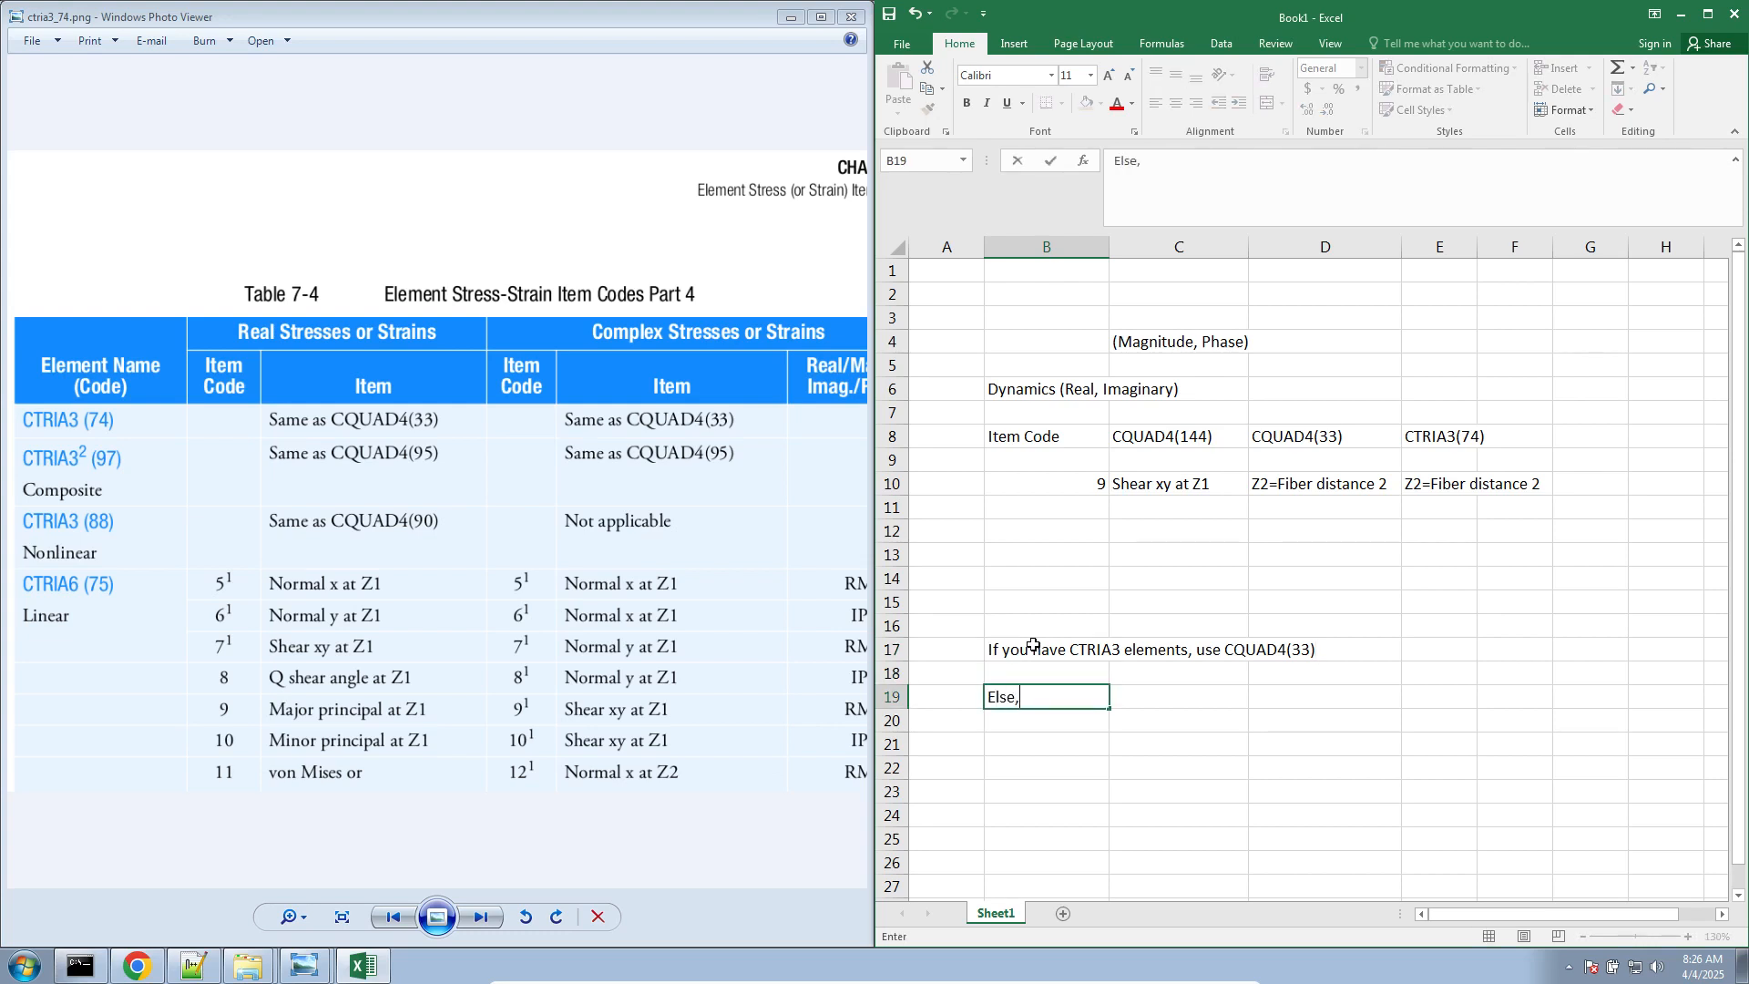
{"action": "type", "text": " use CQUAD4(144) OR C"}
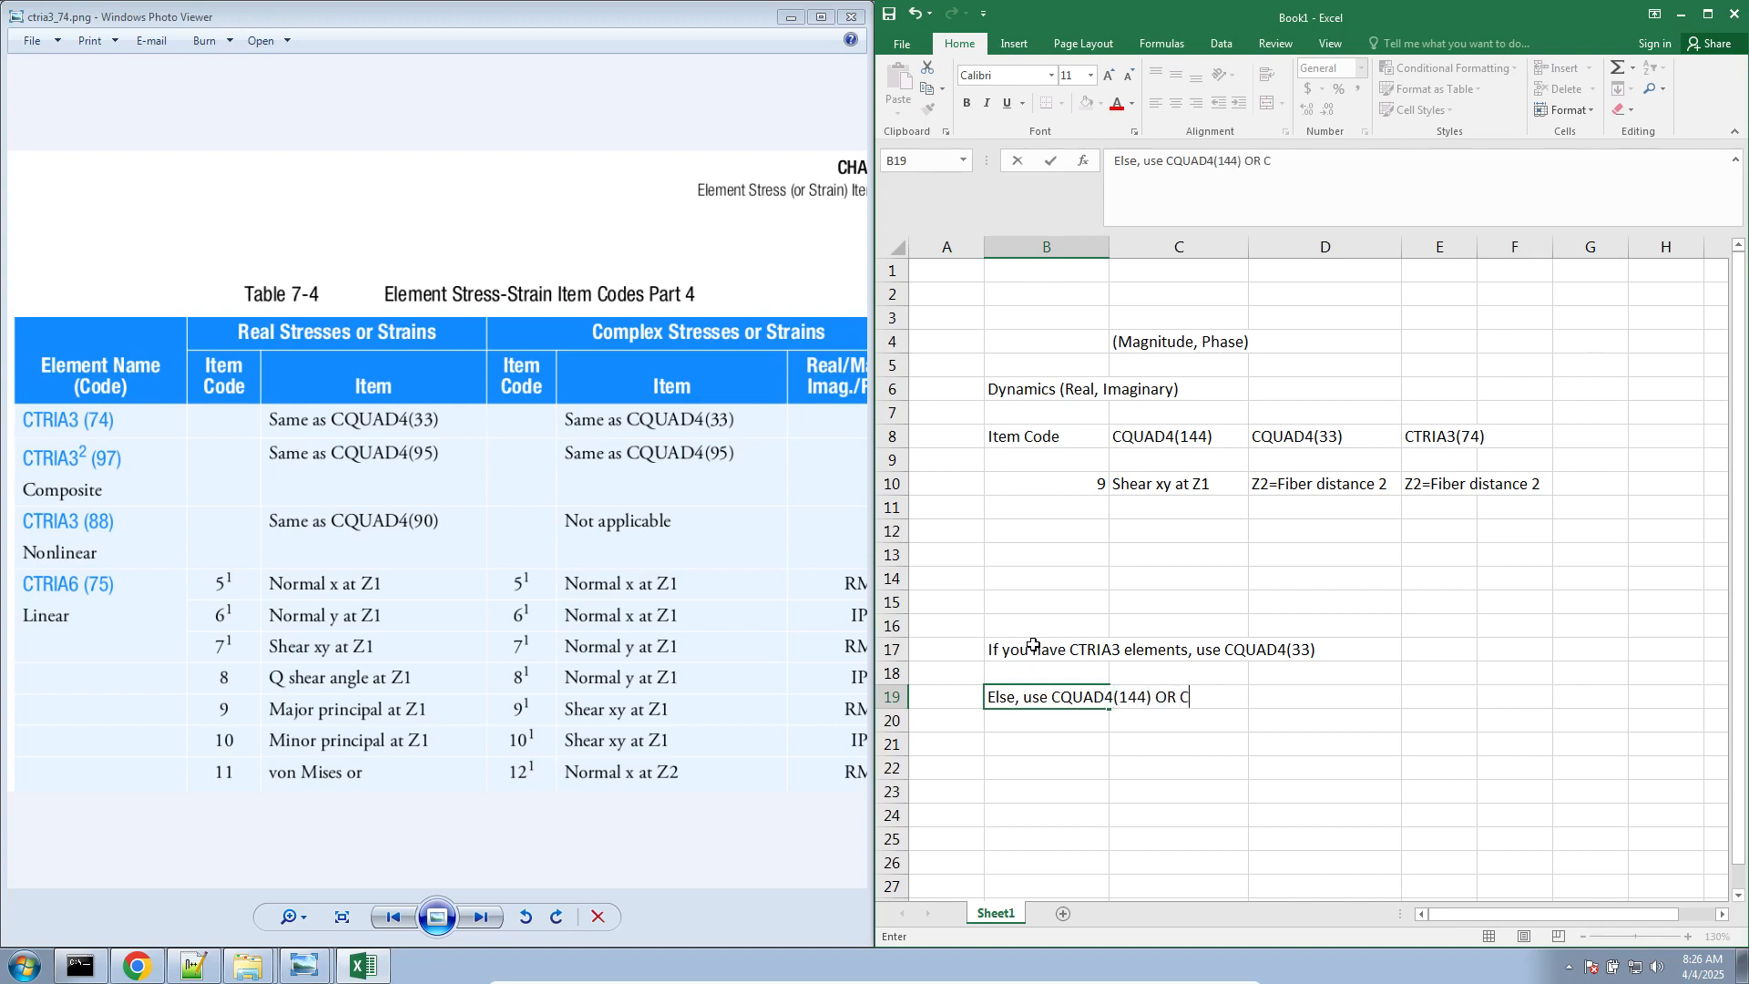
{"action": "type", "text": "QUAD4(33)"}
{"action": "key", "text": "Return"}
{"action": "left_click", "coordinate": [1033, 645]}
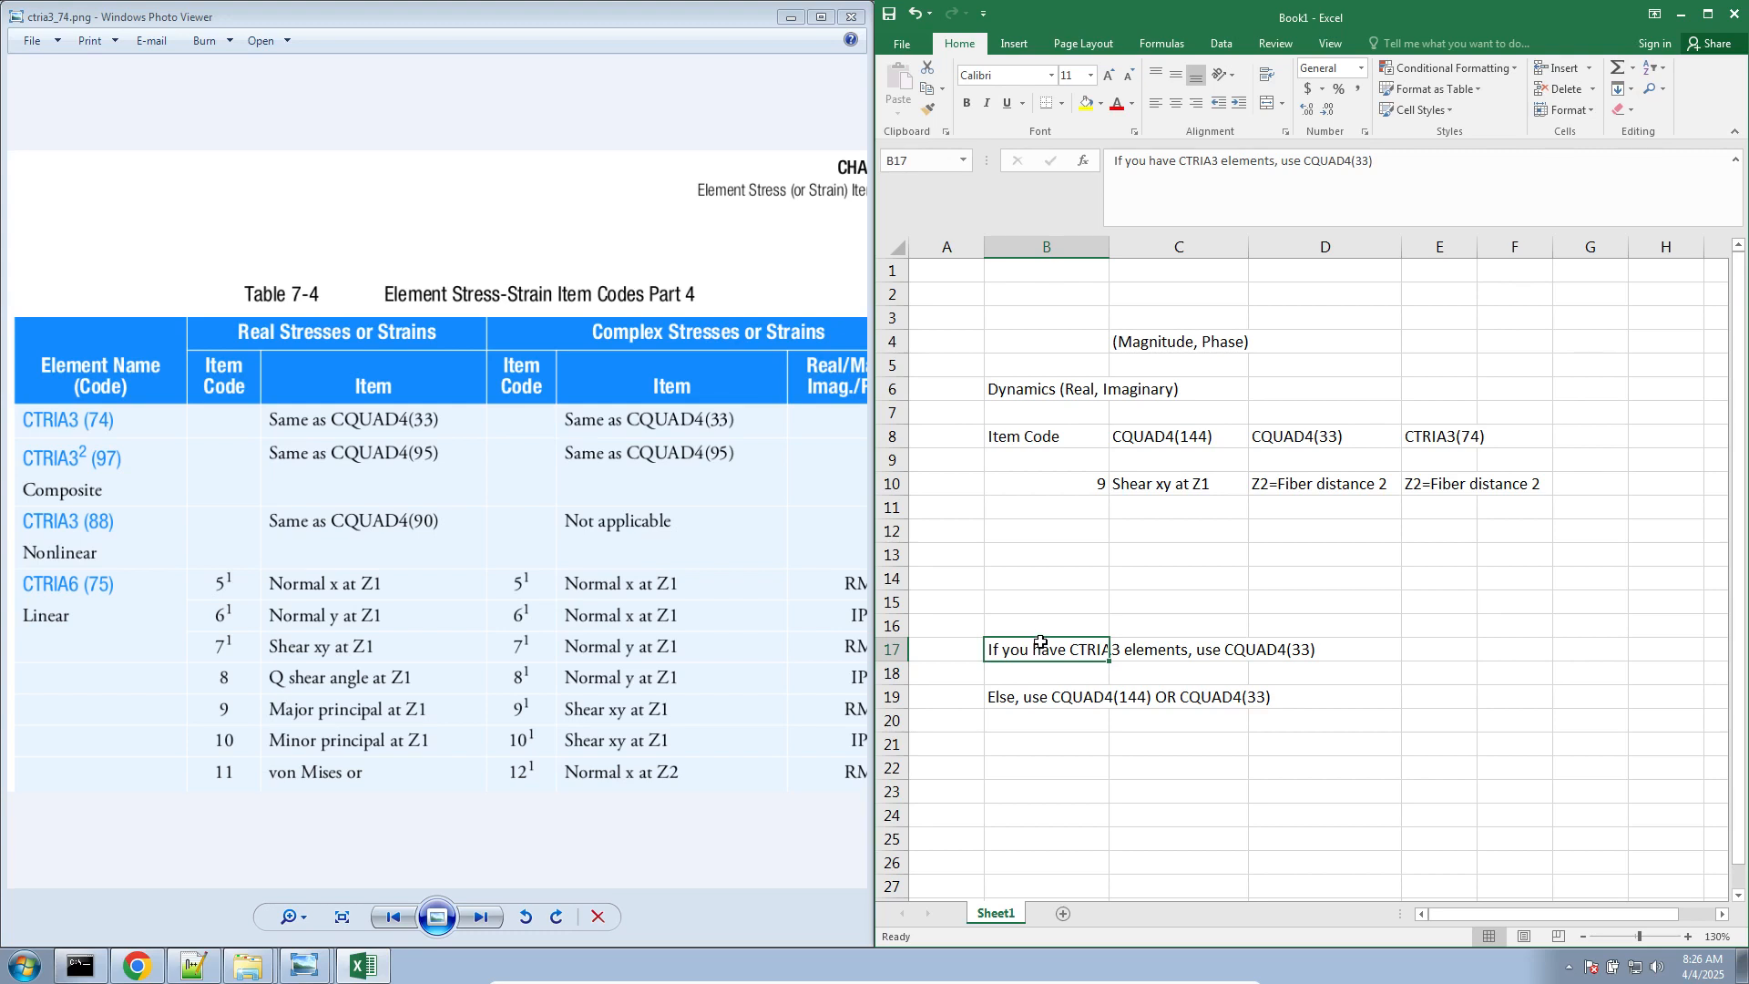
{"action": "left_click", "coordinate": [1008, 707]}
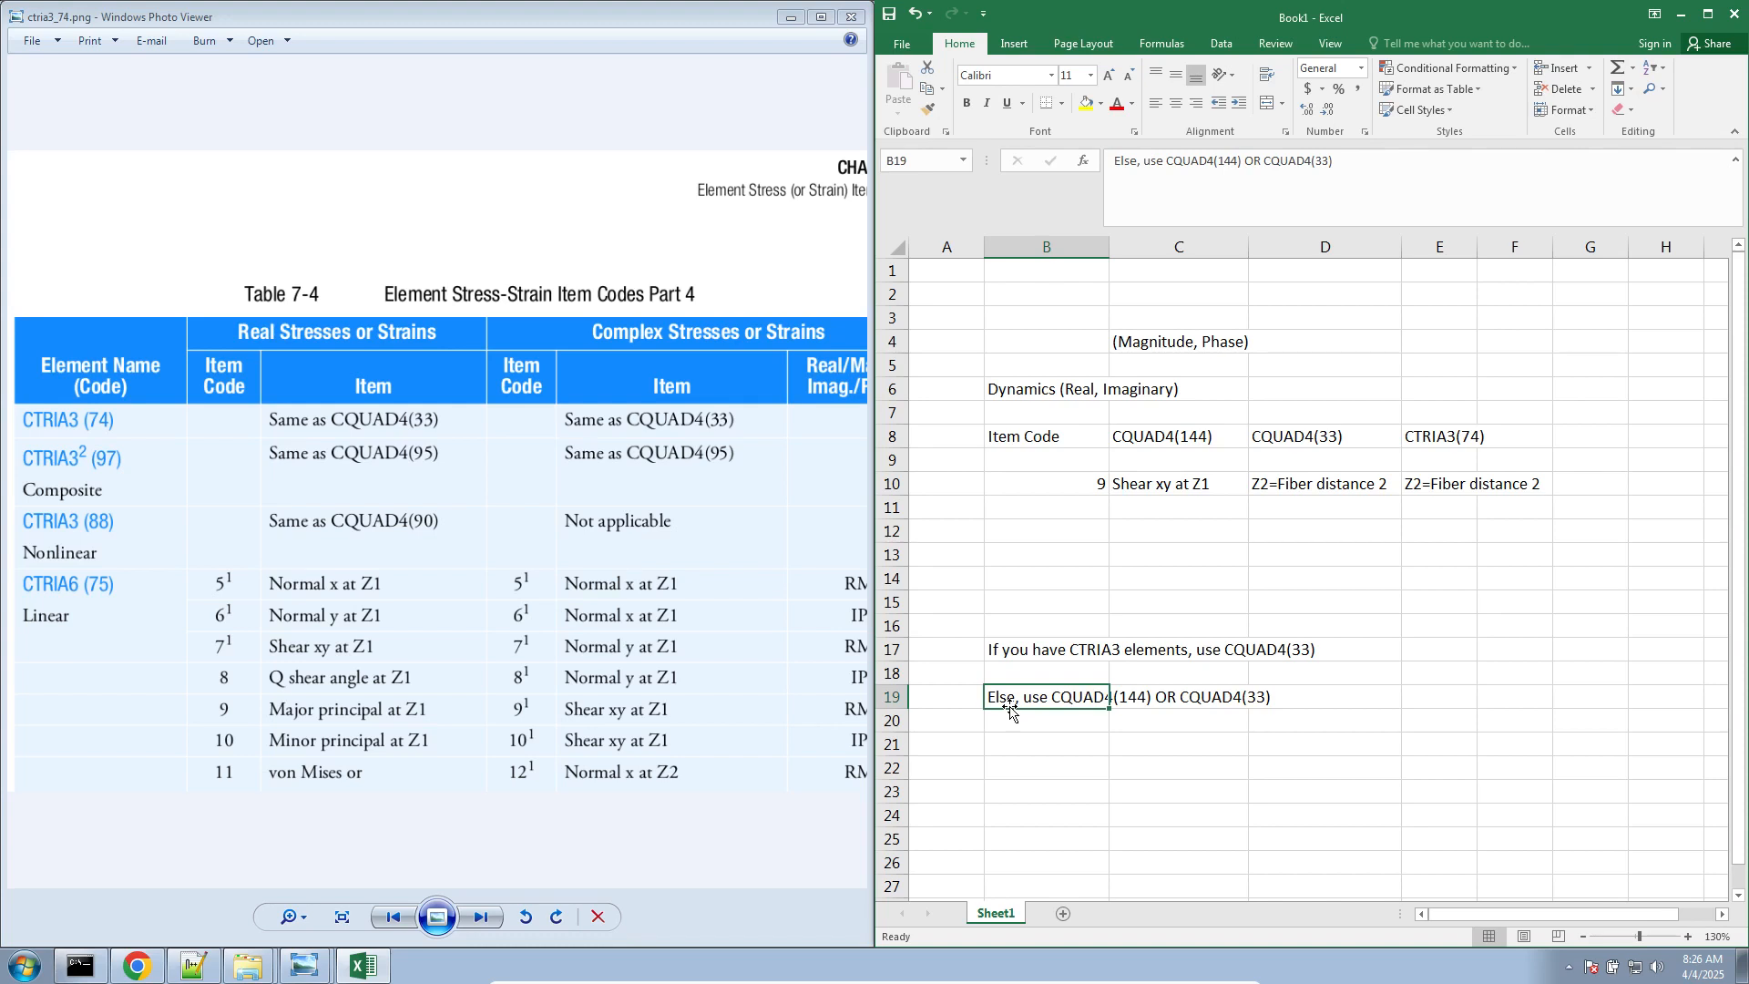
{"action": "left_click", "coordinate": [1020, 652]}
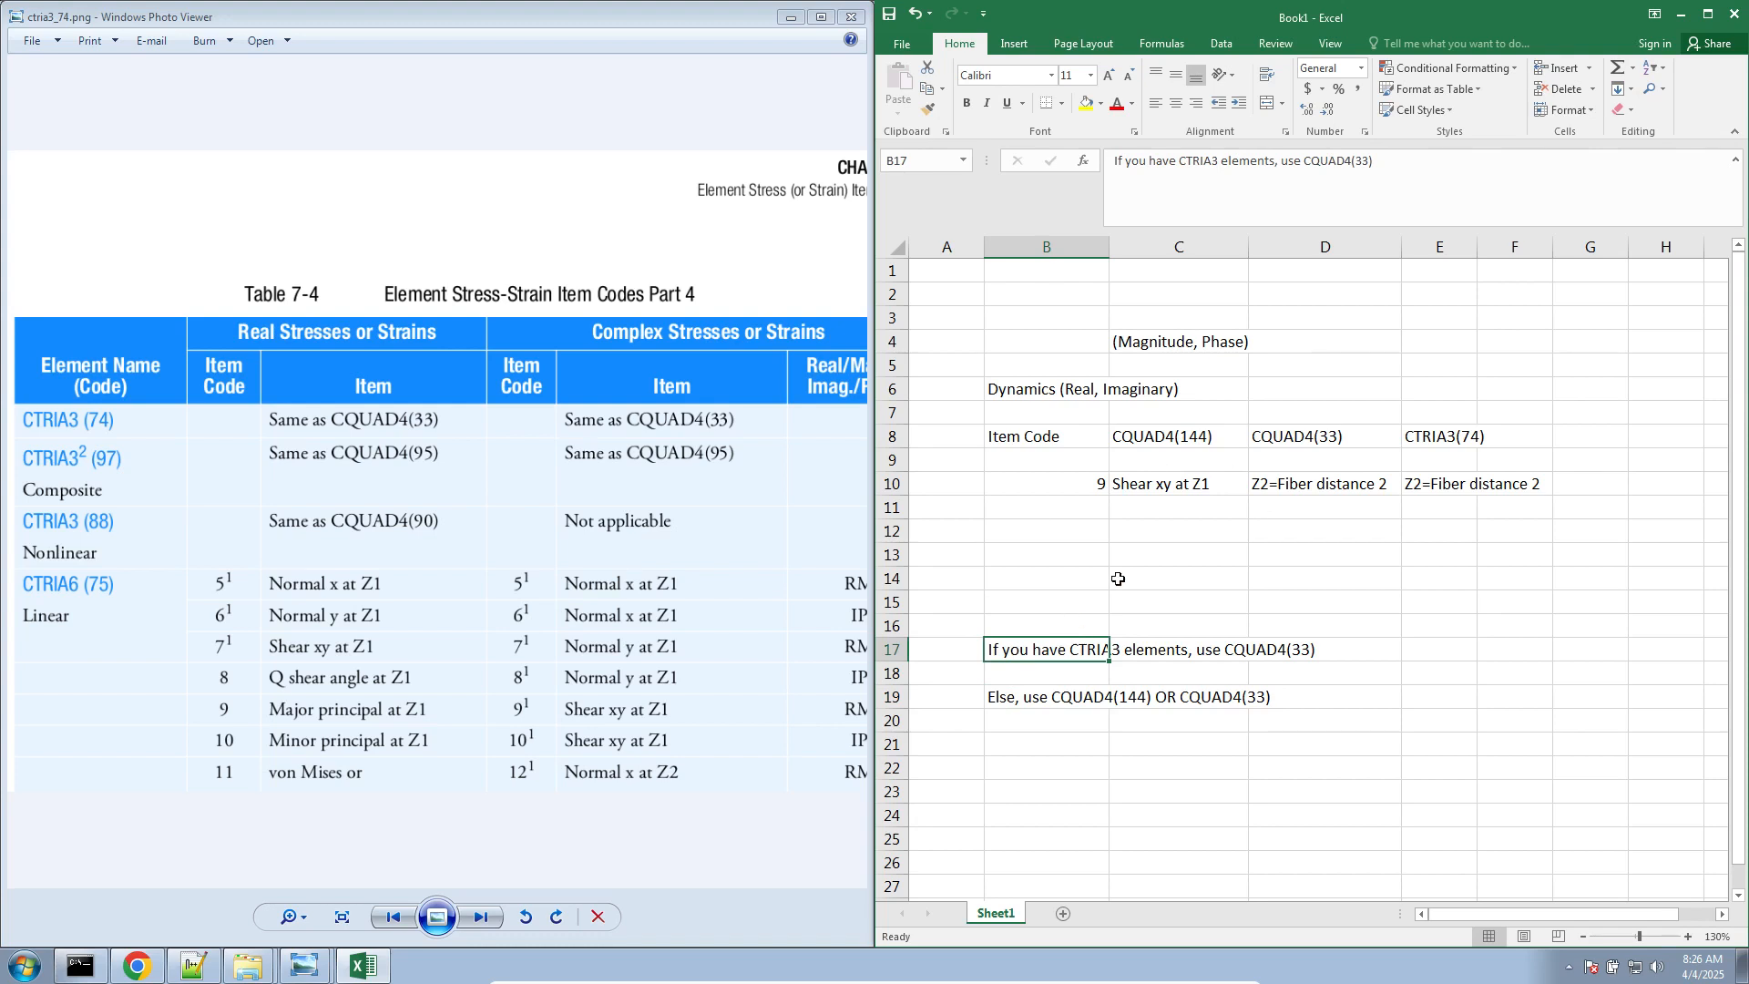
Switch to Notepad++ and look through the complex stress tables in notes_constraining_ctria3_cquad4_stresses.txt
{"action": "left_click", "coordinate": [194, 964]}
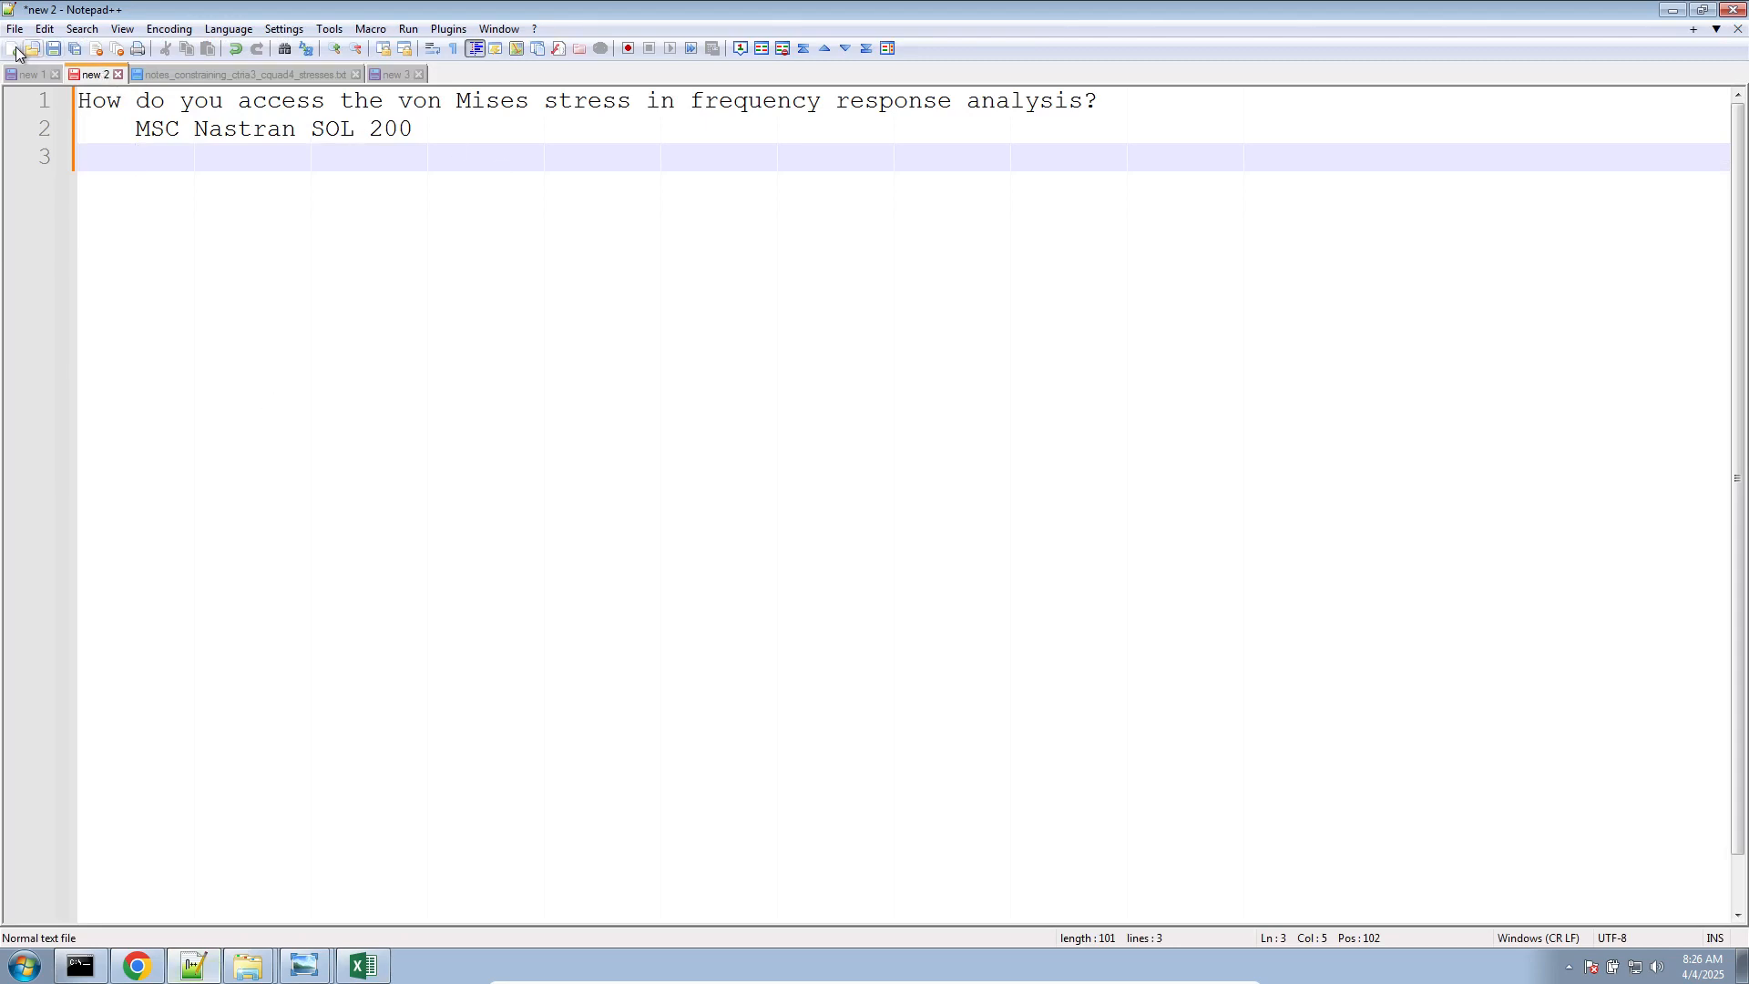
{"action": "left_click", "coordinate": [227, 74]}
{"action": "scroll", "coordinate": [260, 512], "scroll_direction": "down", "scroll_amount": 12}
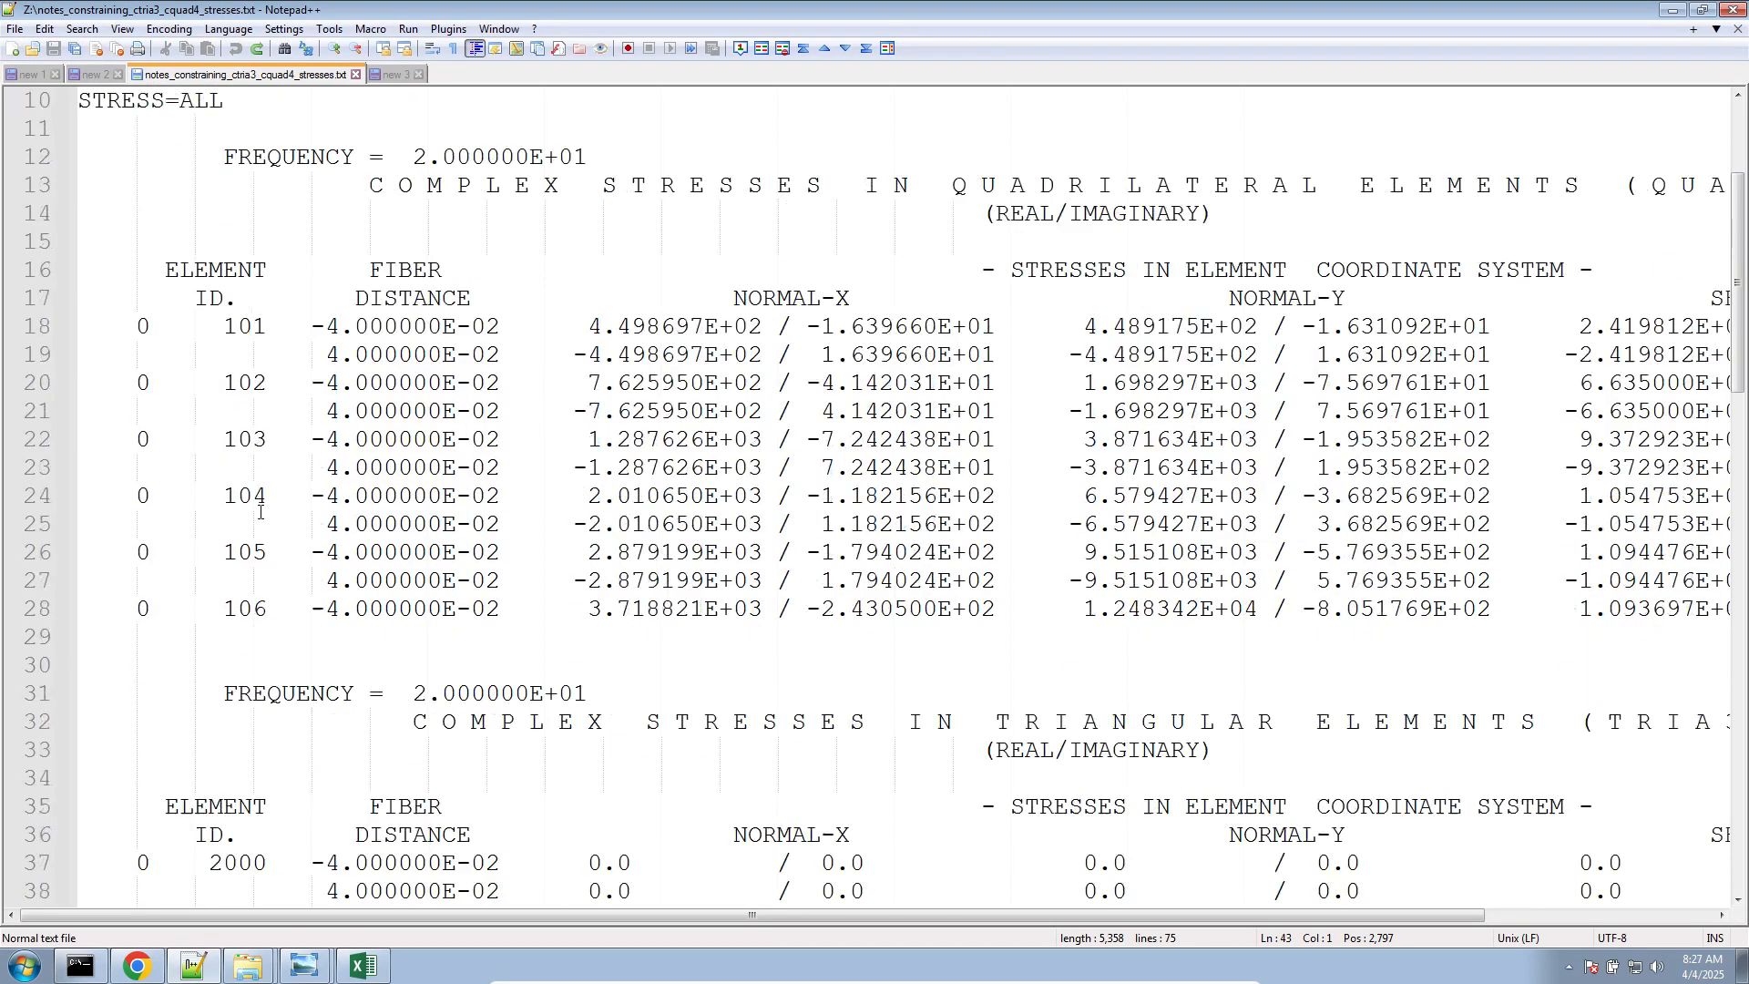
{"action": "scroll", "coordinate": [259, 512], "scroll_direction": "up", "scroll_amount": 12}
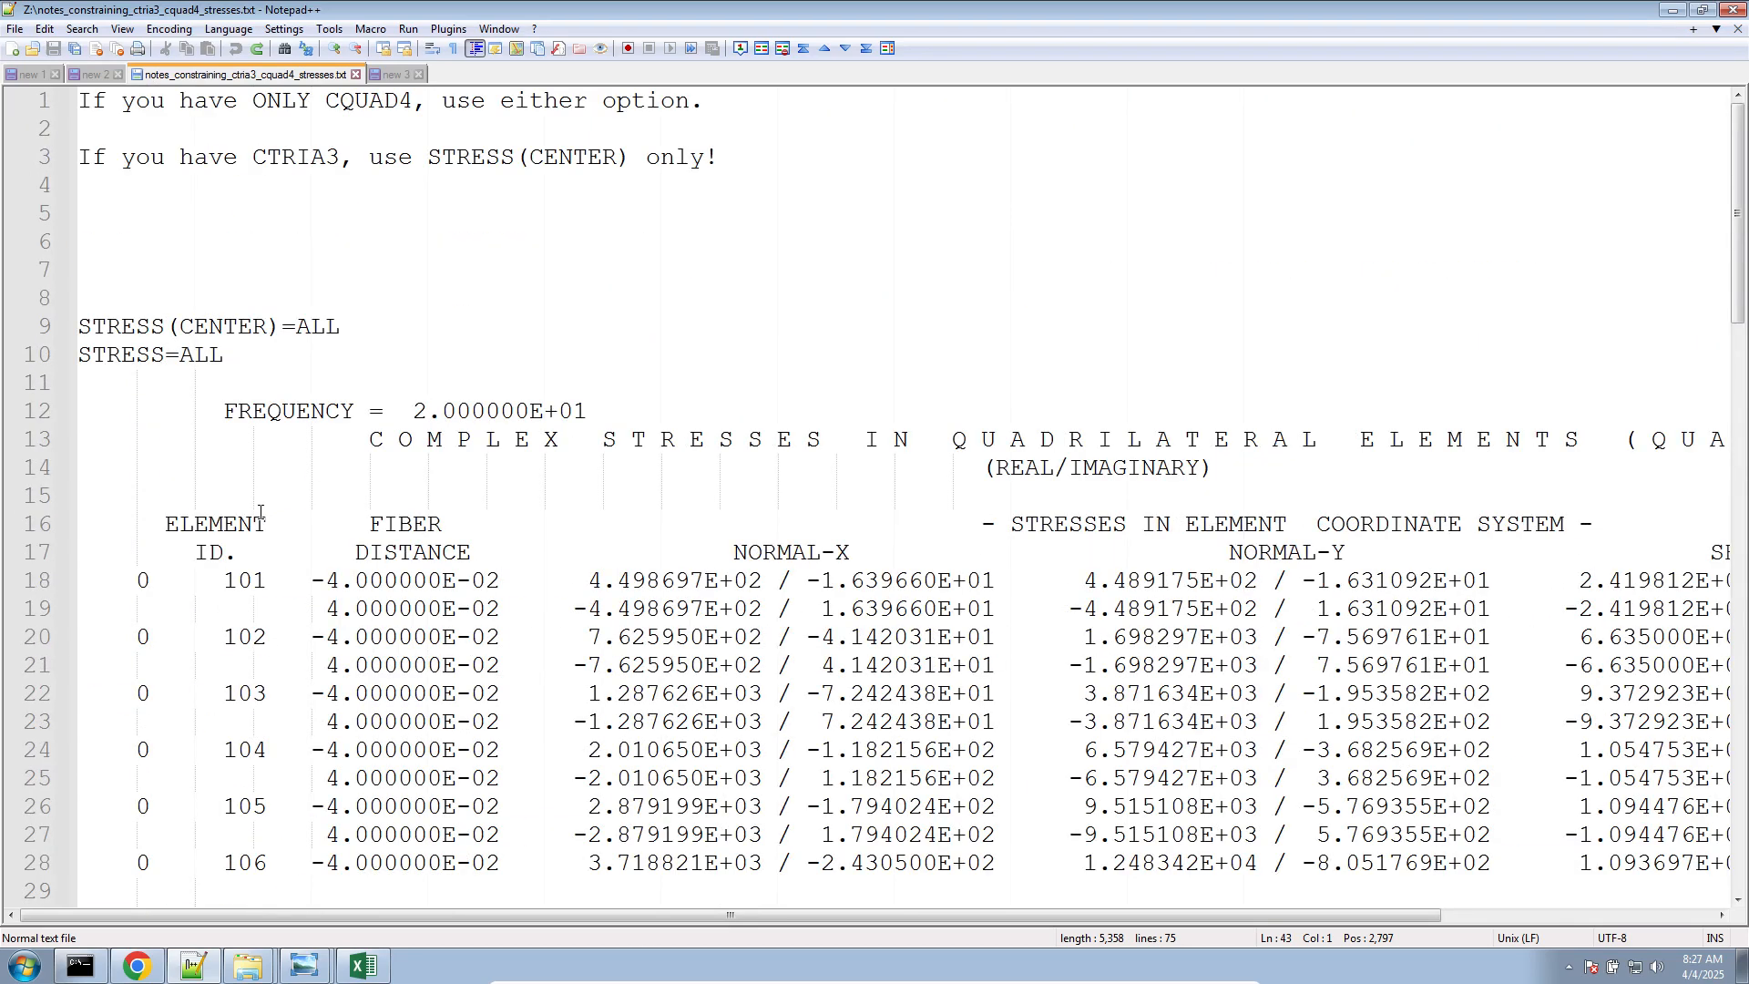
{"action": "scroll", "coordinate": [260, 510], "scroll_direction": "down", "scroll_amount": 10}
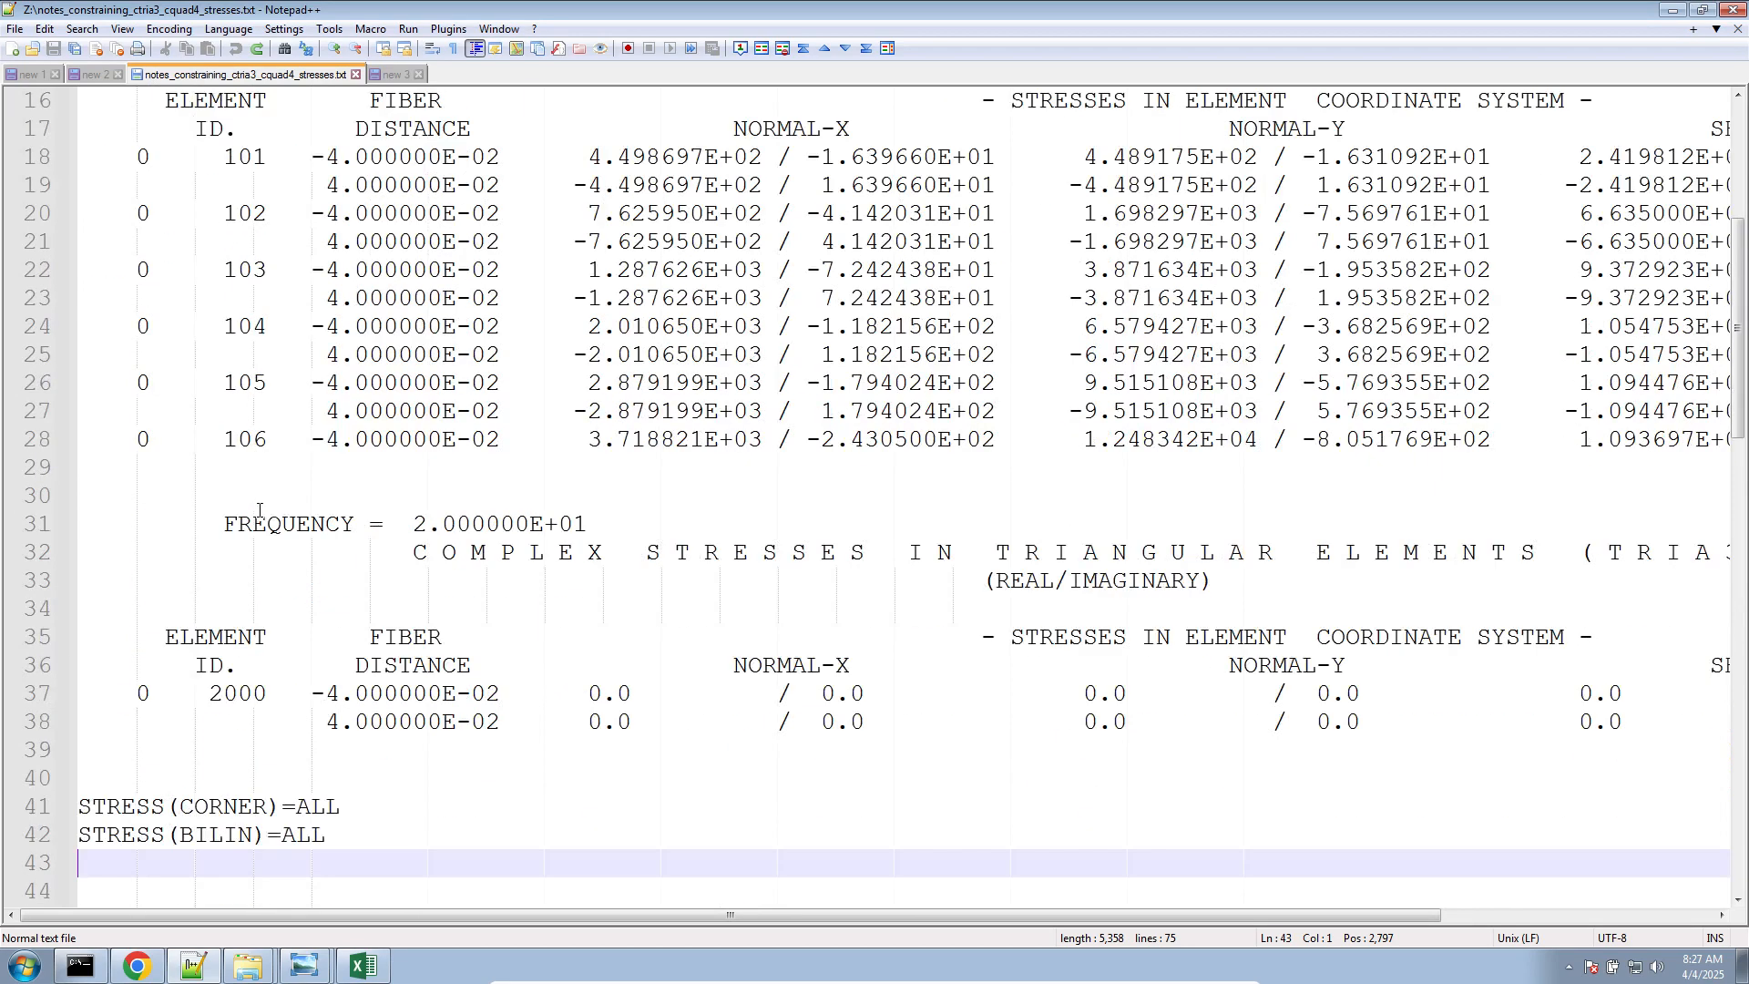
{"action": "scroll", "coordinate": [260, 510], "scroll_direction": "up", "scroll_amount": 10}
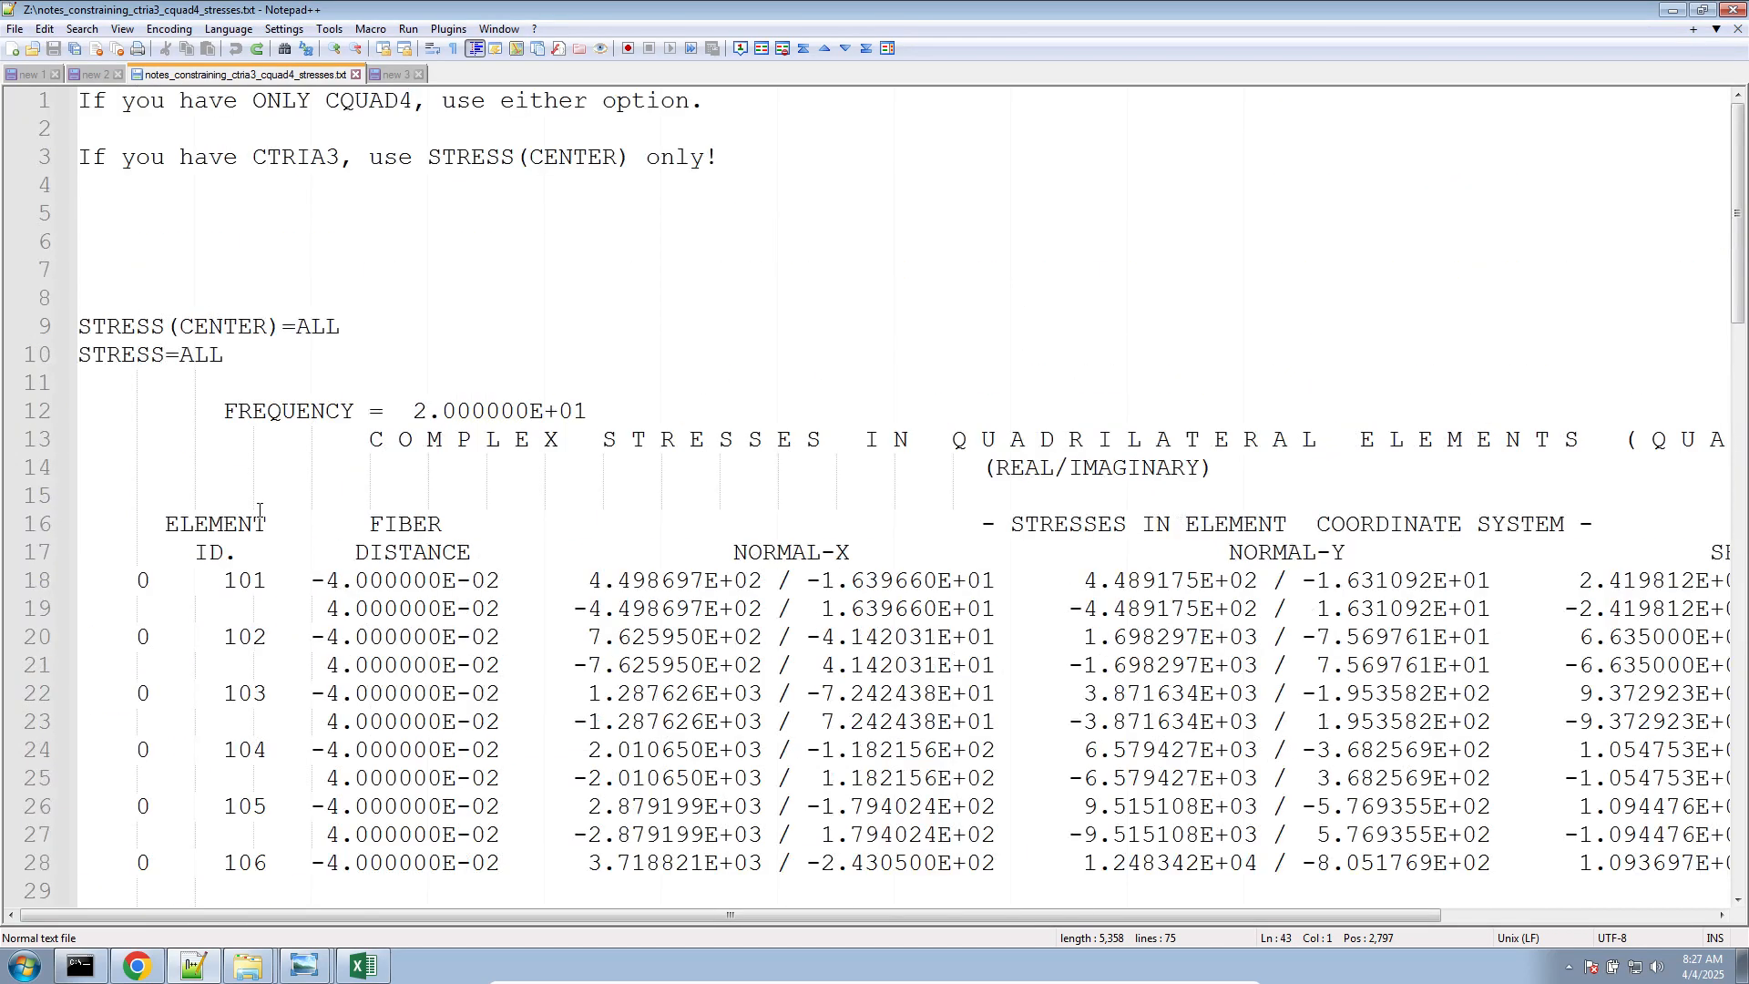
Compare the STRESS(CENTER)=ALL section of the notes with the STRESS(CORNER)=ALL and STRESS(BILIN)=ALL section
{"action": "double_click", "coordinate": [204, 326]}
{"action": "scroll", "coordinate": [199, 421], "scroll_direction": "down", "scroll_amount": 8}
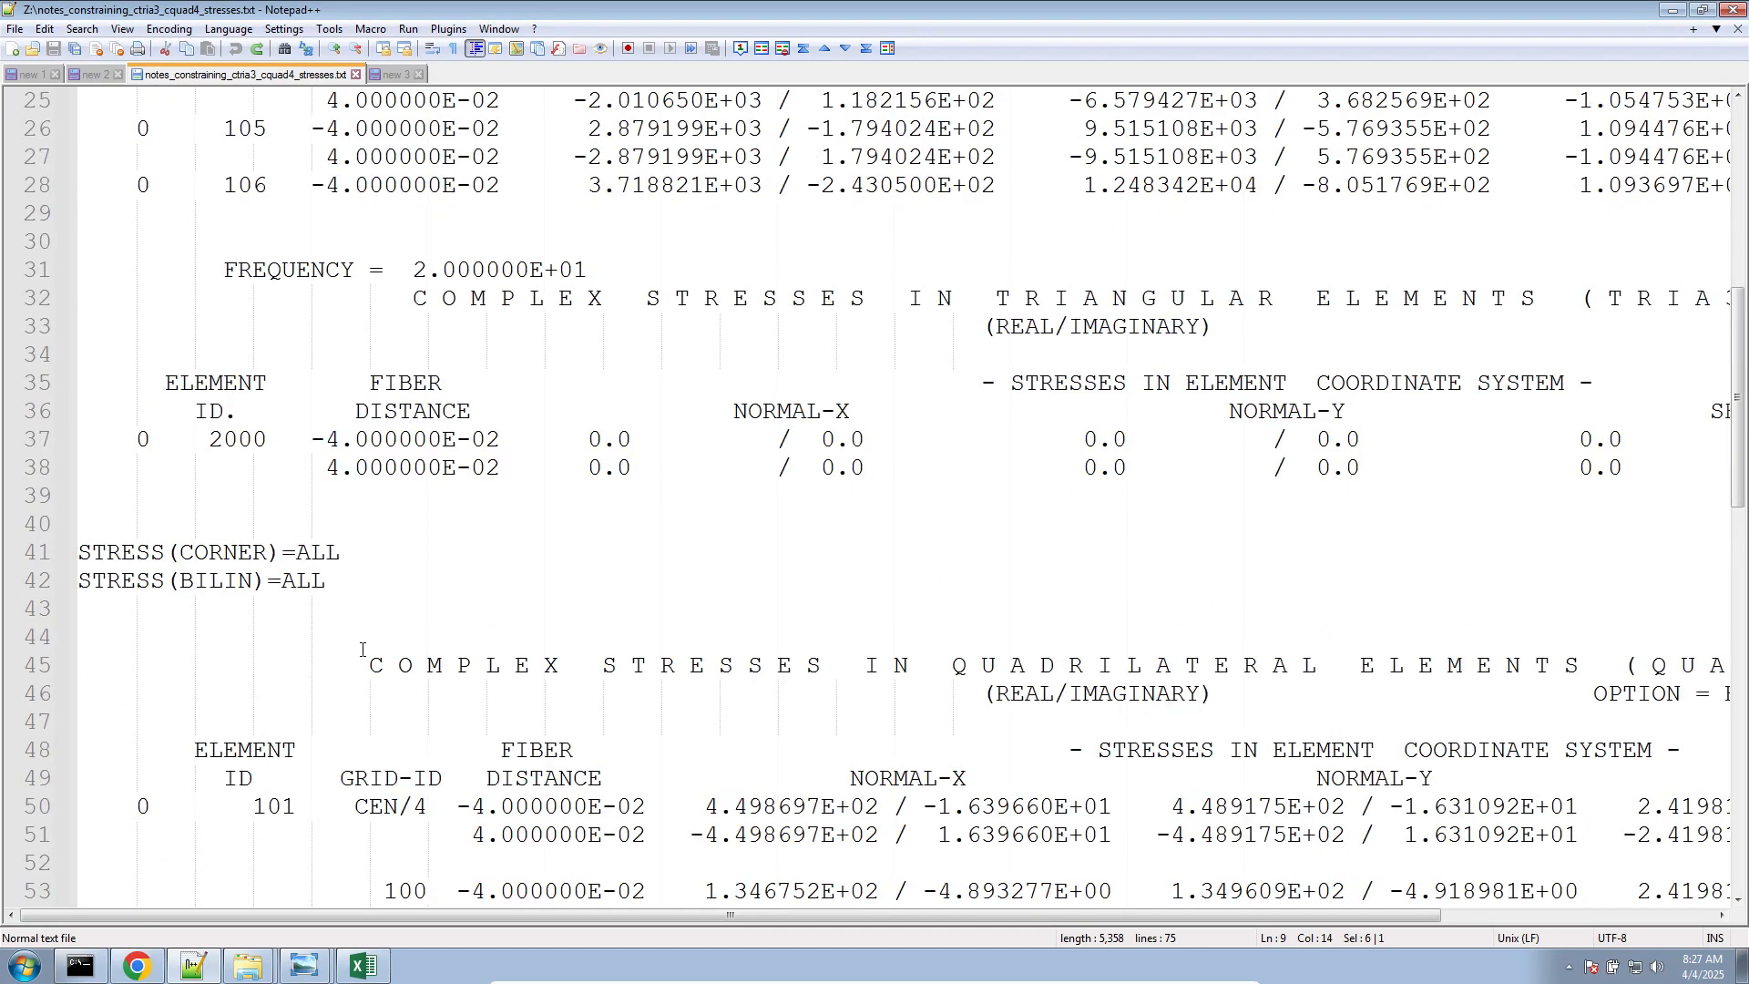
{"action": "scroll", "coordinate": [330, 636], "scroll_direction": "down", "scroll_amount": 9}
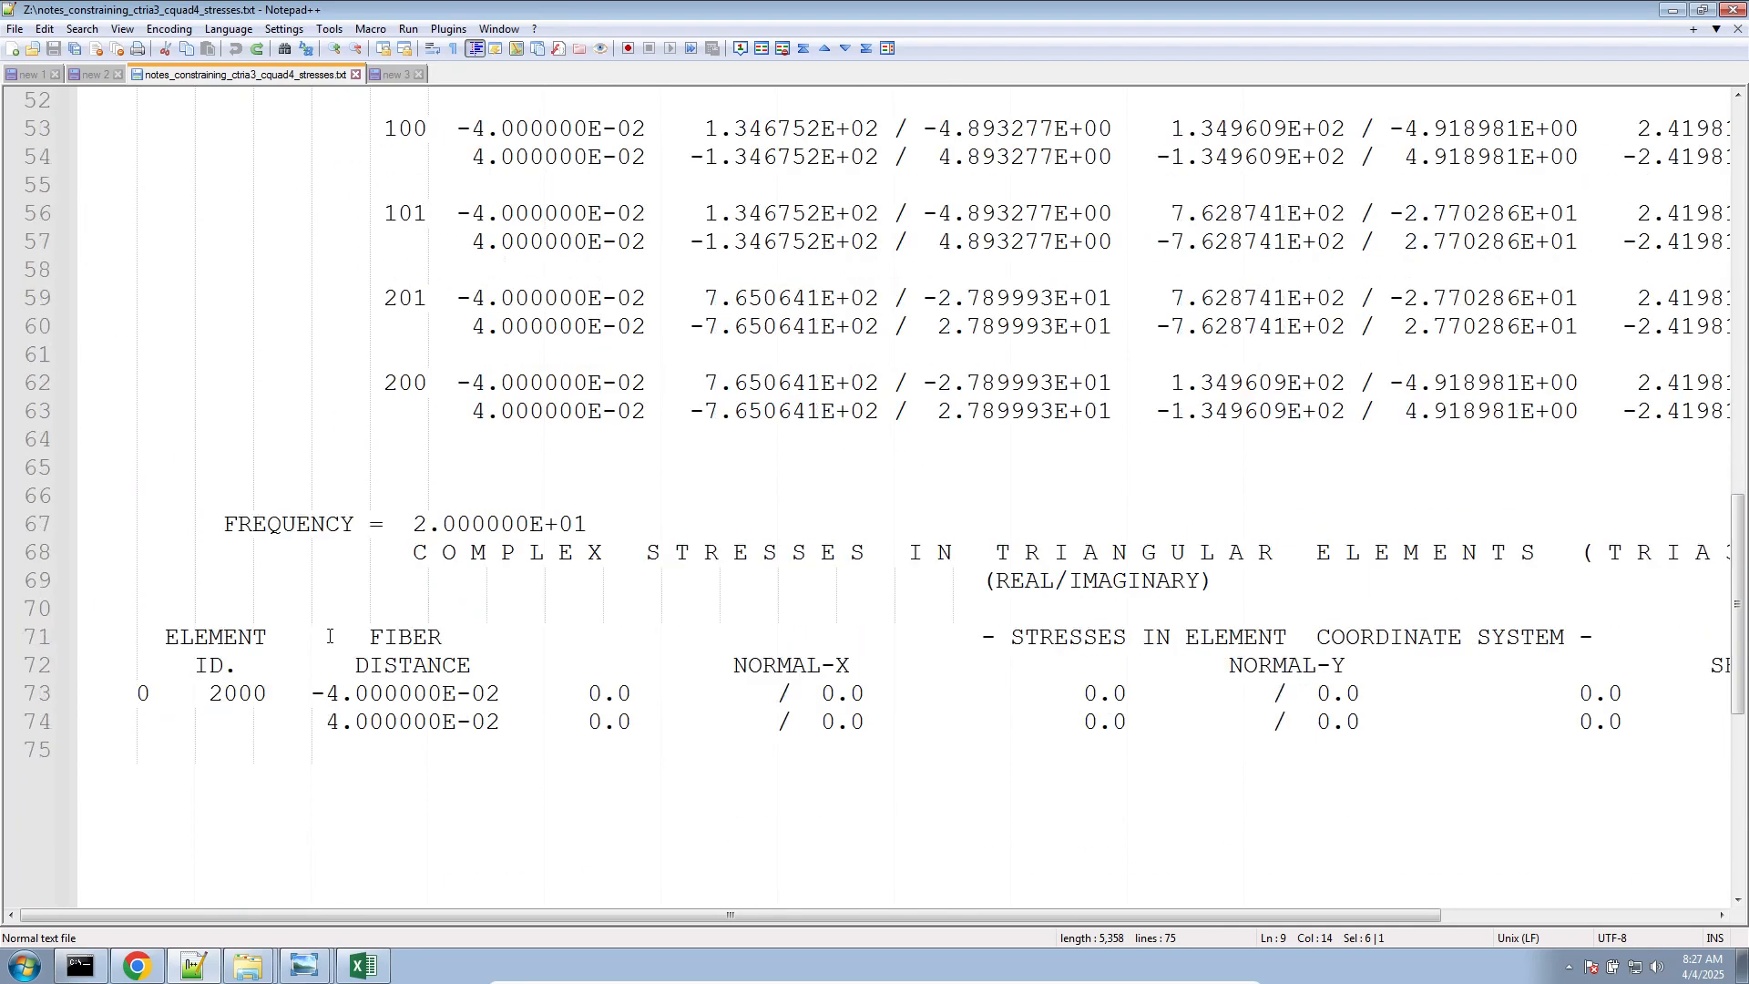
{"action": "scroll", "coordinate": [330, 636], "scroll_direction": "up", "scroll_amount": 5}
{"action": "scroll", "coordinate": [330, 636], "scroll_direction": "up", "scroll_amount": 1}
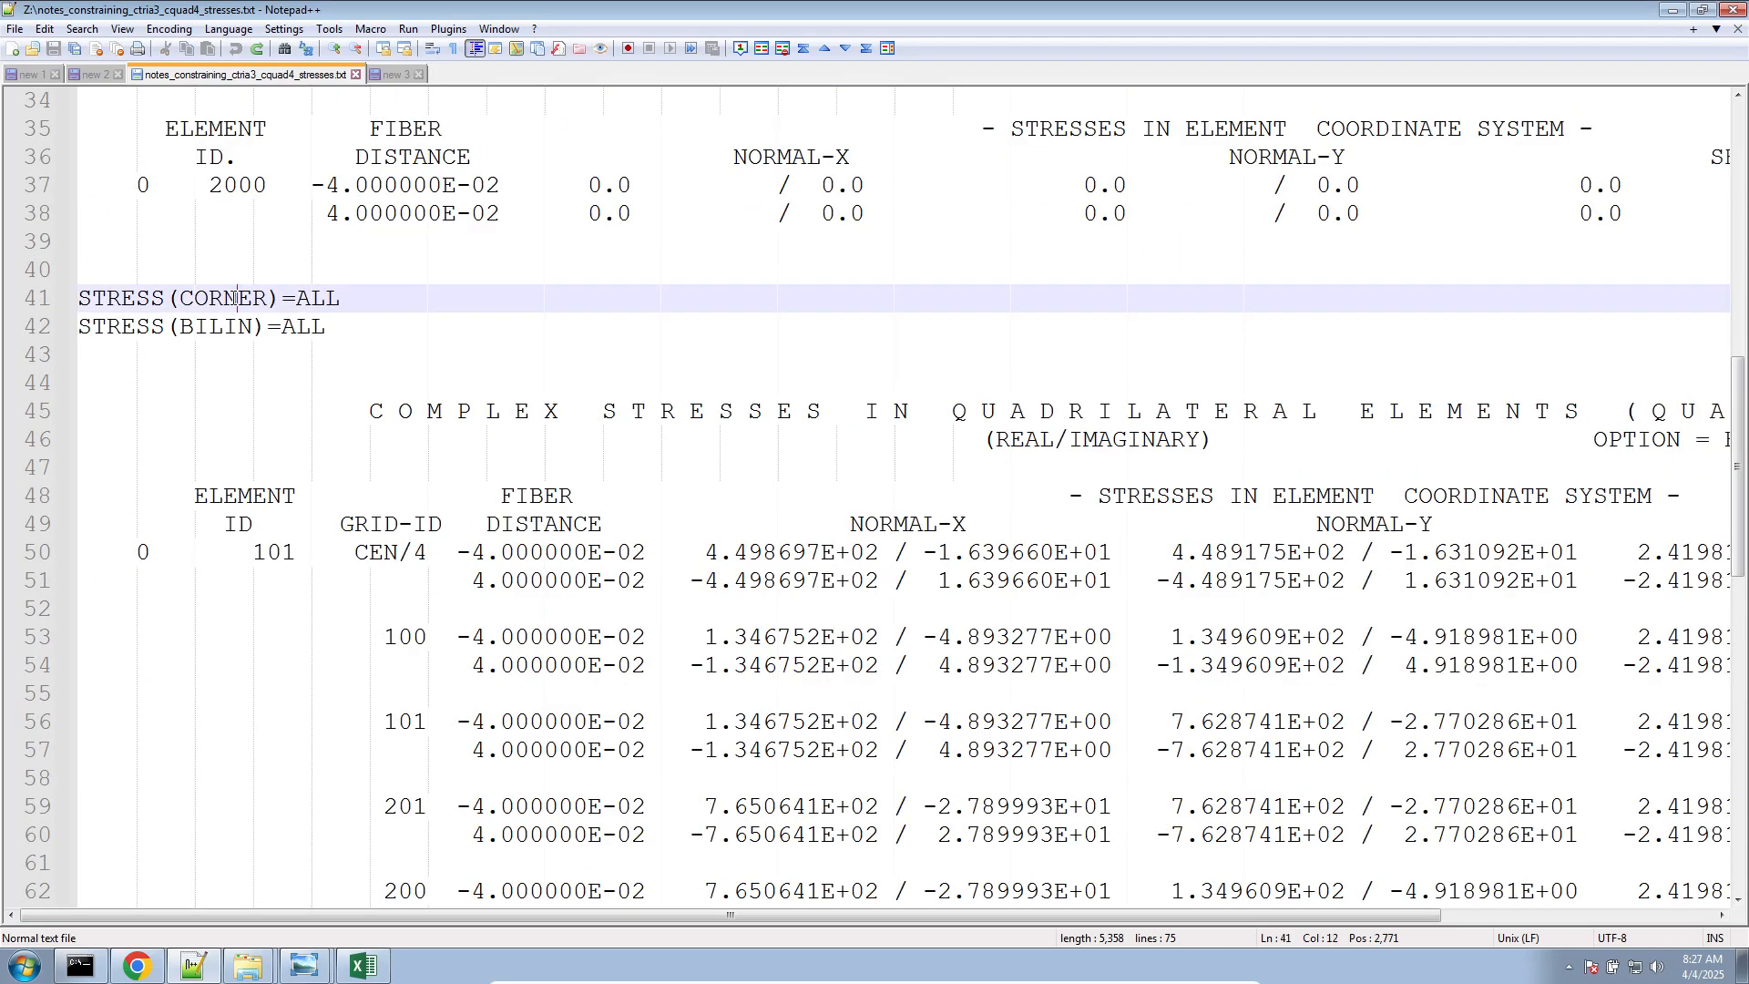
{"action": "double_click", "coordinate": [227, 299]}
{"action": "scroll", "coordinate": [244, 478], "scroll_direction": "up", "scroll_amount": 1}
{"action": "scroll", "coordinate": [243, 478], "scroll_direction": "up", "scroll_amount": 10}
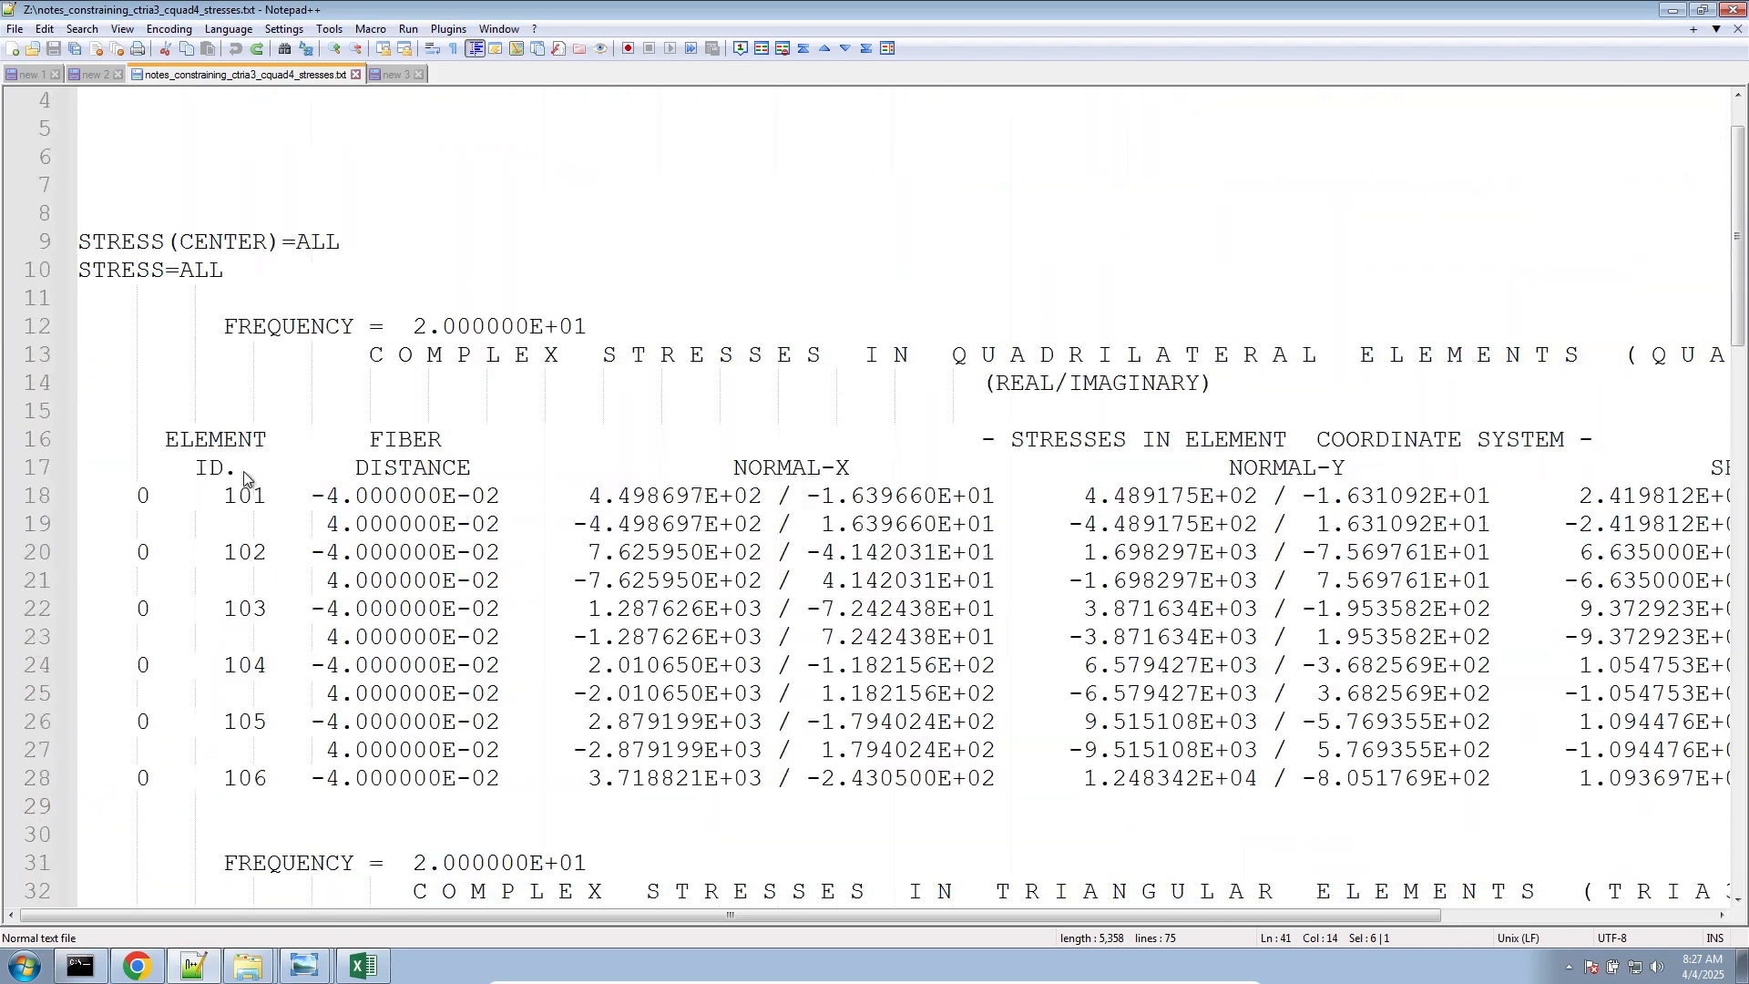
{"action": "left_click", "coordinate": [202, 326]}
{"action": "scroll", "coordinate": [269, 524], "scroll_direction": "down", "scroll_amount": 8}
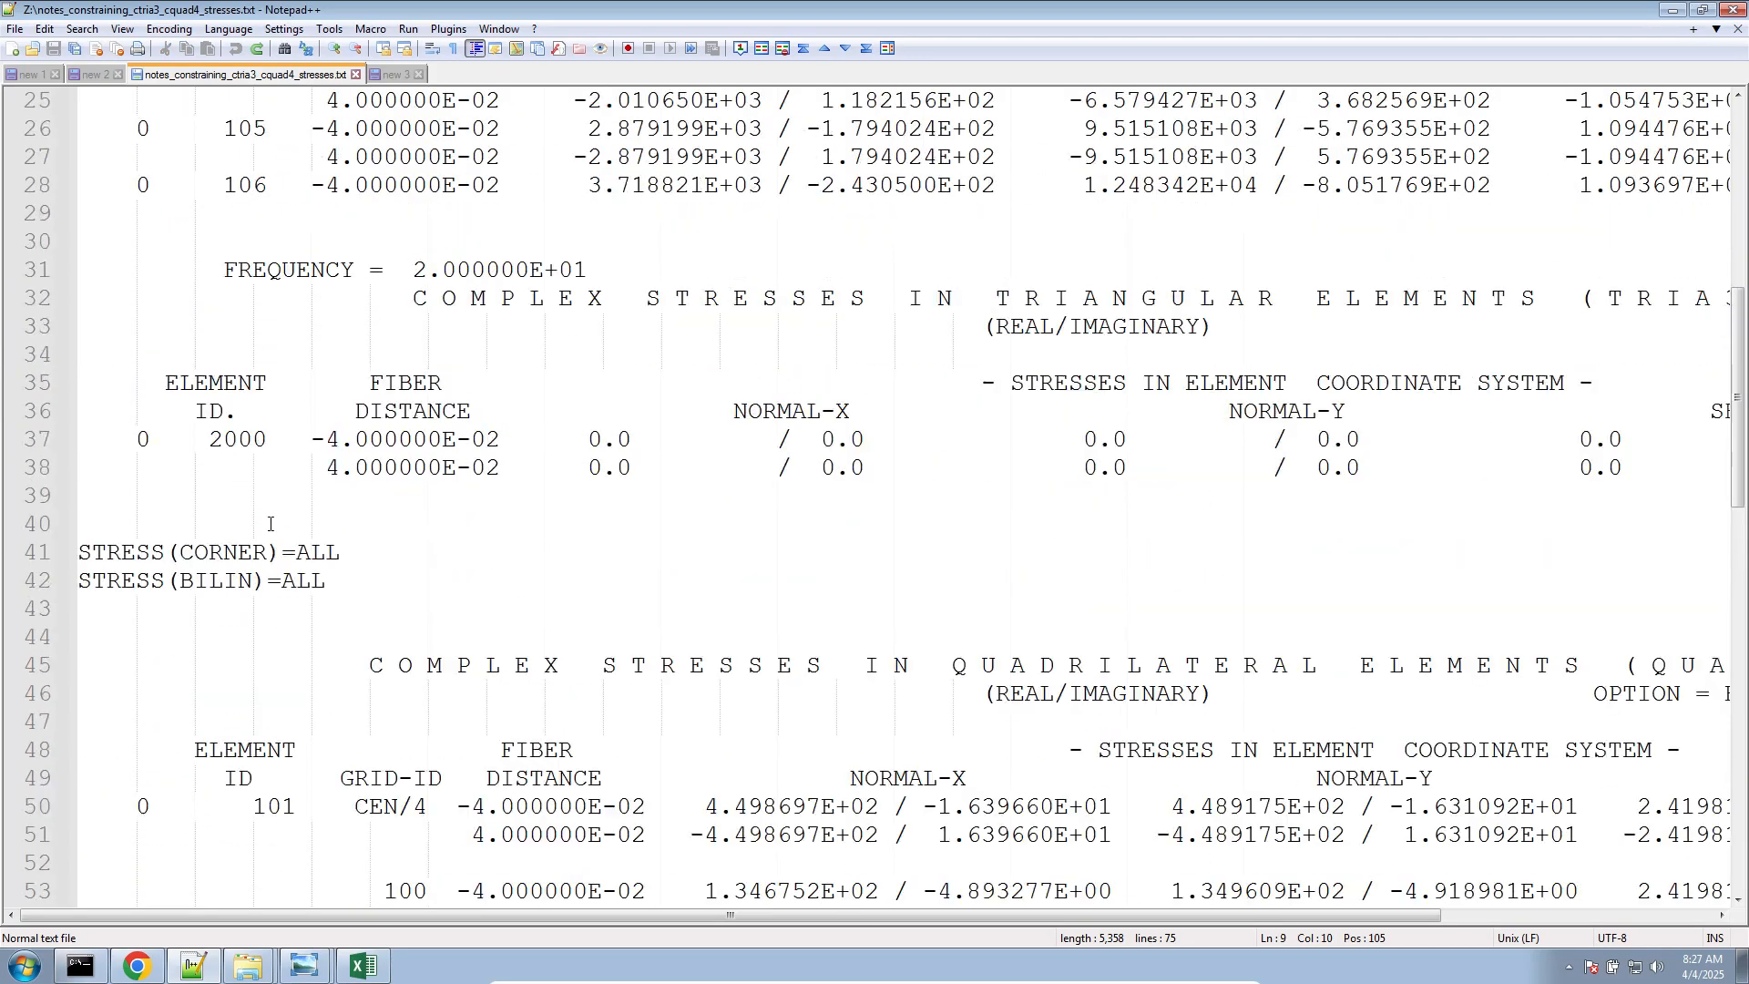
{"action": "left_click_drag", "start_coordinate": [364, 581], "coordinate": [9, 557]}
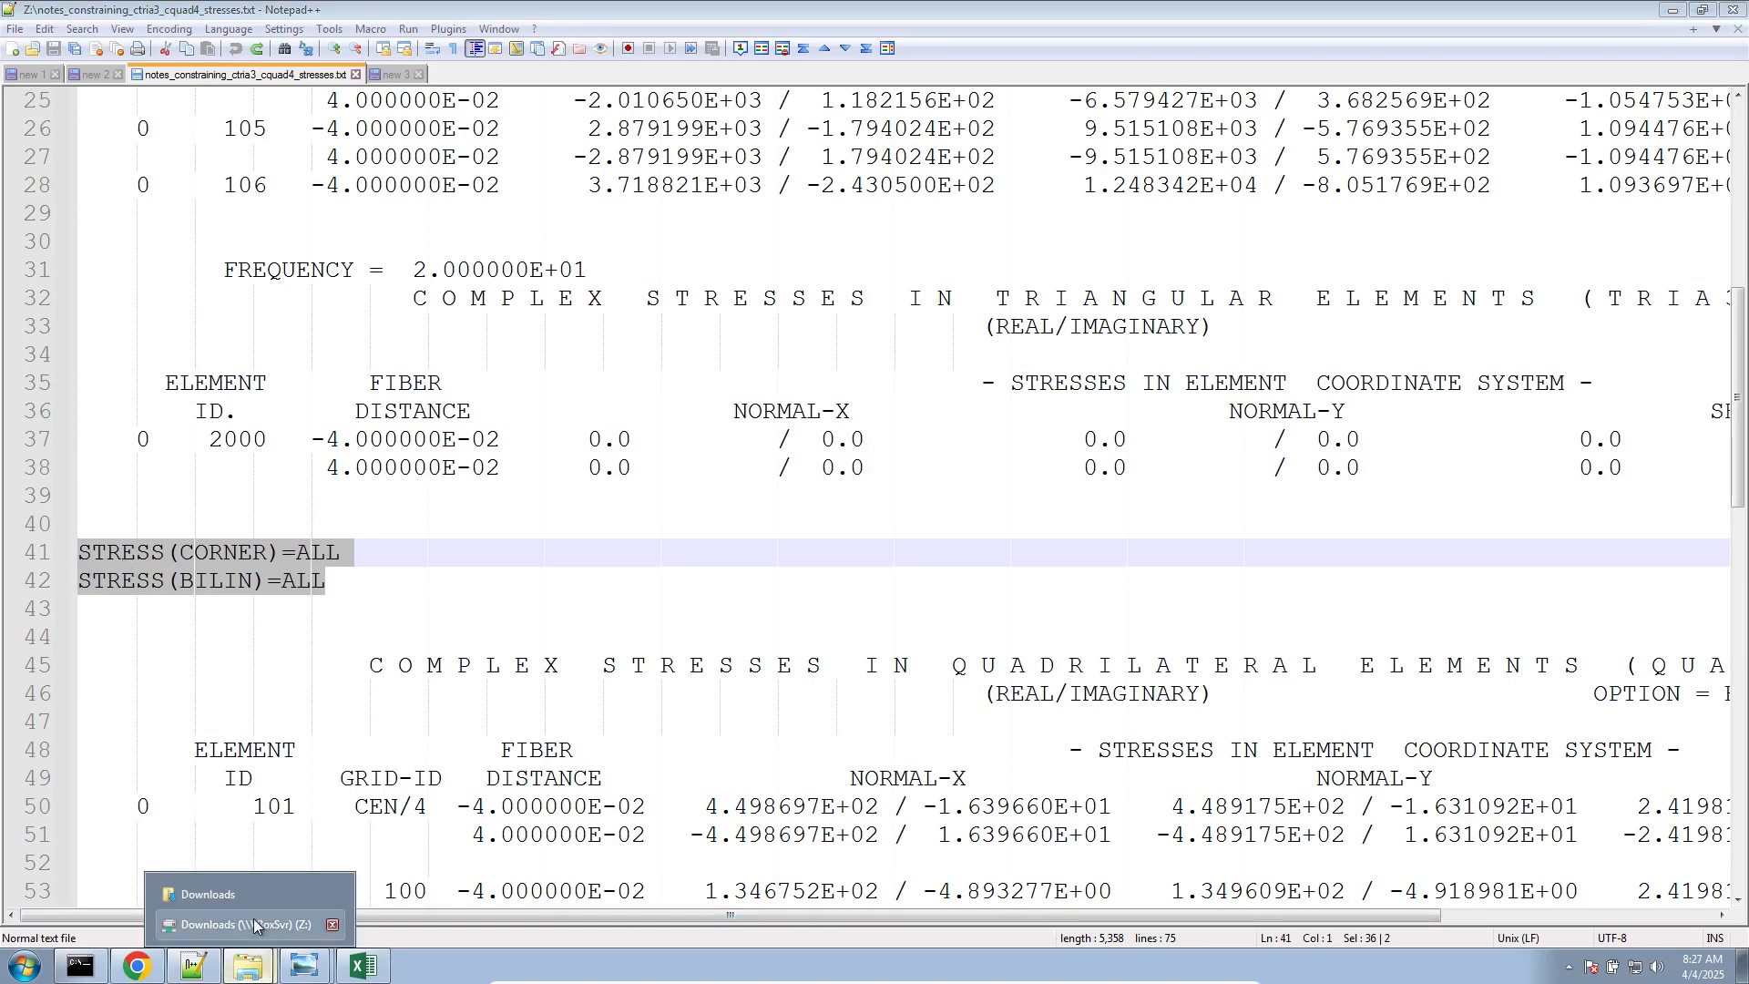
Open dsoug7_split_pshells.bdf from the 1_starting_file folder and enlarge the text around its STRESS request on line 10
{"action": "double_click", "coordinate": [734, 287]}
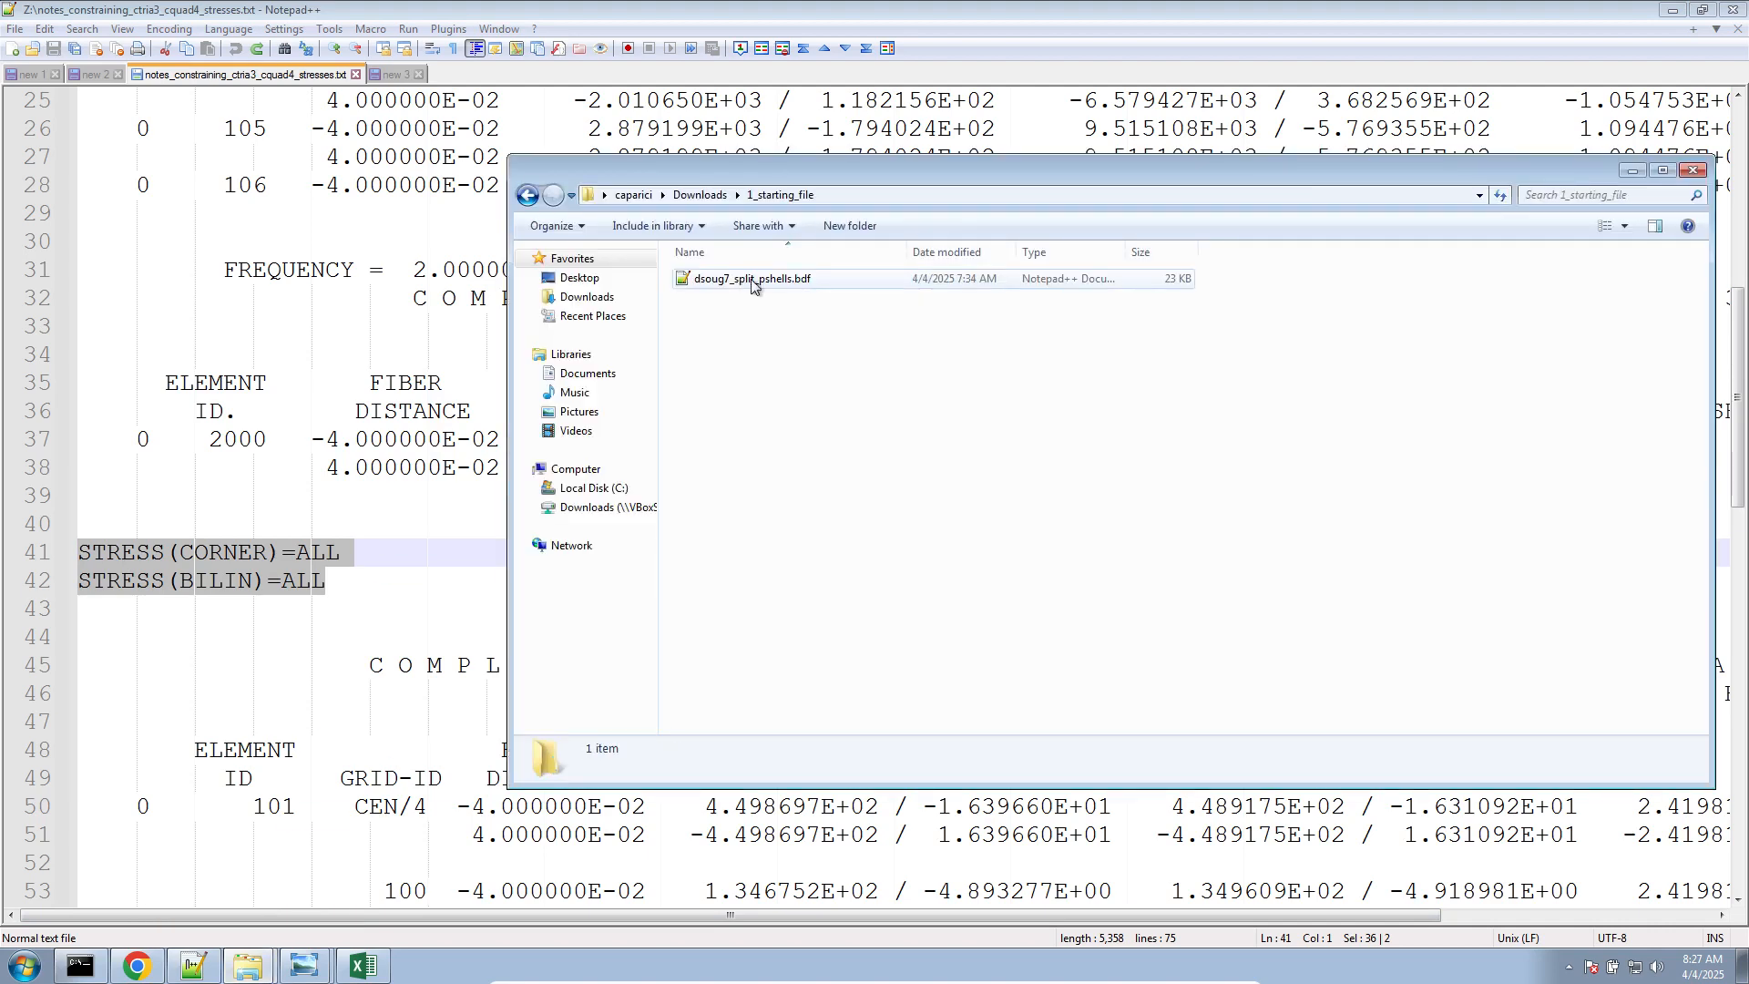
{"action": "double_click", "coordinate": [733, 285]}
{"action": "left_click", "coordinate": [326, 78]}
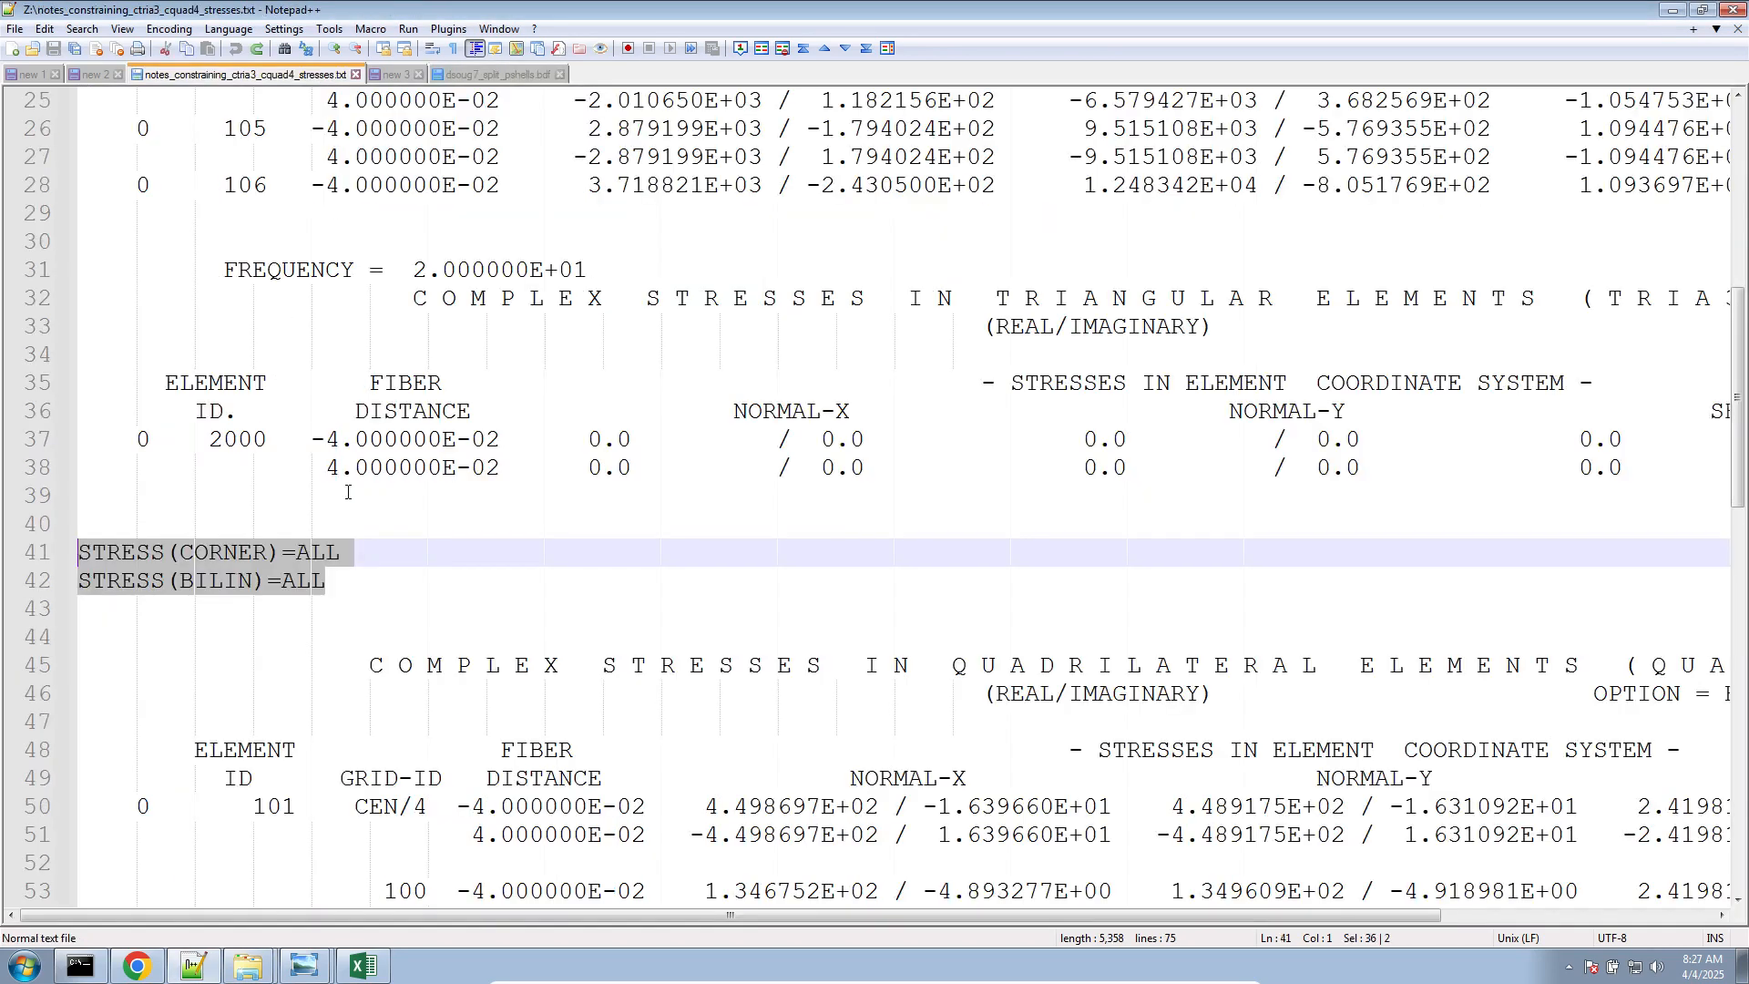
{"action": "left_click", "coordinate": [516, 75]}
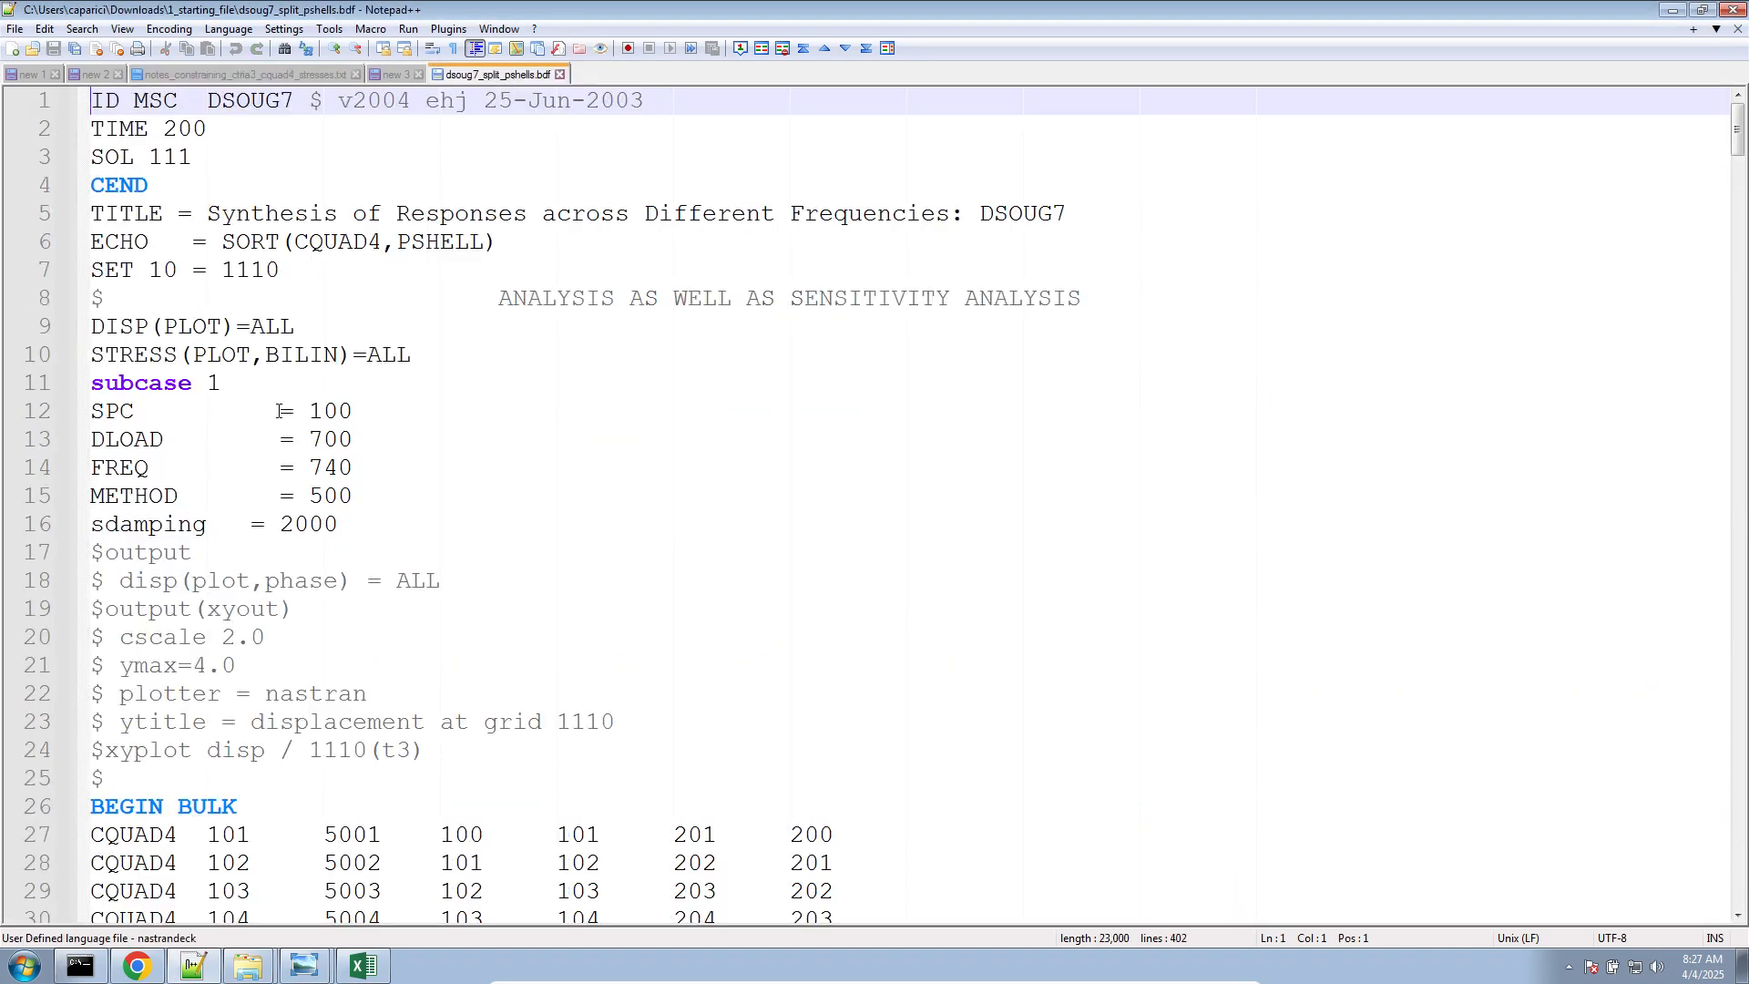
{"action": "triple_click", "coordinate": [214, 358]}
{"action": "scroll", "coordinate": [331, 490], "scroll_direction": "up", "scroll_amount": 4}
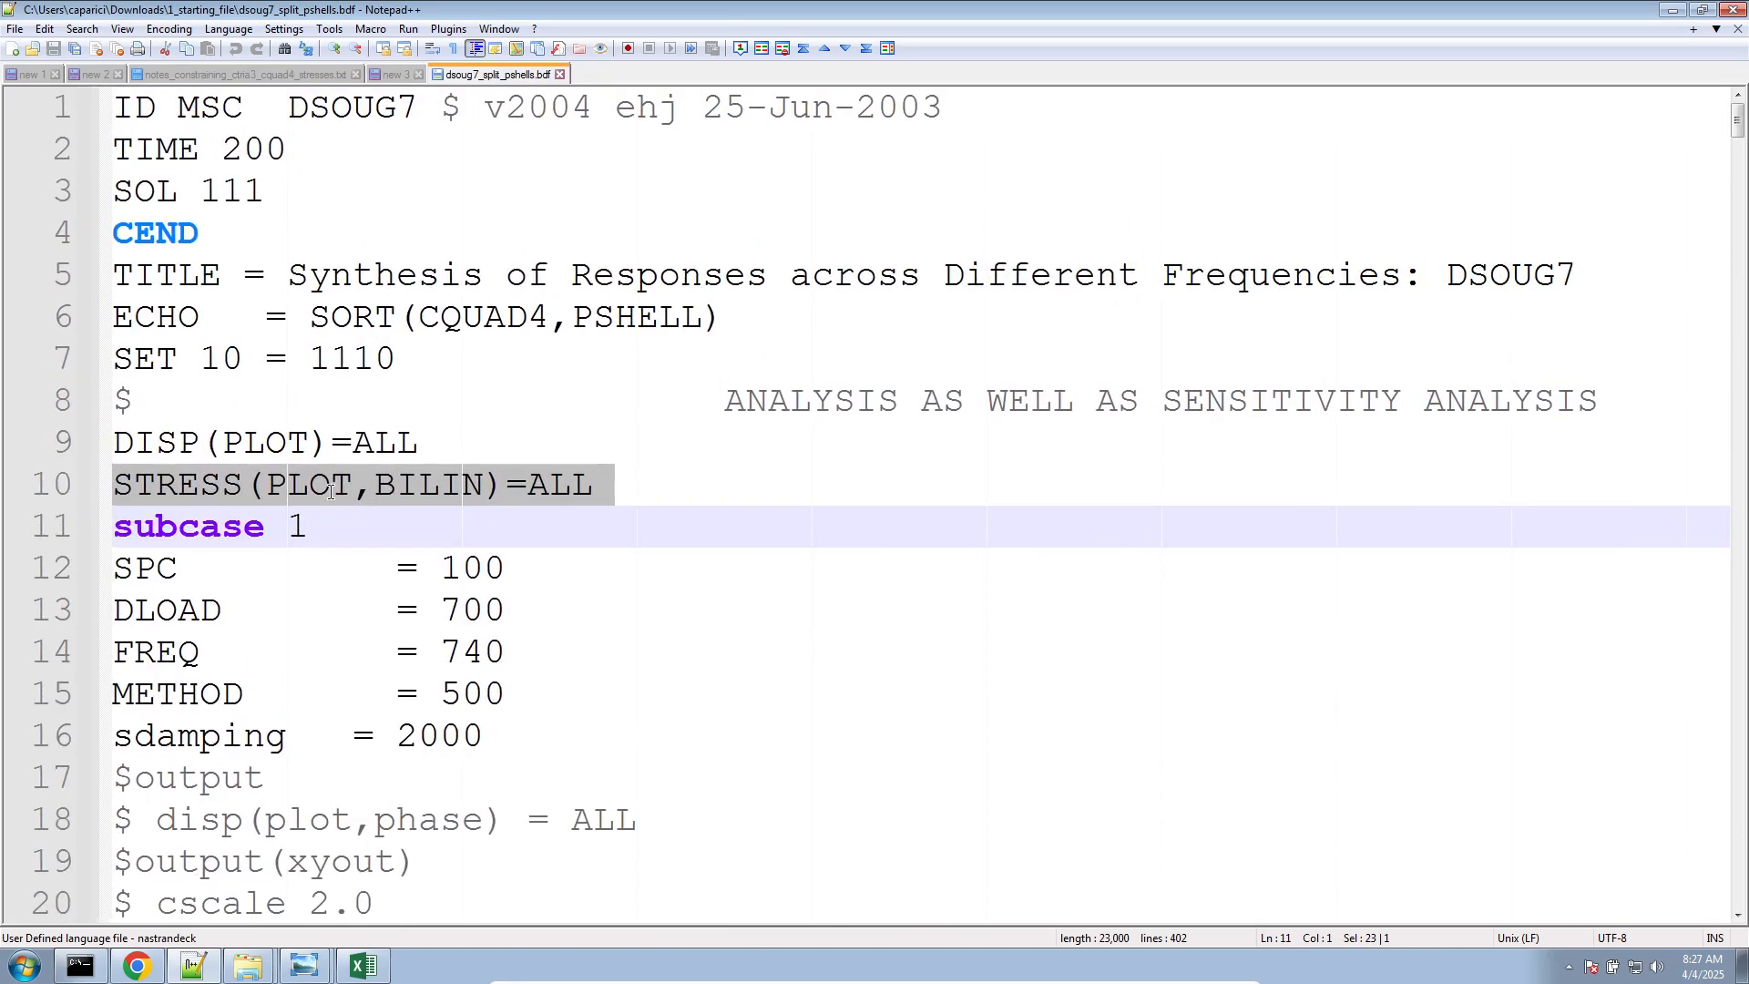
Try the CENTER and CORNER options in place of BILIN in the STRESS request on line 10, and put BILIN back
{"action": "left_click", "coordinate": [205, 487]}
{"action": "double_click", "coordinate": [406, 478]}
{"action": "type", "text": "CENTE"}
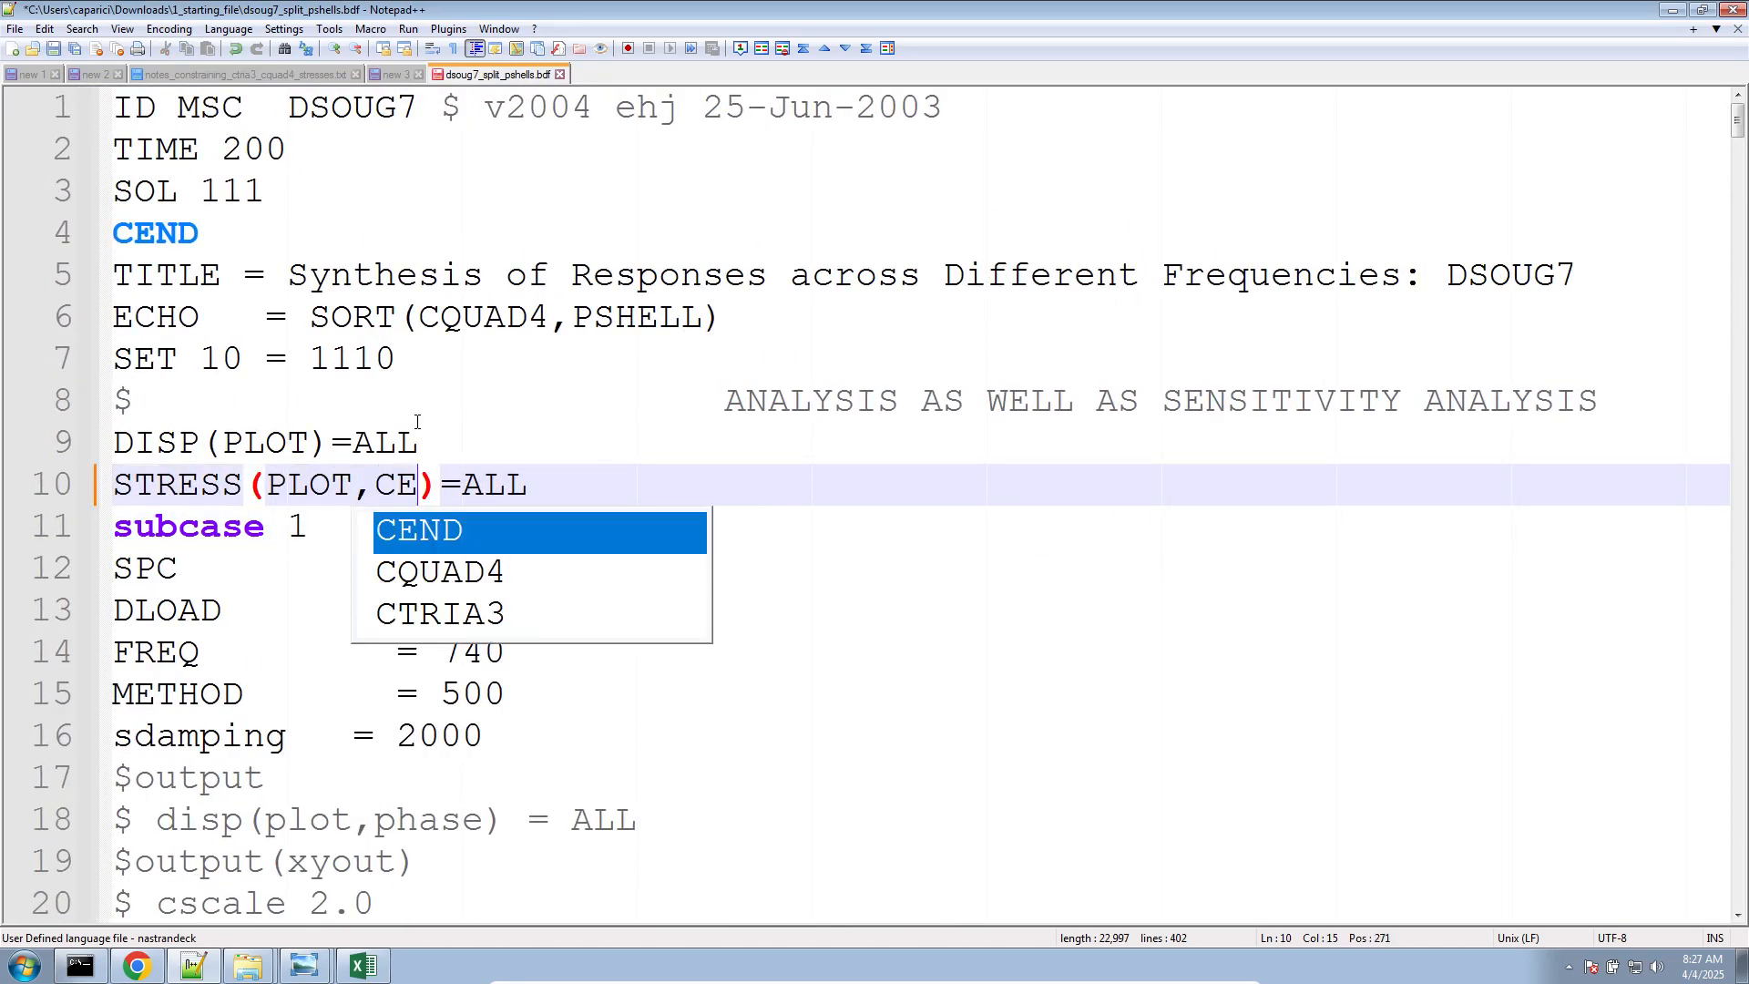
{"action": "key", "text": "BackSpace"}
{"action": "key", "text": "BackSpace"}
{"action": "key", "text": "BackSpace"}
{"action": "key", "text": "BackSpace"}
{"action": "key", "text": "BackSpace"}
{"action": "type", "text": "CORNER"}
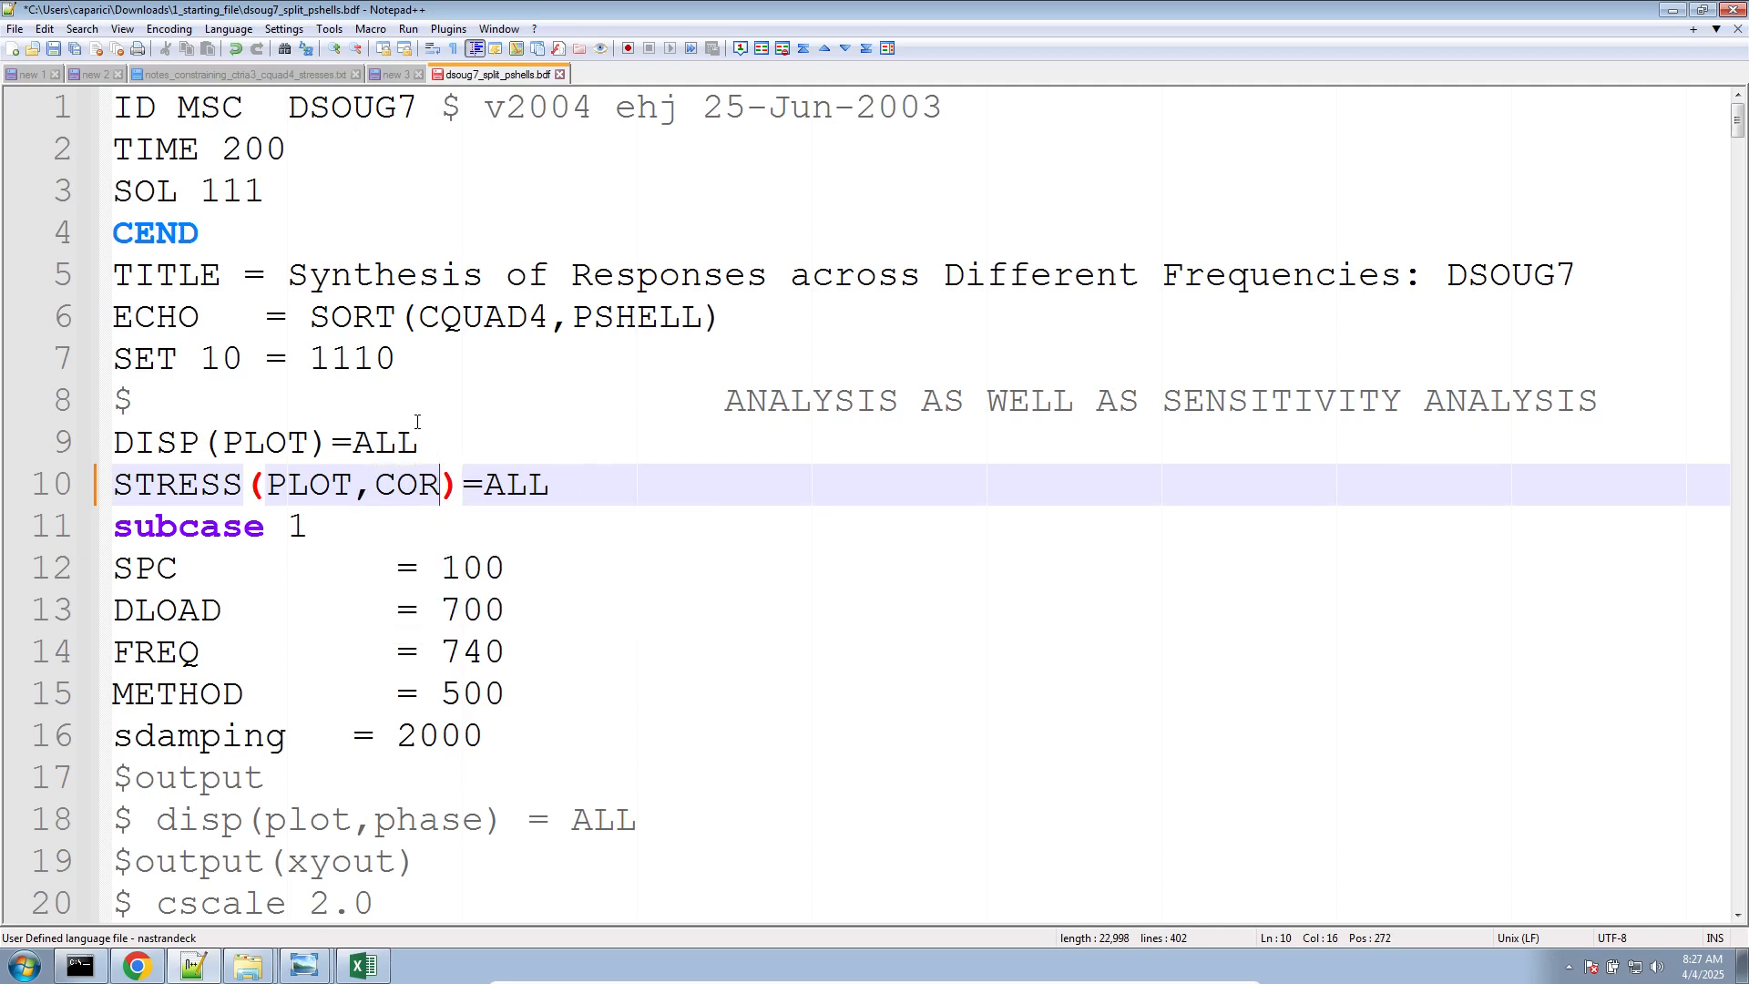
{"action": "key", "text": "BackSpace"}
{"action": "key", "text": "BackSpace"}
{"action": "key", "text": "BackSpace"}
{"action": "key", "text": "BackSpace"}
{"action": "key", "text": "BackSpace"}
{"action": "key", "text": "BackSpace"}
{"action": "key", "text": "BackSpace"}
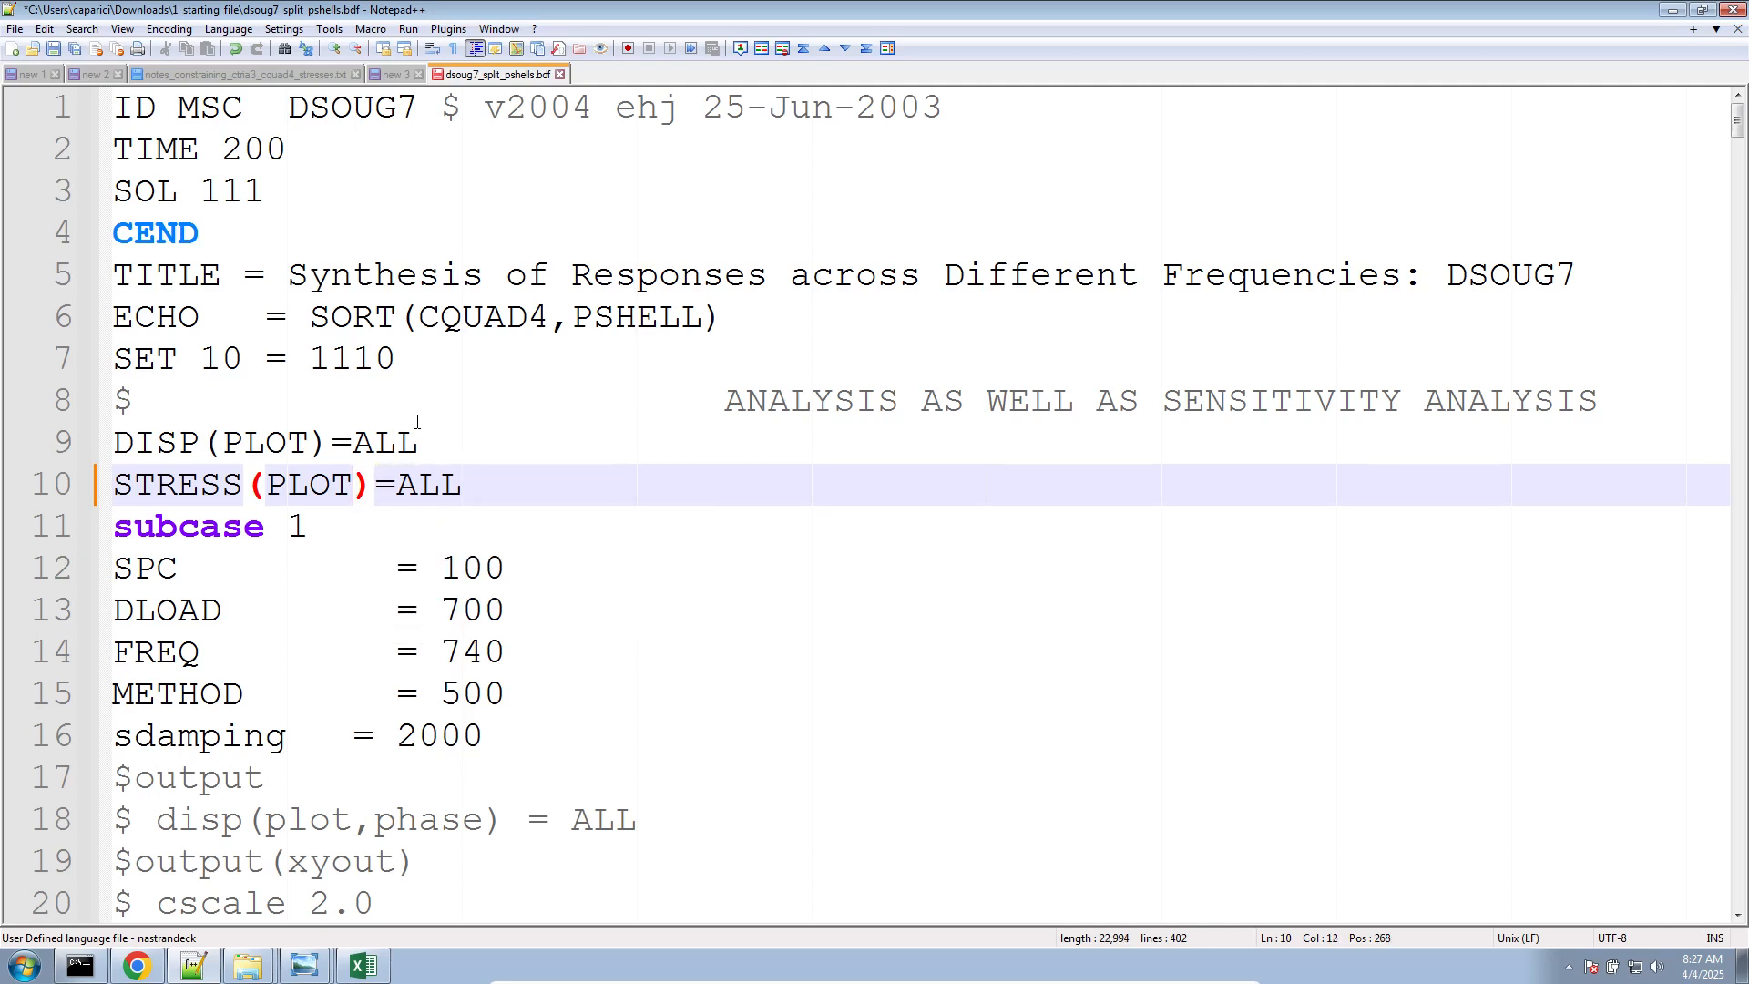
{"action": "type", "text": ",BILIN"}
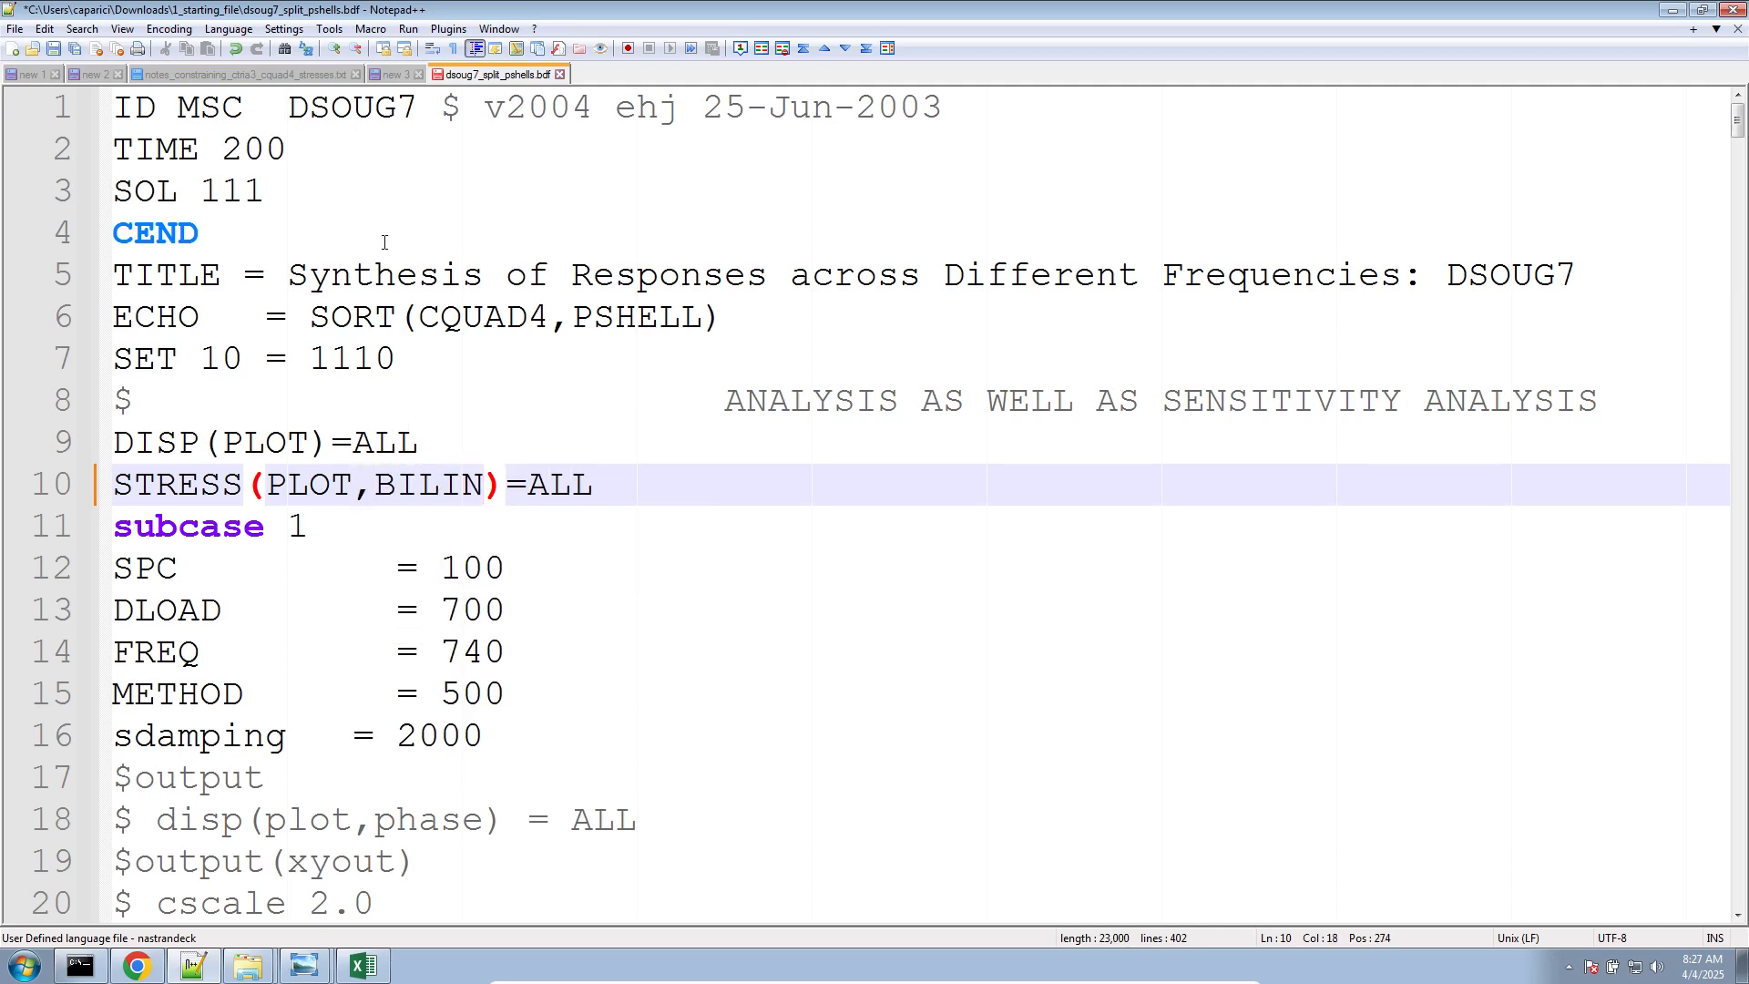
Add an indented CQUAD4(33) label below the STRESS=ALL line of the stress notes file, followed by blank lines
{"action": "left_click", "coordinate": [397, 74]}
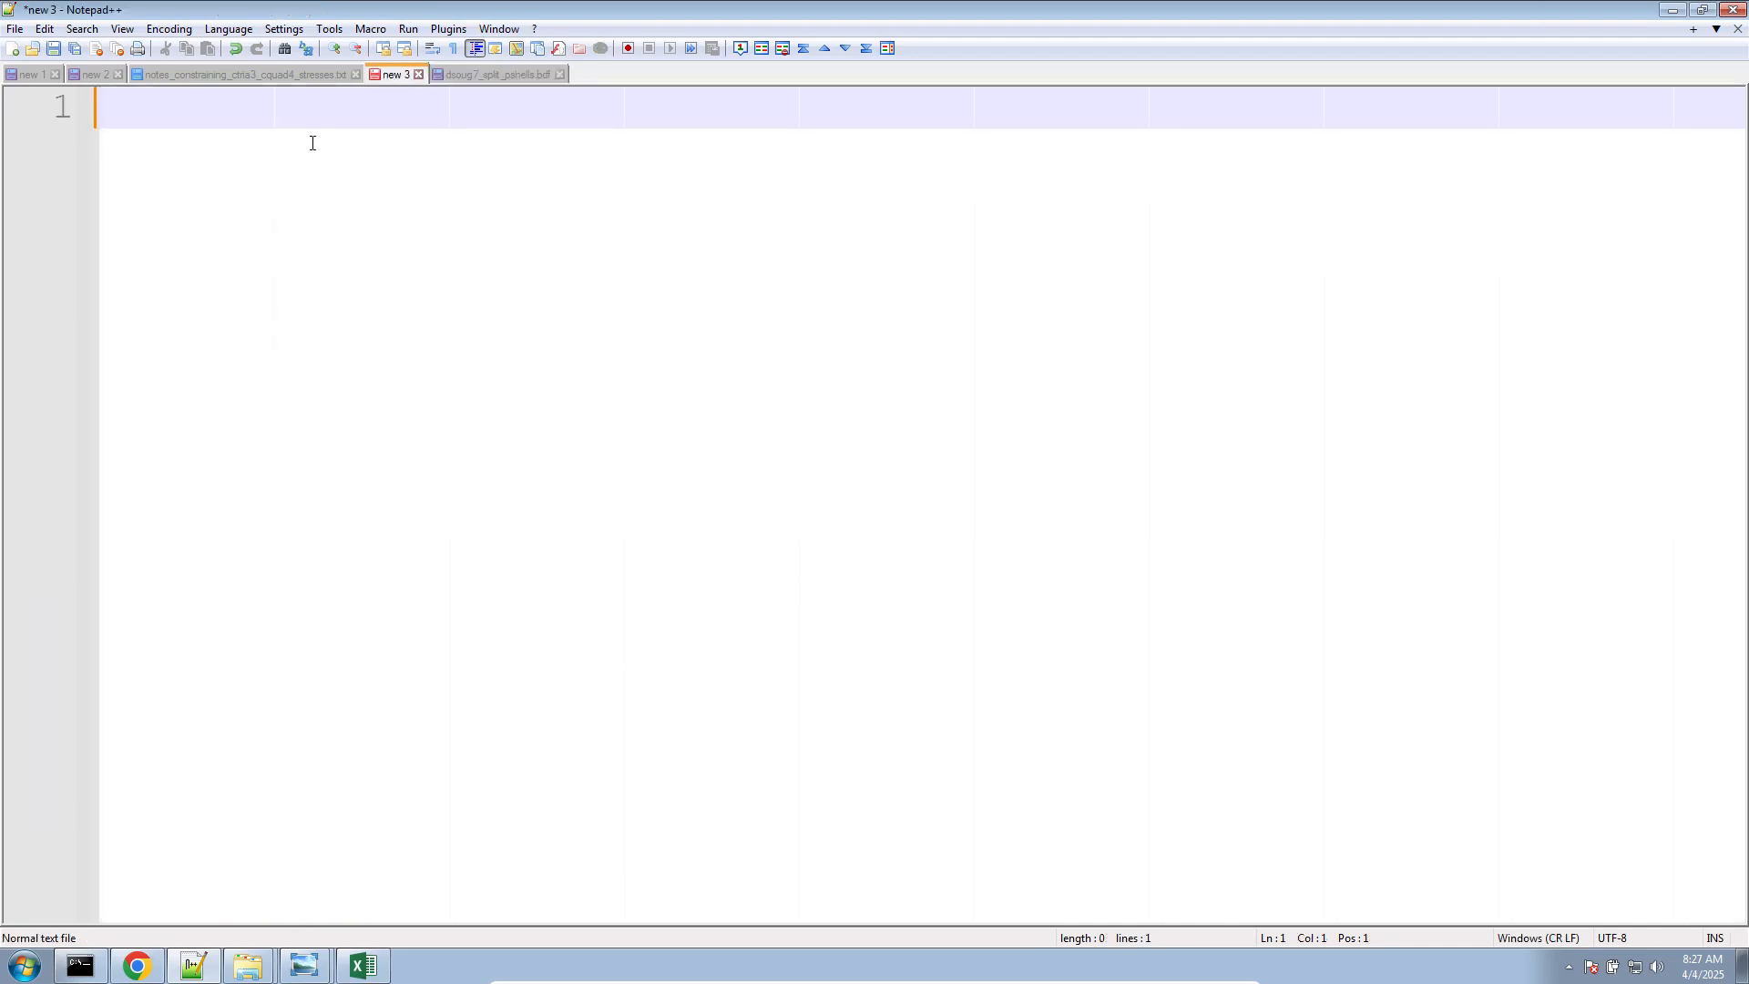
{"action": "left_click", "coordinate": [300, 74]}
{"action": "scroll", "coordinate": [319, 486], "scroll_direction": "up", "scroll_amount": 8}
{"action": "scroll", "coordinate": [319, 485], "scroll_direction": "down", "scroll_amount": 6}
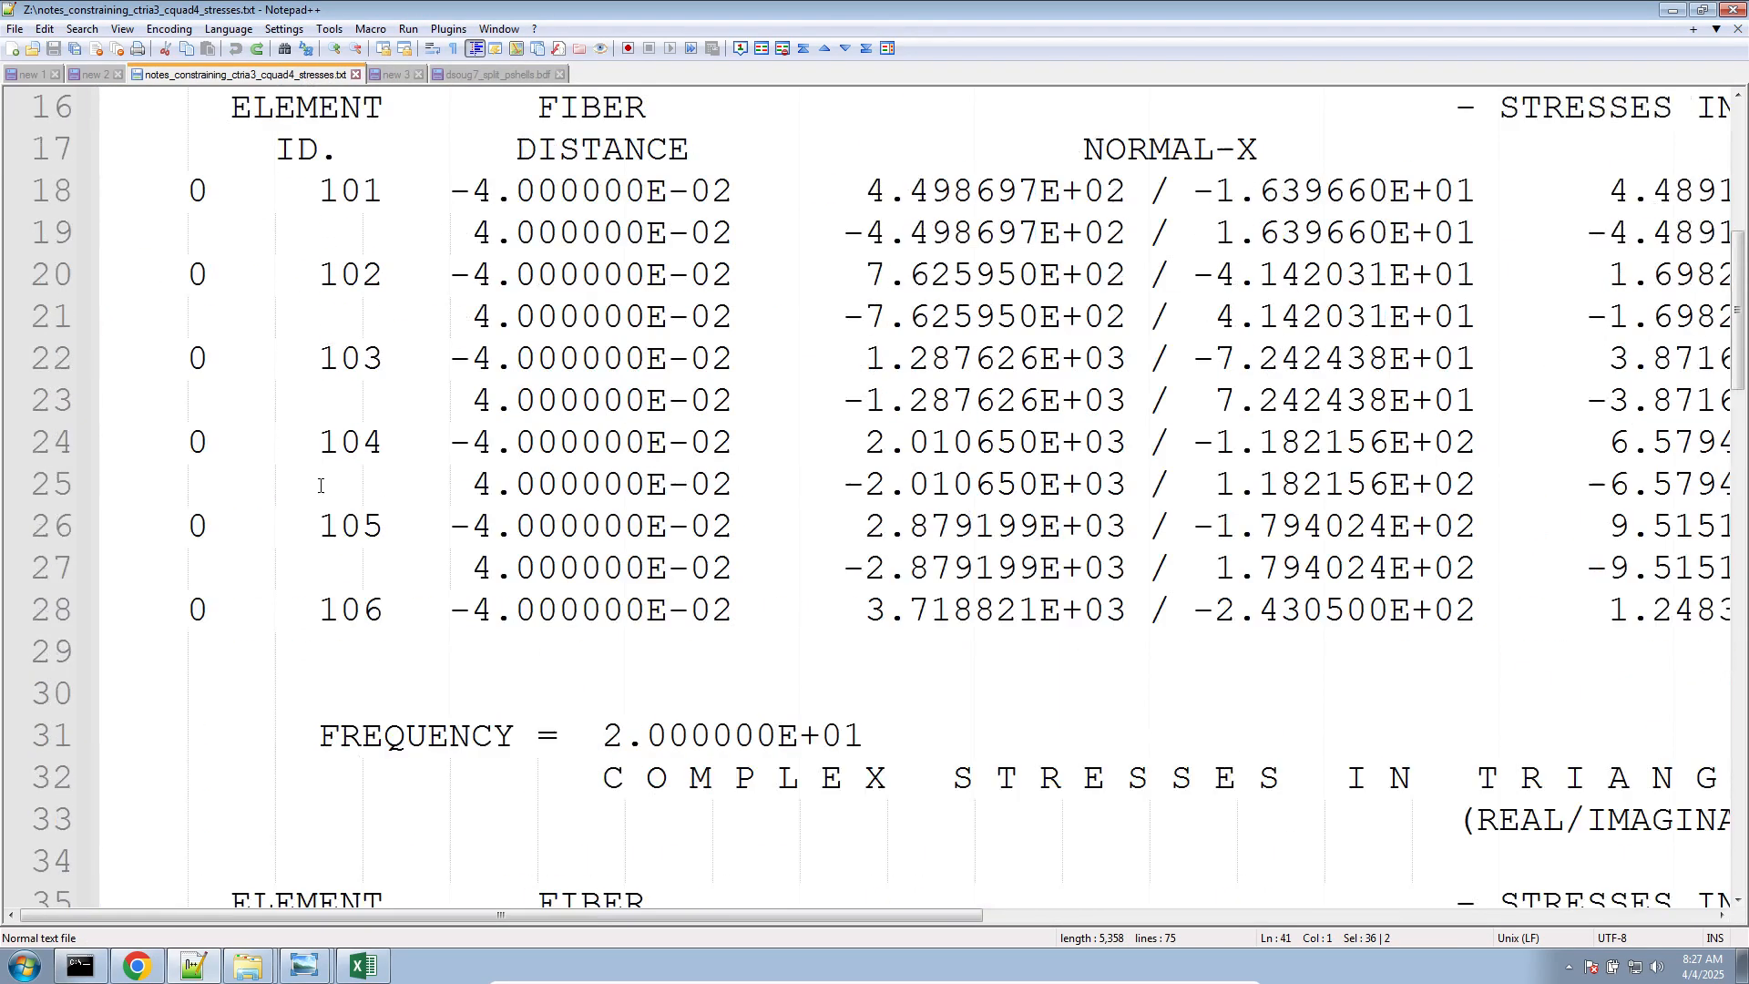
{"action": "scroll", "coordinate": [320, 485], "scroll_direction": "up", "scroll_amount": 5}
{"action": "scroll", "coordinate": [319, 485], "scroll_direction": "up", "scroll_amount": 1}
{"action": "double_click", "coordinate": [305, 443]}
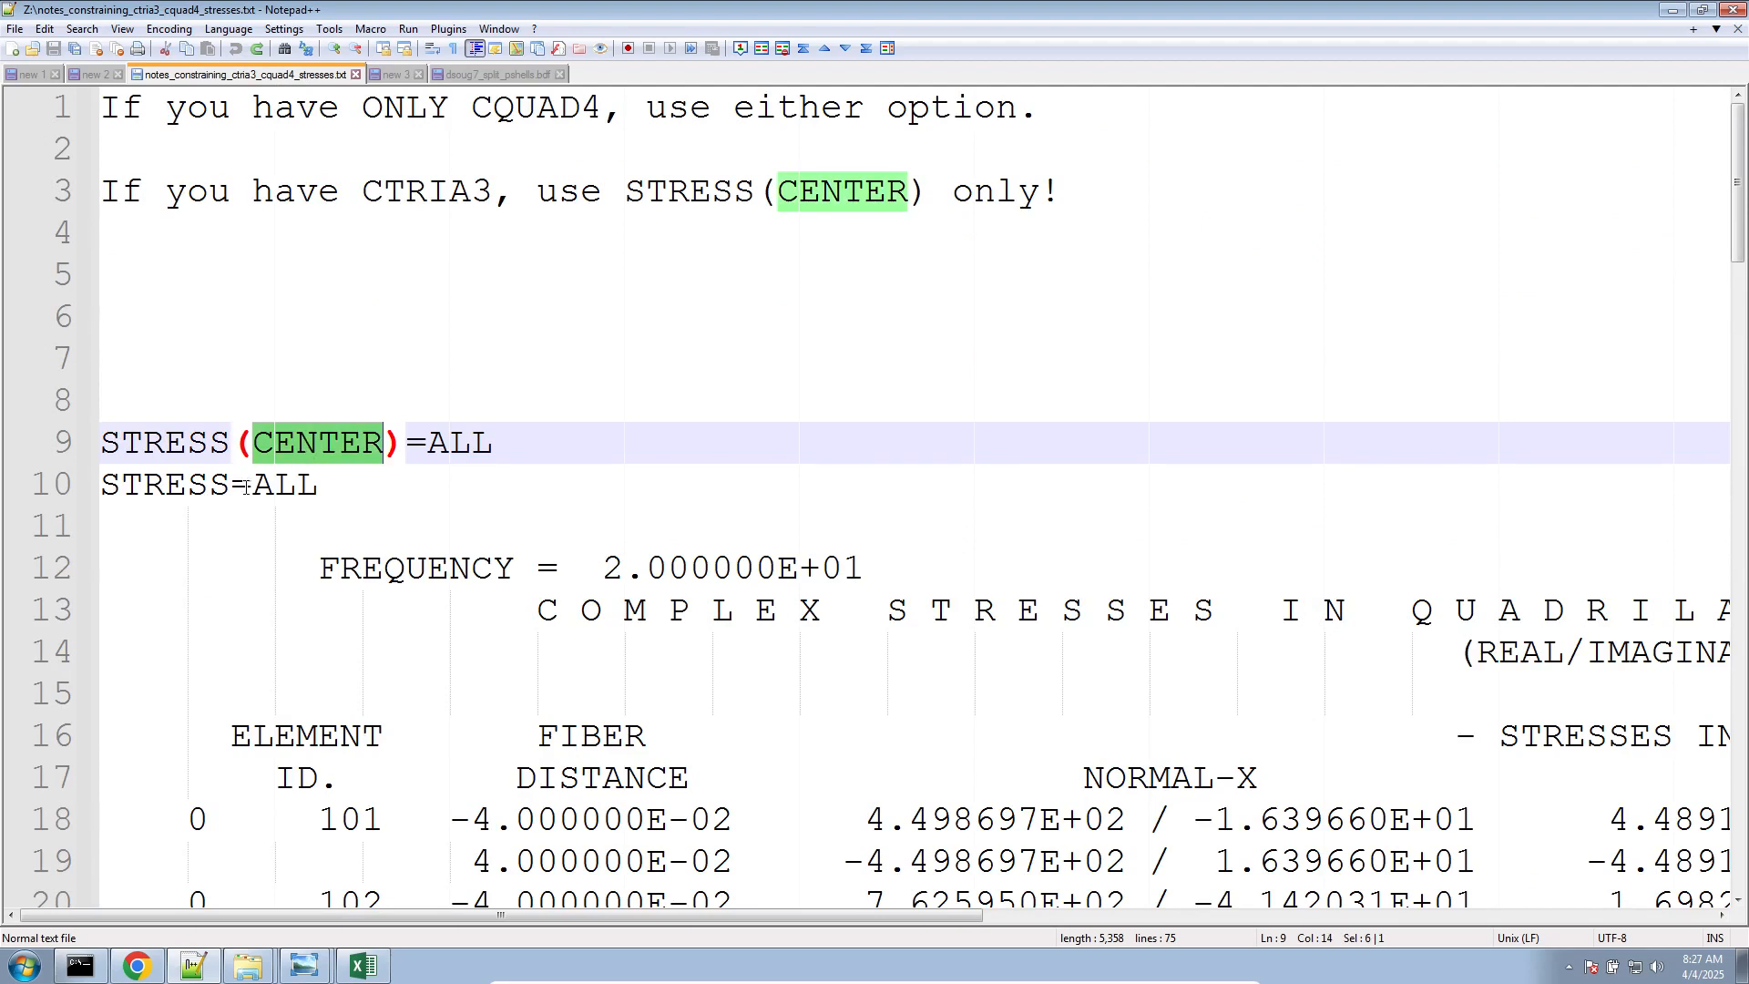
{"action": "left_click", "coordinate": [241, 497]}
{"action": "left_click", "coordinate": [325, 508]}
{"action": "key", "text": "Return"}
{"action": "key", "text": "Tab"}
{"action": "key", "text": "Tab"}
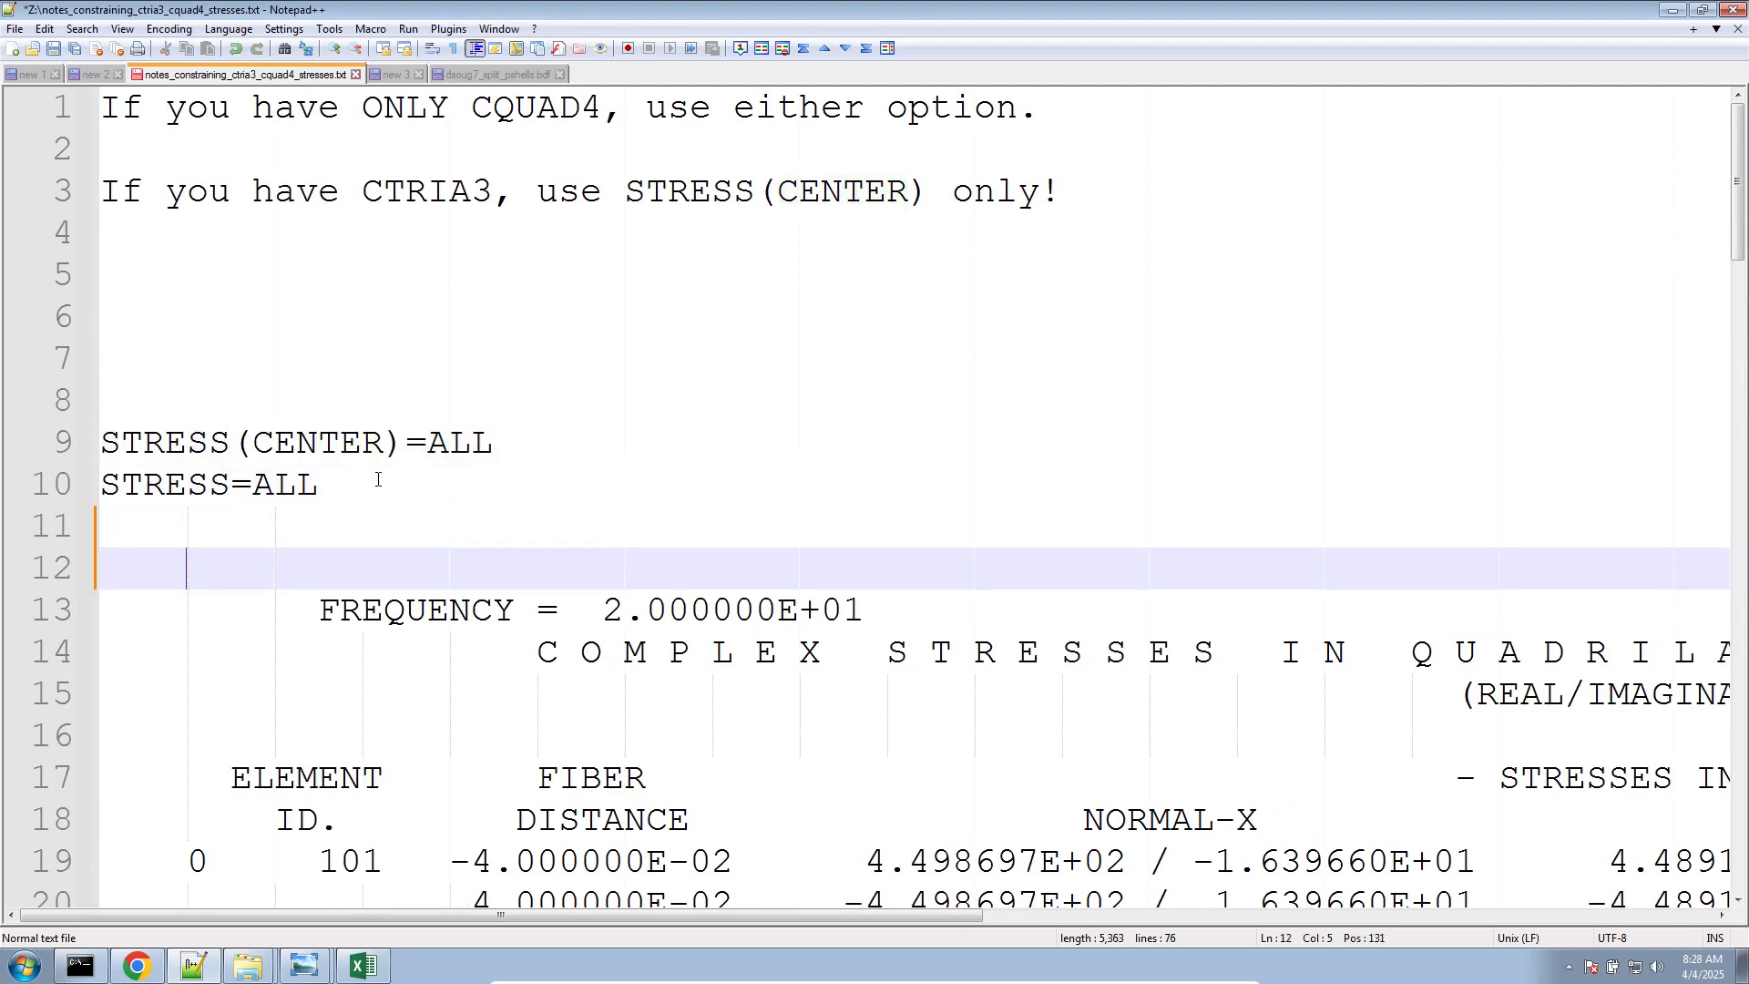
{"action": "type", "text": "CQUAD4(33)"}
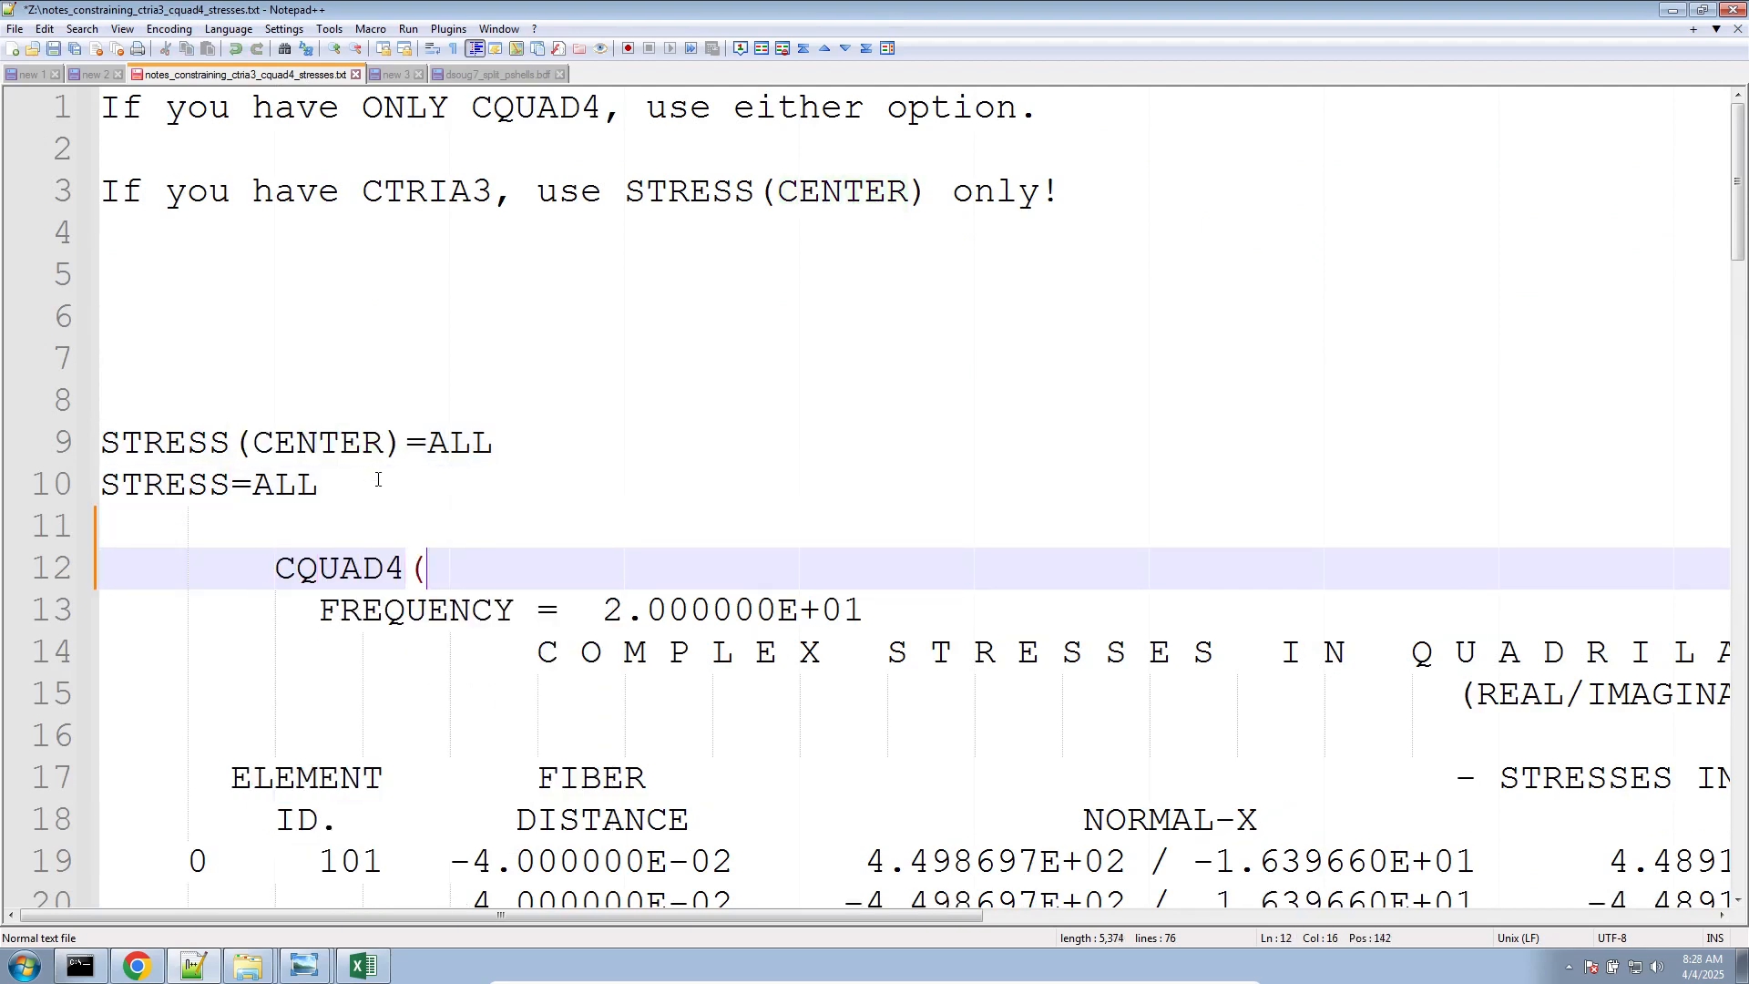
{"action": "key", "text": "Return"}
{"action": "key", "text": "Return"}
{"action": "key", "text": "Return"}
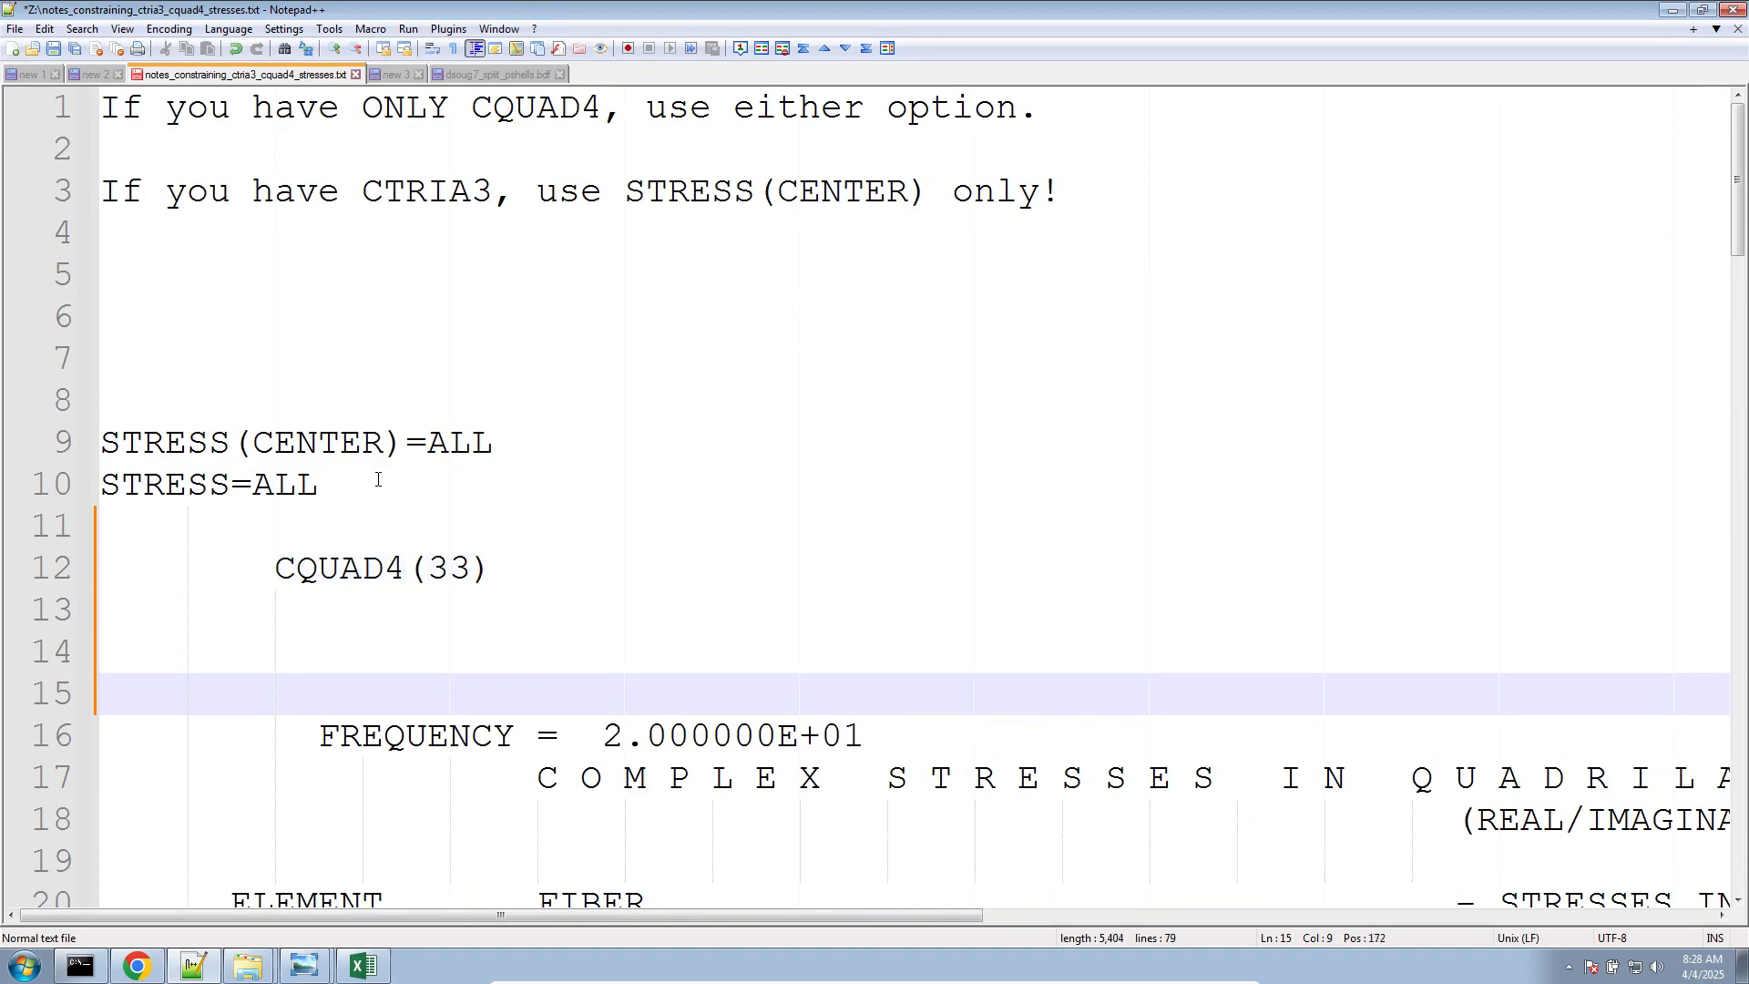
Delete the rows for elements 102 to 106 from the quadrilateral stress table under the CQUAD4(33) label
{"action": "scroll", "coordinate": [378, 479], "scroll_direction": "down", "scroll_amount": 5}
{"action": "scroll", "coordinate": [379, 479], "scroll_direction": "down", "scroll_amount": 4, "text": "ctrl"}
{"action": "scroll", "coordinate": [379, 479], "scroll_direction": "up", "scroll_amount": 3}
{"action": "scroll", "coordinate": [380, 479], "scroll_direction": "down", "scroll_amount": 3}
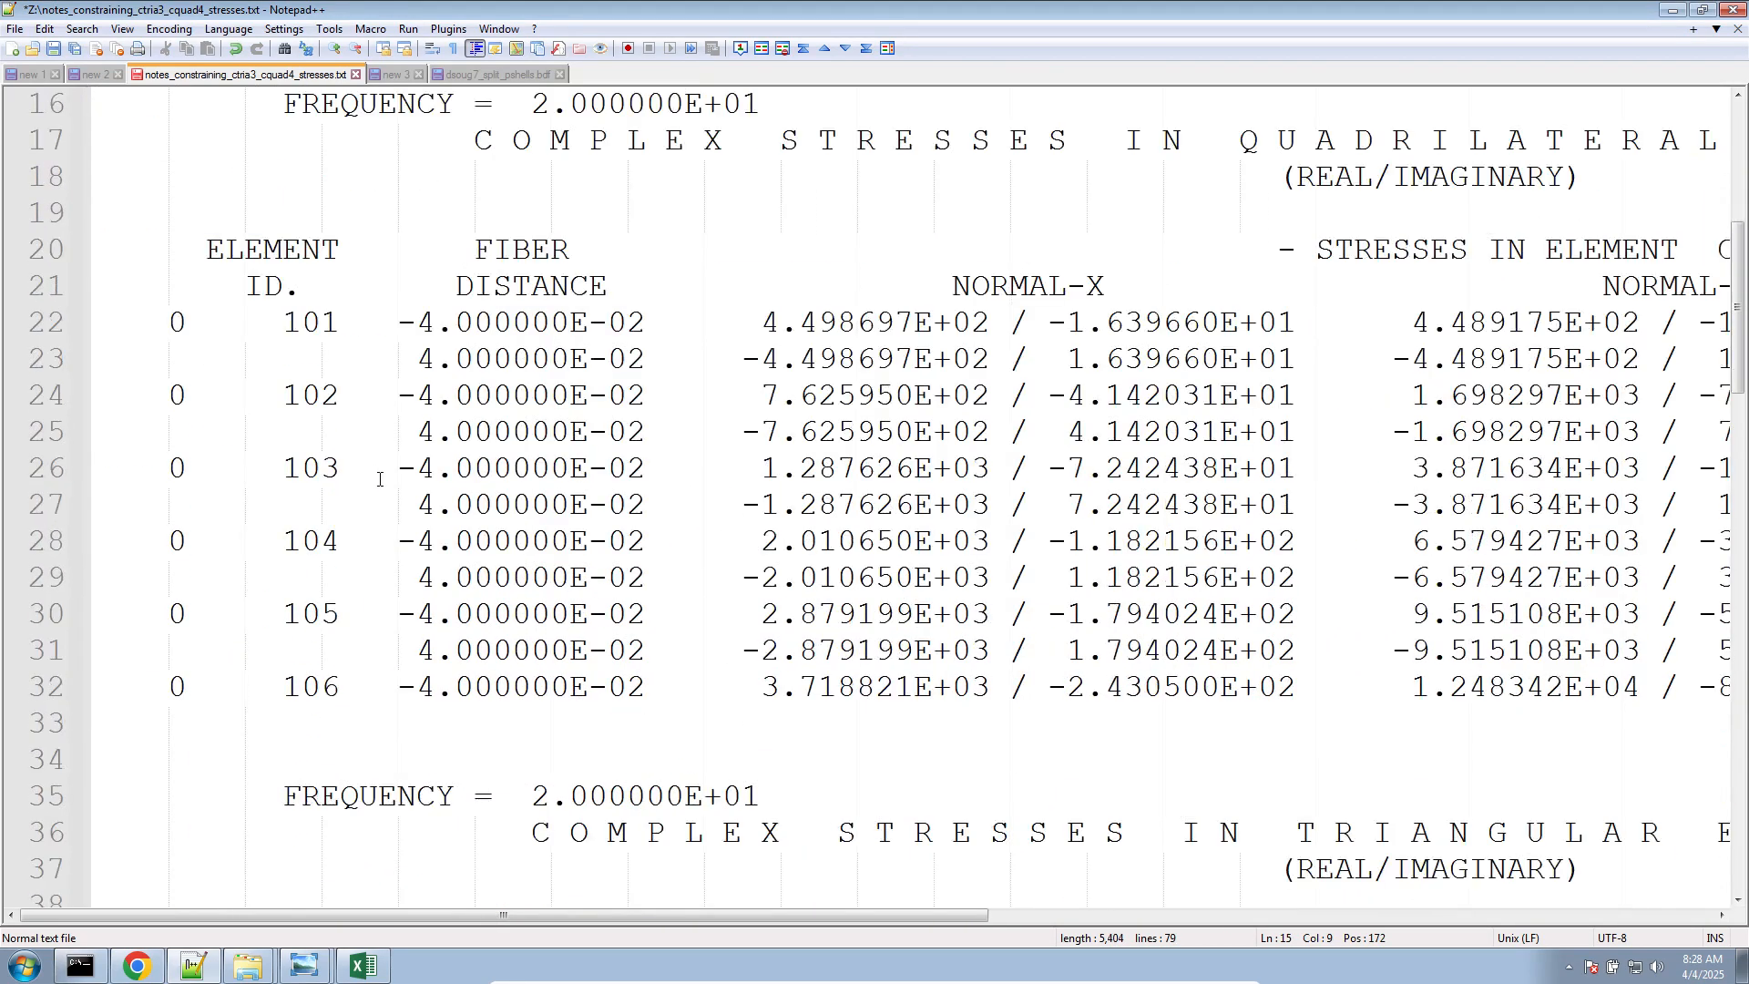
{"action": "scroll", "coordinate": [379, 479], "scroll_direction": "down", "scroll_amount": 4}
{"action": "scroll", "coordinate": [378, 492], "scroll_direction": "up", "scroll_amount": 5}
{"action": "left_click_drag", "start_coordinate": [456, 832], "coordinate": [8, 511]}
{"action": "key", "text": "Delete"}
{"action": "scroll", "coordinate": [521, 581], "scroll_direction": "up", "scroll_amount": 3}
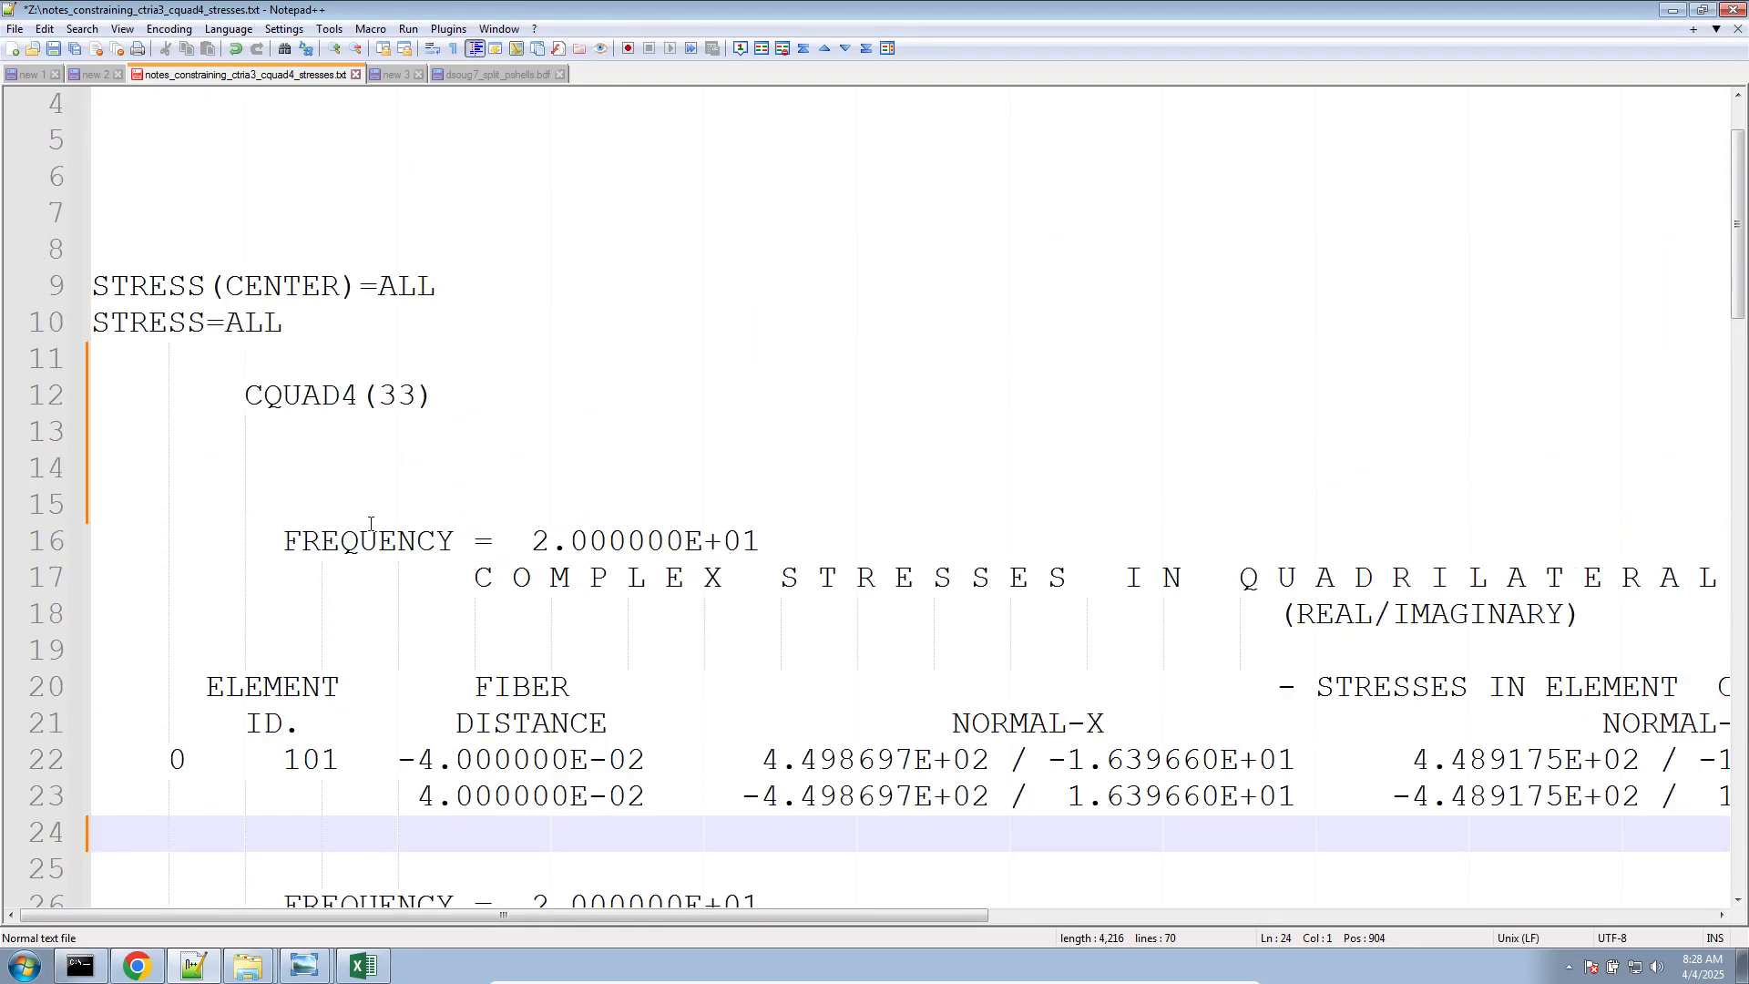
{"action": "scroll", "coordinate": [370, 524], "scroll_direction": "down", "scroll_amount": 1}
Examine the STRESS(CENTER)=ALL and STRESS=ALL requests and highlight the element 101 stress rows with their column header line
{"action": "left_click", "coordinate": [294, 182]}
{"action": "left_click", "coordinate": [210, 213]}
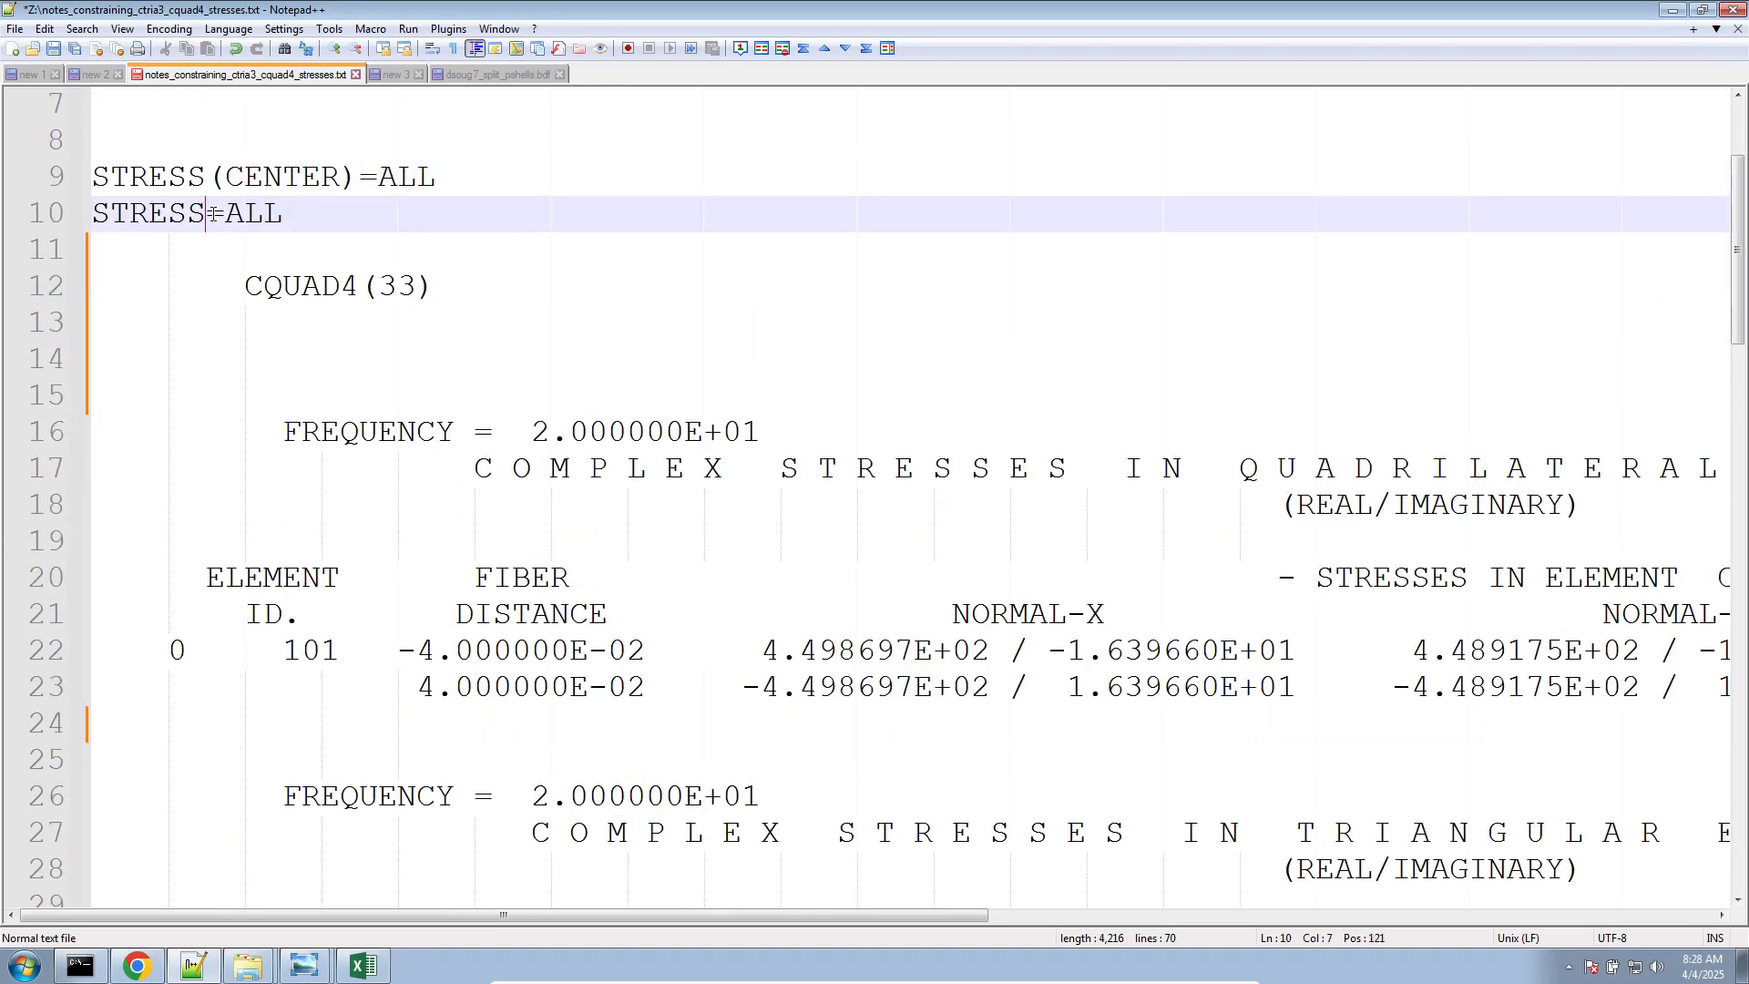
{"action": "left_click", "coordinate": [477, 641]}
{"action": "left_click_drag", "start_coordinate": [52, 687], "coordinate": [52, 654]}
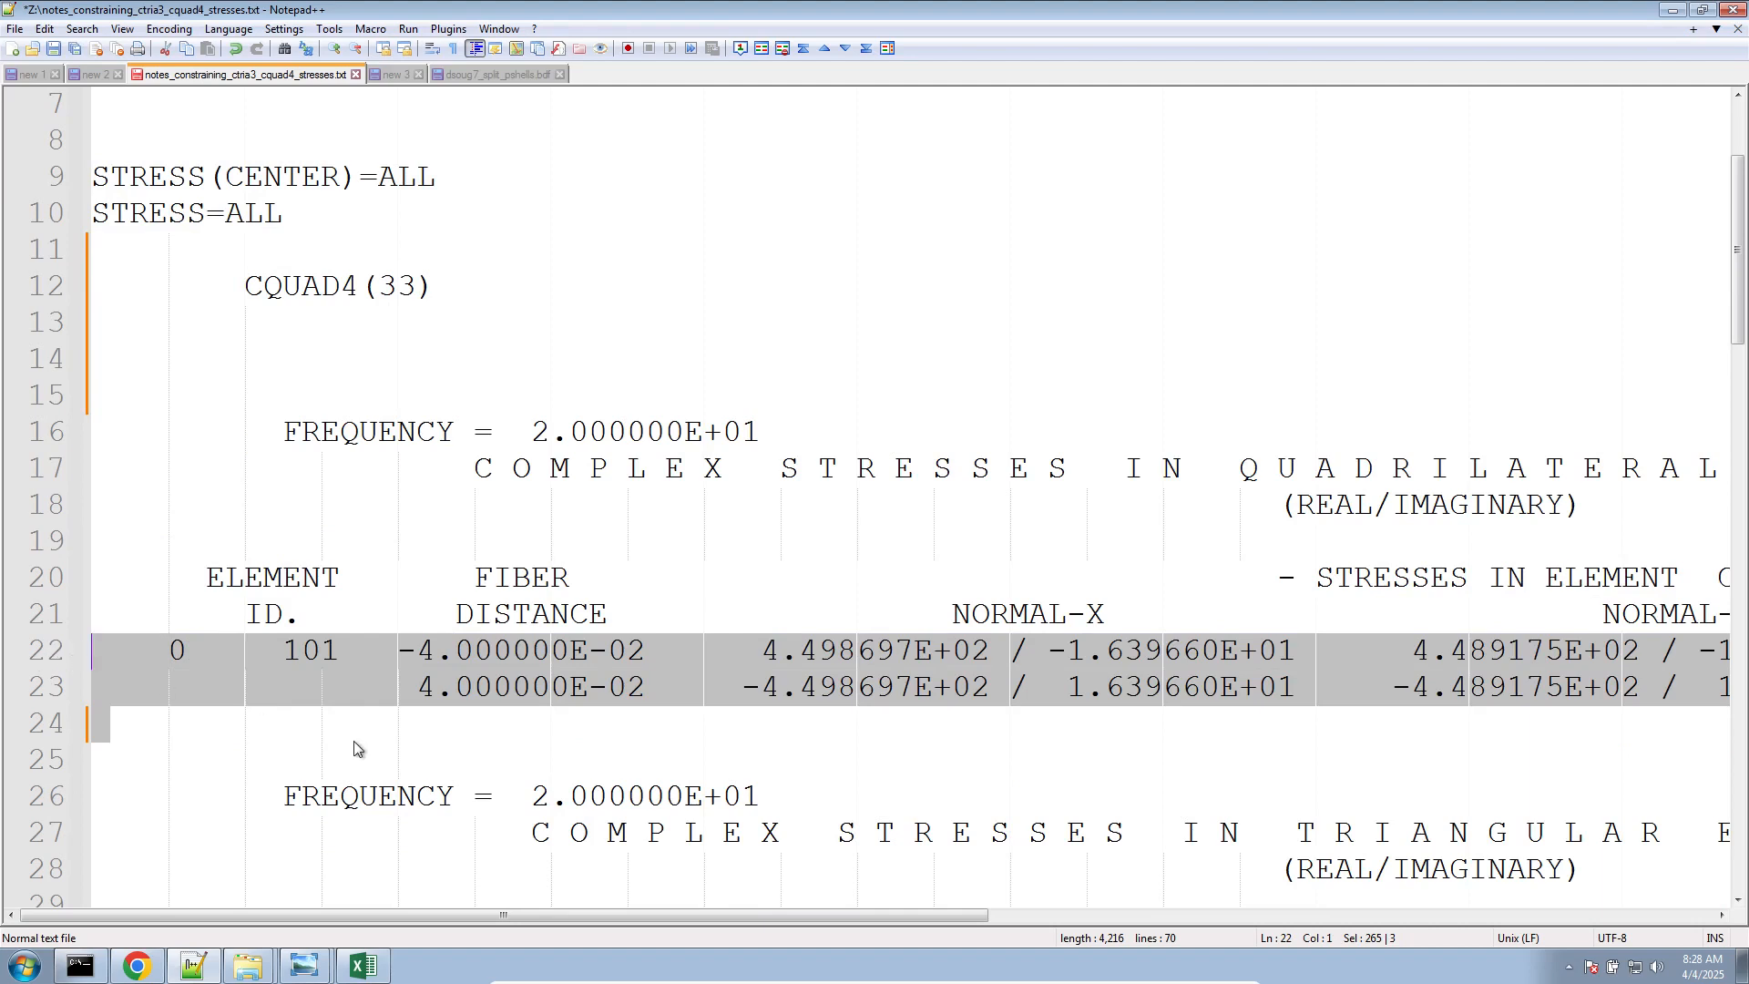
{"action": "left_click", "coordinate": [477, 715]}
{"action": "left_click_drag", "start_coordinate": [41, 688], "coordinate": [57, 603]}
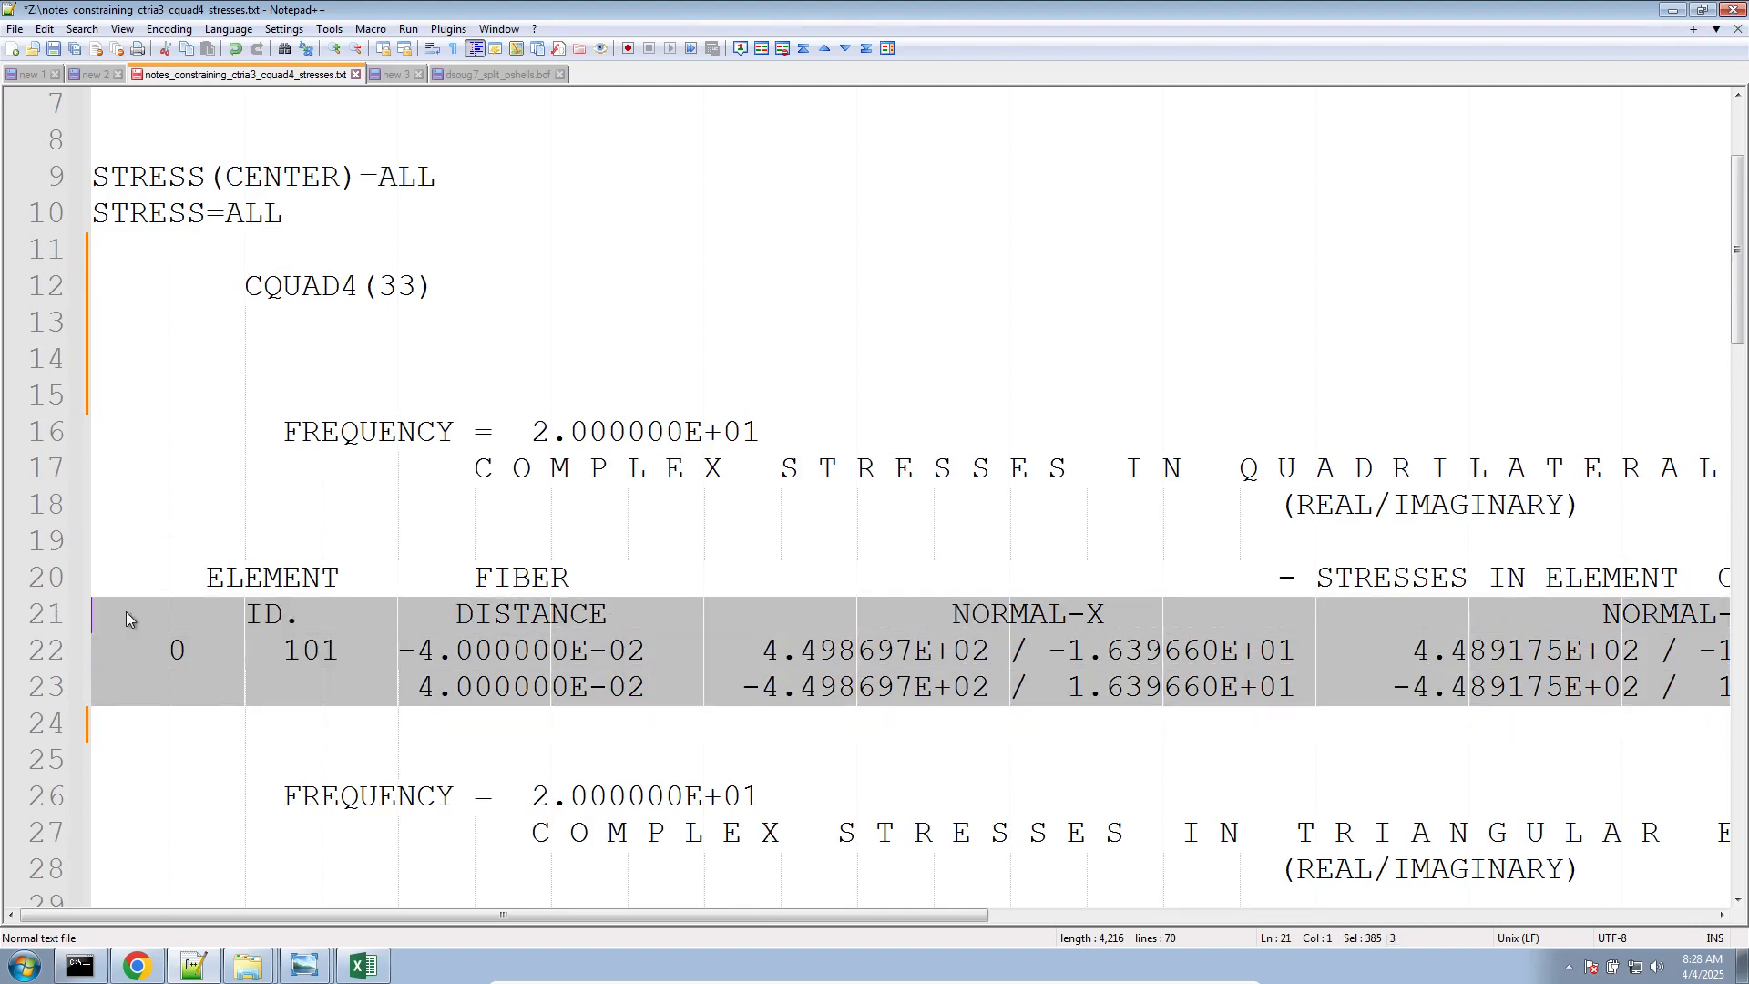
Examine the STRESS(CORNER)=ALL and STRESS(BILIN)=ALL requests and highlight element 101's CEN/4 center rows and its corner grid rows
{"action": "scroll", "coordinate": [129, 616], "scroll_direction": "down", "scroll_amount": 8}
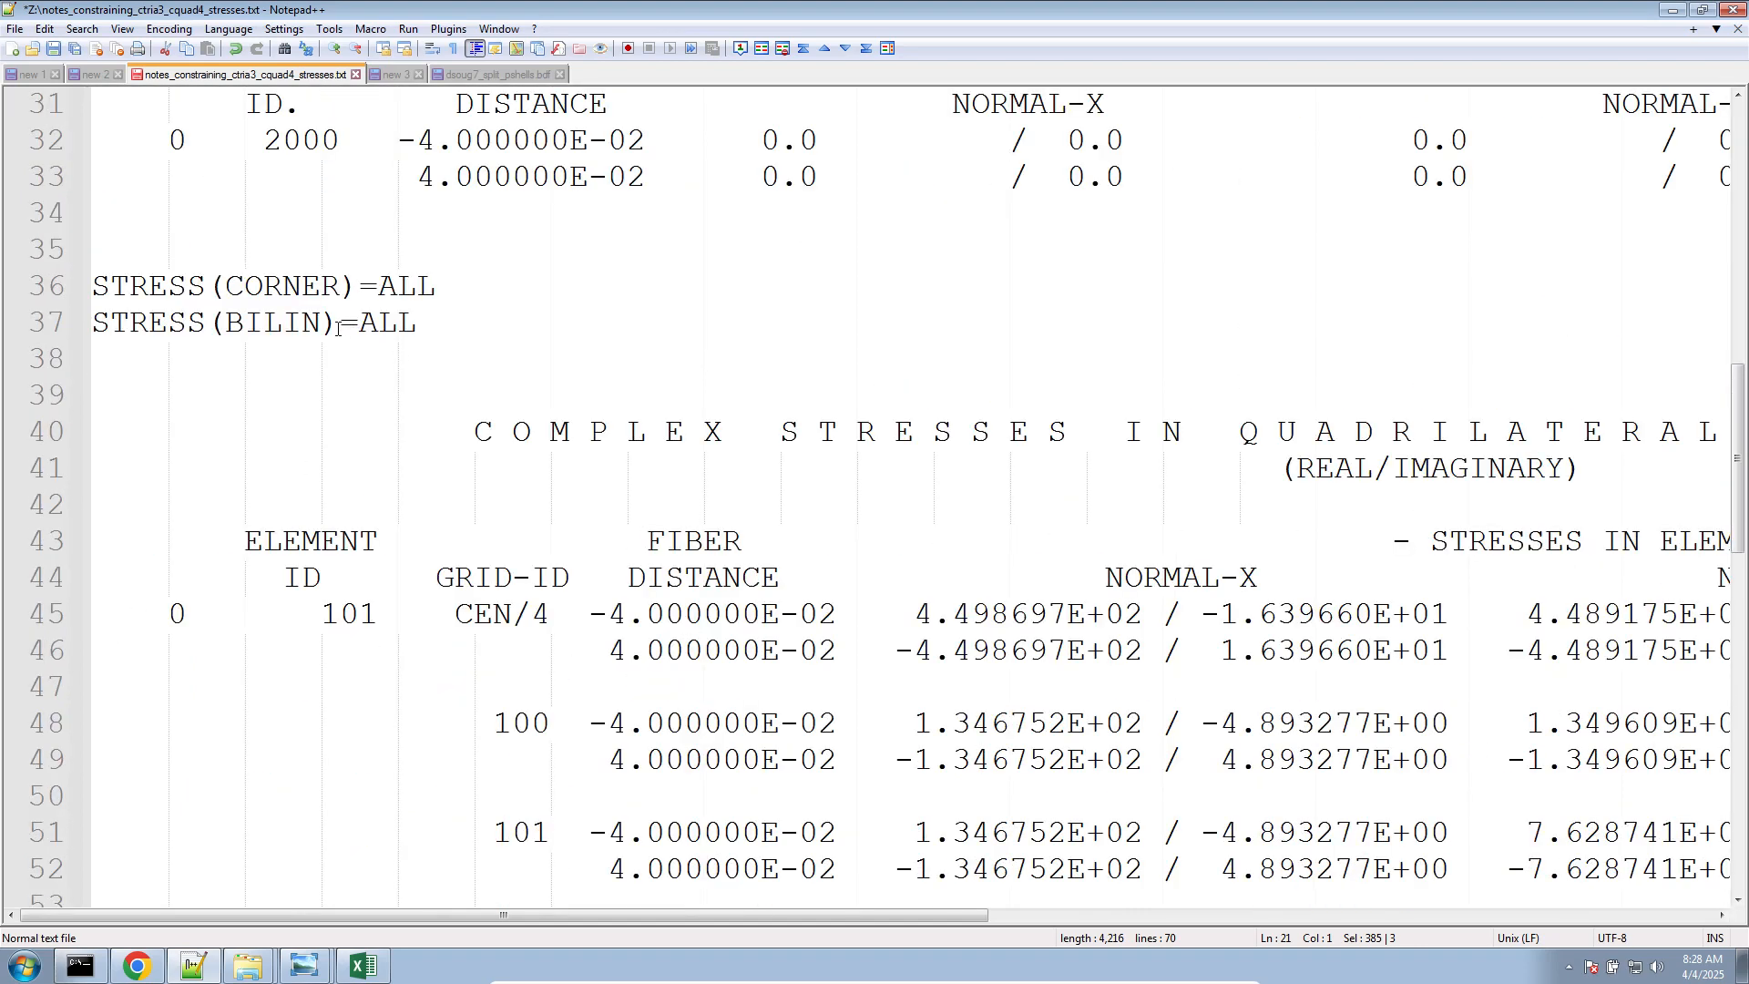
{"action": "double_click", "coordinate": [314, 293]}
{"action": "double_click", "coordinate": [299, 324]}
{"action": "scroll", "coordinate": [323, 373], "scroll_direction": "down", "scroll_amount": 4}
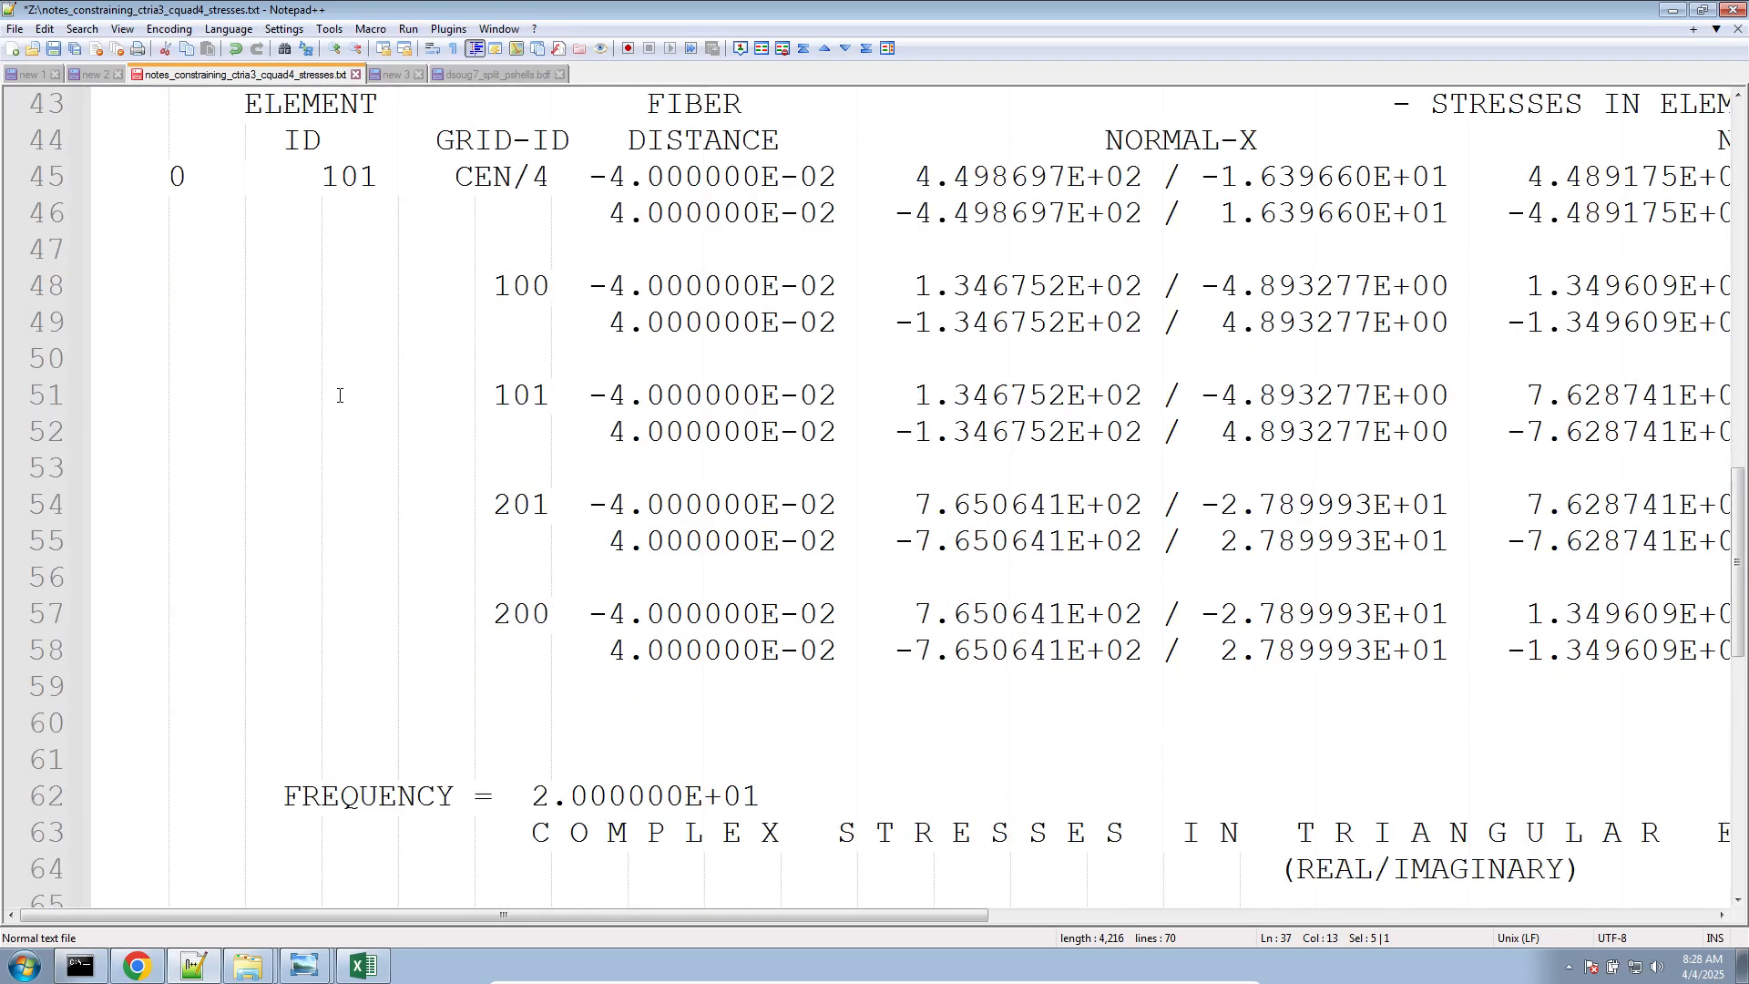
{"action": "scroll", "coordinate": [436, 484], "scroll_direction": "up", "scroll_amount": 1}
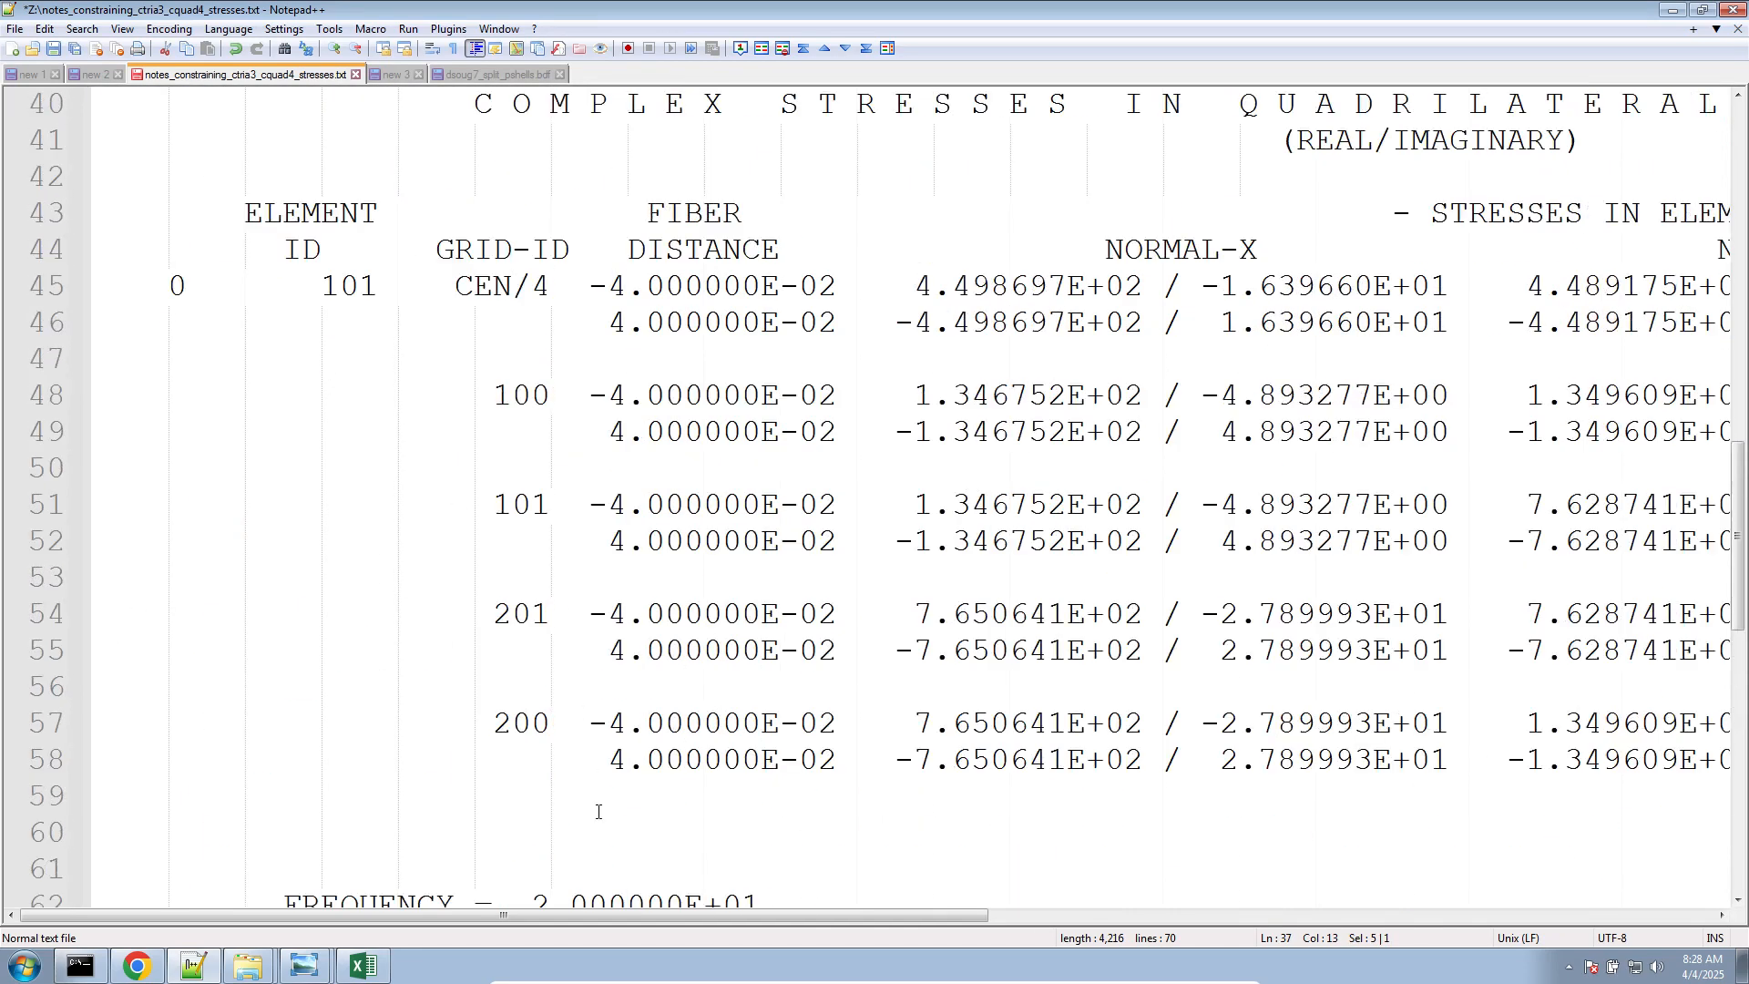
{"action": "left_click_drag", "start_coordinate": [598, 812], "coordinate": [118, 278]}
{"action": "left_click", "coordinate": [609, 339]}
{"action": "left_click_drag", "start_coordinate": [621, 347], "coordinate": [193, 304]}
{"action": "left_click_drag", "start_coordinate": [580, 457], "coordinate": [62, 407]}
{"action": "left_click_drag", "start_coordinate": [700, 799], "coordinate": [87, 401]}
Examine the corner grid IDs 100, 101, 201 and 200 of element 101 in the quadrilateral stress table
{"action": "left_click", "coordinate": [511, 432]}
{"action": "triple_click", "coordinate": [520, 394]}
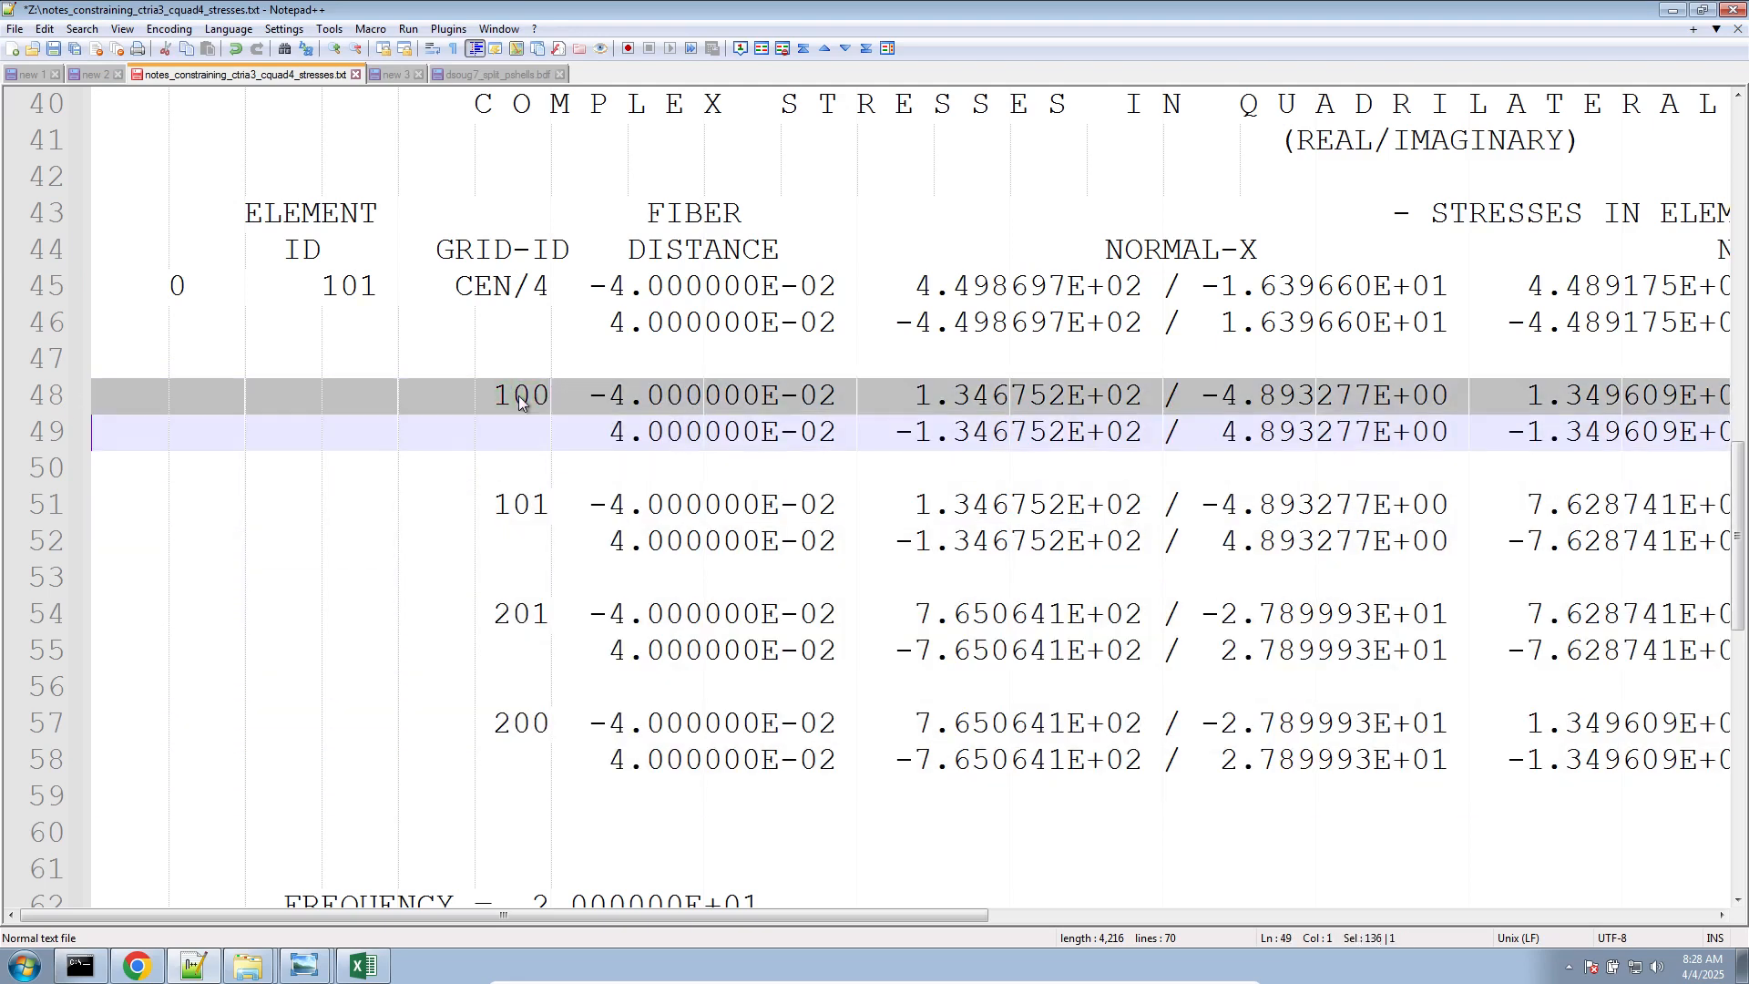
{"action": "double_click", "coordinate": [536, 504]}
{"action": "left_click", "coordinate": [530, 588]}
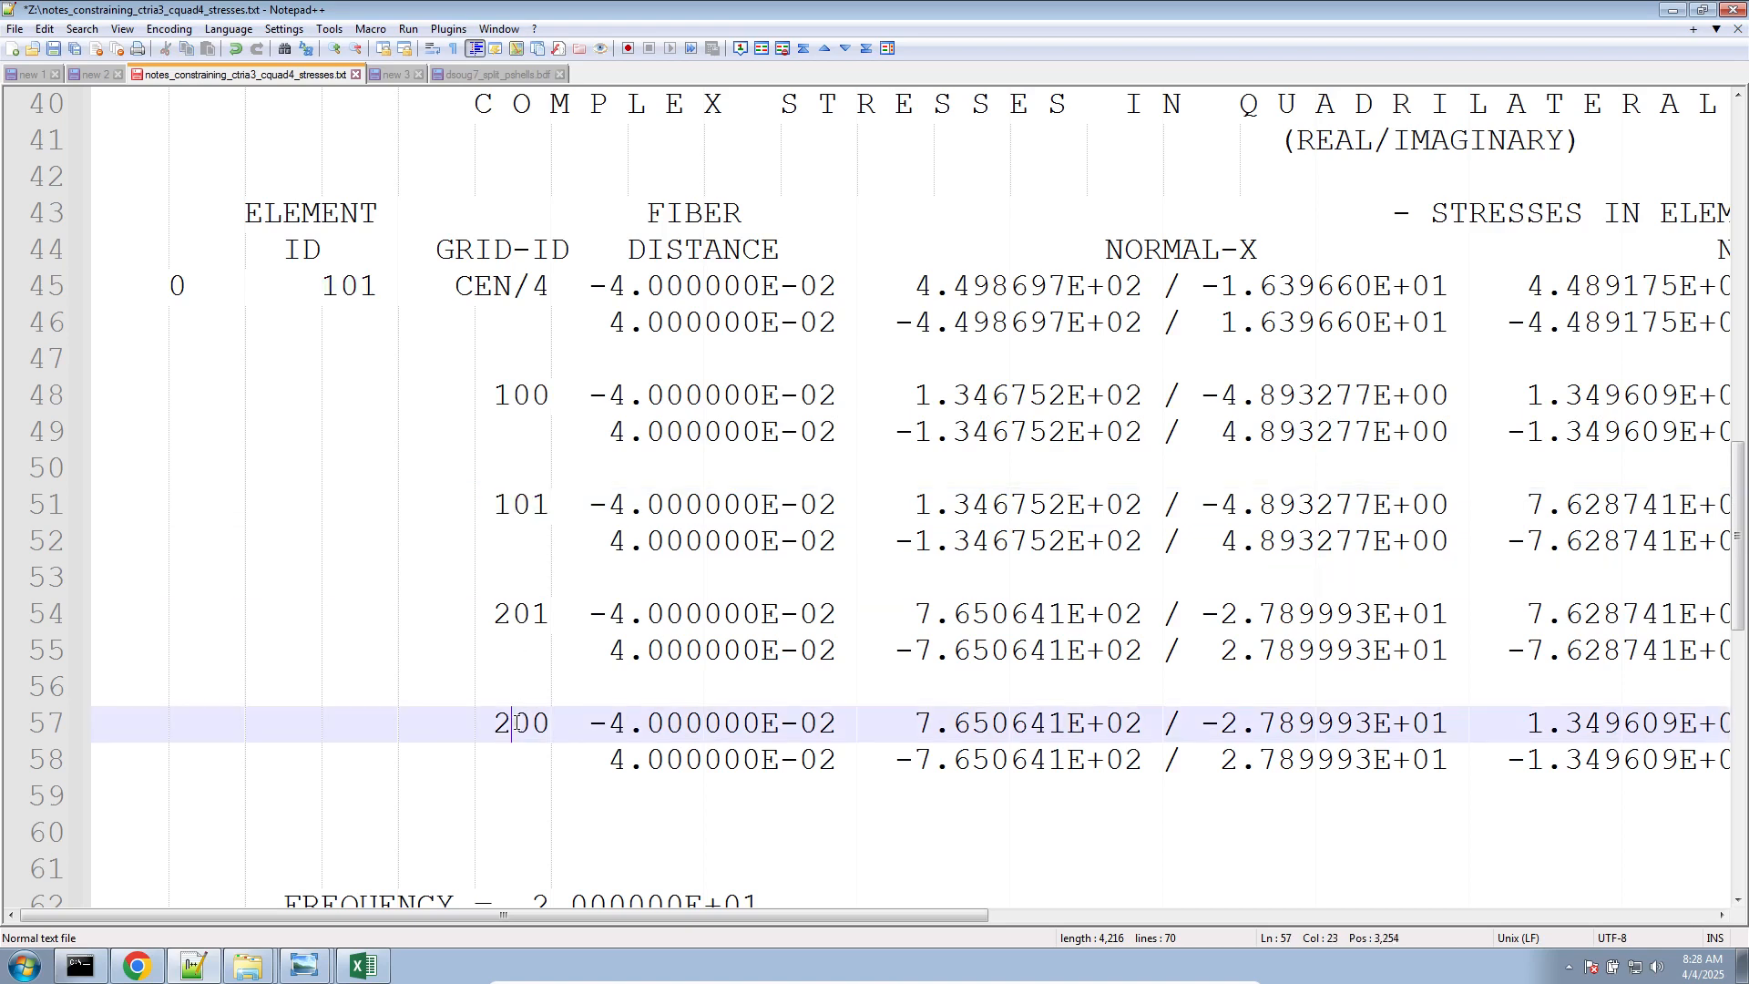
{"action": "double_click", "coordinate": [516, 722]}
{"action": "left_click", "coordinate": [533, 395]}
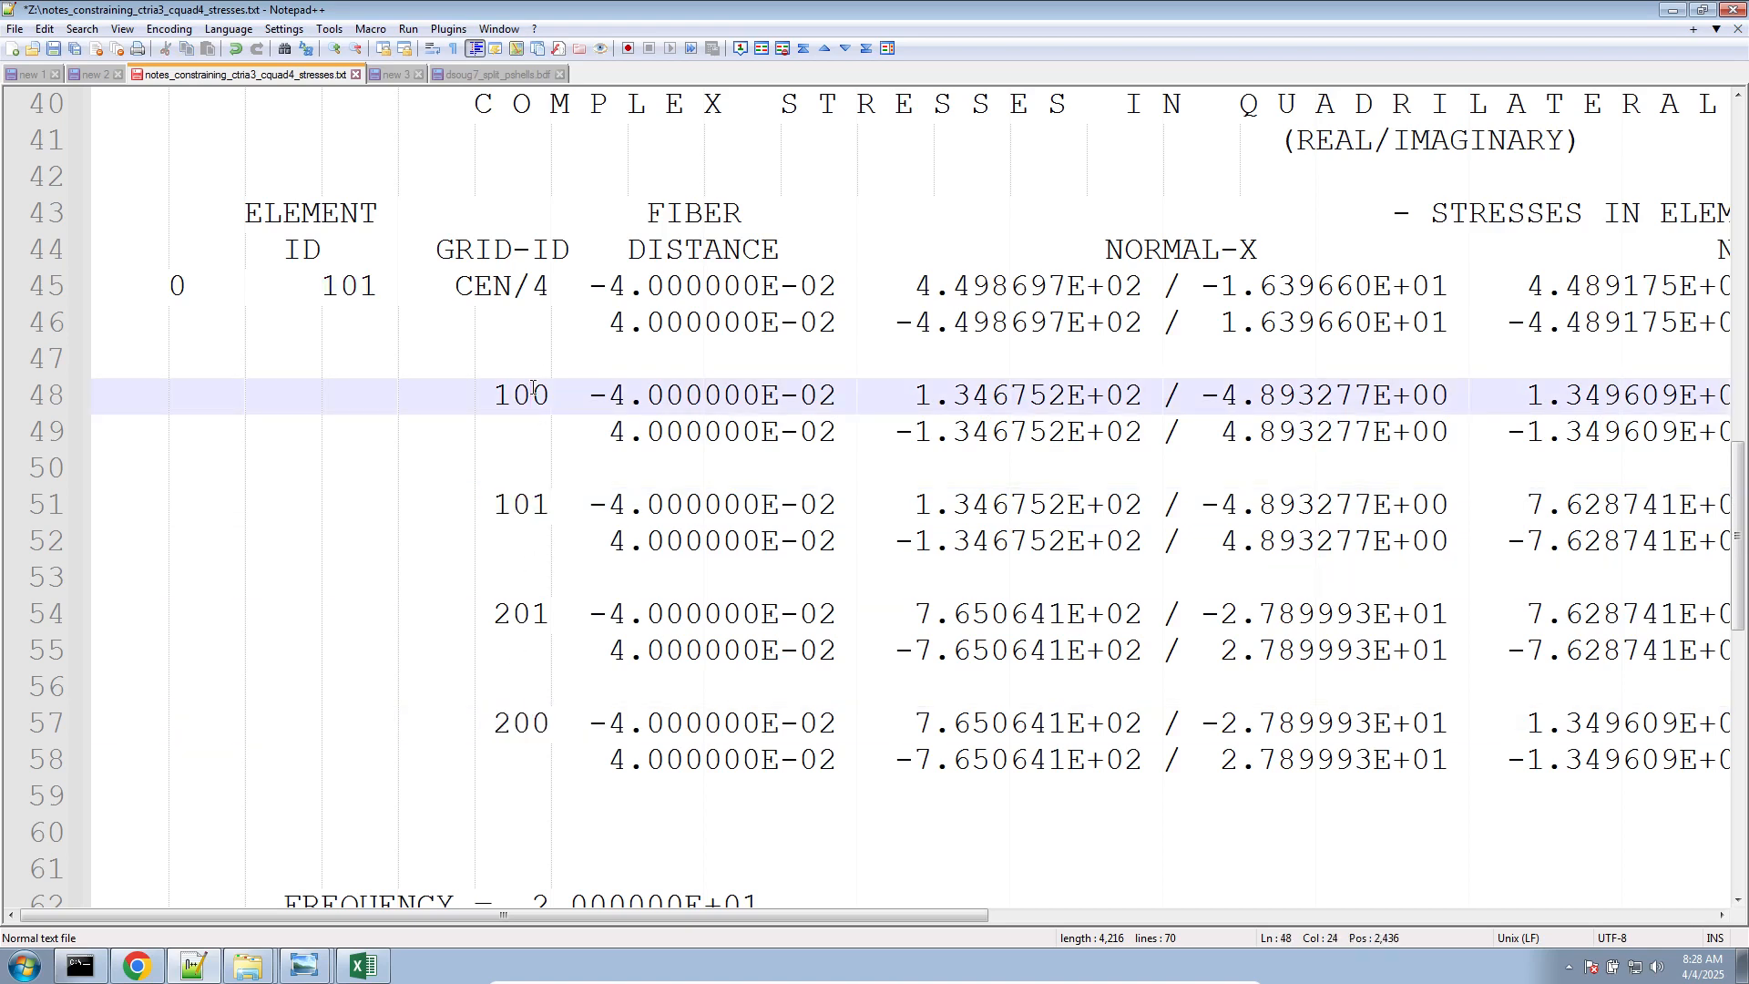
{"action": "left_click", "coordinate": [512, 506]}
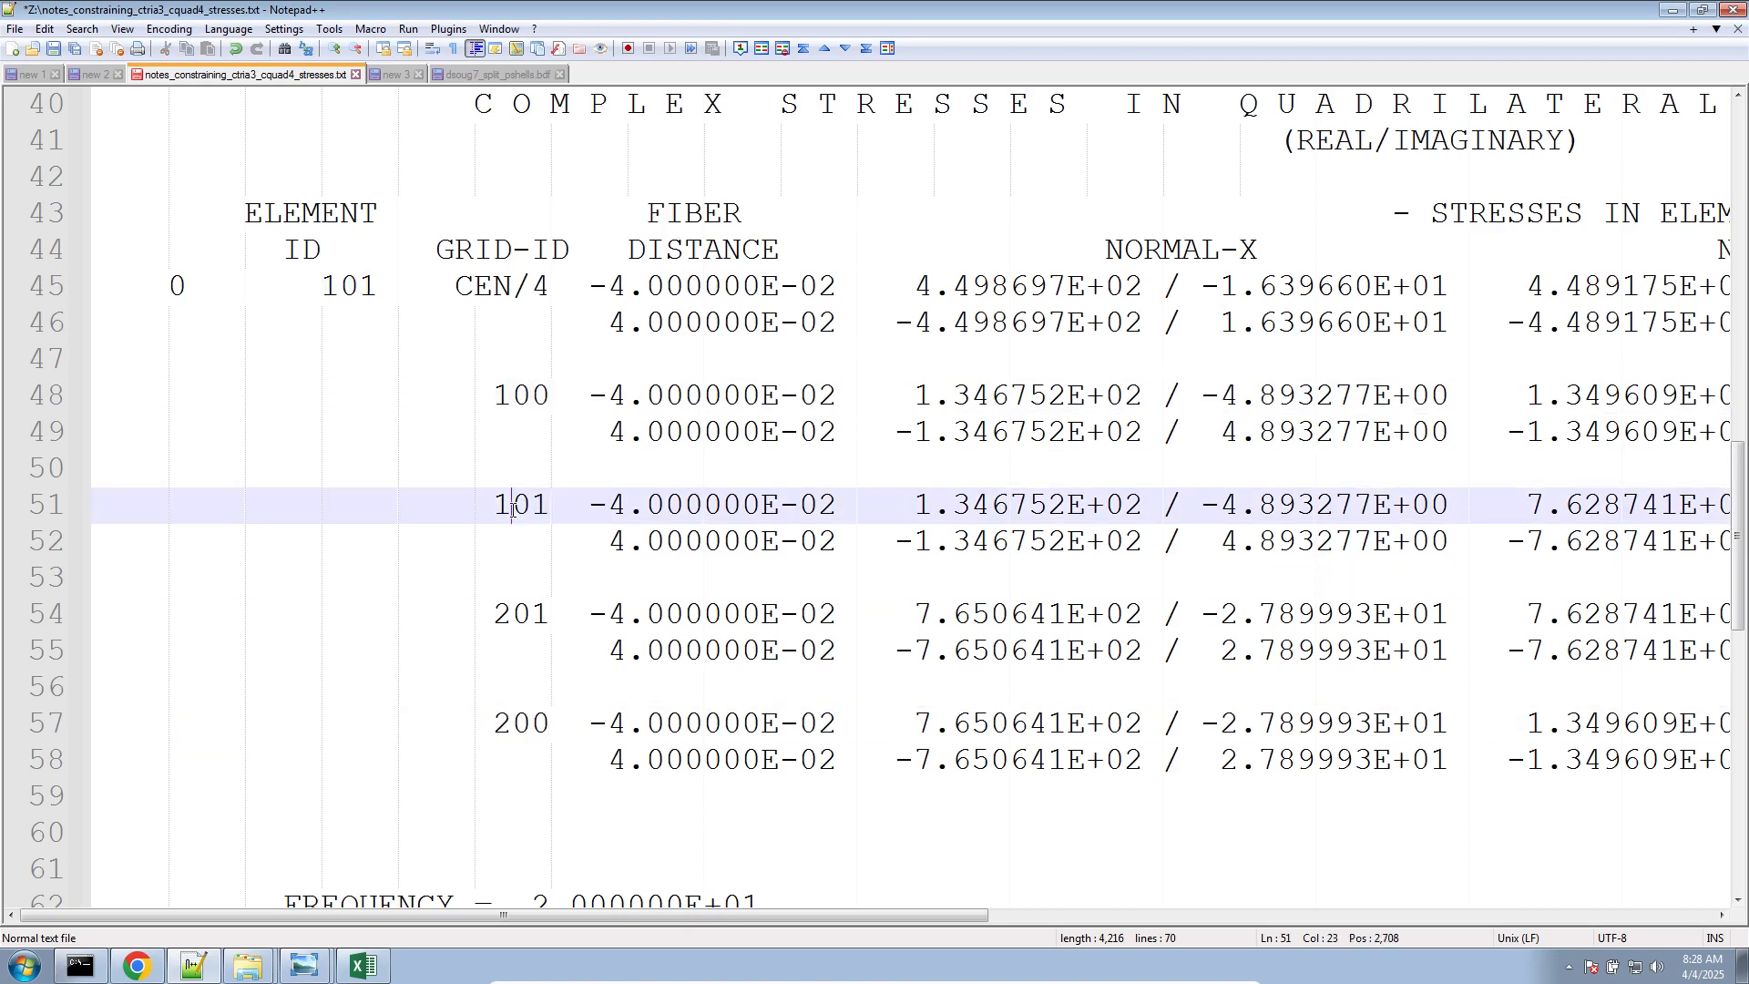
{"action": "double_click", "coordinate": [519, 396]}
{"action": "double_click", "coordinate": [515, 506]}
{"action": "left_click", "coordinate": [535, 623]}
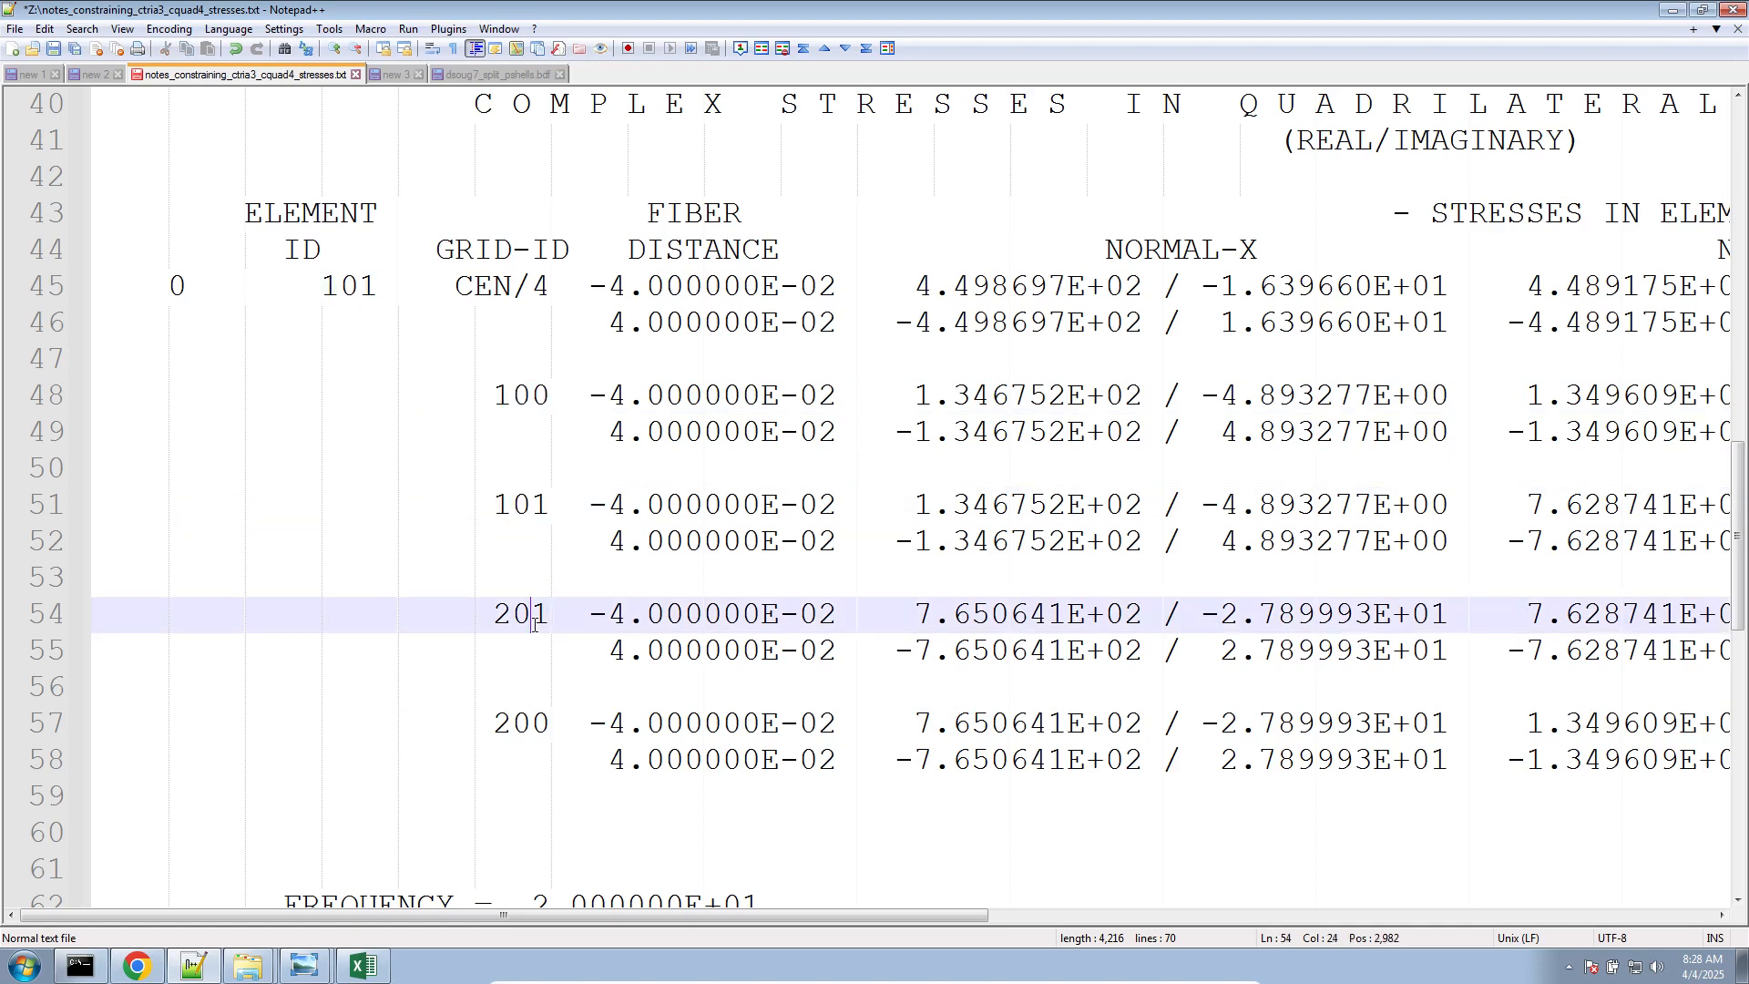
{"action": "left_click", "coordinate": [535, 721]}
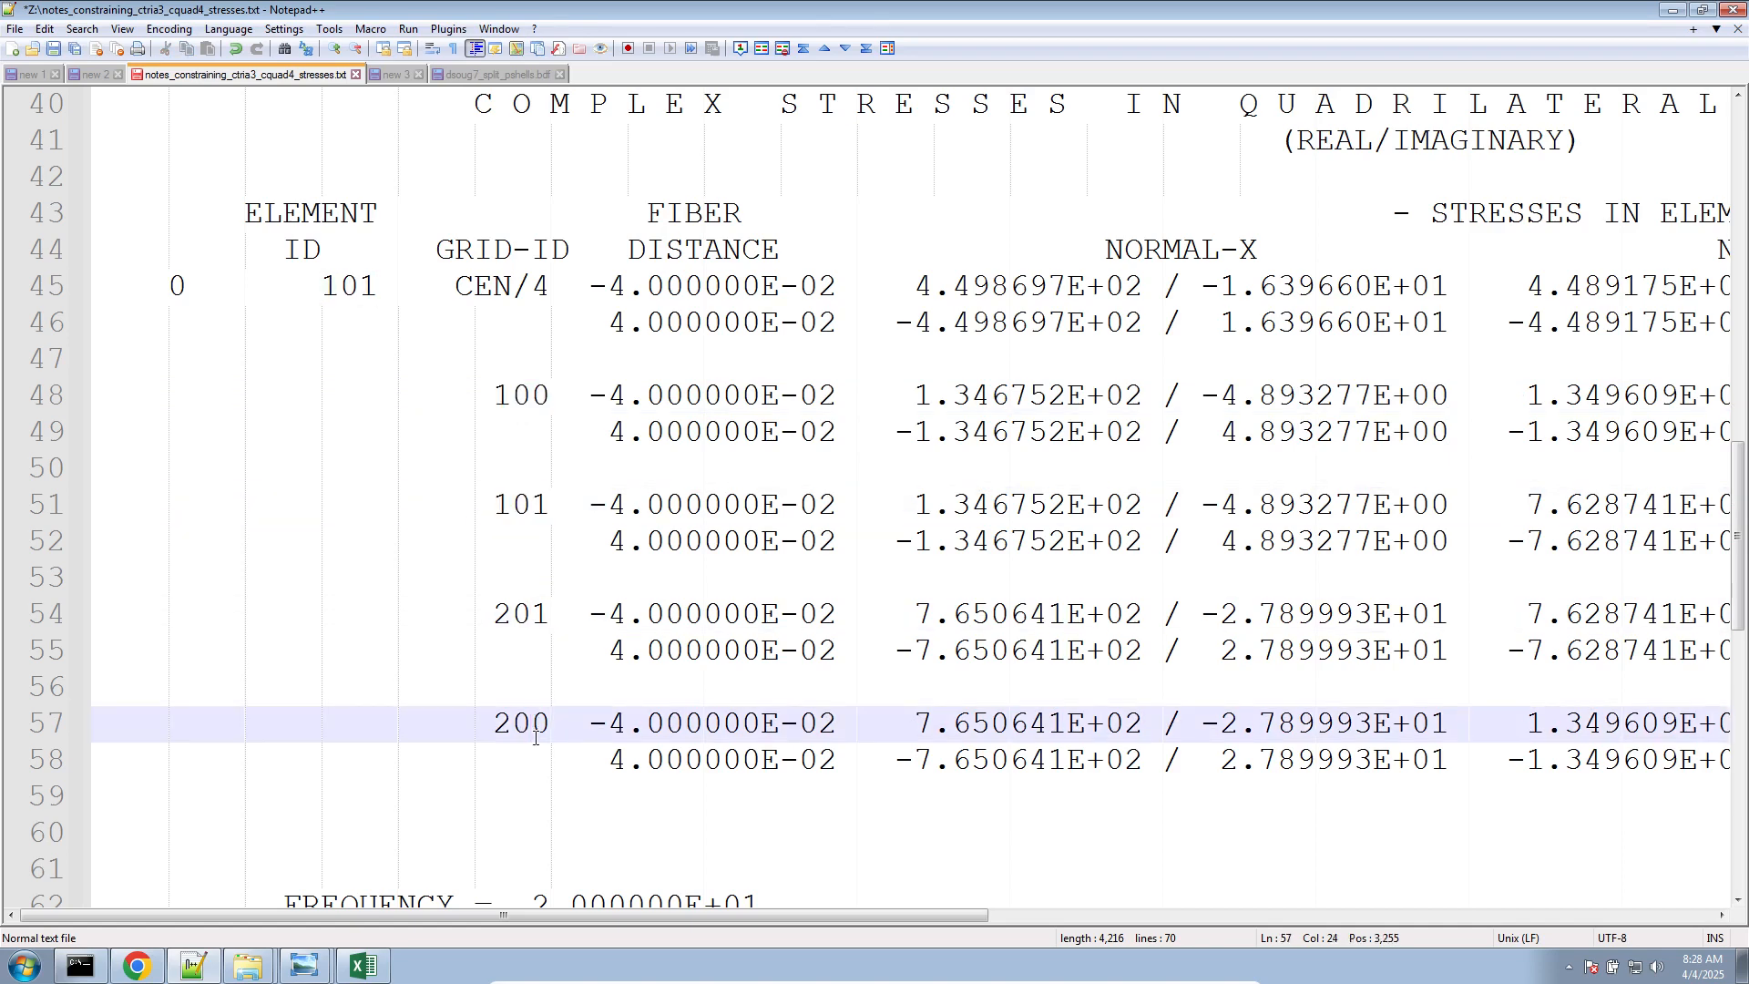
Add an indented CTRIA3(74) label followed by a blank line above the last triangular element stress table
{"action": "scroll", "coordinate": [536, 737], "scroll_direction": "down", "scroll_amount": 4}
{"action": "scroll", "coordinate": [535, 729], "scroll_direction": "down", "scroll_amount": 1}
{"action": "scroll", "coordinate": [537, 729], "scroll_direction": "down", "scroll_amount": 2}
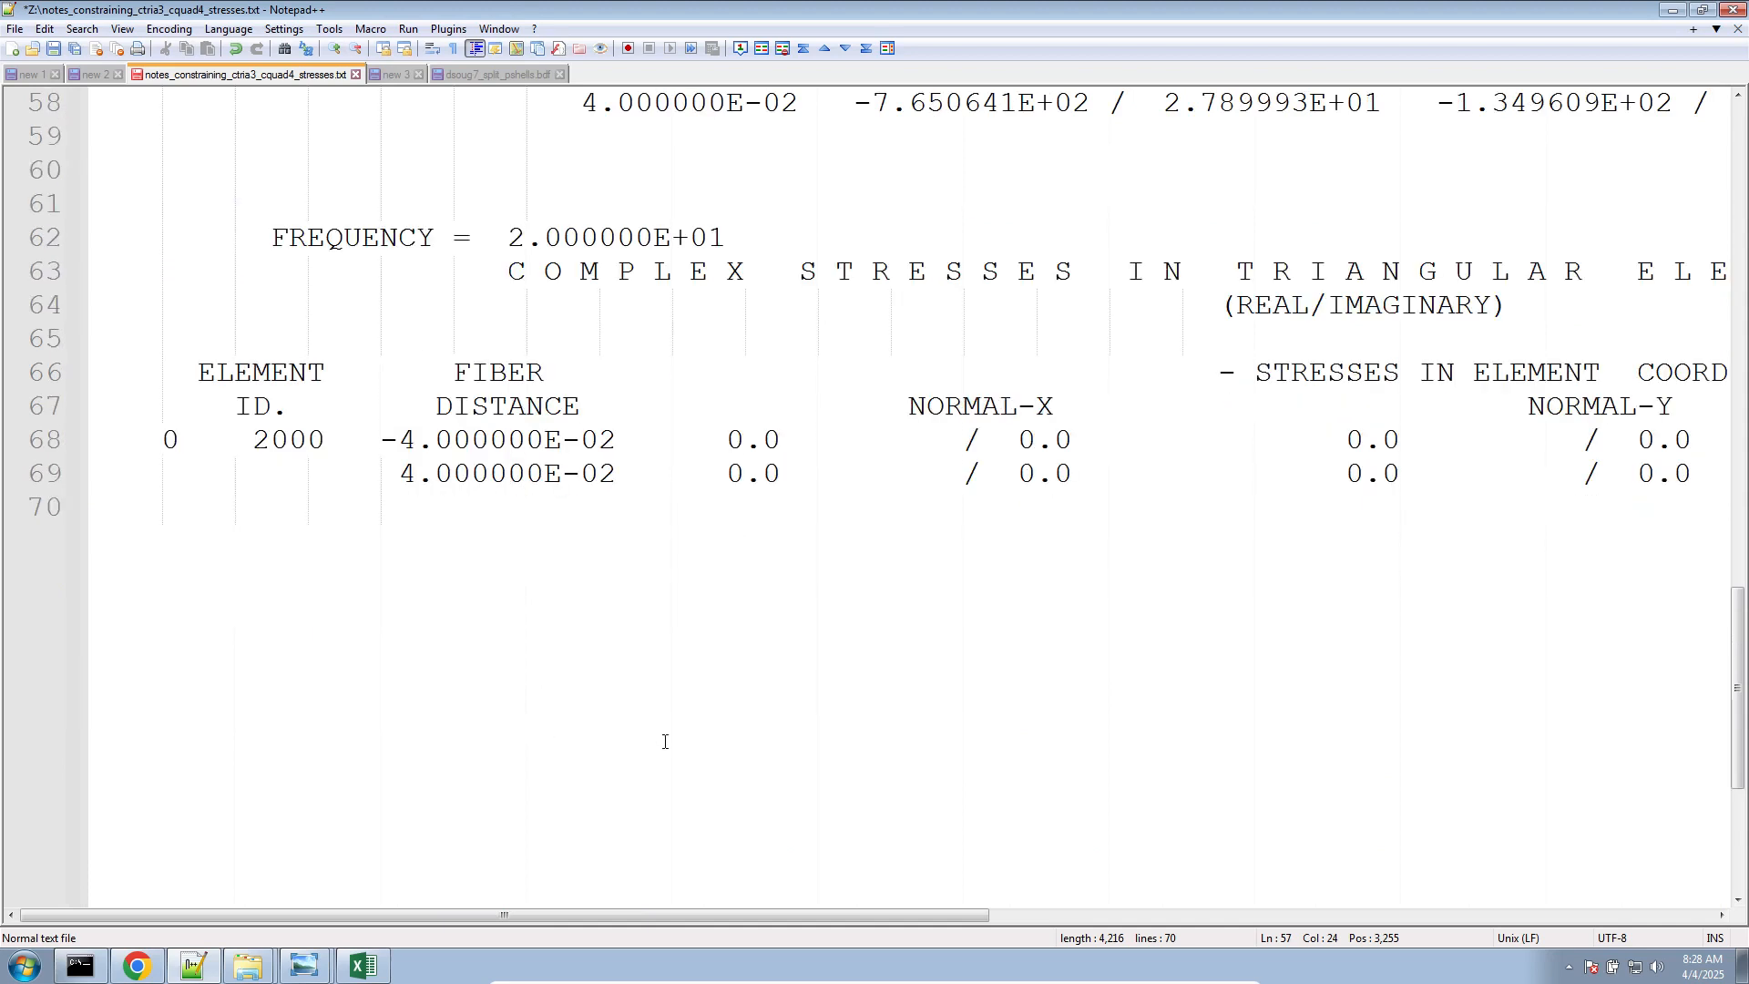
{"action": "left_click_drag", "start_coordinate": [664, 740], "coordinate": [273, 235]}
{"action": "left_click", "coordinate": [296, 168]}
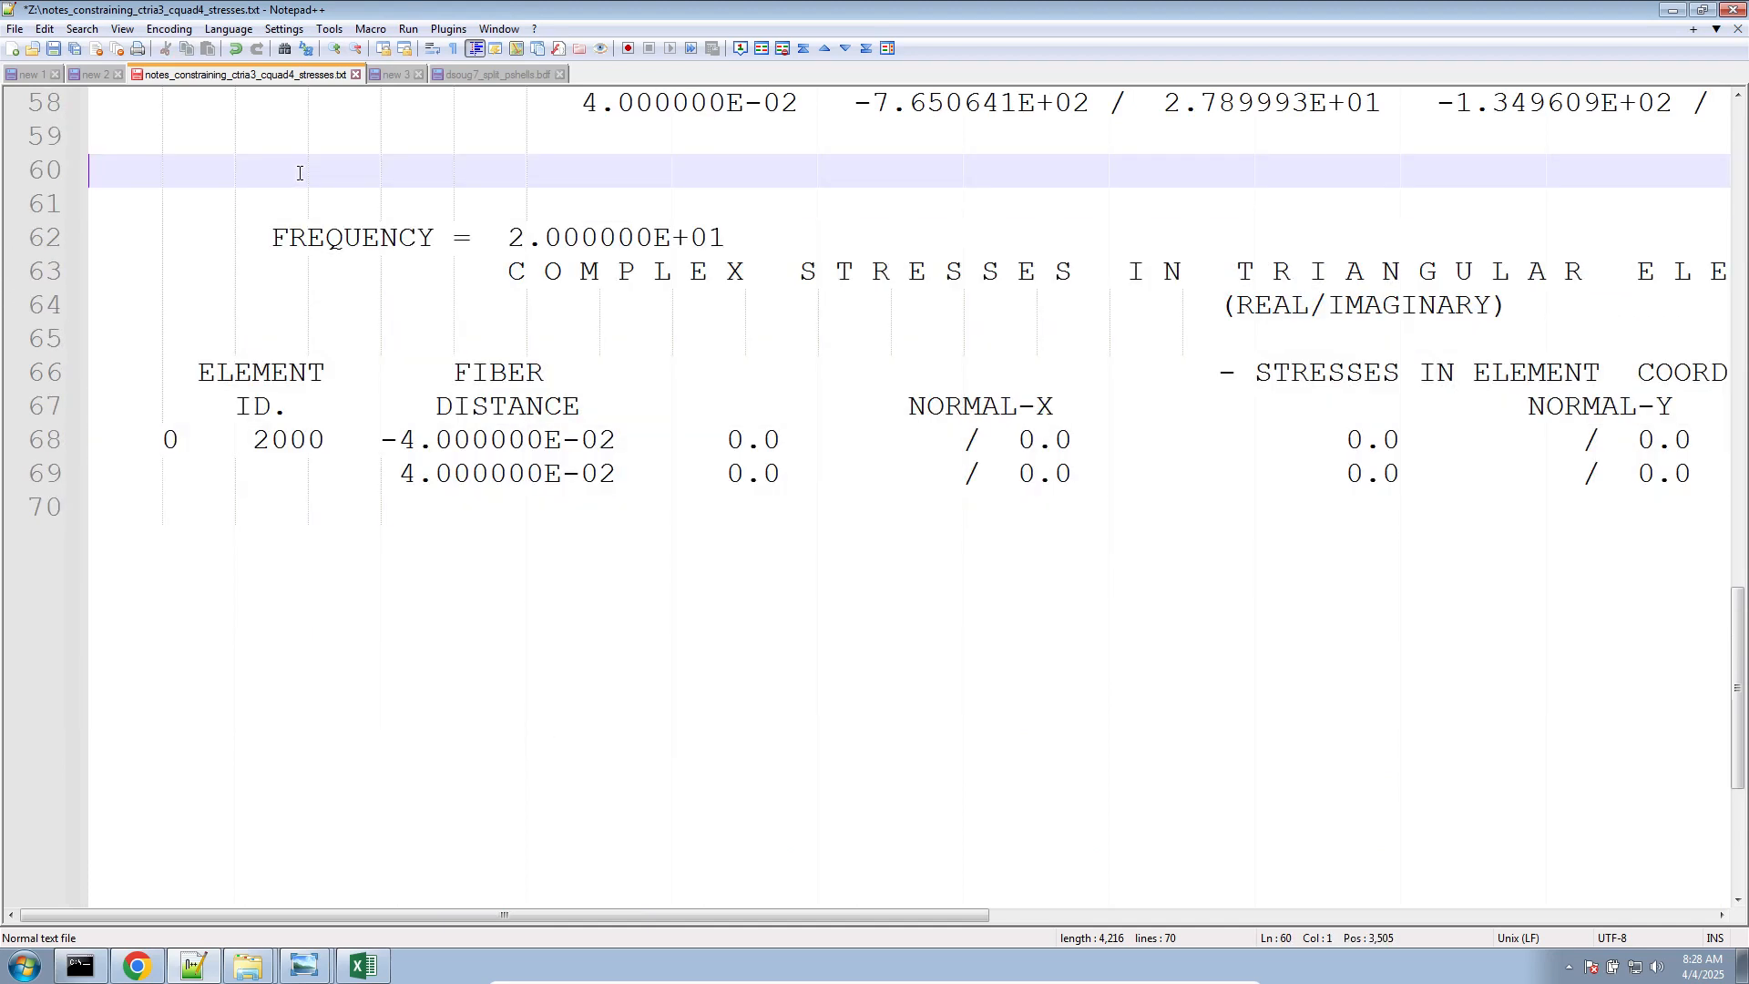
{"action": "key", "text": "Return"}
{"action": "key", "text": "Return"}
{"action": "key", "text": "Tab"}
{"action": "key", "text": "Tab"}
{"action": "type", "text": "CTRA"}
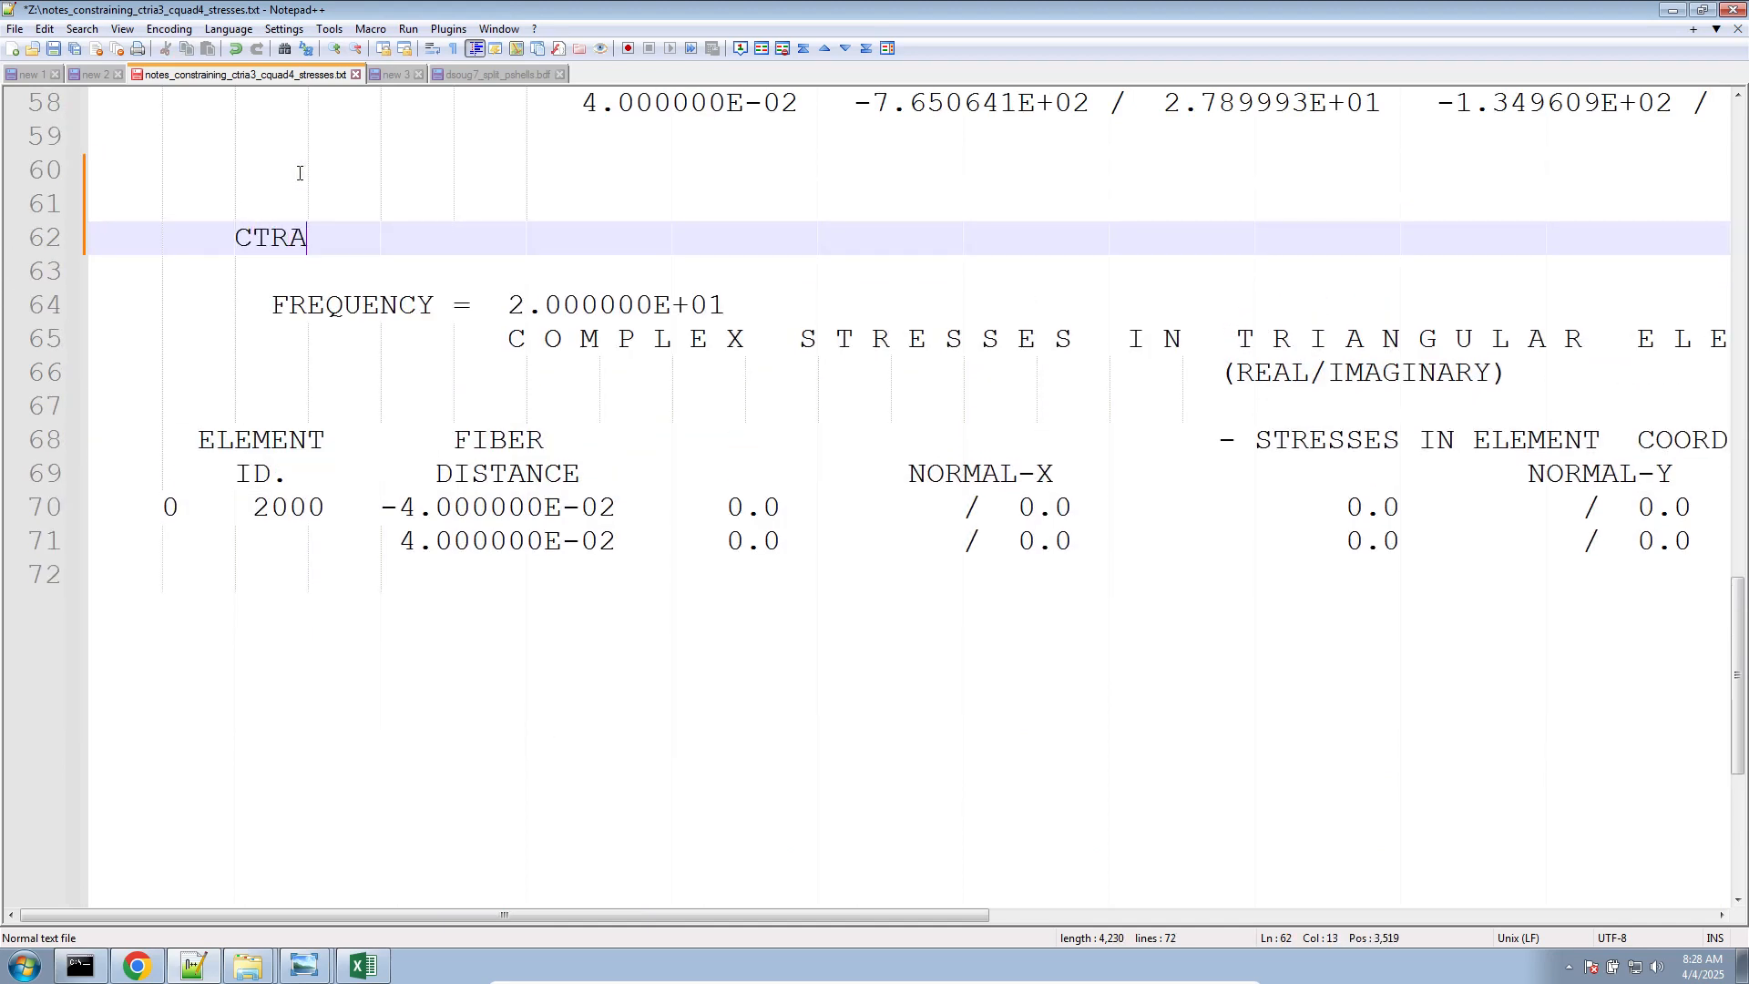
{"action": "key", "text": "BackSpace"}
{"action": "type", "text": "IA3(33"}
{"action": "key", "text": "BackSpace"}
{"action": "key", "text": "BackSpace"}
{"action": "type", "text": "74)"}
{"action": "key", "text": "Return"}
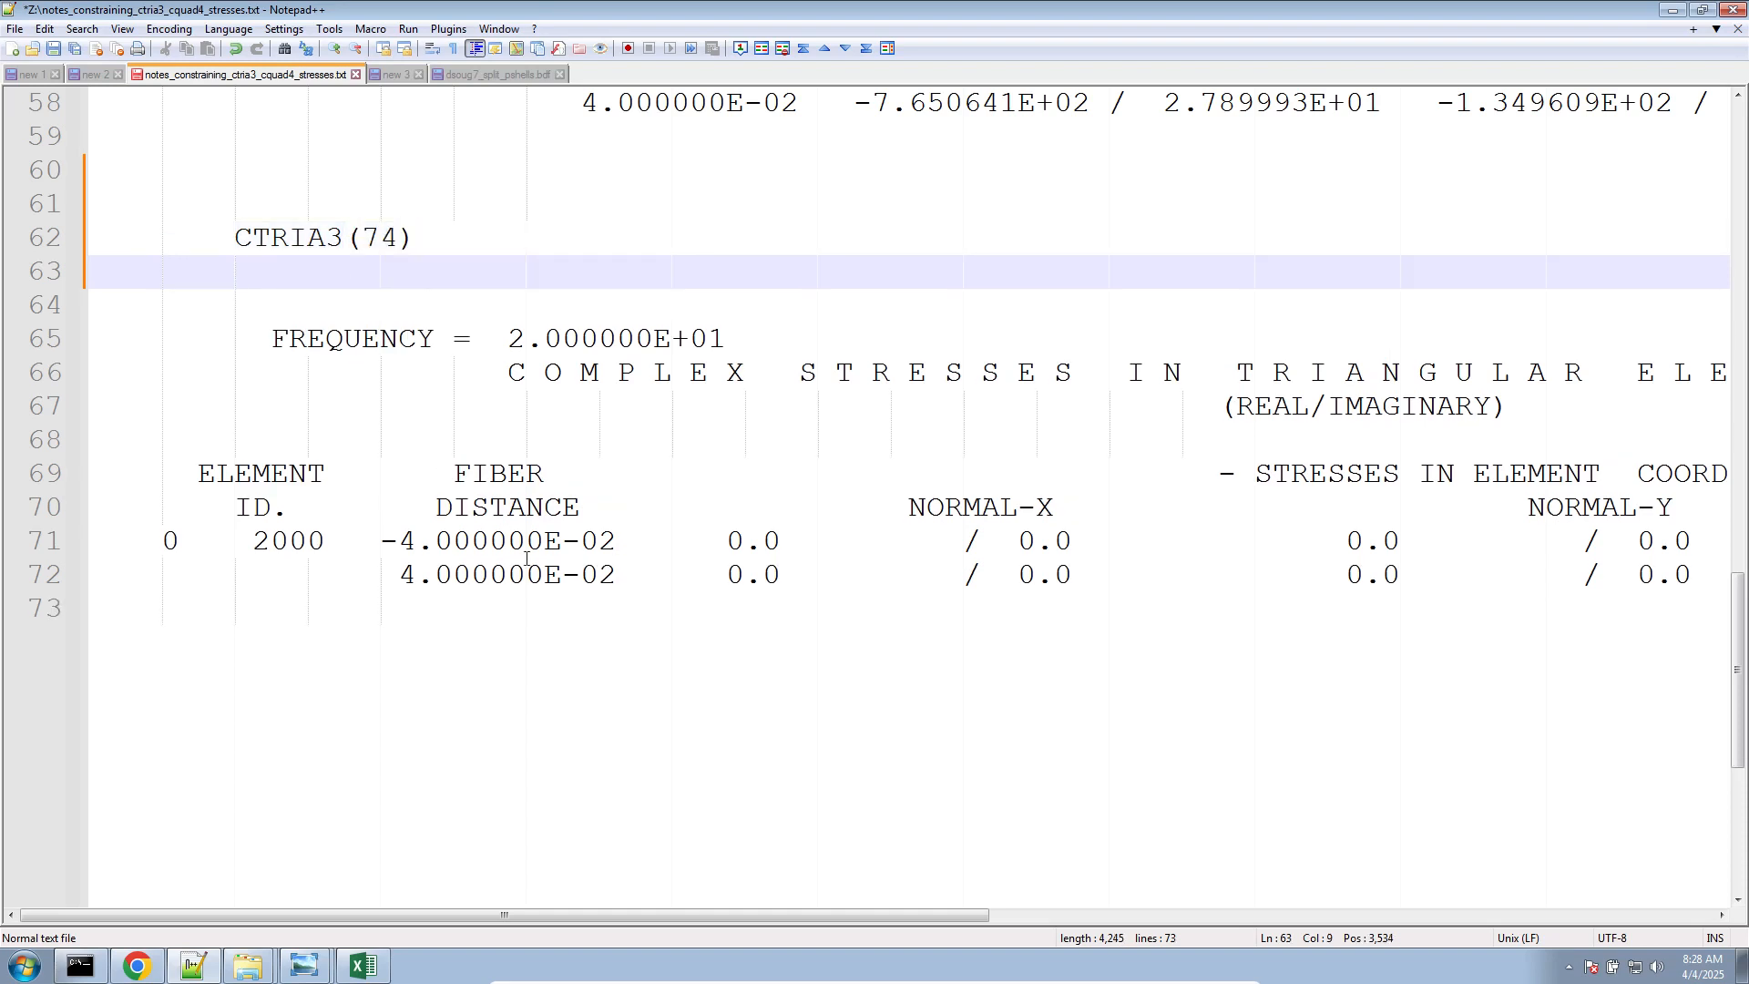
Highlight the triangular stress table under the CTRIA3(74) label and compare it with the quadrilateral corner stress rows
{"action": "left_click_drag", "start_coordinate": [526, 606], "coordinate": [56, 362]}
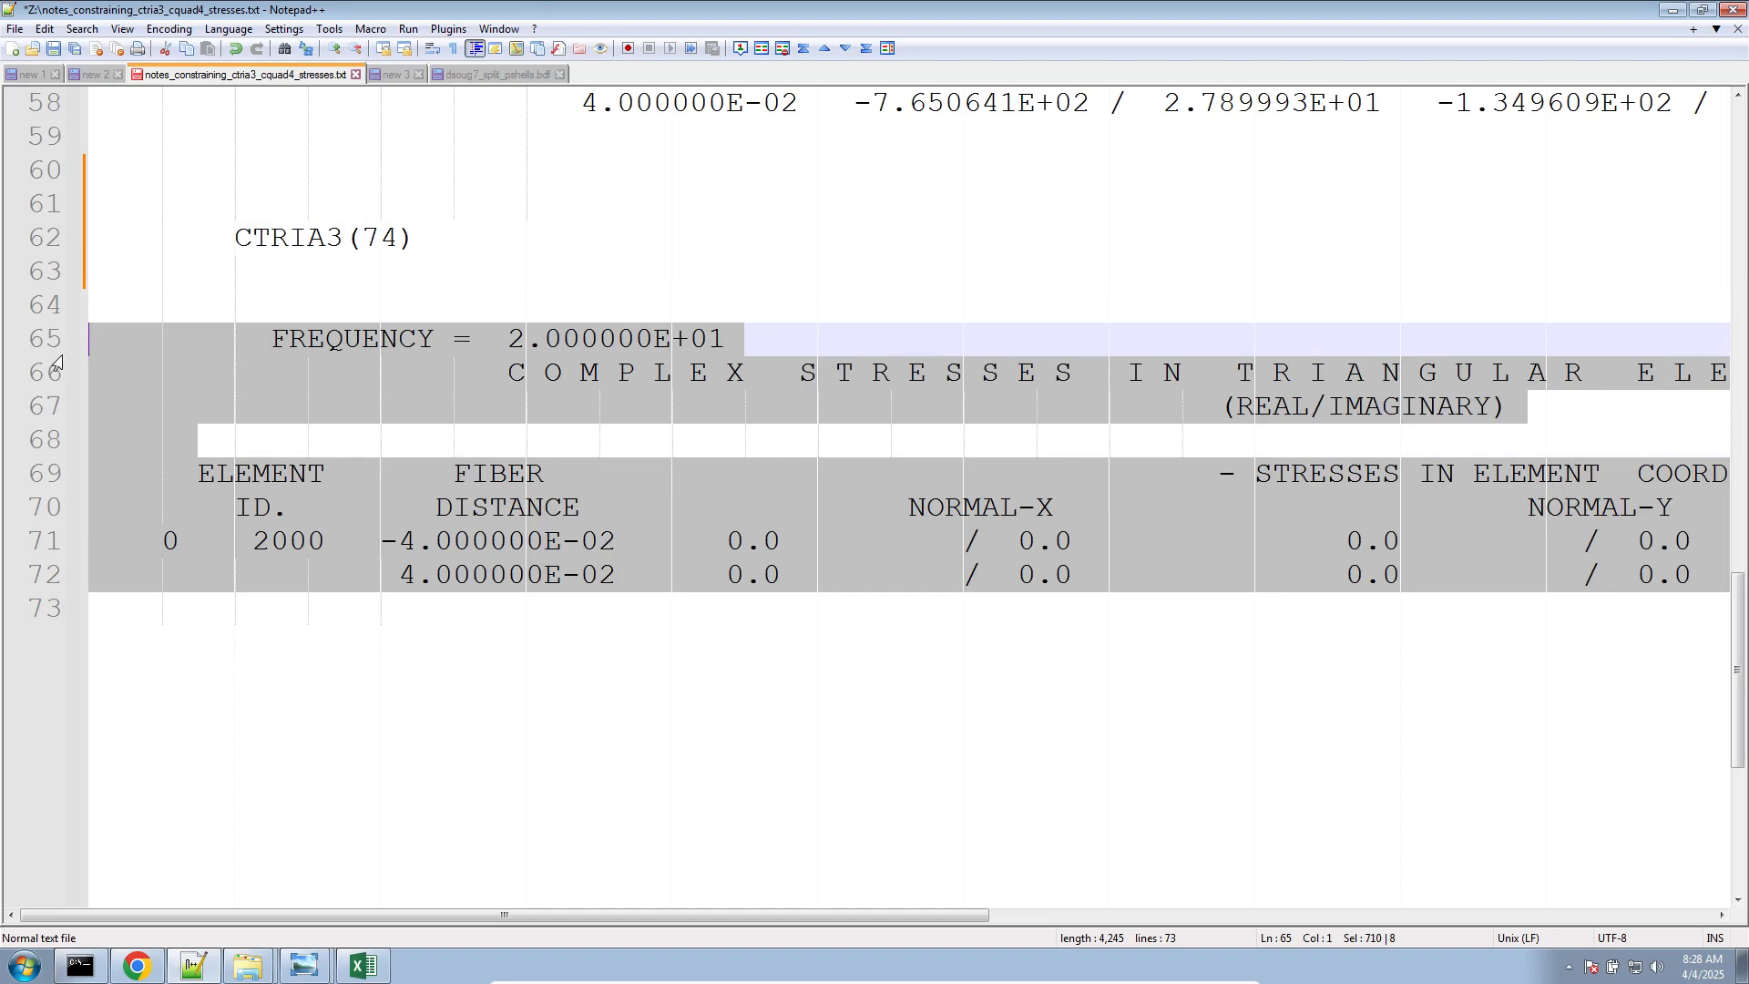
{"action": "left_click_drag", "start_coordinate": [549, 656], "coordinate": [202, 552]}
{"action": "scroll", "coordinate": [437, 637], "scroll_direction": "up", "scroll_amount": 5}
{"action": "left_click", "coordinate": [544, 373]}
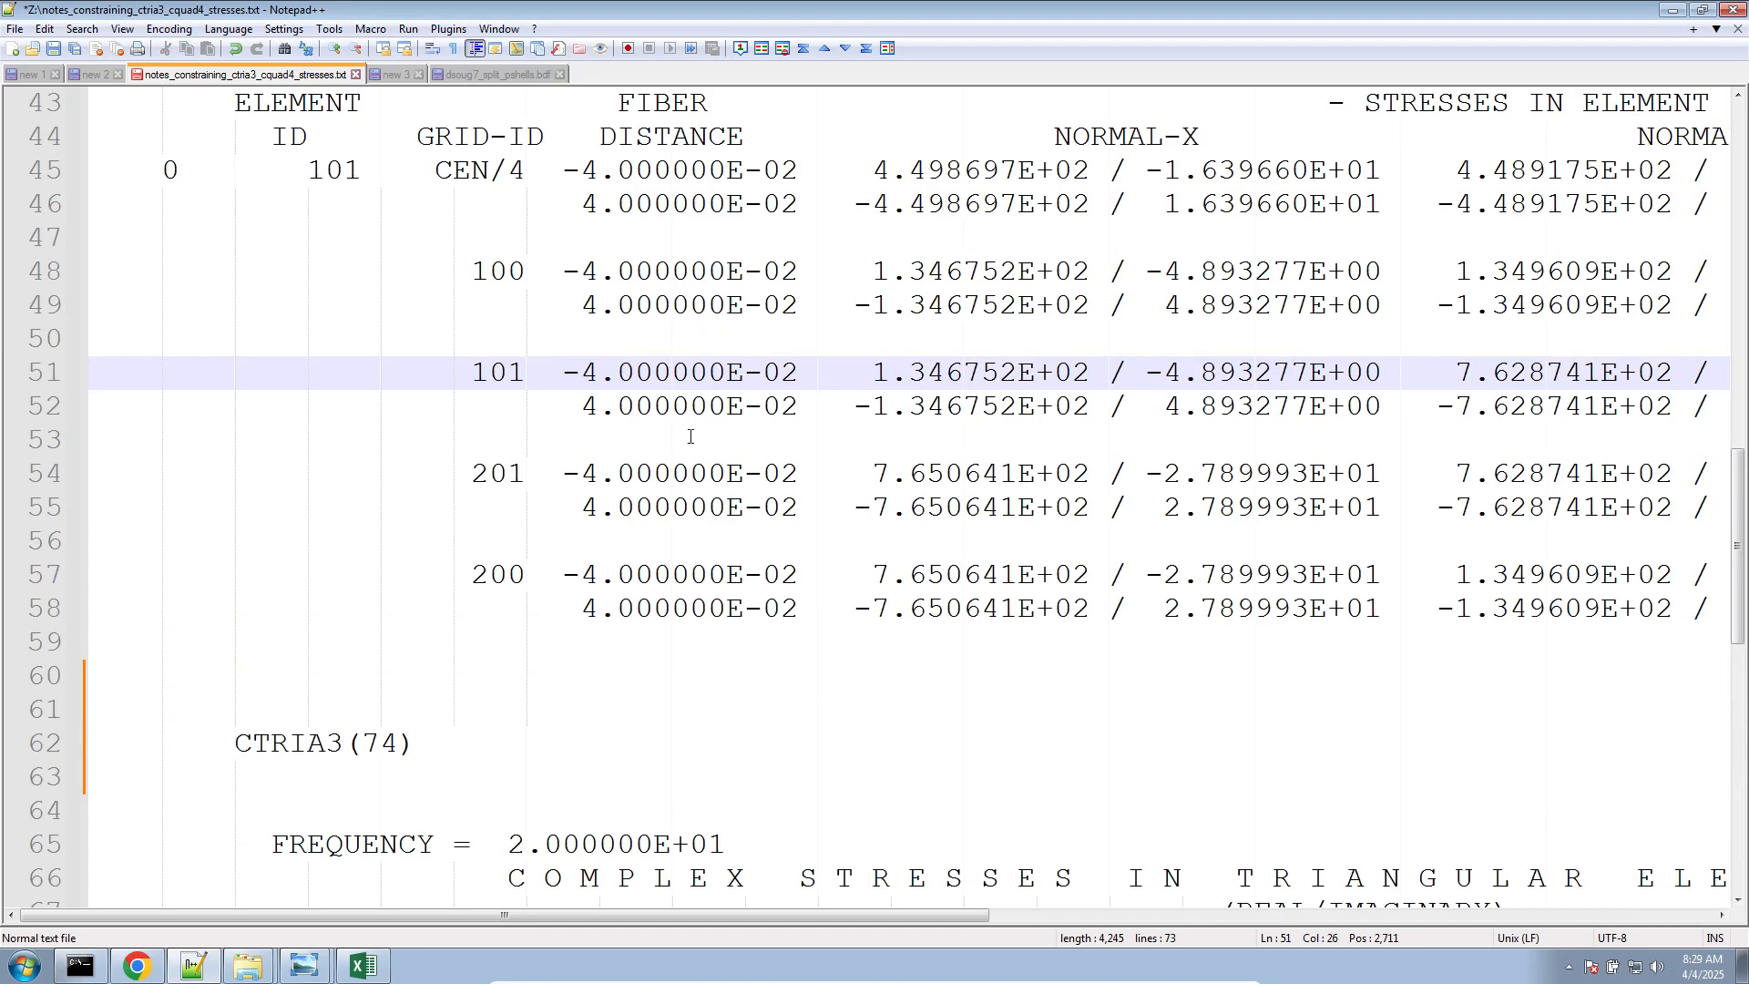
{"action": "scroll", "coordinate": [689, 436], "scroll_direction": "down", "scroll_amount": 2, "text": "ctrl"}
{"action": "scroll", "coordinate": [926, 431], "scroll_direction": "up", "scroll_amount": 3}
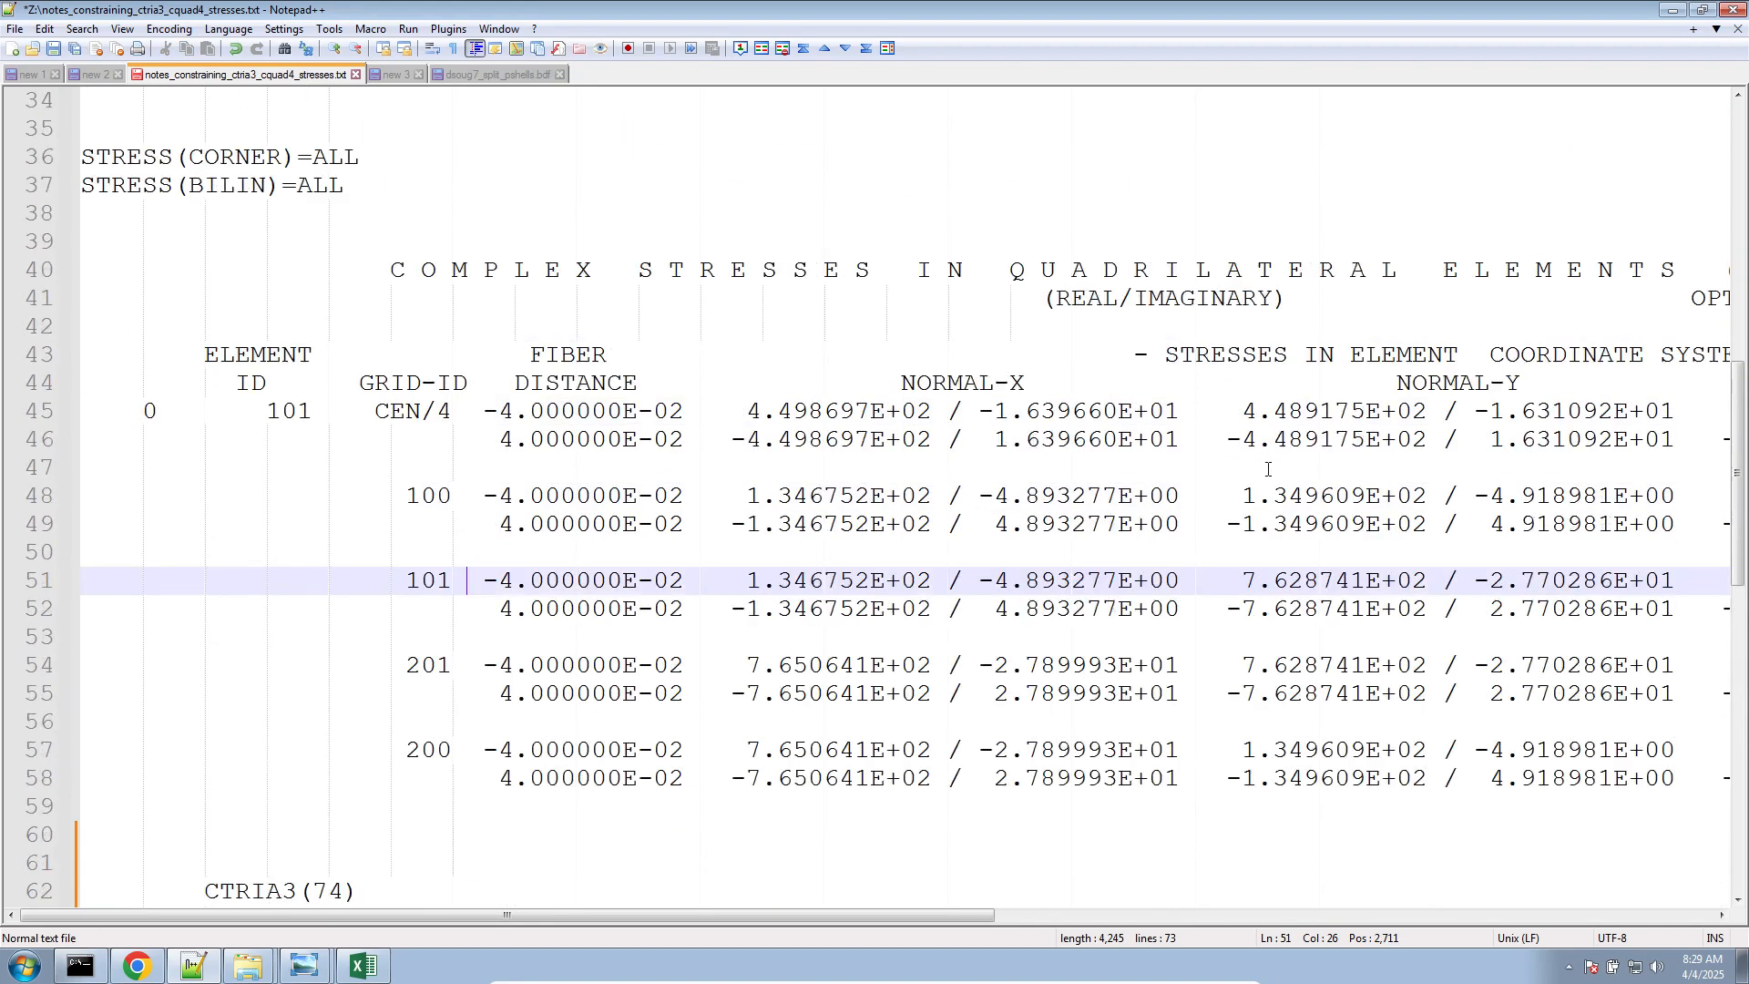
Examine element 101's CEN/4 row across the real and imaginary NORMAL-X and NORMAL-Y values, up to the real SHEAR-XY value
{"action": "left_click_drag", "start_coordinate": [1235, 410], "coordinate": [1383, 410]}
{"action": "left_click", "coordinate": [811, 410]}
{"action": "left_click", "coordinate": [1035, 410]}
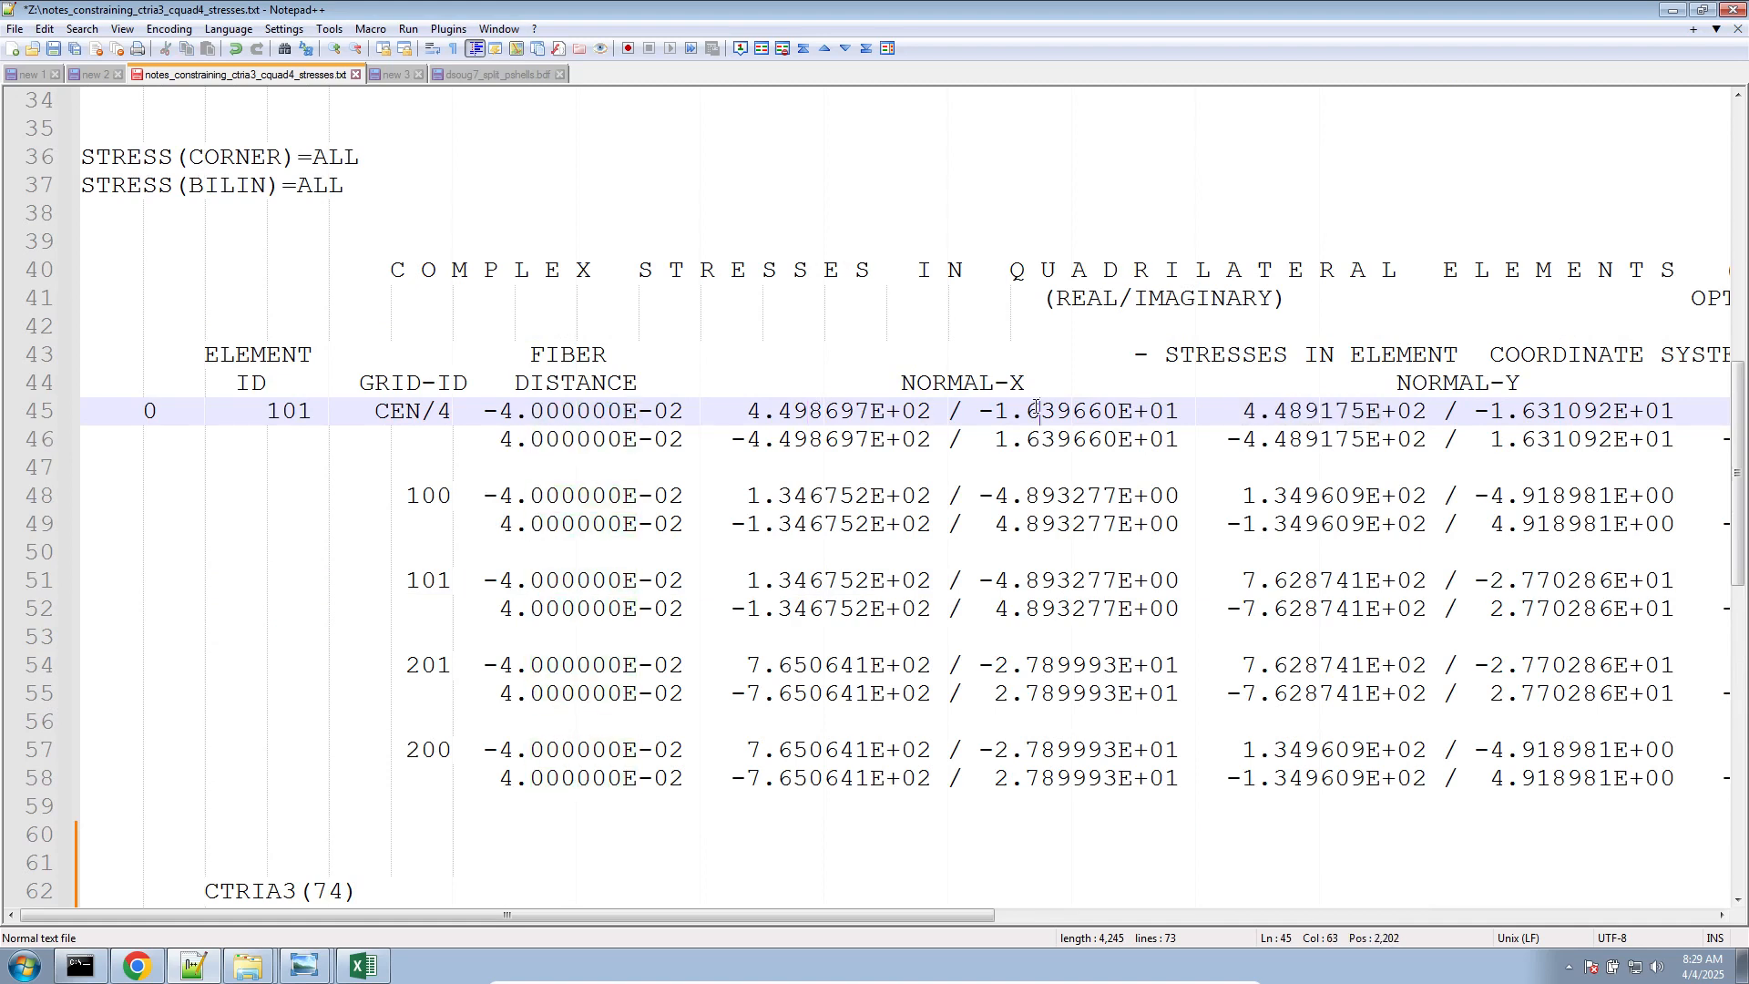
{"action": "left_click", "coordinate": [1272, 412]}
{"action": "left_click_drag", "start_coordinate": [1474, 412], "coordinate": [1706, 412]}
{"action": "left_click_drag", "start_coordinate": [840, 914], "coordinate": [1142, 887]}
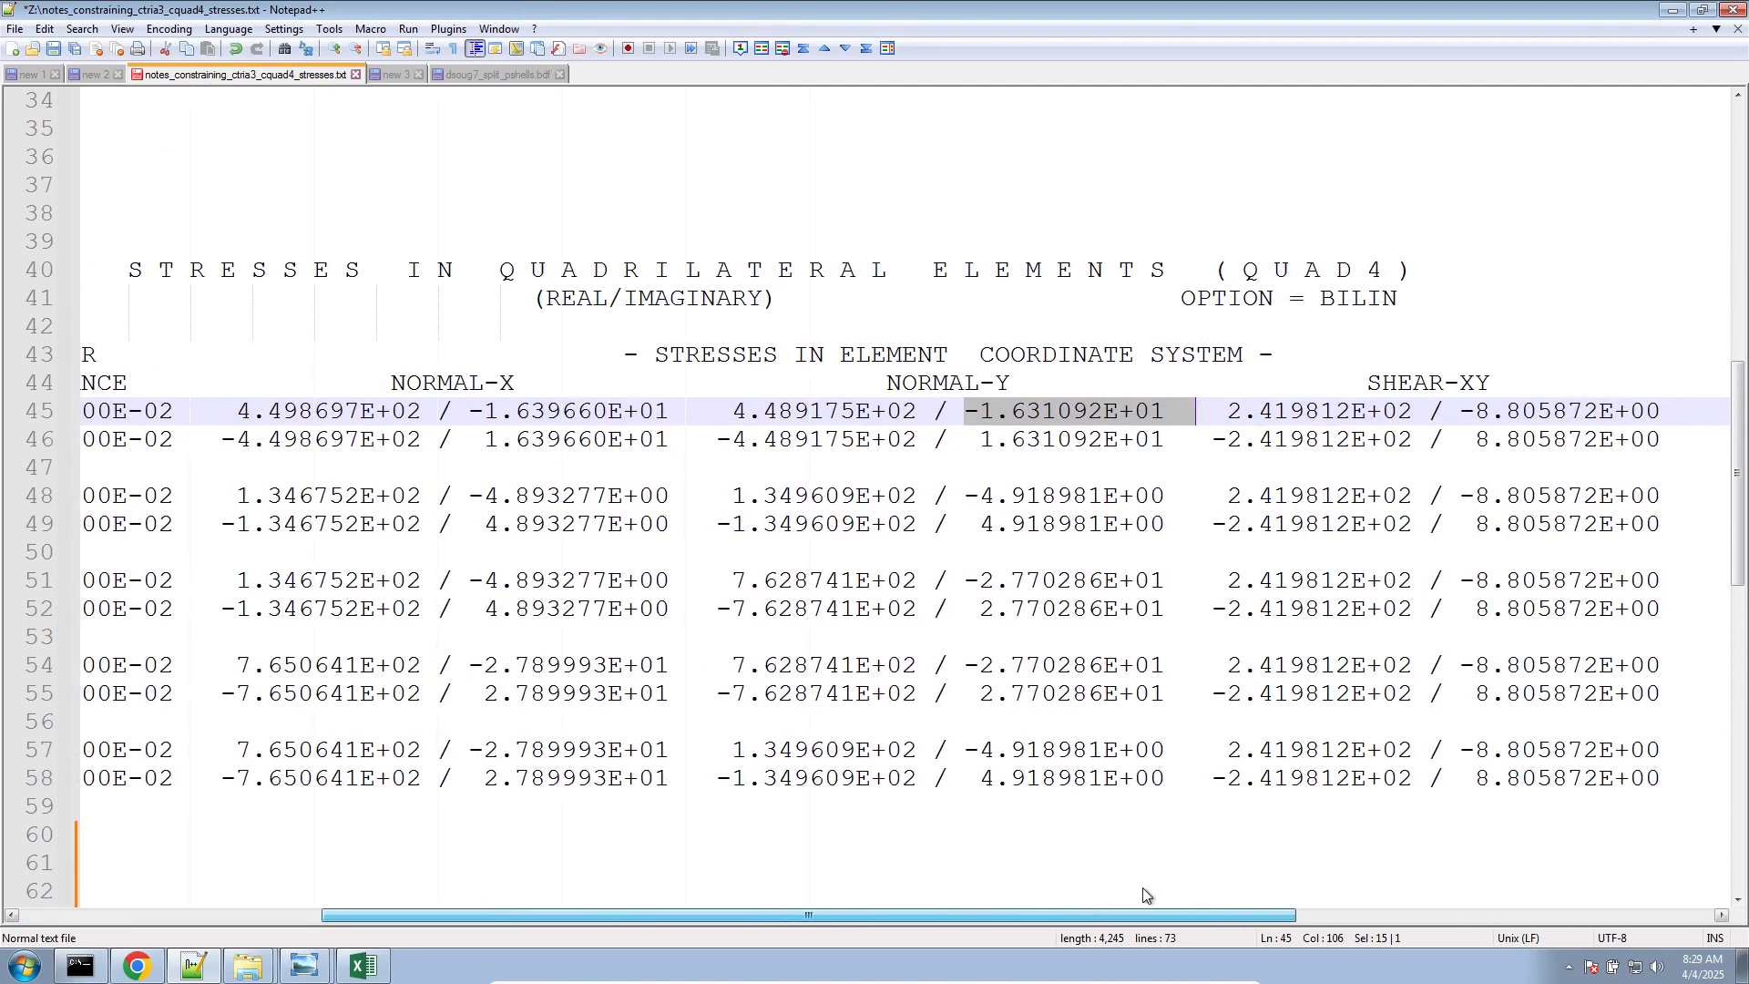
{"action": "left_click_drag", "start_coordinate": [1206, 412], "coordinate": [1412, 412]}
Check the CQUAD4(144) entry for item code 9 in Excel, then highlight the matching SHEAR-XY value in the Notepad++ stress table
{"action": "left_click", "coordinate": [362, 965]}
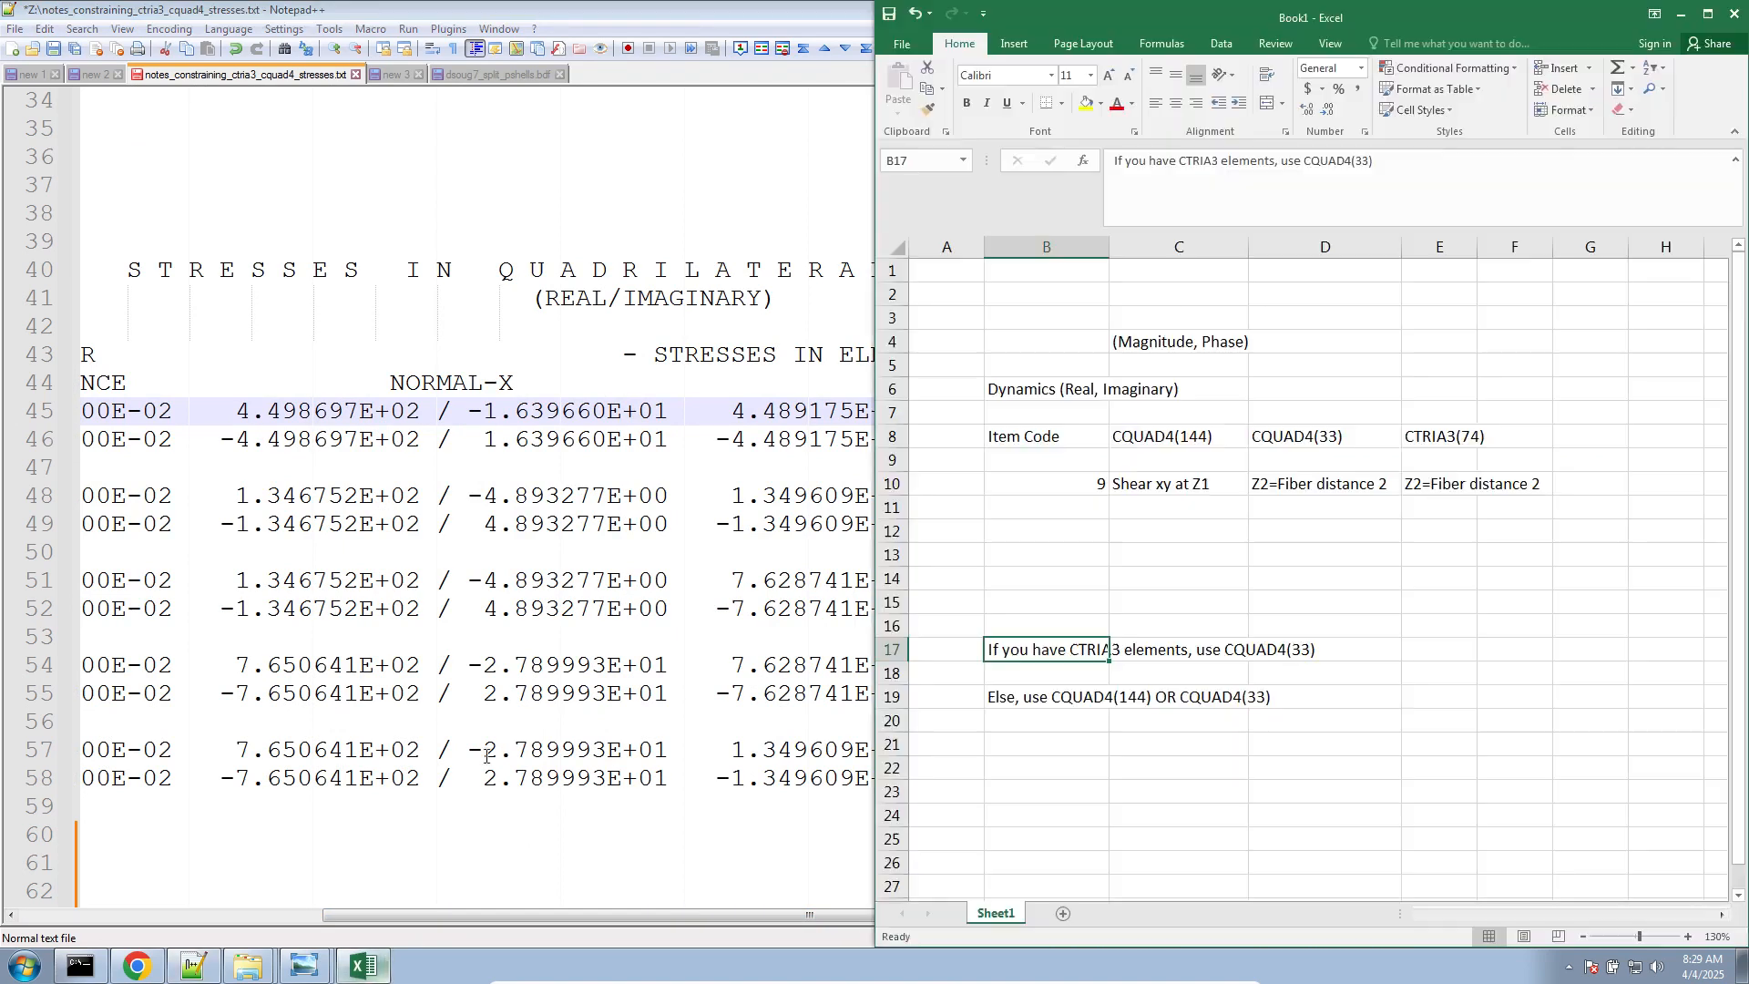
{"action": "left_click", "coordinate": [1160, 437]}
{"action": "left_click", "coordinate": [1136, 490]}
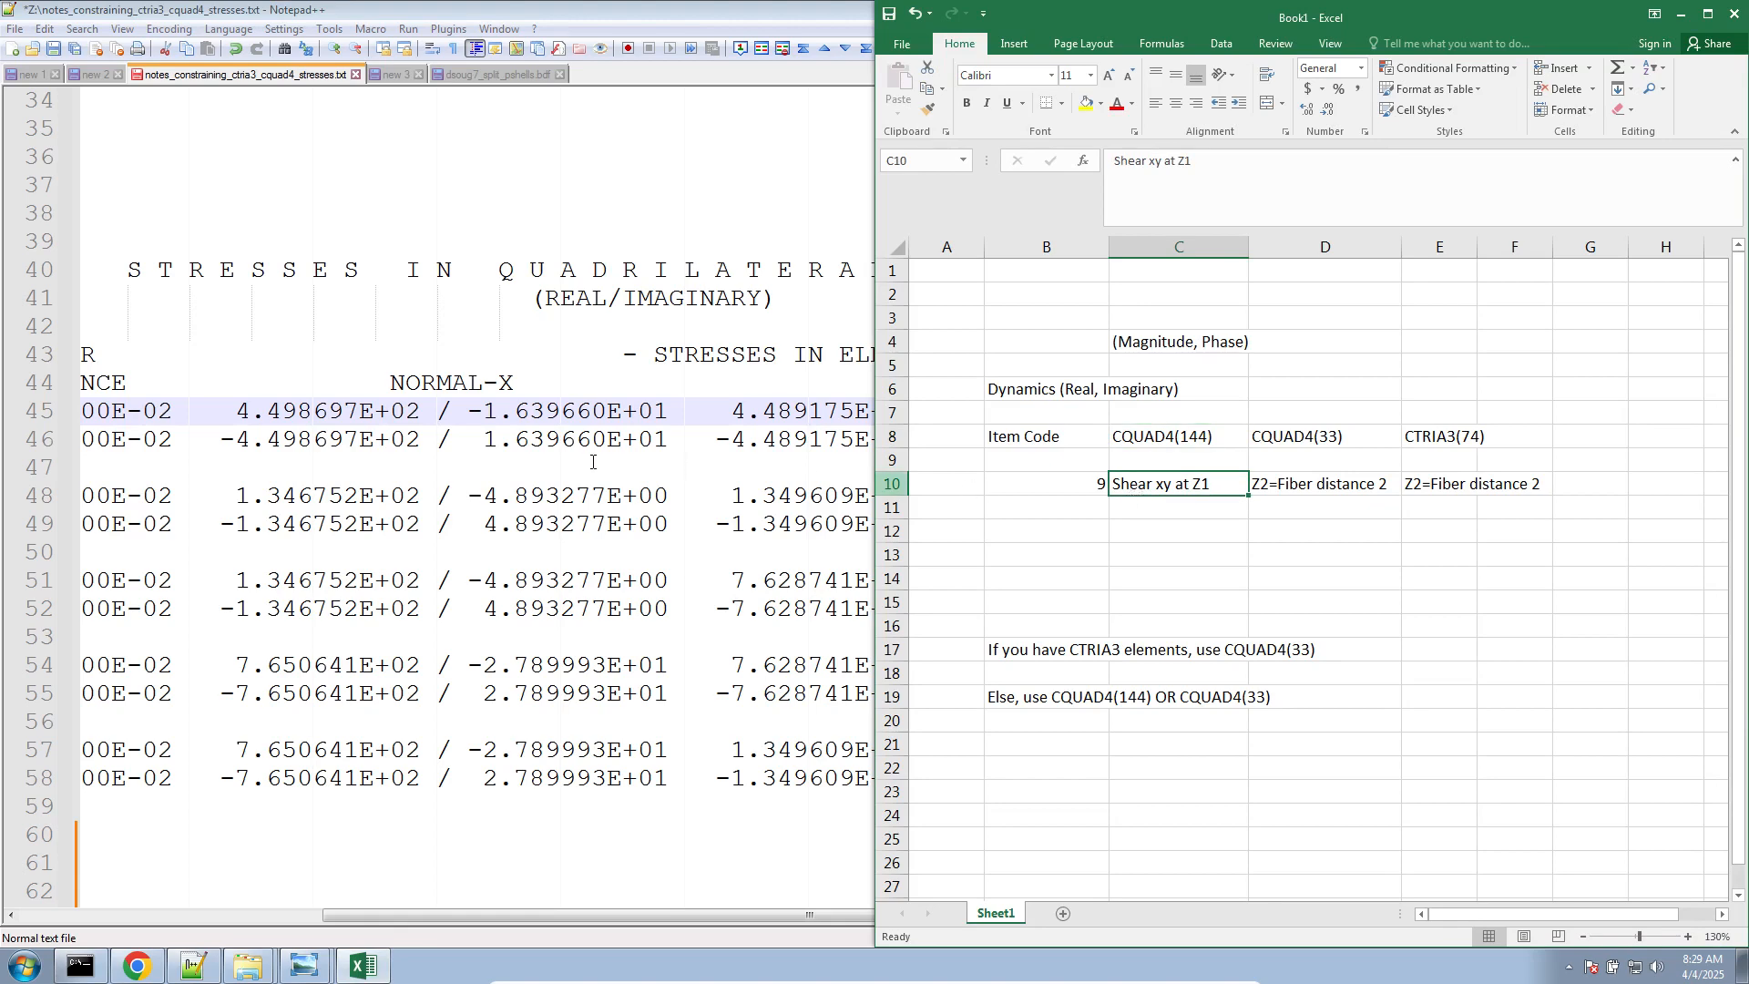
{"action": "key", "text": "alt+Tab"}
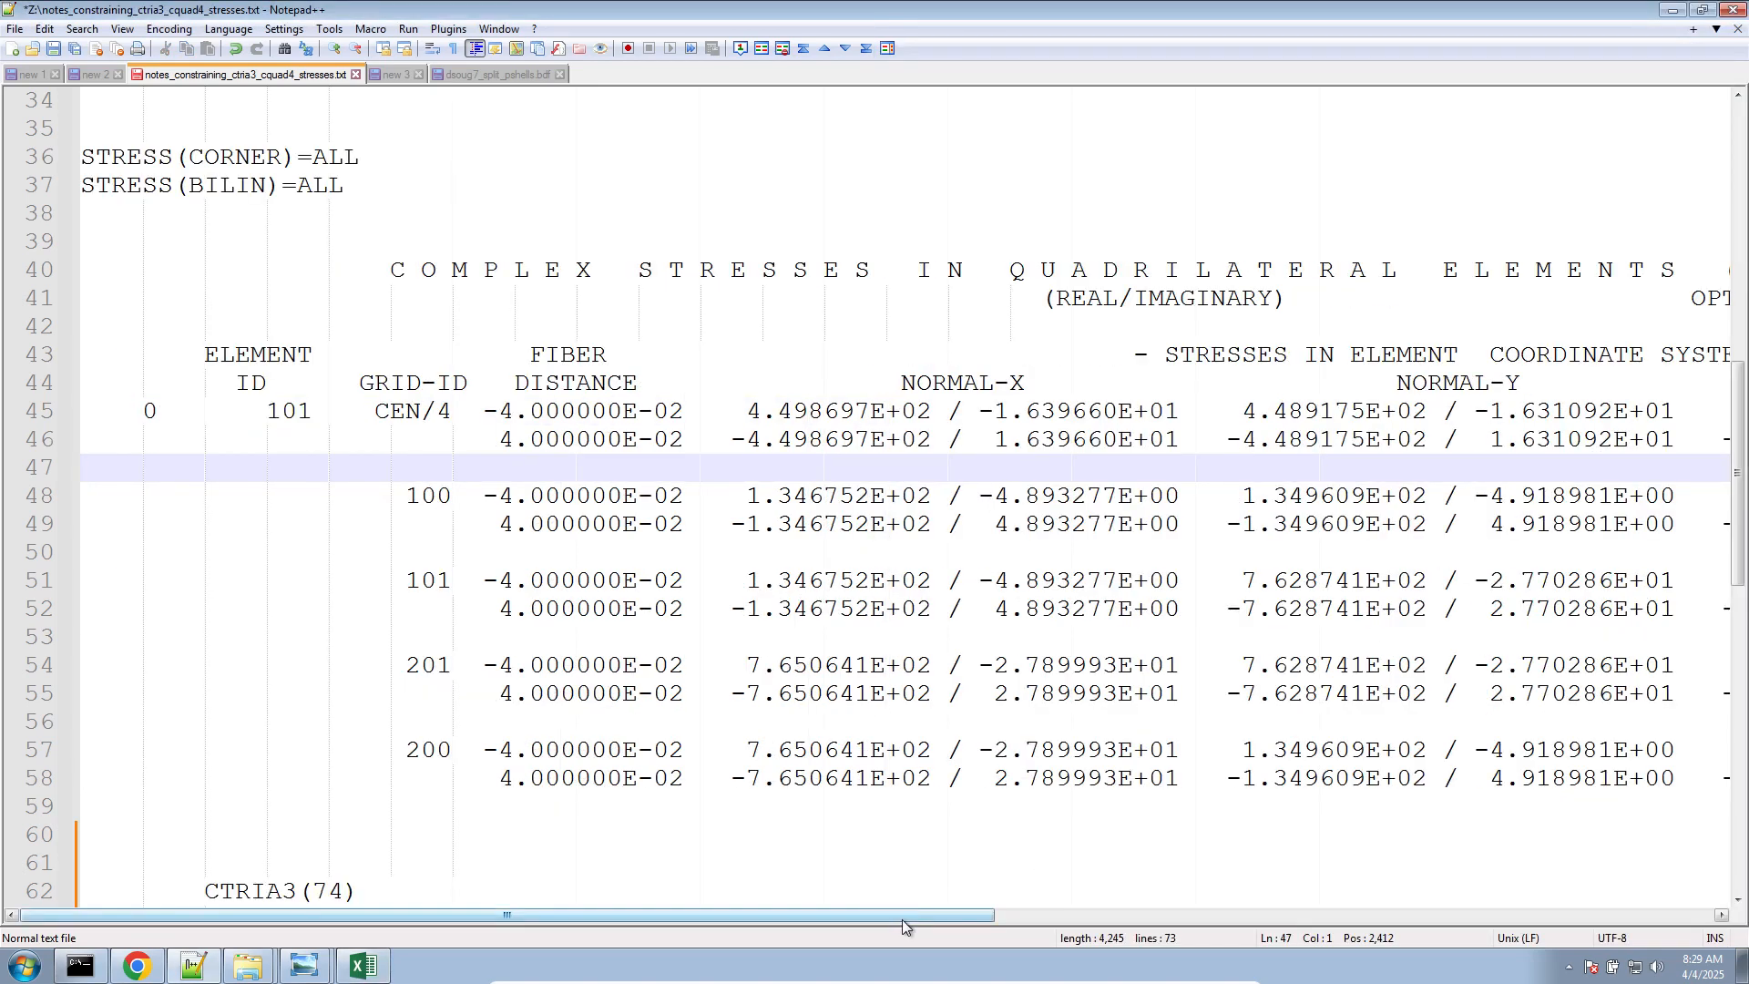
{"action": "left_click_drag", "start_coordinate": [901, 920], "coordinate": [1307, 920]}
{"action": "left_click_drag", "start_coordinate": [1058, 406], "coordinate": [1240, 411]}
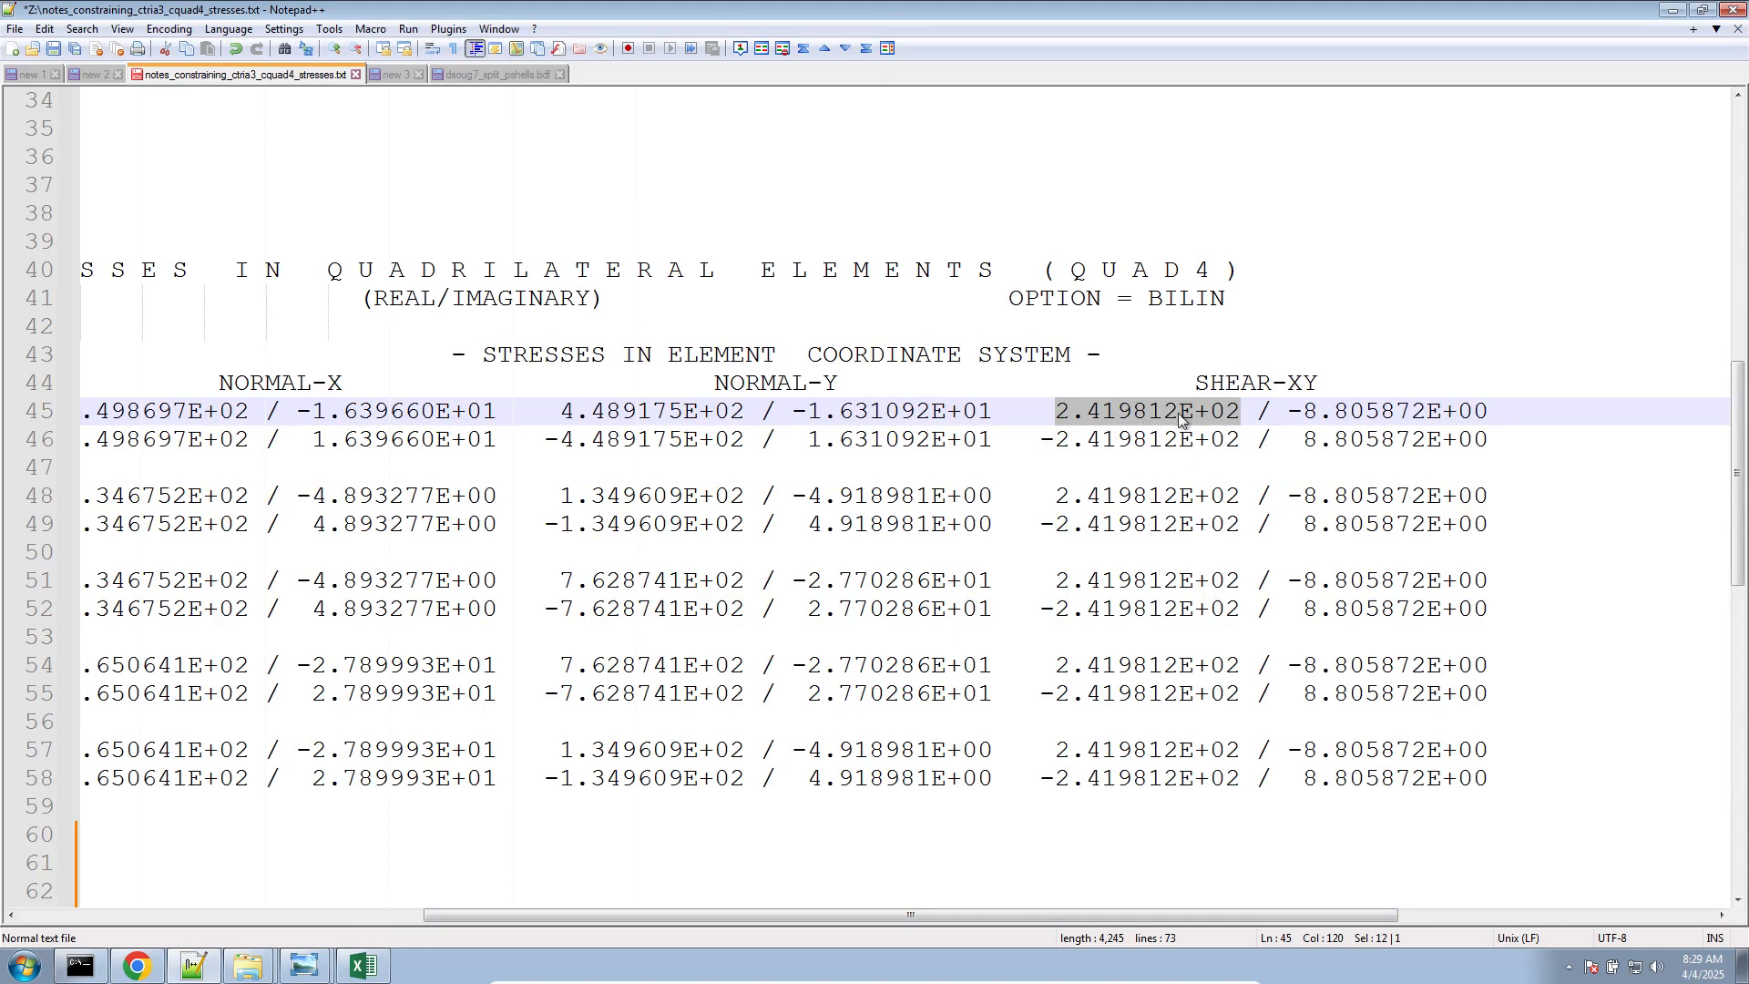
{"action": "left_click_drag", "start_coordinate": [1119, 916], "coordinate": [729, 914]}
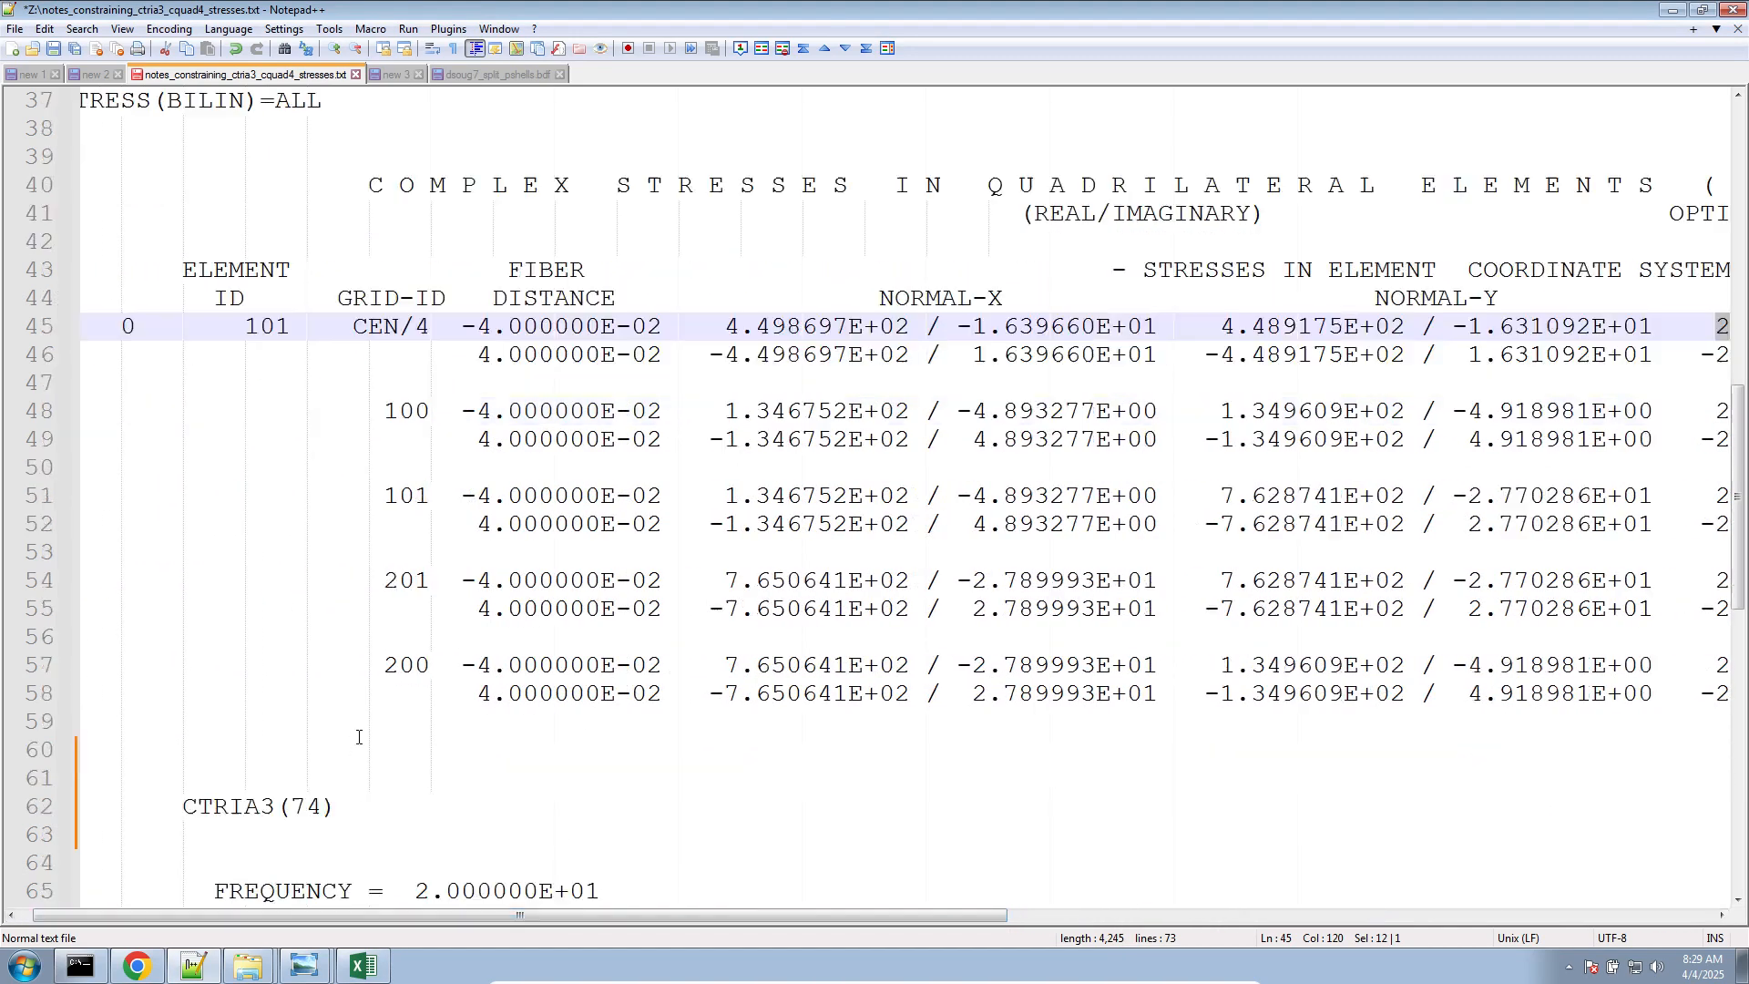
Highlight the second fiber distance of triangle element 2000 and the first real SHEAR-XY value in the CQUAD4(33) table
{"action": "scroll", "coordinate": [845, 597], "scroll_direction": "down", "scroll_amount": 6}
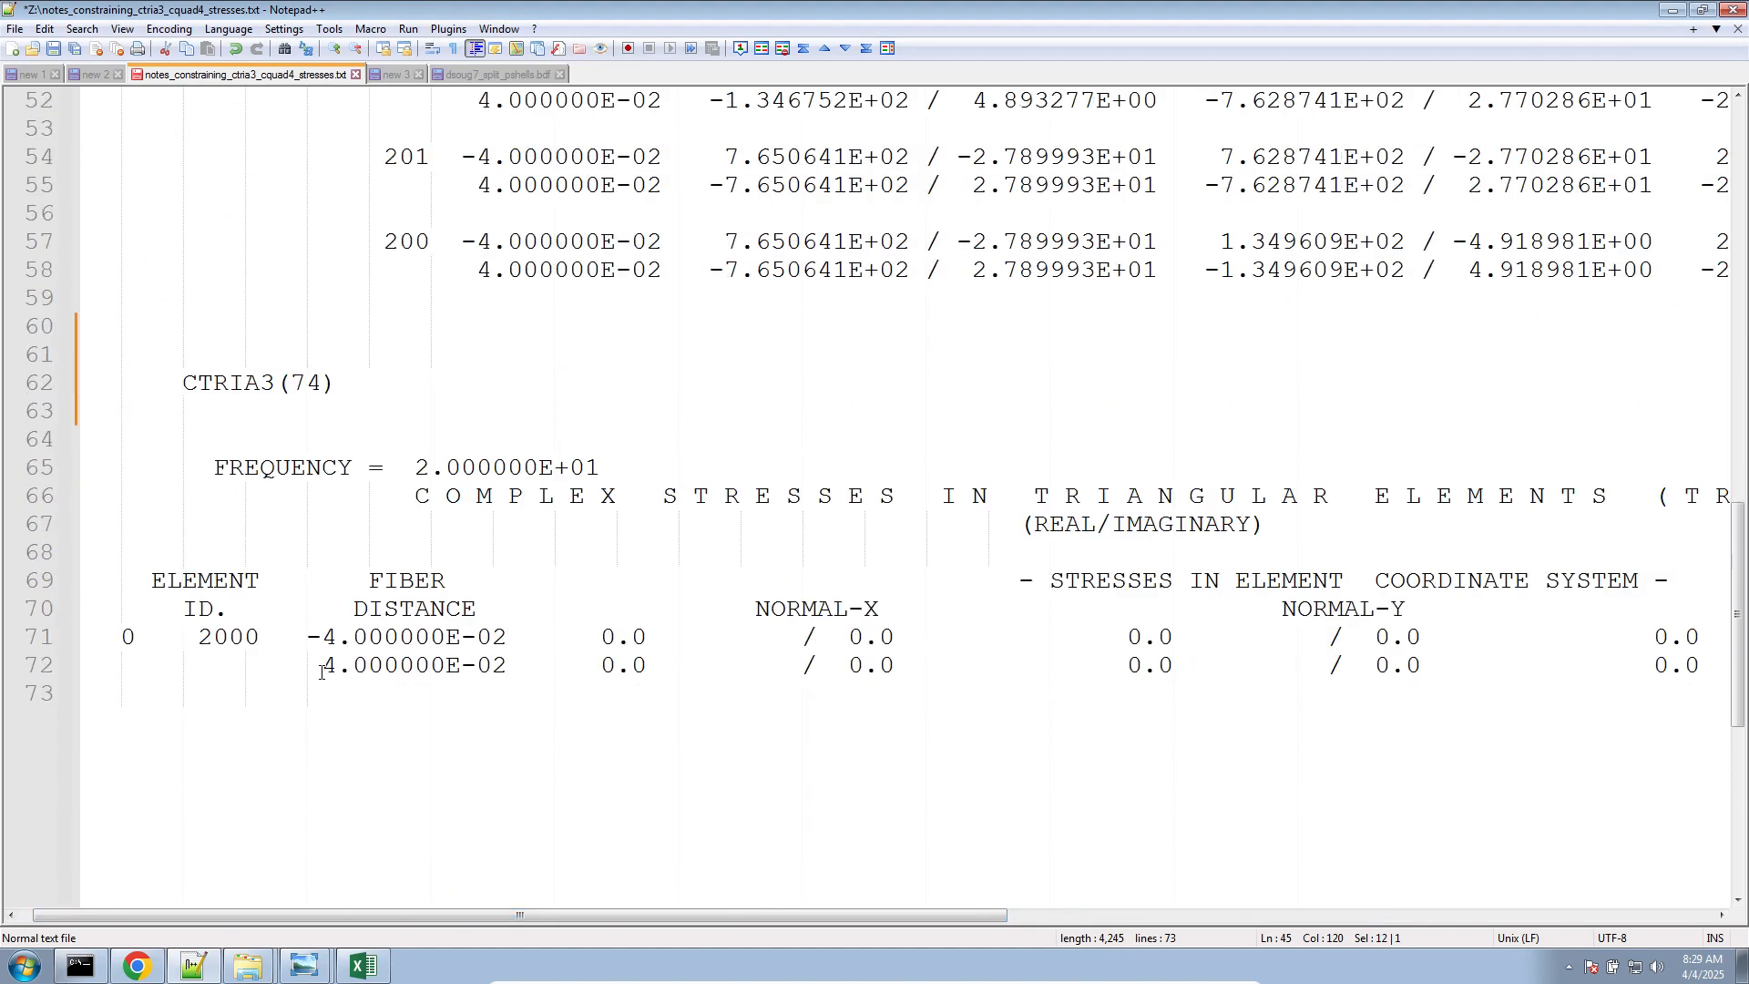
{"action": "left_click_drag", "start_coordinate": [320, 672], "coordinate": [508, 670]}
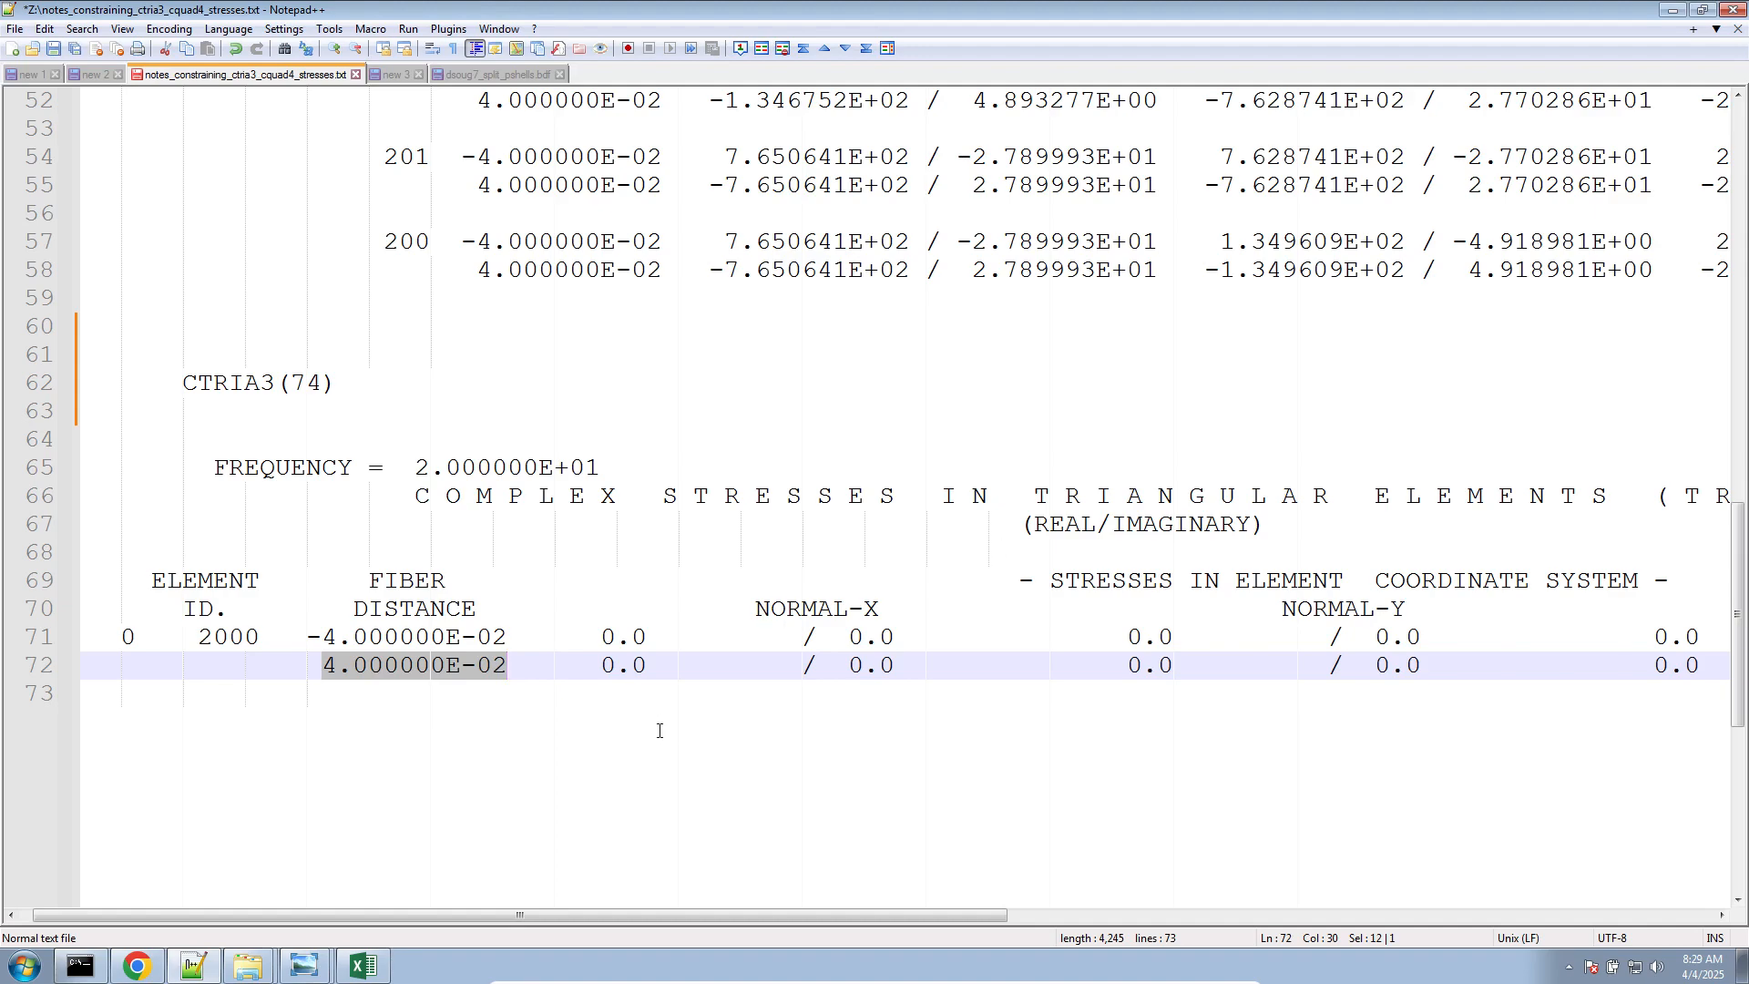
{"action": "scroll", "coordinate": [660, 731], "scroll_direction": "up", "scroll_amount": 17}
{"action": "scroll", "coordinate": [92, 248], "scroll_direction": "down", "scroll_amount": 2}
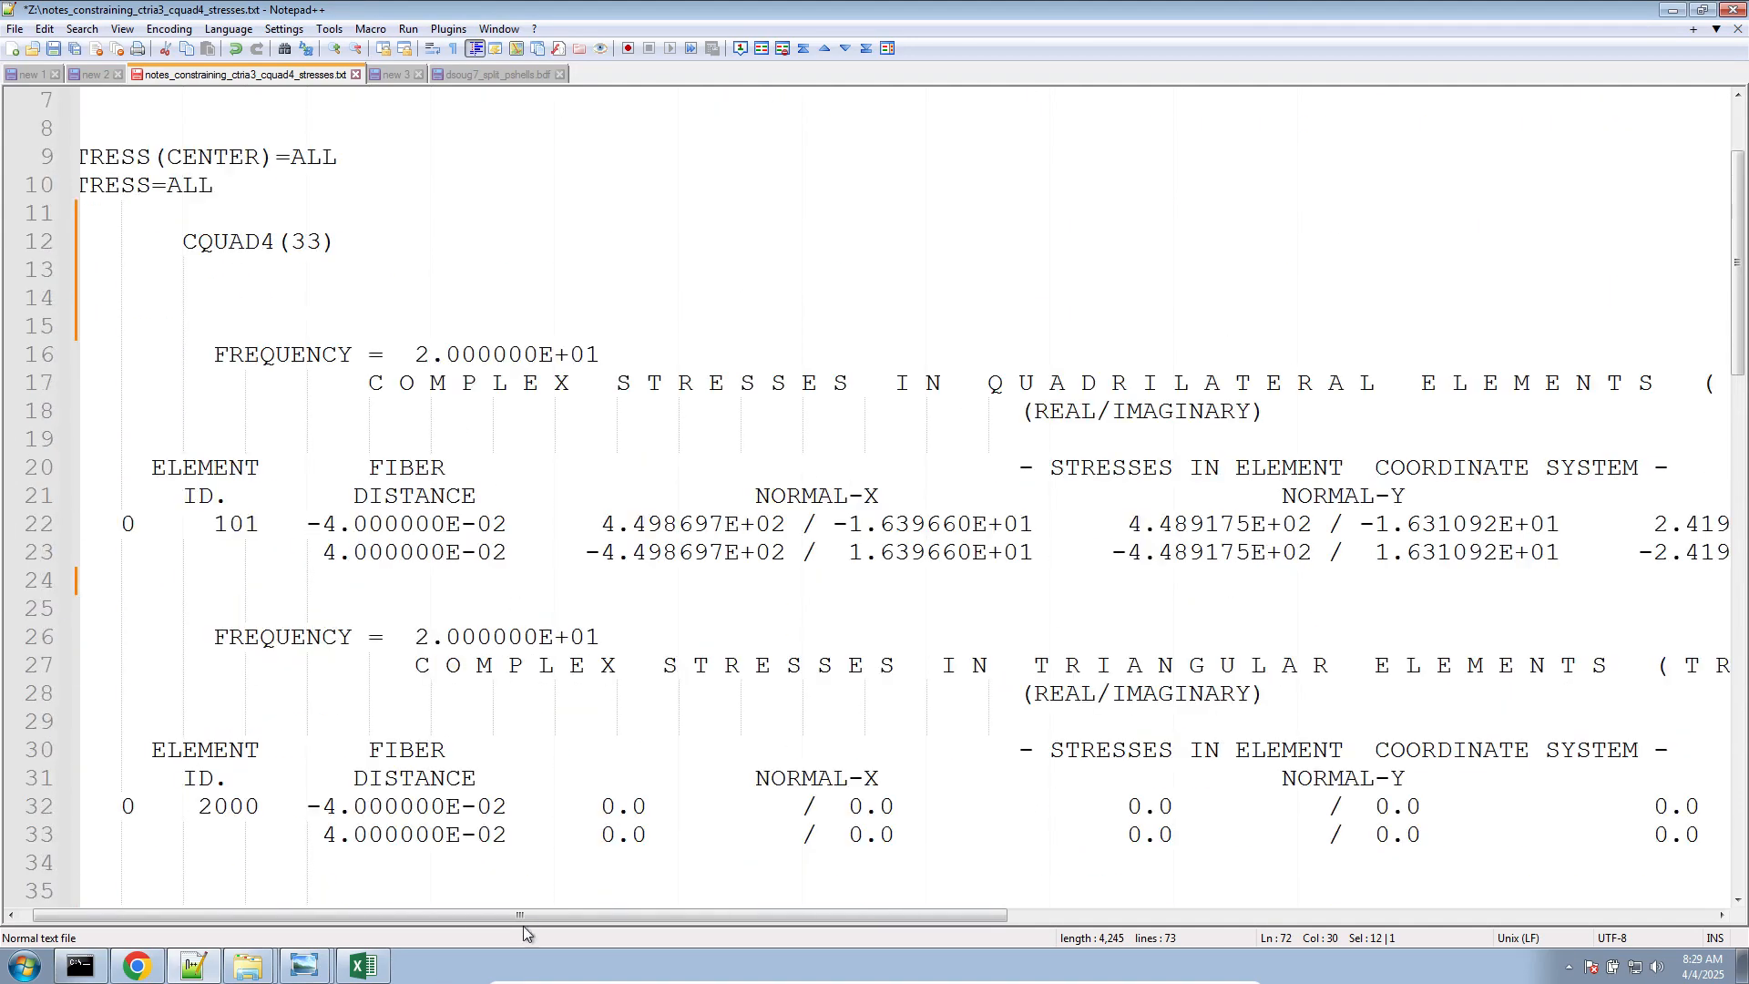
{"action": "left_click_drag", "start_coordinate": [526, 920], "coordinate": [870, 913]}
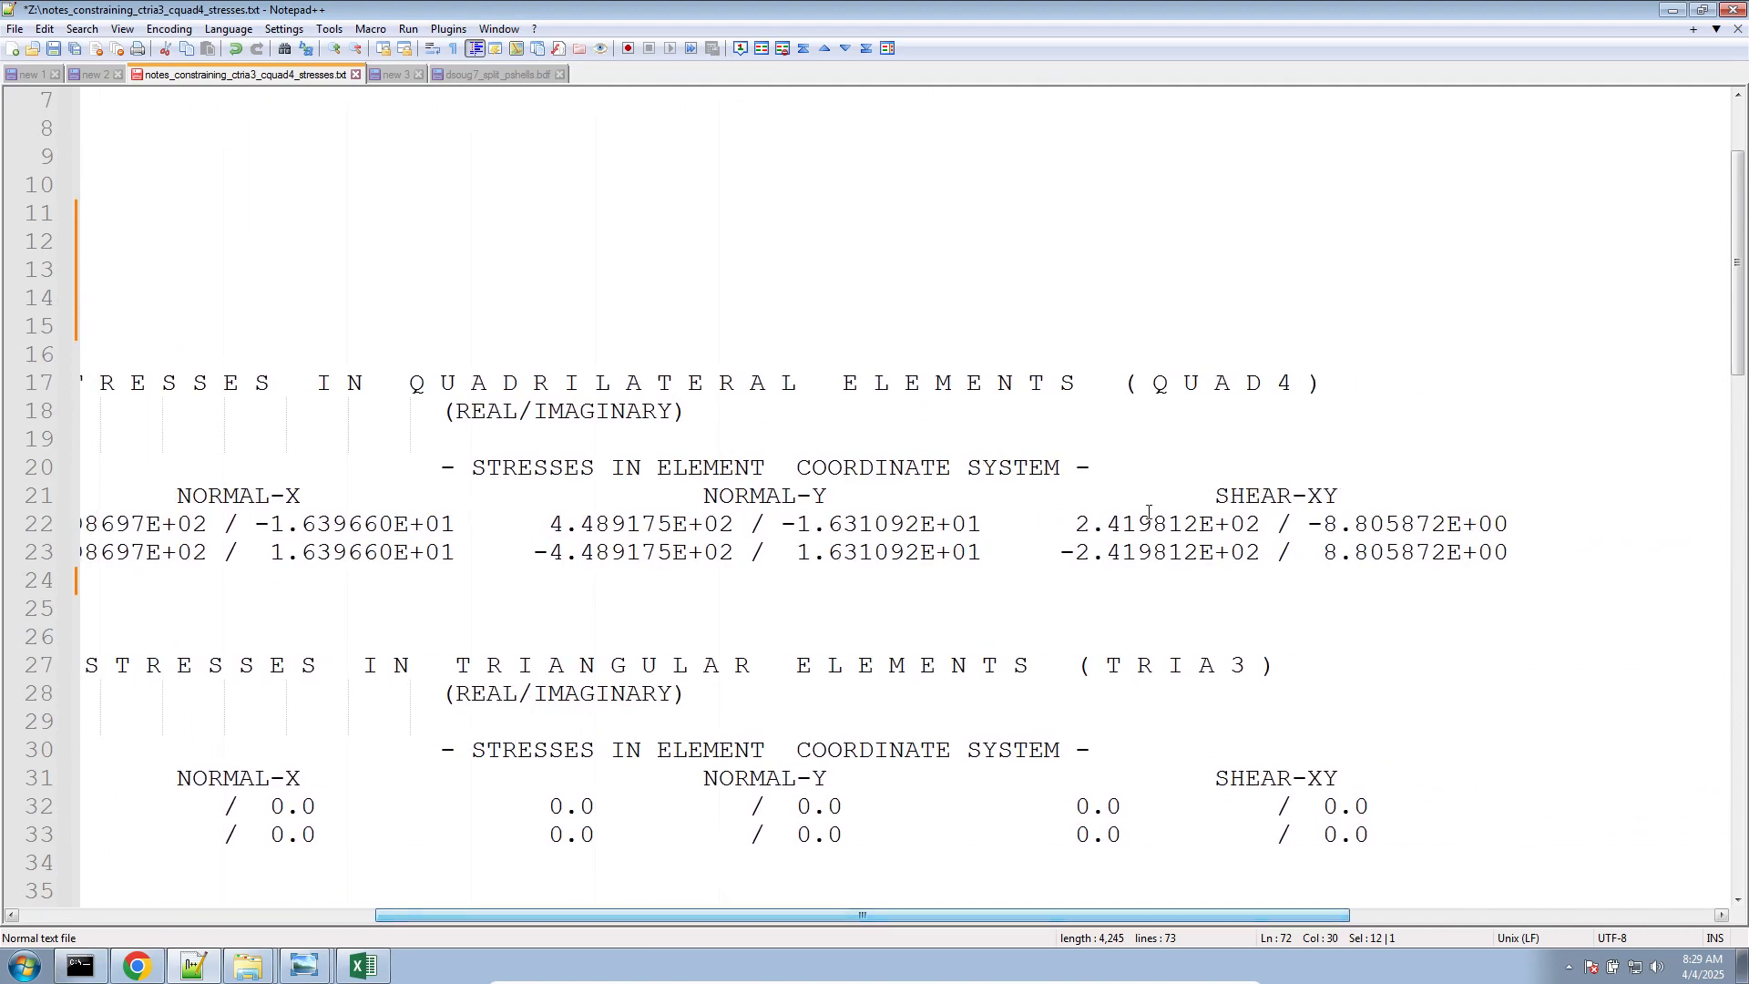
{"action": "left_click_drag", "start_coordinate": [1075, 524], "coordinate": [1245, 525]}
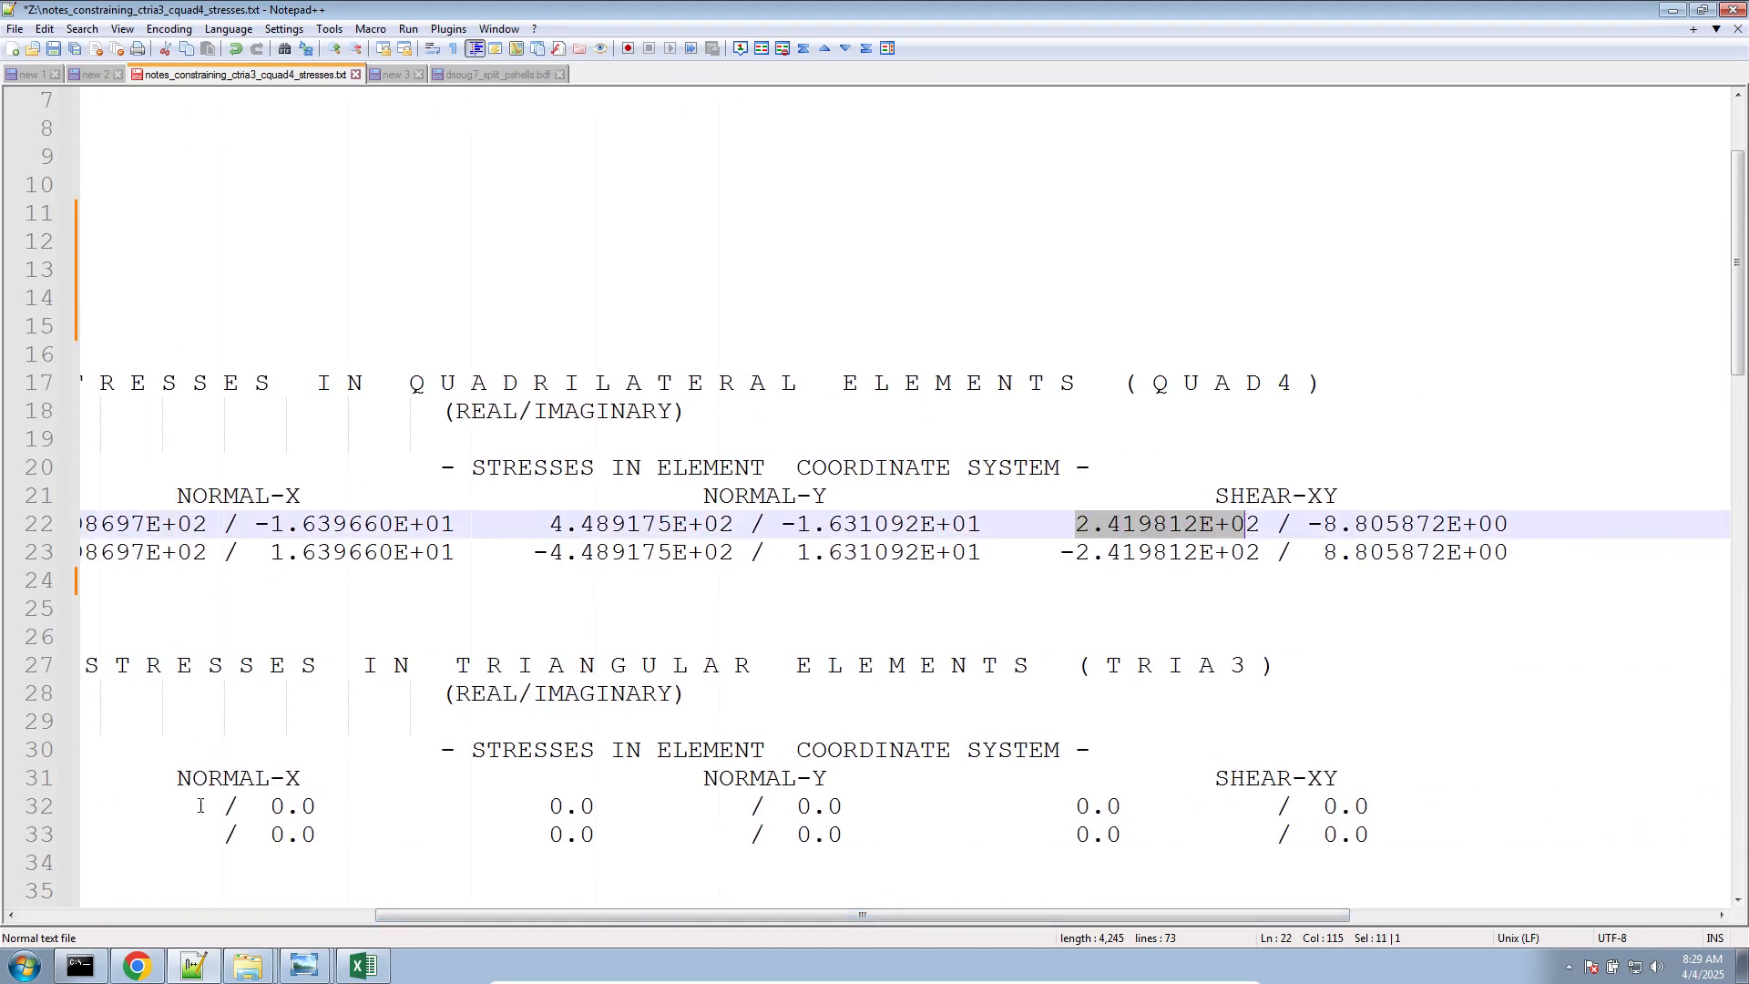
Look up the complex shear xy at Z1 item code in the cquad4_33.png table in Windows Photo Viewer
{"action": "left_click", "coordinate": [363, 965]}
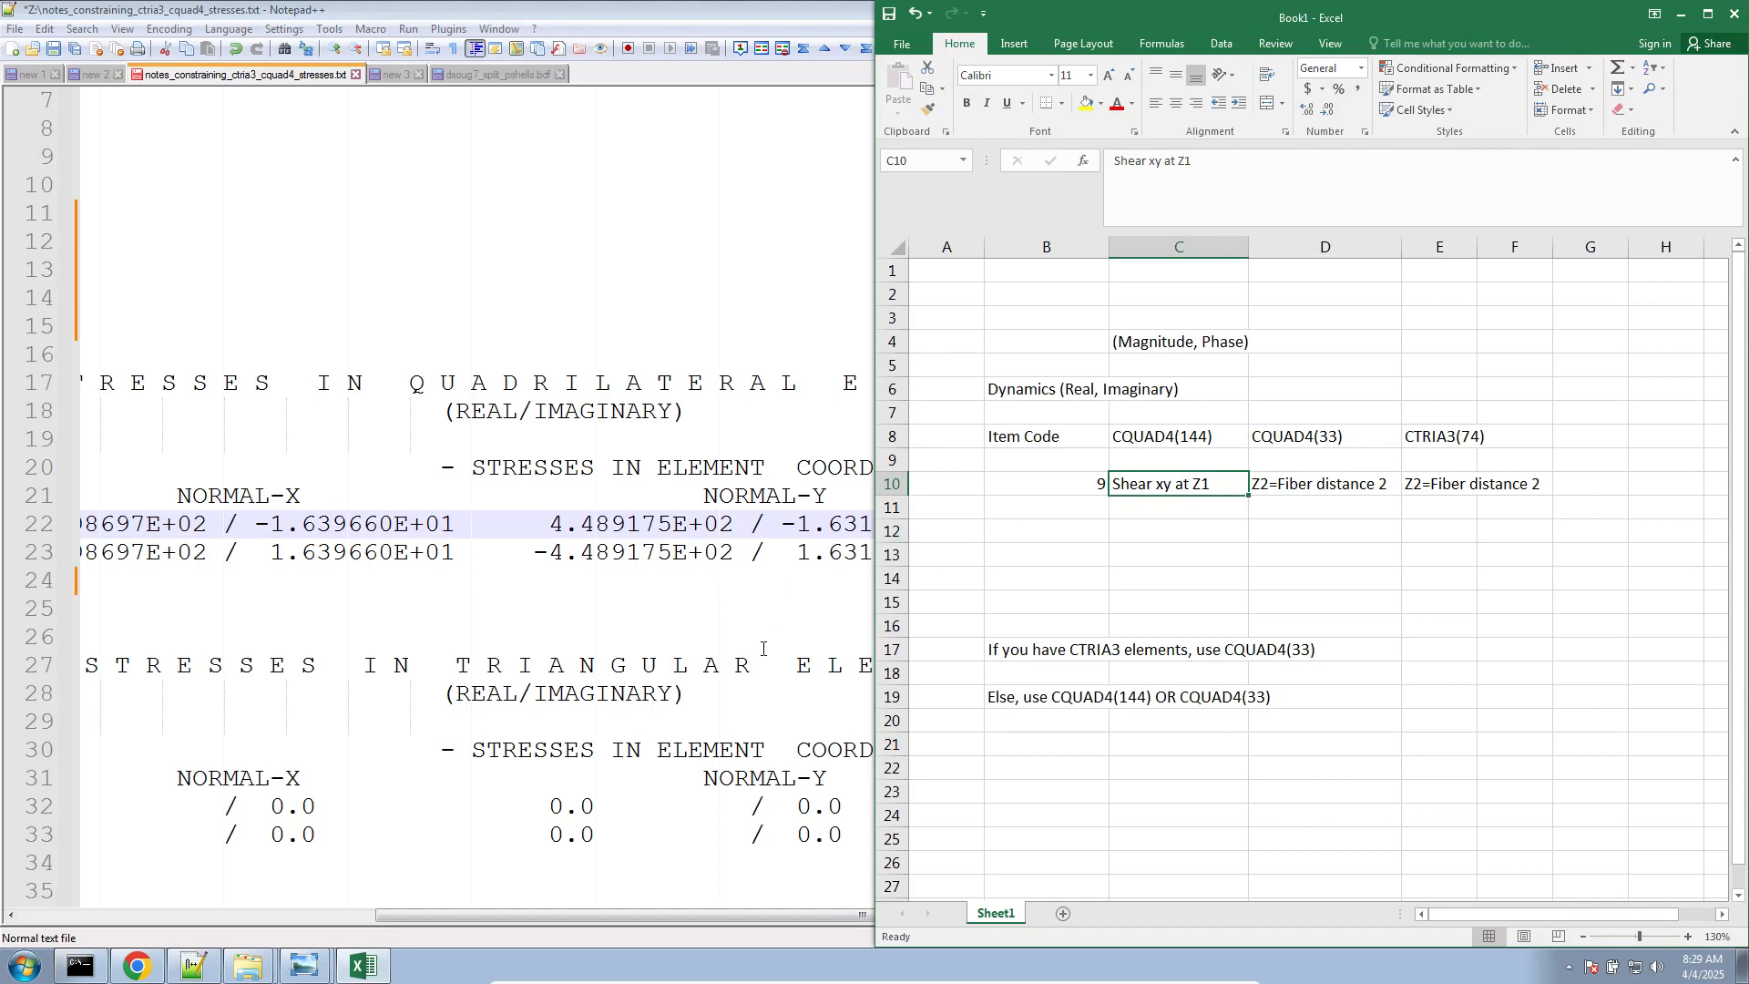
{"action": "left_click", "coordinate": [826, 624]}
{"action": "mouse_move", "coordinate": [305, 965]}
{"action": "left_click", "coordinate": [310, 921]}
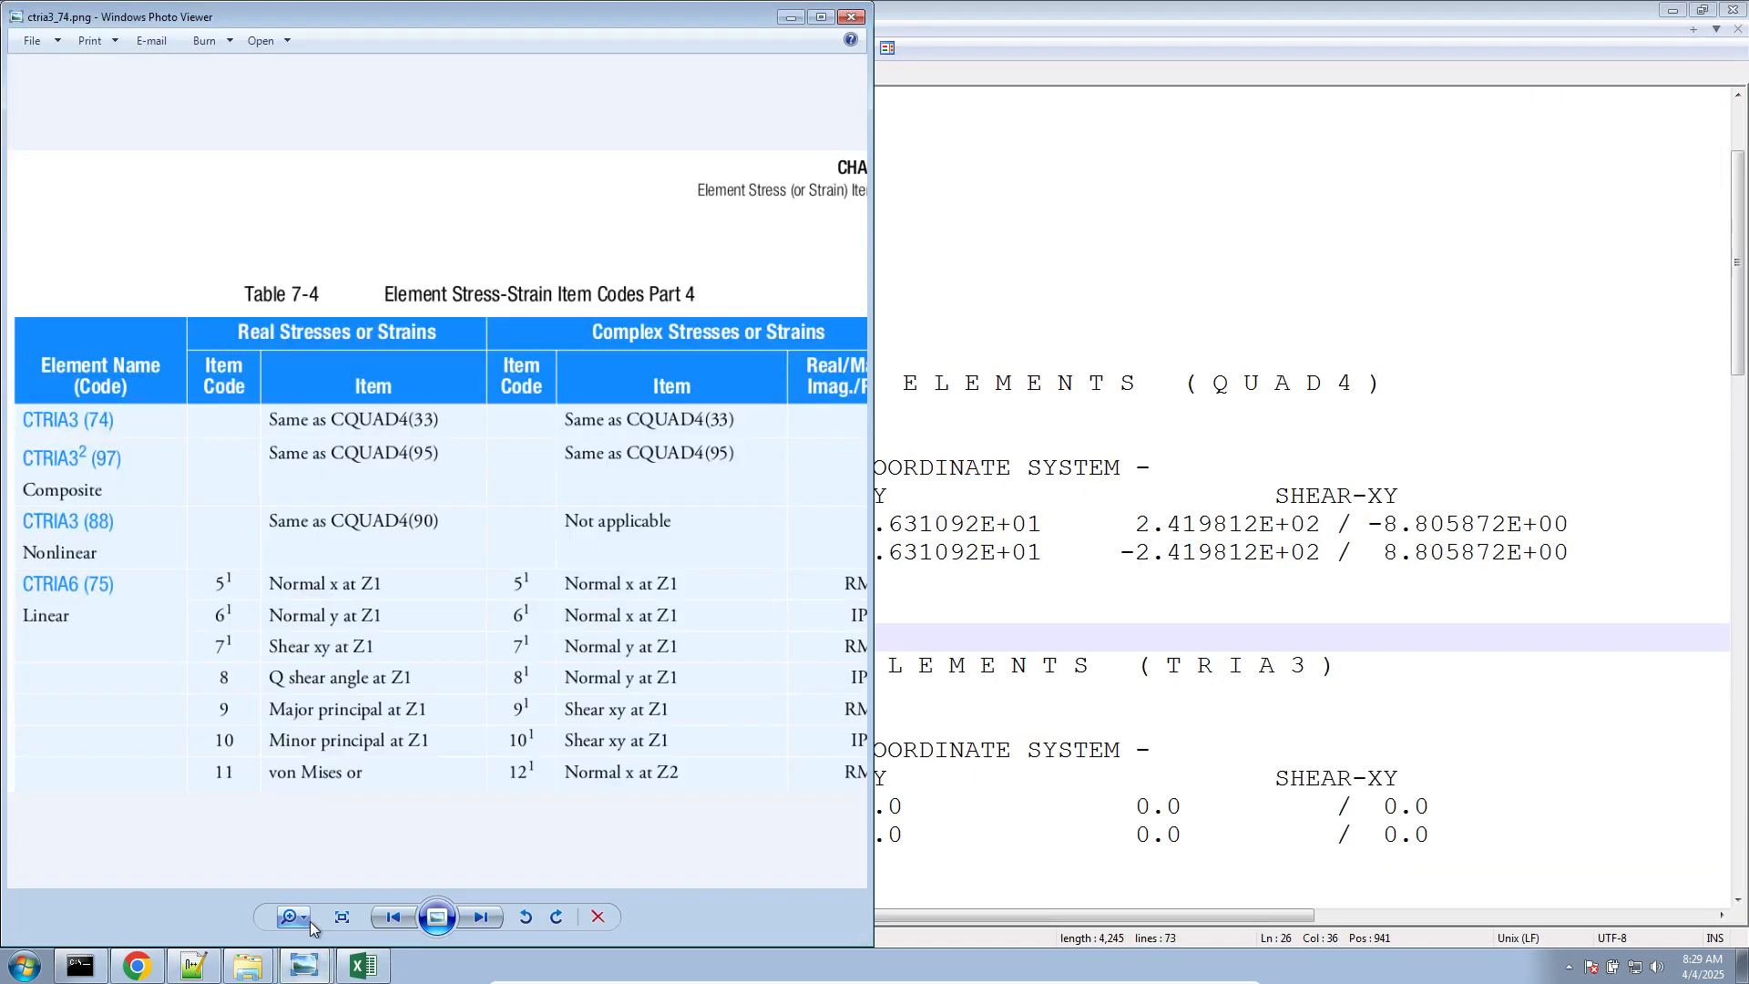
{"action": "left_click", "coordinate": [386, 910]}
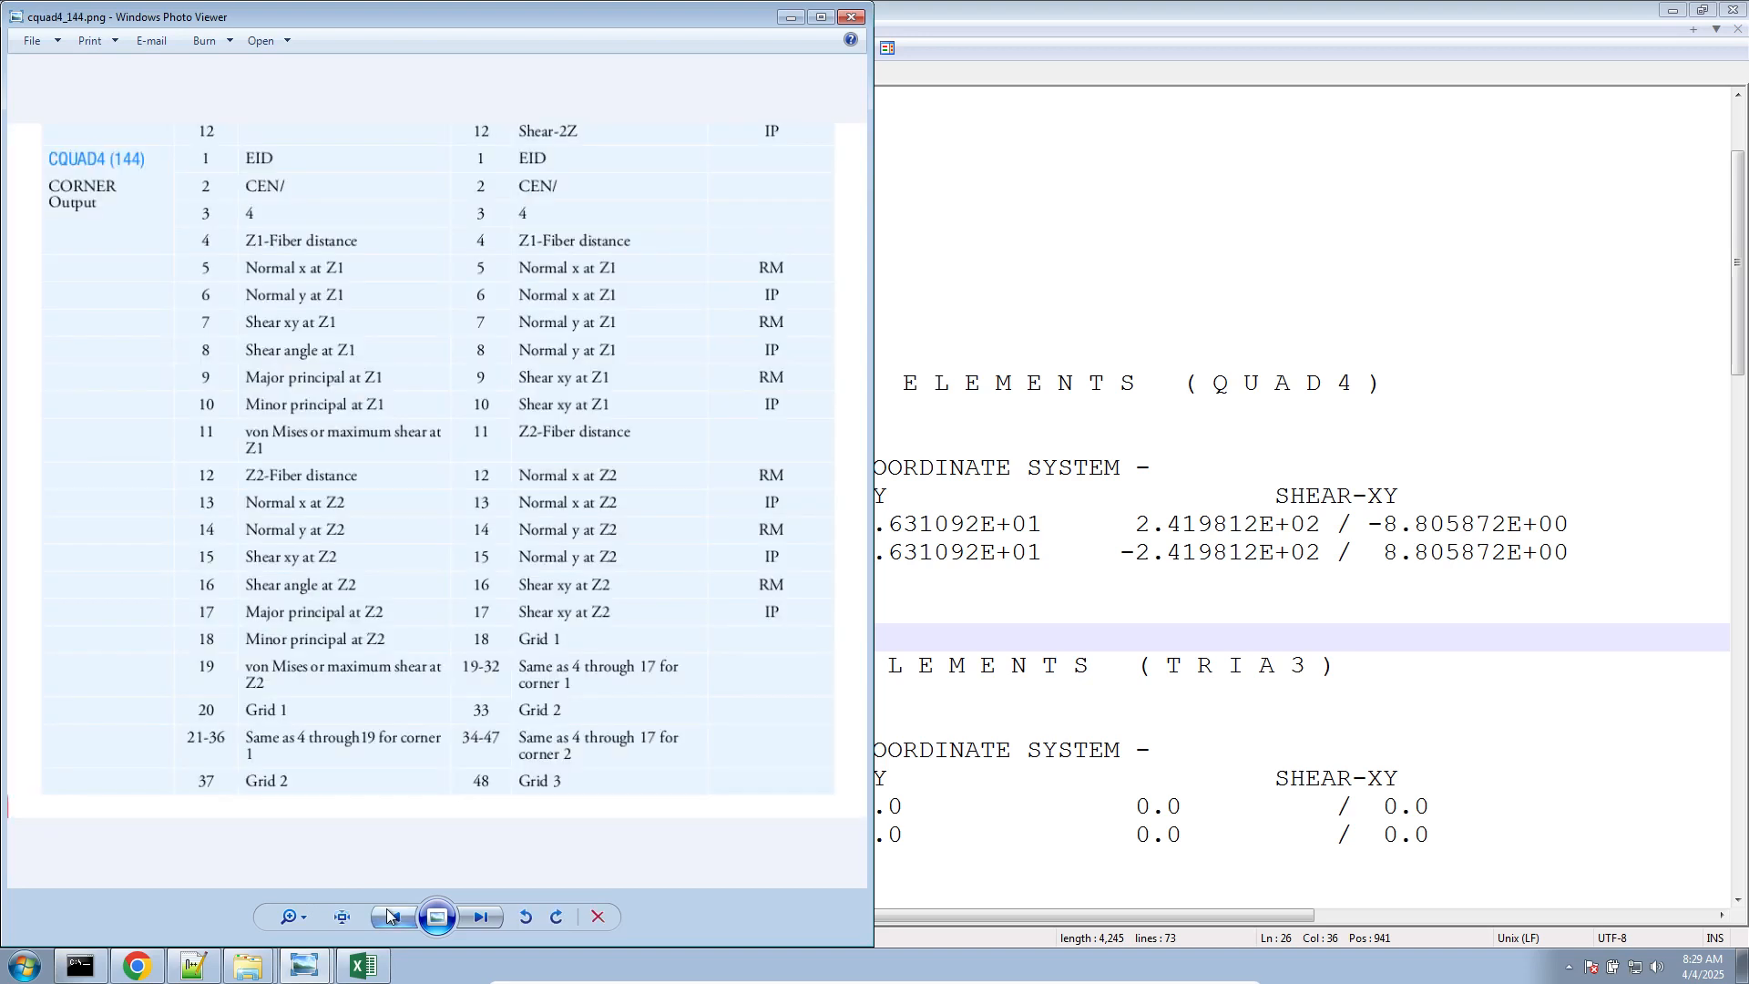
{"action": "left_click", "coordinate": [386, 909]}
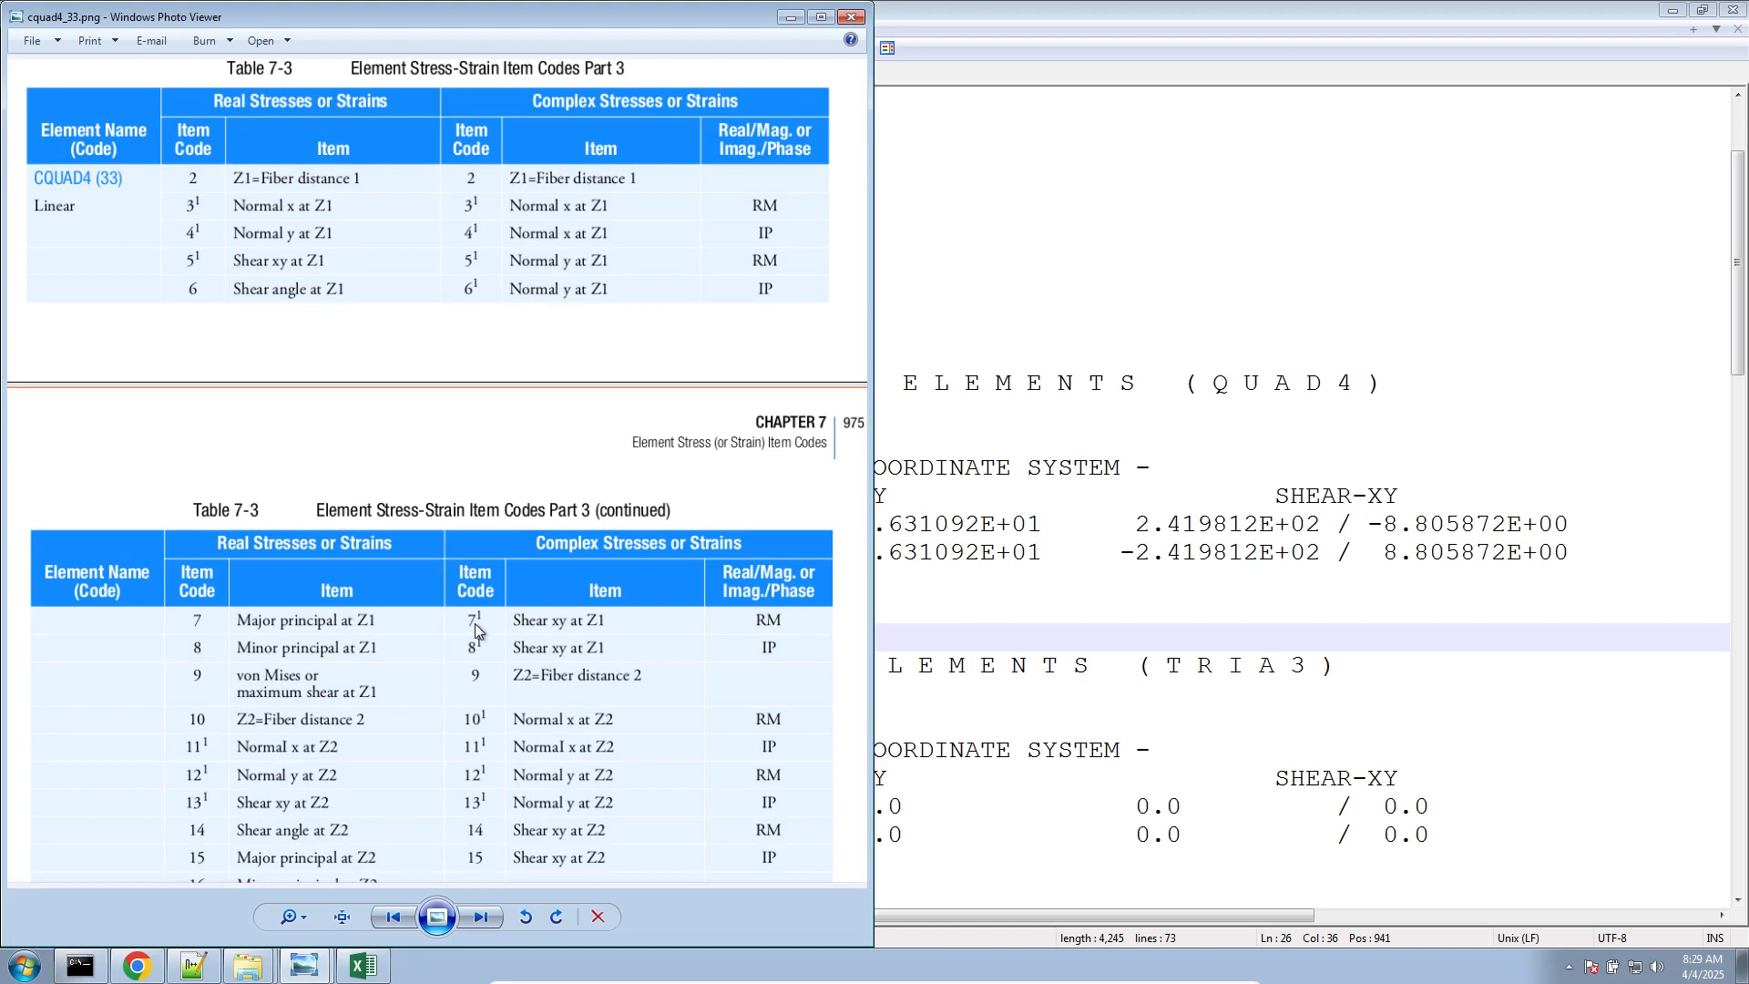
Switch to Excel, enter item code 7 in B11 and record Shear xy at Z1 (RM) under CQUAD4(33) in the same row
{"action": "left_click", "coordinate": [376, 966]}
{"action": "left_click", "coordinate": [1090, 514]}
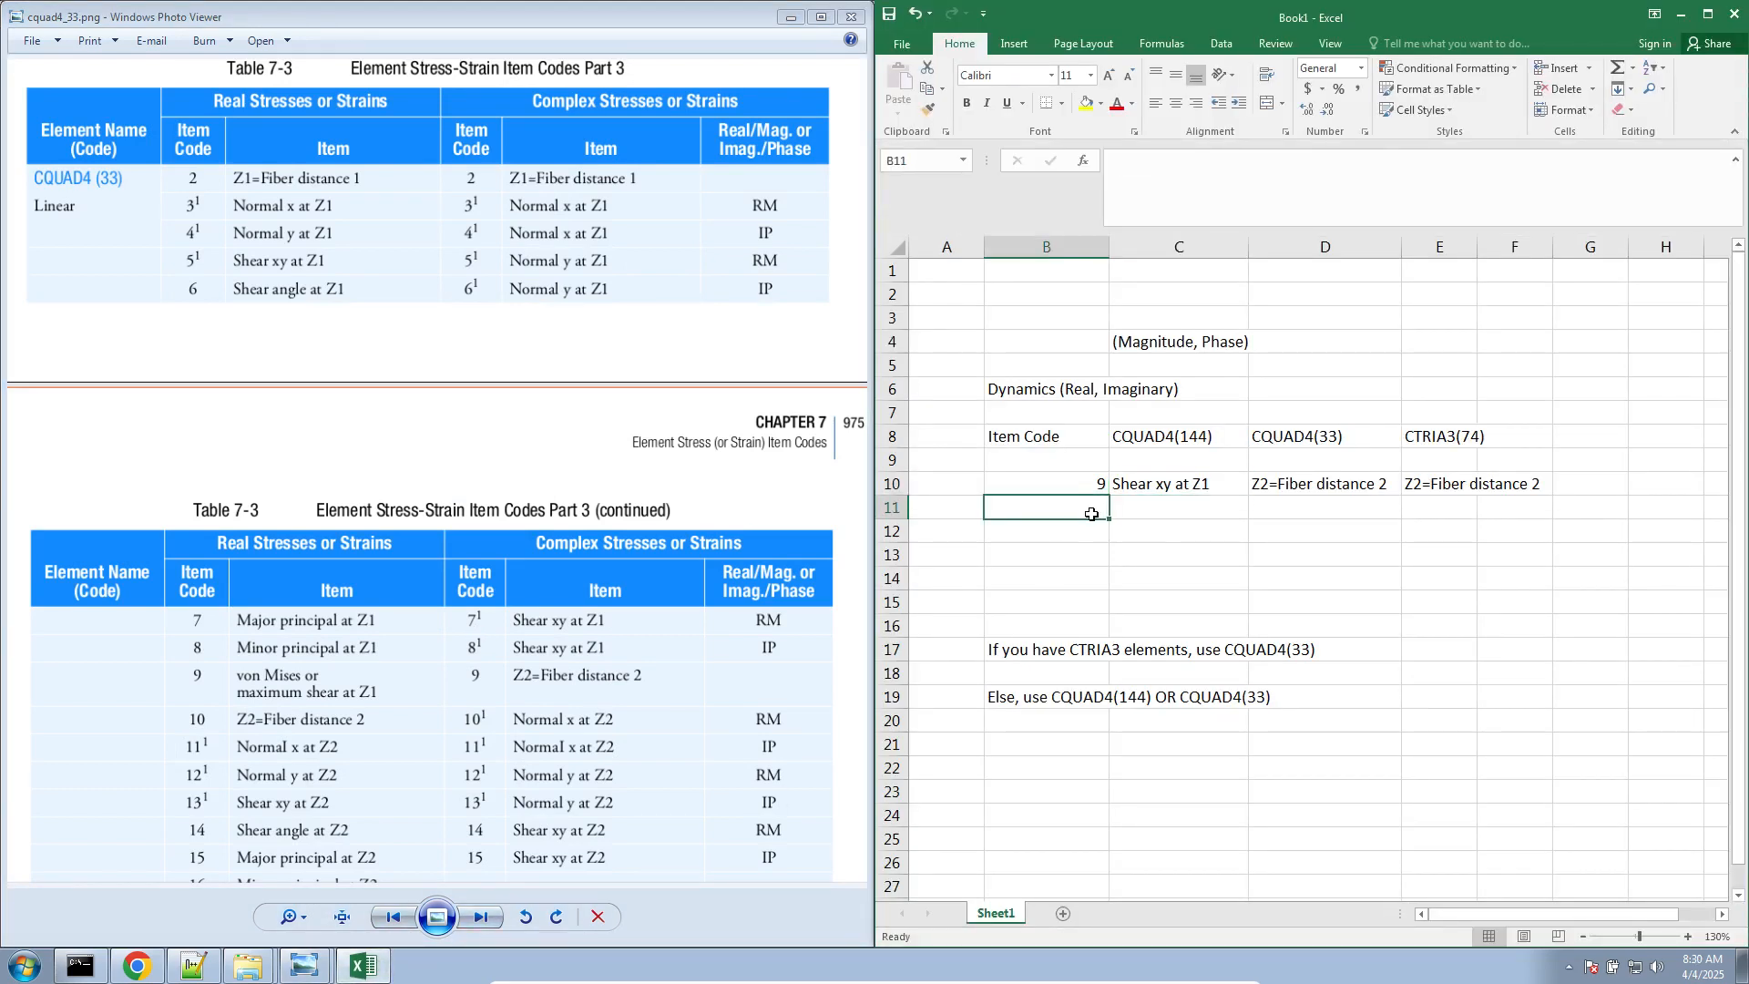
{"action": "type", "text": "7"}
{"action": "key", "text": "Tab"}
{"action": "key", "text": "Tab"}
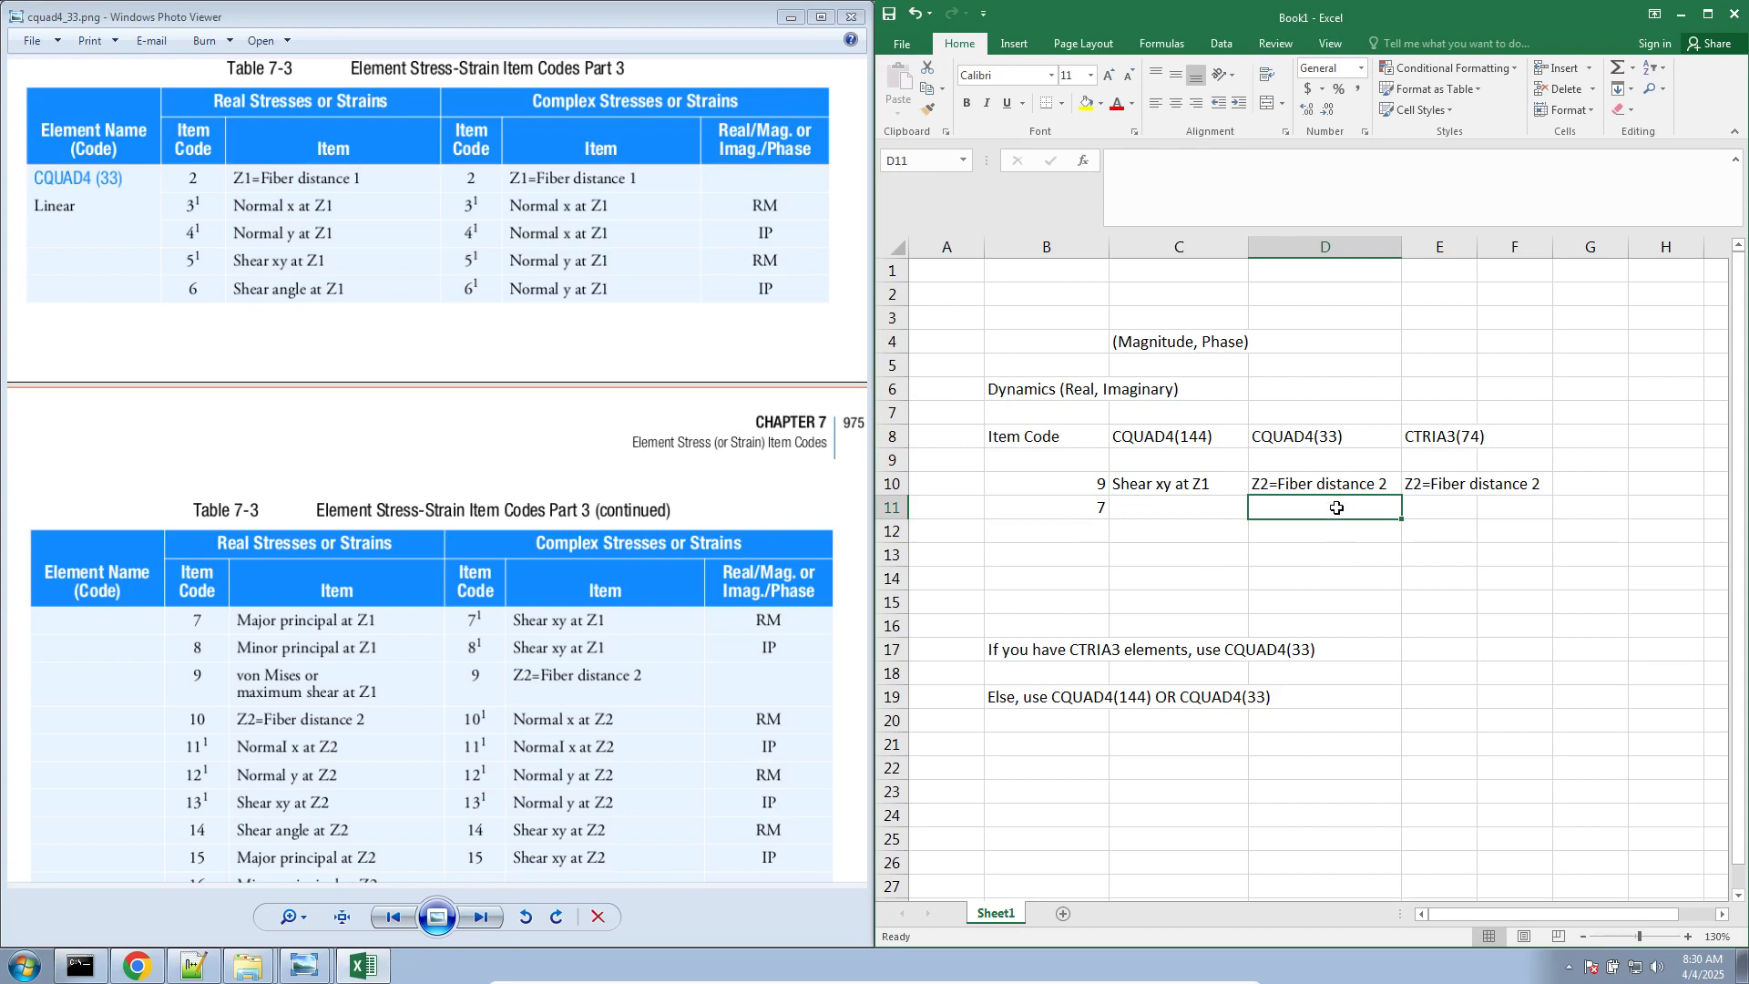
{"action": "type", "text": "Shear xy"}
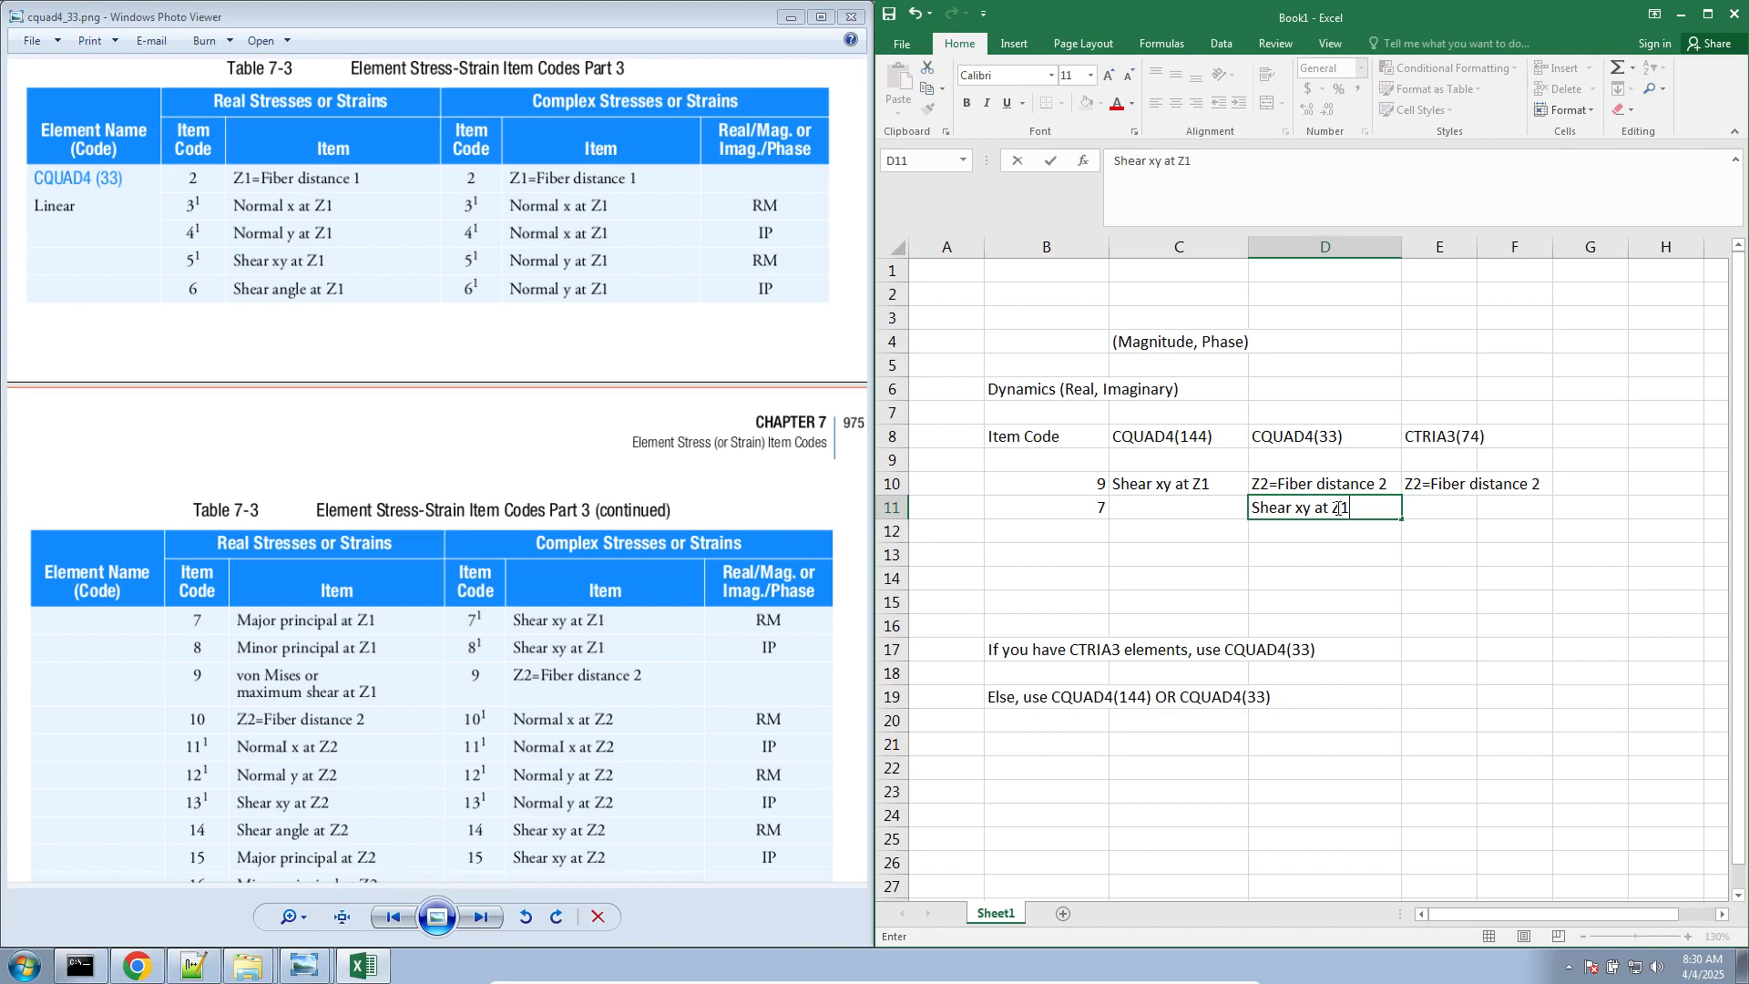
{"action": "type", "text": "at Z1 (RM"}
{"action": "key", "text": "Tab"}
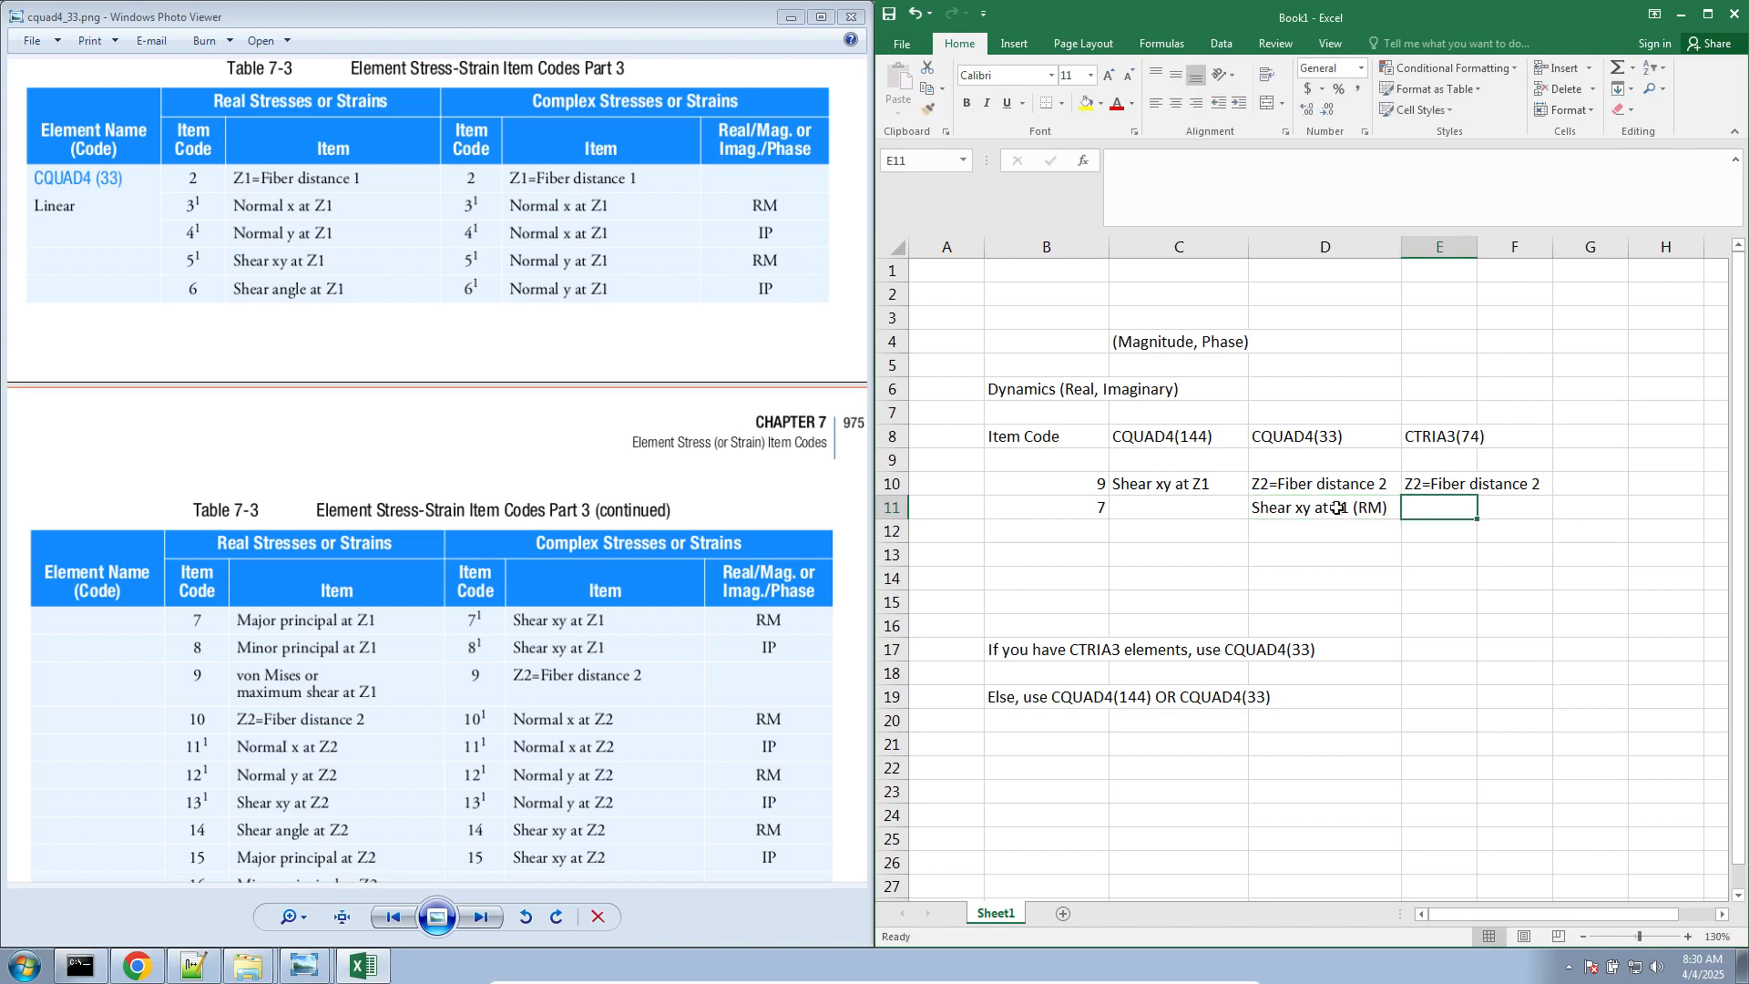
Copy the CQUAD4(33) entry for item code 7 into the CTRIA3(74) column of the same row
{"action": "left_click", "coordinate": [1336, 508]}
{"action": "key", "text": "ctrl+c"}
{"action": "key", "text": "Right"}
{"action": "key", "text": "ctrl+v"}
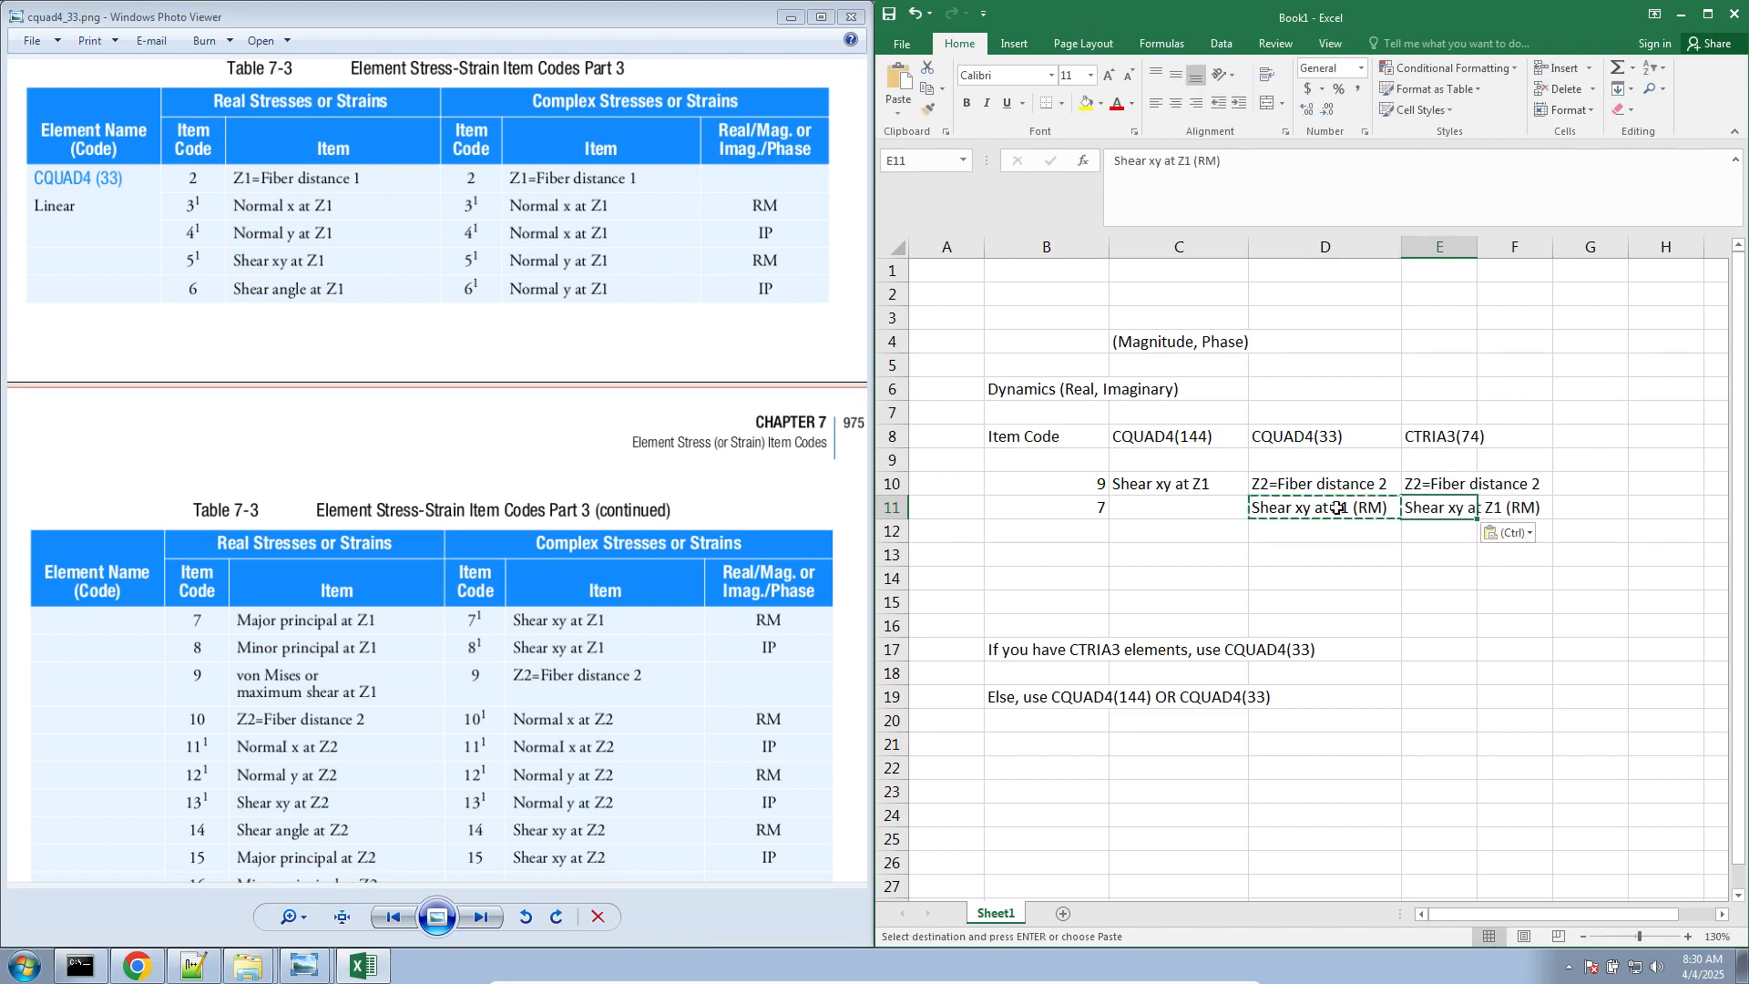
{"action": "left_click", "coordinate": [1350, 486]}
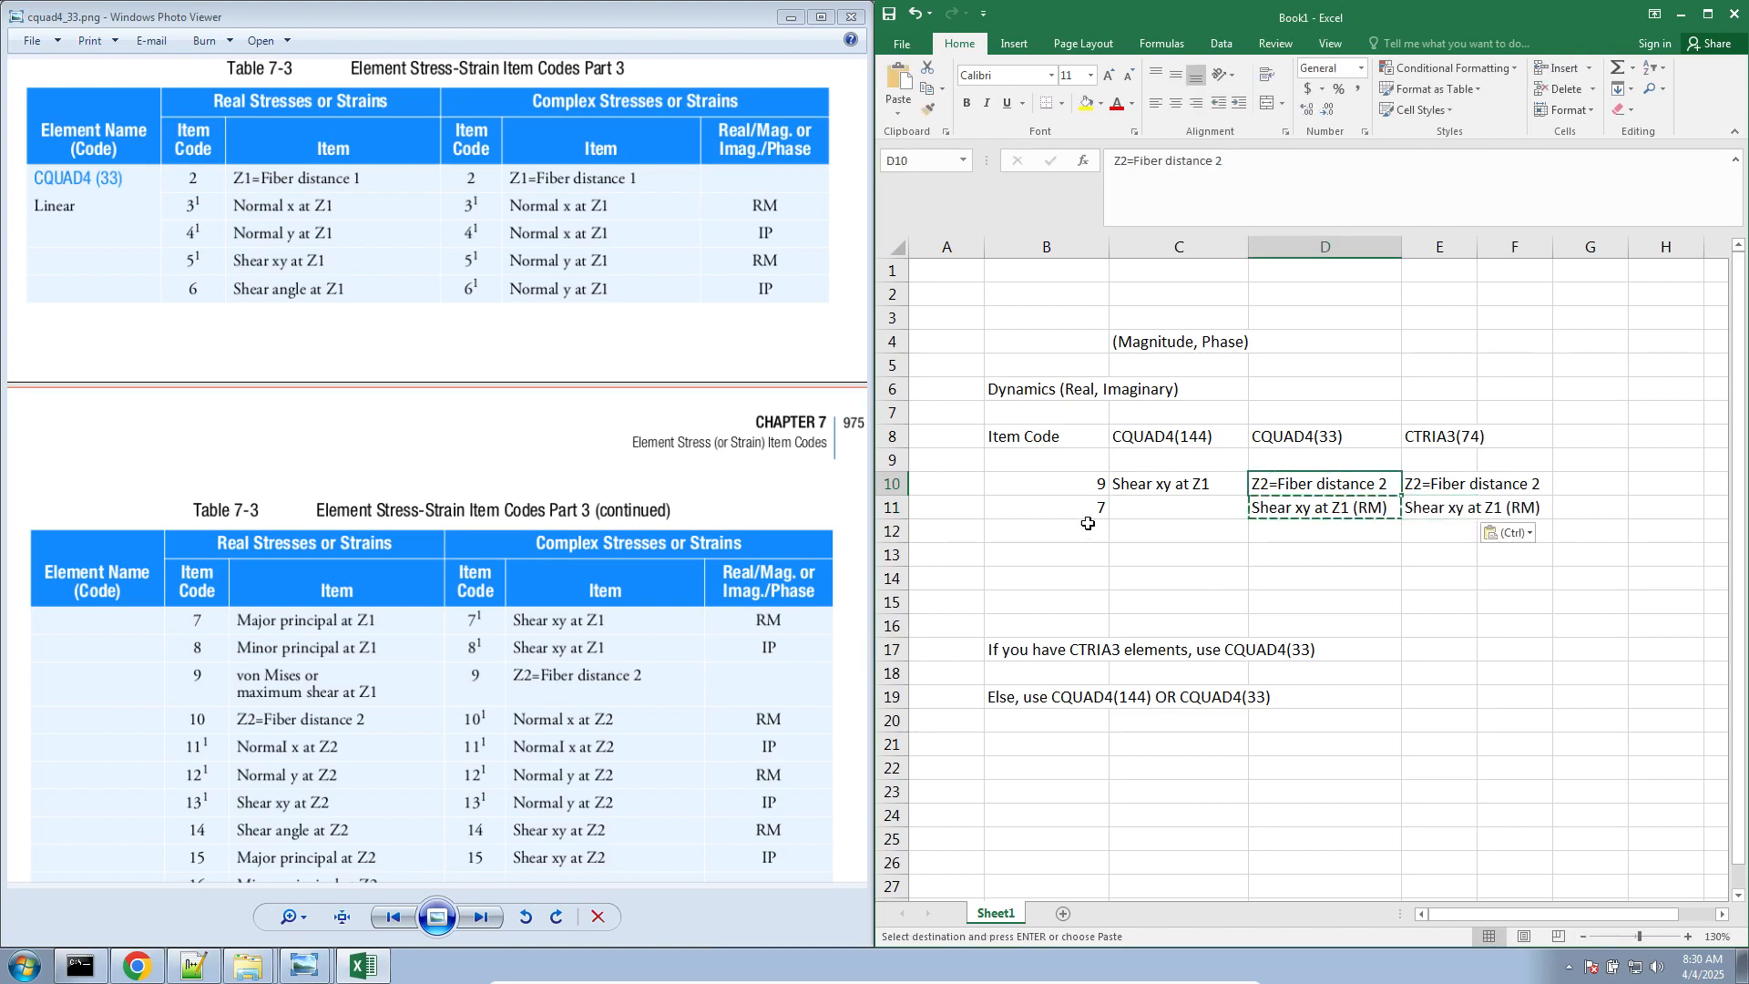
Look up complex item code 7 in cquad4_144.png and enter Normal y at Z1 (RM) under CQUAD4(144) in C11
{"action": "left_click", "coordinate": [1162, 507]}
{"action": "left_click", "coordinate": [483, 916]}
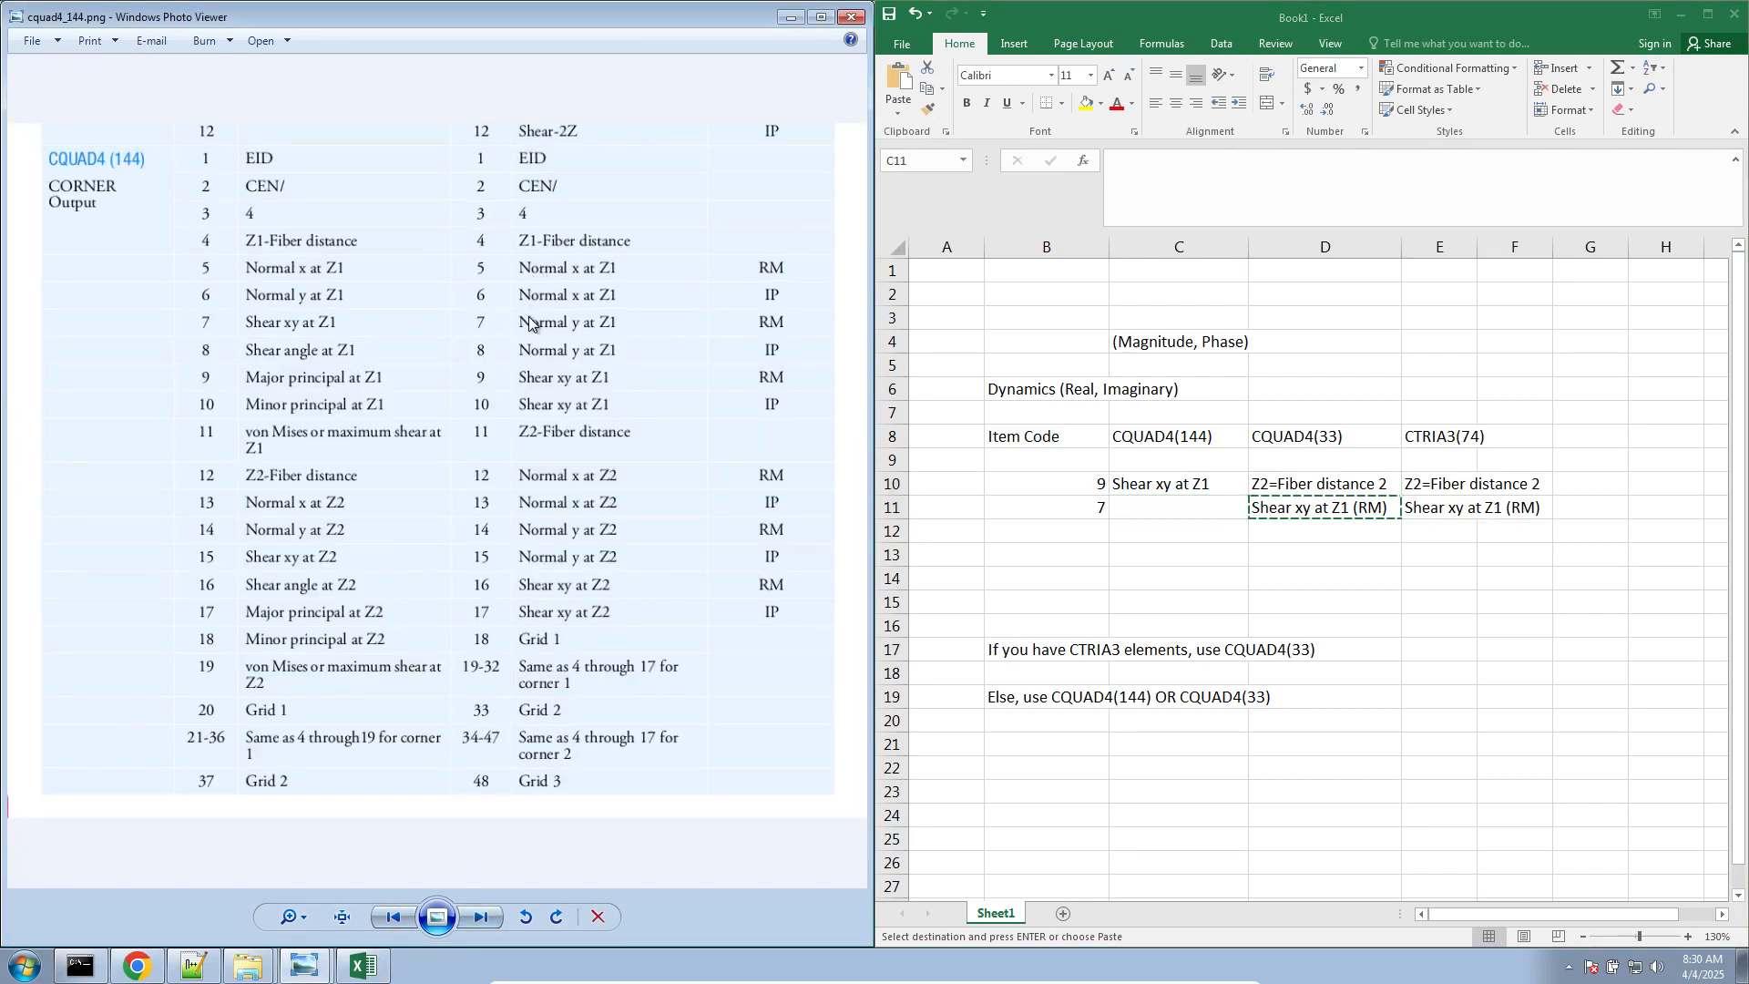
{"action": "left_click", "coordinate": [1203, 507]}
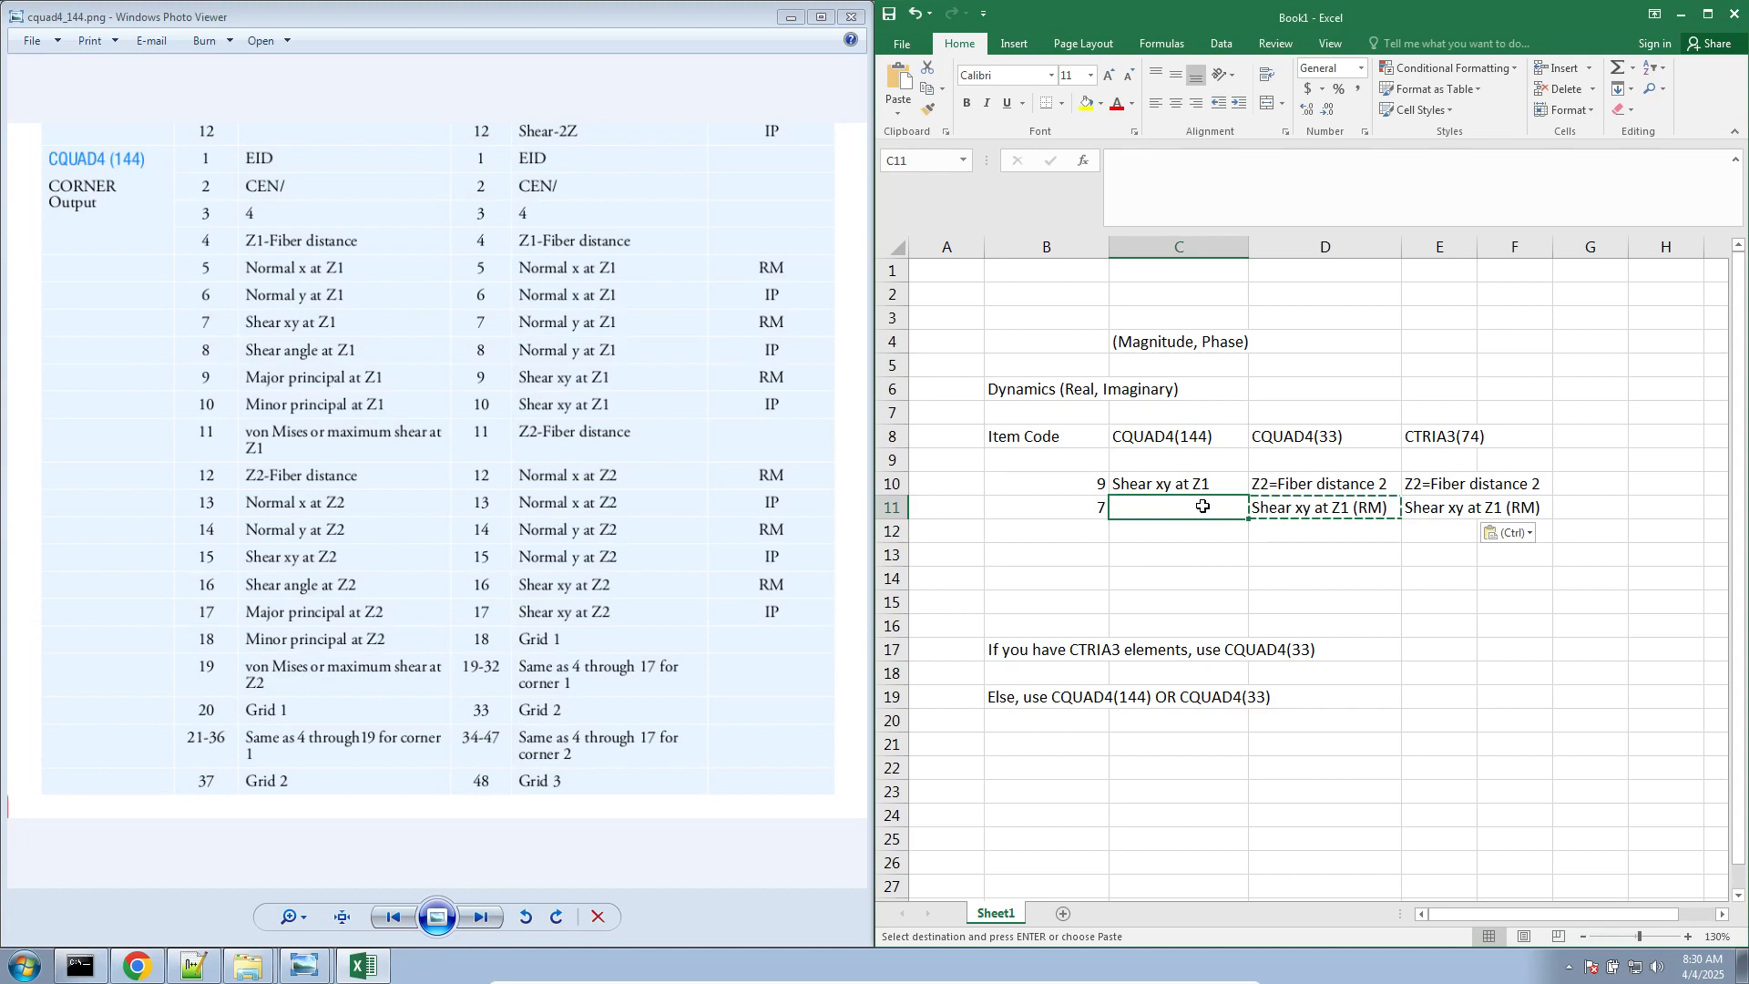
{"action": "type", "text": "Normal y at Z1 ("}
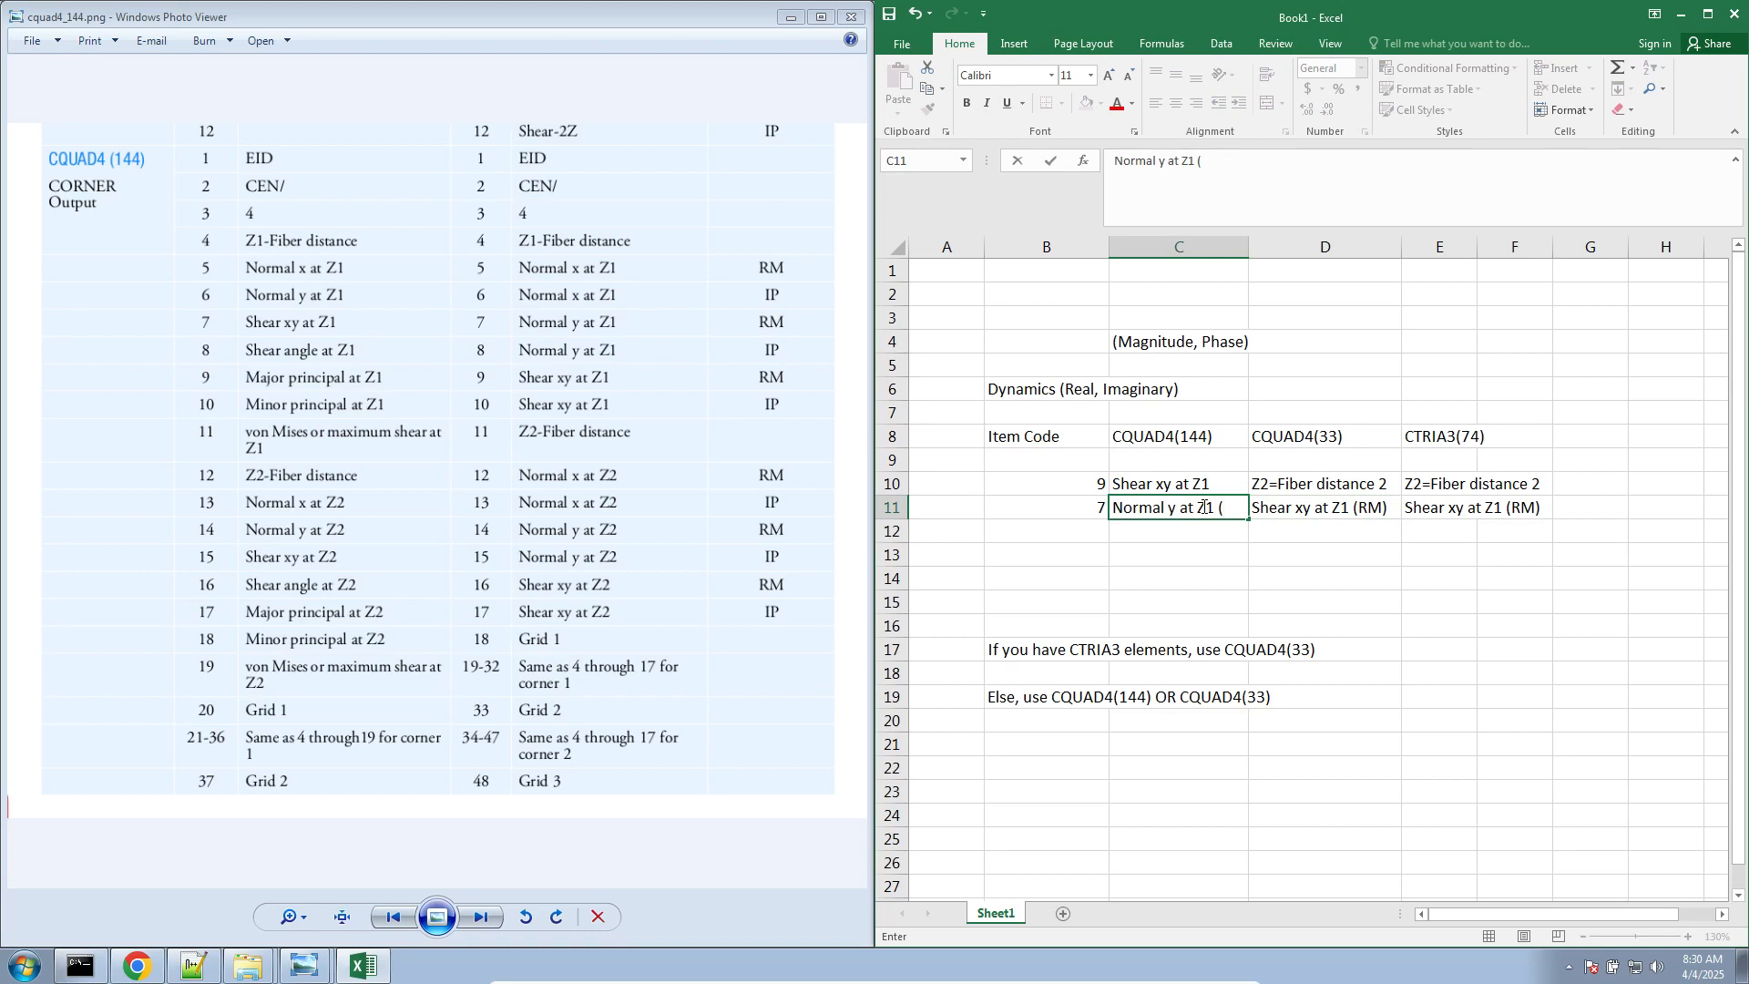
{"action": "type", "text": "RM)"}
{"action": "key", "text": "Return"}
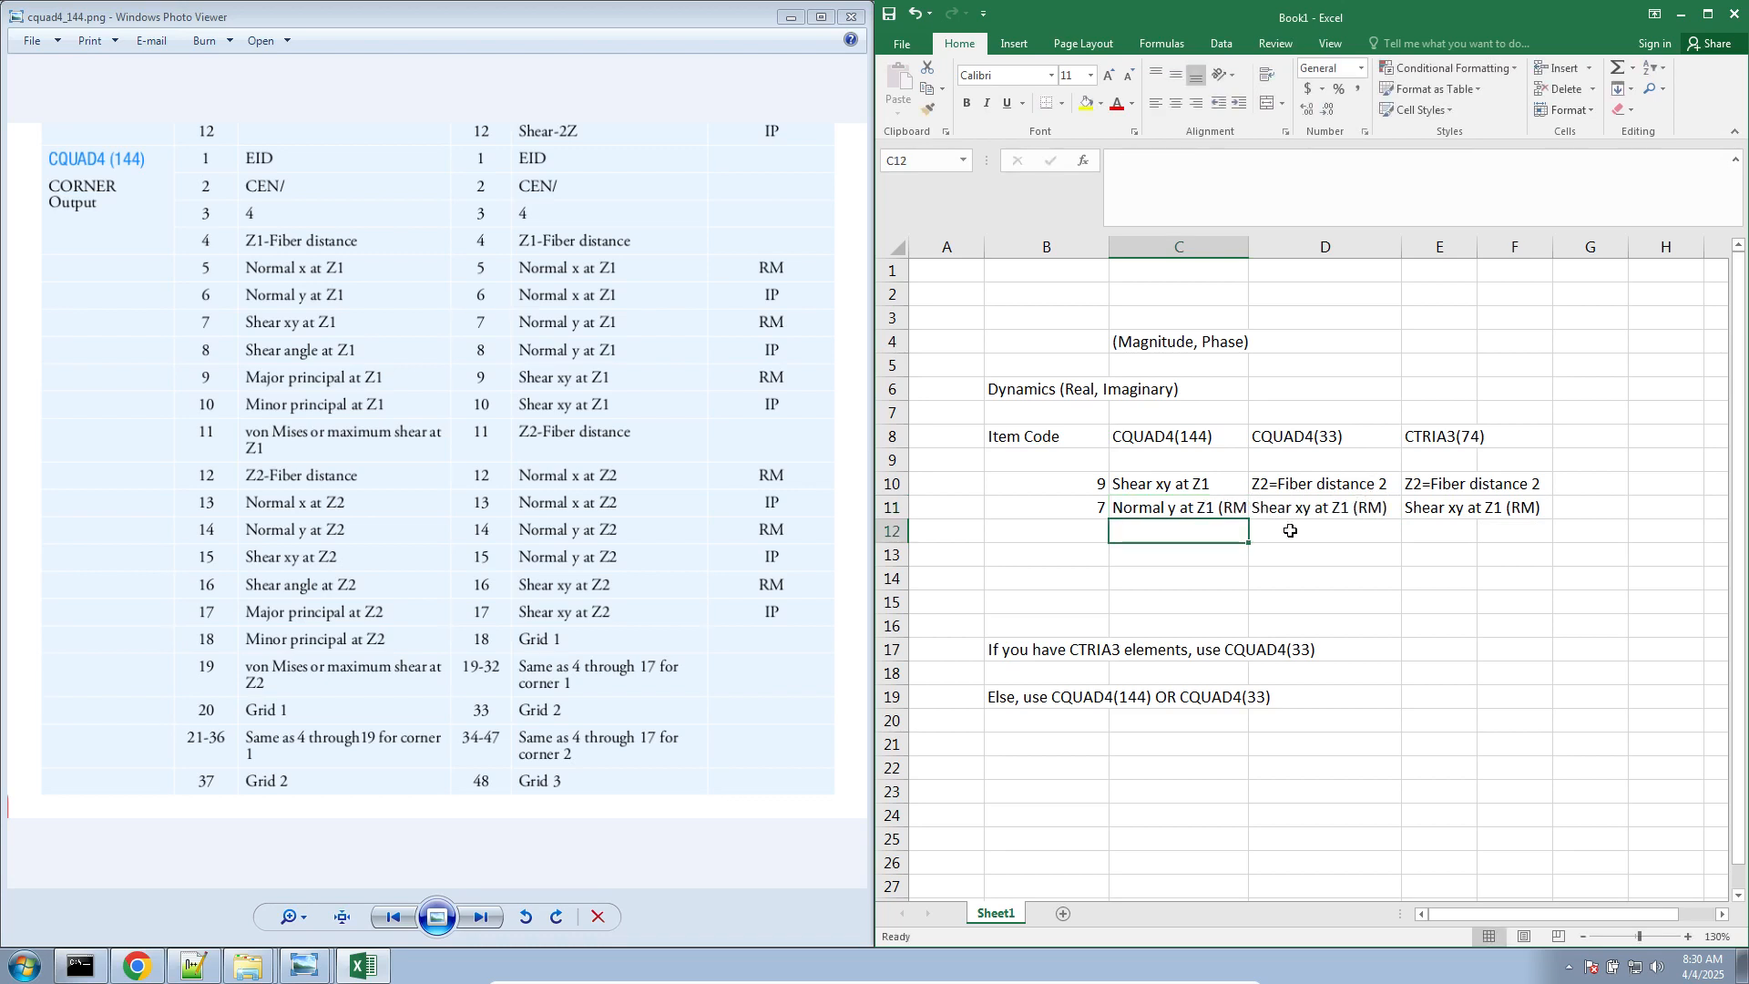
In Notepad++, highlight the first real SHEAR-XY value in the QUAD4 table and its counterpart in the TRIA3 table
{"action": "left_click", "coordinate": [215, 966]}
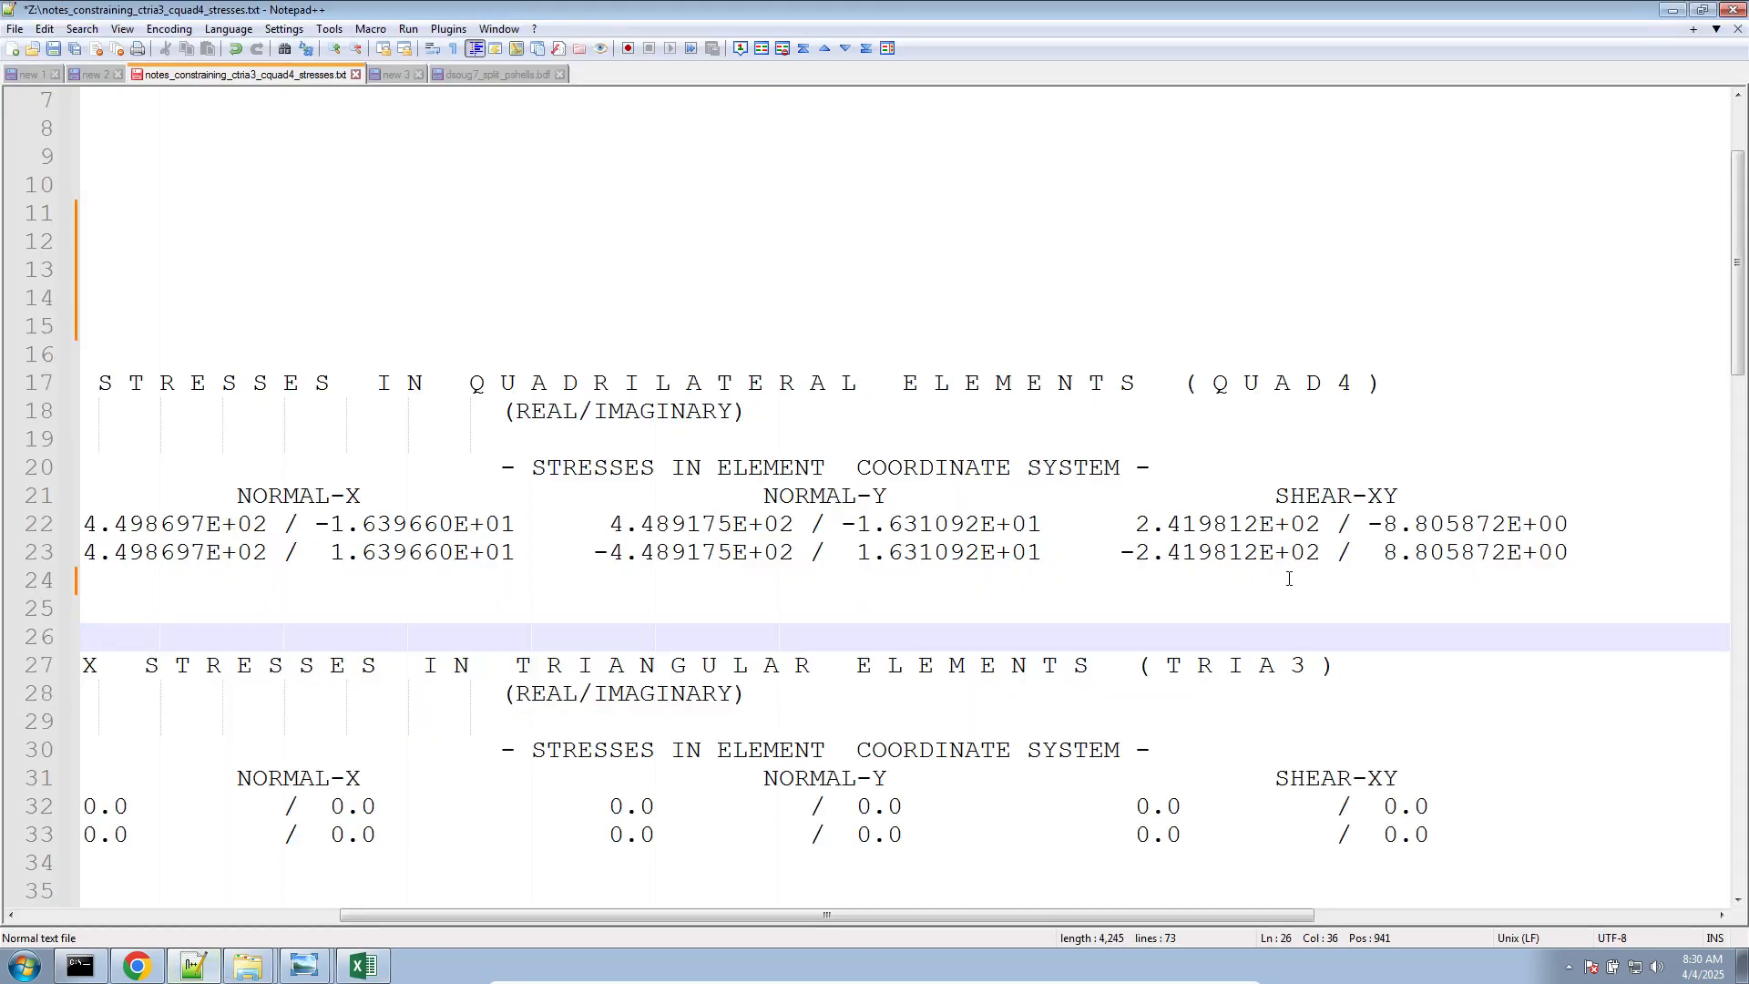
{"action": "left_click", "coordinate": [364, 966]}
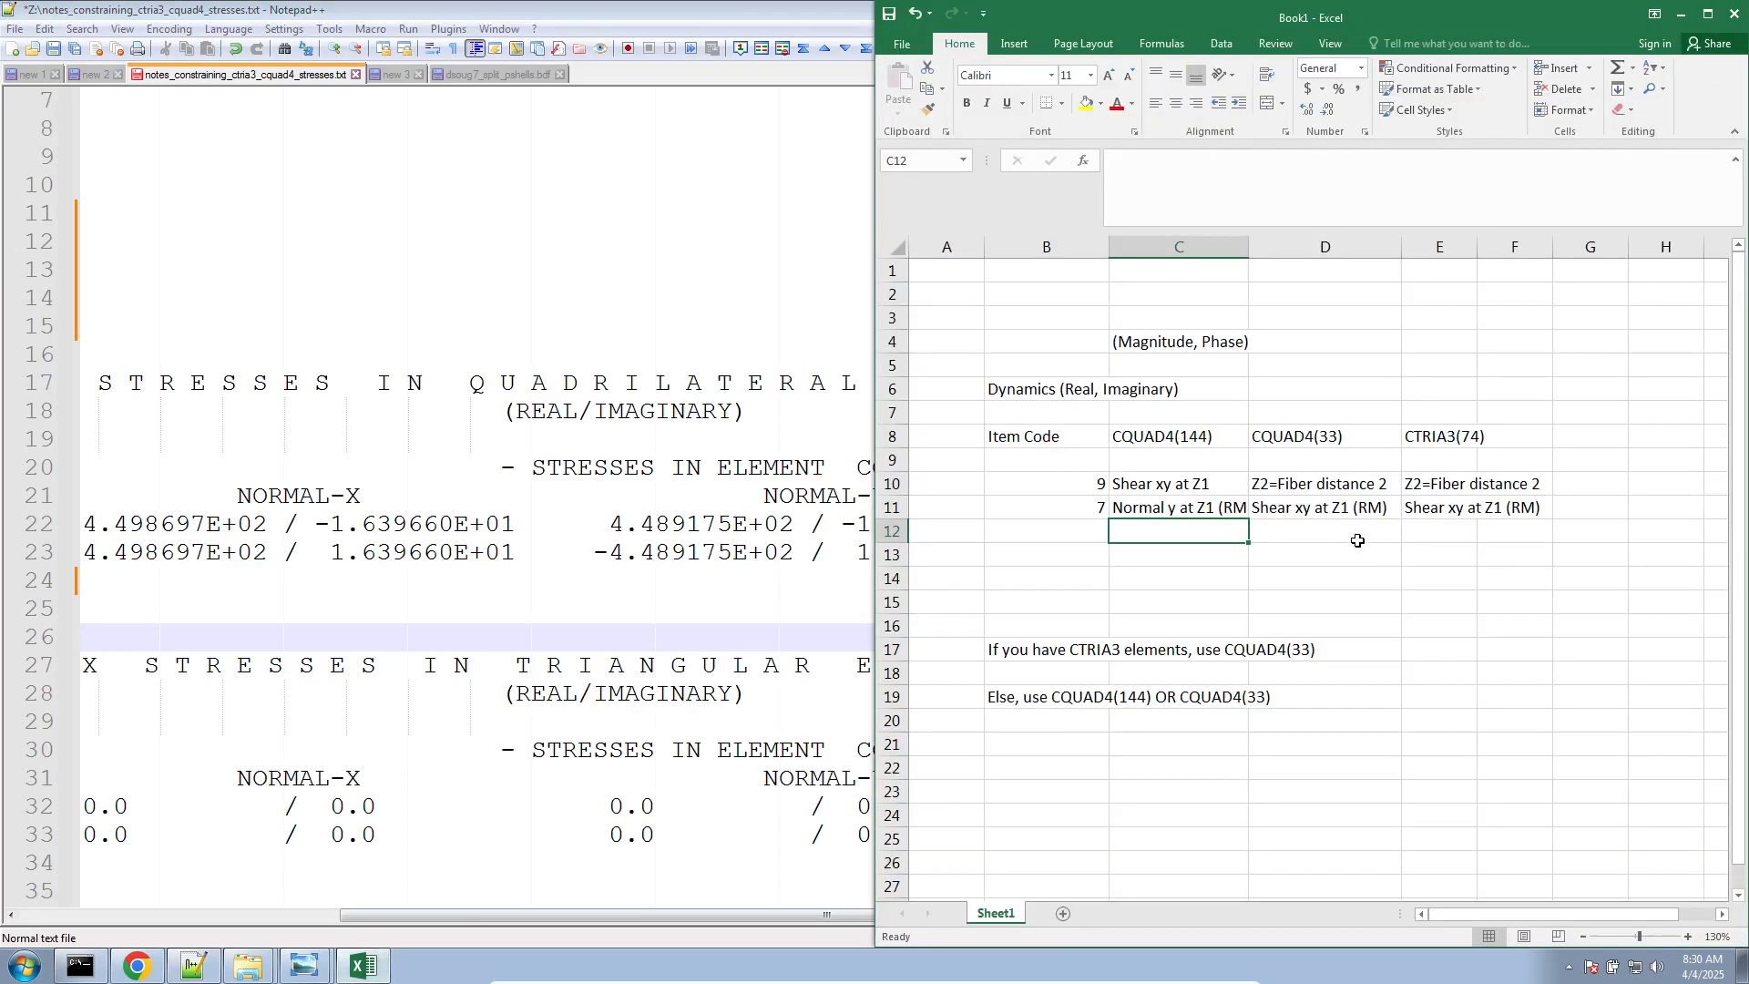
{"action": "left_click", "coordinate": [546, 693]}
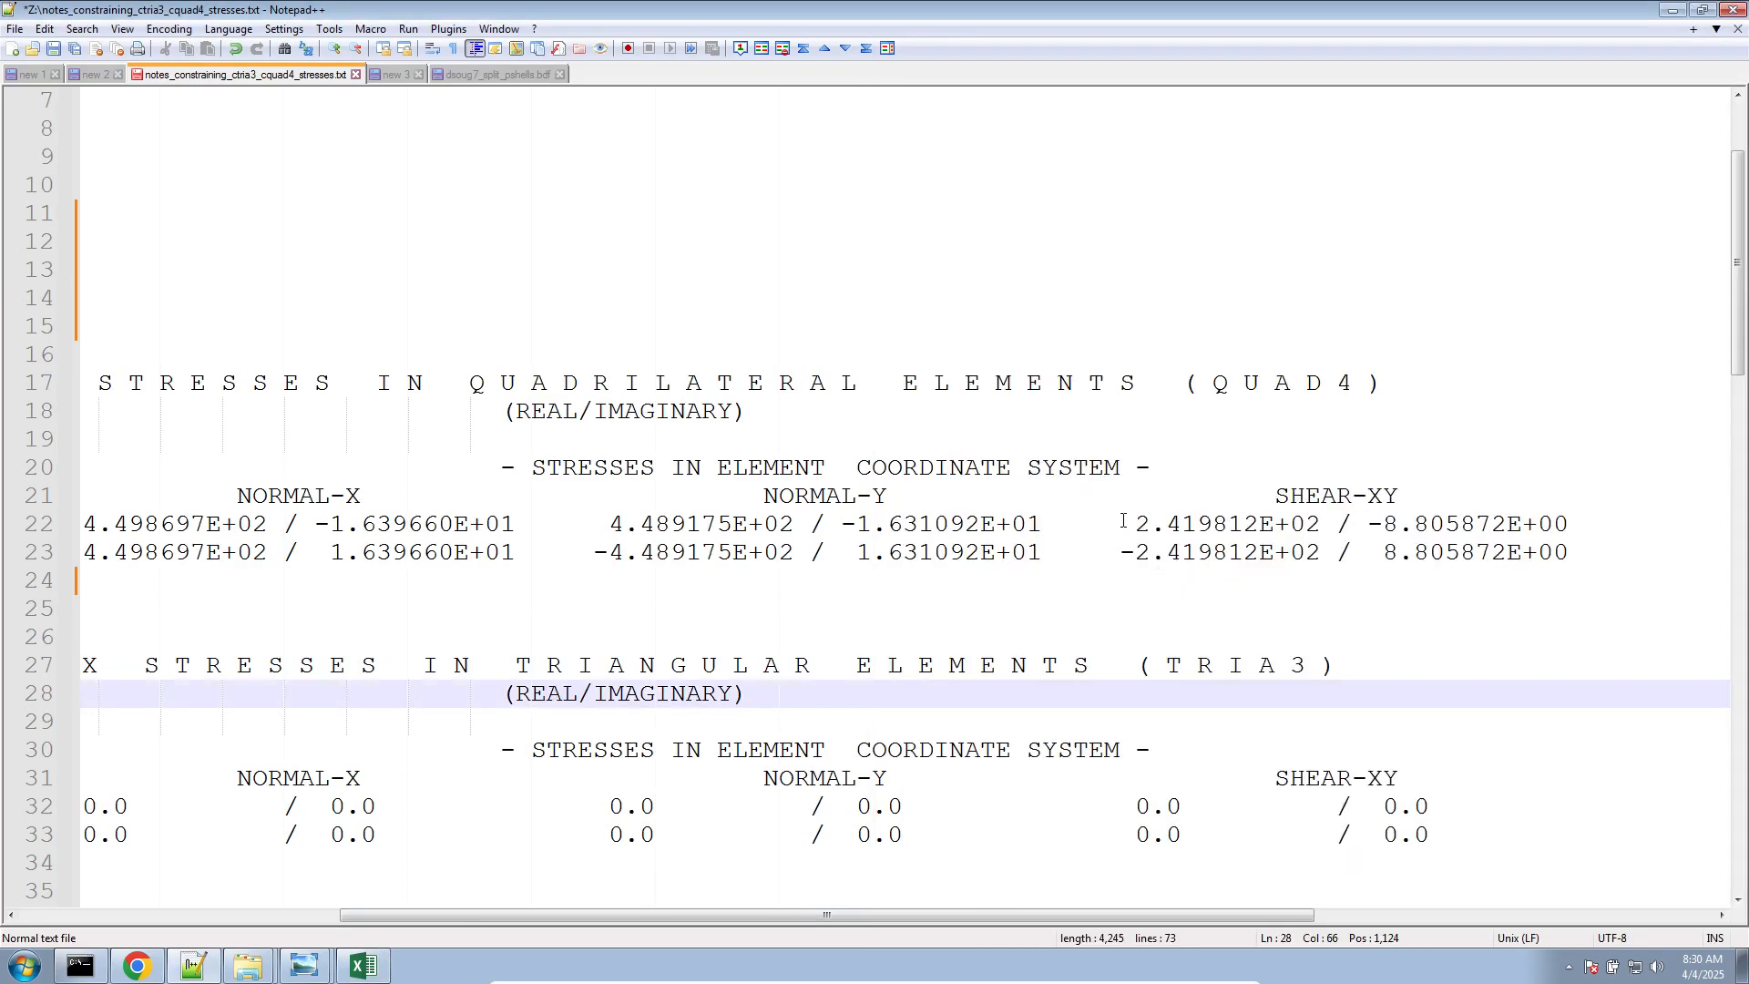
{"action": "left_click_drag", "start_coordinate": [1123, 520], "coordinate": [1323, 524]}
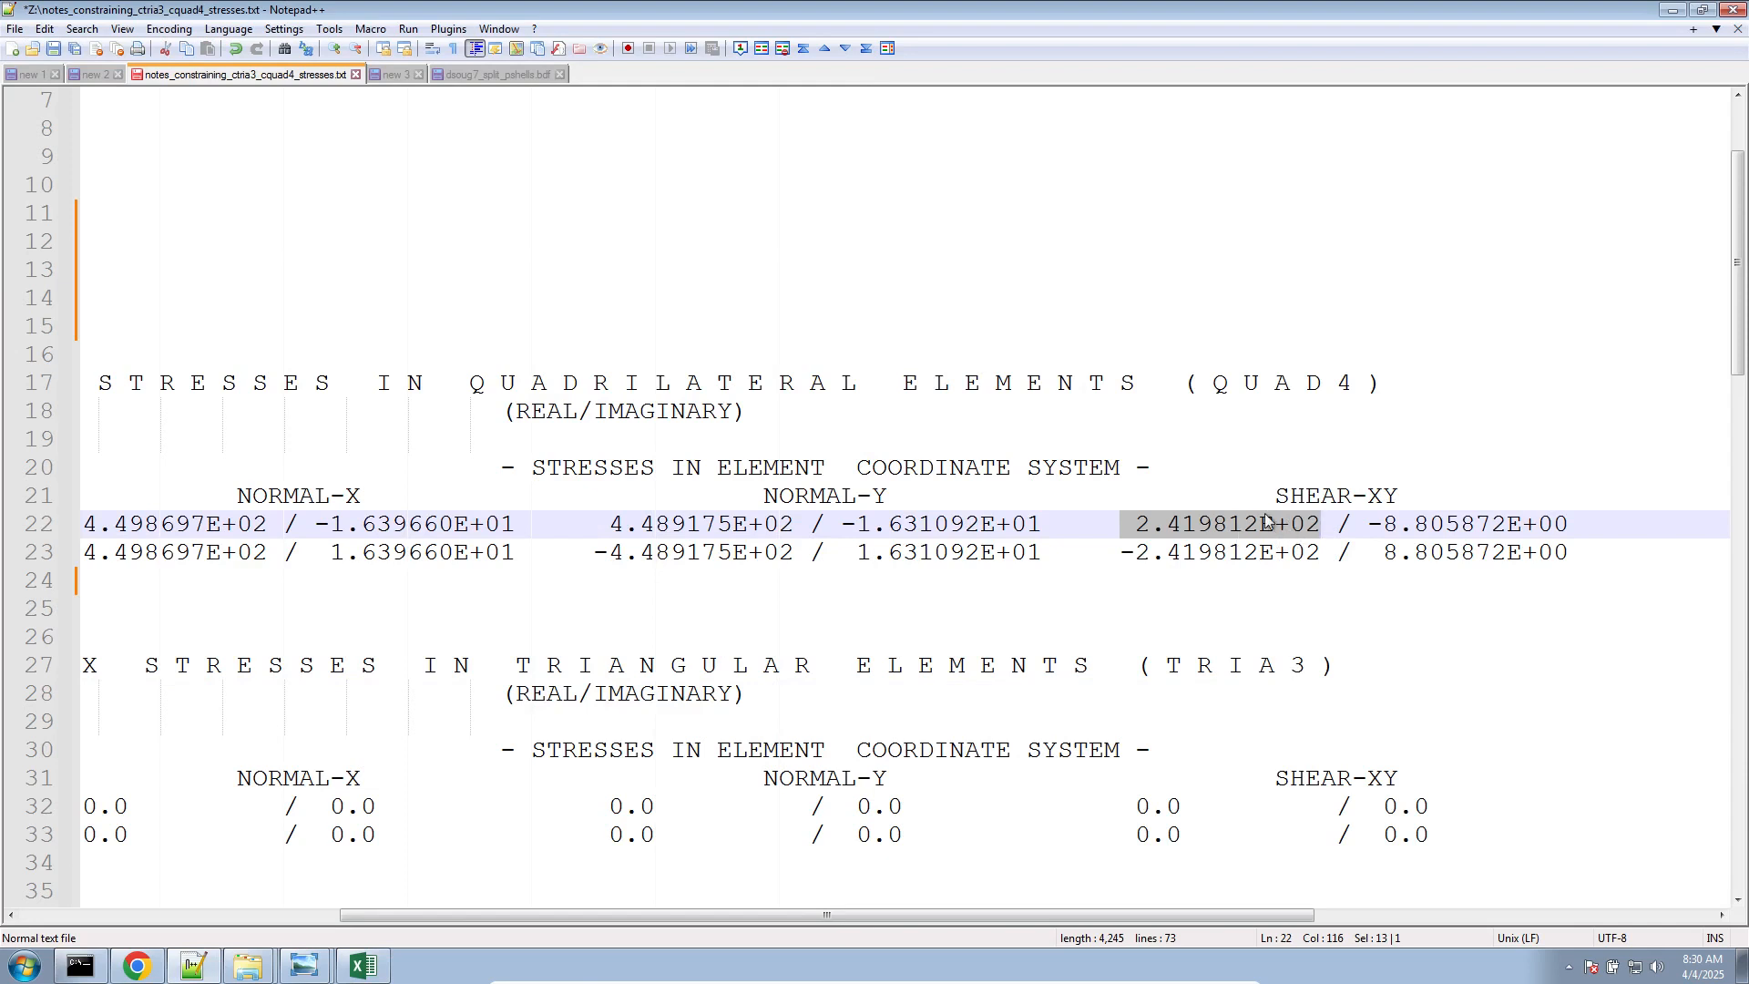
{"action": "scroll", "coordinate": [1185, 832], "scroll_direction": "down", "scroll_amount": 1}
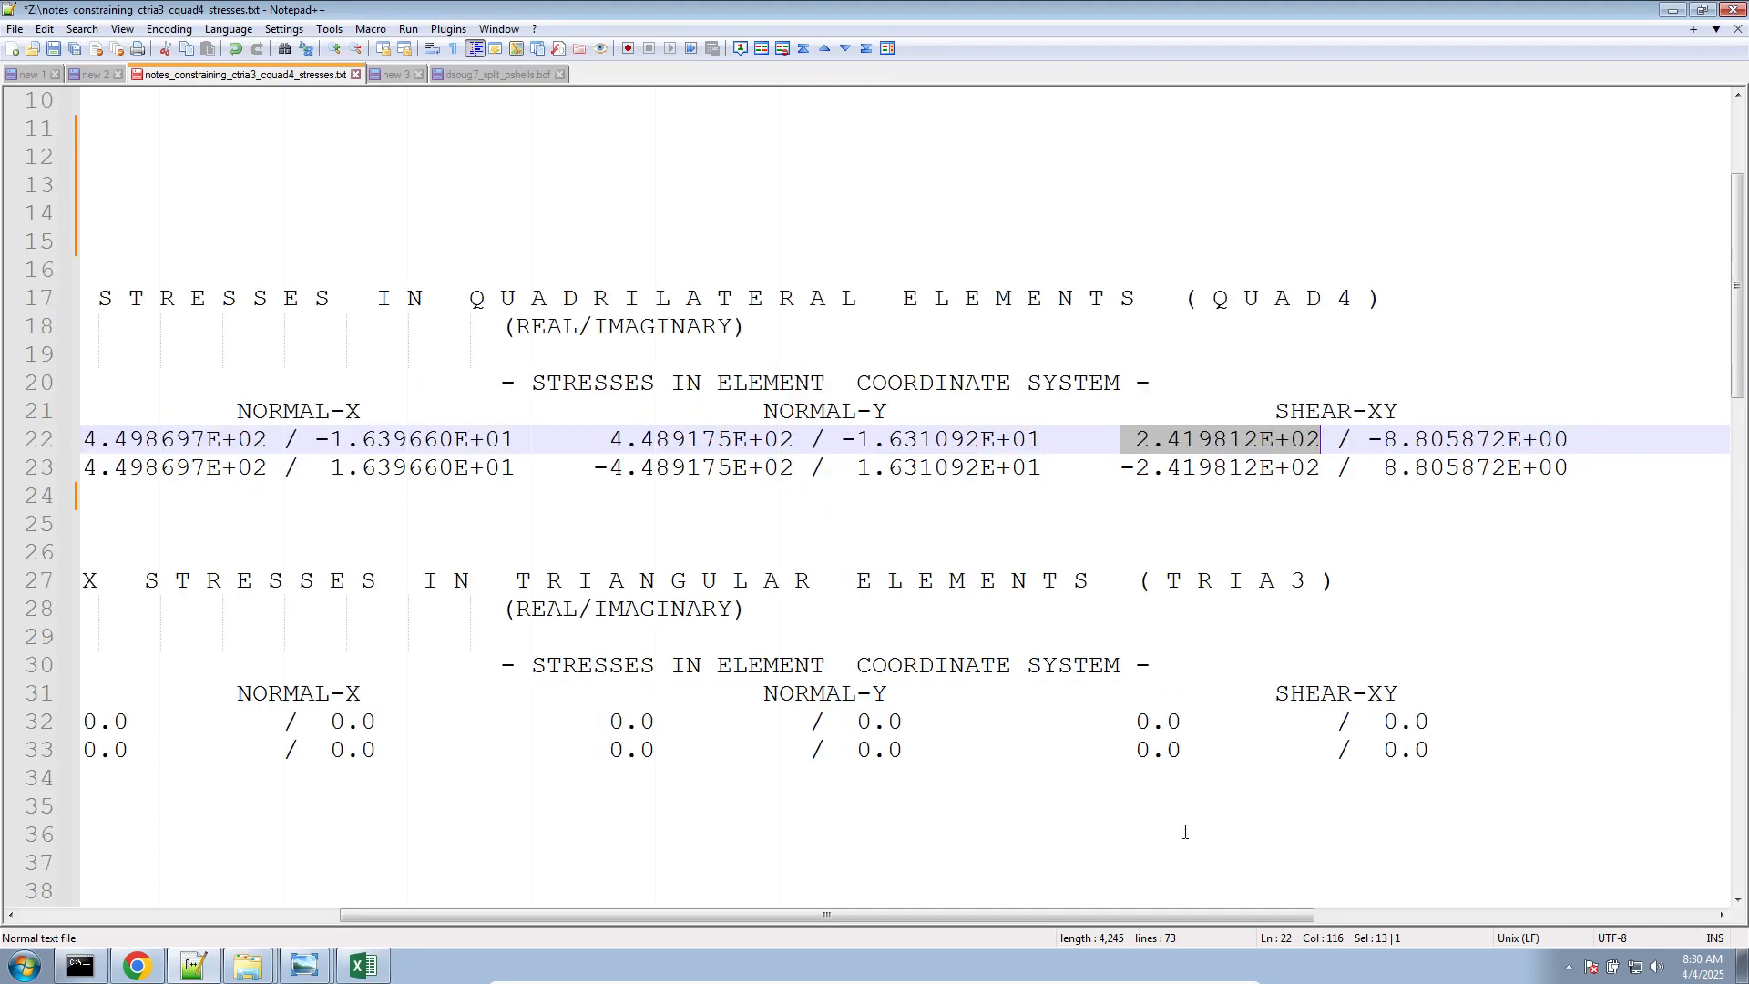
{"action": "scroll", "coordinate": [1186, 832], "scroll_direction": "down", "scroll_amount": 1}
{"action": "left_click_drag", "start_coordinate": [1137, 637], "coordinate": [1212, 641]}
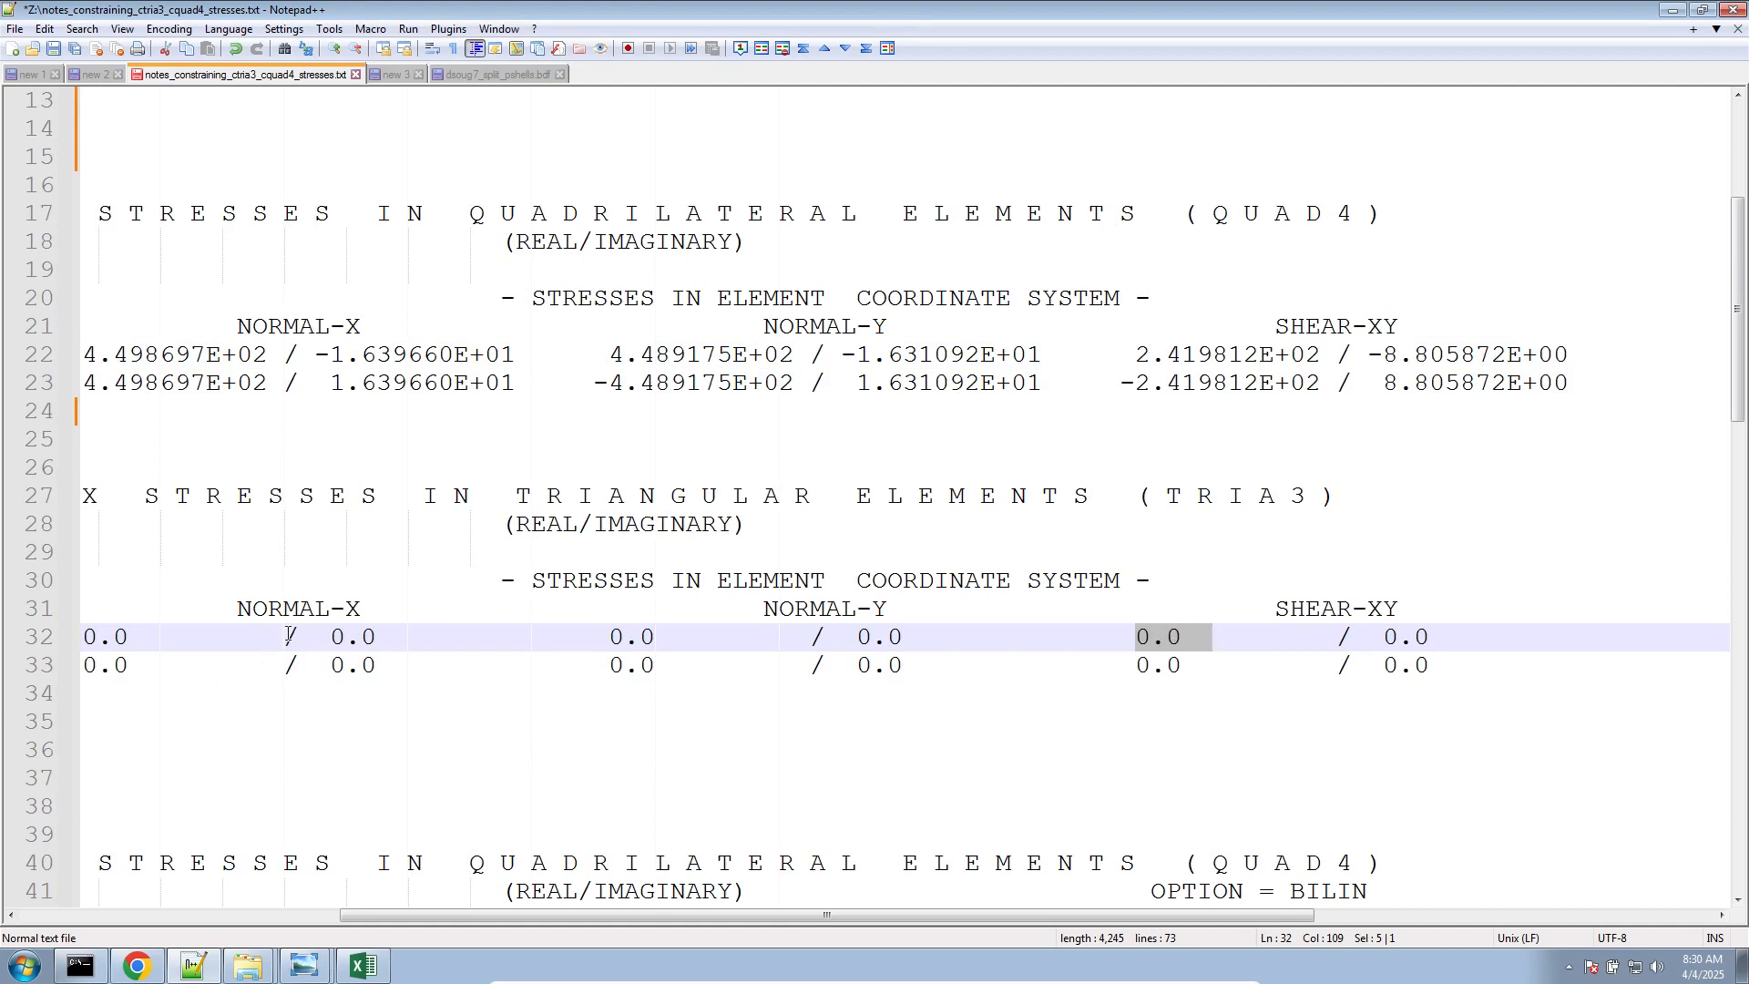
Find and highlight the line defining CTRIA3 element 2000 near the end of dsoug7_split_pshells.bdf
{"action": "left_click", "coordinate": [478, 75]}
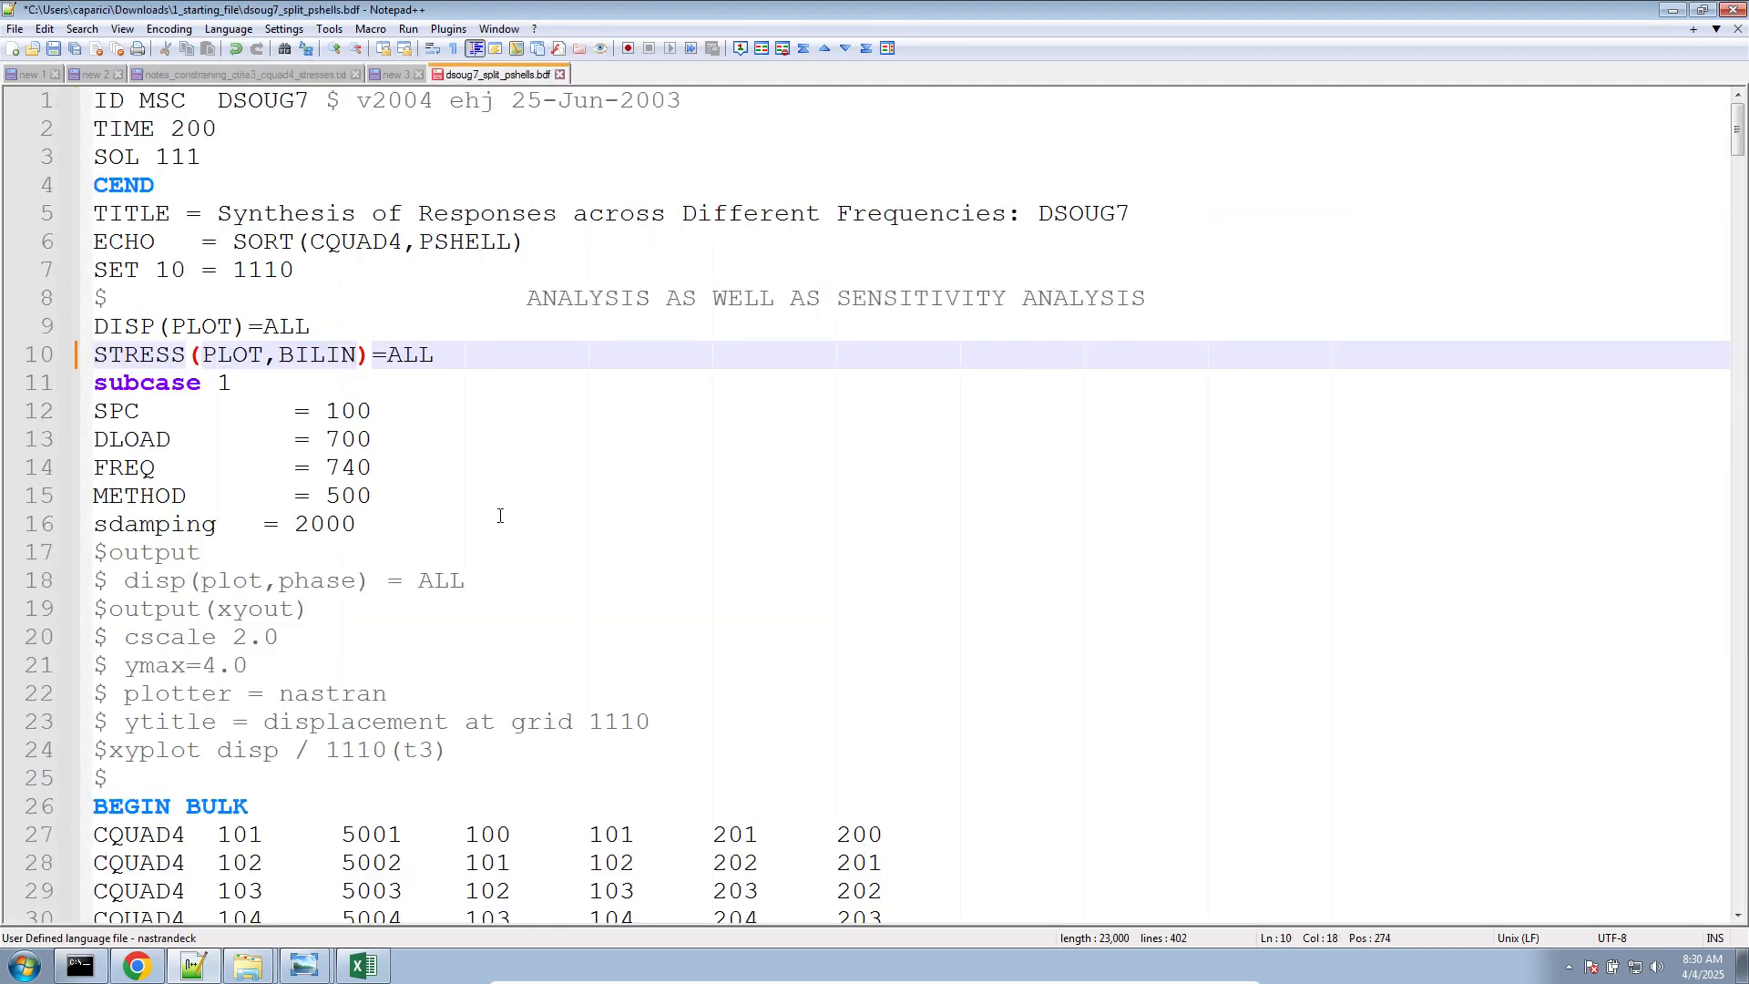
{"action": "left_click", "coordinate": [500, 439]}
{"action": "scroll", "coordinate": [501, 809], "scroll_direction": "down", "scroll_amount": 20}
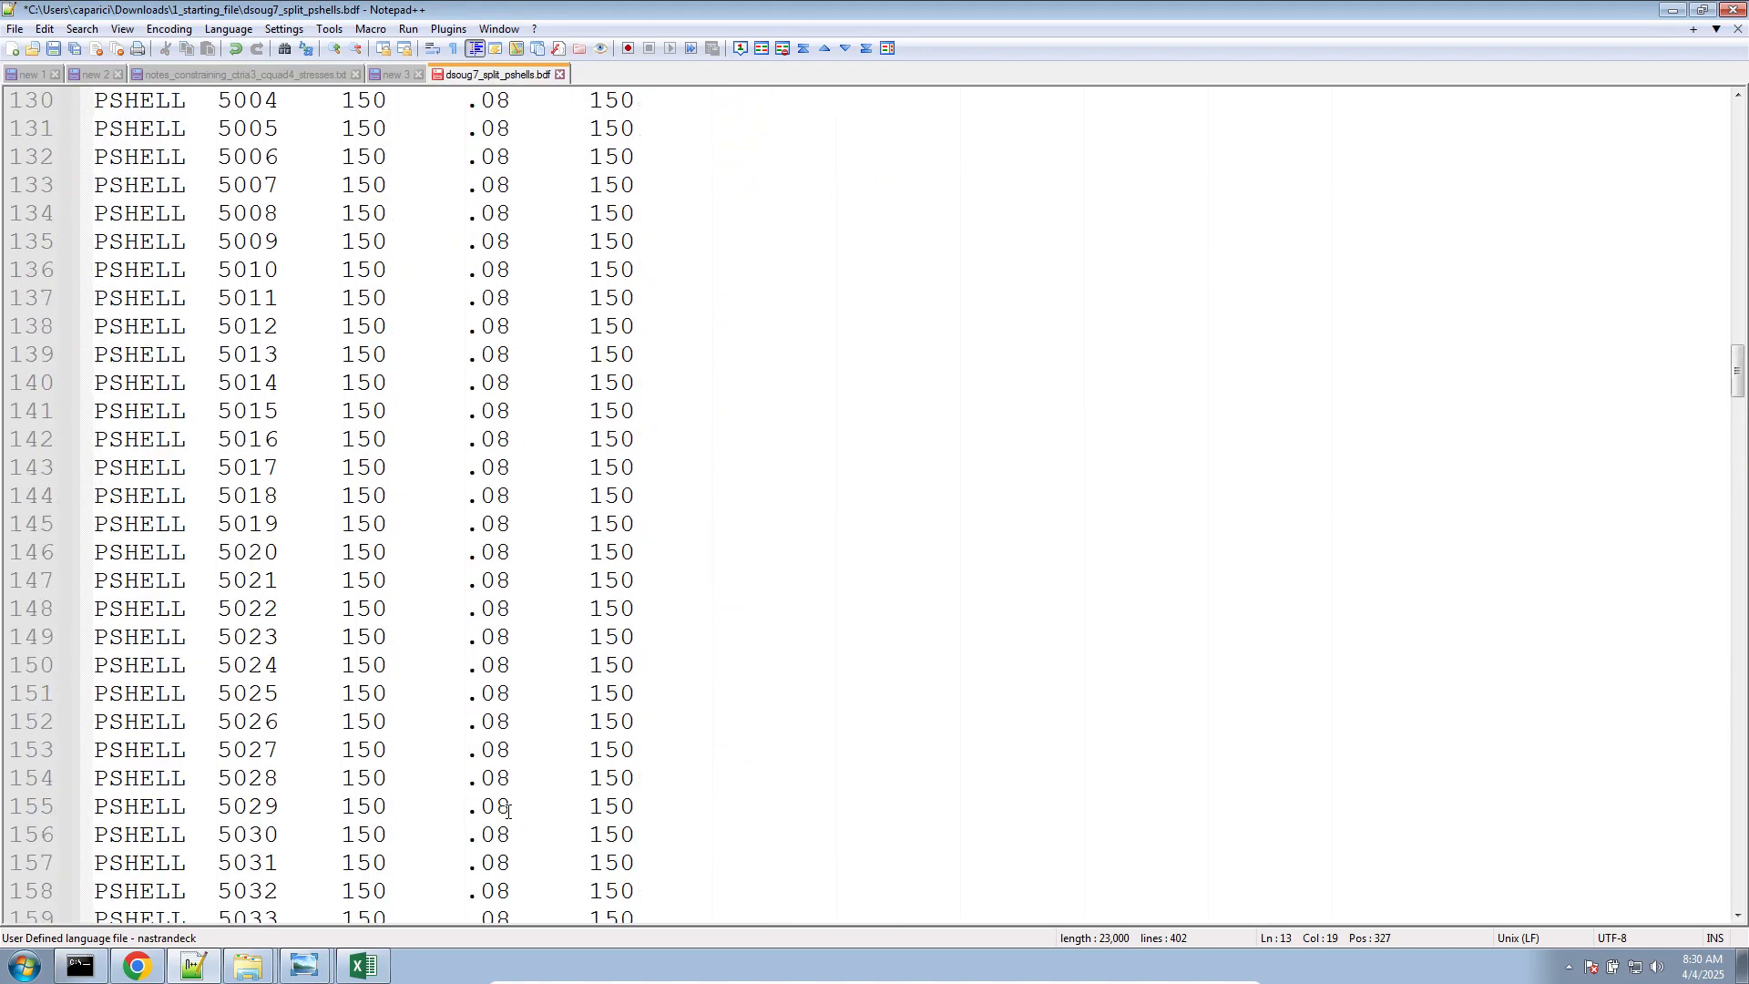
{"action": "scroll", "coordinate": [508, 811], "scroll_direction": "up", "scroll_amount": 10}
{"action": "scroll", "coordinate": [507, 811], "scroll_direction": "down", "scroll_amount": 20}
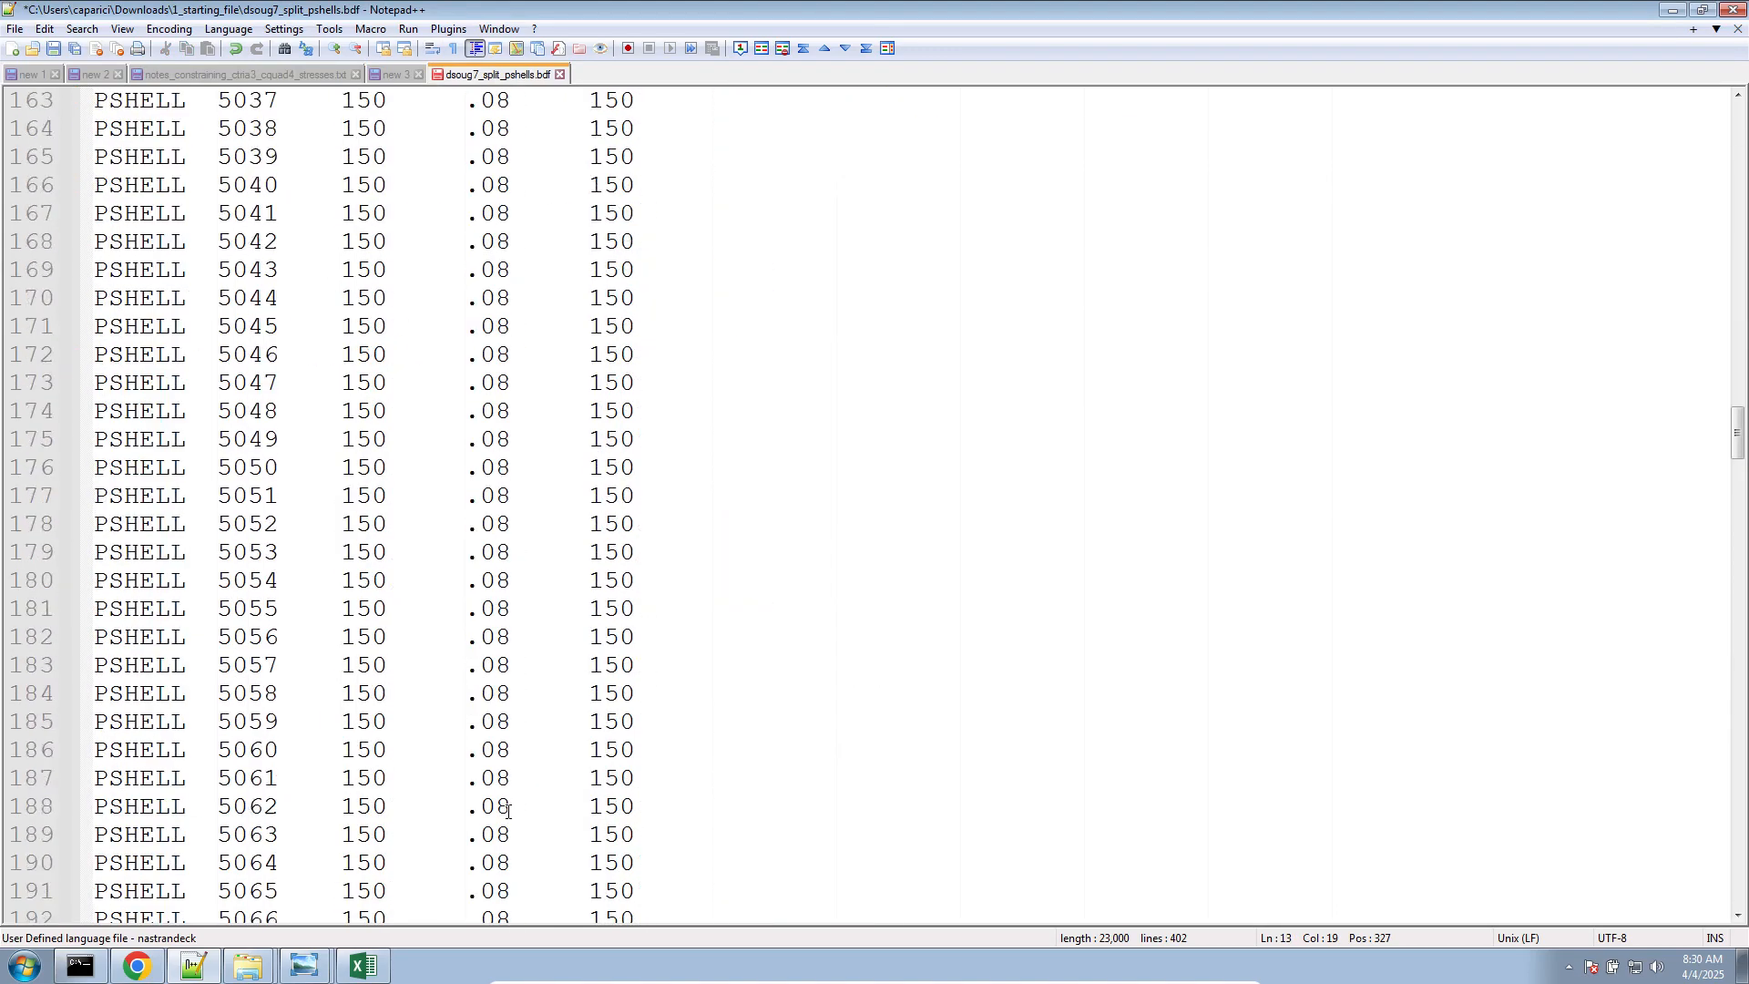
{"action": "scroll", "coordinate": [507, 811], "scroll_direction": "down", "scroll_amount": 20}
{"action": "scroll", "coordinate": [508, 811], "scroll_direction": "up", "scroll_amount": 1}
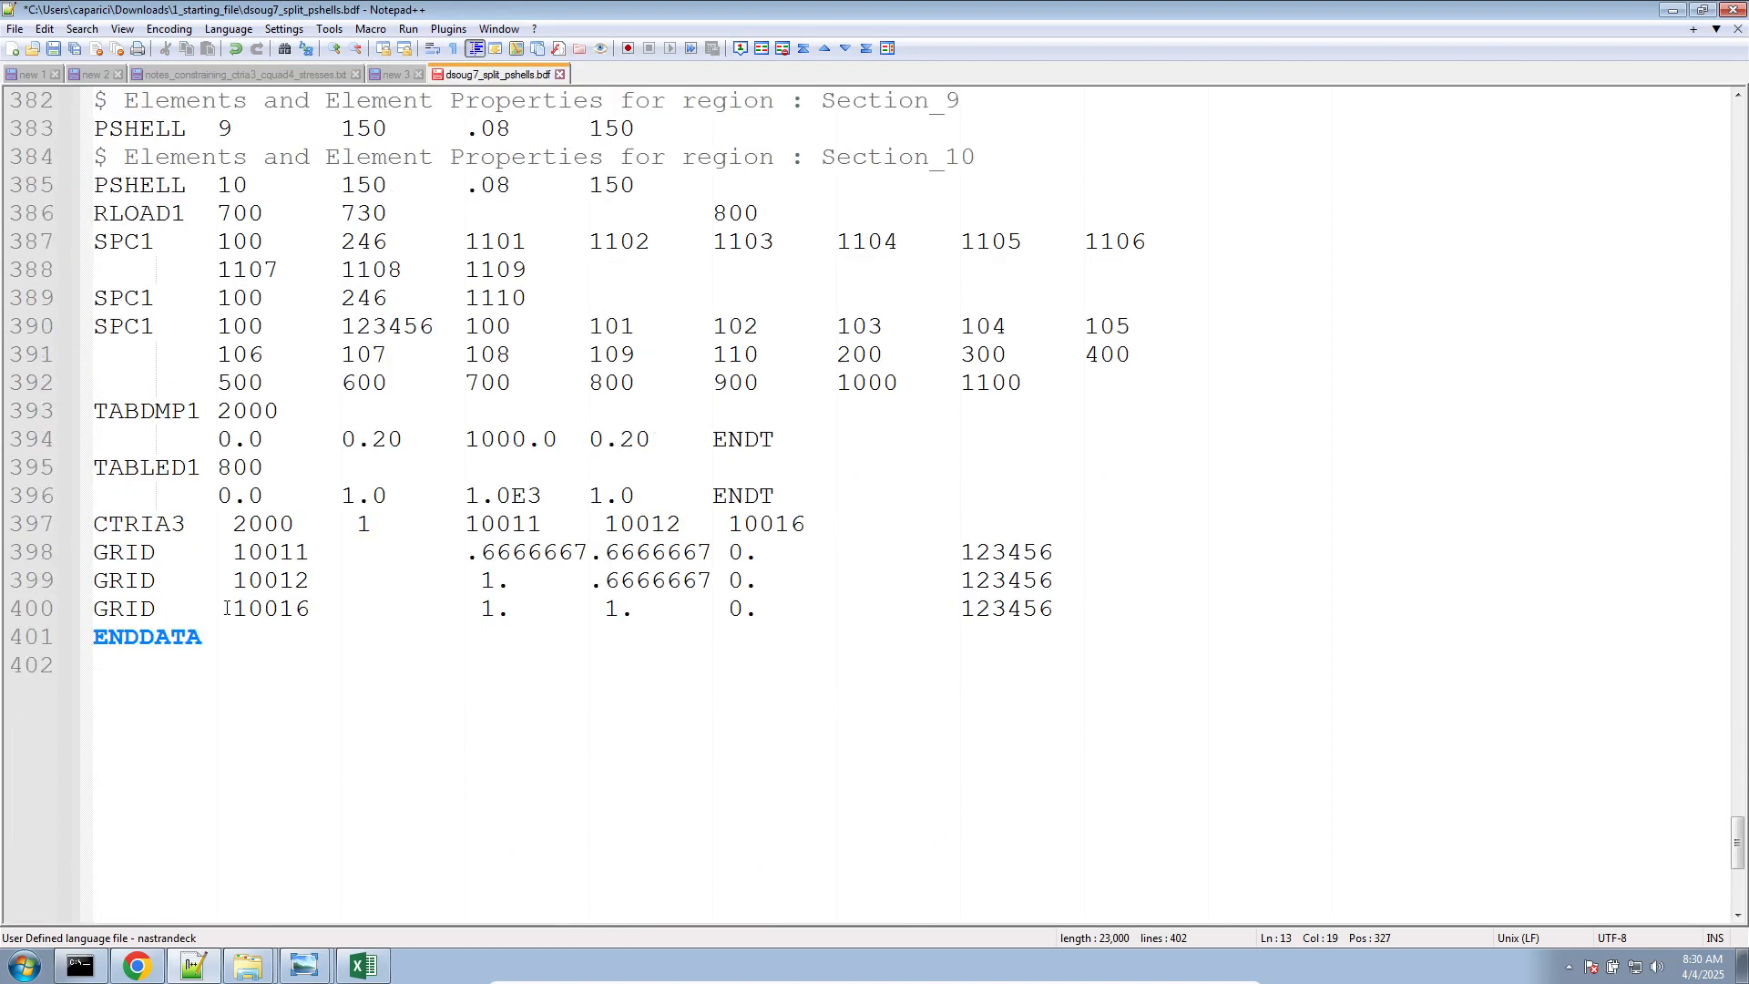
{"action": "triple_click", "coordinate": [185, 532]}
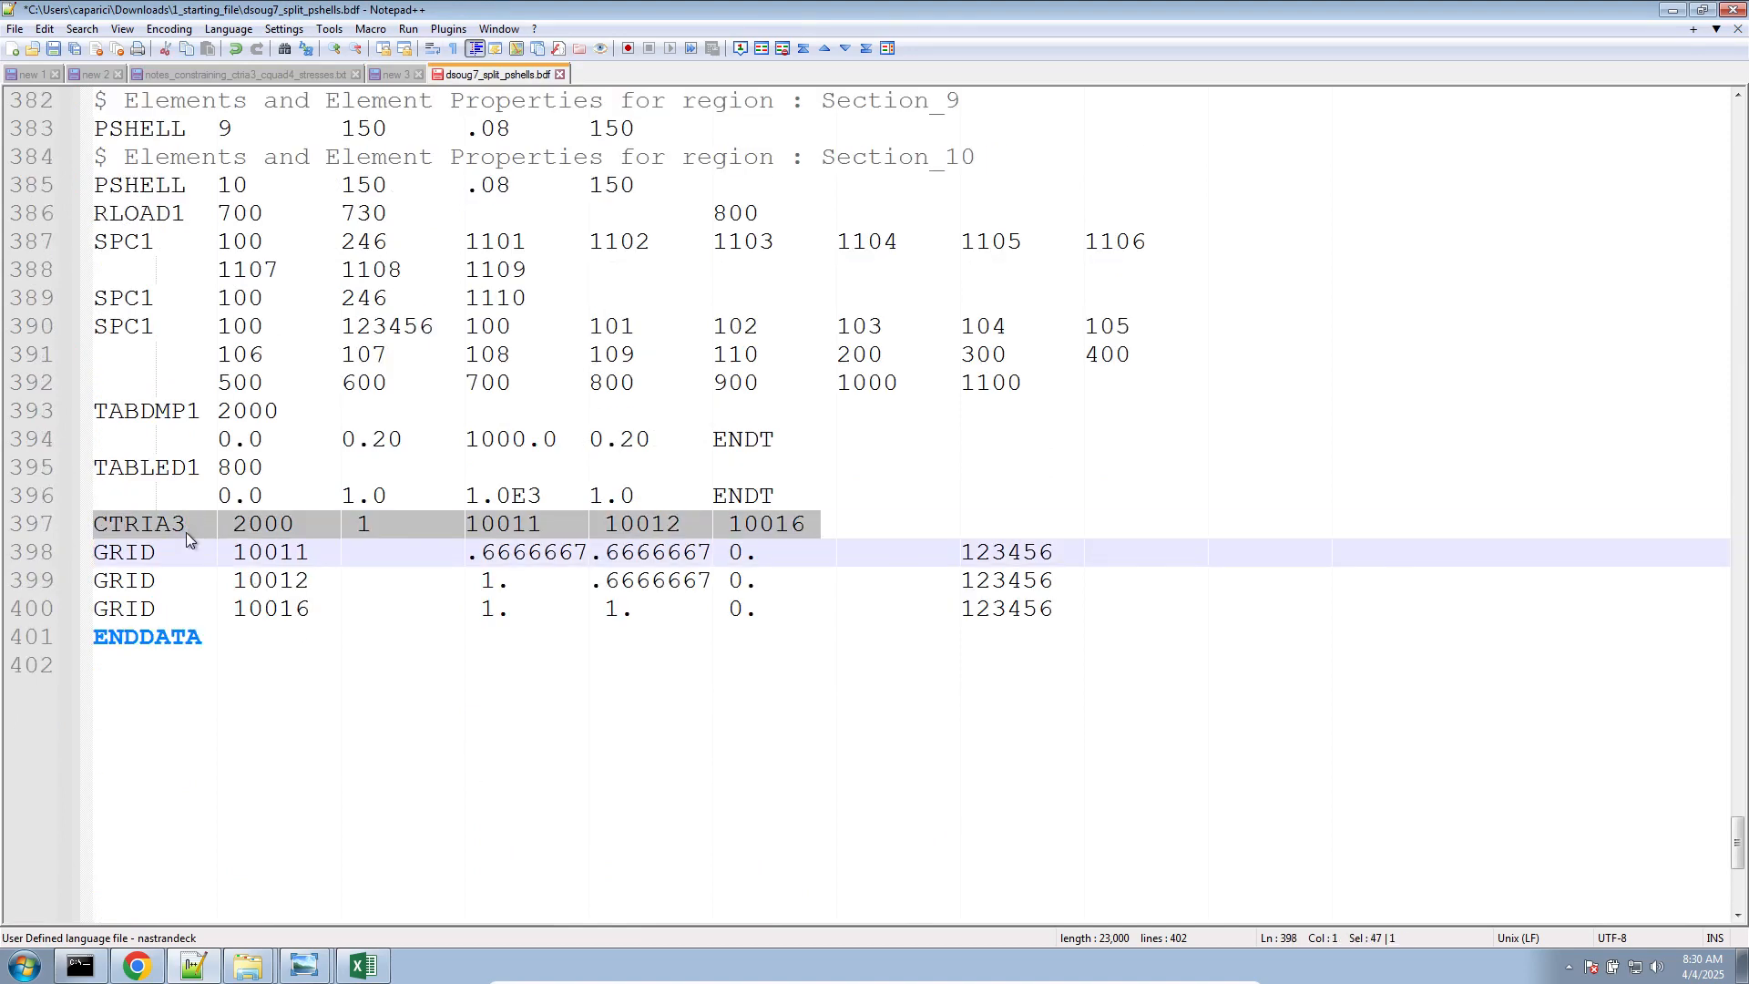
Replace BILIN with CENTER in the STRESS request on line 10 of the bdf file and save it
{"action": "scroll", "coordinate": [412, 496], "scroll_direction": "up", "scroll_amount": 20}
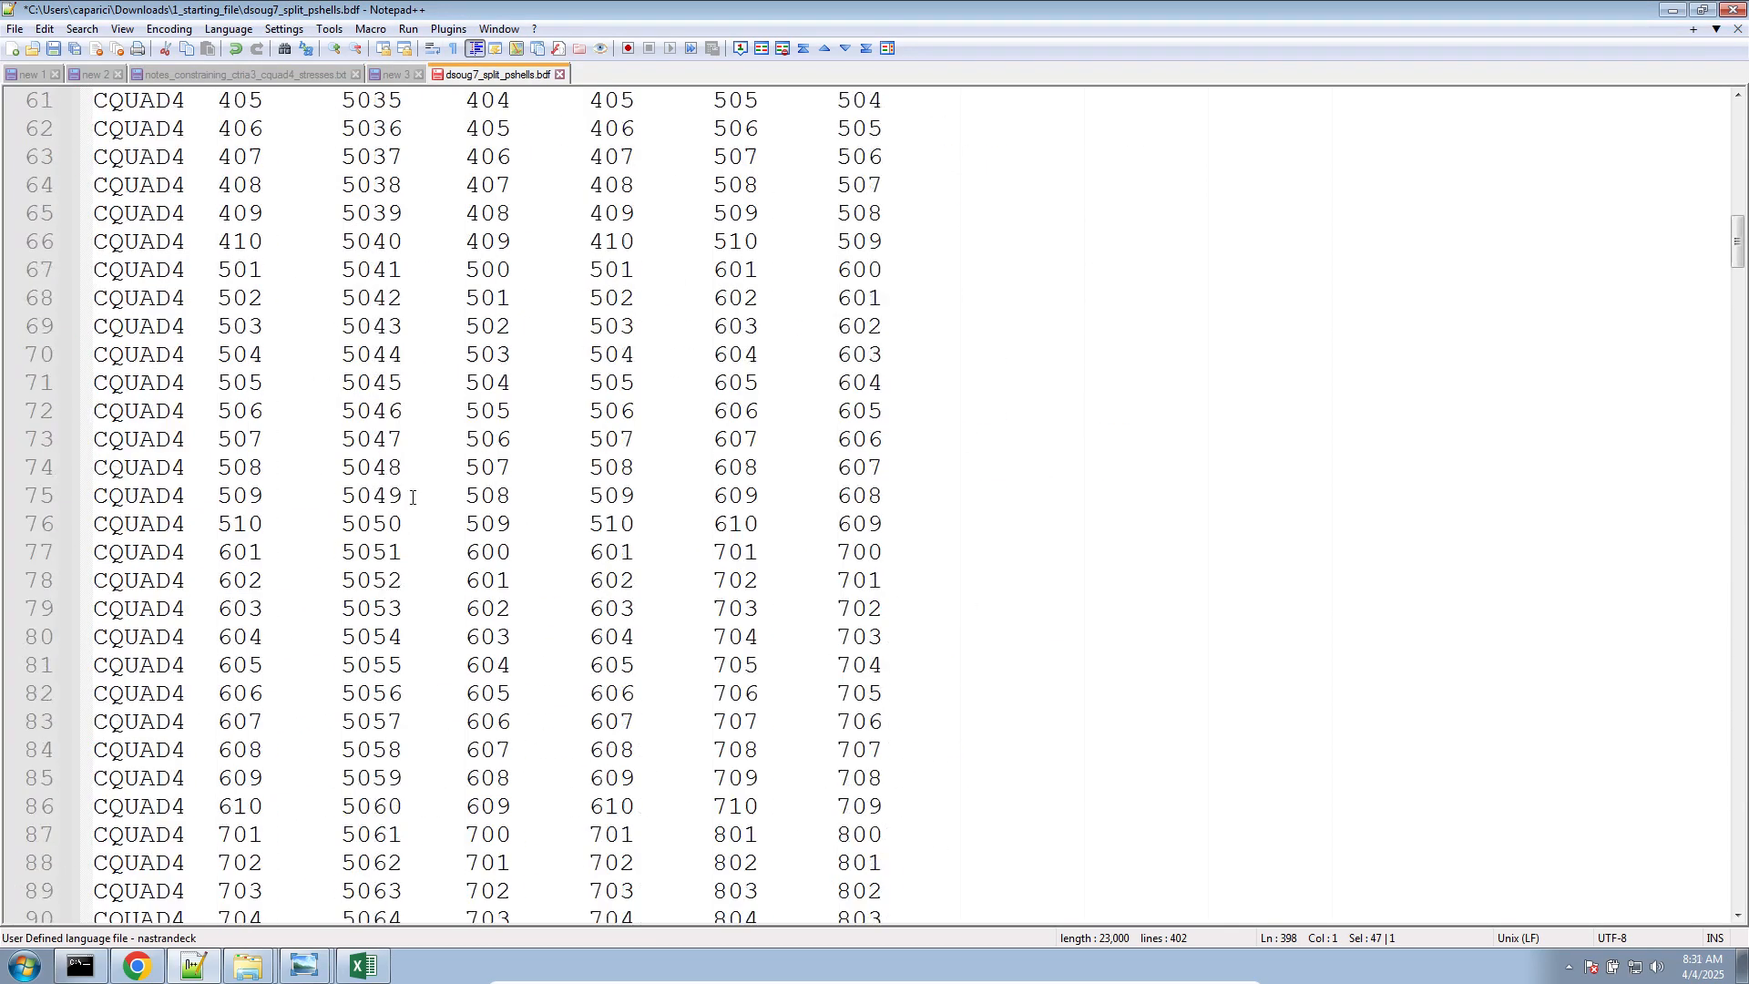
{"action": "scroll", "coordinate": [411, 497], "scroll_direction": "up", "scroll_amount": 20}
{"action": "double_click", "coordinate": [284, 352]}
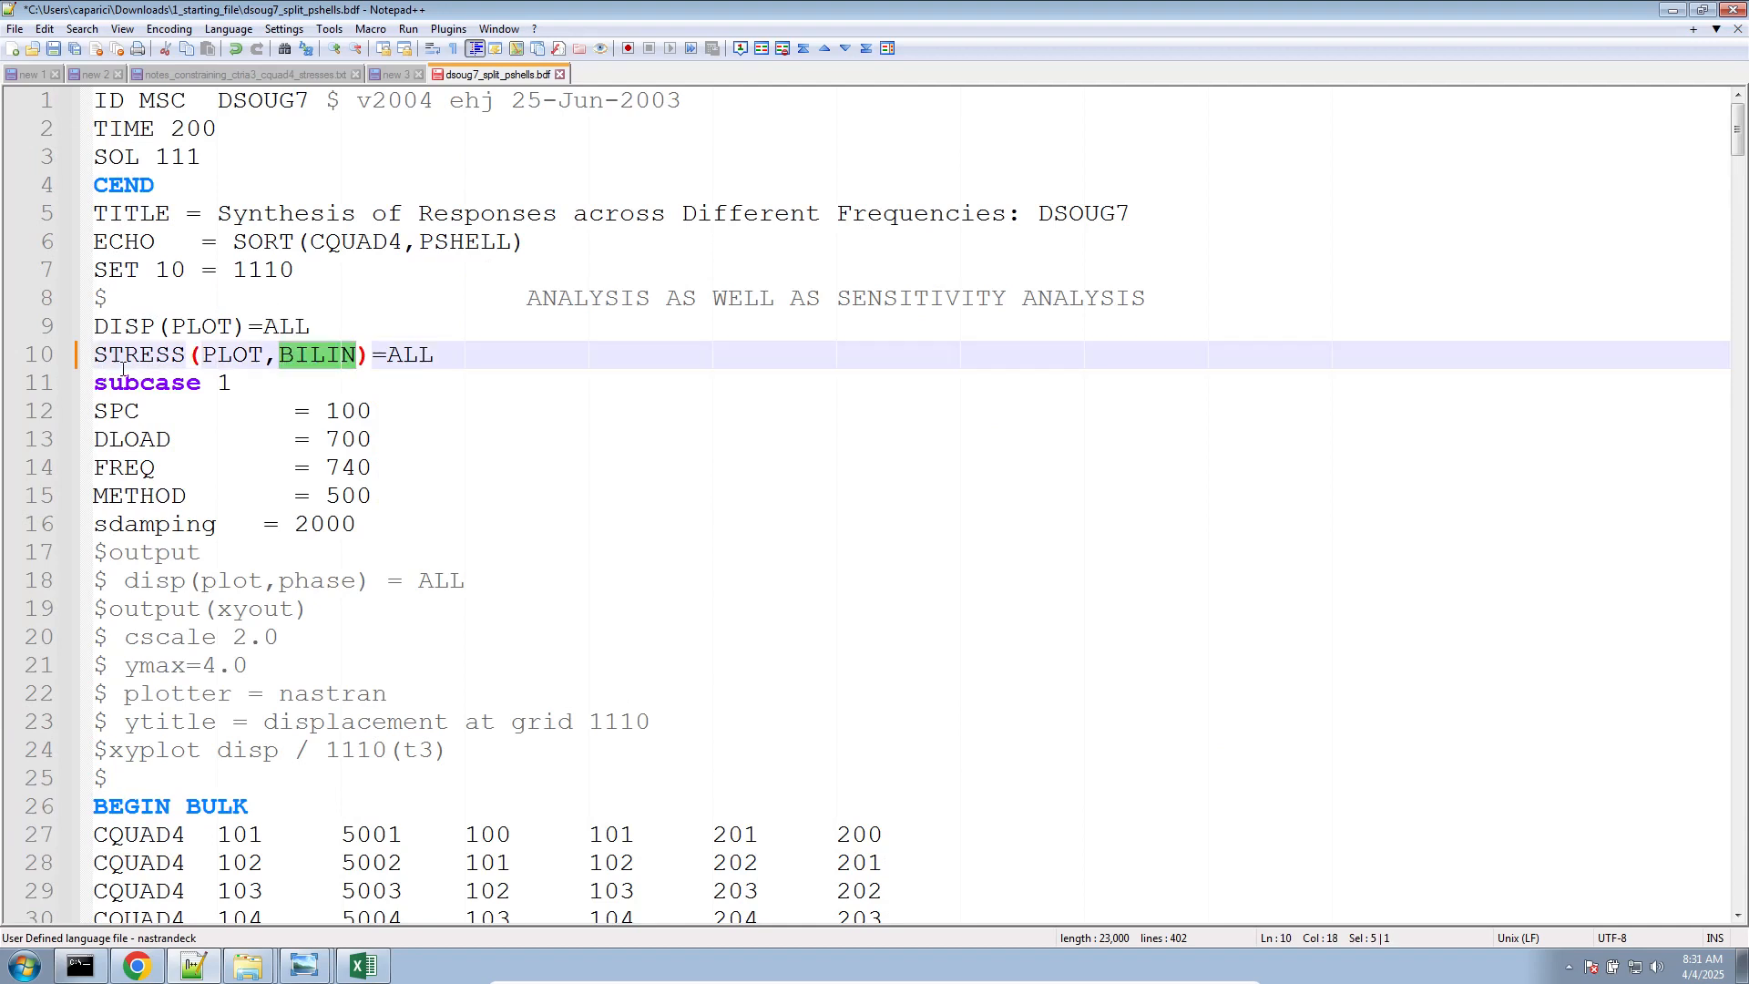
{"action": "double_click", "coordinate": [339, 358]}
{"action": "type", "text": "CE"}
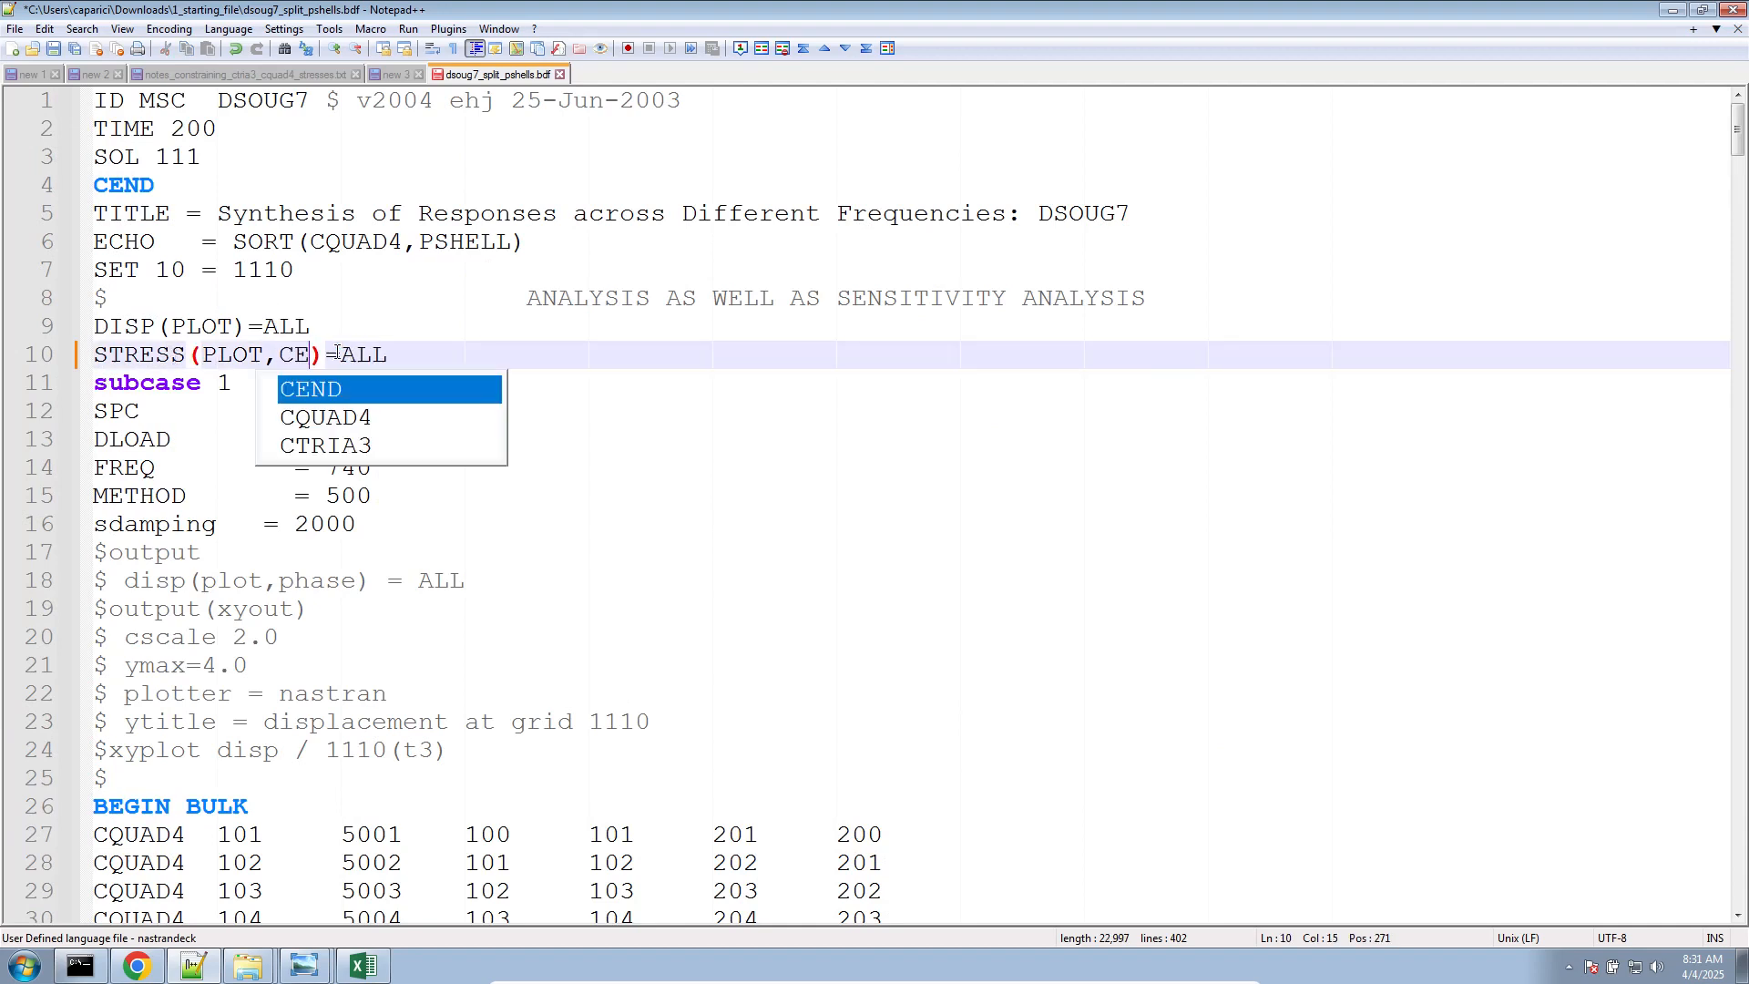
{"action": "key", "text": "Return"}
{"action": "key", "text": "ctrl+s"}
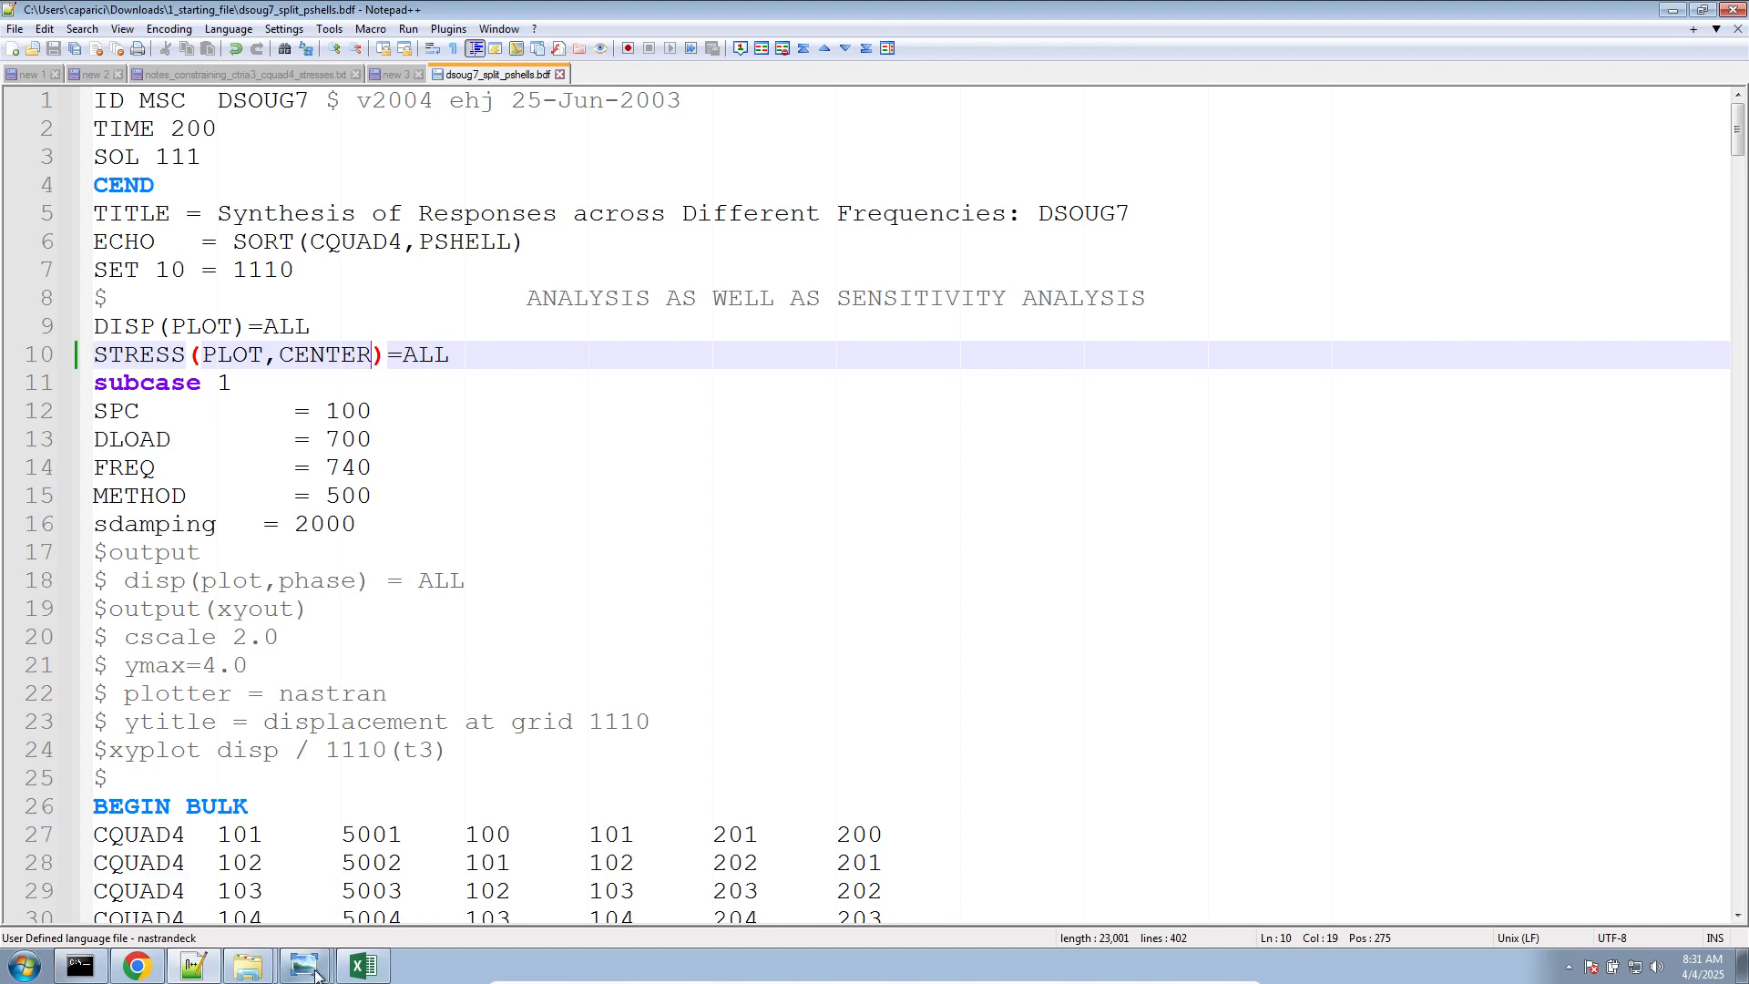
Place the ctria3_74.png viewer beside Excel, check the CTRIA3 (74) entry, and show the cquad4_33.png table
{"action": "left_click", "coordinate": [363, 966]}
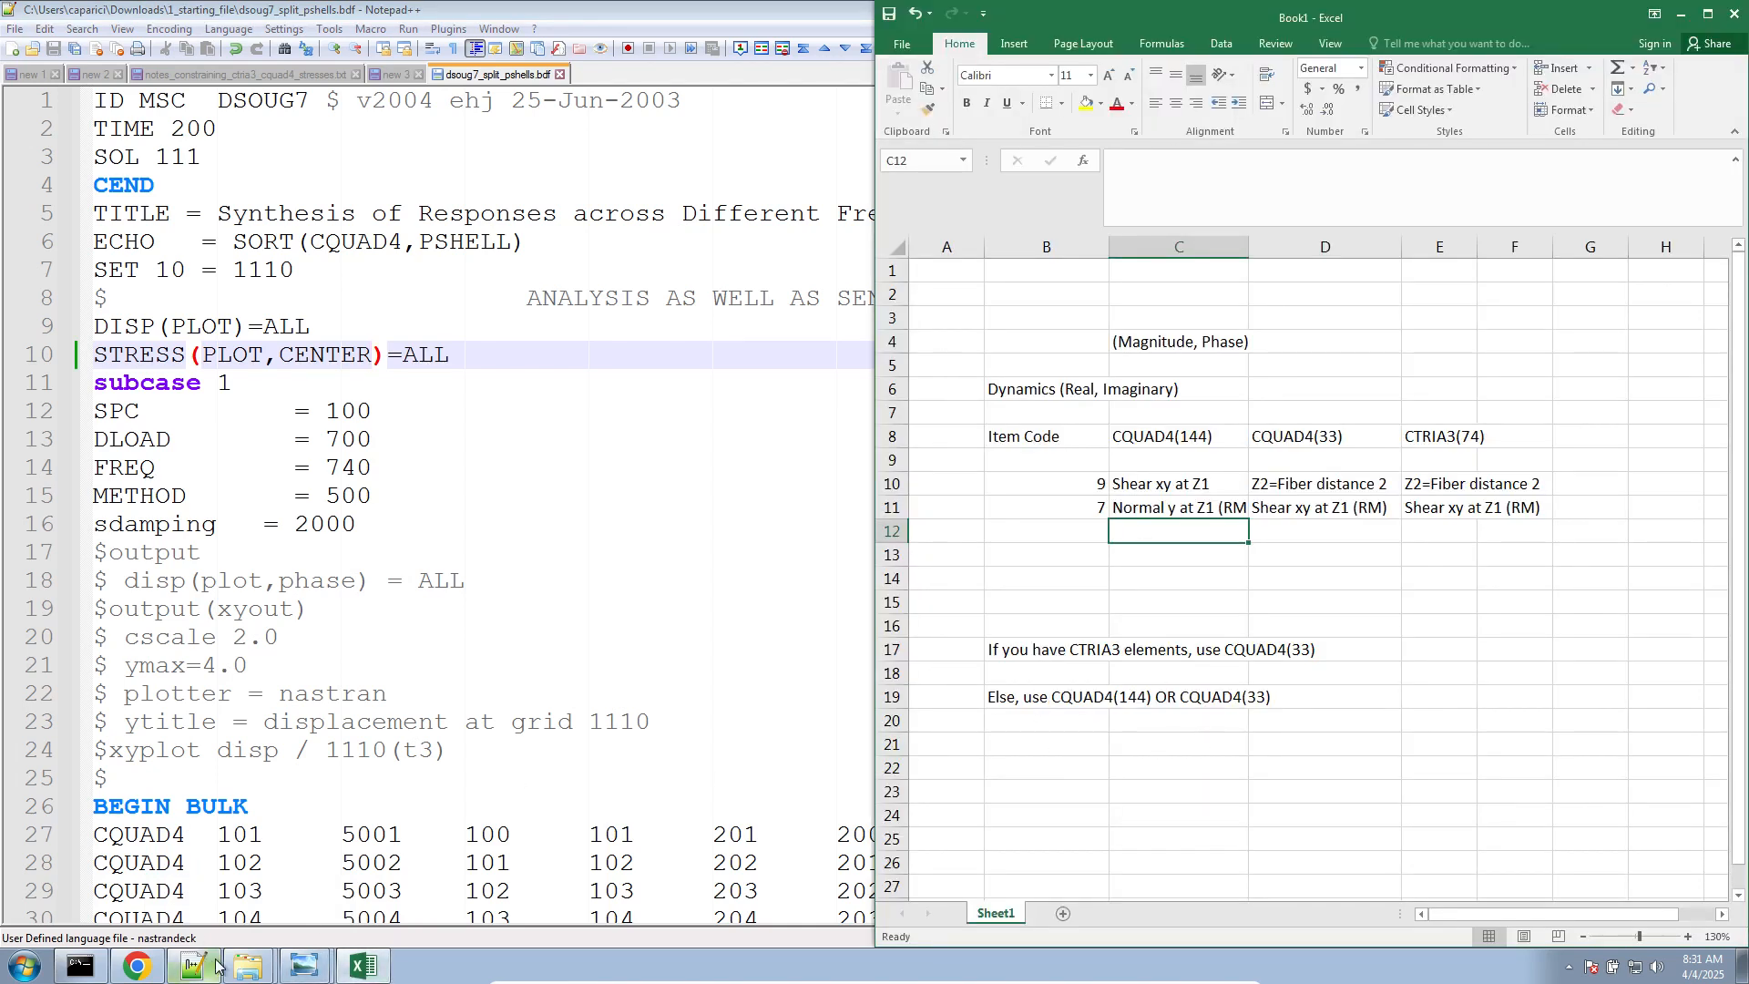
{"action": "left_click", "coordinate": [303, 966]}
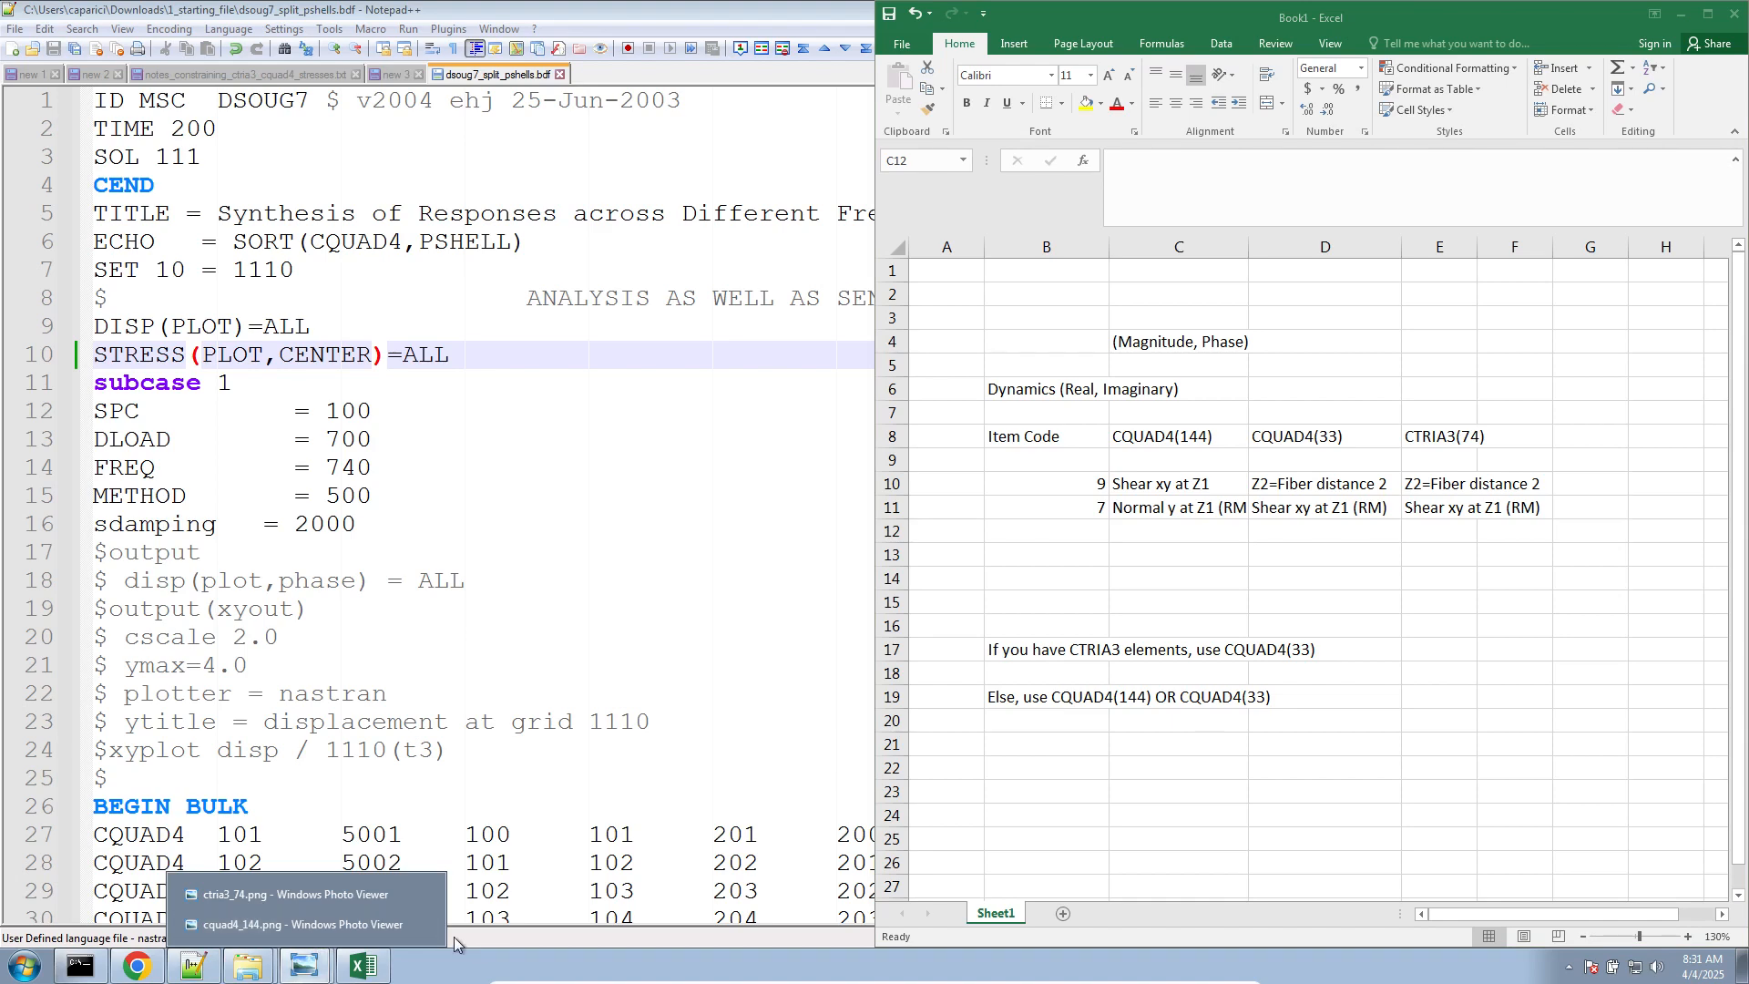
{"action": "left_click", "coordinate": [352, 897]}
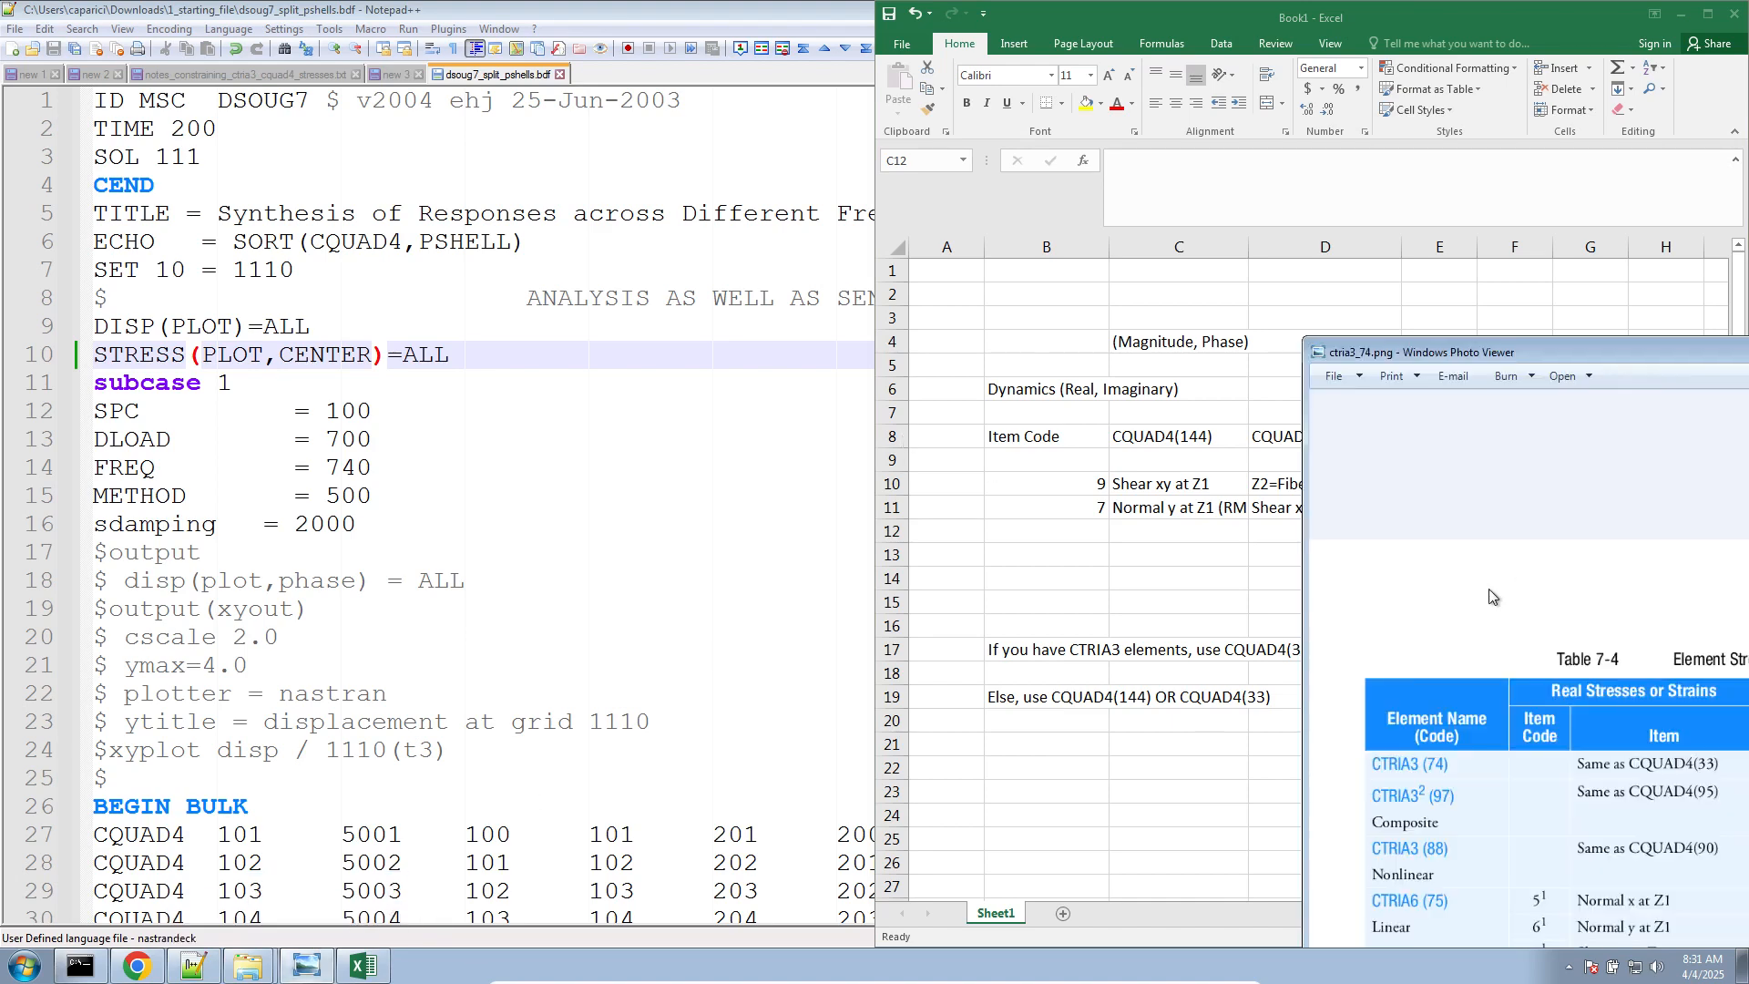
{"action": "left_click_drag", "start_coordinate": [1499, 351], "coordinate": [7, 572]}
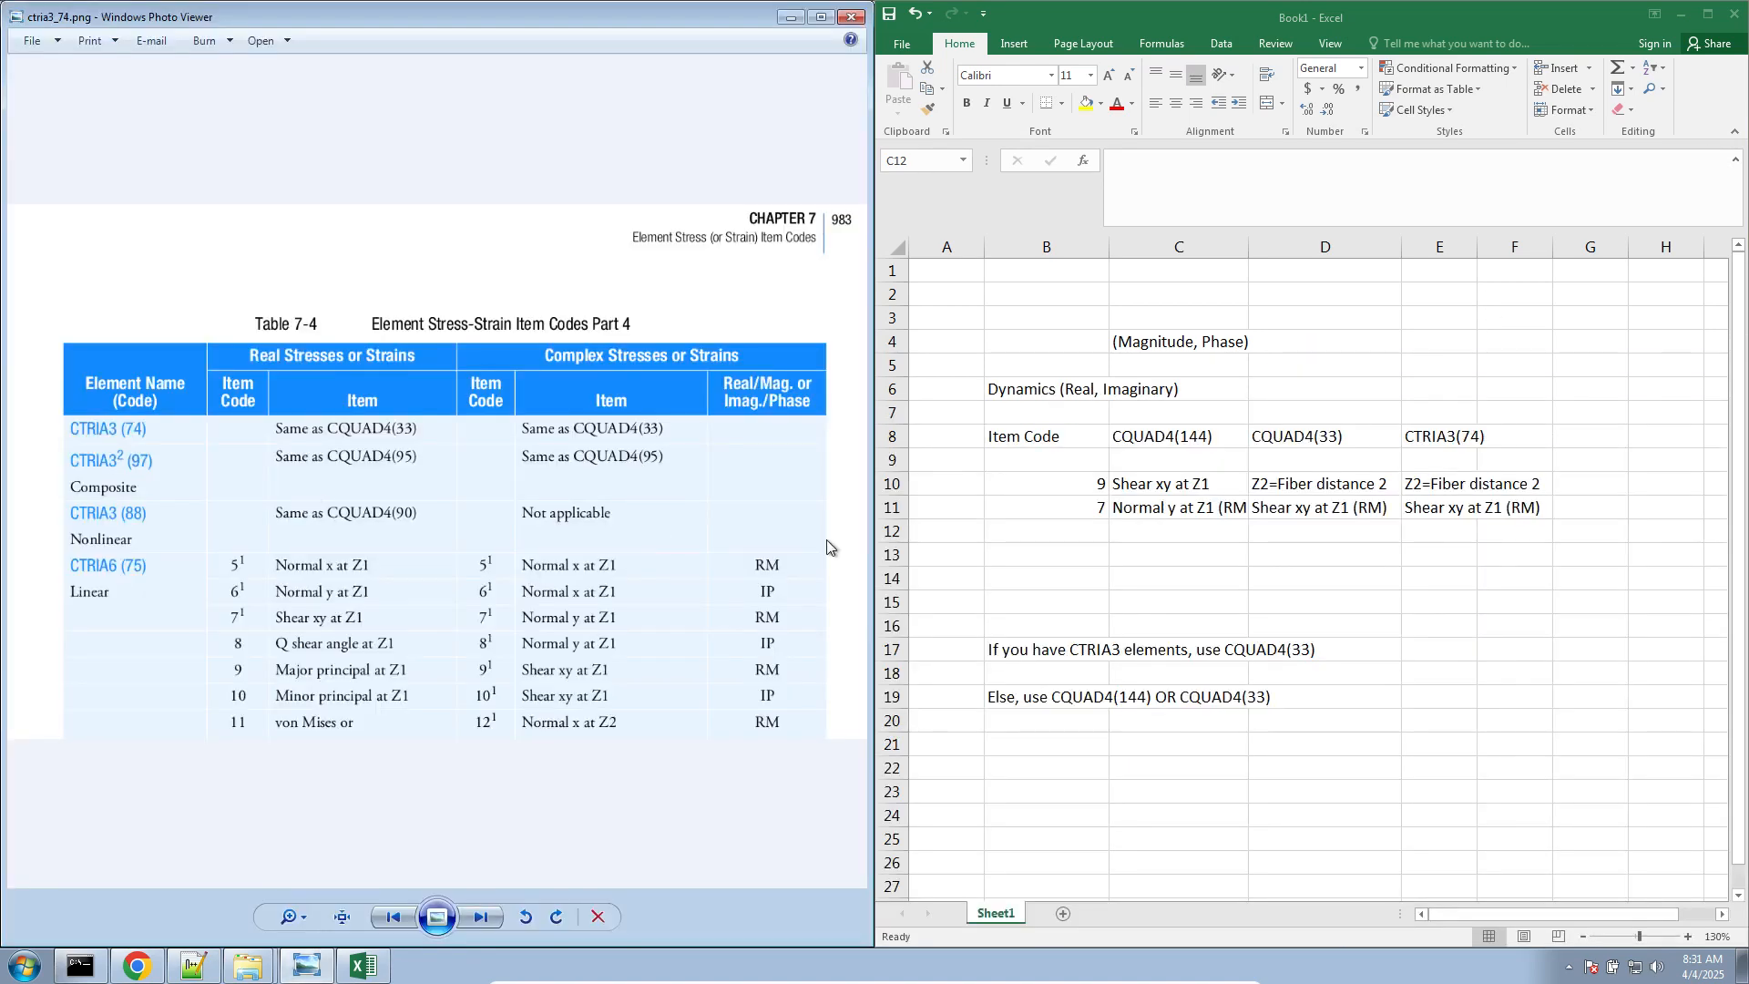
{"action": "left_click", "coordinate": [481, 918]}
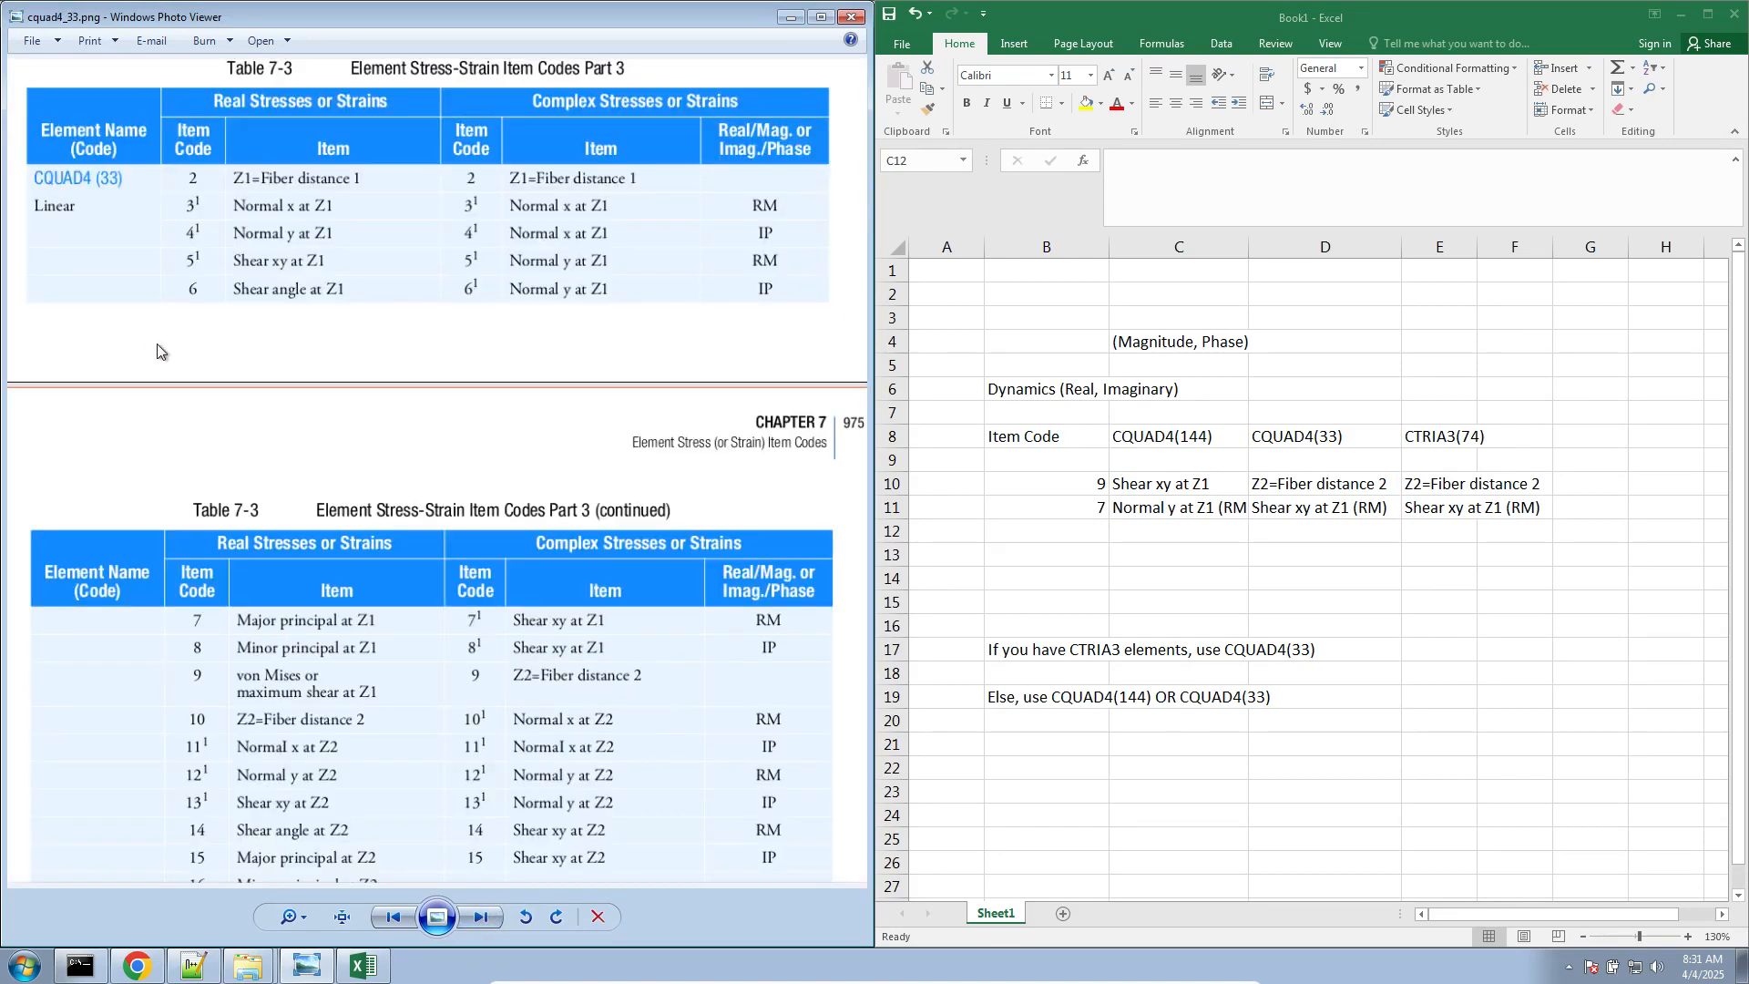
View the von Mises stress formula in Chrome, then return to the cquad4_33.png table in Windows Photo Viewer
{"action": "left_click", "coordinate": [139, 967]}
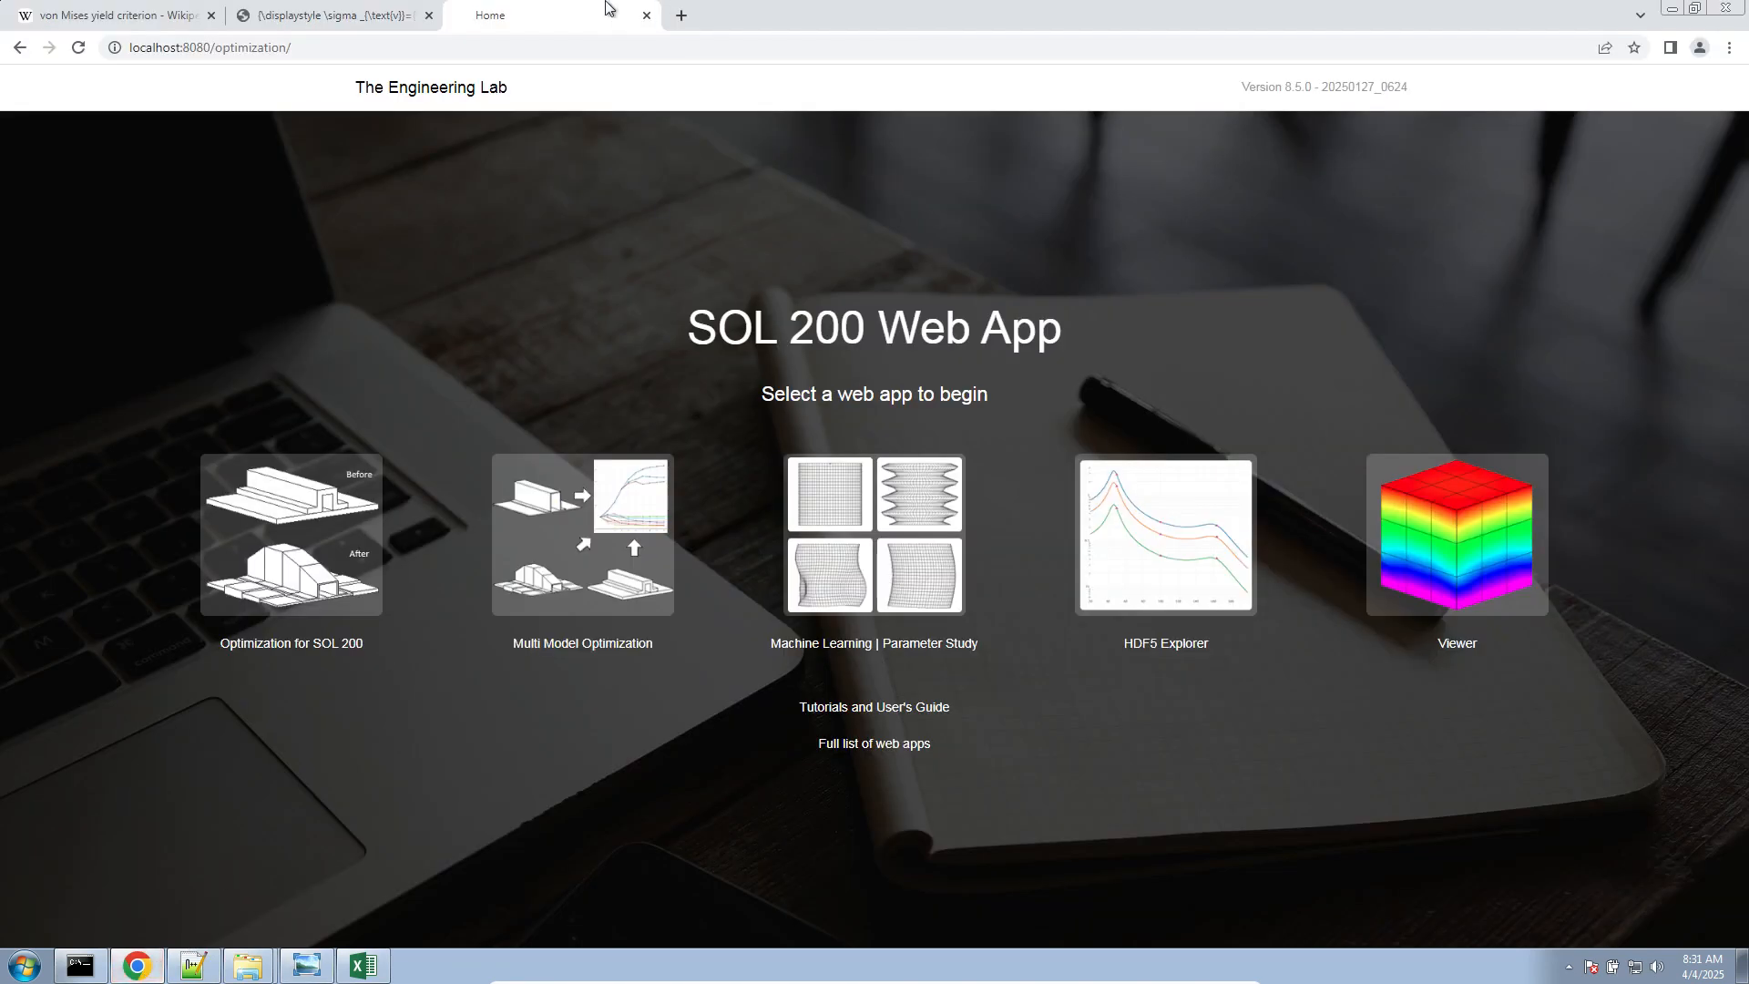
{"action": "left_click", "coordinate": [297, 18]}
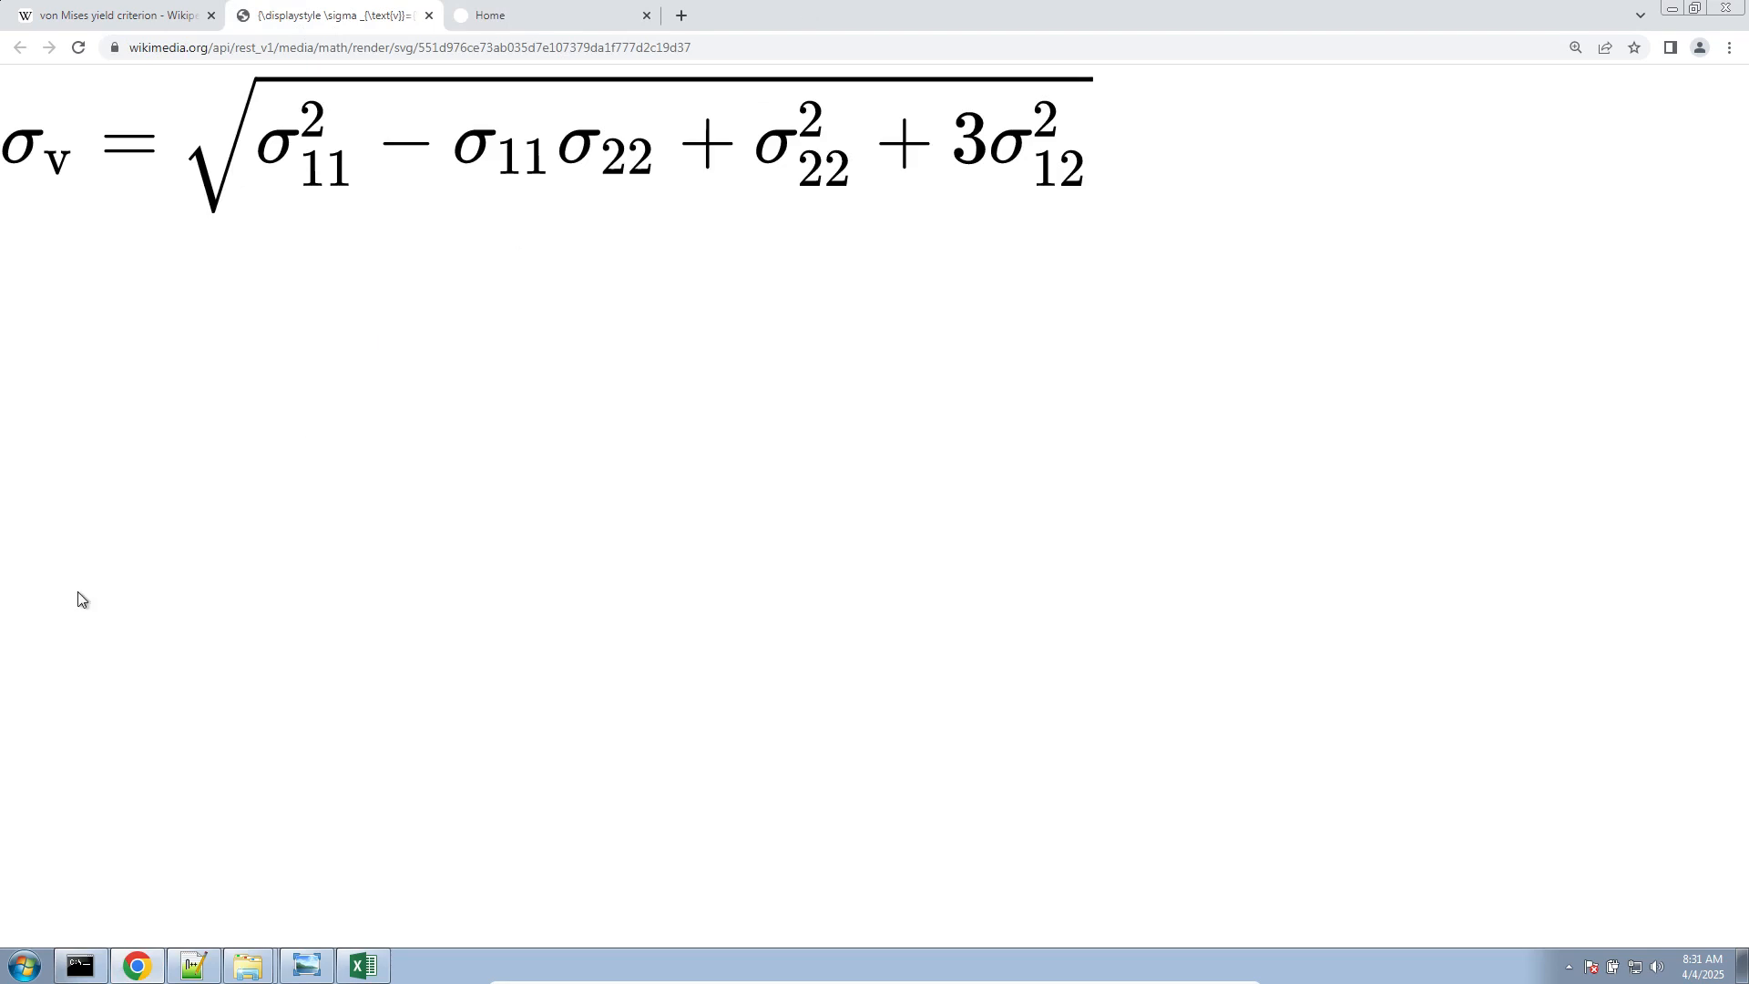
{"action": "left_click", "coordinate": [304, 964]}
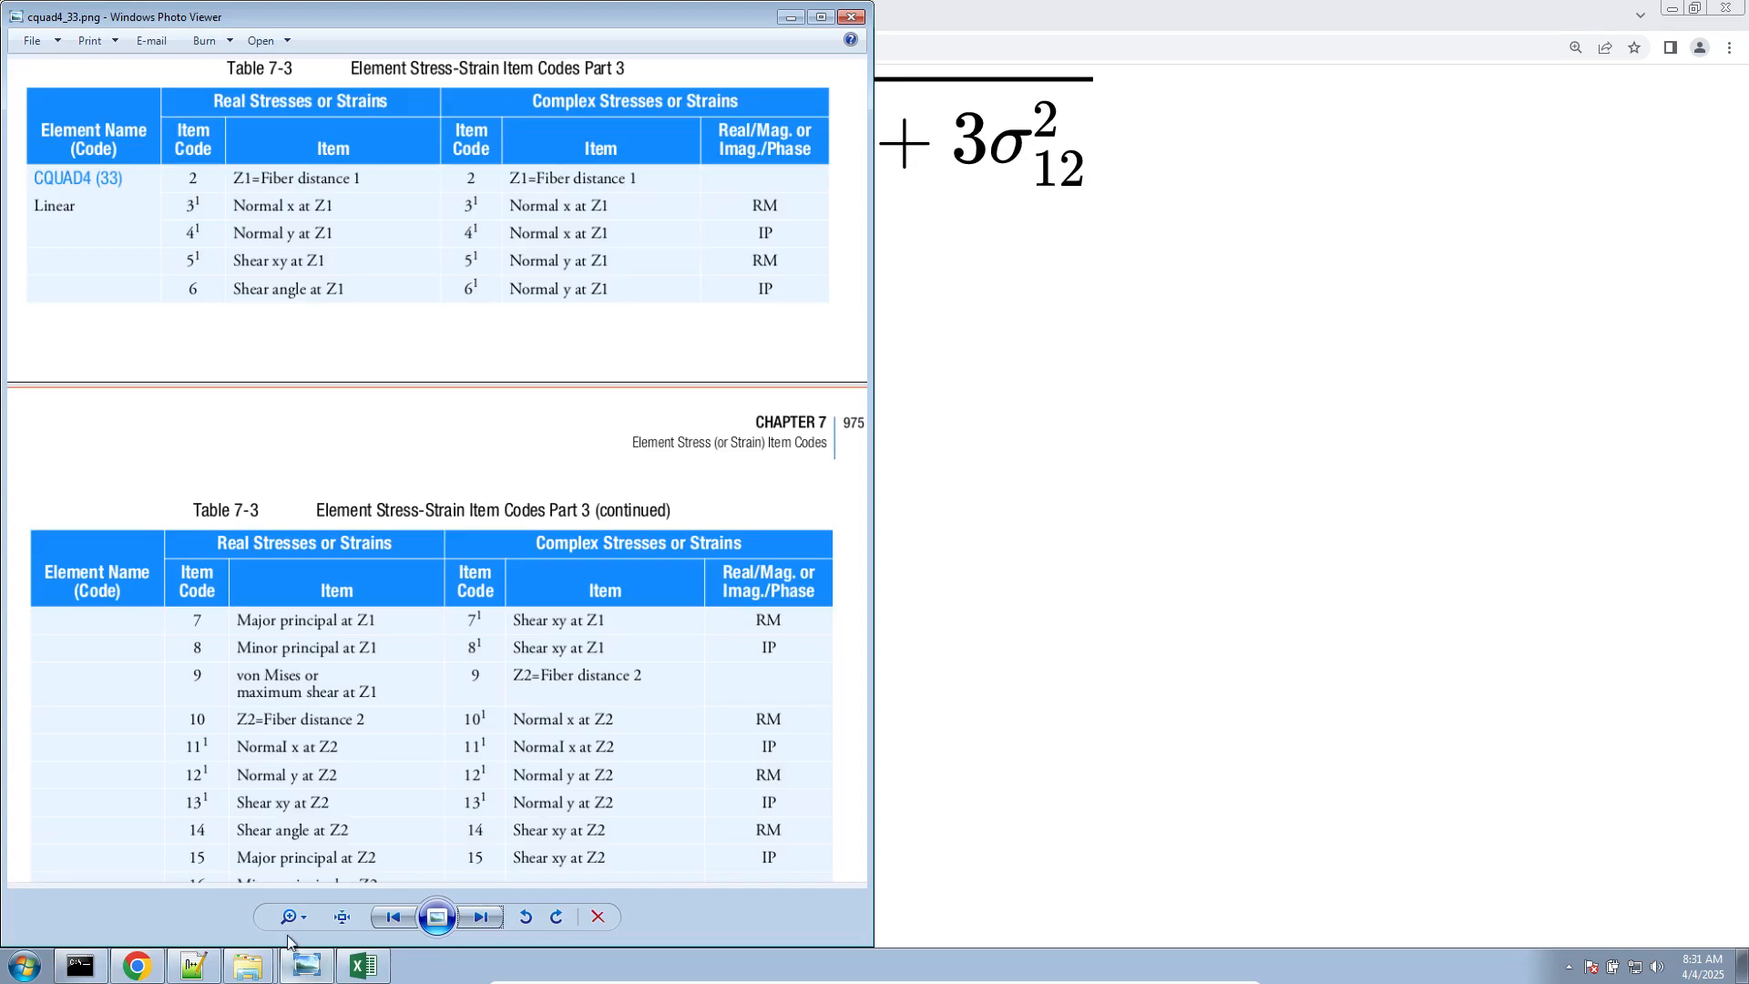
Switch to the Excel workbook and enter x, y and z in cells B23 to B25
{"action": "left_click", "coordinate": [363, 965]}
{"action": "left_click", "coordinate": [1045, 787]}
{"action": "scroll", "coordinate": [1045, 785], "scroll_direction": "down", "scroll_amount": 6}
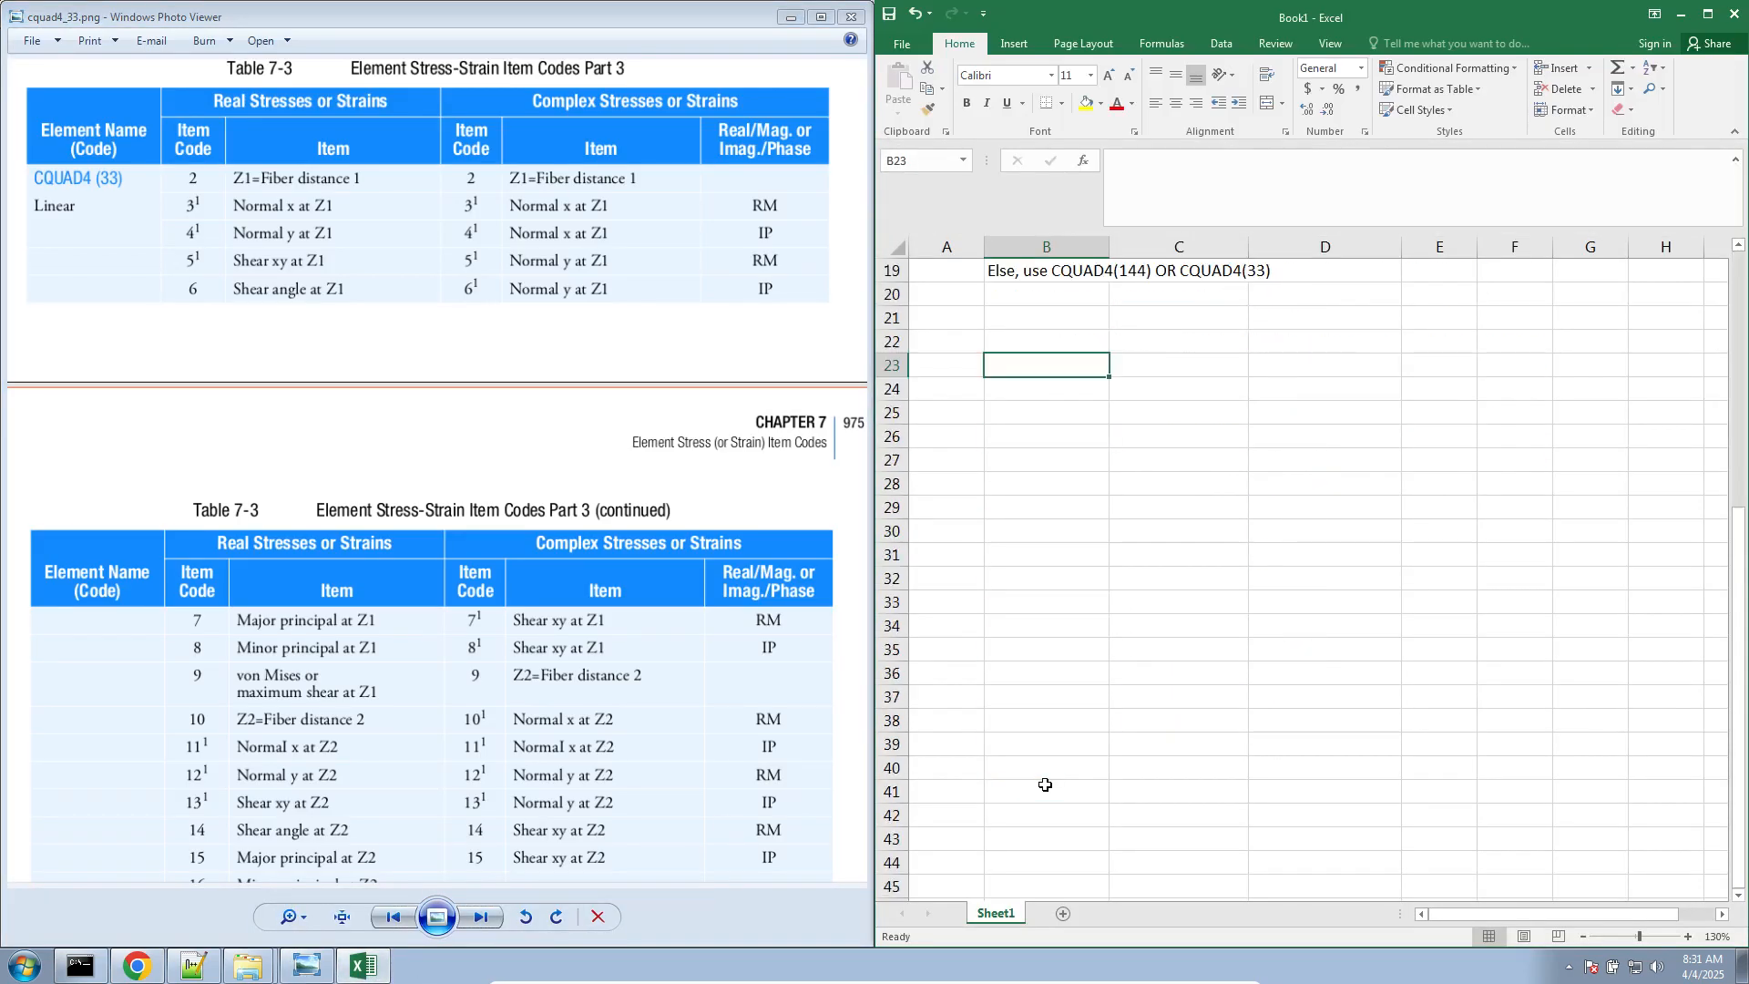
{"action": "type", "text": "x"}
{"action": "key", "text": "Return"}
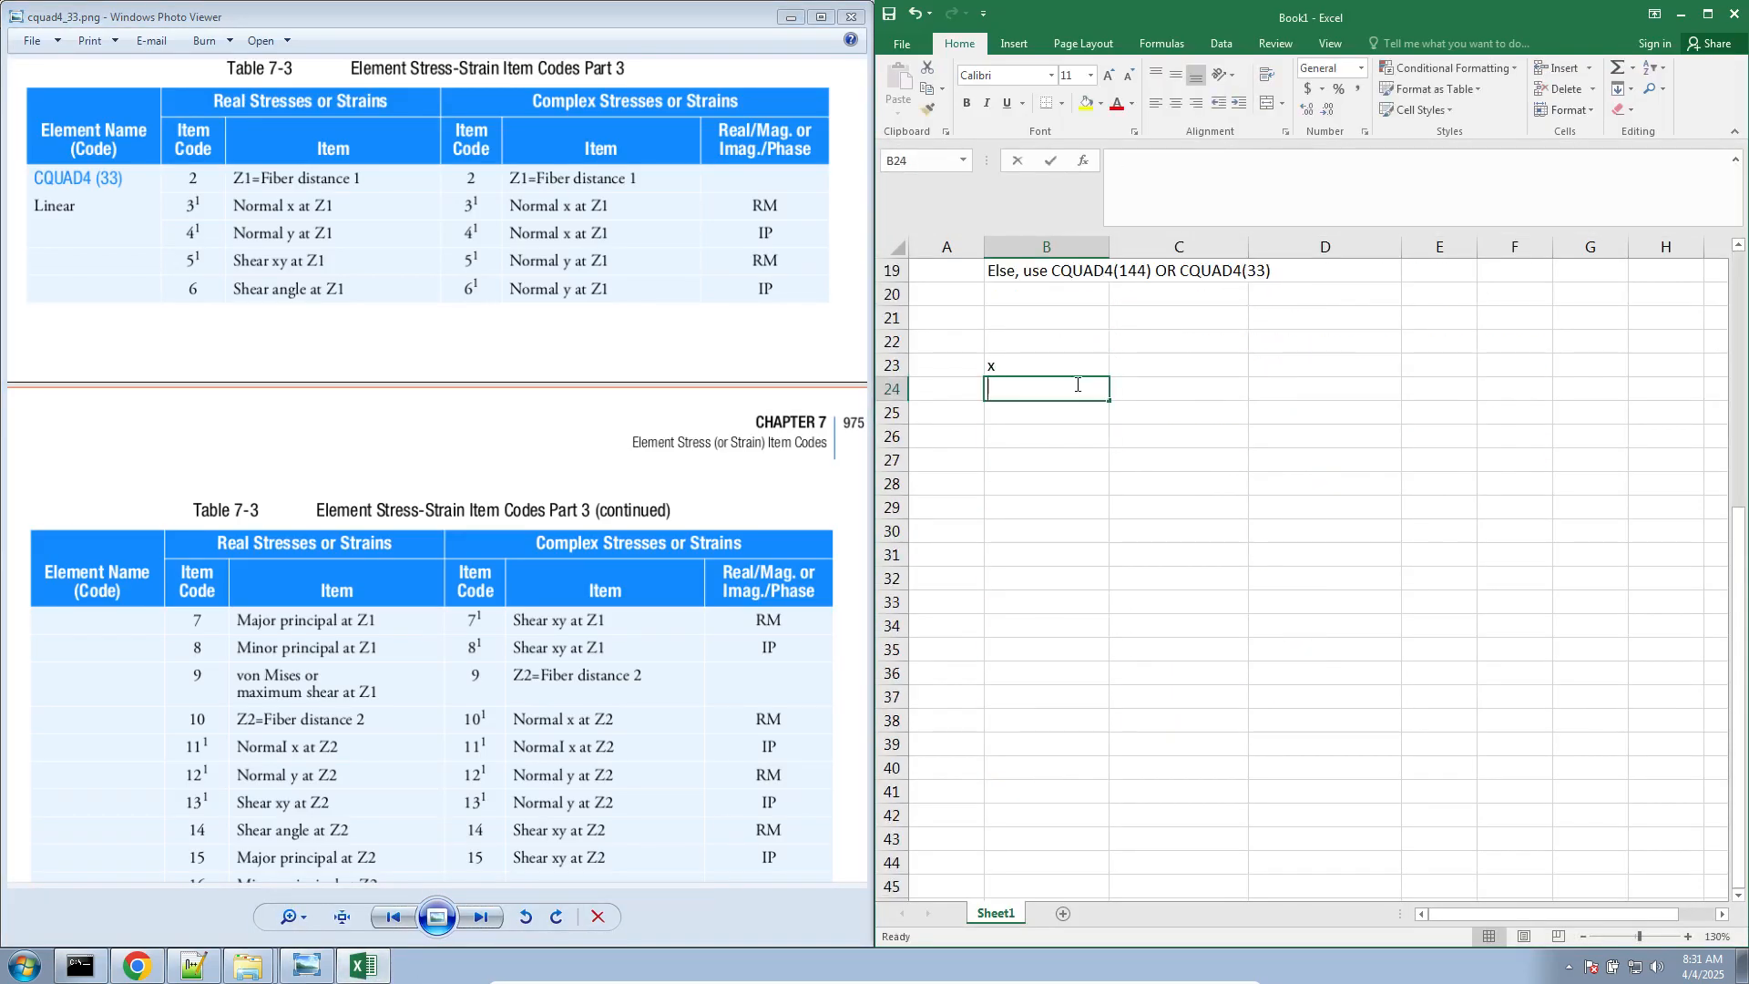
{"action": "type", "text": "y"}
{"action": "key", "text": "Return"}
{"action": "type", "text": "z"}
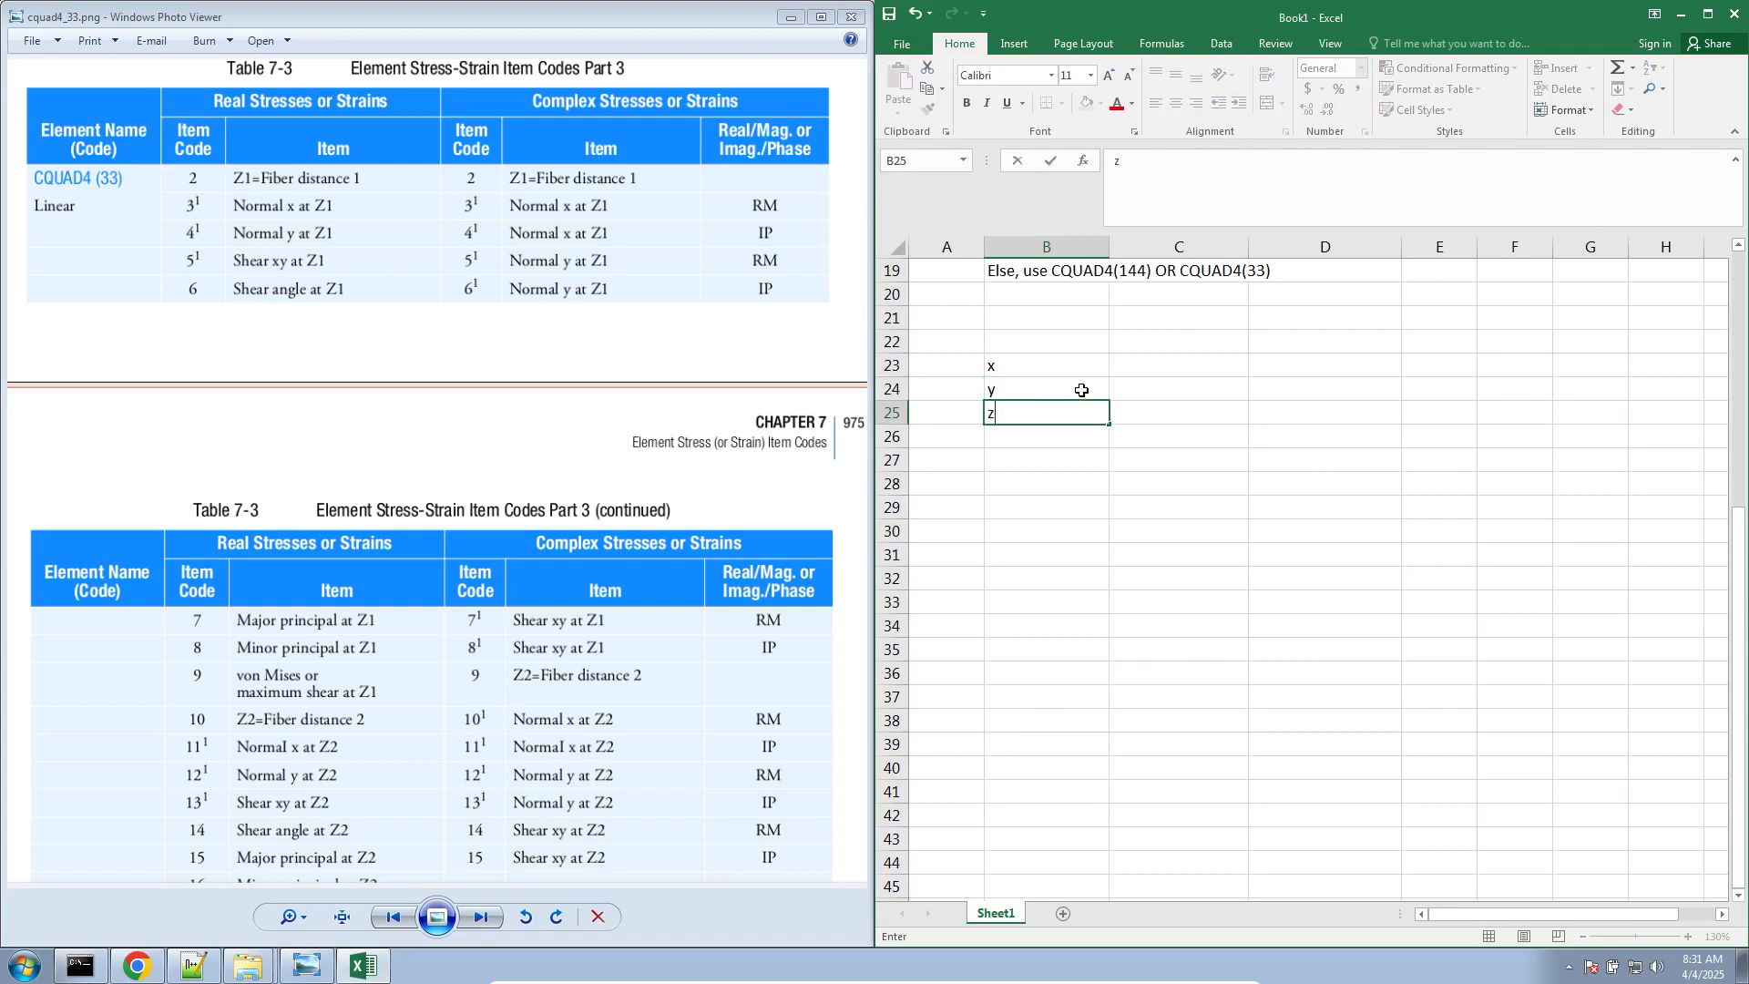
Delete rows 9 through 22 from Sheet1
{"action": "scroll", "coordinate": [1184, 404], "scroll_direction": "up", "scroll_amount": 3}
{"action": "left_click_drag", "start_coordinate": [1216, 552], "coordinate": [948, 342]}
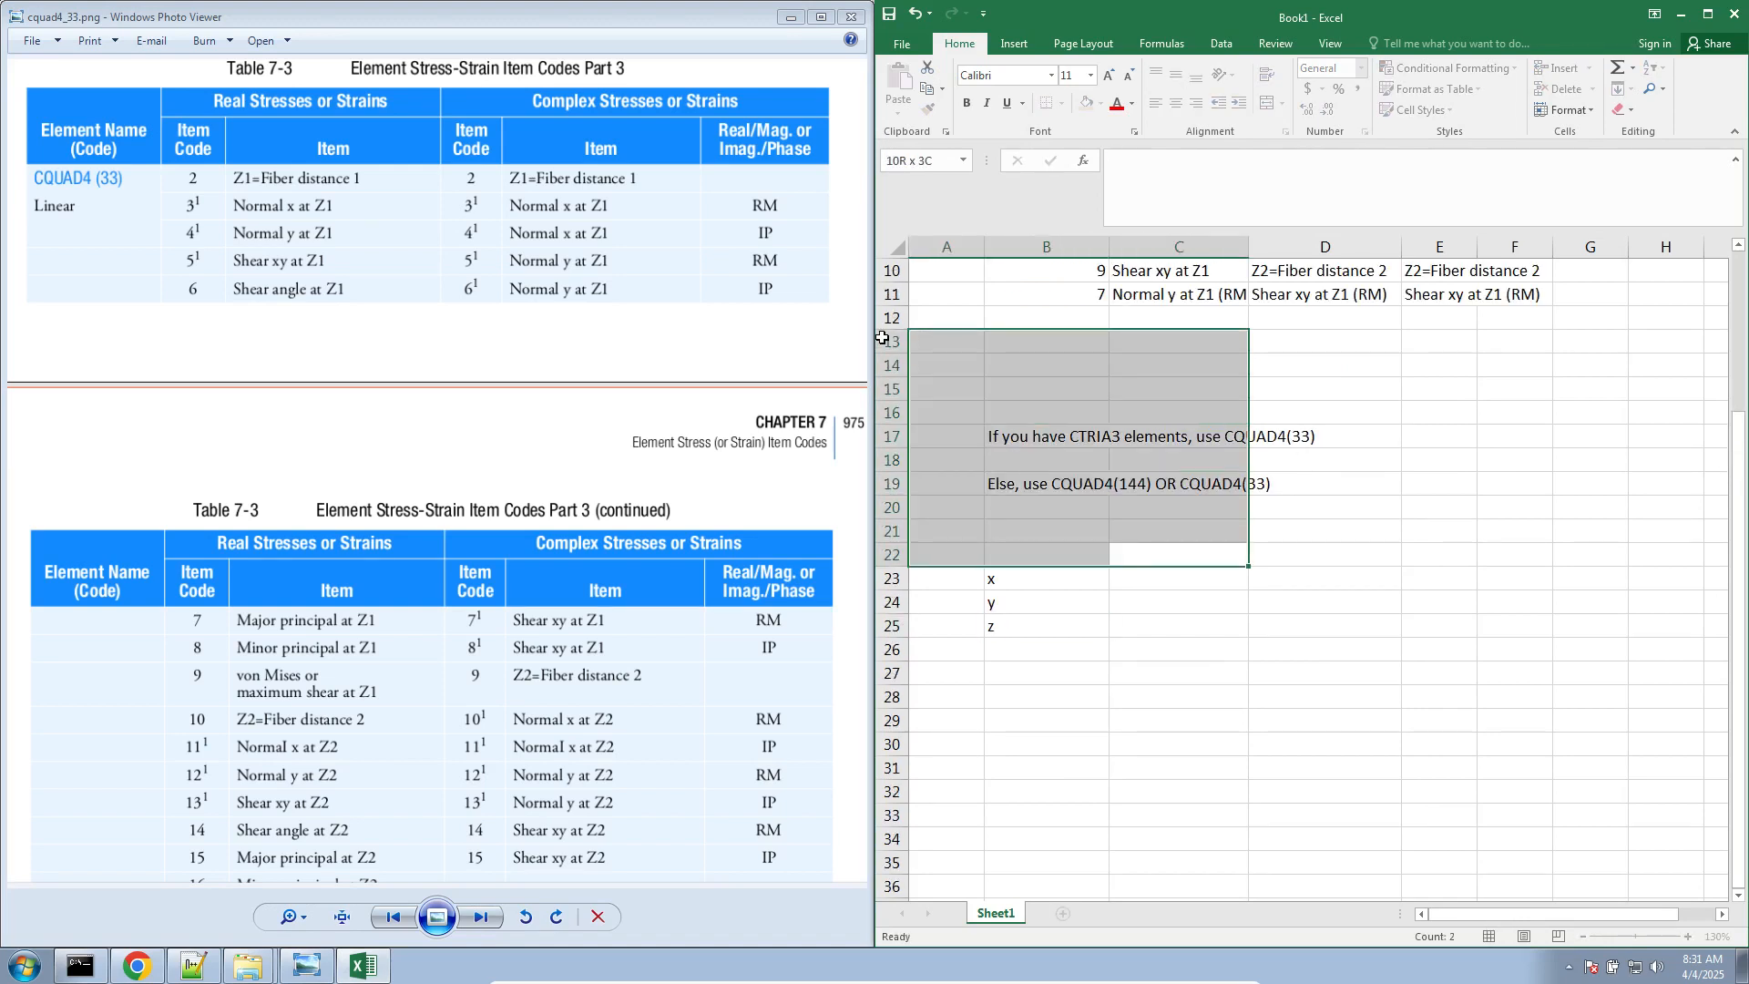
{"action": "scroll", "coordinate": [1036, 520], "scroll_direction": "up", "scroll_amount": 3}
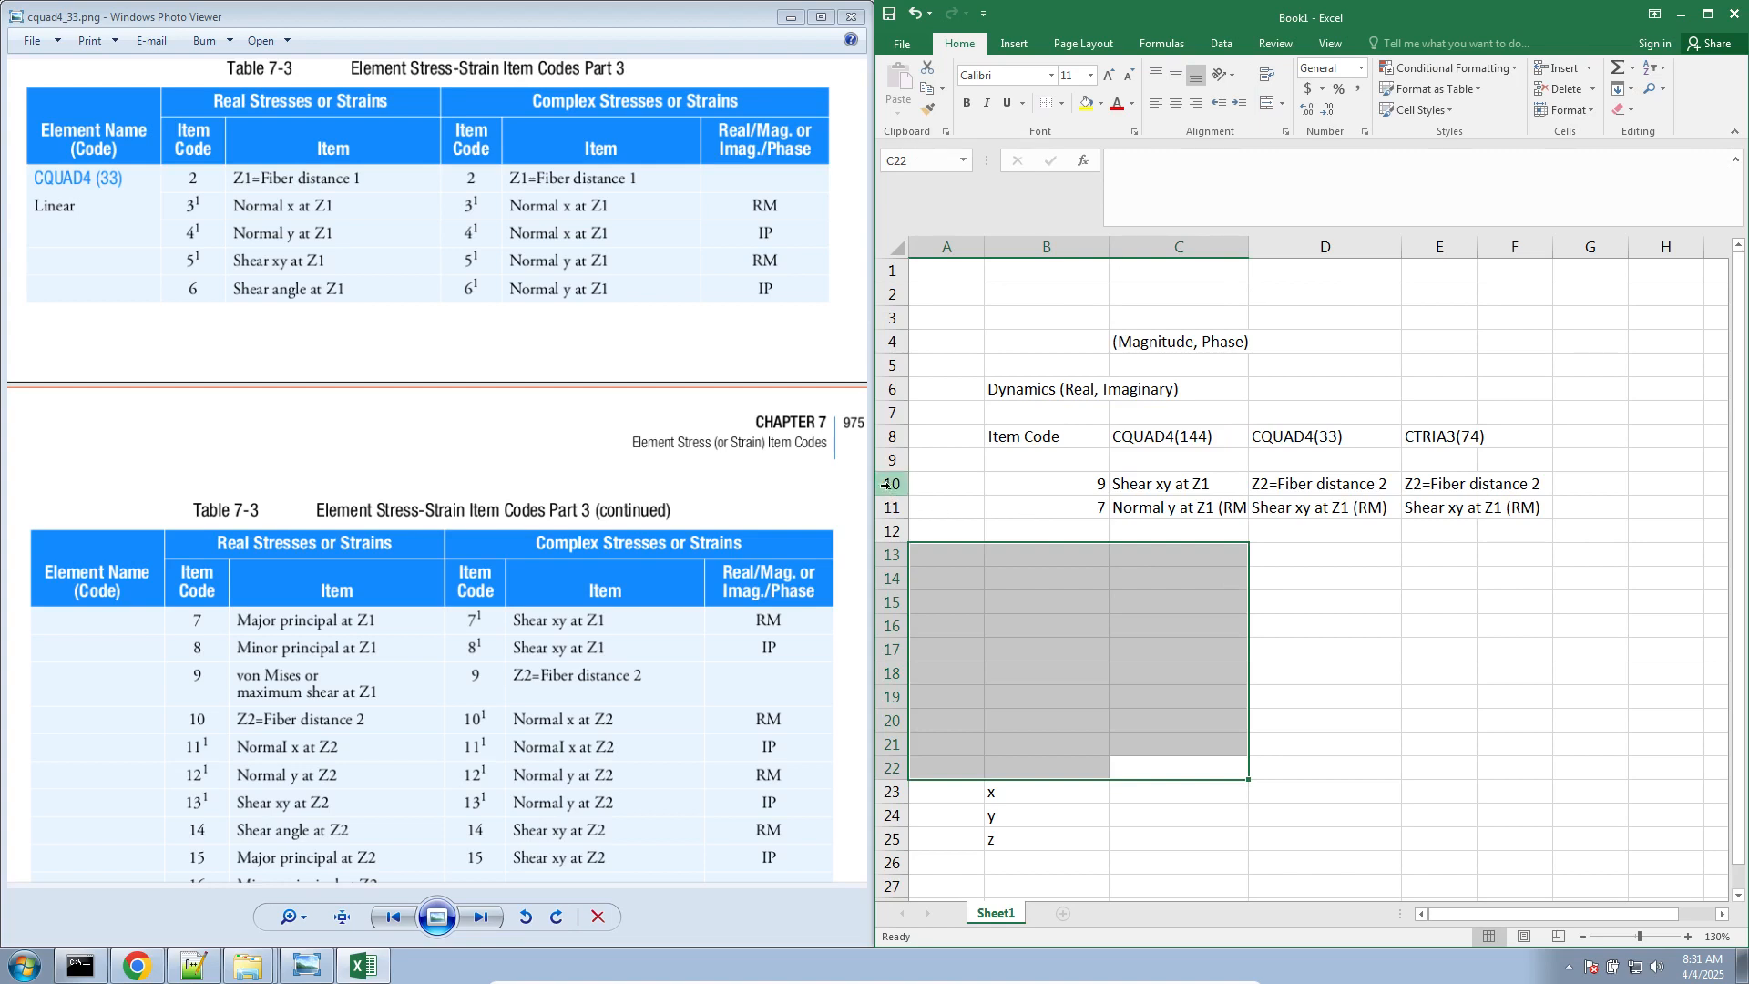
{"action": "left_click_drag", "start_coordinate": [892, 460], "coordinate": [886, 779]}
{"action": "right_click", "coordinate": [1190, 583]}
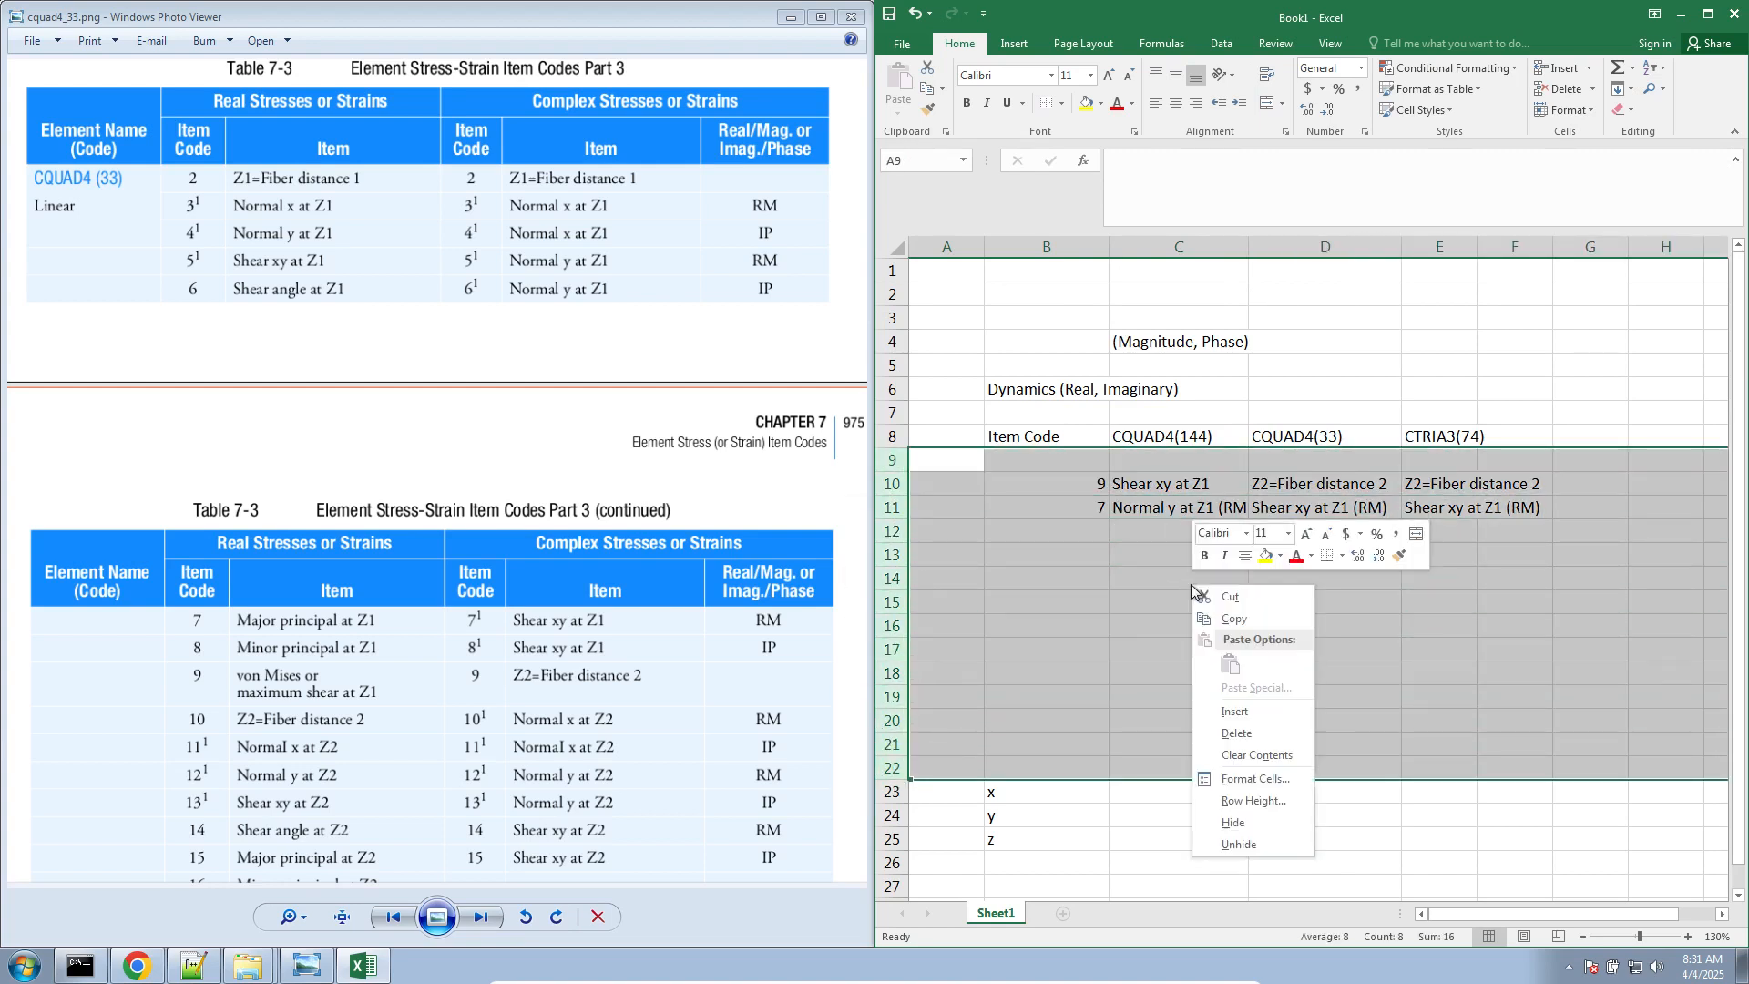
{"action": "left_click", "coordinate": [1250, 733]}
{"action": "left_click", "coordinate": [1326, 460]}
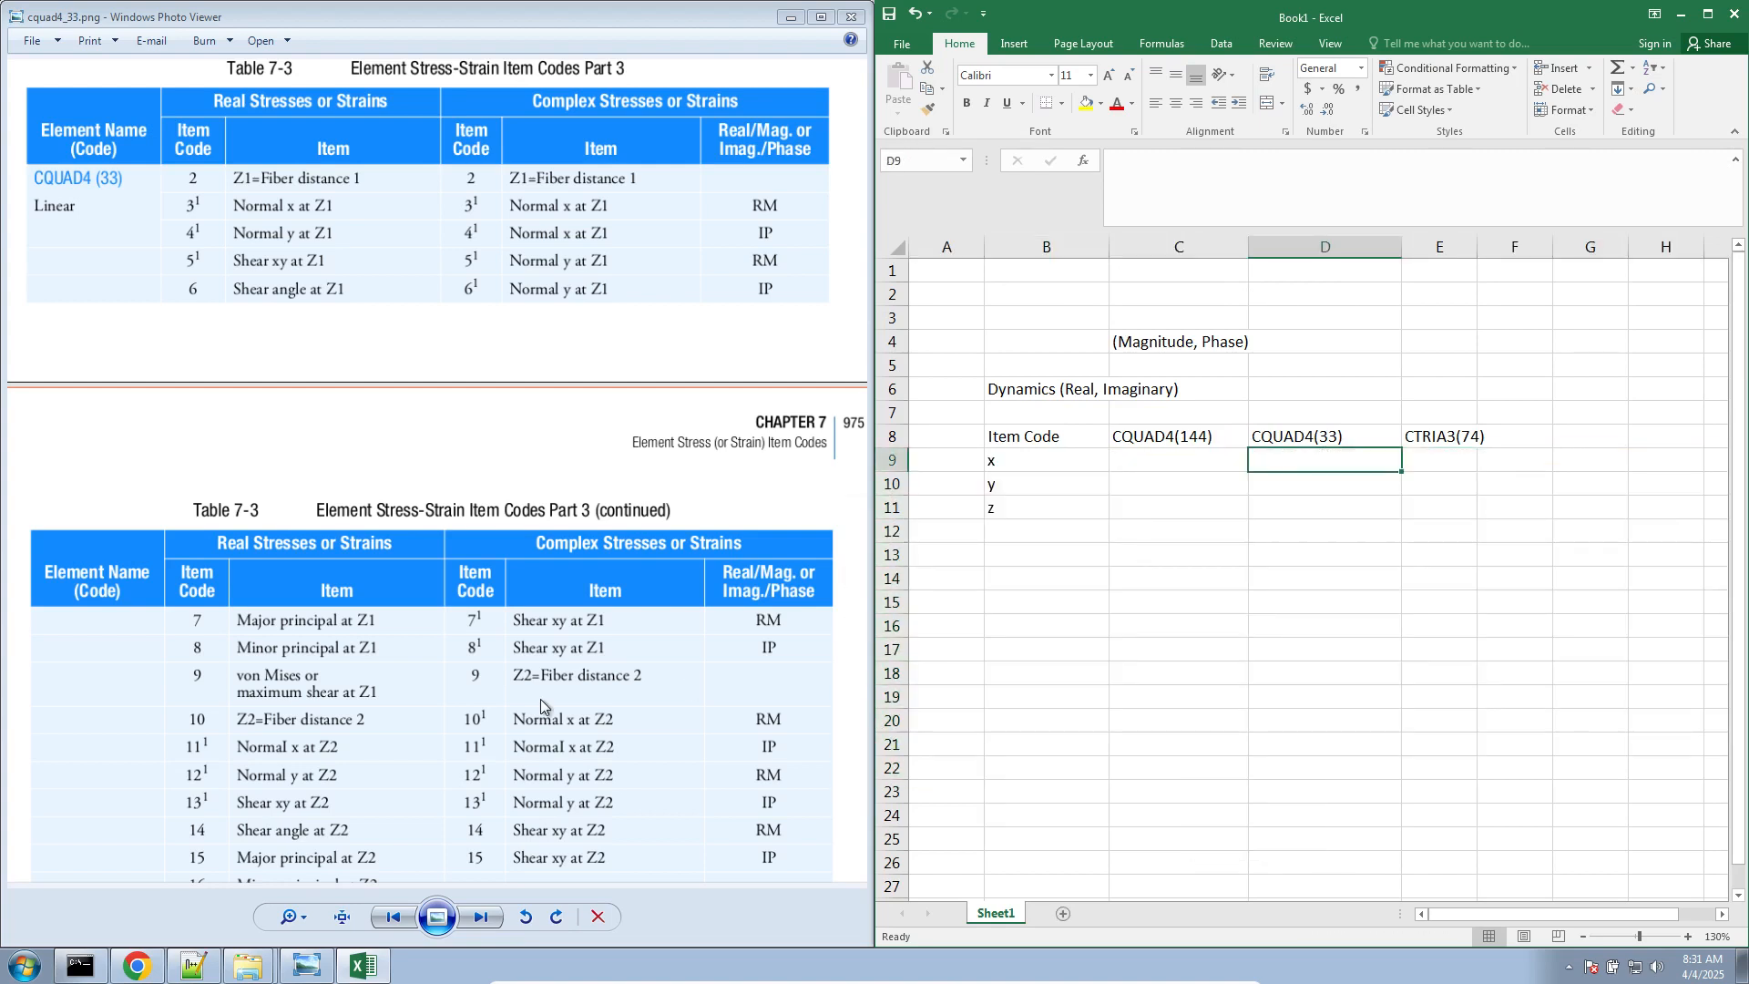
Replace the x in cell B9 with item code 3
{"action": "left_click", "coordinate": [545, 654]}
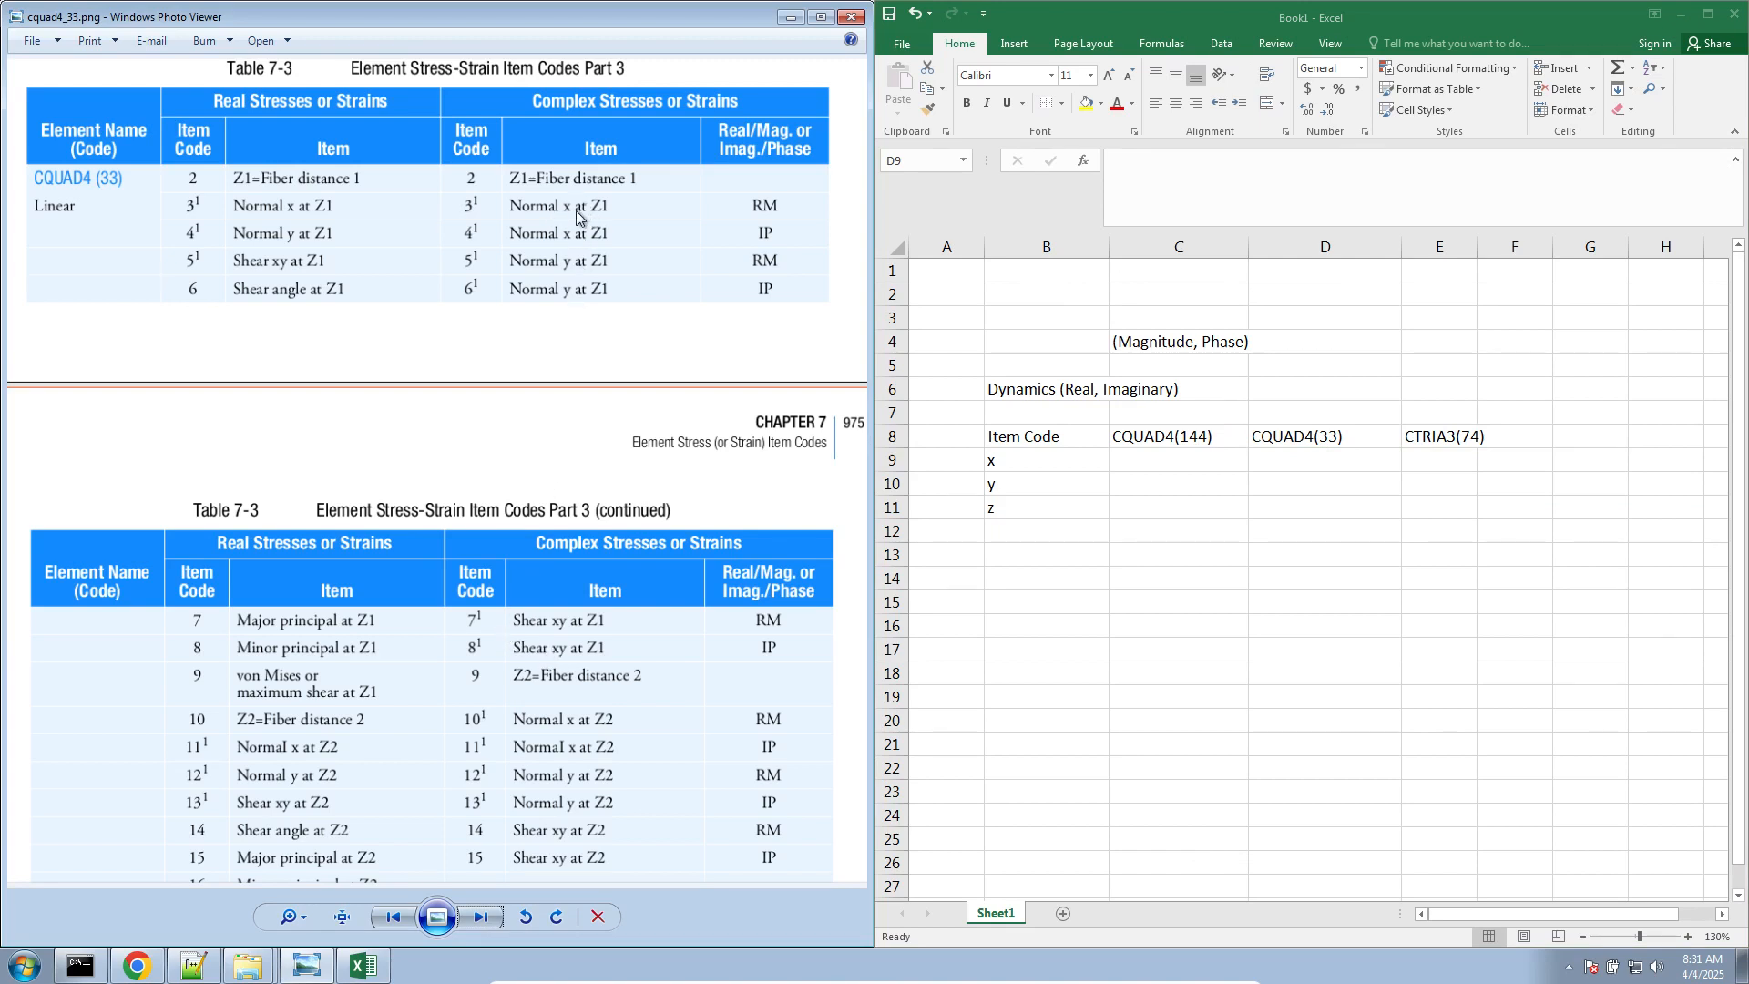
{"action": "left_click", "coordinate": [1287, 463]}
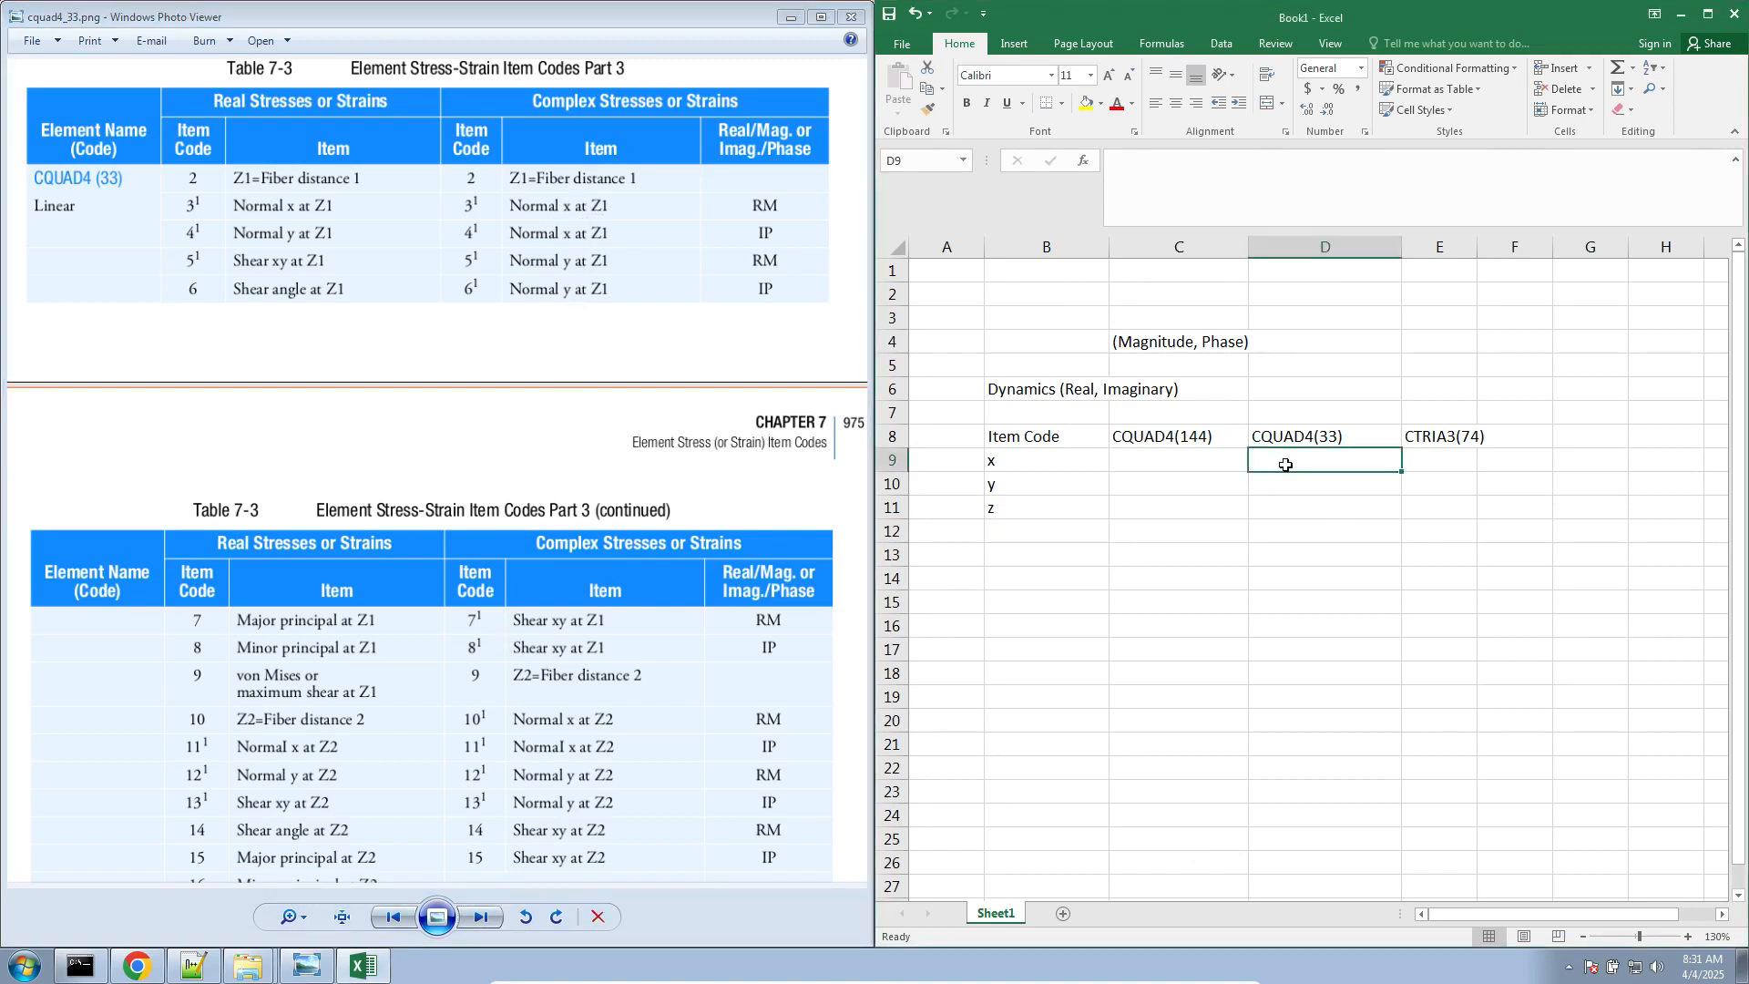
{"action": "double_click", "coordinate": [1294, 460]}
{"action": "double_click", "coordinate": [1068, 461]}
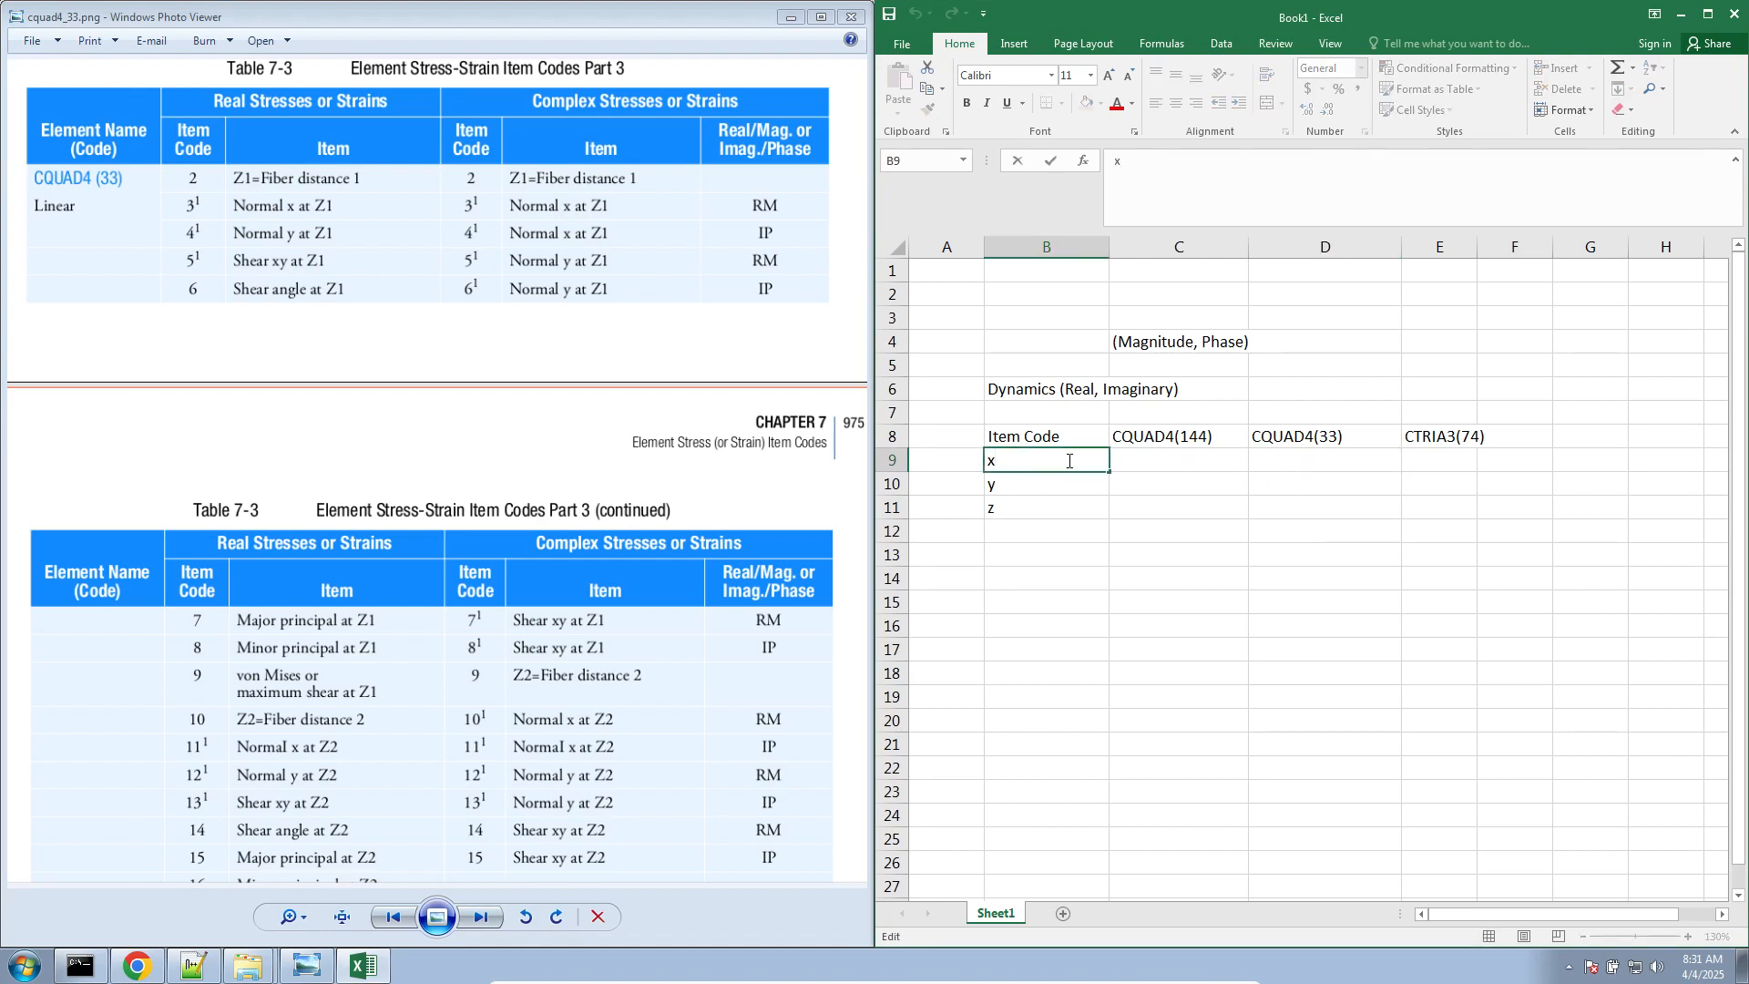
{"action": "type", "text": "L 3"}
{"action": "type", "text": "3"}
{"action": "key", "text": "Return"}
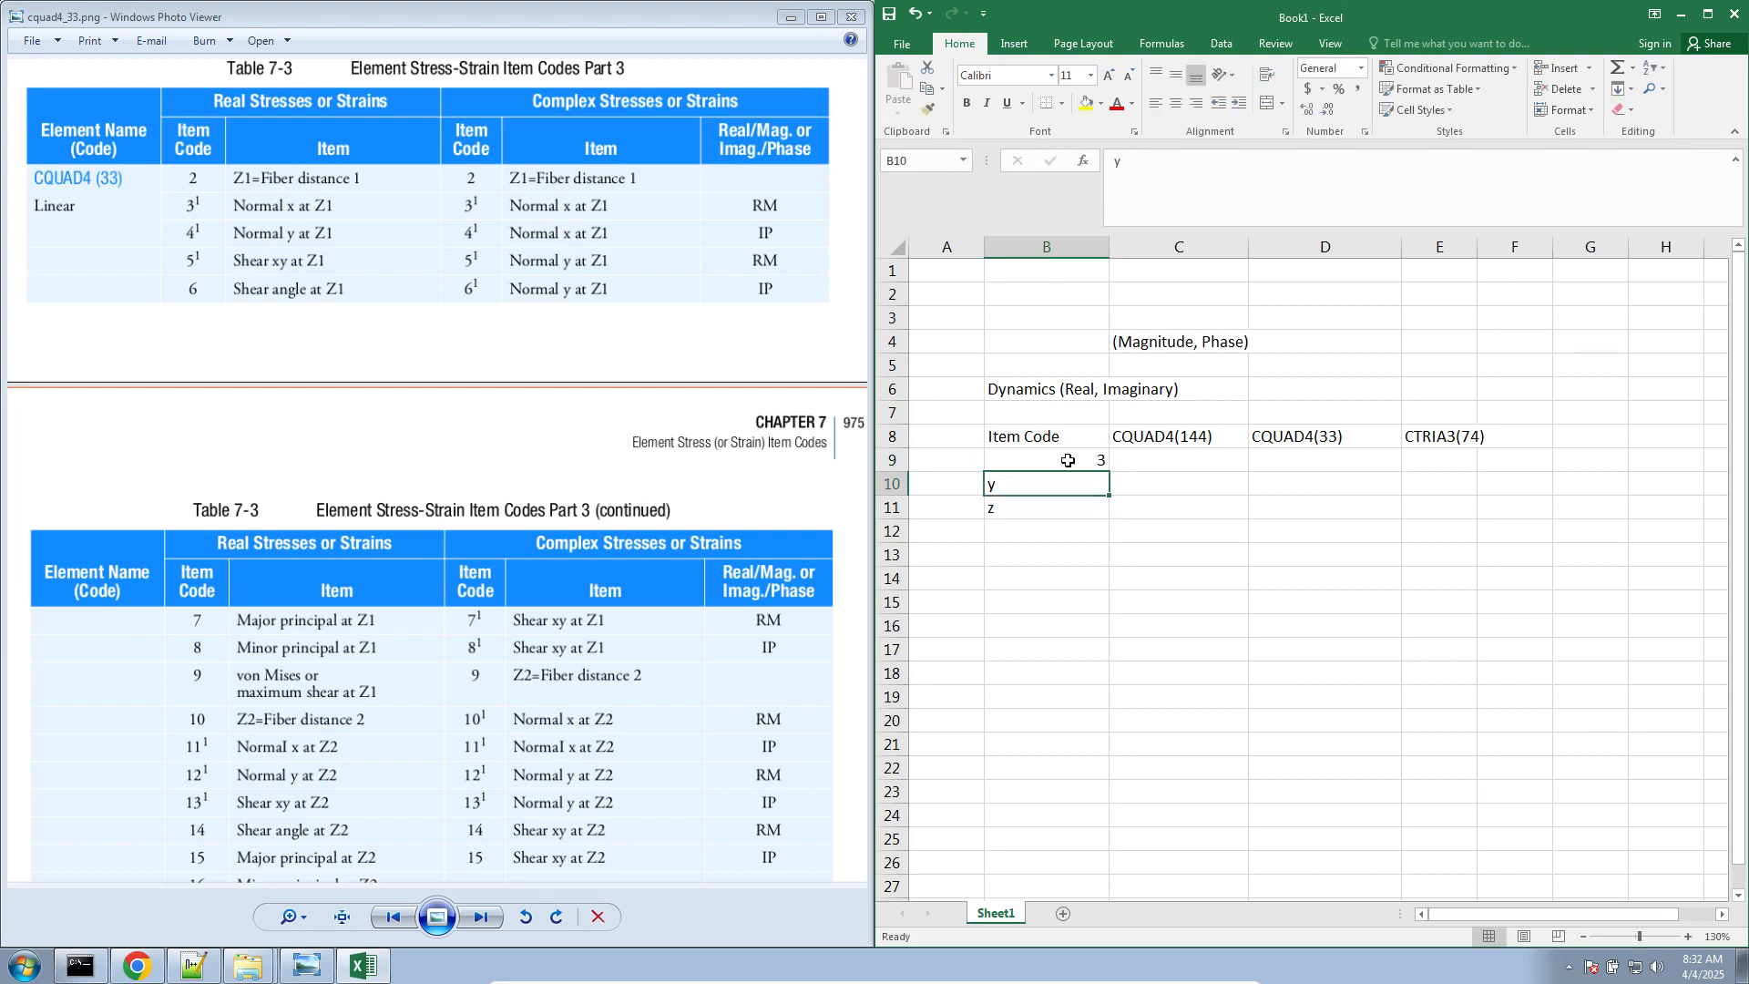
Enter "Normal x at Z1" under CQUAD4(33) in D9 and copy it to the CTRIA3(74) column in E9
{"action": "left_click", "coordinate": [1263, 466]}
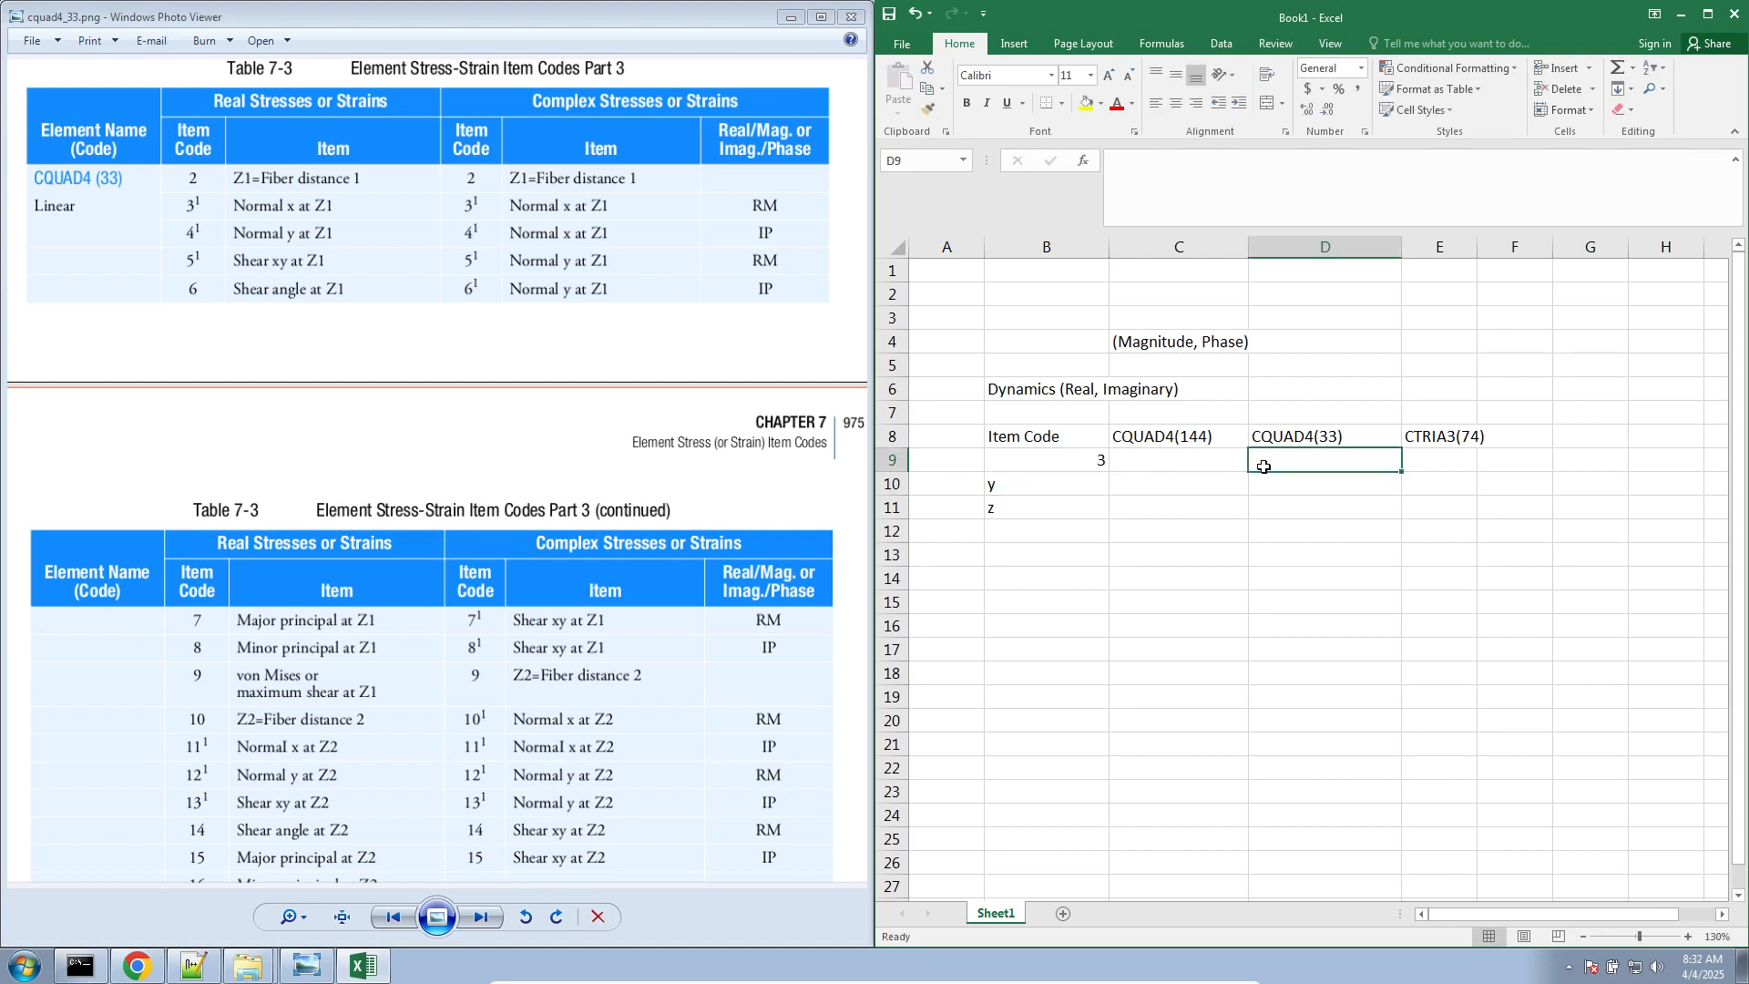
{"action": "type", "text": "Normal x a"}
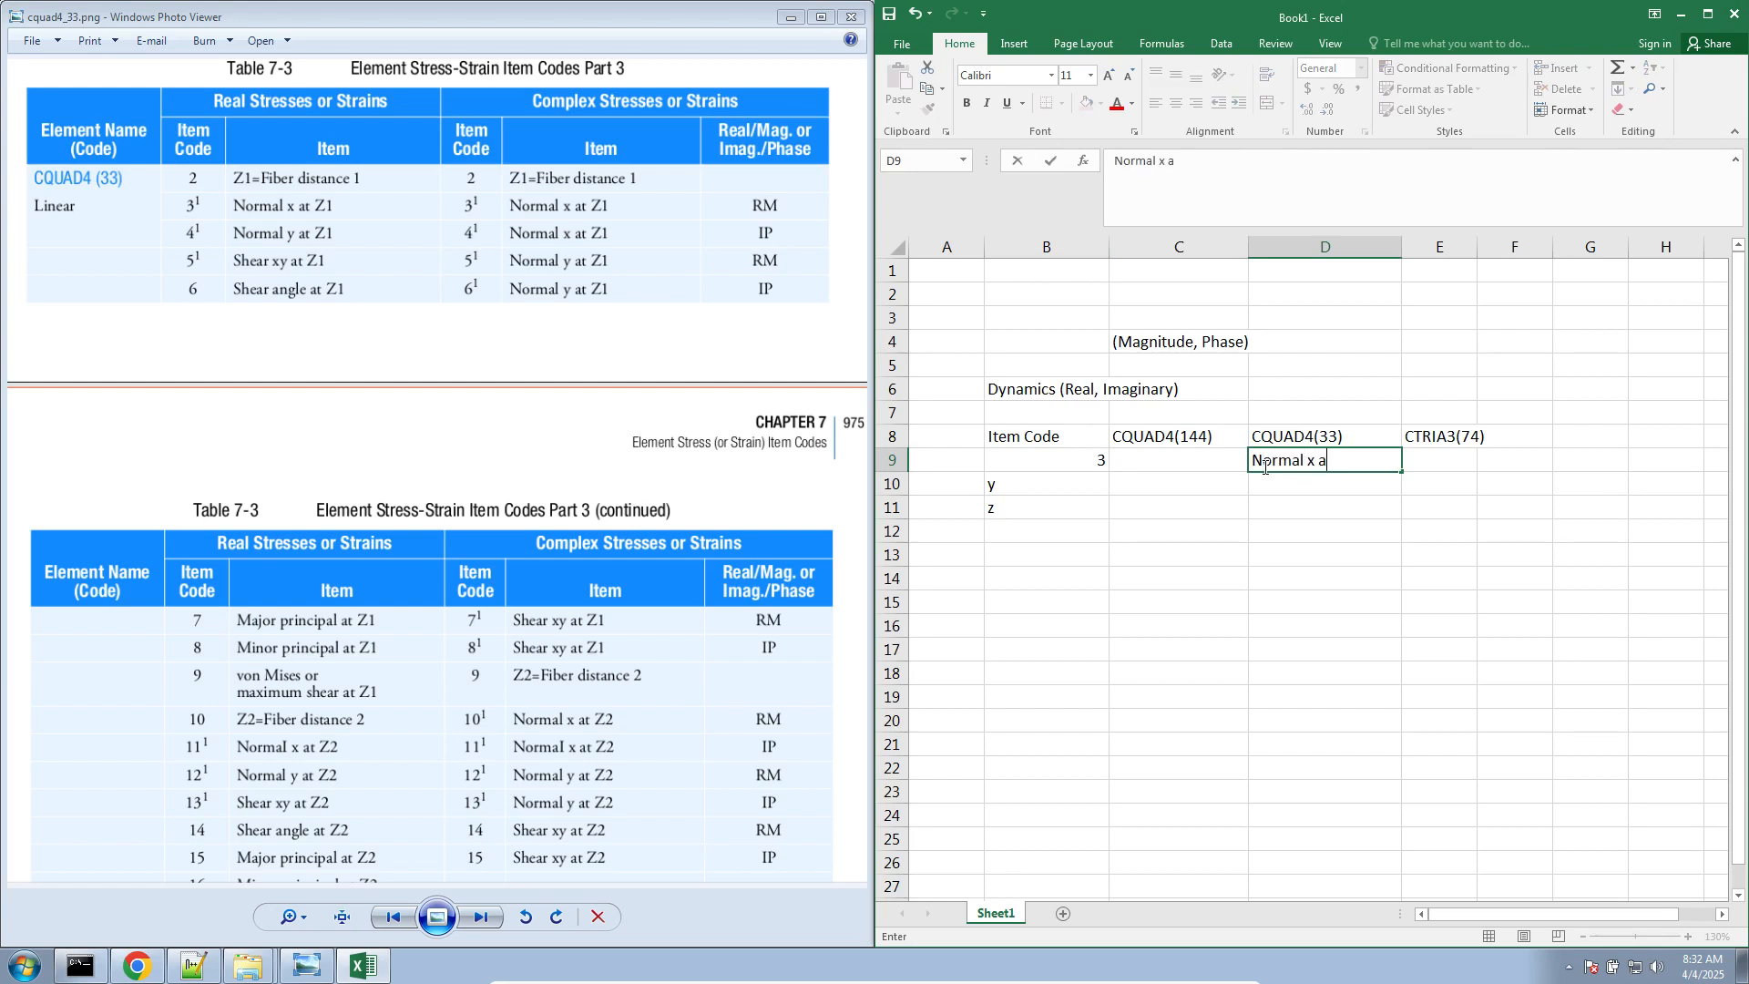
{"action": "type", "text": "t Z1"}
{"action": "key", "text": "Tab"}
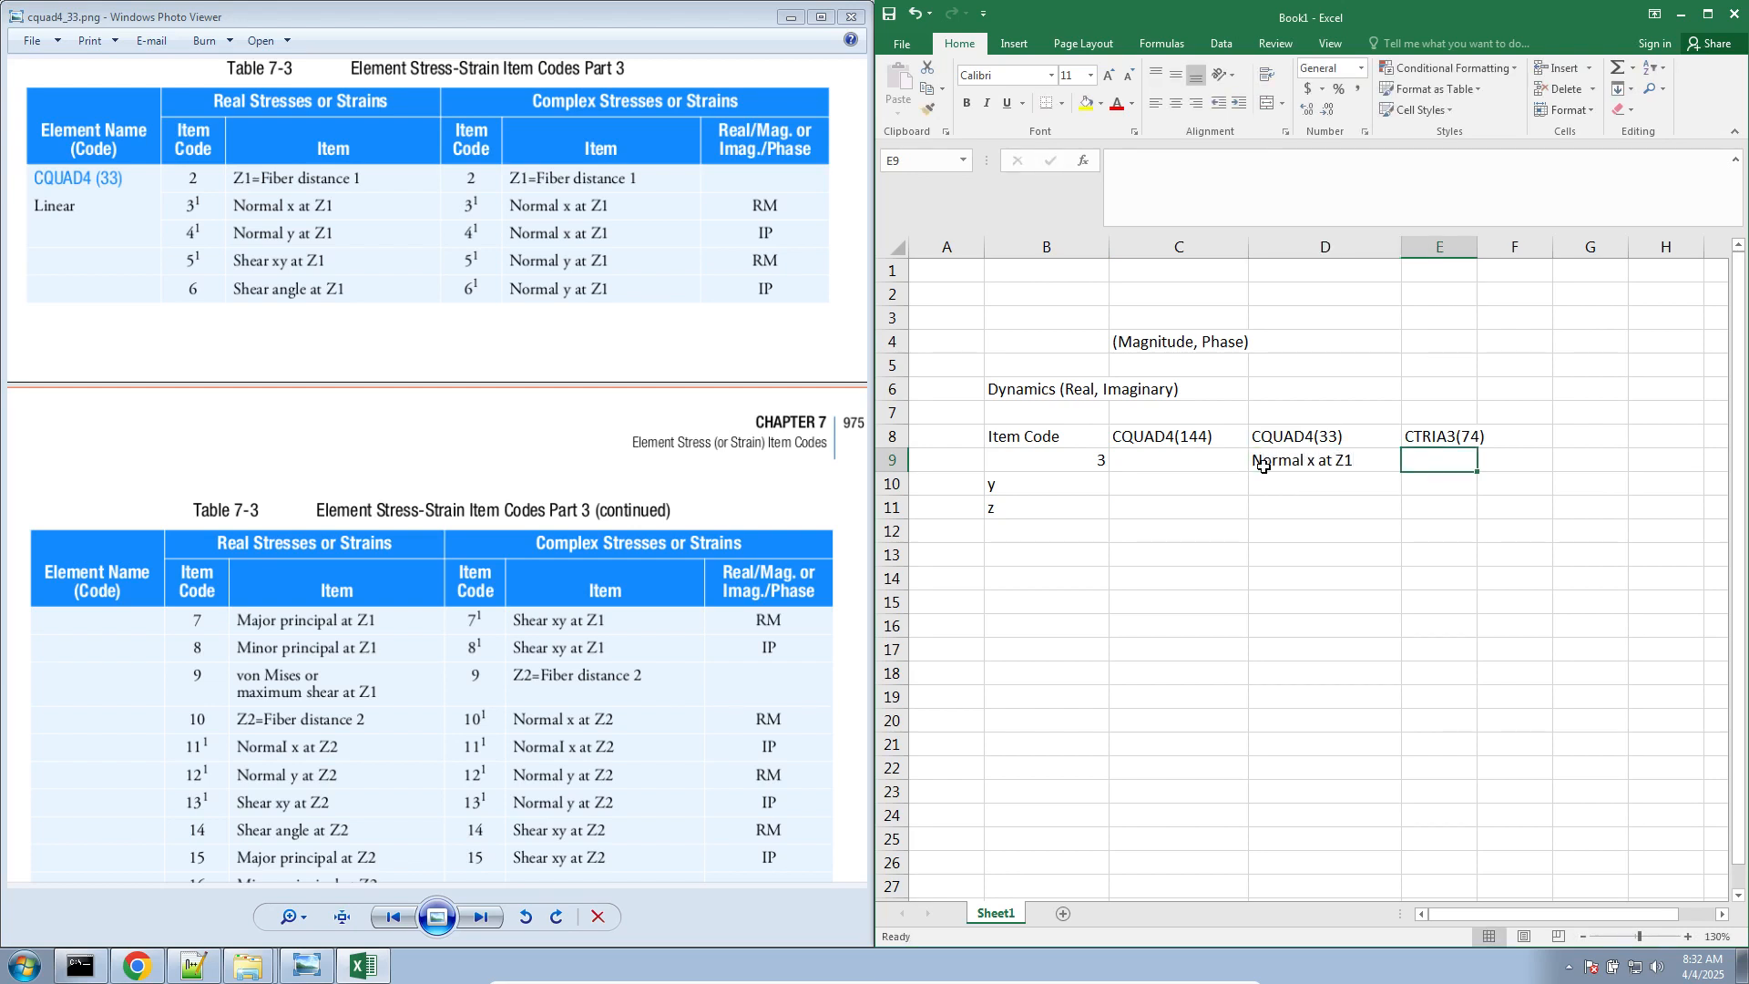
{"action": "key", "text": "Left"}
{"action": "key", "text": "ctrl+c"}
{"action": "key", "text": "Right"}
{"action": "key", "text": "ctrl+v"}
Enter item code 5 in B10 and "Normal y at Z1 (RM)" under CQUAD4(33) in D10
{"action": "key", "text": "Down"}
{"action": "key", "text": "Left"}
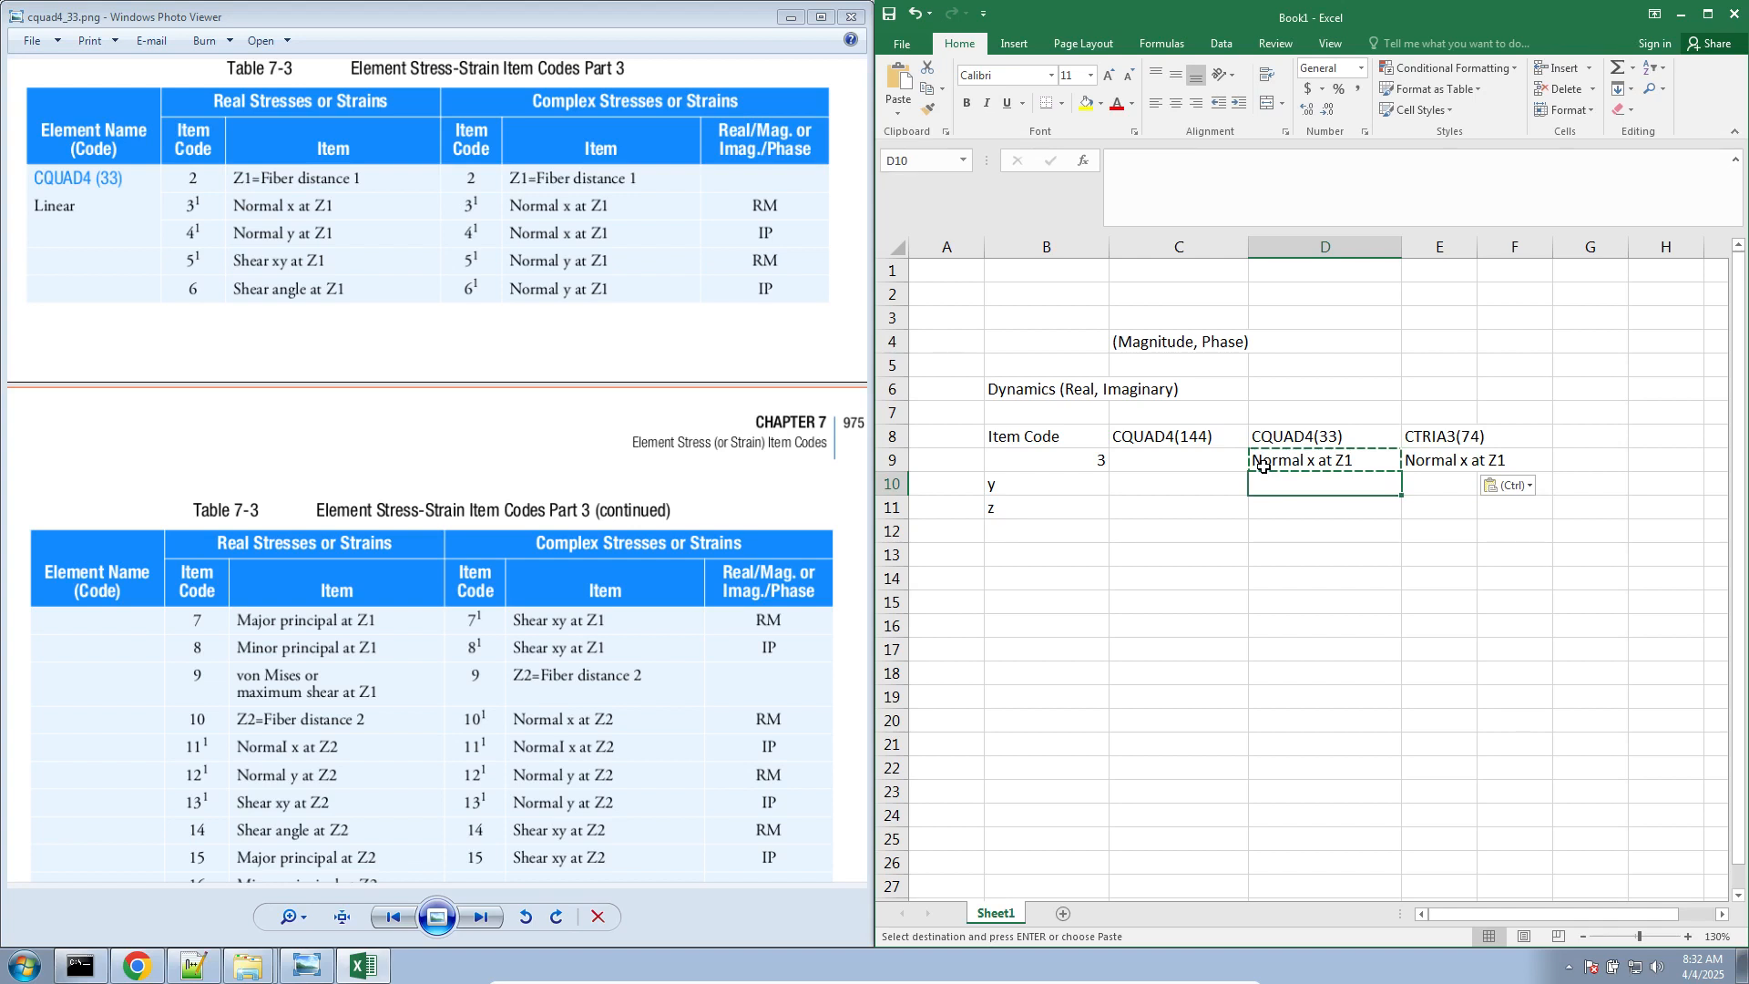
{"action": "key", "text": "Left"}
{"action": "key", "text": "Left"}
{"action": "type", "text": "5"}
{"action": "key", "text": "Right"}
{"action": "key", "text": "Right"}
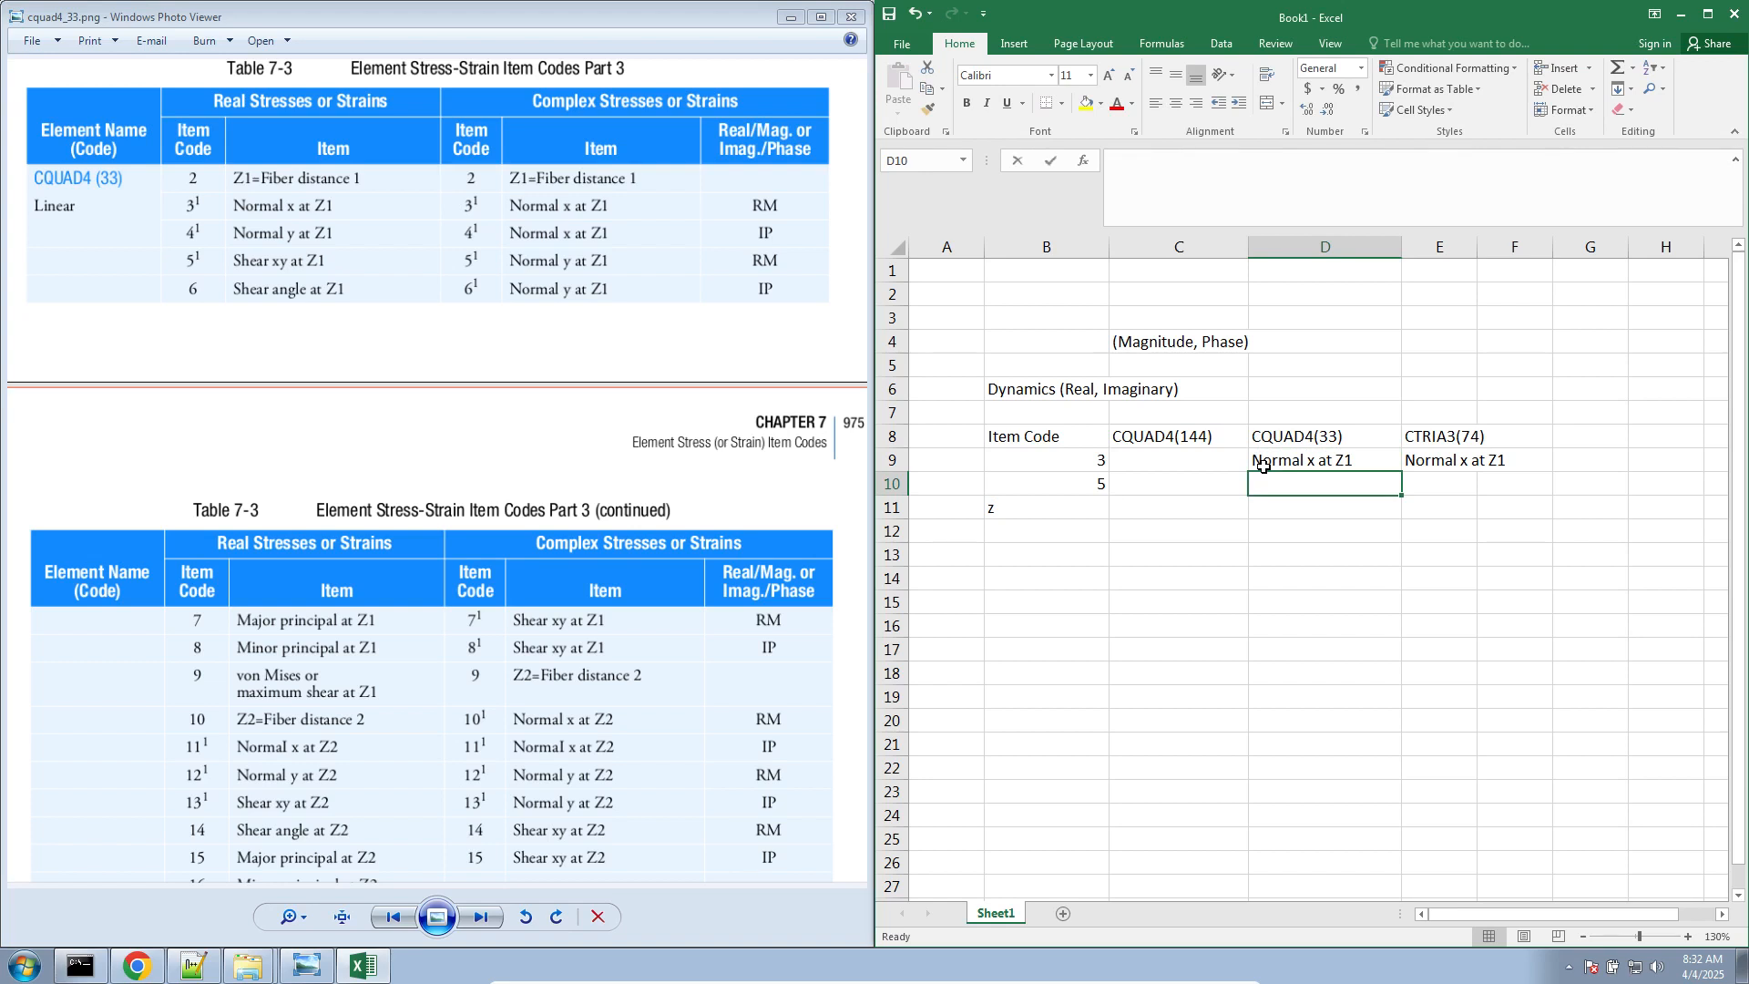
{"action": "type", "text": "Normal y at "}
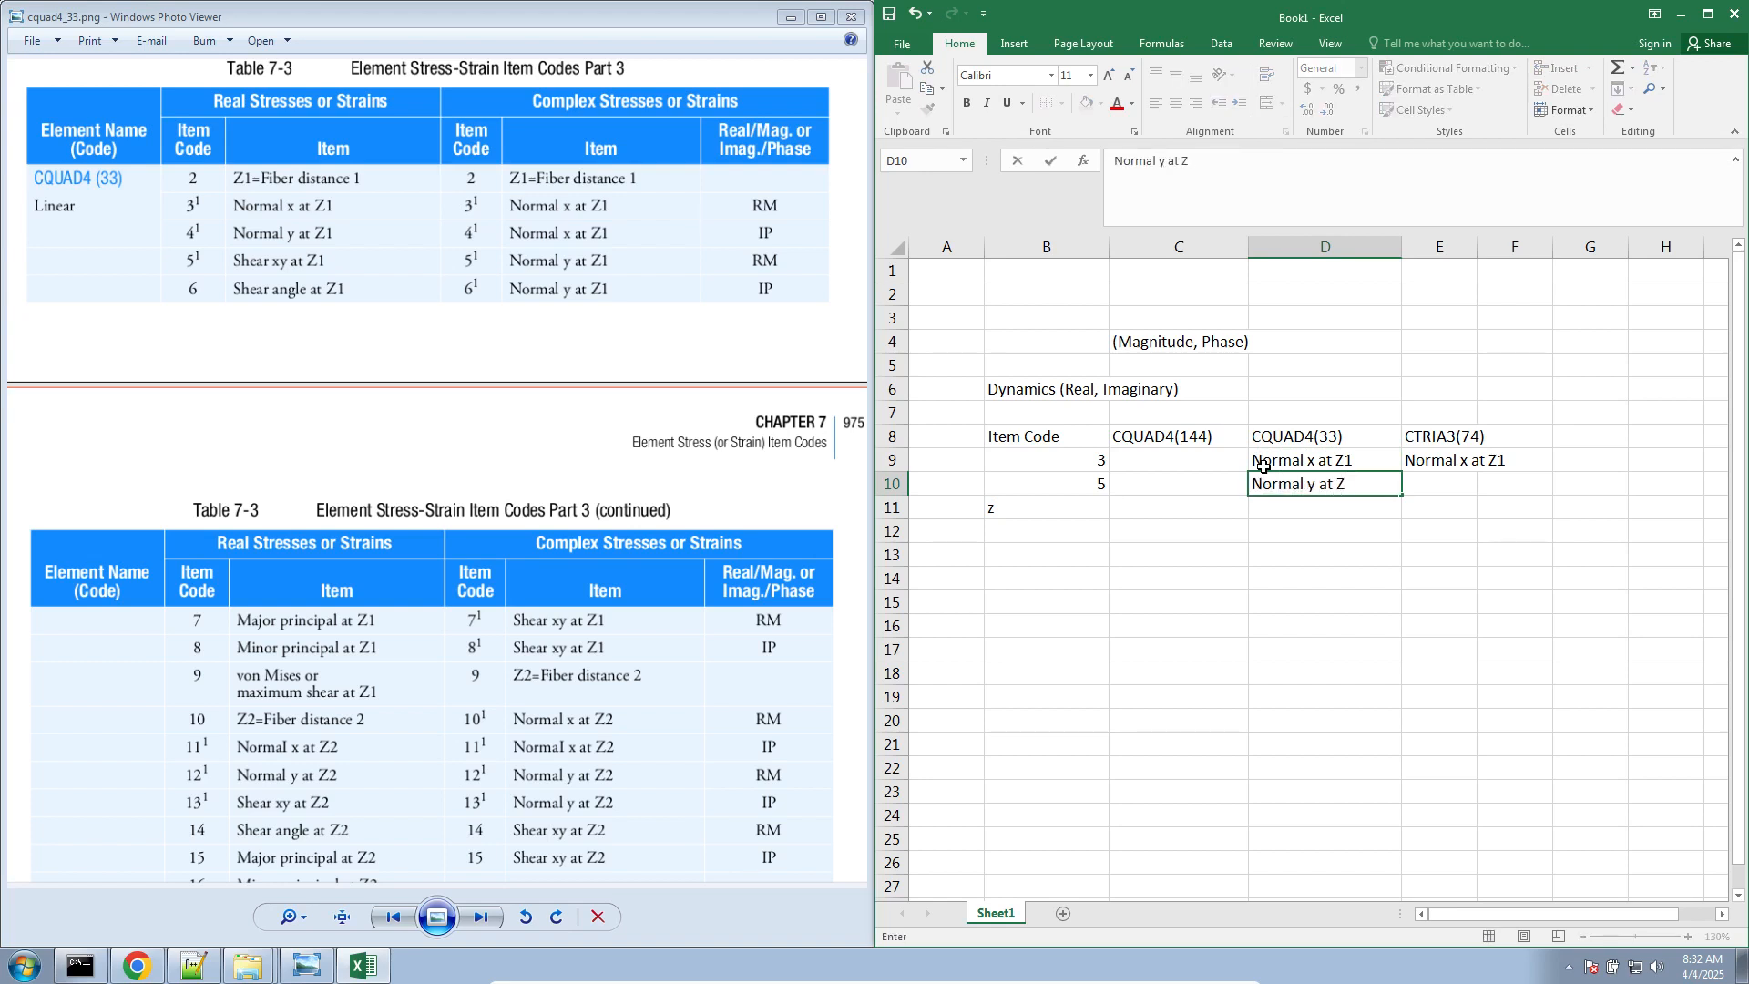
{"action": "type", "text": "Z1 (RM)"}
Append "(RM)" to the Normal x at Z1 entry in D9
{"action": "left_click", "coordinate": [1263, 466]}
{"action": "left_click", "coordinate": [1365, 191]}
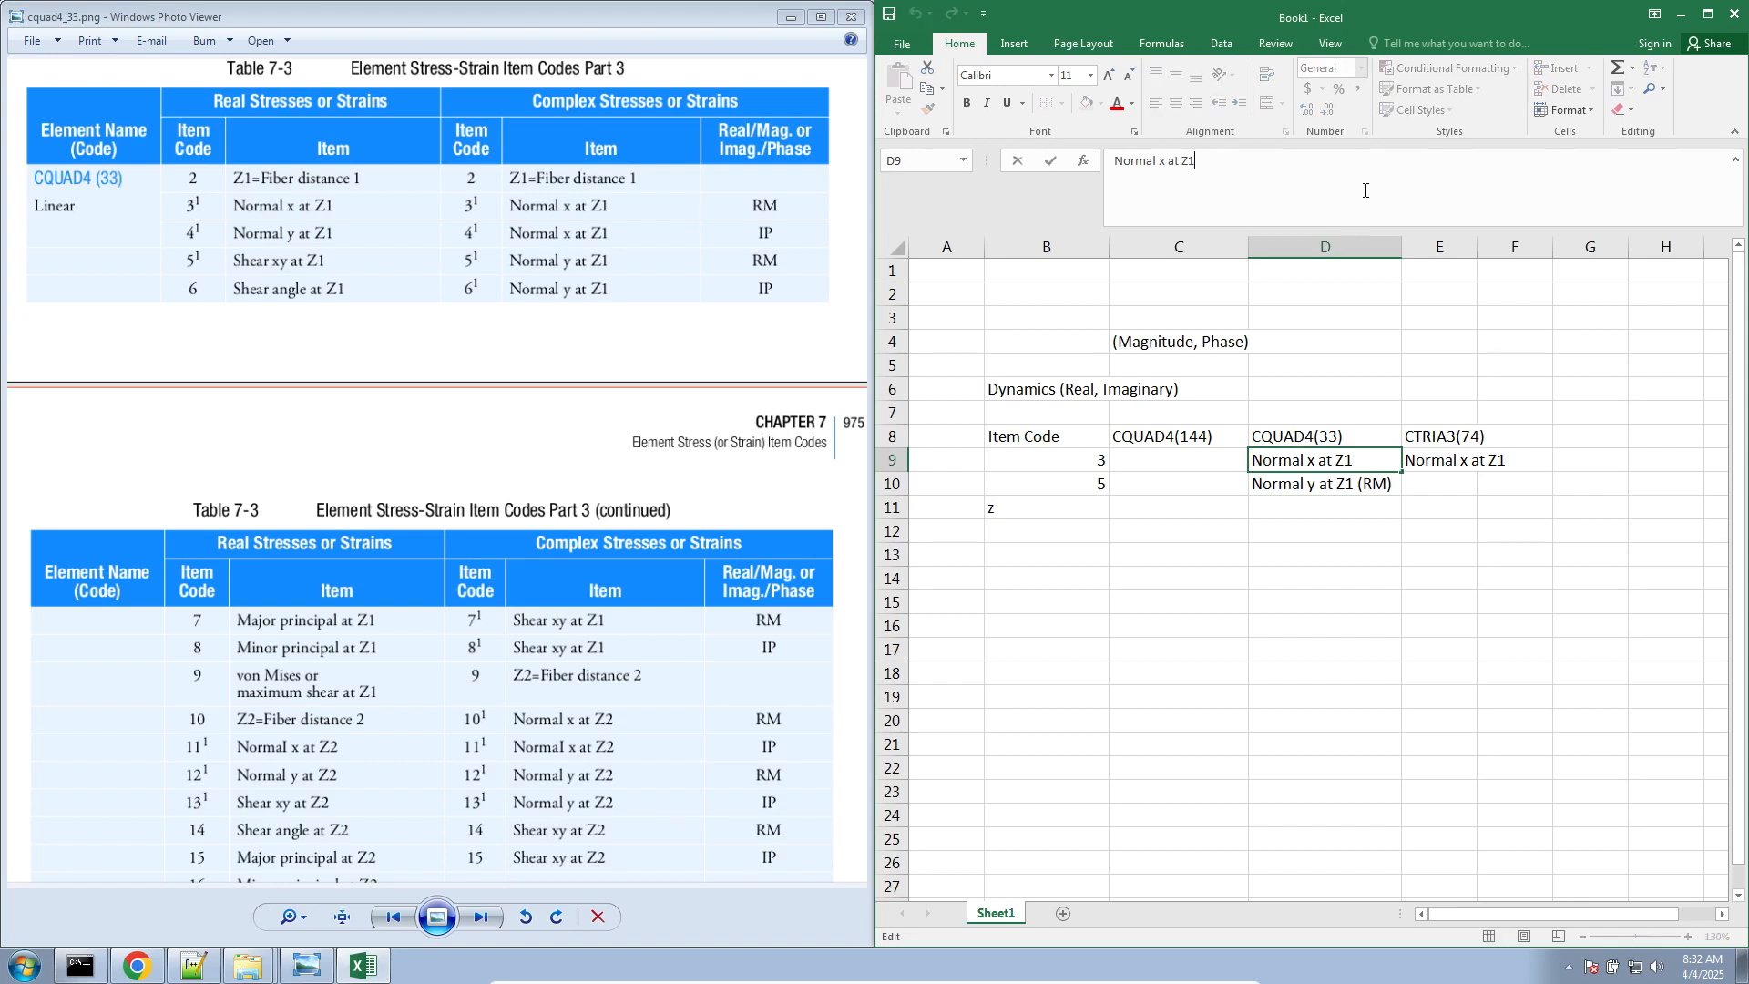
{"action": "type", "text": "(rea"}
{"action": "key", "text": "BackSpace"}
{"action": "key", "text": "BackSpace"}
{"action": "key", "text": "BackSpace"}
{"action": "type", "text": "RM)"}
{"action": "key", "text": "Return"}
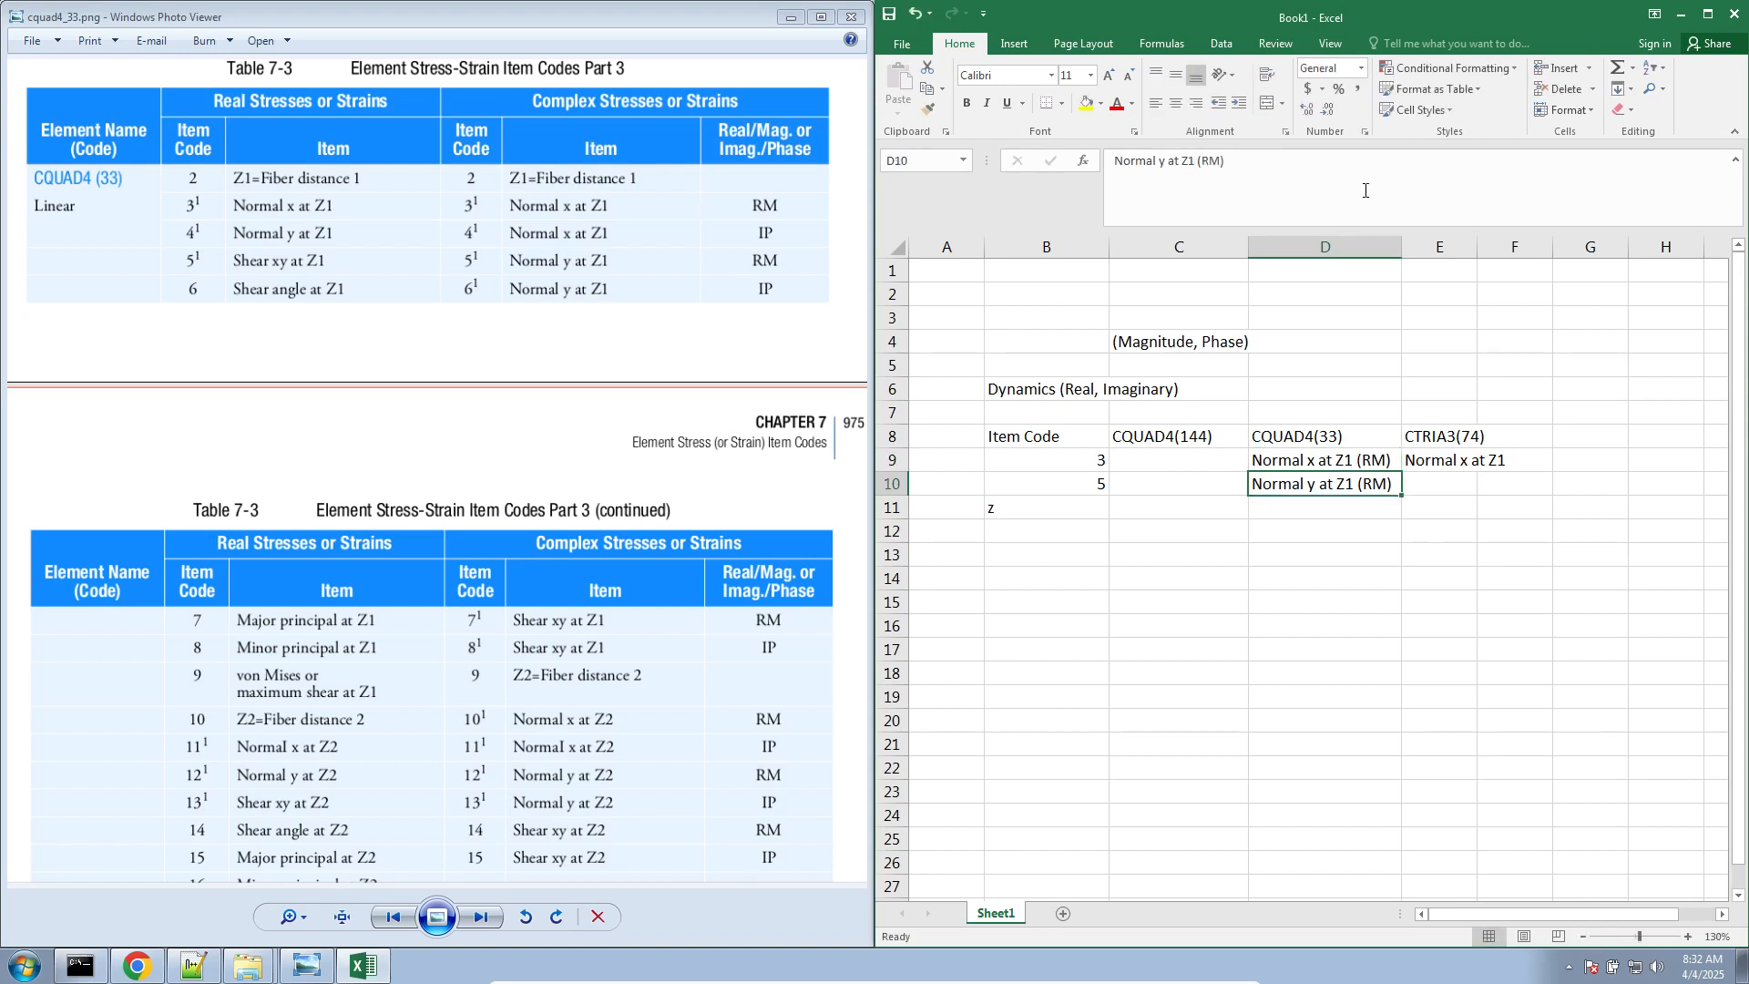
Copy the Normal x and Normal y entries from D9:D10 into E9:E10 under CTRIA3(74)
{"action": "left_click_drag", "start_coordinate": [1361, 468], "coordinate": [1359, 485]}
{"action": "key", "text": "ctrl+c"}
{"action": "left_click", "coordinate": [1419, 465]}
{"action": "key", "text": "ctrl+v"}
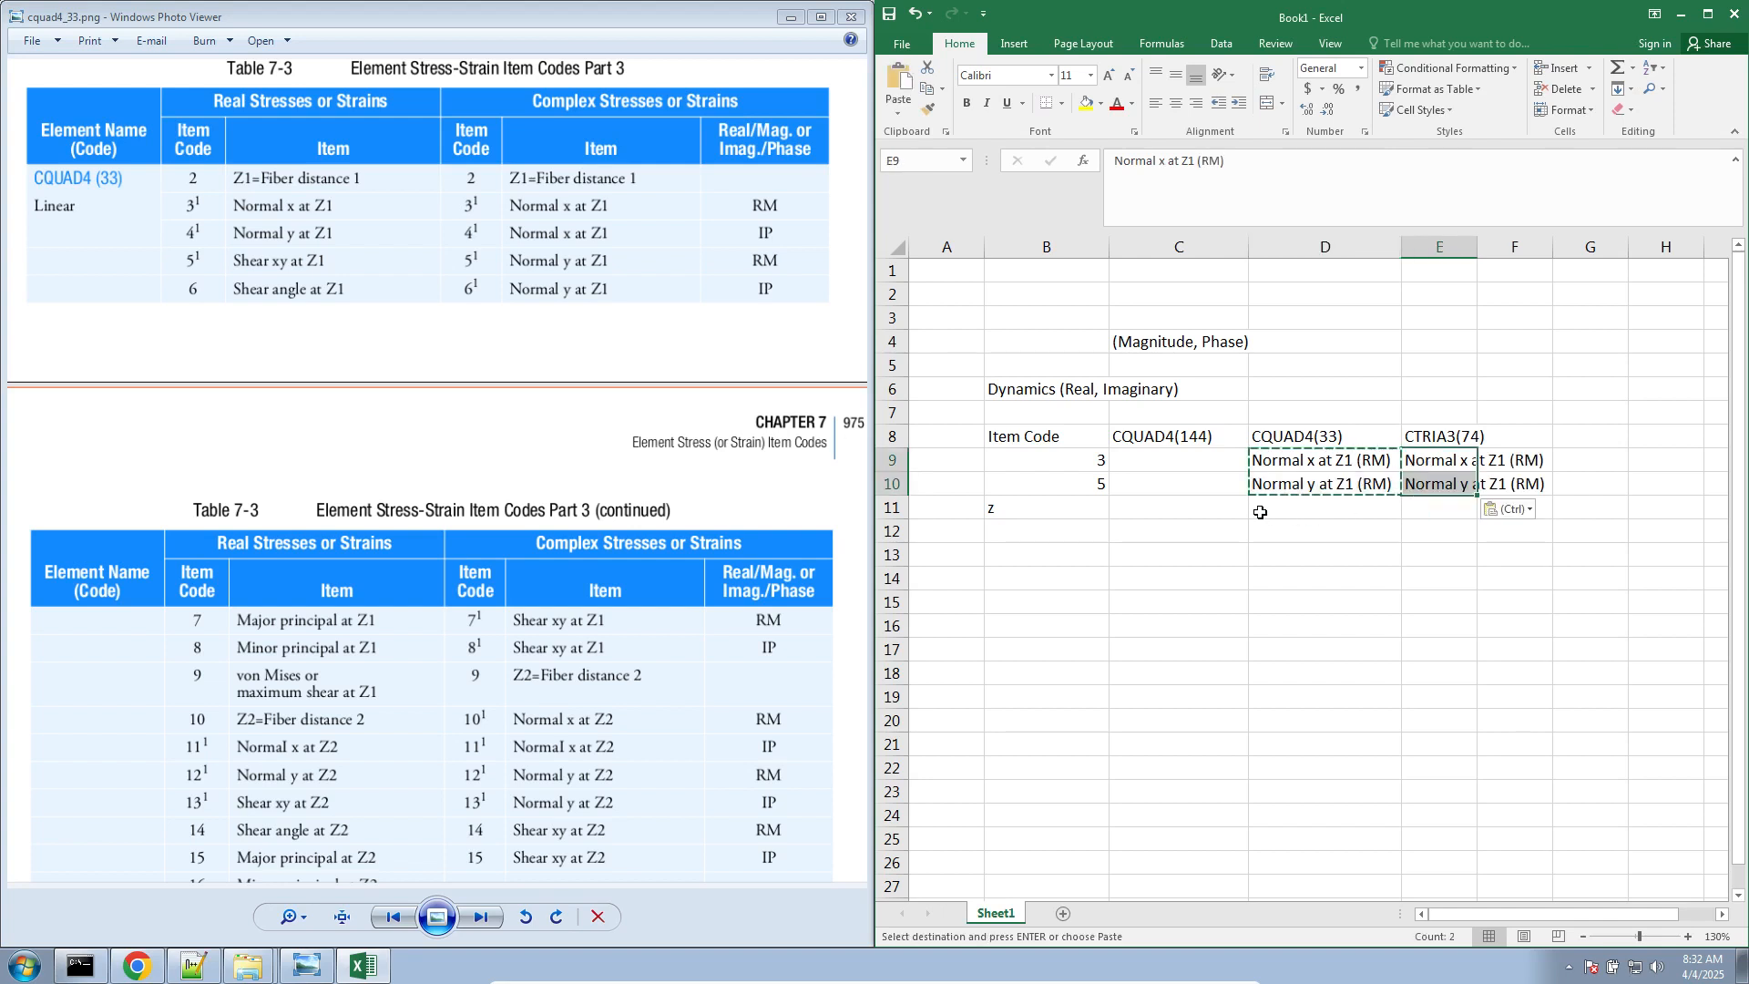
Replace the z in B11 with item code 7 and enter "Shear xy at Z1 (RM)" in D11
{"action": "left_click", "coordinate": [1083, 507]}
{"action": "type", "text": "z"}
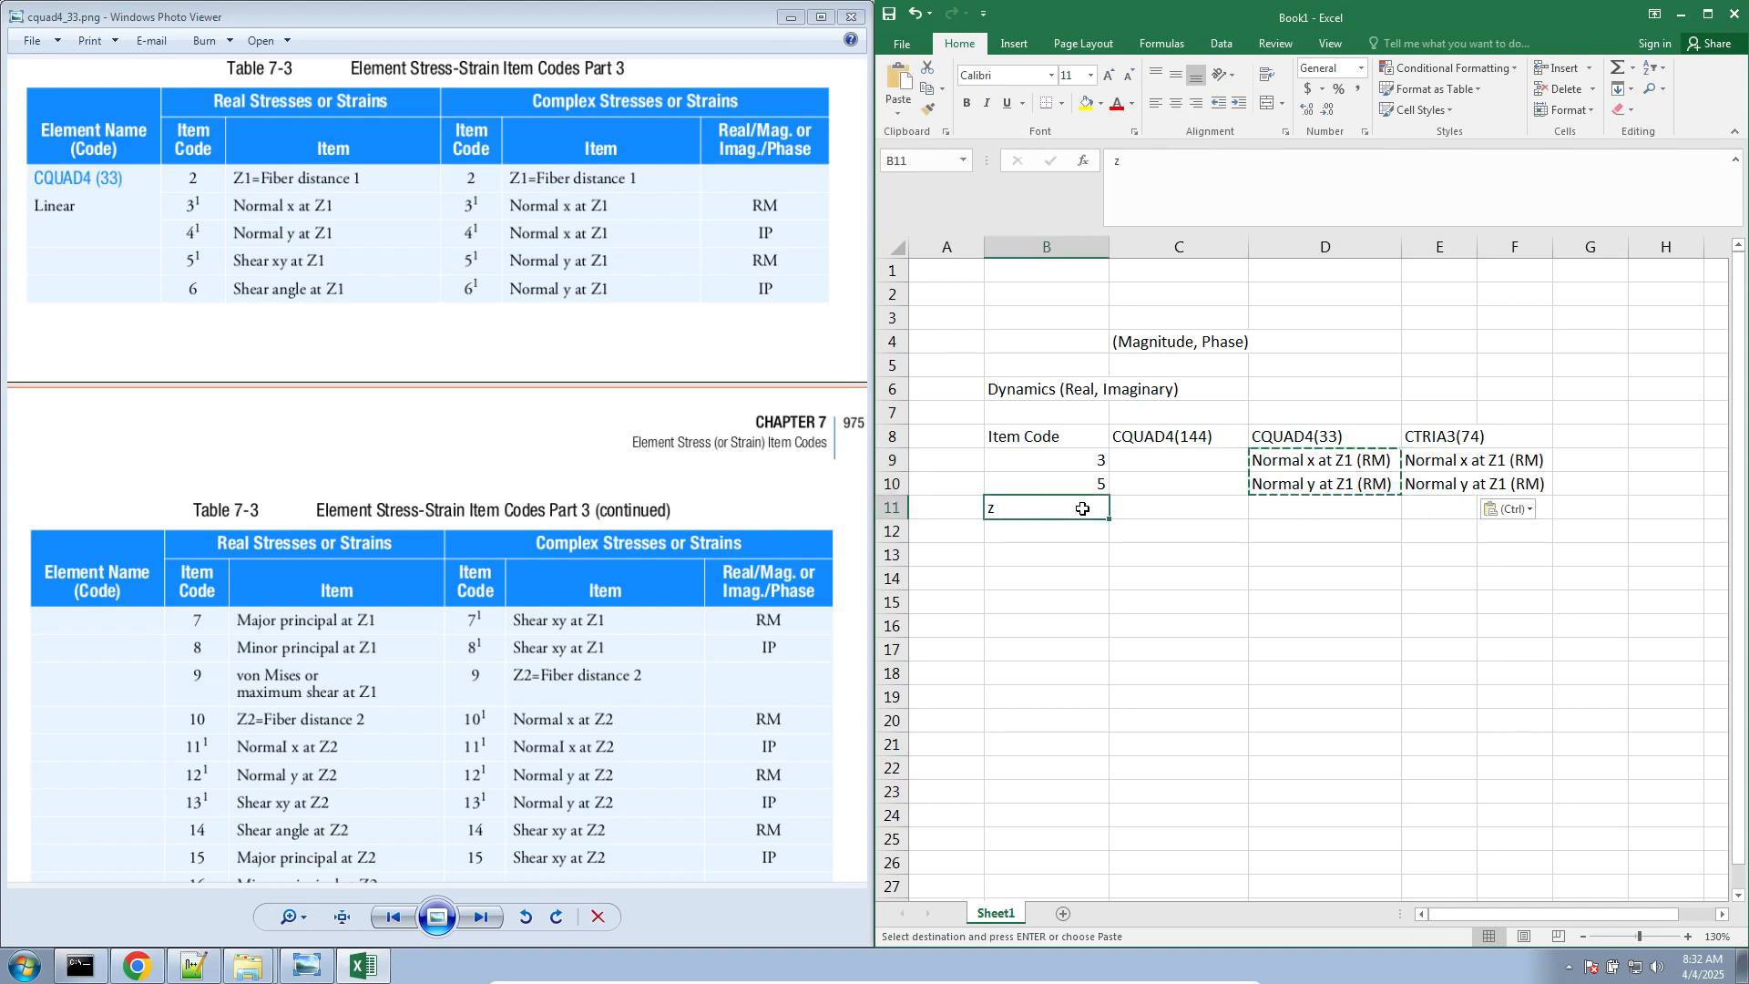
{"action": "key", "text": "BackSpace"}
{"action": "type", "text": "7"}
{"action": "key", "text": "Tab"}
{"action": "key", "text": "Tab"}
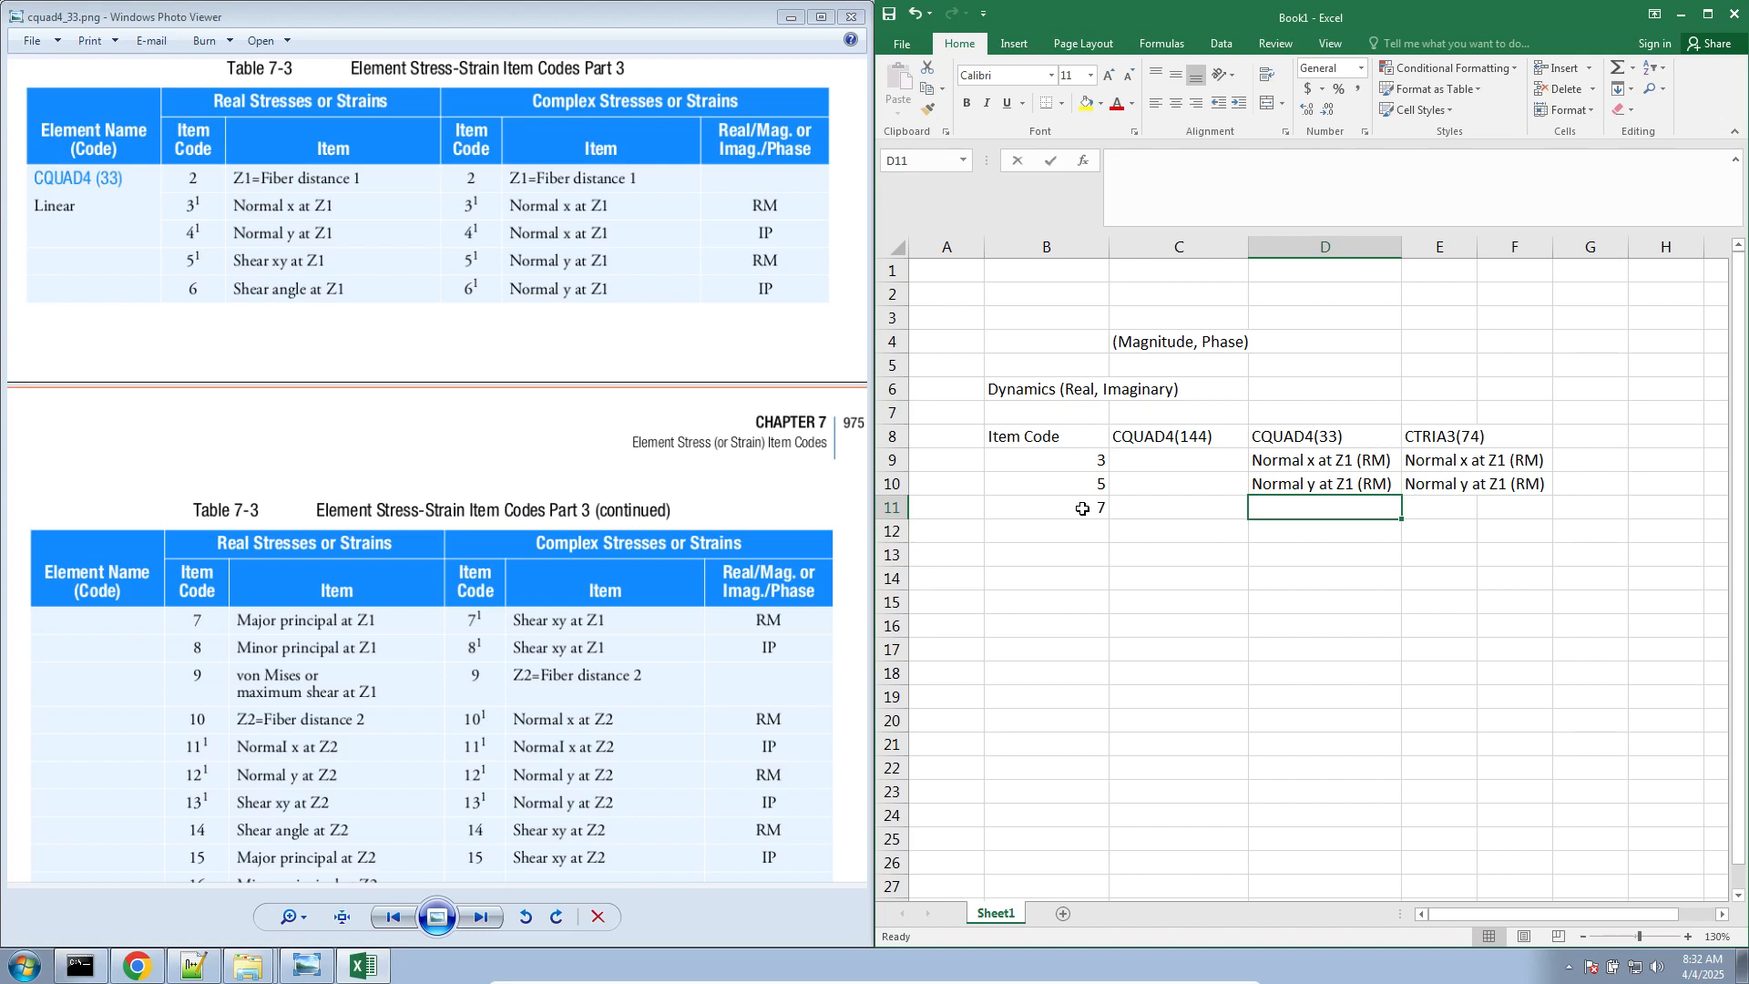
{"action": "type", "text": "Shear xy at Z1"}
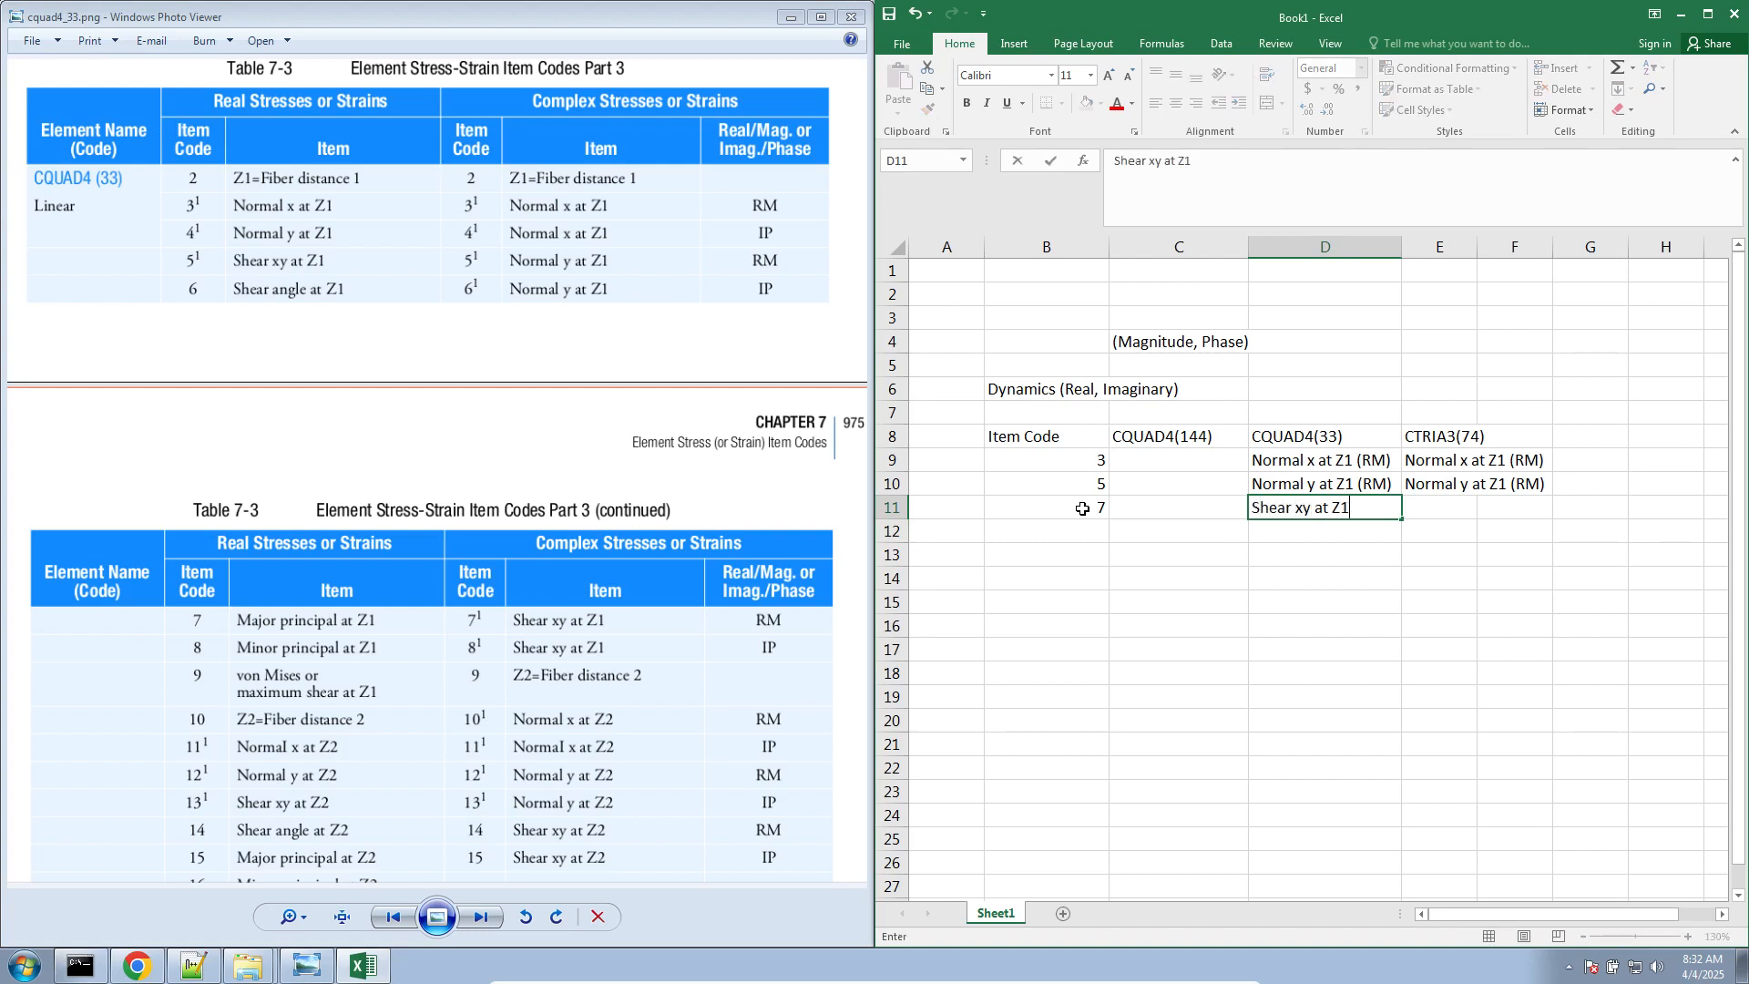
{"action": "type", "text": " (RM)"}
{"action": "key", "text": "Return"}
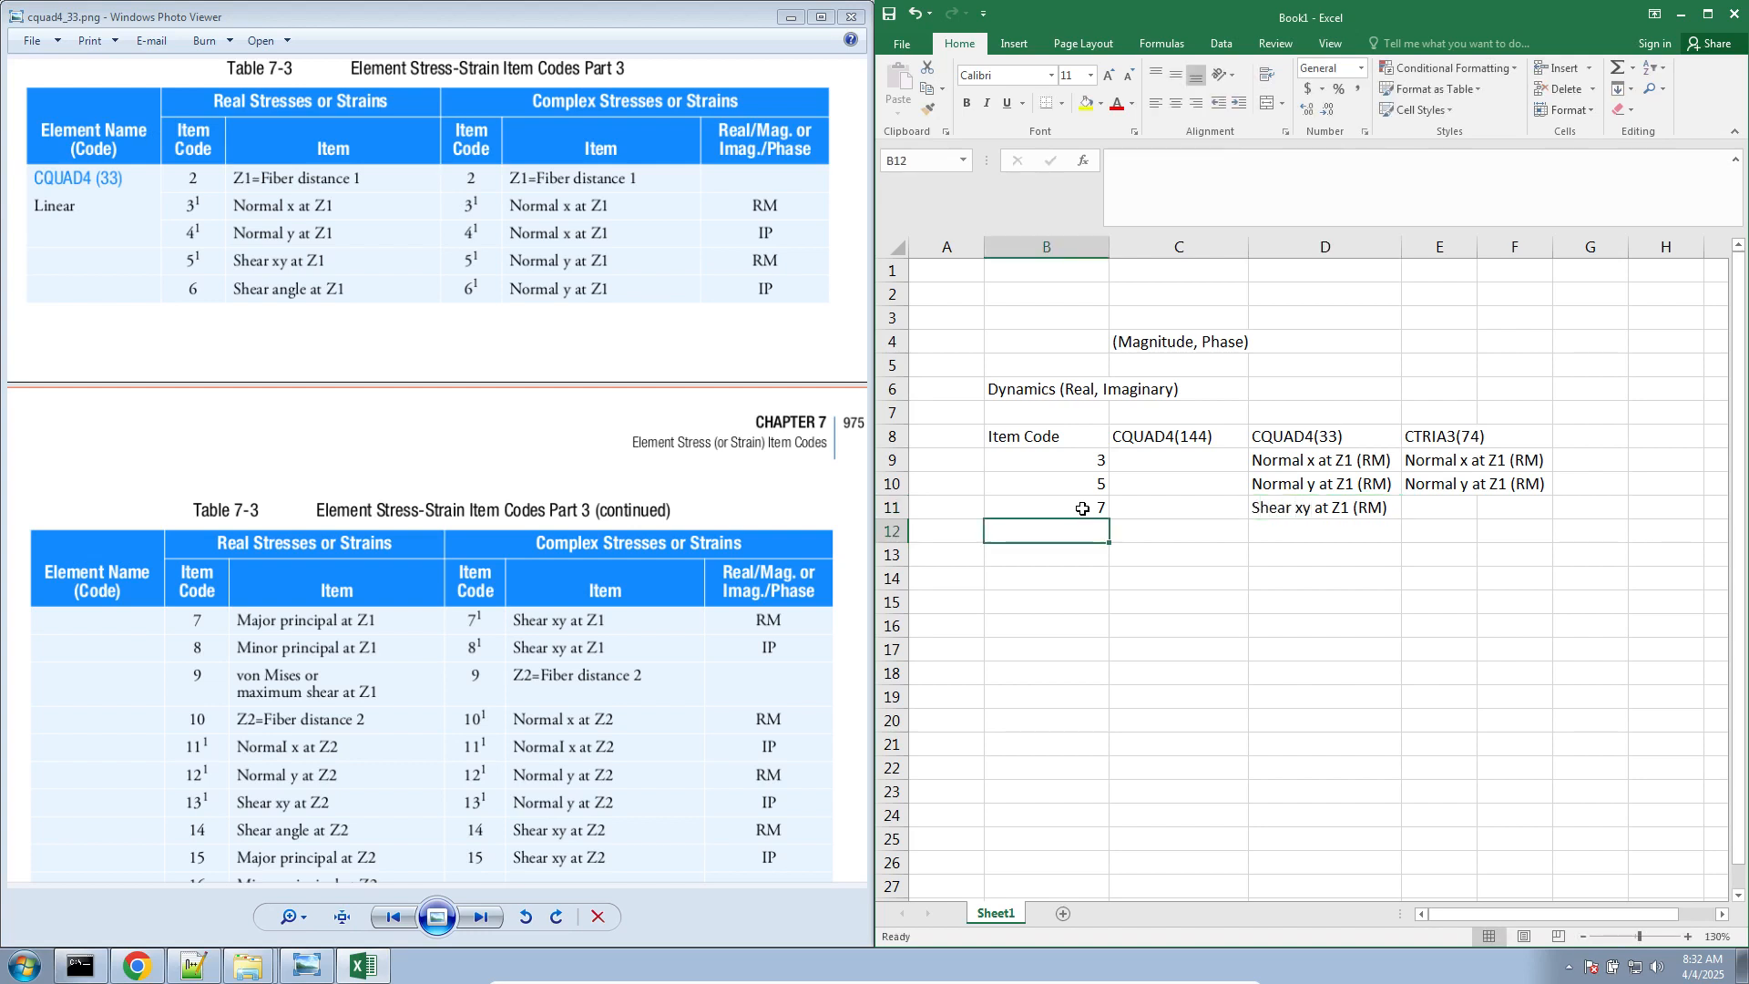
Copy the Shear xy at Z1 (RM) entry from D11 to E11 under CTRIA3(74)
{"action": "left_click", "coordinate": [1332, 497]}
{"action": "key", "text": "ctrl+c"}
{"action": "left_click", "coordinate": [1469, 515]}
{"action": "key", "text": "ctrl+v"}
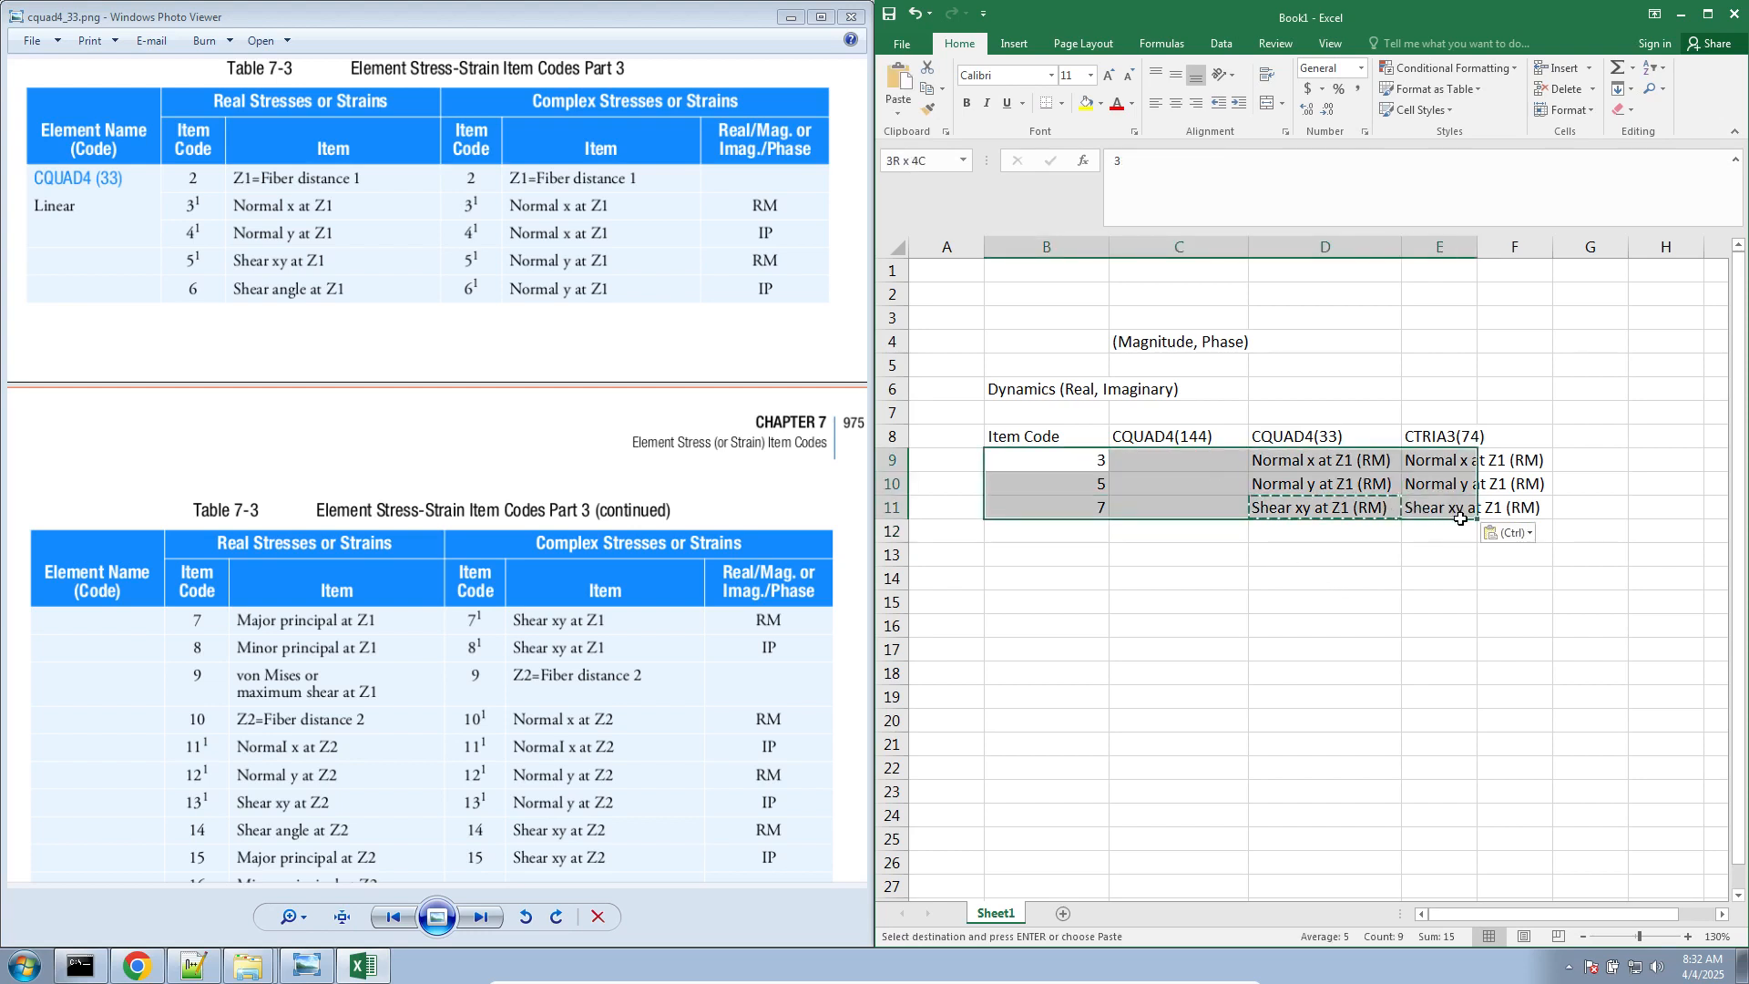
Label the first block "Real" in H9 and copy the block B9:H11 to B13
{"action": "left_click", "coordinate": [1632, 461]}
{"action": "type", "text": "Real"}
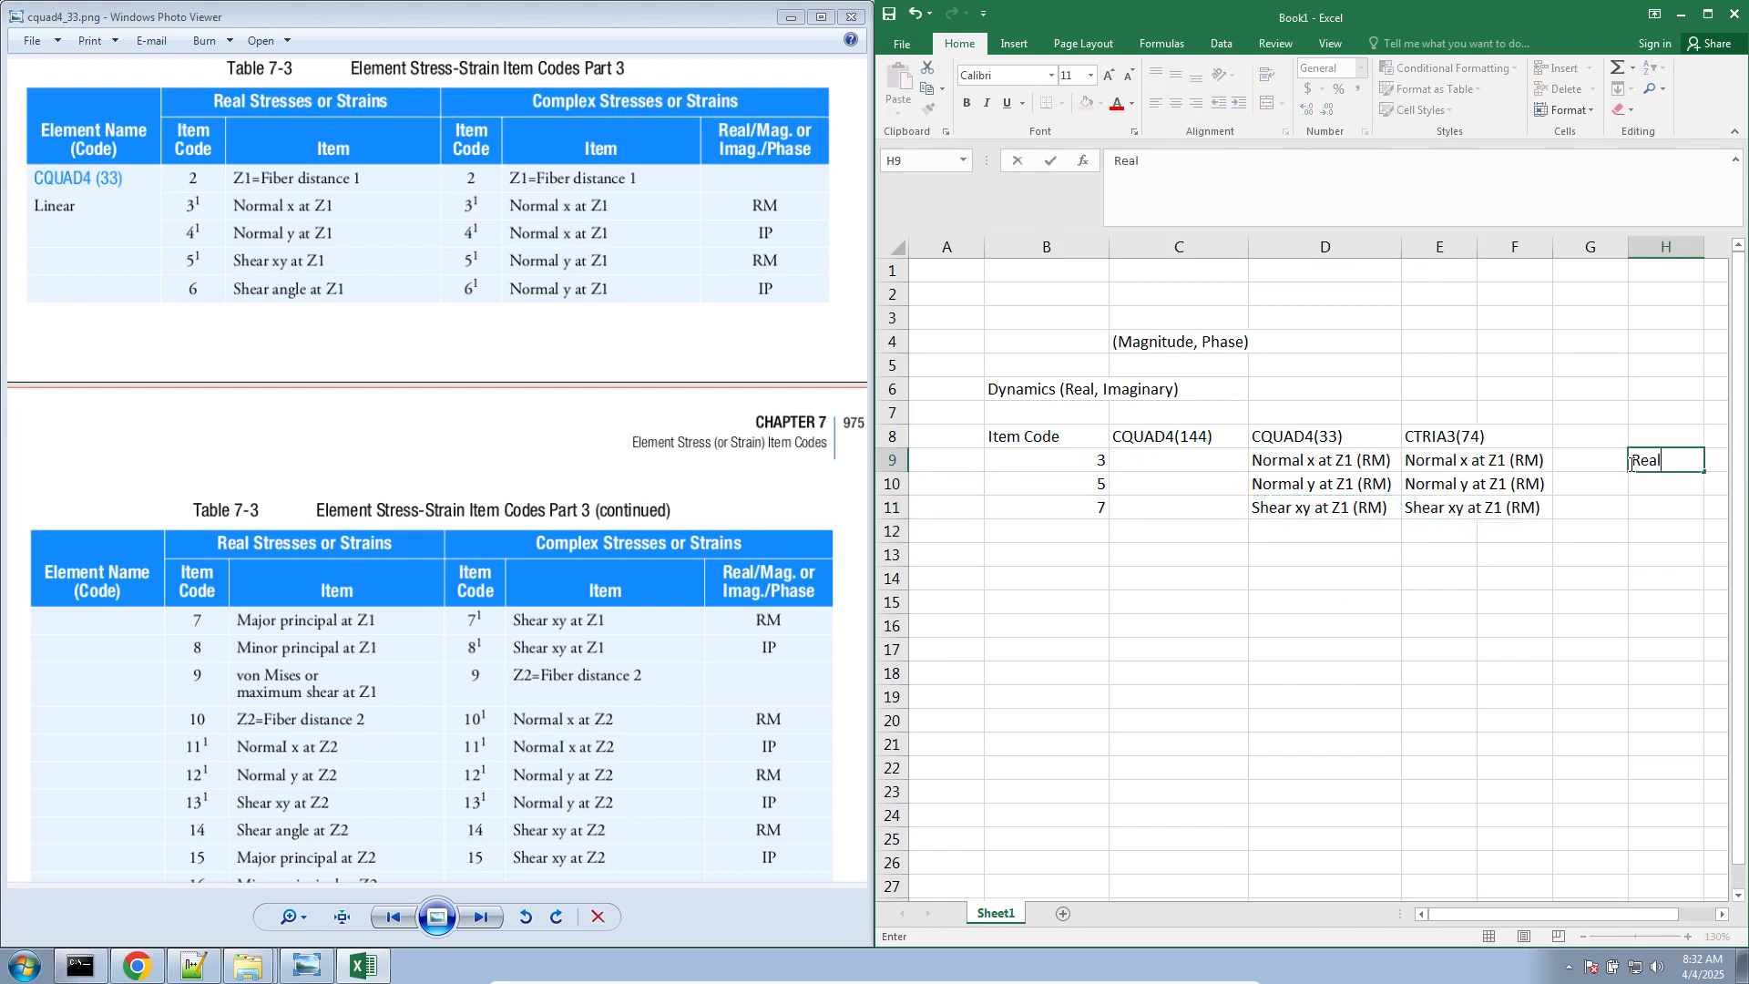
{"action": "key", "text": "Return"}
{"action": "left_click_drag", "start_coordinate": [1092, 460], "coordinate": [1644, 515]}
{"action": "key", "text": "ctrl+c"}
{"action": "left_click", "coordinate": [1094, 560]}
{"action": "key", "text": "ctrl+v"}
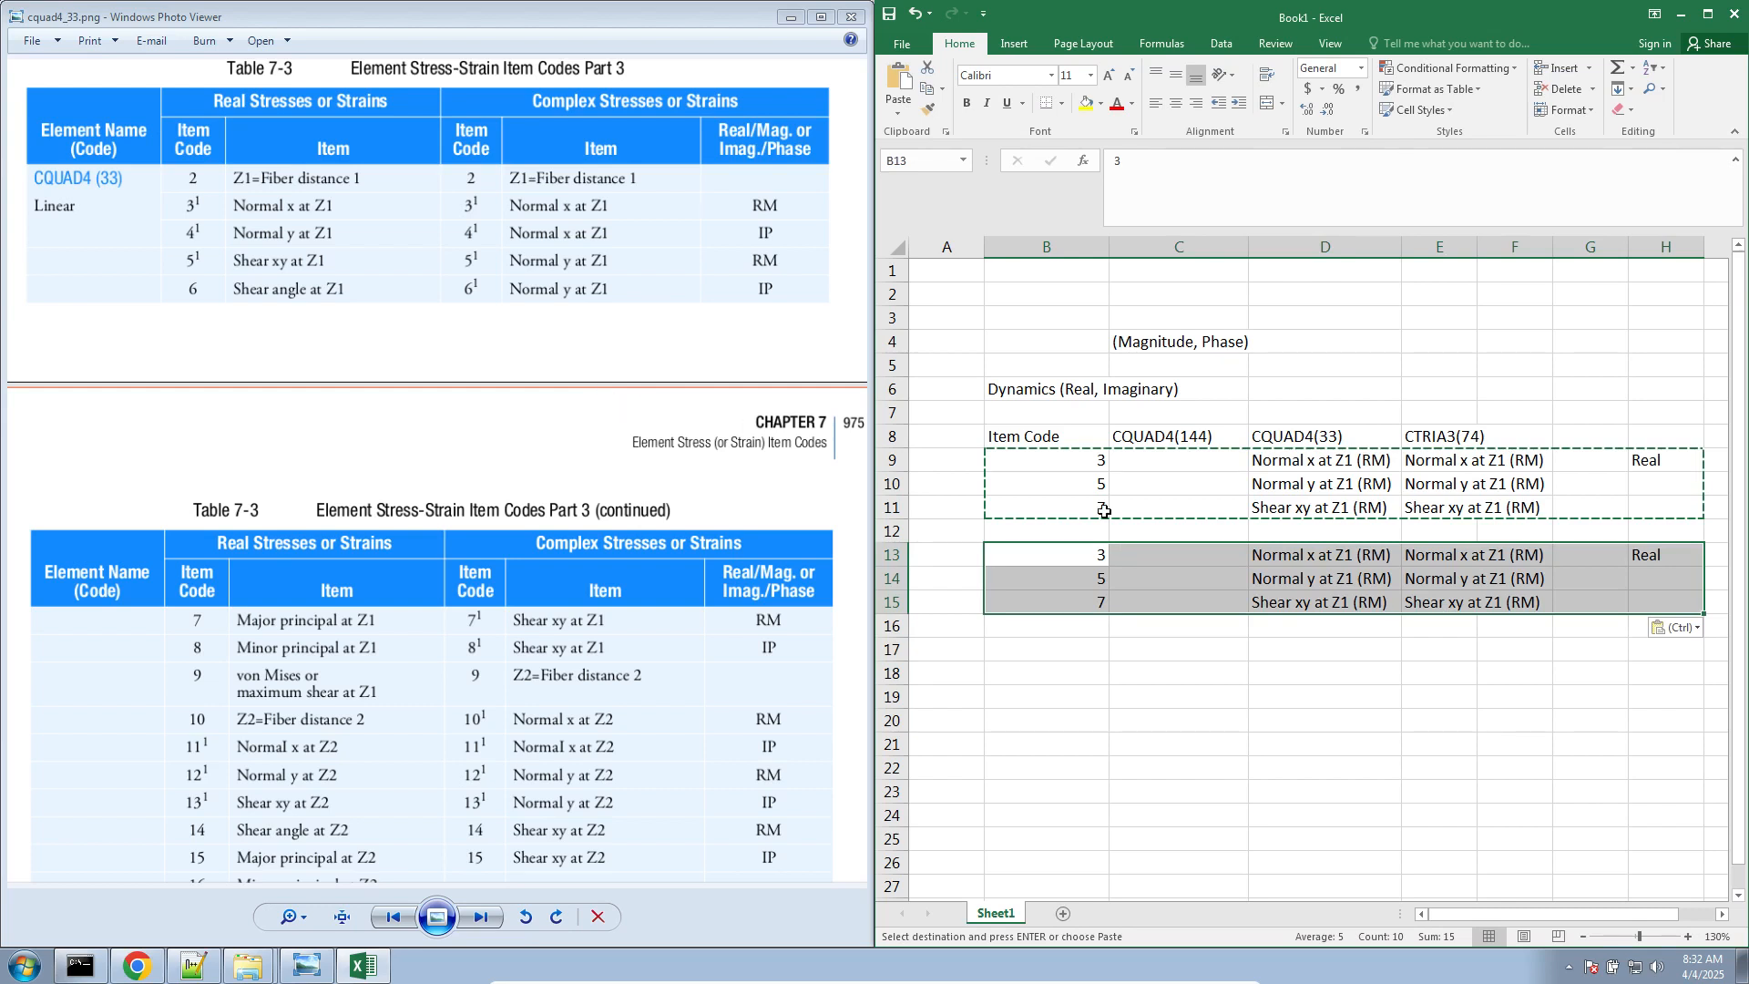
Change the item codes of the copied block in B13:B15 to 4, 6 and 8
{"action": "left_click", "coordinate": [1071, 558]}
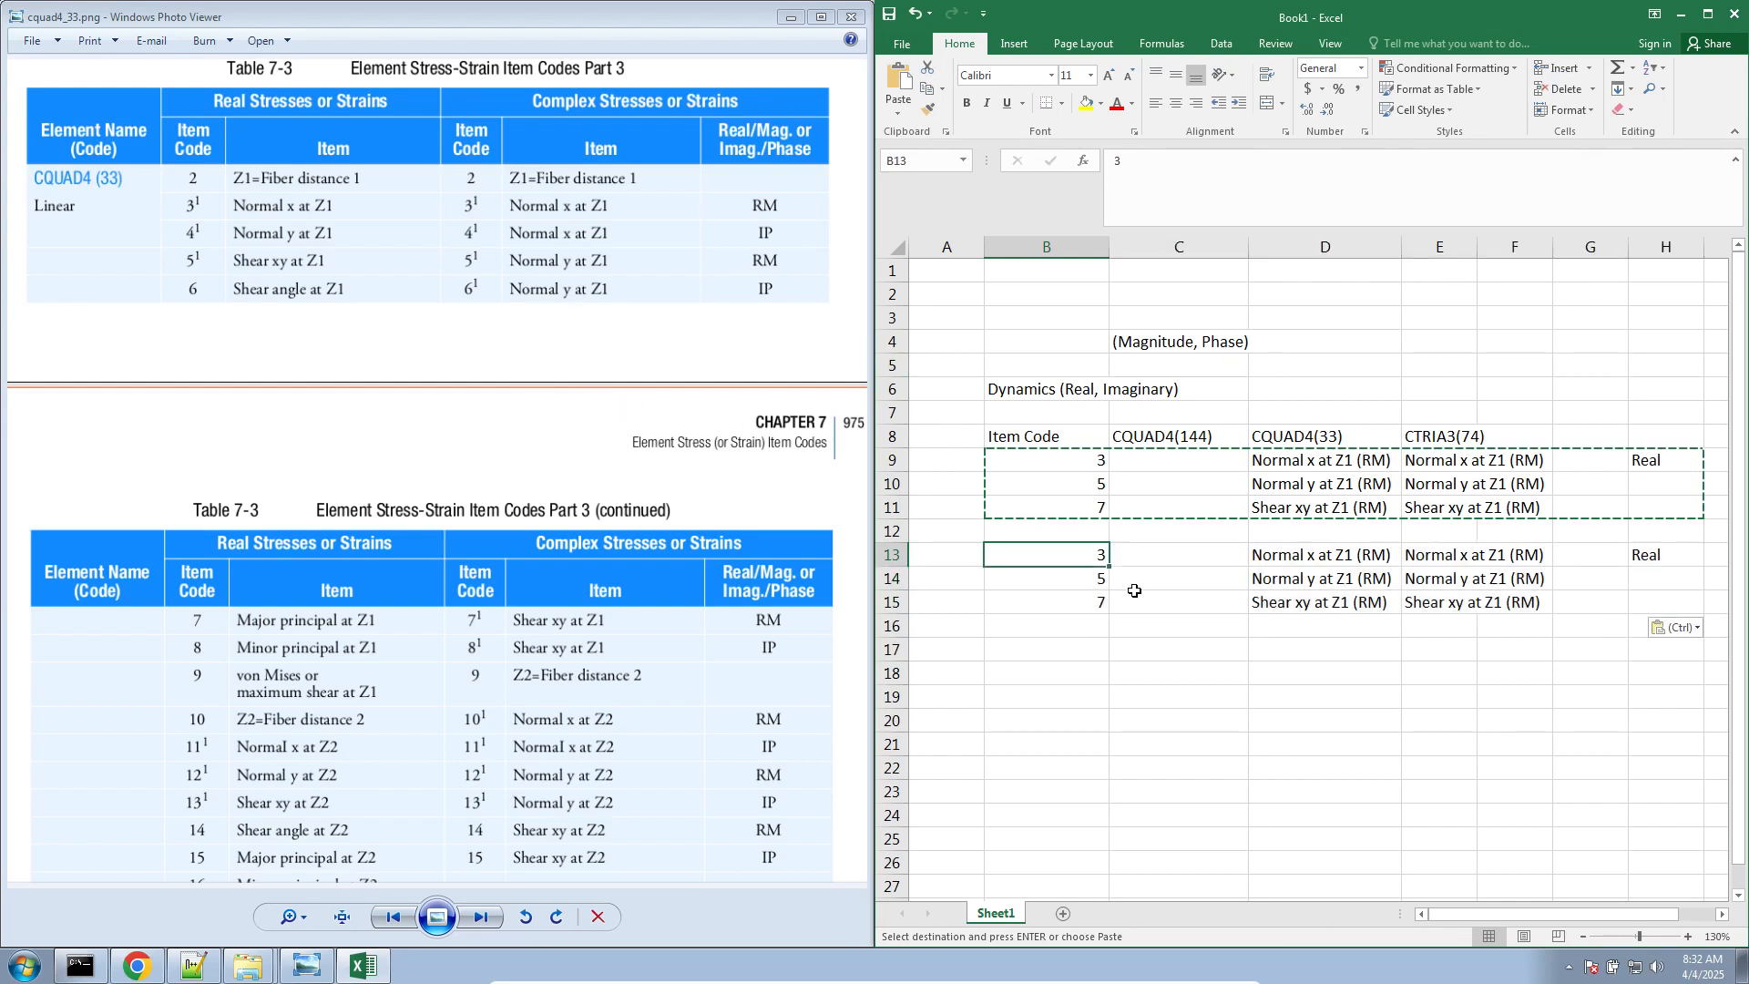
{"action": "type", "text": "4"}
{"action": "key", "text": "Return"}
{"action": "type", "text": "6"}
{"action": "key", "text": "Return"}
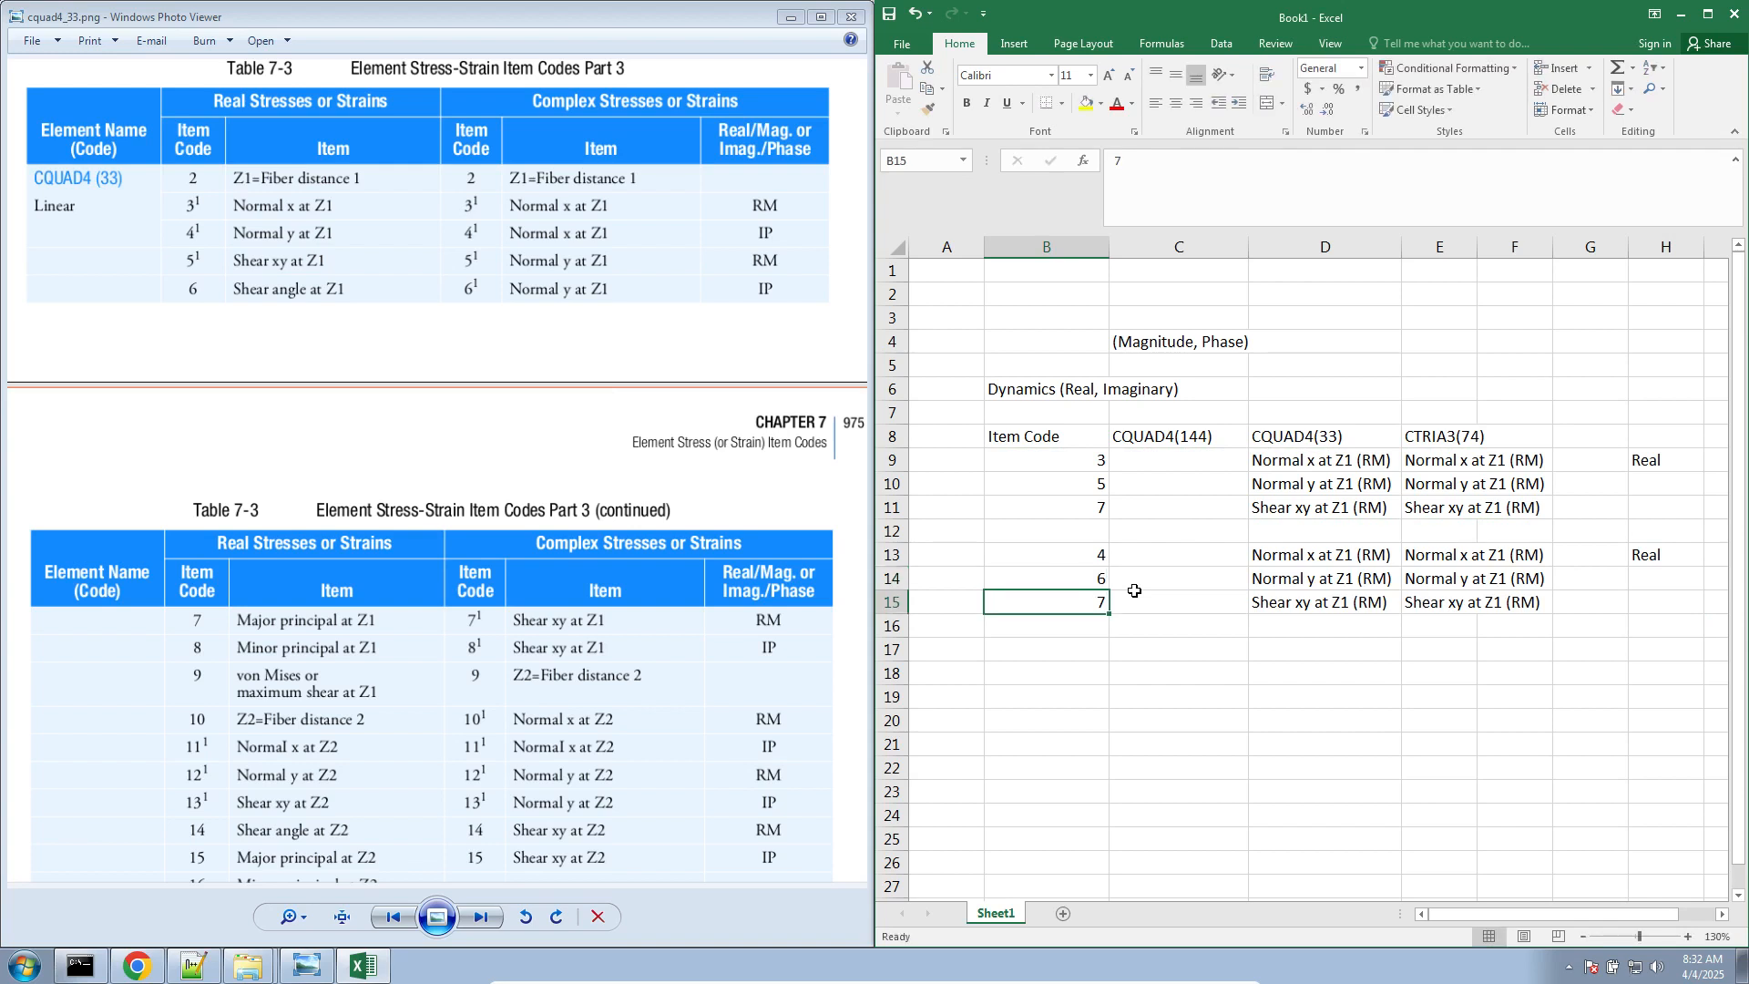
{"action": "type", "text": "8"}
{"action": "key", "text": "Return"}
Change the (RM) suffix to (IP) in the three CQUAD4(33) entries in D13:D15
{"action": "left_click", "coordinate": [1388, 563]}
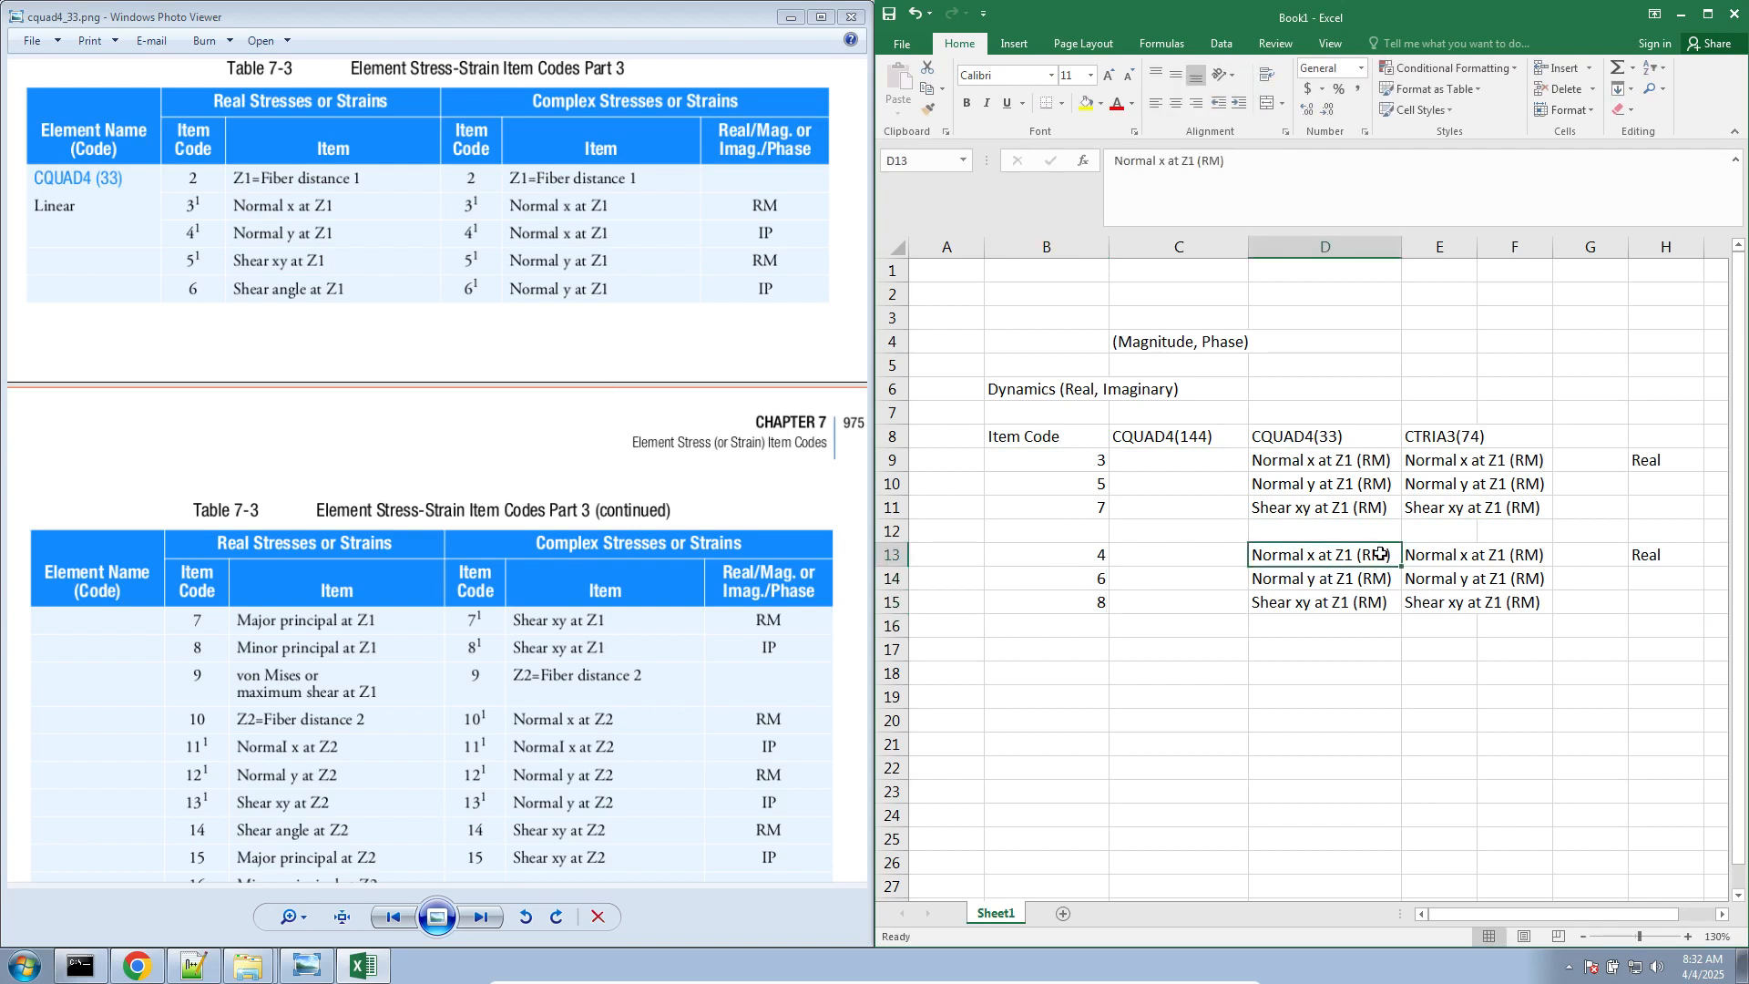
{"action": "double_click", "coordinate": [1380, 553]}
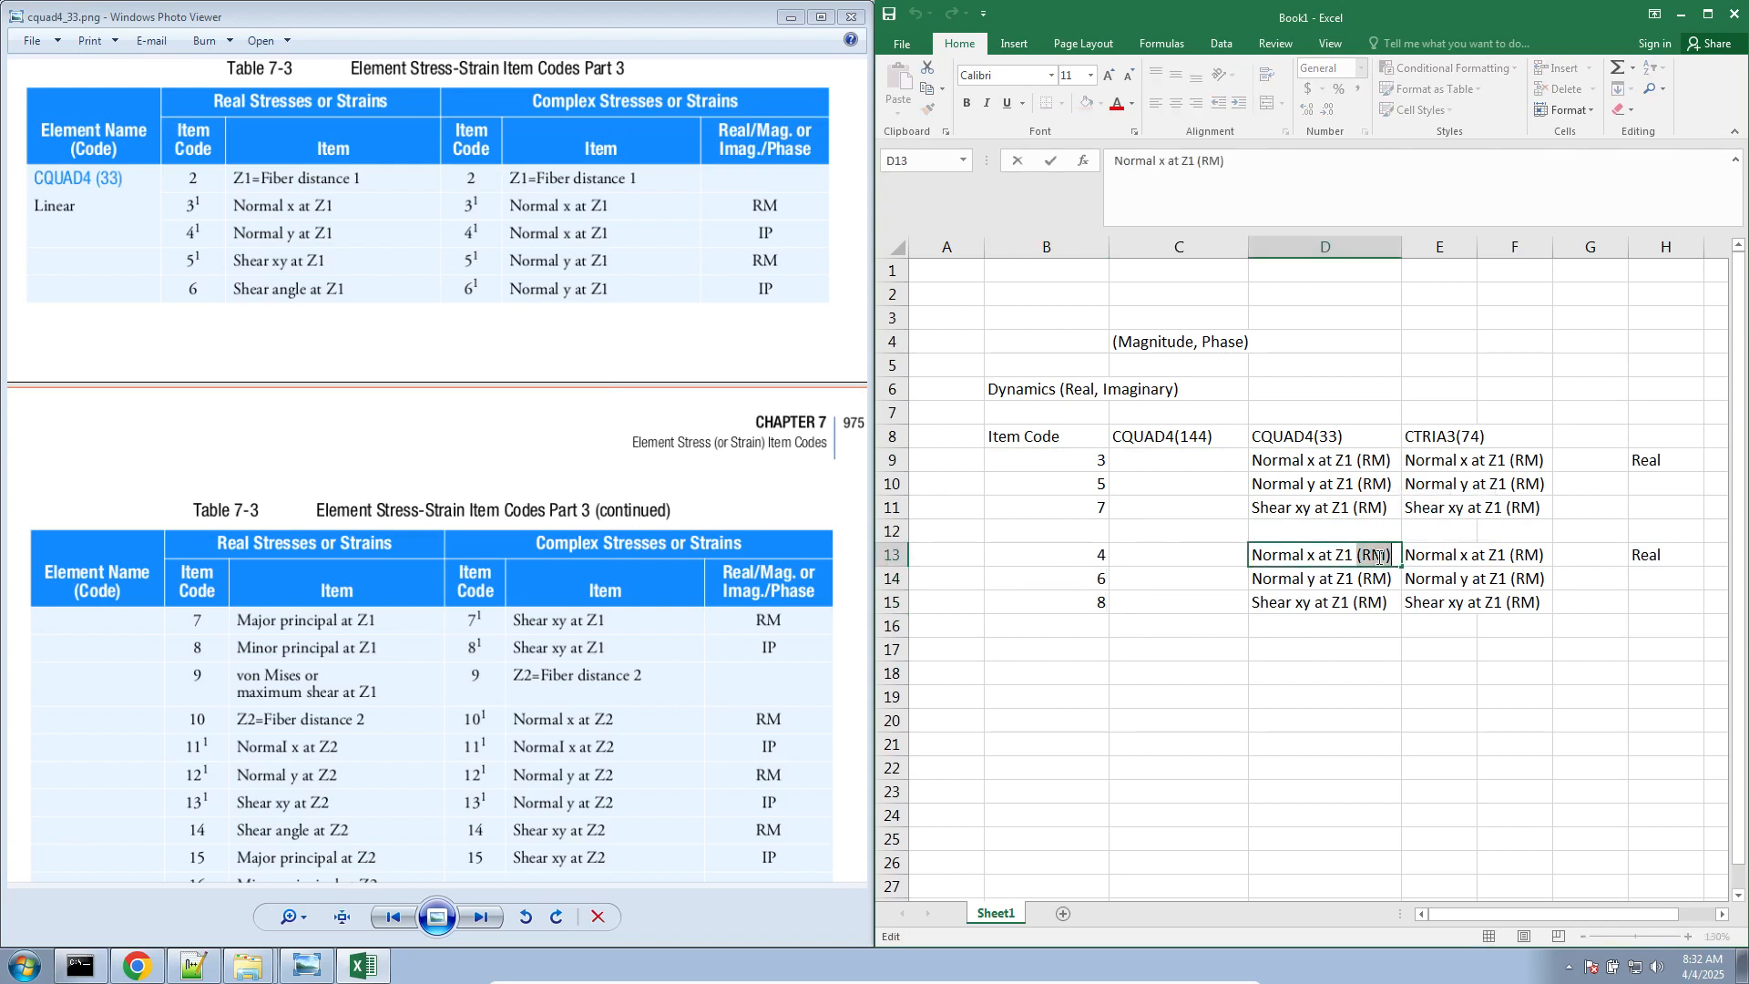
{"action": "type", "text": "P"}
{"action": "key", "text": "Return"}
{"action": "double_click", "coordinate": [1360, 555]}
{"action": "left_click_drag", "start_coordinate": [1358, 556], "coordinate": [1421, 611]}
{"action": "key", "text": "ctrl+c"}
{"action": "double_click", "coordinate": [1379, 578]}
{"action": "key", "text": "ctrl+v"}
{"action": "key", "text": "Return"}
{"action": "double_click", "coordinate": [1356, 603]}
{"action": "key", "text": "ctrl+v"}
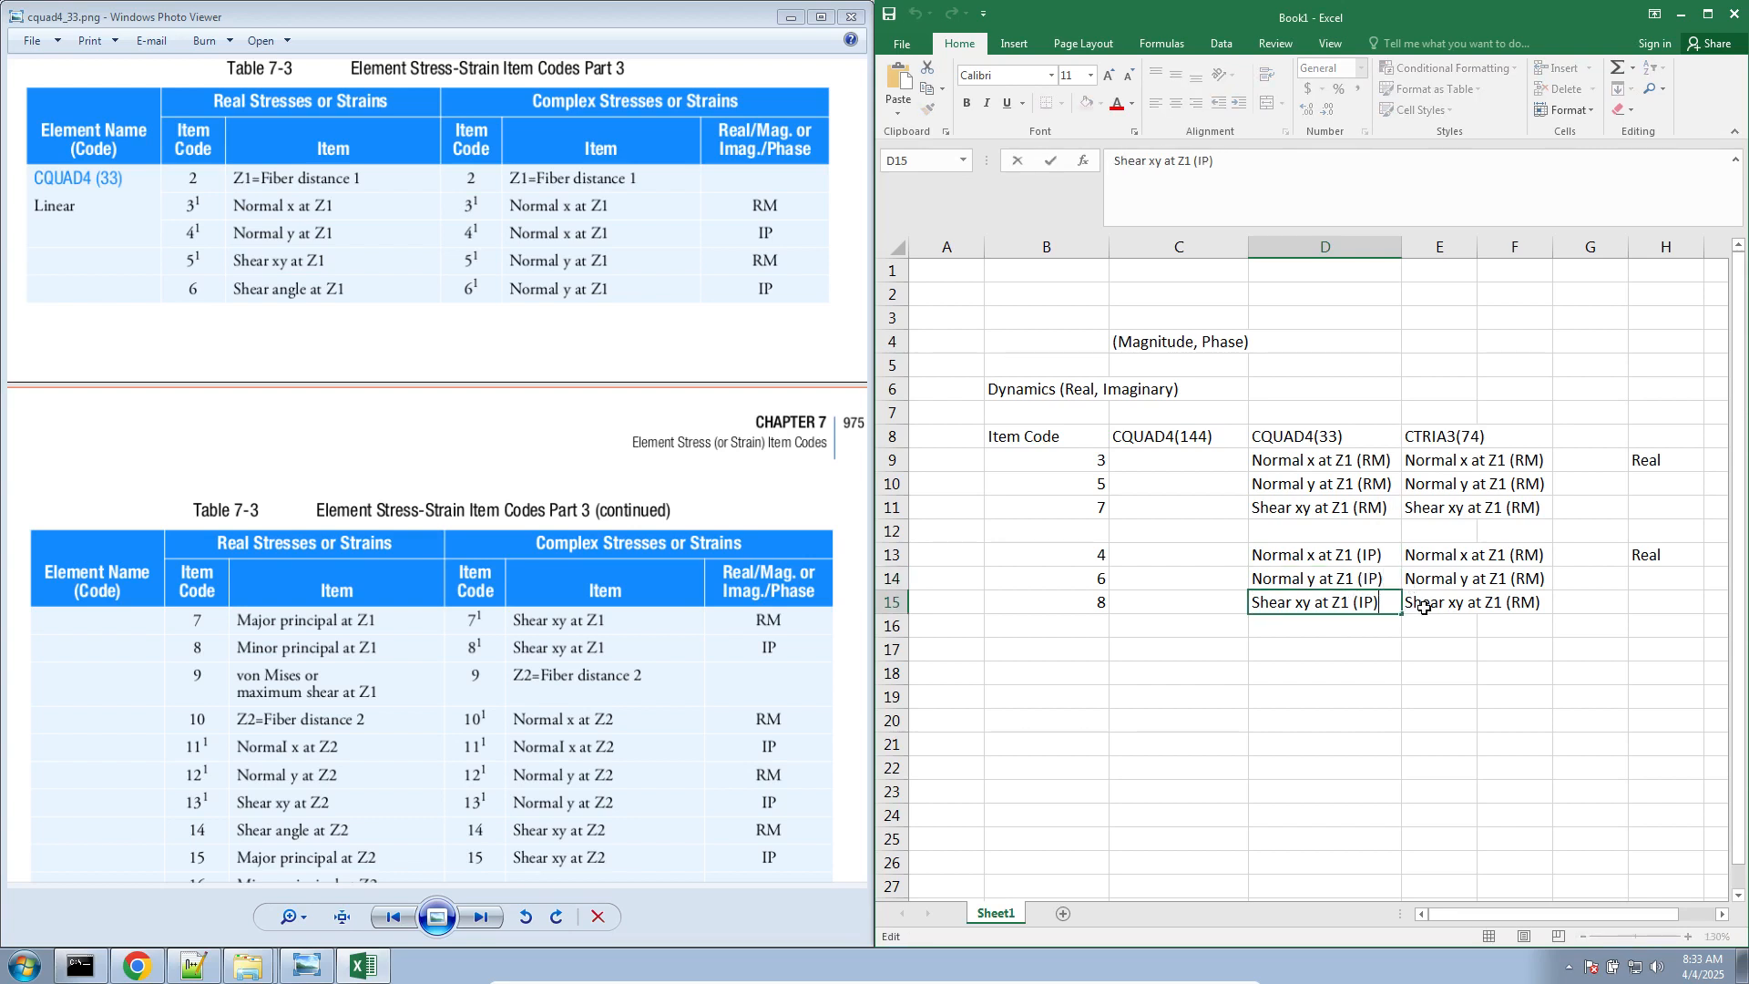
{"action": "key", "text": "Return"}
Copy the (IP) entries from D13:D15 into E13:E15 under CTRIA3(74)
{"action": "left_click_drag", "start_coordinate": [1347, 557], "coordinate": [1364, 606]}
{"action": "key", "text": "ctrl+c"}
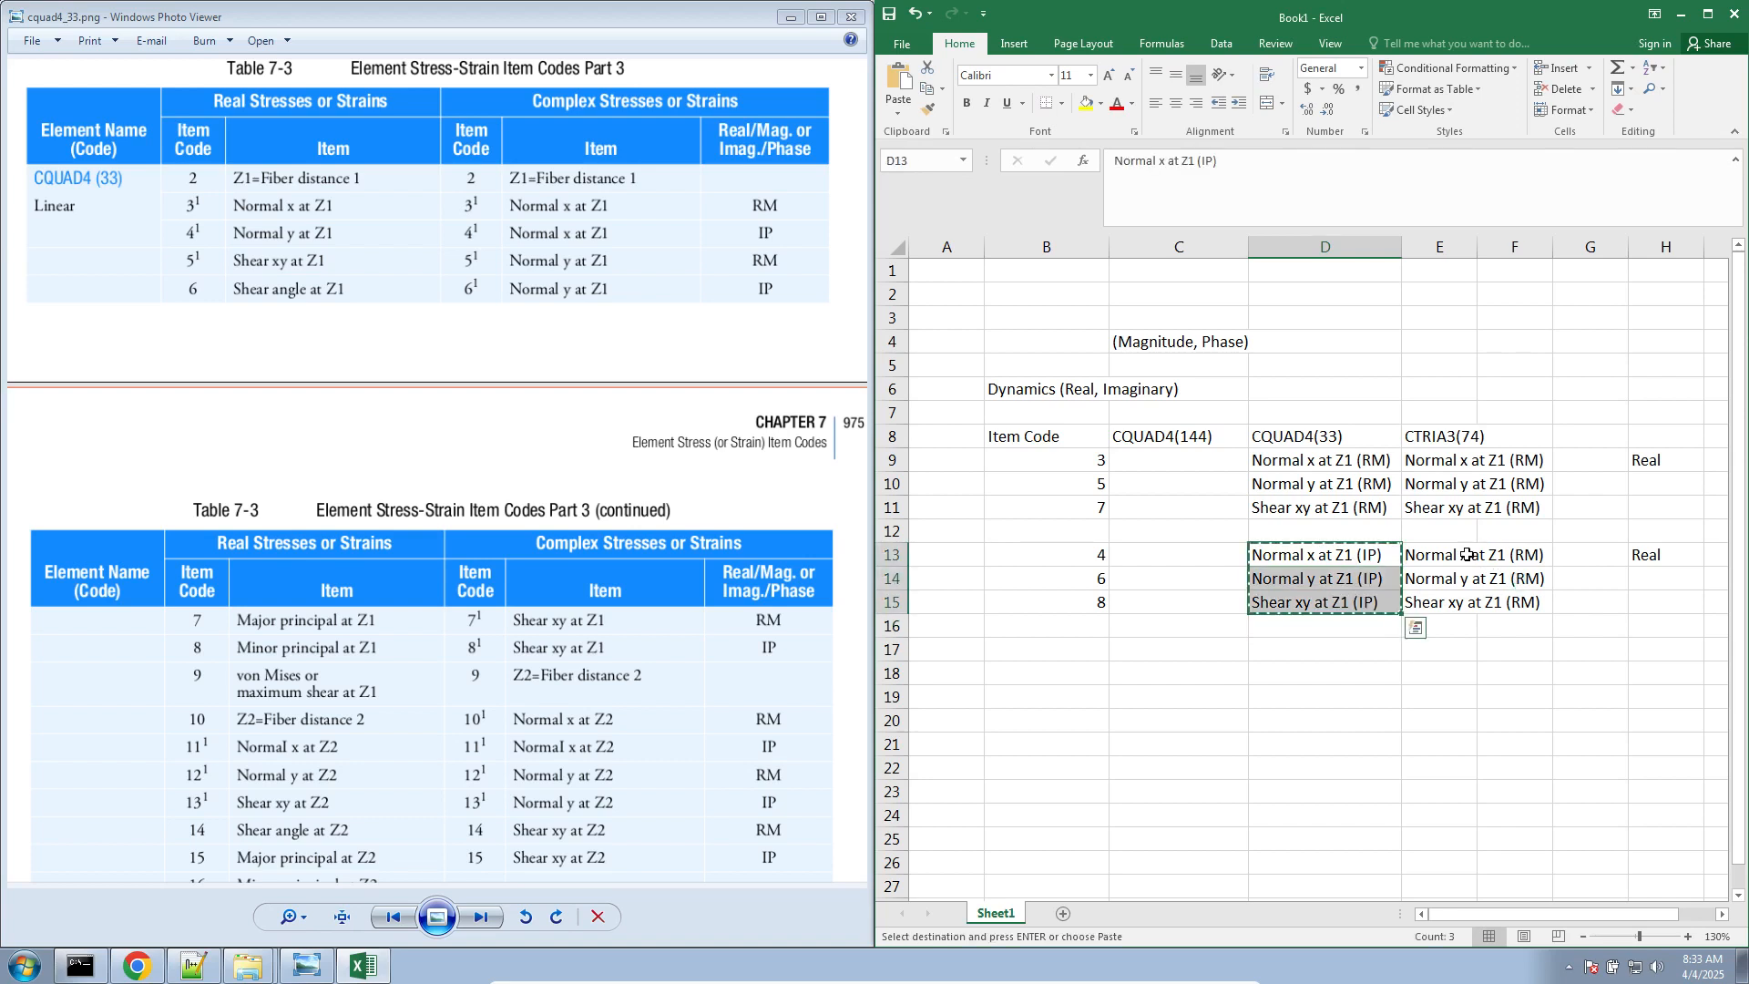
{"action": "left_click", "coordinate": [1455, 556]}
{"action": "key", "text": "ctrl+v"}
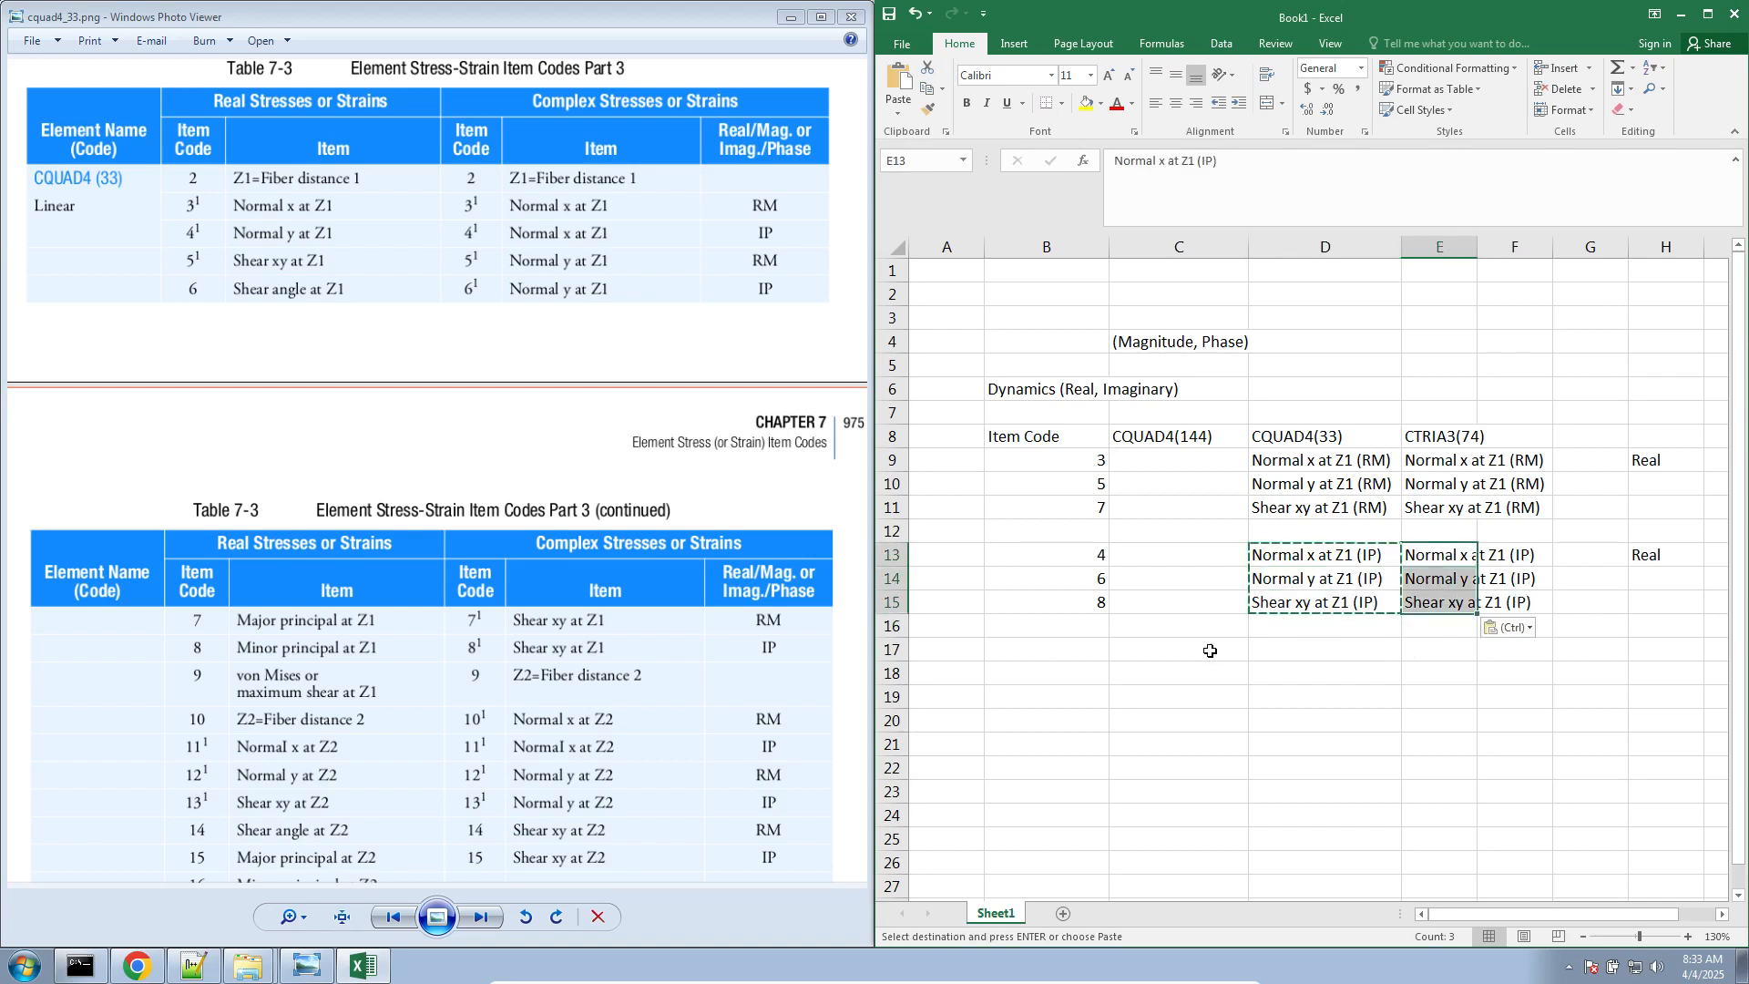
Label the first group of rows "Z1" in A9 and a new group "Z2" in A17
{"action": "left_click", "coordinate": [952, 462]}
{"action": "type", "text": "Z1"}
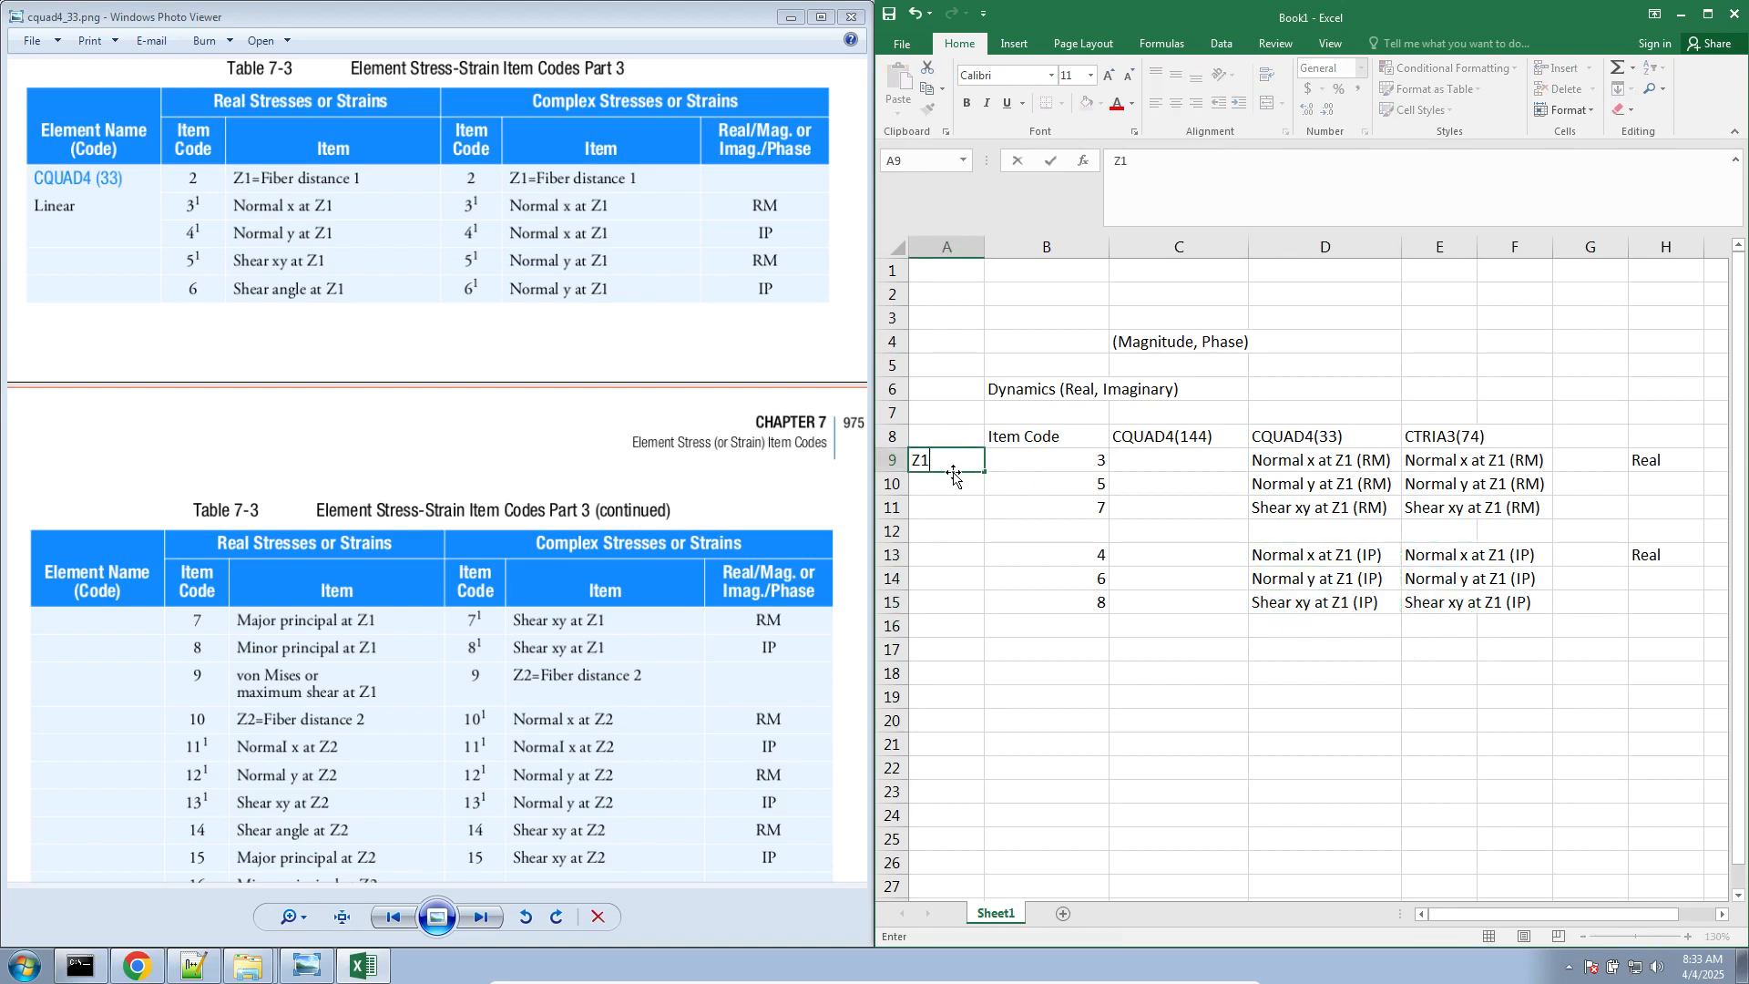
{"action": "left_click", "coordinate": [968, 657]}
{"action": "type", "text": "Z2"}
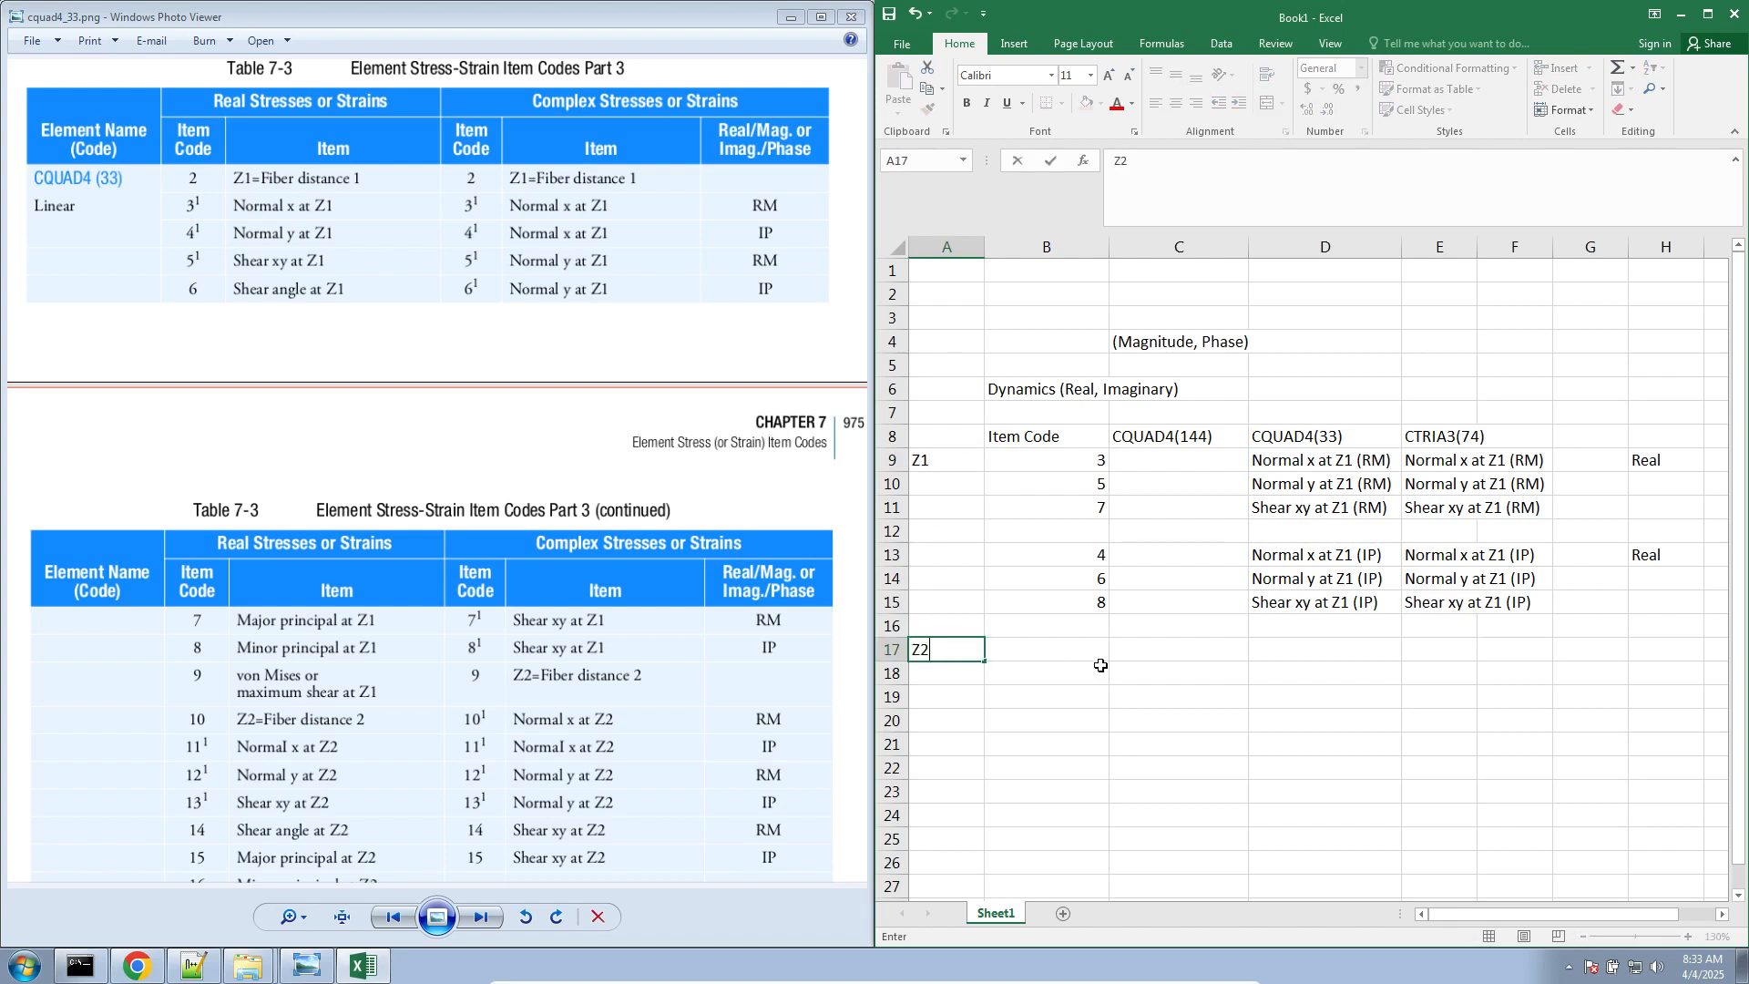
{"action": "left_click", "coordinate": [1113, 663]}
{"action": "left_click_drag", "start_coordinate": [1098, 462], "coordinate": [1098, 486]}
{"action": "left_click_drag", "start_coordinate": [1234, 564], "coordinate": [1461, 605]}
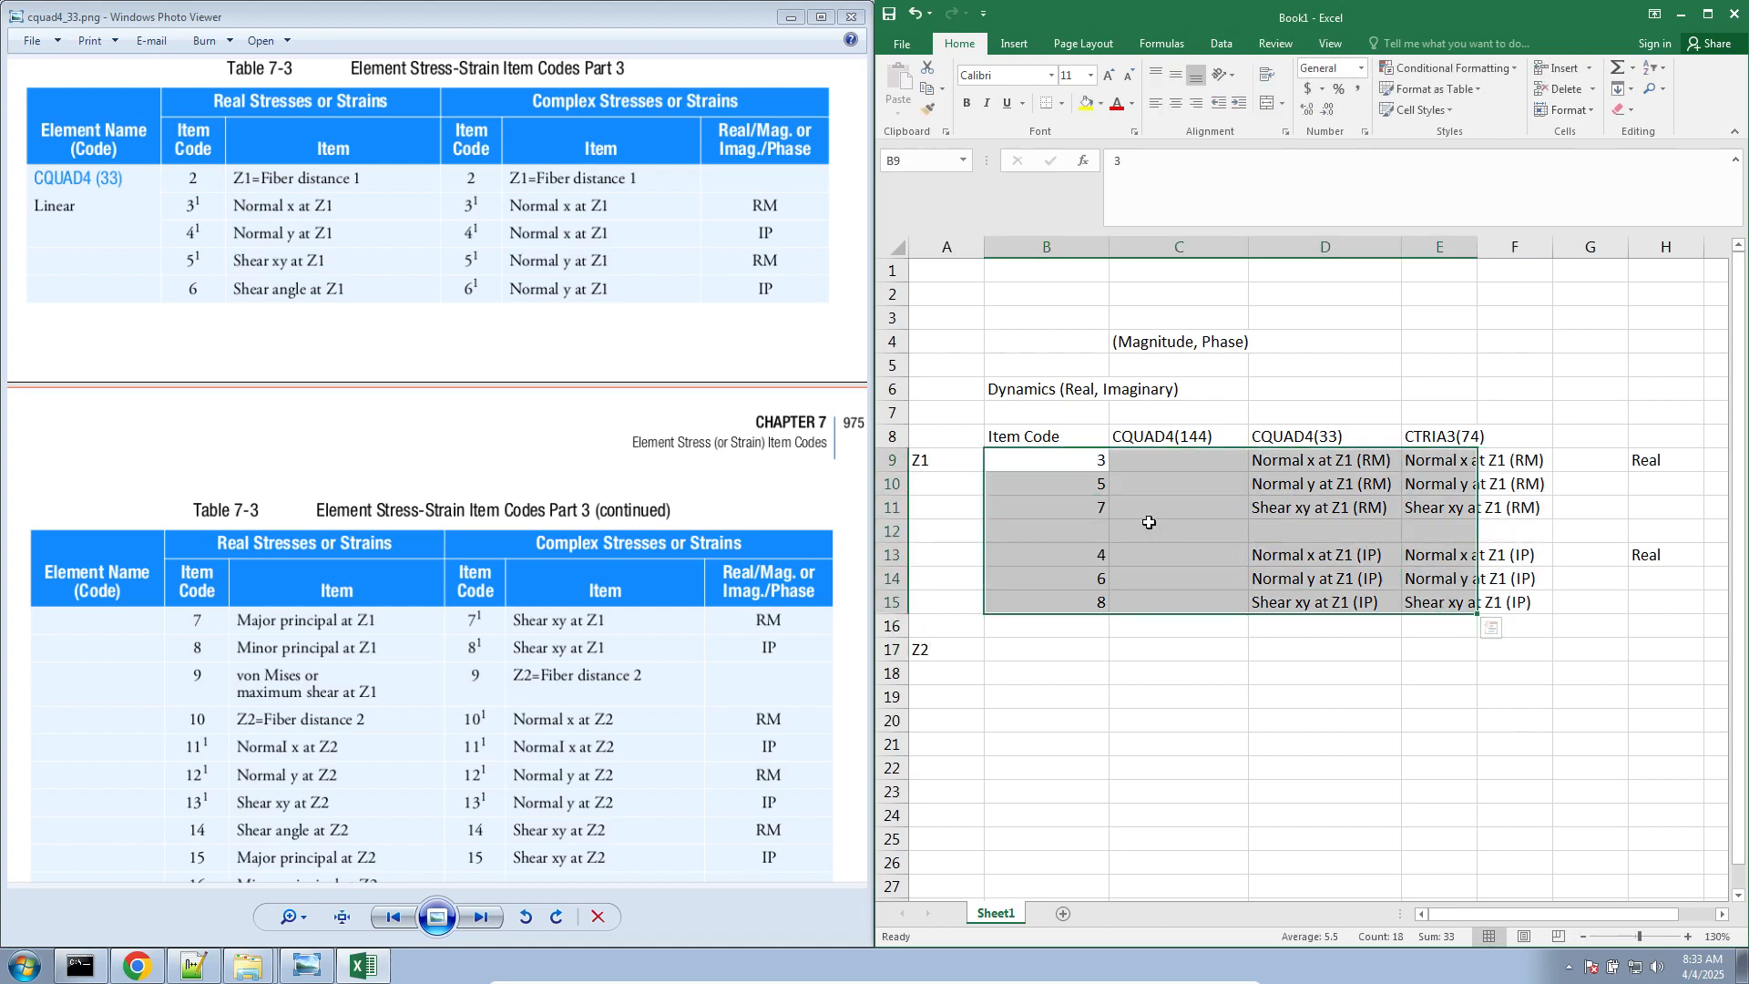
Add "bottom of thickness" in parentheses to the Z1 label in A9 and "top of thickness" to the Z2 label in A17
{"action": "double_click", "coordinate": [961, 468]}
{"action": "type", "text": "(b"}
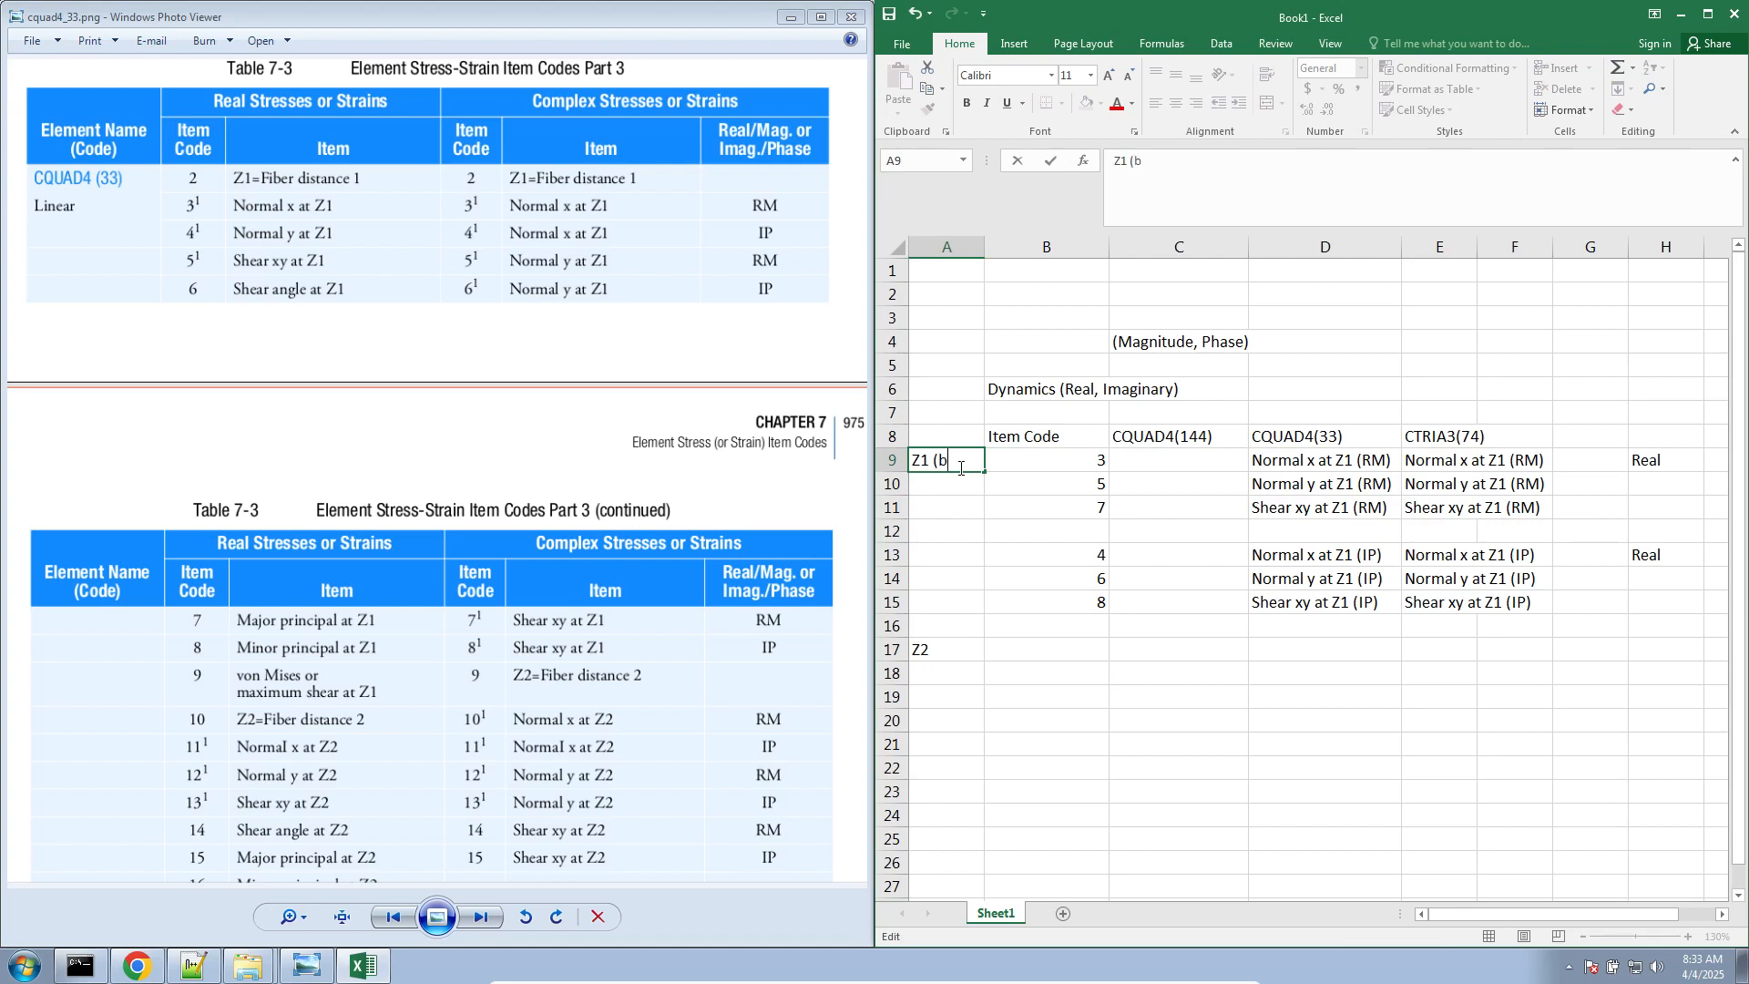
{"action": "type", "text": "ottom of thickness"}
{"action": "key", "text": "Return"}
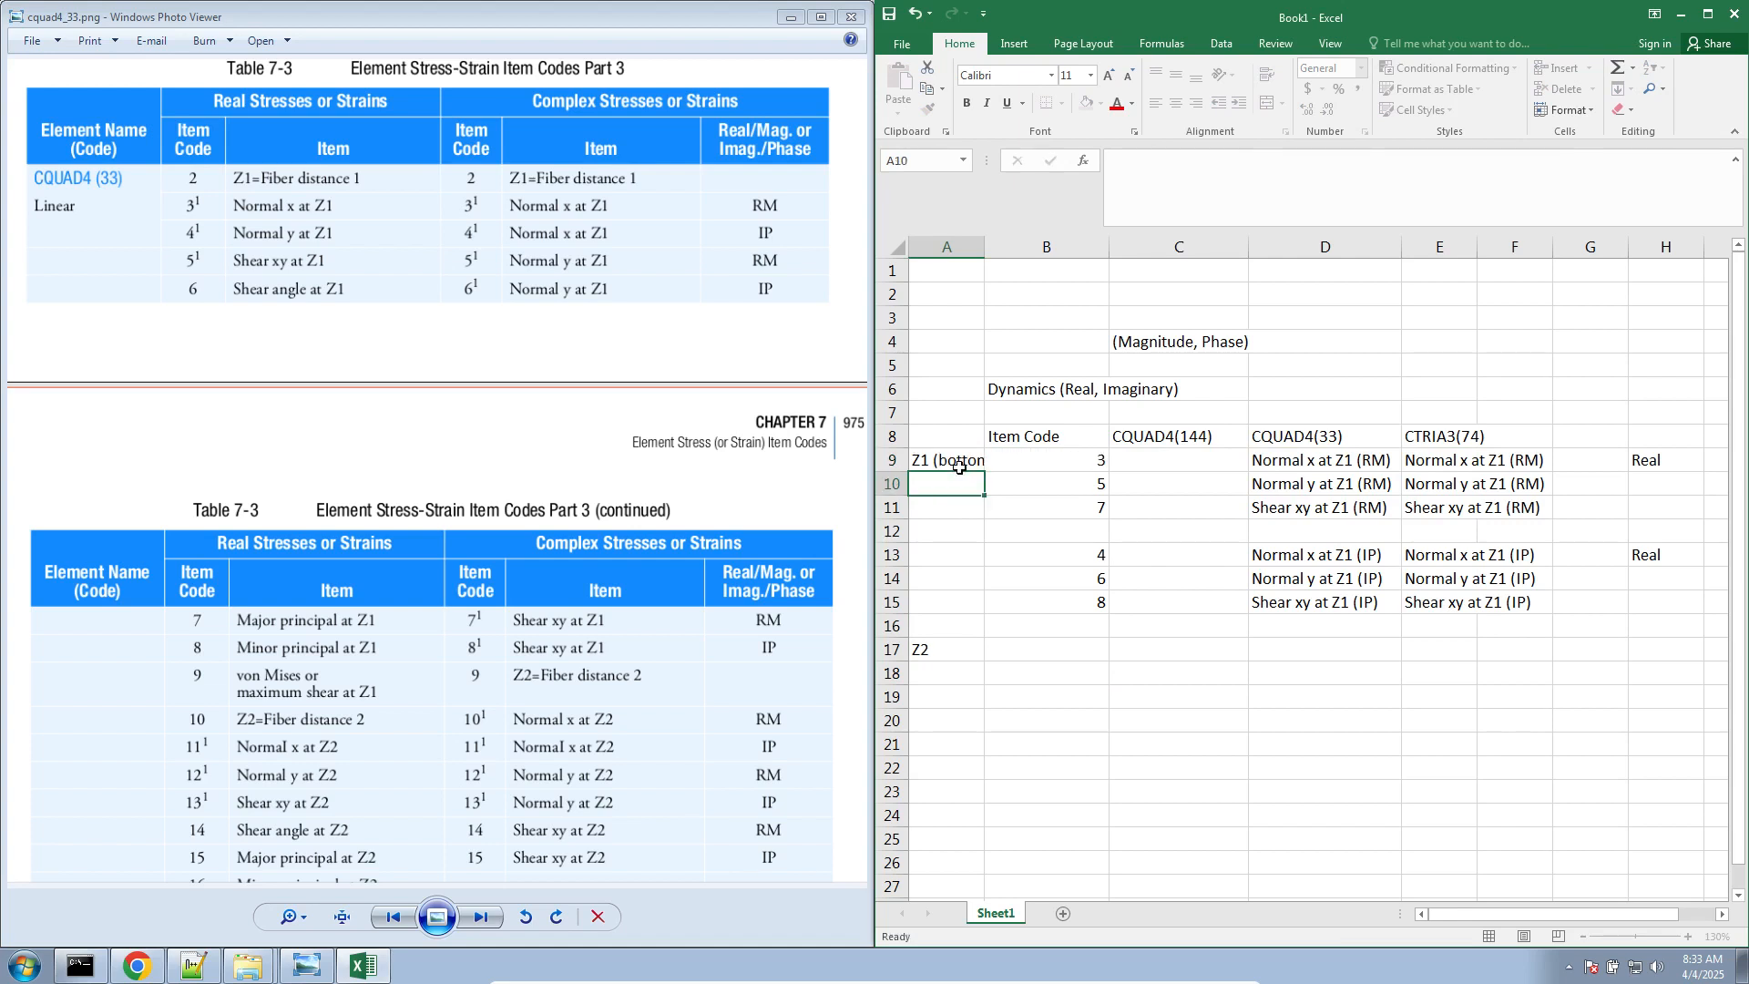
{"action": "double_click", "coordinate": [954, 648]}
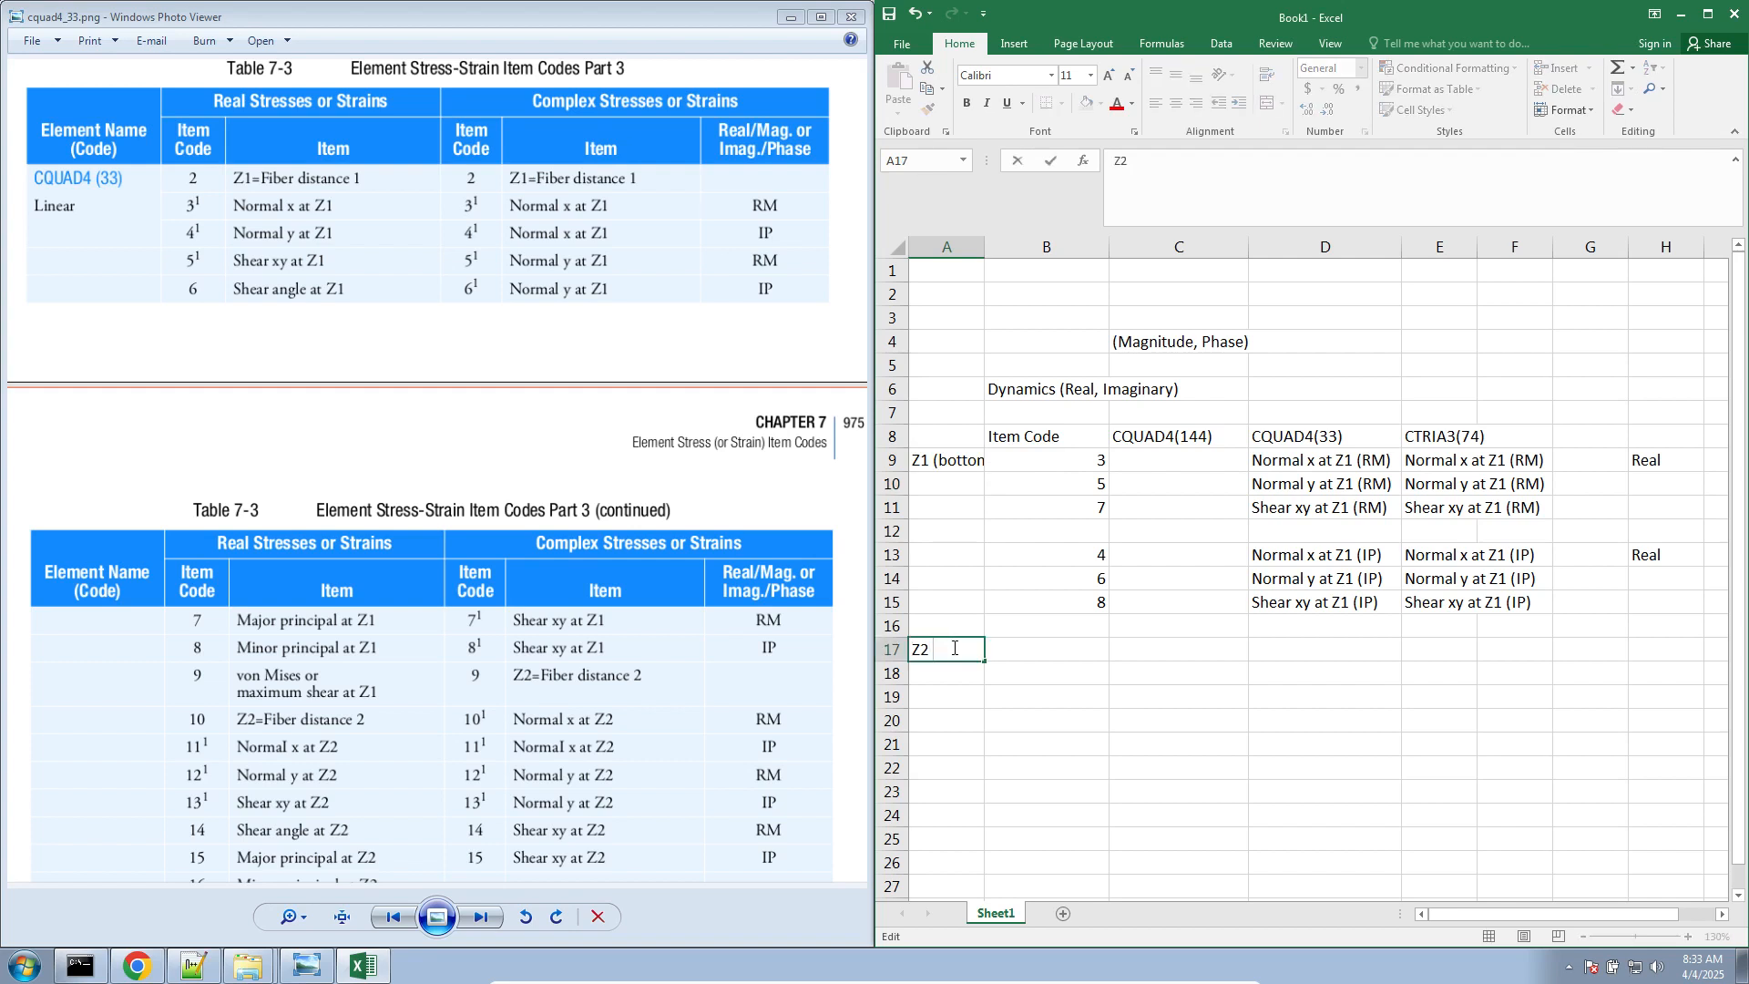
{"action": "type", "text": "(top of thickness)"}
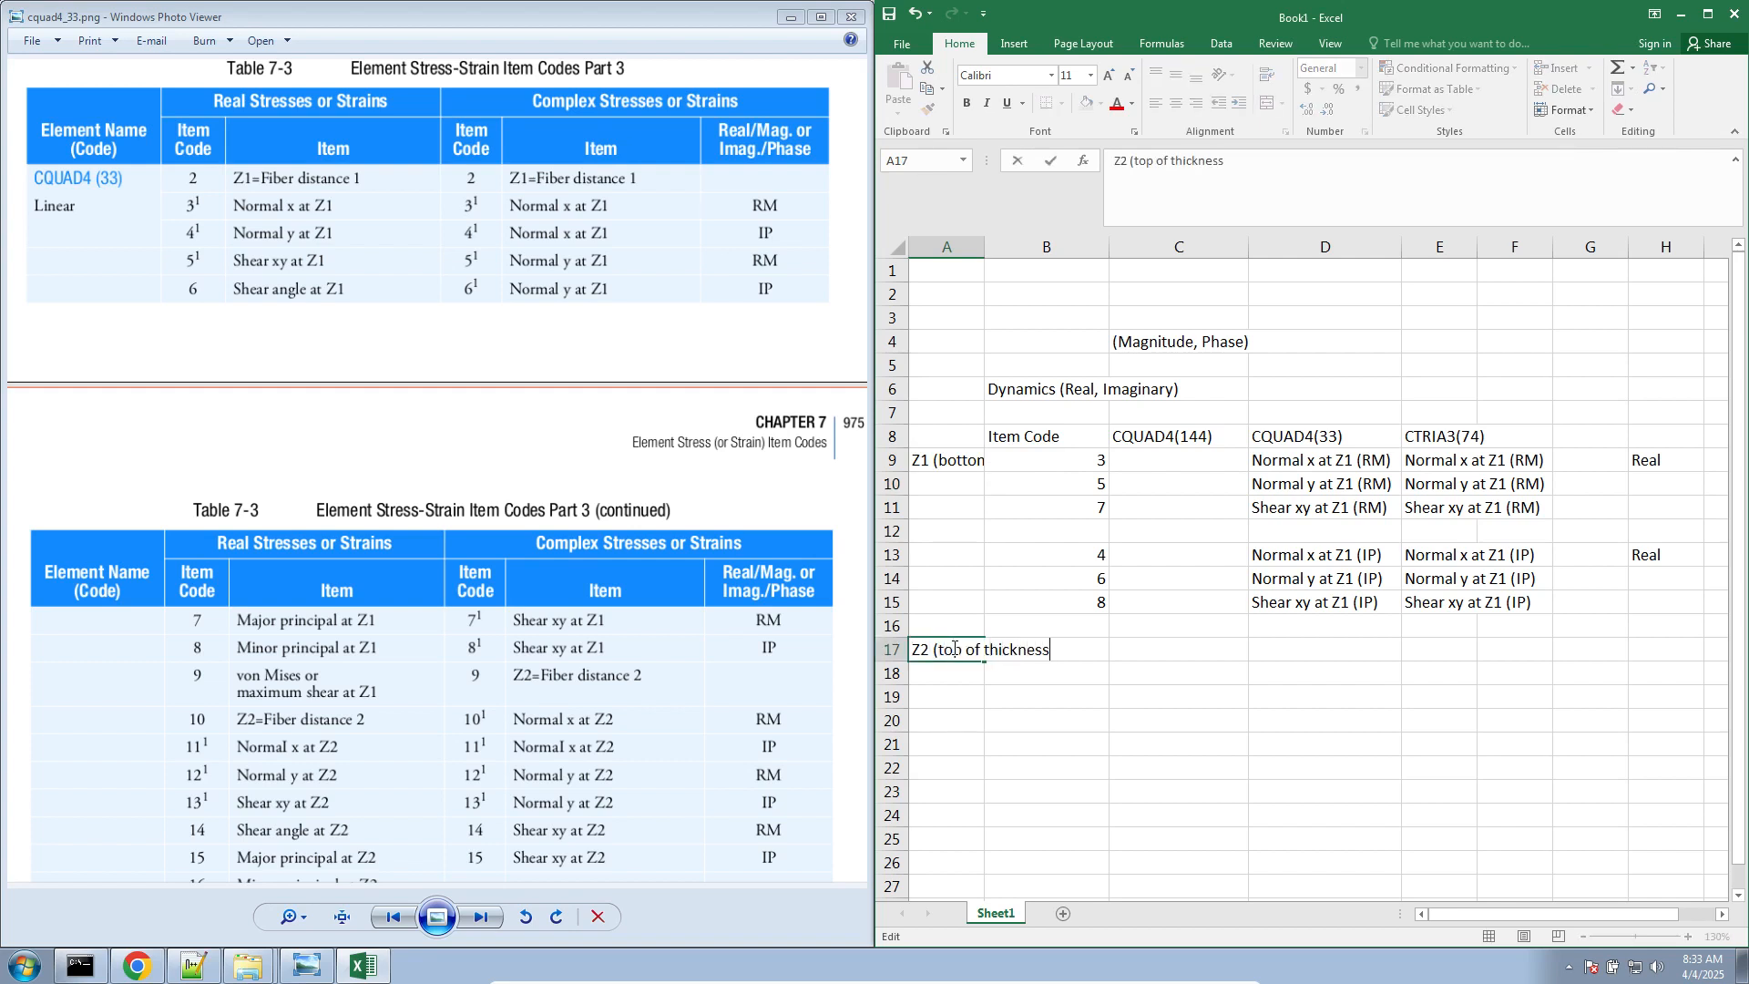
{"action": "key", "text": "Return"}
Copy the item codes and stress entries in B9:E15 to the Z2 group starting at B17
{"action": "left_click_drag", "start_coordinate": [1046, 461], "coordinate": [1439, 603]}
{"action": "key", "text": "ctrl+c"}
{"action": "left_click", "coordinate": [1042, 650]}
{"action": "key", "text": "ctrl+v"}
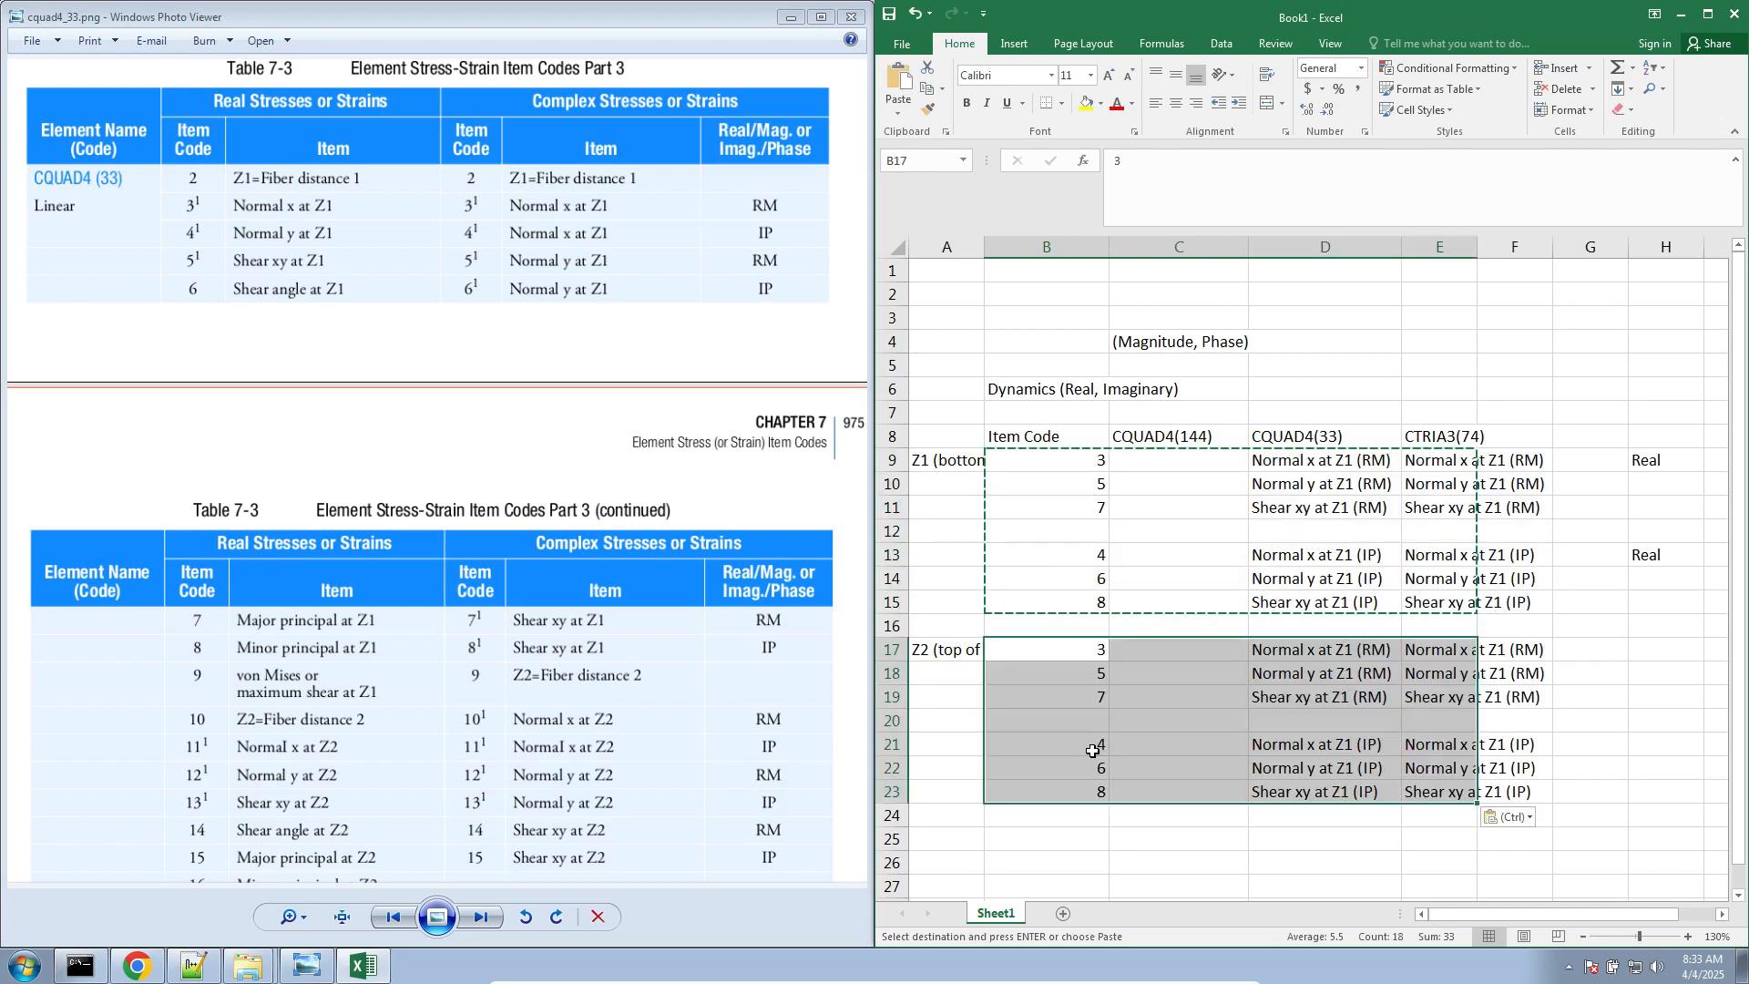
Change the Z2 real item codes in B17:B19 to 10, 12 and 14, following the reference table
{"action": "left_click", "coordinate": [721, 741]}
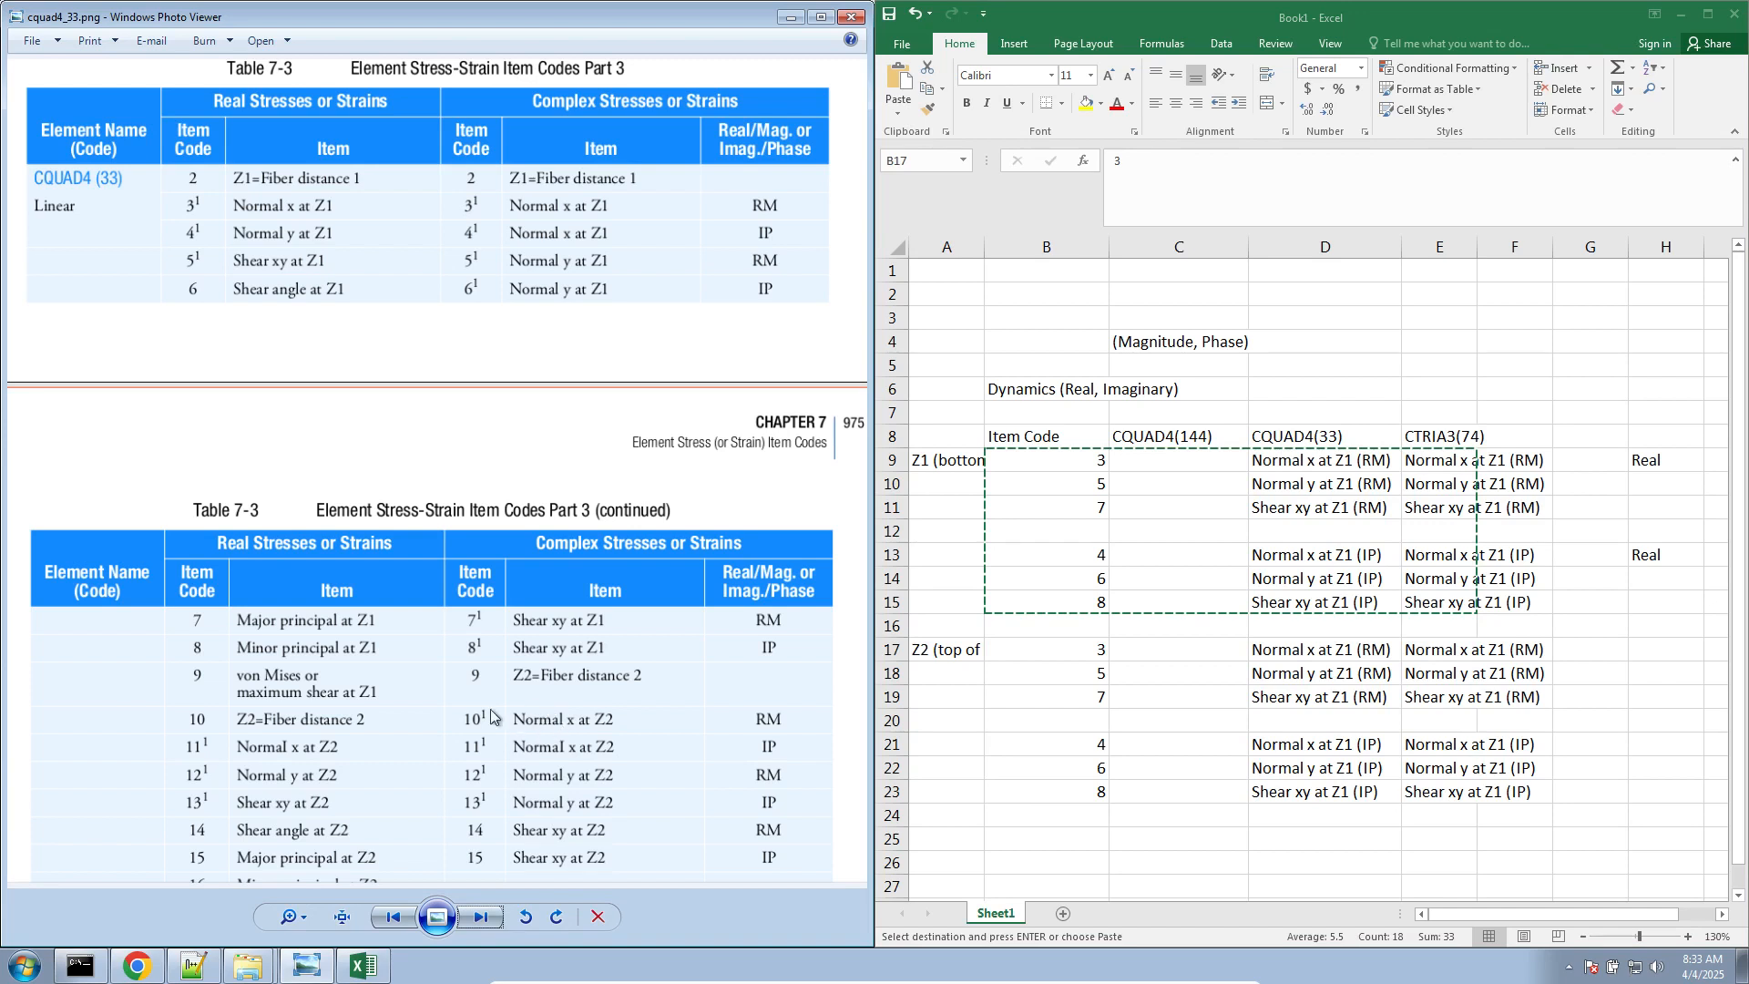
{"action": "left_click", "coordinate": [1080, 653]}
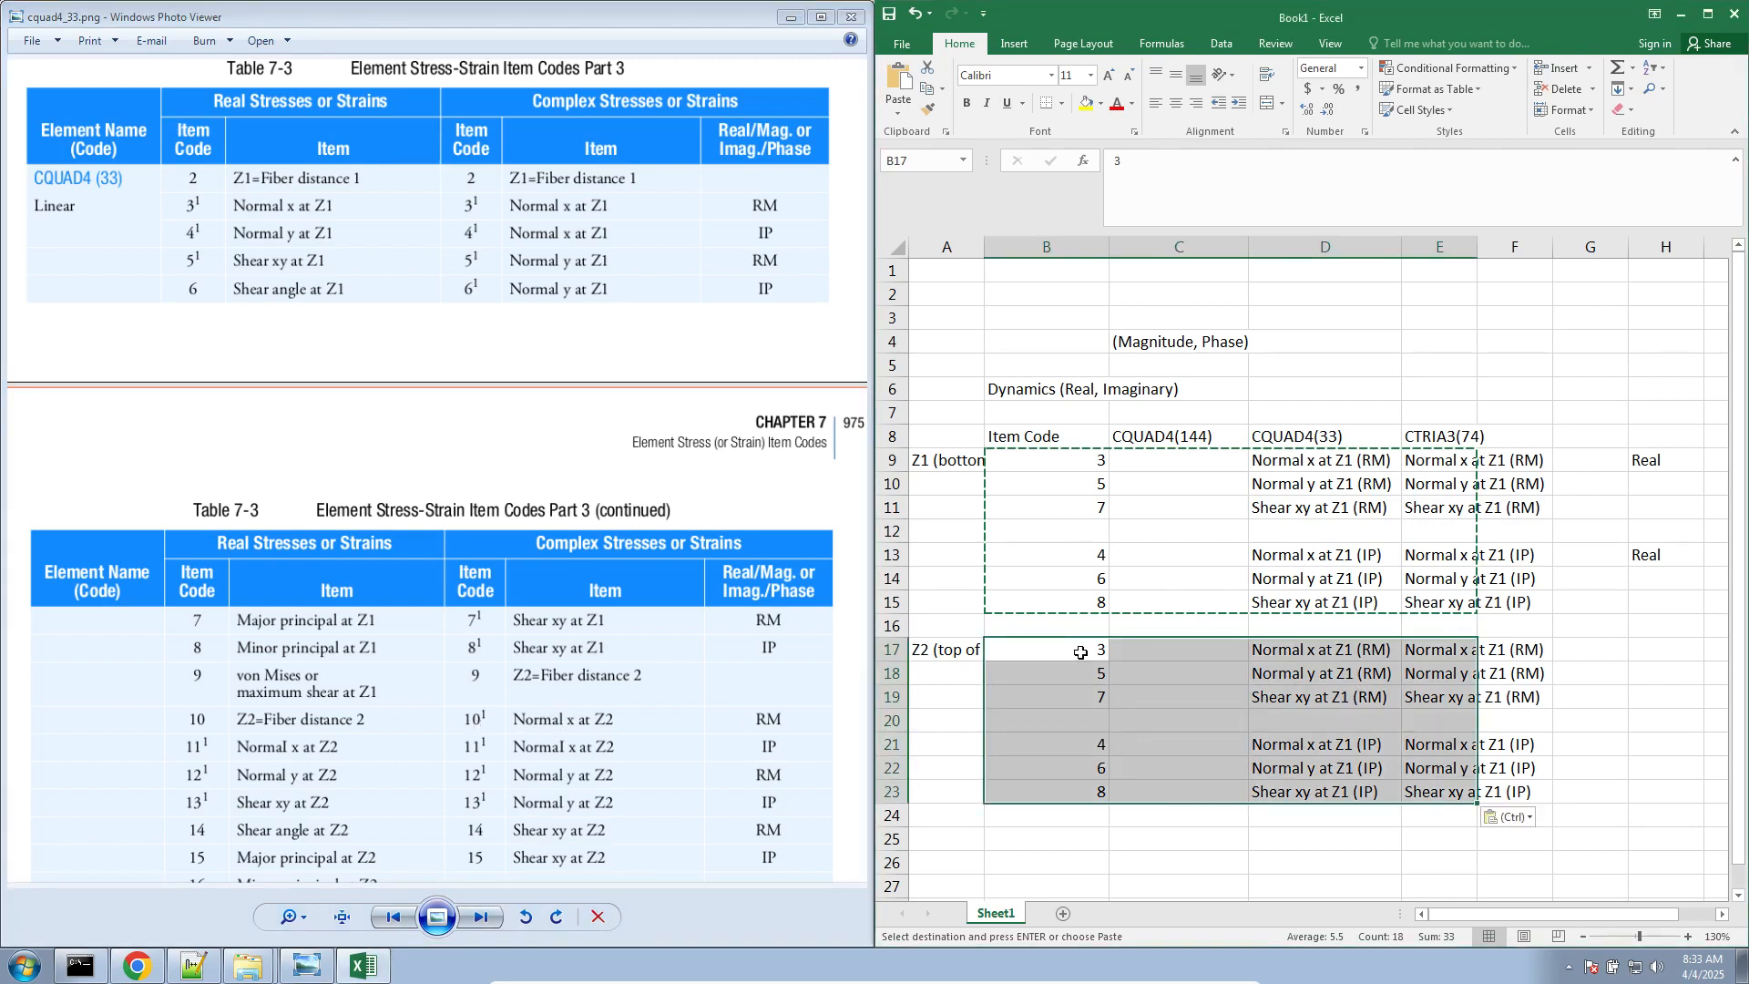
{"action": "left_click", "coordinate": [1081, 652]}
{"action": "type", "text": "1"}
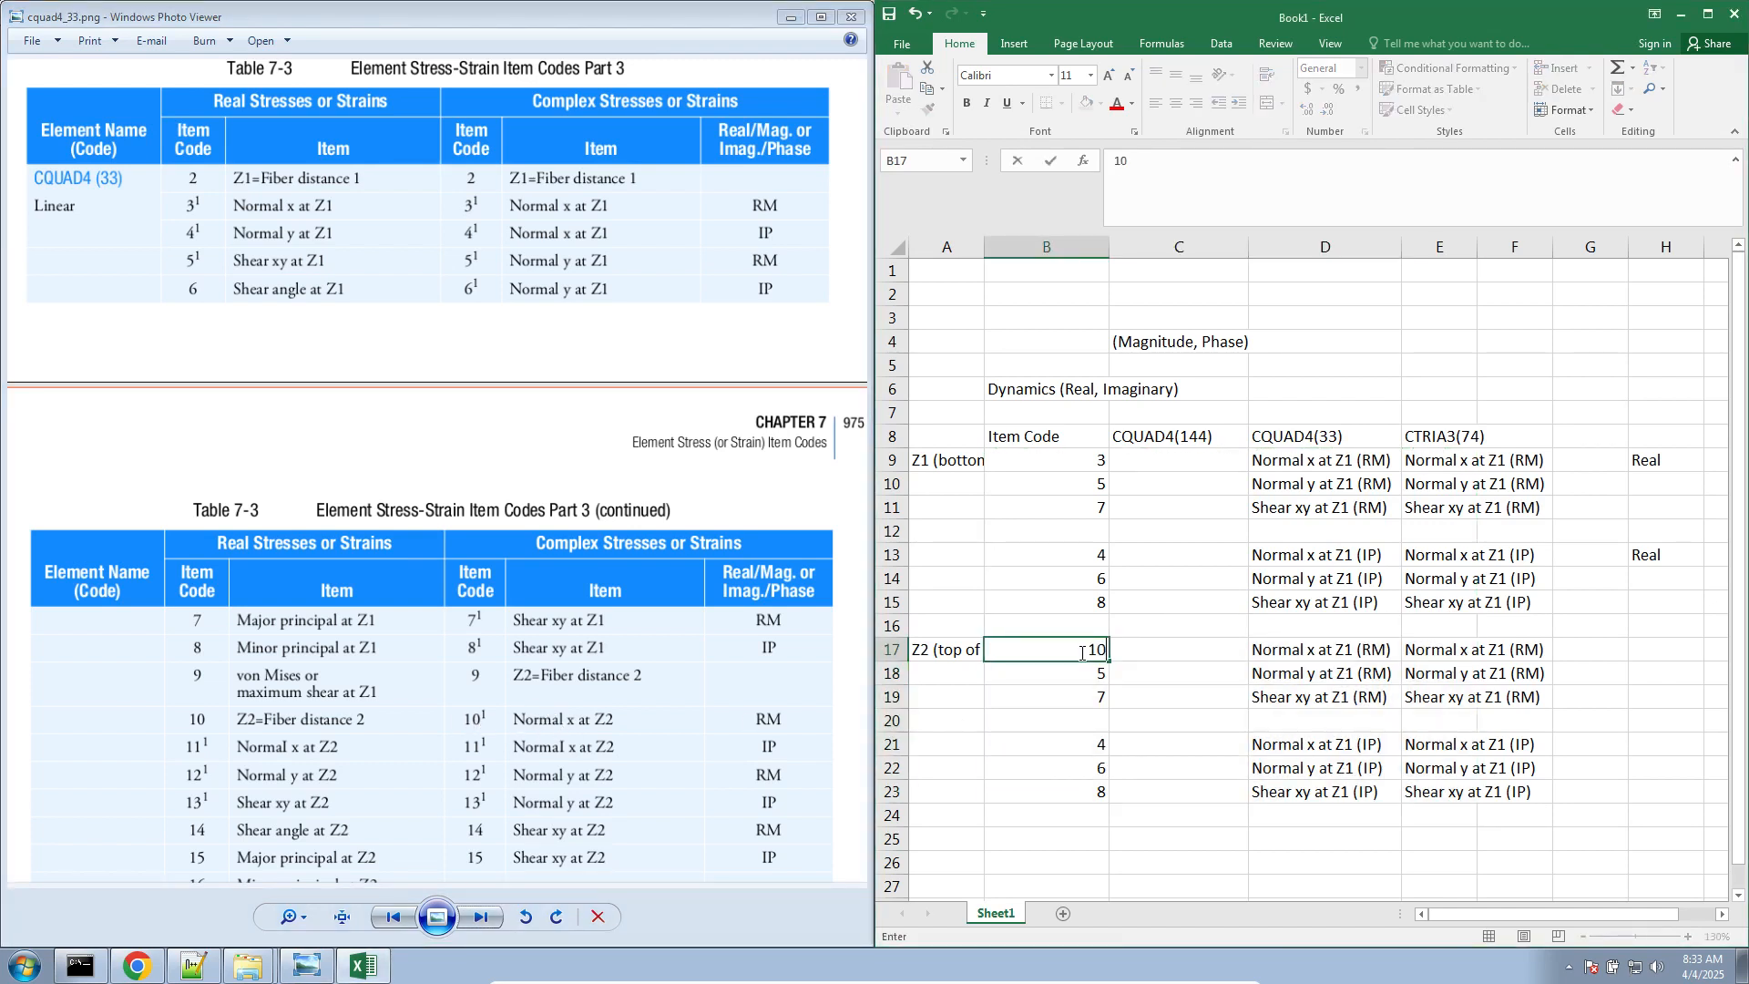
{"action": "type", "text": "0"}
{"action": "key", "text": "Return"}
{"action": "type", "text": "12"}
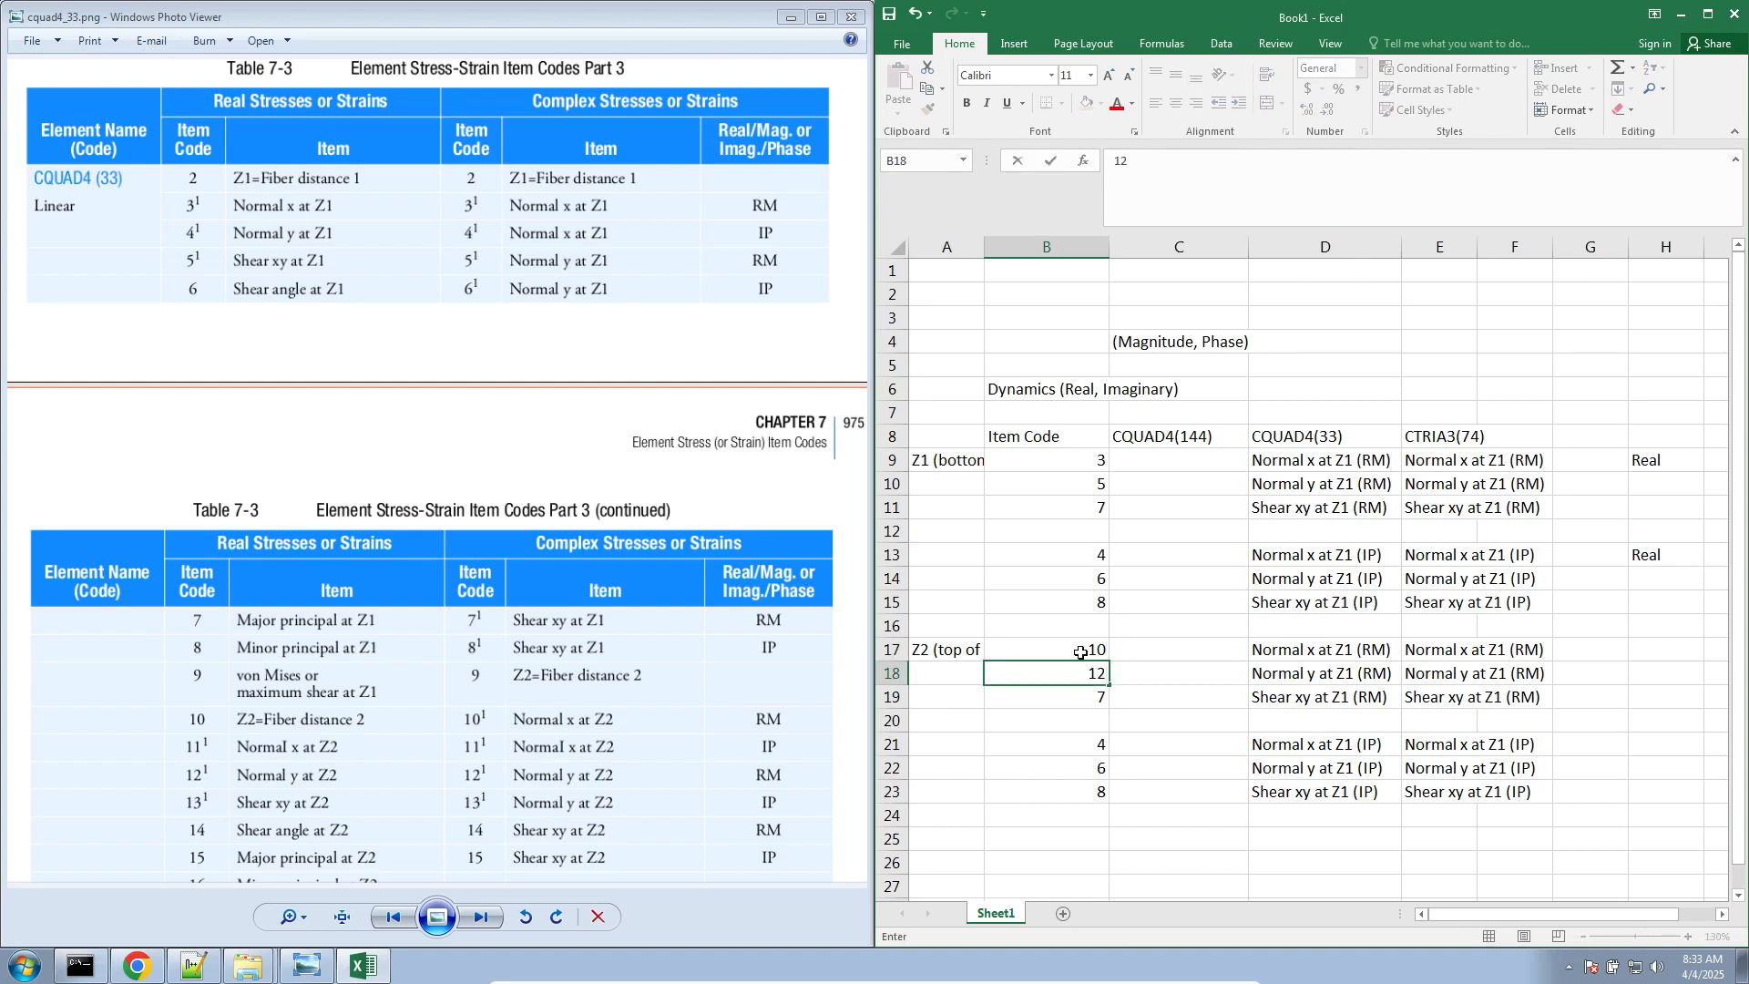
{"action": "key", "text": "Return"}
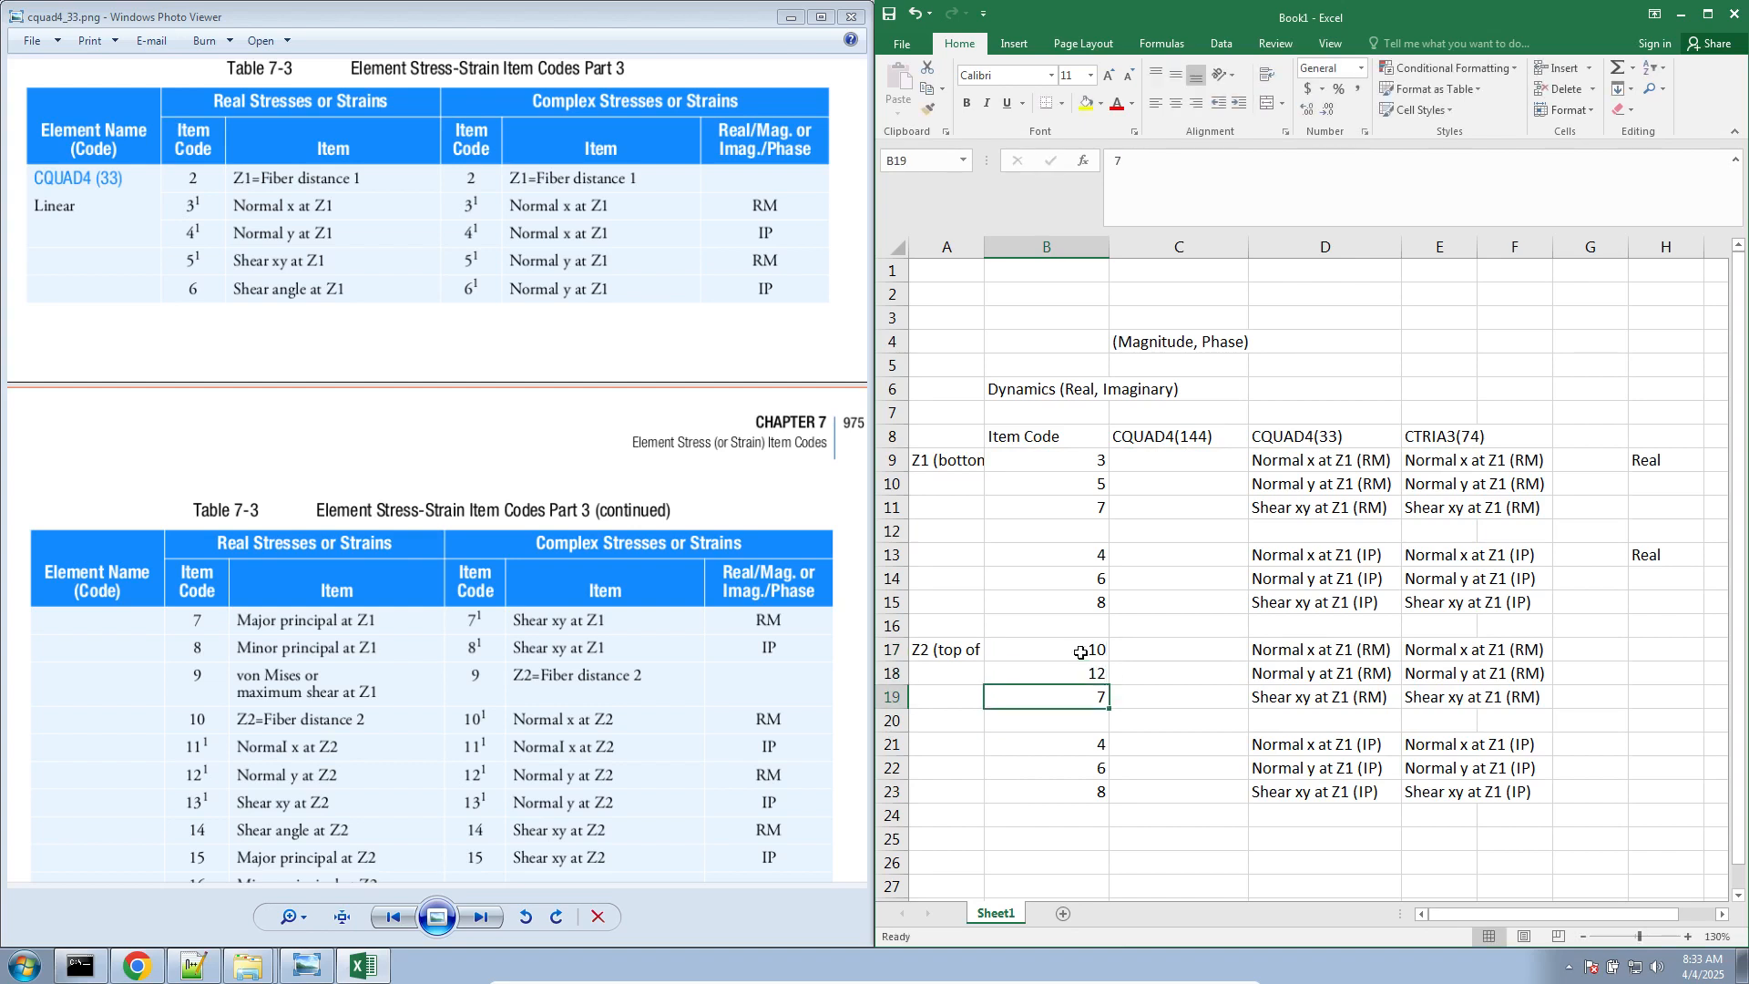
{"action": "type", "text": "14"}
{"action": "key", "text": "Return"}
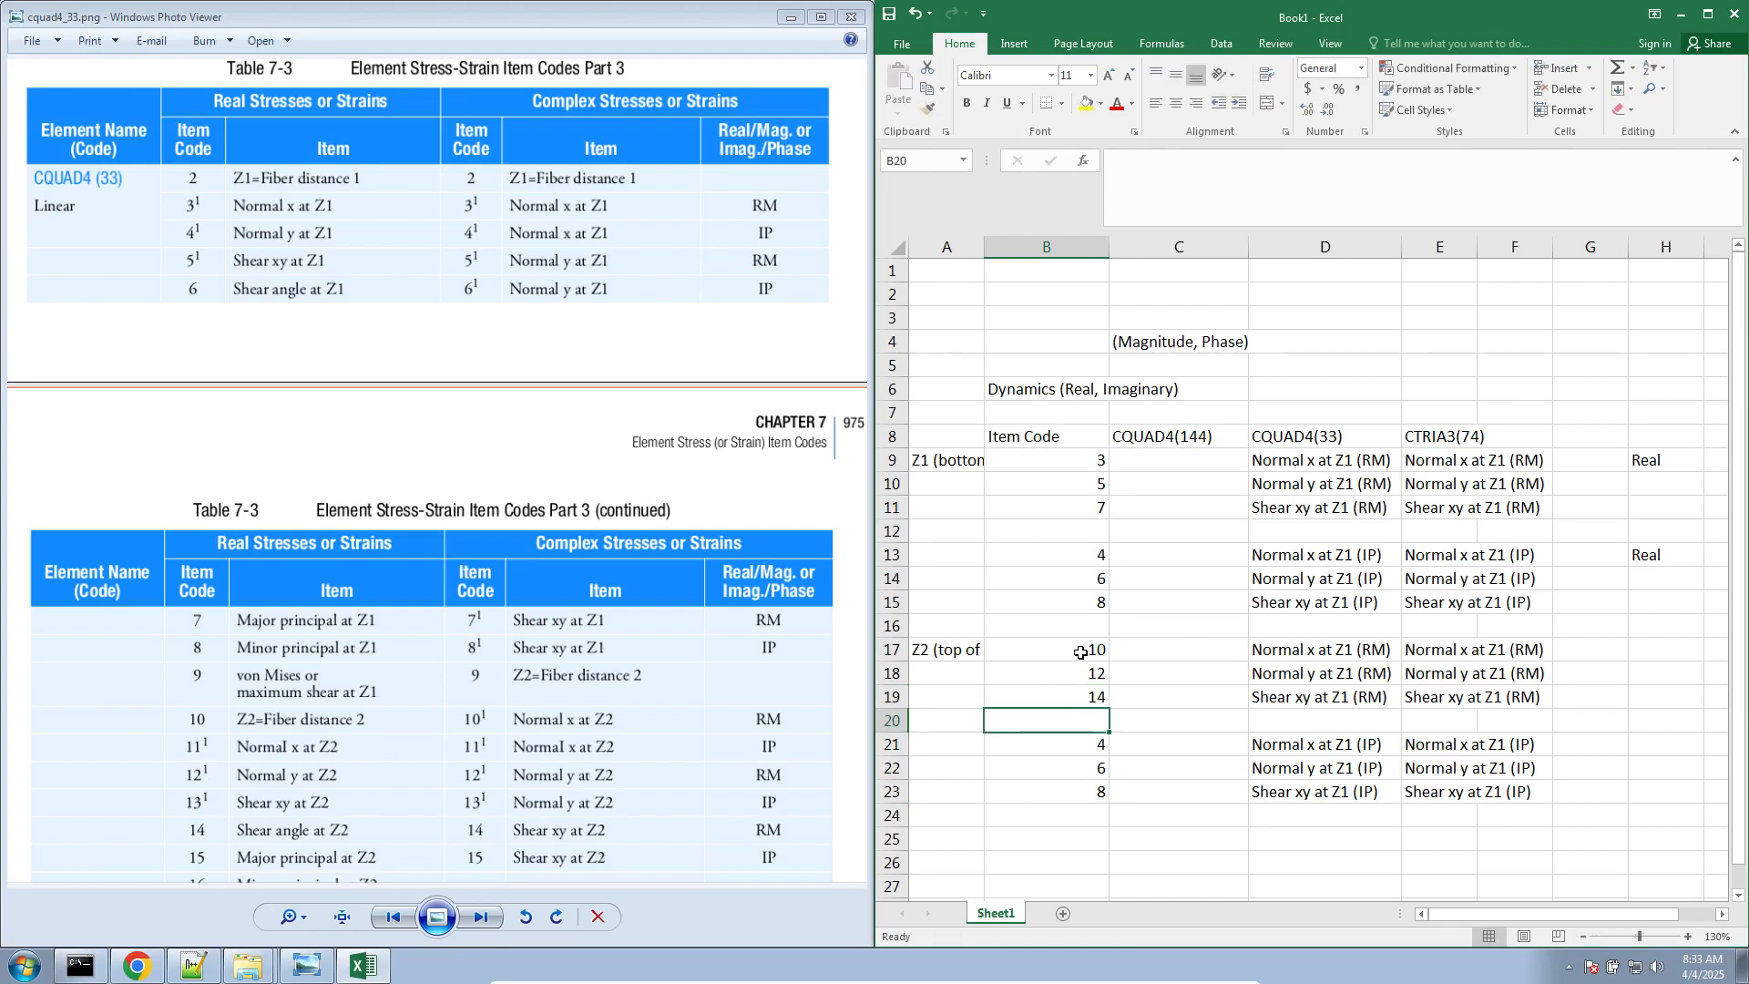
Copy the codes from B17:B19 over B21:B23 and change them to 11, 13 and 15
{"action": "left_click_drag", "start_coordinate": [1080, 652], "coordinate": [1088, 696]}
{"action": "key", "text": "ctrl+c"}
{"action": "left_click", "coordinate": [1093, 744]}
{"action": "key", "text": "ctrl+v"}
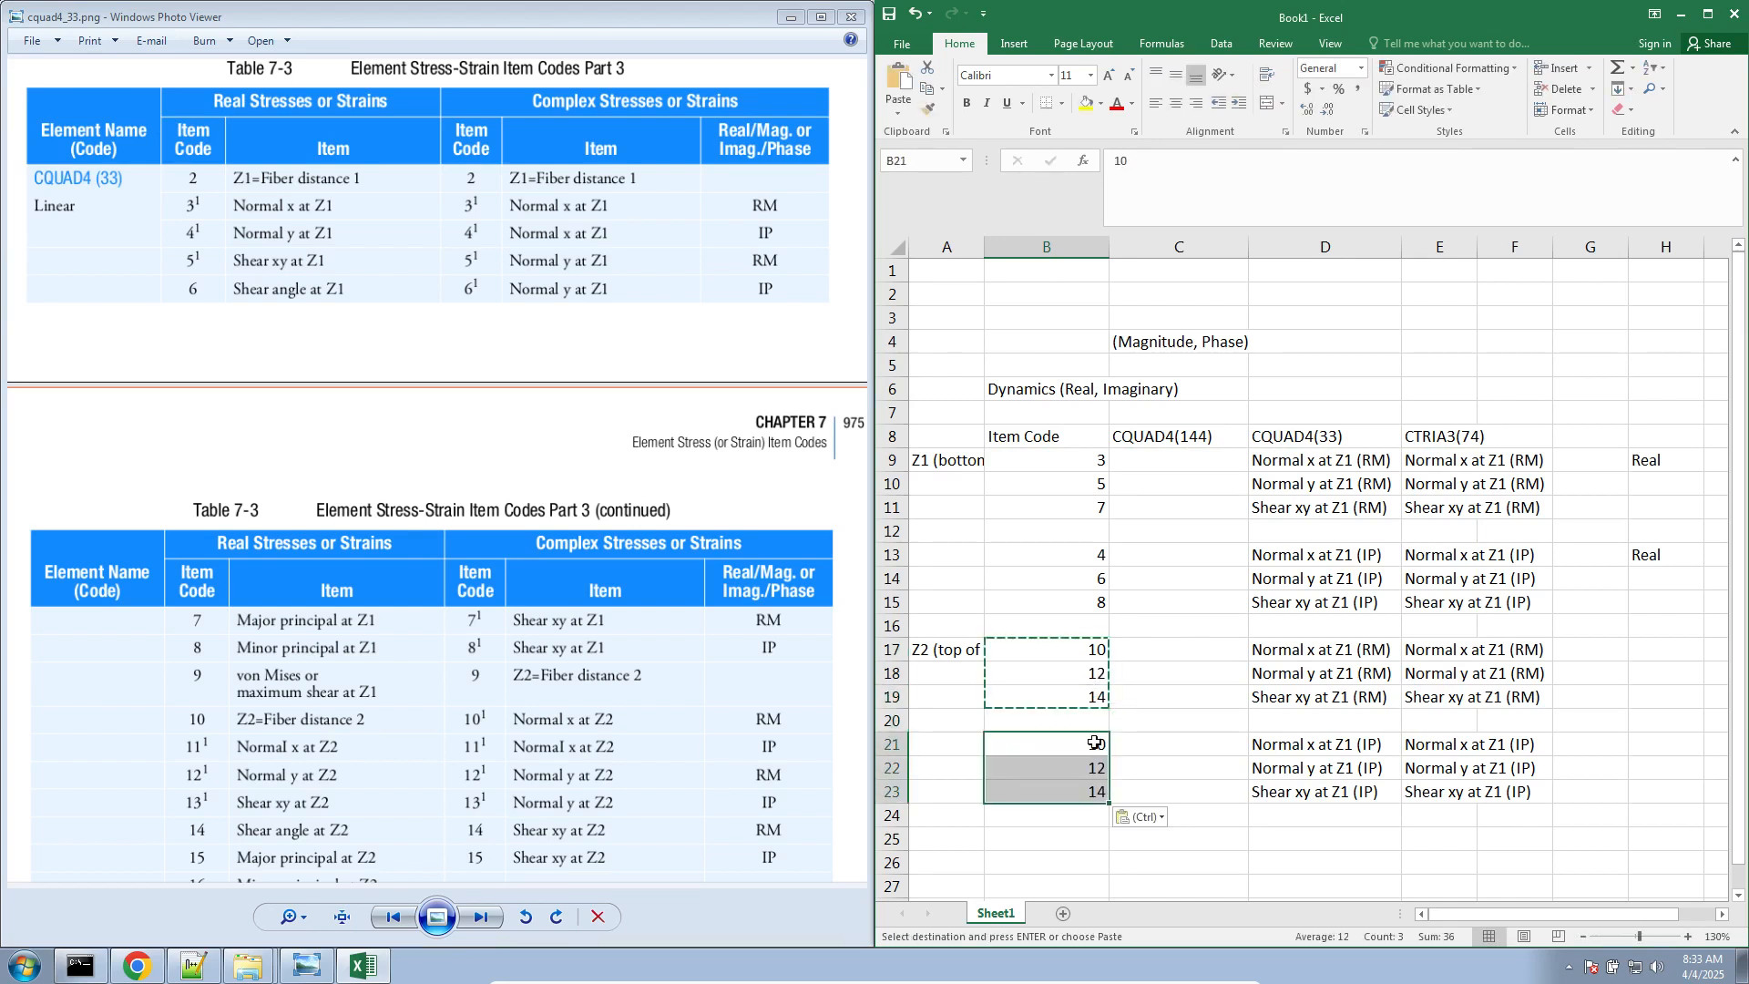
{"action": "left_click", "coordinate": [1095, 743]}
{"action": "type", "text": "11"}
{"action": "key", "text": "Return"}
{"action": "type", "text": "13"}
{"action": "key", "text": "Return"}
{"action": "type", "text": "1"}
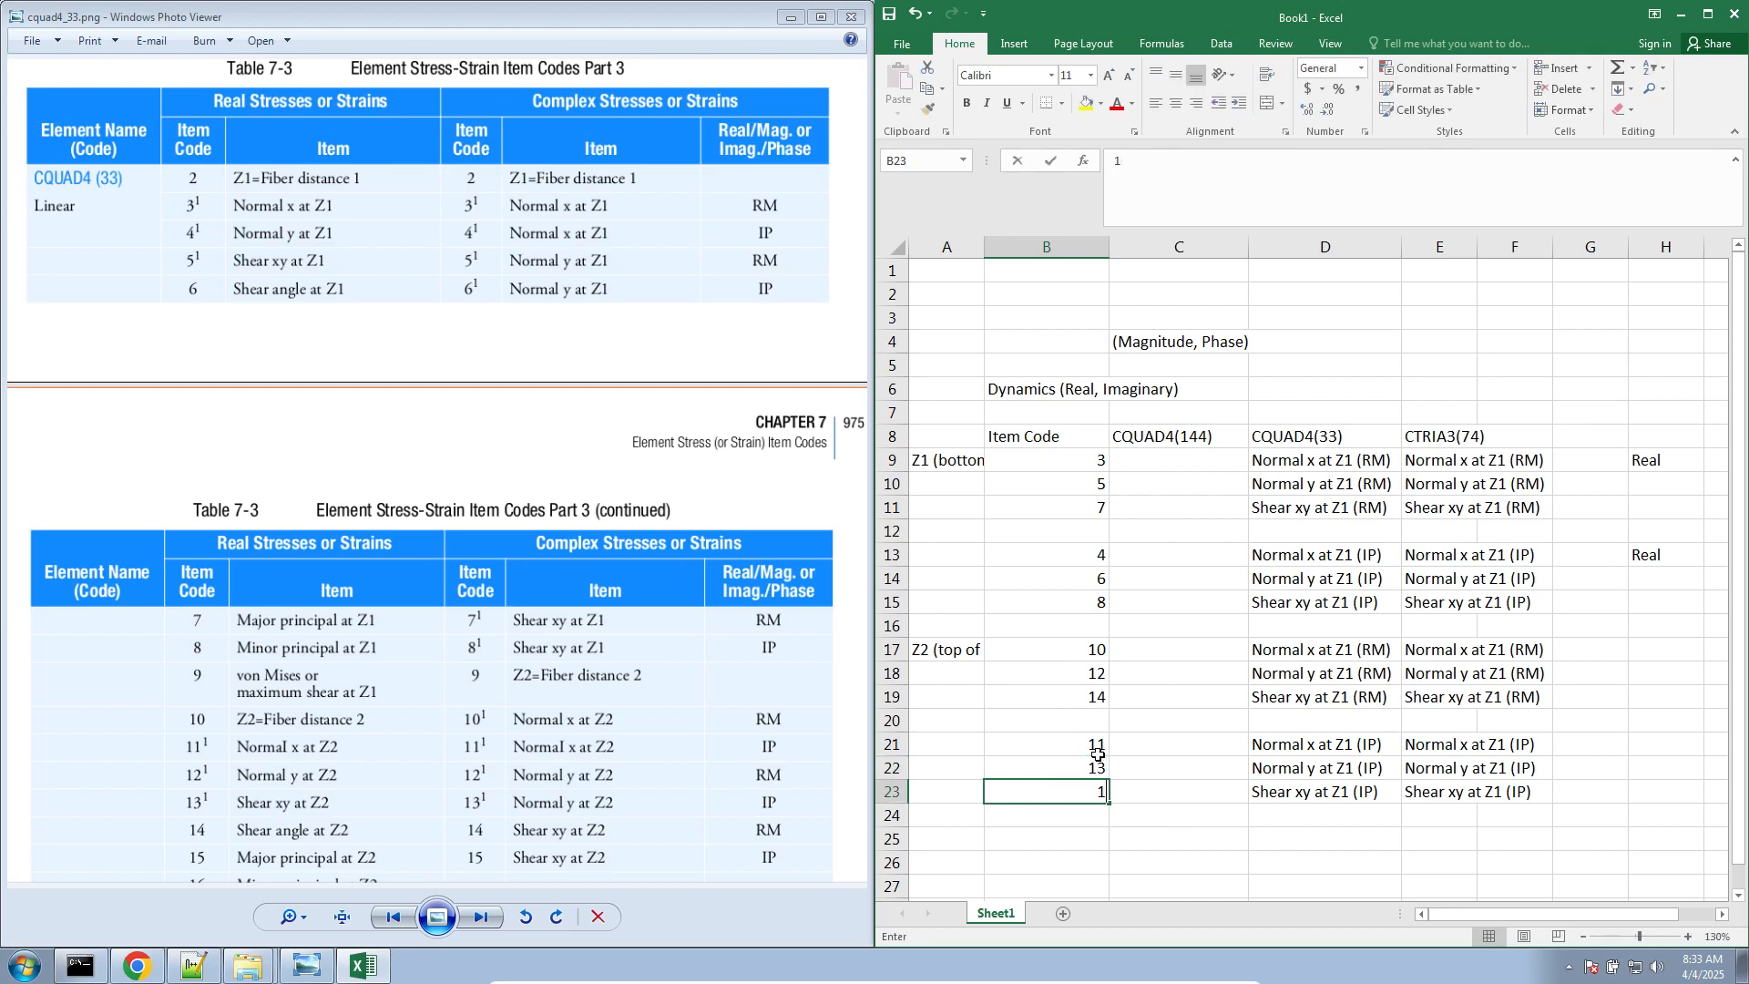
{"action": "type", "text": "5"}
{"action": "key", "text": "Return"}
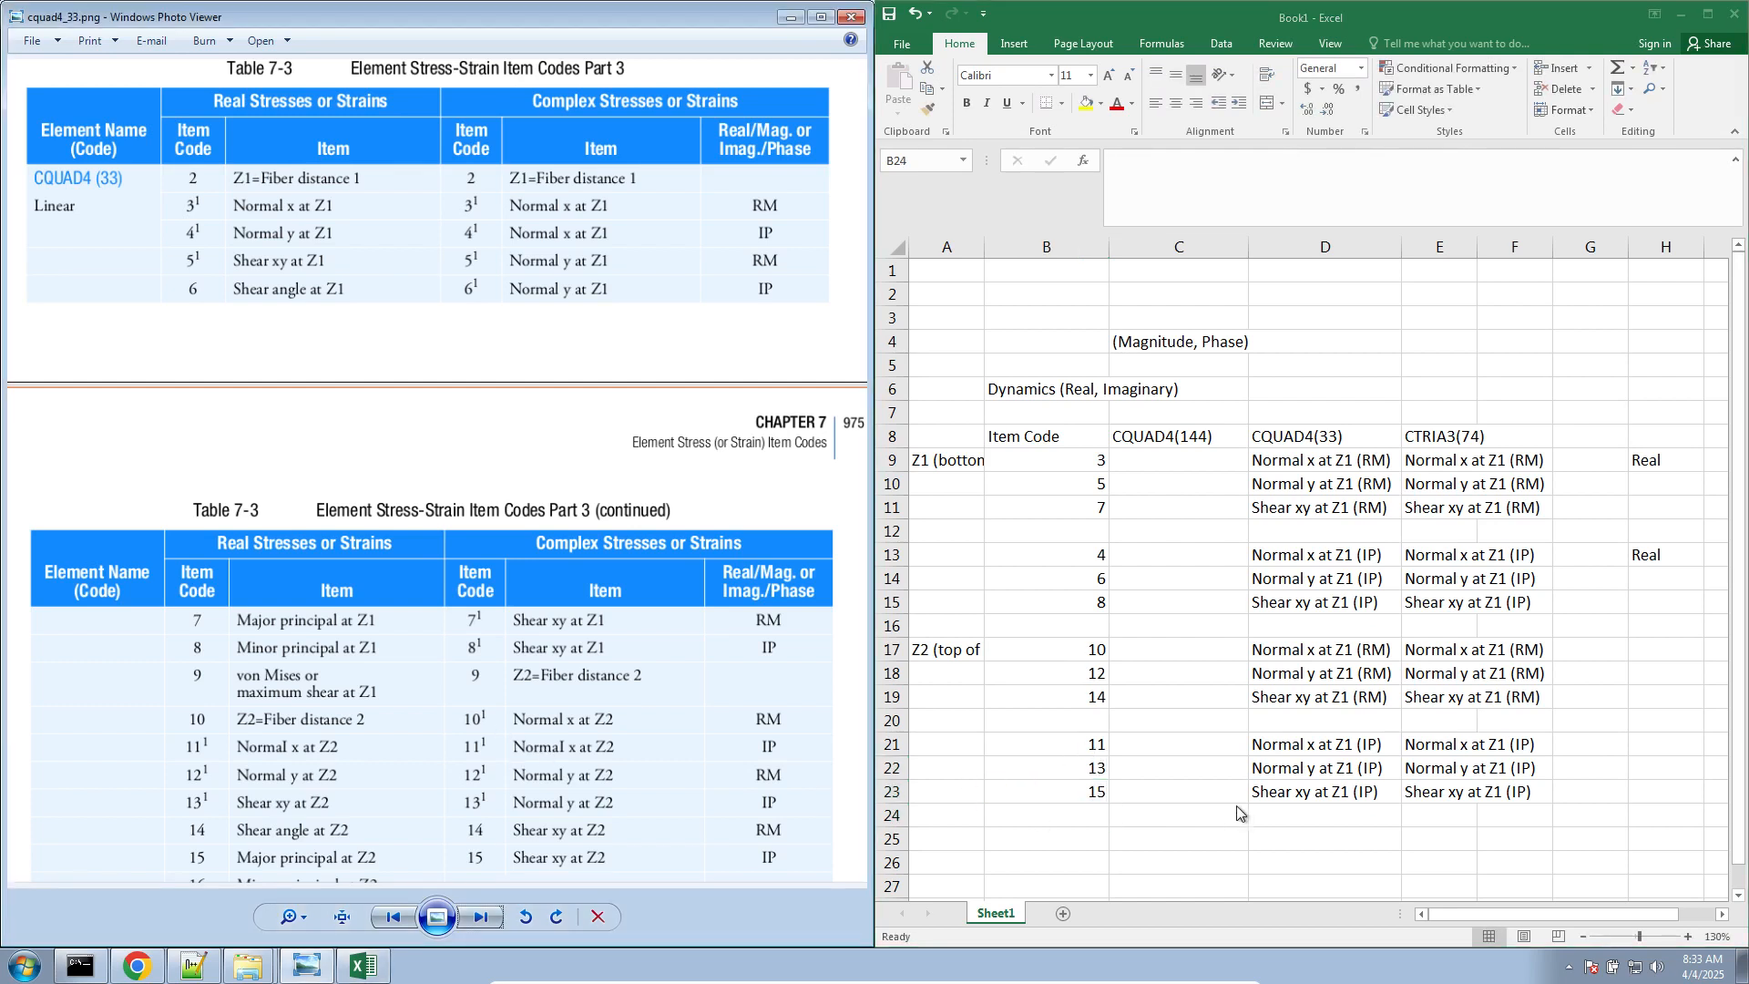
Change Z1 to Z2 in the three CQUAD4(33) (RM) entries in D17:D19
{"action": "double_click", "coordinate": [1346, 649]}
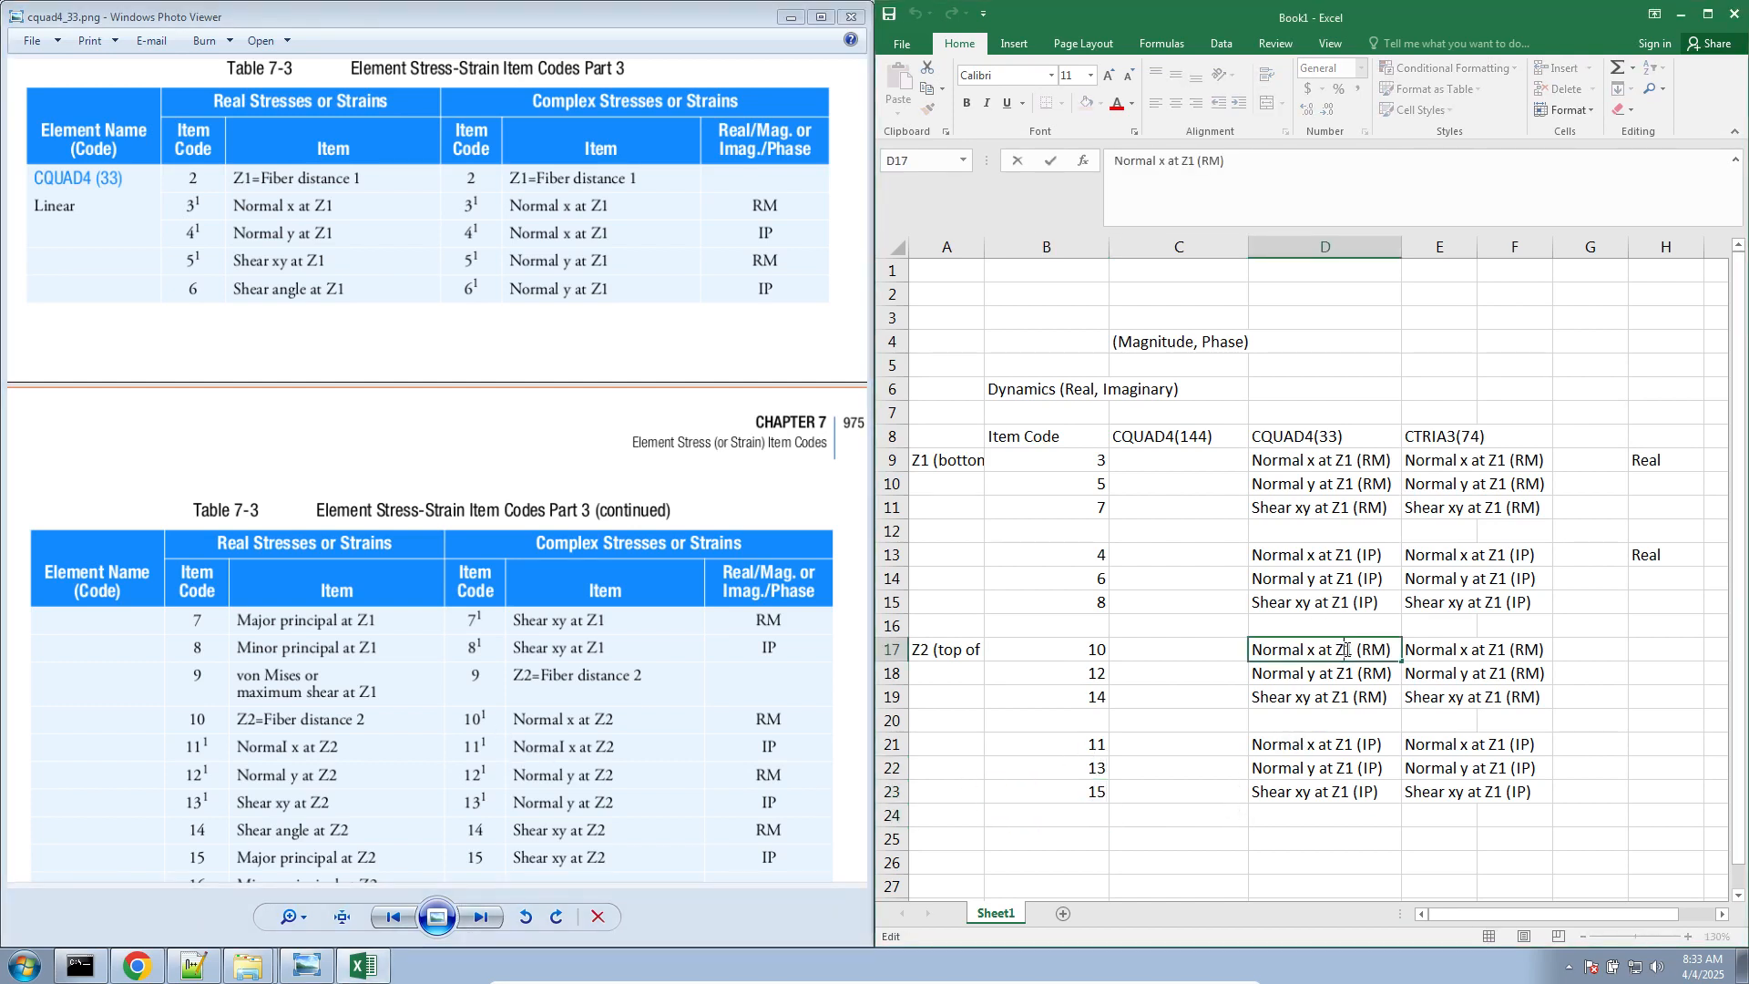
{"action": "double_click", "coordinate": [1347, 650]}
{"action": "type", "text": "Z2"}
{"action": "double_click", "coordinate": [1346, 649]}
{"action": "key", "text": "Return"}
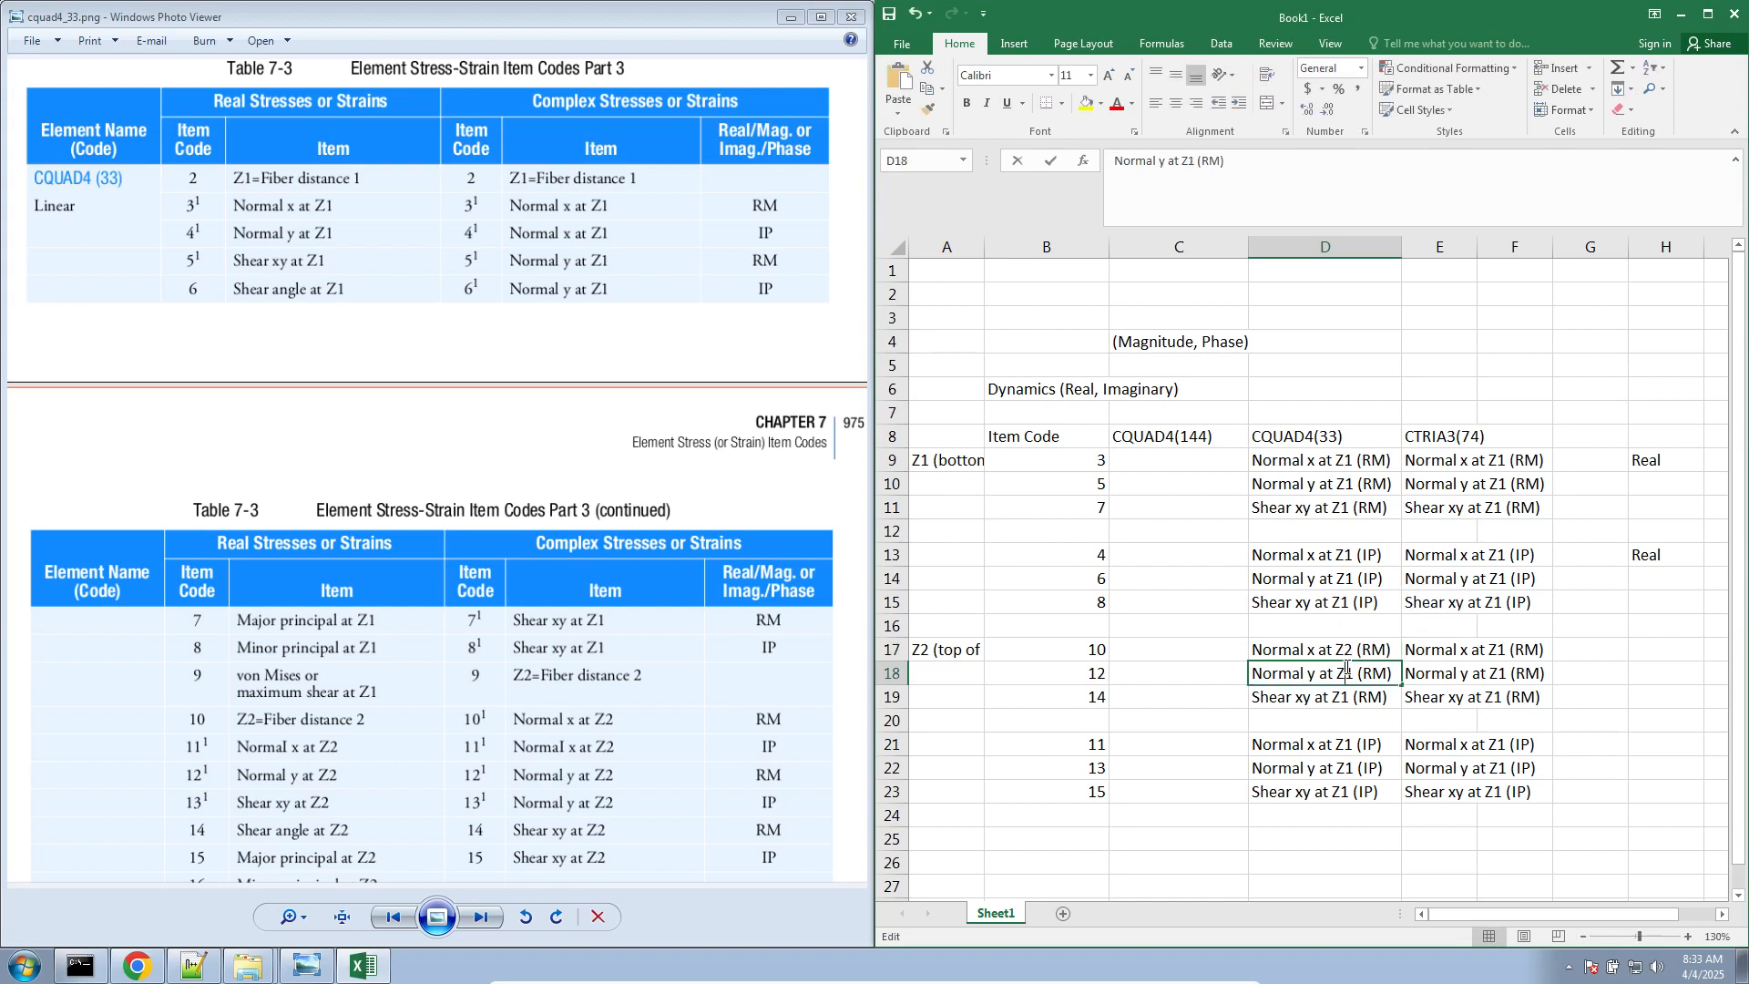
{"action": "double_click", "coordinate": [1344, 673]}
{"action": "type", "text": "Z2"}
{"action": "double_click", "coordinate": [1340, 693]}
{"action": "type", "text": "Z2"}
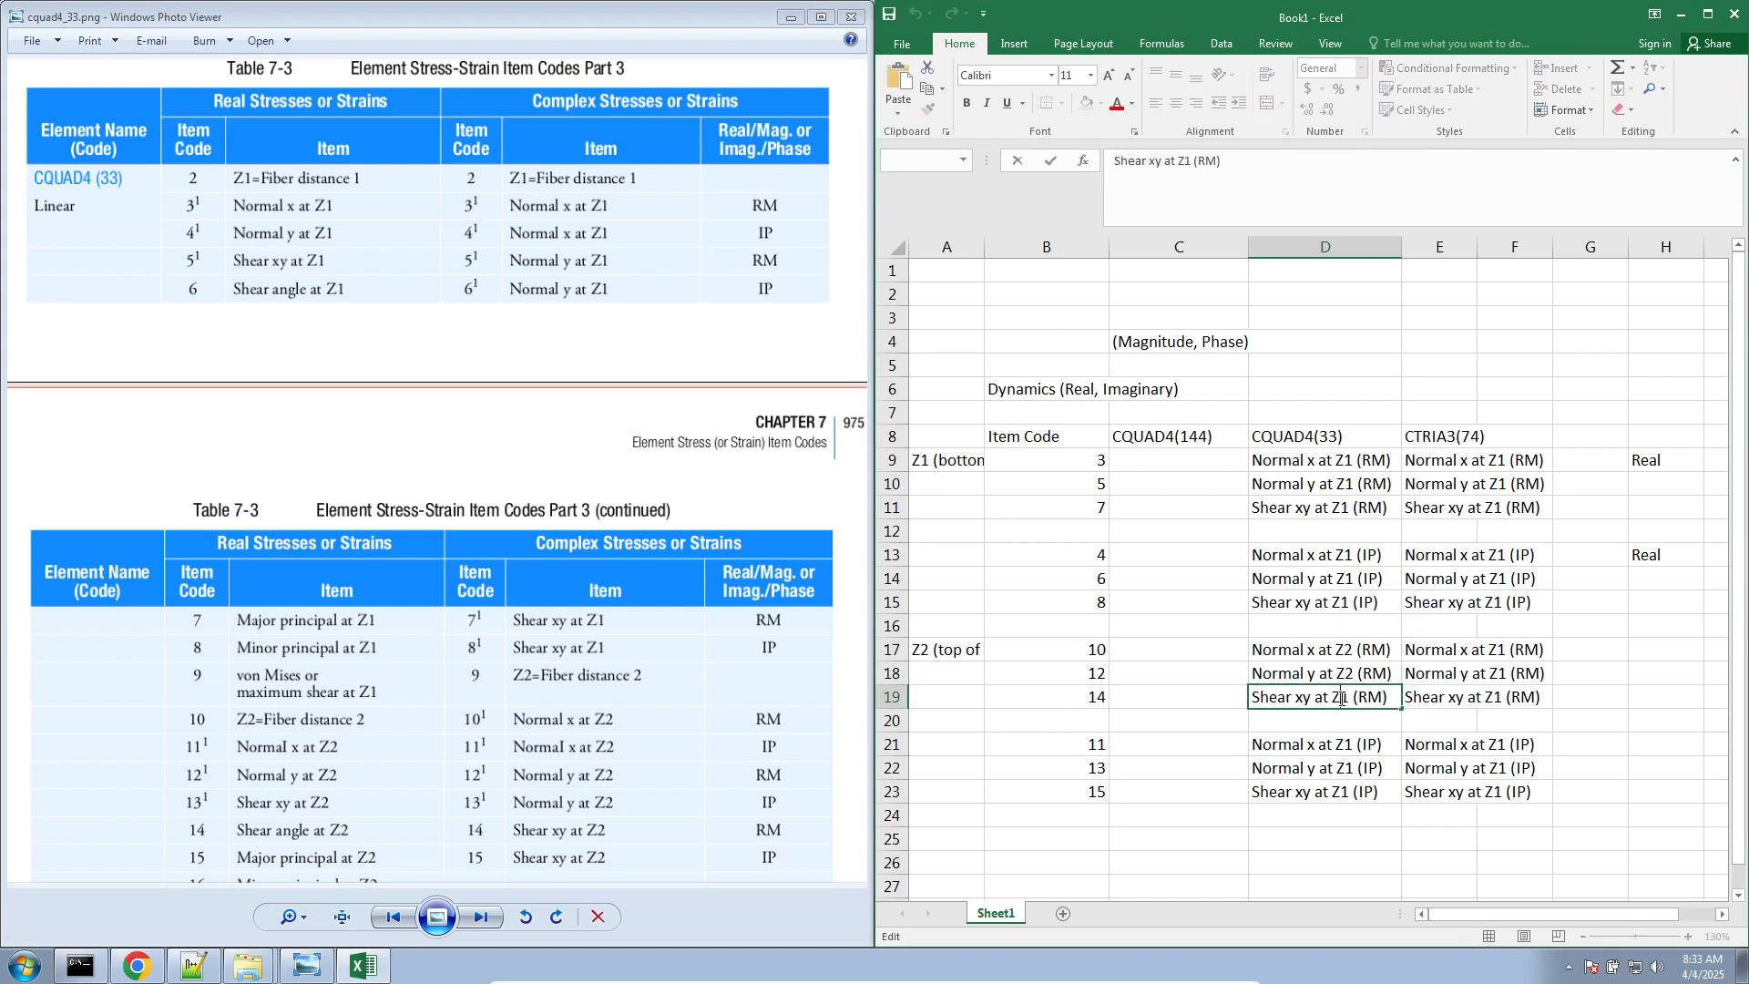
Change Z1 to Z2 in the three CQUAD4(33) (IP) entries in D21:D23
{"action": "left_click", "coordinate": [1343, 747]}
{"action": "double_click", "coordinate": [1343, 747]}
{"action": "type", "text": "Z2"}
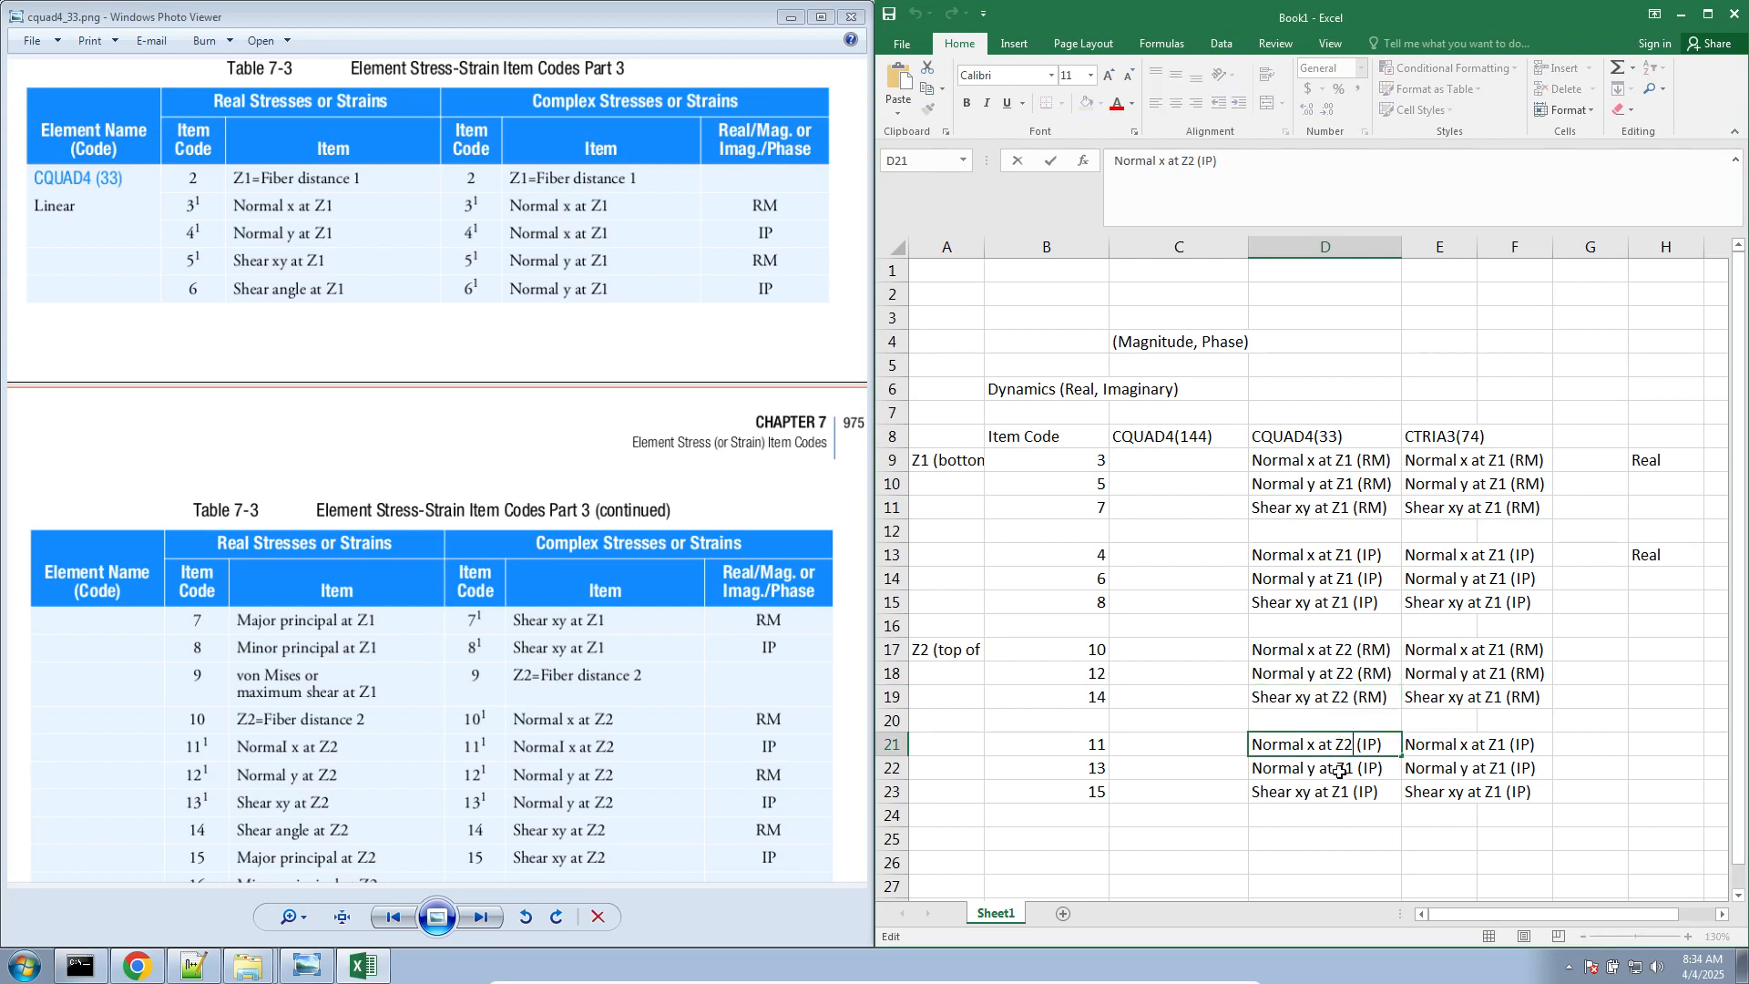
{"action": "left_click", "coordinate": [1347, 770]}
{"action": "double_click", "coordinate": [1346, 770]}
{"action": "type", "text": "Z2"}
{"action": "left_click", "coordinate": [1343, 791]}
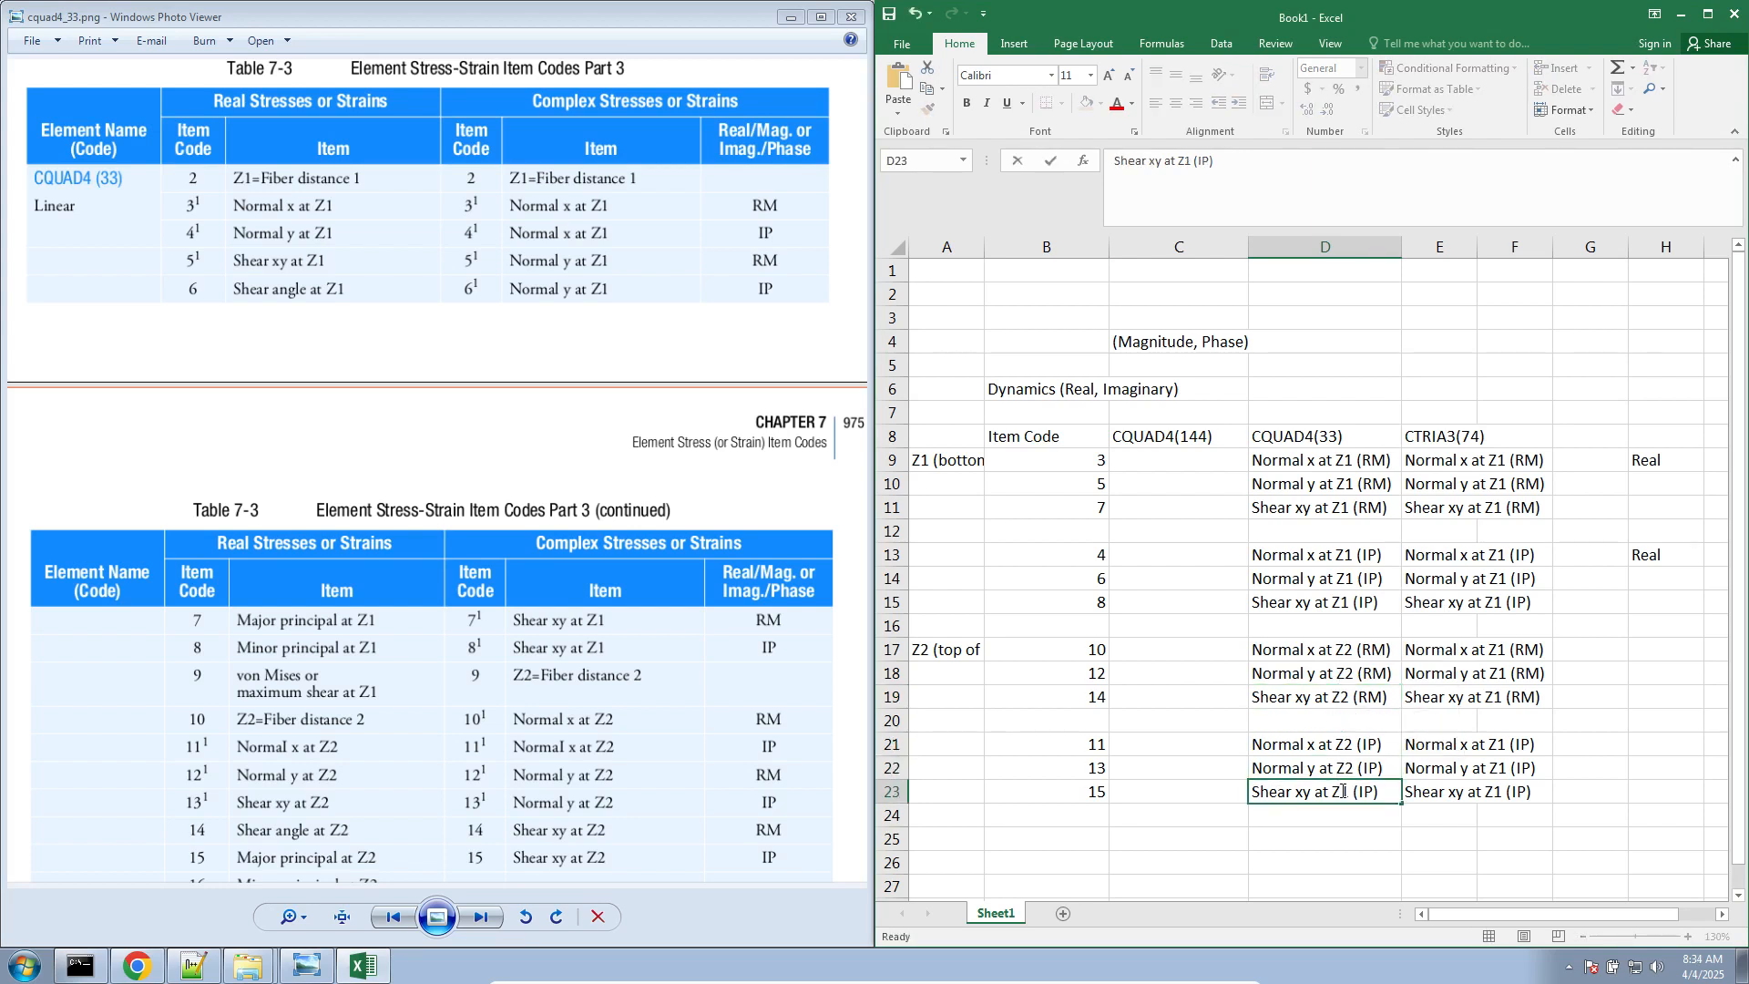
{"action": "double_click", "coordinate": [1341, 791]}
{"action": "type", "text": "Z2"}
{"action": "left_click", "coordinate": [1374, 832]}
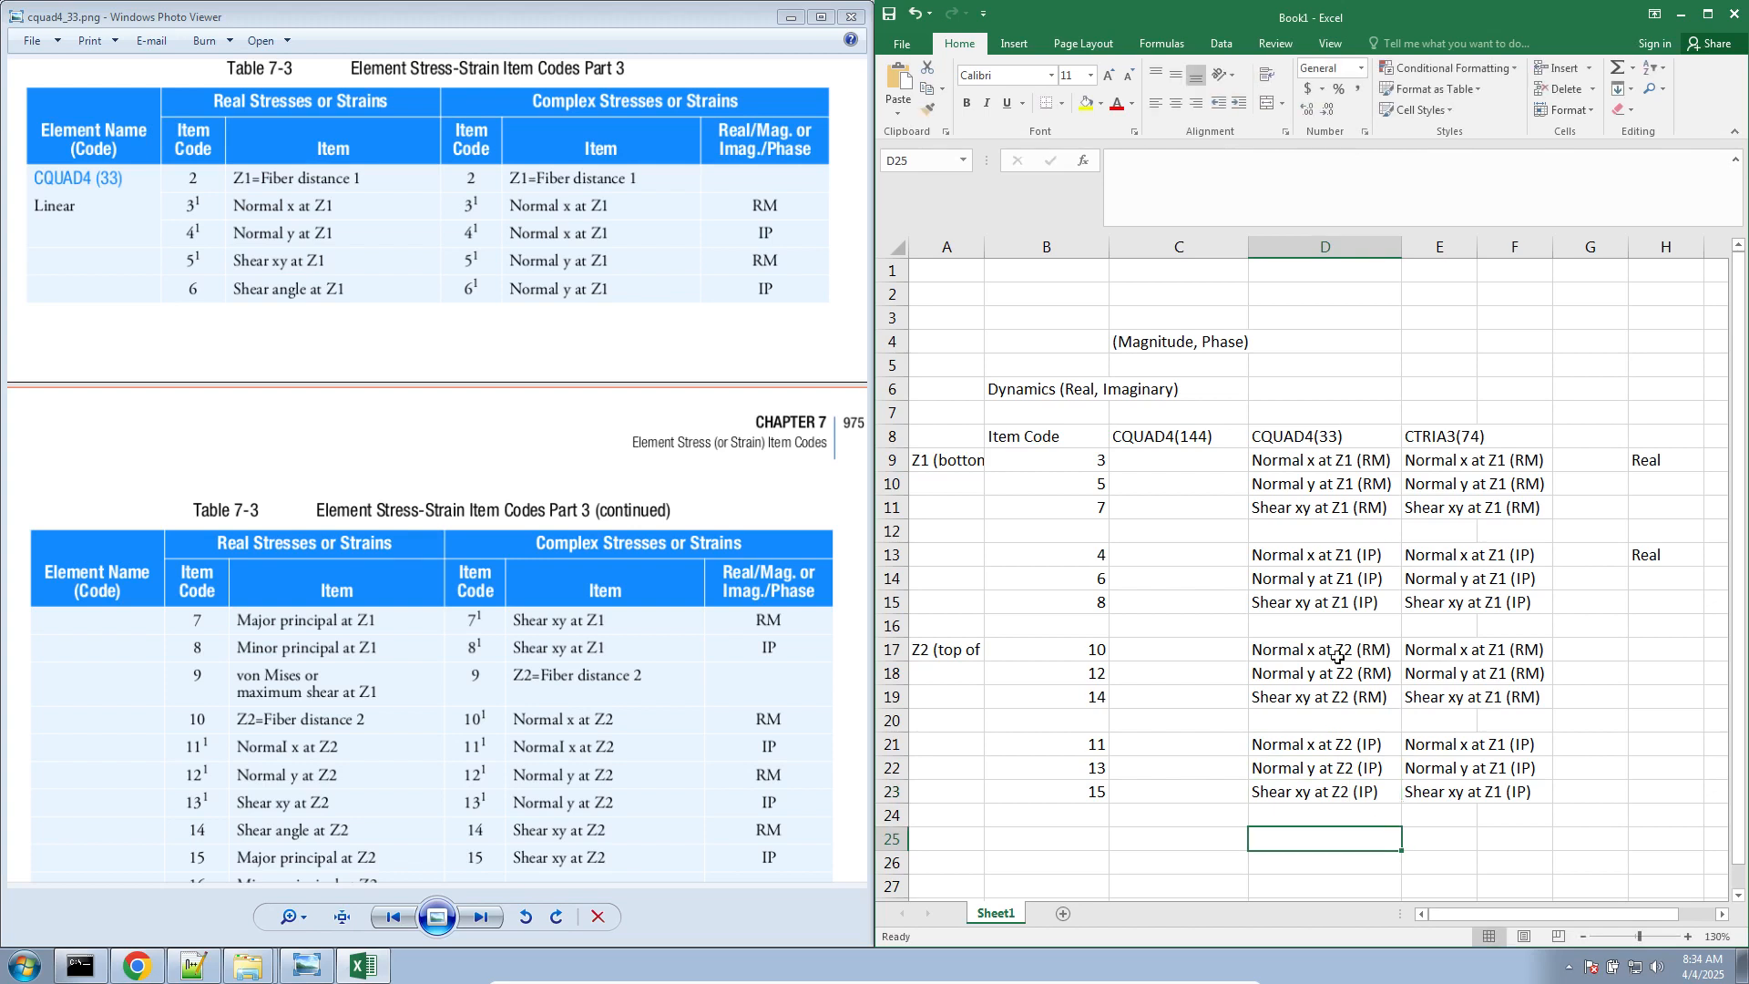
Copy the Z2 entries from D17:D23 into E17:E23 under CTRIA3(74)
{"action": "left_click_drag", "start_coordinate": [1337, 654], "coordinate": [1341, 792]}
{"action": "key", "text": "ctrl+c"}
{"action": "left_click", "coordinate": [1444, 646]}
{"action": "key", "text": "ctrl+v"}
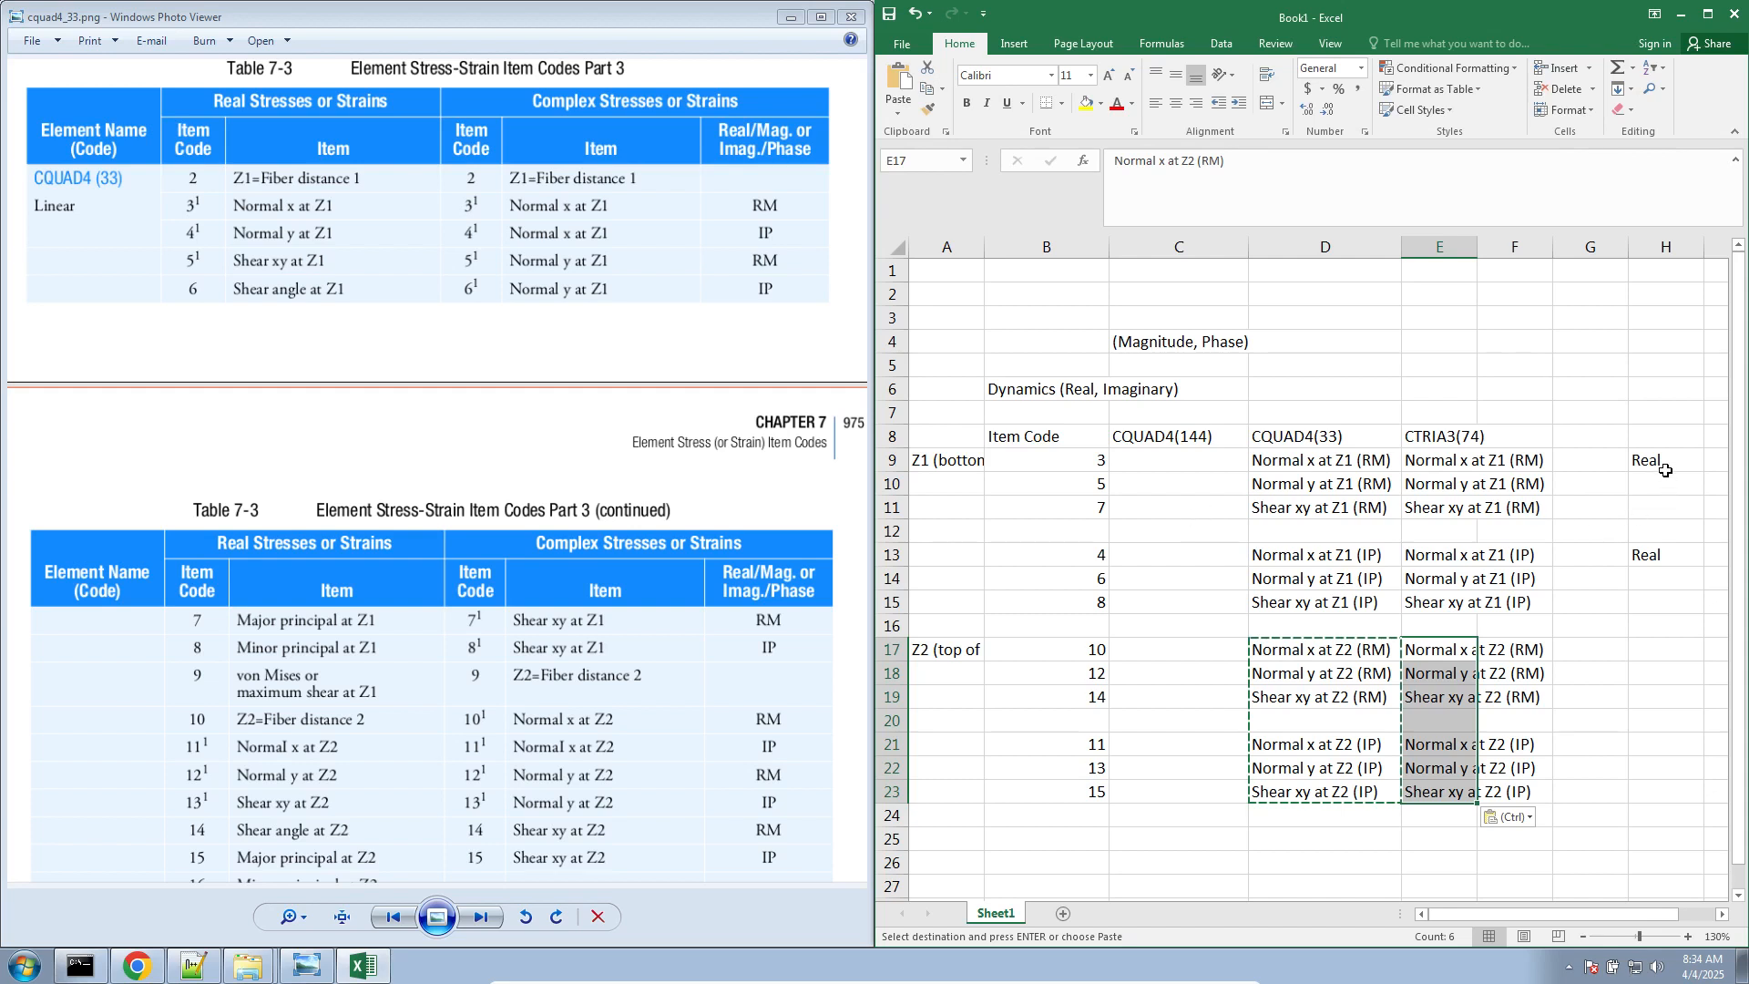
Clear the two "Real" labels in H9 and H13
{"action": "left_click_drag", "start_coordinate": [1664, 465], "coordinate": [1677, 567]}
{"action": "key", "text": "Delete"}
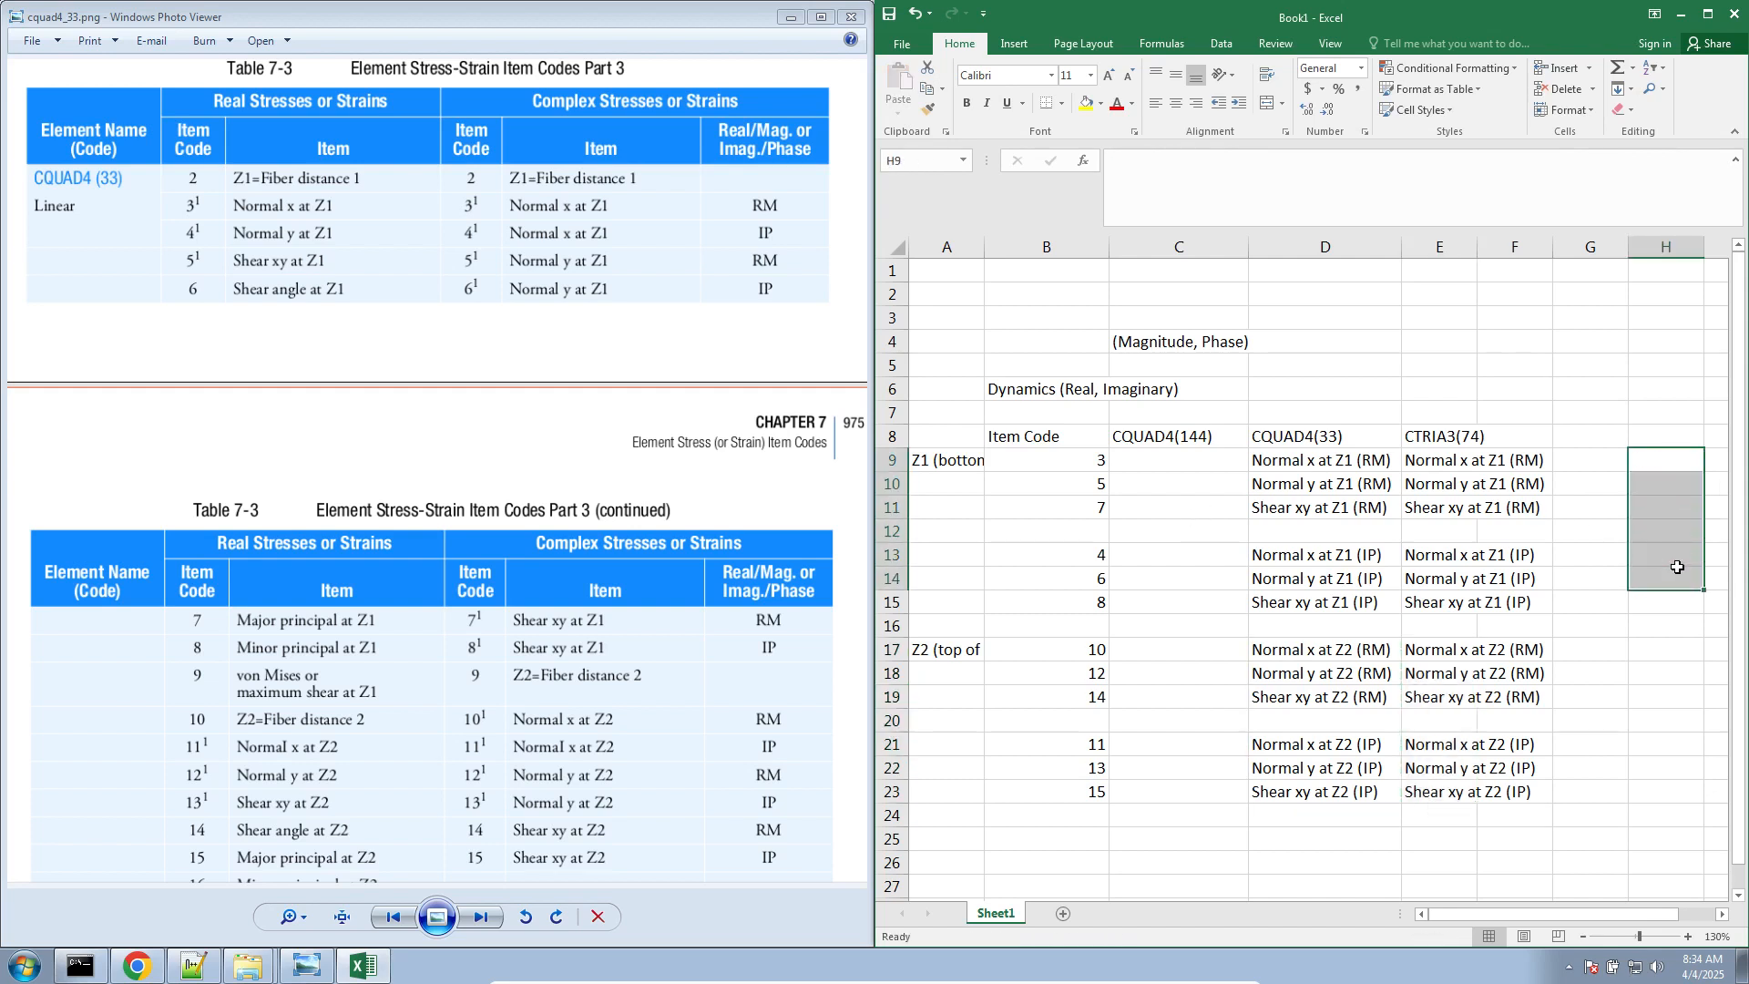
Enter the response labels r1, r2 and r3 in G9:G11 beside the Z1 (RM) entries
{"action": "left_click", "coordinate": [1586, 458]}
{"action": "type", "text": "r1"}
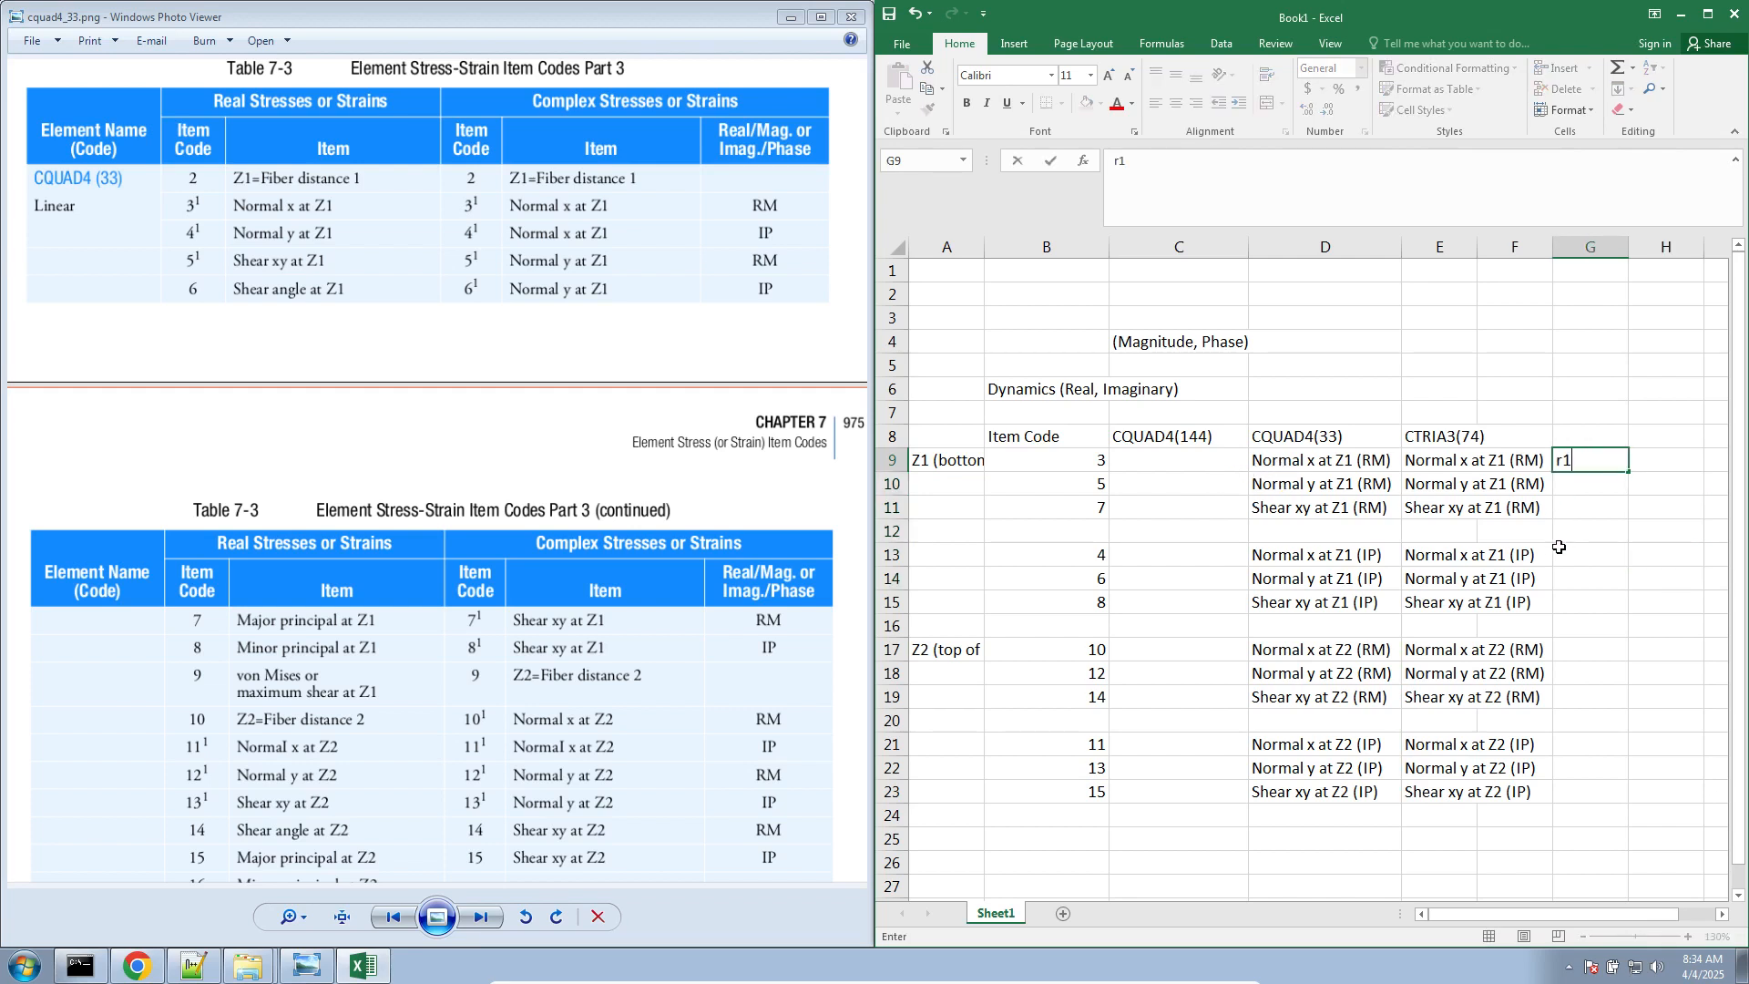
{"action": "key", "text": "Return"}
{"action": "type", "text": "r2"}
{"action": "key", "text": "Return"}
{"action": "type", "text": "r3"}
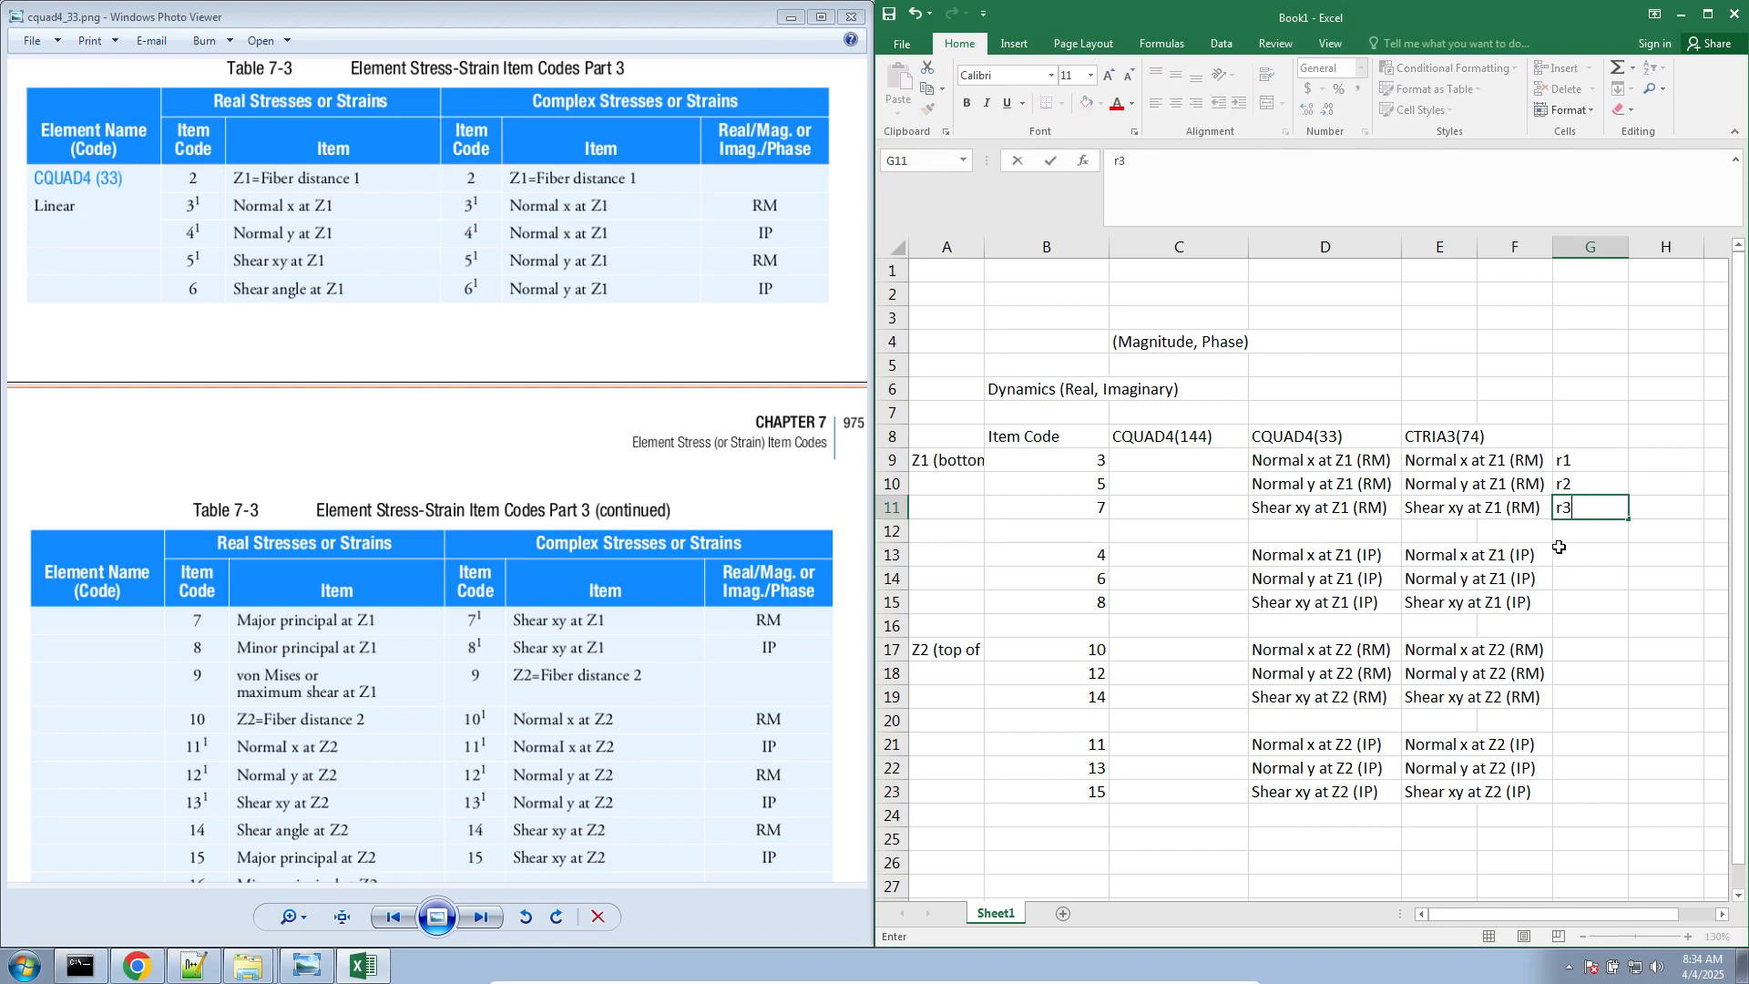
{"action": "key", "text": "Return"}
{"action": "key", "text": "Up"}
{"action": "key", "text": "Up"}
{"action": "key", "text": "Up"}
{"action": "key", "text": "Up"}
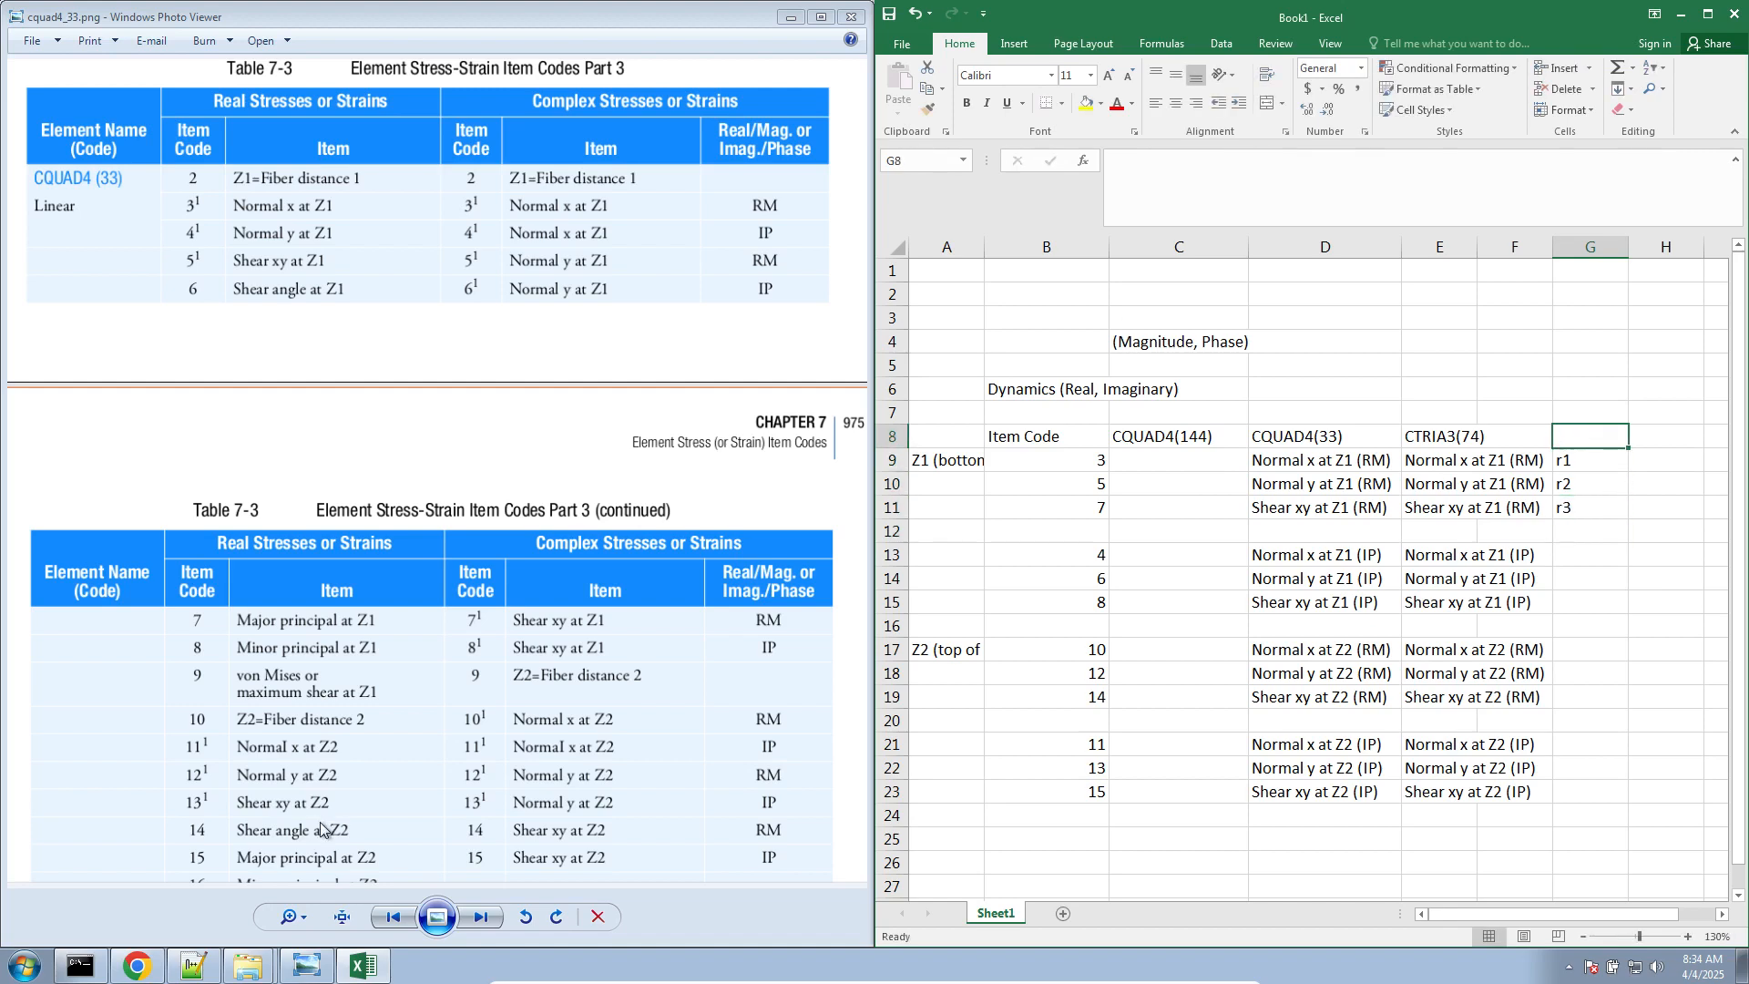
Switch to the SOL 200 Web App in Chrome, open the optimization Equation Constraints and add an Element Strain Energy response to check its label
{"action": "left_click", "coordinate": [144, 963]}
{"action": "left_click", "coordinate": [550, 13]}
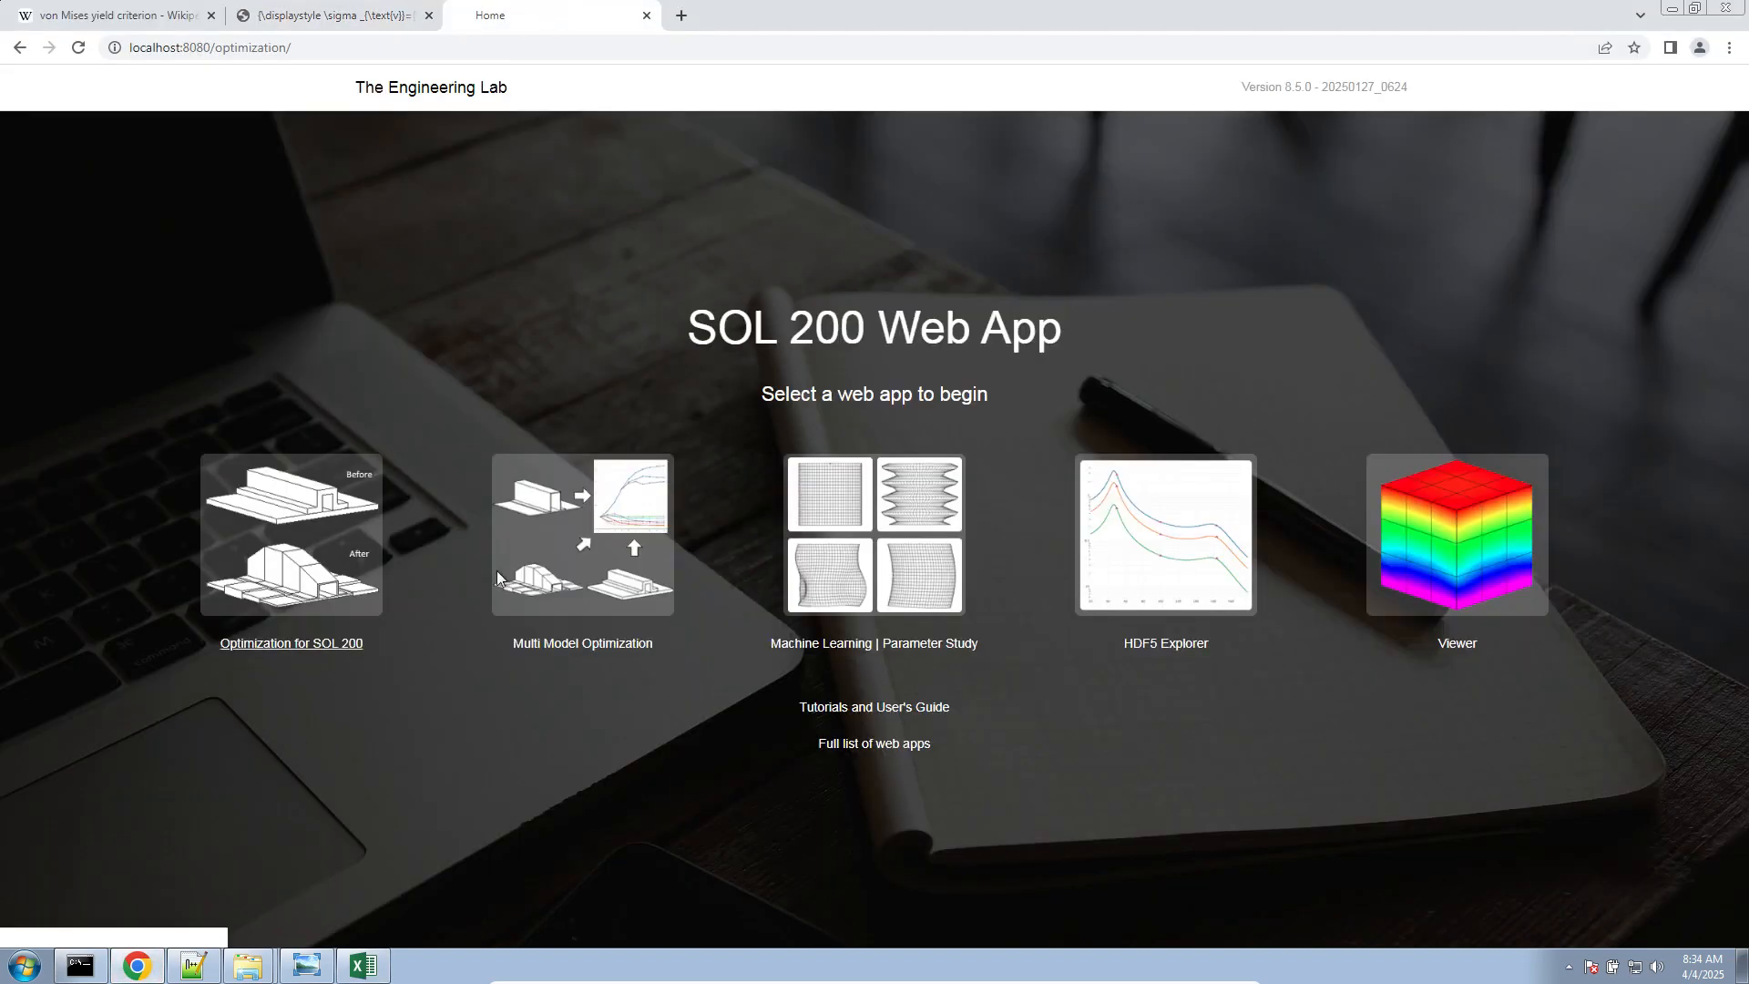
{"action": "left_click", "coordinate": [312, 540]}
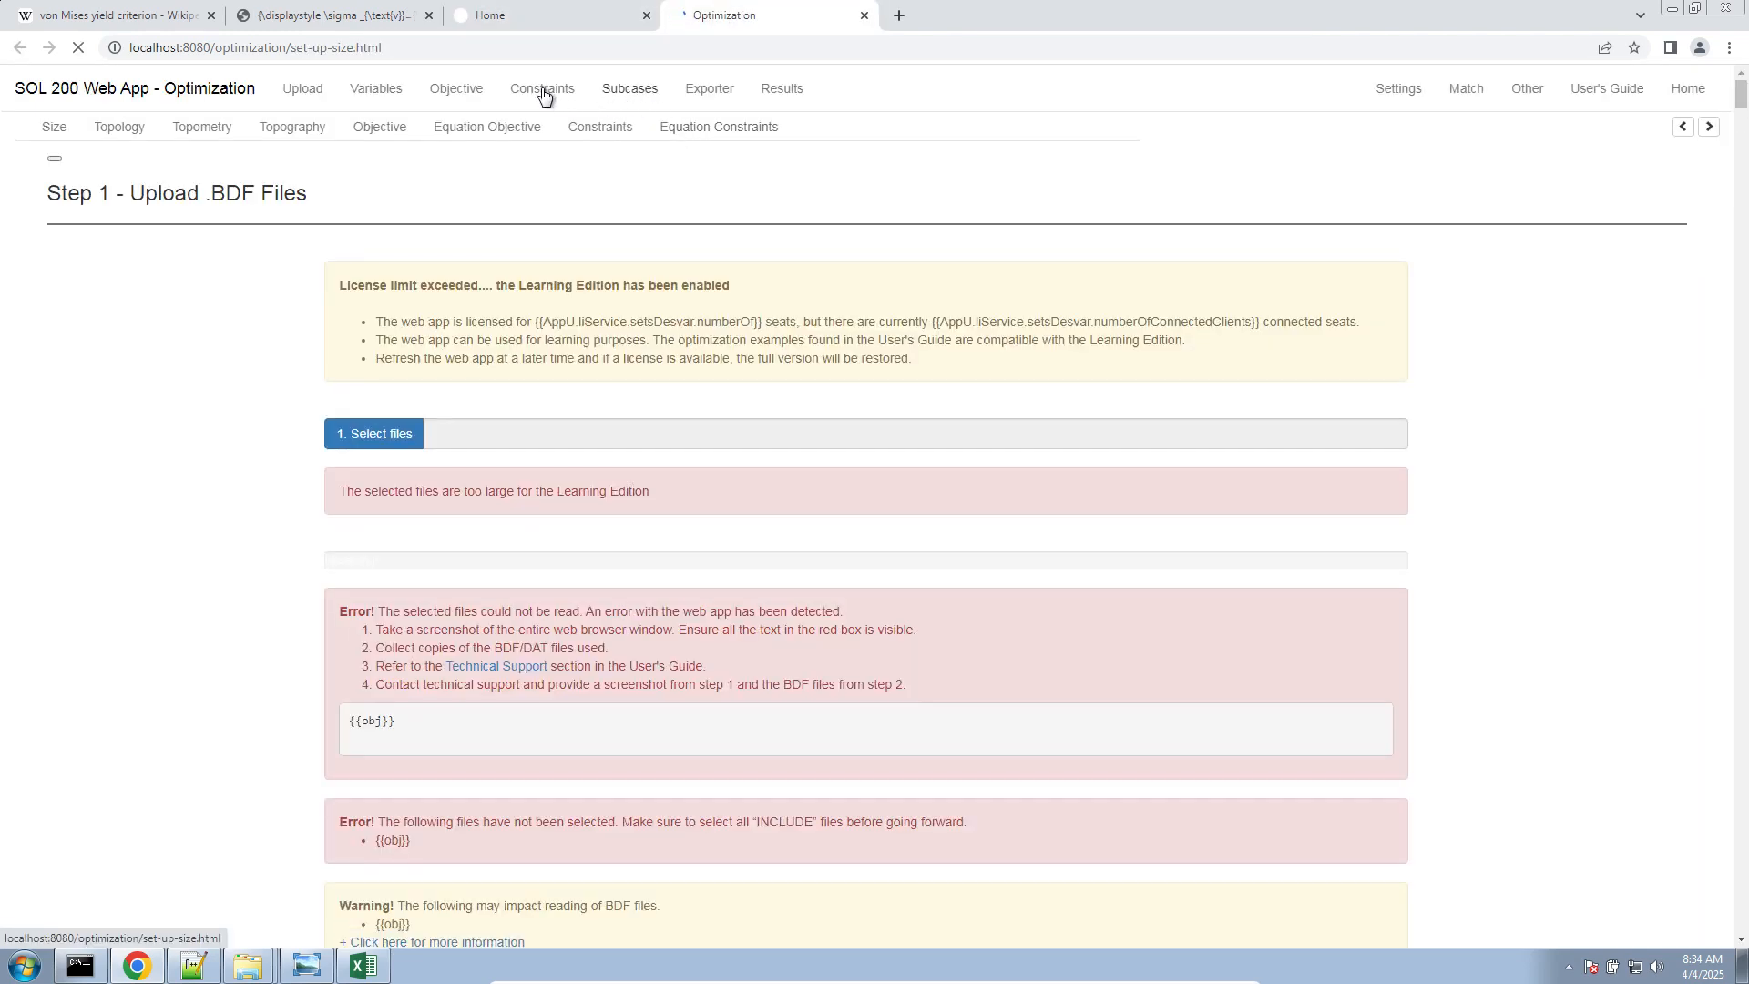
{"action": "left_click", "coordinate": [543, 95]}
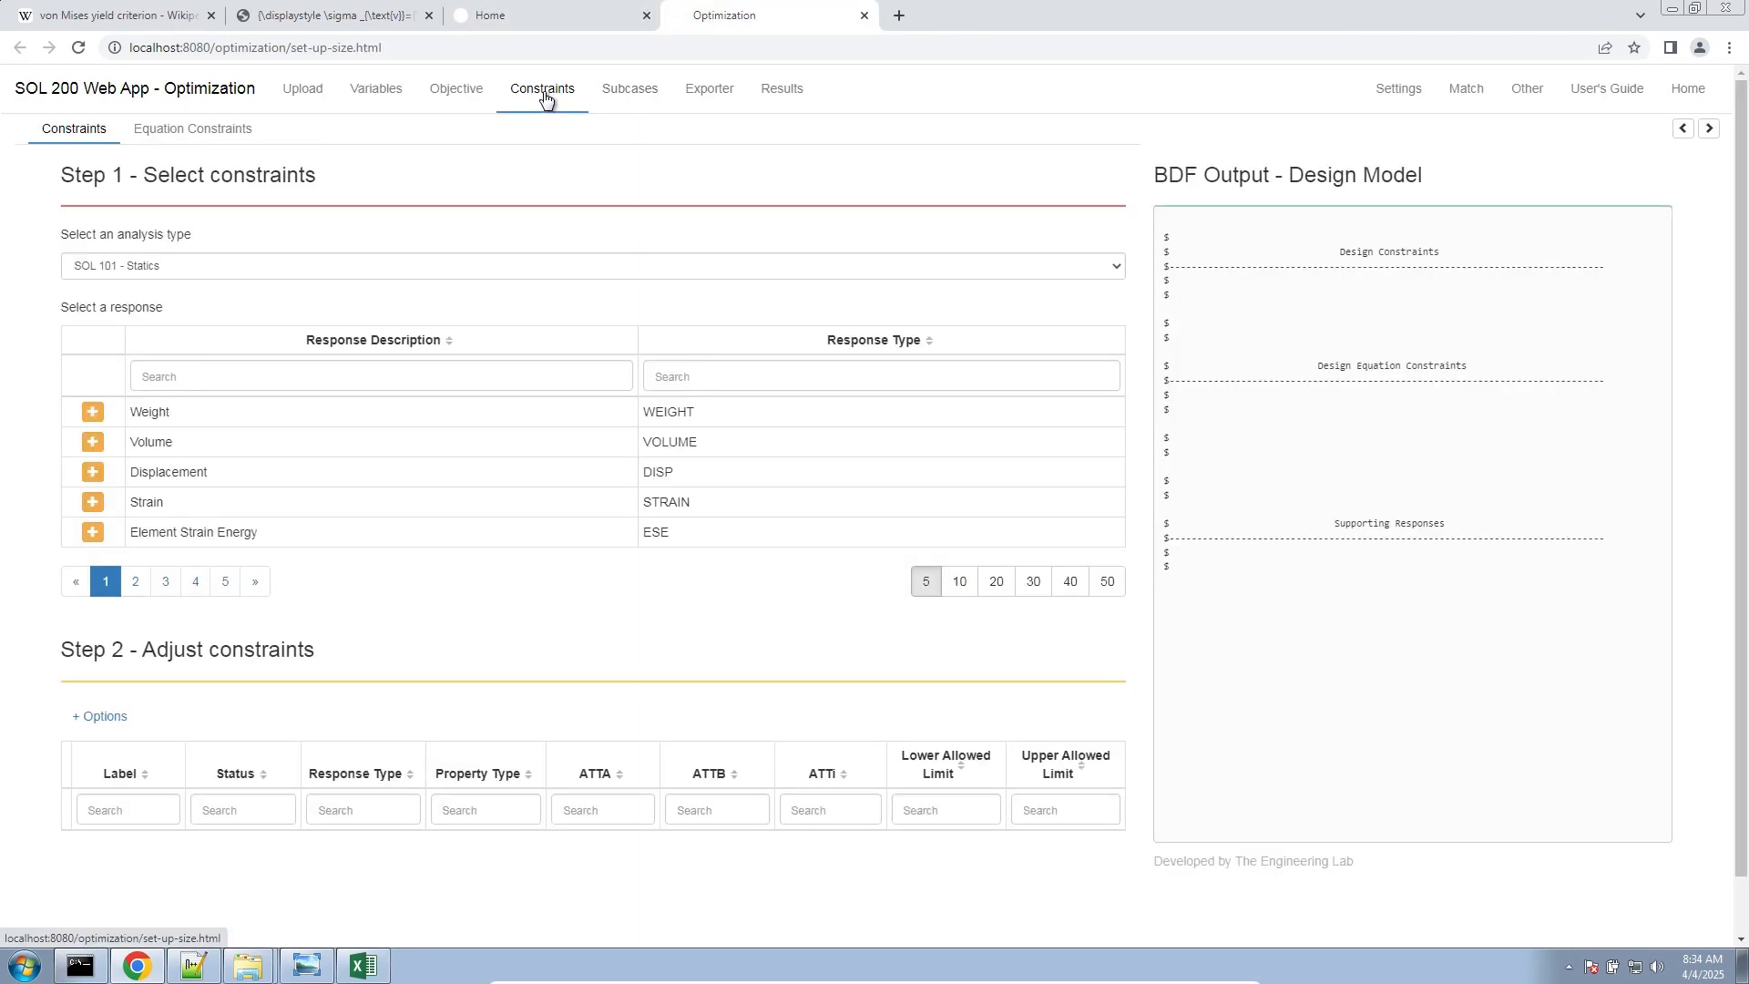
{"action": "left_click", "coordinate": [217, 137]}
{"action": "scroll", "coordinate": [222, 656], "scroll_direction": "down", "scroll_amount": 5}
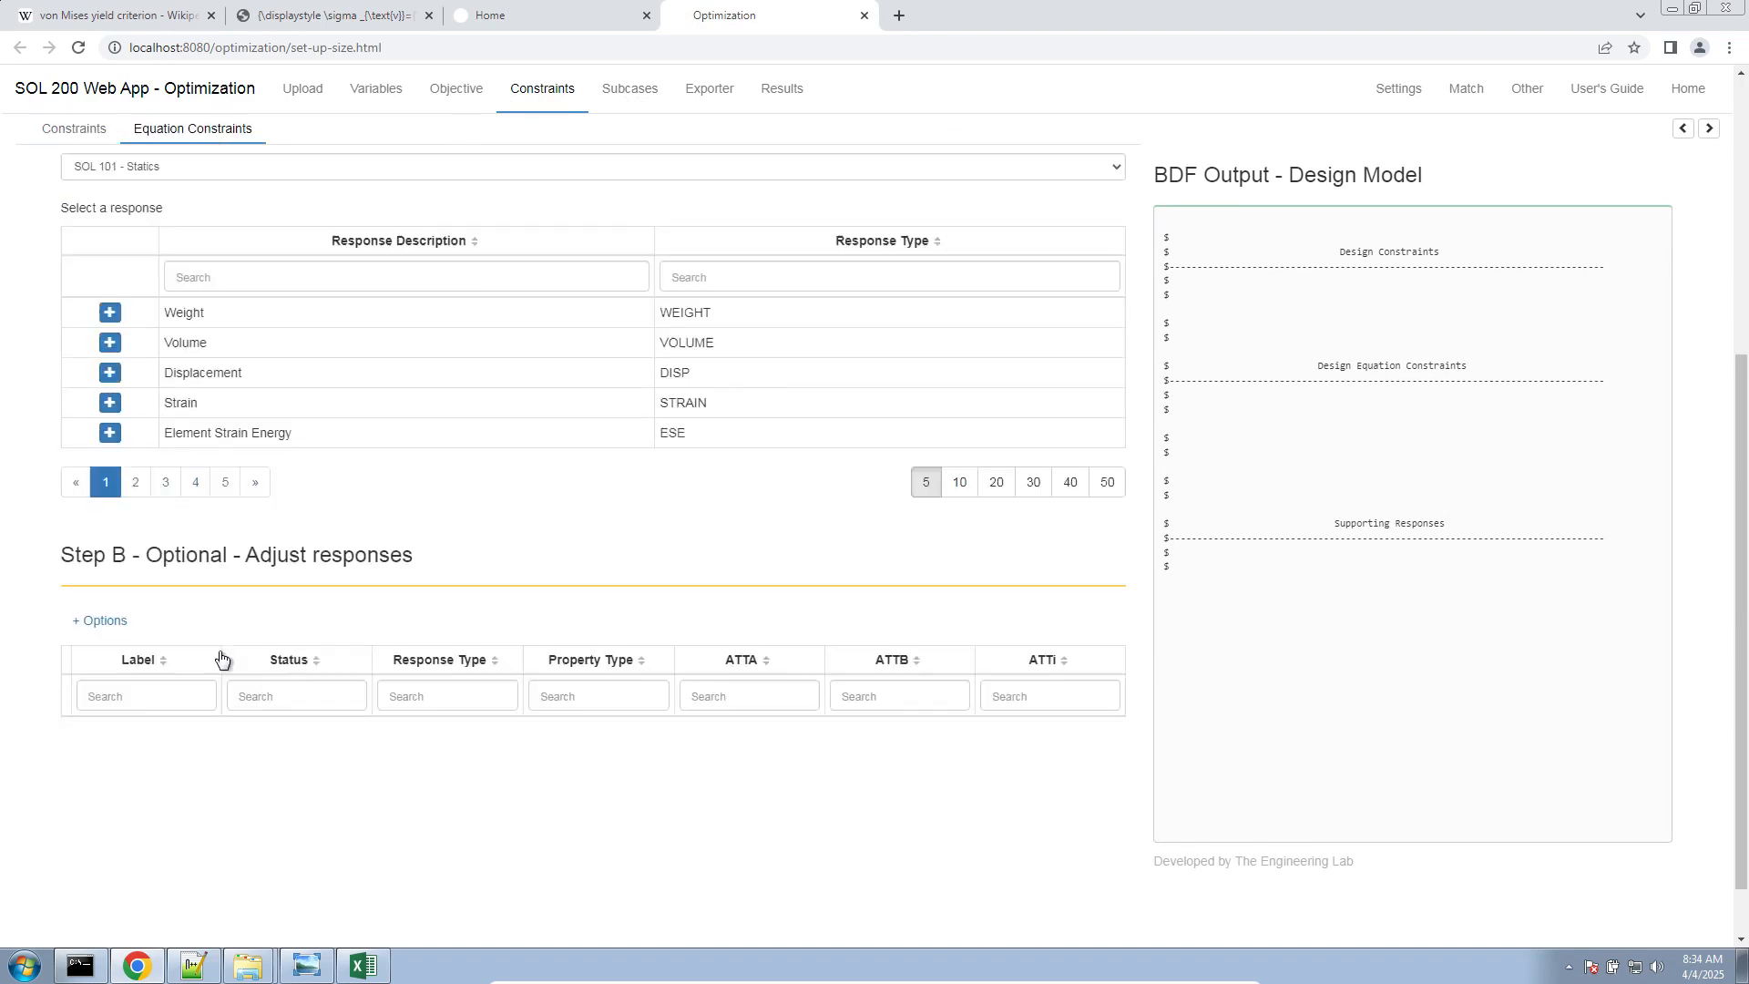
{"action": "double_click", "coordinate": [105, 441]}
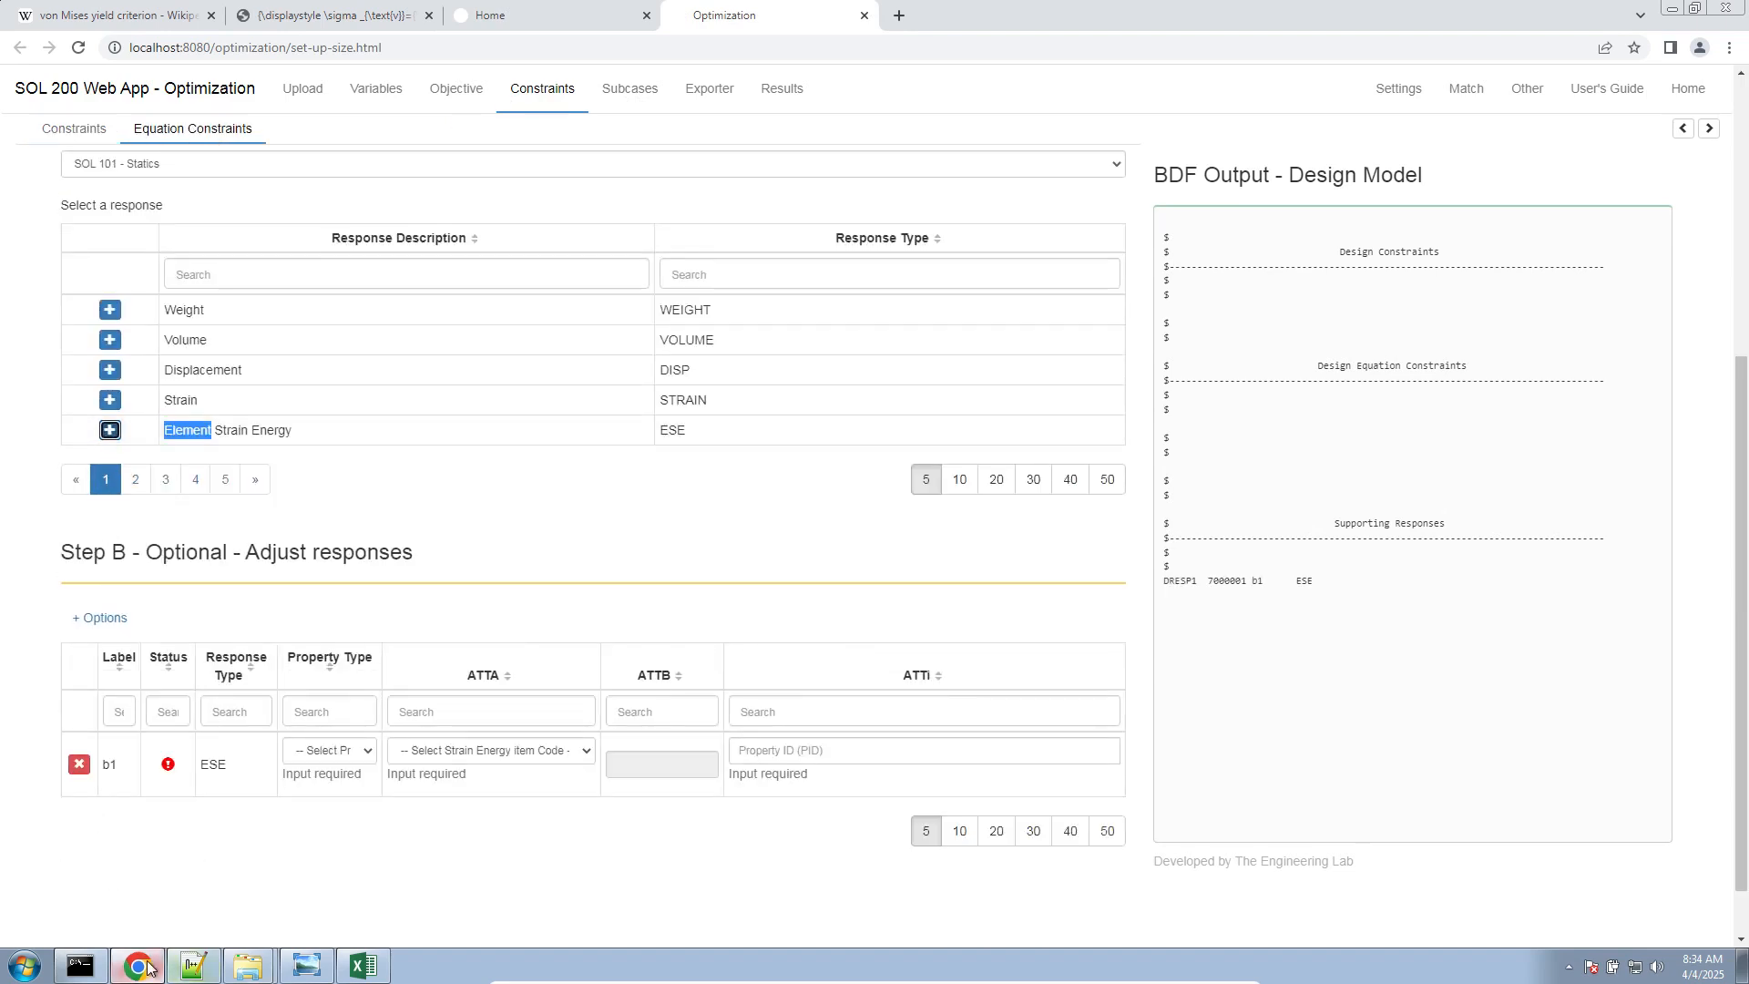
Switch back to Excel and replace the response labels in G9:G11 with b1, b2 and b3
{"action": "left_click", "coordinate": [139, 967]}
{"action": "left_click", "coordinate": [1592, 460]}
{"action": "type", "text": "b1"}
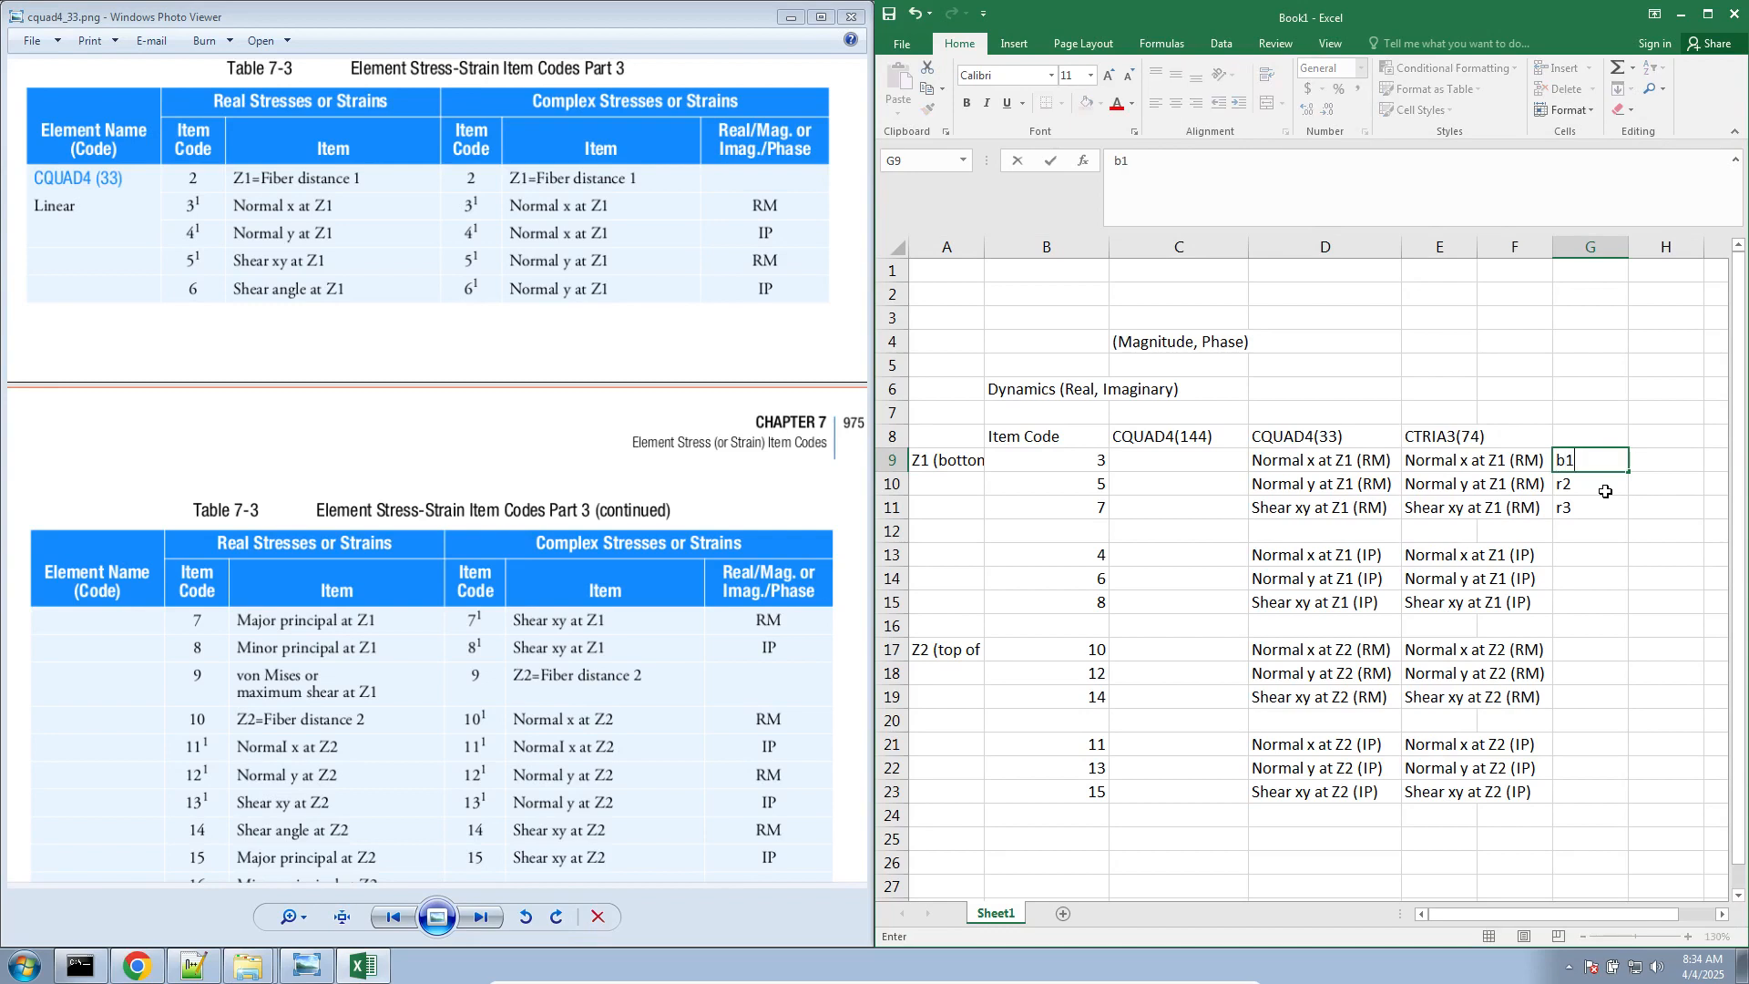
{"action": "key", "text": "Down"}
{"action": "type", "text": "b2"}
{"action": "key", "text": "Return"}
{"action": "type", "text": "b3"}
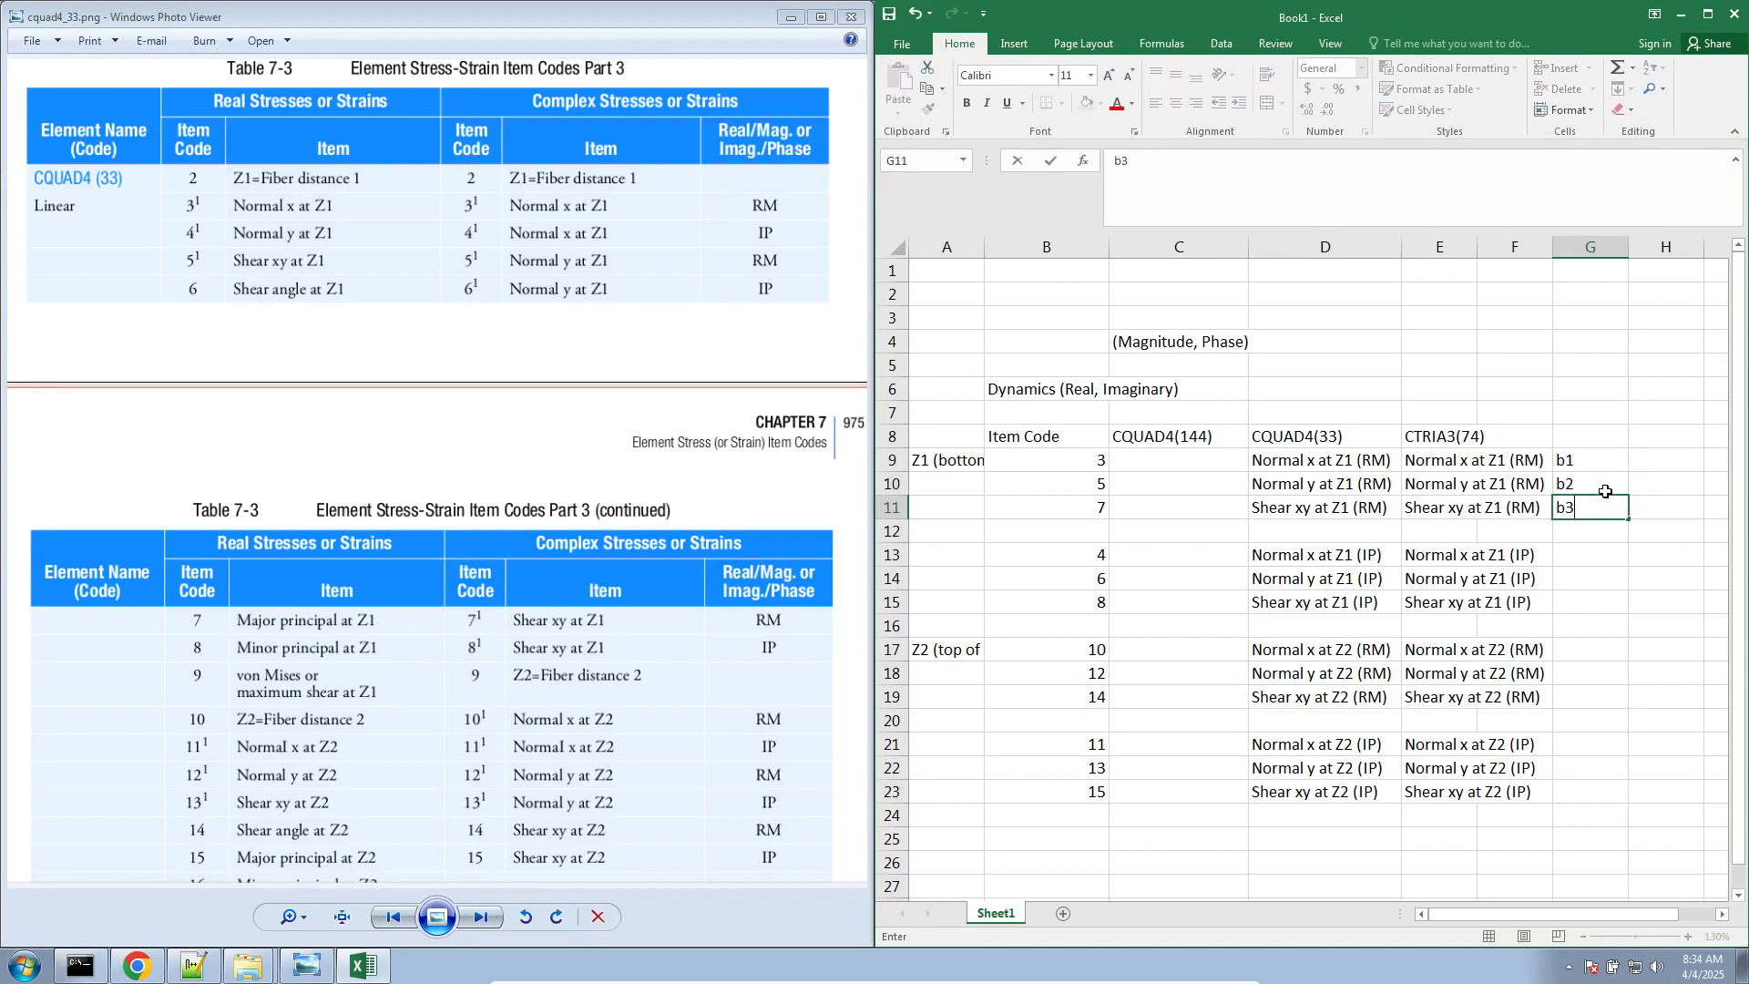
Enter the response labels b4, b5 and b6 in G13:G15 beside the Z1 (IP) entries
{"action": "key", "text": "Return"}
{"action": "key", "text": "Return"}
{"action": "type", "text": "b4"}
{"action": "key", "text": "Return"}
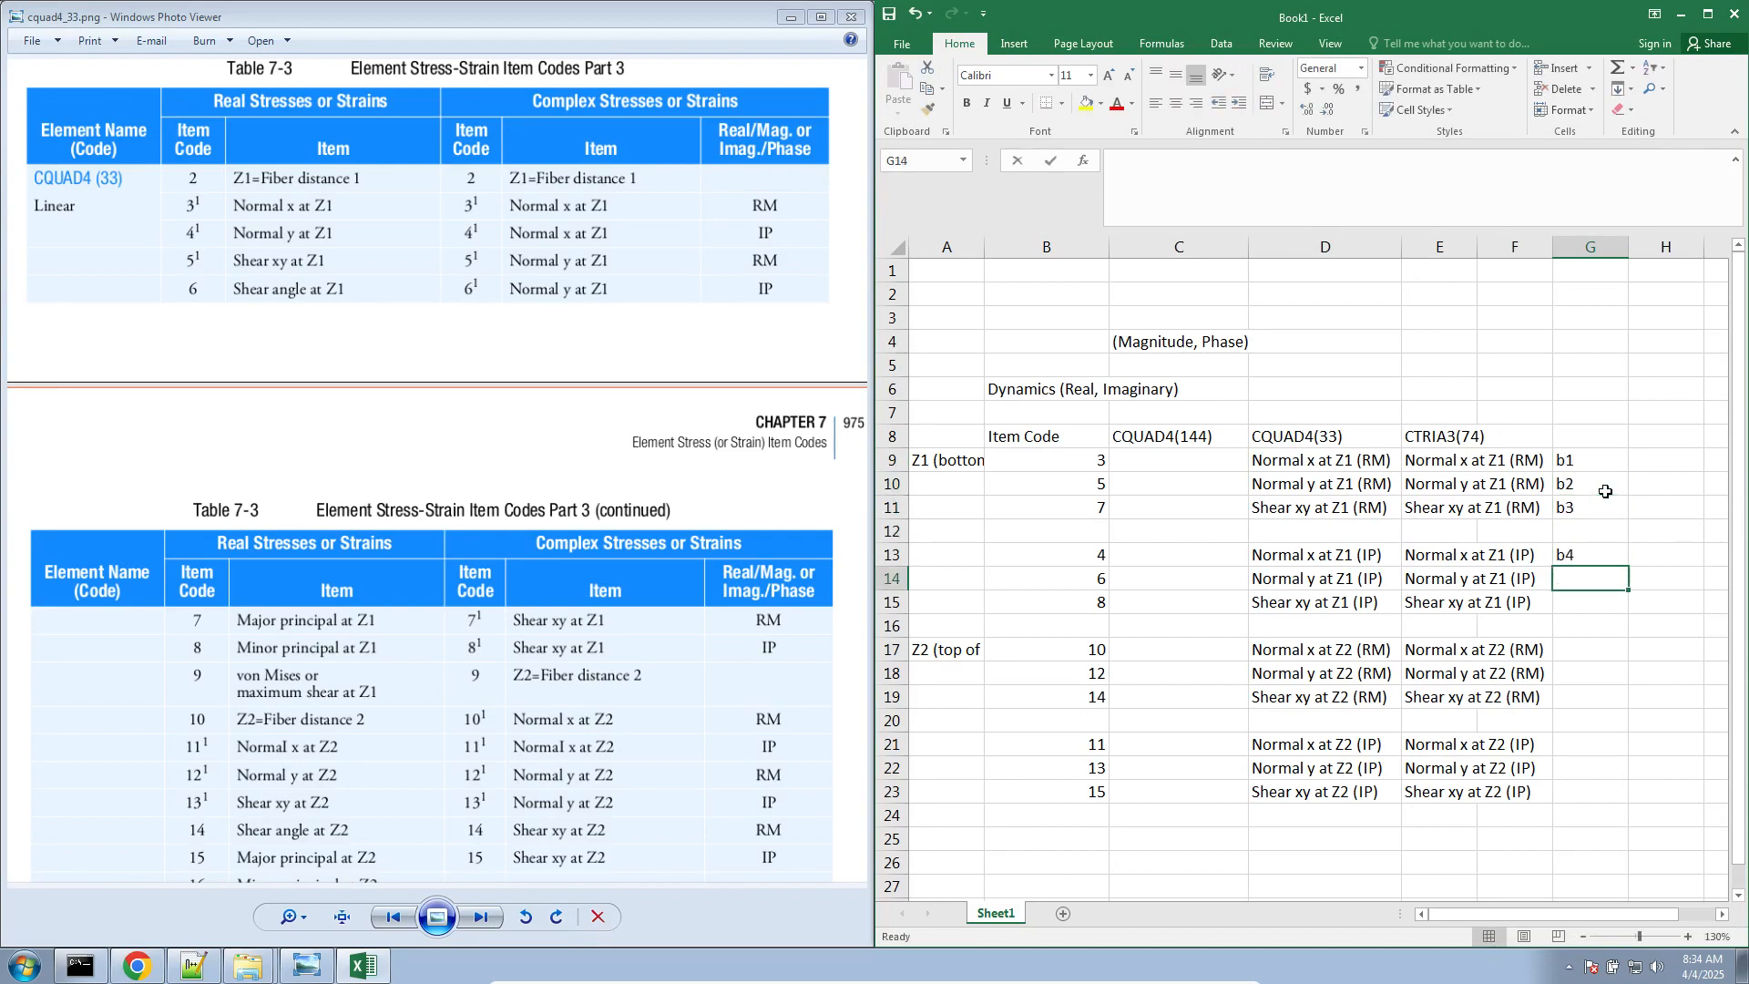
{"action": "type", "text": "b5"}
{"action": "key", "text": "Return"}
{"action": "type", "text": "b6"}
{"action": "key", "text": "Return"}
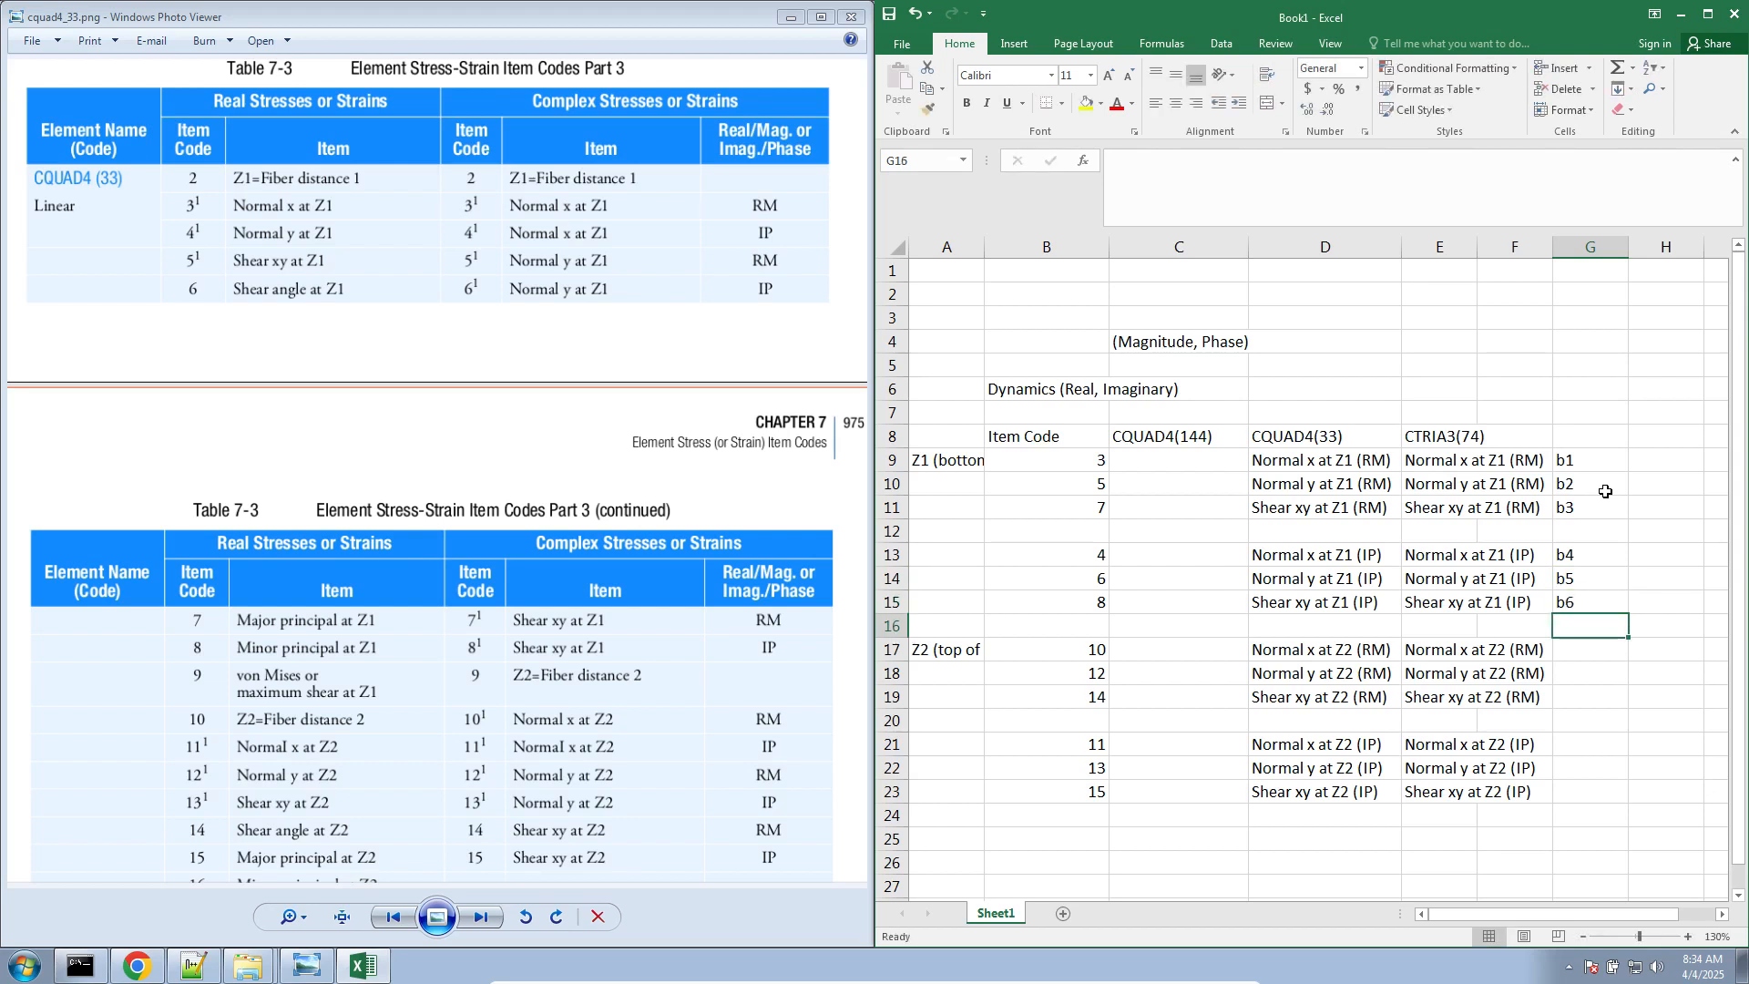
Enter the response labels b7, b8 and b9 in G17:G19 beside the Z2 (RM) entries
{"action": "key", "text": "Return"}
{"action": "type", "text": "b6"}
{"action": "key", "text": "Return"}
{"action": "key", "text": "Up"}
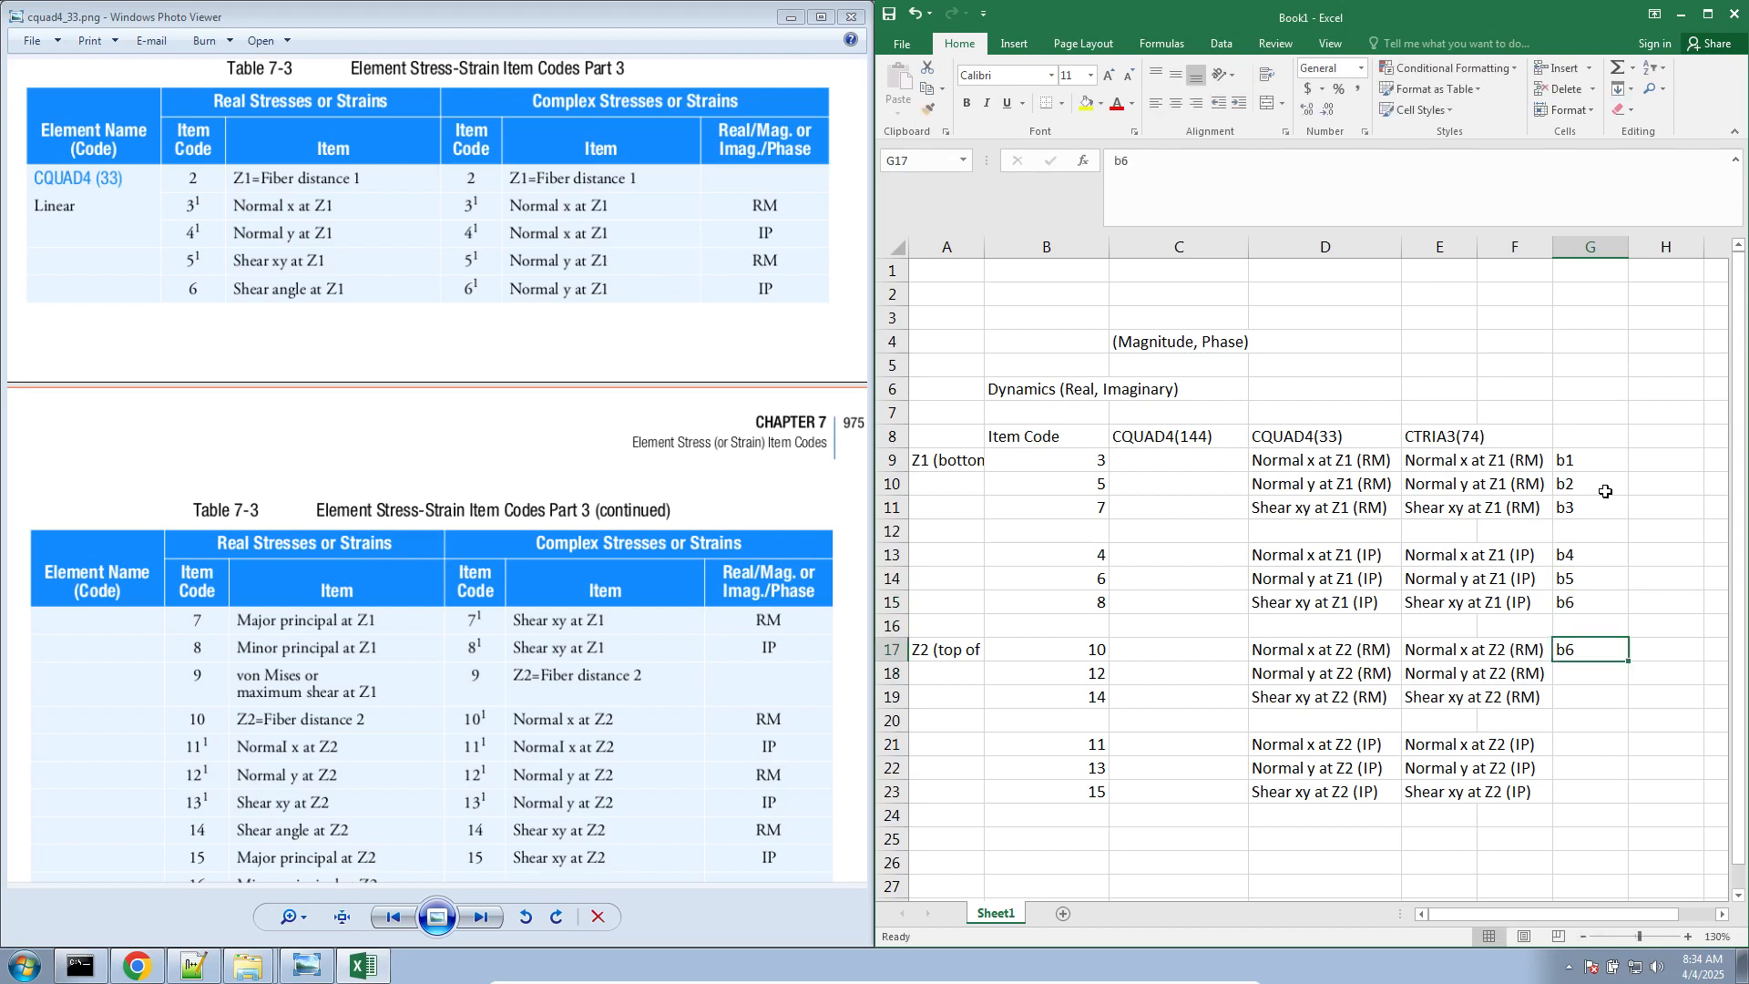
{"action": "type", "text": "b7"}
{"action": "key", "text": "Return"}
{"action": "type", "text": "b8"}
{"action": "key", "text": "Return"}
{"action": "type", "text": "b9"}
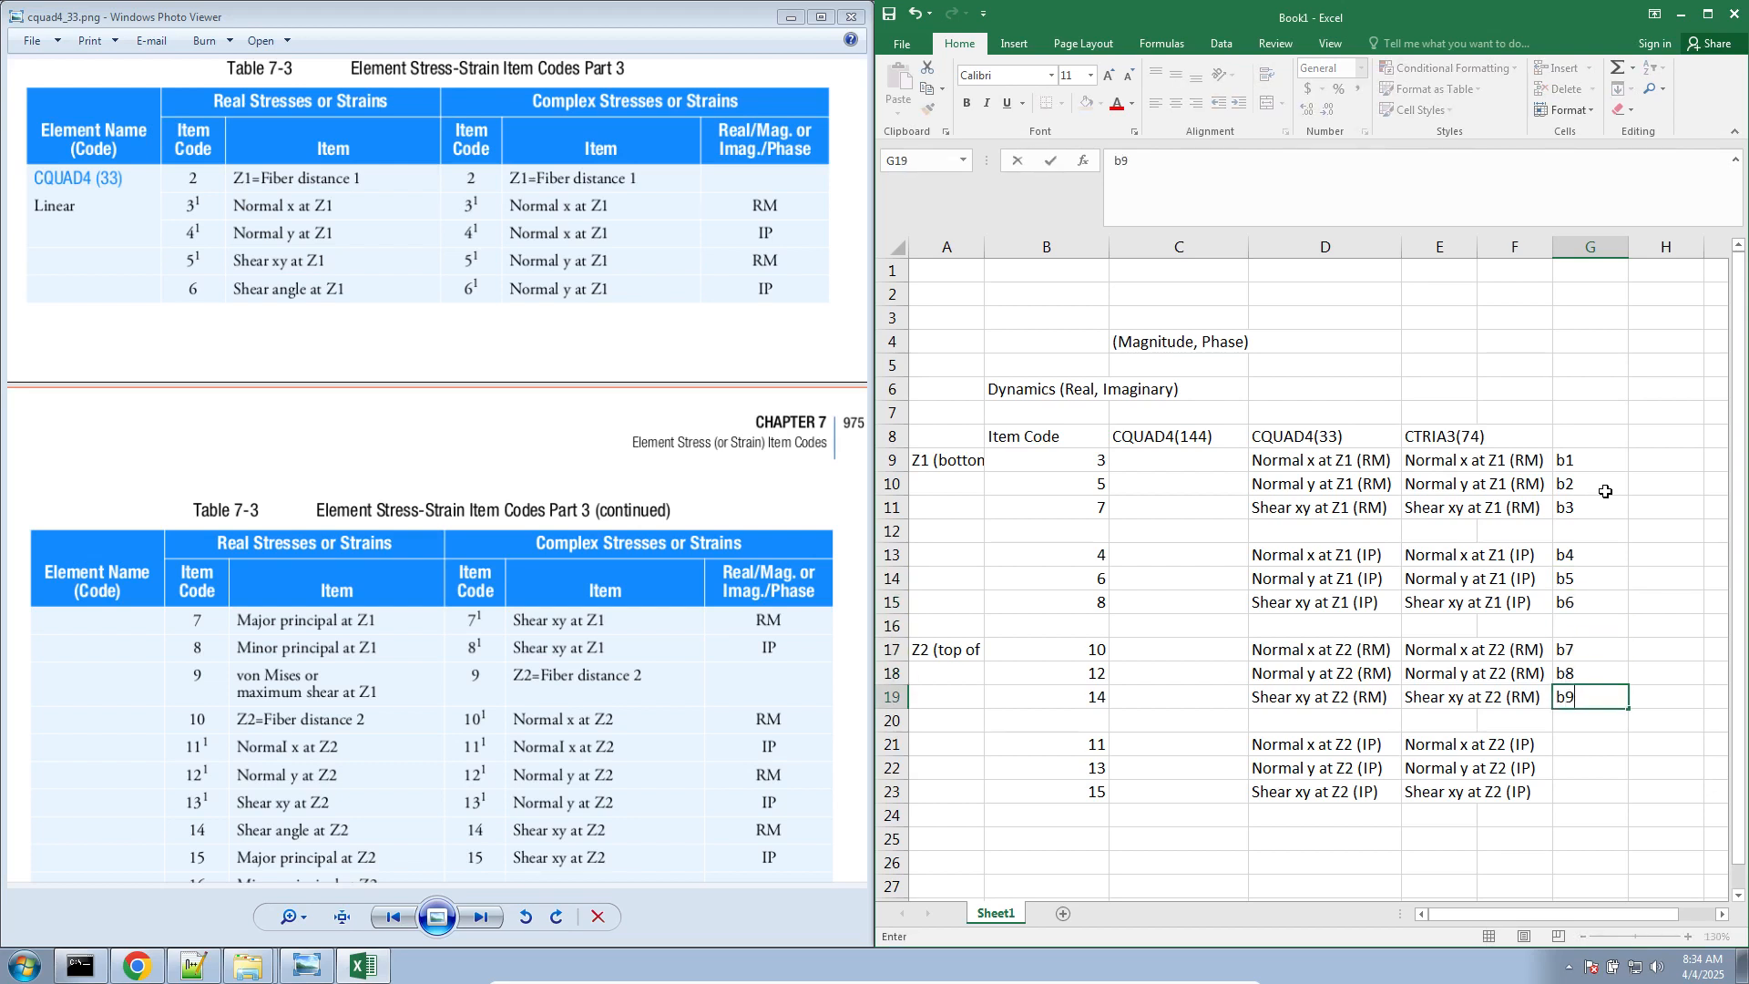
{"action": "key", "text": "Return"}
{"action": "key", "text": "Return"}
Enter the response labels b10, b11 and b12 in G21:G23 beside the Z2 (IP) entries
{"action": "type", "text": "b10"}
{"action": "key", "text": "Return"}
{"action": "type", "text": "b11"}
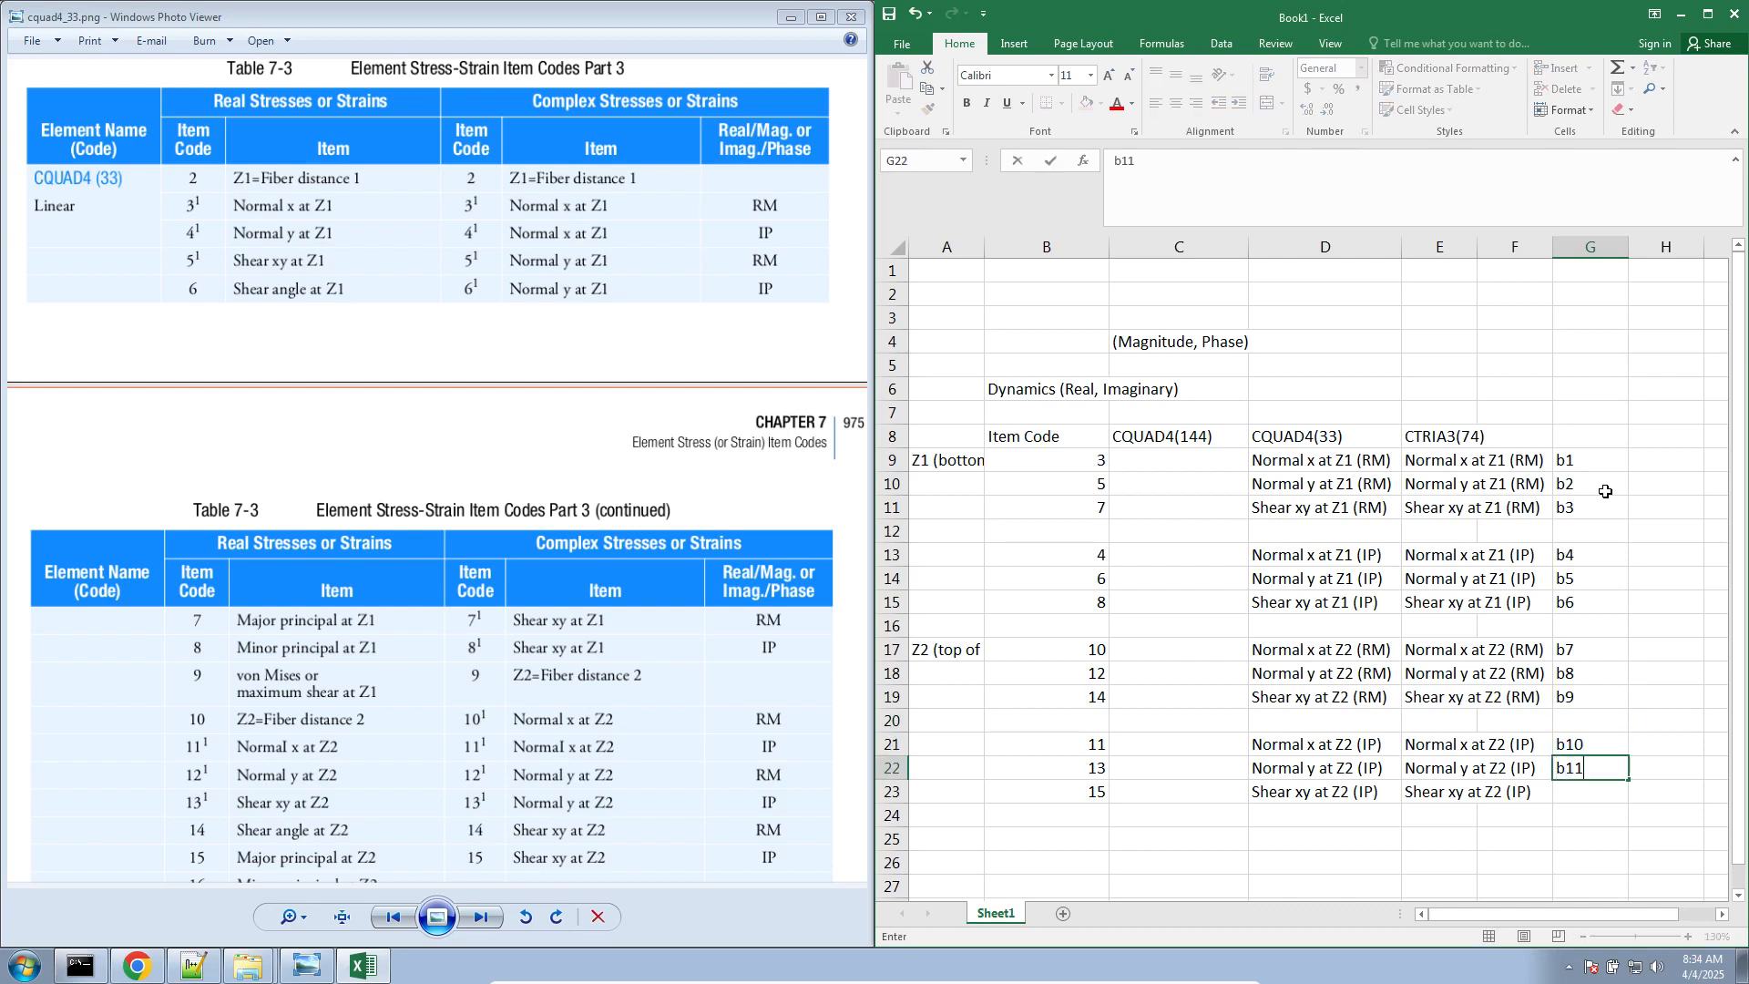
{"action": "key", "text": "Return"}
{"action": "type", "text": "b12"}
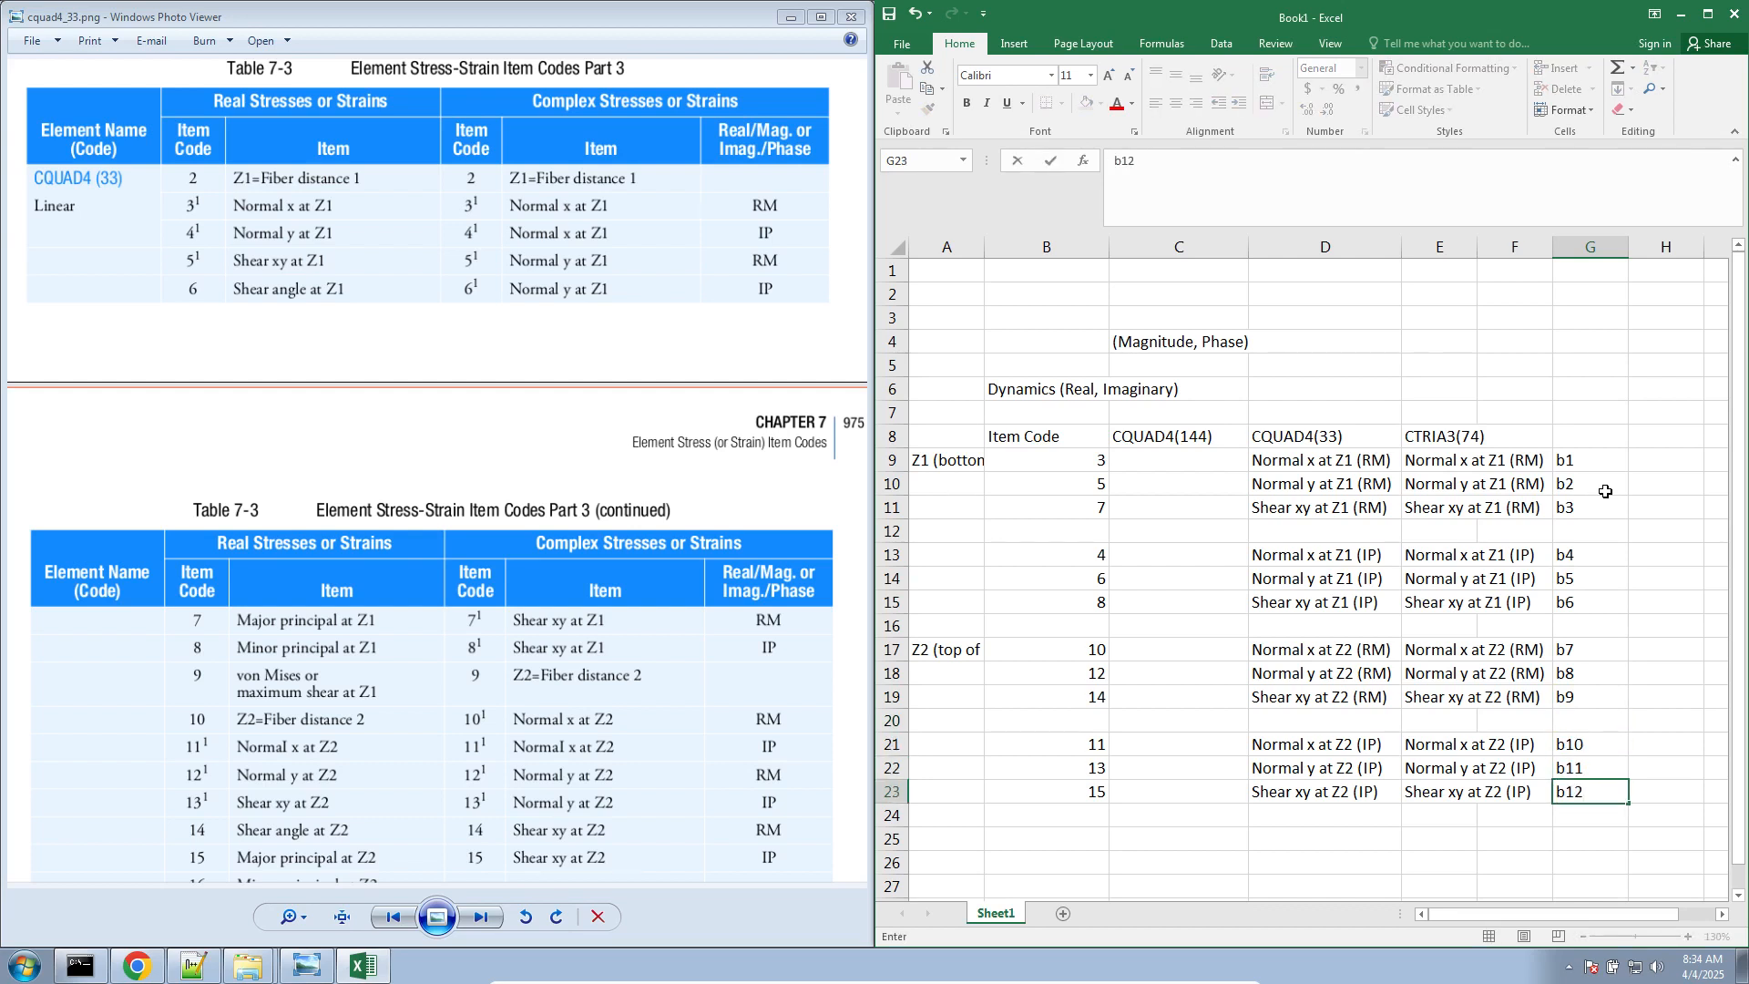
{"action": "left_click", "coordinate": [1662, 463]}
Switch to Chrome, show the von Mises formula image and place its window beside the Excel workbook
{"action": "left_click_drag", "start_coordinate": [1587, 914], "coordinate": [1648, 918]}
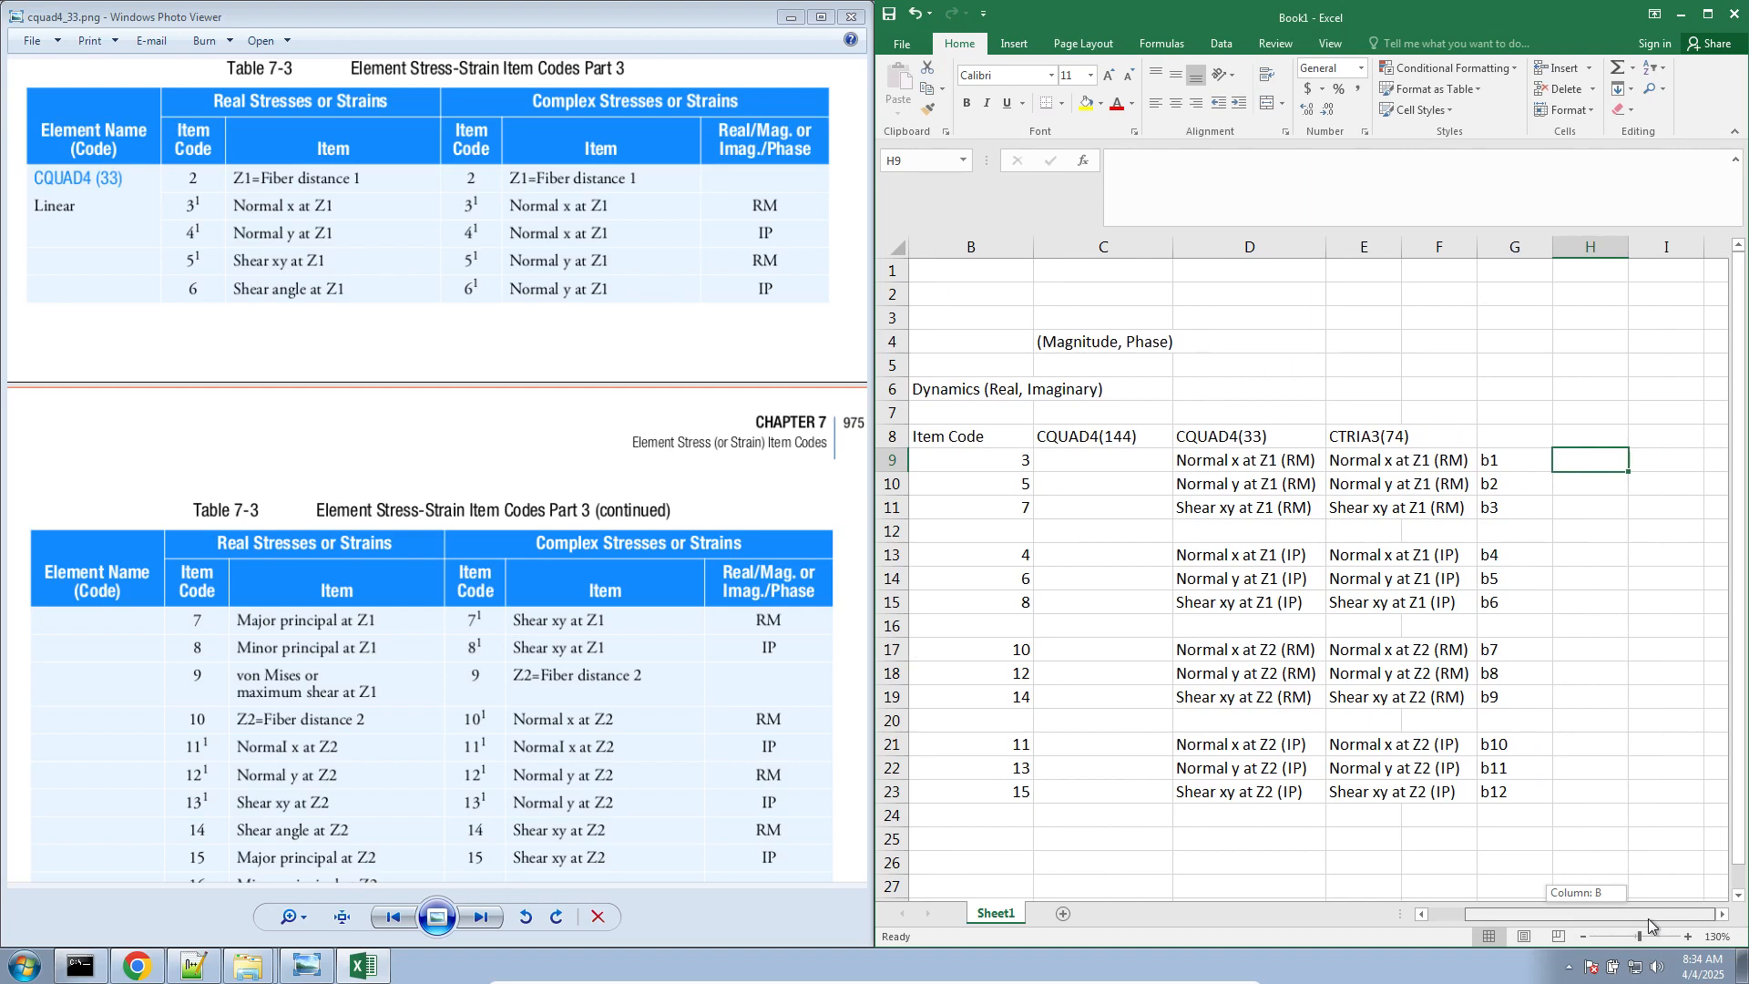
{"action": "left_click", "coordinate": [137, 966]}
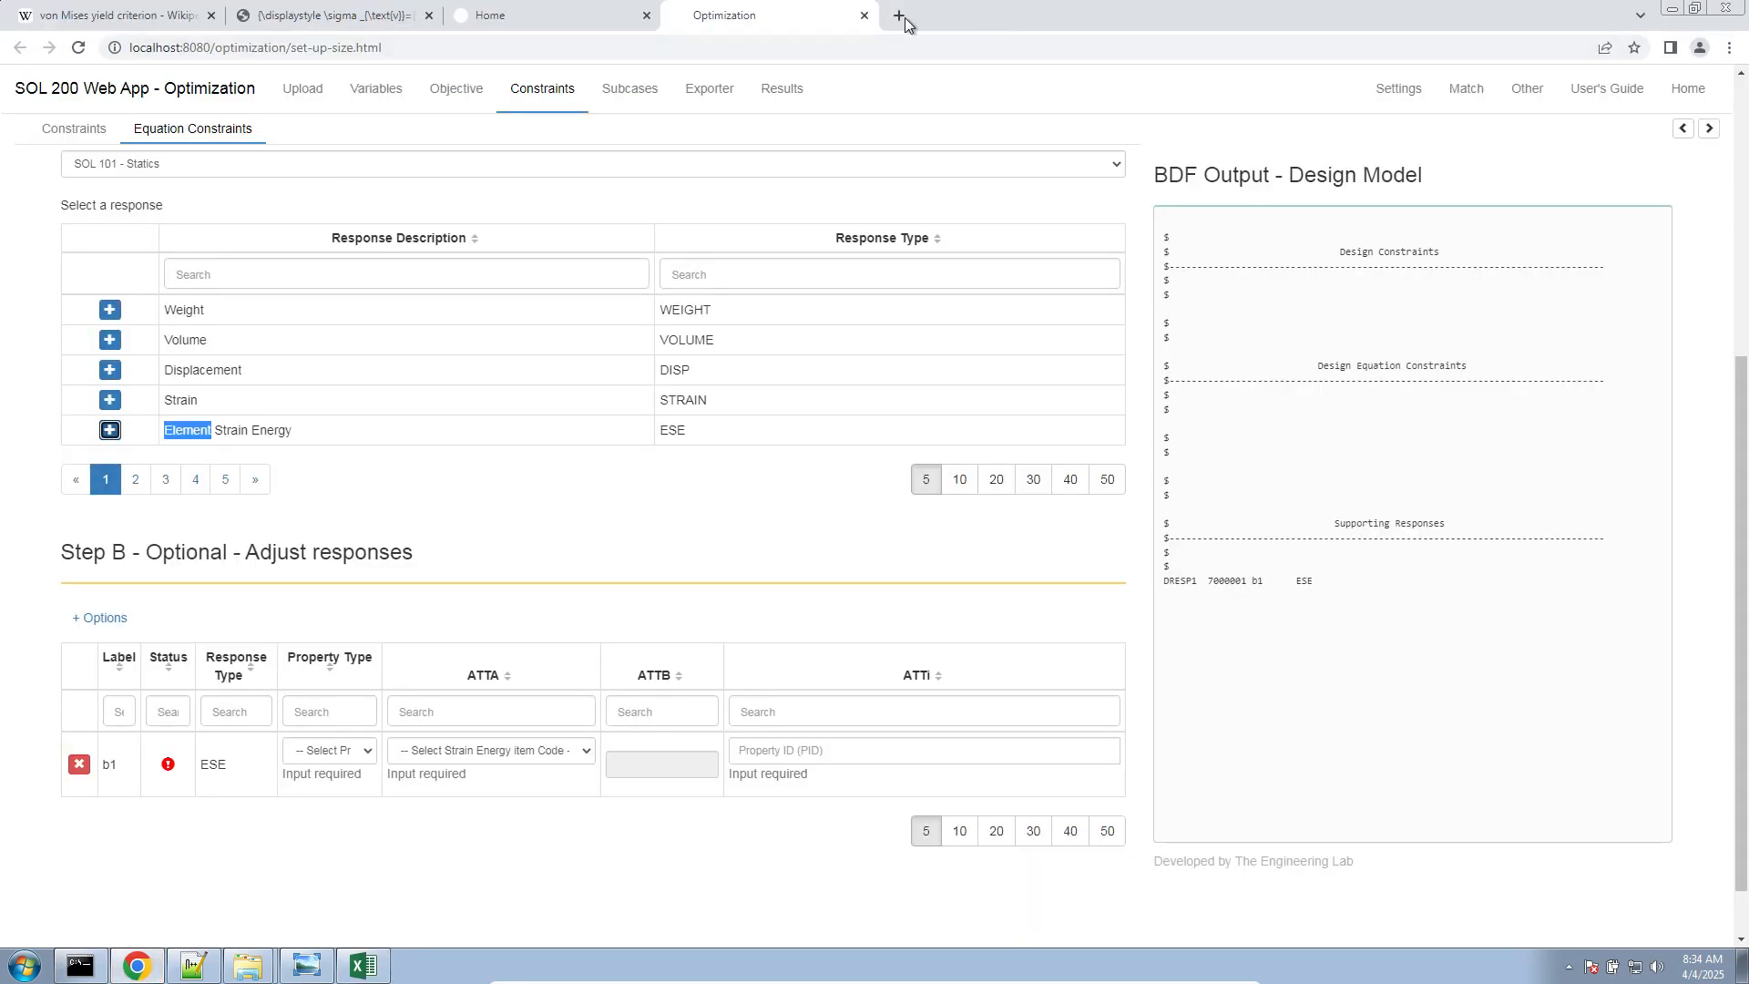
{"action": "left_click", "coordinate": [304, 11]}
{"action": "left_click_drag", "start_coordinate": [977, 15], "coordinate": [2, 182]}
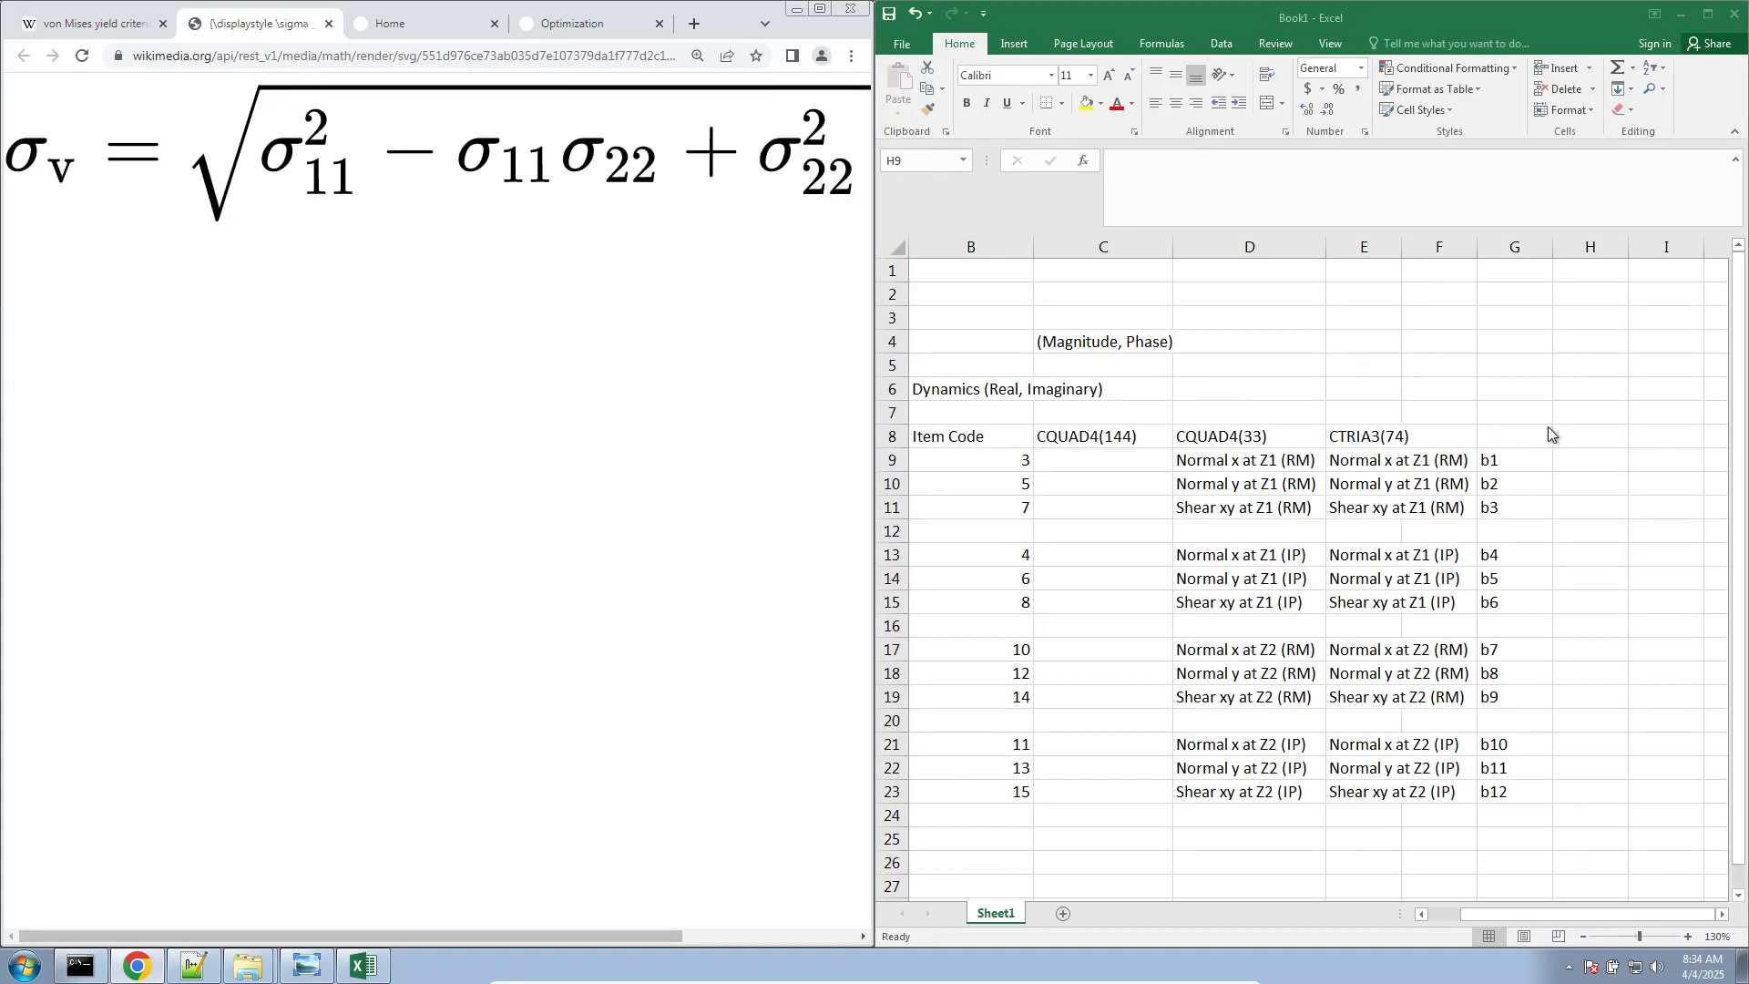
Switch back to Excel and enter the label vm in H9 beside response b1
{"action": "left_click", "coordinate": [1607, 461]}
{"action": "type", "text": "SQR"}
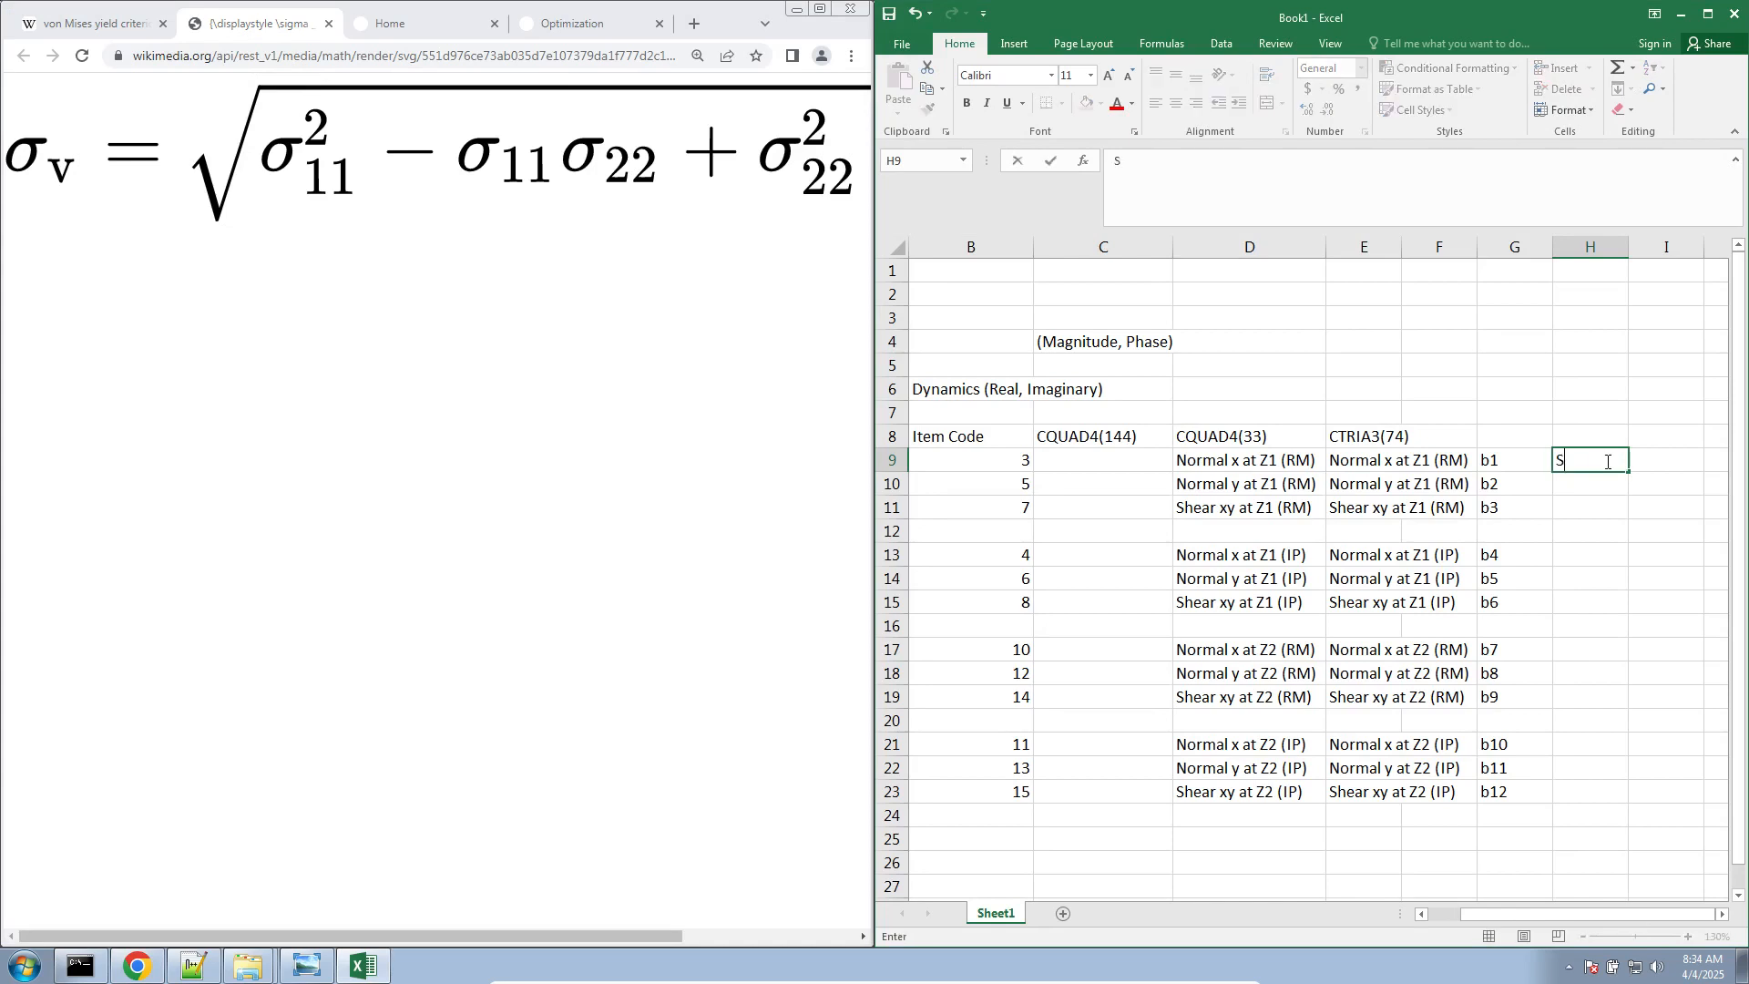
{"action": "key", "text": "BackSpace"}
{"action": "key", "text": "BackSpace"}
{"action": "key", "text": "BackSpace"}
{"action": "key", "text": "Tab"}
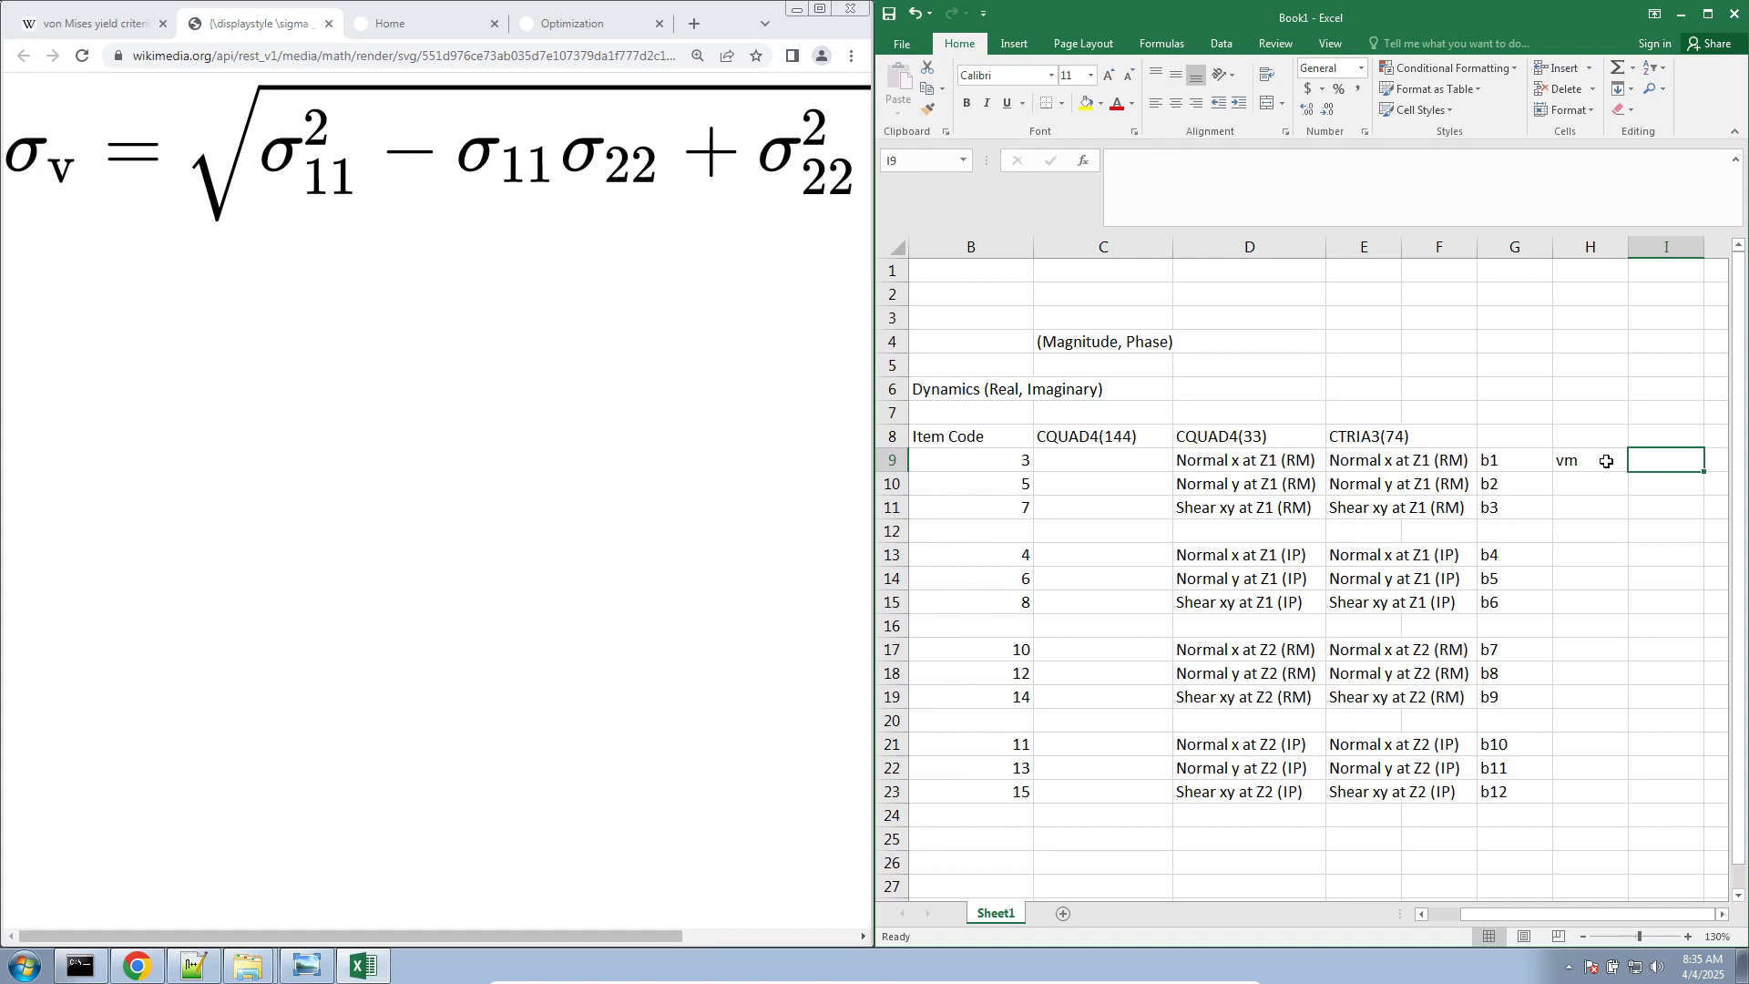
Enter the von Mises expression sqrt(b1**2-b1*b2+b2**2+3*b3**2) as text in I9, following the formula image
{"action": "type", "text": "sqrt"}
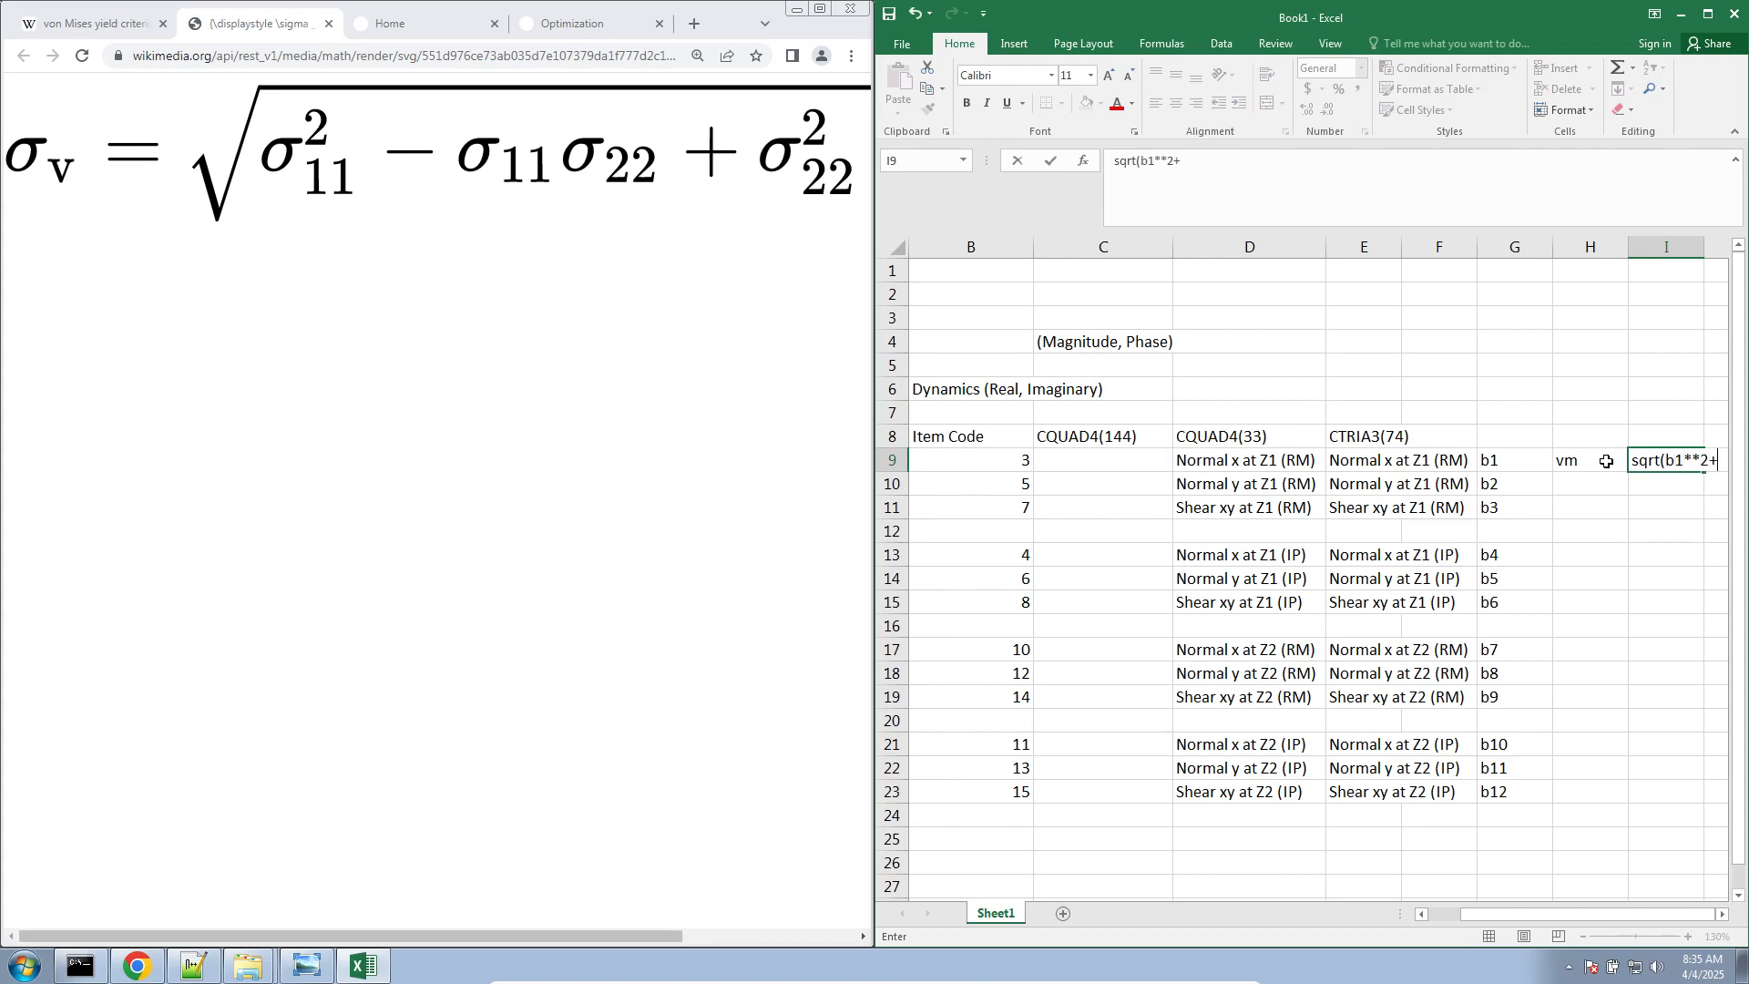
{"action": "type", "text": "(b1**2-b1*b2"}
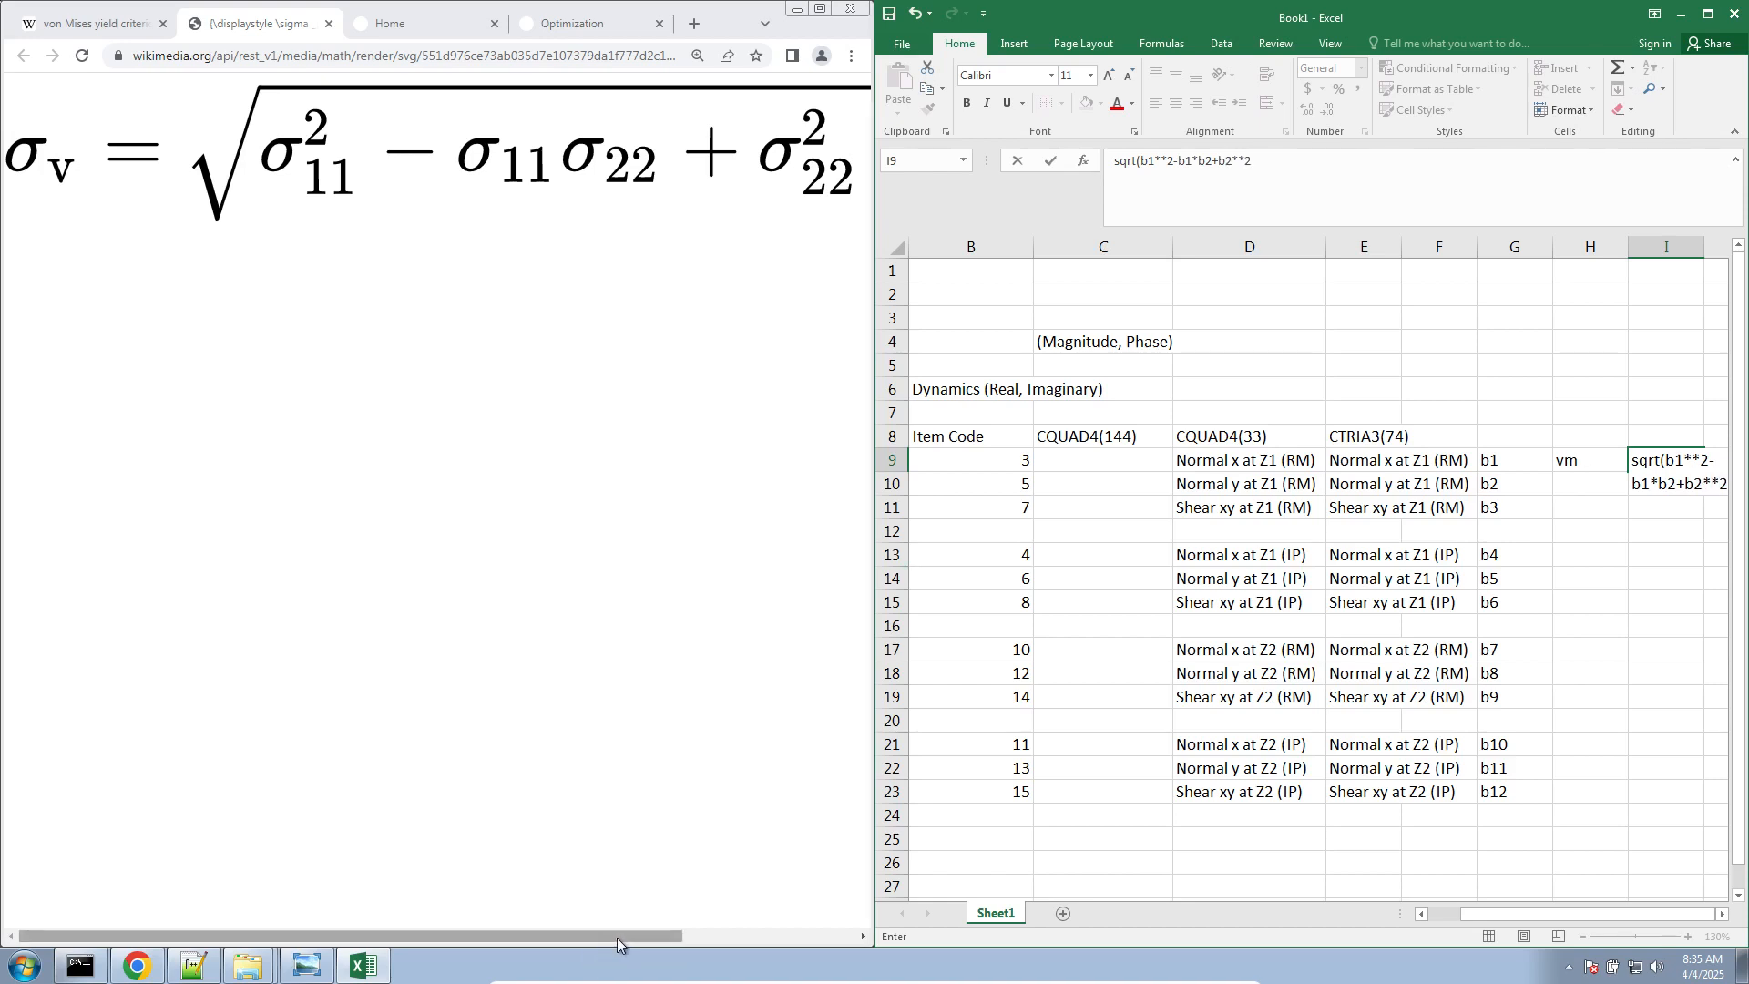
{"action": "left_click_drag", "start_coordinate": [617, 937], "coordinate": [794, 936]}
{"action": "left_click", "coordinate": [1341, 175]}
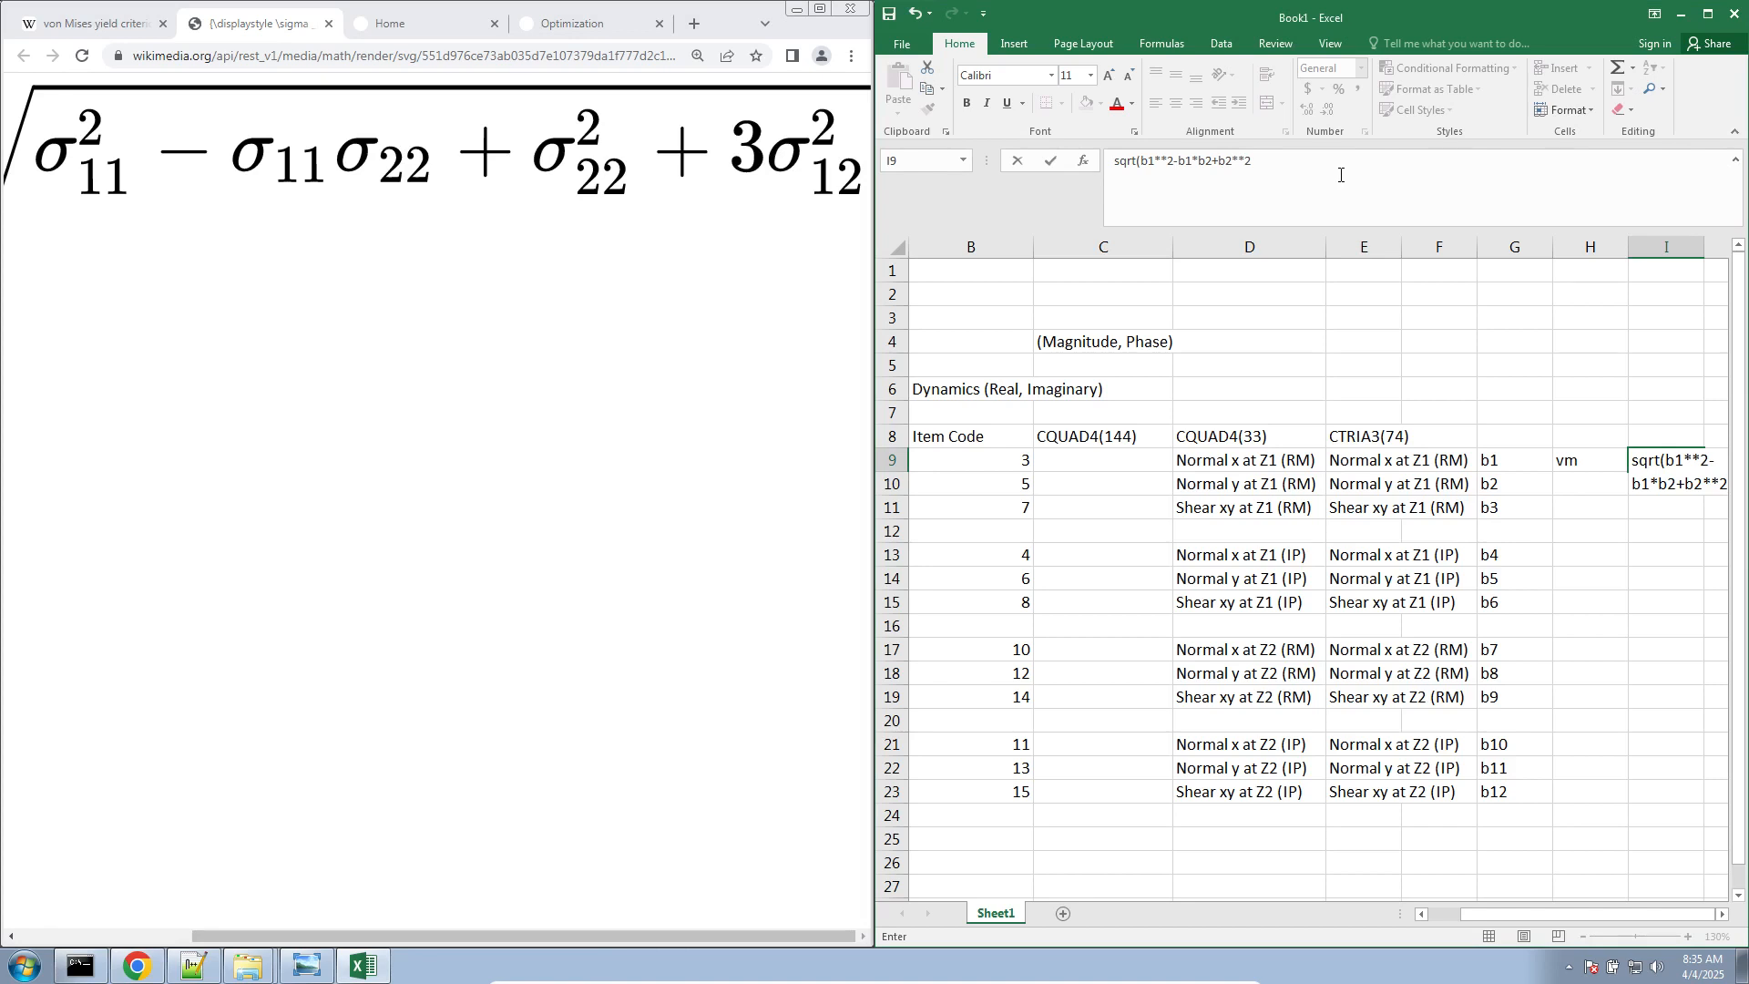
{"action": "type", "text": "+3*b3**2"}
{"action": "key", "text": "Return"}
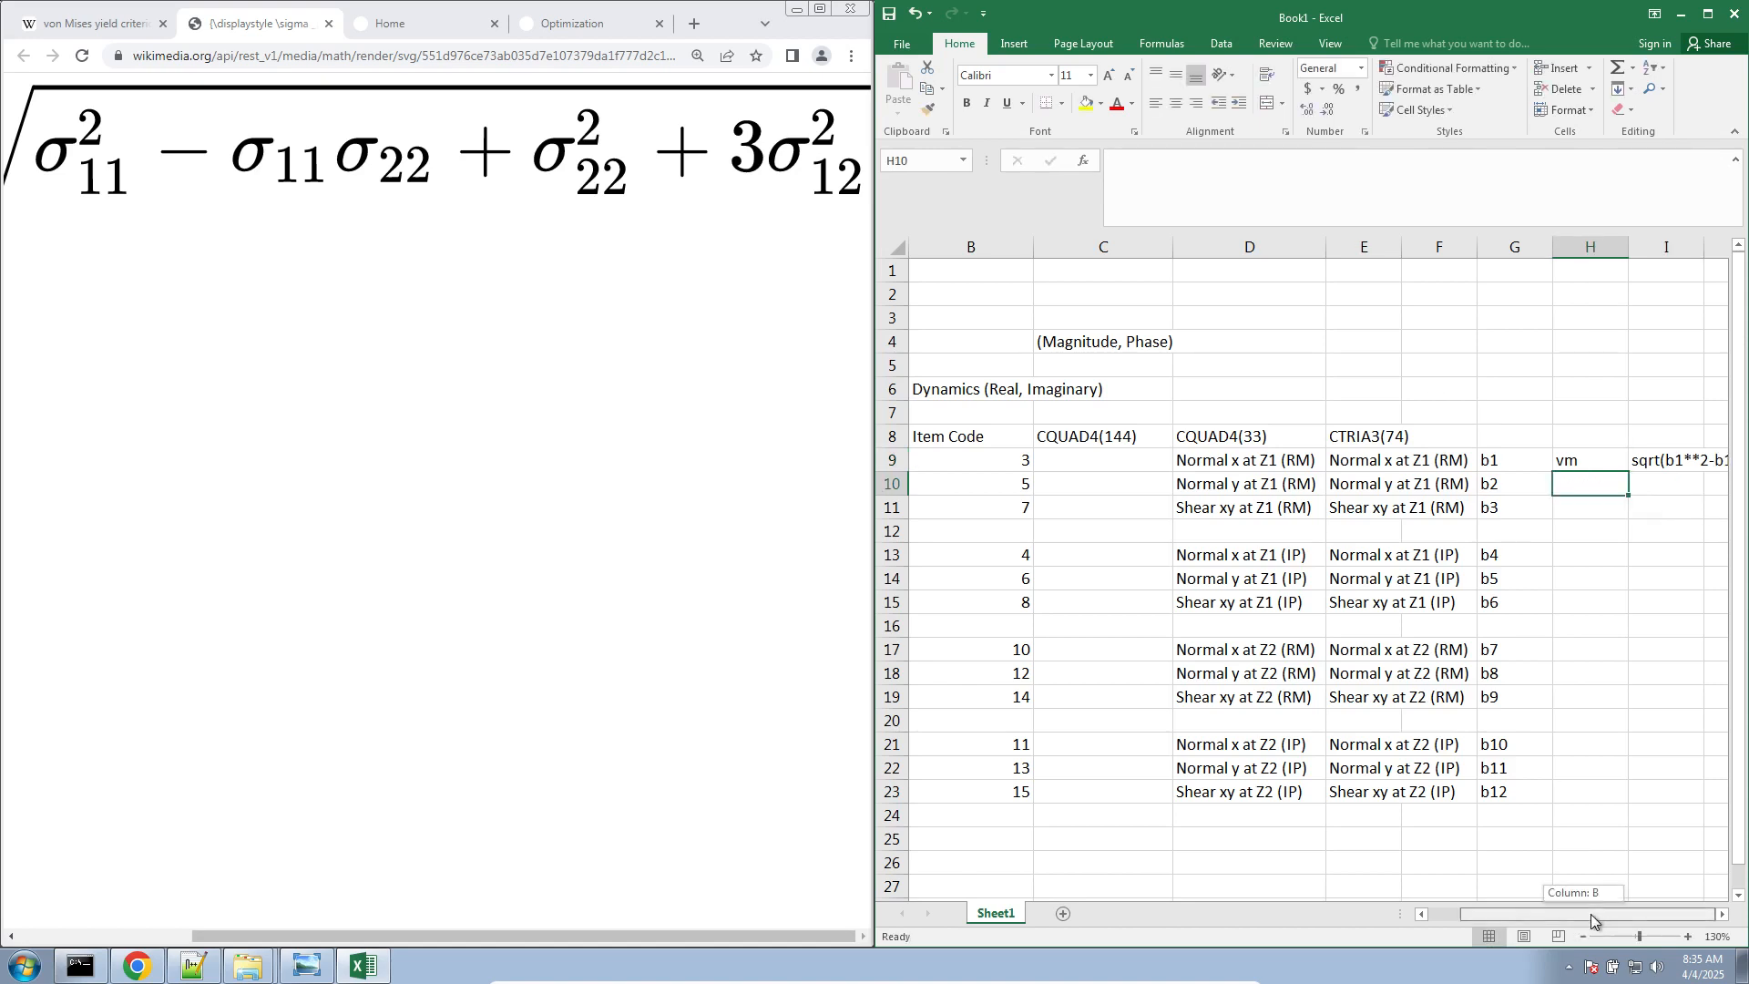
Widen column I to fit the full von Mises expression and select I9
{"action": "left_click_drag", "start_coordinate": [1704, 248], "coordinate": [1728, 249]}
{"action": "left_click", "coordinate": [1728, 920]}
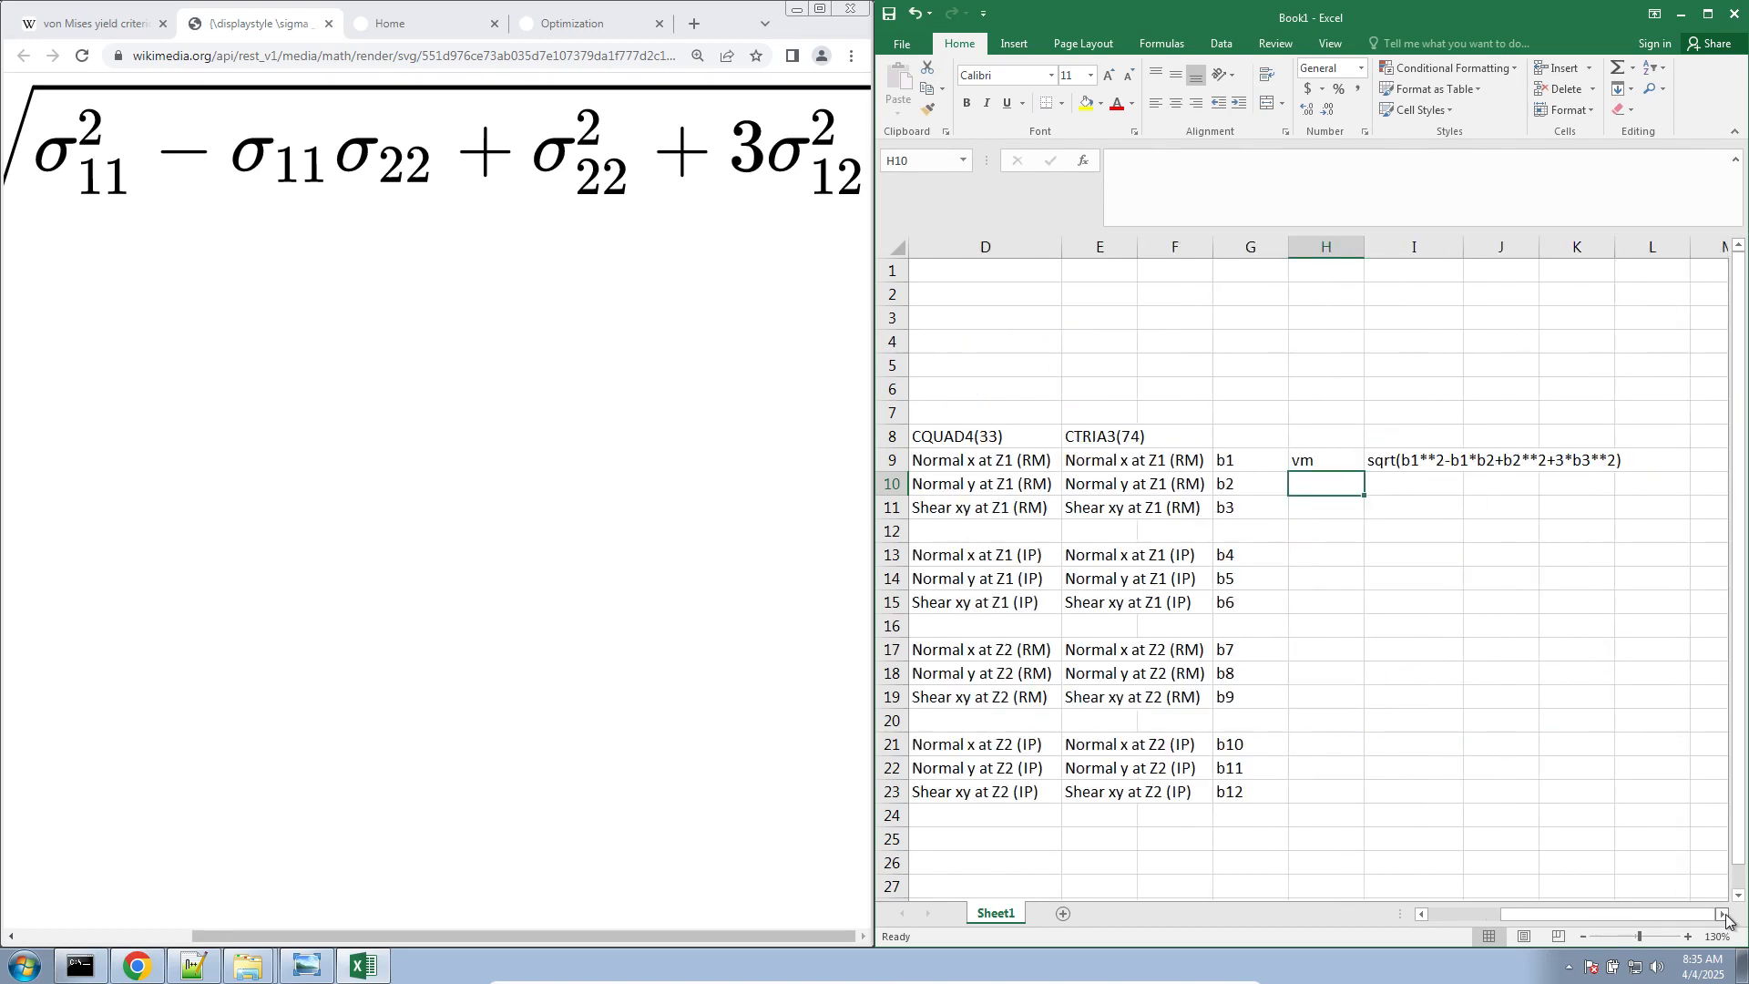
{"action": "left_click_drag", "start_coordinate": [1311, 256], "coordinate": [1472, 301]}
{"action": "left_click", "coordinate": [1256, 462]}
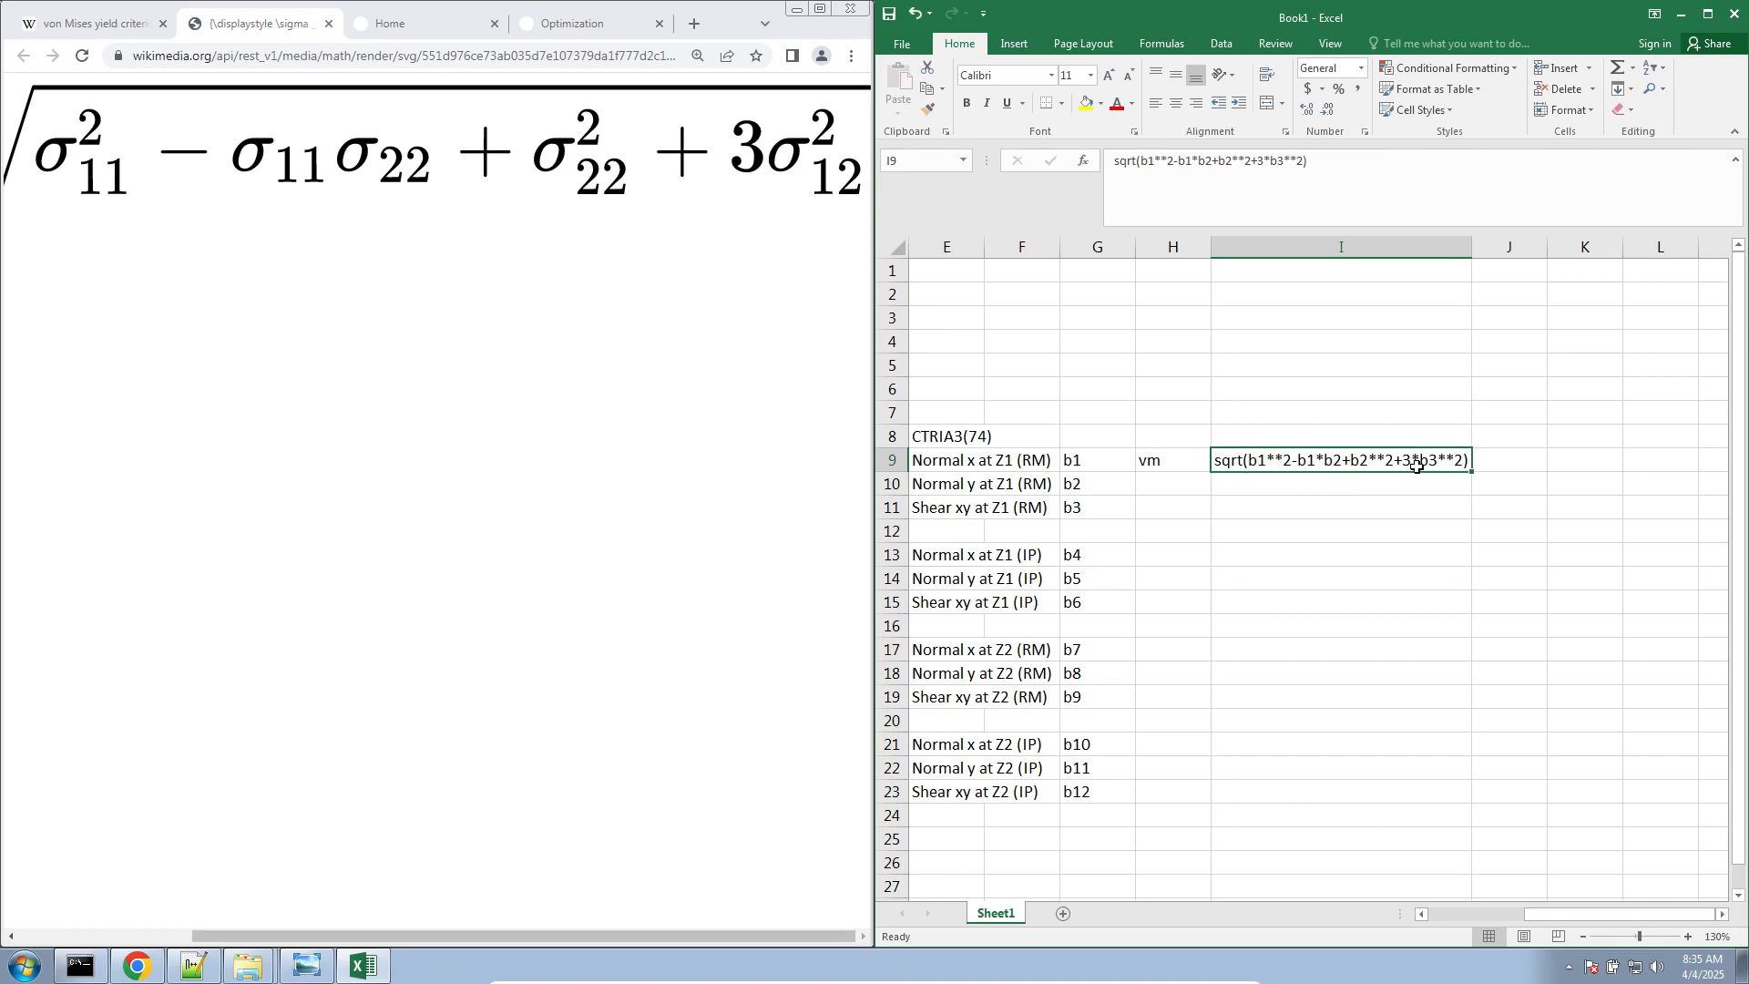
Copy the von Mises expression from I9 to I13 and change it to sqrt(b4**2-b4*b5+b5**2+3*b6**2)
{"action": "key", "text": "ctrl+c"}
{"action": "left_click", "coordinate": [1251, 548]}
{"action": "key", "text": "ctrl+v"}
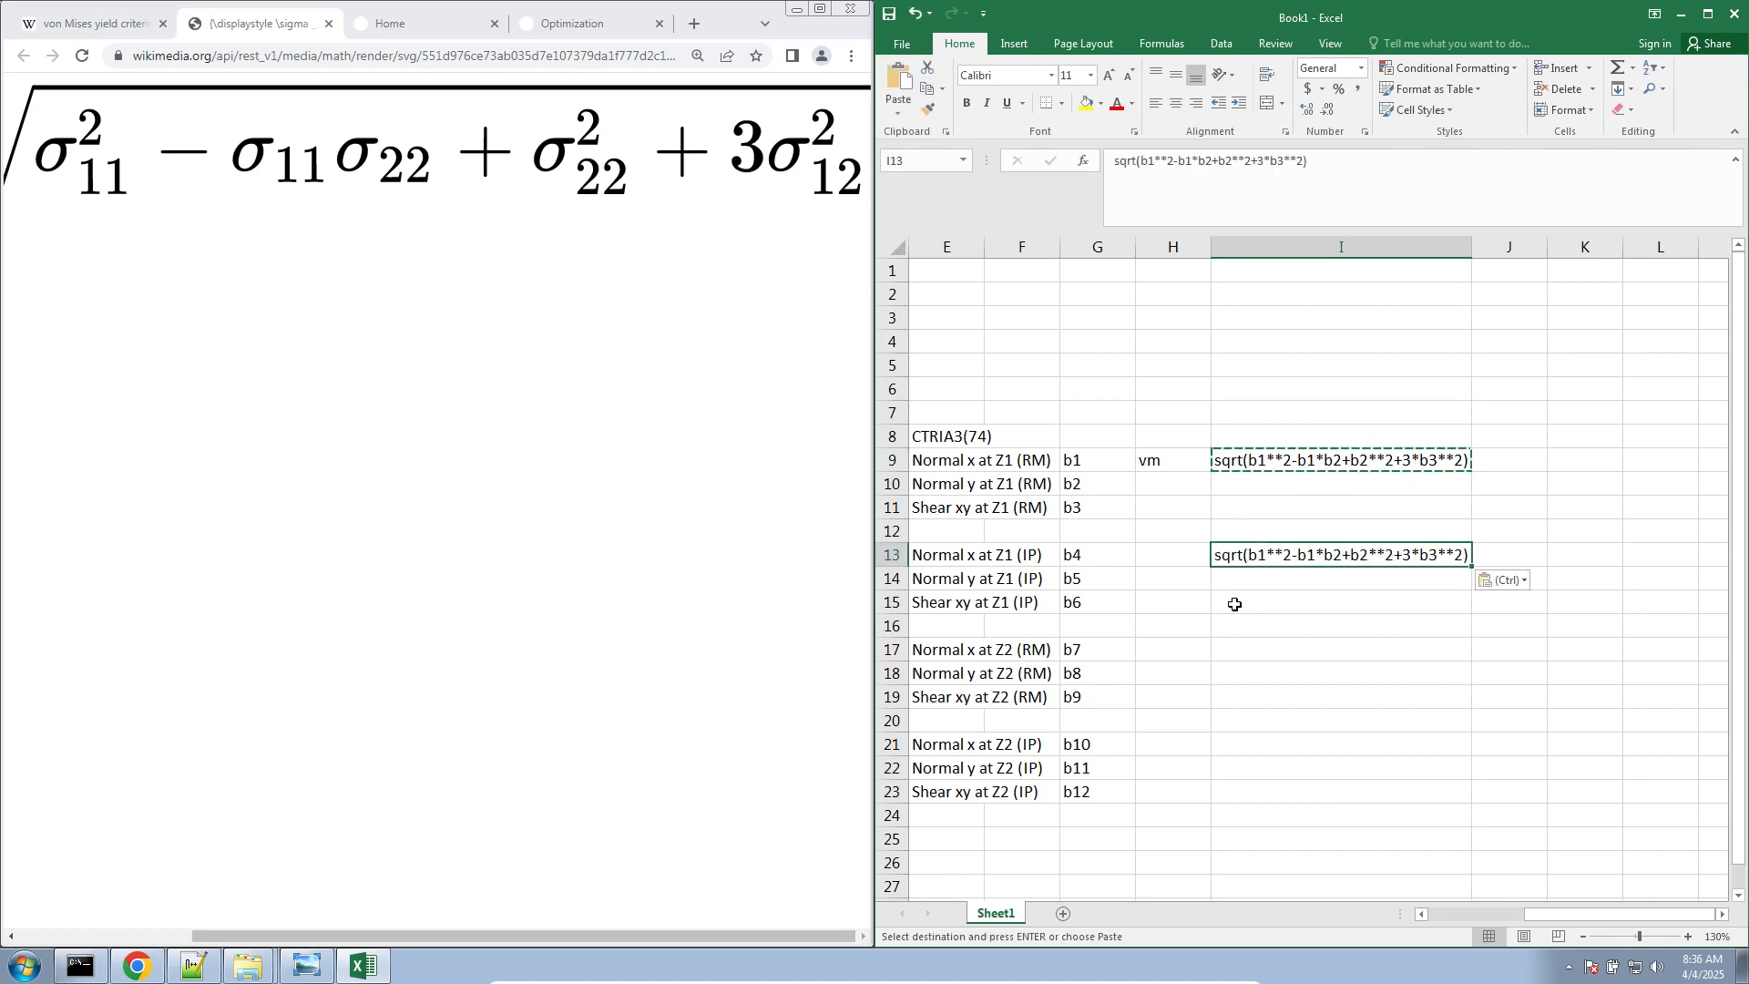
{"action": "double_click", "coordinate": [1250, 555]}
{"action": "left_click_drag", "start_coordinate": [1250, 555], "coordinate": [1593, 550]}
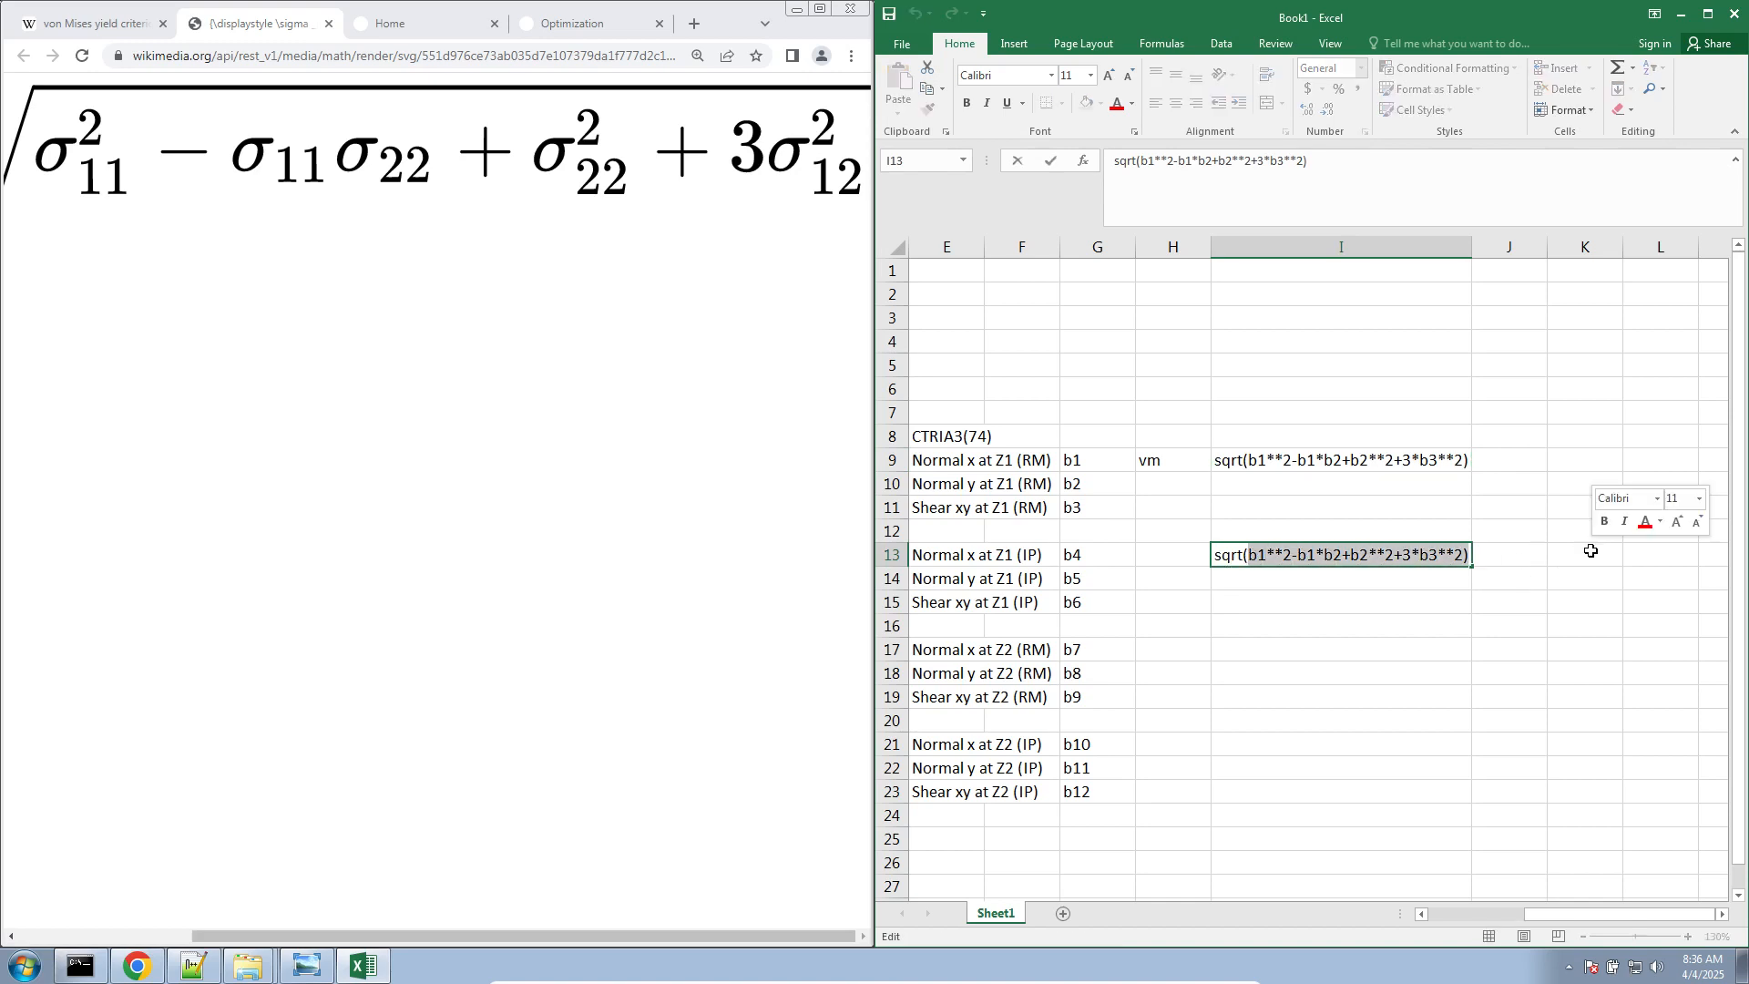
{"action": "type", "text": "b"}
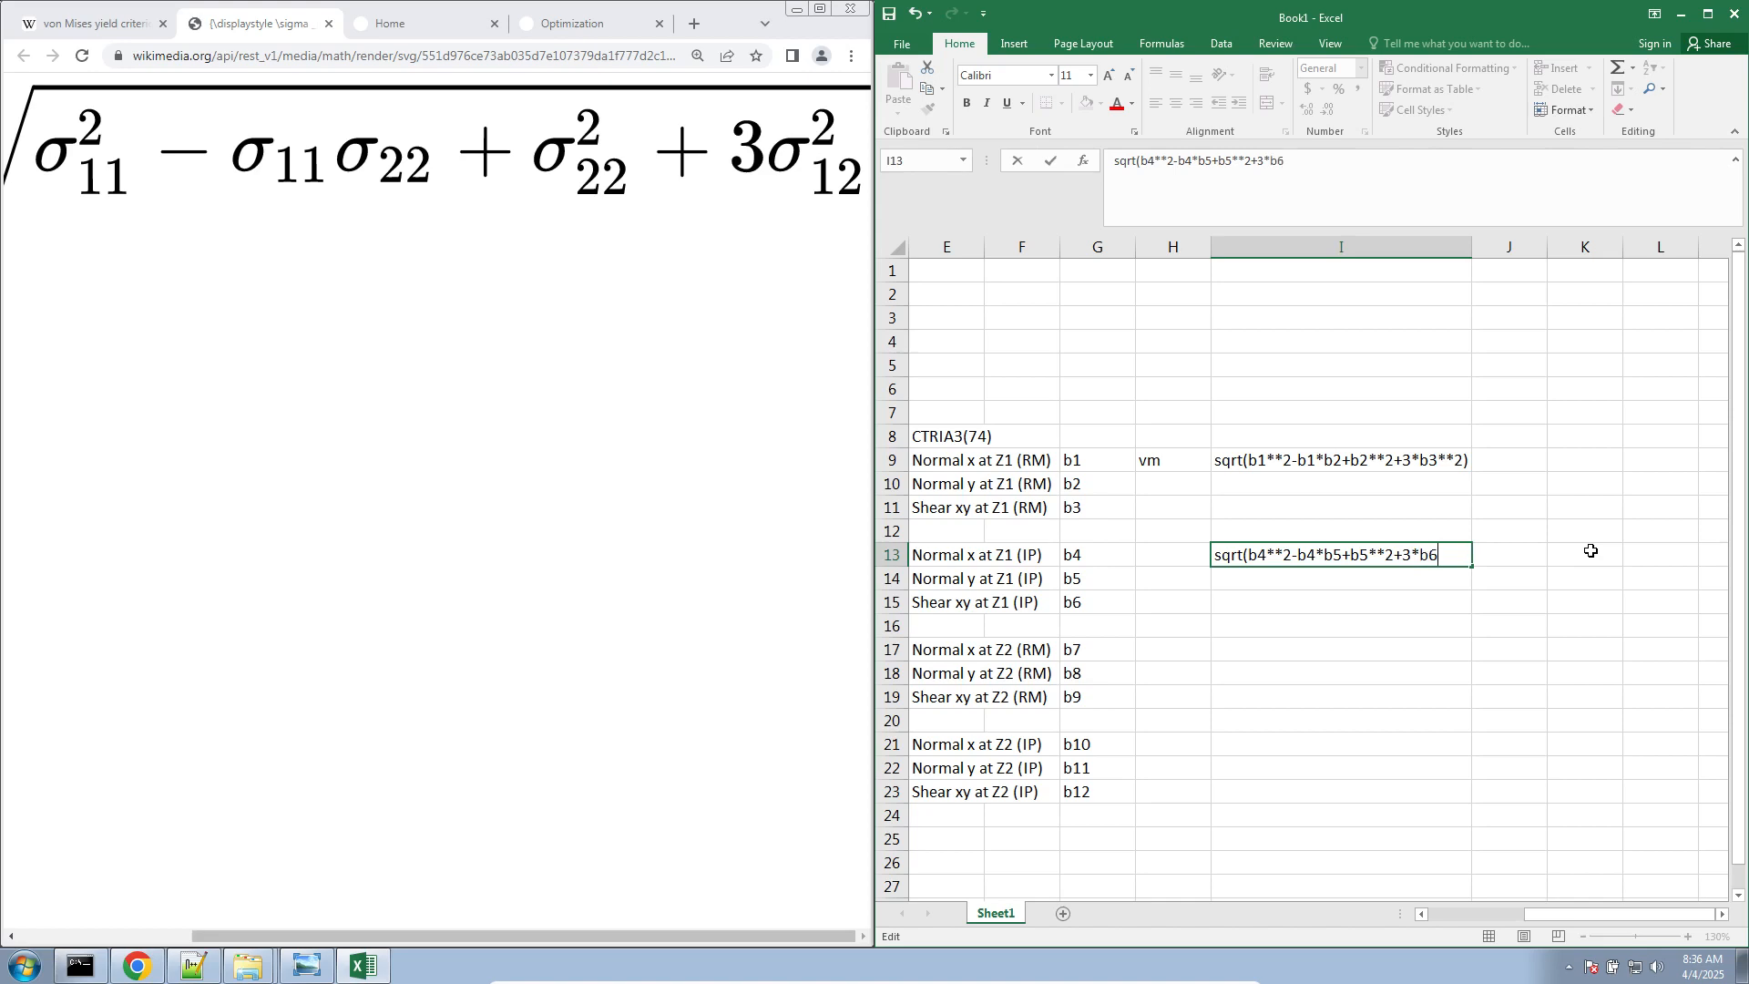
{"action": "type", "text": "&&"}
{"action": "key", "text": "Return"}
Select the Z2 block A17:G23 and compare it with the two von Mises expressions in column I
{"action": "left_click_drag", "start_coordinate": [1562, 914], "coordinate": [1298, 952]}
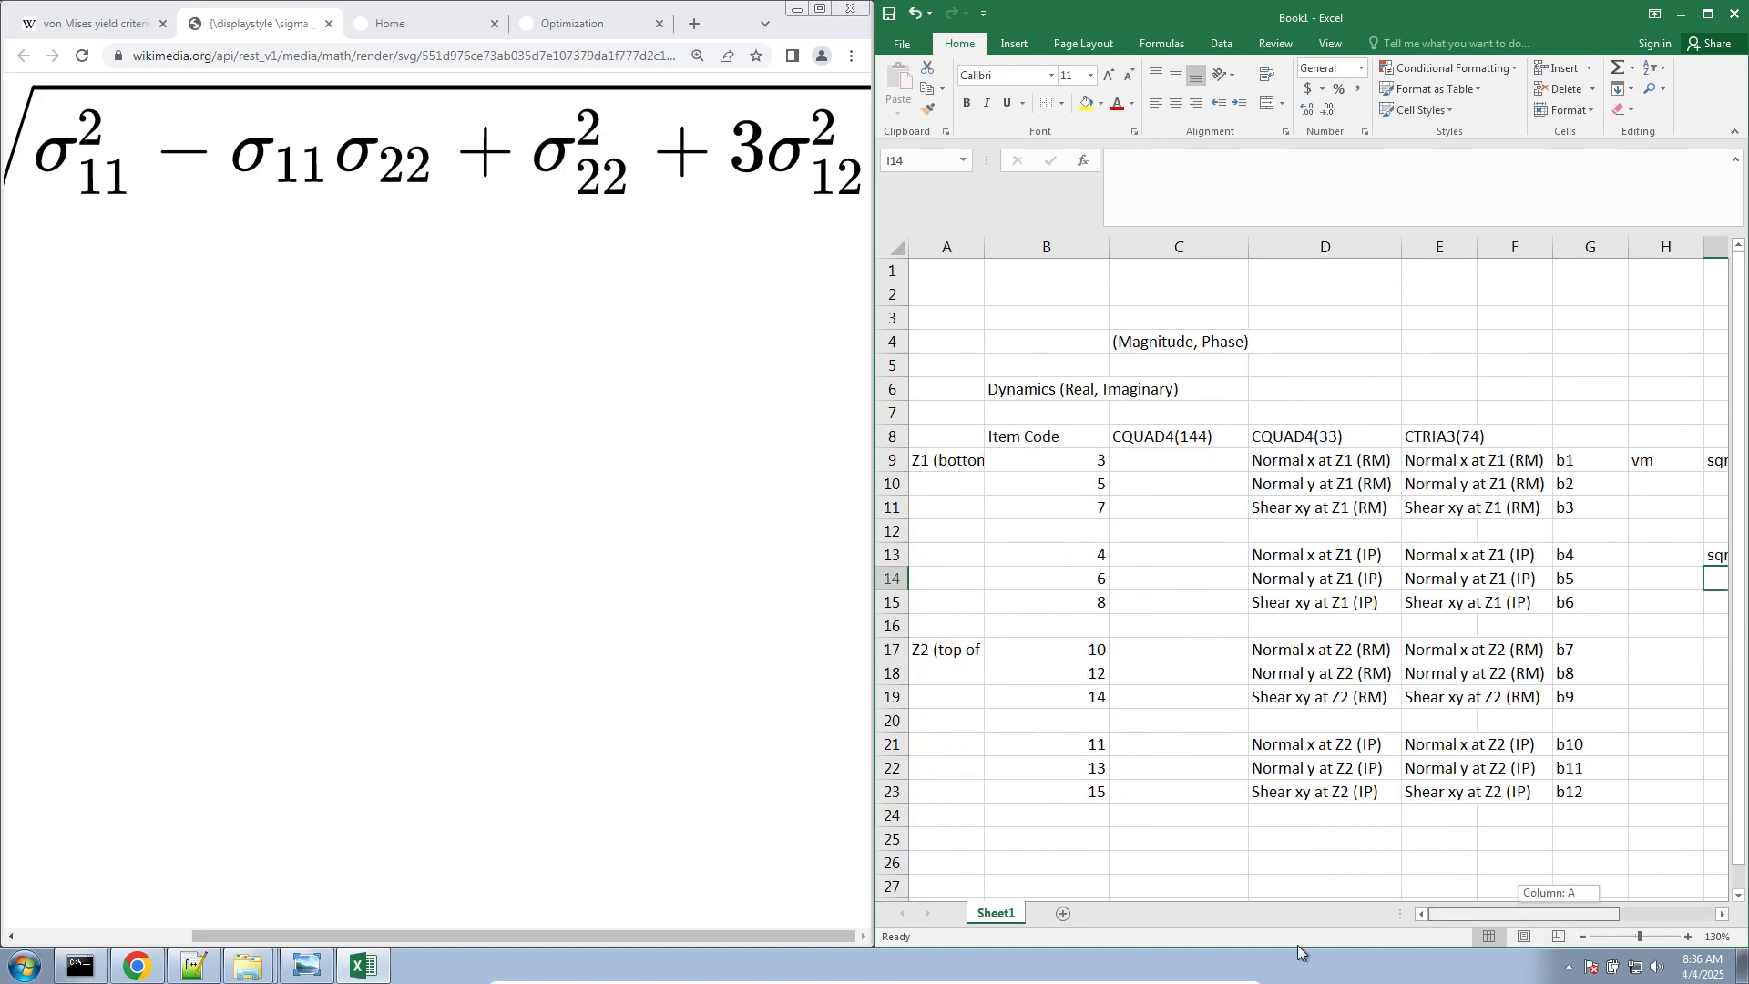
{"action": "left_click_drag", "start_coordinate": [952, 651], "coordinate": [1589, 790]}
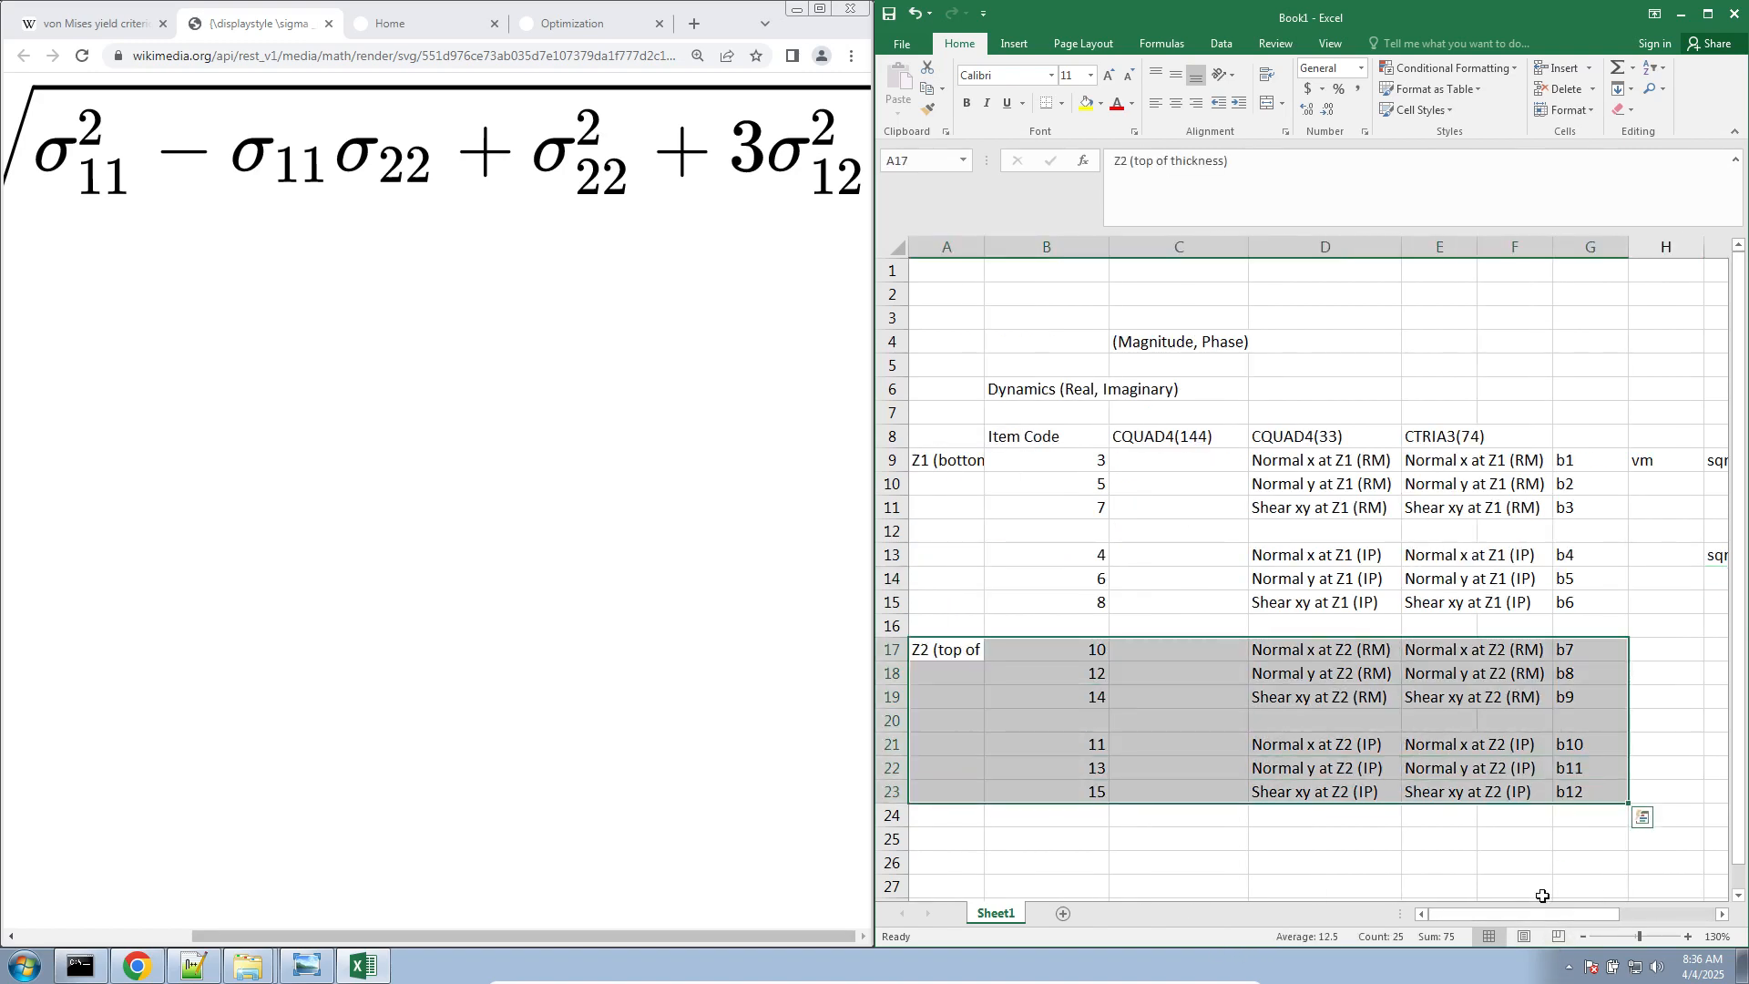
{"action": "left_click_drag", "start_coordinate": [1543, 914], "coordinate": [1629, 914]}
{"action": "scroll", "coordinate": [1562, 678], "scroll_direction": "down", "scroll_amount": 1}
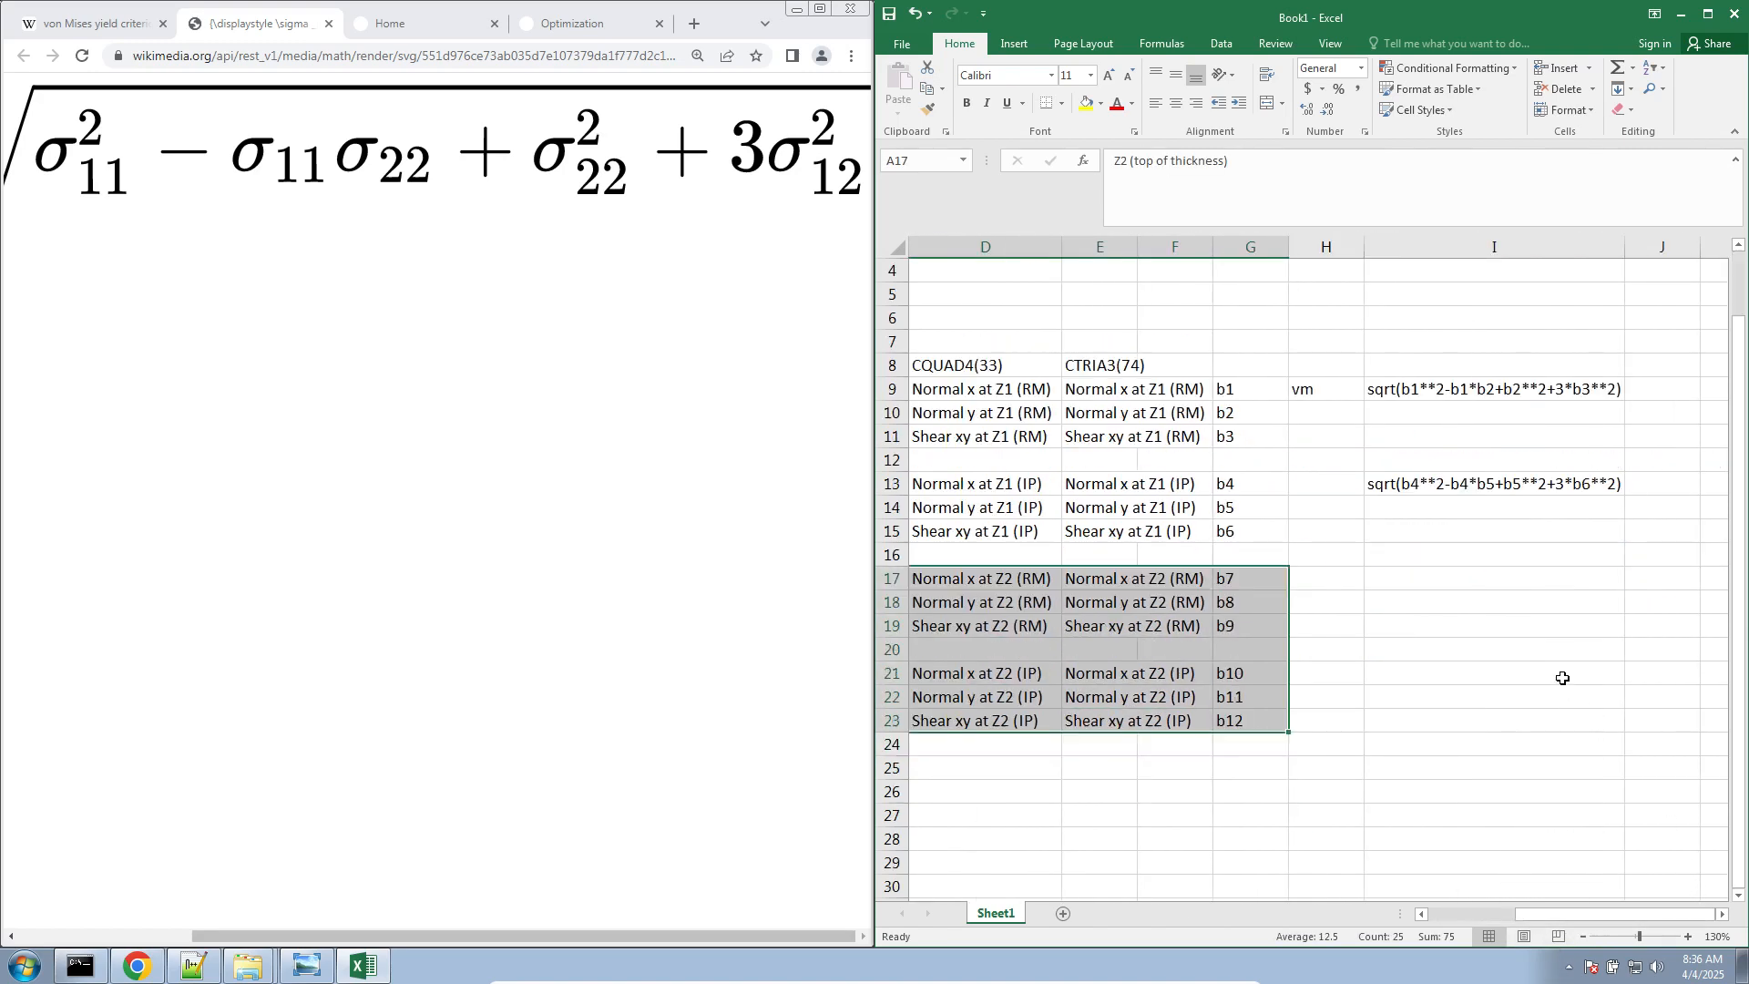
Switch to Chrome, close the old Optimization page and start a new optimization session from the Home page in a maximized window
{"action": "left_click", "coordinate": [132, 969]}
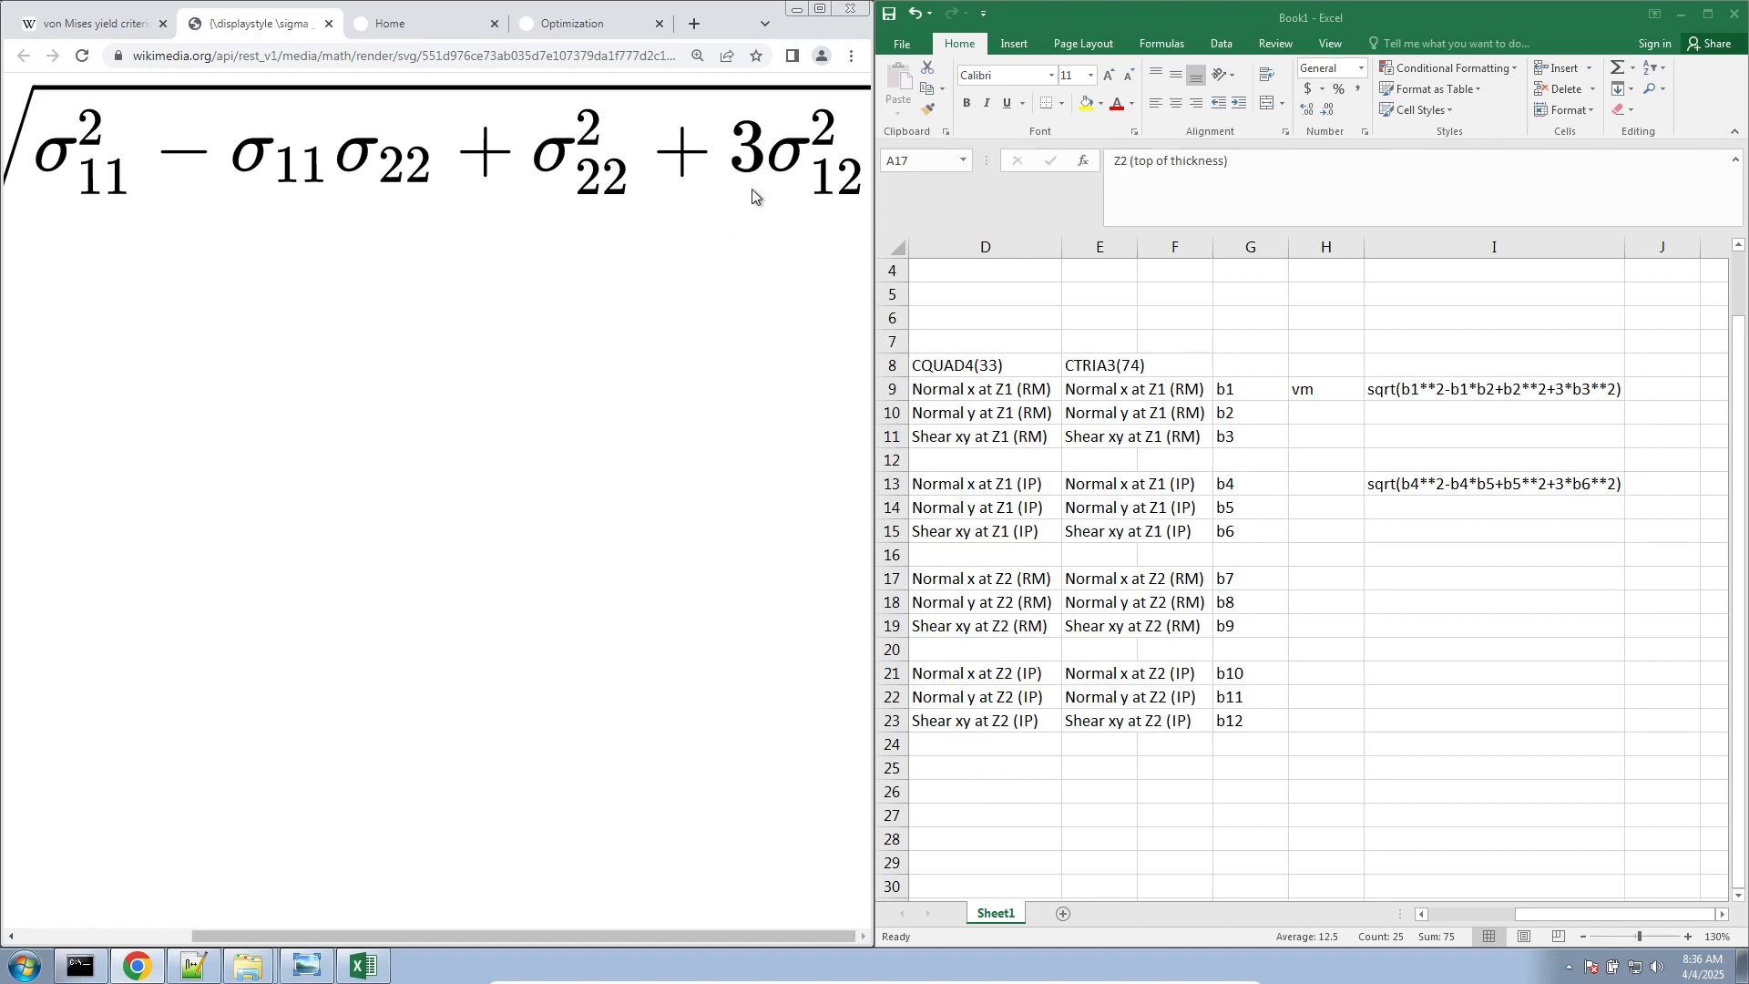
{"action": "left_click", "coordinate": [564, 25]}
{"action": "left_click", "coordinate": [820, 9]}
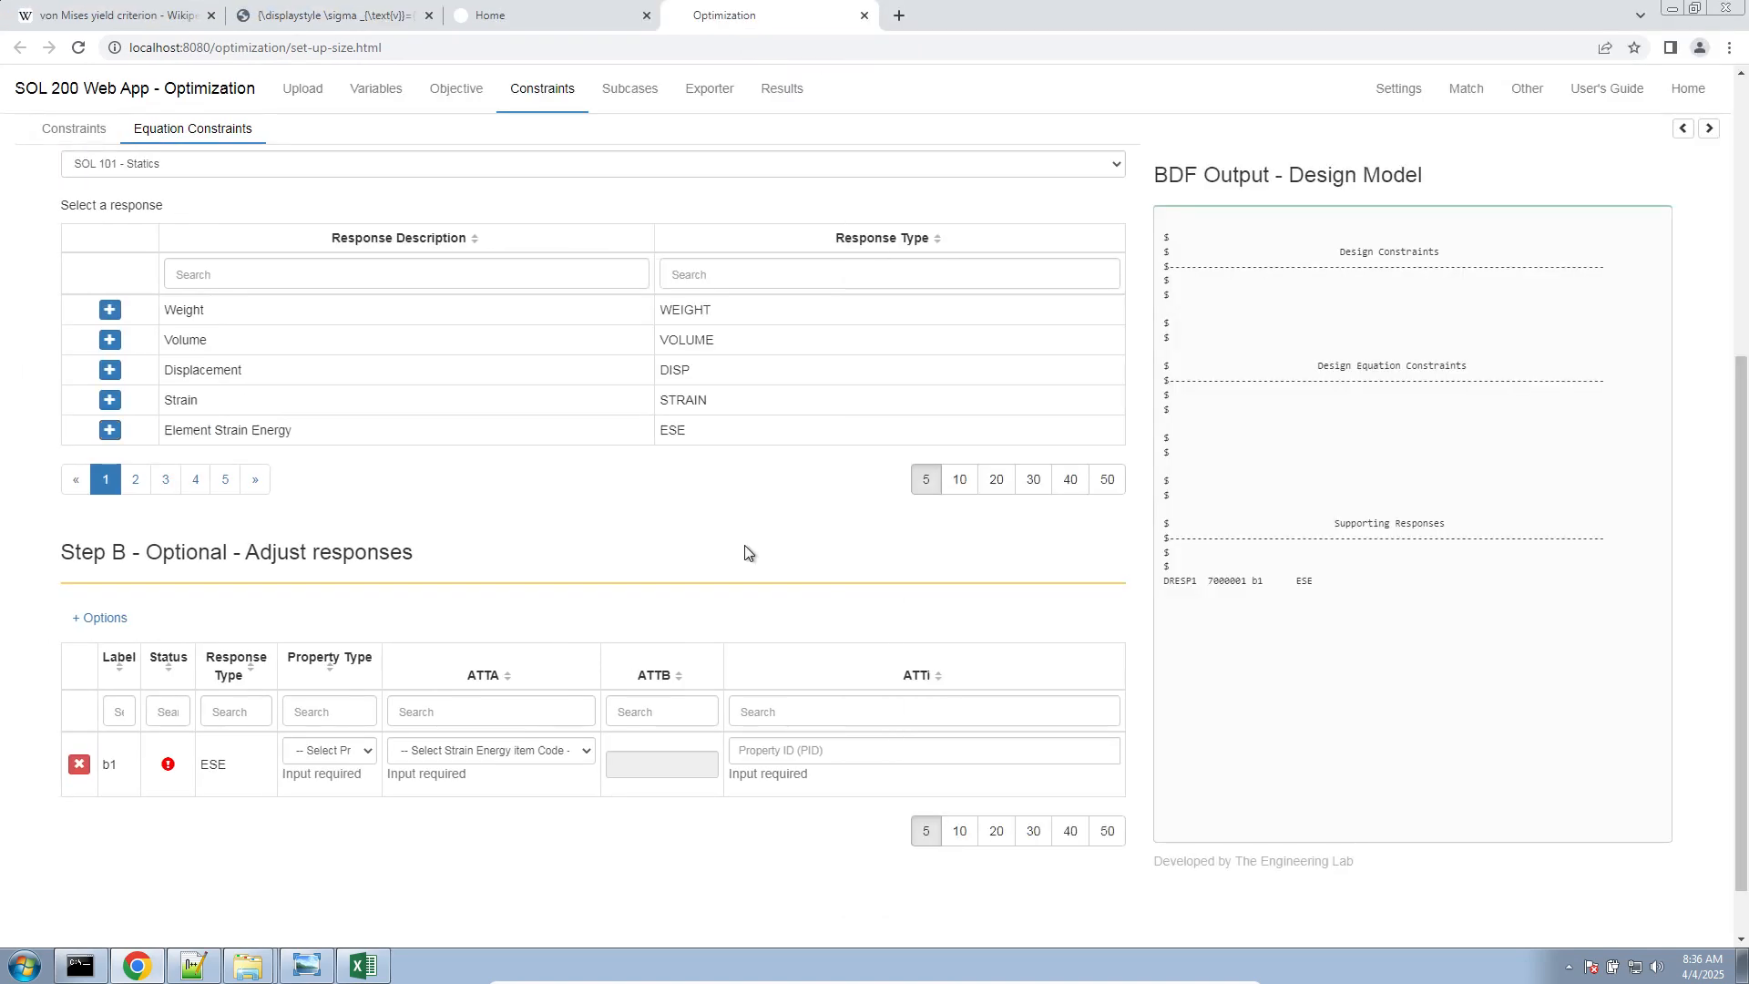
{"action": "left_click", "coordinate": [508, 16]}
{"action": "left_click", "coordinate": [864, 16]}
{"action": "left_click", "coordinate": [964, 150]}
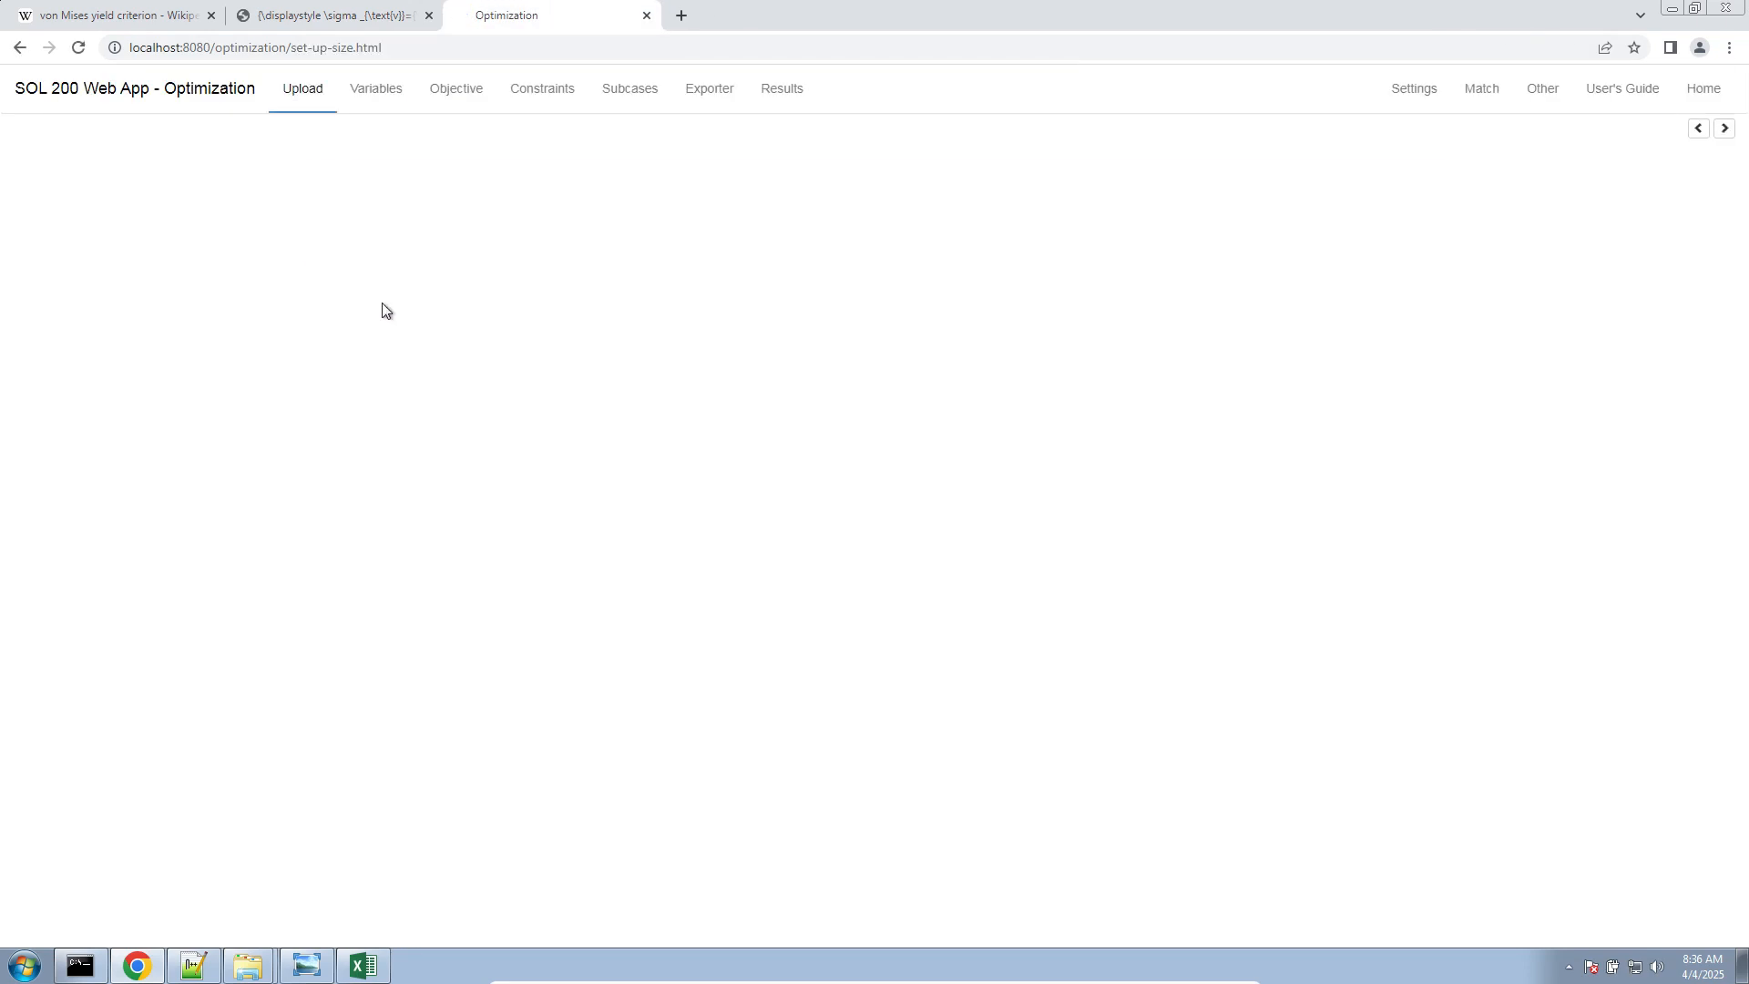
Select the file dsoug7_split_pshells.bdf and upload it to the optimization session
{"action": "left_click", "coordinate": [327, 283]}
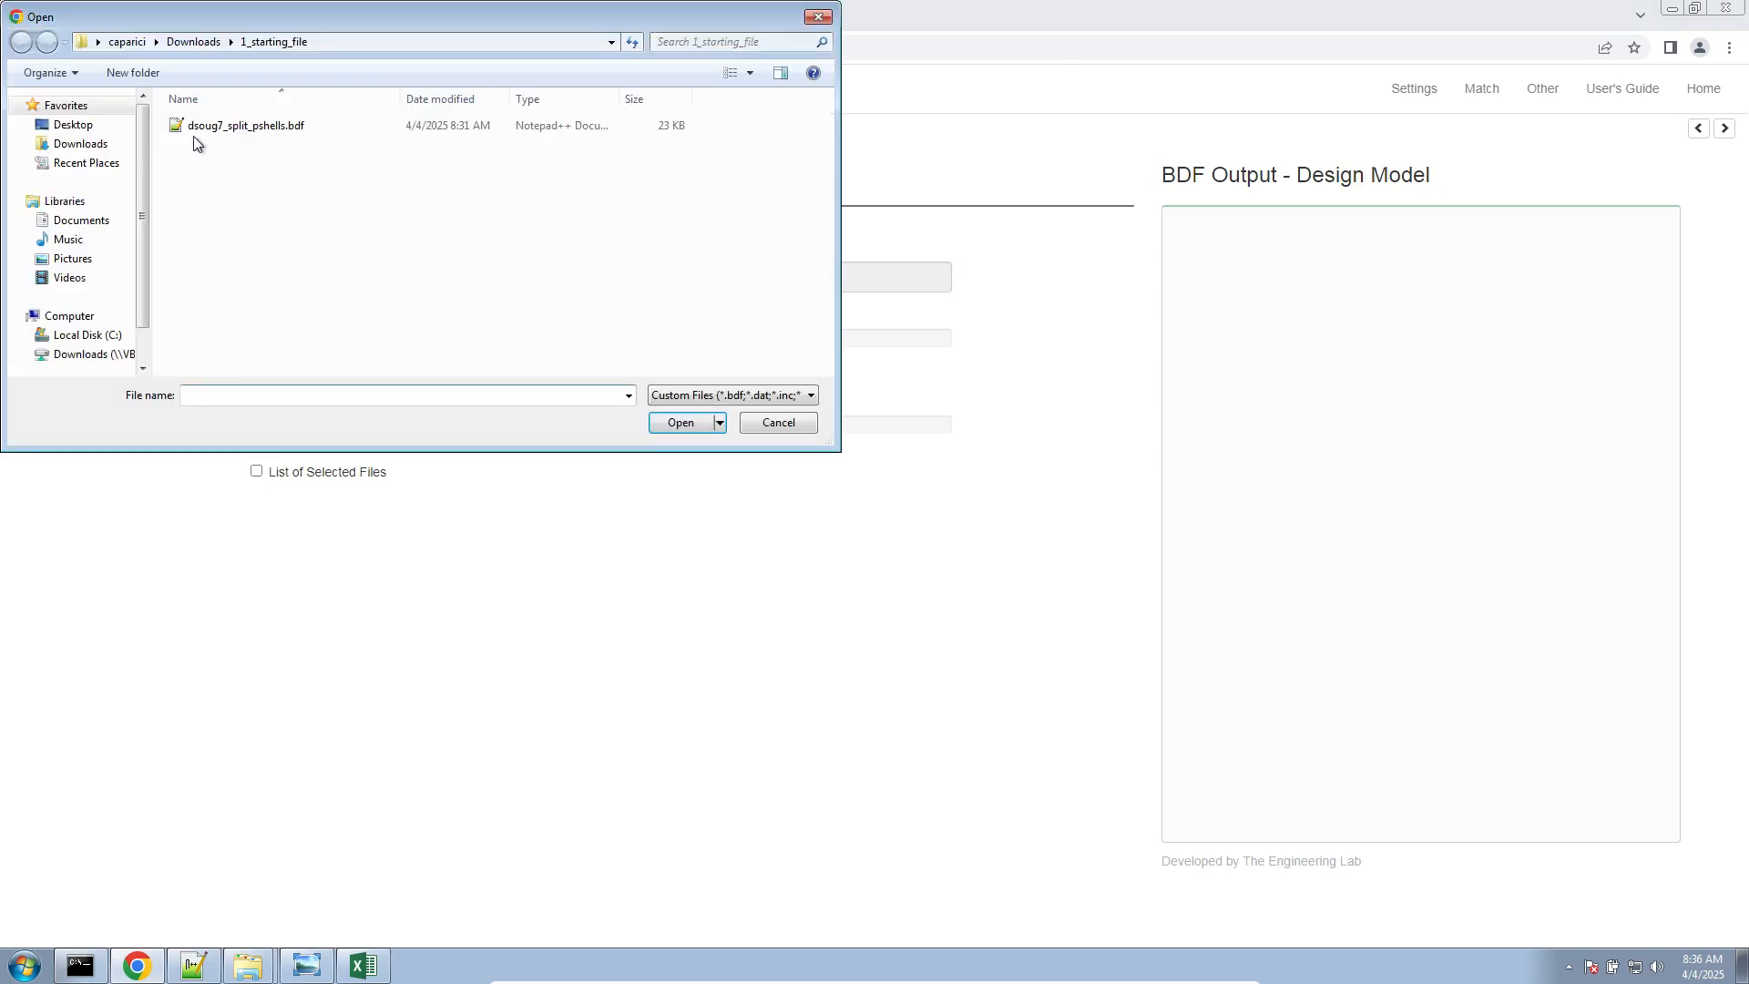
{"action": "double_click", "coordinate": [195, 128]}
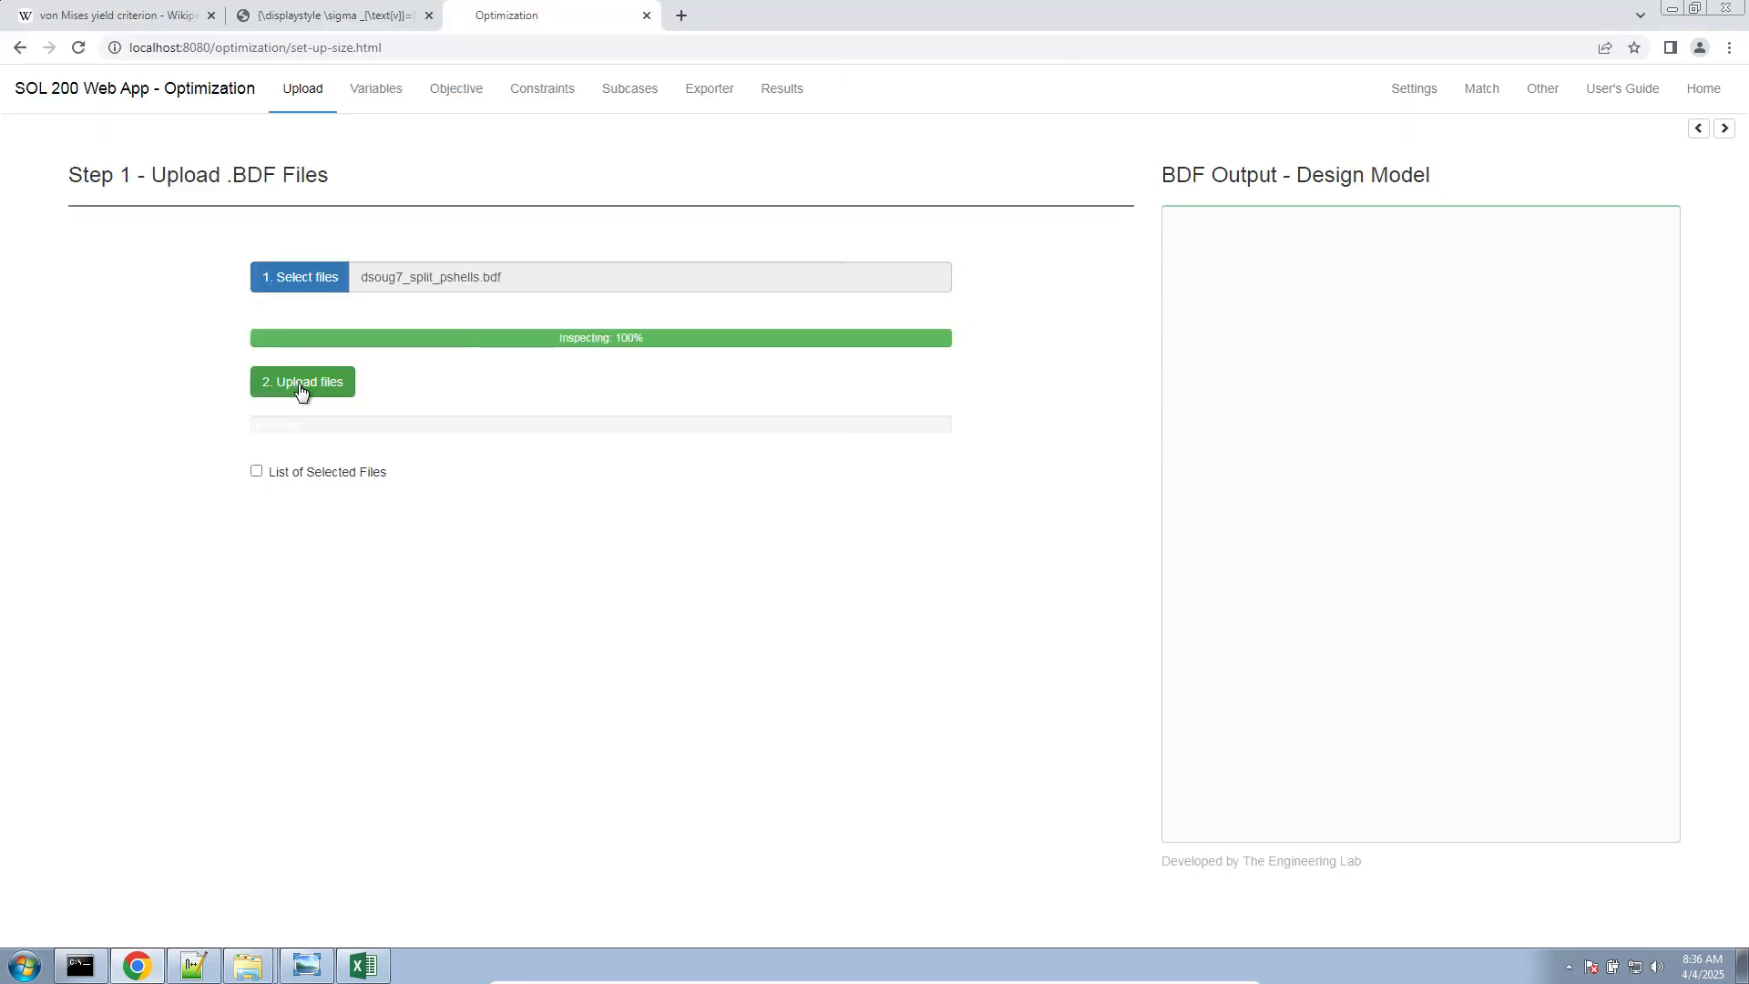
{"action": "left_click", "coordinate": [301, 382]}
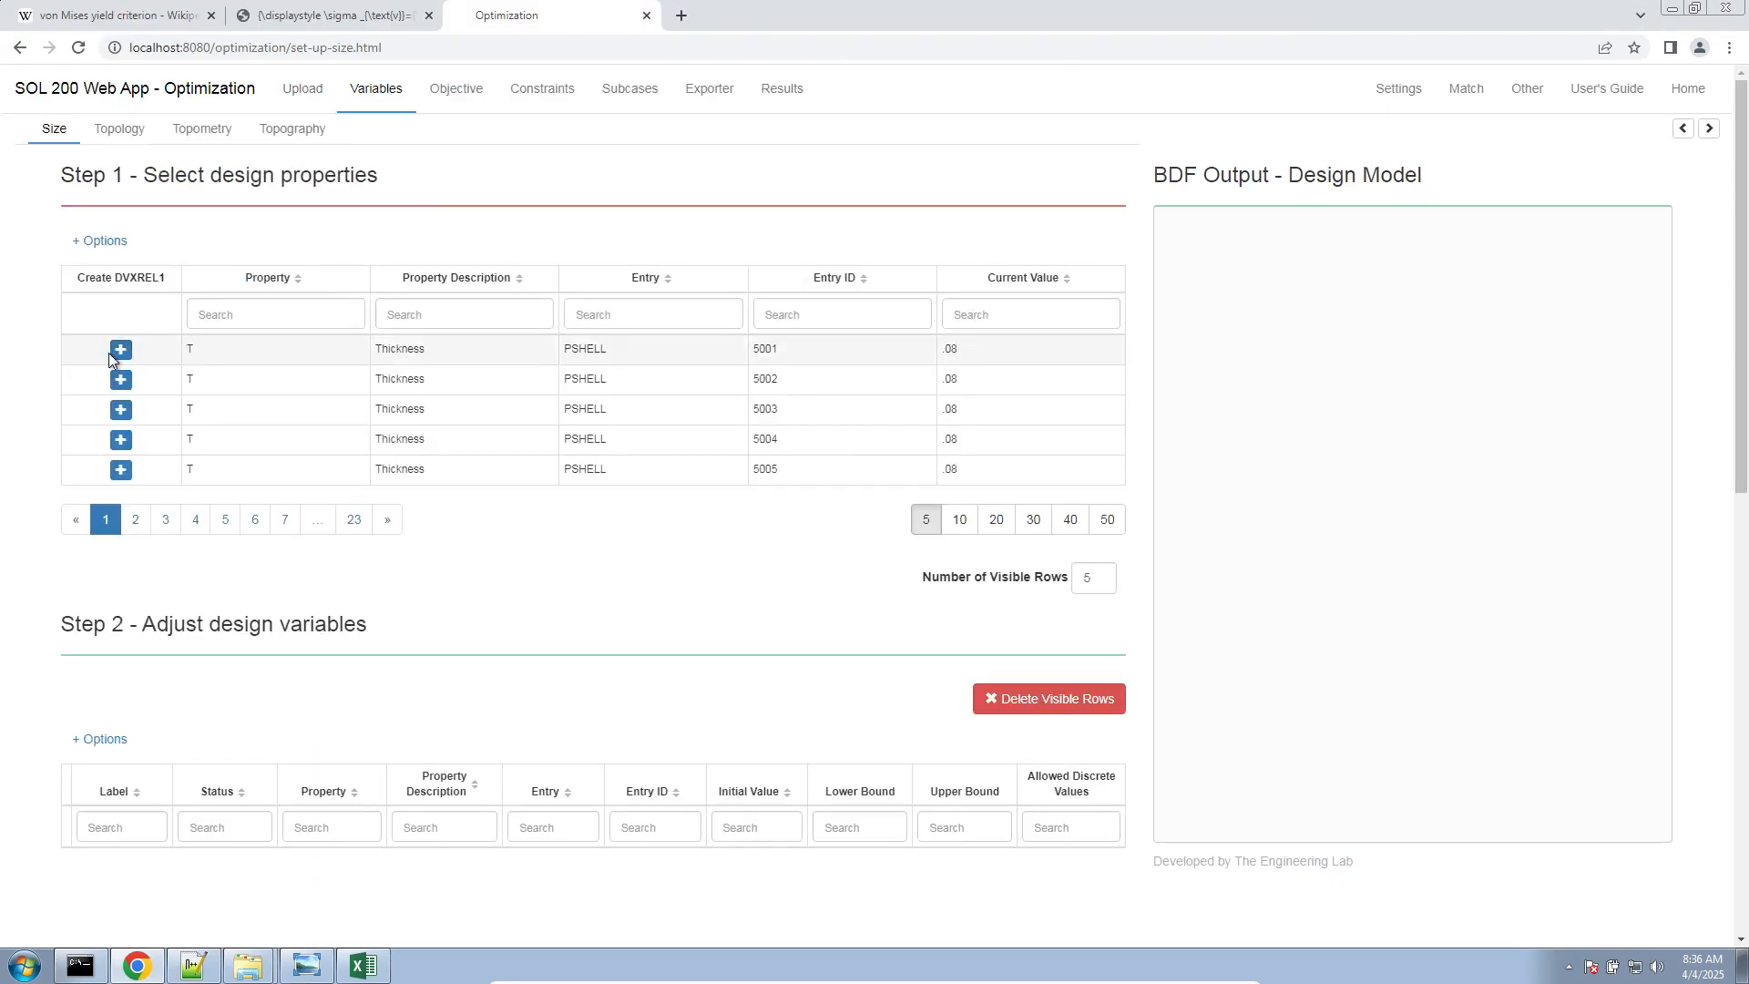
Create a thickness design variable for PSHELL 5001 and set Weight as the objective
{"action": "left_click", "coordinate": [121, 350]}
{"action": "scroll", "coordinate": [378, 811], "scroll_direction": "down", "scroll_amount": 3}
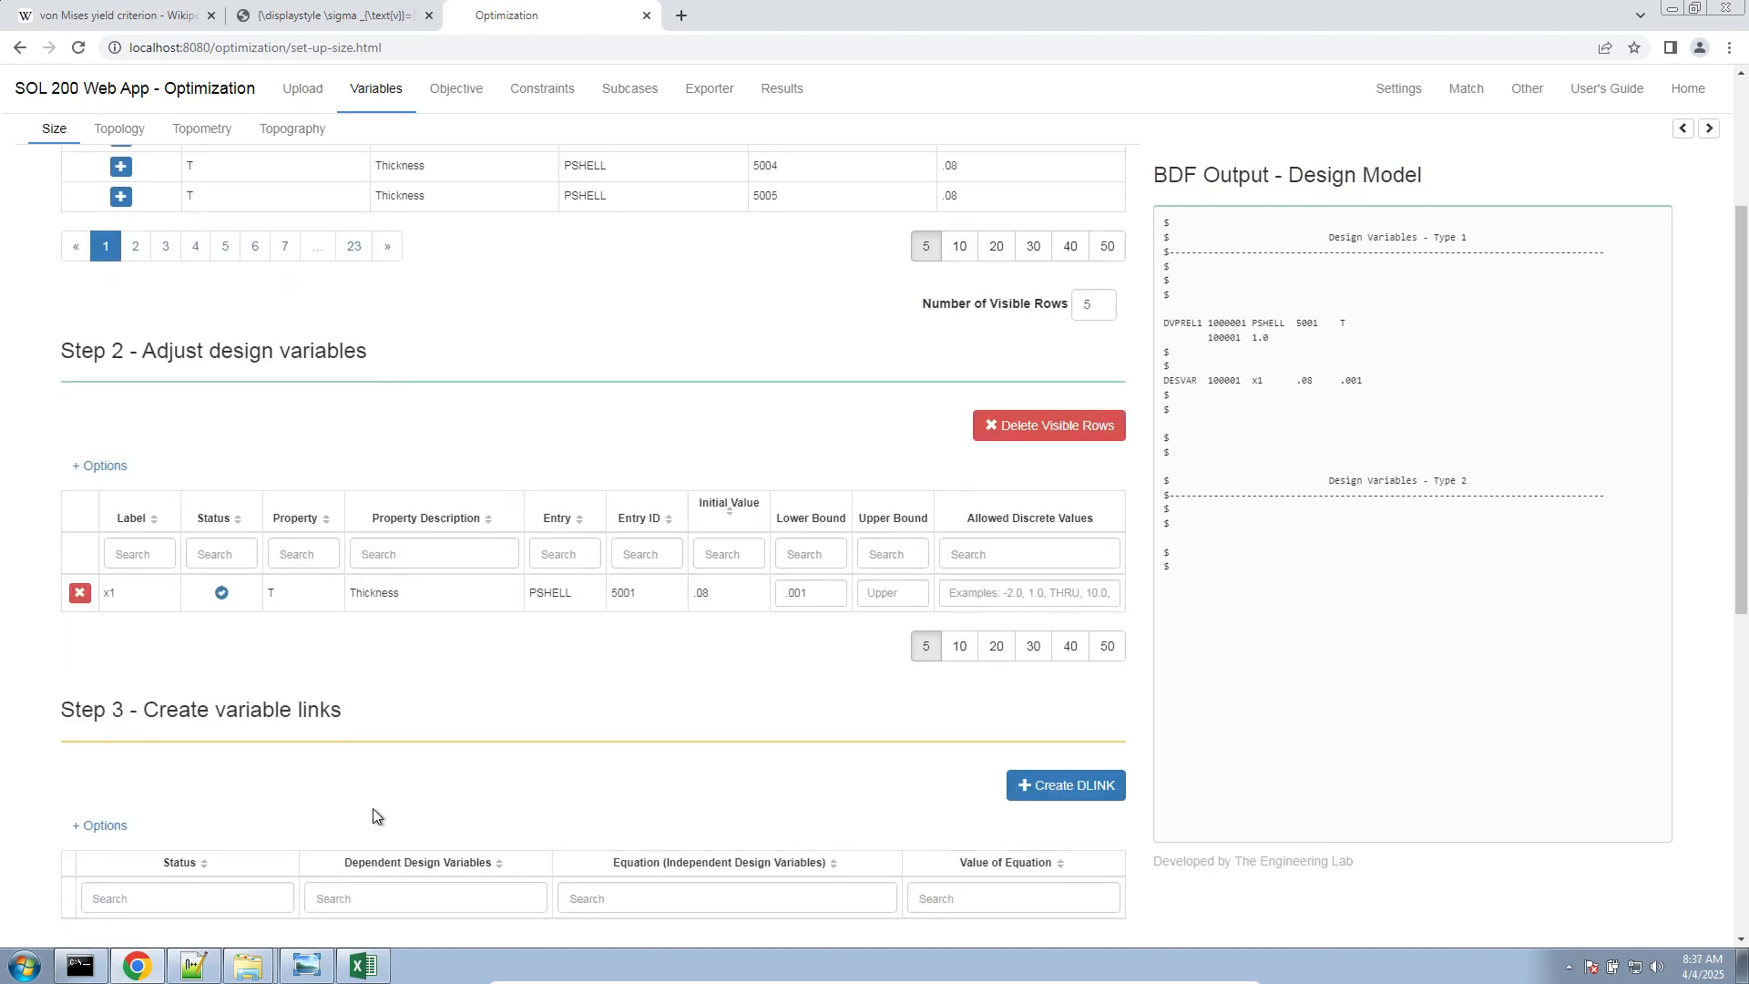
{"action": "scroll", "coordinate": [378, 802], "scroll_direction": "up", "scroll_amount": 3}
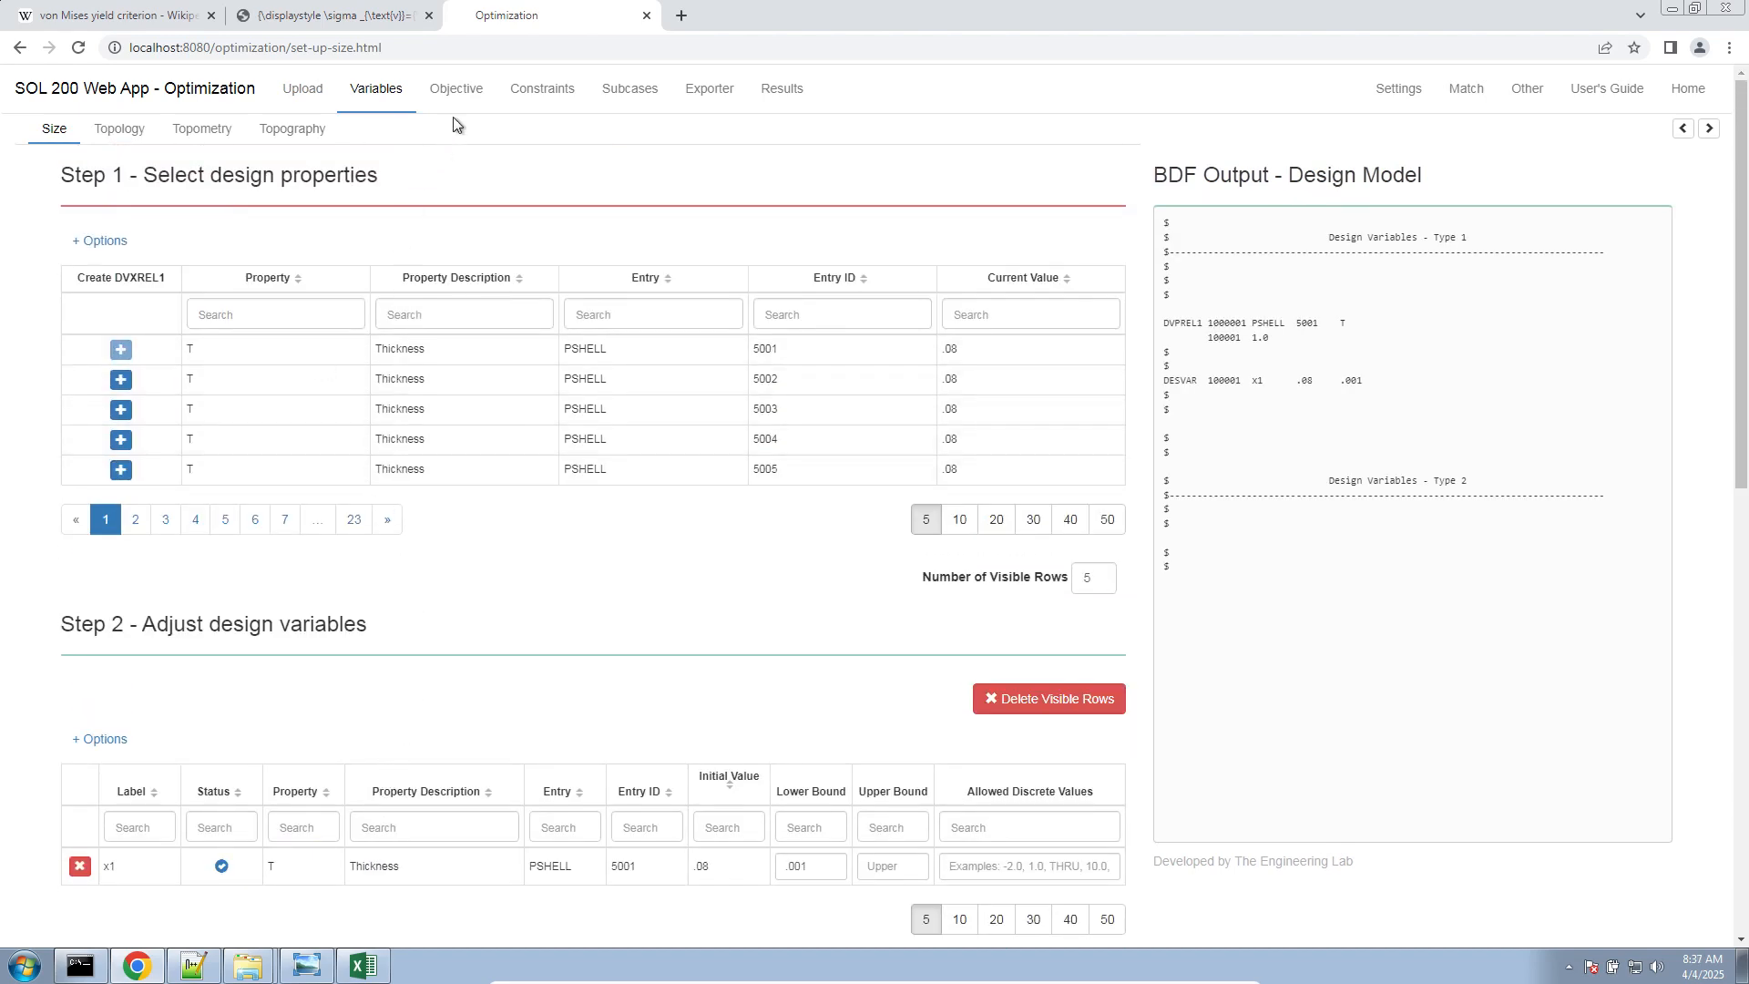
{"action": "left_click", "coordinate": [456, 92]}
{"action": "left_click", "coordinate": [109, 413]}
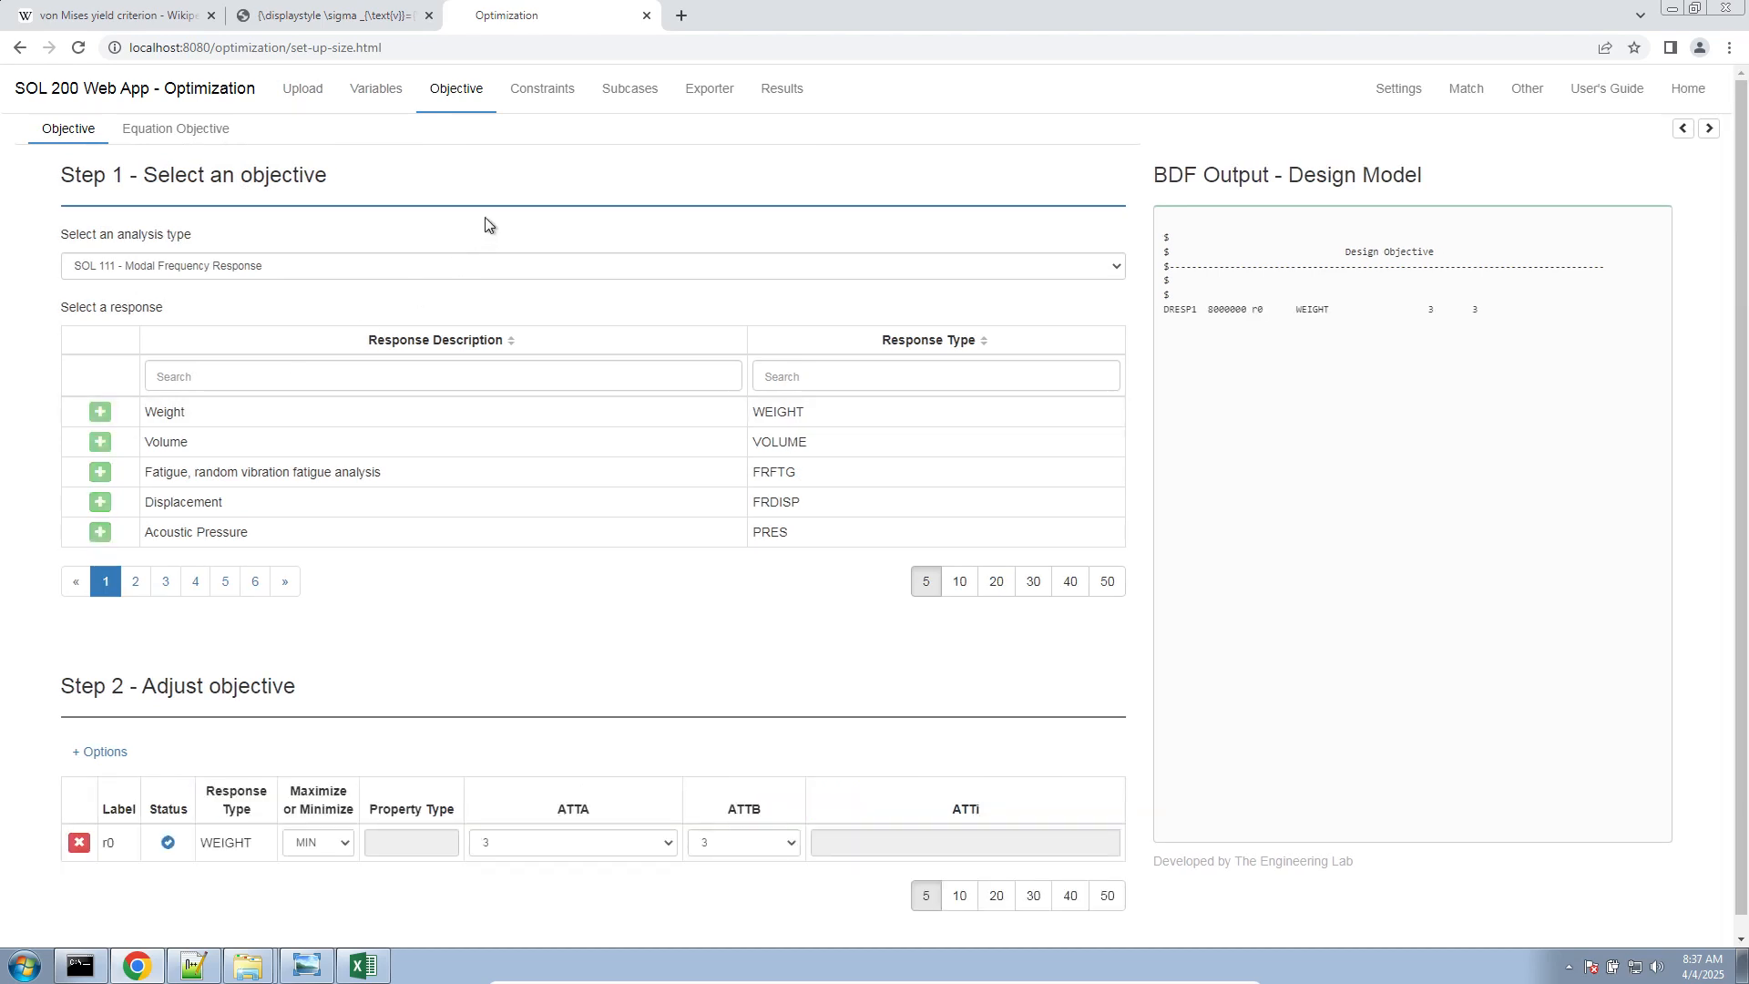
In the equation constraints, filter the response types by str and add three Element Stress (FRSTRE) responses
{"action": "left_click", "coordinate": [543, 91]}
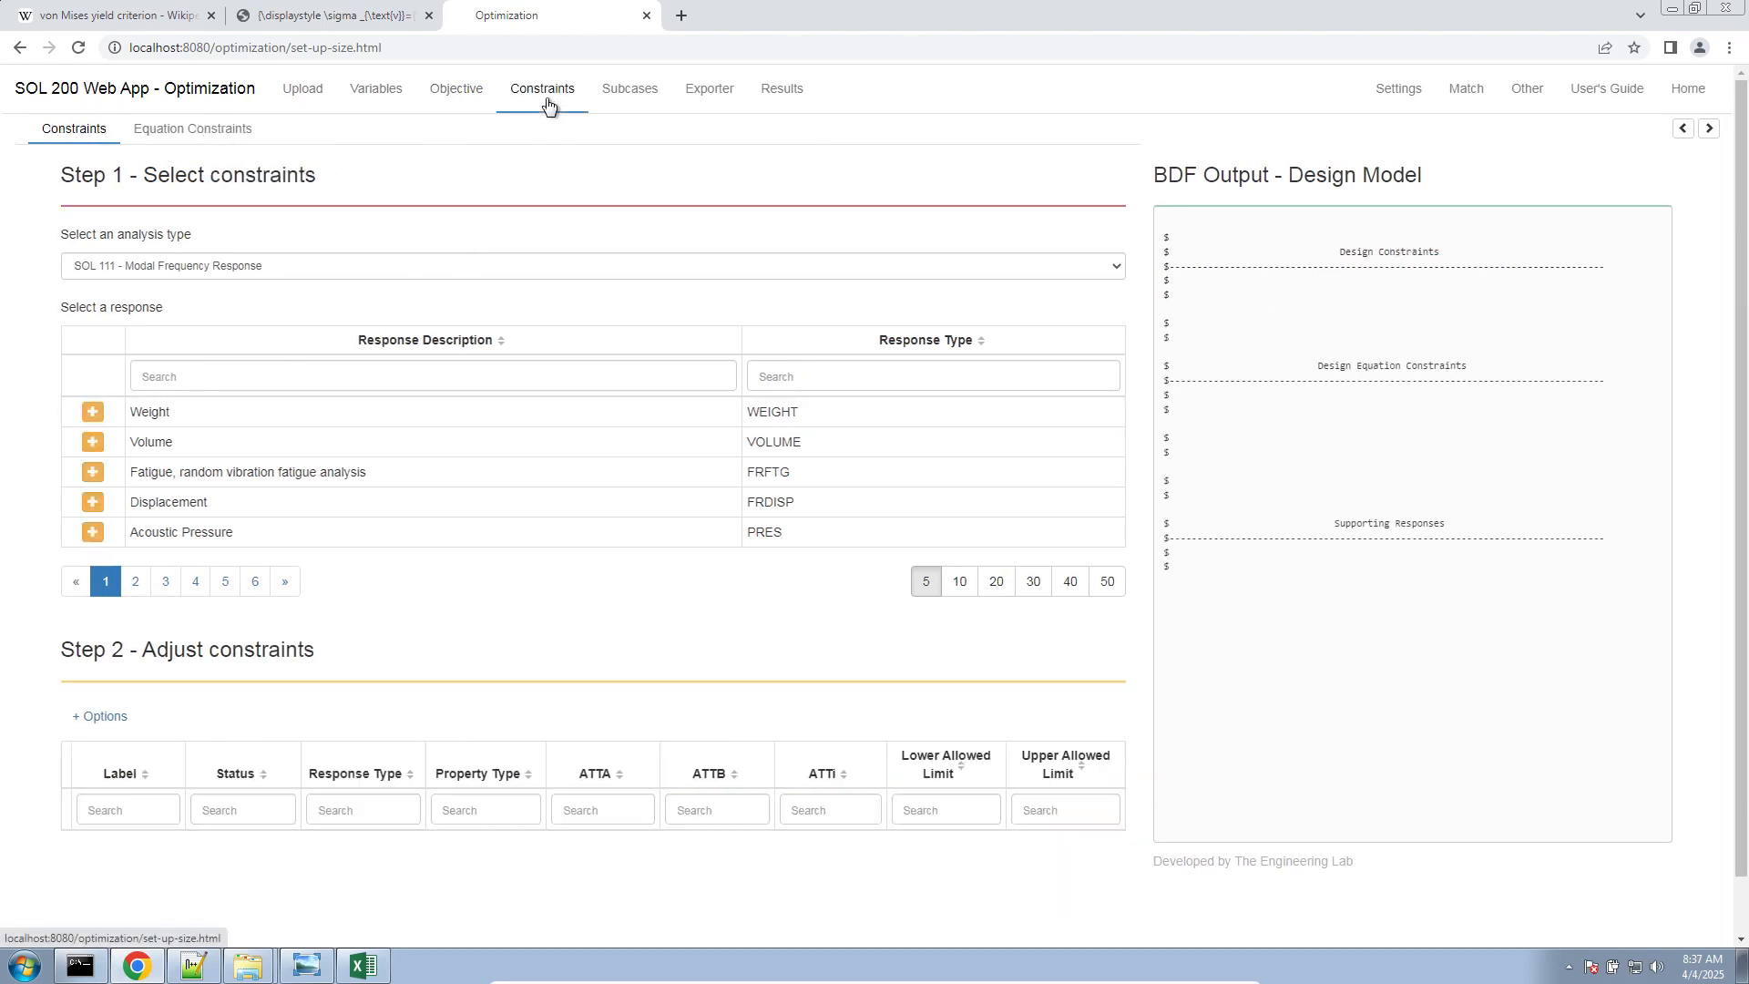
{"action": "left_click", "coordinate": [235, 137]}
{"action": "scroll", "coordinate": [642, 556], "scroll_direction": "down", "scroll_amount": 4}
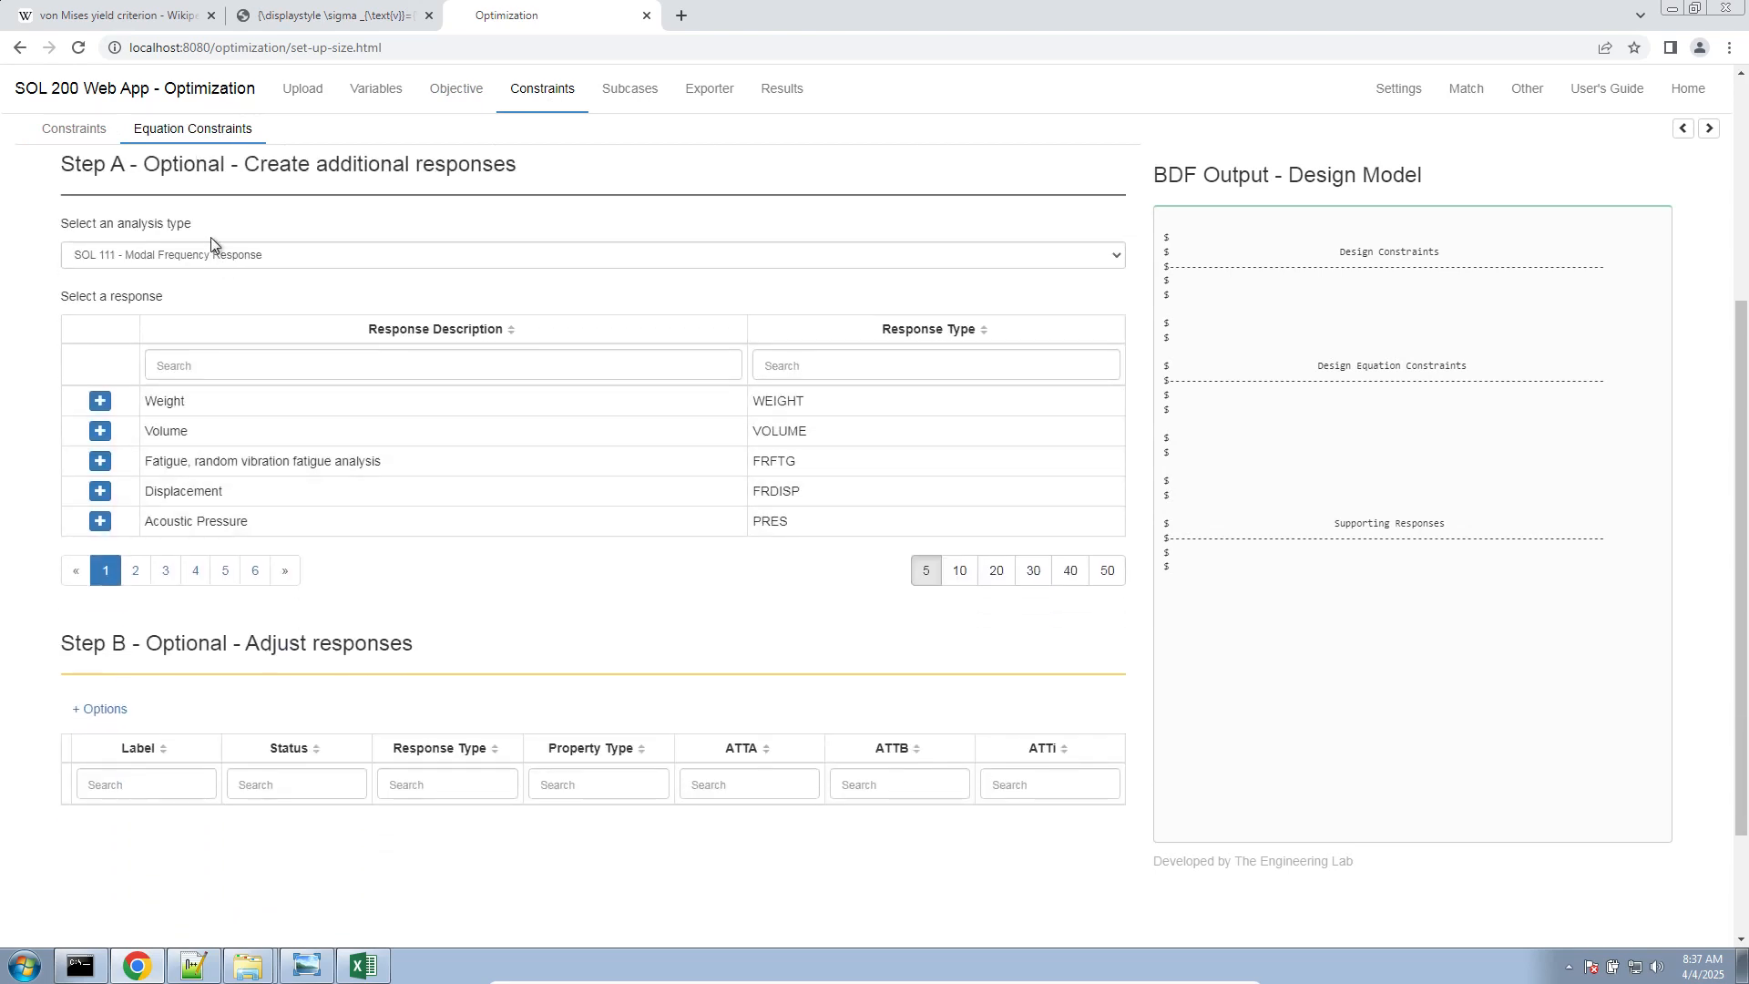
{"action": "left_click", "coordinate": [784, 364]}
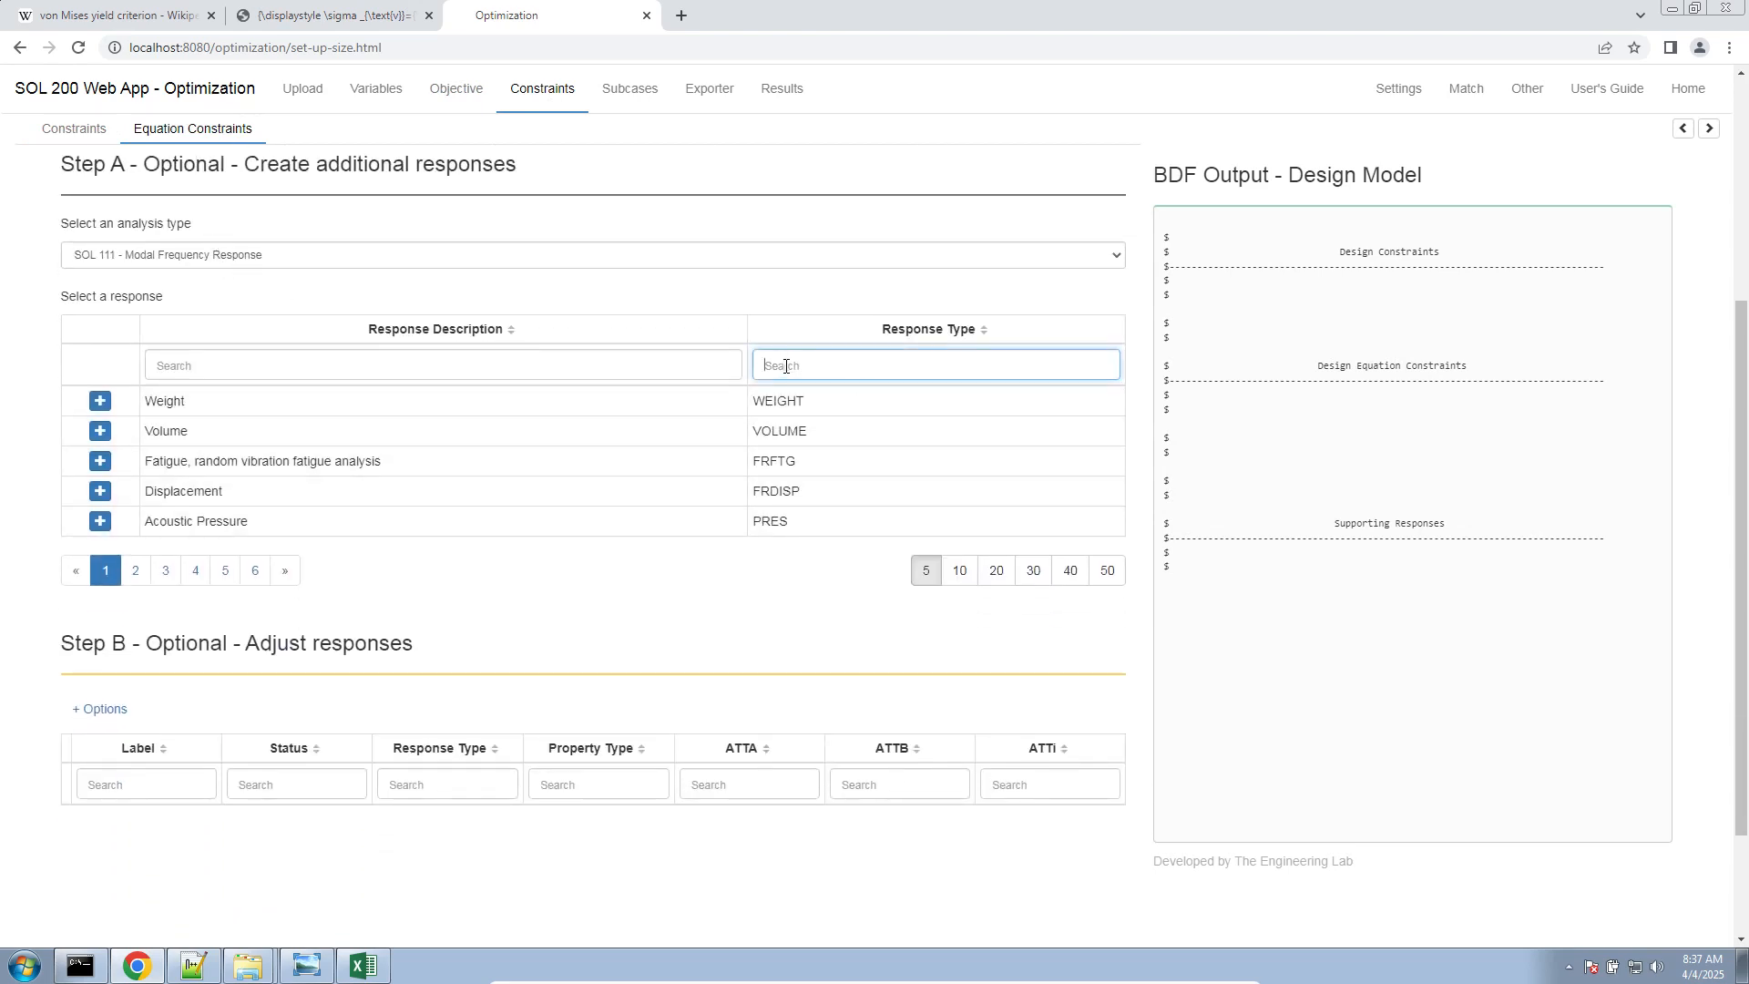
{"action": "type", "text": "str"}
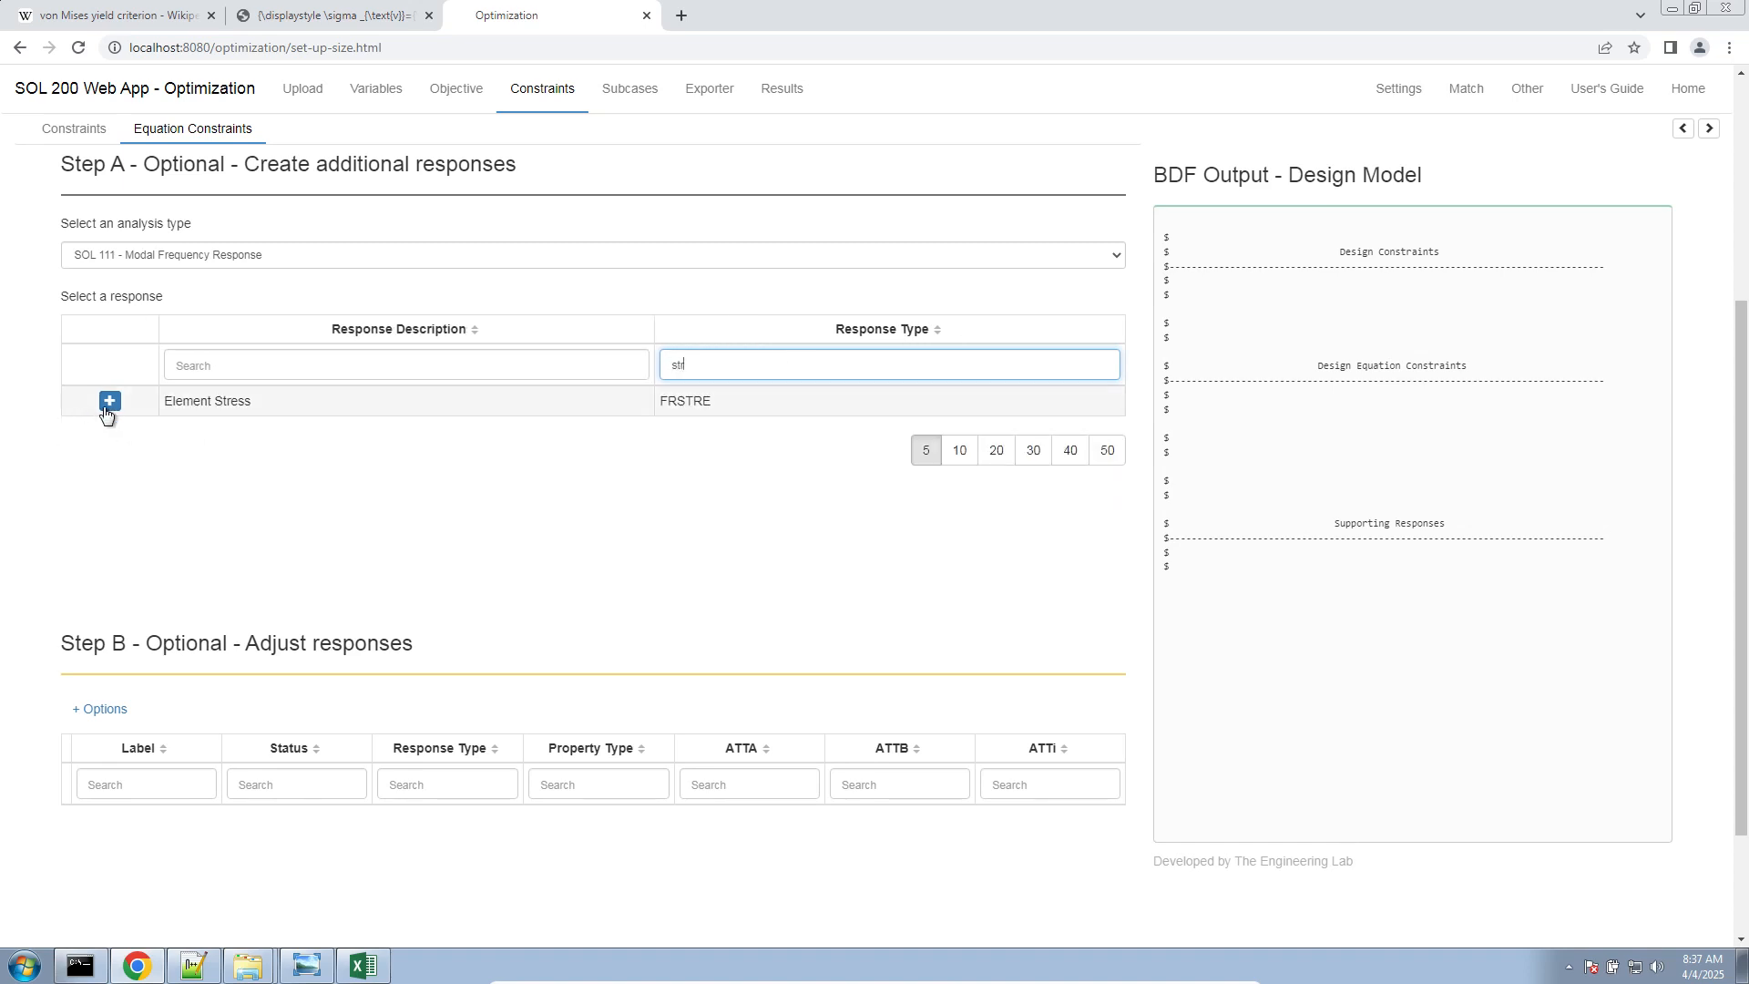
{"action": "left_click", "coordinate": [108, 404]}
{"action": "double_click", "coordinate": [685, 403]}
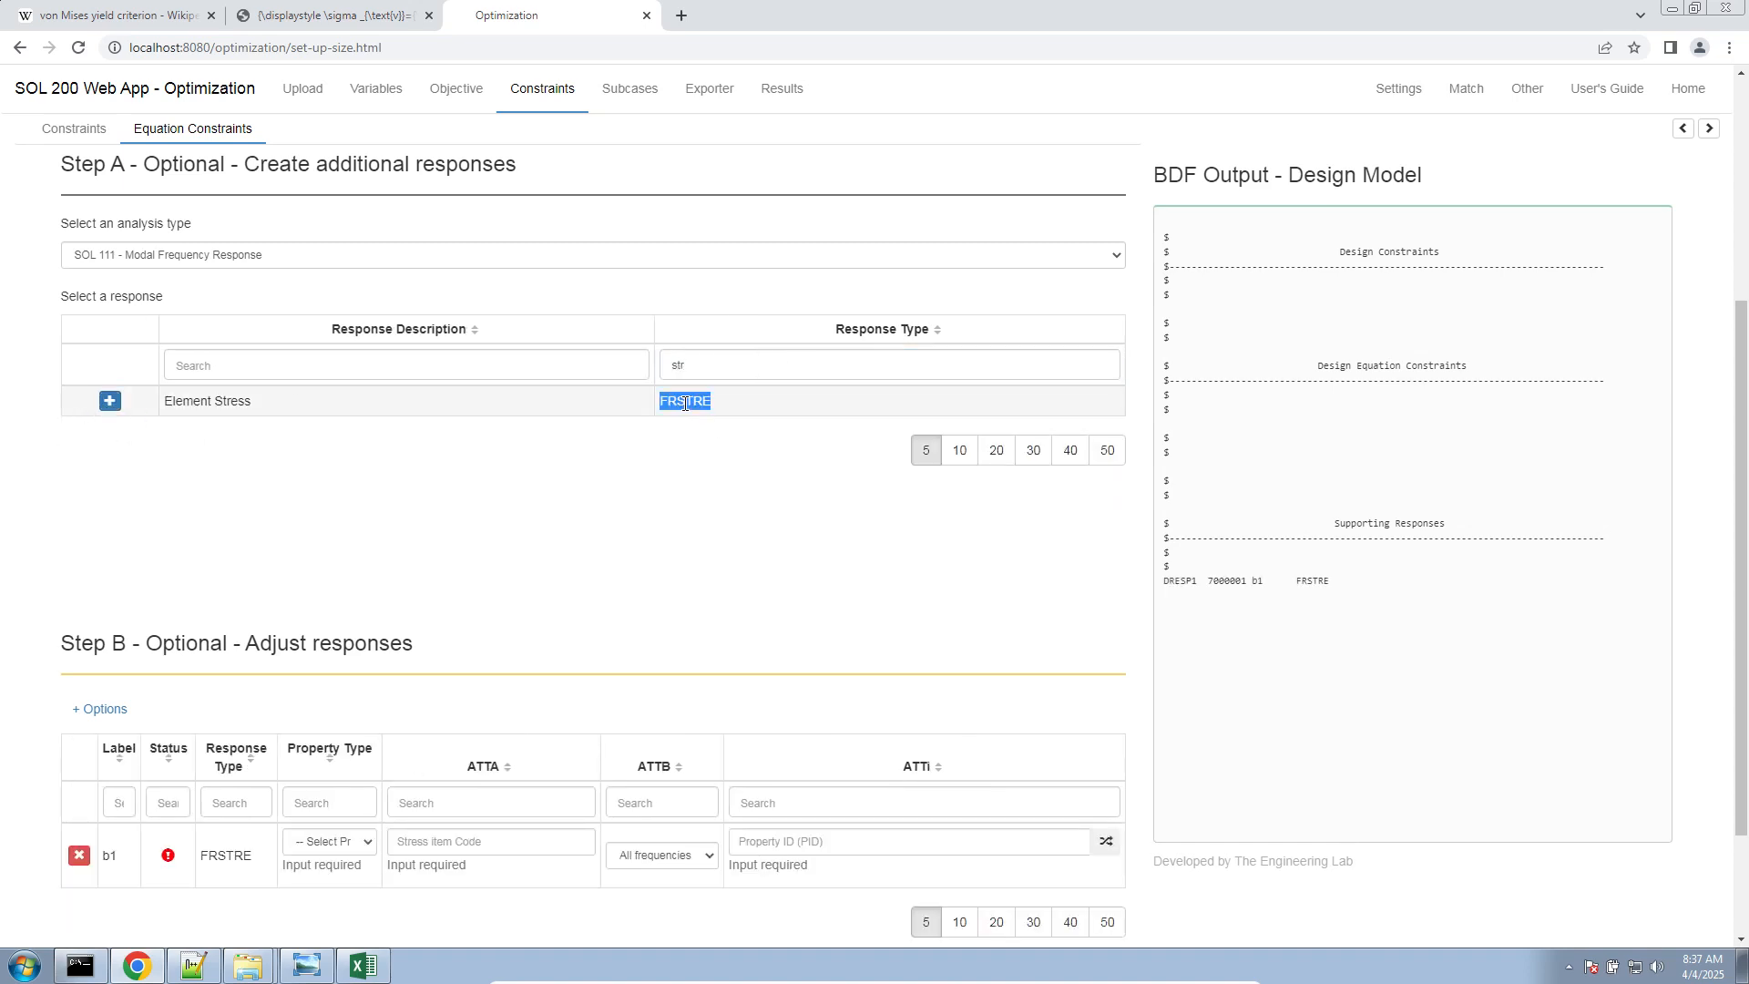
{"action": "left_click_drag", "start_coordinate": [238, 402], "coordinate": [153, 402]}
{"action": "scroll", "coordinate": [137, 410], "scroll_direction": "down", "scroll_amount": 1}
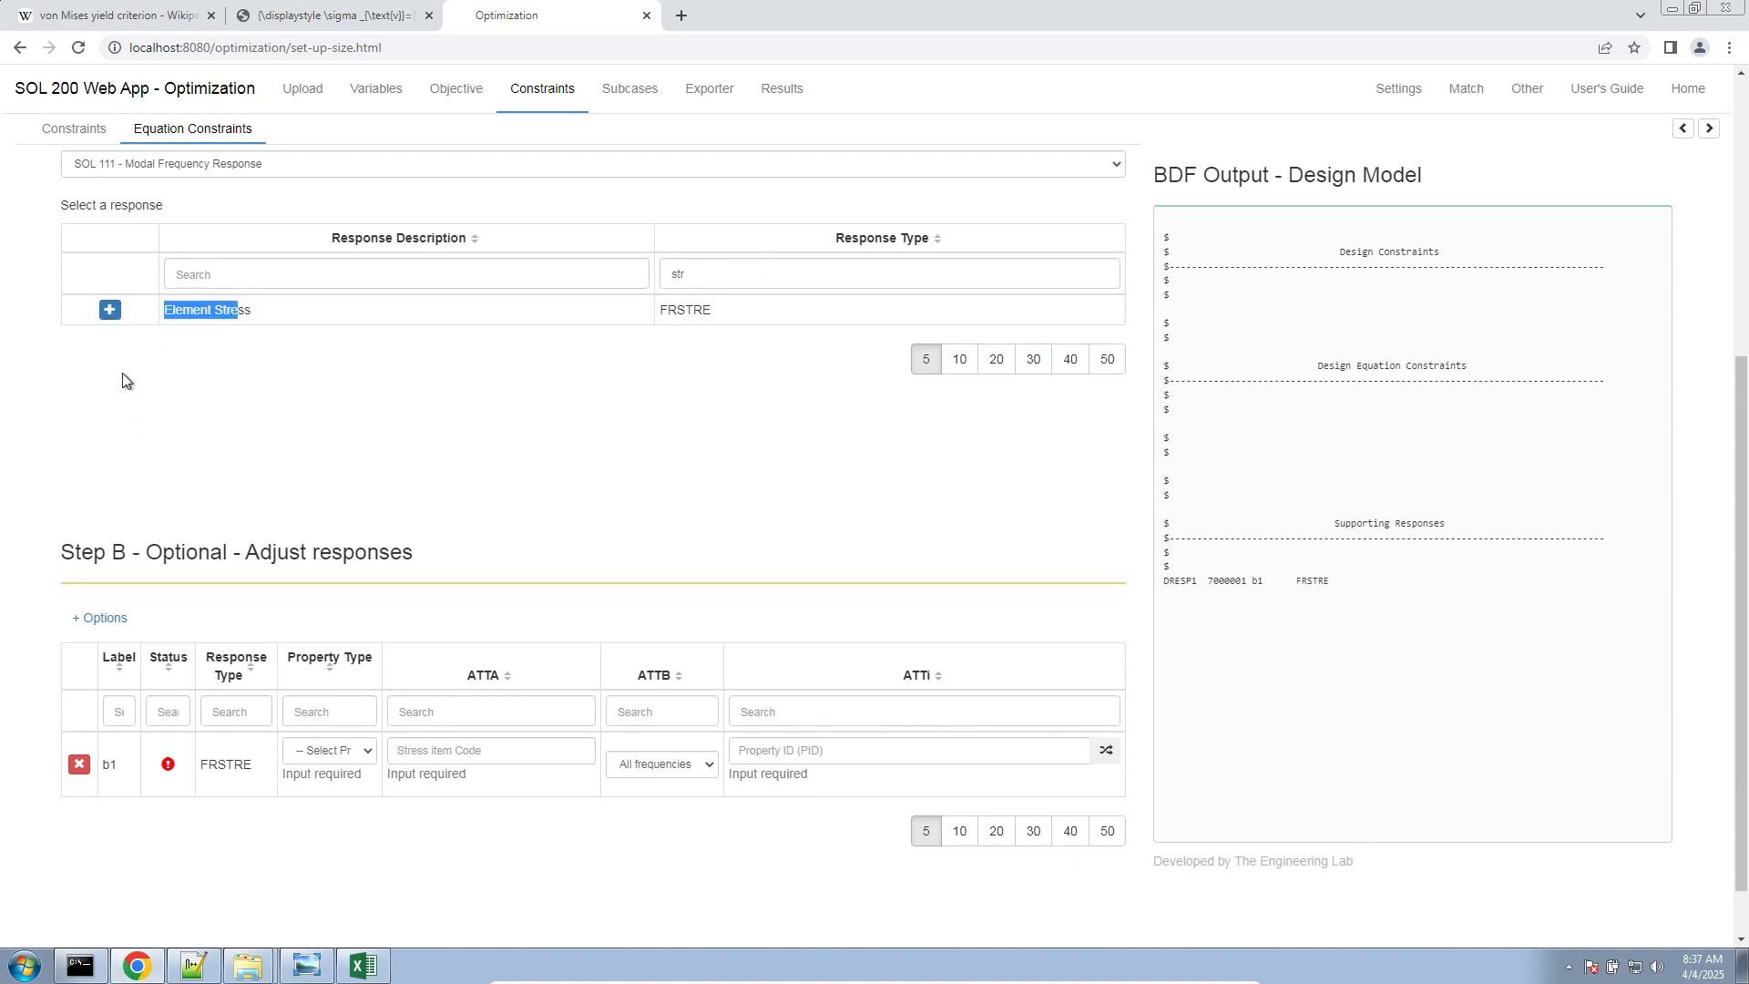
{"action": "double_click", "coordinate": [110, 311]}
{"action": "scroll", "coordinate": [319, 638], "scroll_direction": "down", "scroll_amount": 1}
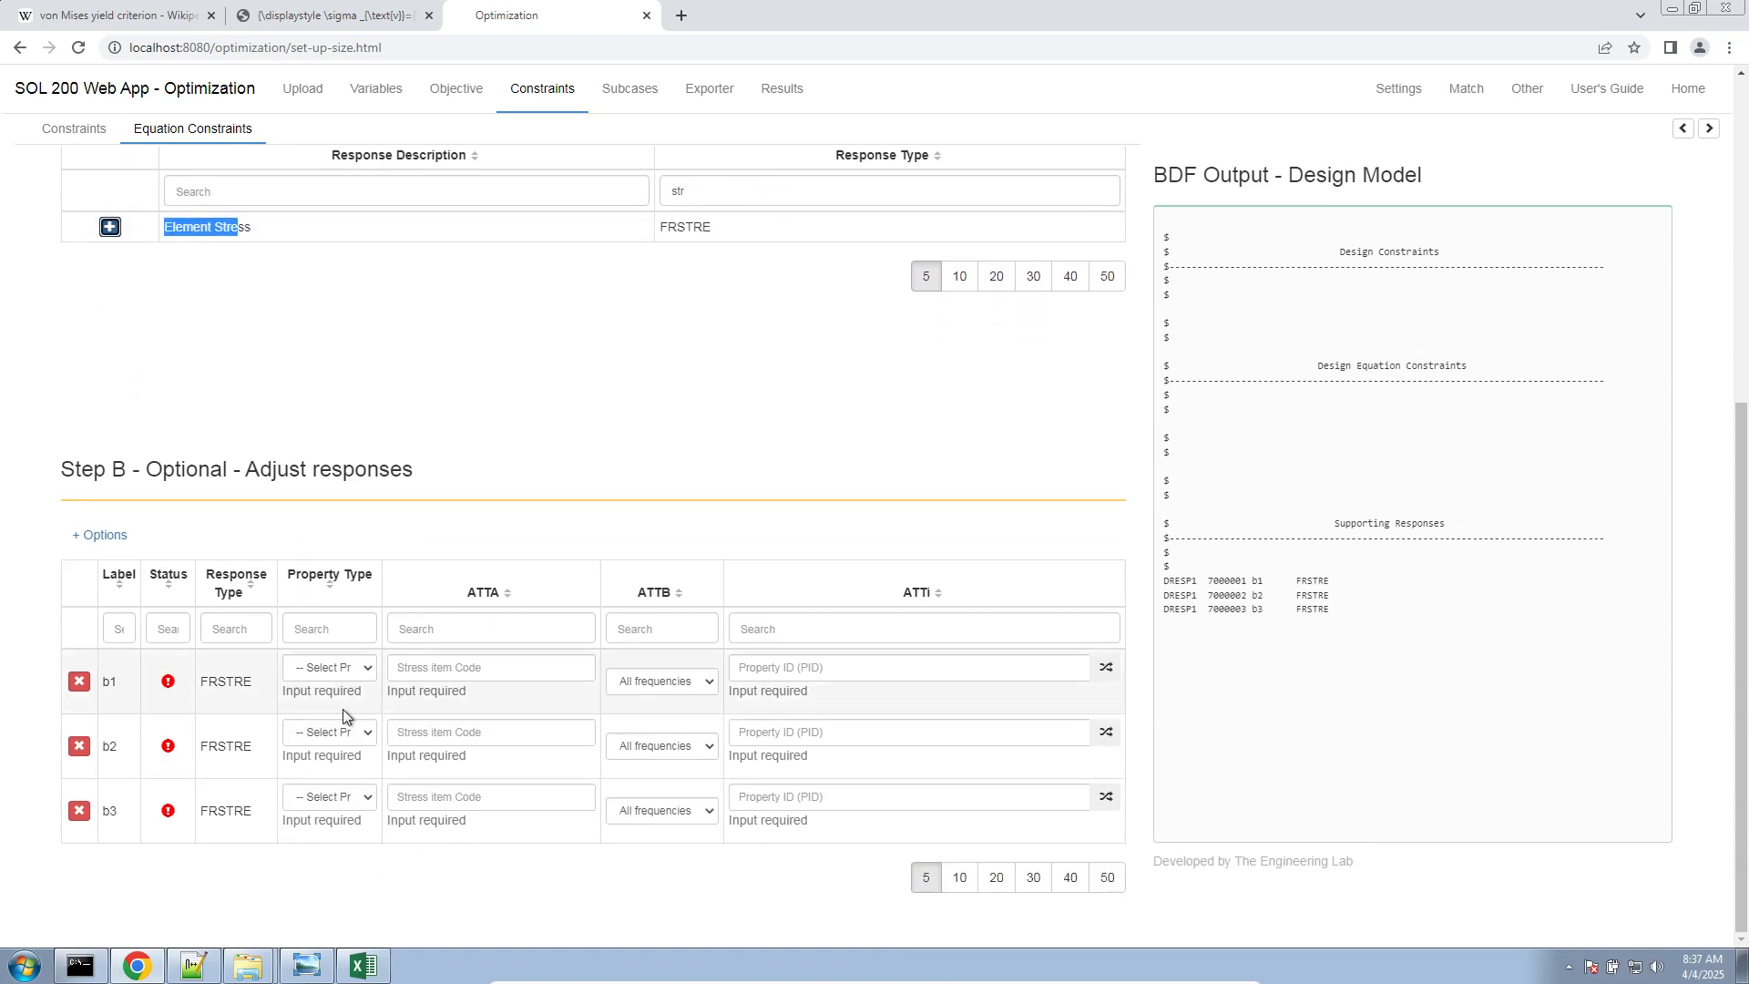
Set the property type of responses b1, b2 and b3 to PSHELL
{"action": "left_click", "coordinate": [333, 668]}
{"action": "left_click", "coordinate": [352, 718]}
{"action": "left_click", "coordinate": [345, 734]}
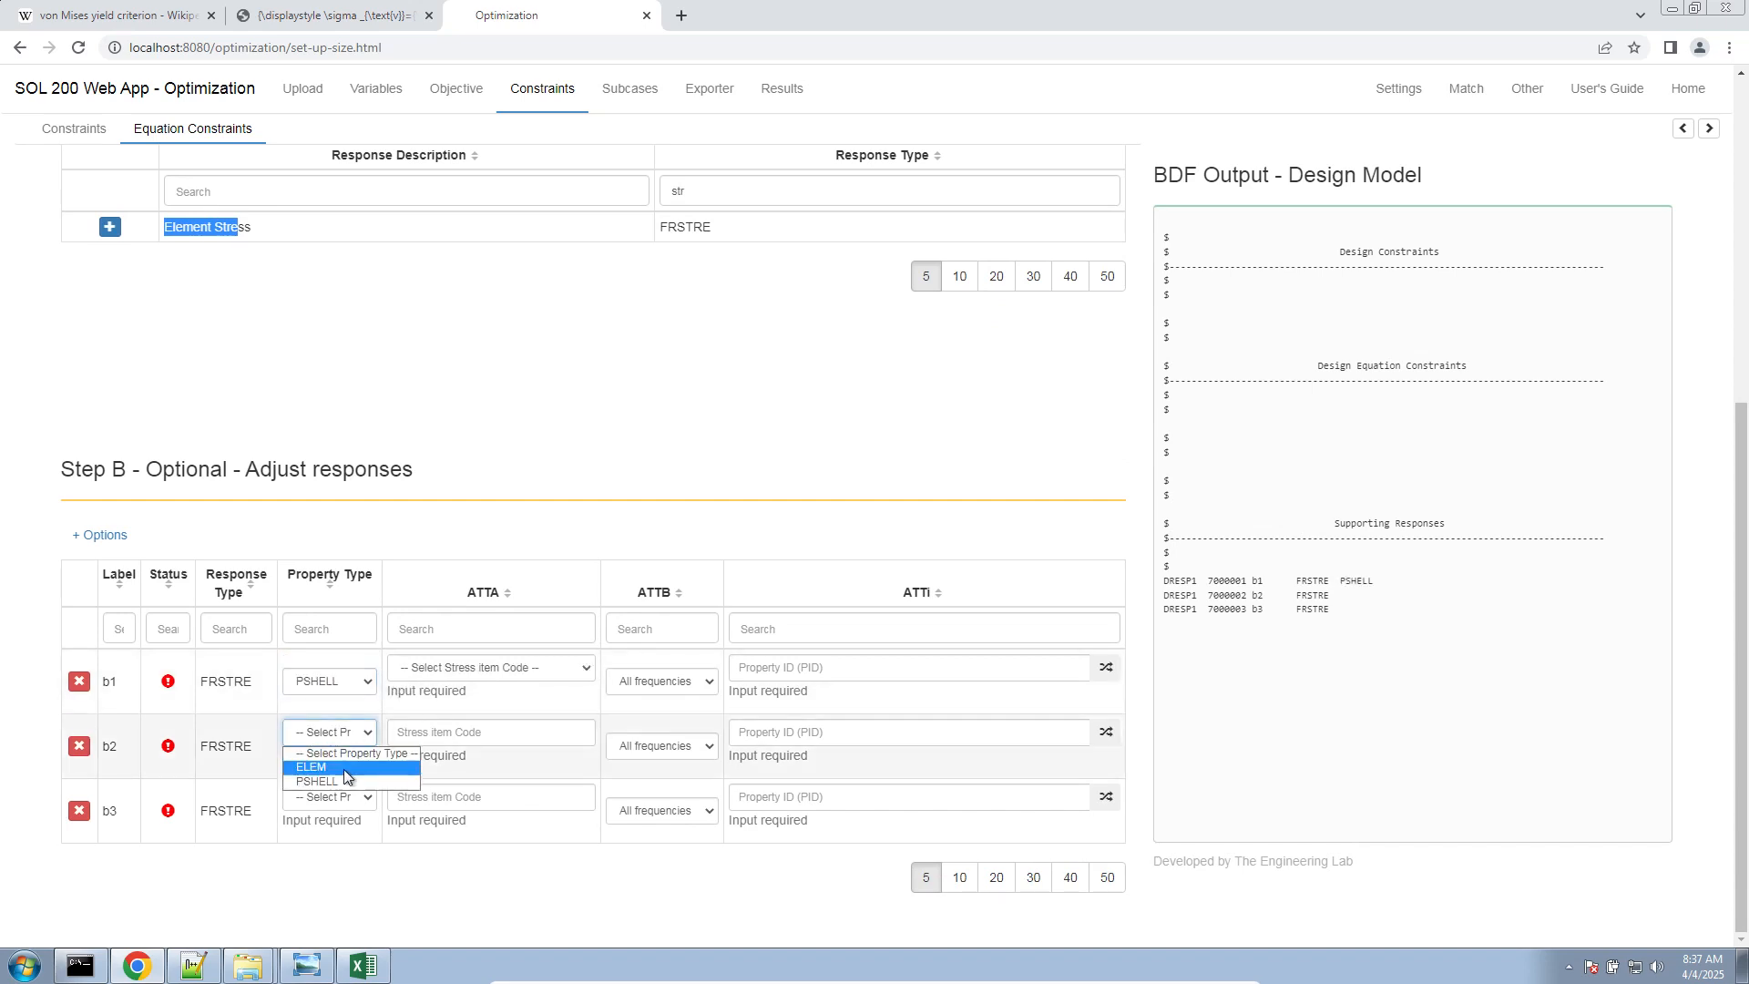
{"action": "left_click", "coordinate": [344, 781]}
{"action": "left_click", "coordinate": [342, 798]}
{"action": "left_click", "coordinate": [343, 845]}
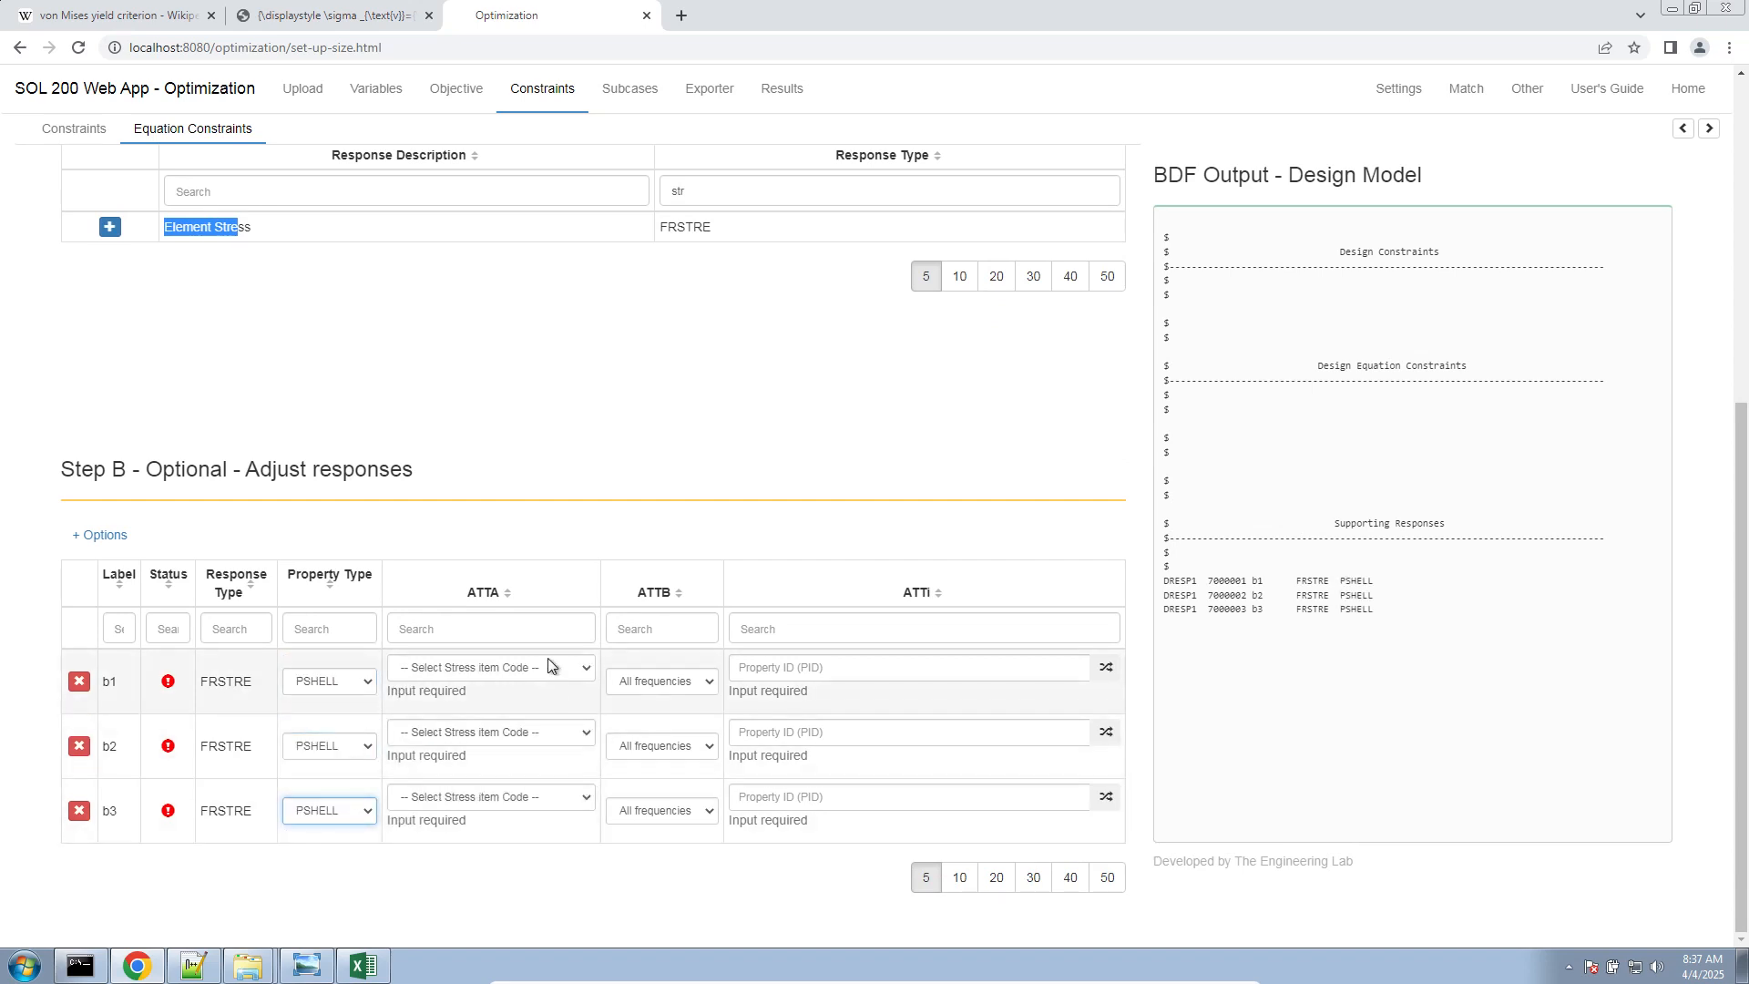
Place the Chrome window beside the Excel workbook and show the item code column in the sheet
{"action": "left_click", "coordinate": [548, 664]}
{"action": "left_click", "coordinate": [702, 539]}
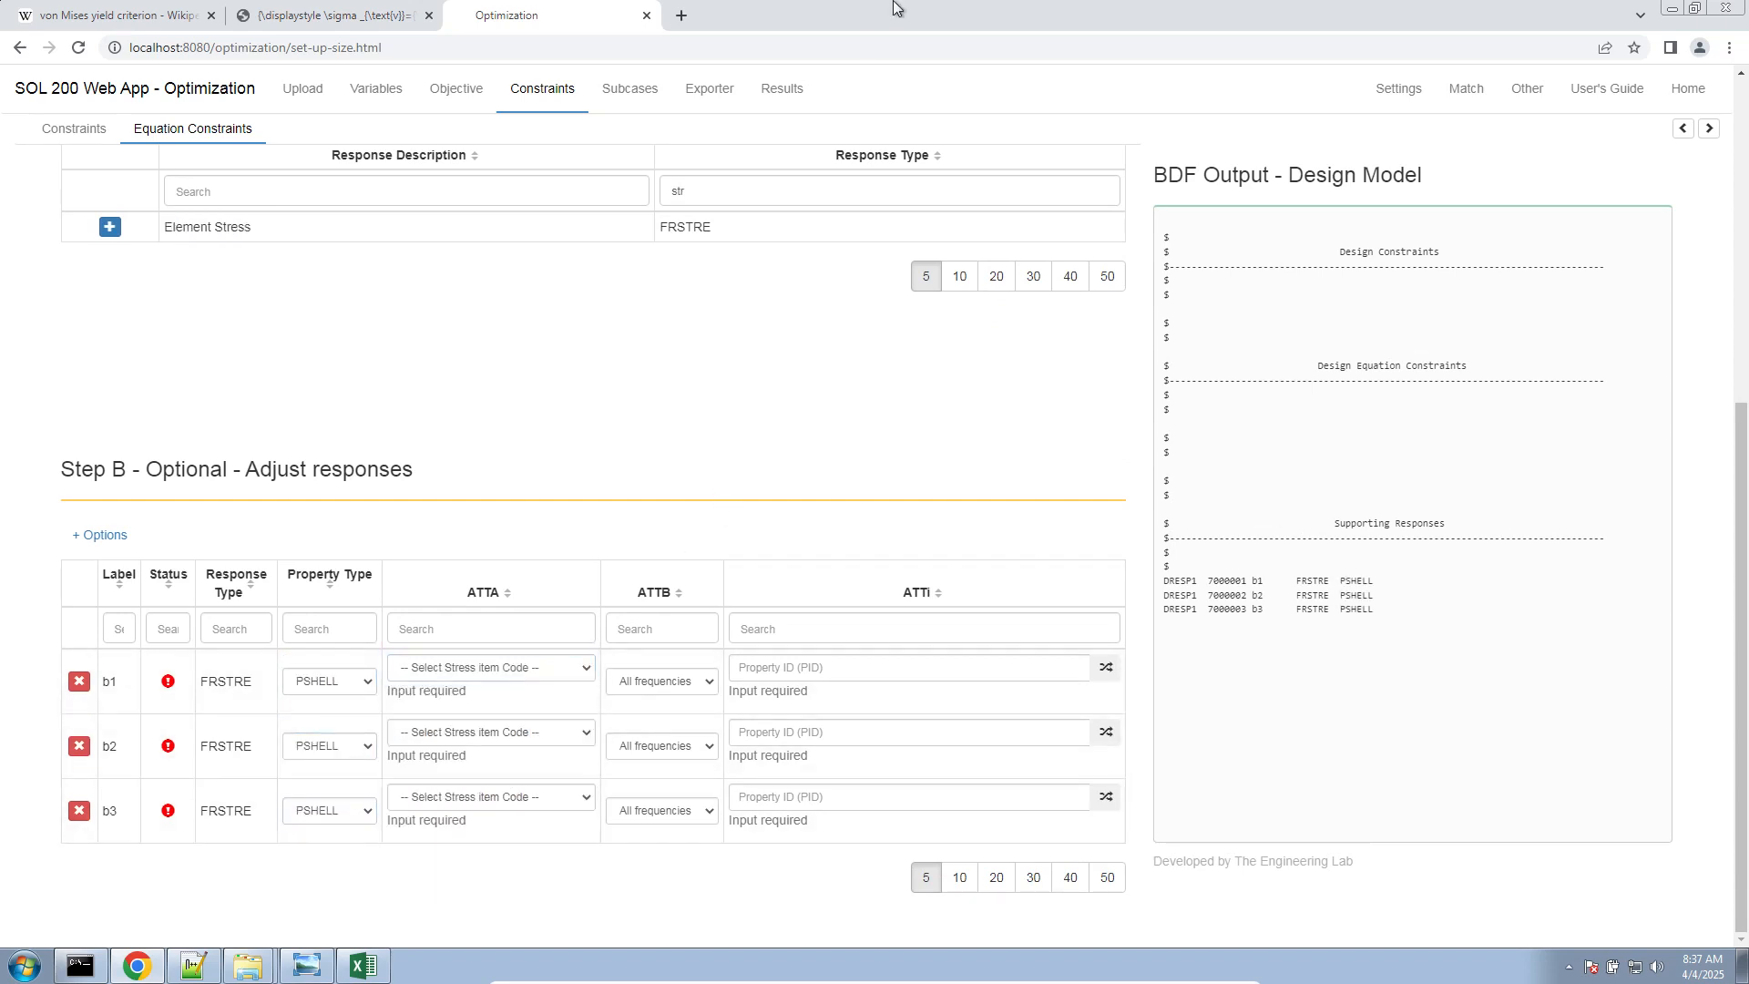
{"action": "left_click_drag", "start_coordinate": [894, 9], "coordinate": [1, 259]}
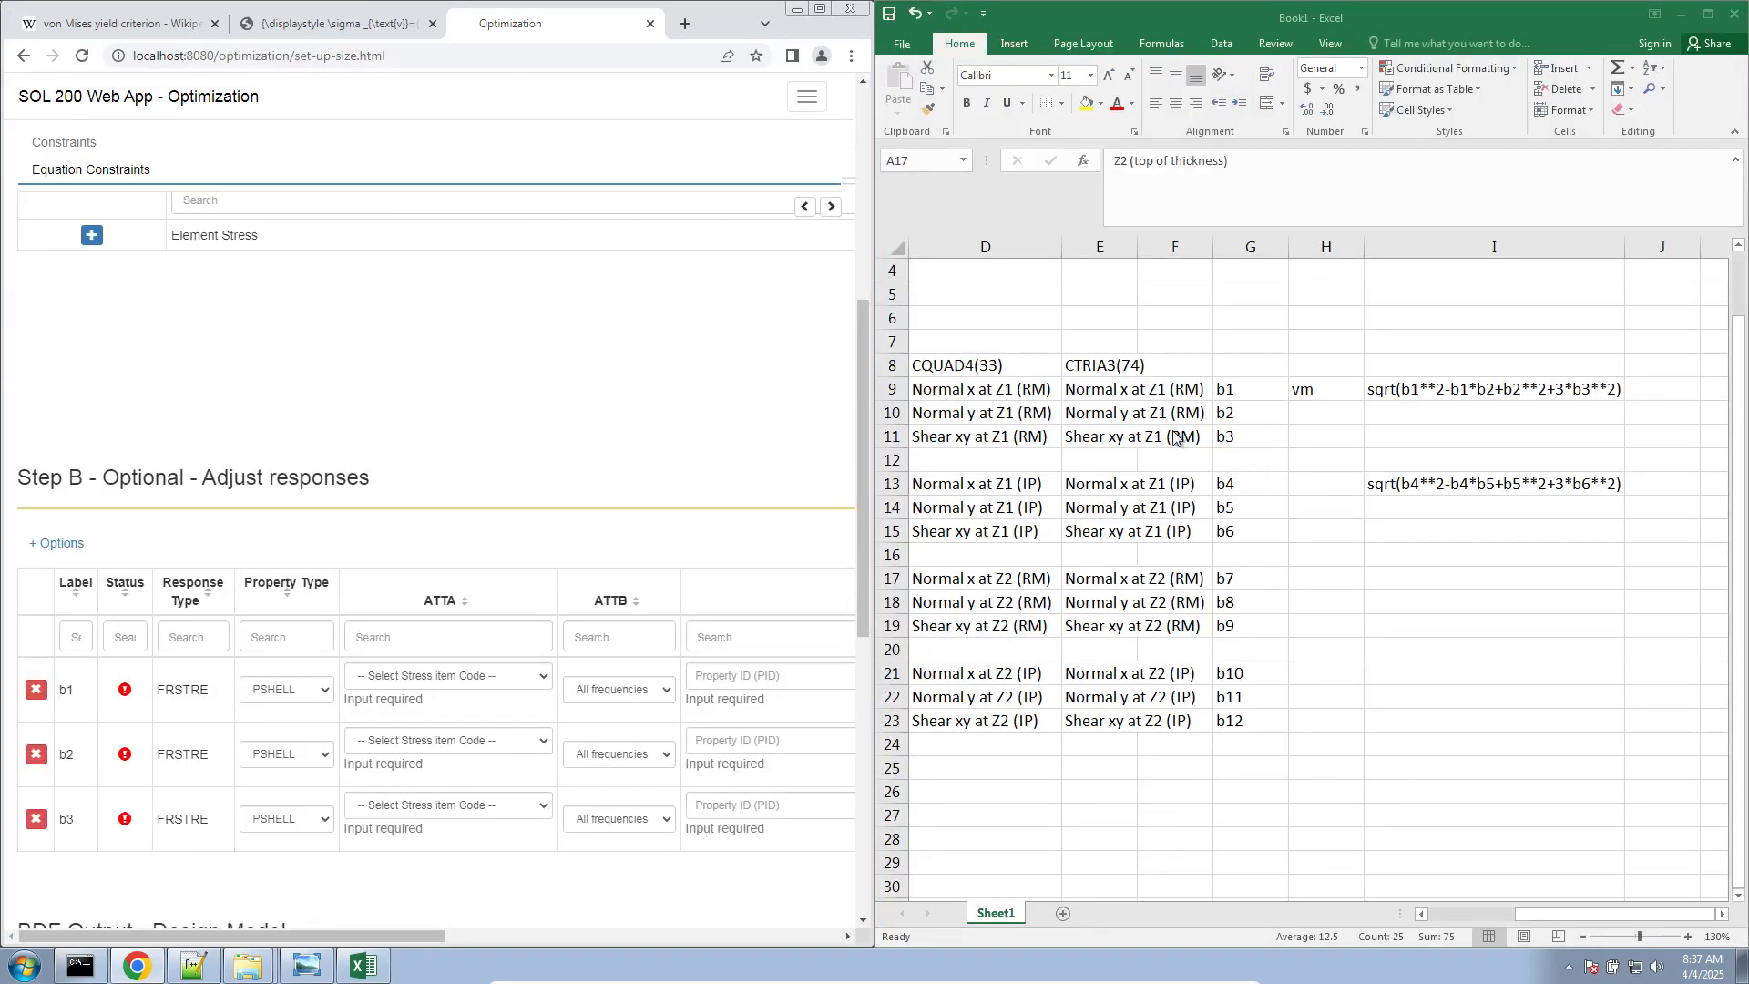
{"action": "left_click", "coordinate": [1369, 911]}
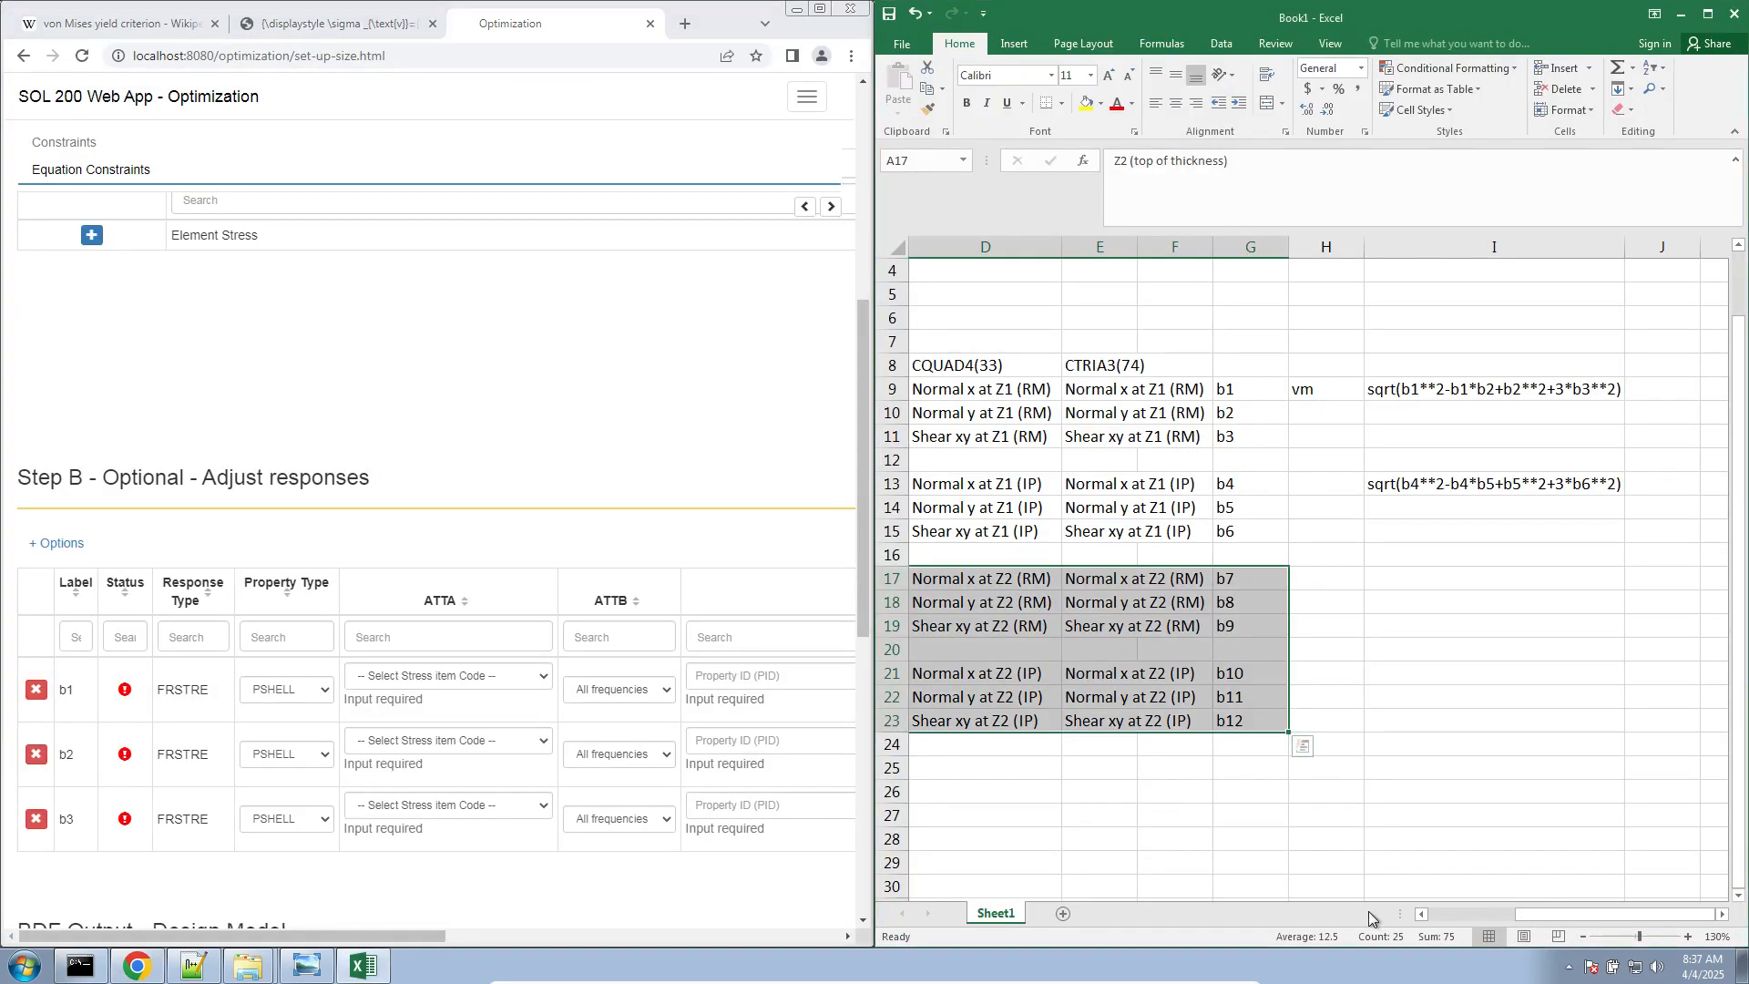
{"action": "left_click", "coordinate": [1457, 919]}
Assign the real Z1 stress item codes 3, 5 and 7 to responses b1, b2 and b3
{"action": "left_click", "coordinate": [408, 684]}
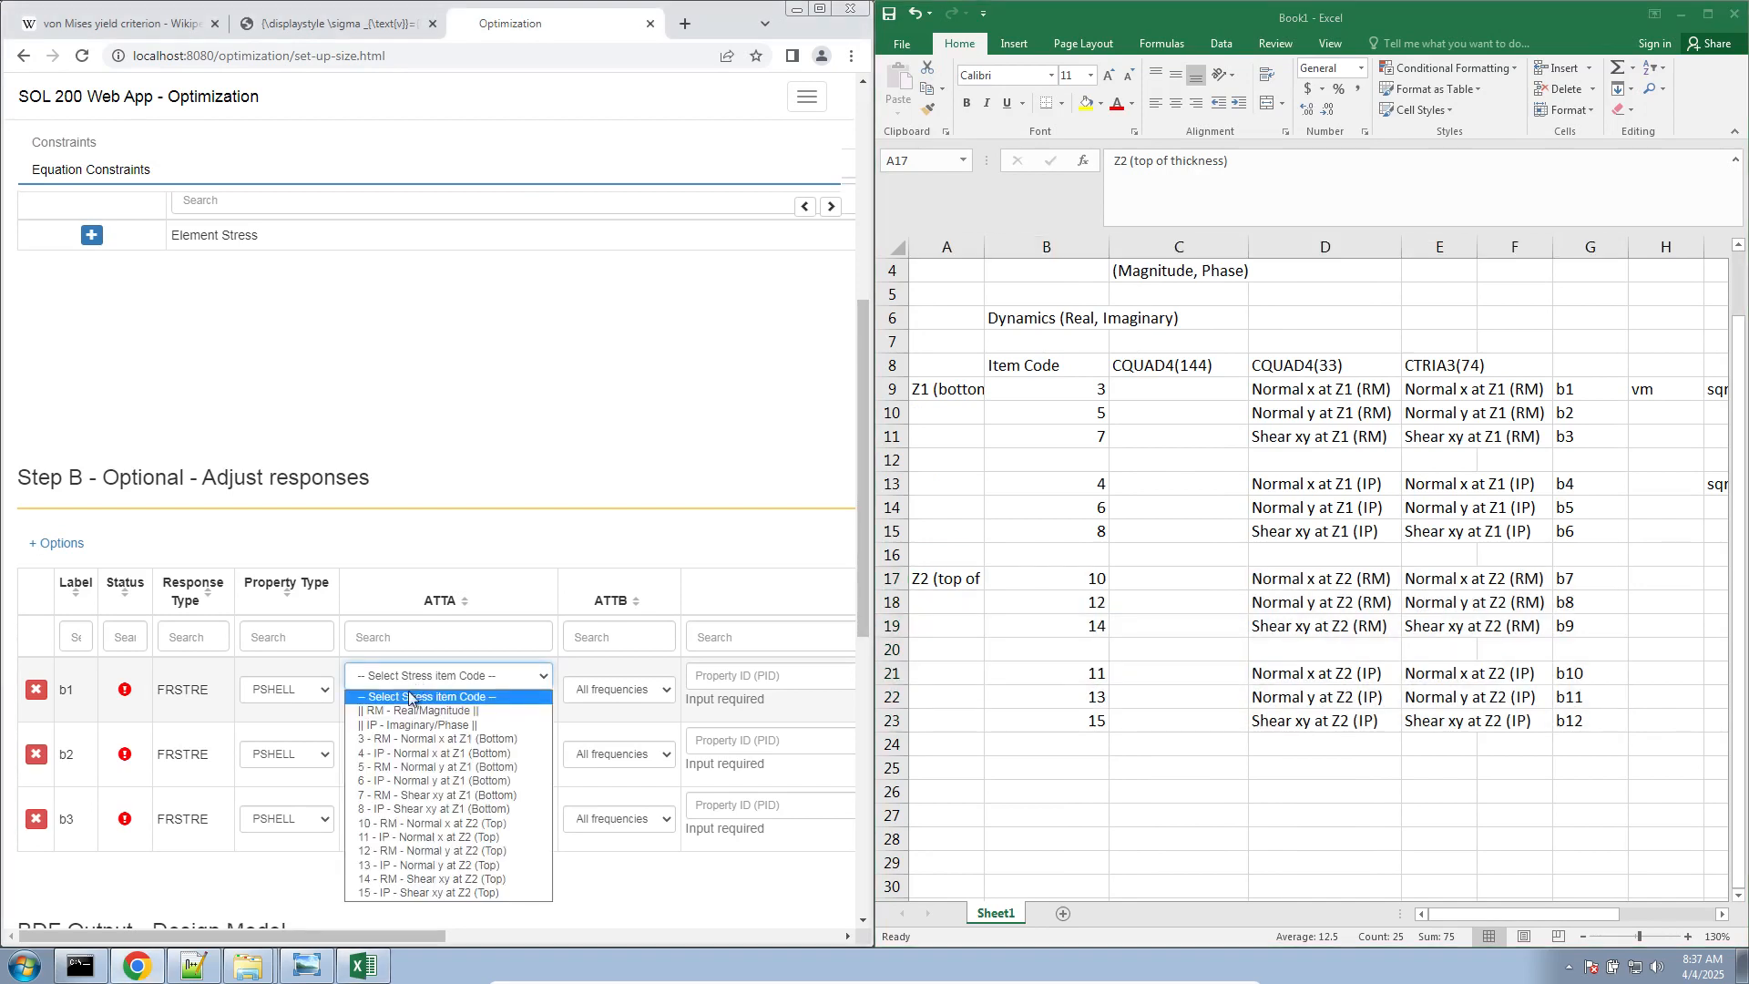
{"action": "left_click", "coordinate": [412, 746]}
{"action": "left_click", "coordinate": [533, 742]}
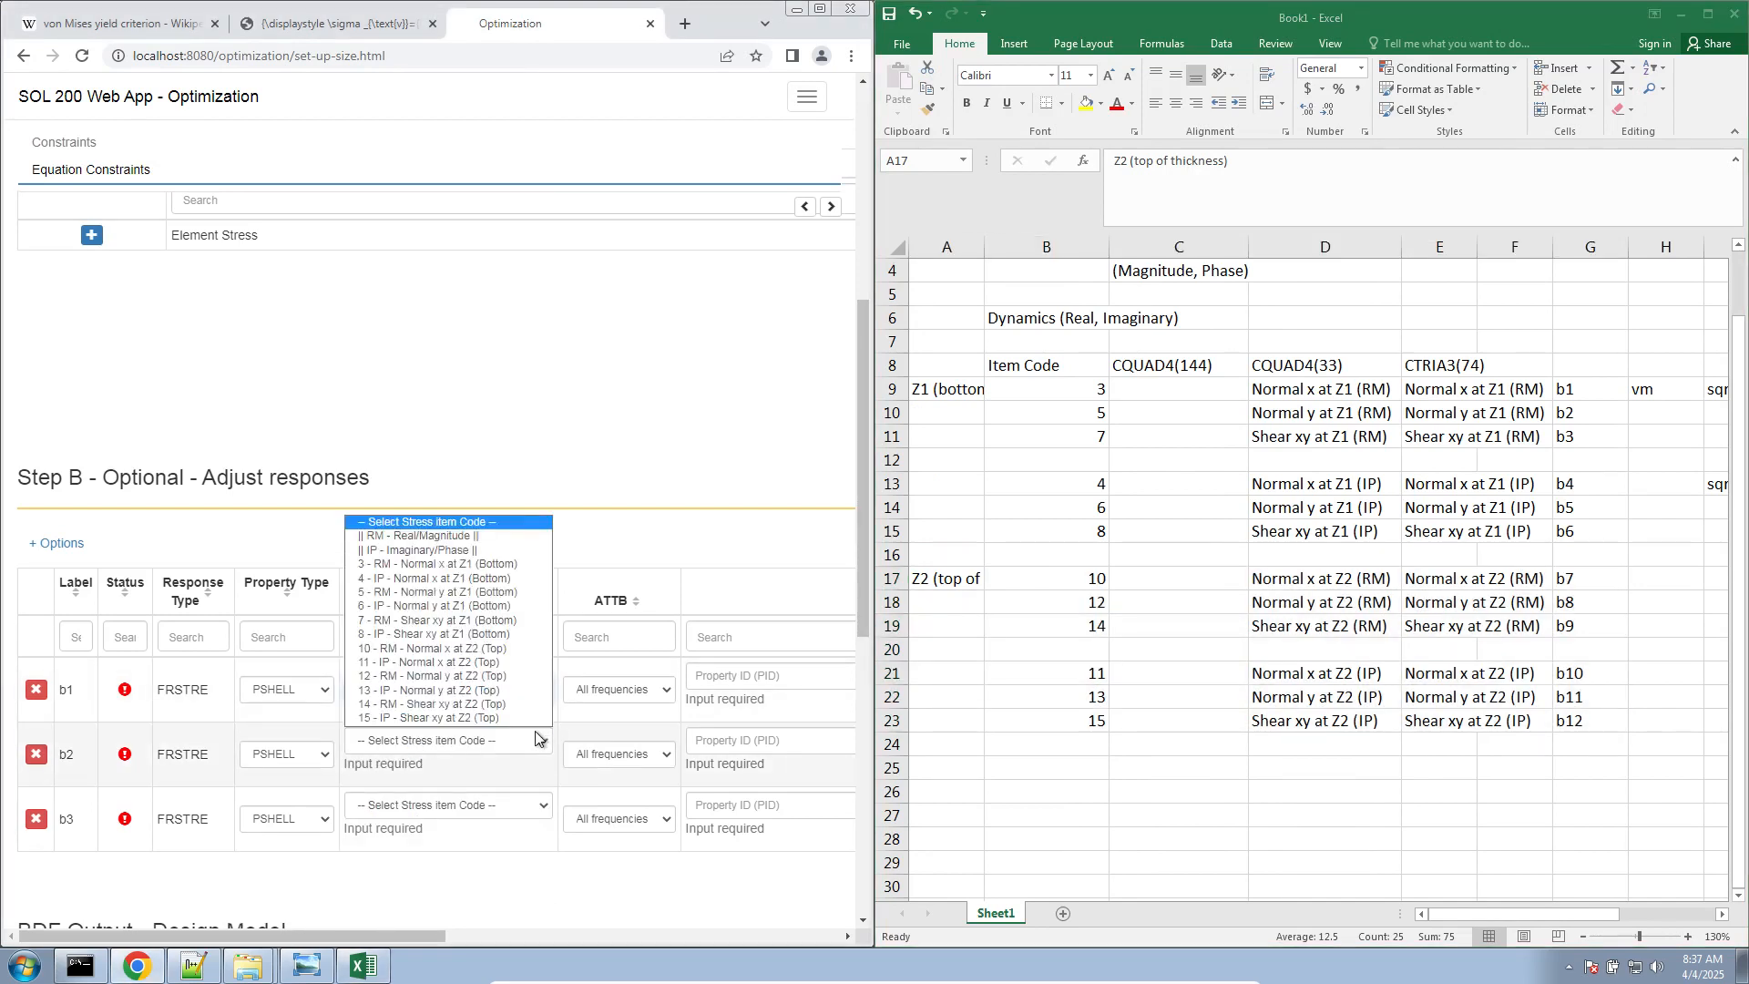
{"action": "left_click", "coordinate": [432, 593]}
{"action": "left_click", "coordinate": [493, 809]}
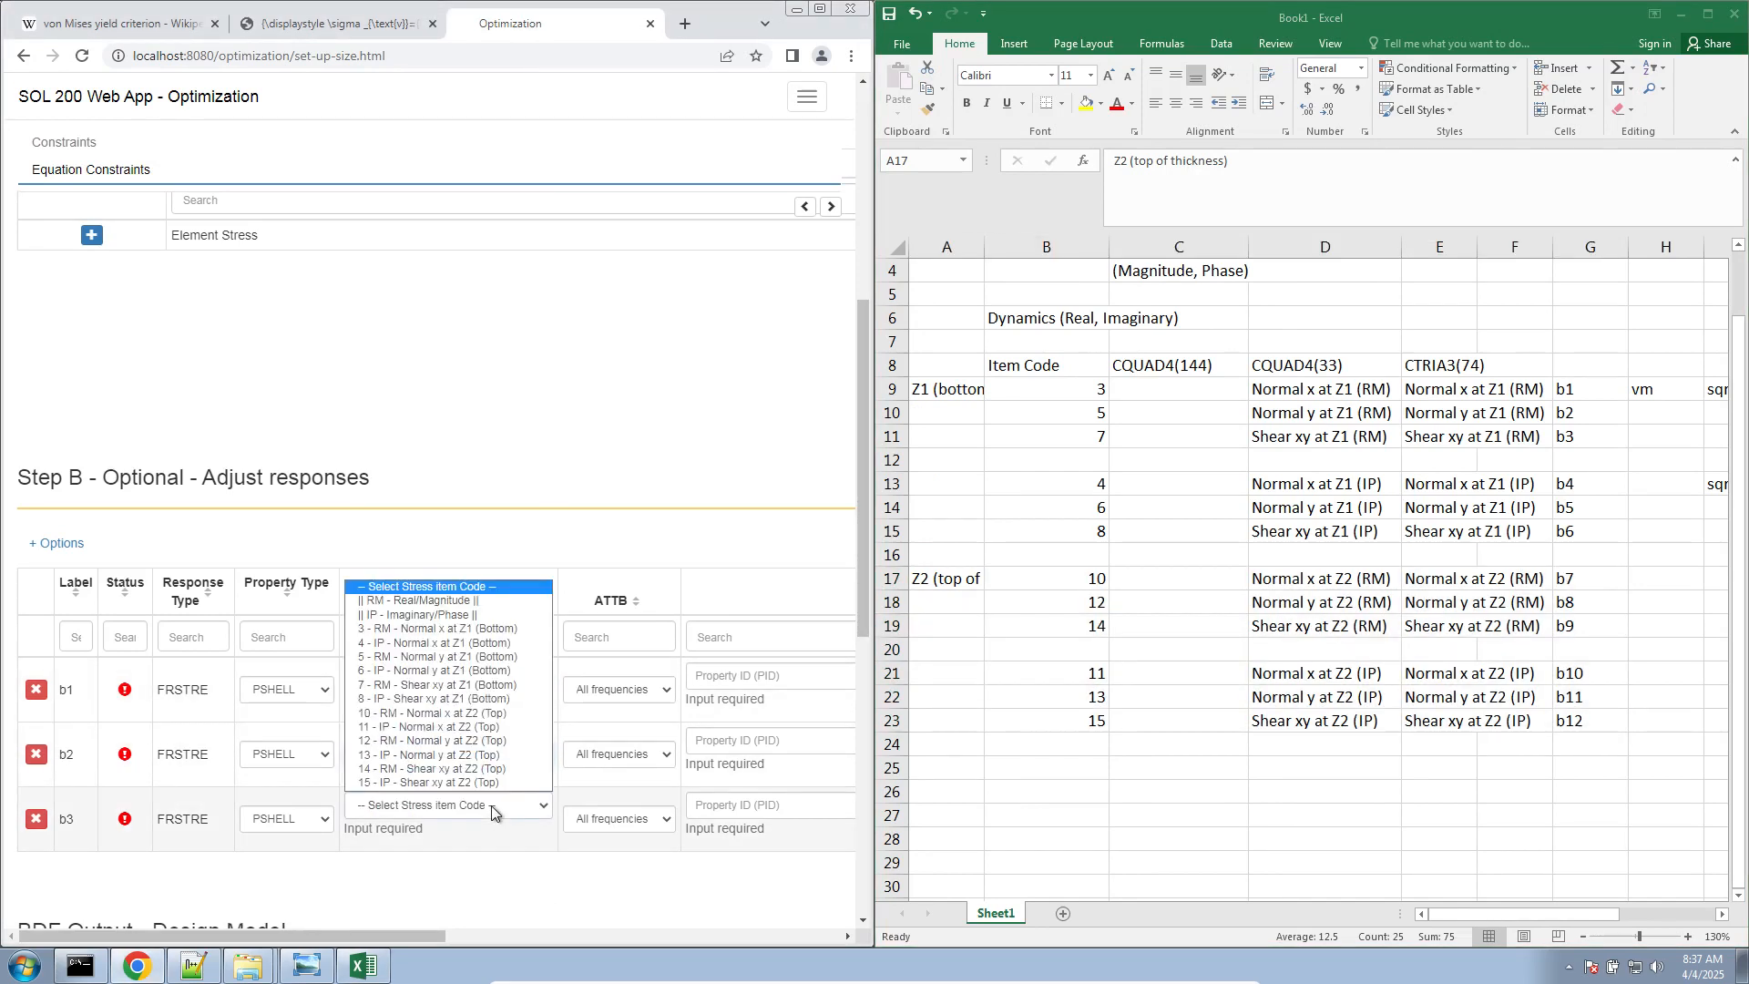
{"action": "left_click", "coordinate": [432, 686]}
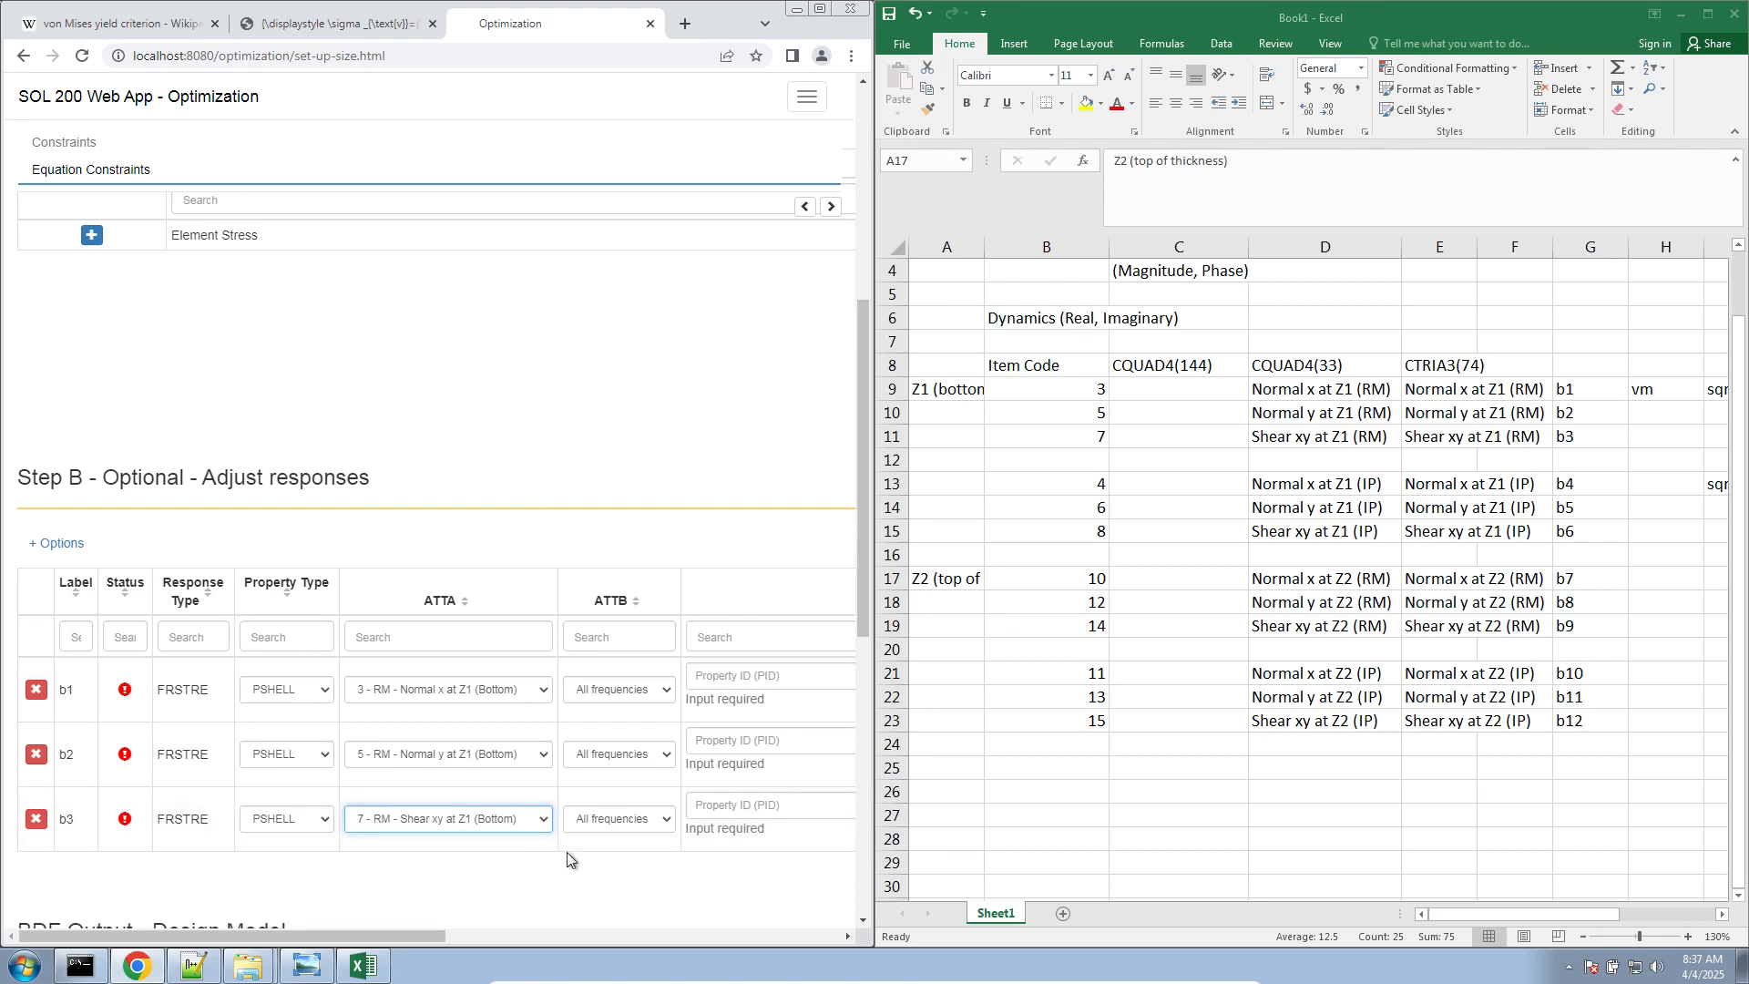
Set the property ID to 1 for each of the responses b1, b2 and b3
{"action": "left_click", "coordinate": [447, 897]}
{"action": "left_click_drag", "start_coordinate": [443, 934], "coordinate": [543, 929]}
{"action": "left_click", "coordinate": [456, 697]}
{"action": "left_click_drag", "start_coordinate": [436, 937], "coordinate": [566, 942]}
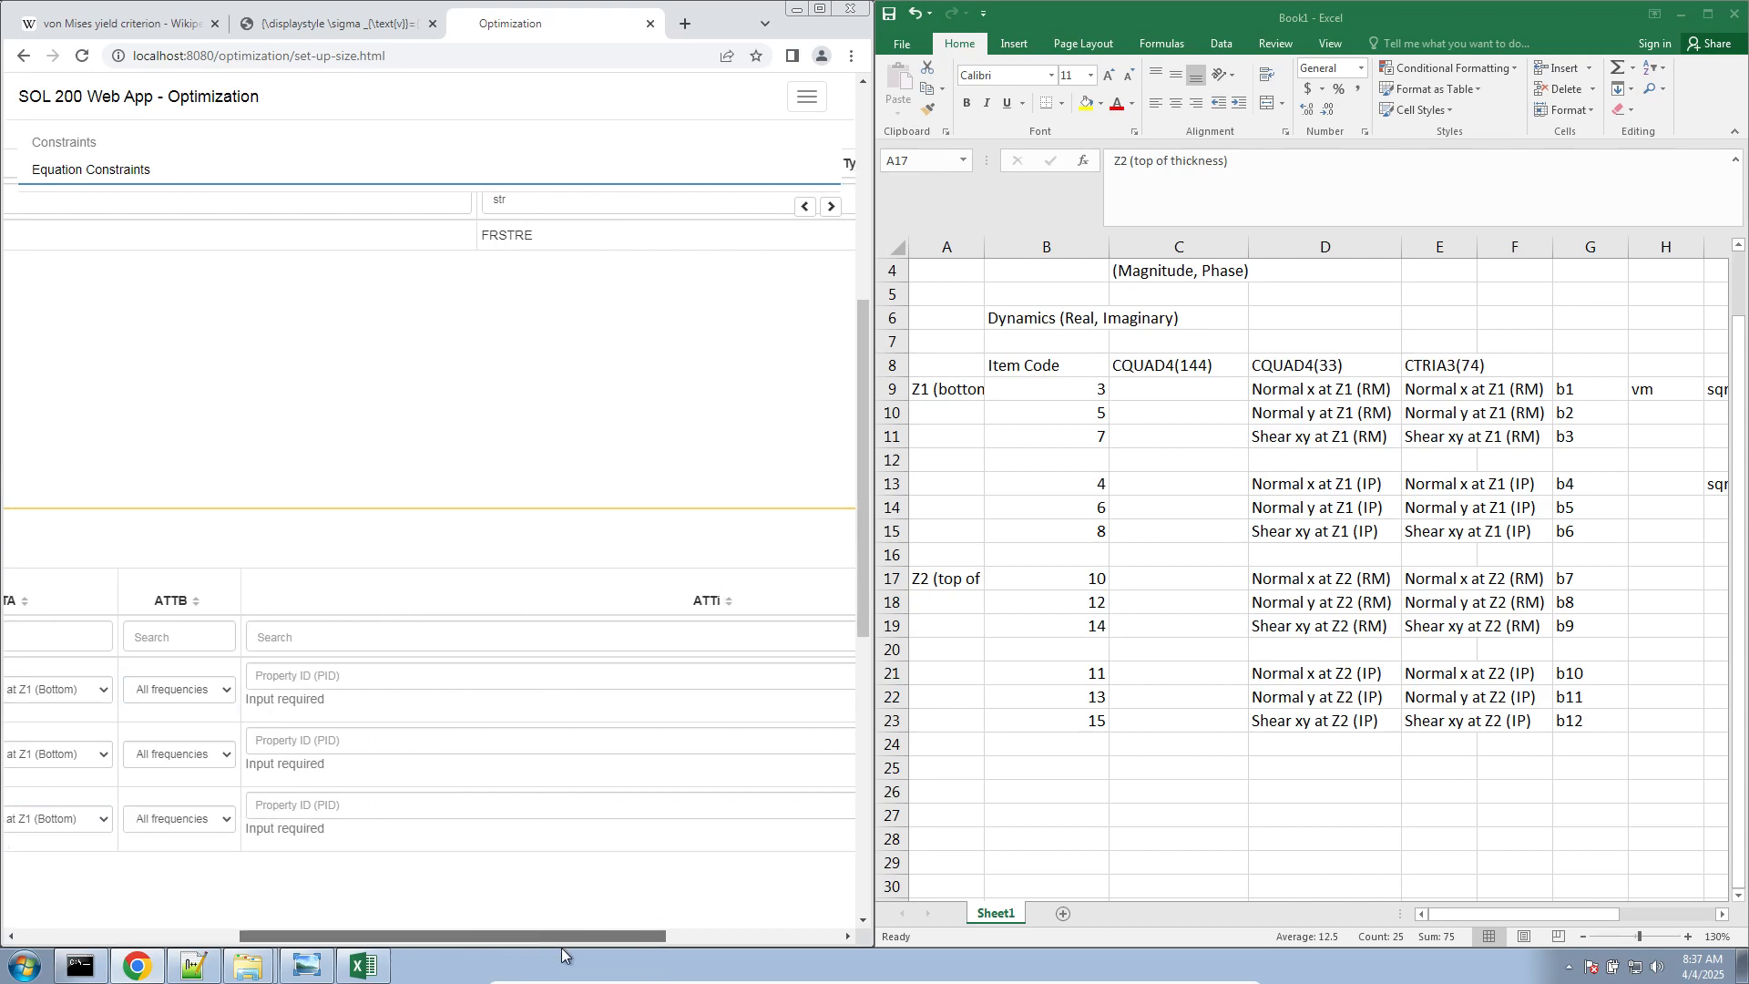
{"action": "left_click", "coordinate": [536, 676]}
{"action": "type", "text": "1"}
{"action": "left_click", "coordinate": [499, 711]}
{"action": "type", "text": "1"}
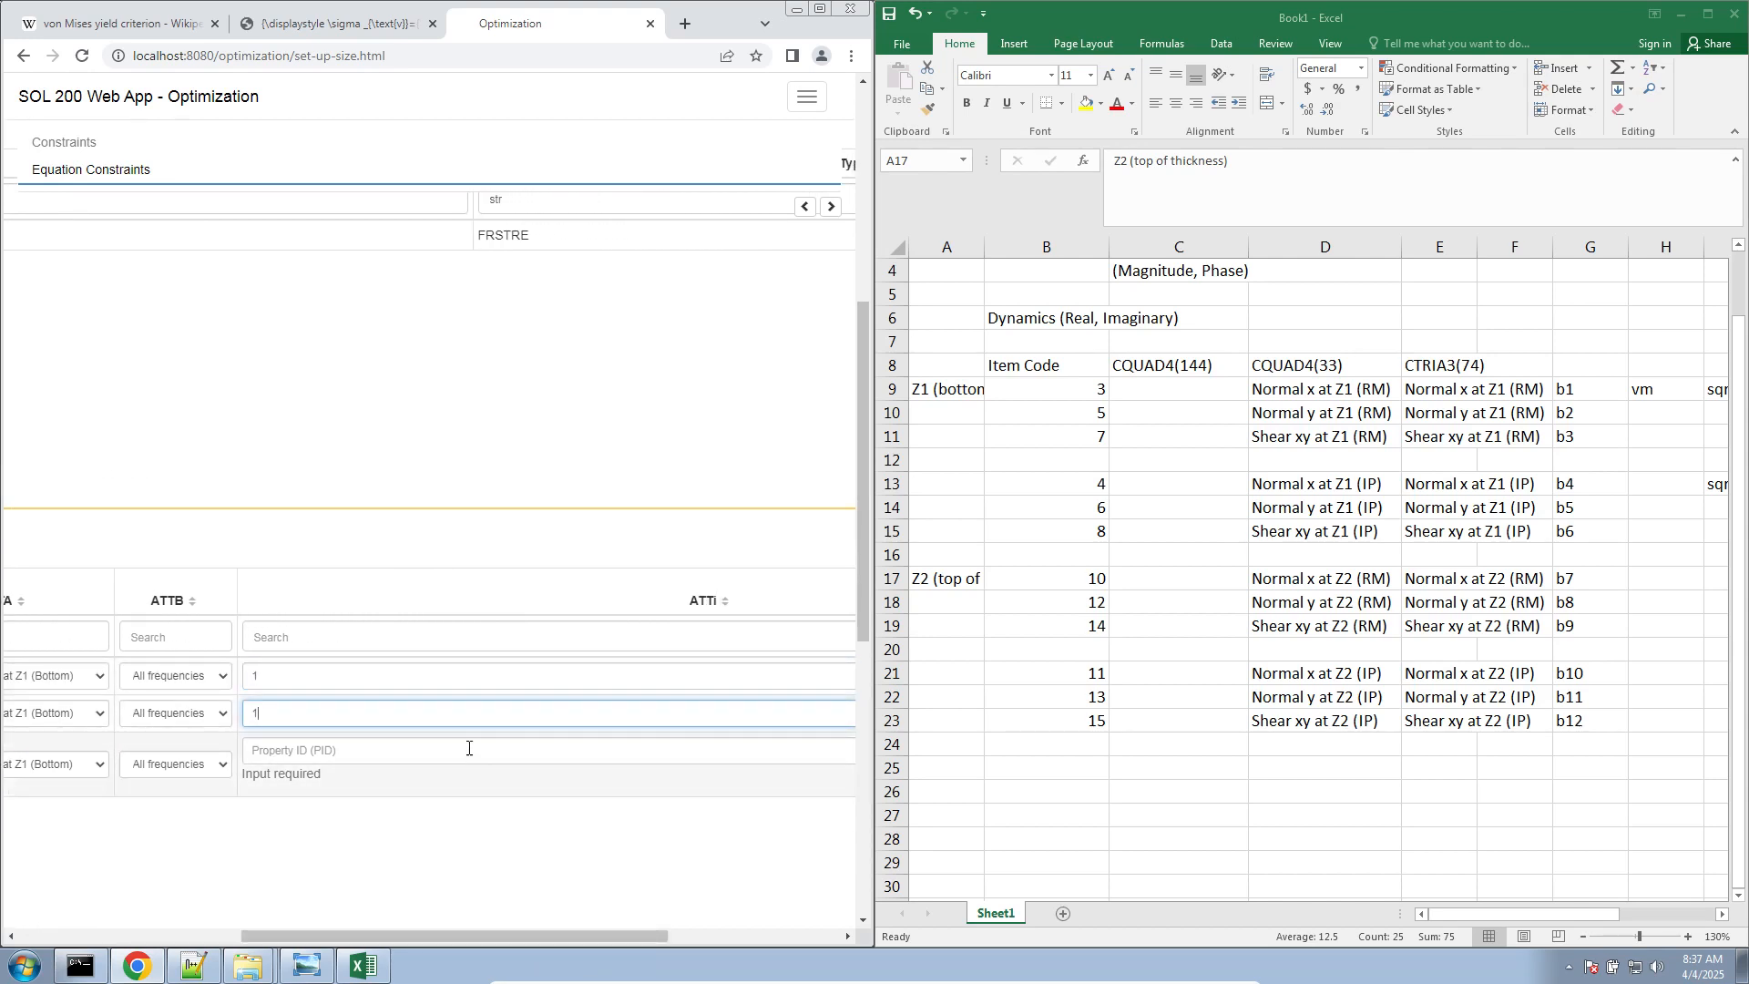
{"action": "left_click", "coordinate": [470, 749]}
{"action": "type", "text": "1"}
{"action": "left_click_drag", "start_coordinate": [478, 931], "coordinate": [675, 936]}
Add a new equation constraint in Step 1 with the browser window enlarged to full screen
{"action": "key", "text": "ctrl+minus"}
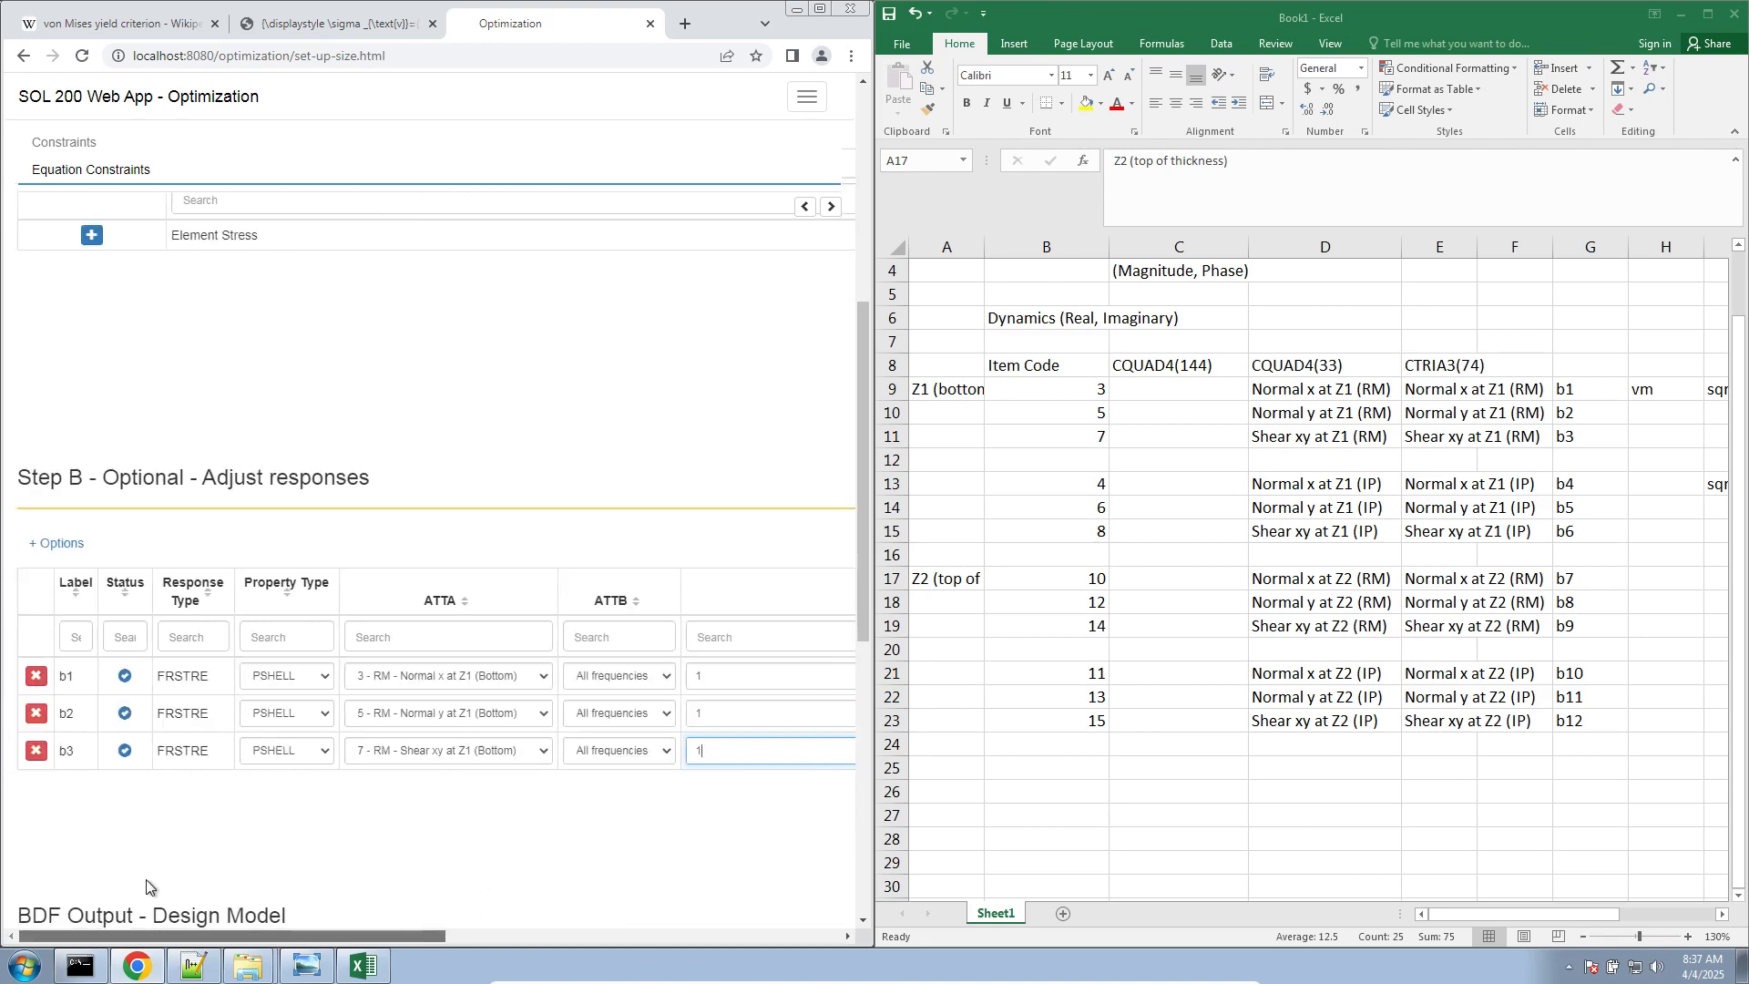
{"action": "key", "text": "ctrl+minus"}
{"action": "scroll", "coordinate": [437, 729], "scroll_direction": "up", "scroll_amount": 5}
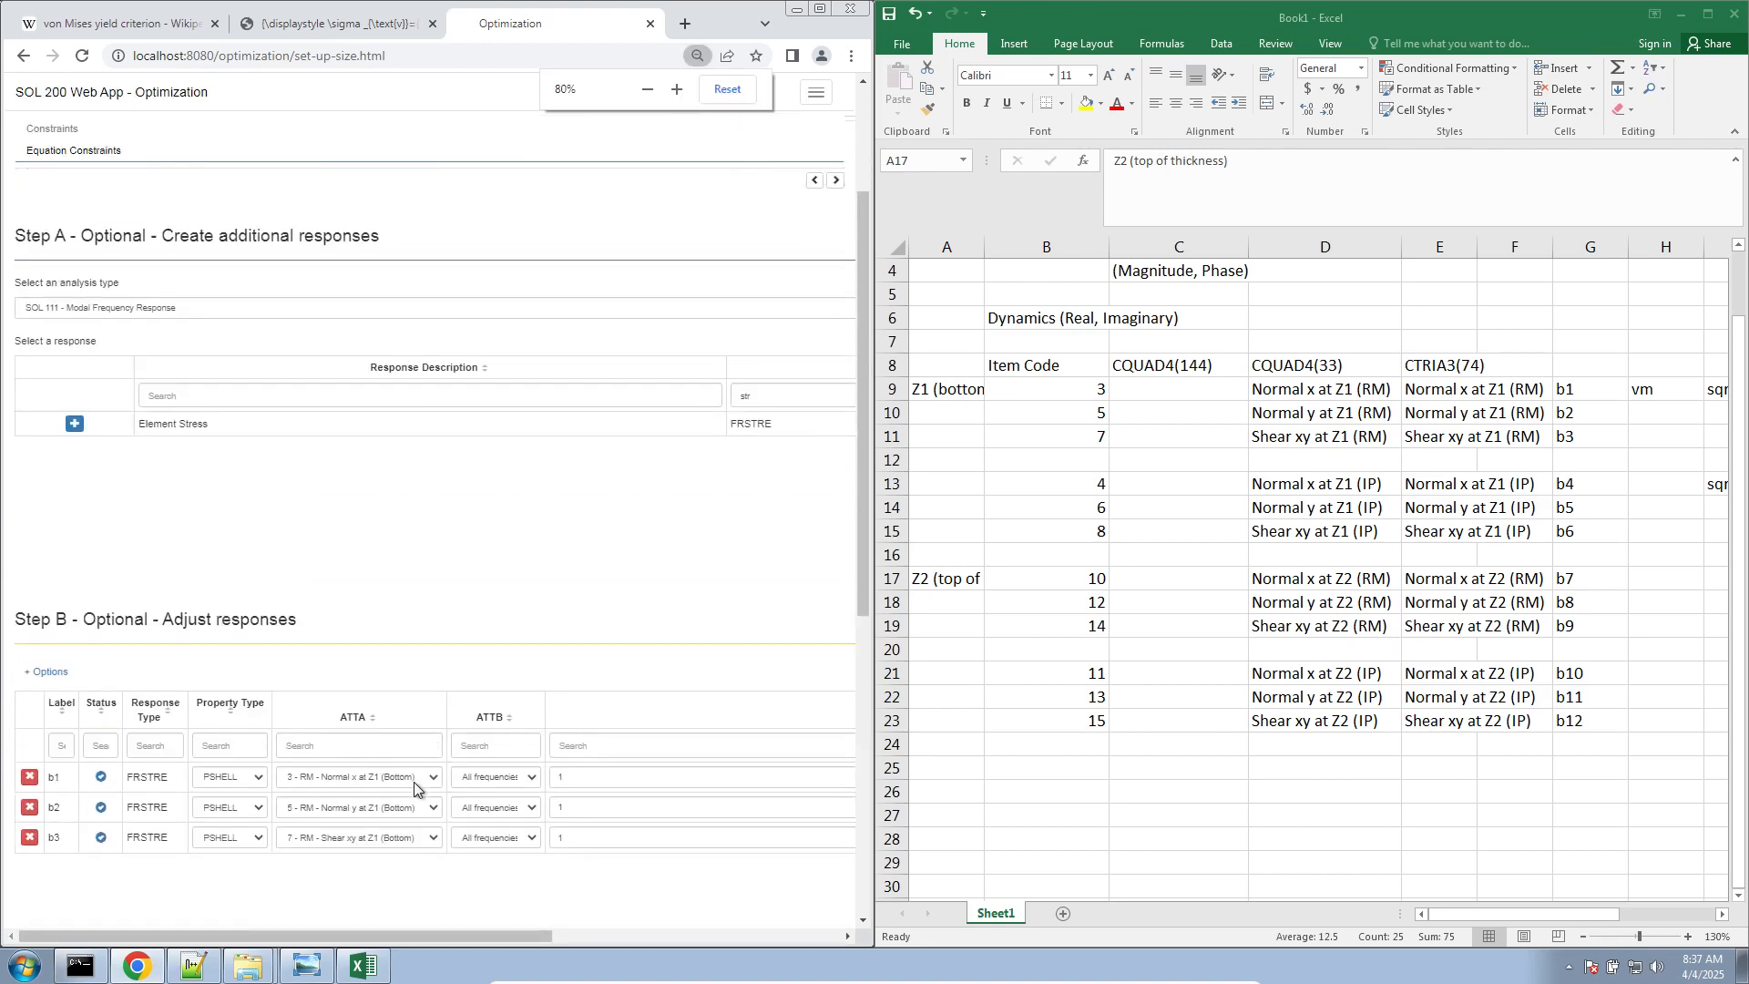
{"action": "left_click", "coordinate": [820, 9]}
{"action": "key", "text": "ctrl+plus"}
{"action": "key", "text": "ctrl+plus"}
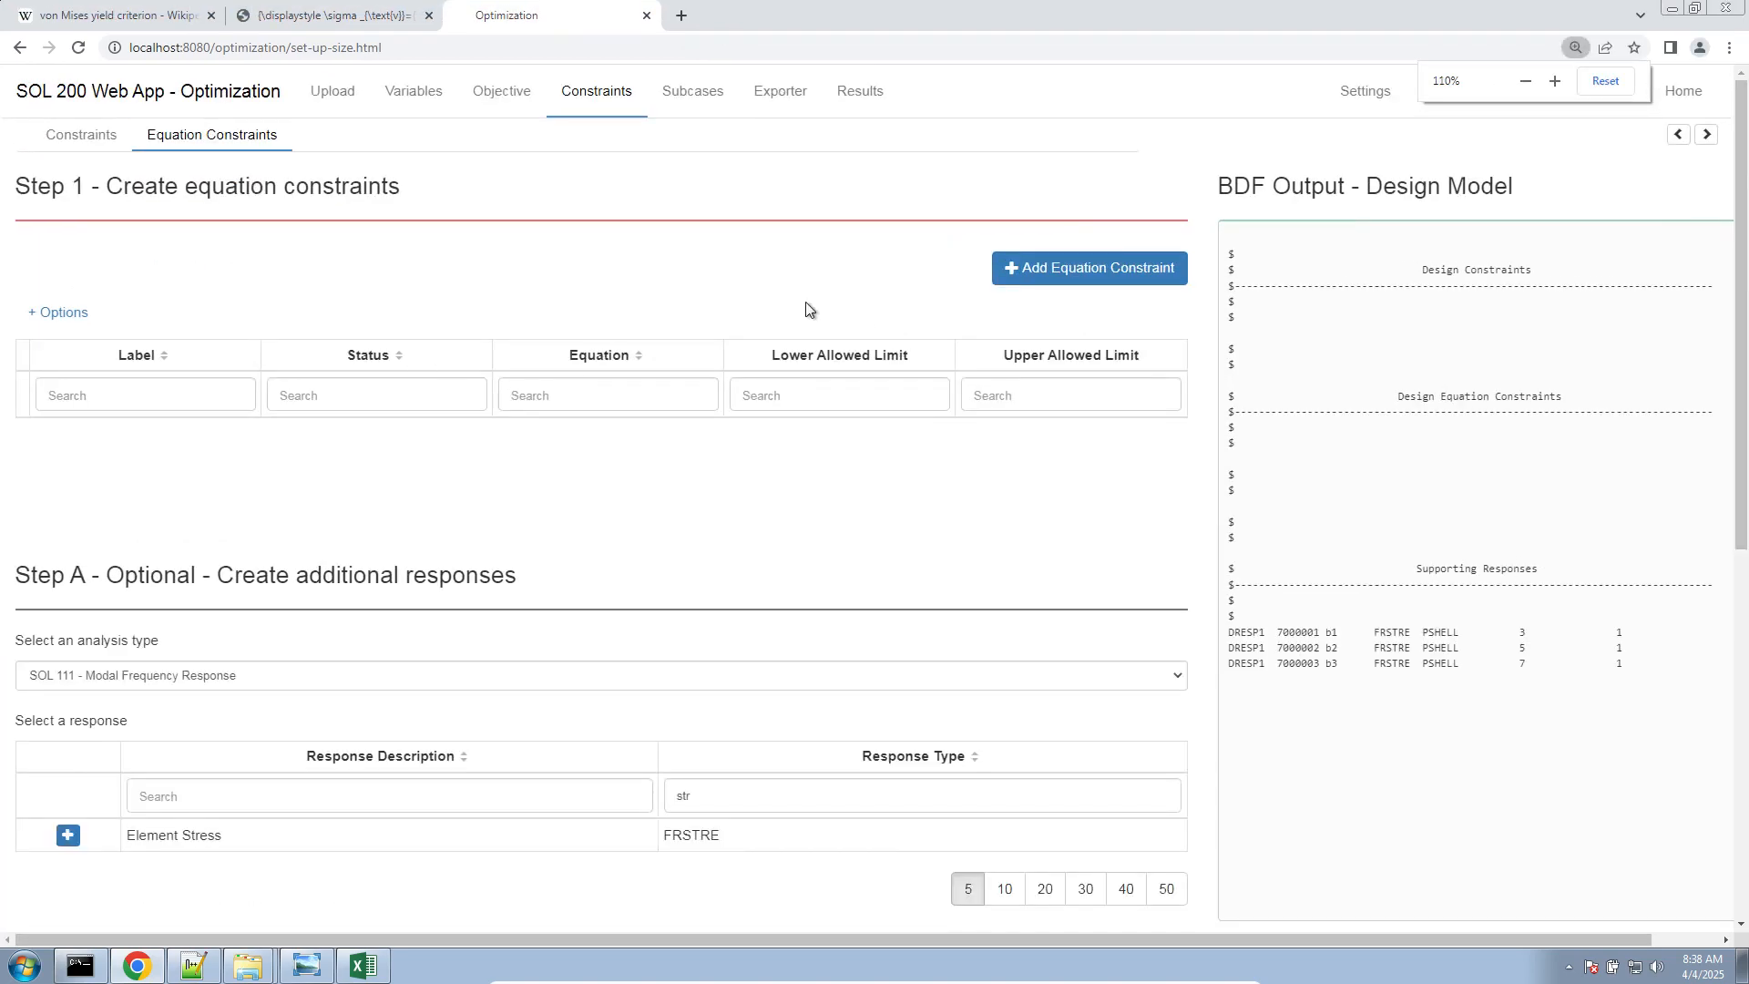
{"action": "left_click", "coordinate": [1048, 266]}
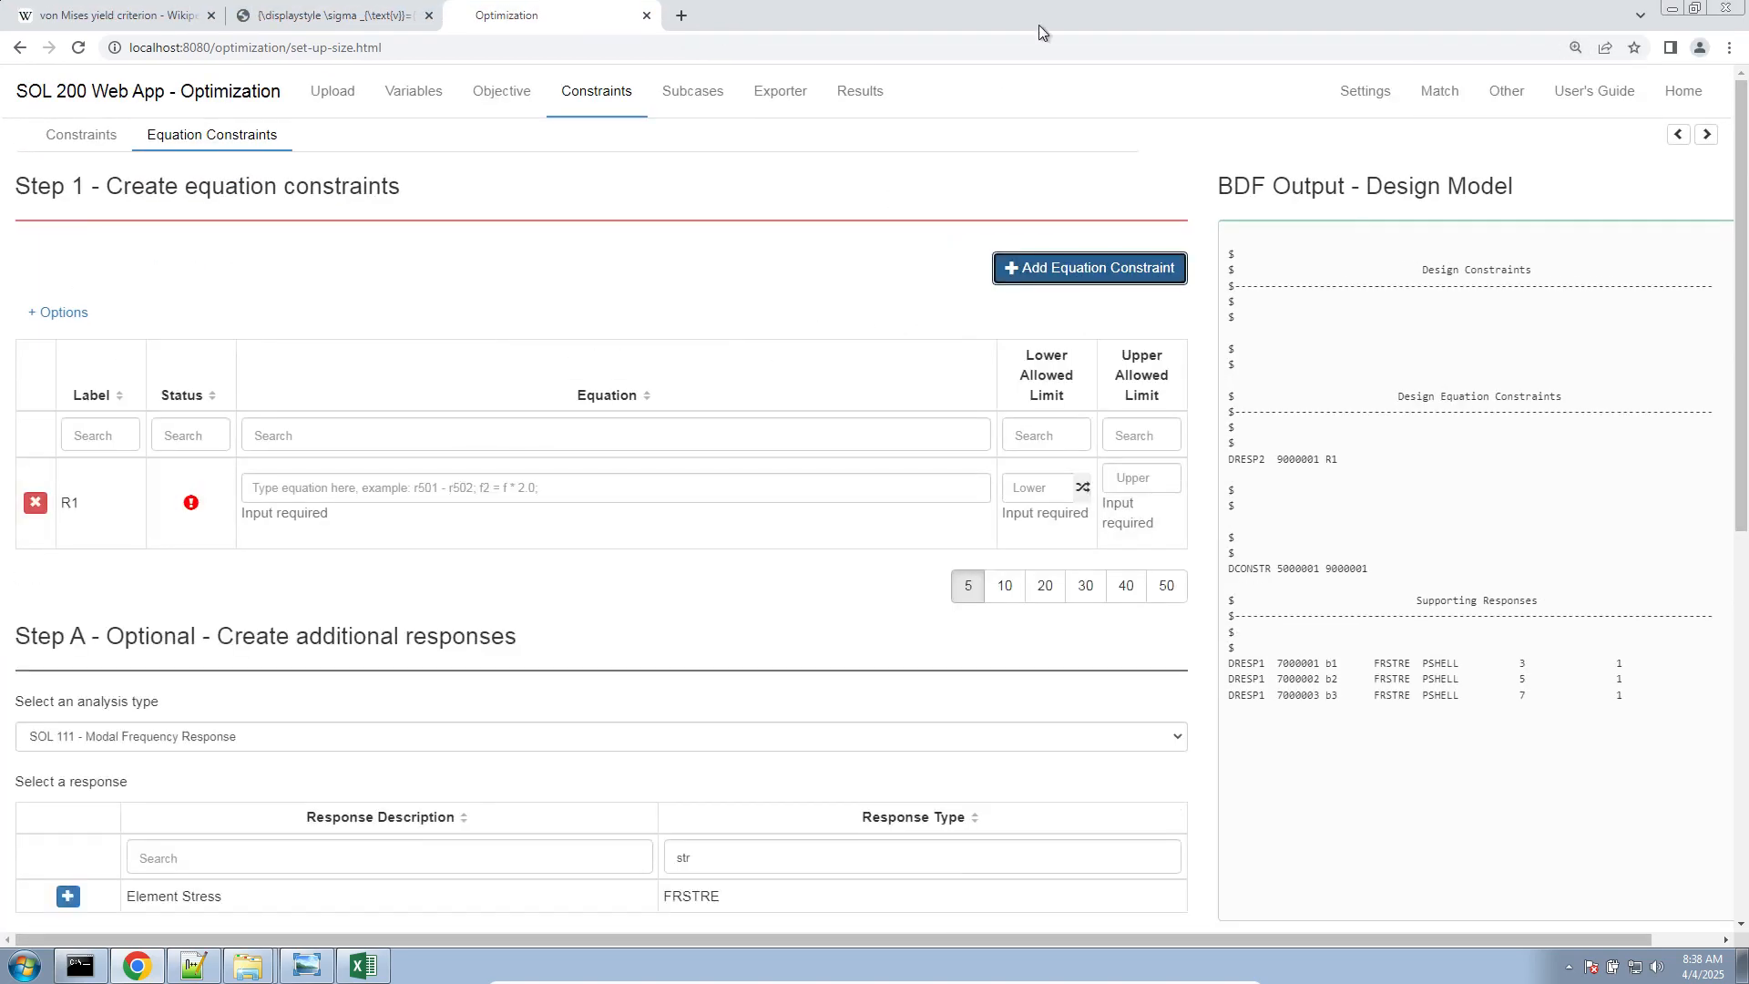
Copy the von Mises expression for b1, b2 and b3 from Excel cell I9 into the equation of constraint R1
{"action": "double_click", "coordinate": [1038, 24]}
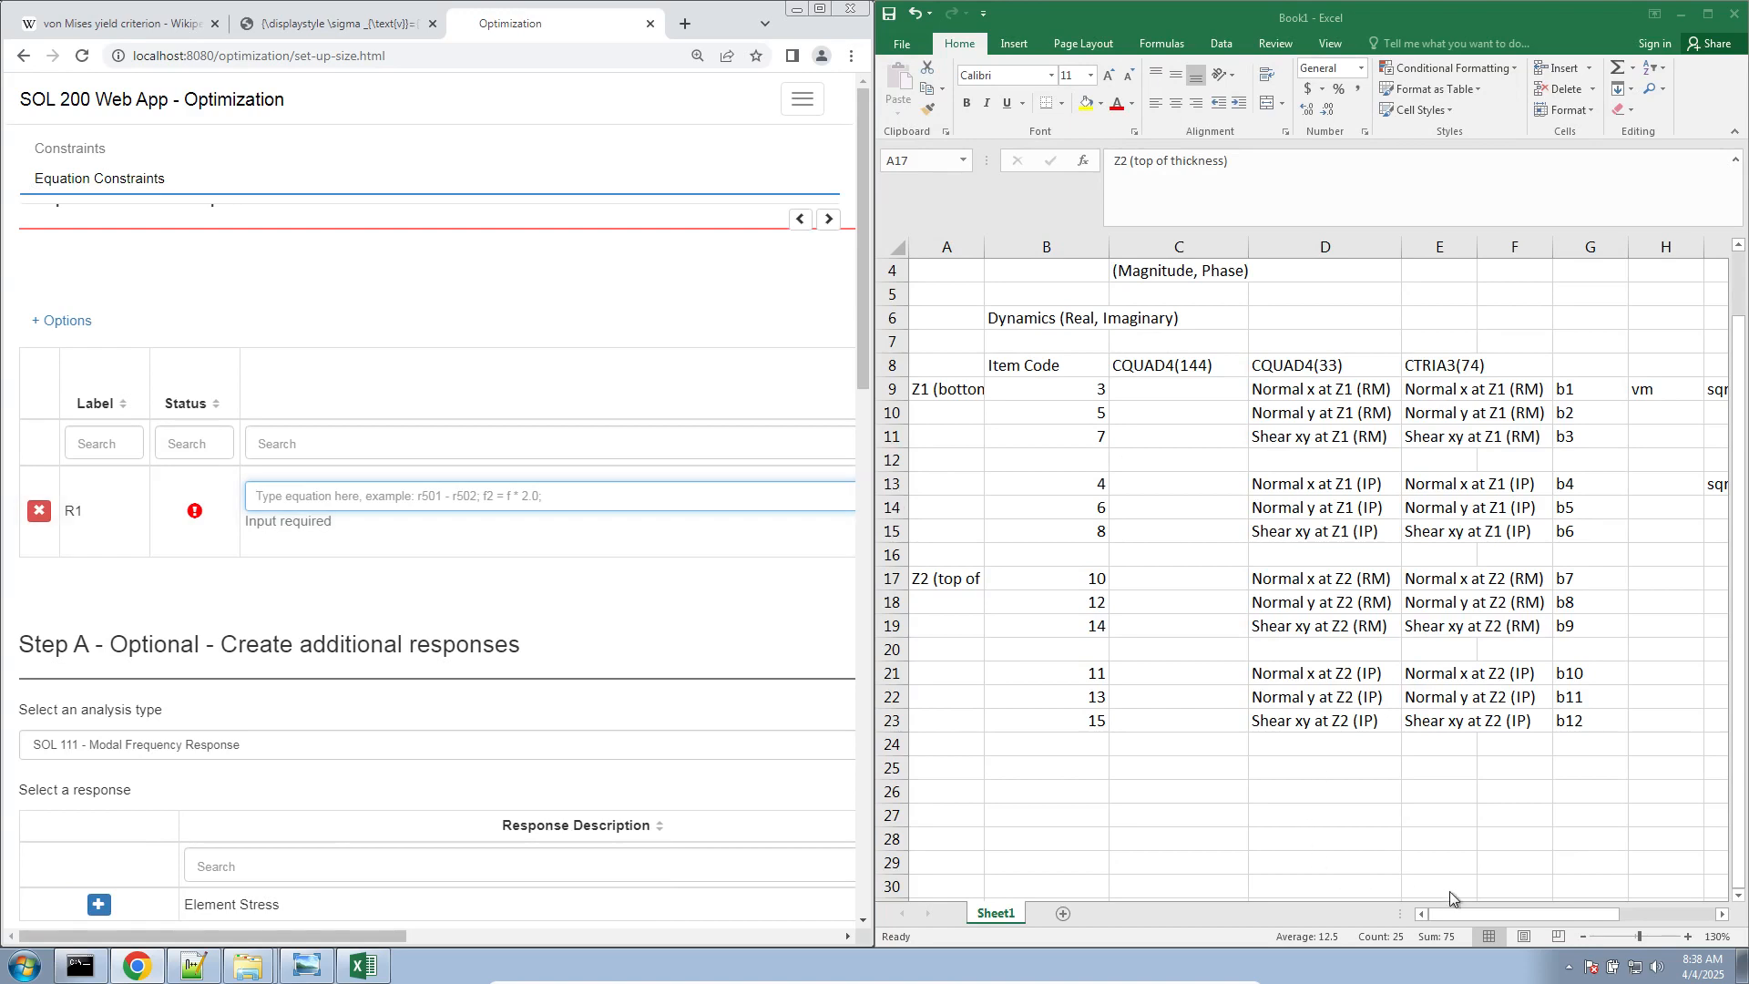
{"action": "left_click", "coordinate": [1592, 916]}
{"action": "left_click_drag", "start_coordinate": [1595, 921], "coordinate": [1684, 920]}
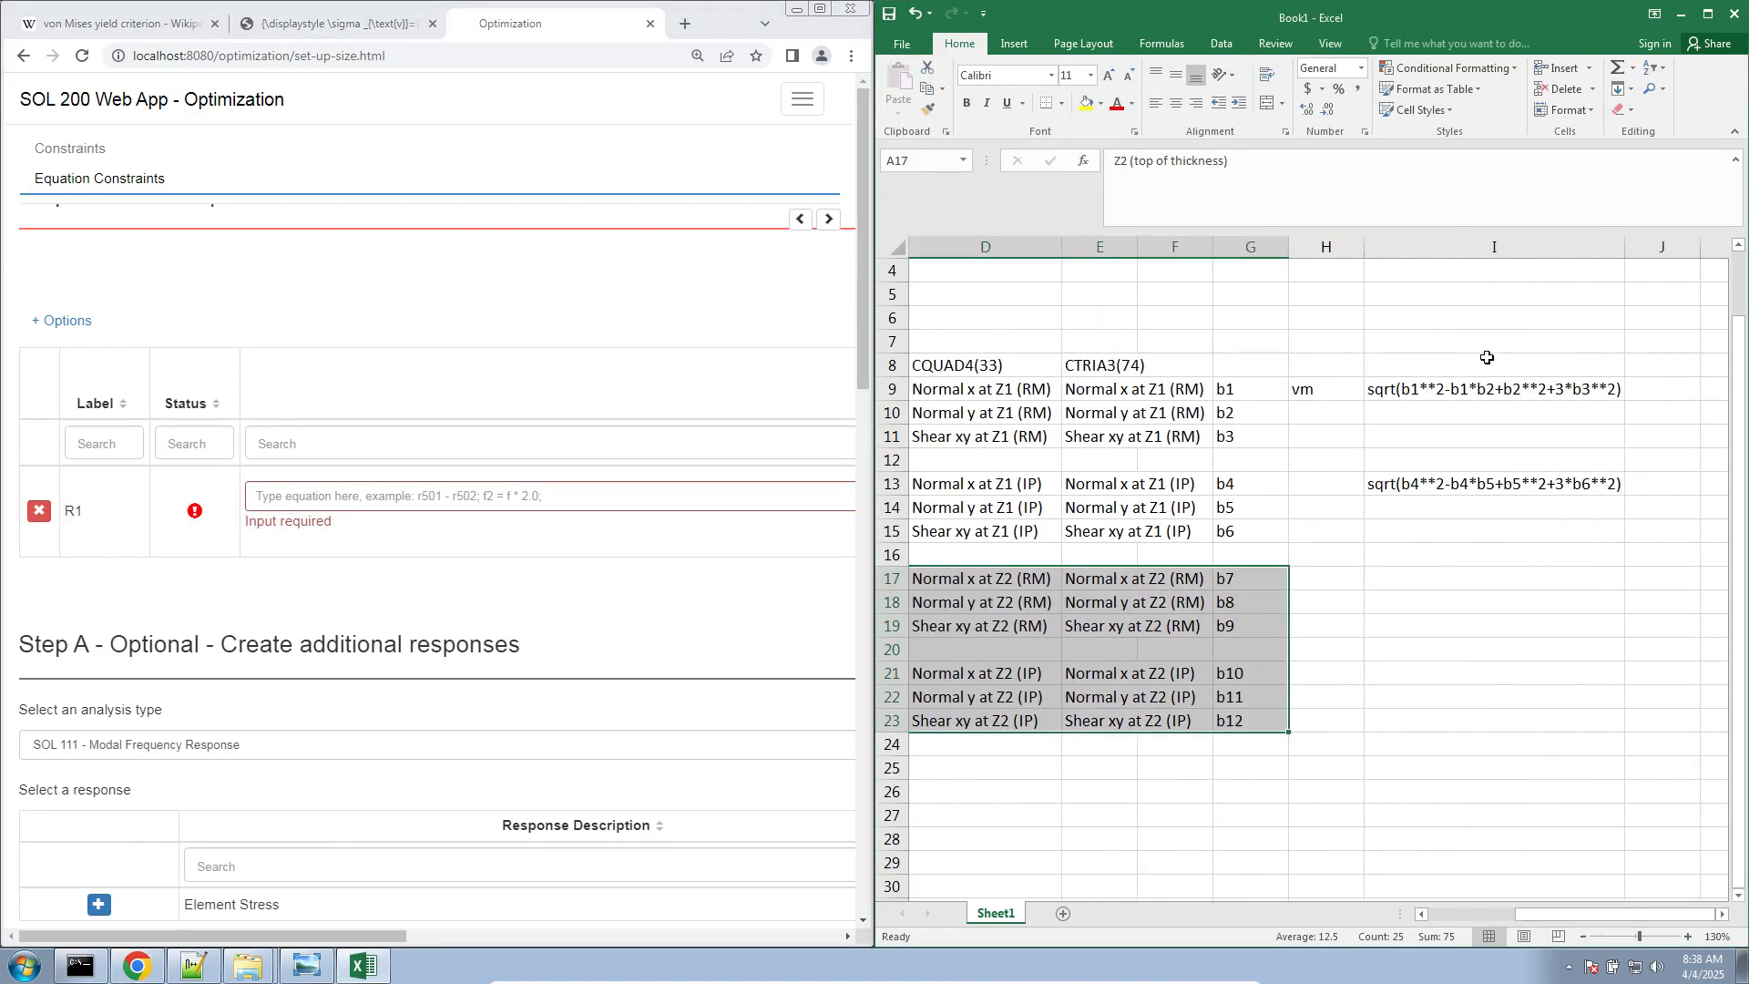
{"action": "left_click", "coordinate": [1485, 389]}
{"action": "triple_click", "coordinate": [1363, 172]}
{"action": "key", "text": "ctrl+c"}
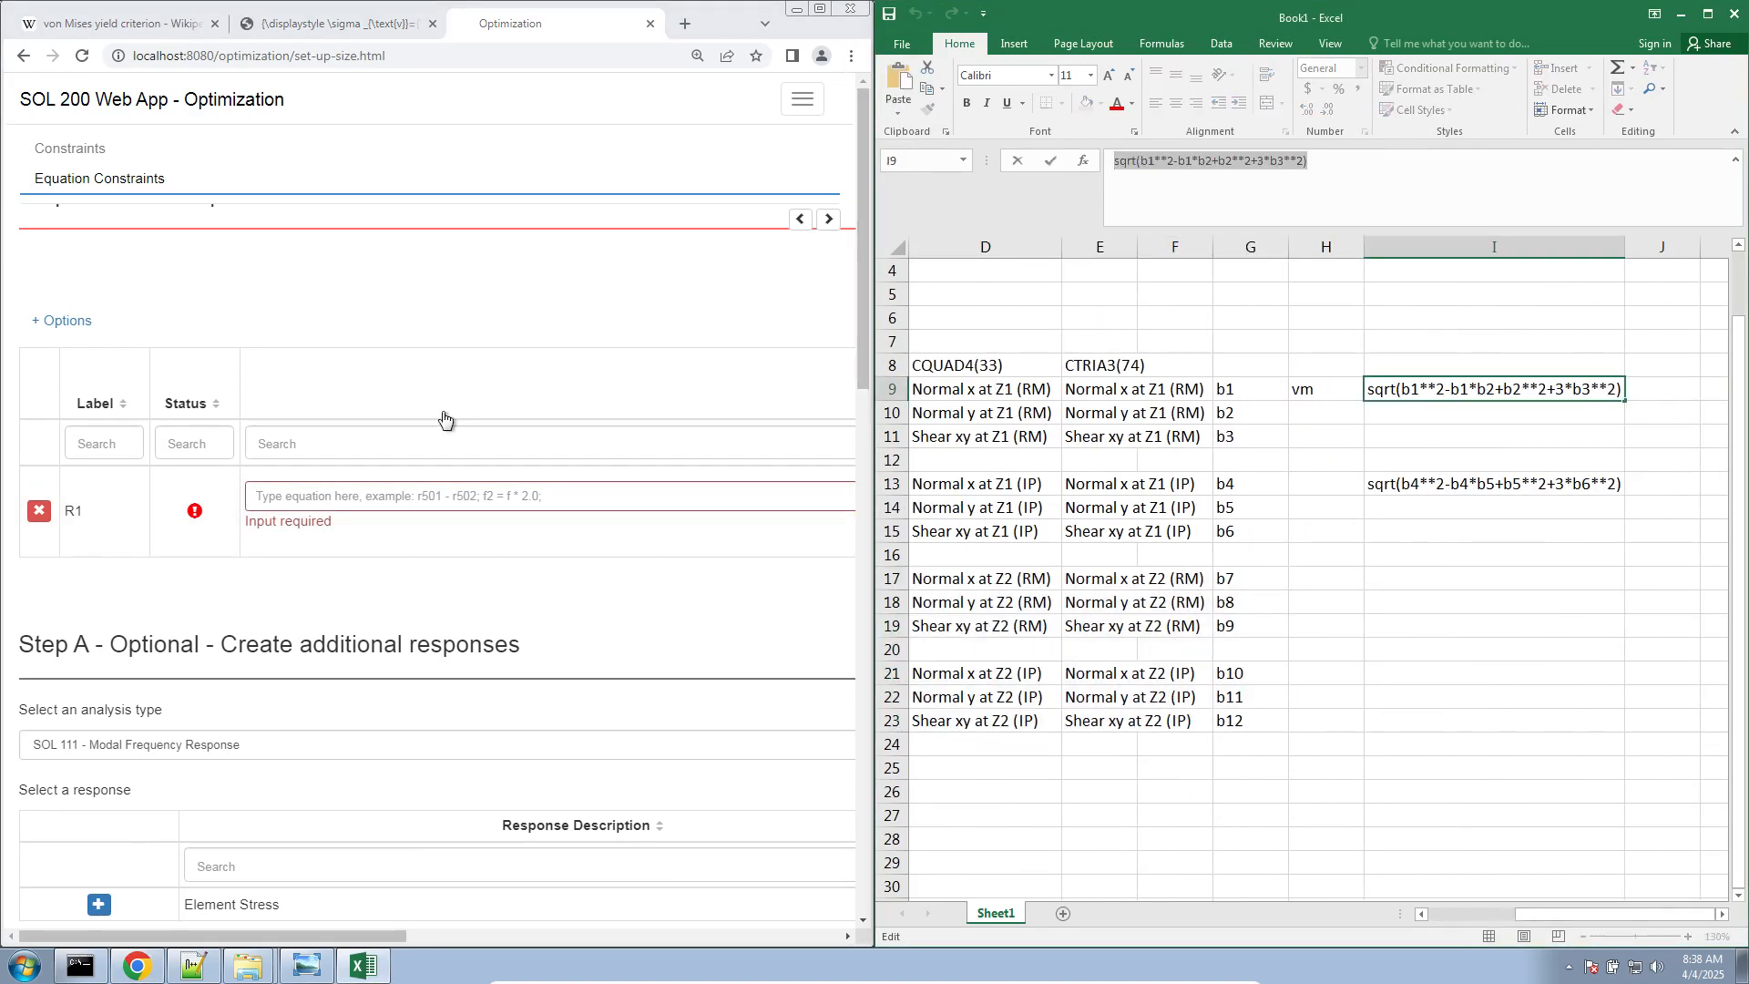
{"action": "left_click", "coordinate": [383, 495]}
{"action": "key", "text": "ctrl+v"}
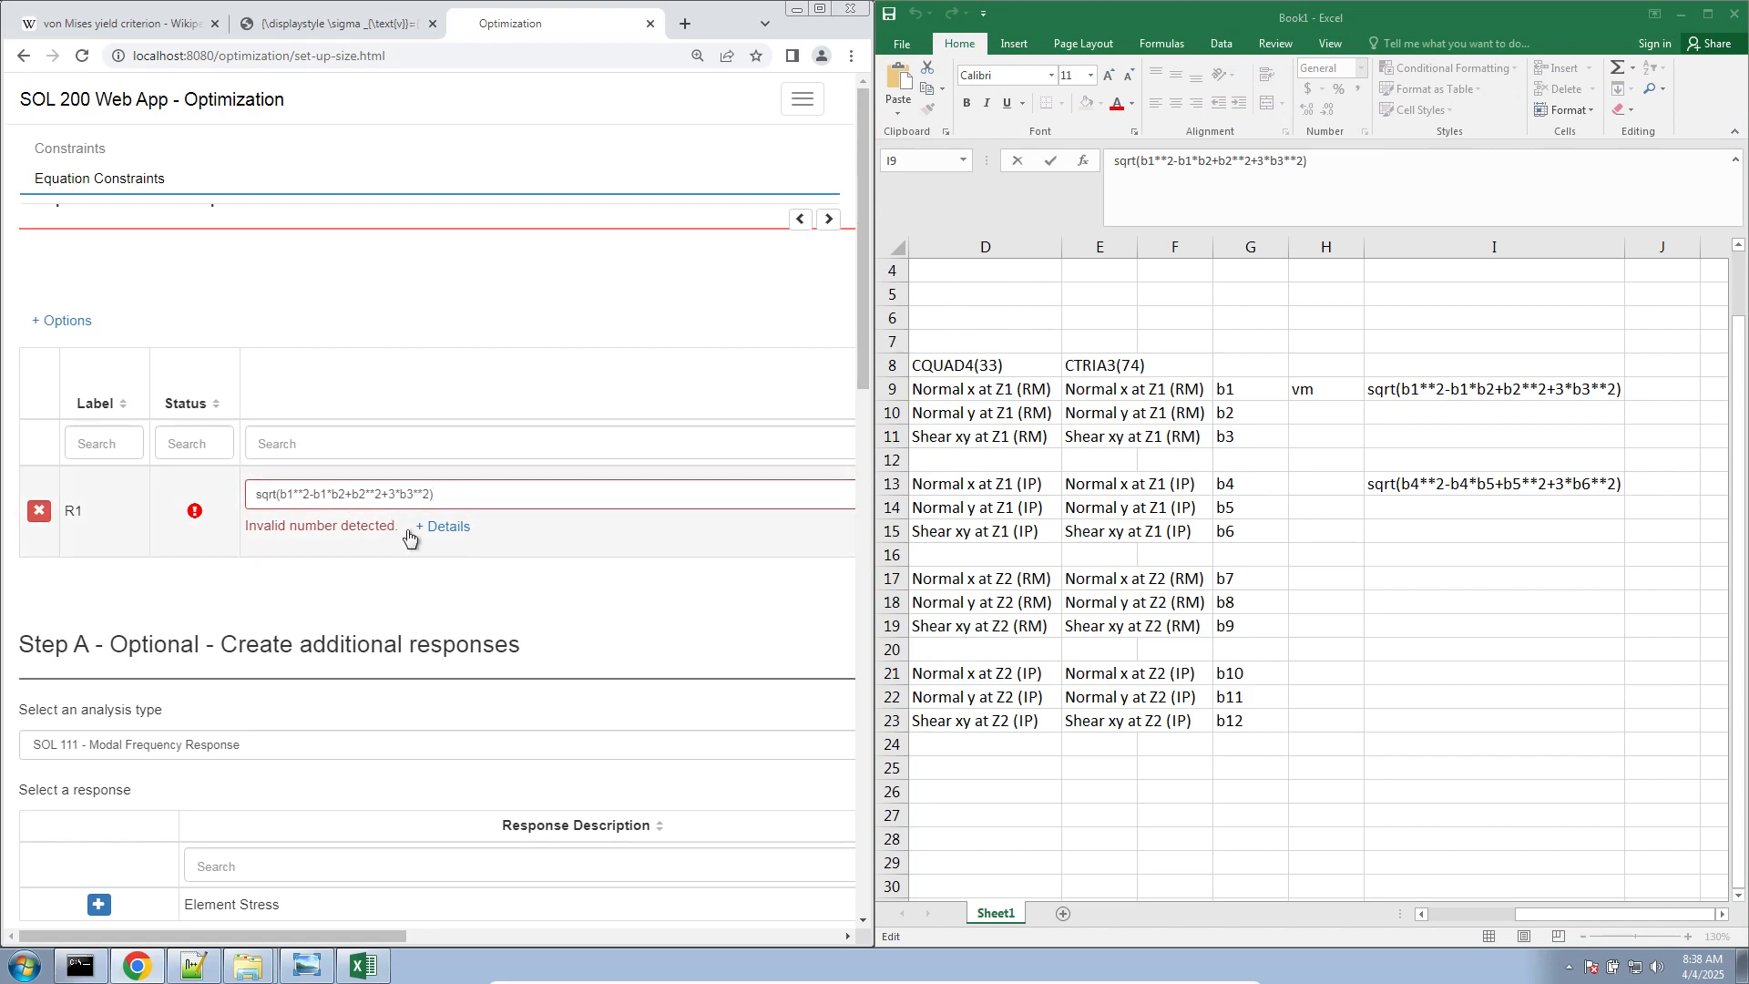
Show the details of R1's equation error and write all three exponents in the equation as 2.0
{"action": "key", "text": "ctrl+plus"}
{"action": "key", "text": "ctrl+plus"}
{"action": "key", "text": "ctrl+plus"}
{"action": "left_click", "coordinate": [578, 694]}
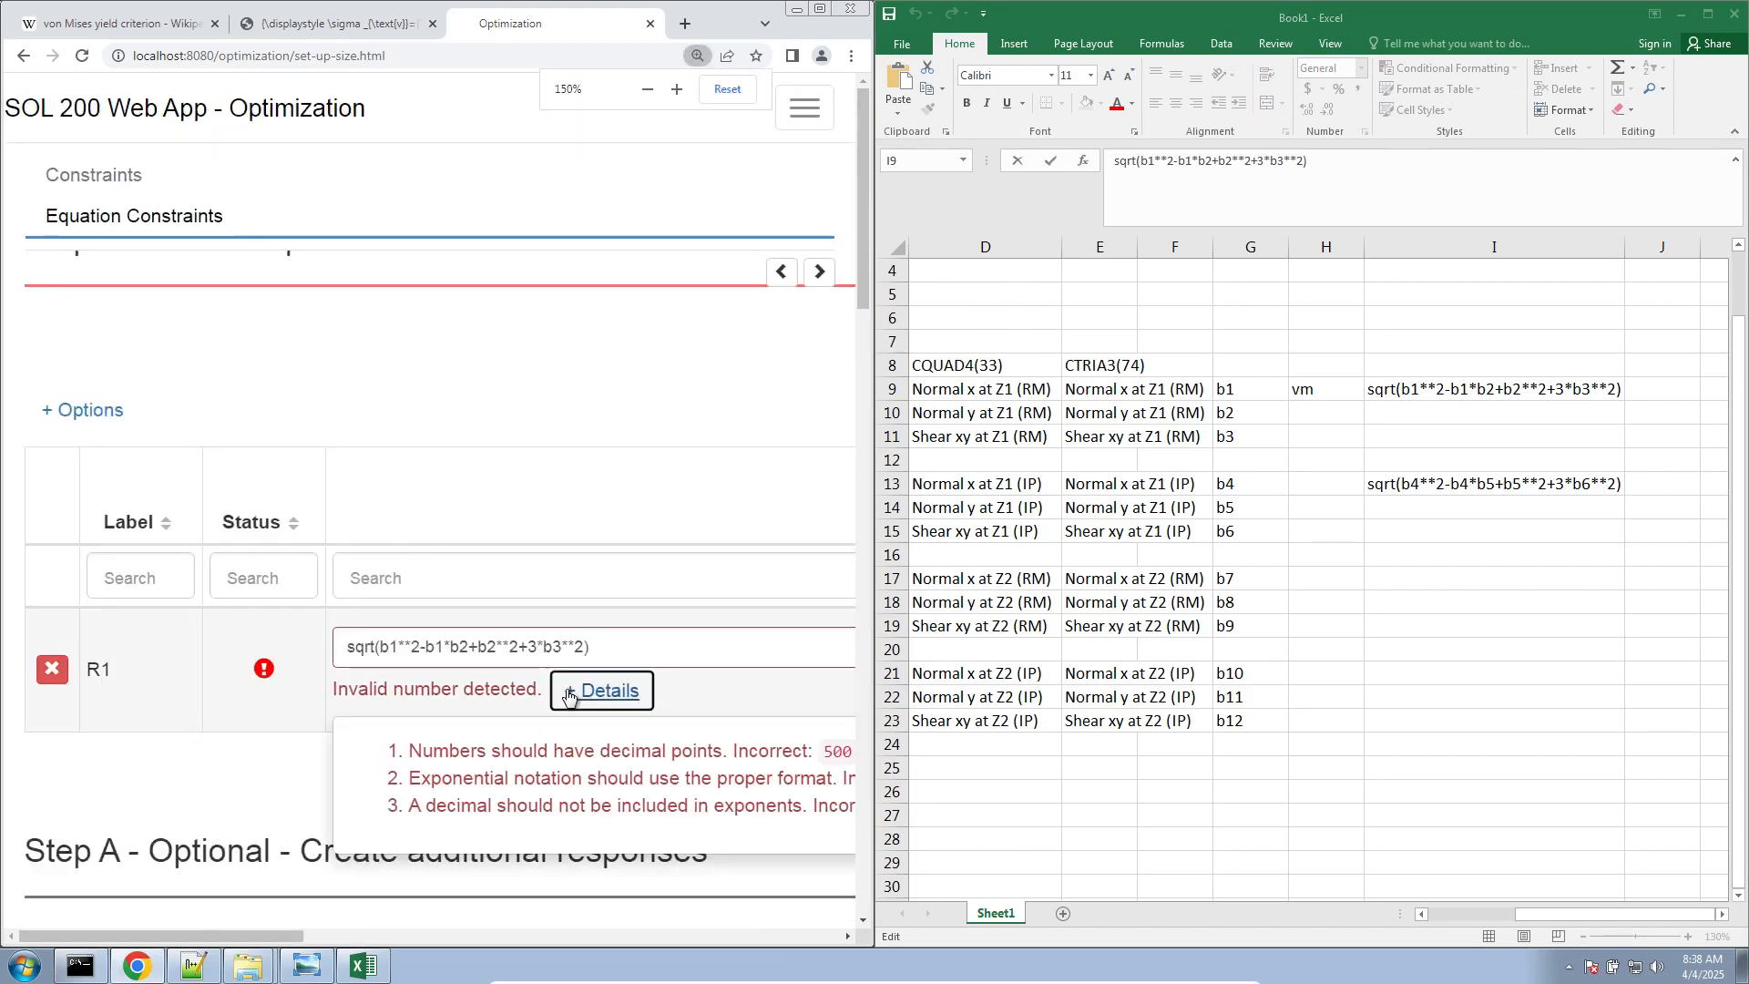
{"action": "left_click", "coordinate": [420, 654]}
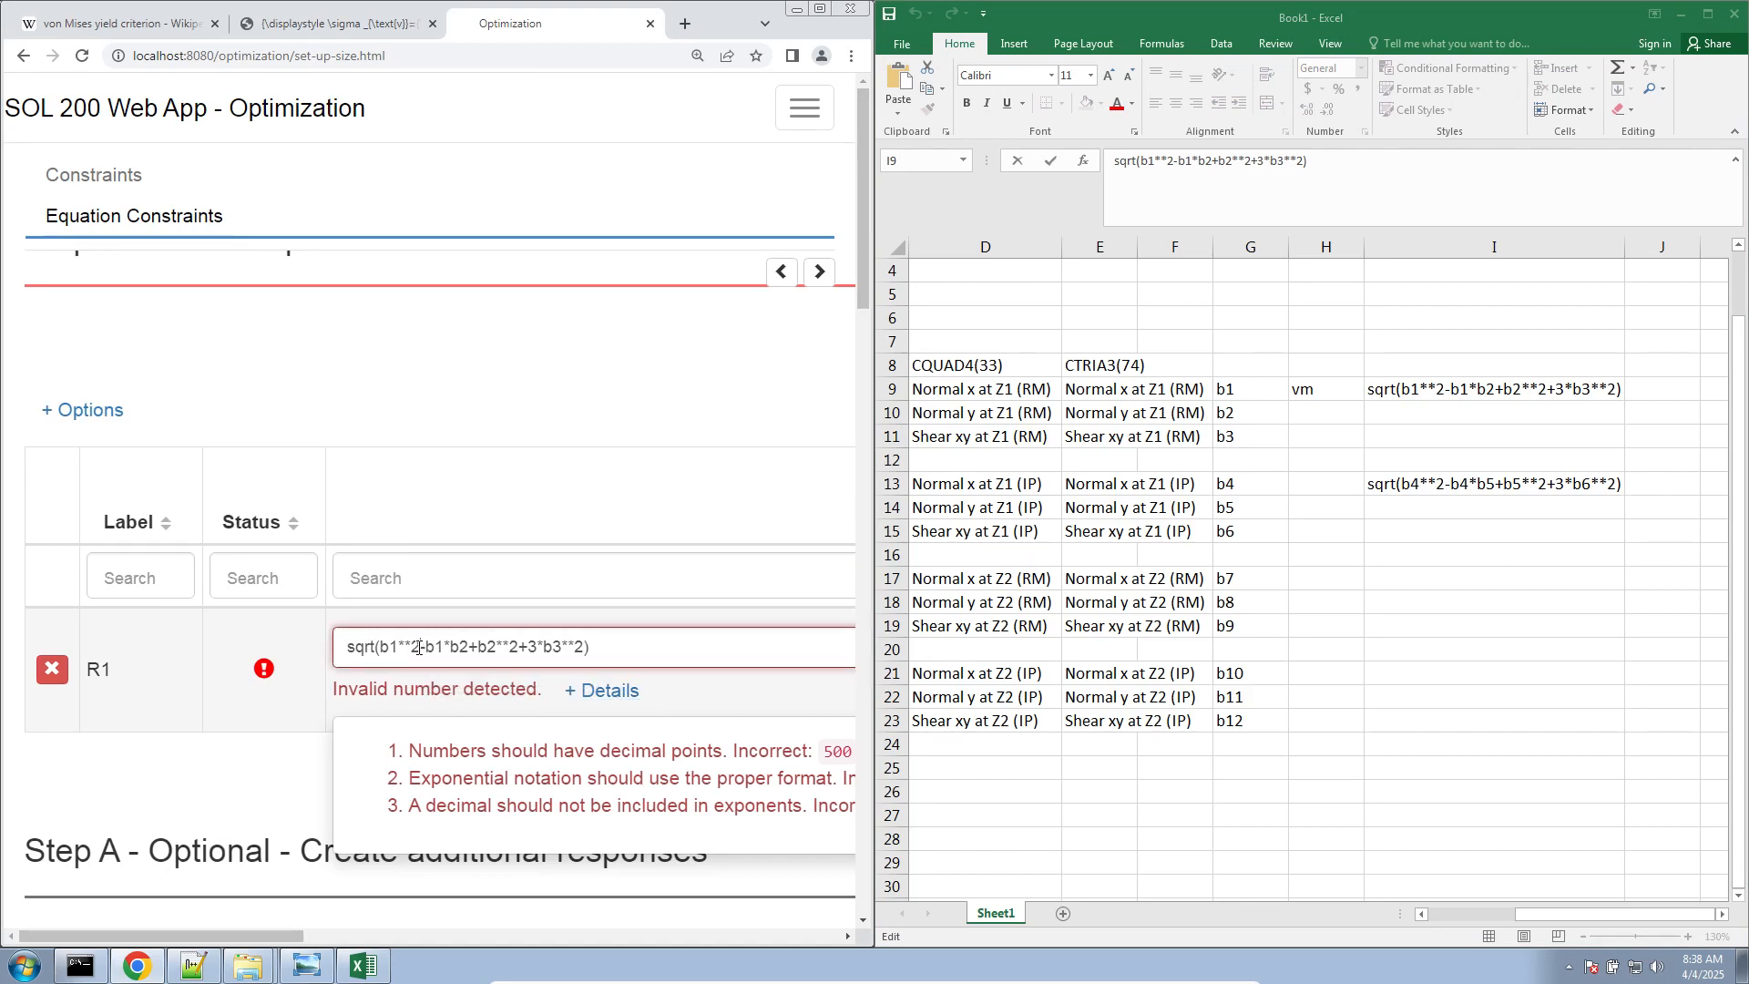
{"action": "type", "text": ".0"}
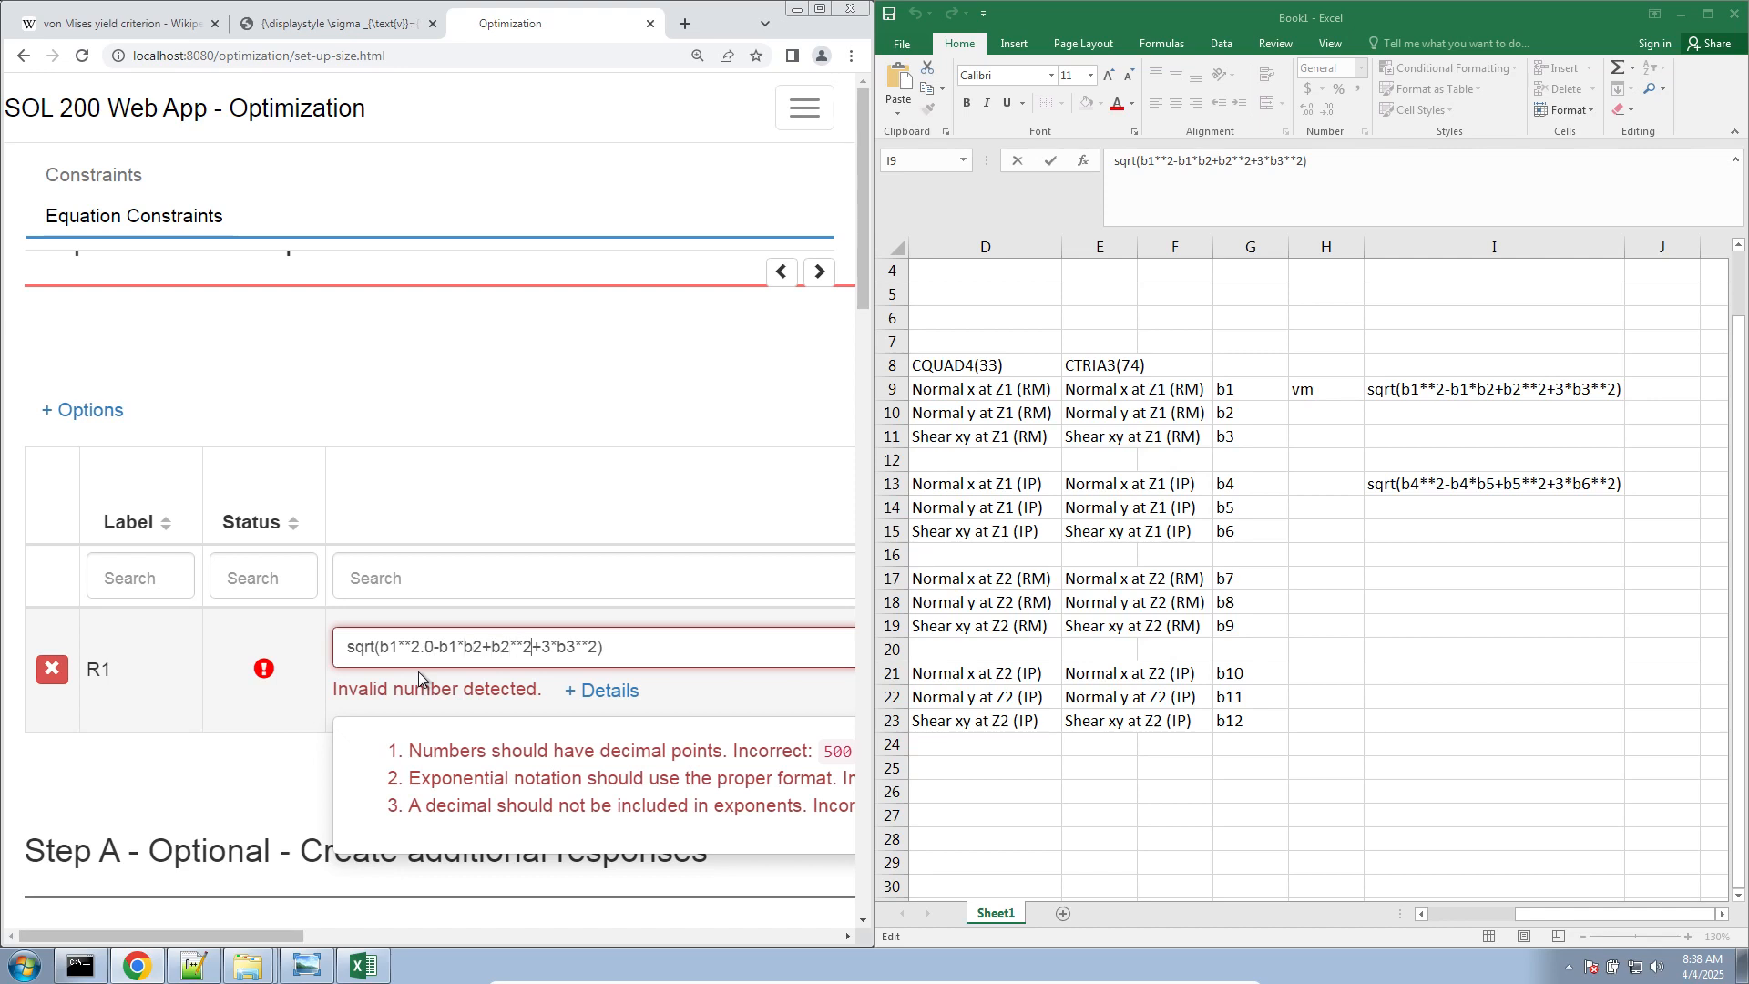
{"action": "type", "text": ".0"}
{"action": "type", "text": ".0"}
Put spaces around the minus and plus operators in R1's equation and write the b3 coefficient as 3.0
{"action": "left_click", "coordinate": [432, 647]}
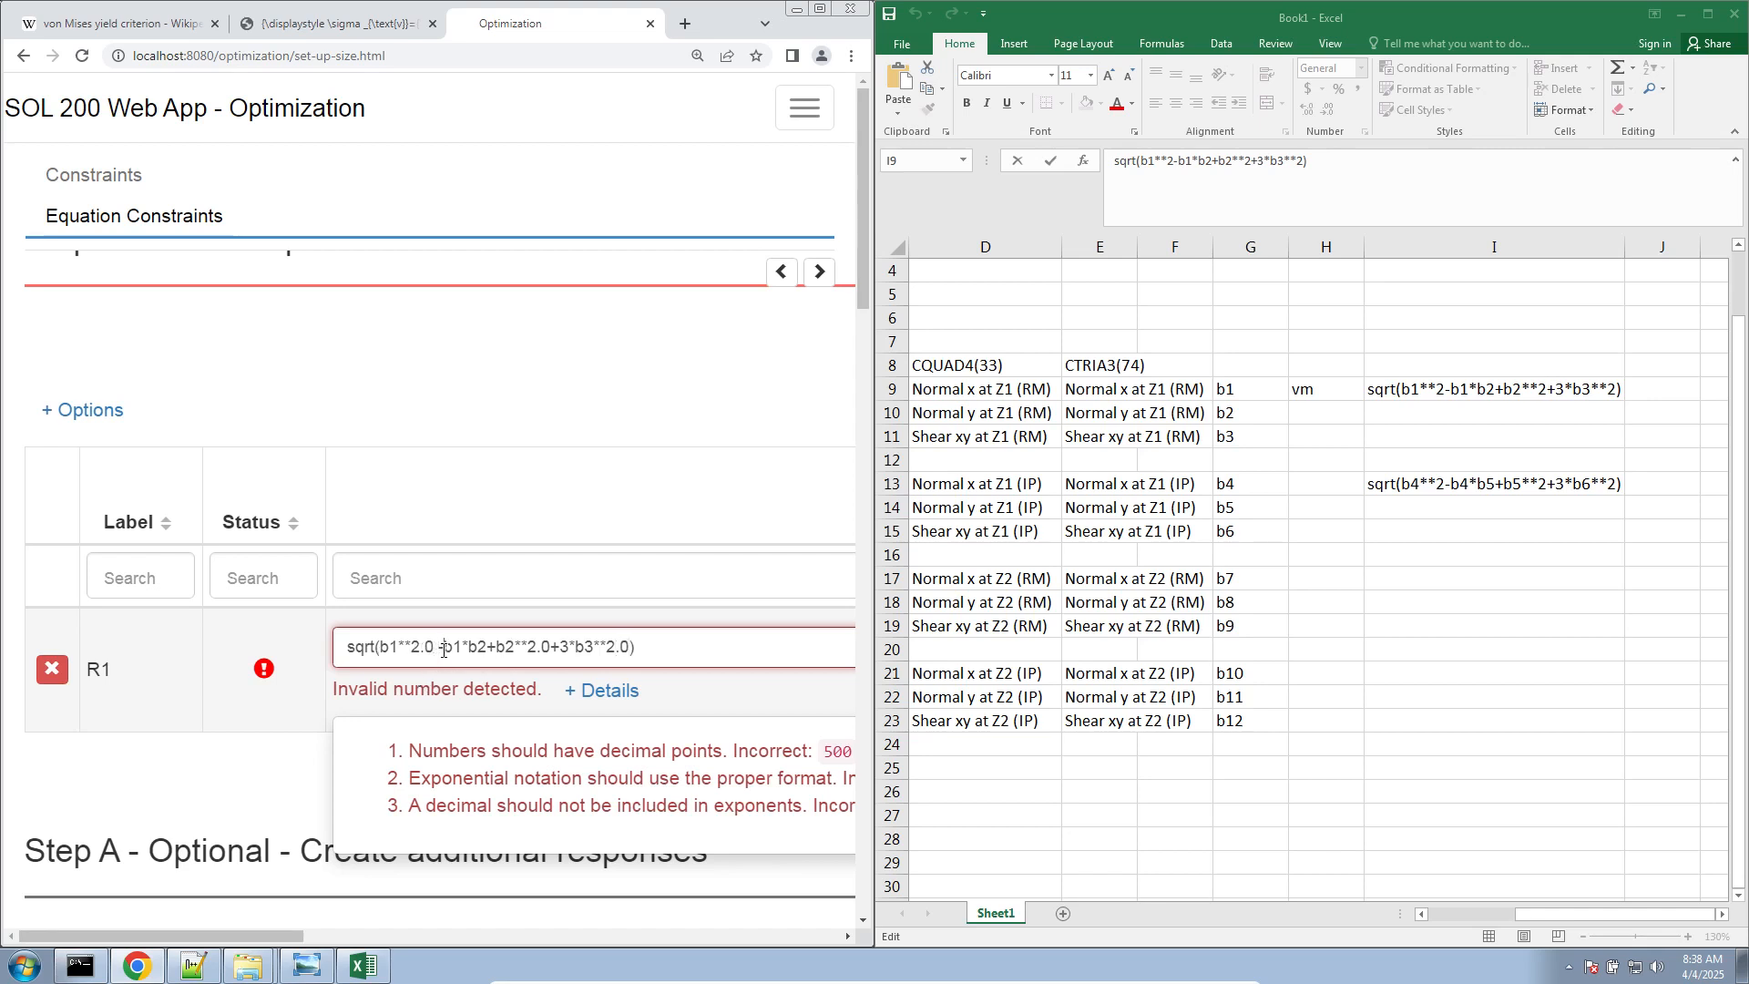
{"action": "left_click", "coordinate": [444, 647]}
{"action": "left_click", "coordinate": [491, 646]}
{"action": "left_click", "coordinate": [504, 647]}
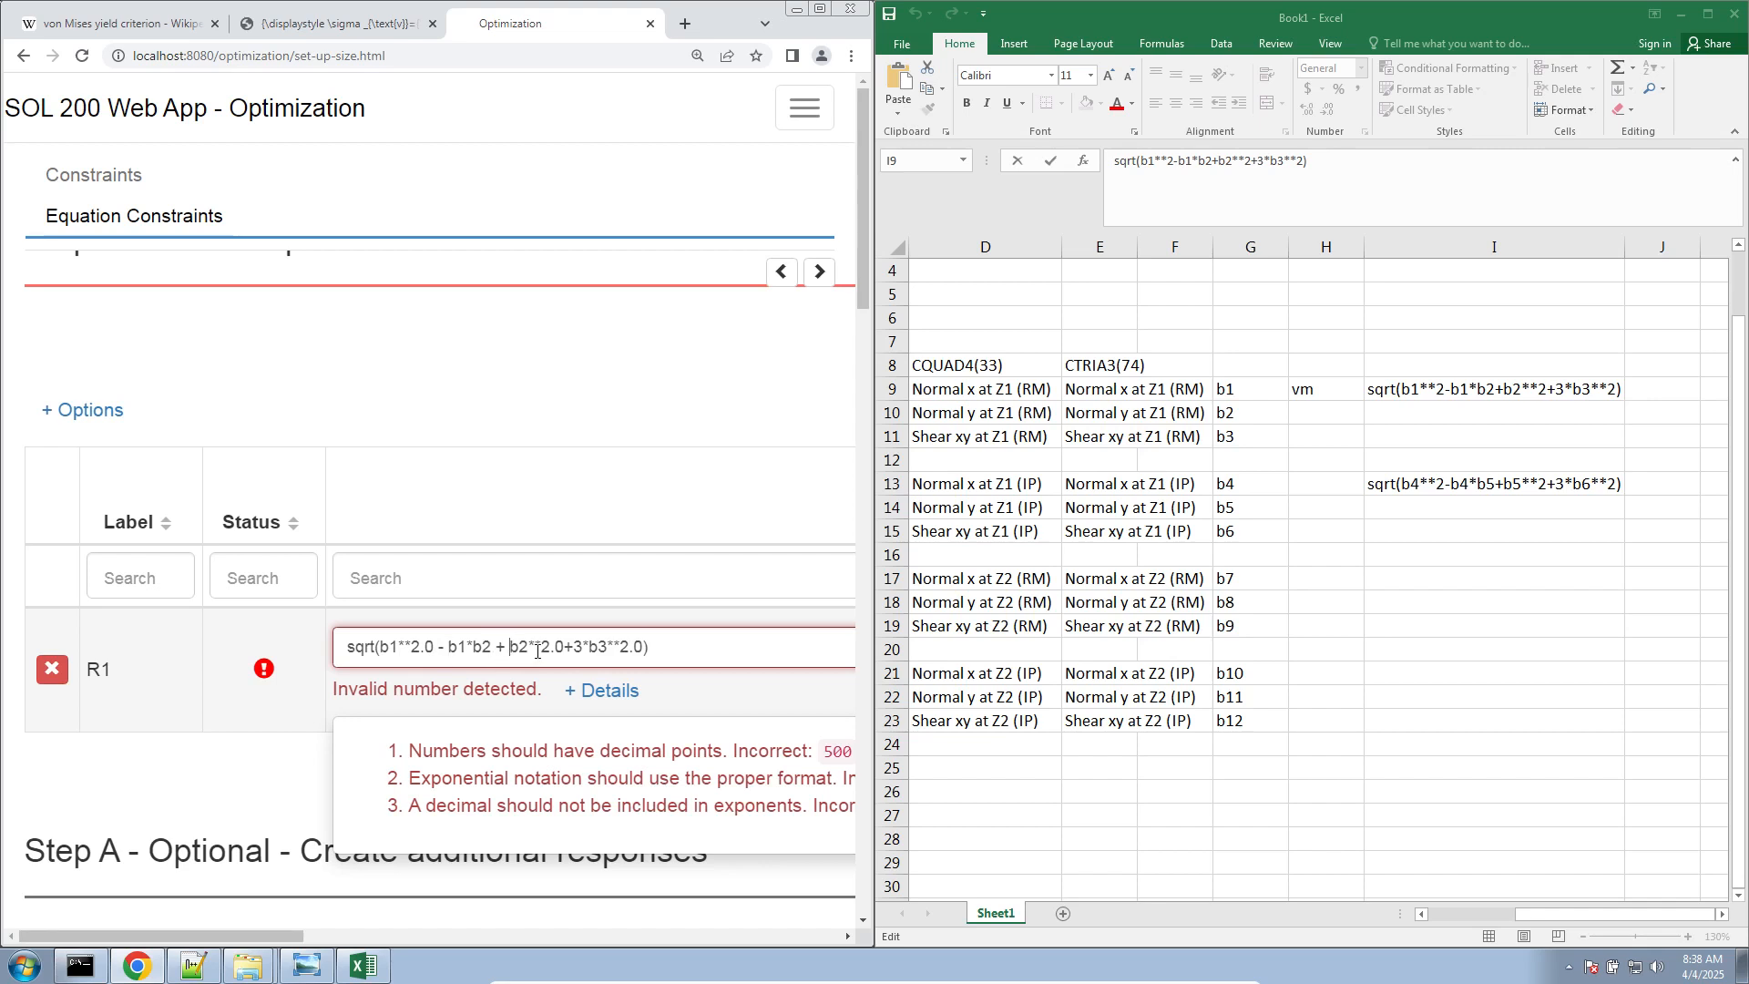
{"action": "left_click", "coordinate": [562, 647]}
{"action": "left_click", "coordinate": [580, 649]}
{"action": "type", "text": "."}
{"action": "key", "text": "Delete"}
{"action": "type", "text": "0"}
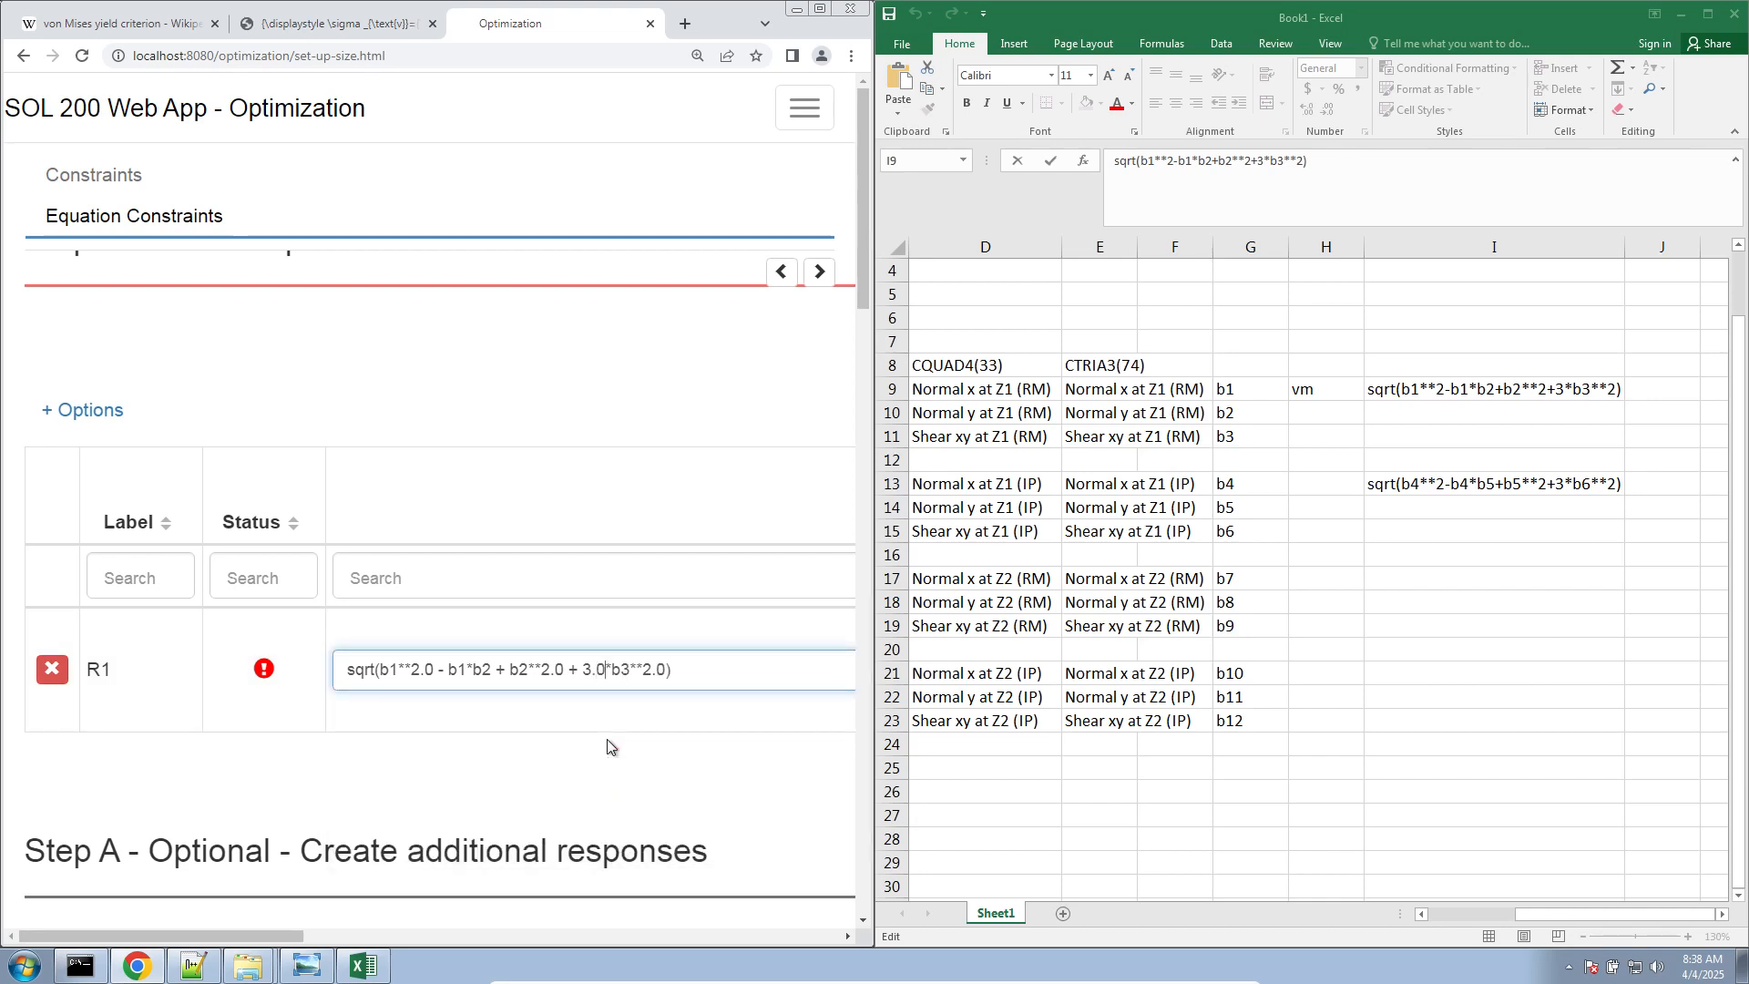
Enlarge the browser window again and set the upper allowed limit of constraint R1 to 1
{"action": "double_click", "coordinate": [790, 19]}
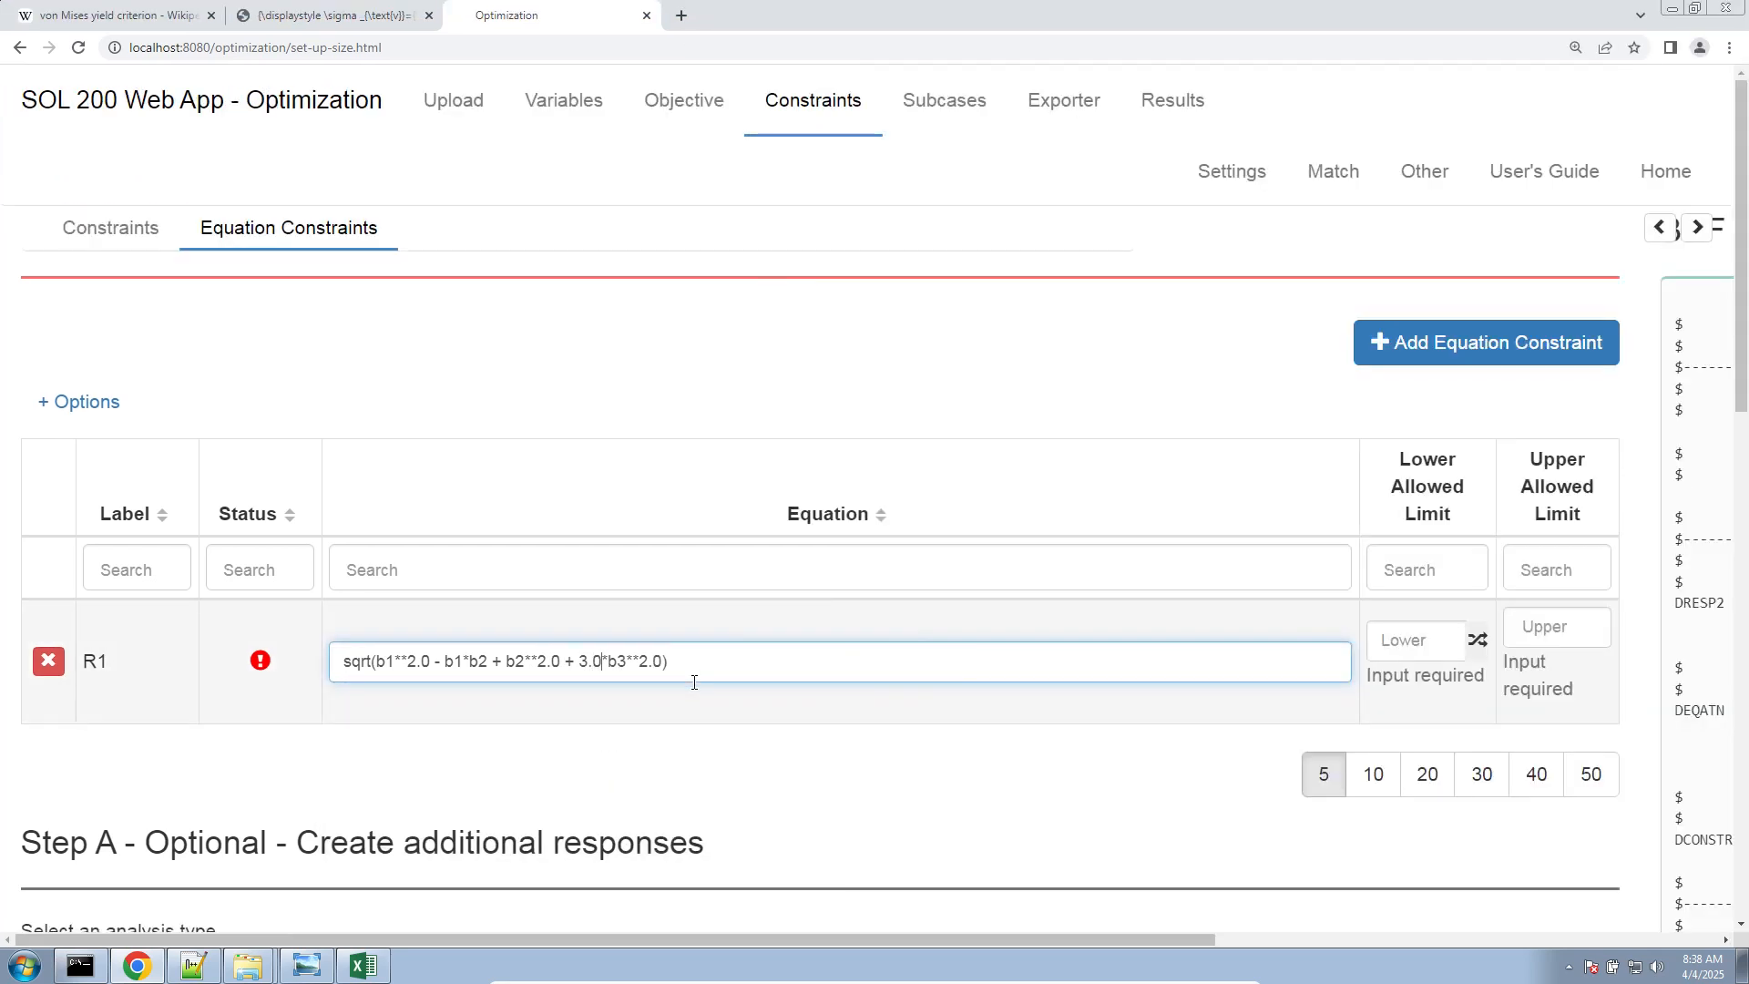
{"action": "left_click", "coordinate": [1598, 633]}
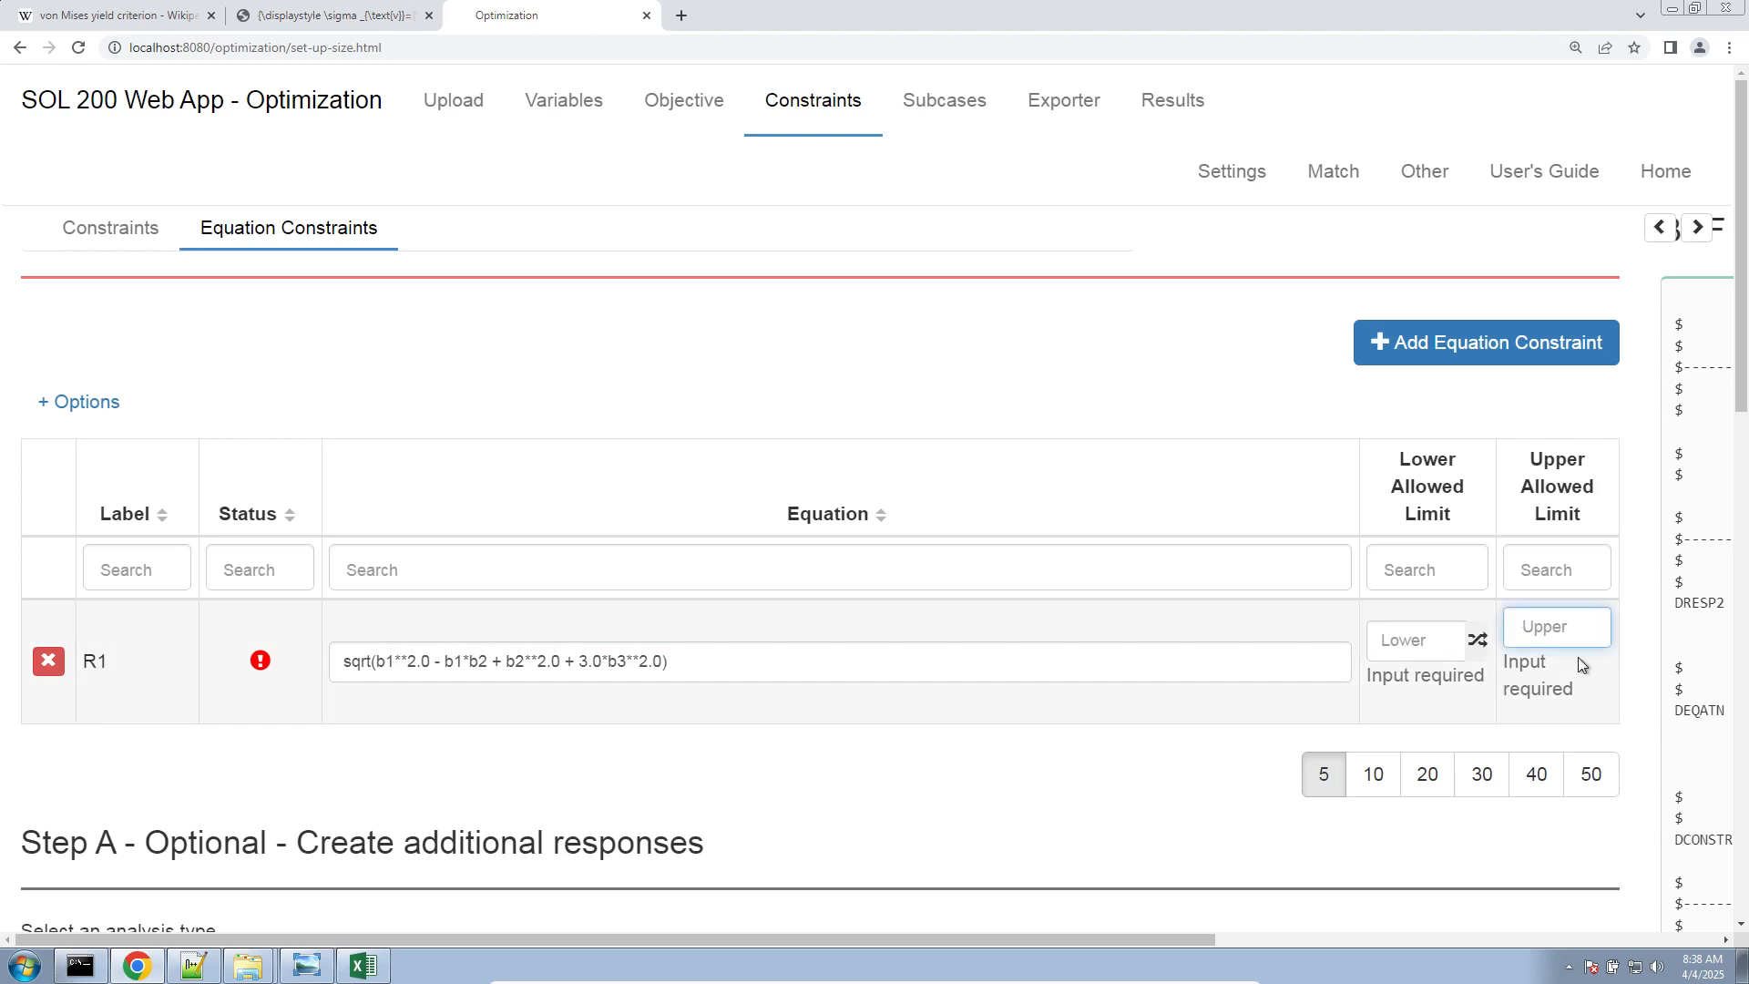
{"action": "type", "text": "1."}
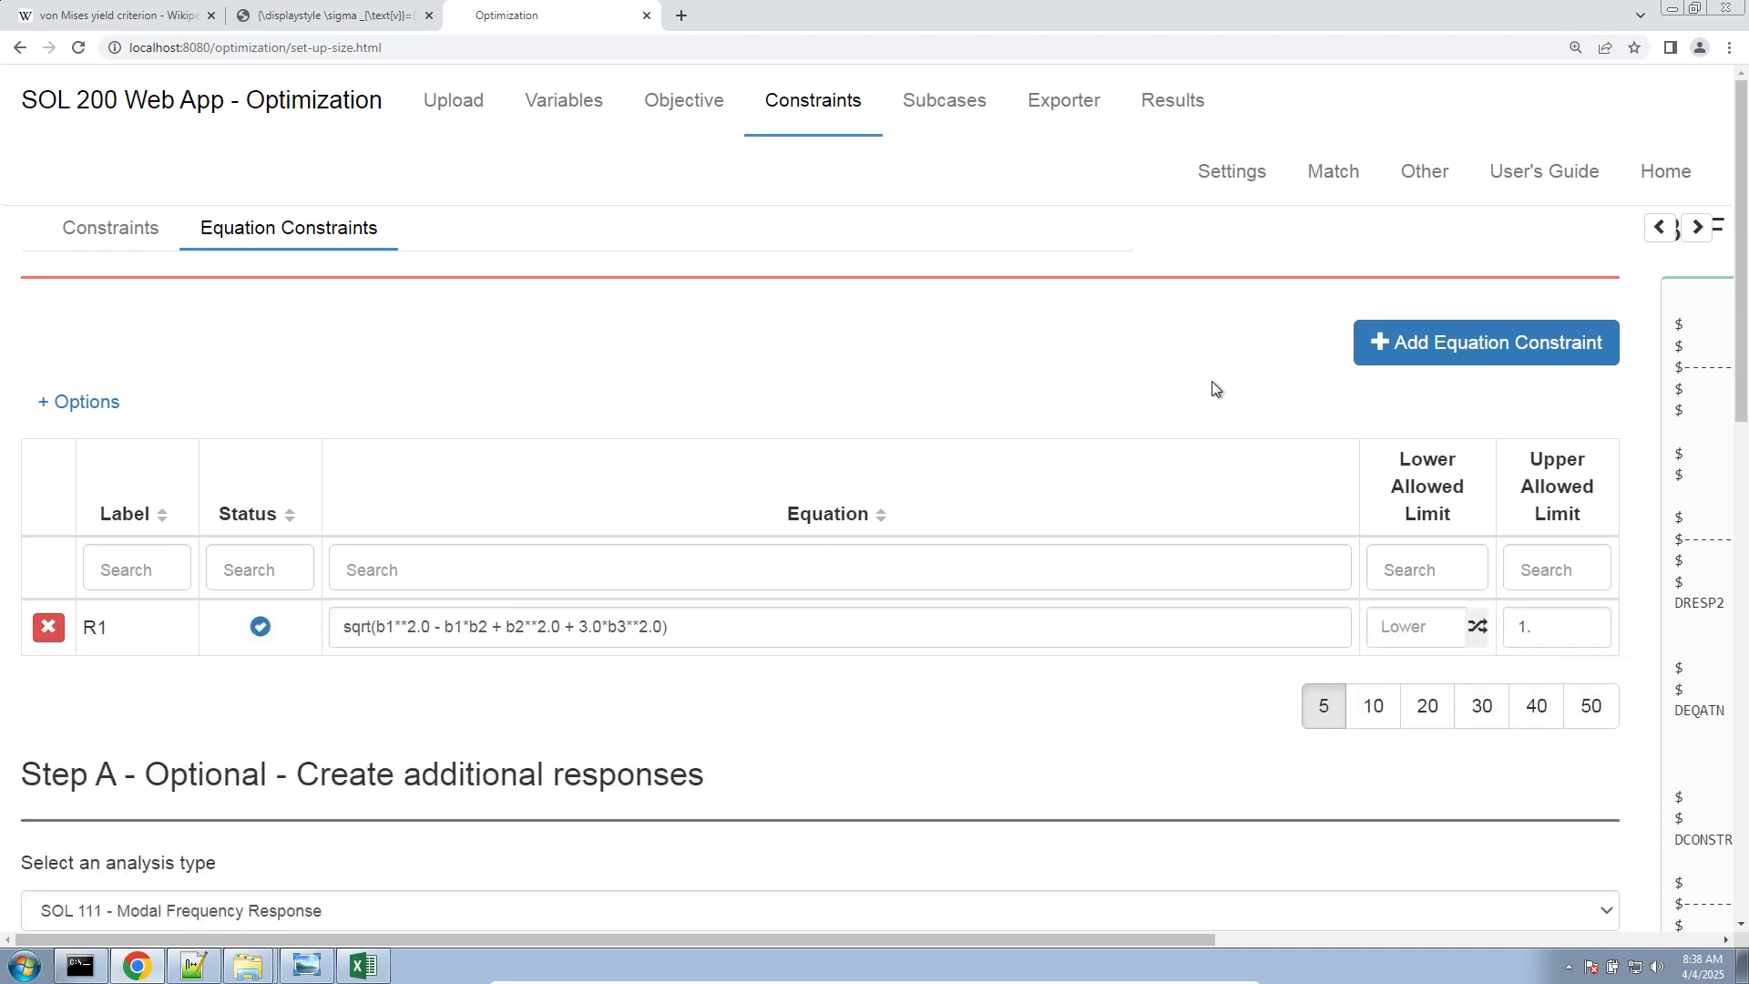
Add equation constraint R2 with the b4, b5, b6 von Mises expression from Excel cell I13, writing the b6 coefficient as 3.0
{"action": "left_click", "coordinate": [1440, 343]}
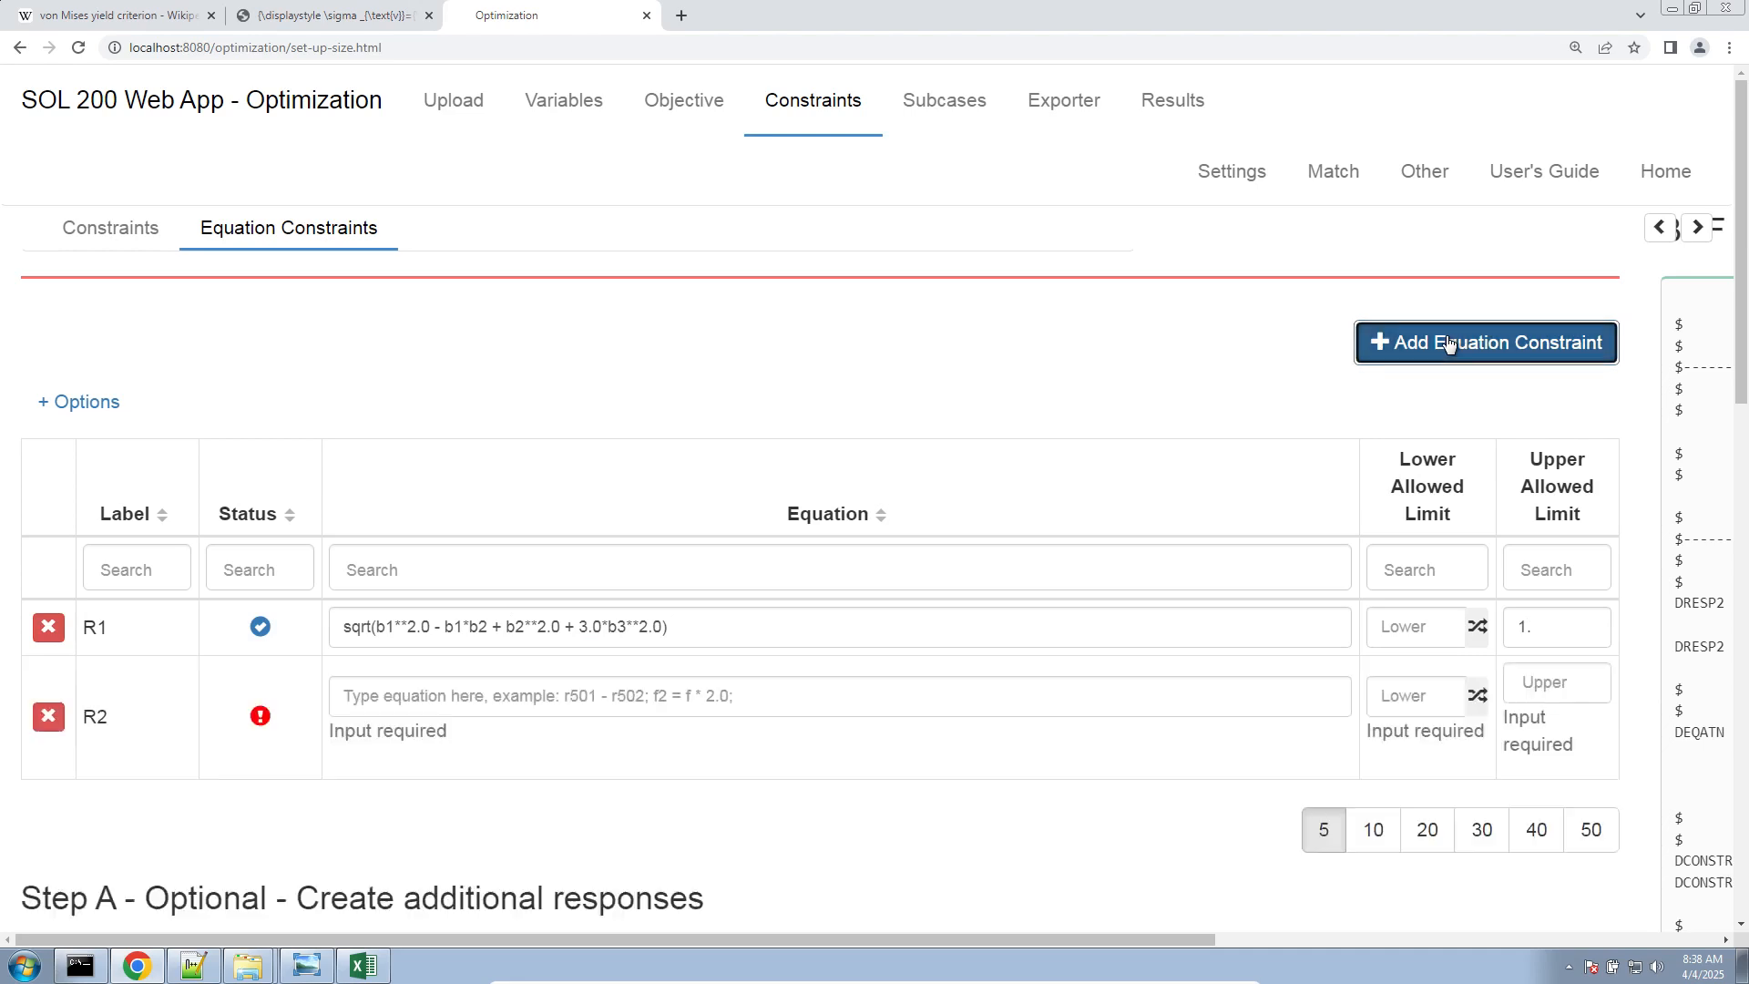
{"action": "left_click", "coordinate": [363, 966]}
{"action": "left_click", "coordinate": [1422, 489]}
{"action": "key", "text": "ctrl+c"}
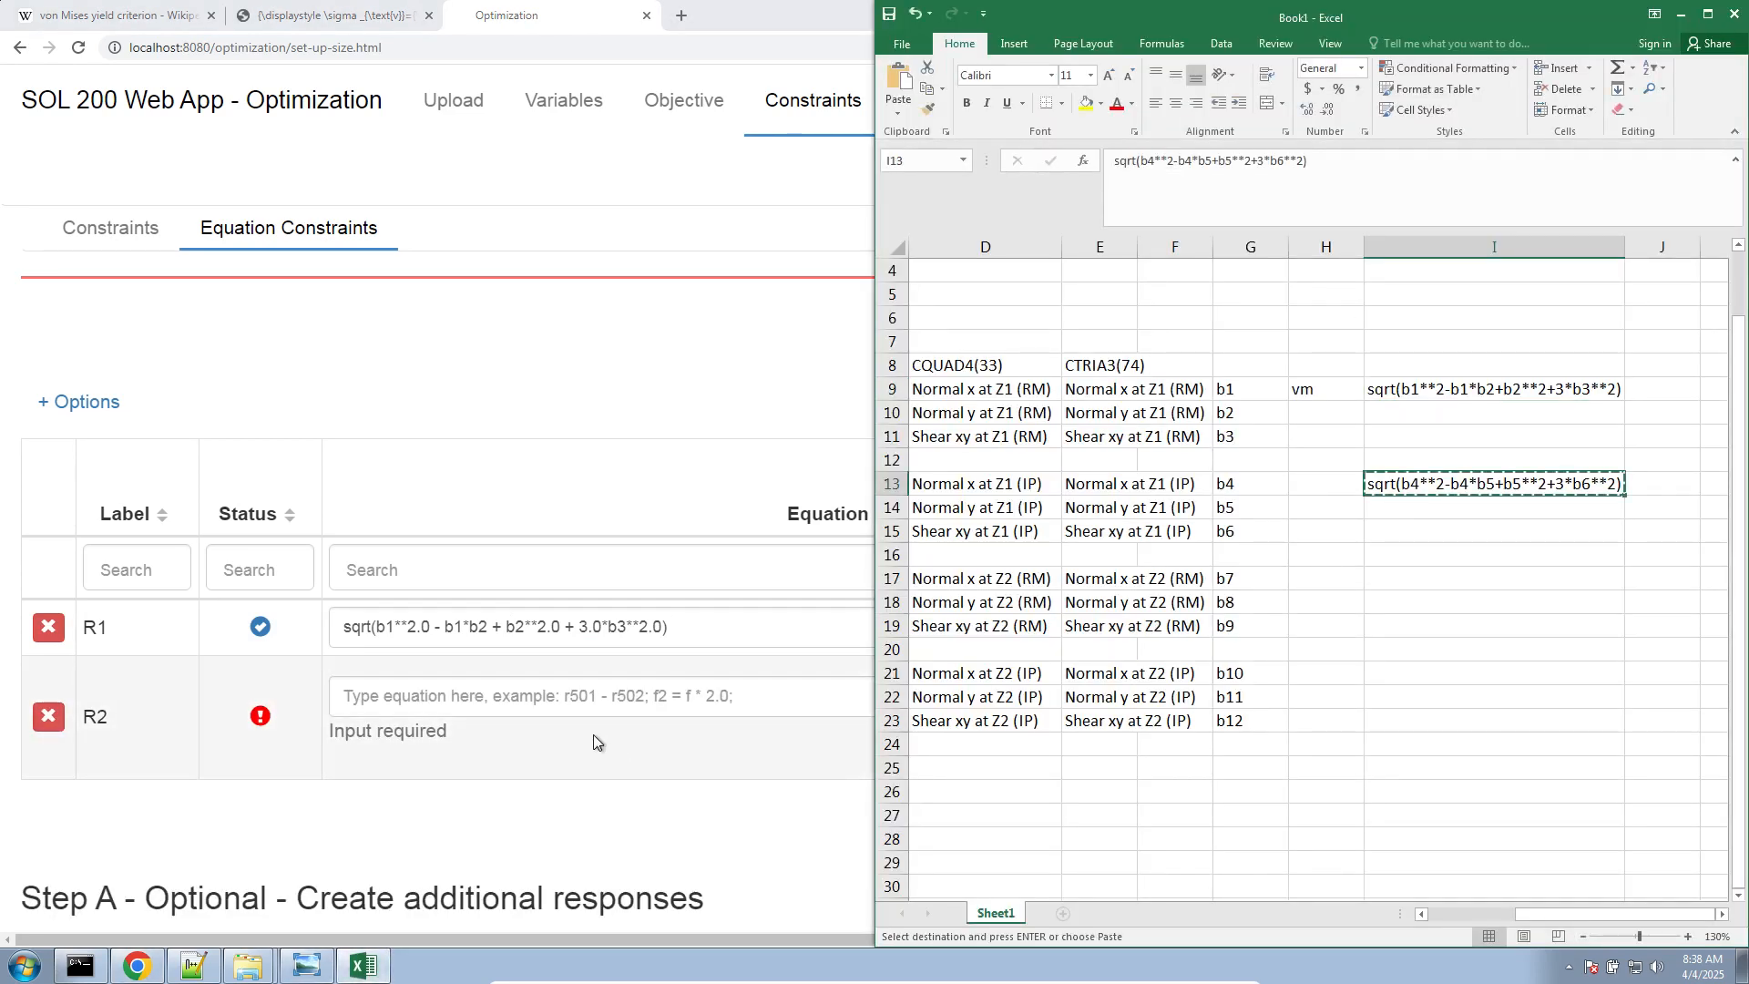
{"action": "left_click", "coordinate": [583, 738]}
{"action": "key", "text": "ctrl+v"}
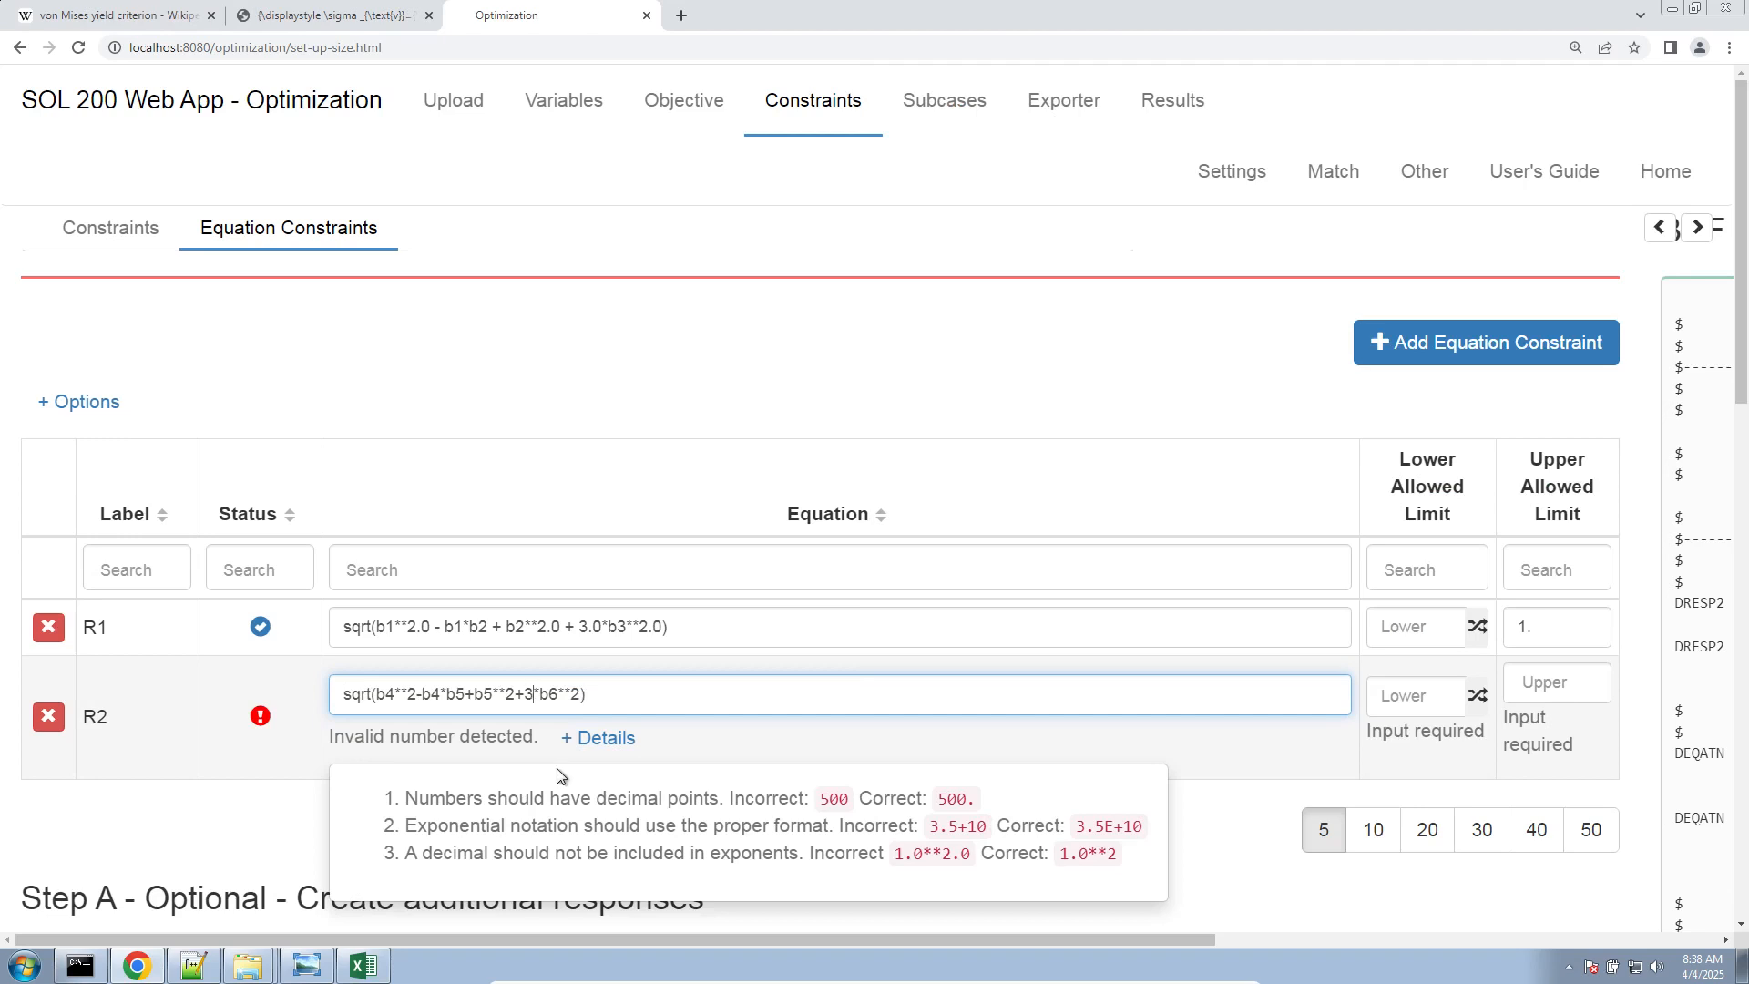
{"action": "type", "text": ".0"}
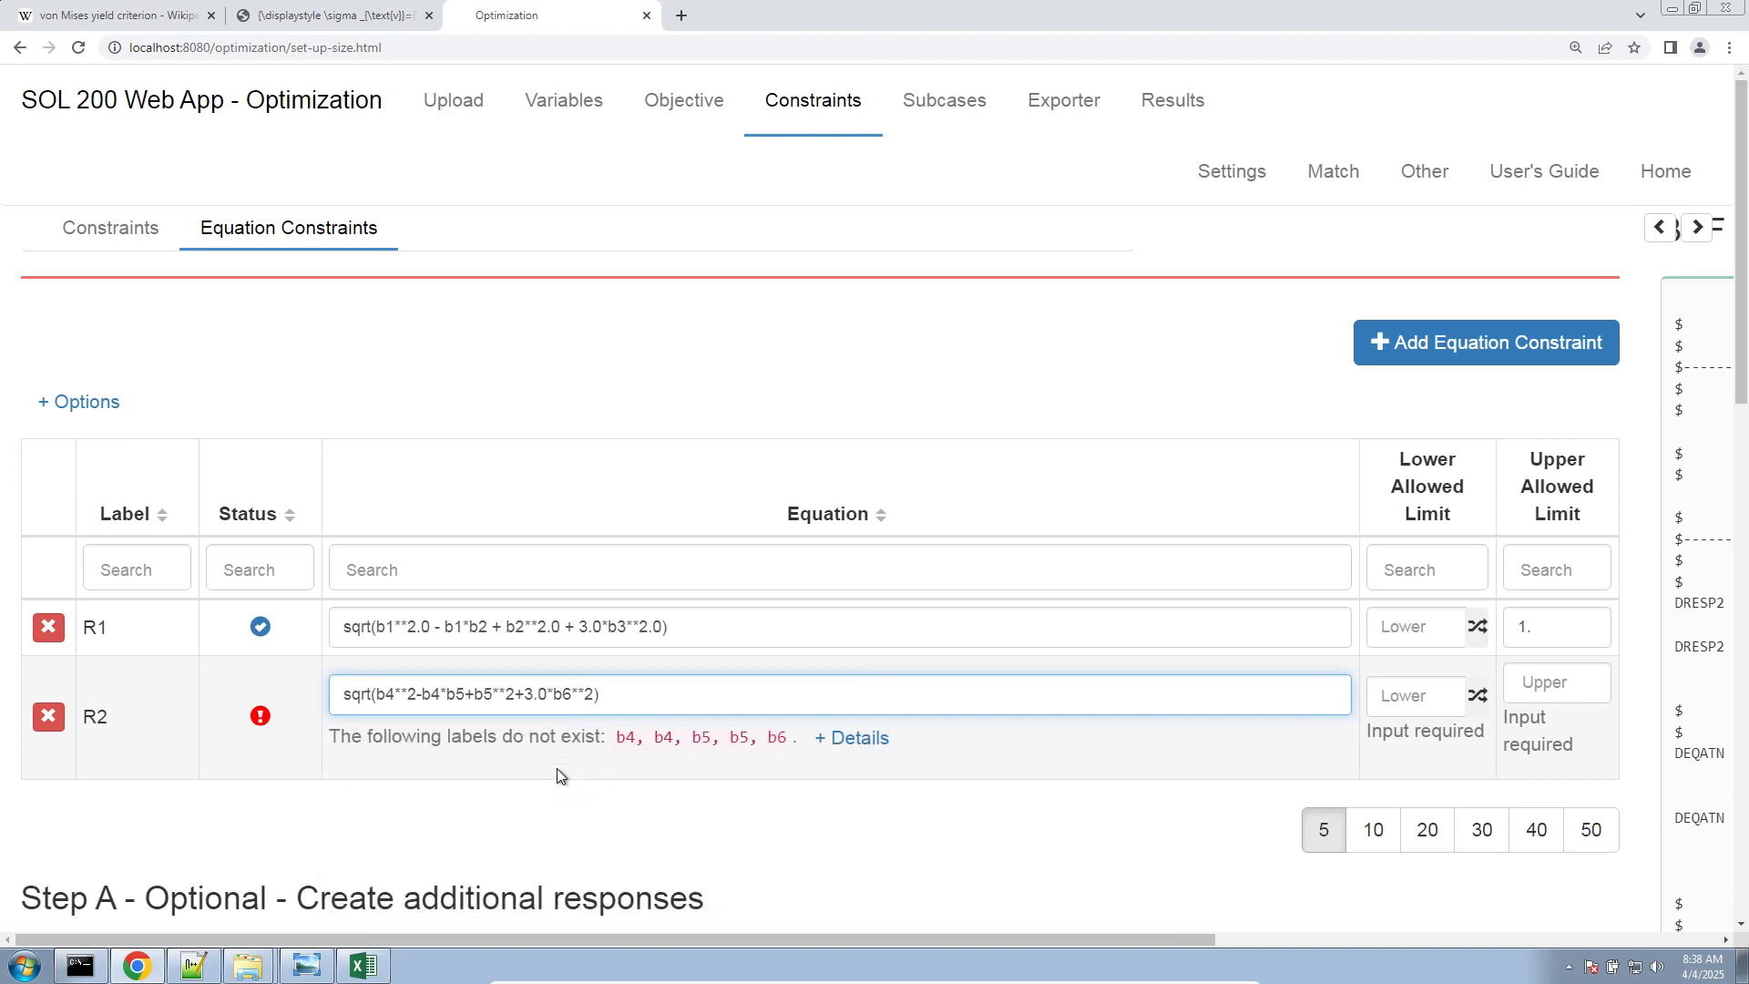
Highlight the missing labels in R2's equation message and reuse R1's upper allowed limit for R2
{"action": "left_click", "coordinate": [556, 768]}
{"action": "left_click_drag", "start_coordinate": [618, 736], "coordinate": [789, 765]}
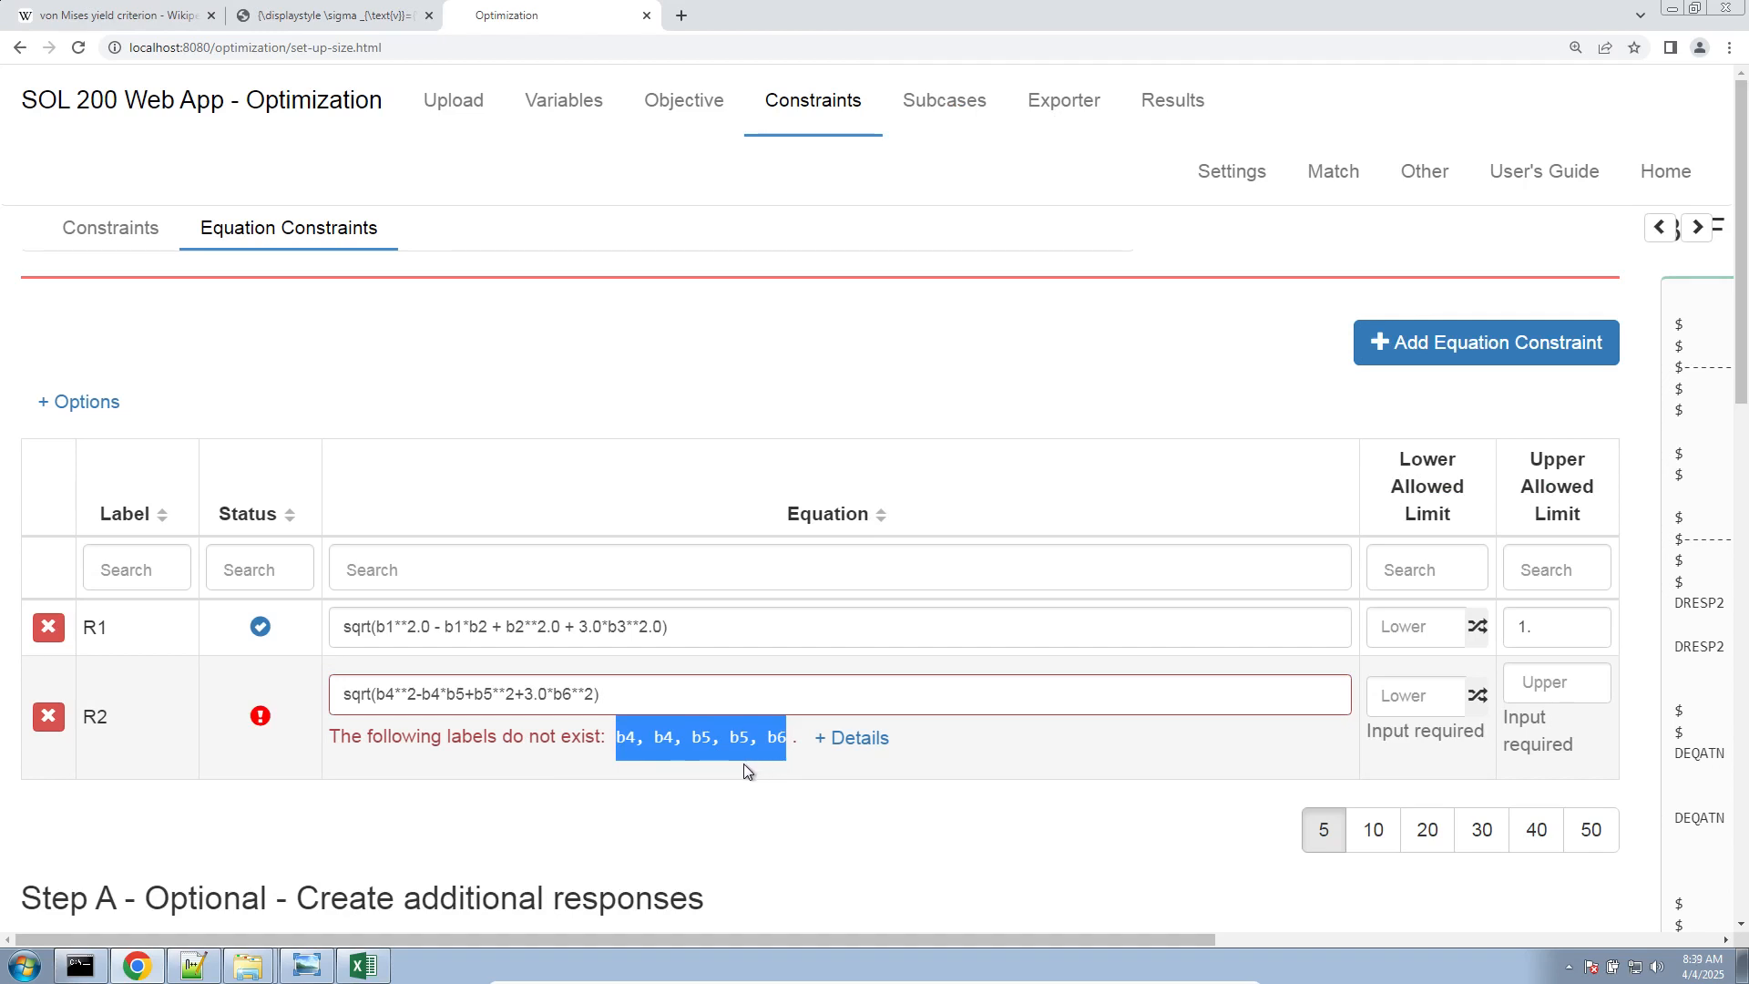
{"action": "double_click", "coordinate": [1587, 620]}
{"action": "left_click", "coordinate": [1552, 682]}
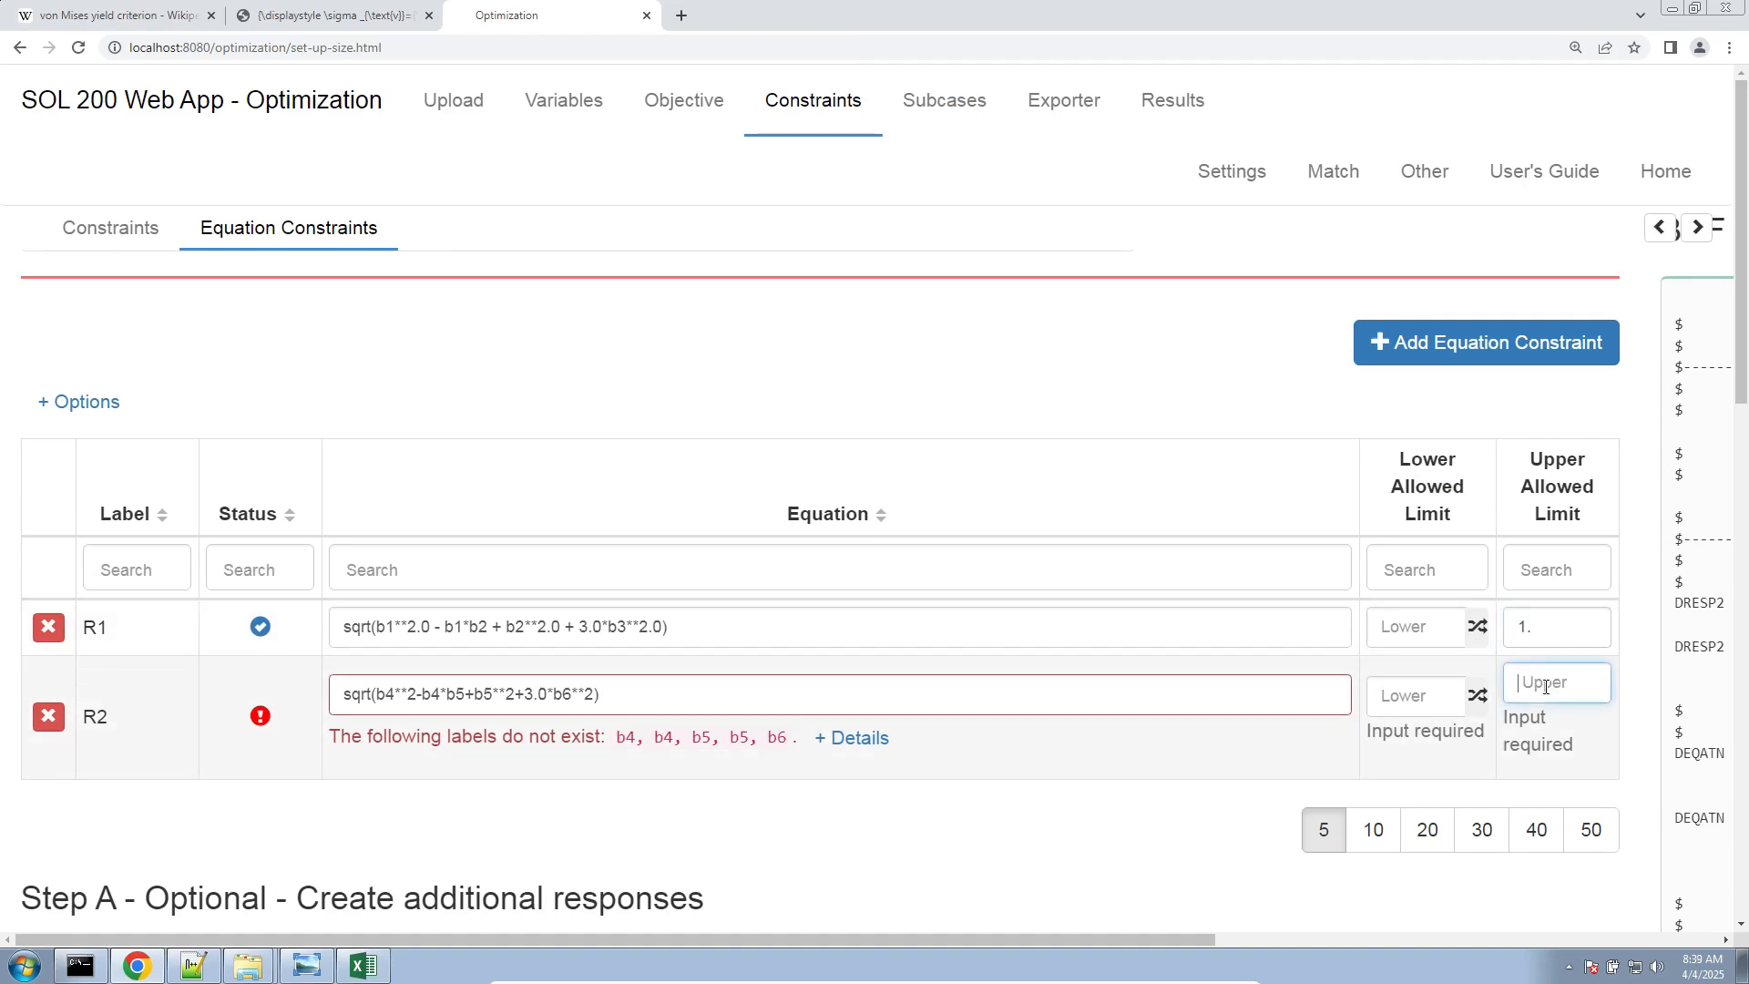
{"action": "key", "text": "ctrl+v"}
Place the browser beside the Excel workbook, add Element Stress responses b4, b5 and b6, and list all six responses on one page
{"action": "scroll", "coordinate": [1265, 740], "scroll_direction": "down", "scroll_amount": 1}
{"action": "scroll", "coordinate": [1265, 739], "scroll_direction": "down", "scroll_amount": 10}
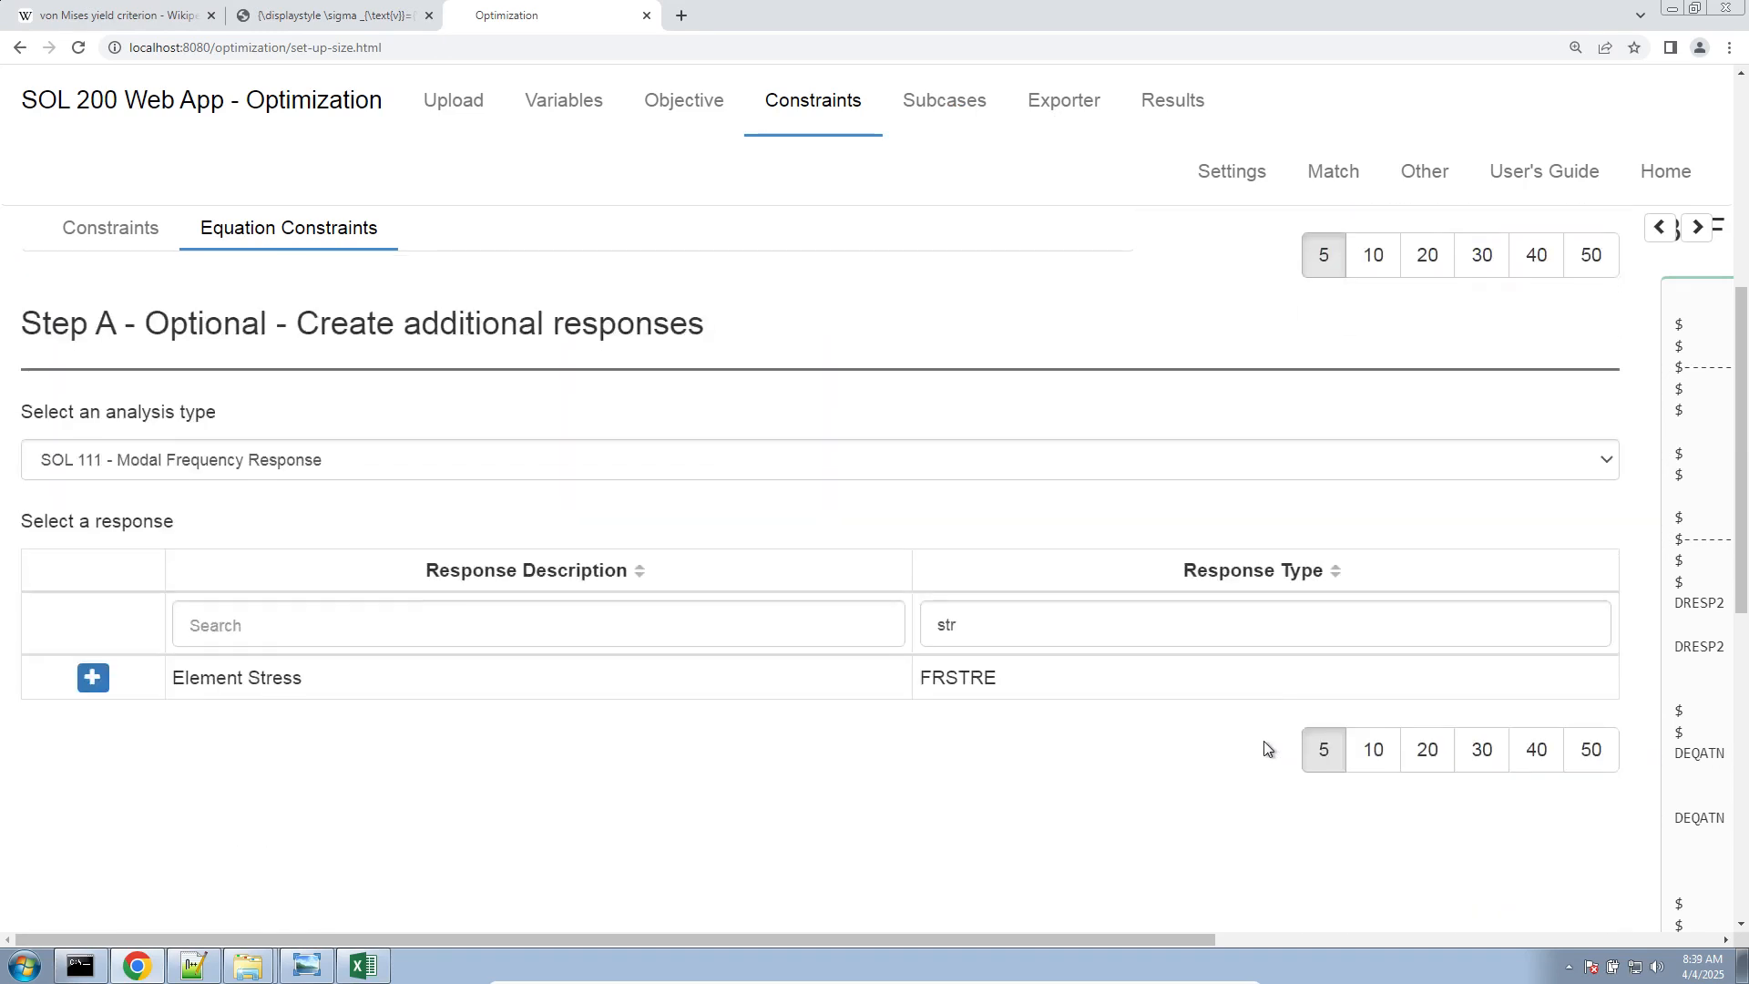
{"action": "key", "text": "ctrl+minus"}
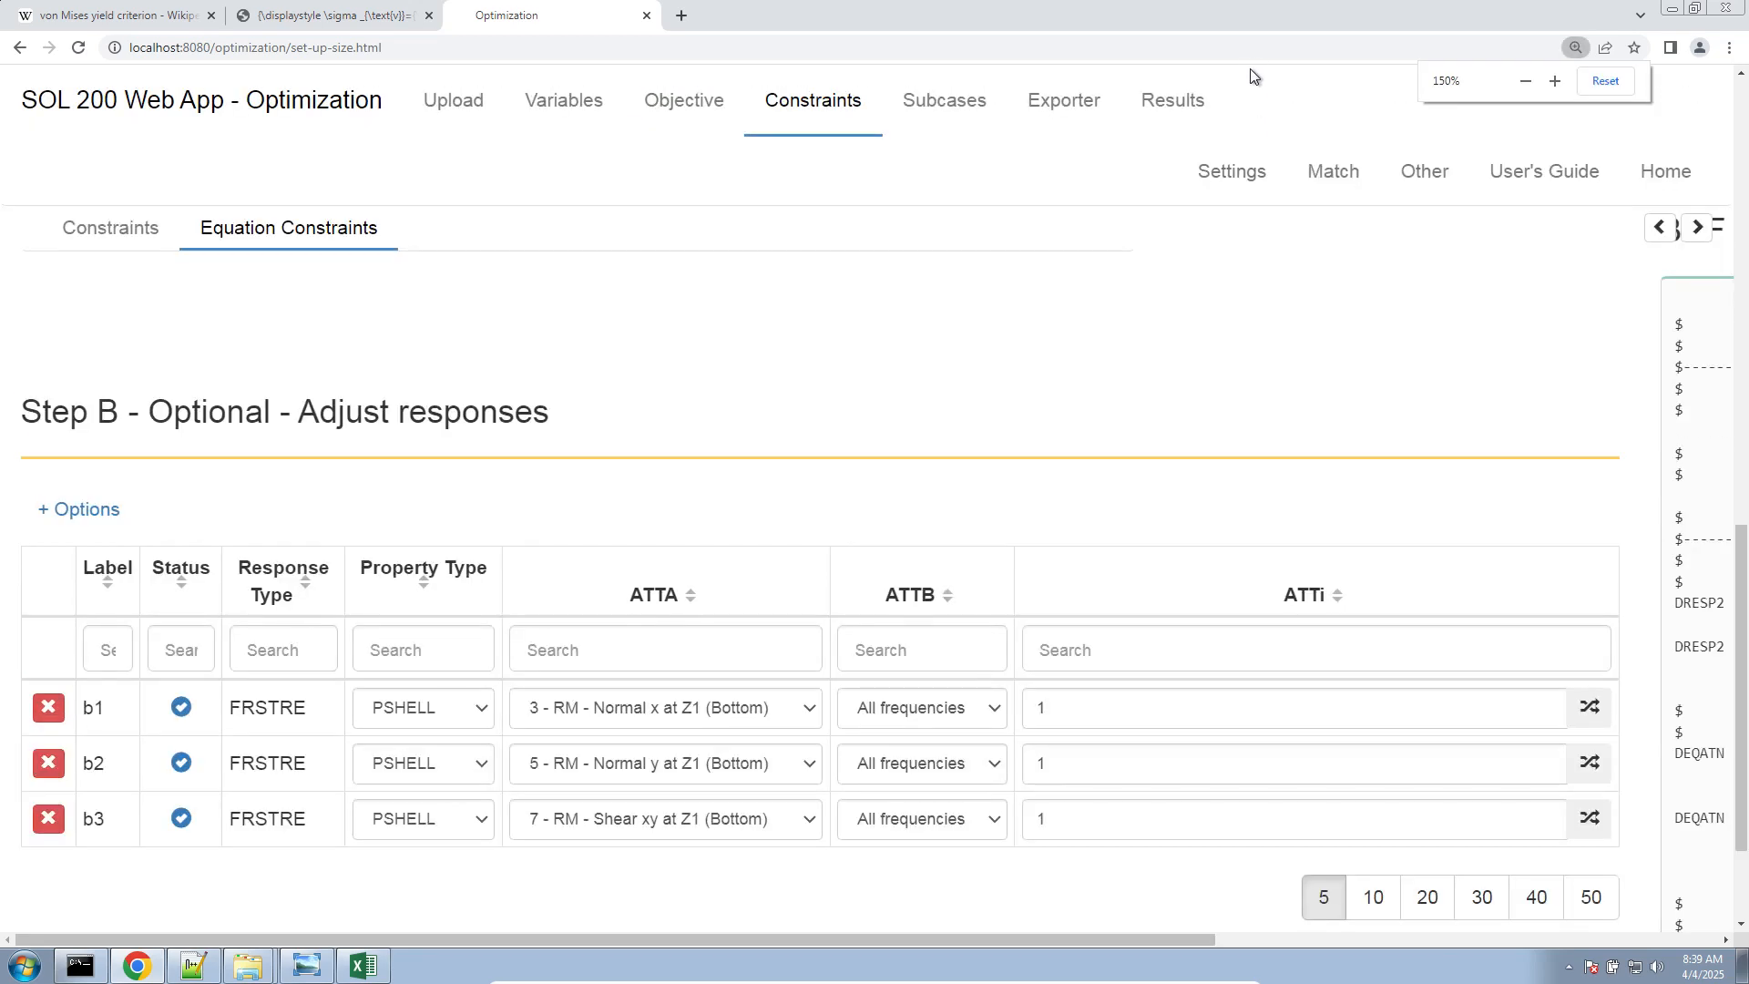
{"action": "key", "text": "super+Left"}
{"action": "key", "text": "ctrl+minus"}
{"action": "key", "text": "ctrl+minus"}
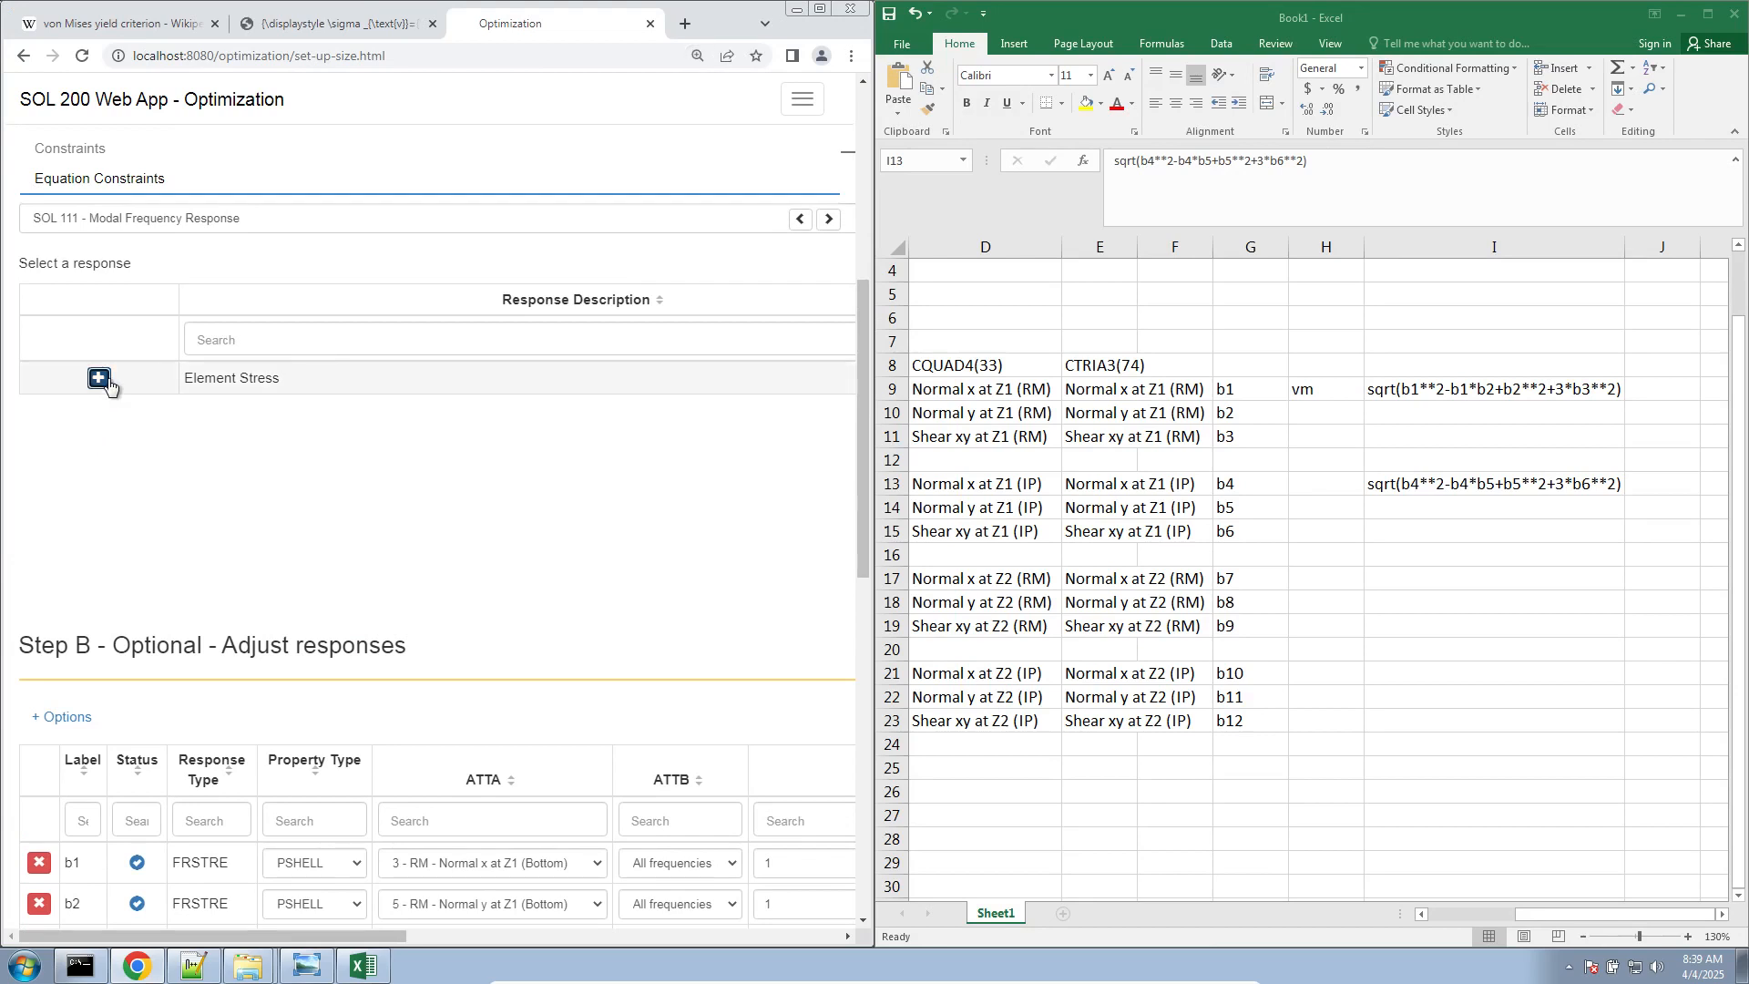
{"action": "left_click", "coordinate": [108, 386]}
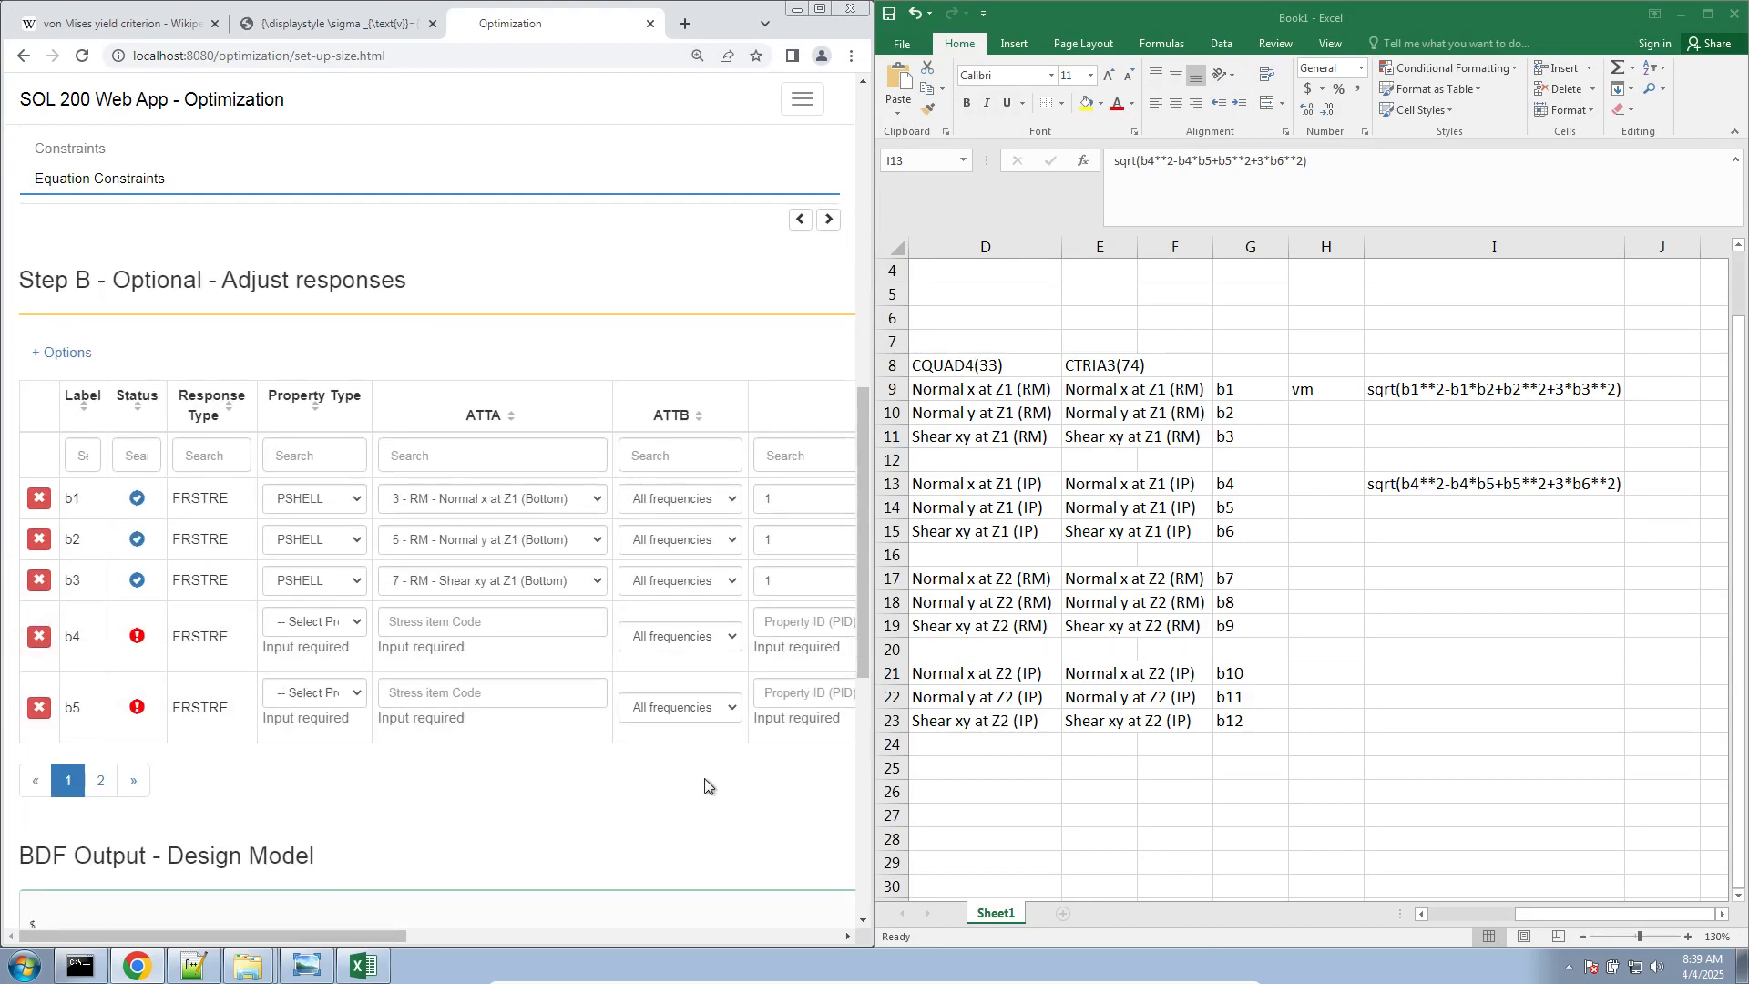
{"action": "left_click_drag", "start_coordinate": [382, 936], "coordinate": [302, 937]}
{"action": "left_click", "coordinate": [703, 781]}
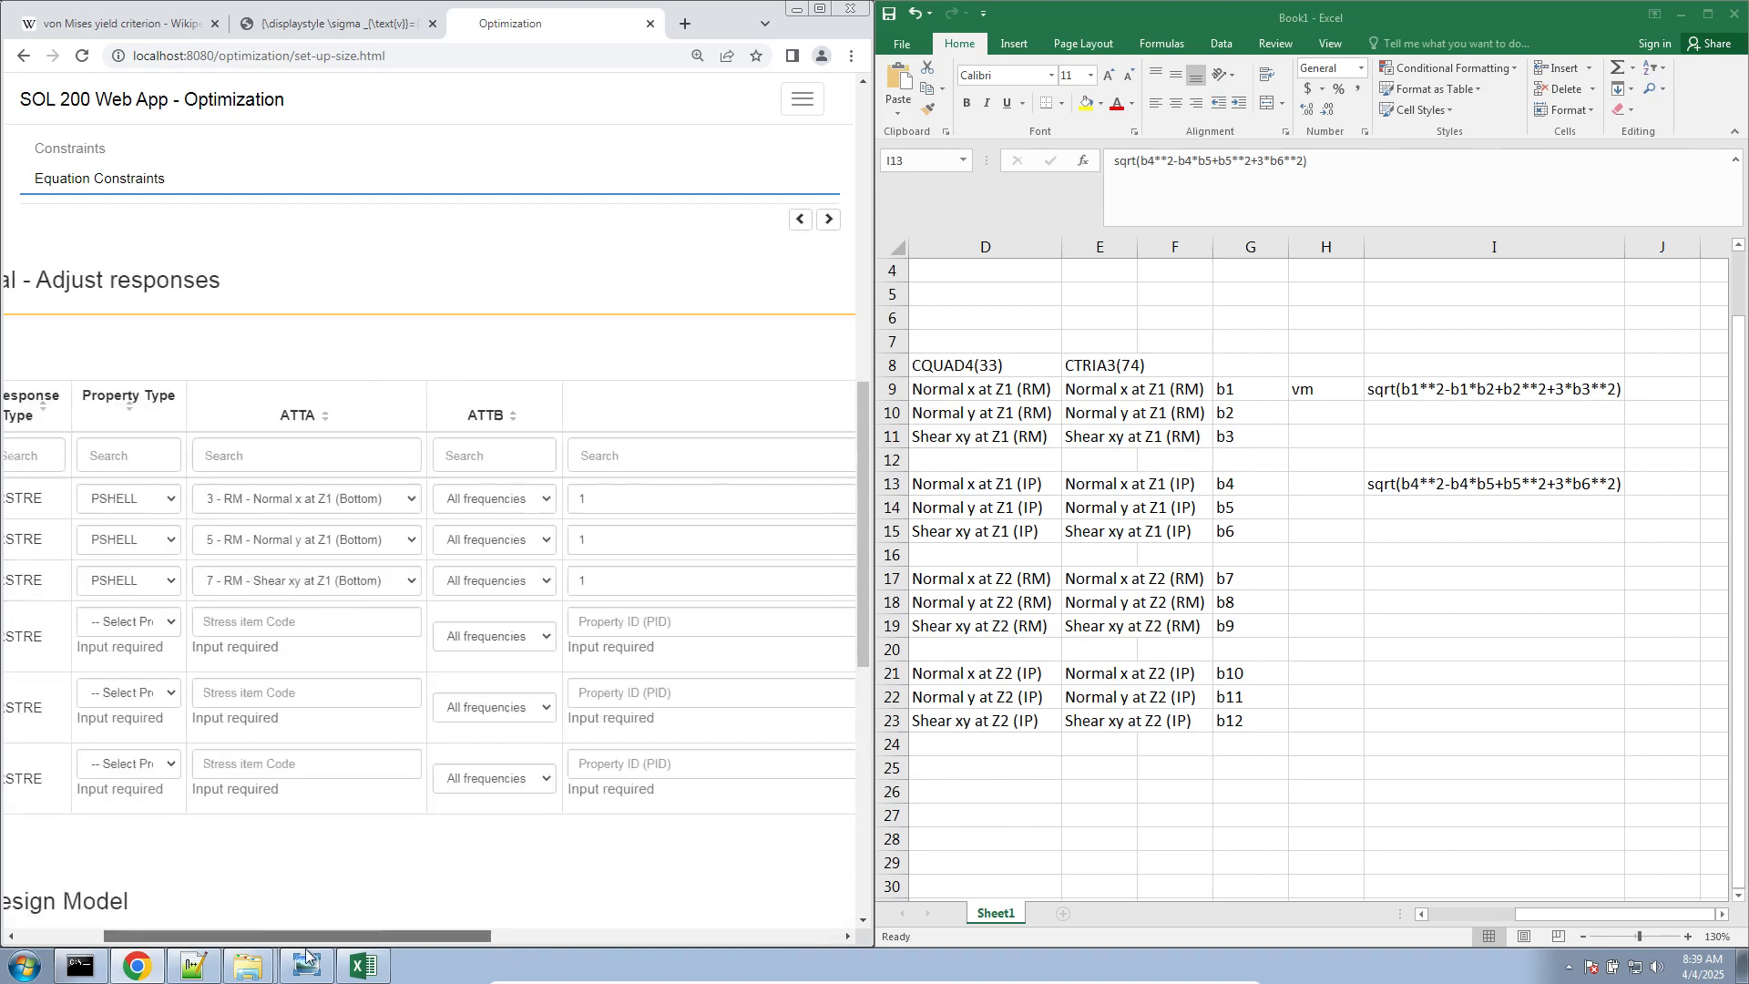
Set the property type of responses b4, b5 and b6 to PSHELL
{"action": "left_click", "coordinate": [313, 674]}
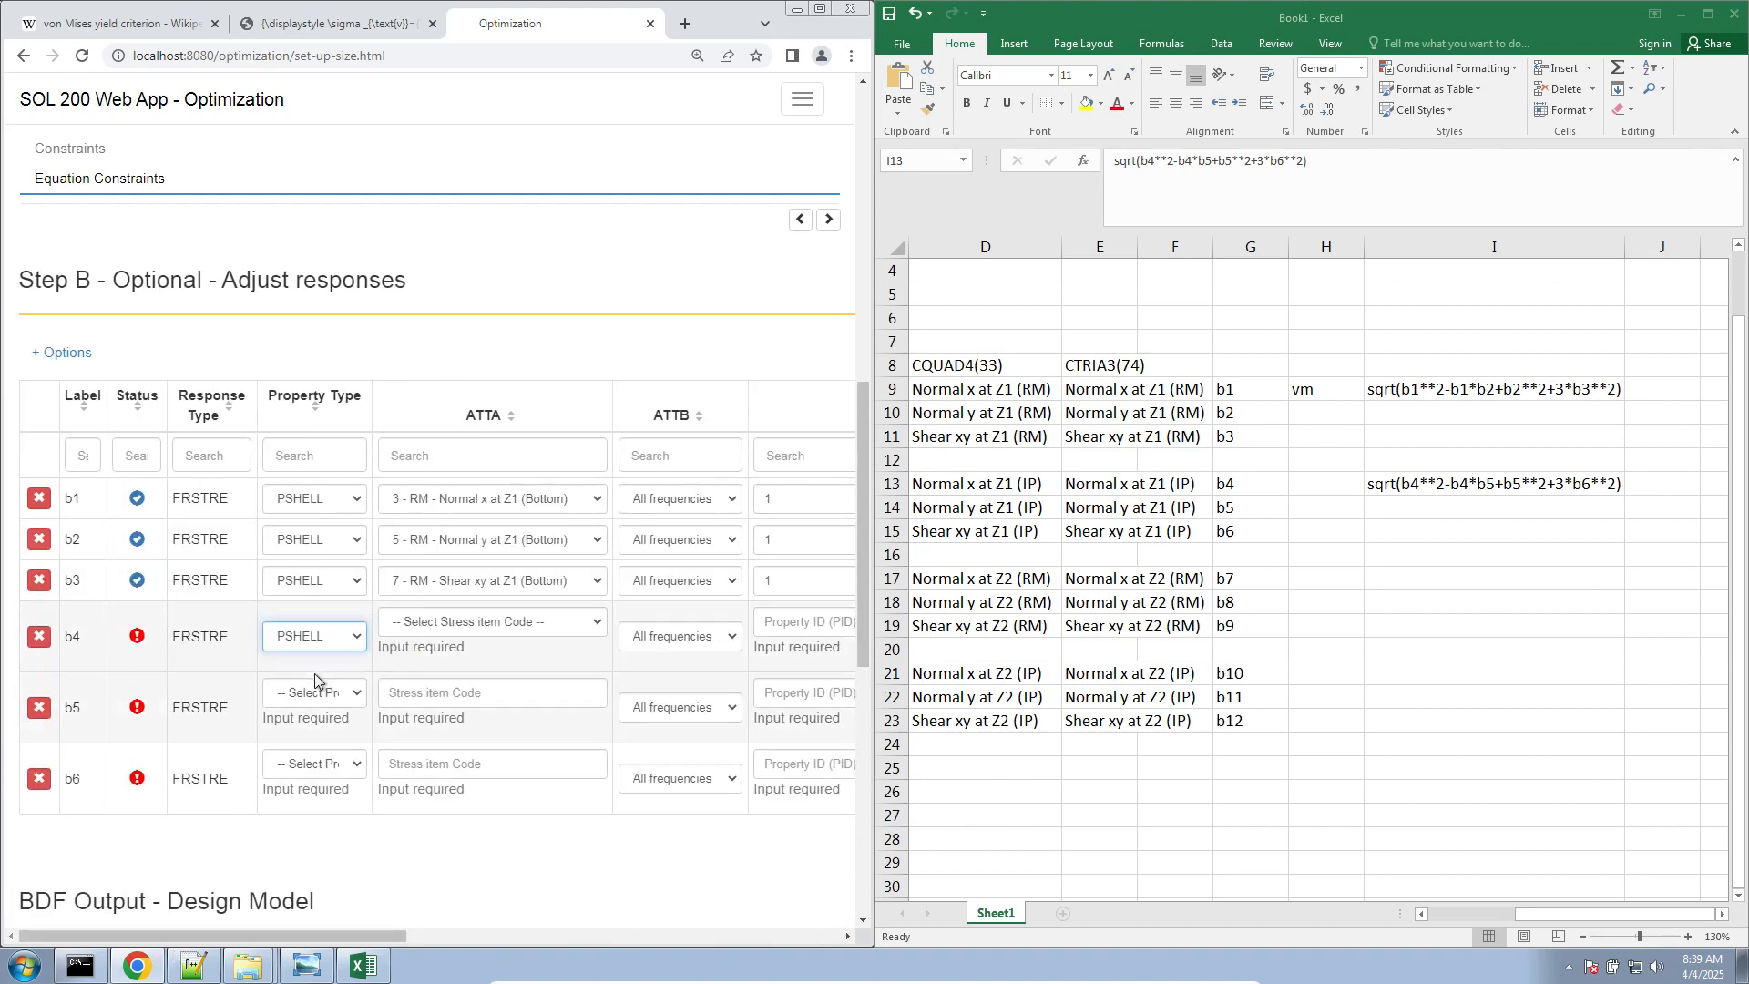
{"action": "left_click", "coordinate": [315, 692]}
{"action": "left_click", "coordinate": [309, 745]}
{"action": "left_click", "coordinate": [310, 768]}
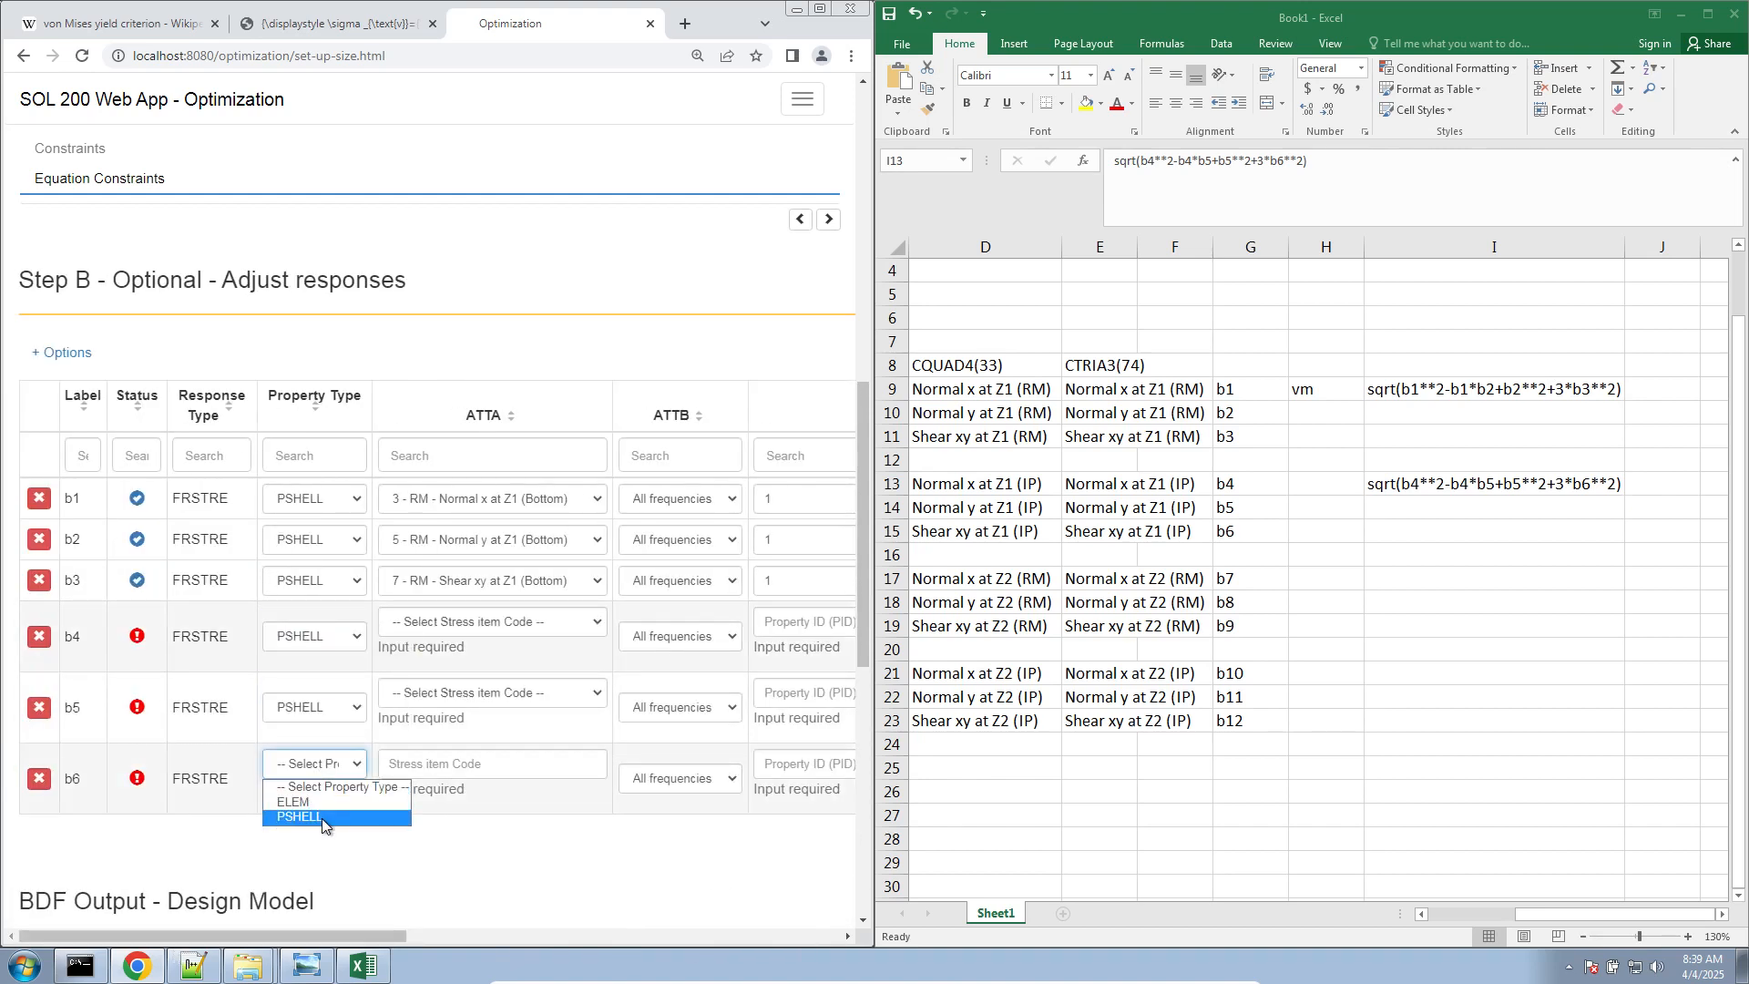
{"action": "left_click", "coordinate": [310, 807]}
Assign the imaginary Z1 stress item codes 4, 6 and 8 to responses b4, b5 and b6, and check them against the Excel item codes
{"action": "left_click", "coordinate": [492, 622]}
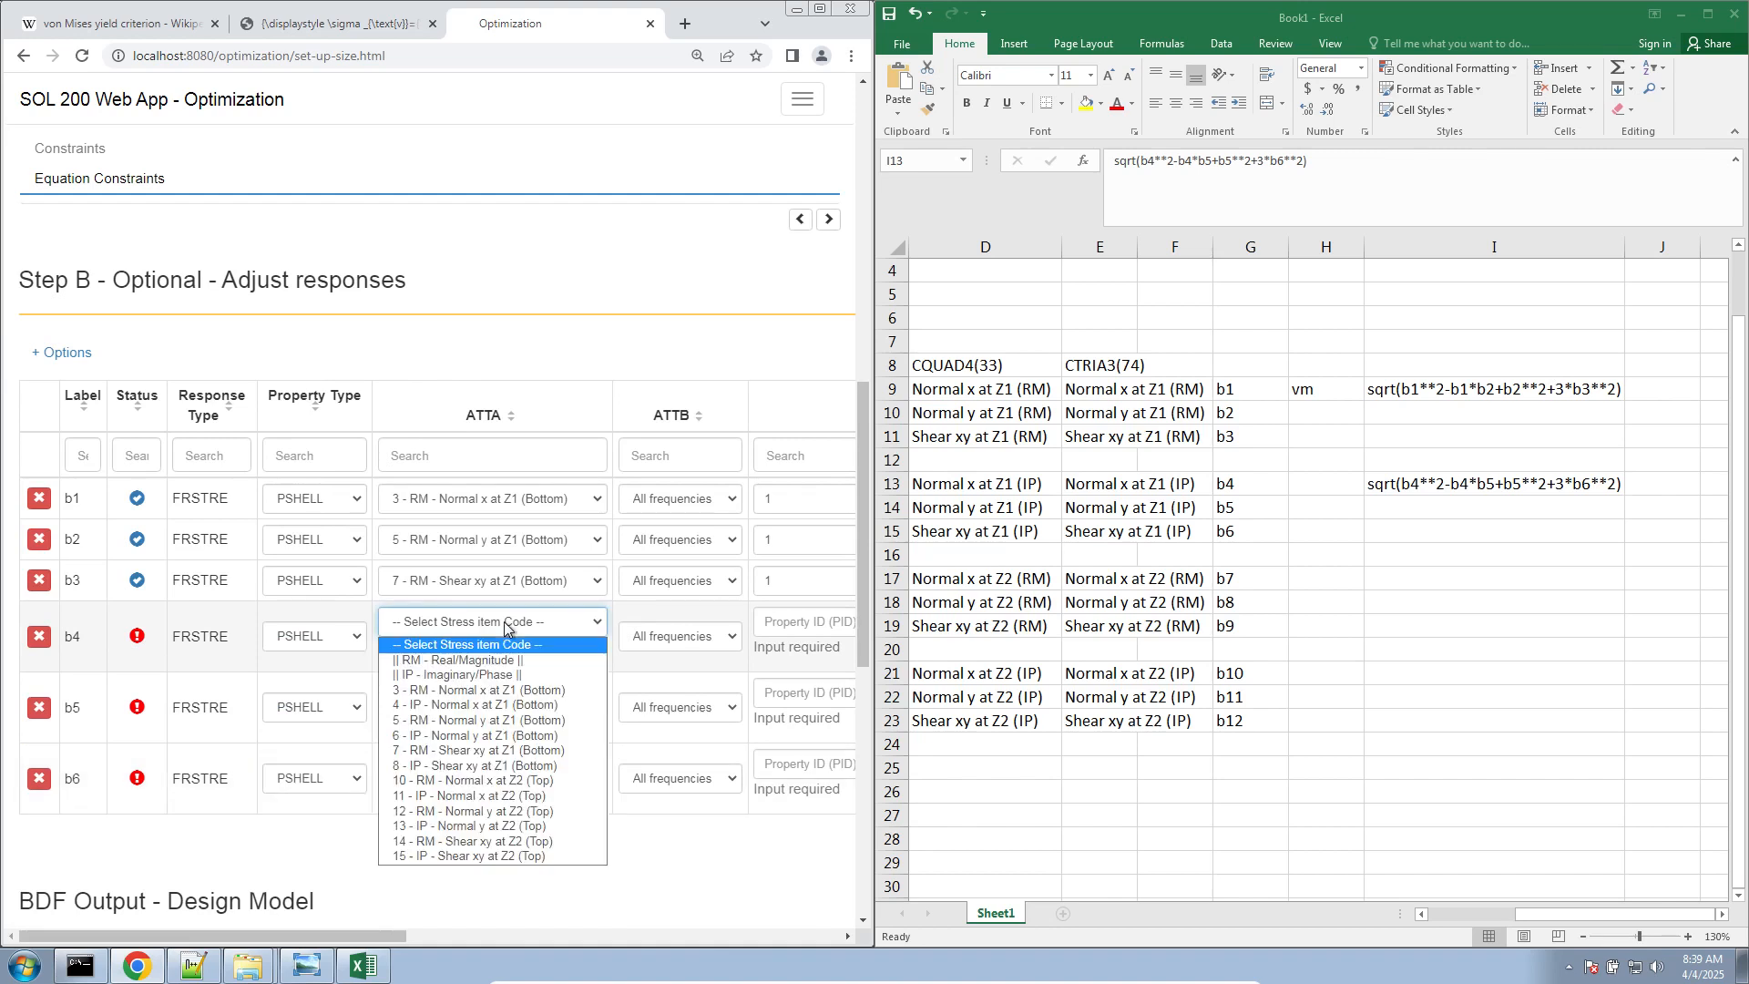
{"action": "left_click", "coordinate": [477, 705]}
{"action": "left_click", "coordinate": [492, 692]}
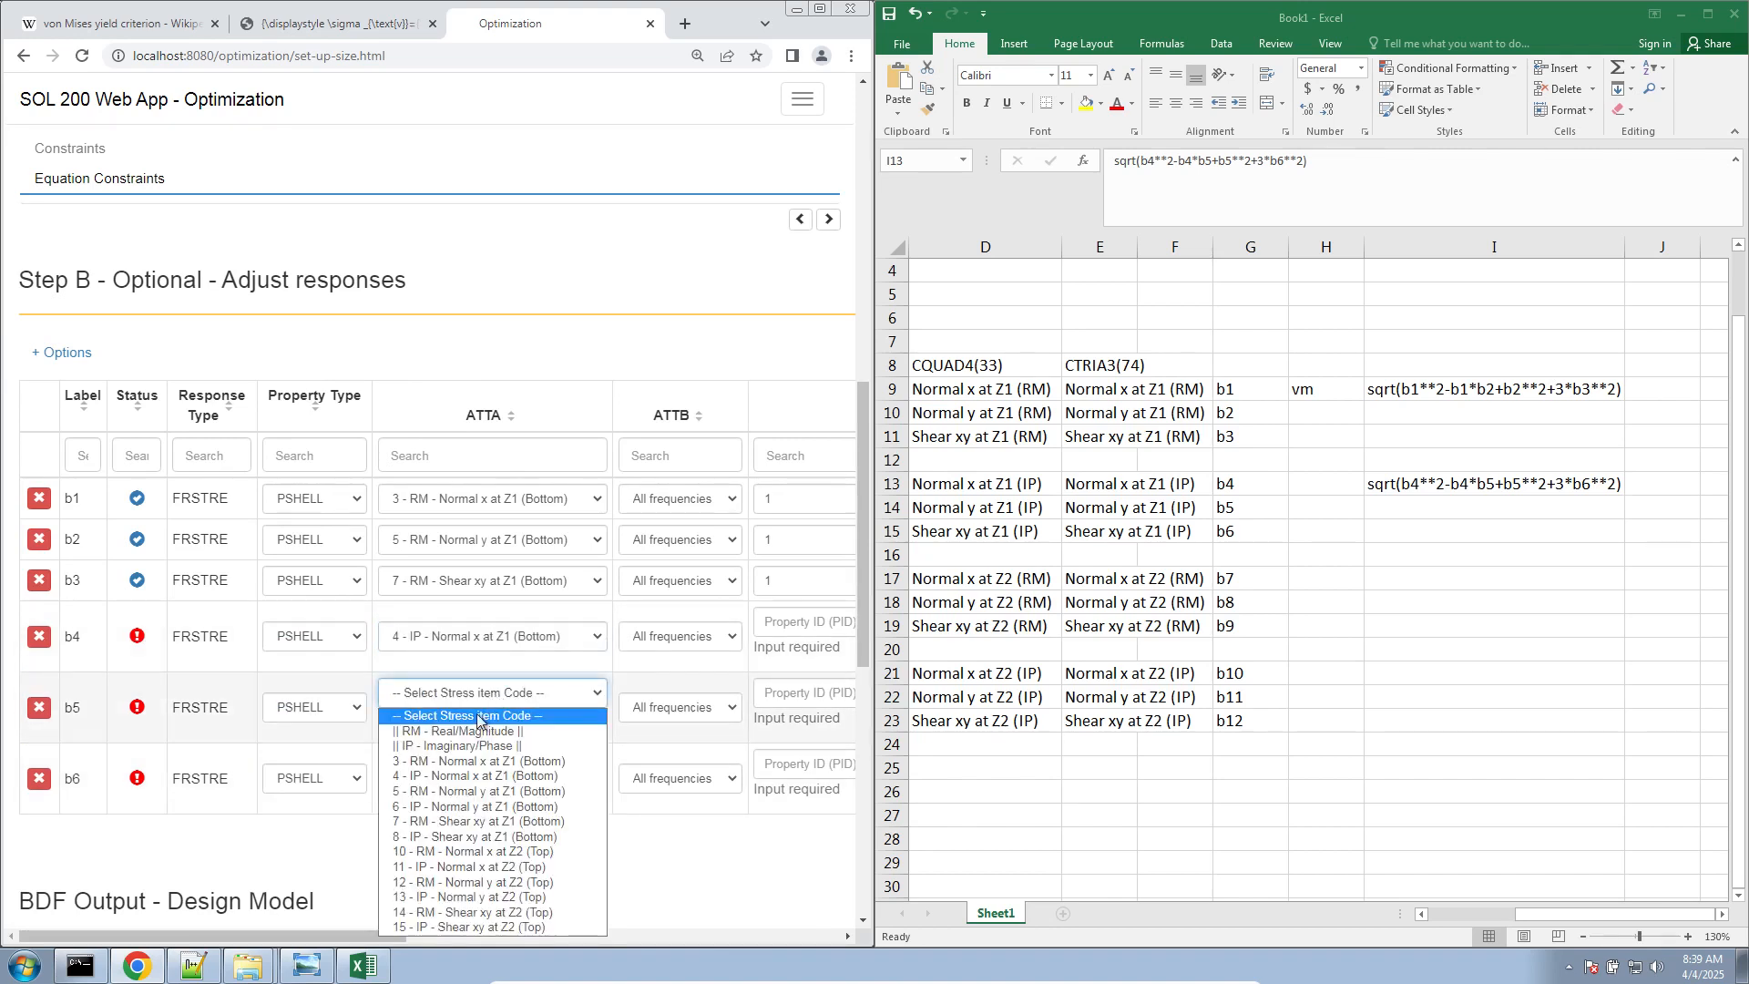
{"action": "left_click", "coordinate": [446, 792]}
{"action": "left_click", "coordinate": [451, 763]}
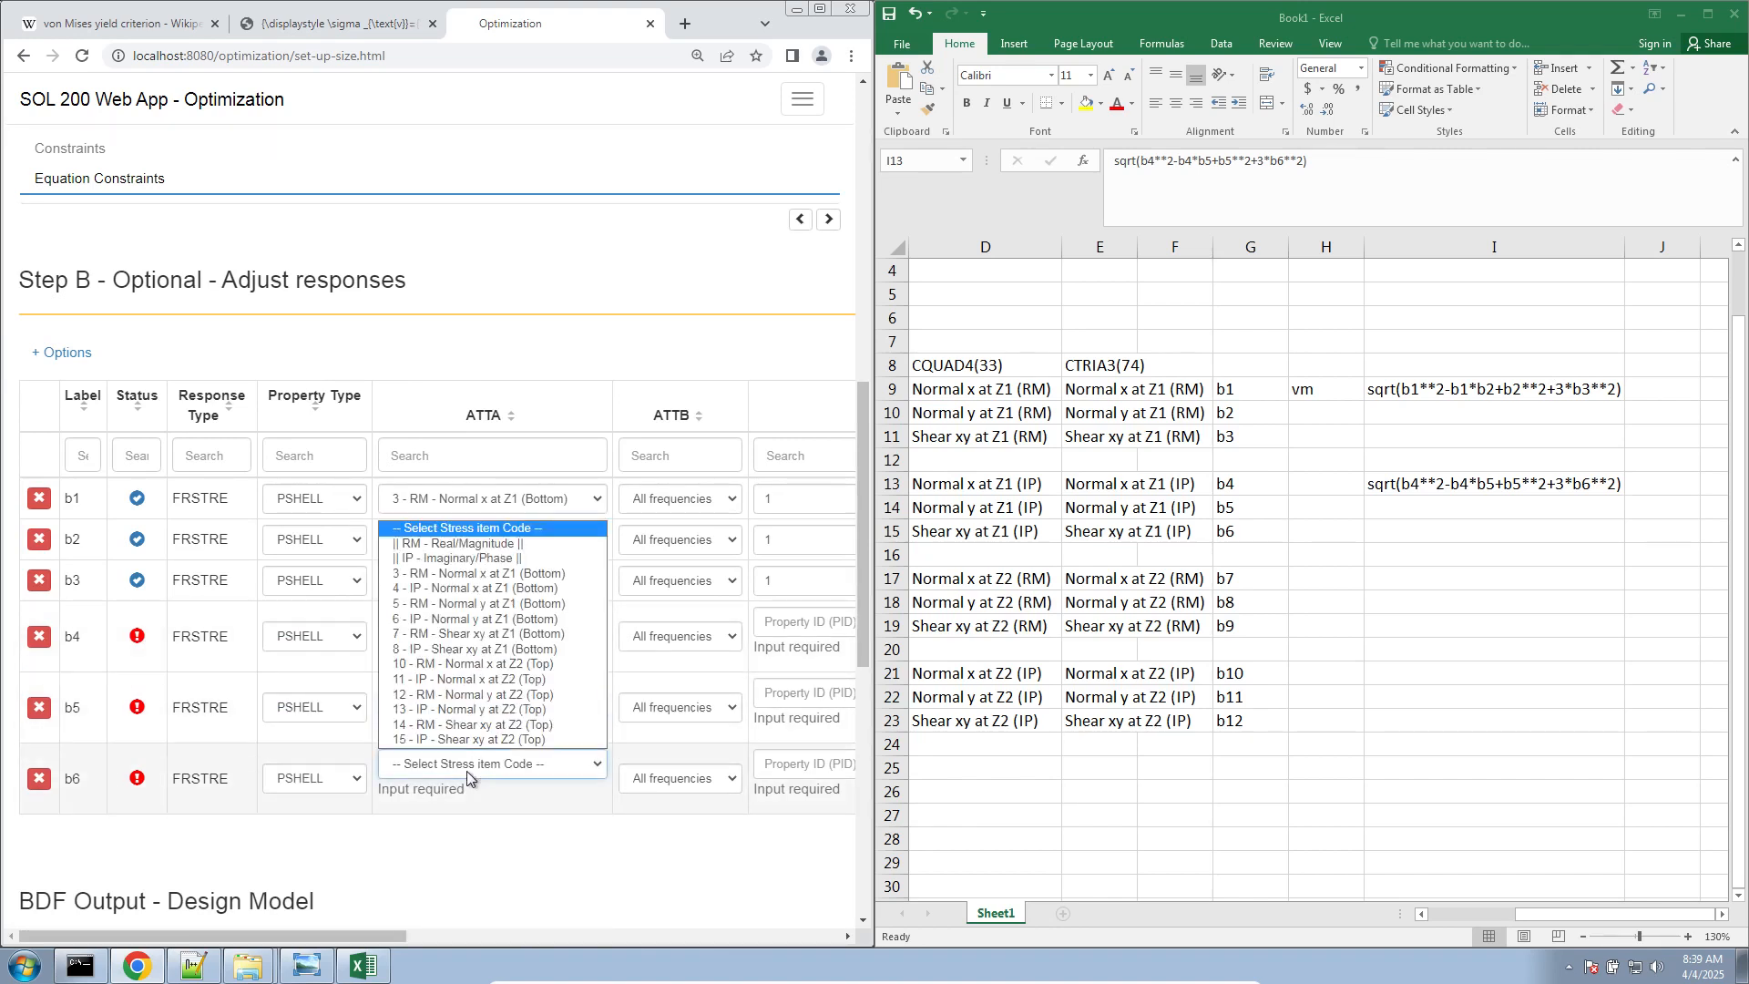
{"action": "left_click", "coordinate": [450, 650]}
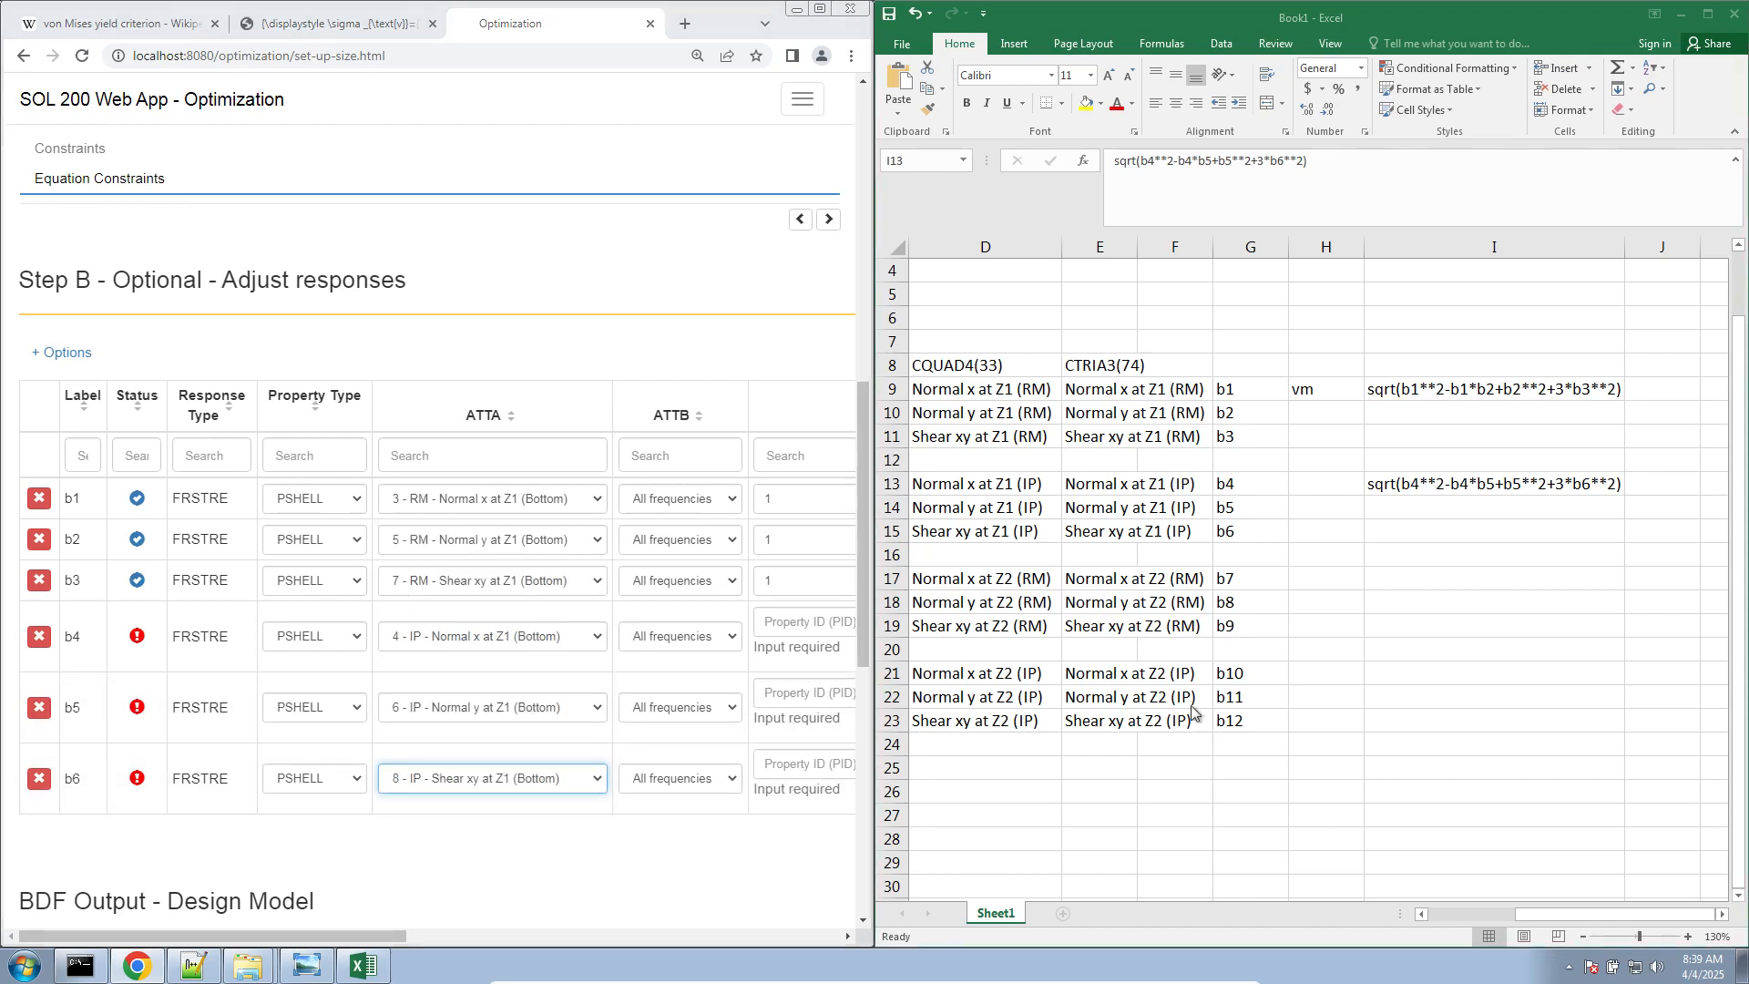
{"action": "left_click", "coordinate": [1454, 914]}
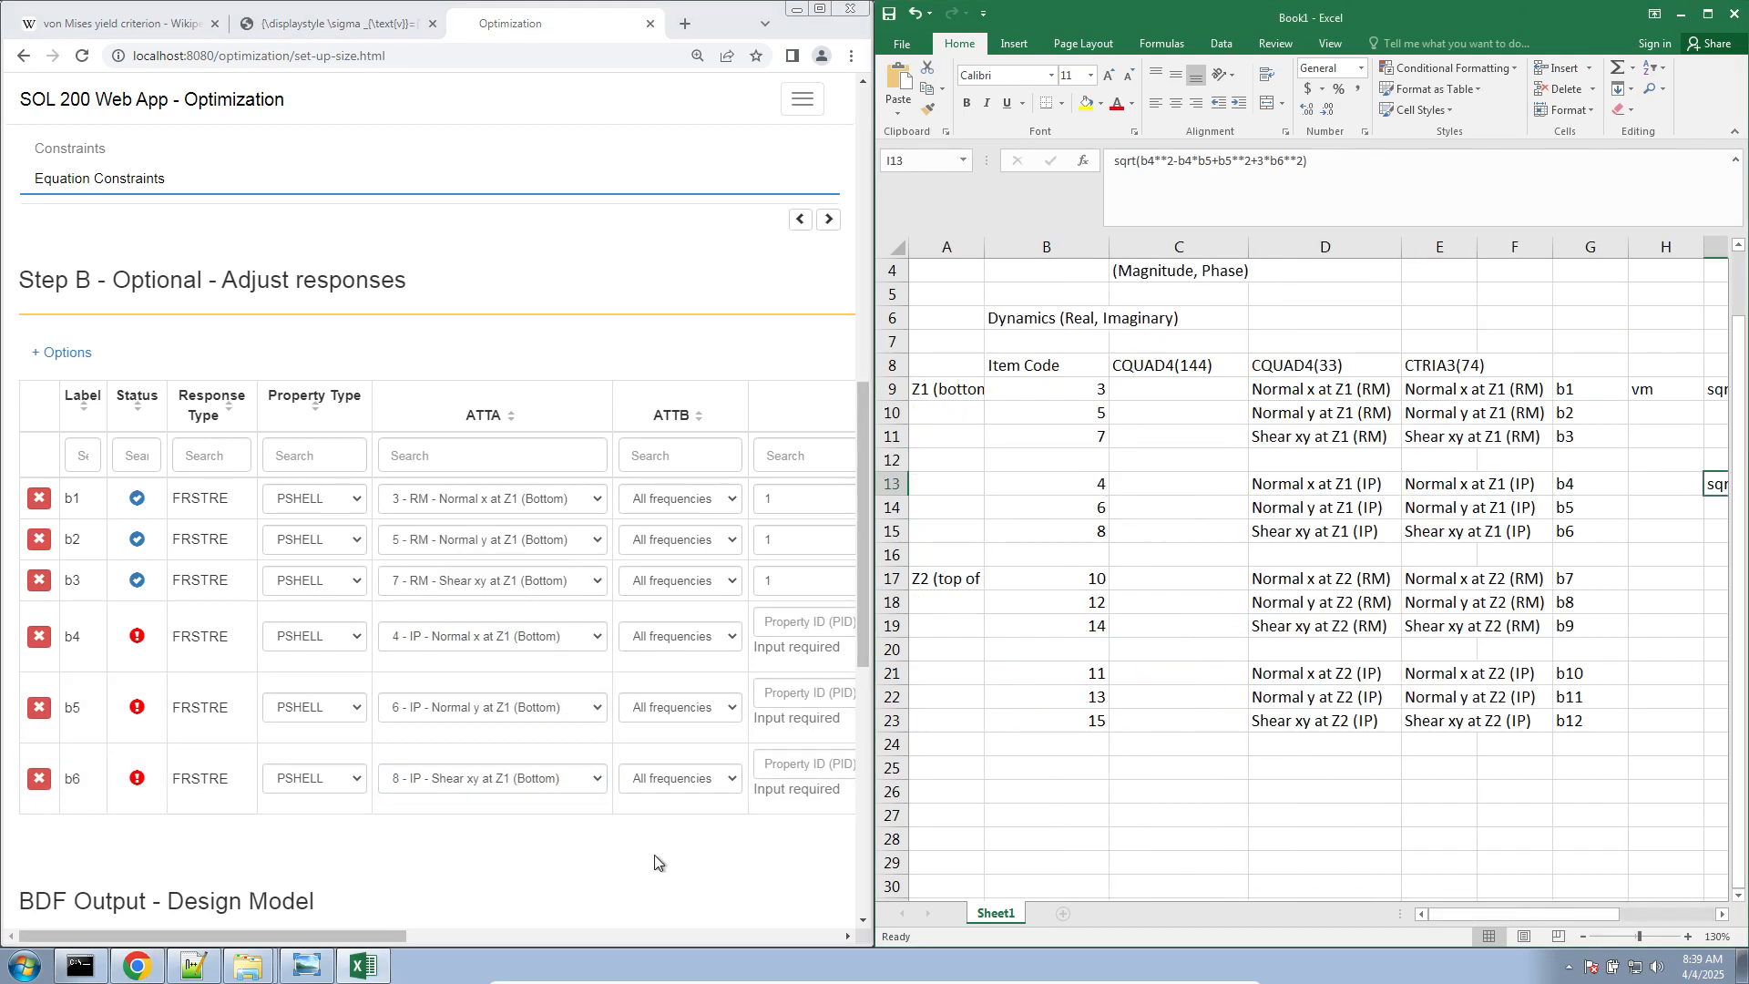
Set the property ID to 1 for responses b4, b5 and b6
{"action": "left_click", "coordinate": [436, 937]}
{"action": "left_click", "coordinate": [447, 629]}
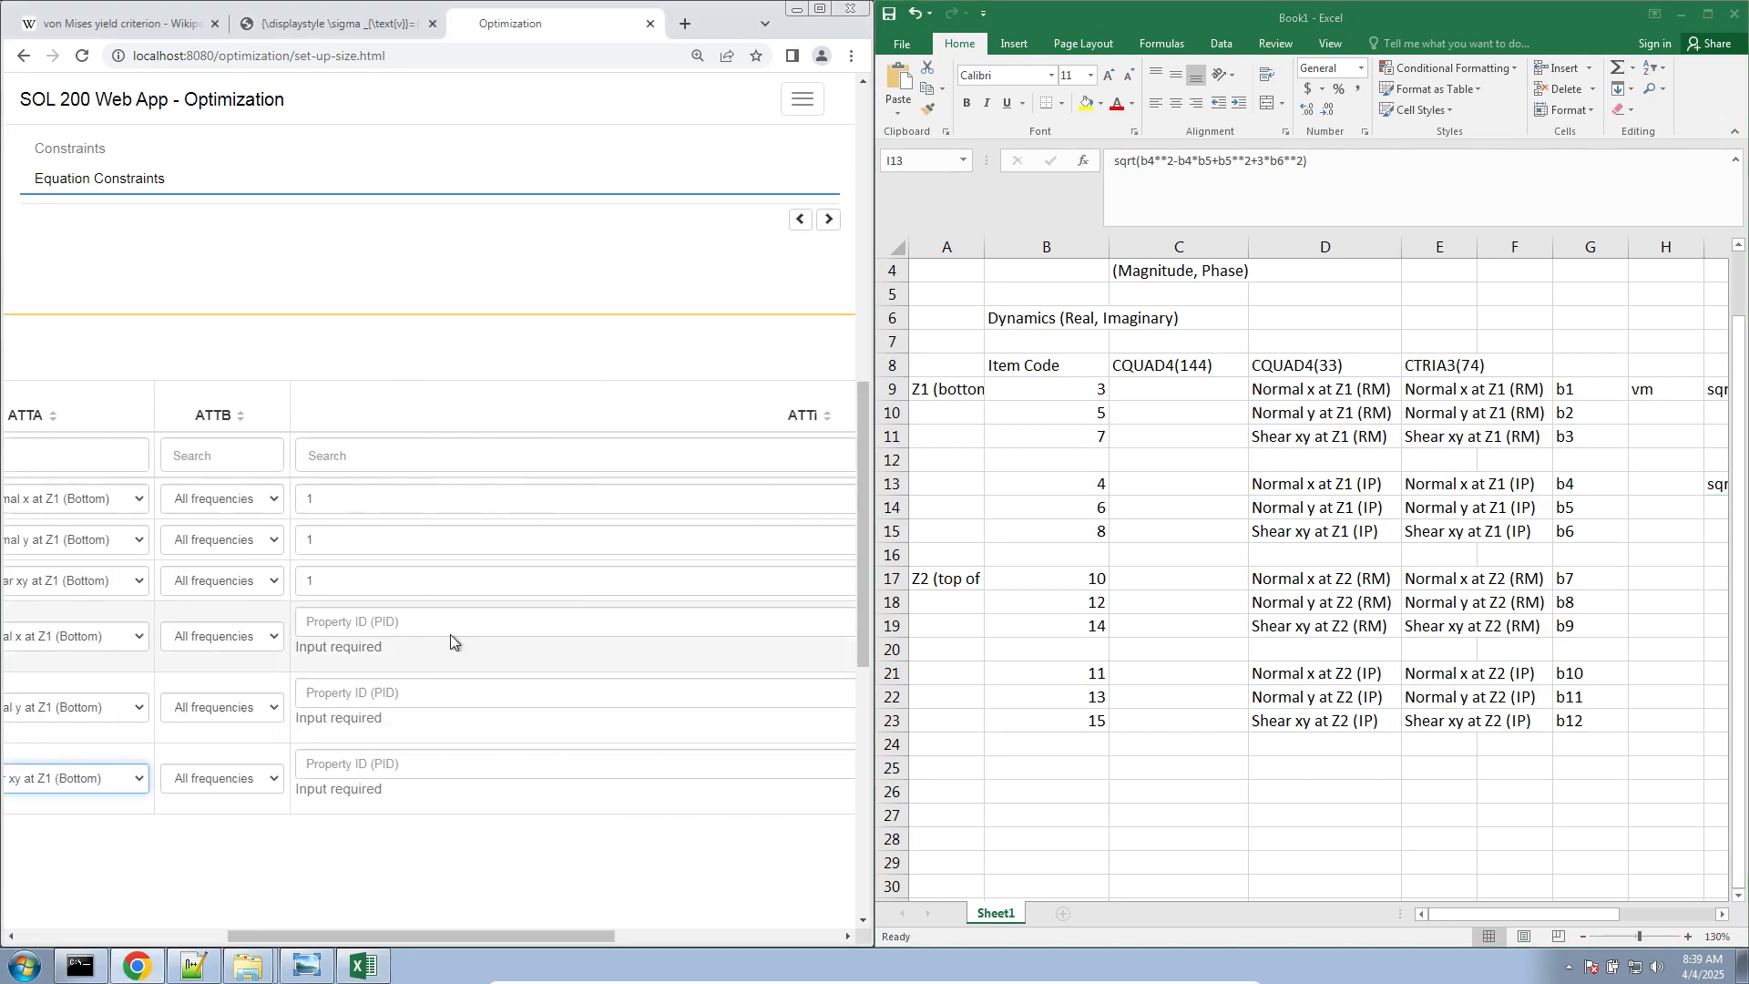
{"action": "type", "text": "1"}
{"action": "left_click", "coordinate": [436, 670]}
{"action": "type", "text": "1"}
{"action": "left_click", "coordinate": [436, 729]}
{"action": "type", "text": "1"}
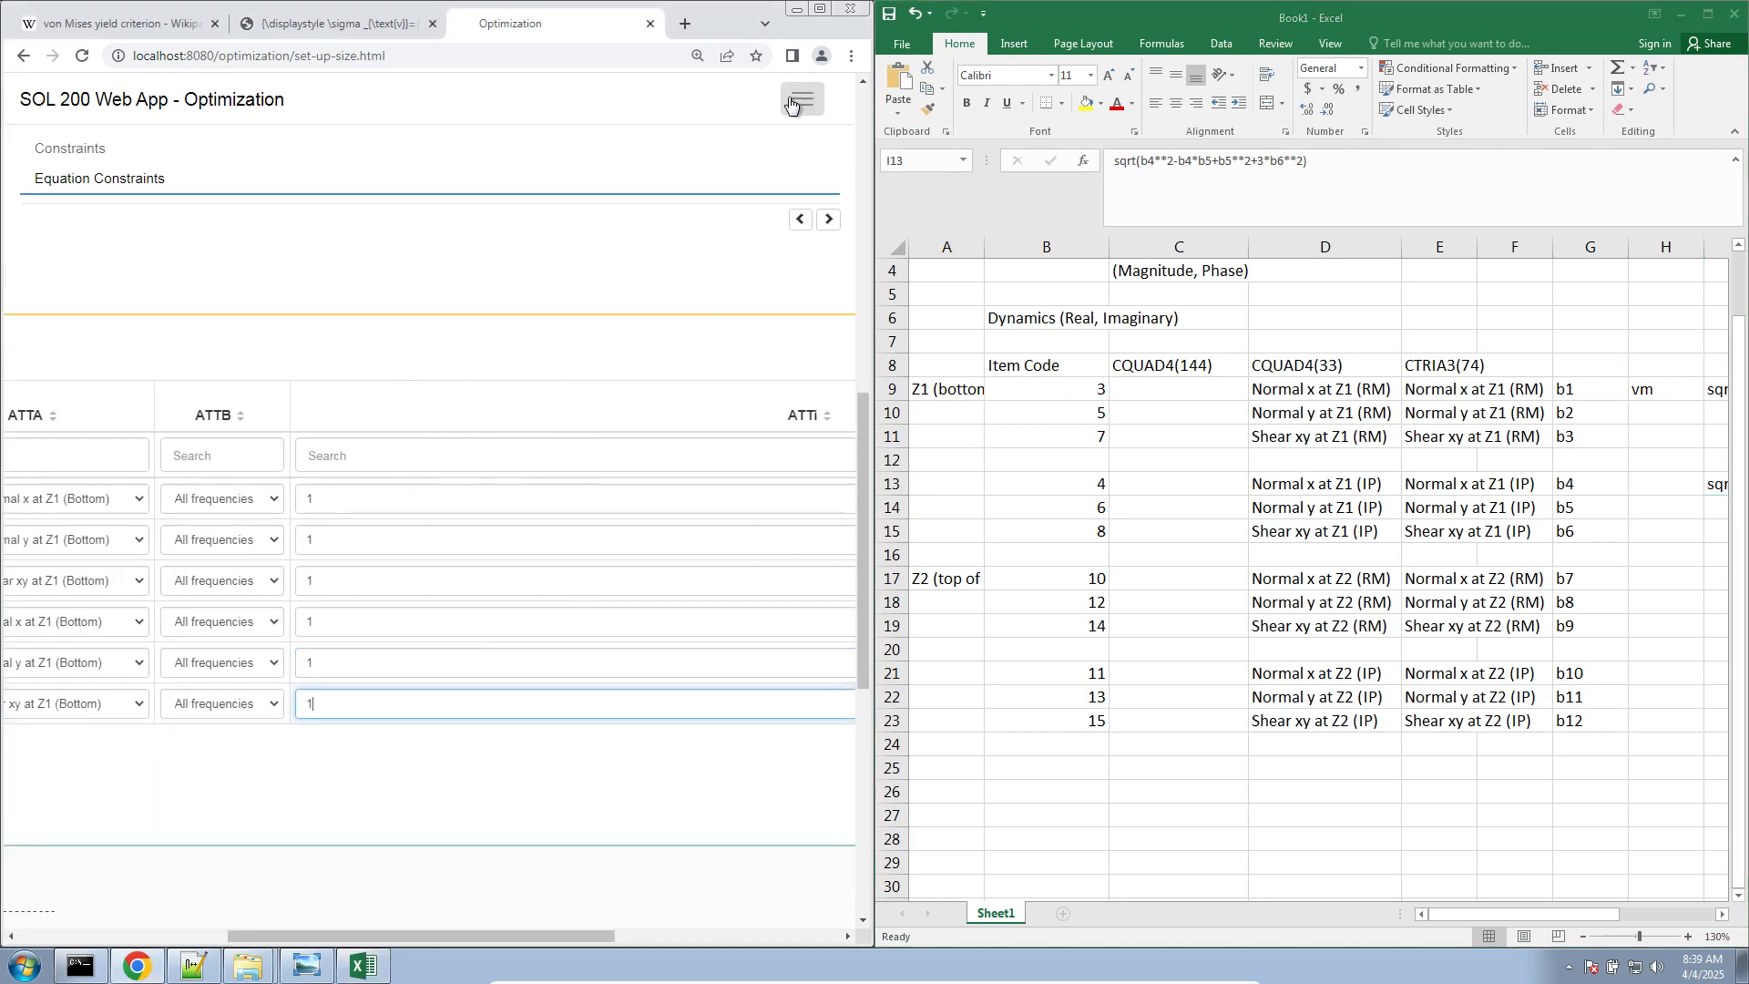
Maximize the browser, sort the equation constraints ascending by equation, and review the R1 and R2 expressions
{"action": "left_click", "coordinate": [818, 9]}
{"action": "scroll", "coordinate": [565, 620], "scroll_direction": "up", "scroll_amount": 5}
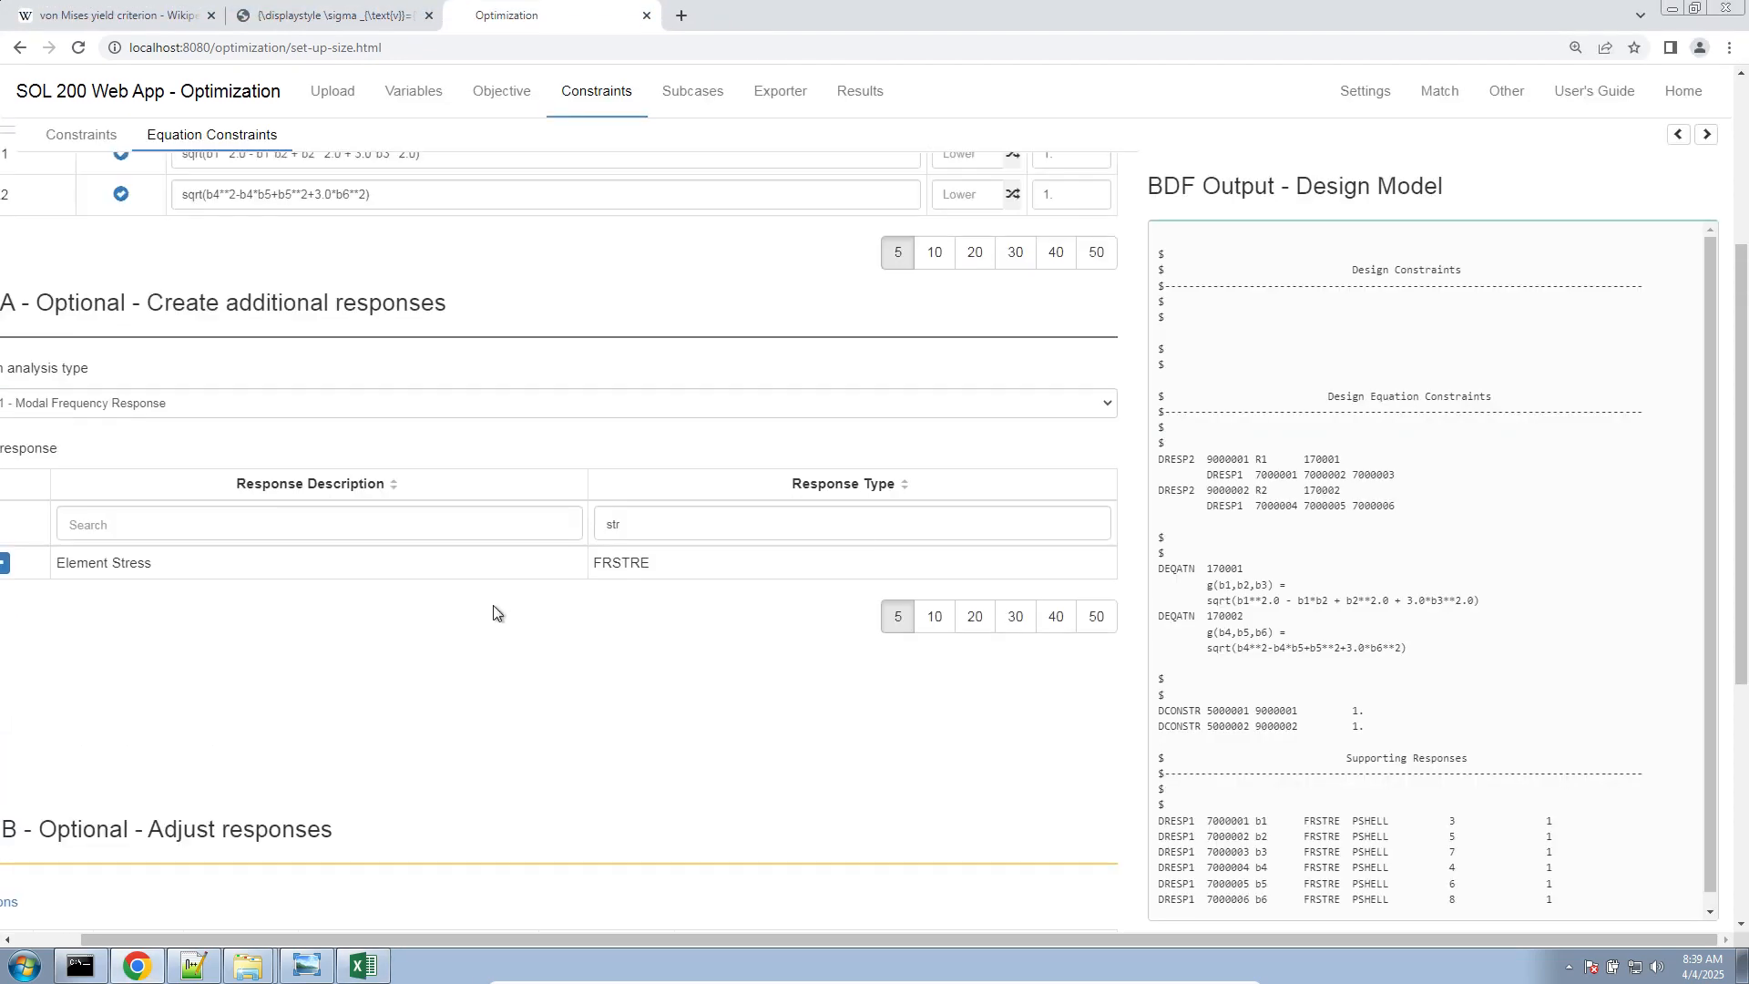
{"action": "scroll", "coordinate": [347, 301], "scroll_direction": "up", "scroll_amount": 3}
{"action": "left_click", "coordinate": [361, 394]}
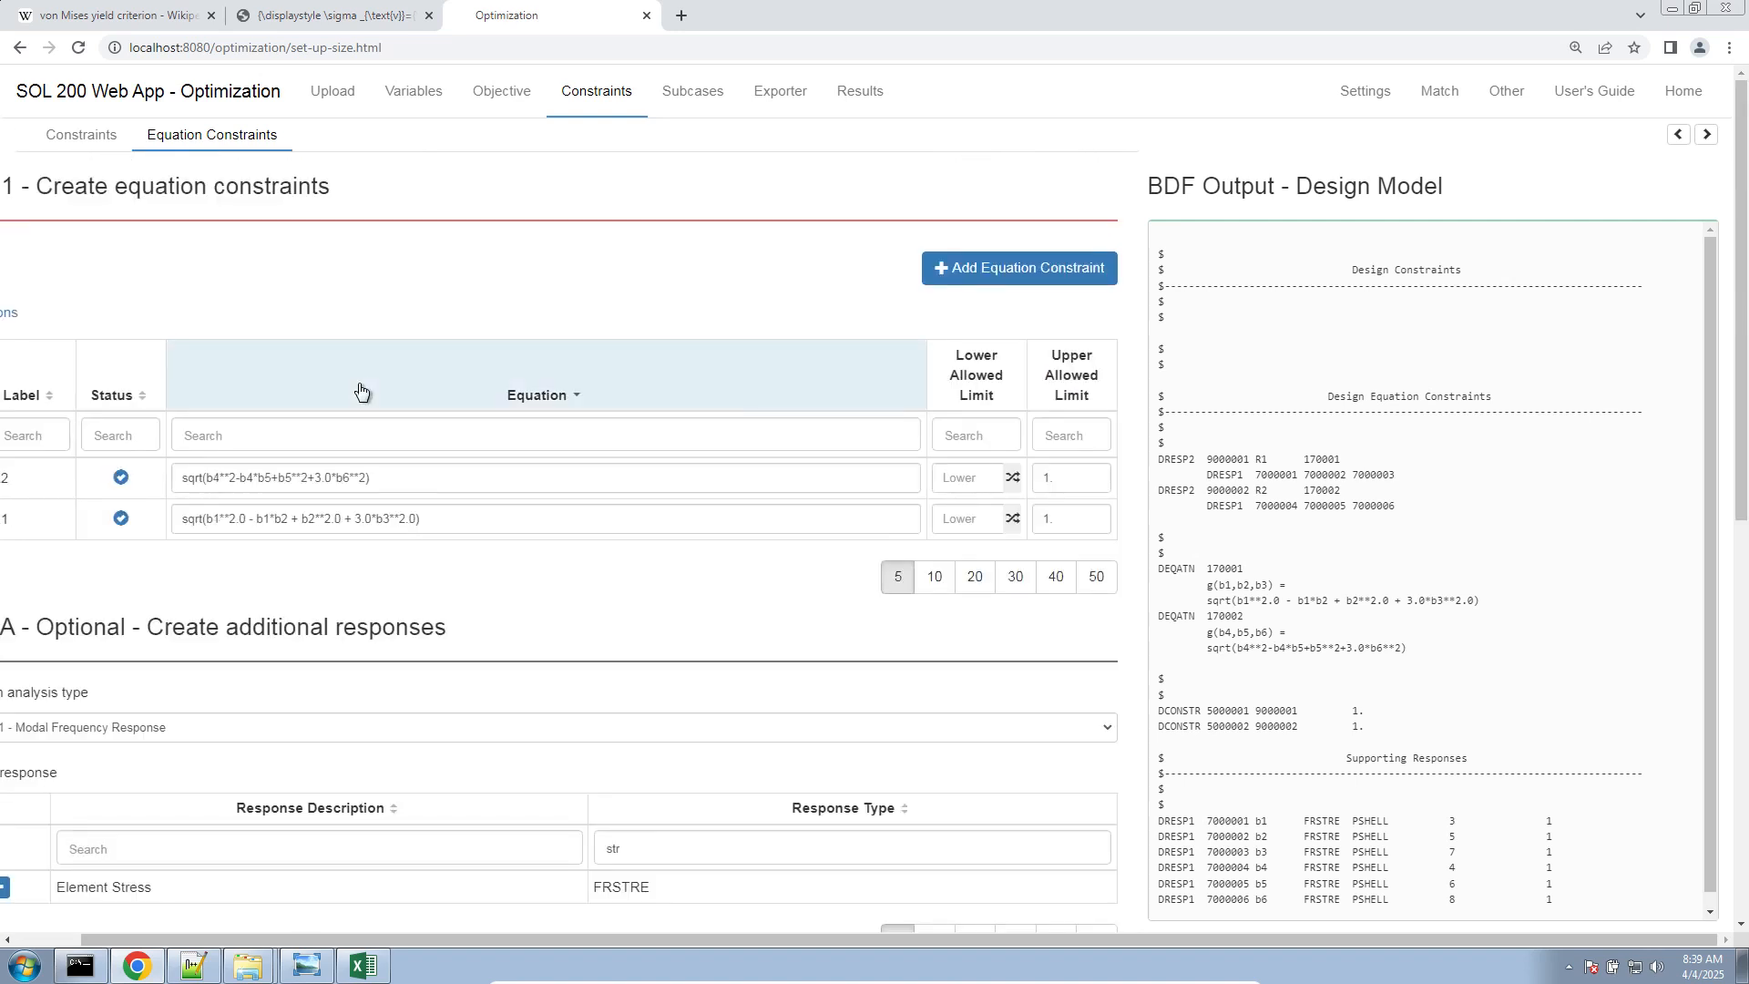
{"action": "left_click", "coordinate": [359, 408]}
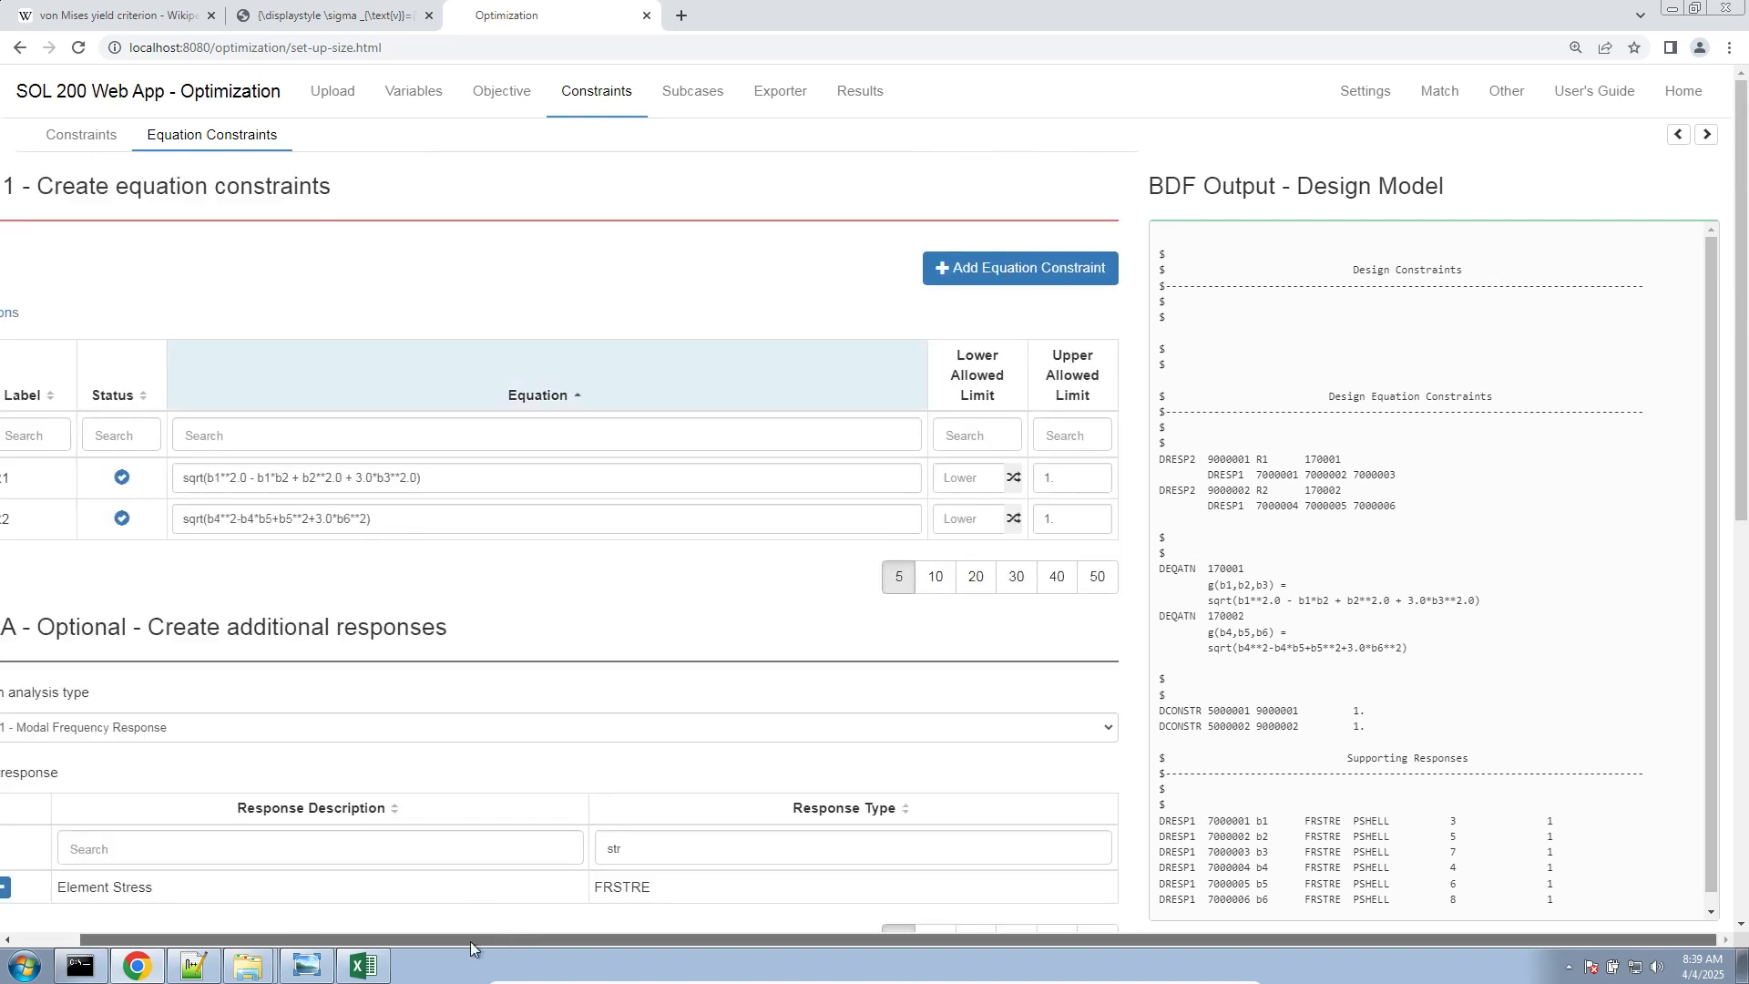
{"action": "left_click_drag", "start_coordinate": [470, 942], "coordinate": [401, 942]}
{"action": "double_click", "coordinate": [316, 519]}
{"action": "triple_click", "coordinate": [312, 518]}
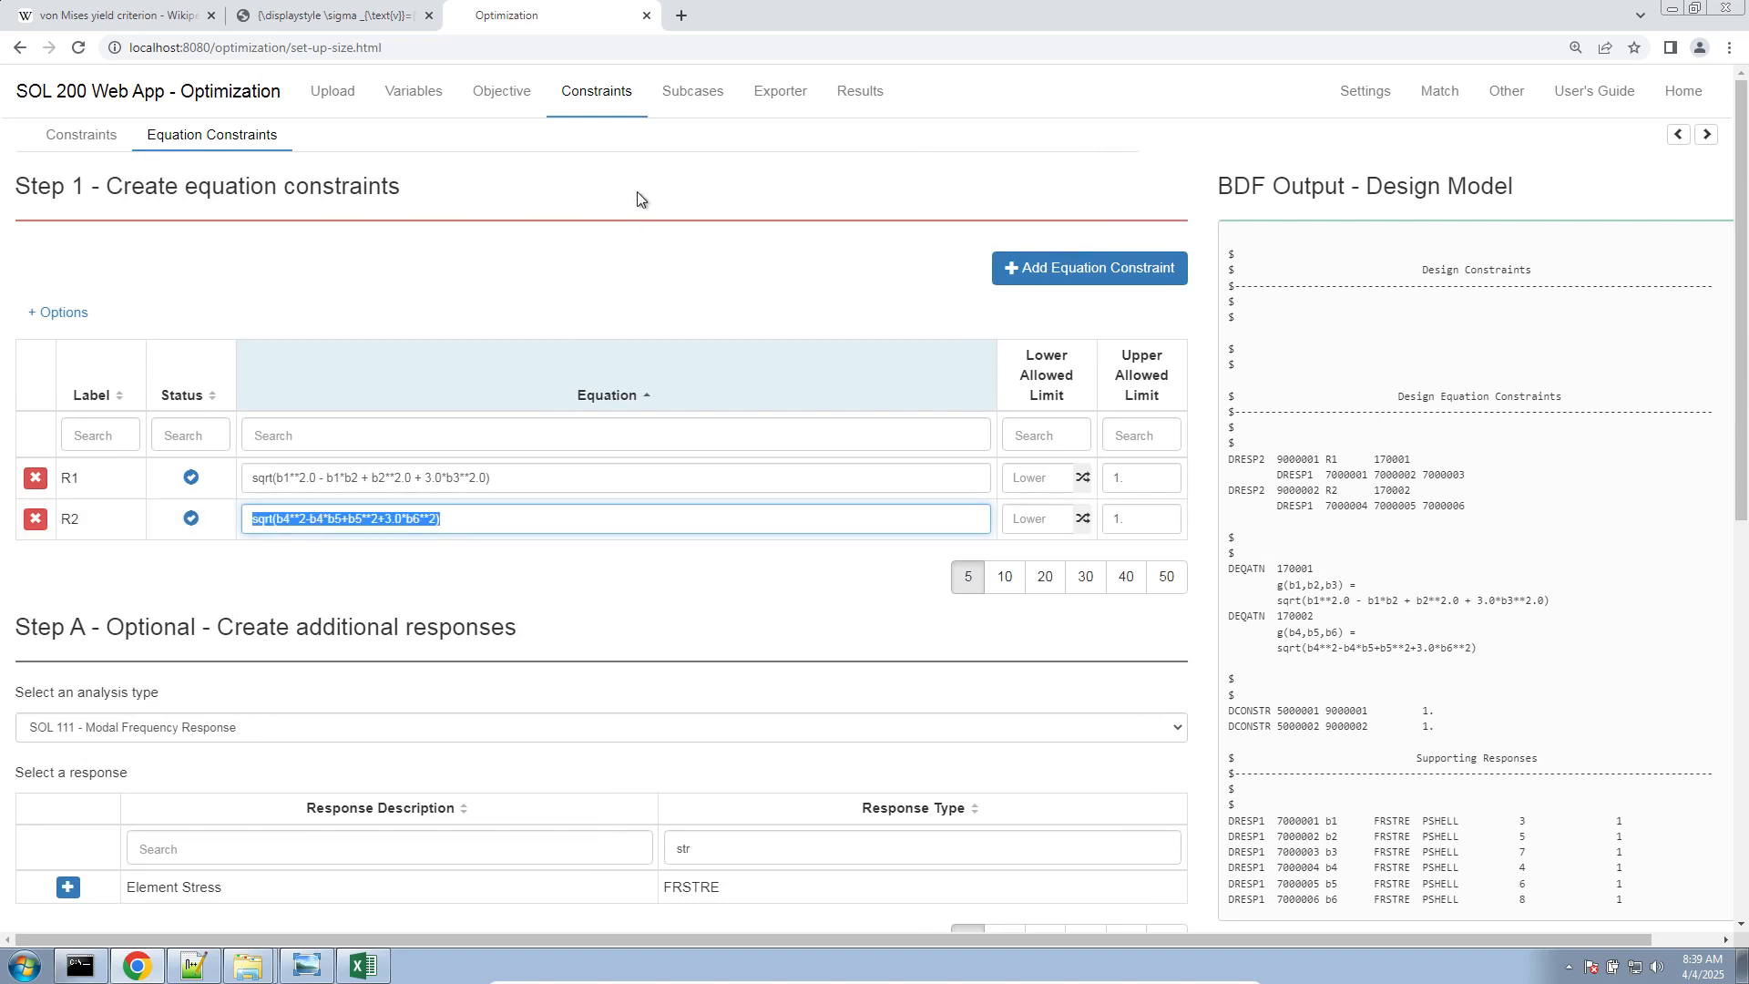
{"action": "left_click", "coordinate": [638, 193]}
Assign equation constraints R1 and R2 to SUBCASE 1
{"action": "left_click", "coordinate": [733, 98]}
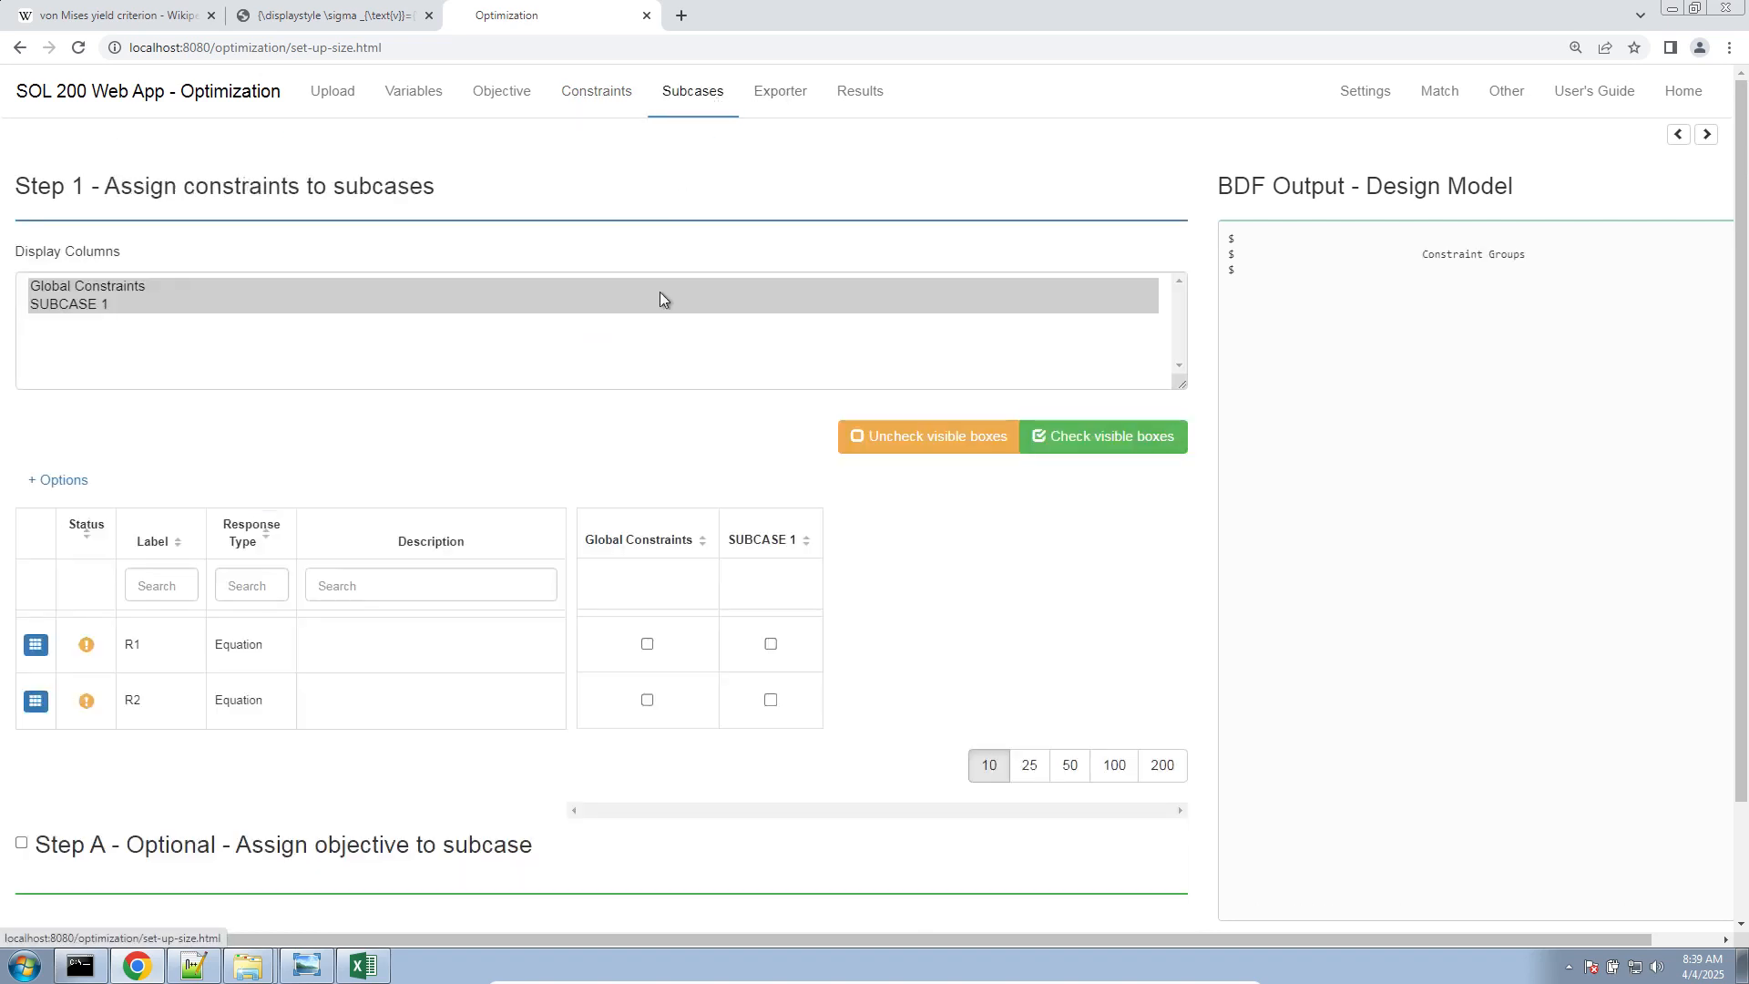
{"action": "left_click", "coordinate": [770, 644]}
{"action": "left_click", "coordinate": [771, 700]}
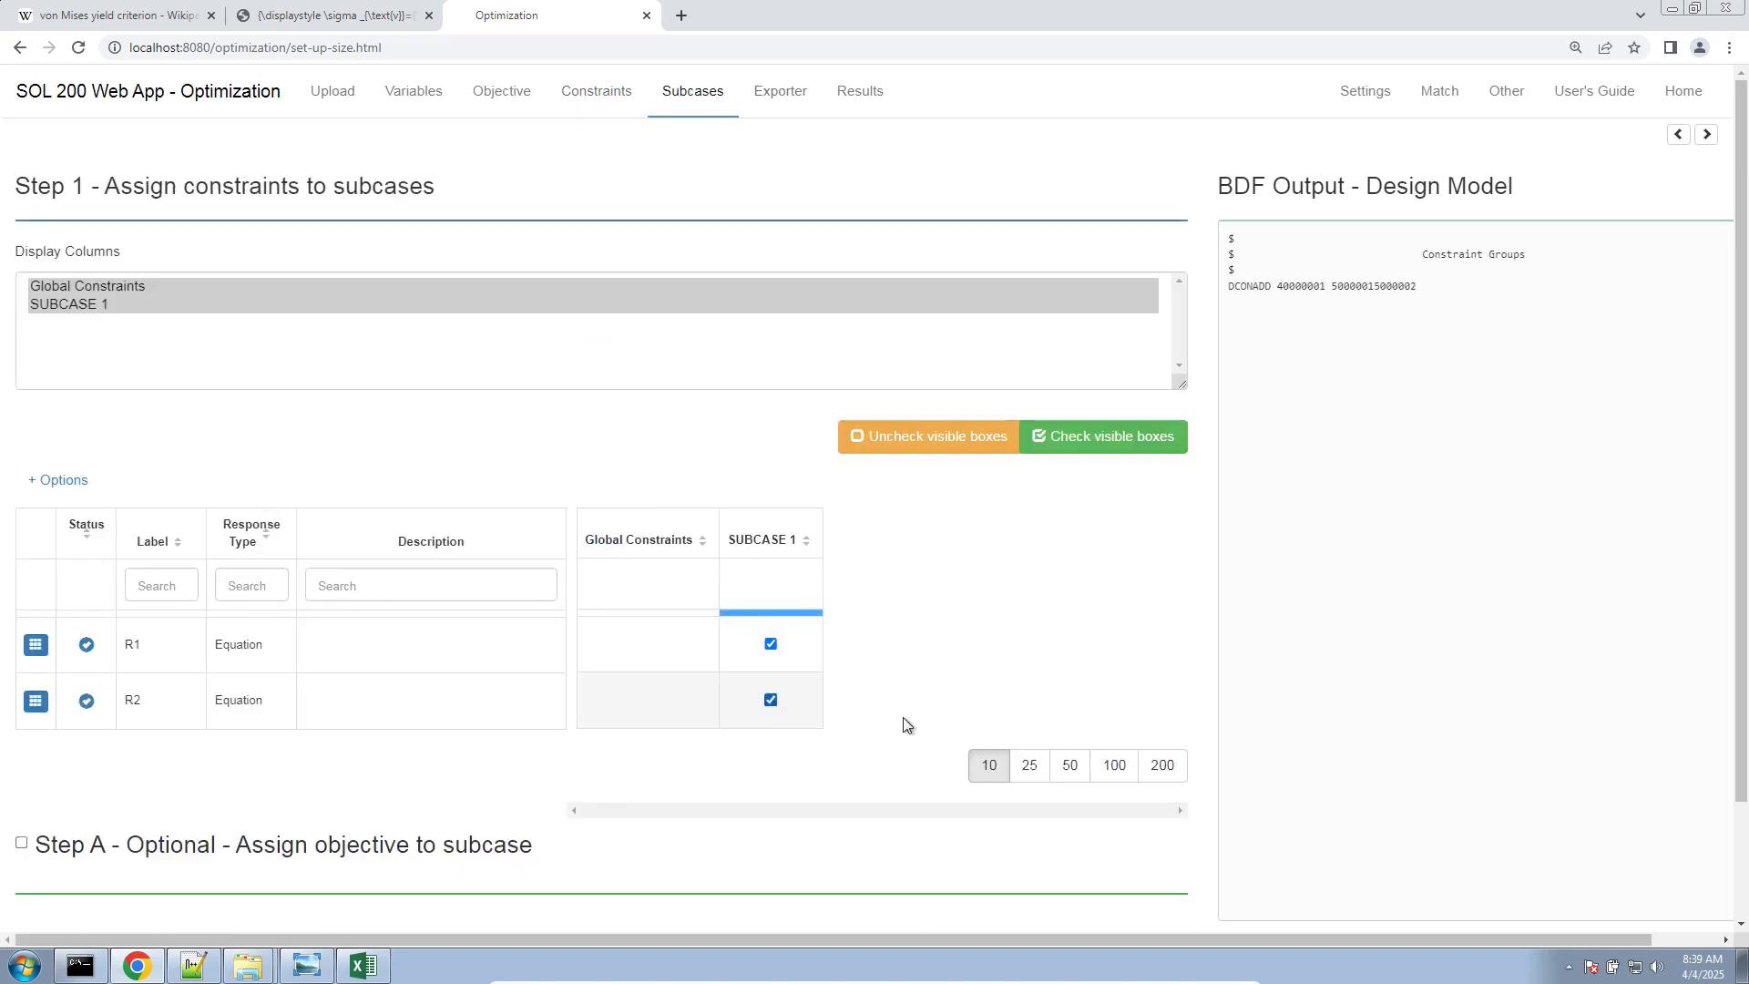
Set the optimization type to Perform Sensitivity Analysis in the optimization settings
{"action": "left_click", "coordinate": [1394, 85]}
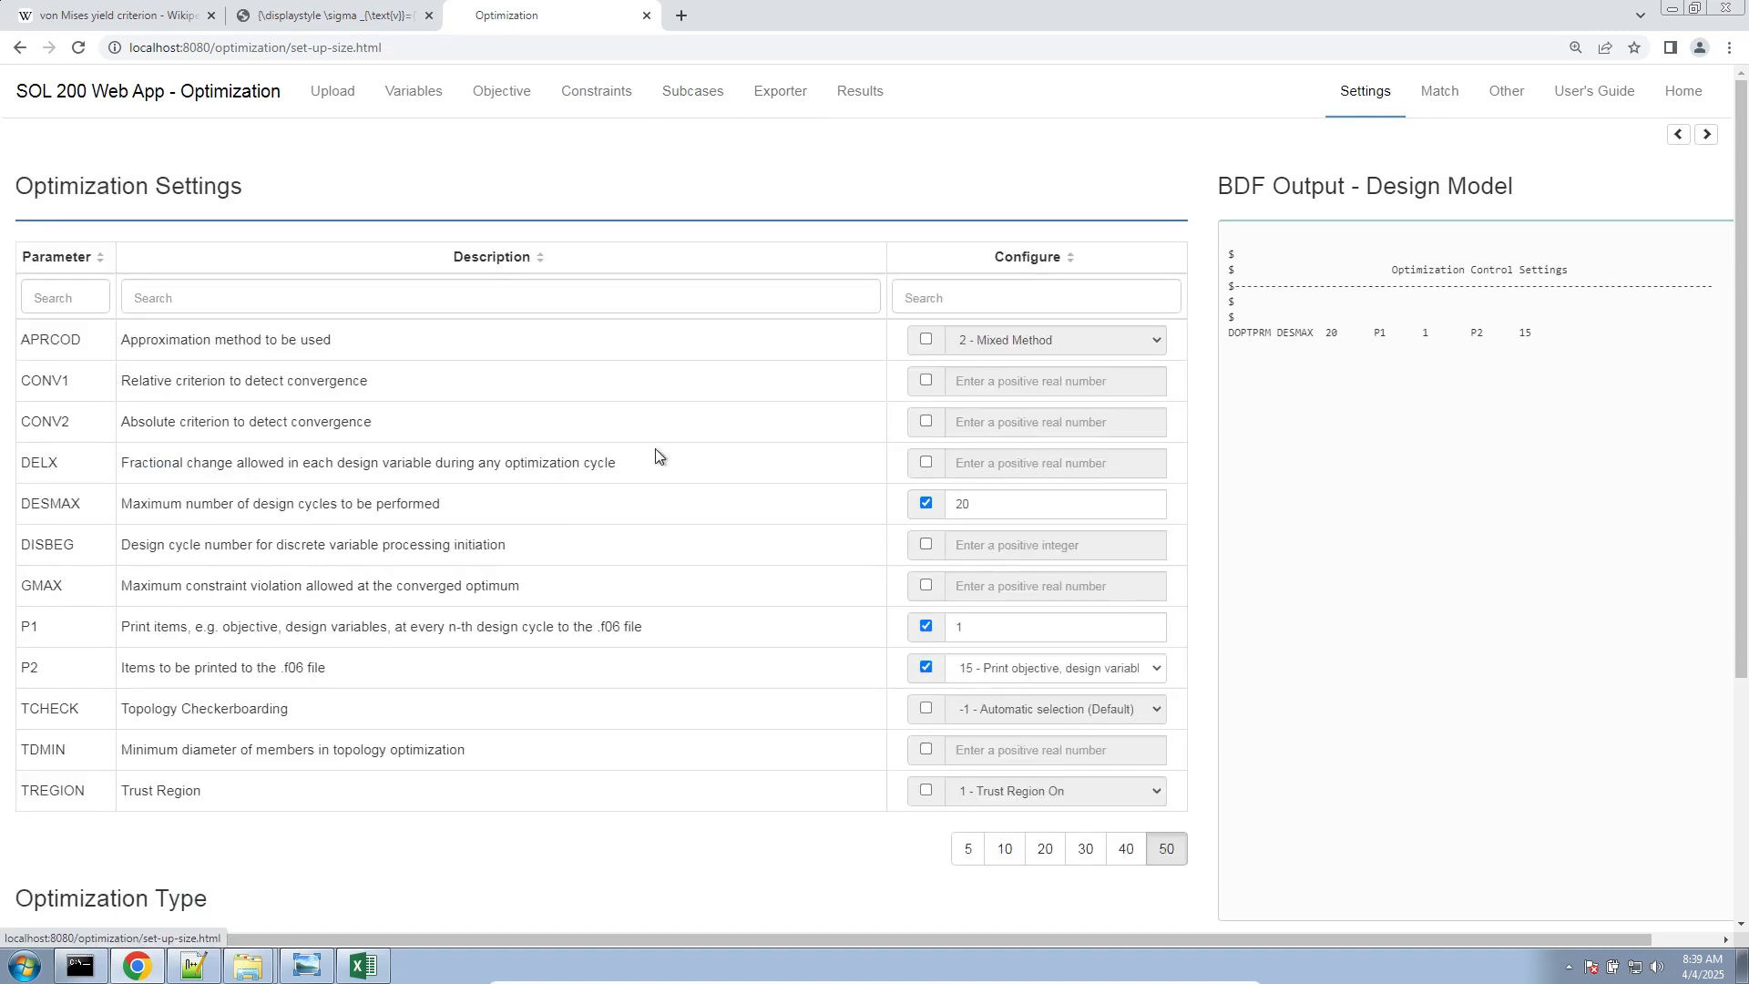
{"action": "scroll", "coordinate": [274, 706], "scroll_direction": "down", "scroll_amount": 4}
{"action": "left_click", "coordinate": [169, 645]}
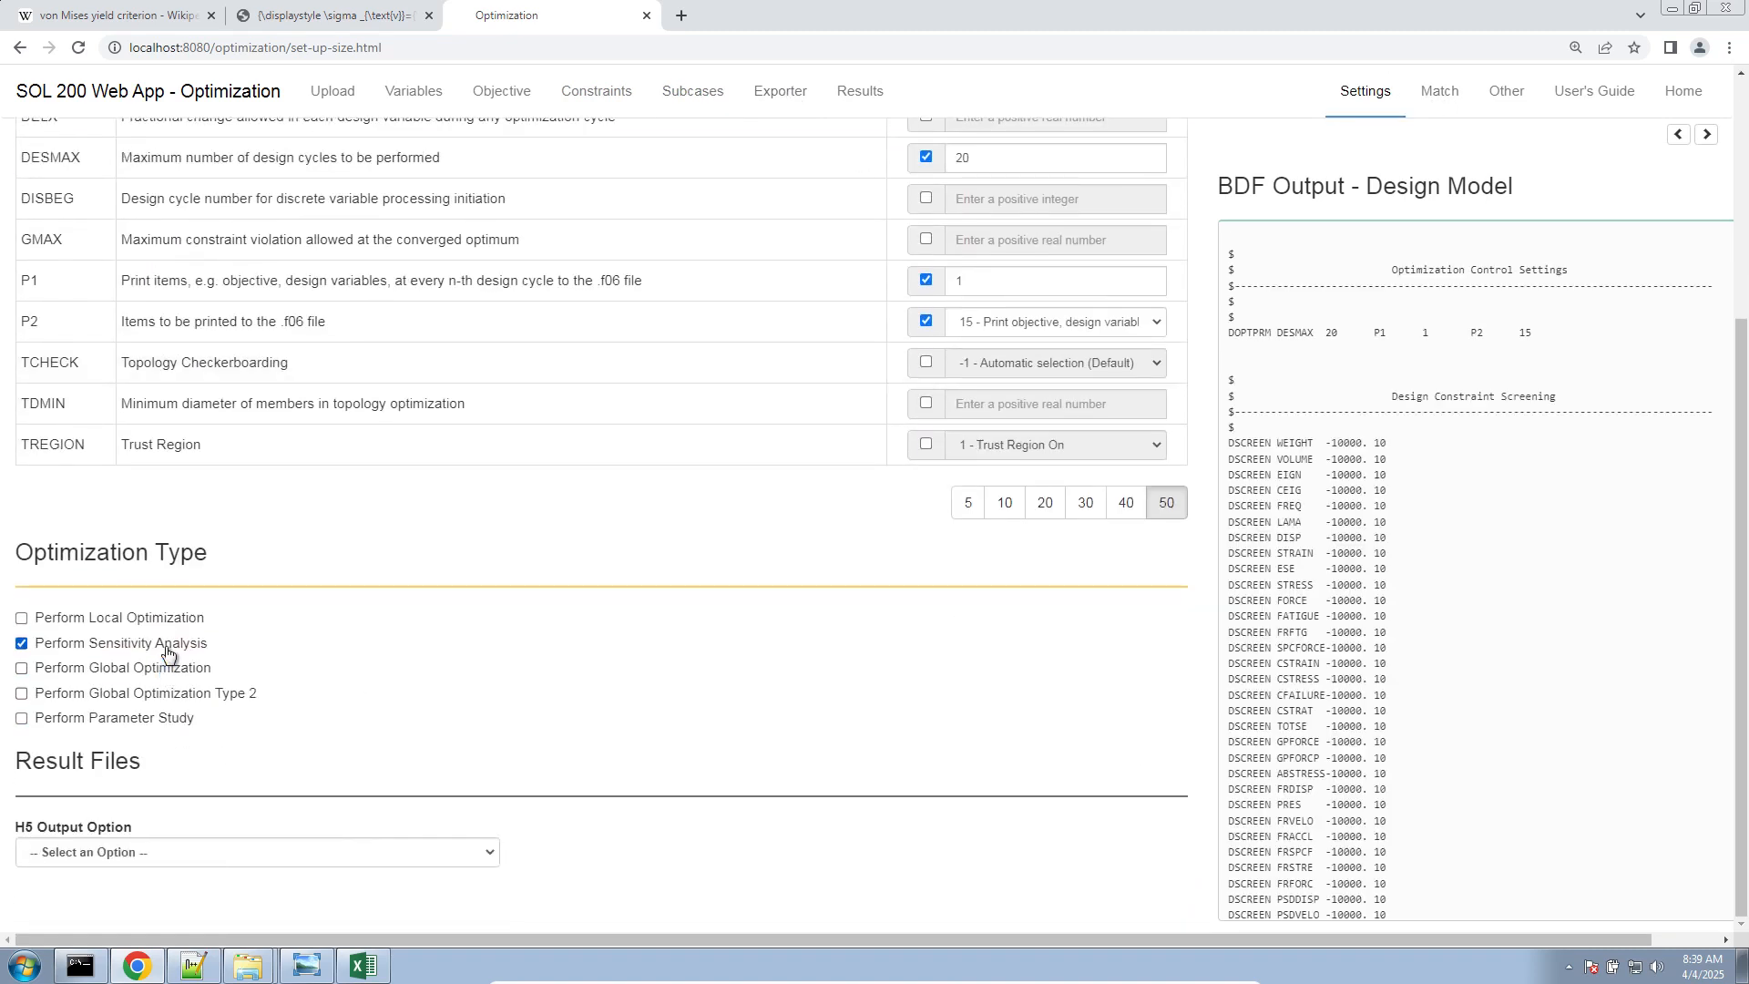
Download the BDF files and extract nastran_working_directory.zip into its own folder in Downloads
{"action": "left_click", "coordinate": [780, 108]}
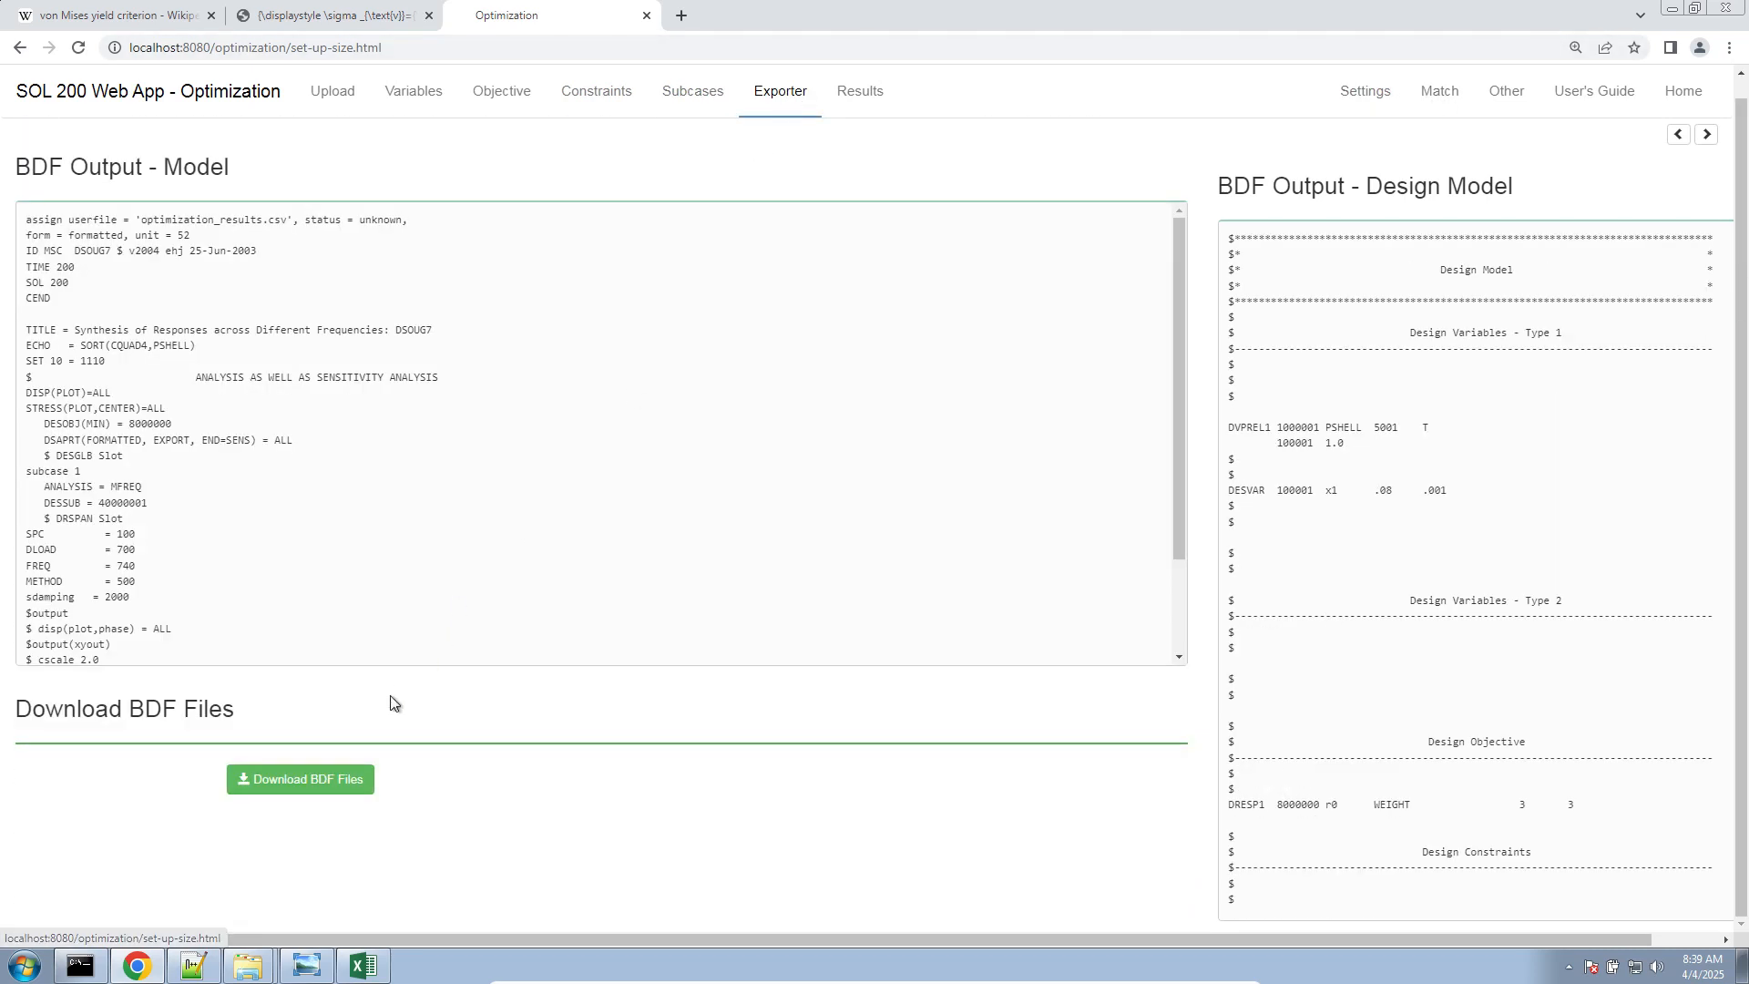
{"action": "left_click", "coordinate": [348, 769]}
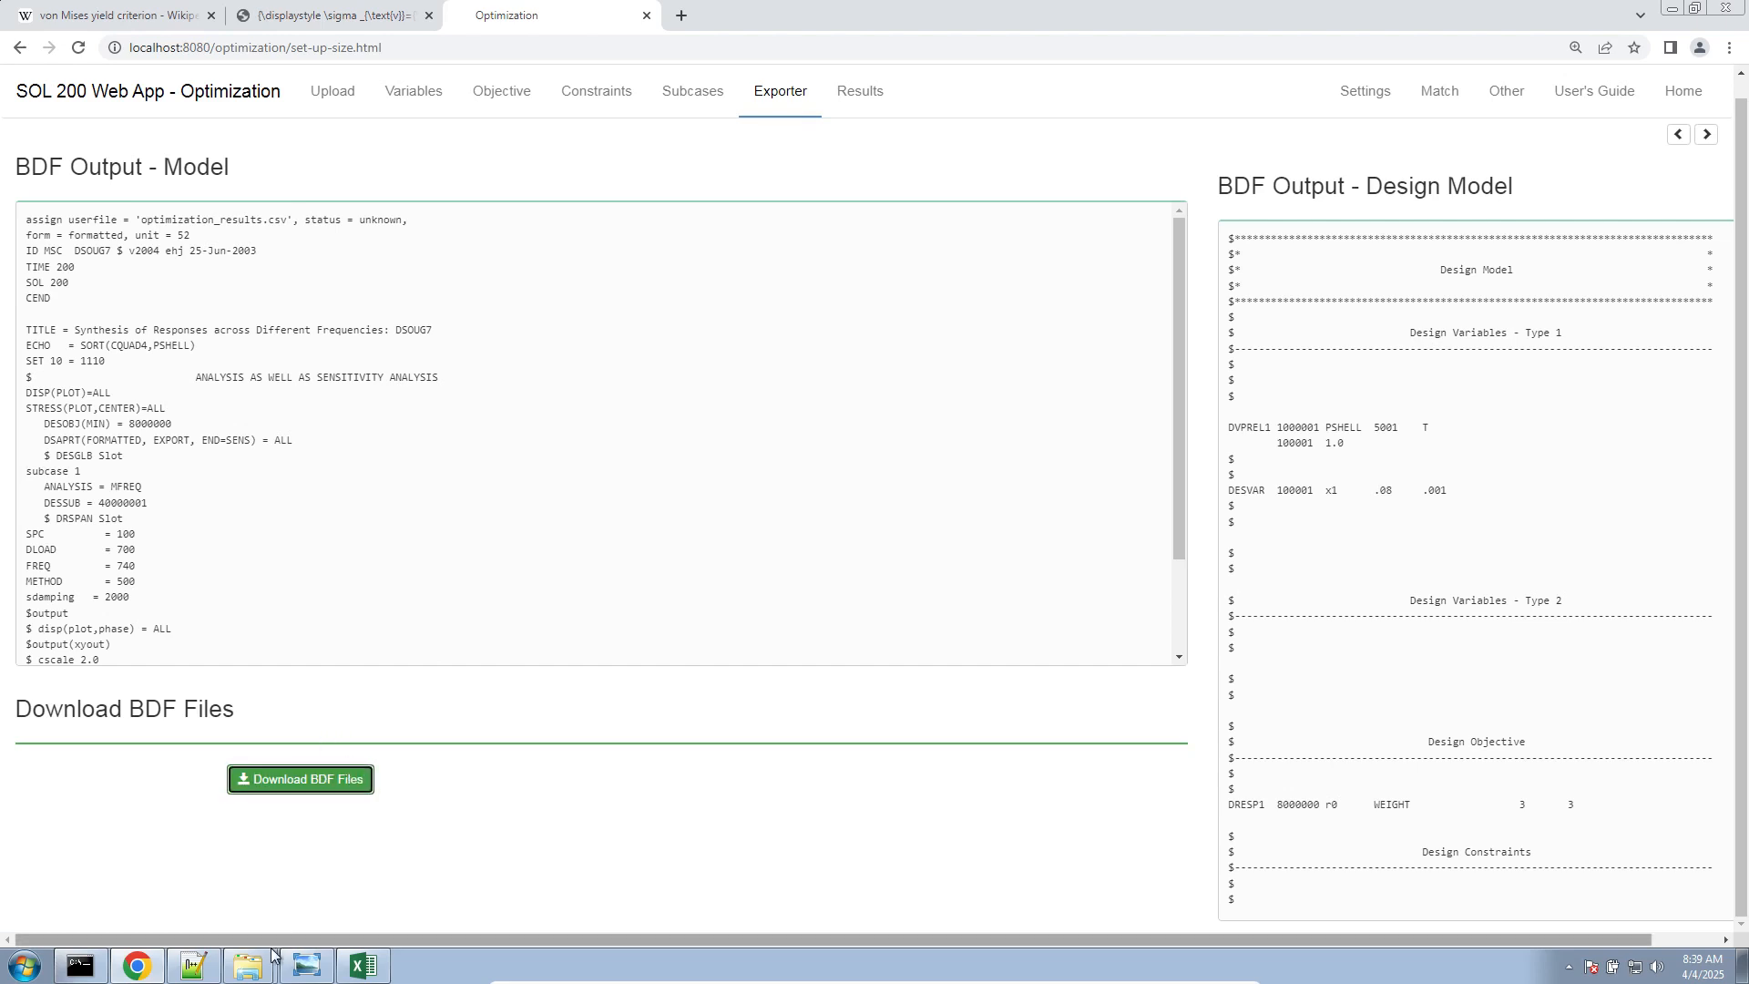
{"action": "mouse_move", "coordinate": [248, 966]}
{"action": "left_click", "coordinate": [266, 898]}
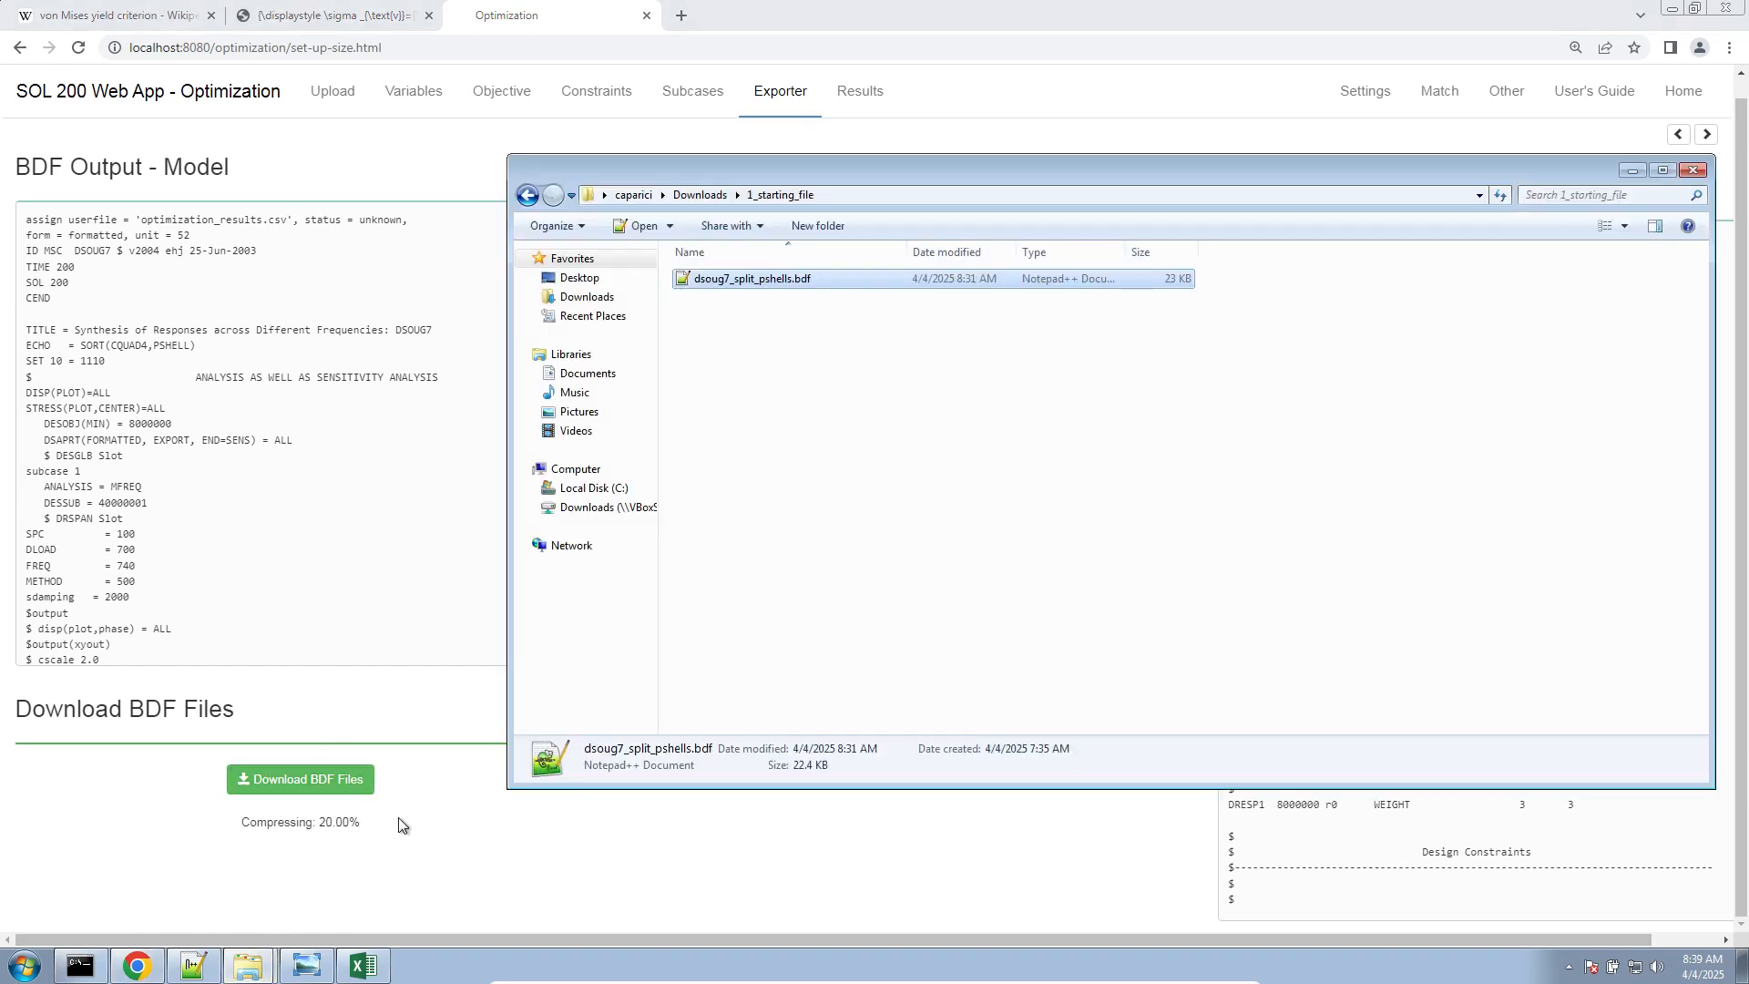
{"action": "left_click", "coordinate": [627, 293]}
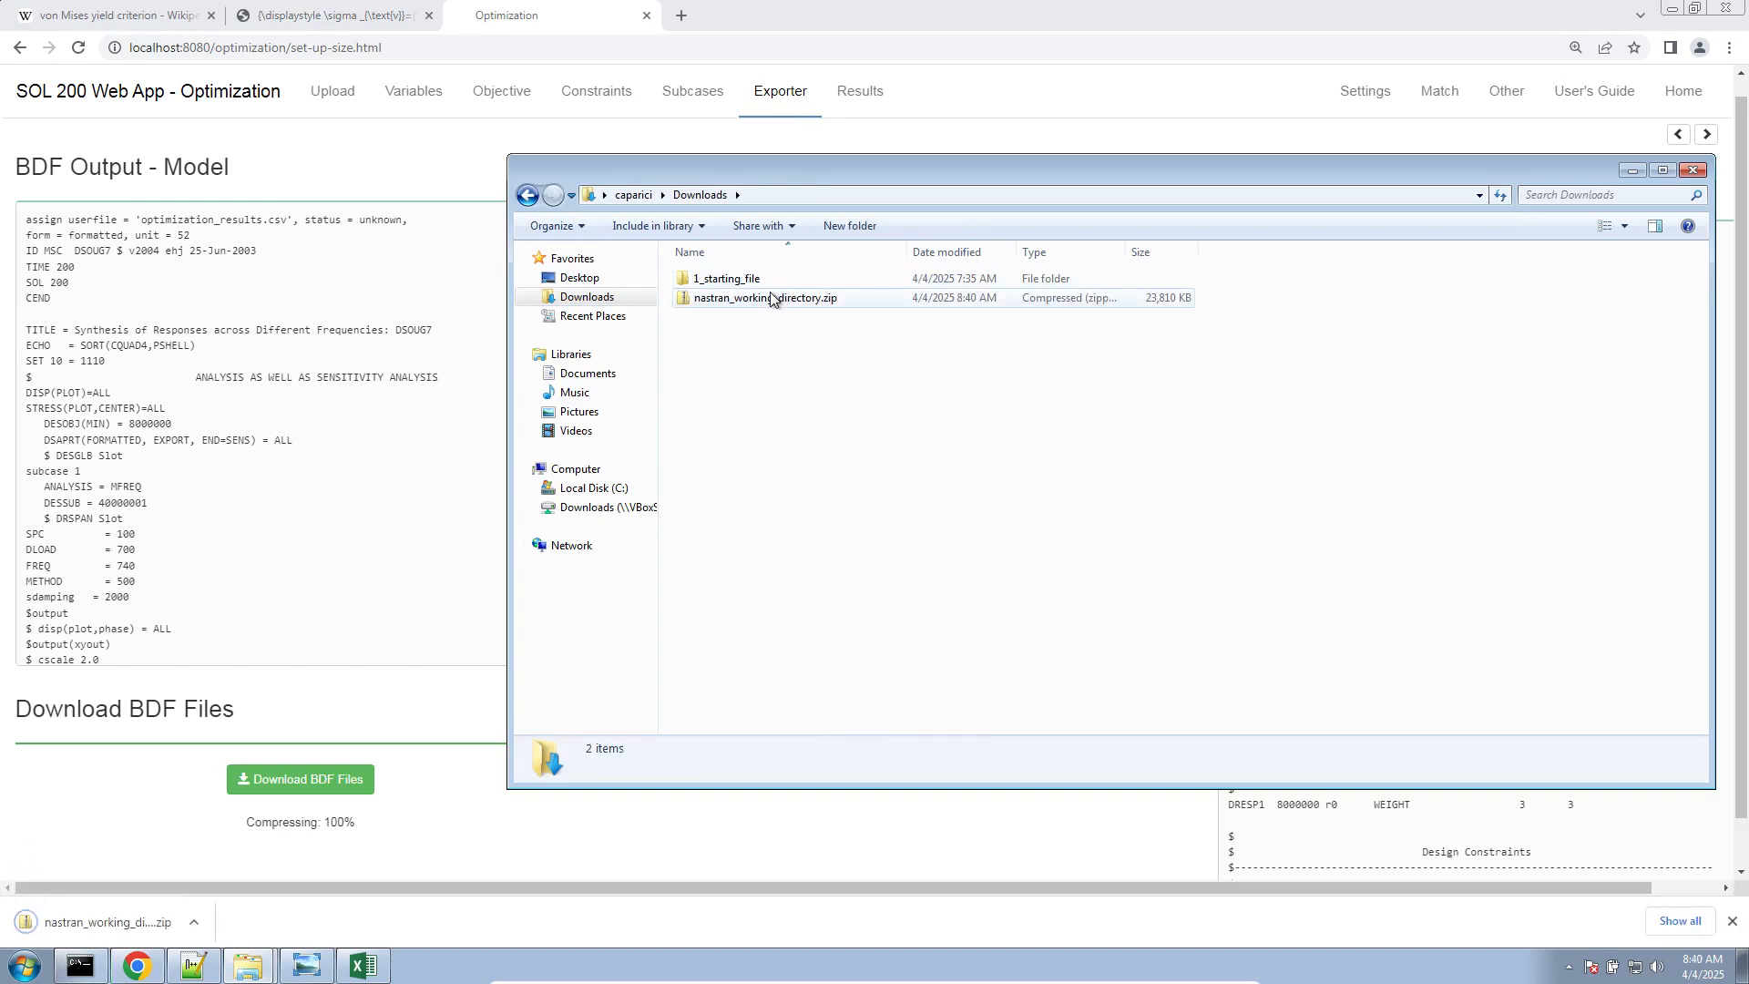
{"action": "right_click", "coordinate": [771, 299]}
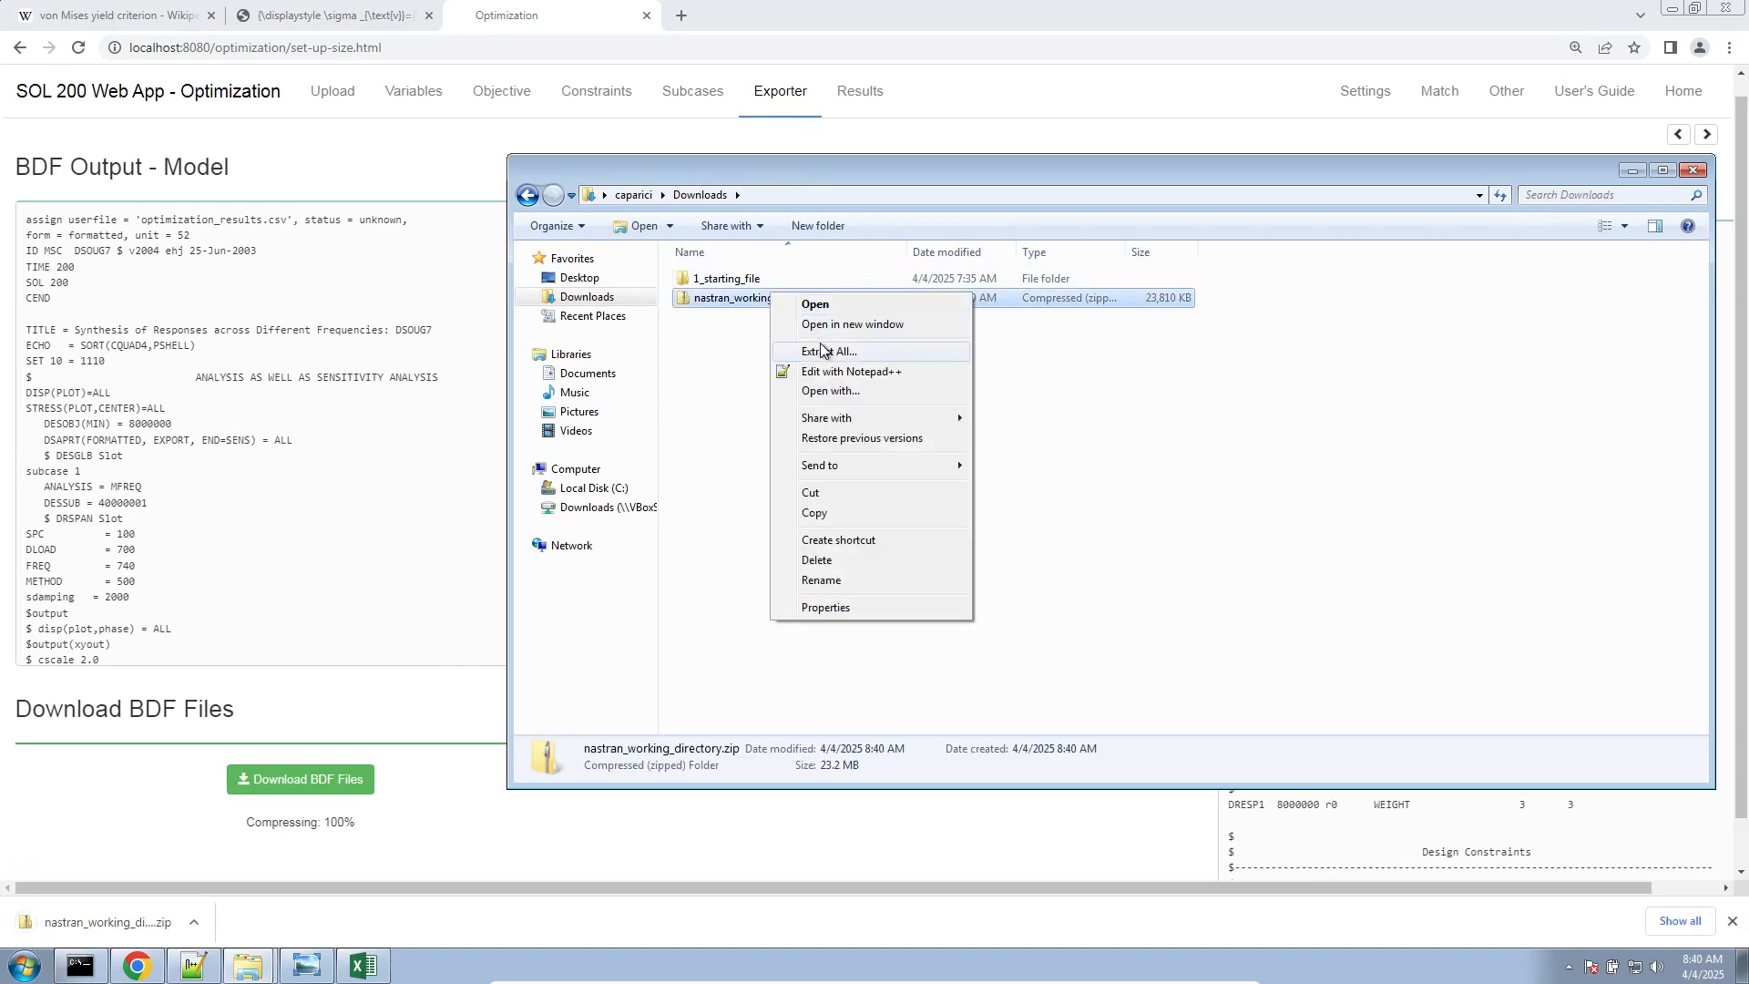
{"action": "left_click", "coordinate": [821, 351]}
{"action": "left_click", "coordinate": [1044, 657]}
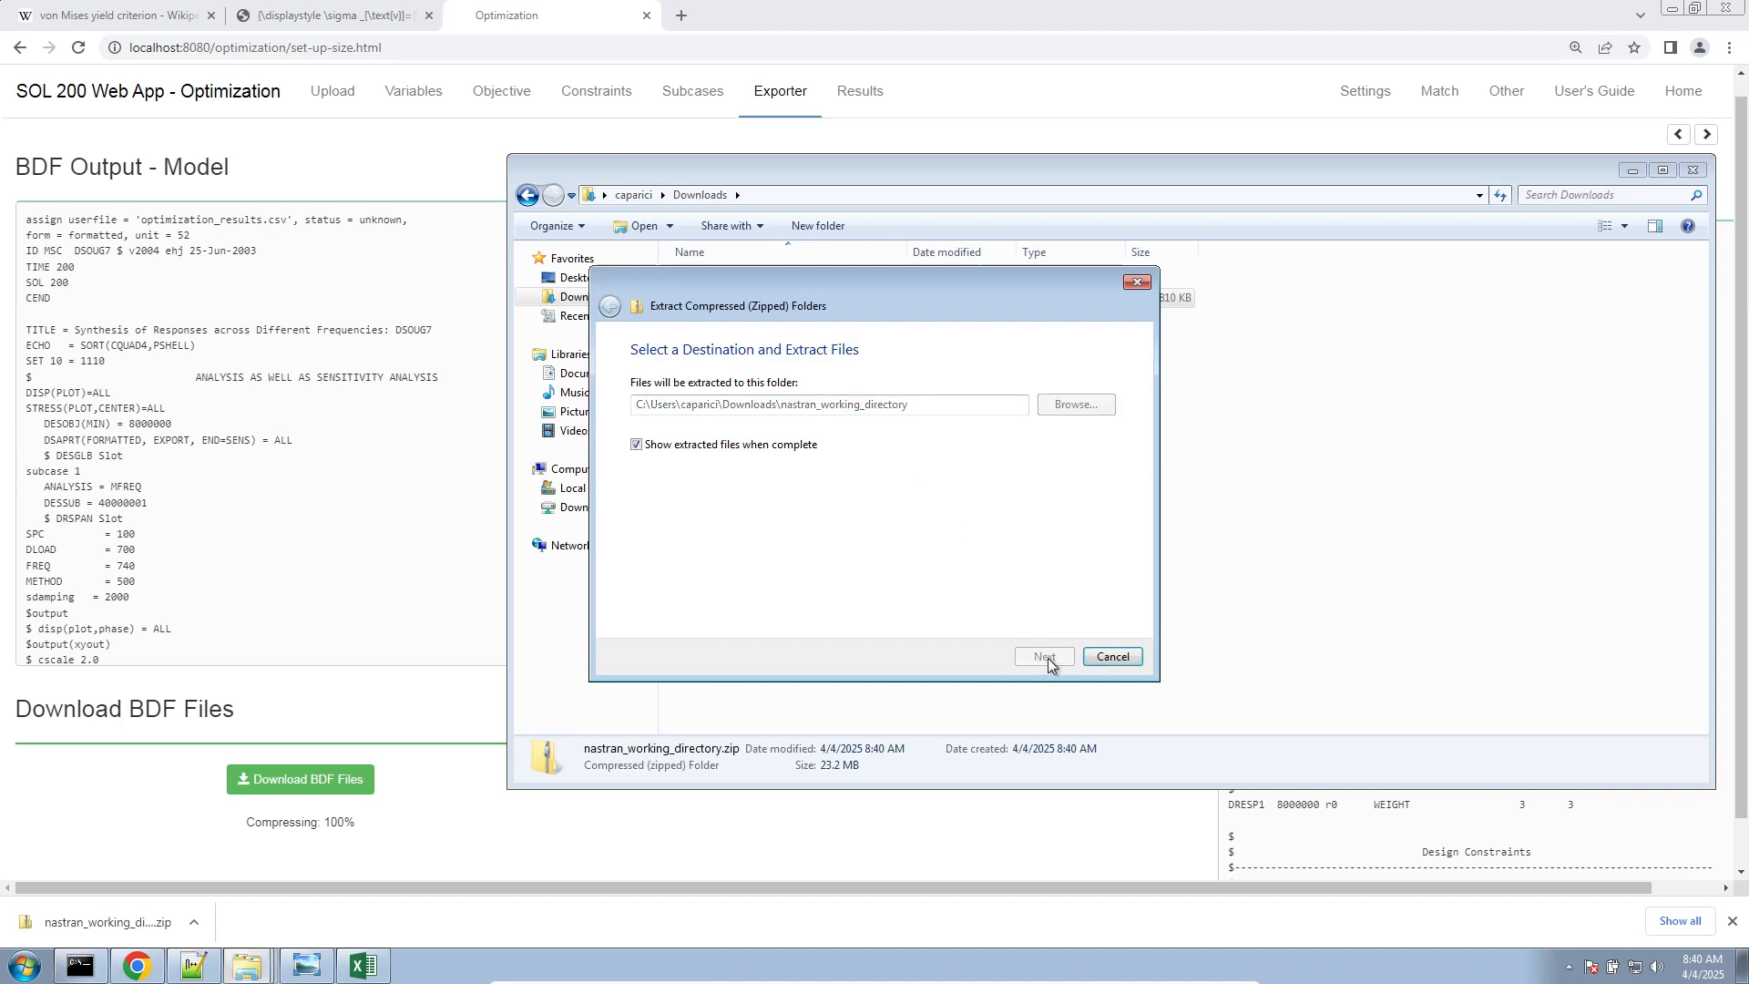
Run the Start MSC Nastran shortcut from the extracted nastran_working_directory folder
{"action": "double_click", "coordinate": [299, 147]}
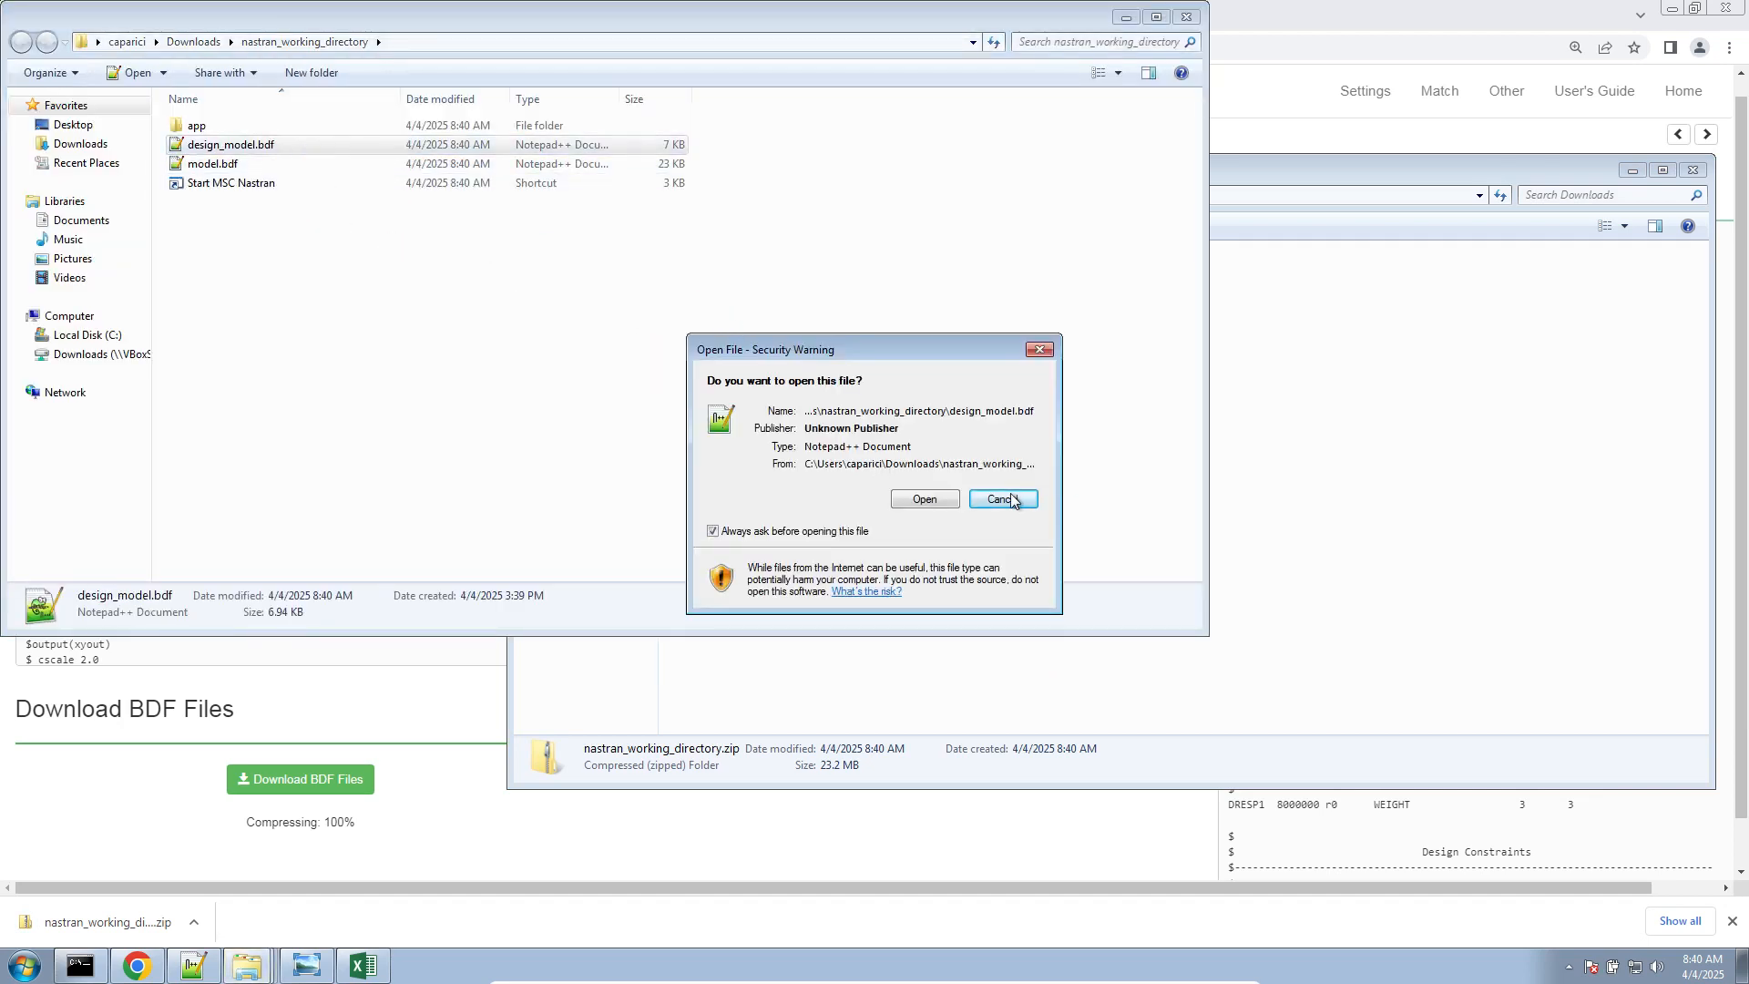
{"action": "left_click", "coordinate": [1012, 501]}
{"action": "double_click", "coordinate": [322, 185]}
{"action": "left_click", "coordinate": [913, 500]}
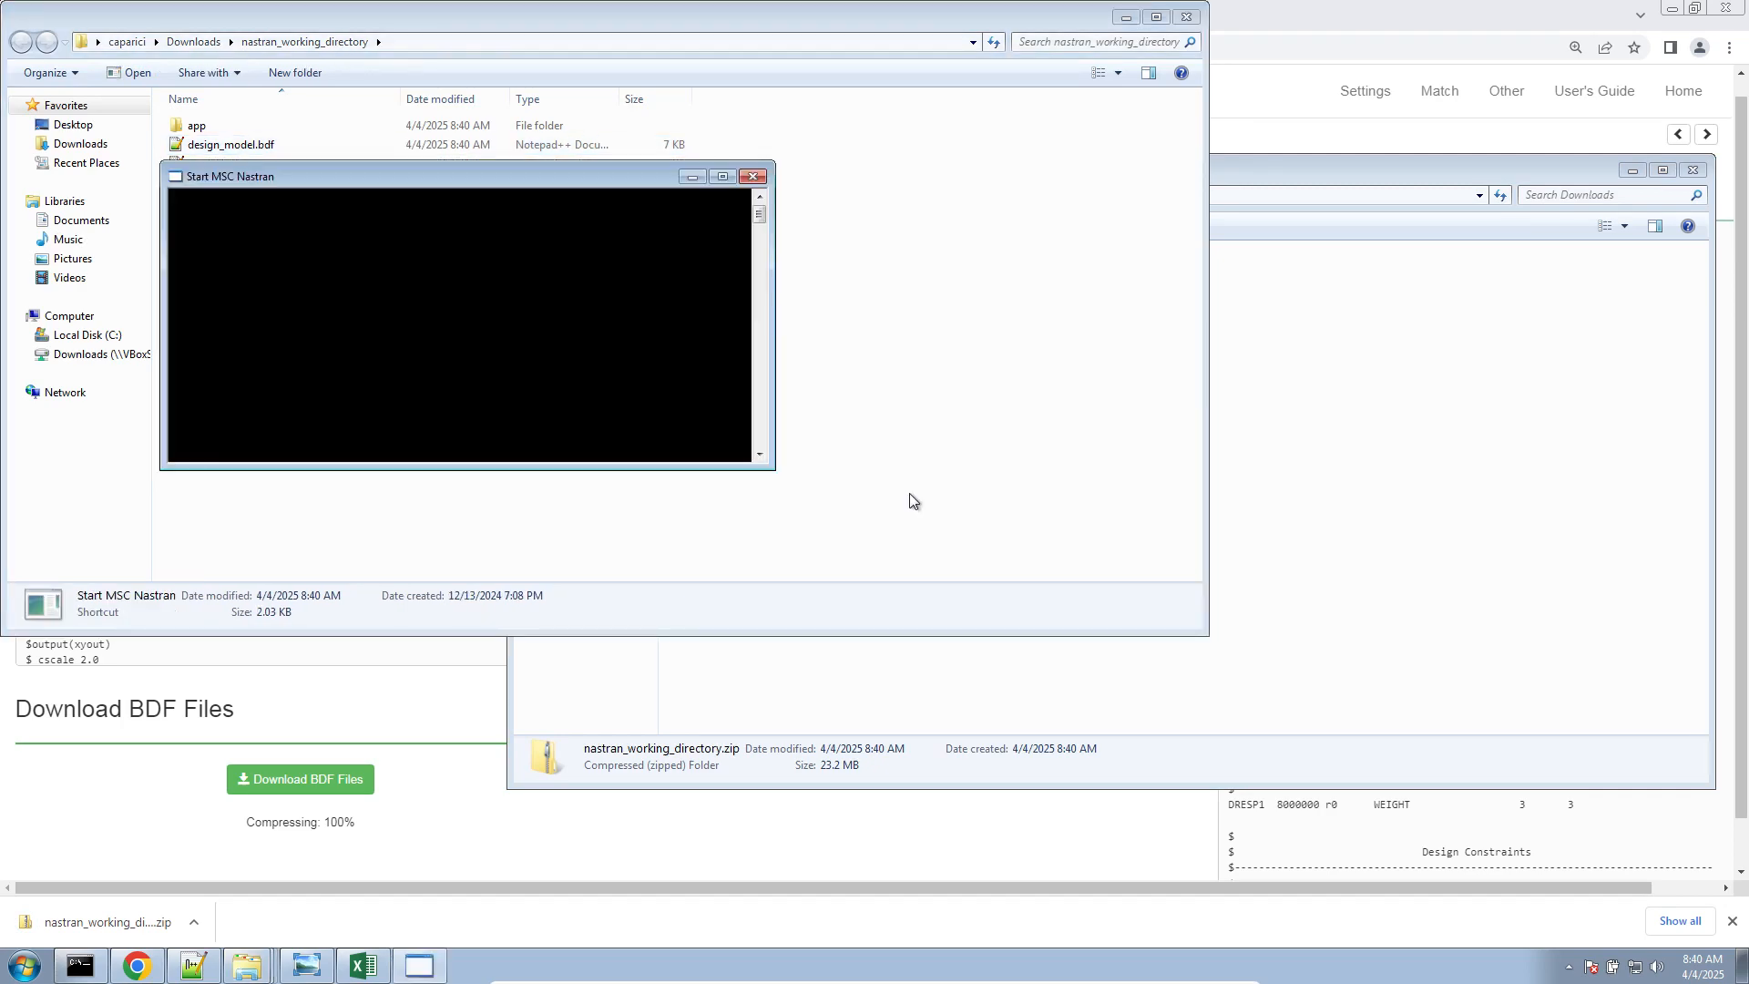
Open design_model.bdf in Notepad++ and find the DEQATN entries for R1 and R2
{"action": "double_click", "coordinate": [231, 144]}
{"action": "left_click", "coordinate": [921, 499]}
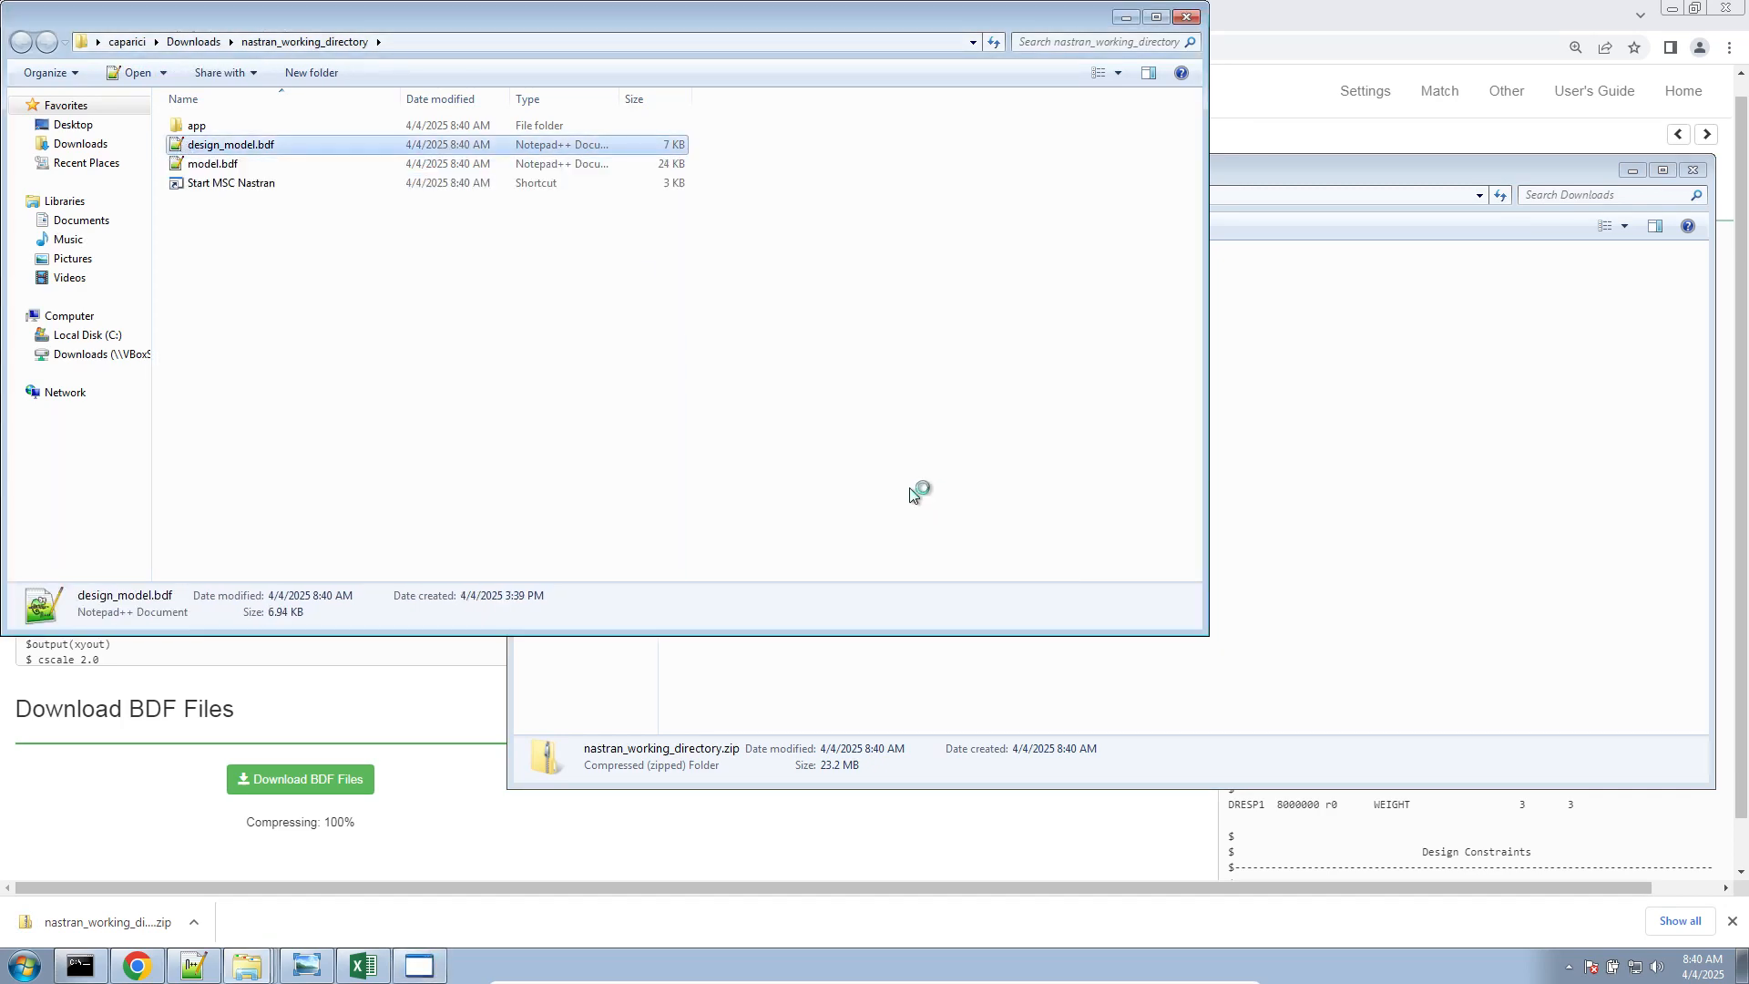
{"action": "left_click", "coordinate": [546, 524]}
{"action": "scroll", "coordinate": [547, 524], "scroll_direction": "down", "scroll_amount": 18}
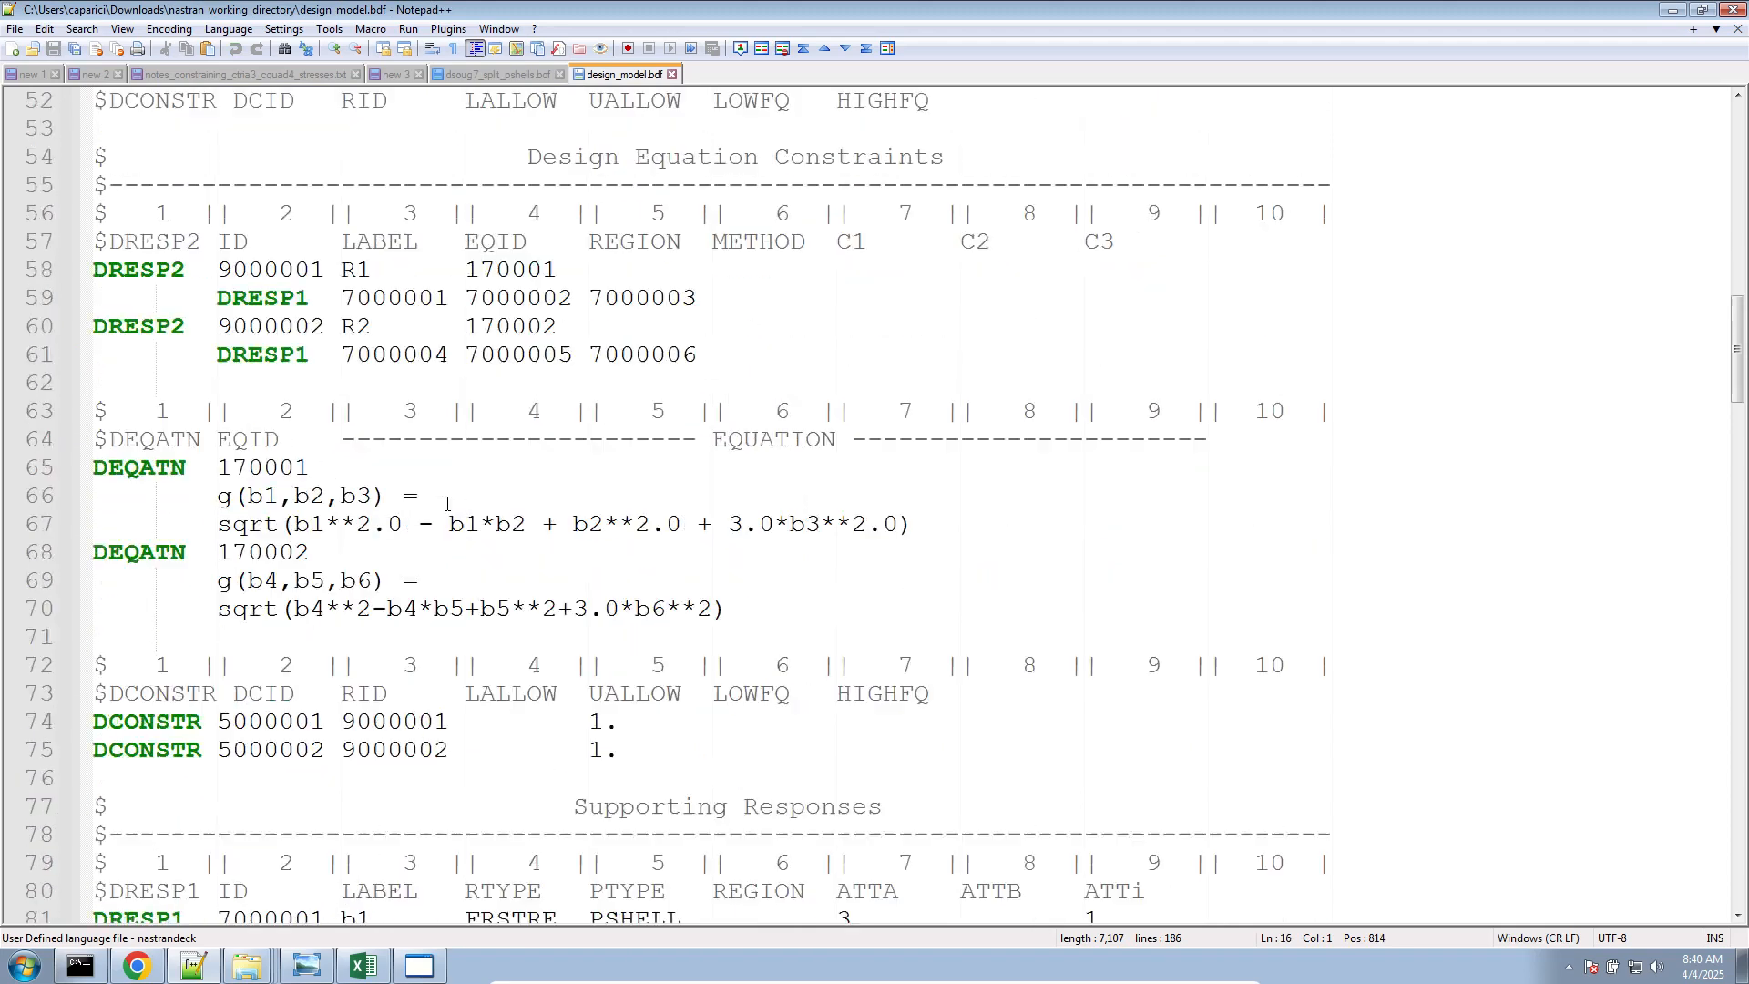
{"action": "left_click", "coordinate": [374, 441]}
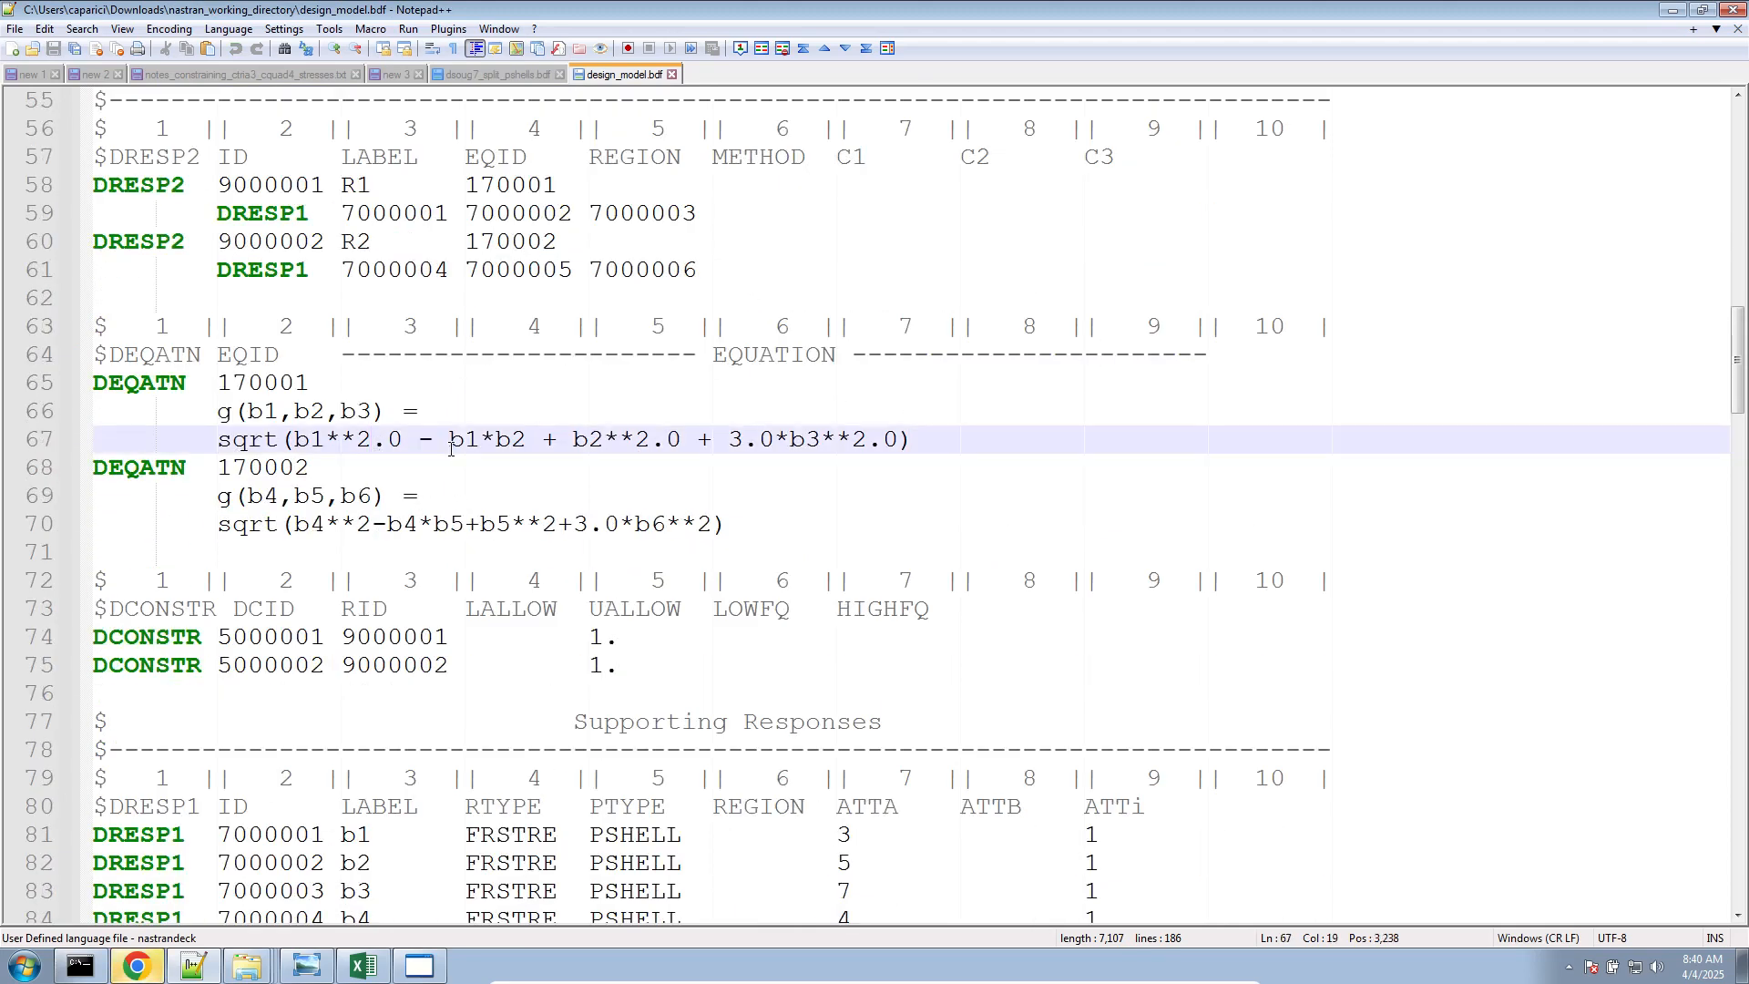
Compare the 2.0 exponents in equation 170001 with the integer 2 exponents in equation 170002
{"action": "double_click", "coordinate": [363, 524]}
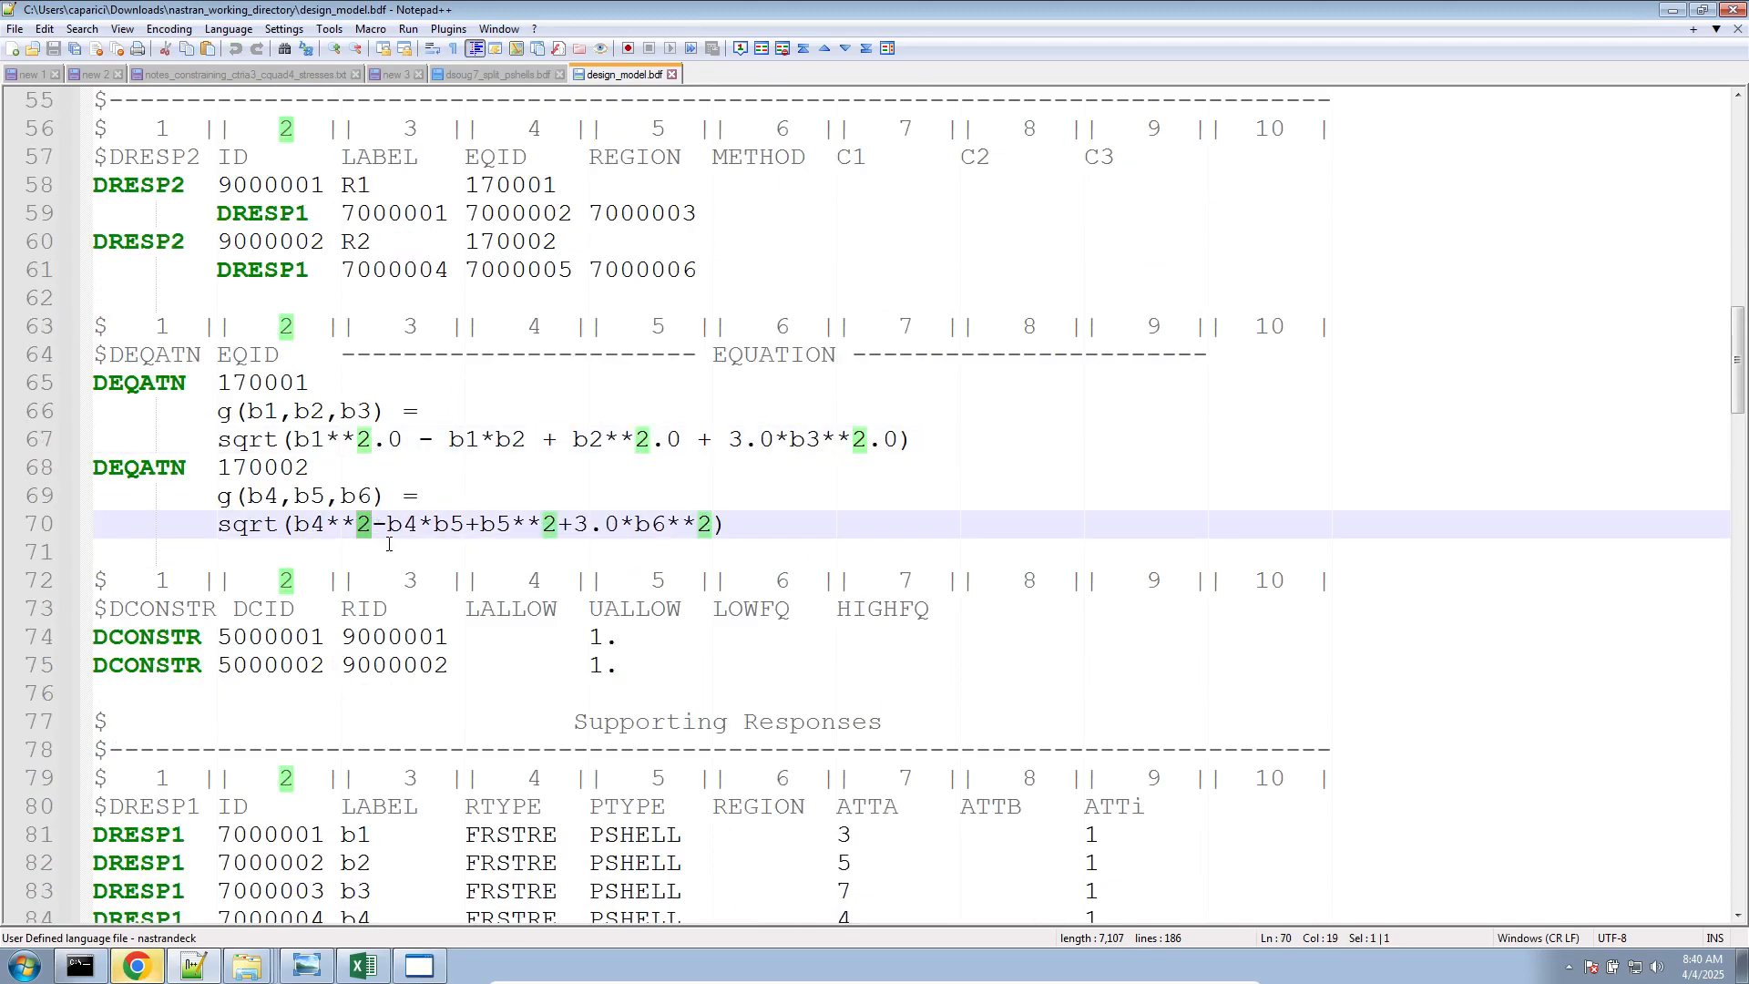
{"action": "scroll", "coordinate": [390, 543], "scroll_direction": "up", "scroll_amount": 4, "text": "ctrl"}
{"action": "scroll", "coordinate": [472, 575], "scroll_direction": "down", "scroll_amount": 4}
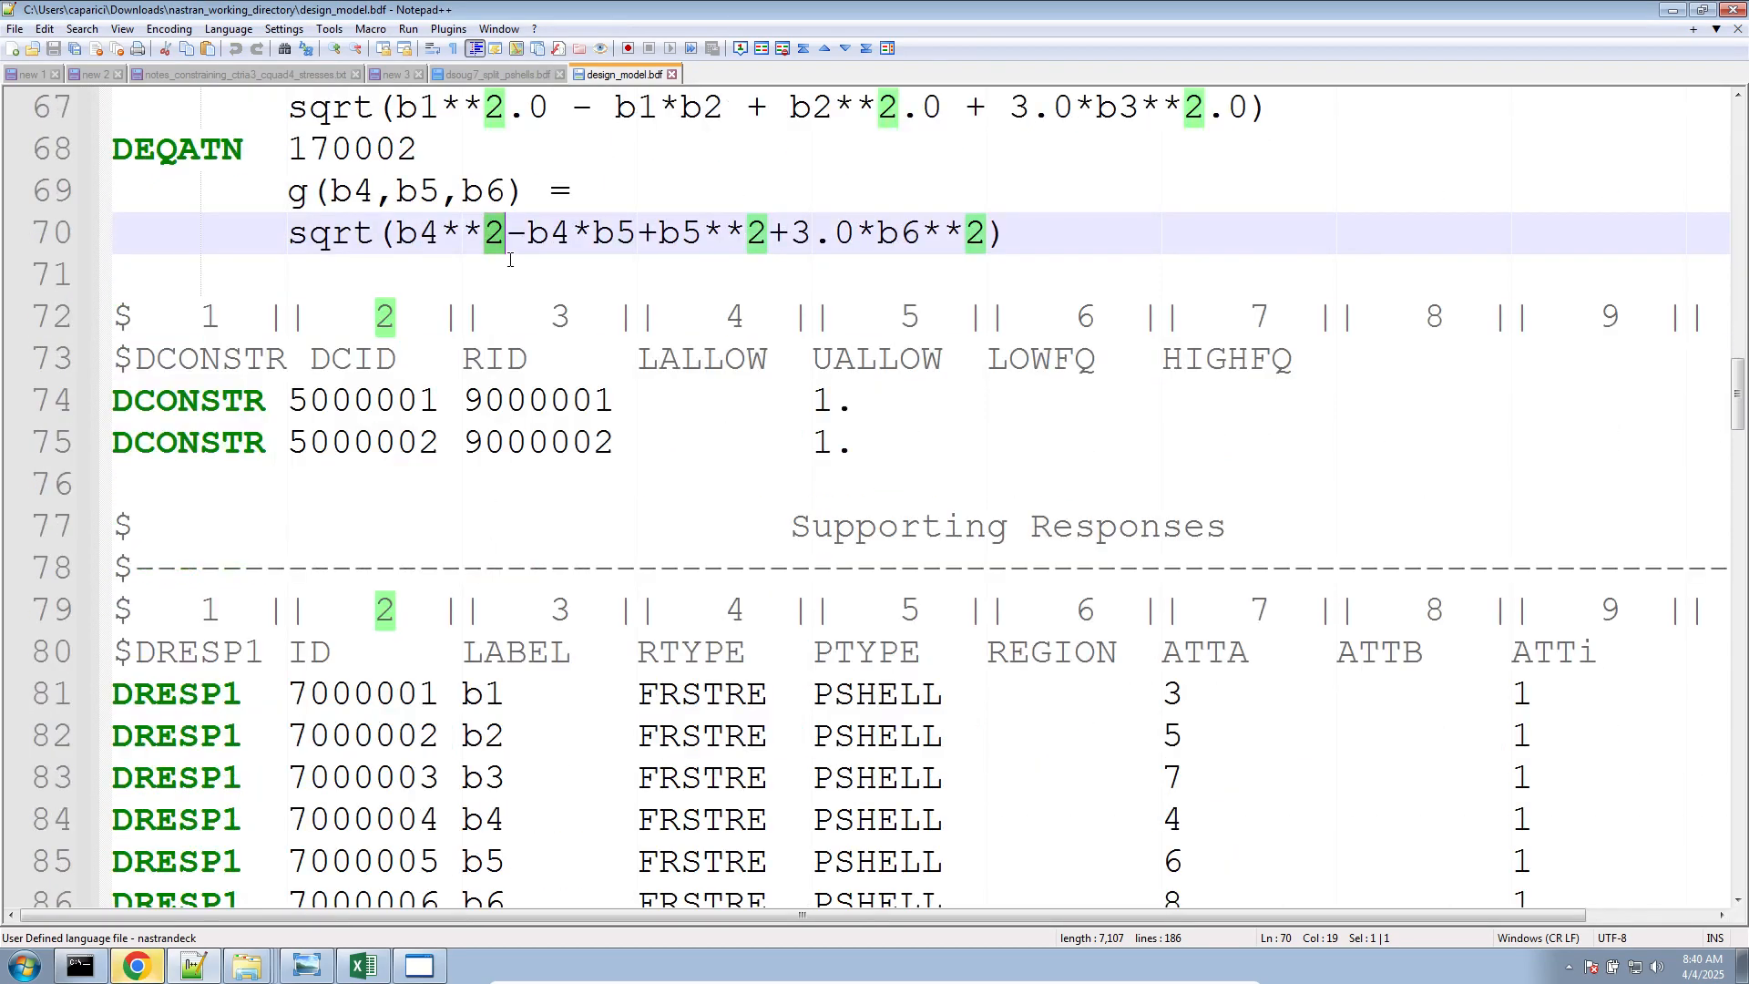
{"action": "scroll", "coordinate": [510, 259], "scroll_direction": "up", "scroll_amount": 2}
{"action": "scroll", "coordinate": [510, 259], "scroll_direction": "down", "scroll_amount": 1}
{"action": "left_click", "coordinate": [364, 274]}
{"action": "left_click_drag", "start_coordinate": [483, 234], "coordinate": [549, 239]}
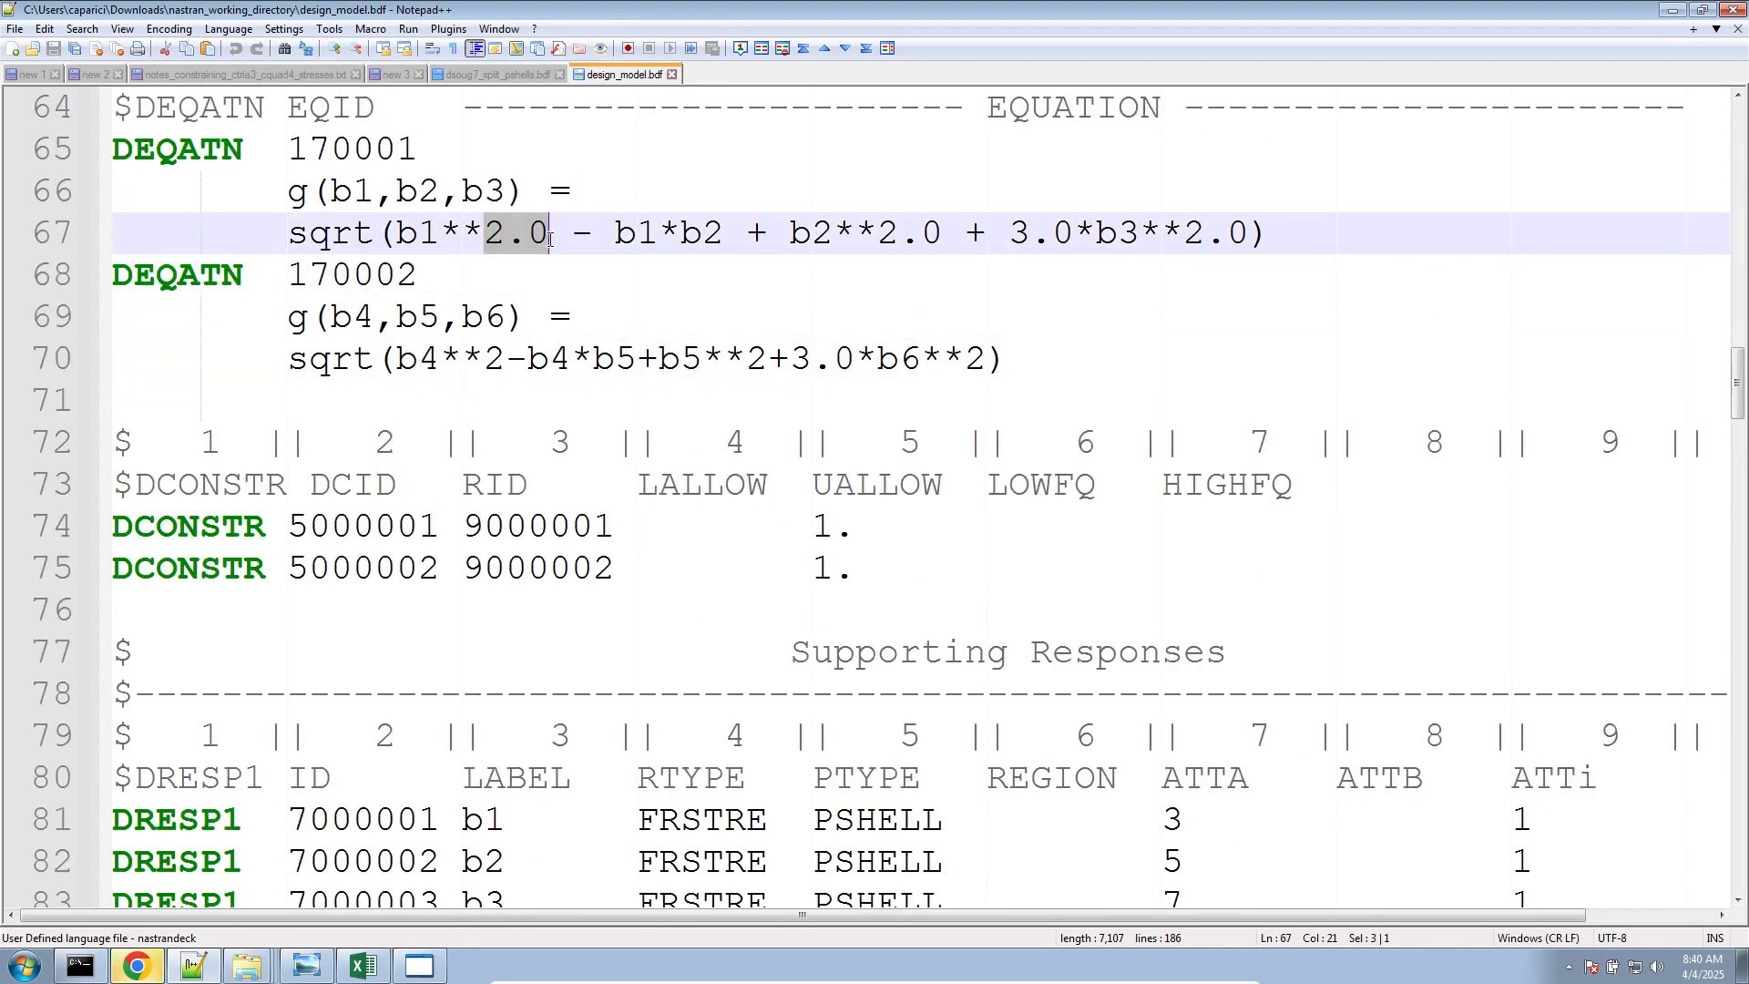
{"action": "left_click_drag", "start_coordinate": [507, 358], "coordinate": [480, 357]}
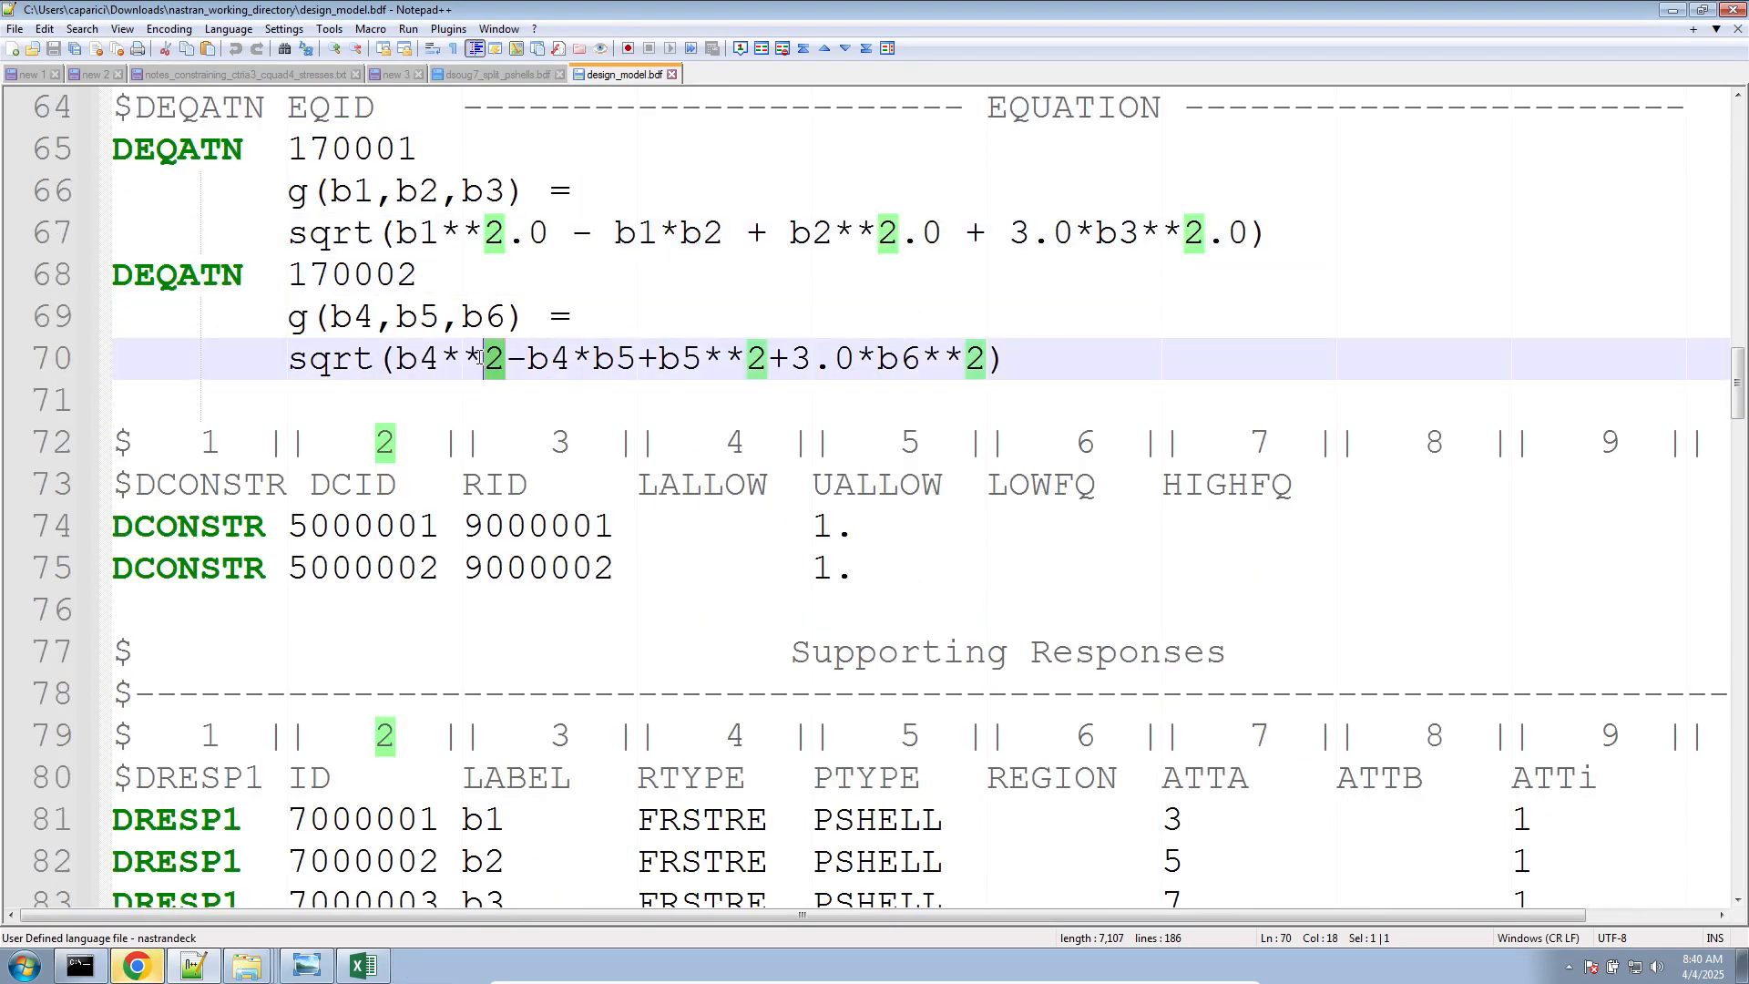
Switch to the browser and check the Nastran job status and the design sensitivities chart
{"action": "left_click", "coordinate": [152, 965]}
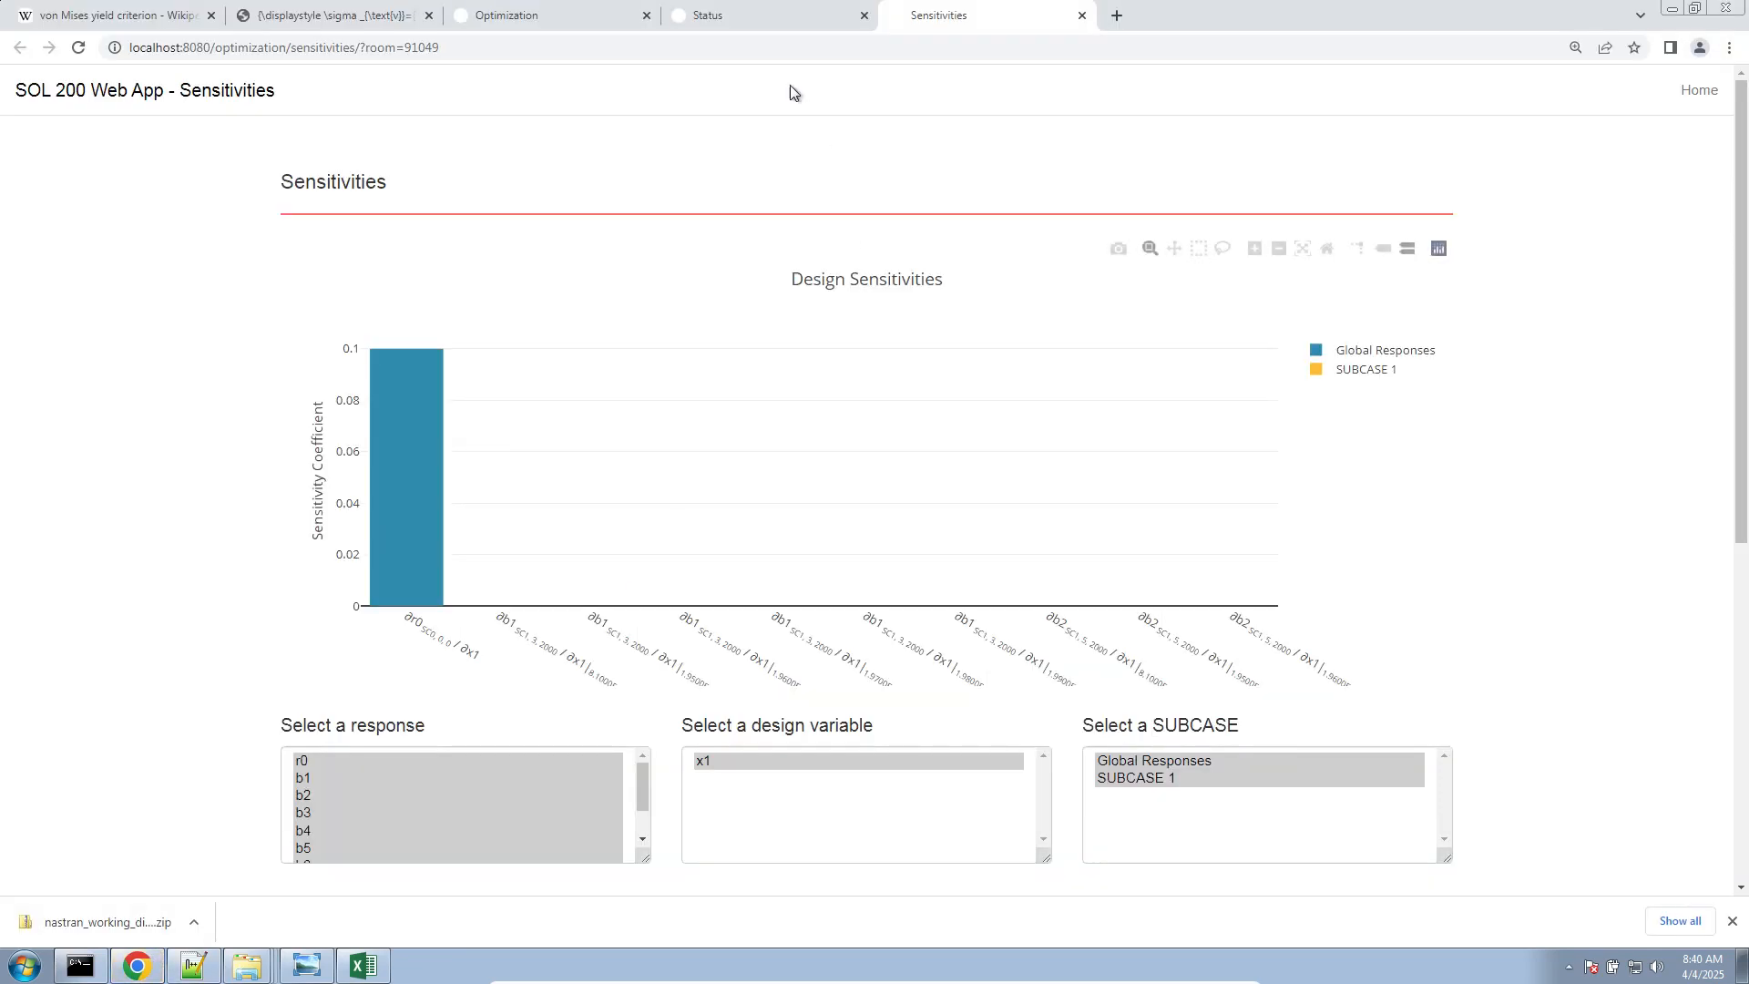
{"action": "left_click", "coordinate": [751, 16]}
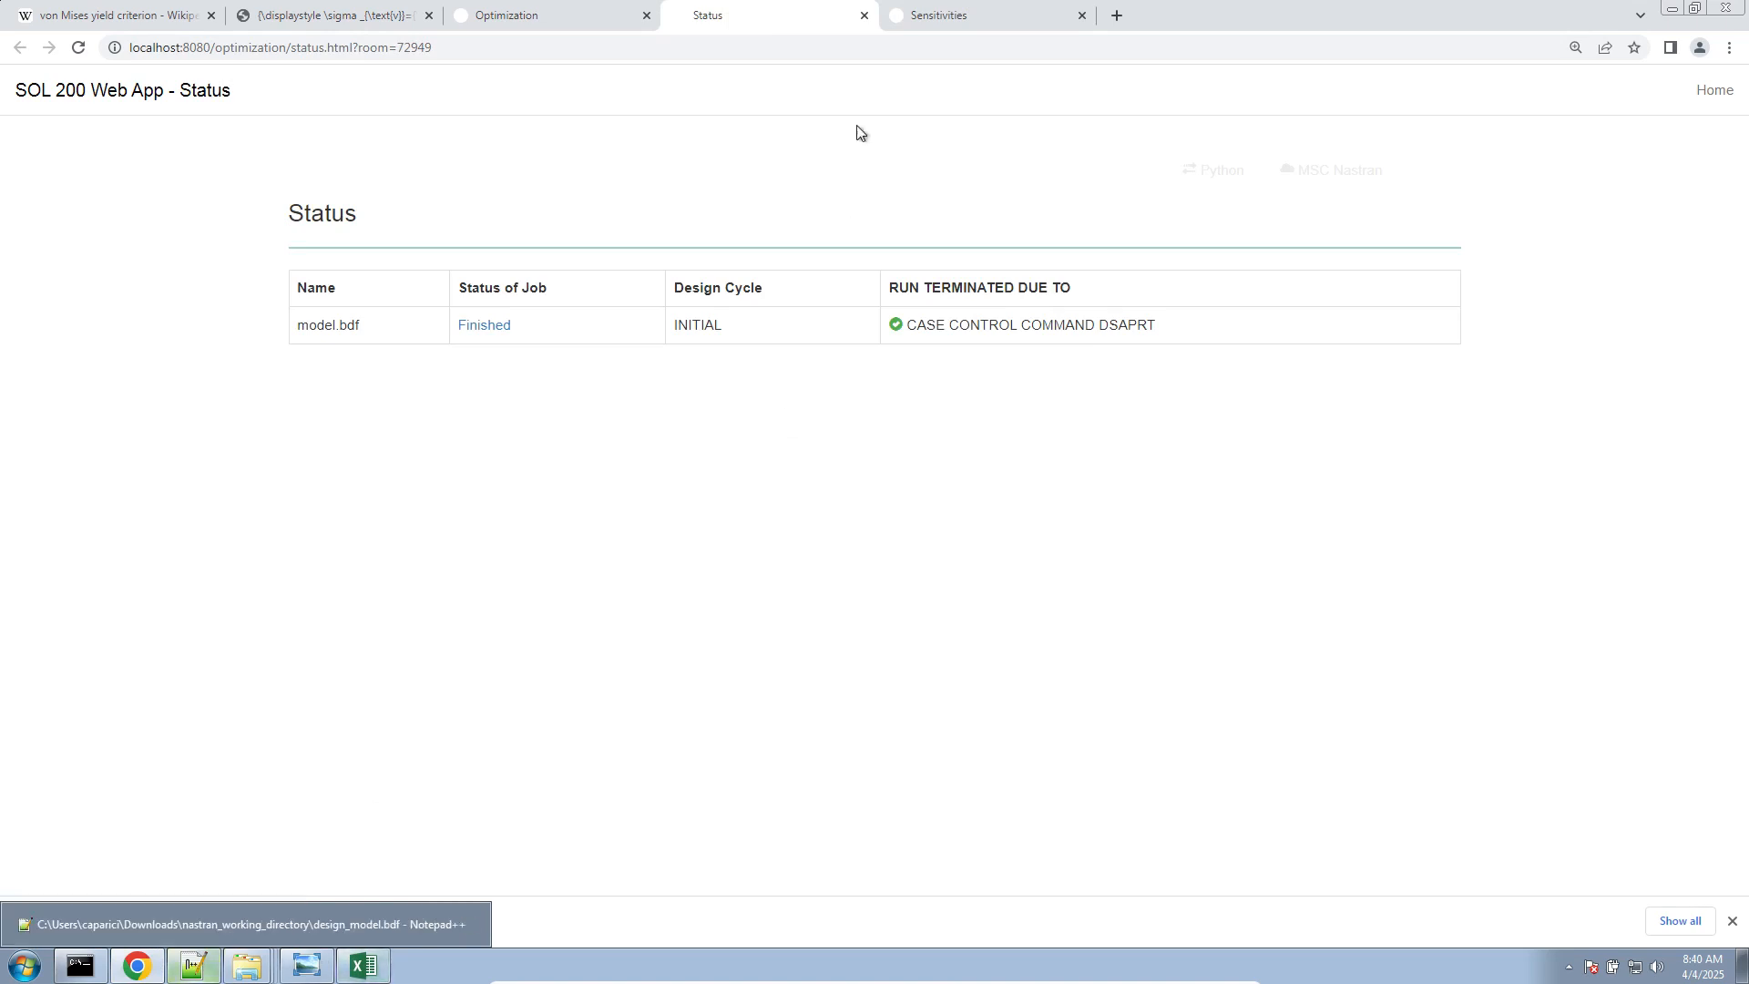
{"action": "left_click", "coordinate": [1015, 21]}
Open model.f06 from the working directory, examine the sensitivity coefficients and retained DRESP2 responses for R1 and R2, and return to the sensitivities chart
{"action": "mouse_move", "coordinate": [246, 965]}
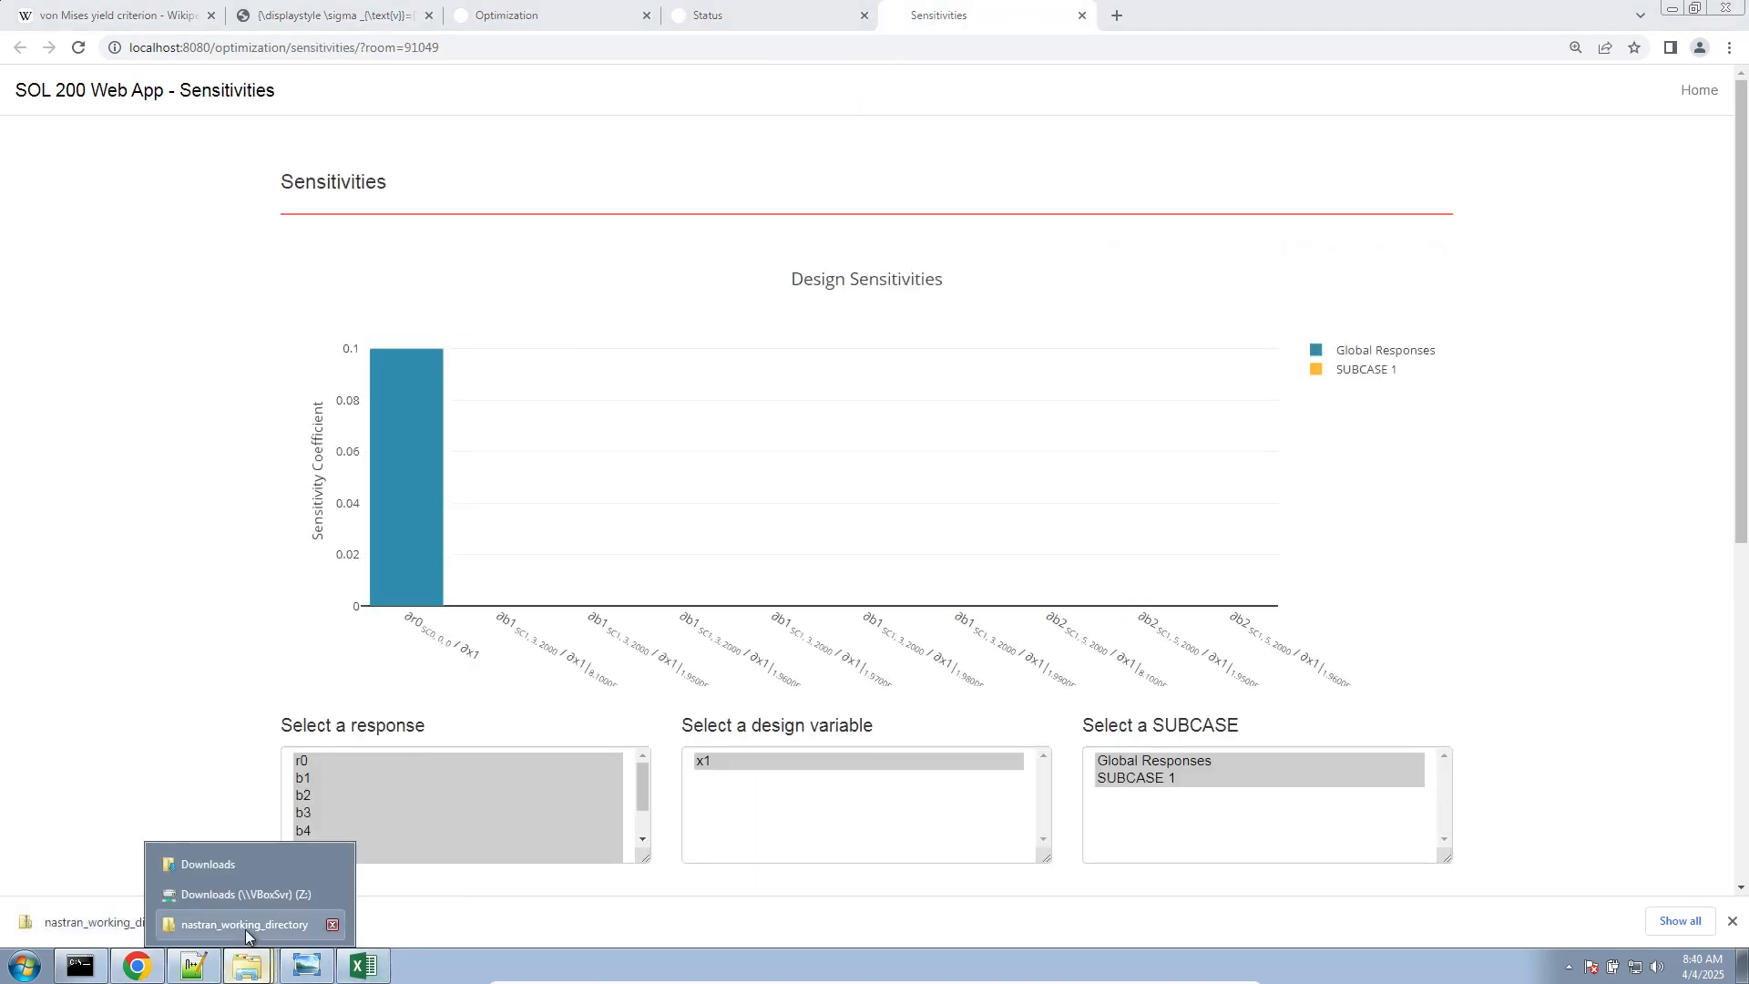
{"action": "left_click", "coordinate": [244, 929]}
{"action": "double_click", "coordinate": [265, 241]}
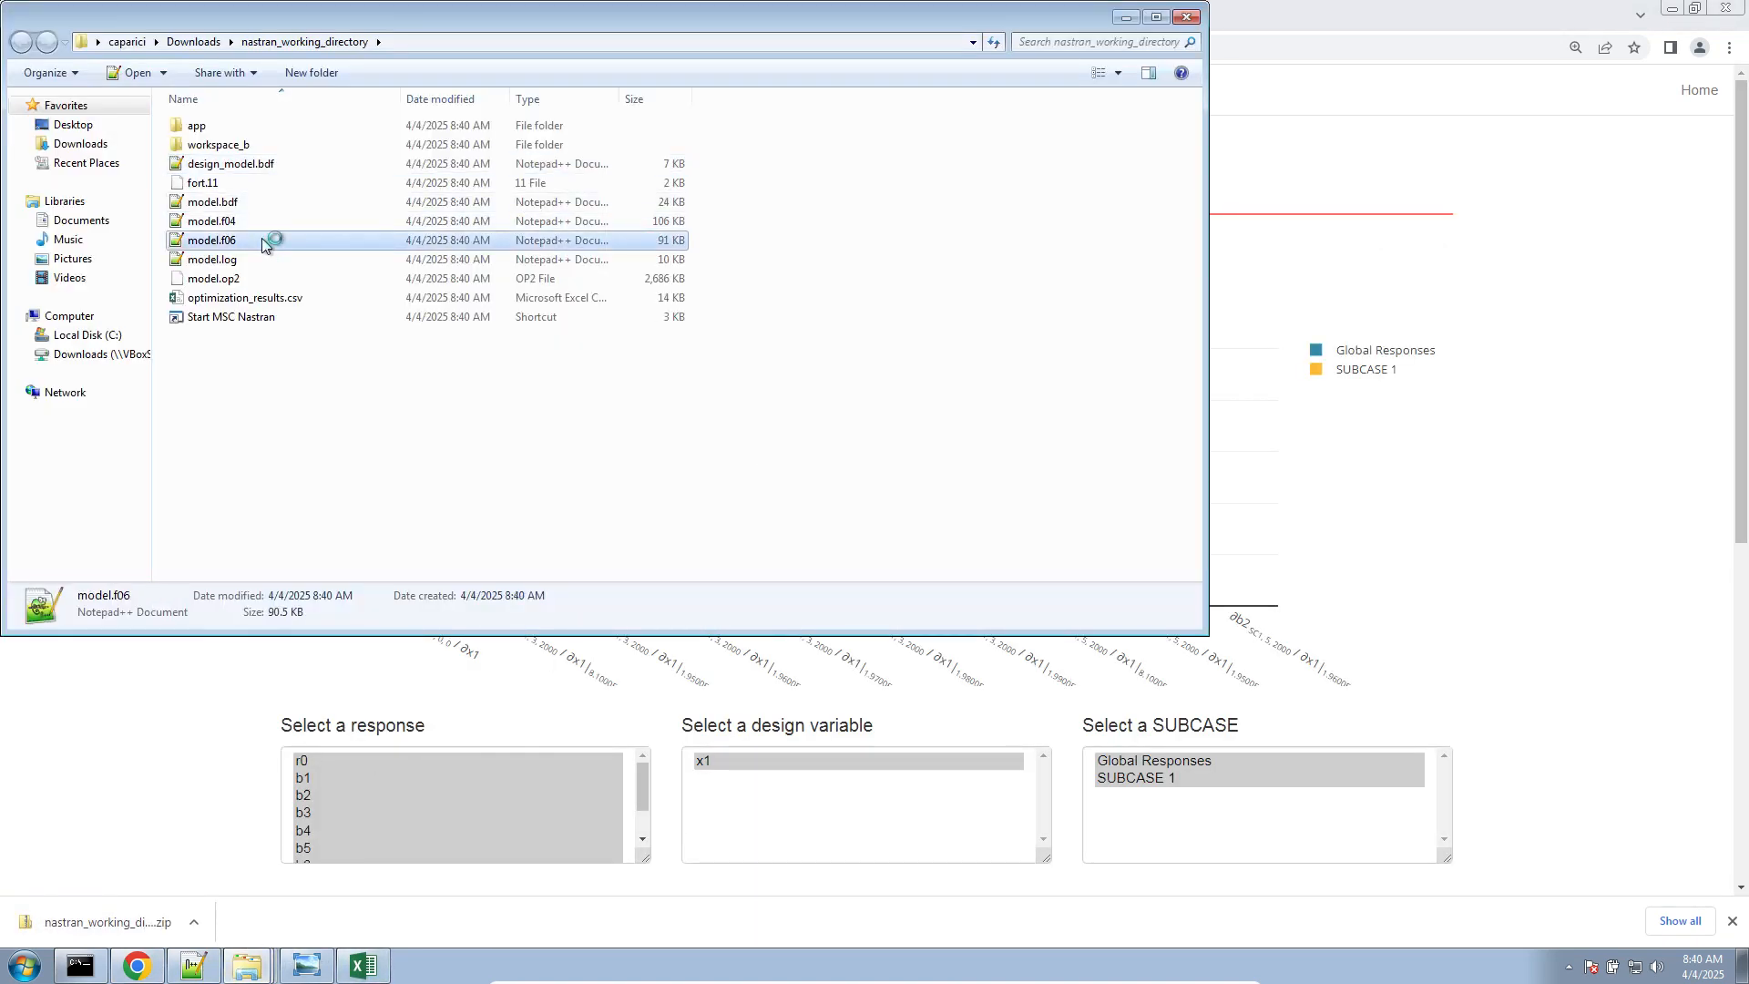
{"action": "left_click", "coordinate": [899, 460]}
{"action": "scroll", "coordinate": [898, 456], "scroll_direction": "down", "scroll_amount": 20}
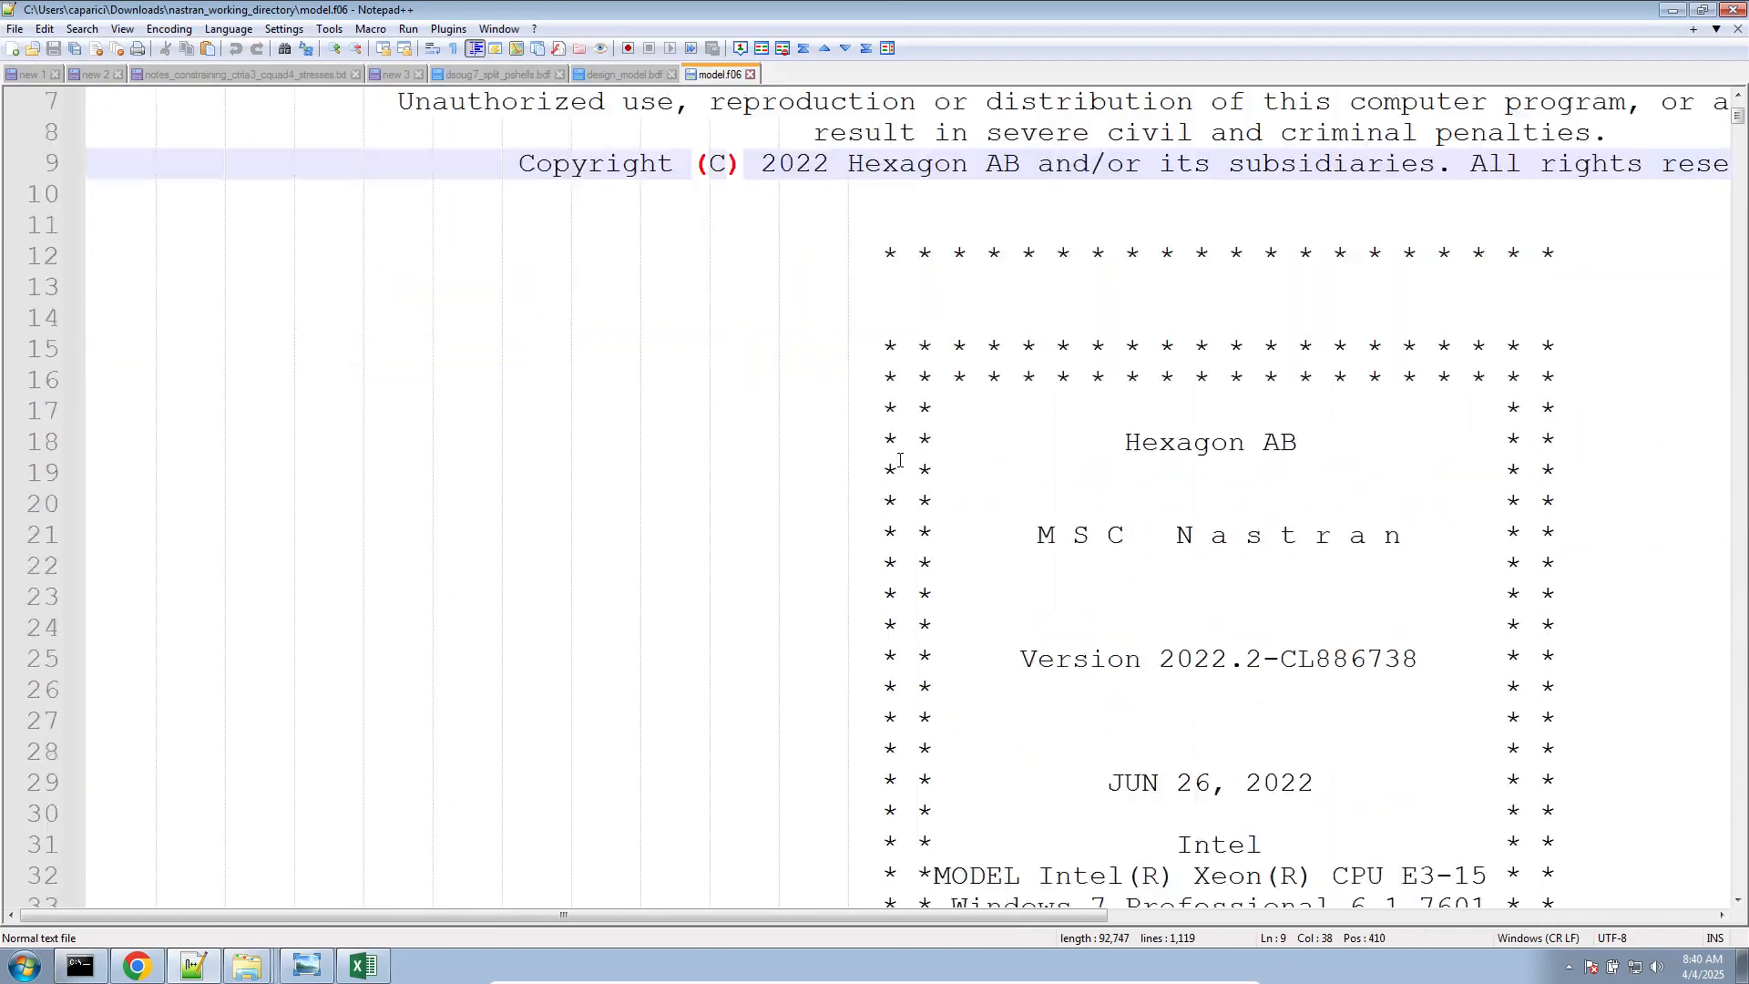
{"action": "scroll", "coordinate": [897, 449], "scroll_direction": "down", "scroll_amount": 20}
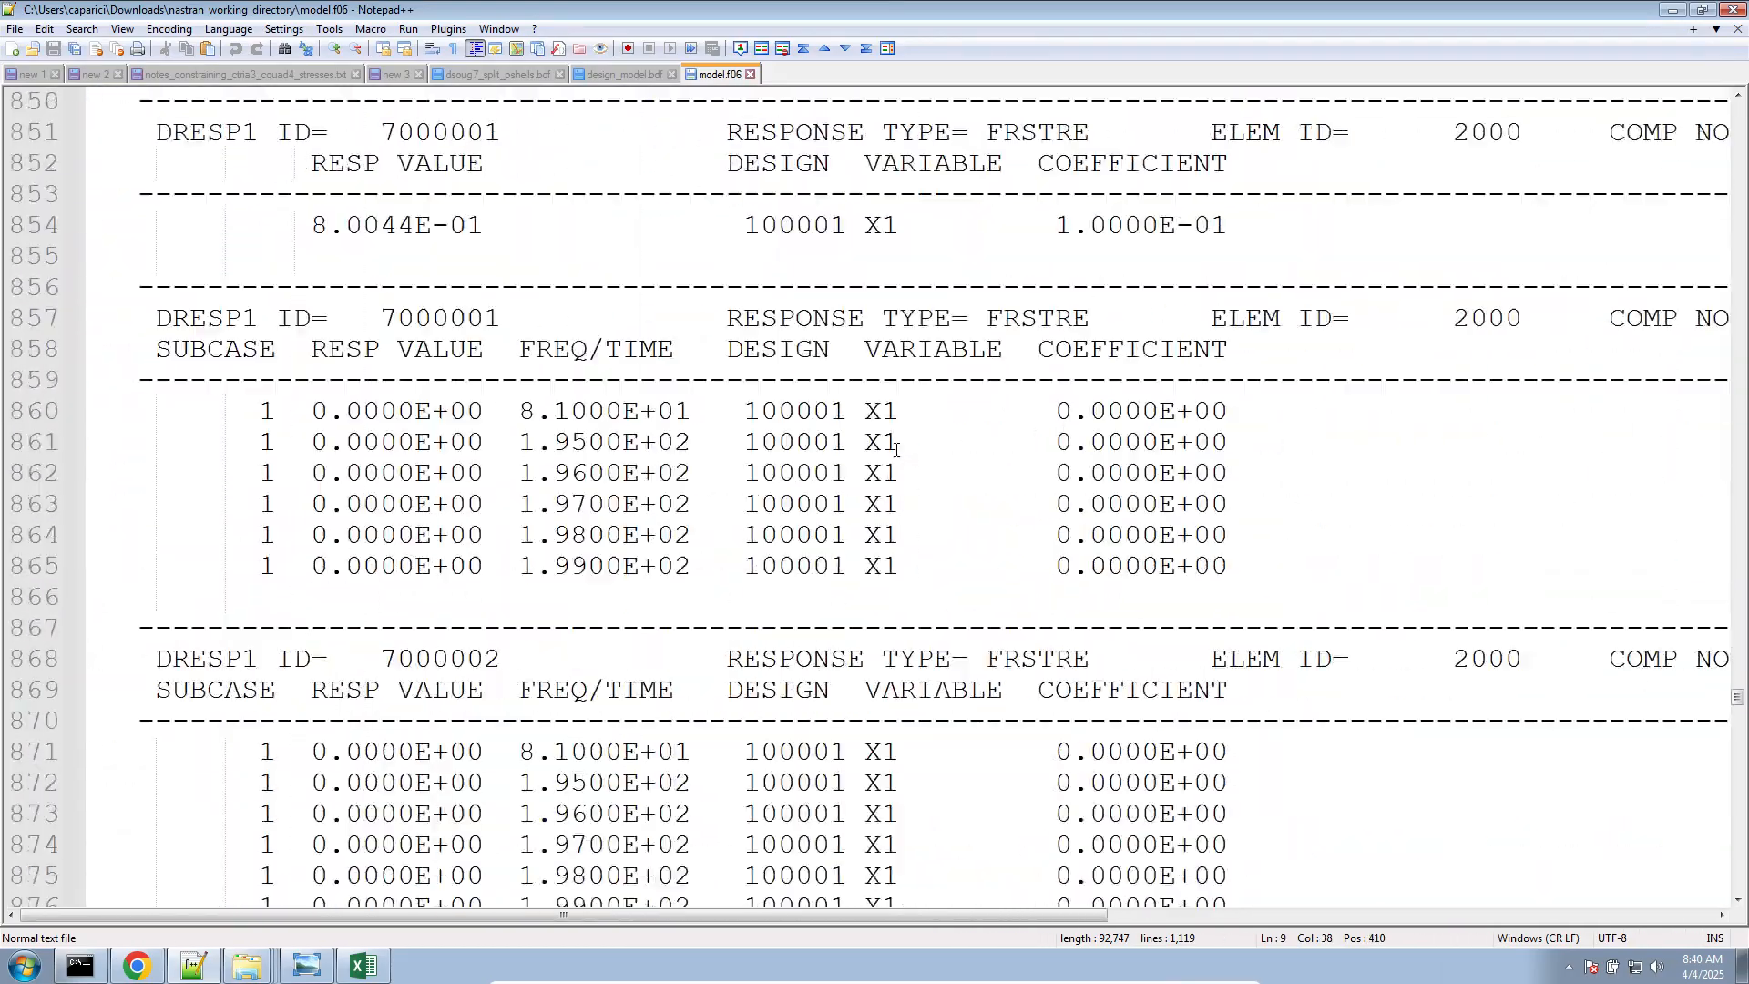
{"action": "scroll", "coordinate": [896, 449], "scroll_direction": "down", "scroll_amount": 20}
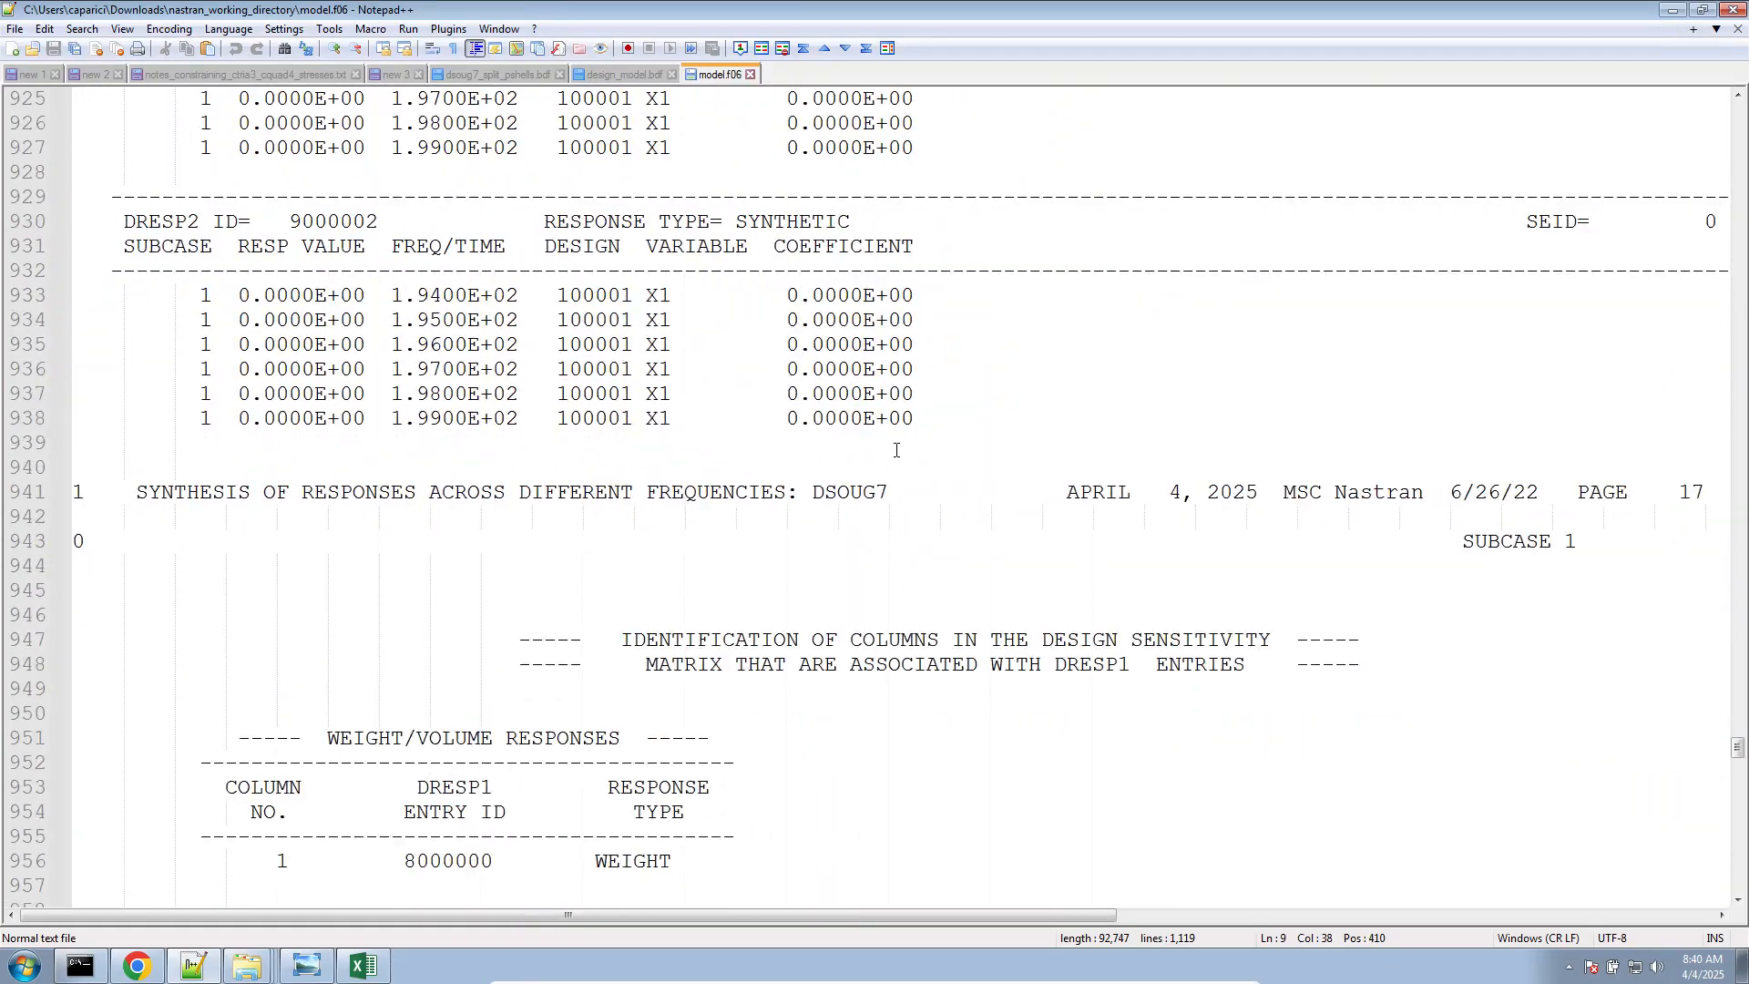
{"action": "scroll", "coordinate": [897, 449], "scroll_direction": "down", "scroll_amount": 20}
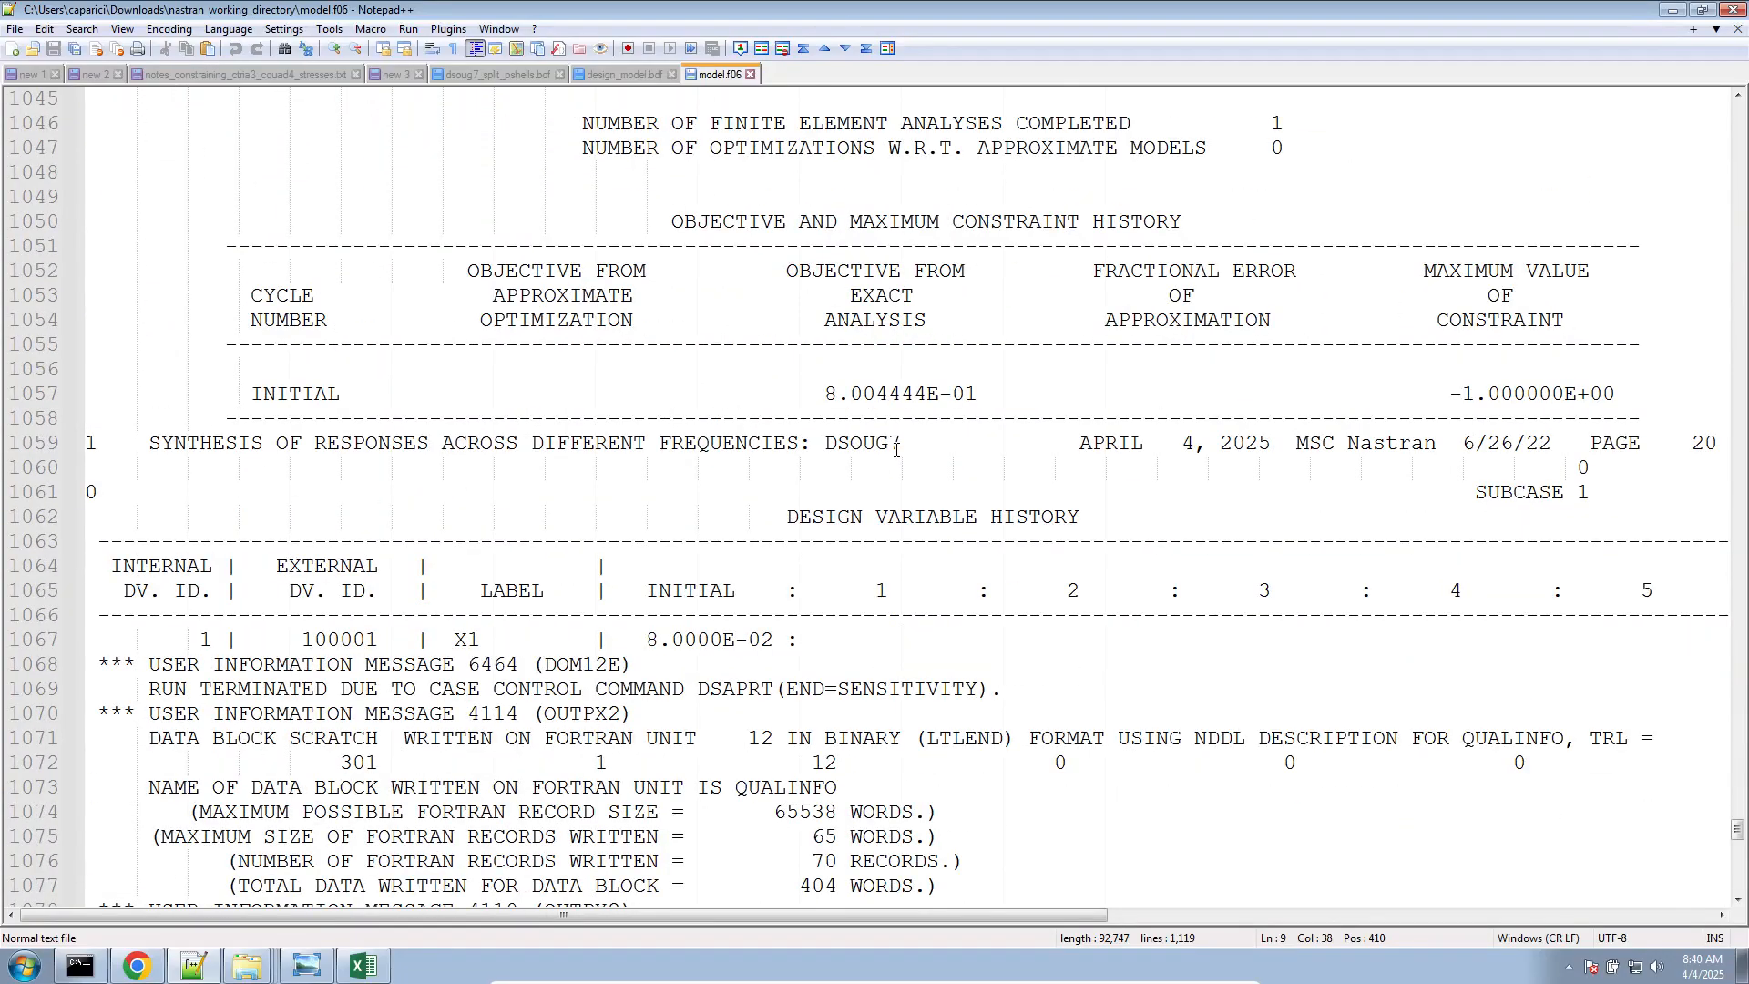
{"action": "scroll", "coordinate": [896, 449], "scroll_direction": "up", "scroll_amount": 20}
{"action": "scroll", "coordinate": [1270, 479], "scroll_direction": "down", "scroll_amount": 4}
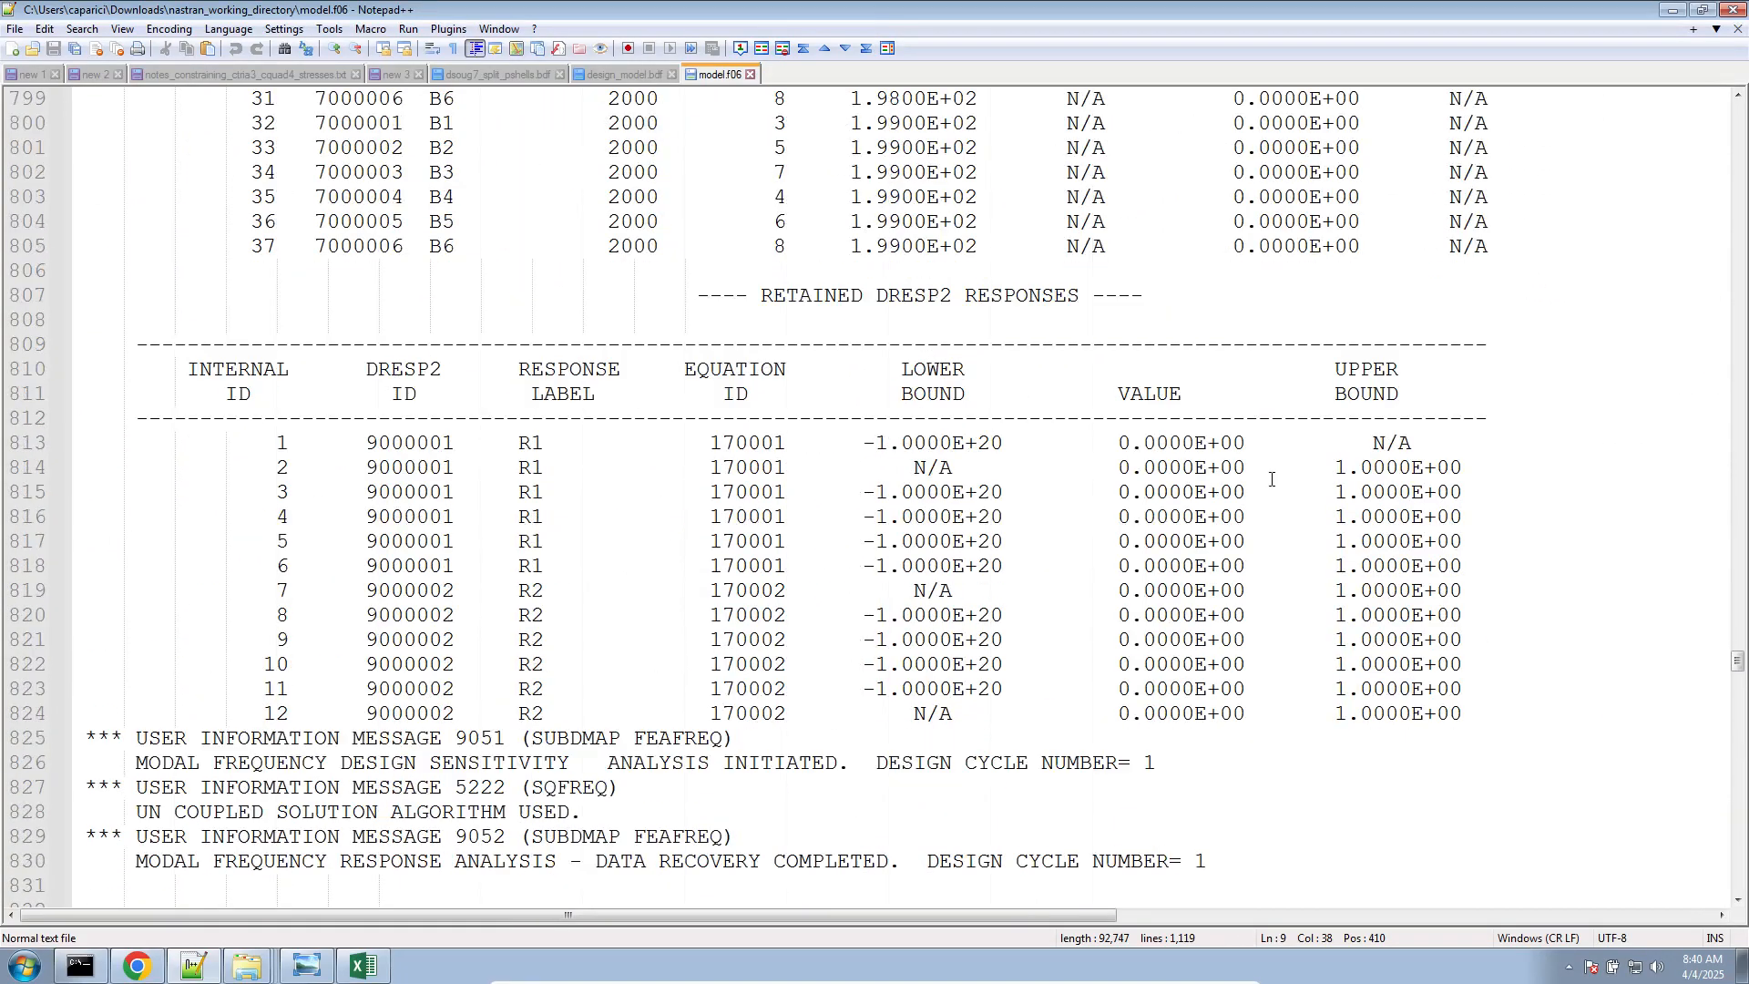
{"action": "left_click", "coordinate": [135, 965]}
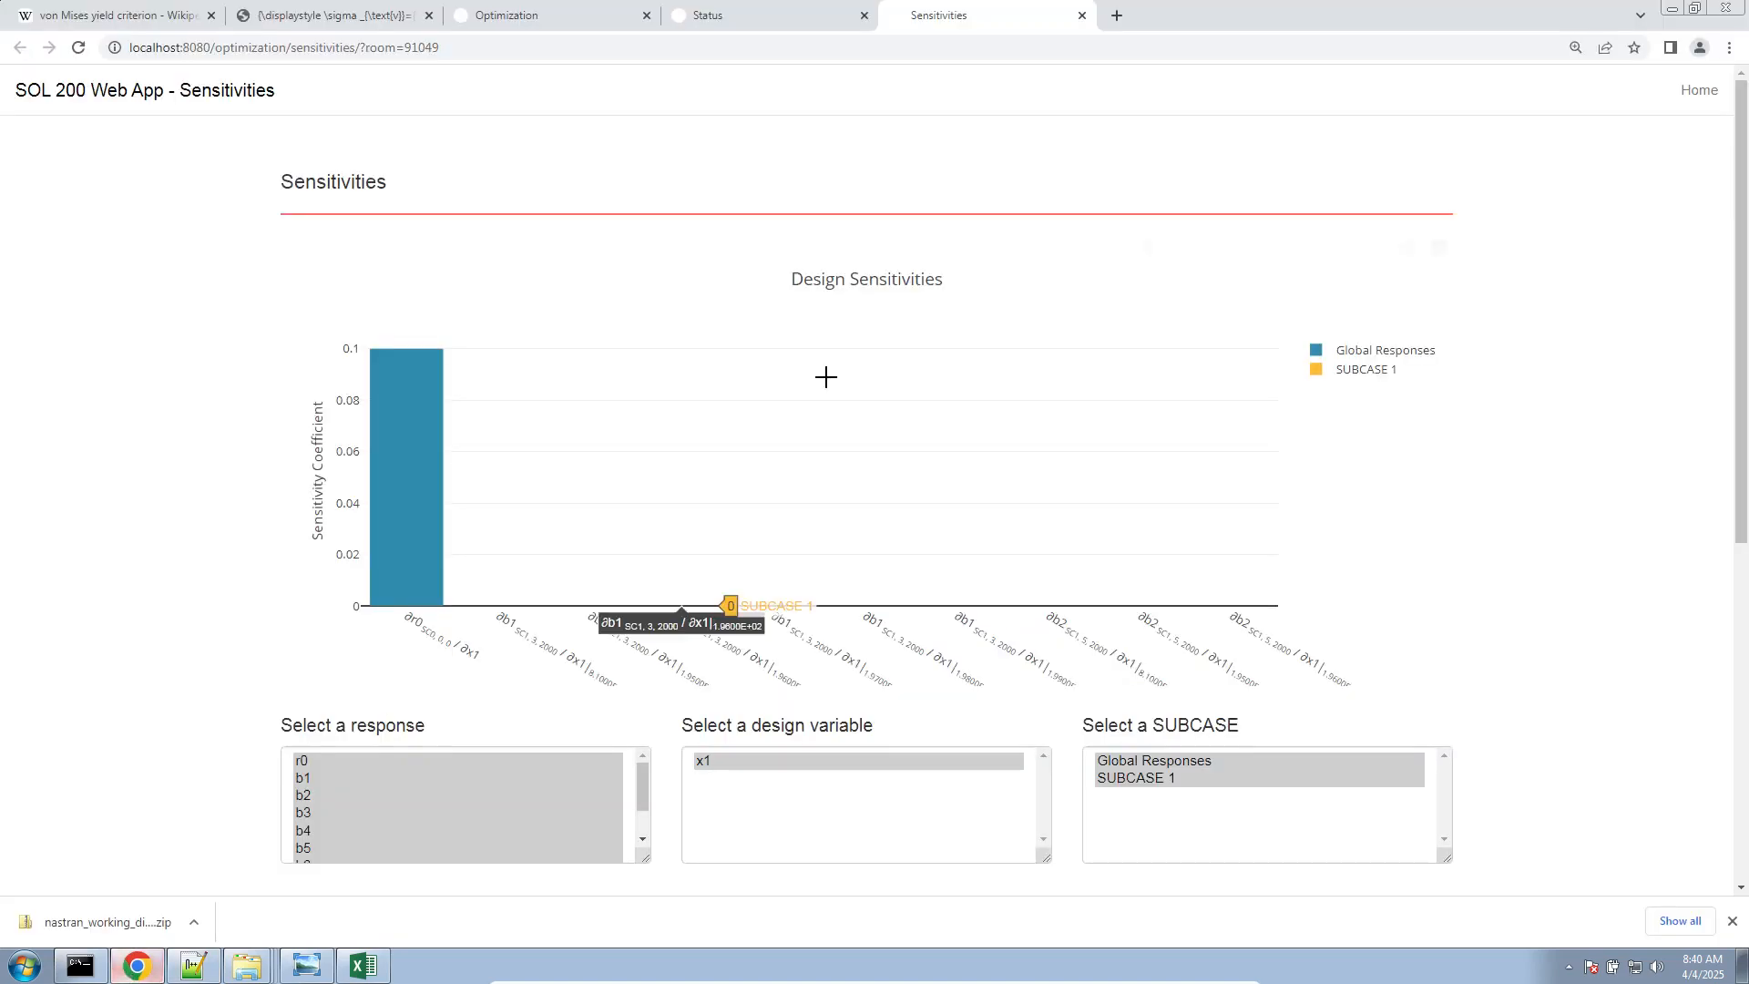
Return to the equation constraints, show 40 supporting responses per page, and set b1's property type to ELEM
{"action": "left_click", "coordinate": [585, 13]}
{"action": "left_click", "coordinate": [610, 102]}
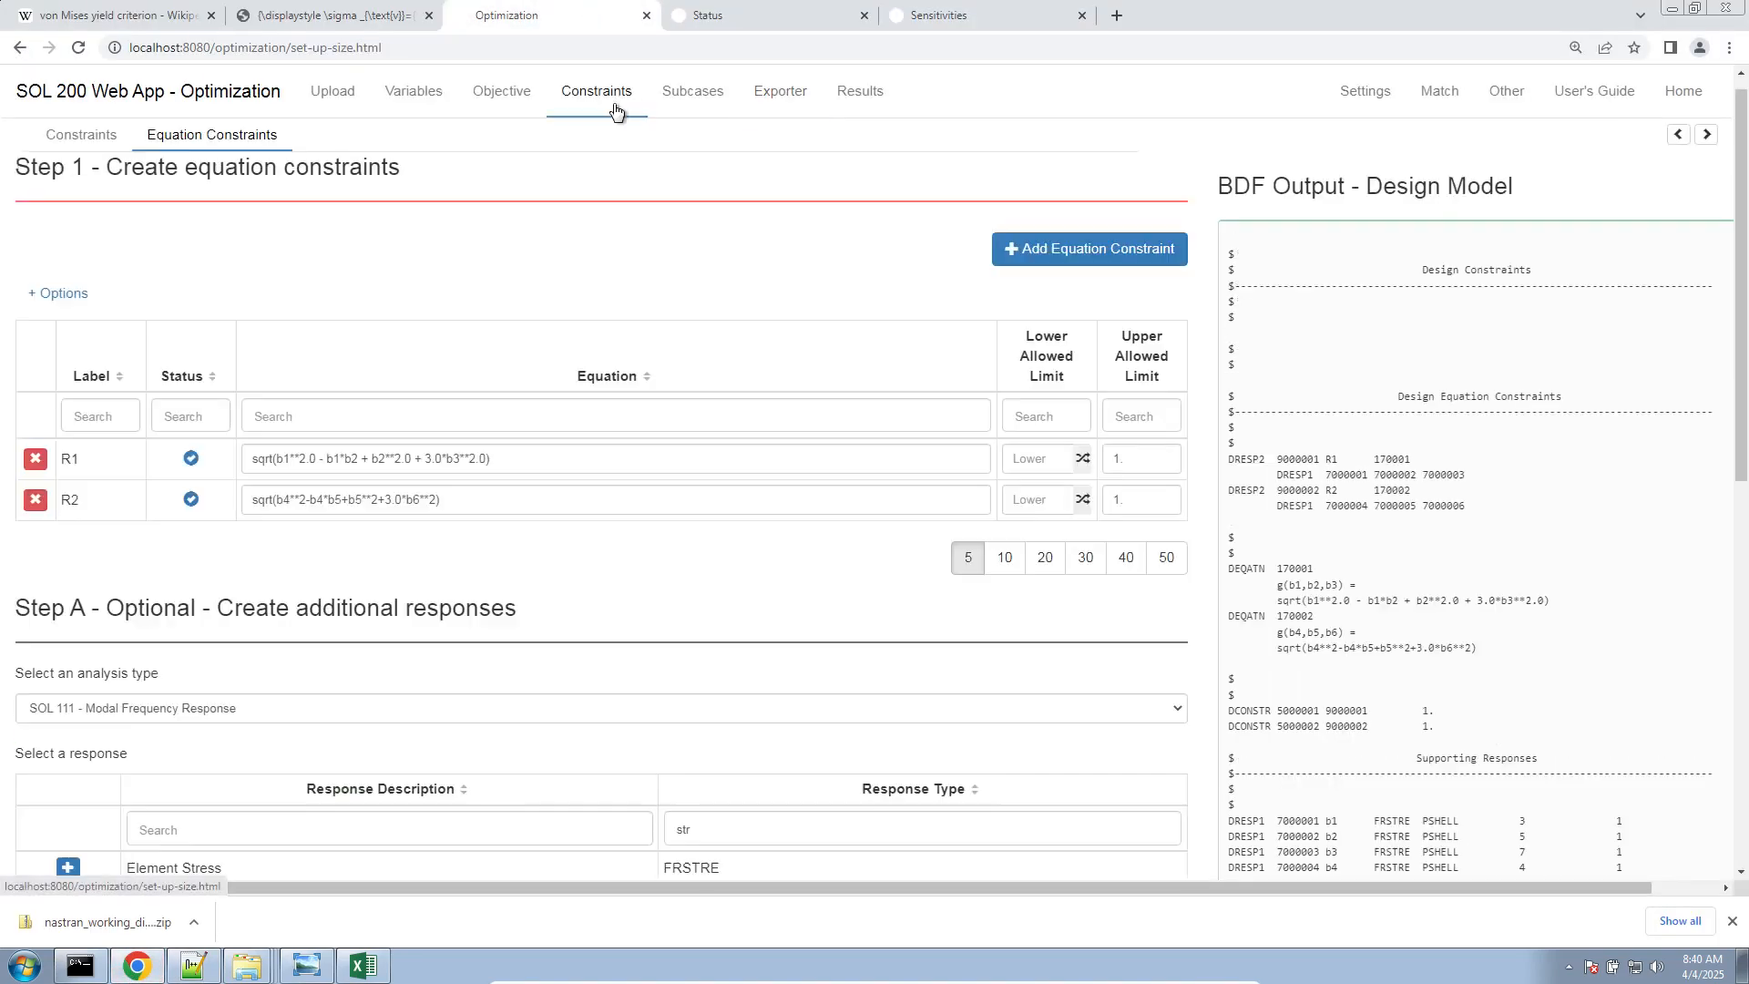
{"action": "scroll", "coordinate": [620, 718], "scroll_direction": "down", "scroll_amount": 9}
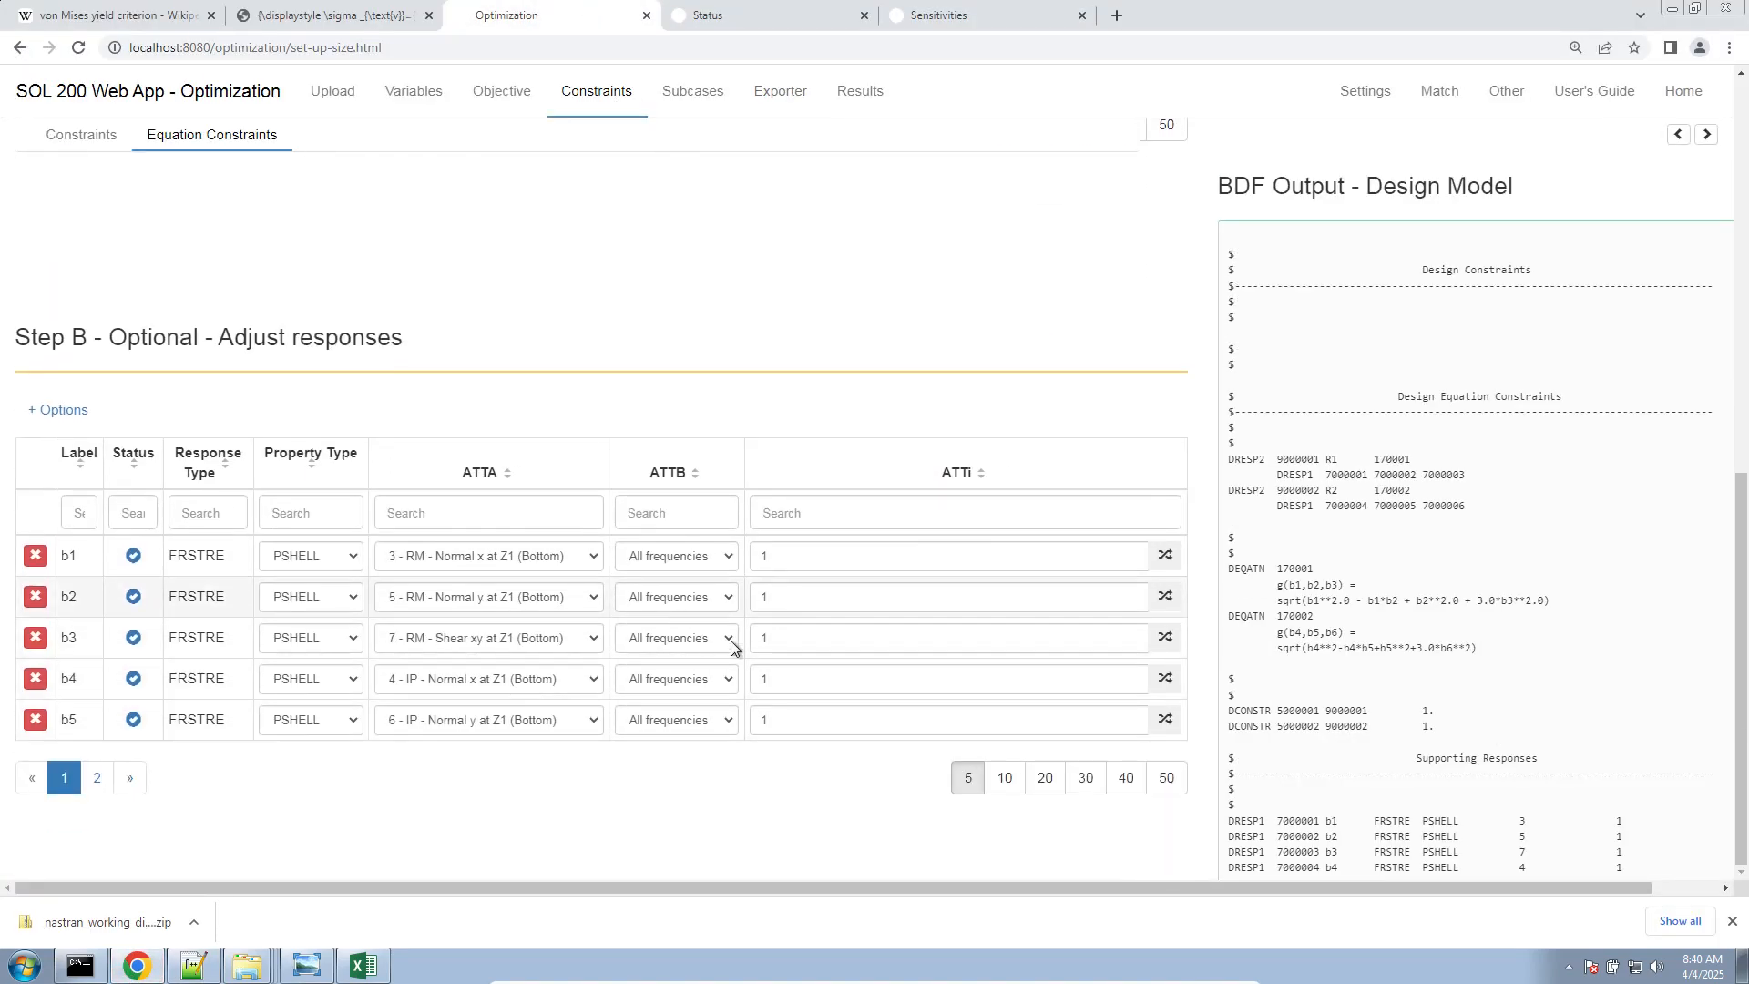
{"action": "left_click", "coordinate": [1126, 778]}
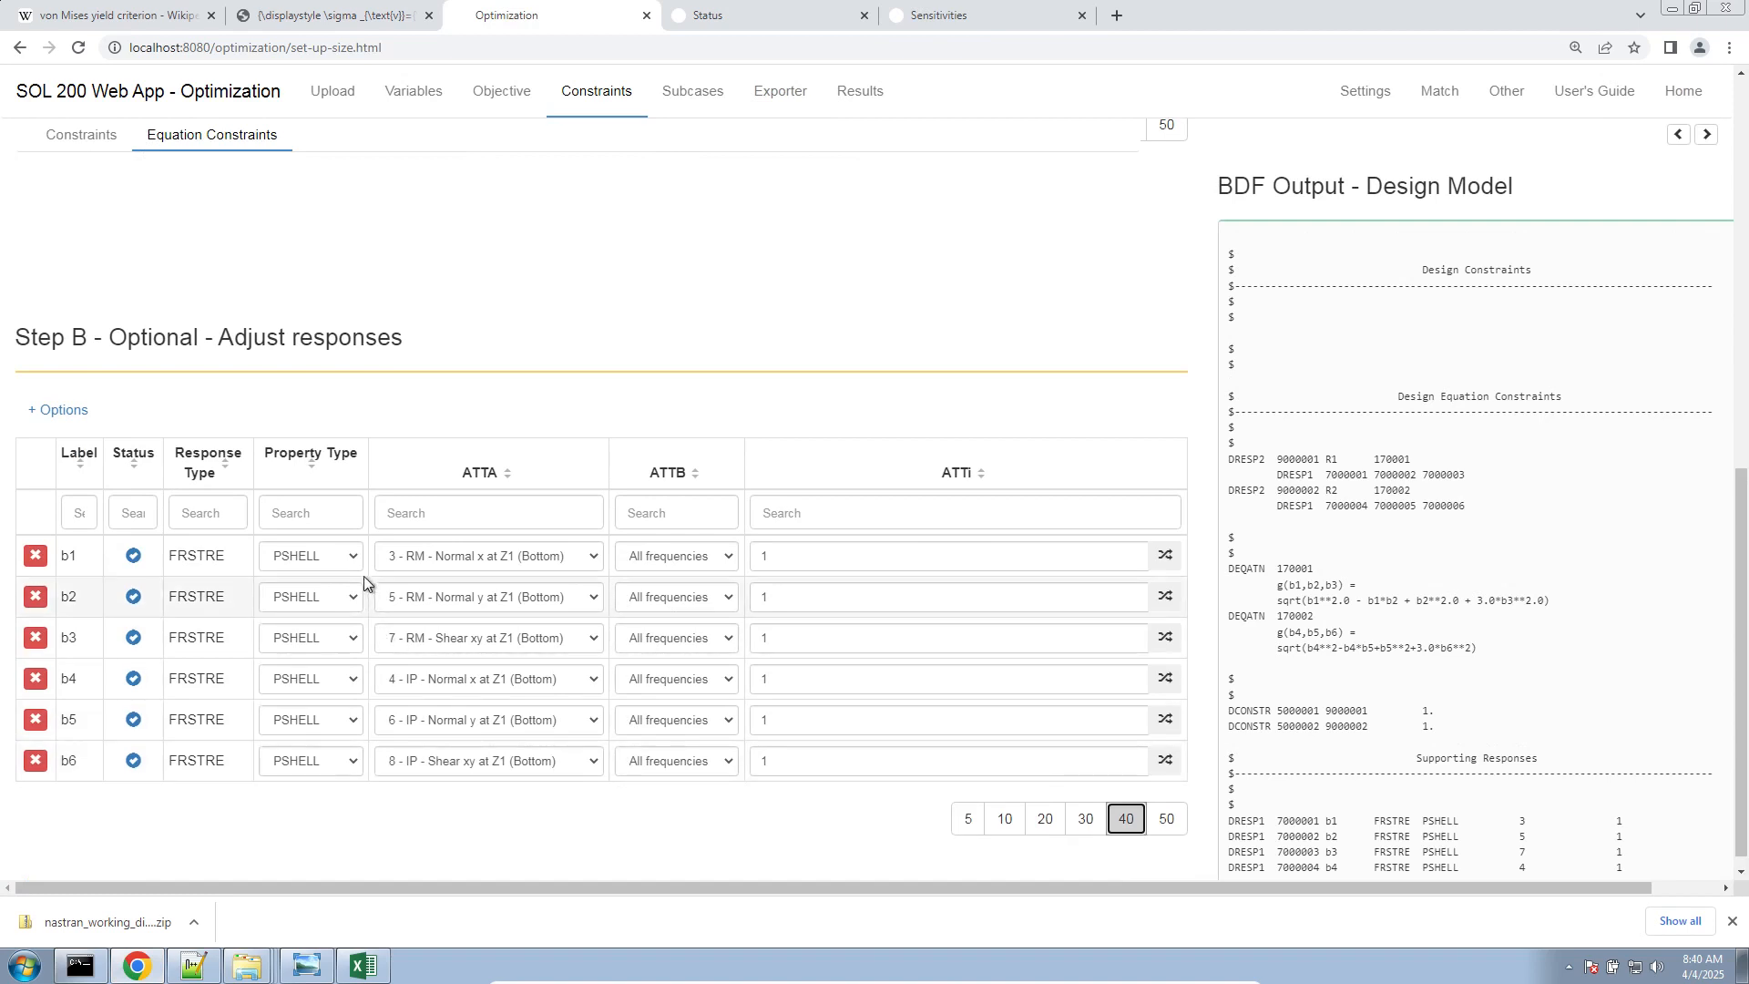
{"action": "left_click", "coordinate": [836, 558]}
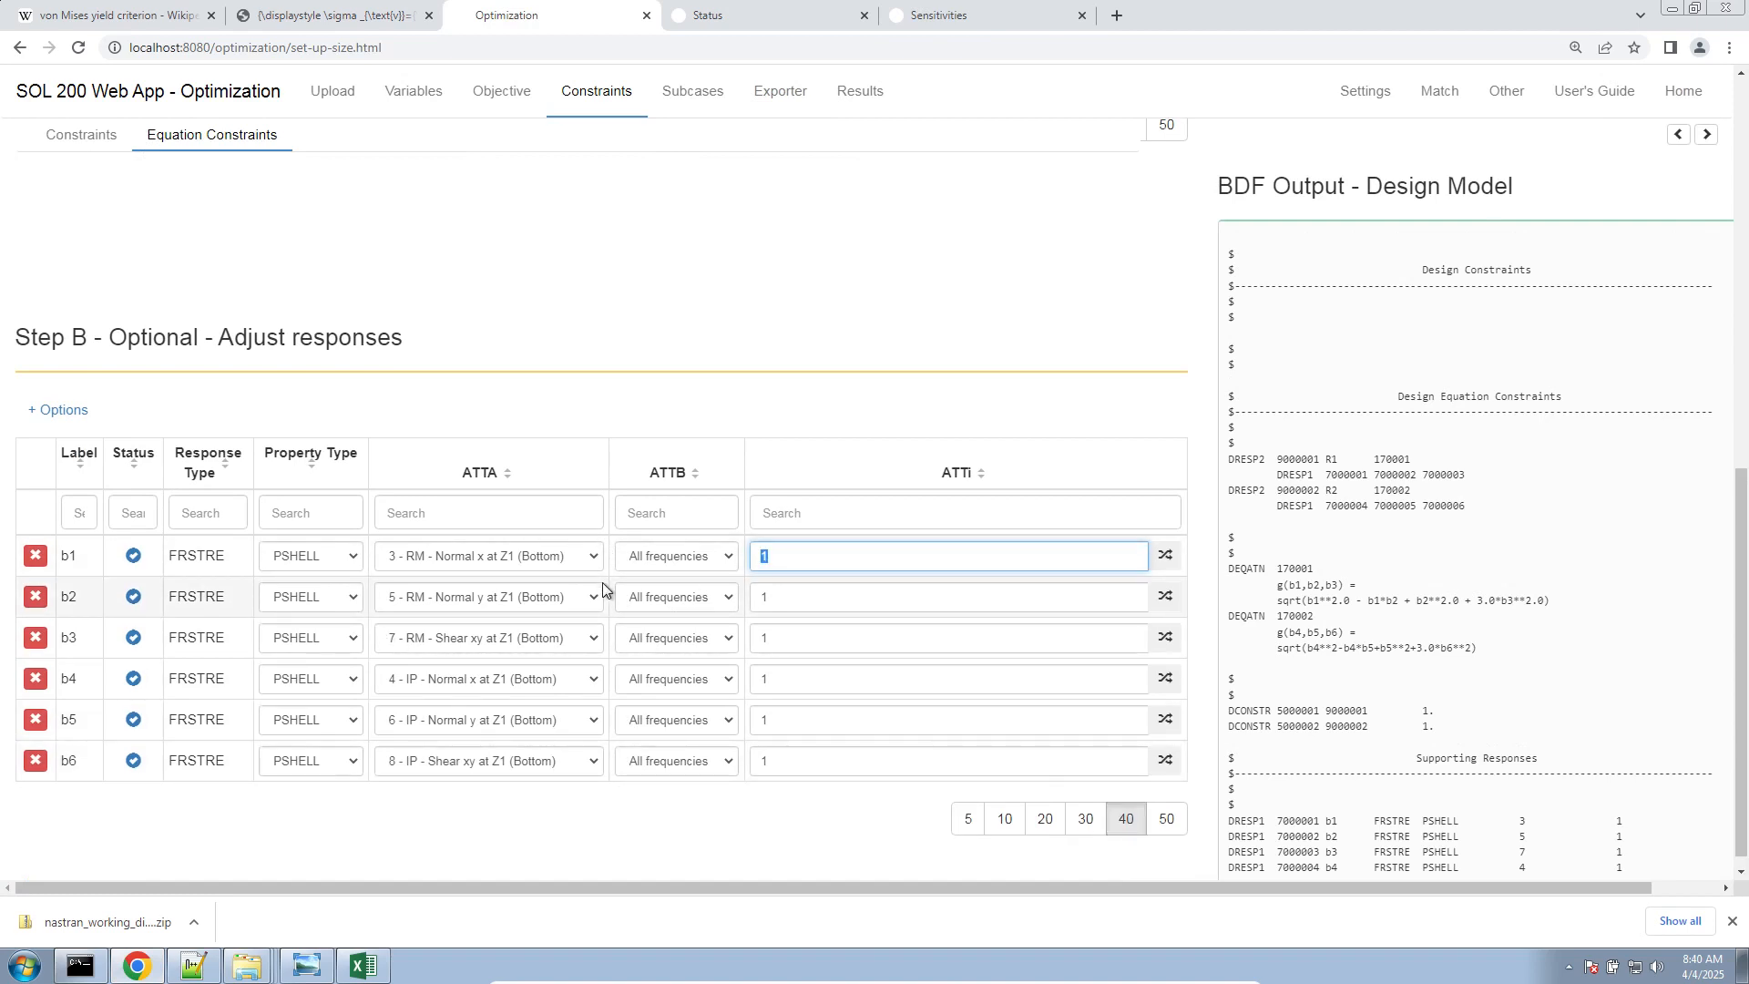
{"action": "left_click", "coordinate": [311, 558]}
{"action": "left_click", "coordinate": [313, 589]}
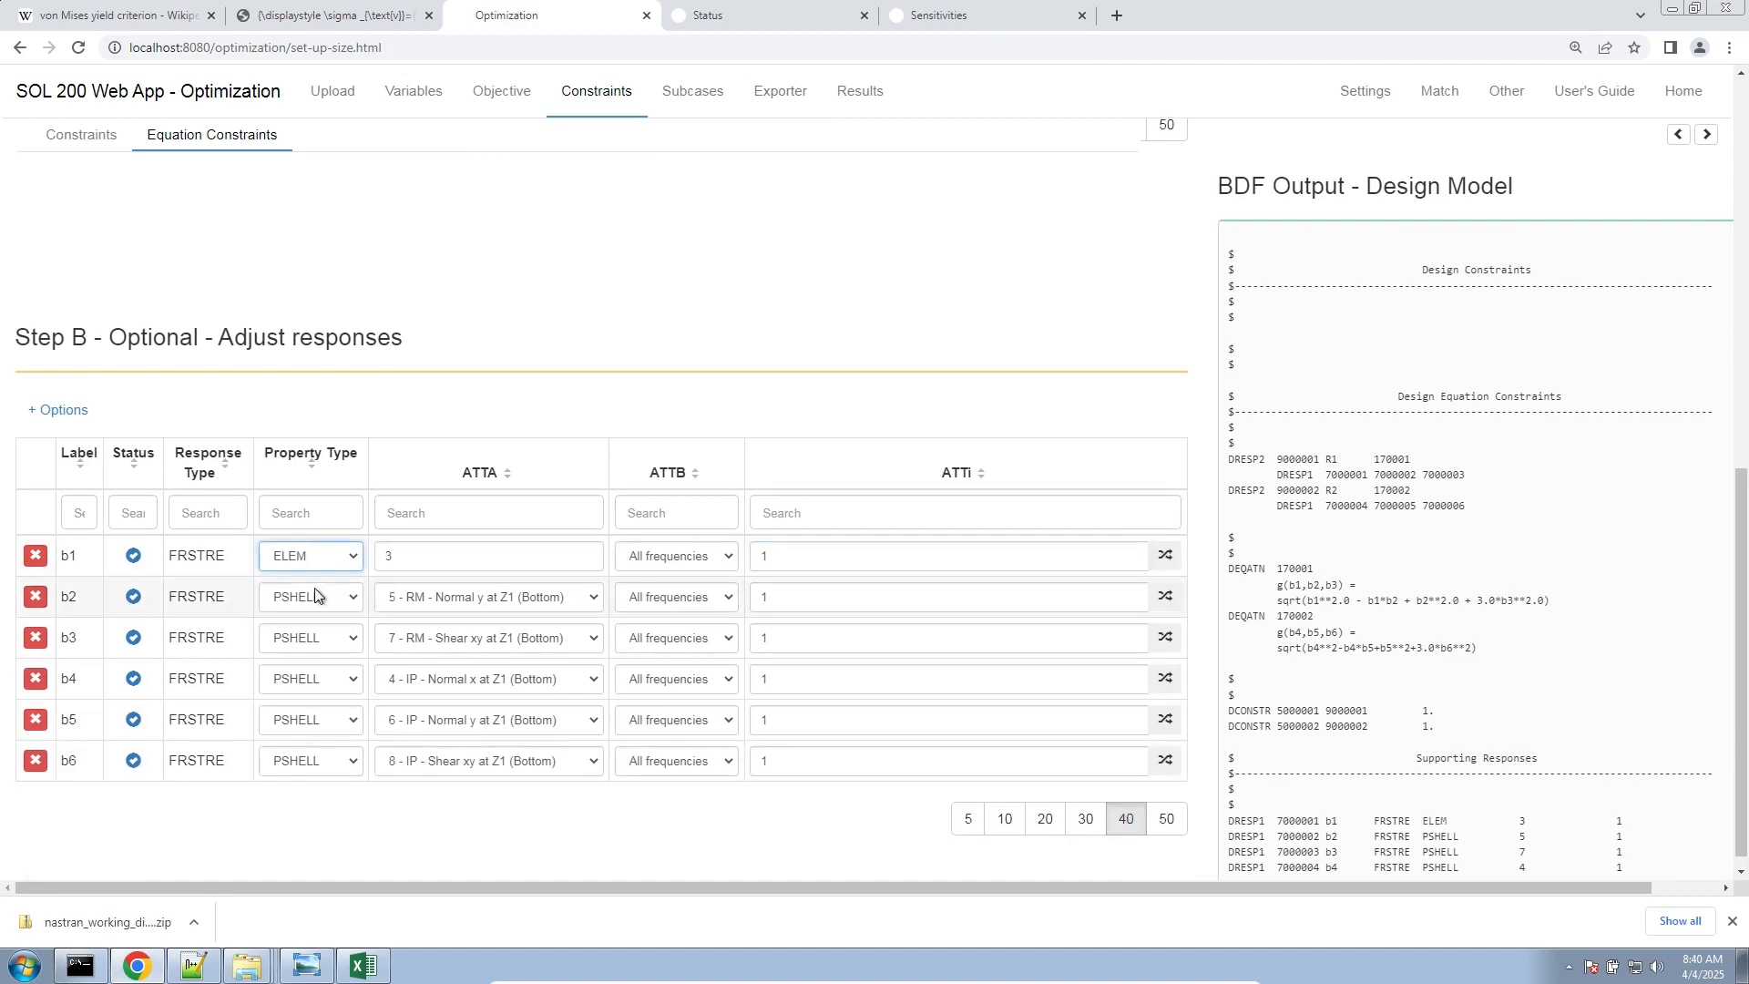
Switch to Notepad++ and look up the first CQUAD4 element ID in dsoug7_split_pshells.bdf
{"action": "key", "text": "alt+Tab"}
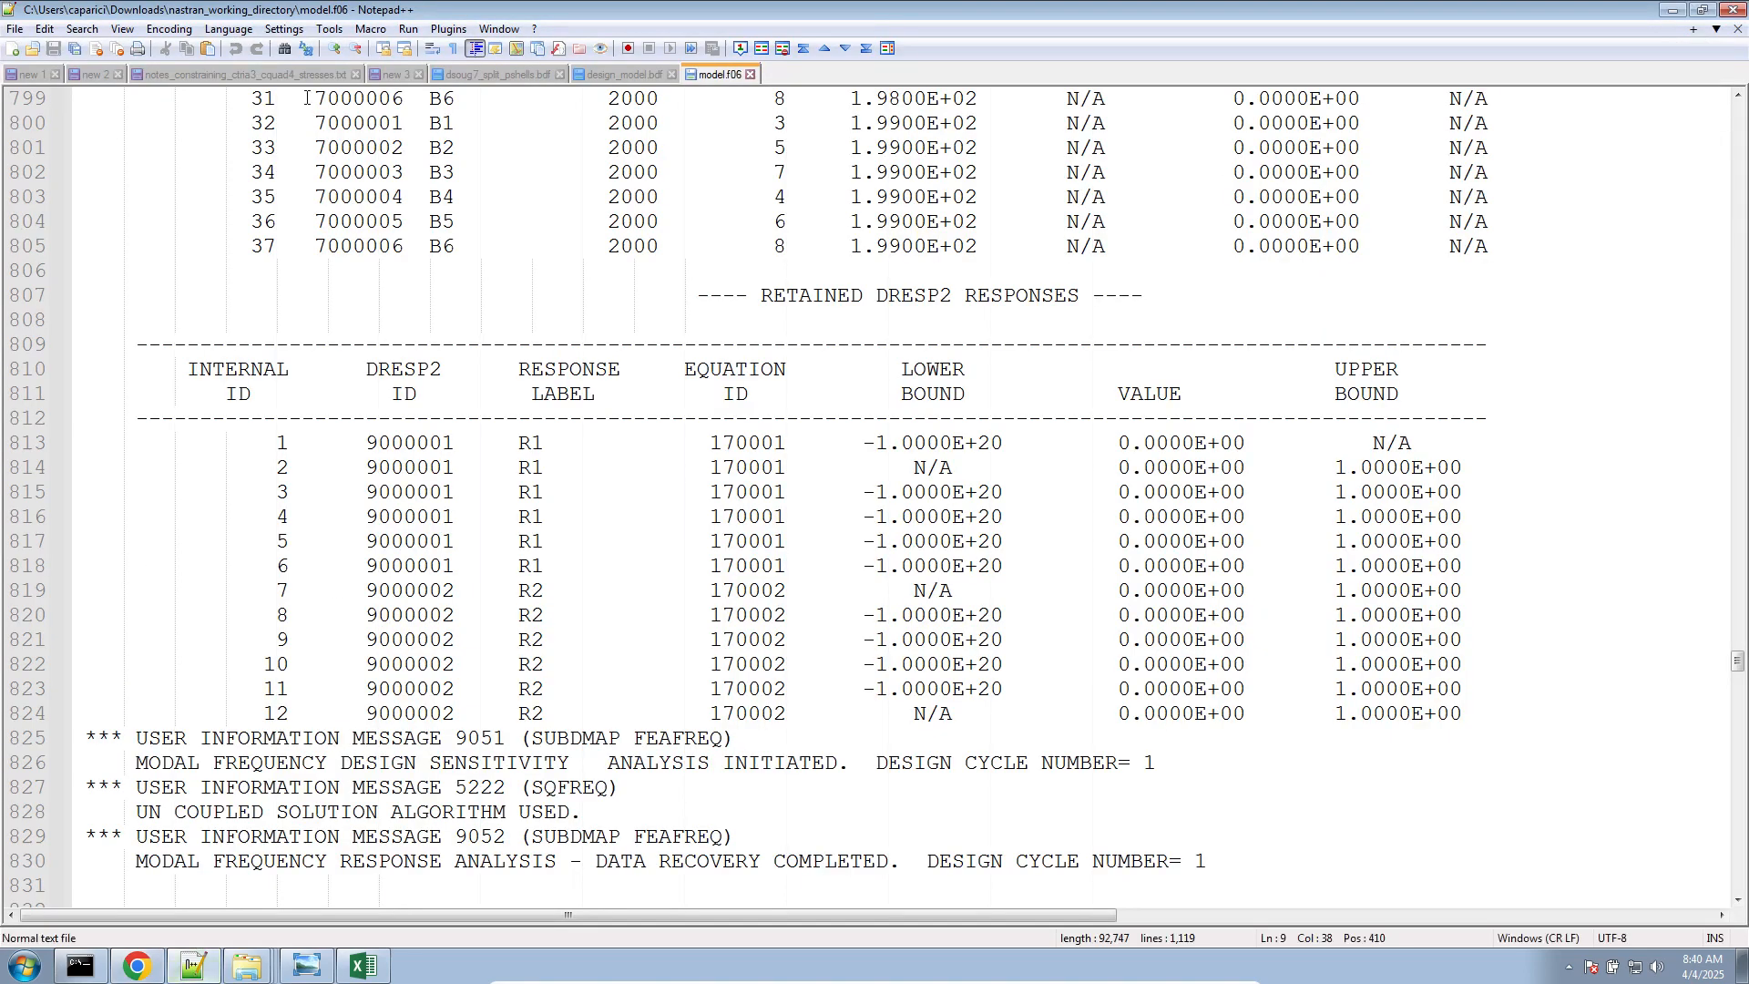
{"action": "left_click", "coordinate": [477, 72]}
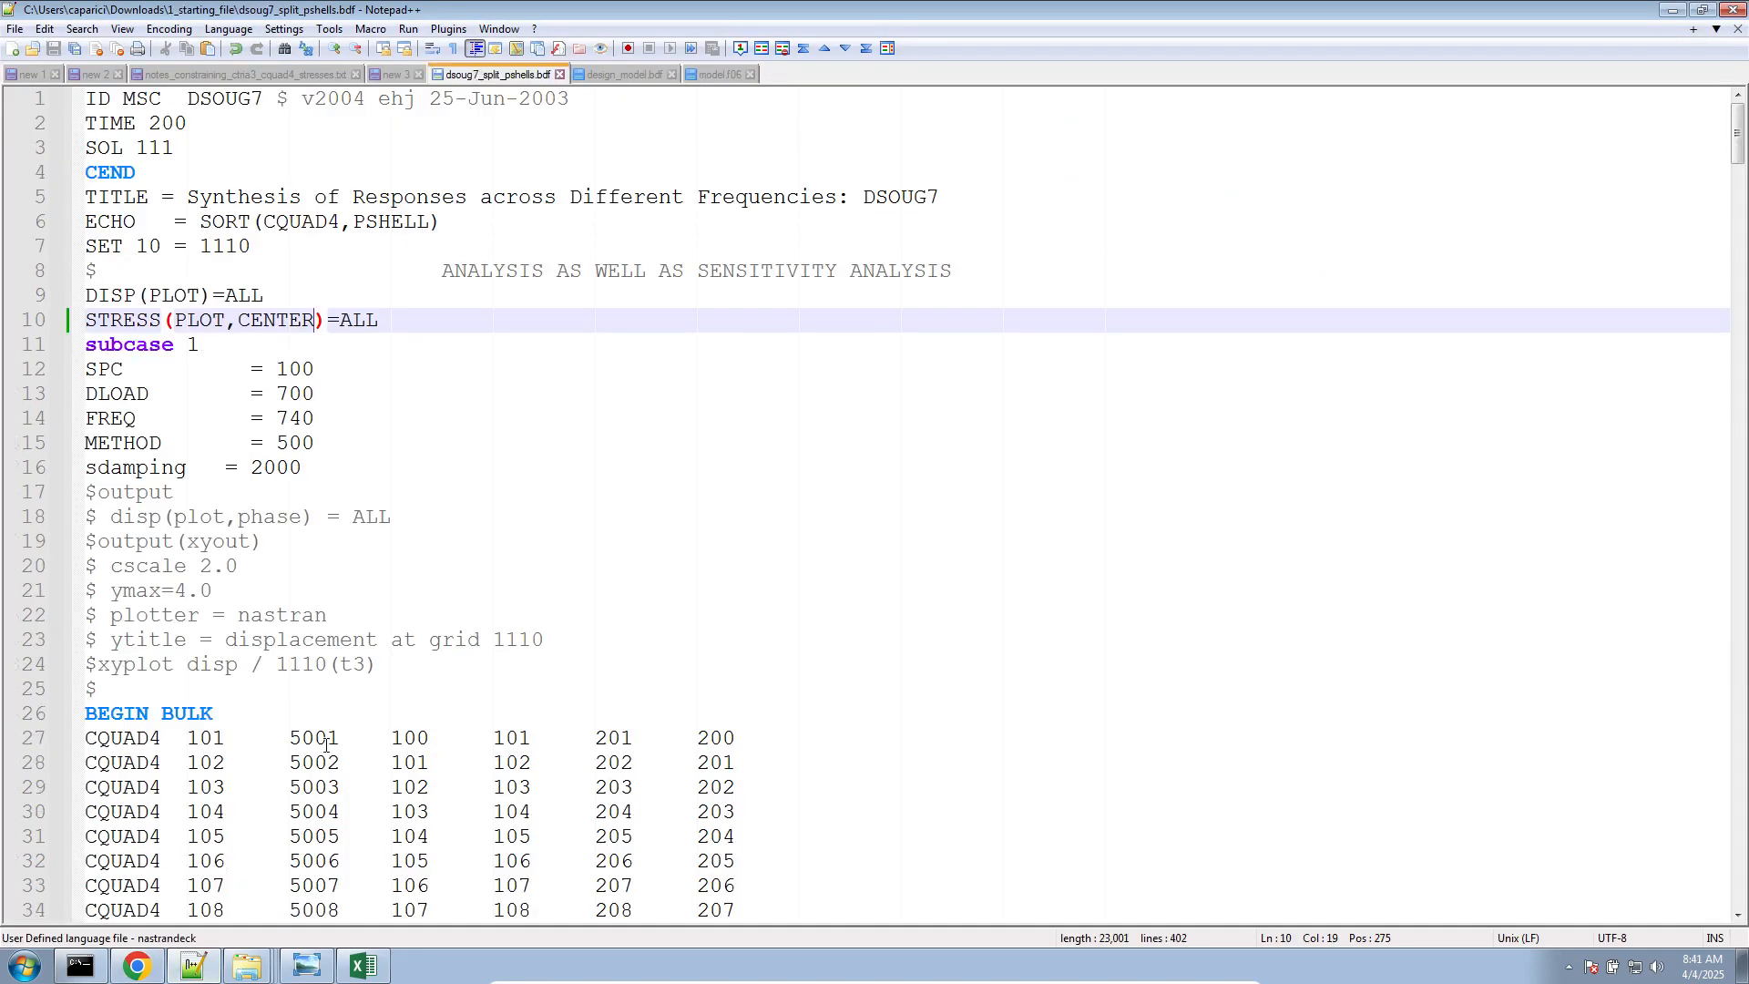
{"action": "scroll", "coordinate": [226, 690], "scroll_direction": "down", "scroll_amount": 5}
{"action": "double_click", "coordinate": [209, 372]}
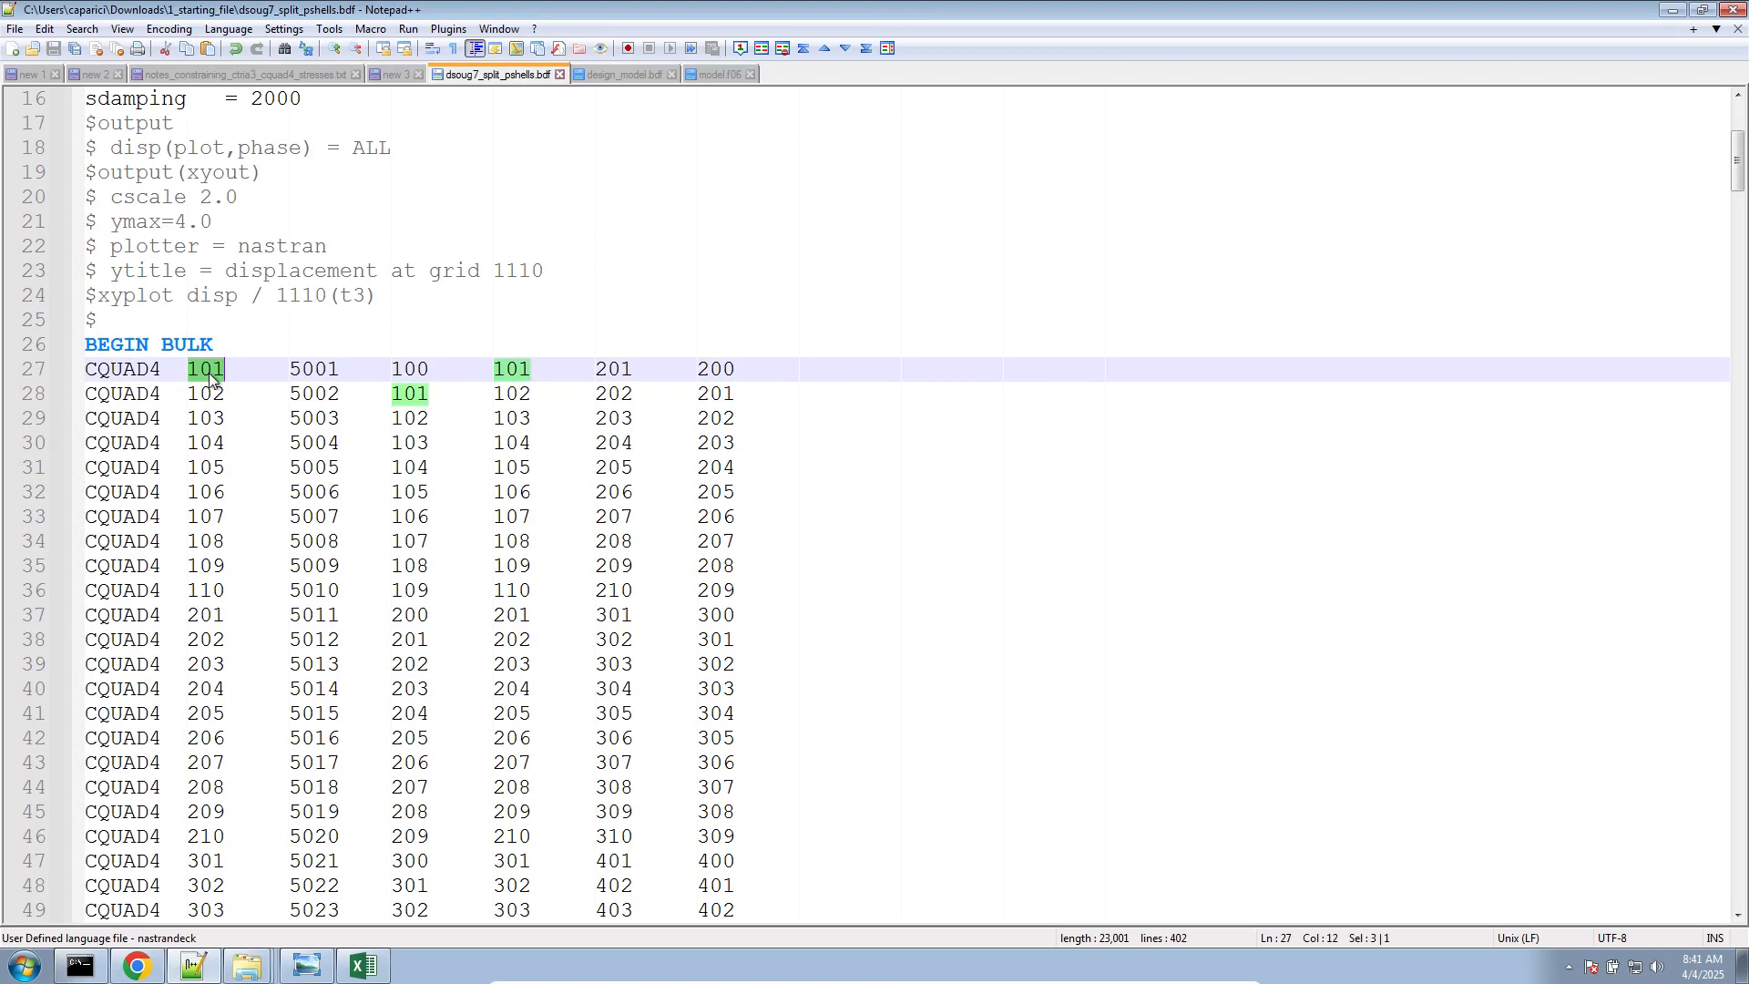
Switch back to the browser and set the property type of responses b2 through b6 to ELEM
{"action": "left_click", "coordinate": [119, 977]}
{"action": "left_click", "coordinate": [309, 596]}
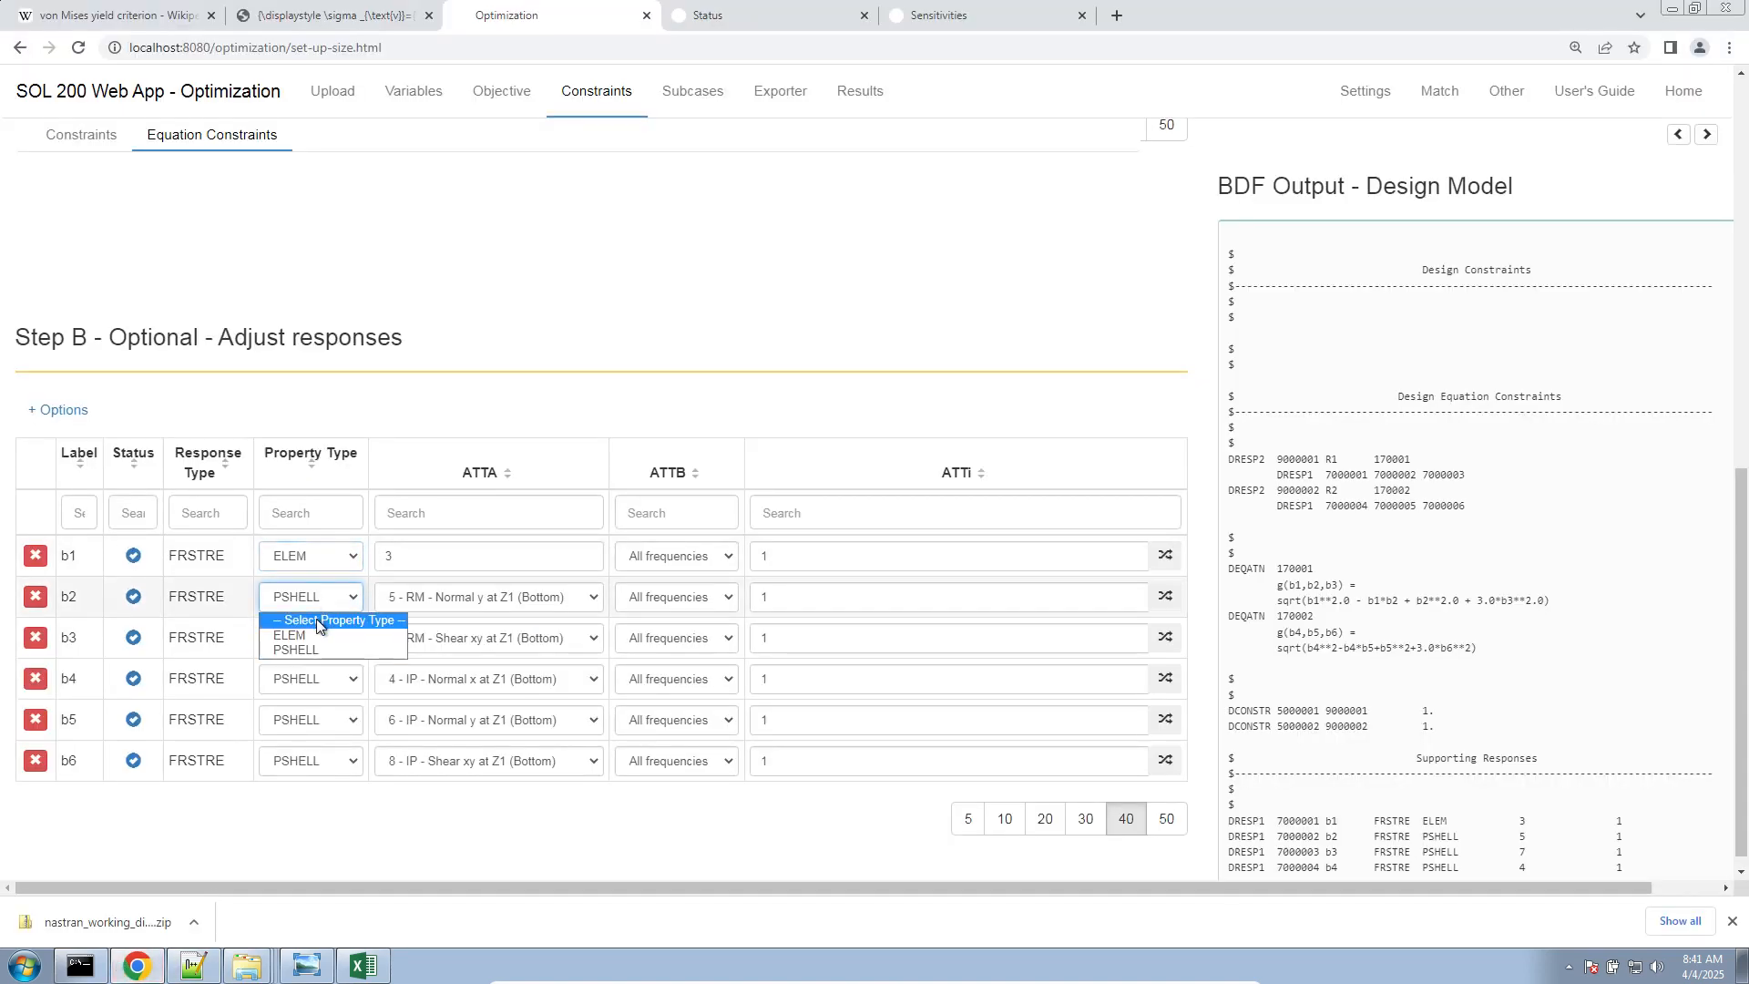
{"action": "left_click", "coordinate": [315, 633]}
{"action": "left_click", "coordinate": [315, 638]}
{"action": "left_click", "coordinate": [310, 675]}
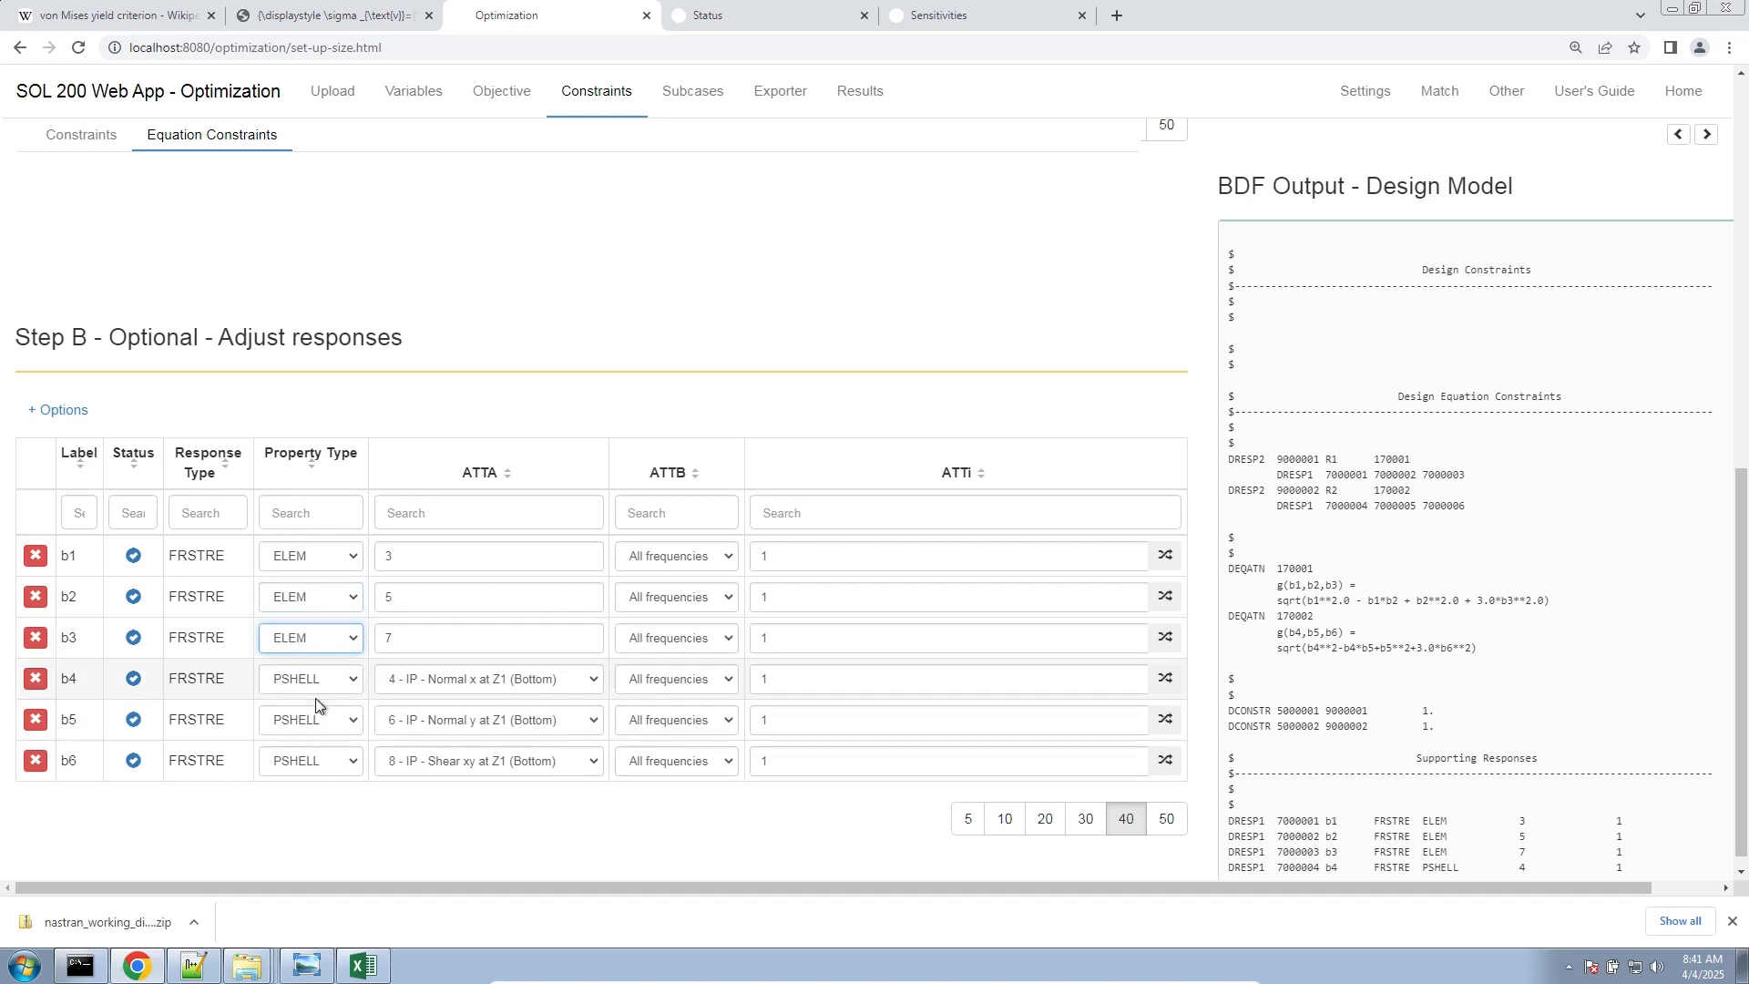
{"action": "left_click", "coordinate": [314, 685]}
{"action": "left_click", "coordinate": [317, 718]}
{"action": "left_click", "coordinate": [309, 720]}
{"action": "left_click", "coordinate": [309, 759]}
{"action": "left_click", "coordinate": [310, 761]}
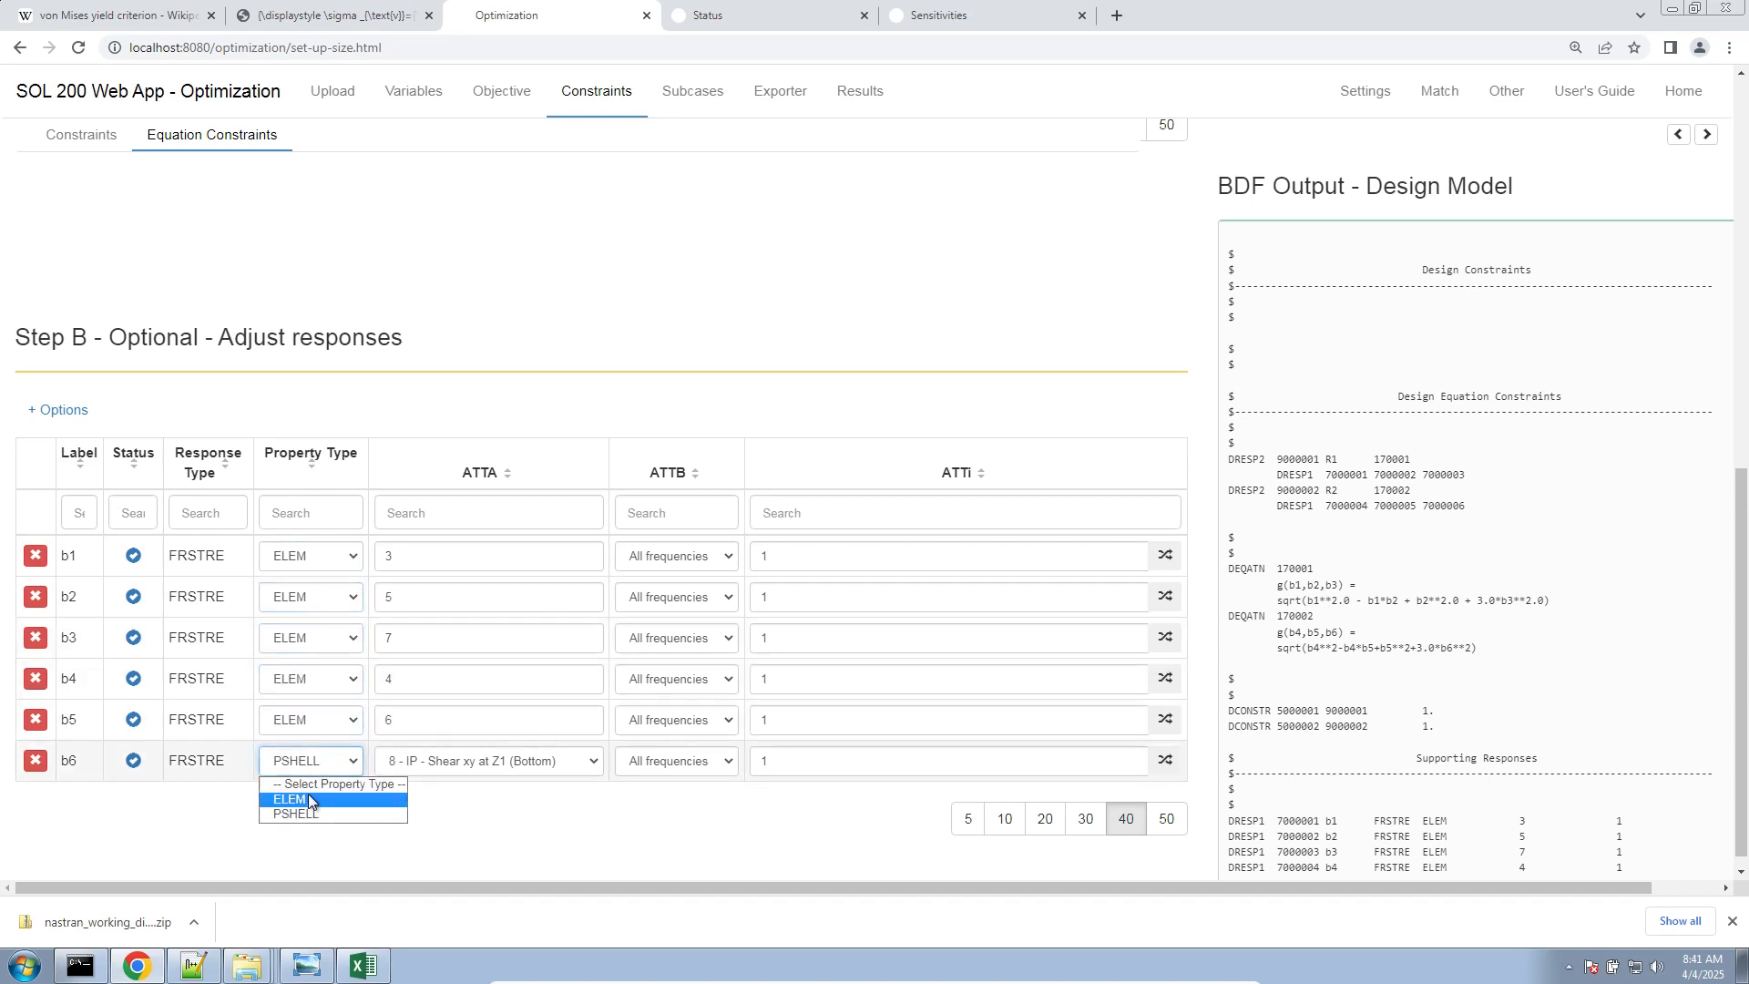
{"action": "left_click", "coordinate": [314, 799]}
{"action": "left_click_drag", "start_coordinate": [825, 557], "coordinate": [574, 551]}
{"action": "type", "text": "101"}
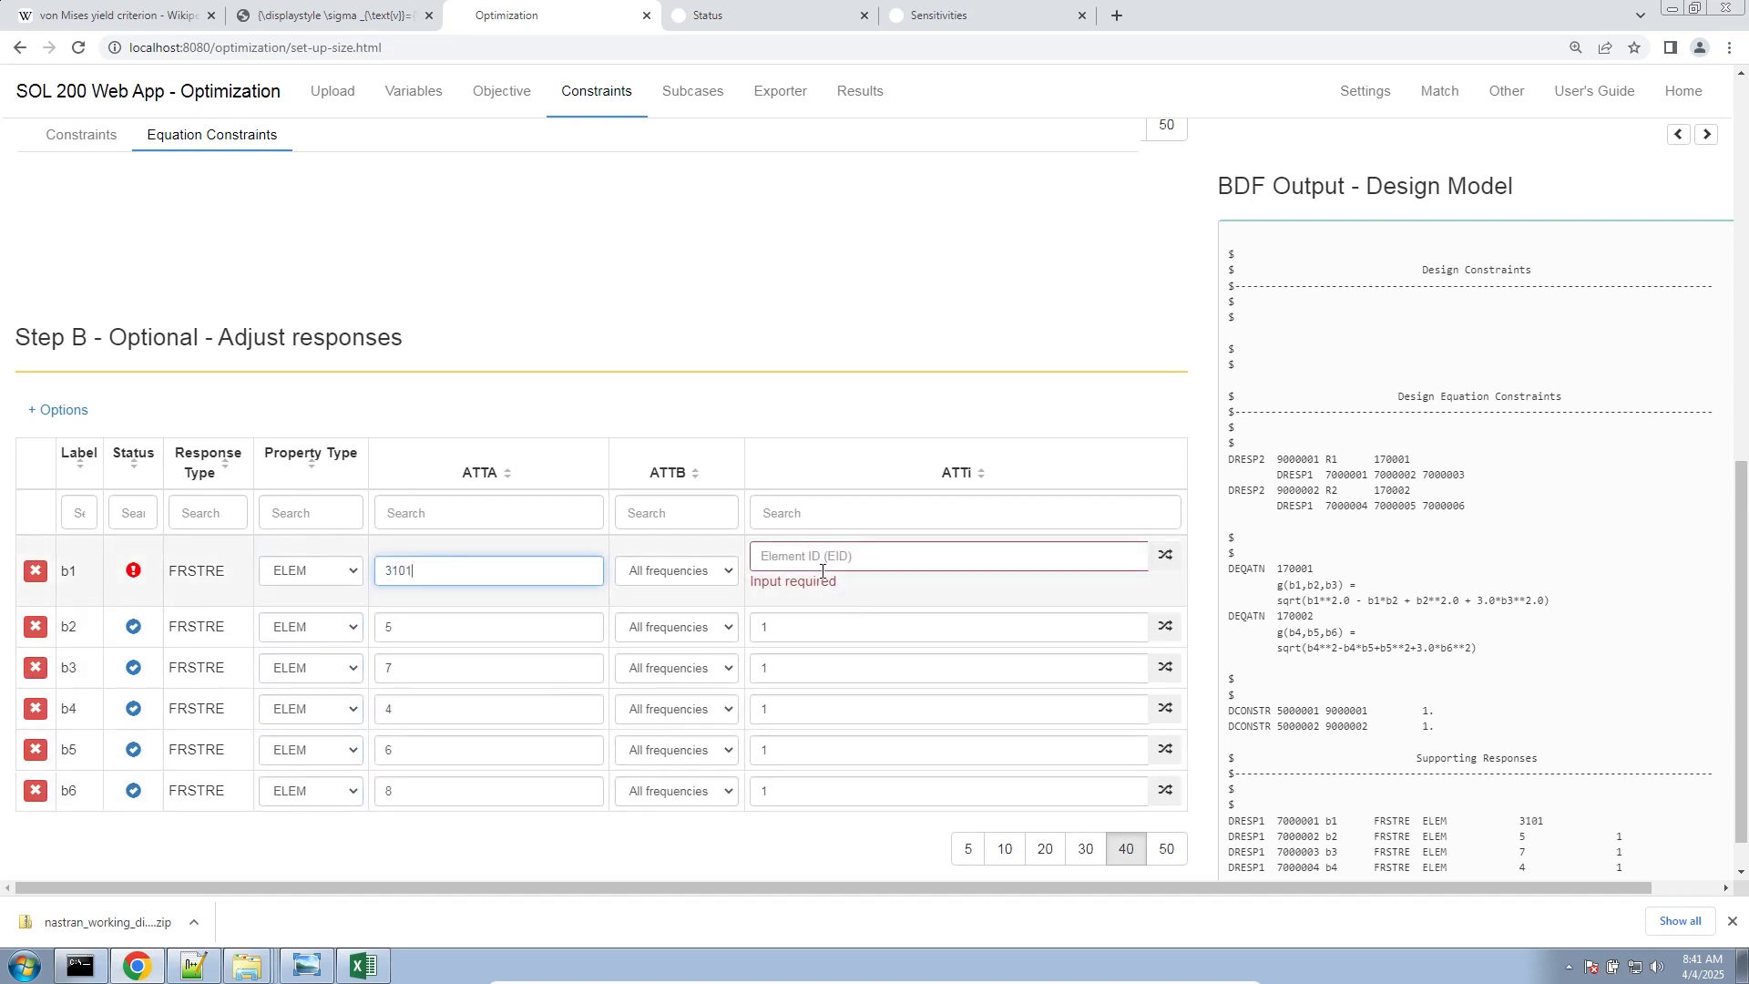
{"action": "left_click", "coordinate": [866, 556]}
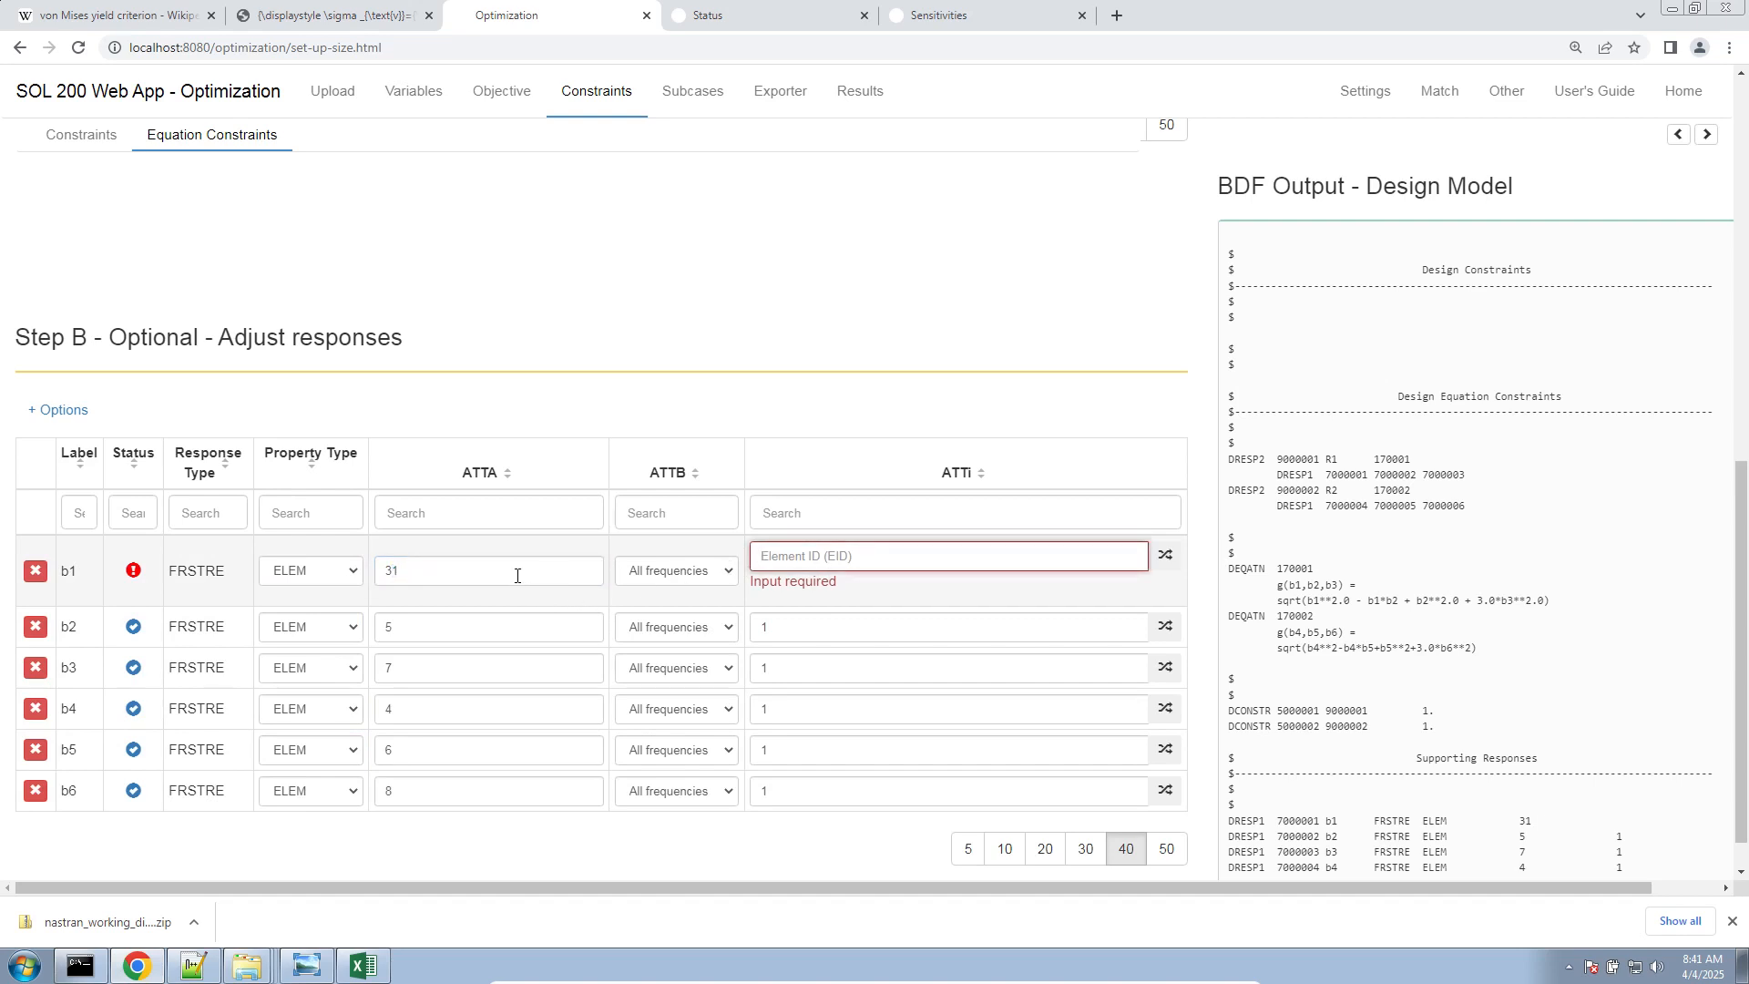
{"action": "left_click", "coordinate": [517, 576]}
{"action": "key", "text": "ctrl+z"}
{"action": "key", "text": "ctrl+z"}
Set the ATTi element ID of responses b1, b2 and b3 to 101
{"action": "left_click_drag", "start_coordinate": [923, 554], "coordinate": [728, 574]}
{"action": "type", "text": "101"}
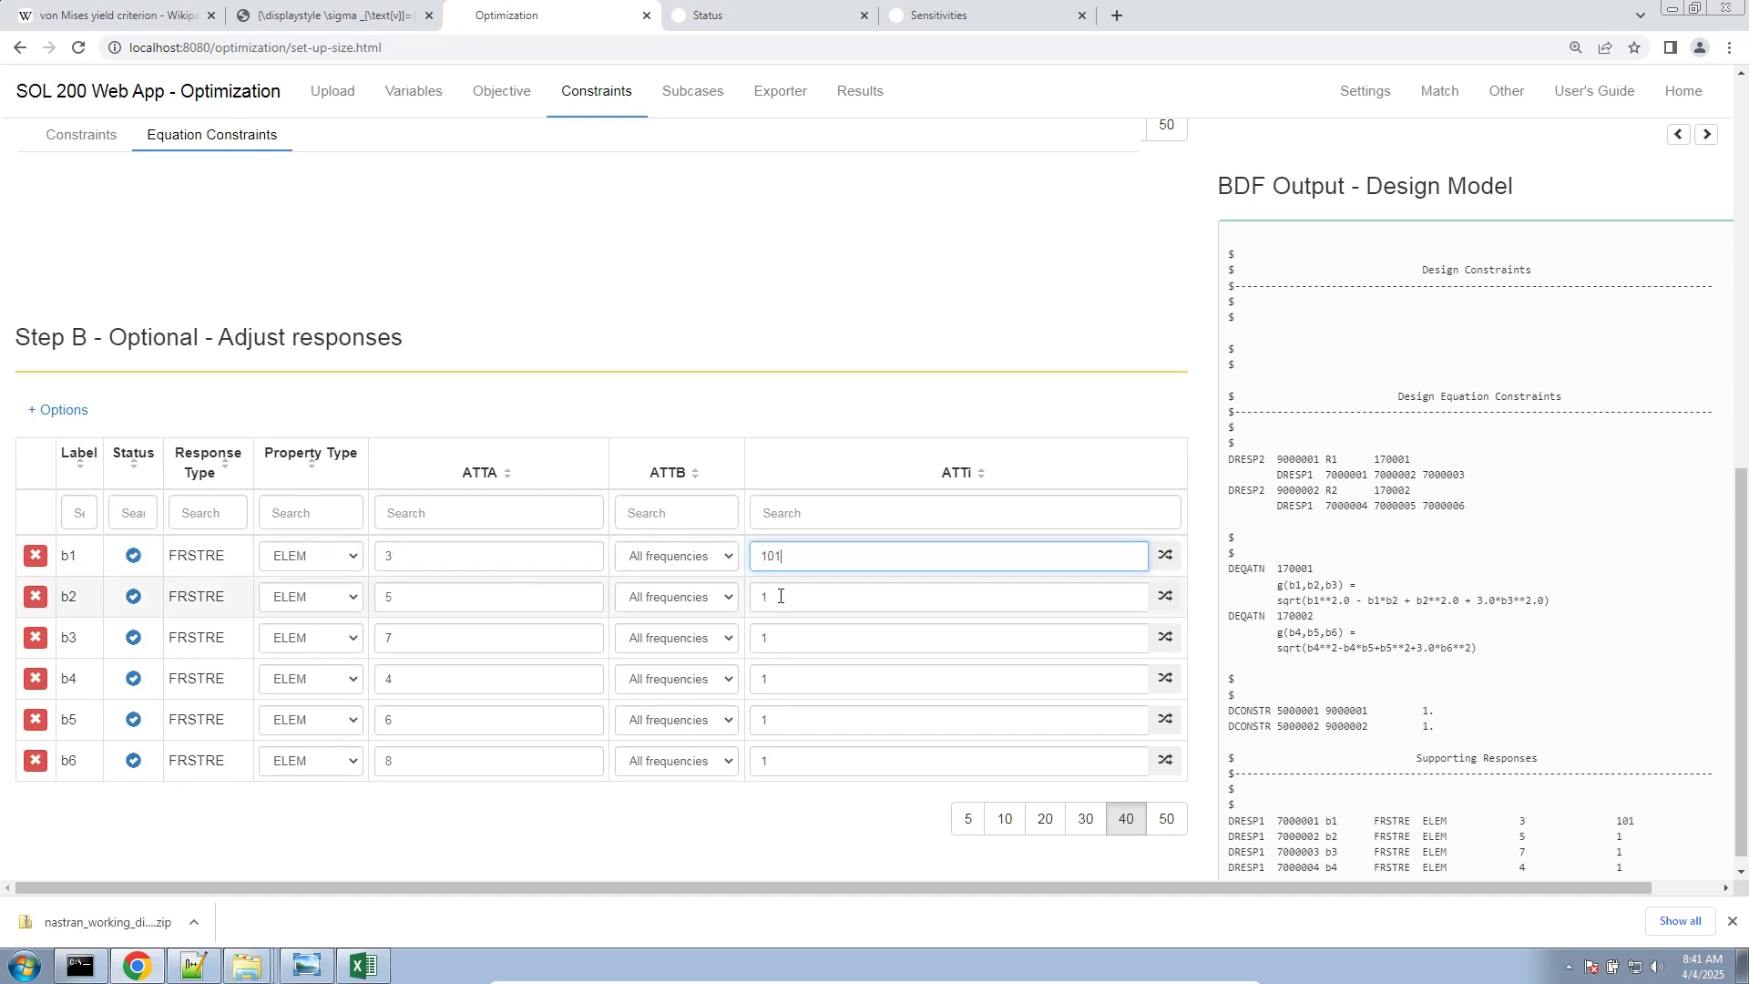
{"action": "double_click", "coordinate": [781, 596]}
{"action": "type", "text": "101"}
{"action": "double_click", "coordinate": [775, 638]}
{"action": "type", "text": "101"}
Set the ATTi element ID of responses b4, b5 and b6 to 101
{"action": "double_click", "coordinate": [806, 674]}
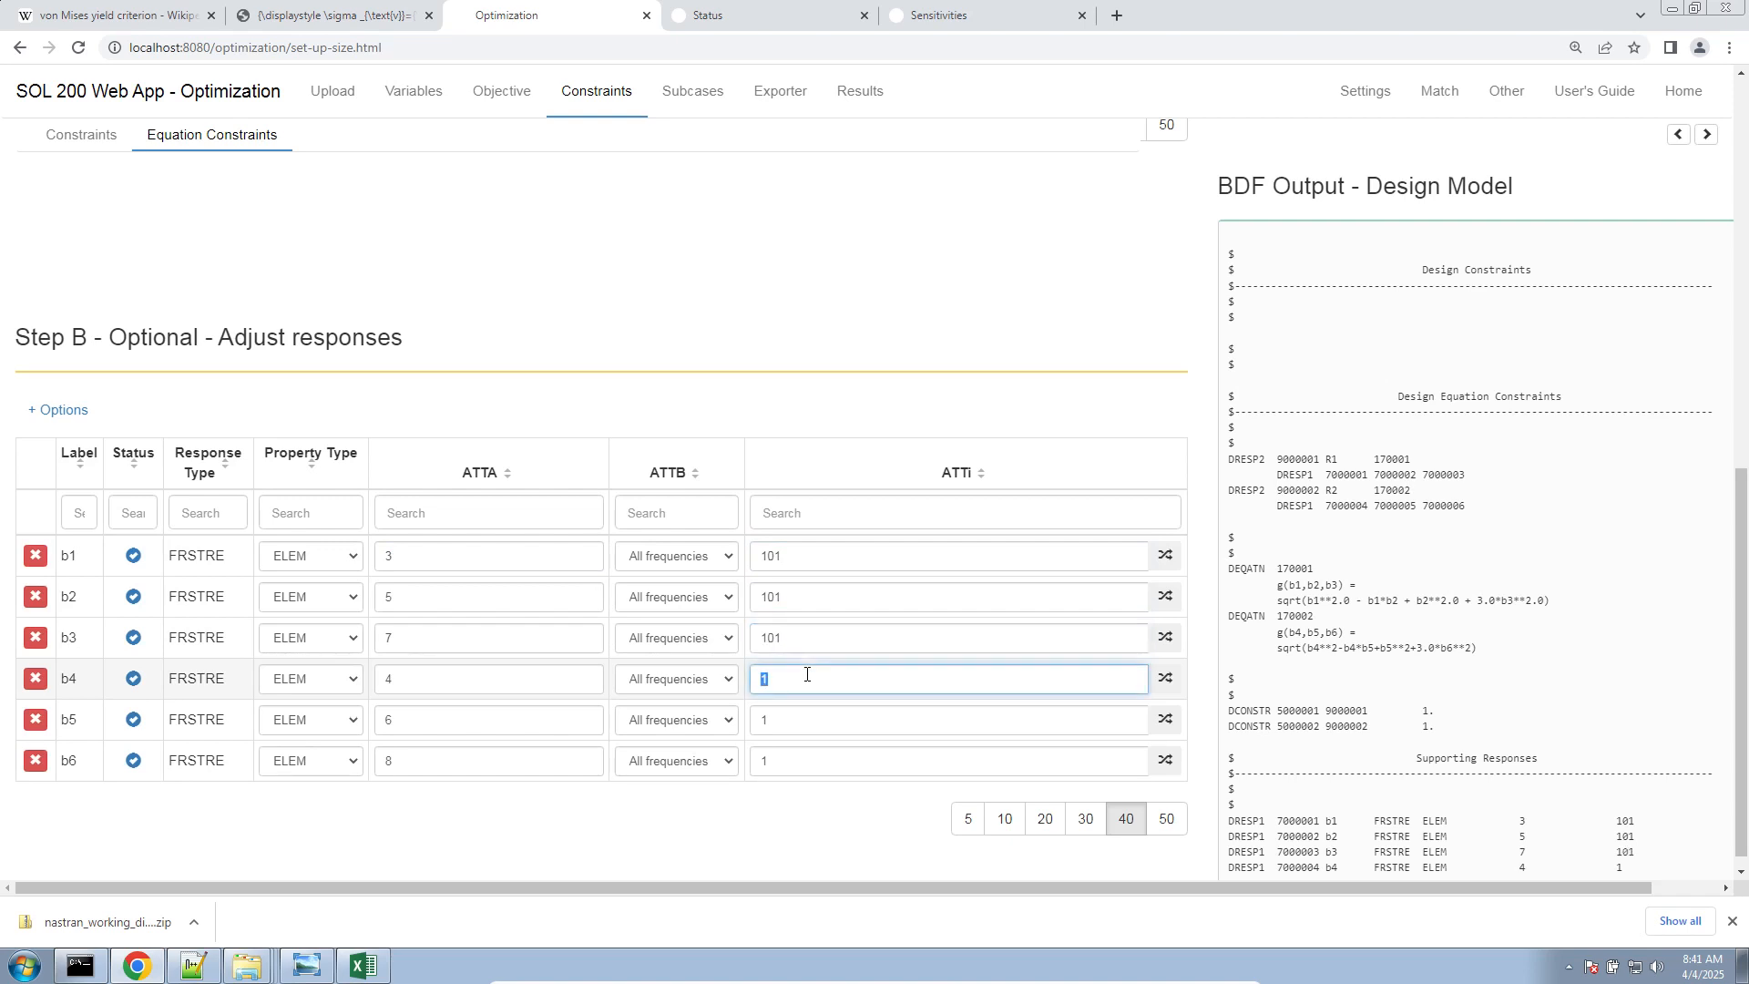
{"action": "type", "text": "101"}
{"action": "double_click", "coordinate": [792, 720]}
{"action": "type", "text": "101"}
{"action": "double_click", "coordinate": [792, 759]}
{"action": "type", "text": "101"}
{"action": "left_click", "coordinate": [848, 823]}
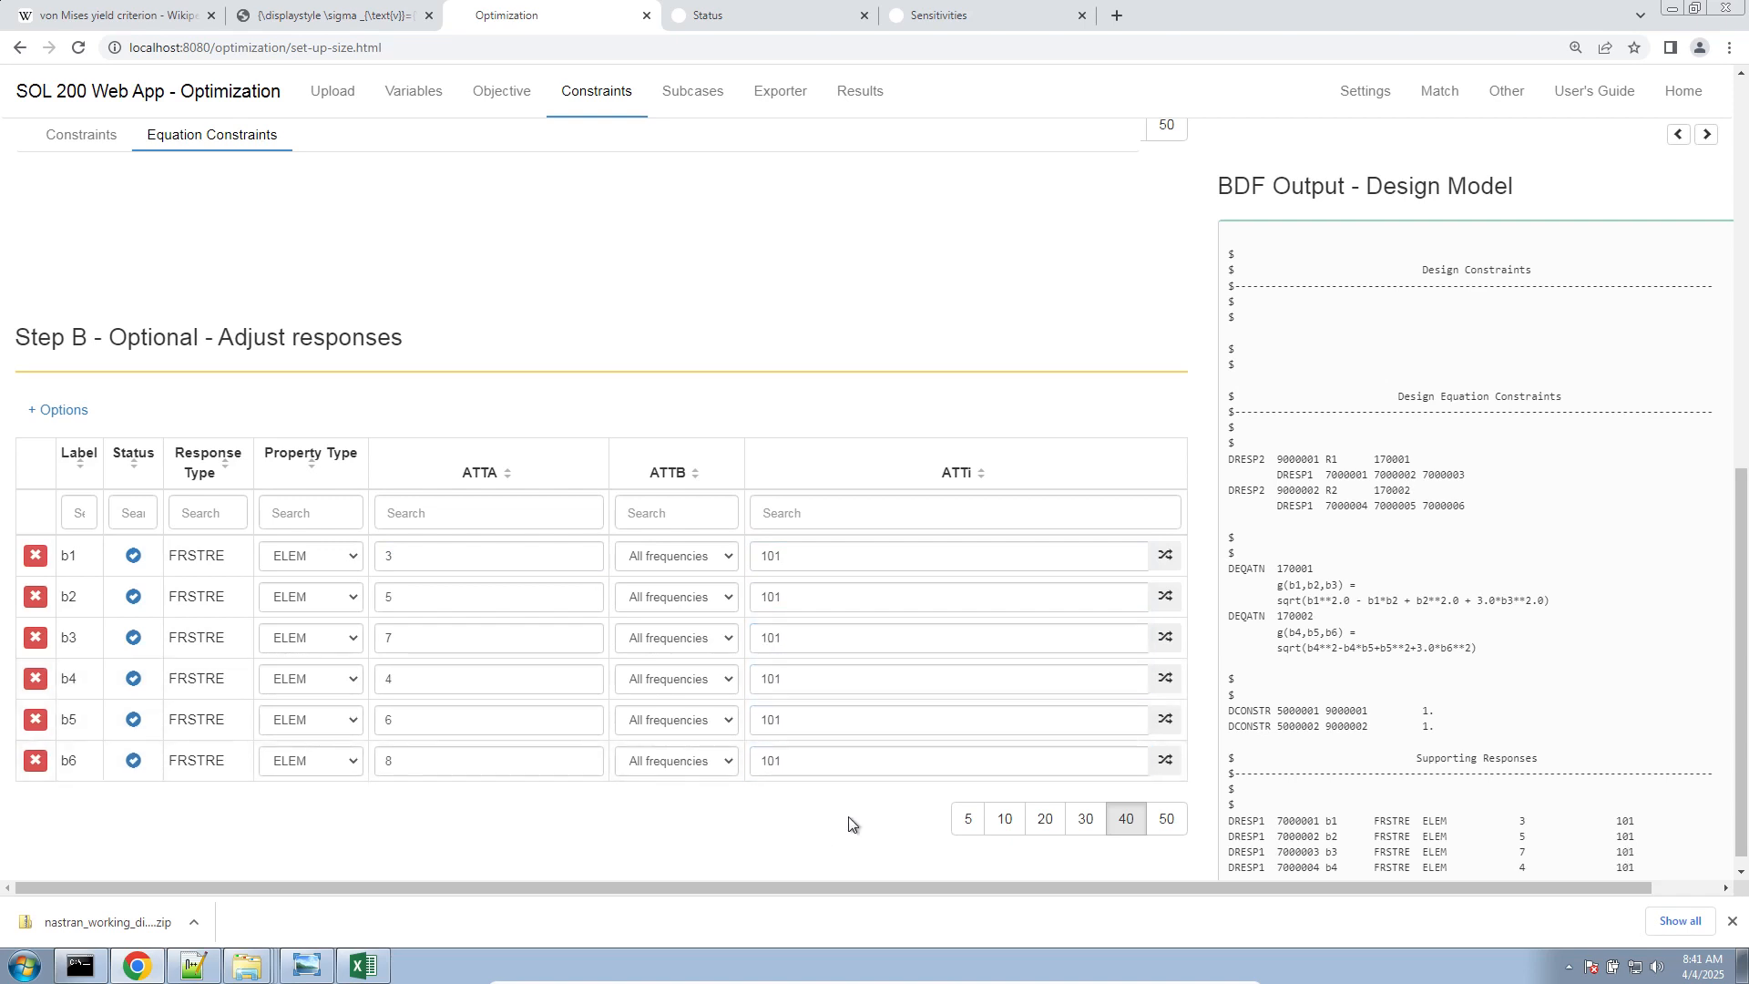
Download the BDF files from the Exporter and switch to the Downloads folder in the file explorer
{"action": "left_click", "coordinate": [775, 94]}
{"action": "left_click", "coordinate": [344, 729]}
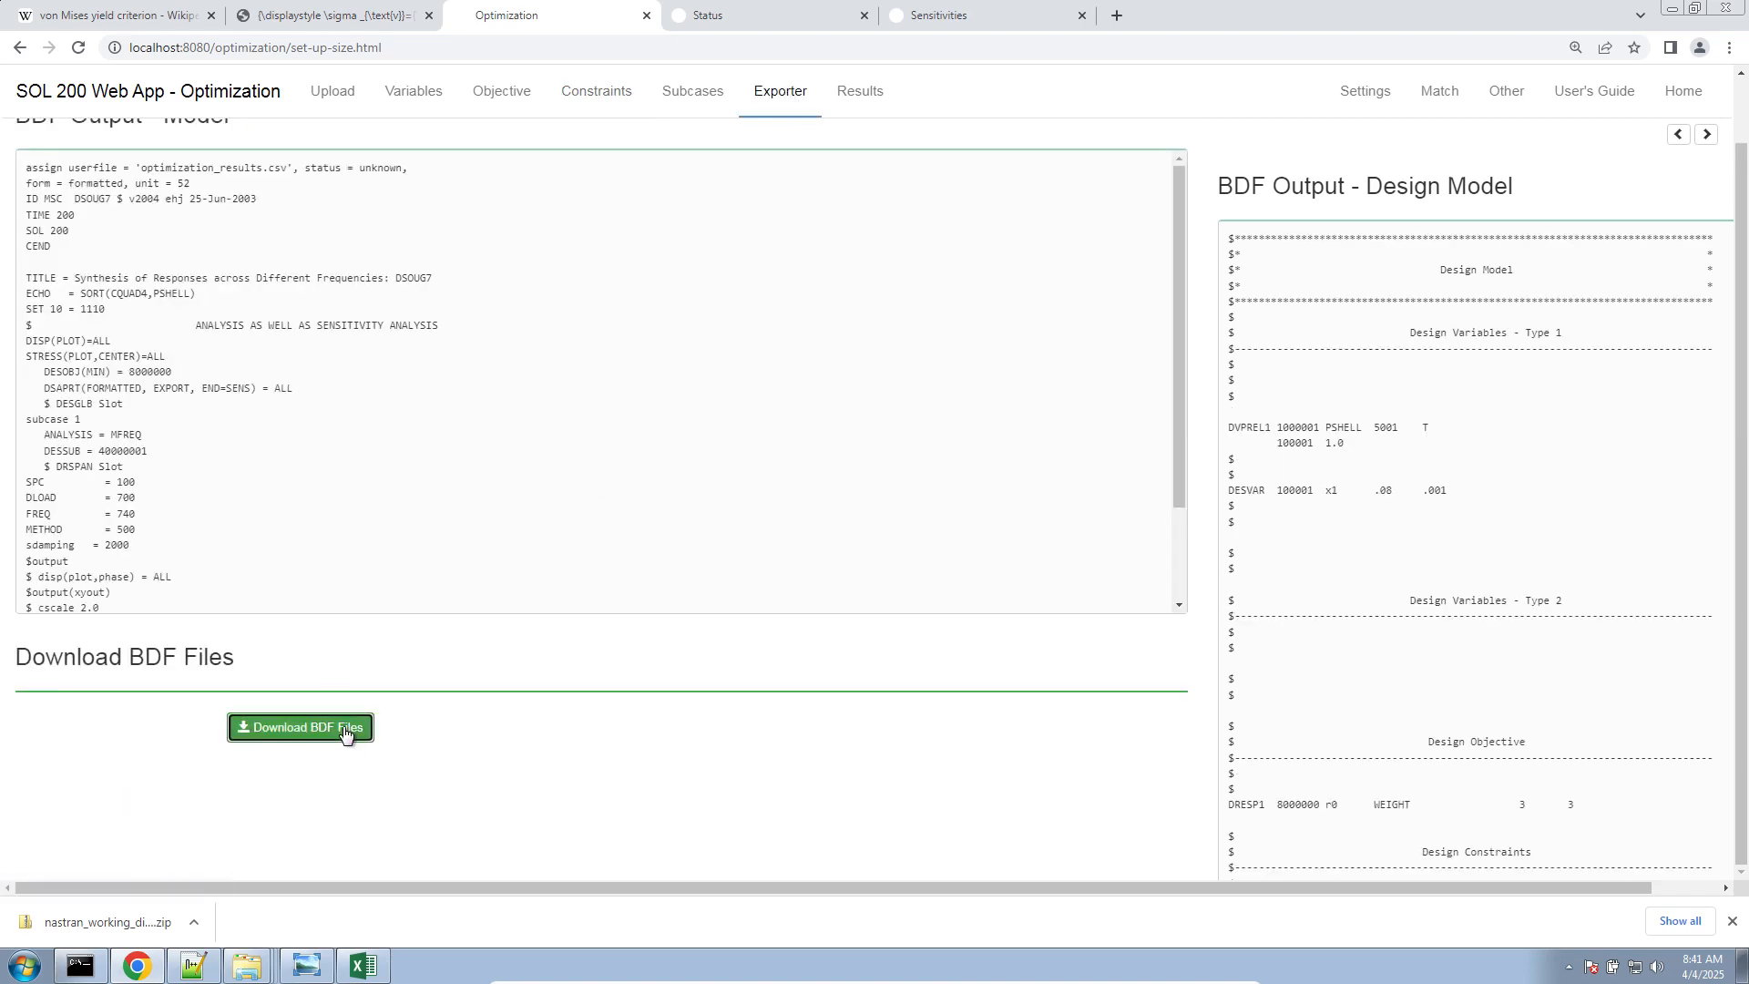
{"action": "mouse_move", "coordinate": [247, 963]}
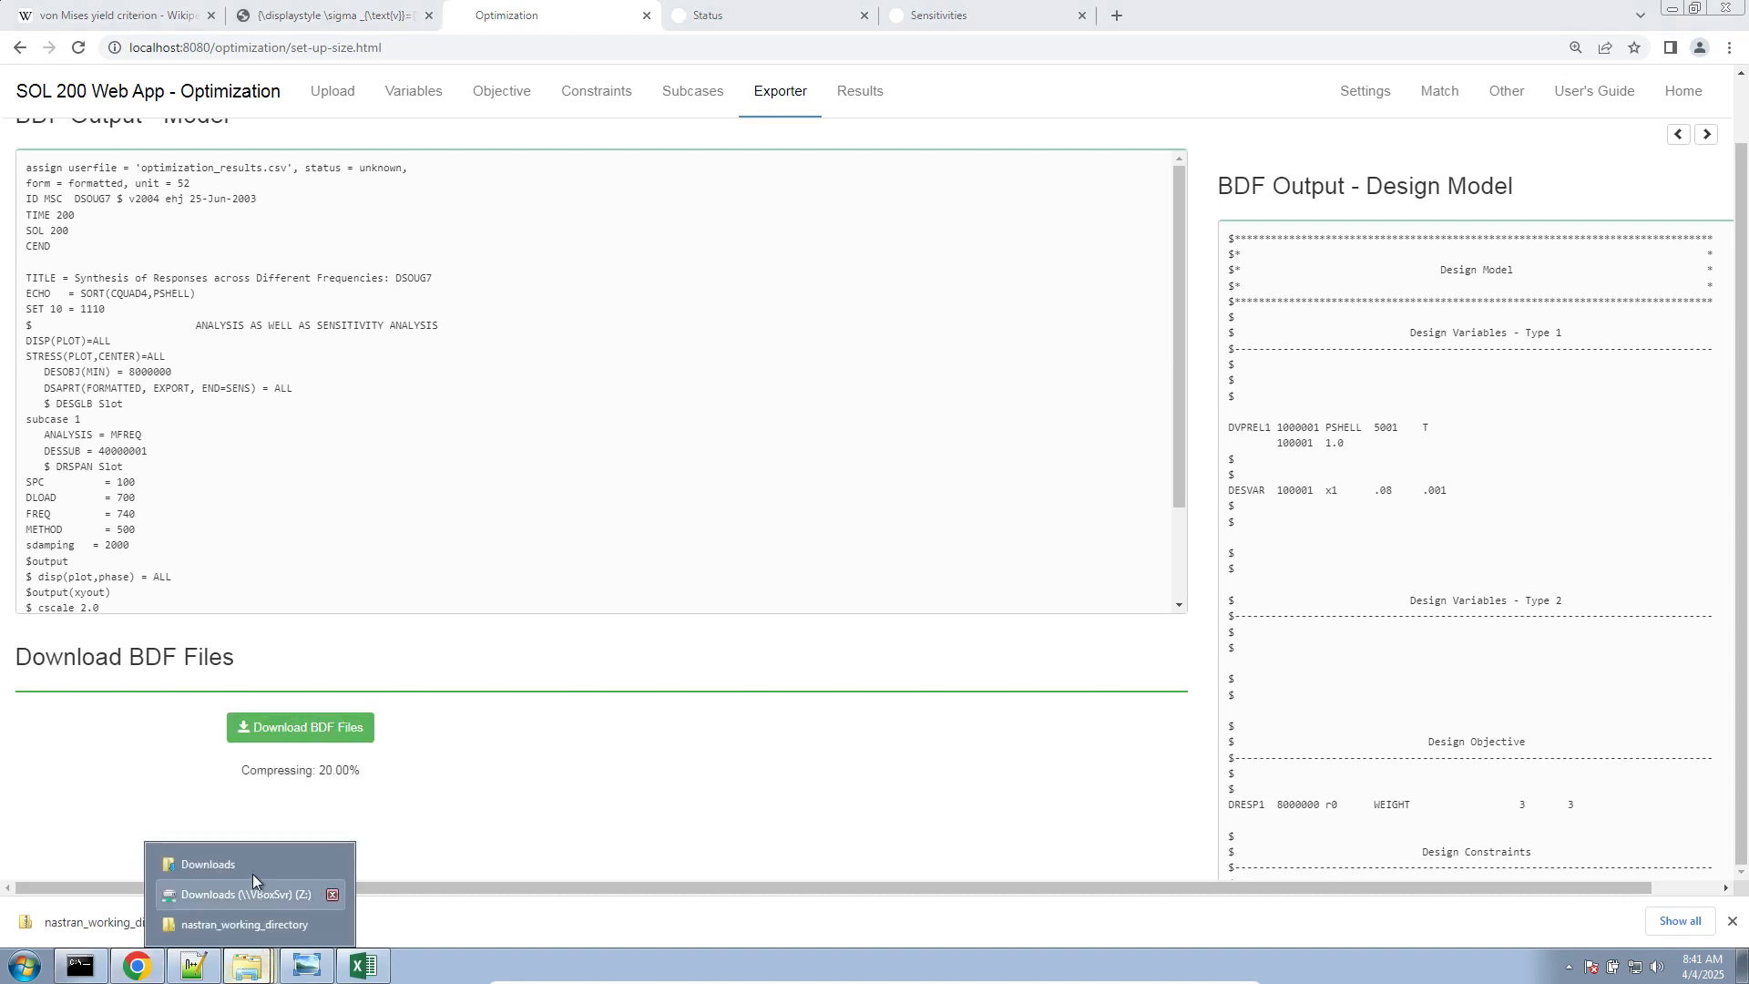
{"action": "left_click", "coordinate": [251, 863]}
{"action": "left_click", "coordinate": [891, 625]}
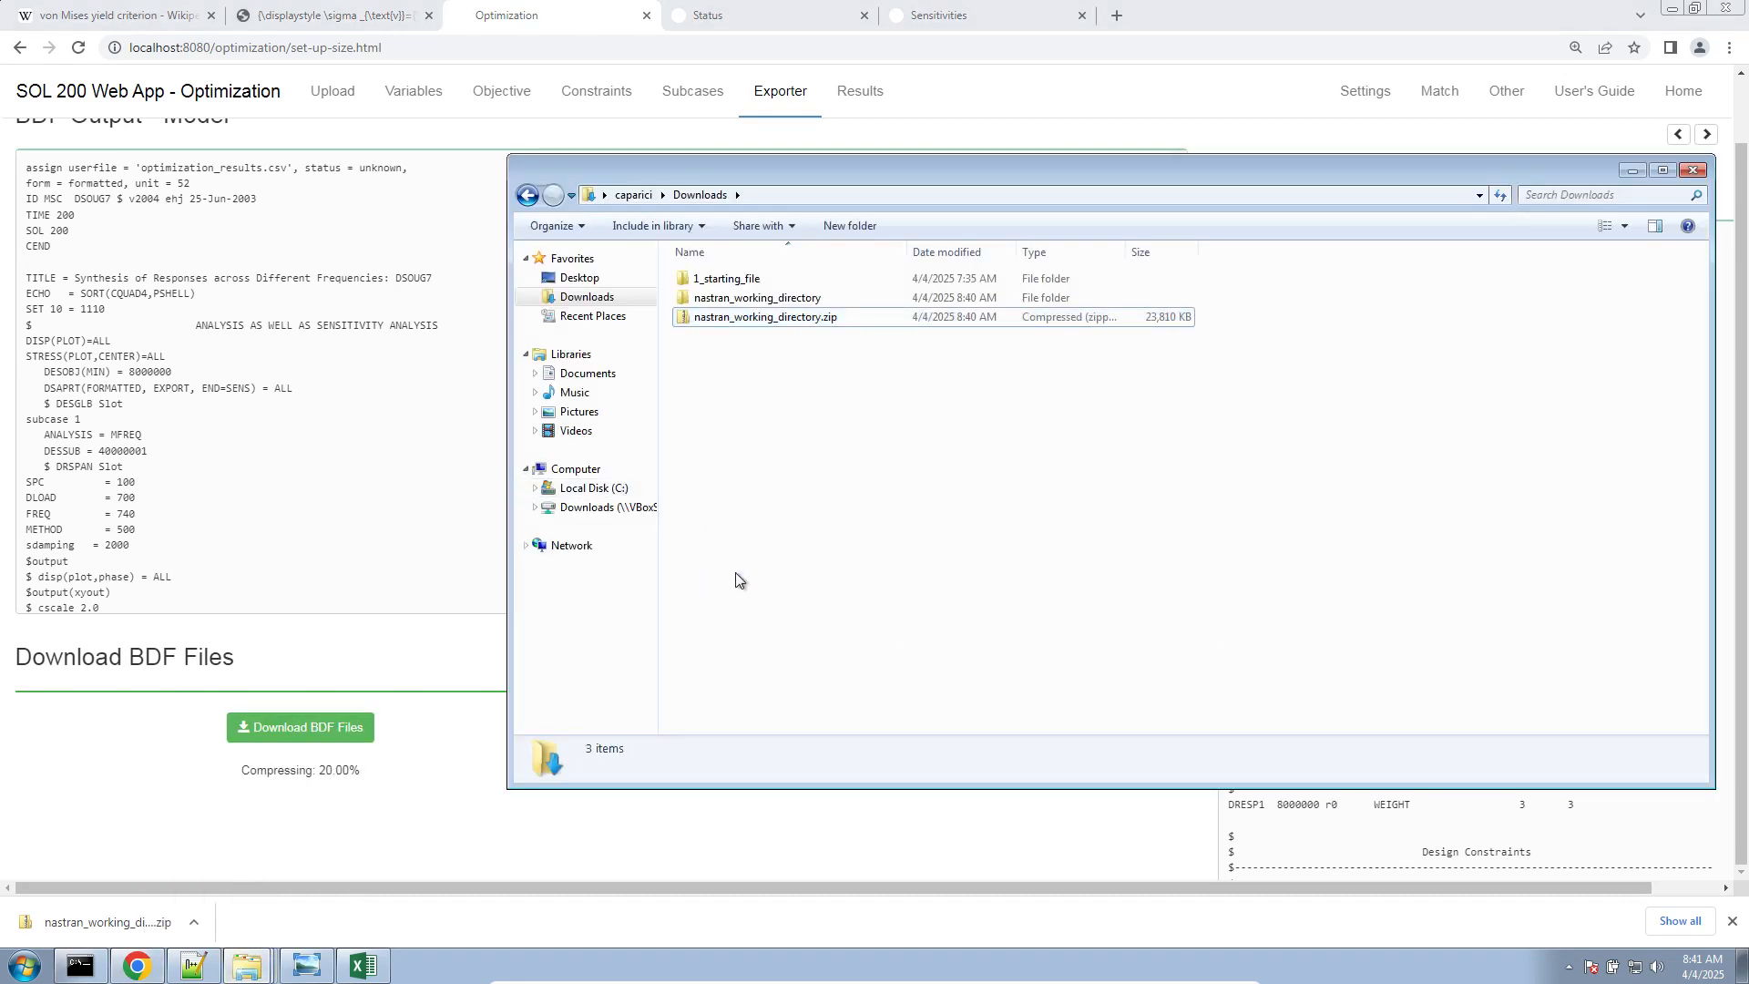
Extract nastran_working_directory (1).zip into a Downloads subfolder called nastran_working_directory_1
{"action": "right_click", "coordinate": [757, 339]}
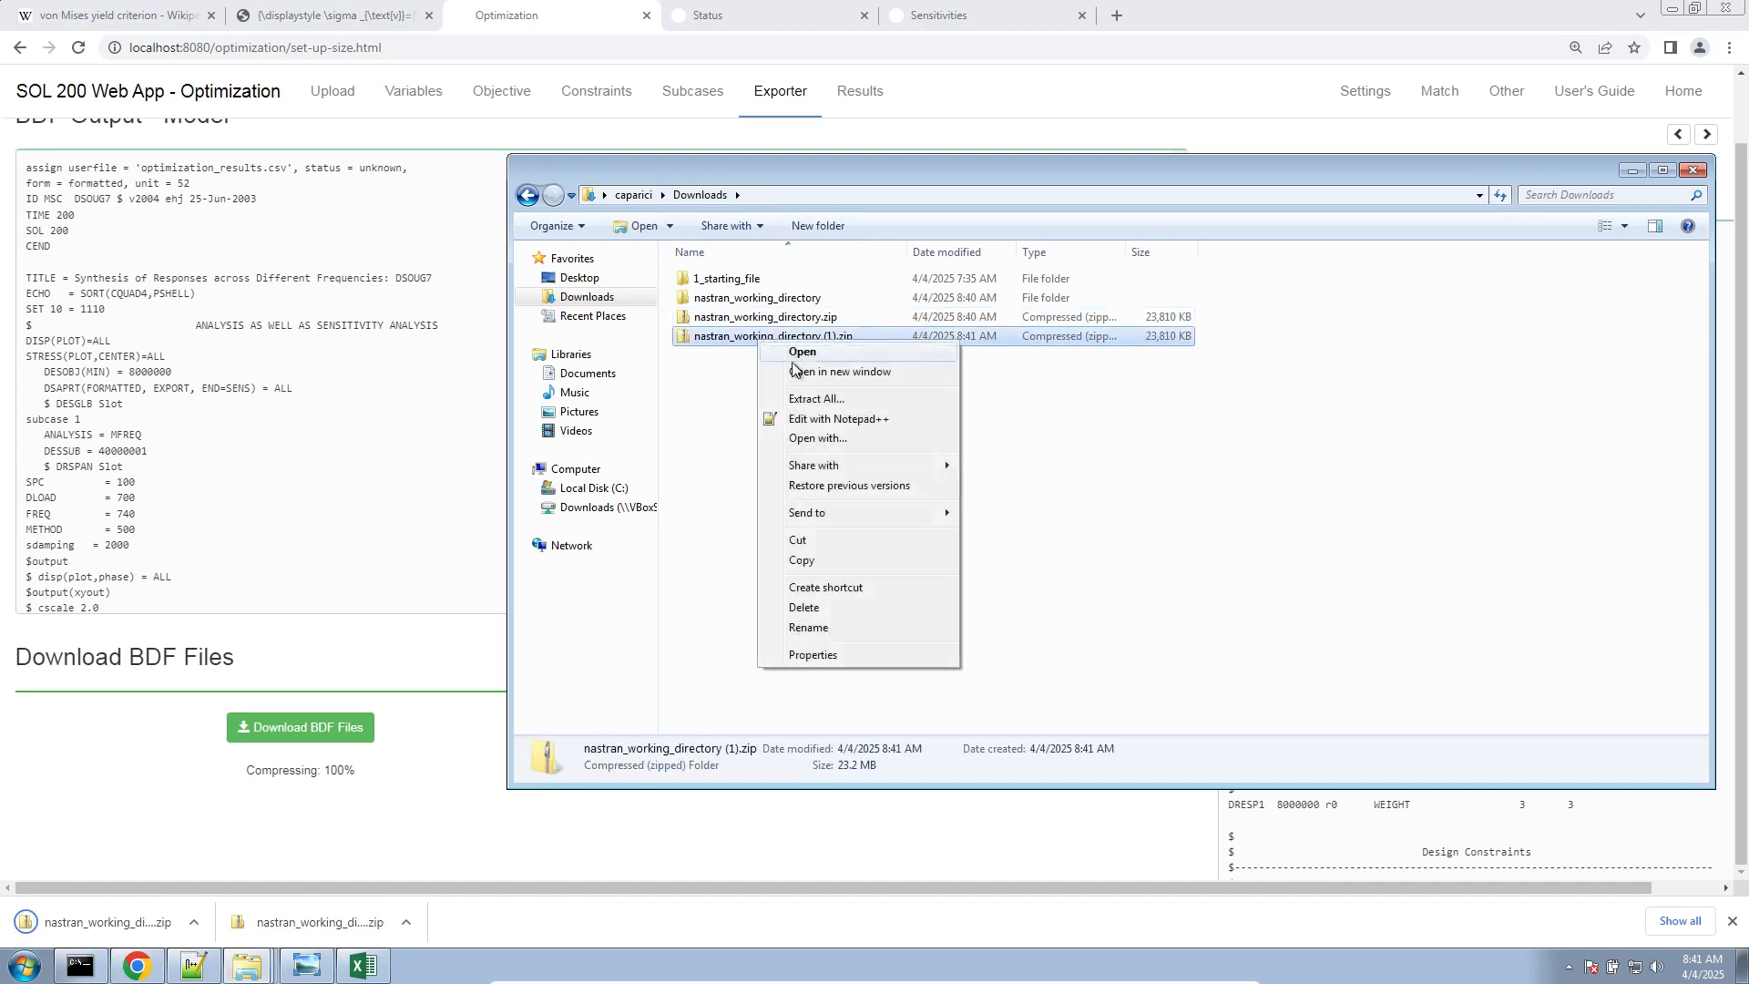
{"action": "left_click", "coordinate": [811, 398]}
{"action": "key", "text": "End"}
{"action": "key", "text": "BackSpace"}
{"action": "key", "text": "BackSpace"}
{"action": "key", "text": "BackSpace"}
{"action": "key", "text": "BackSpace"}
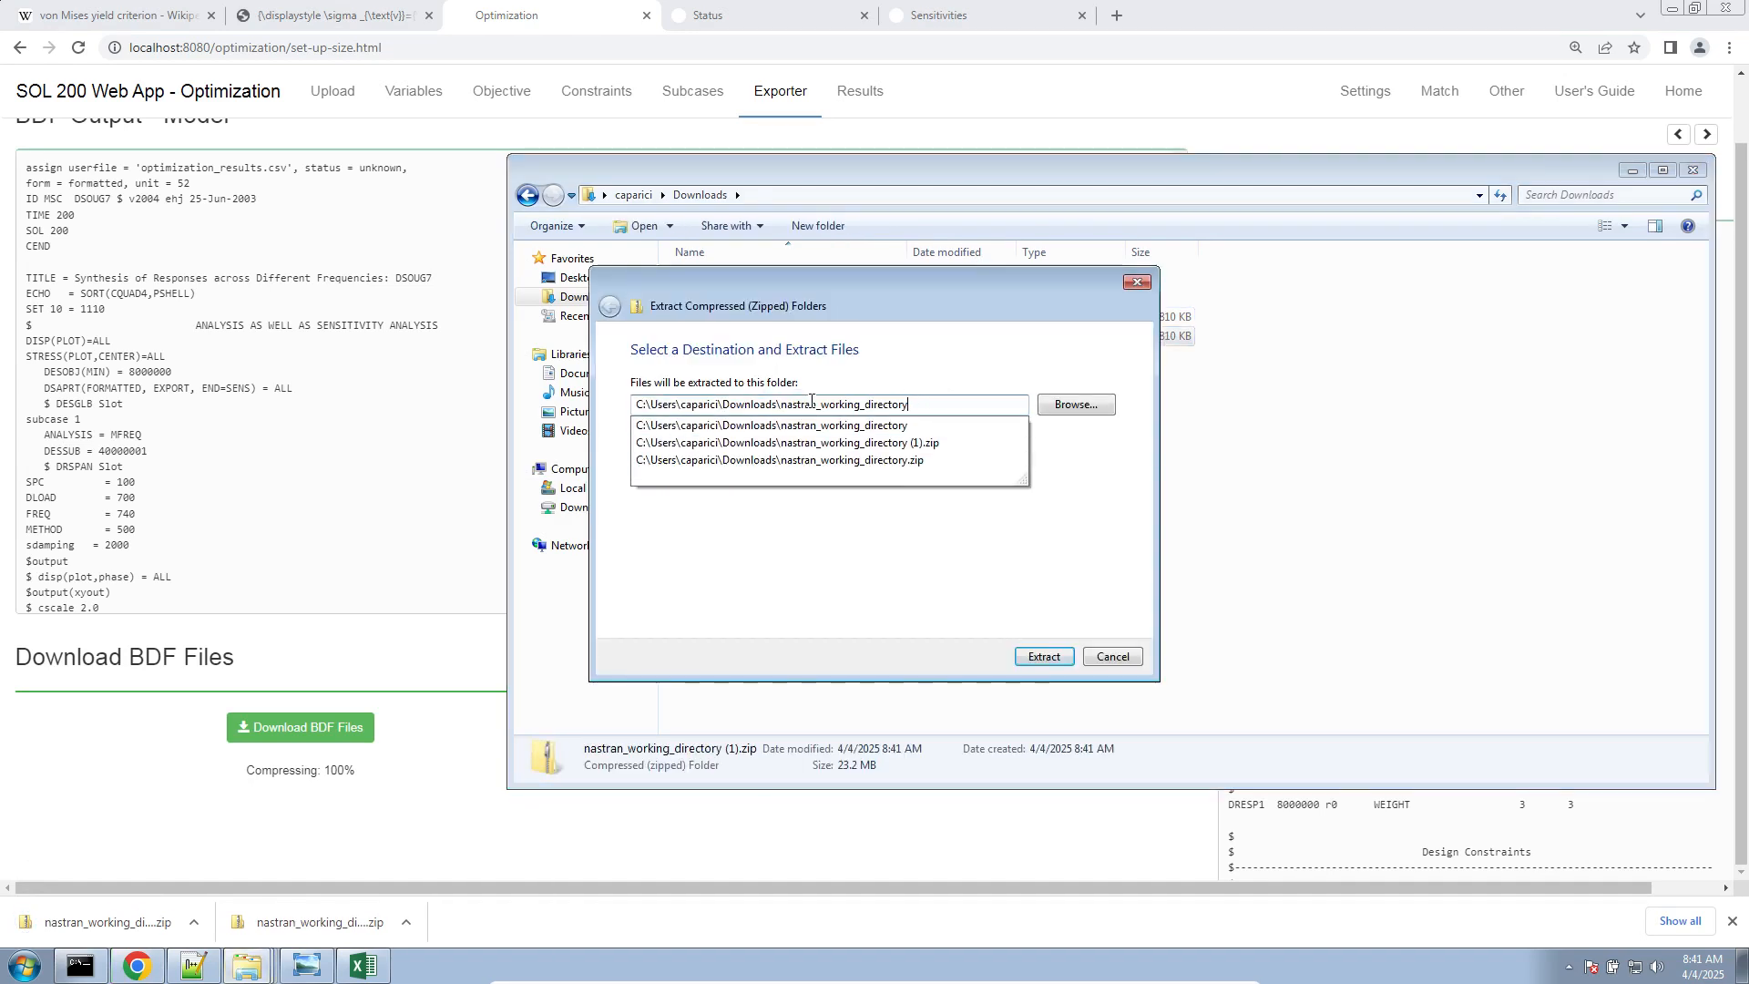
{"action": "type", "text": "_1"}
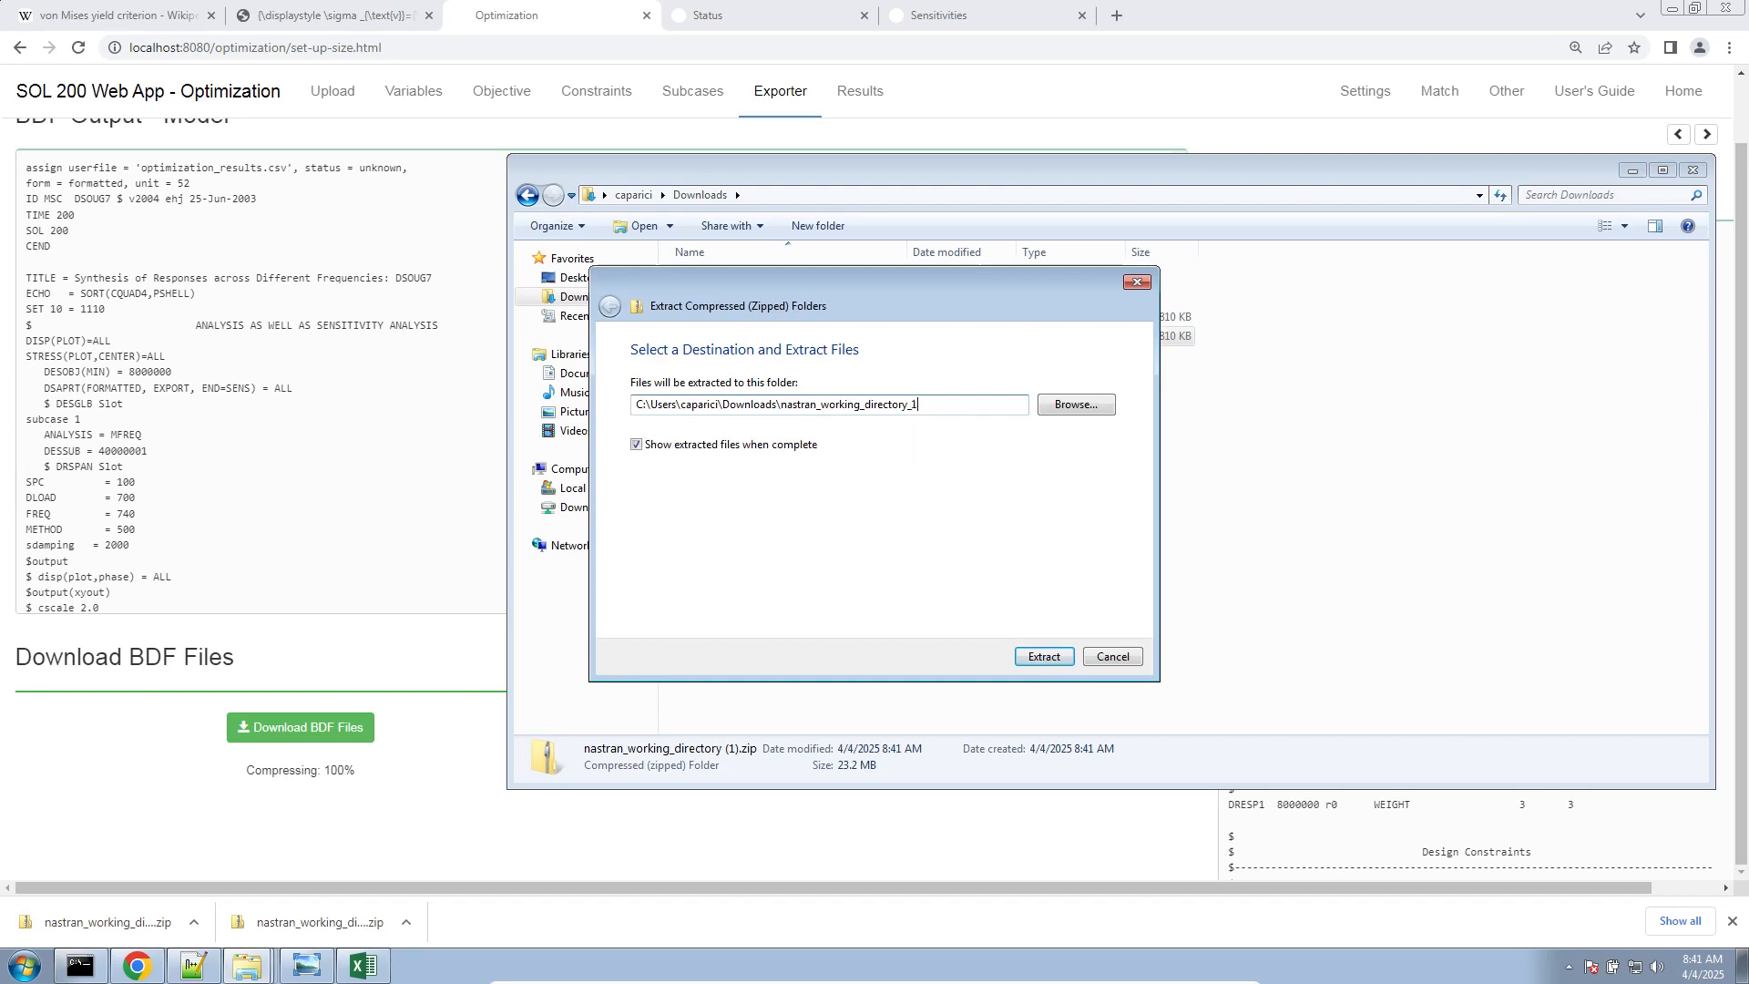
{"action": "key", "text": "Return"}
Run the Start MSC Nastran shortcut in nastran_working_directory_1
{"action": "double_click", "coordinate": [302, 208]}
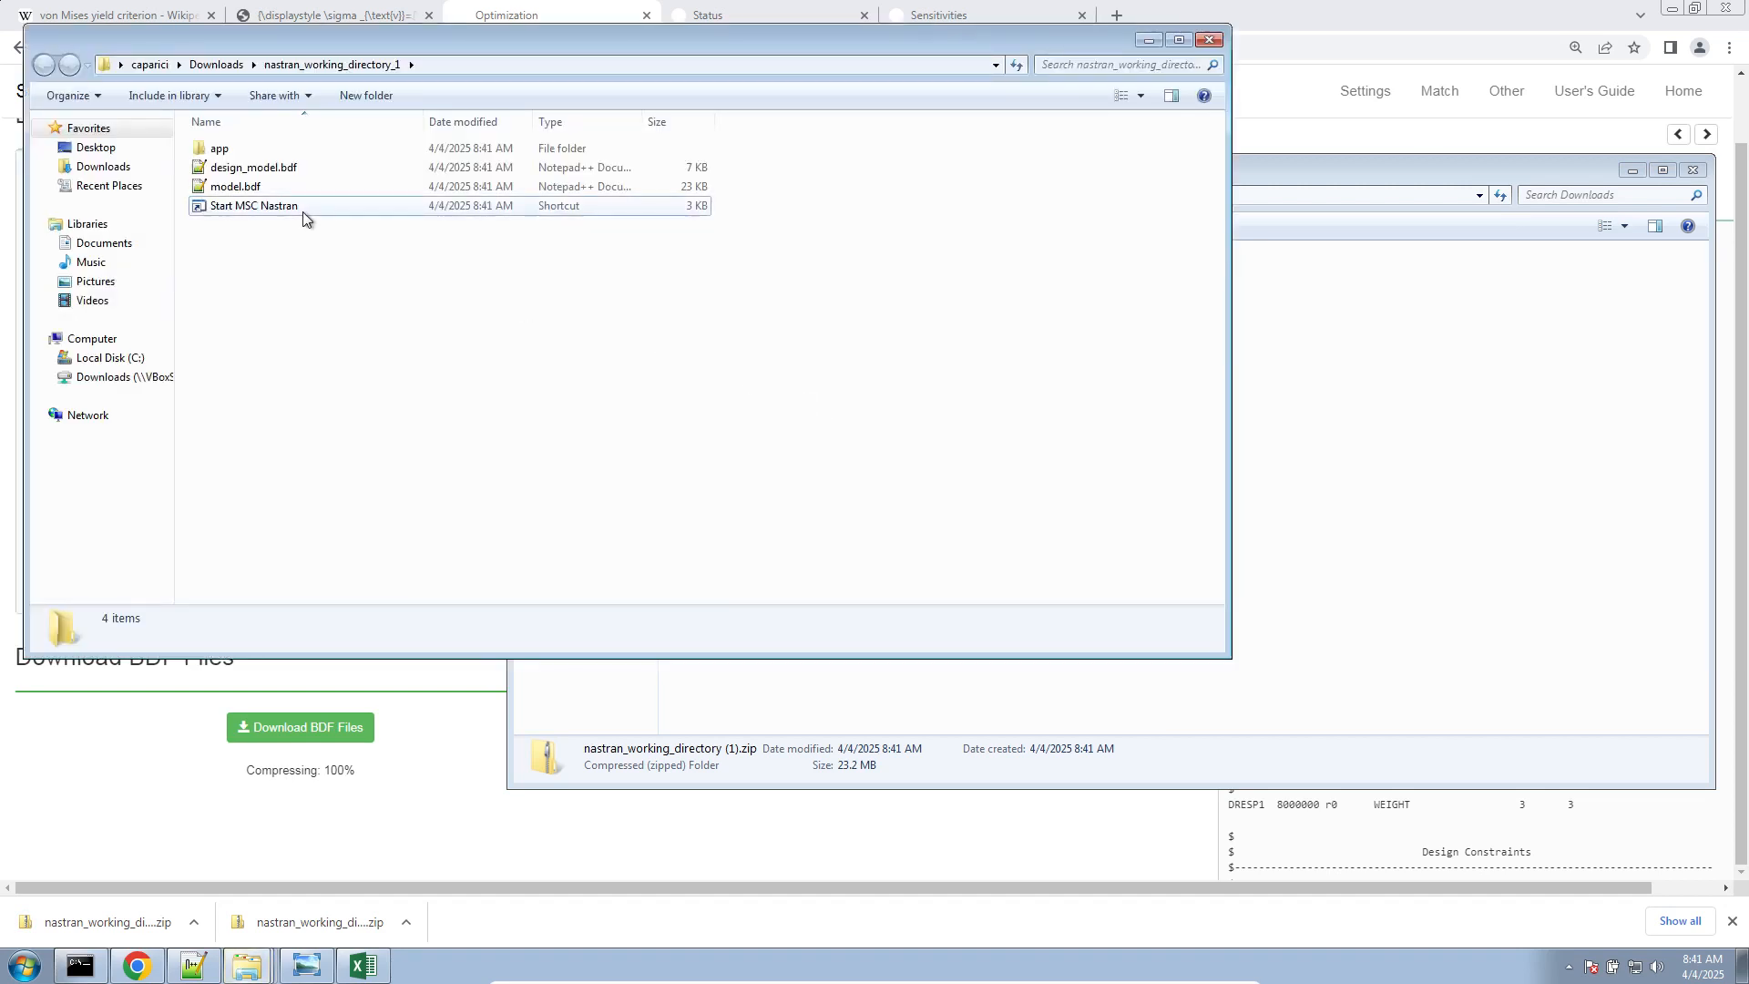
{"action": "left_click", "coordinate": [925, 499]}
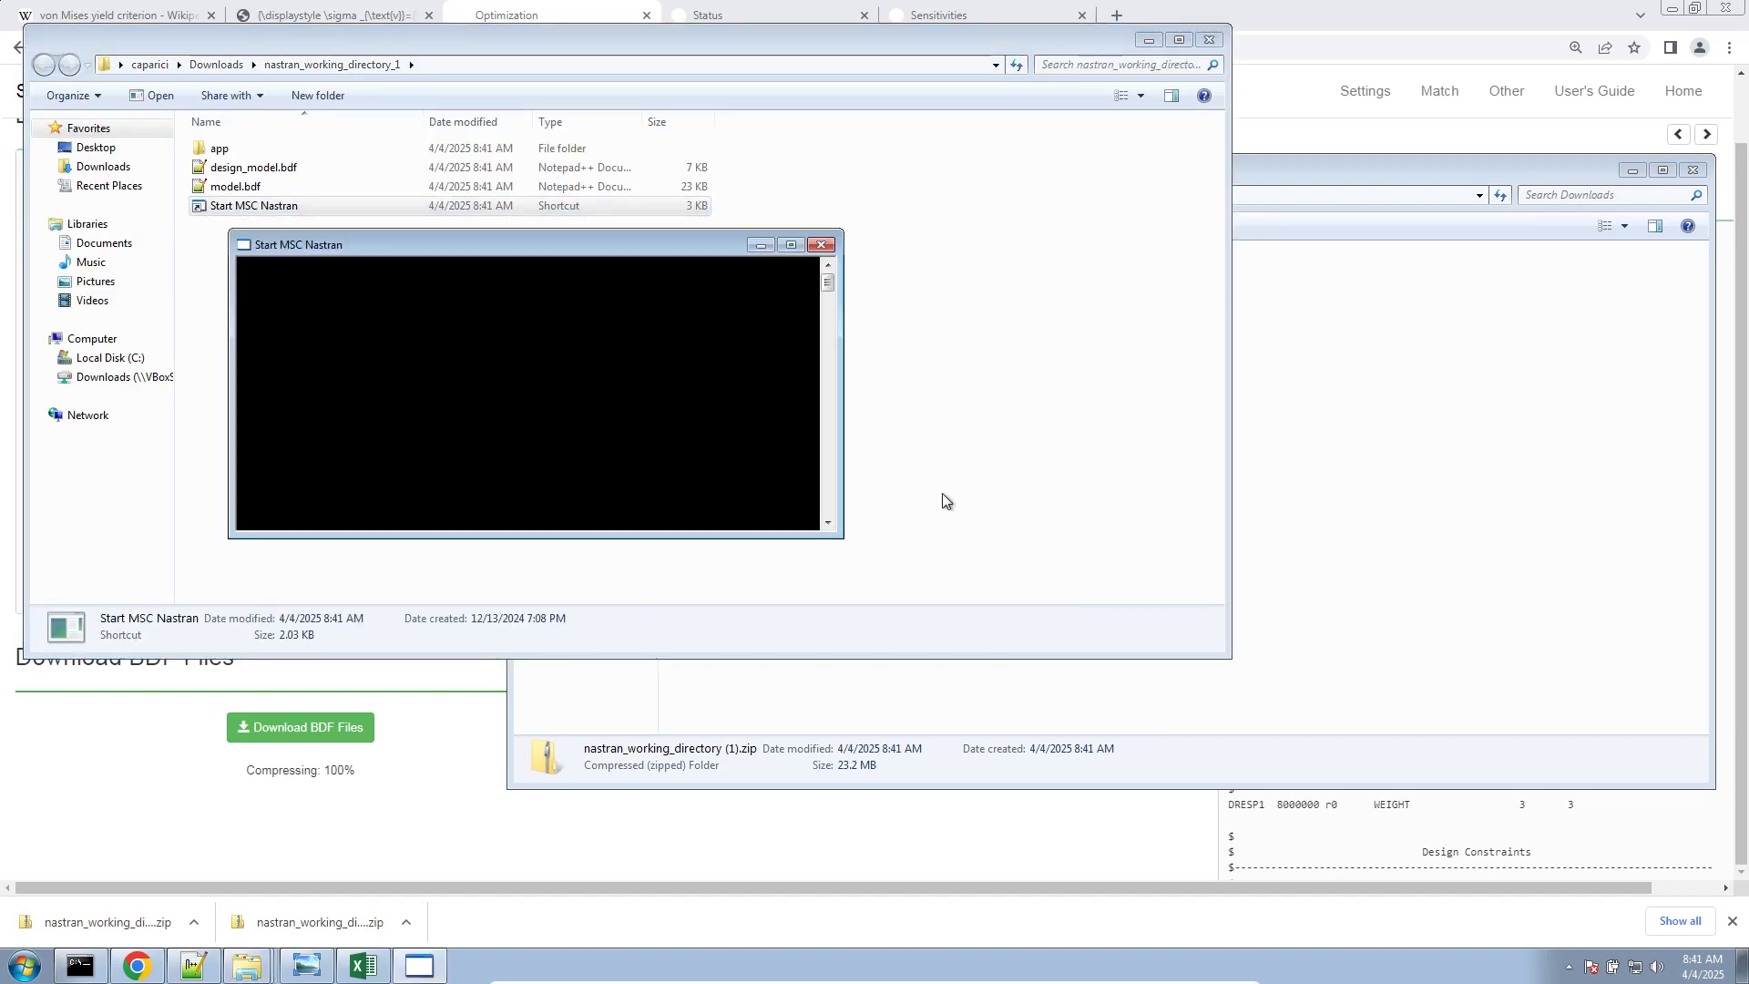
{"action": "left_click", "coordinate": [1249, 432]}
{"action": "left_click", "coordinate": [834, 319]}
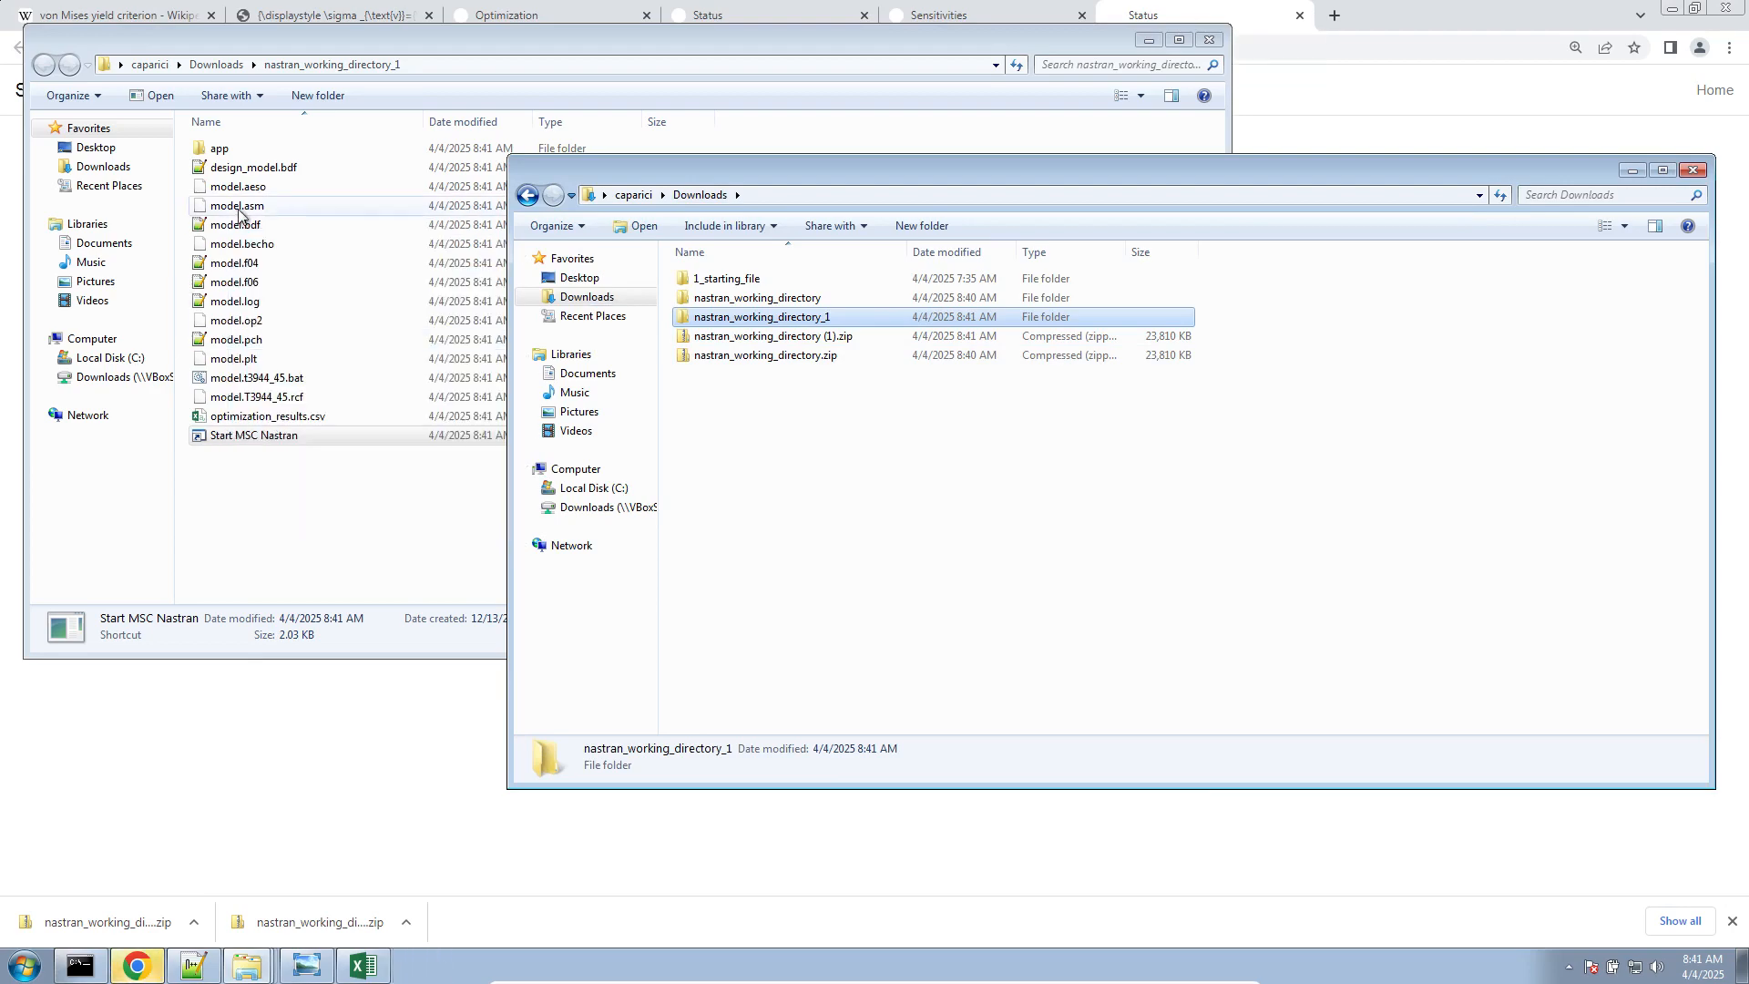
Open model.f06 from nastran_working_directory_1 and examine the messages at the end of the file
{"action": "double_click", "coordinate": [266, 225]}
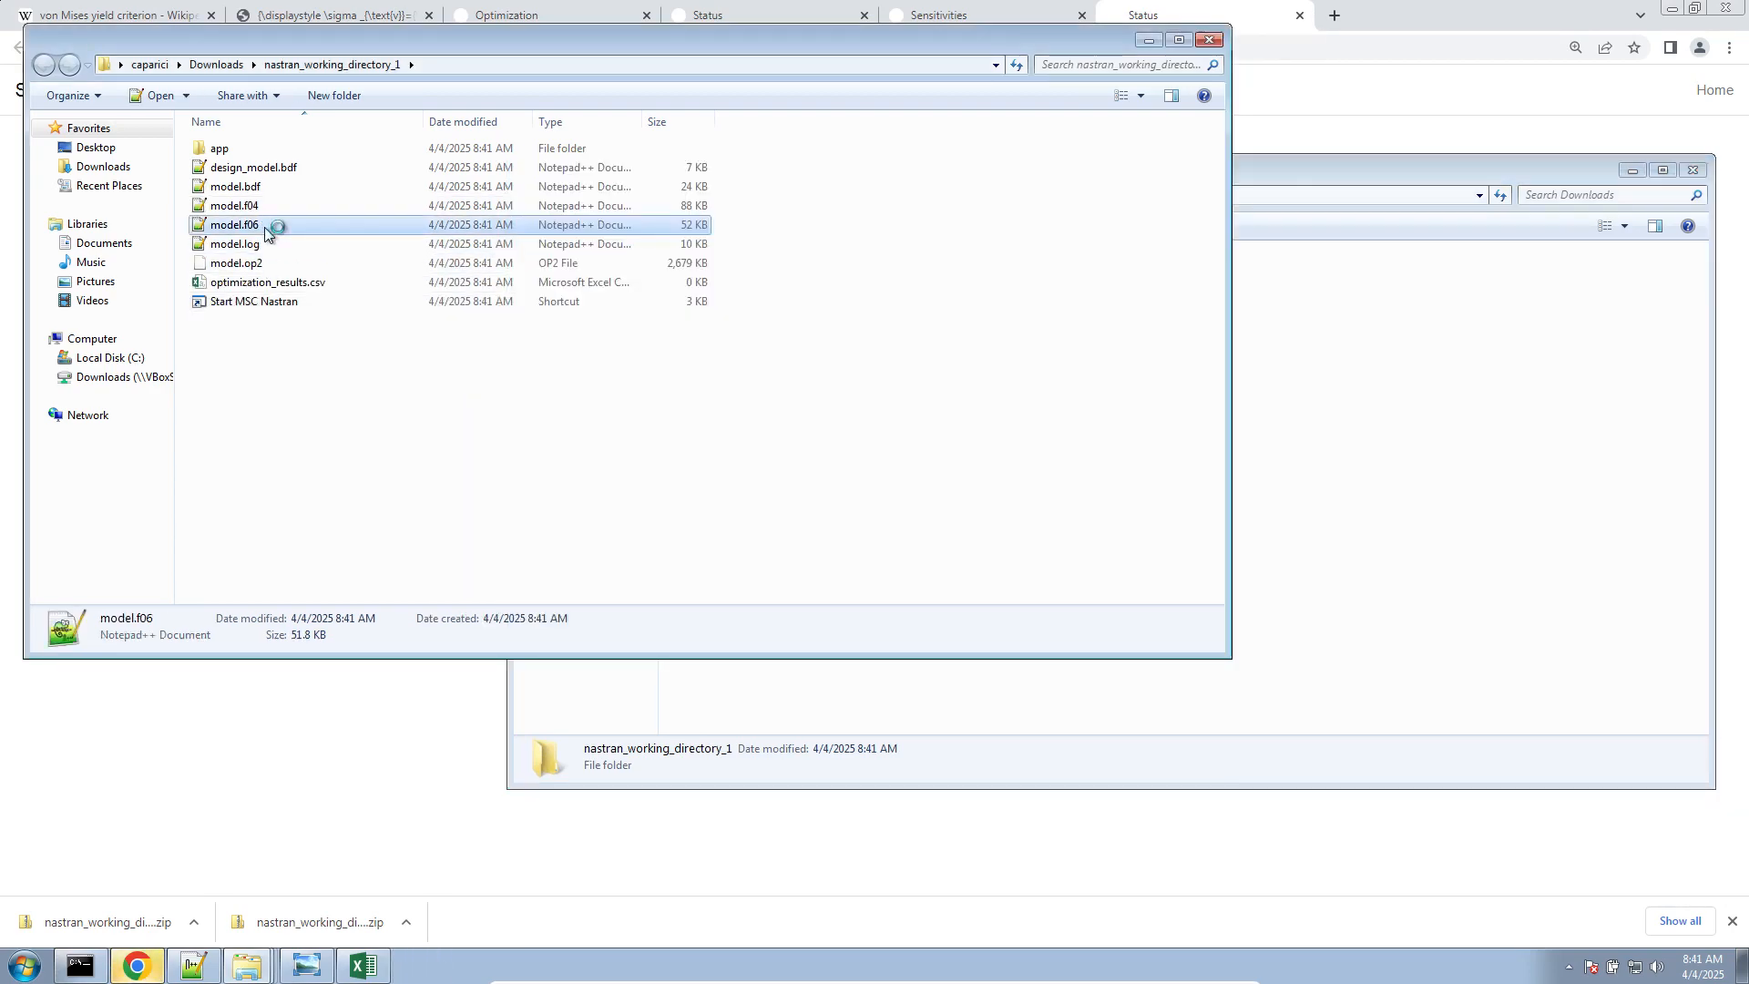
{"action": "scroll", "coordinate": [698, 556], "scroll_direction": "down", "scroll_amount": 20}
{"action": "scroll", "coordinate": [698, 556], "scroll_direction": "down", "scroll_amount": 20}
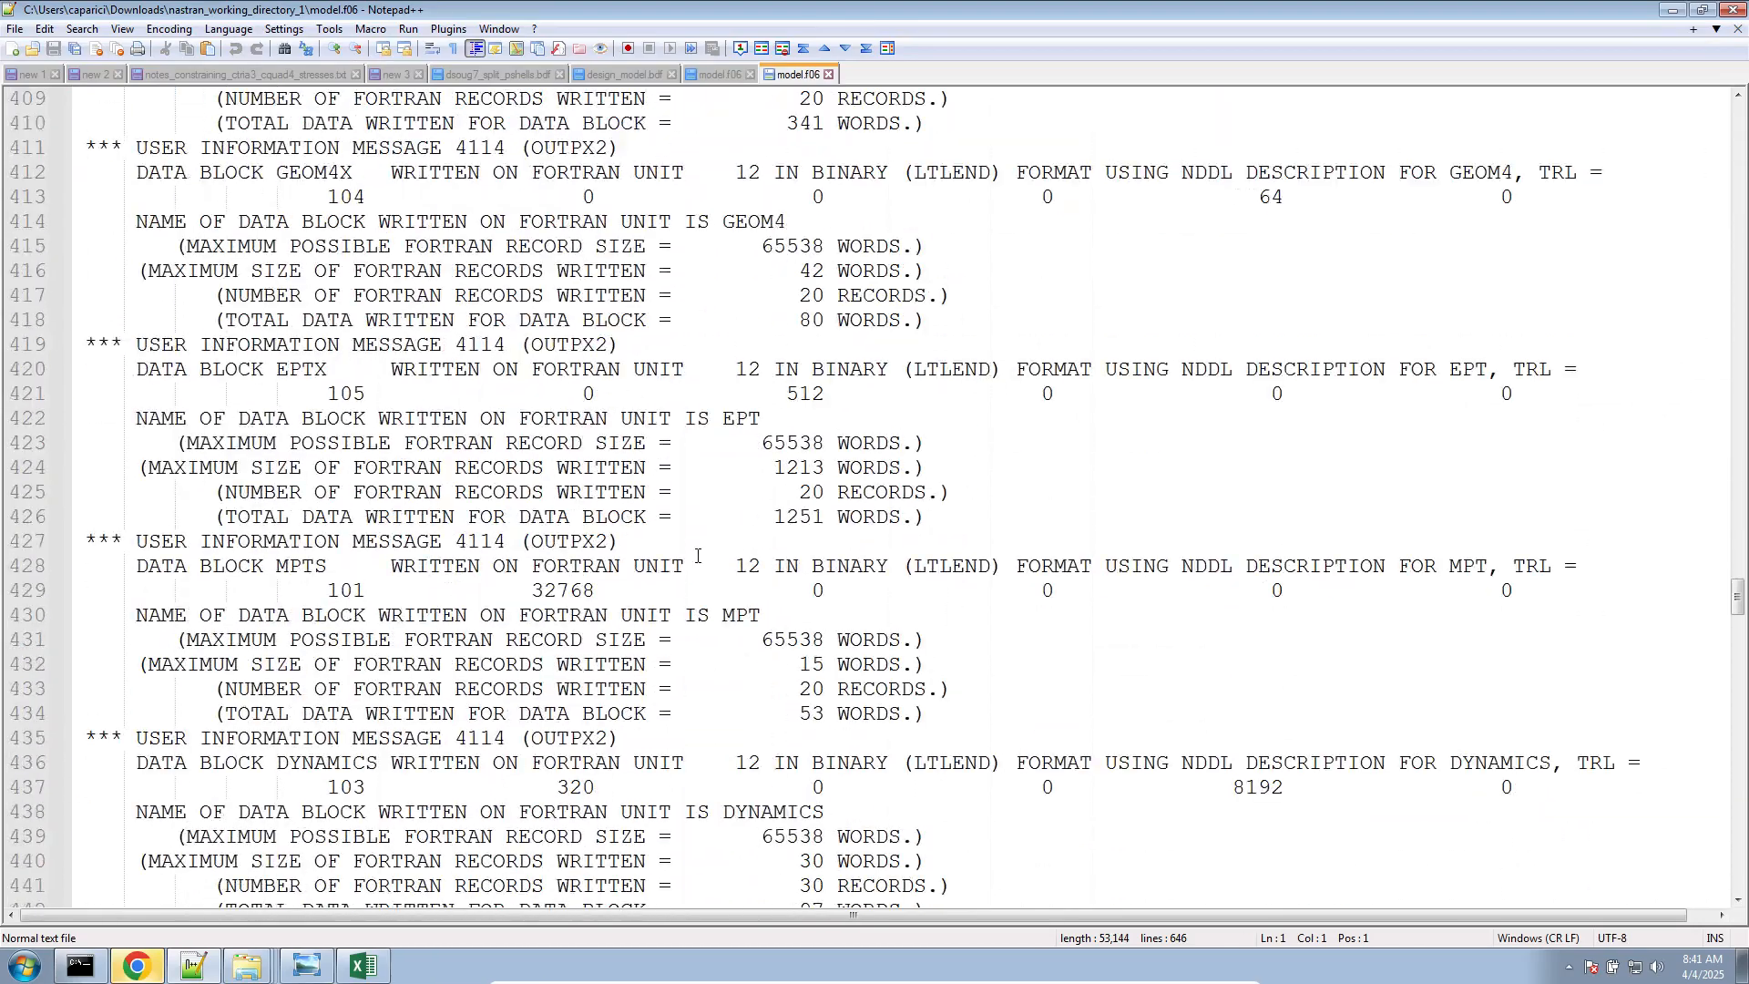
{"action": "scroll", "coordinate": [698, 555], "scroll_direction": "down", "scroll_amount": 5}
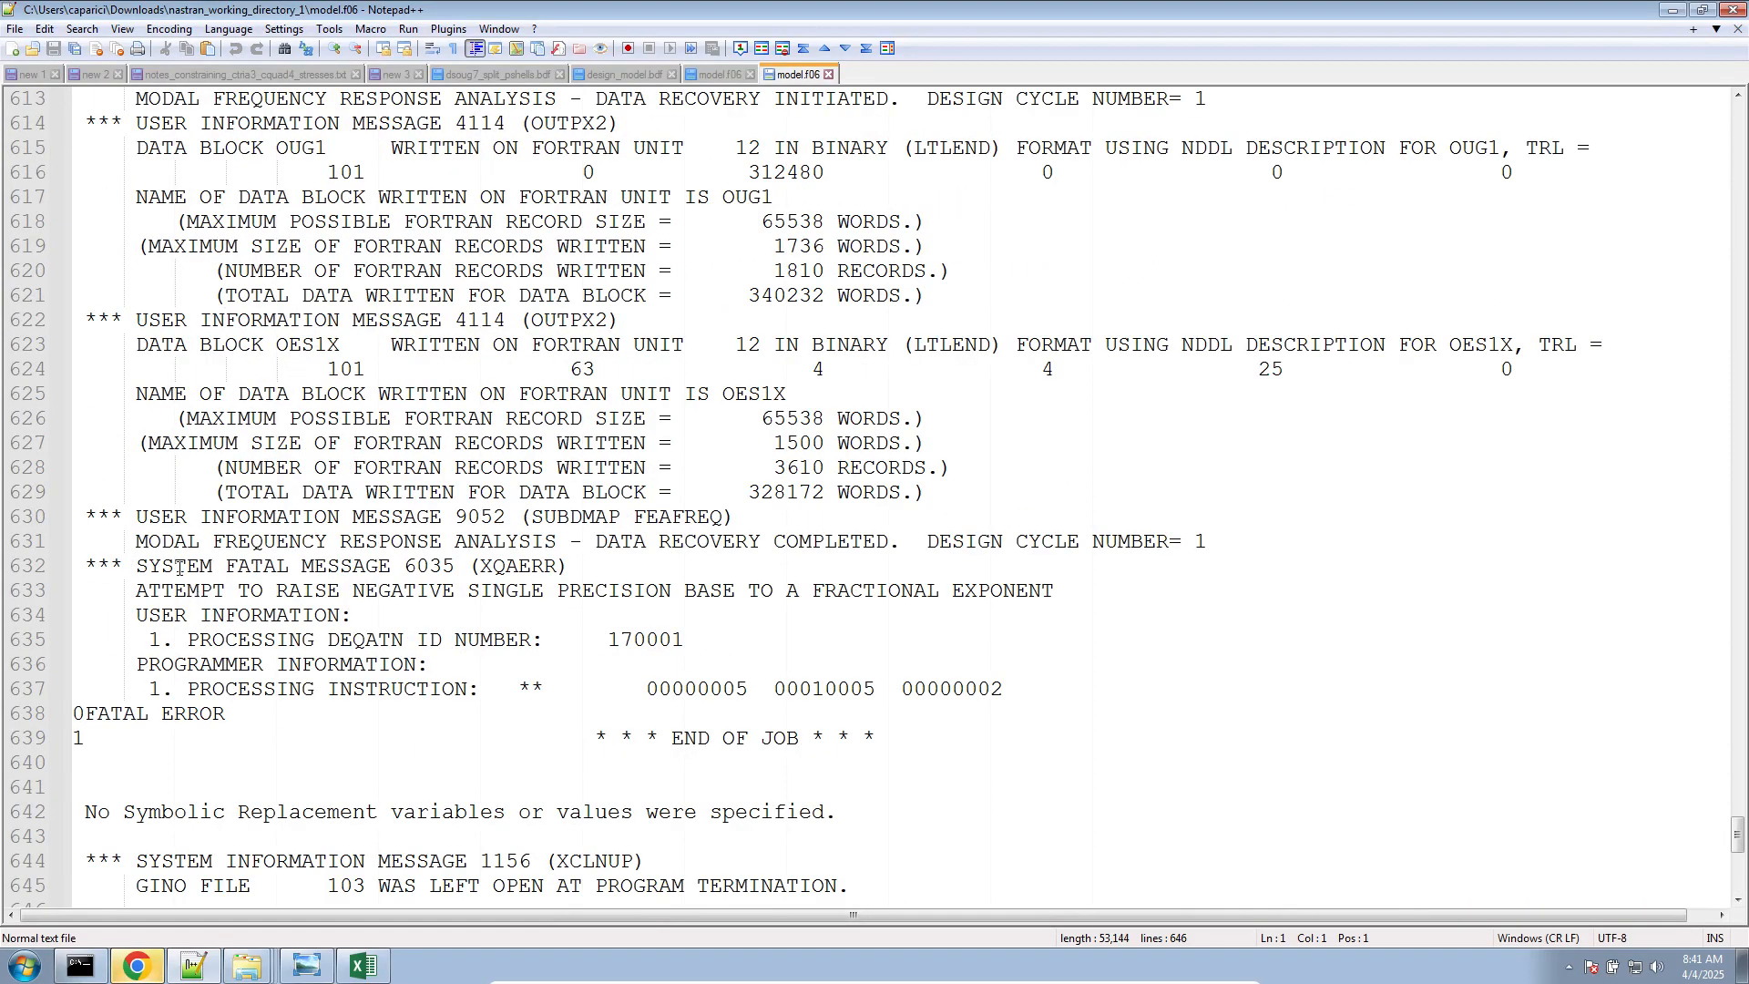
{"action": "scroll", "coordinate": [145, 725], "scroll_direction": "down", "scroll_amount": 2}
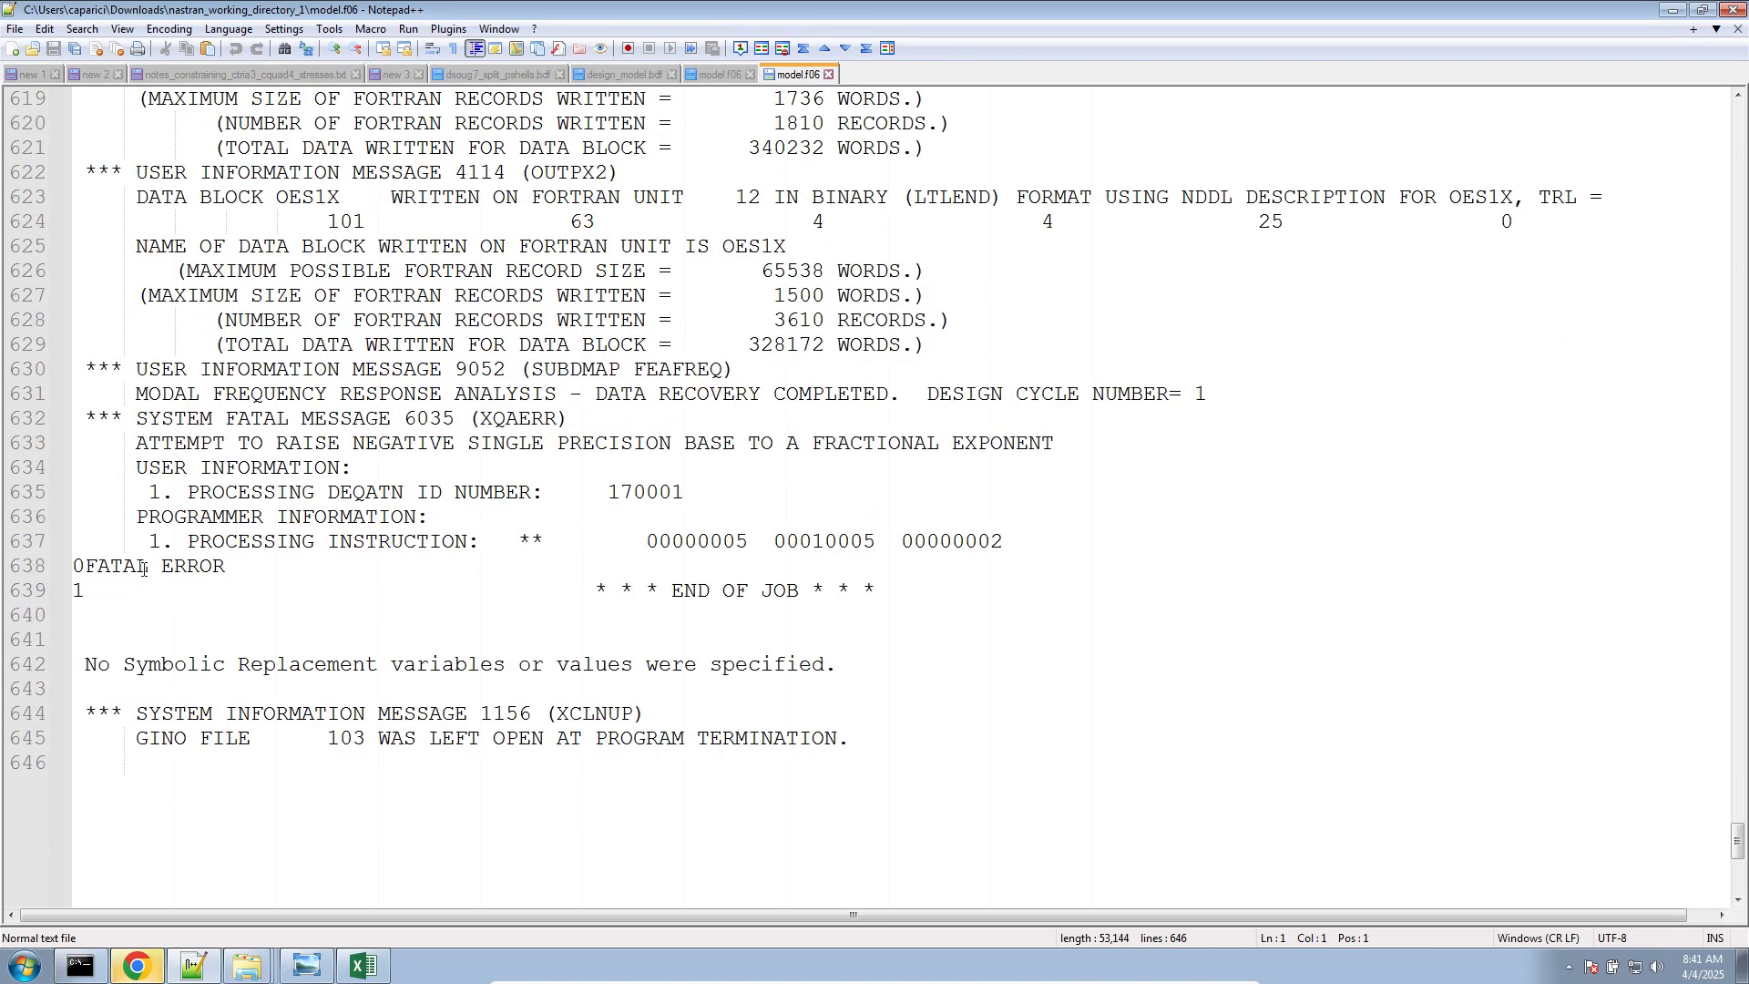
Find all occurrences of FATAL in model.f06 and go to the system fatal message
{"action": "left_click_drag", "start_coordinate": [143, 570], "coordinate": [108, 565]}
{"action": "key", "text": "ctrl+f"}
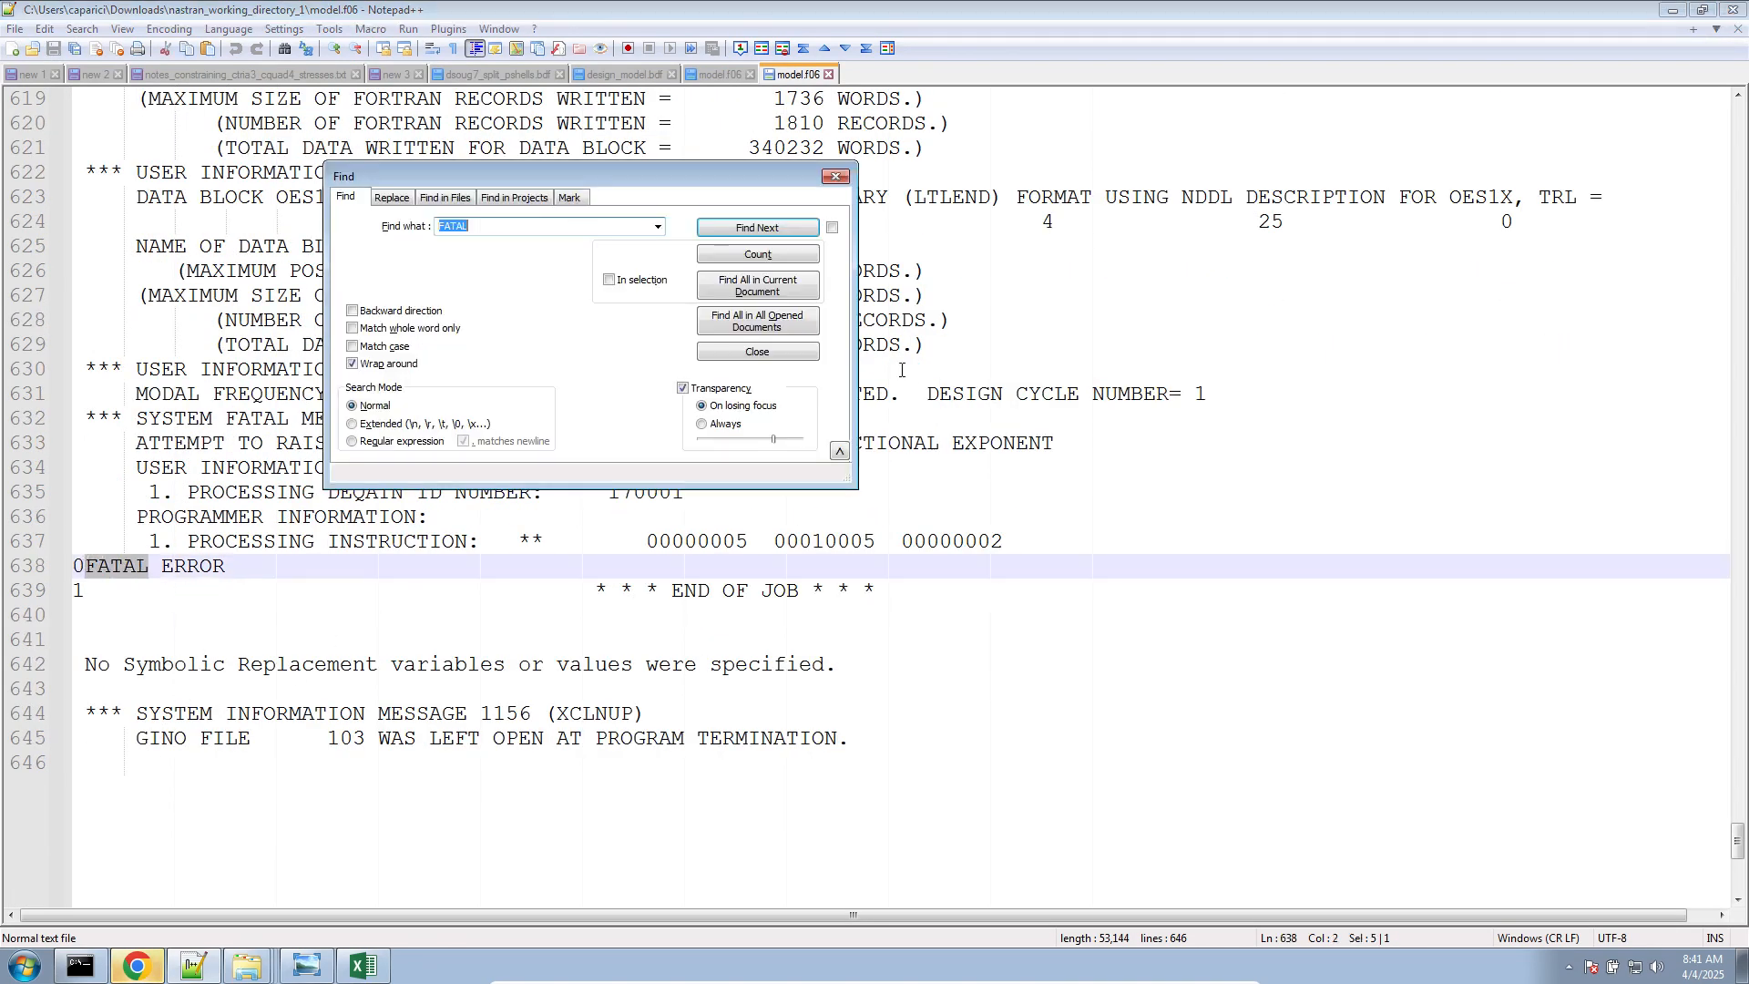
{"action": "left_click", "coordinate": [788, 289]}
{"action": "double_click", "coordinate": [262, 808]}
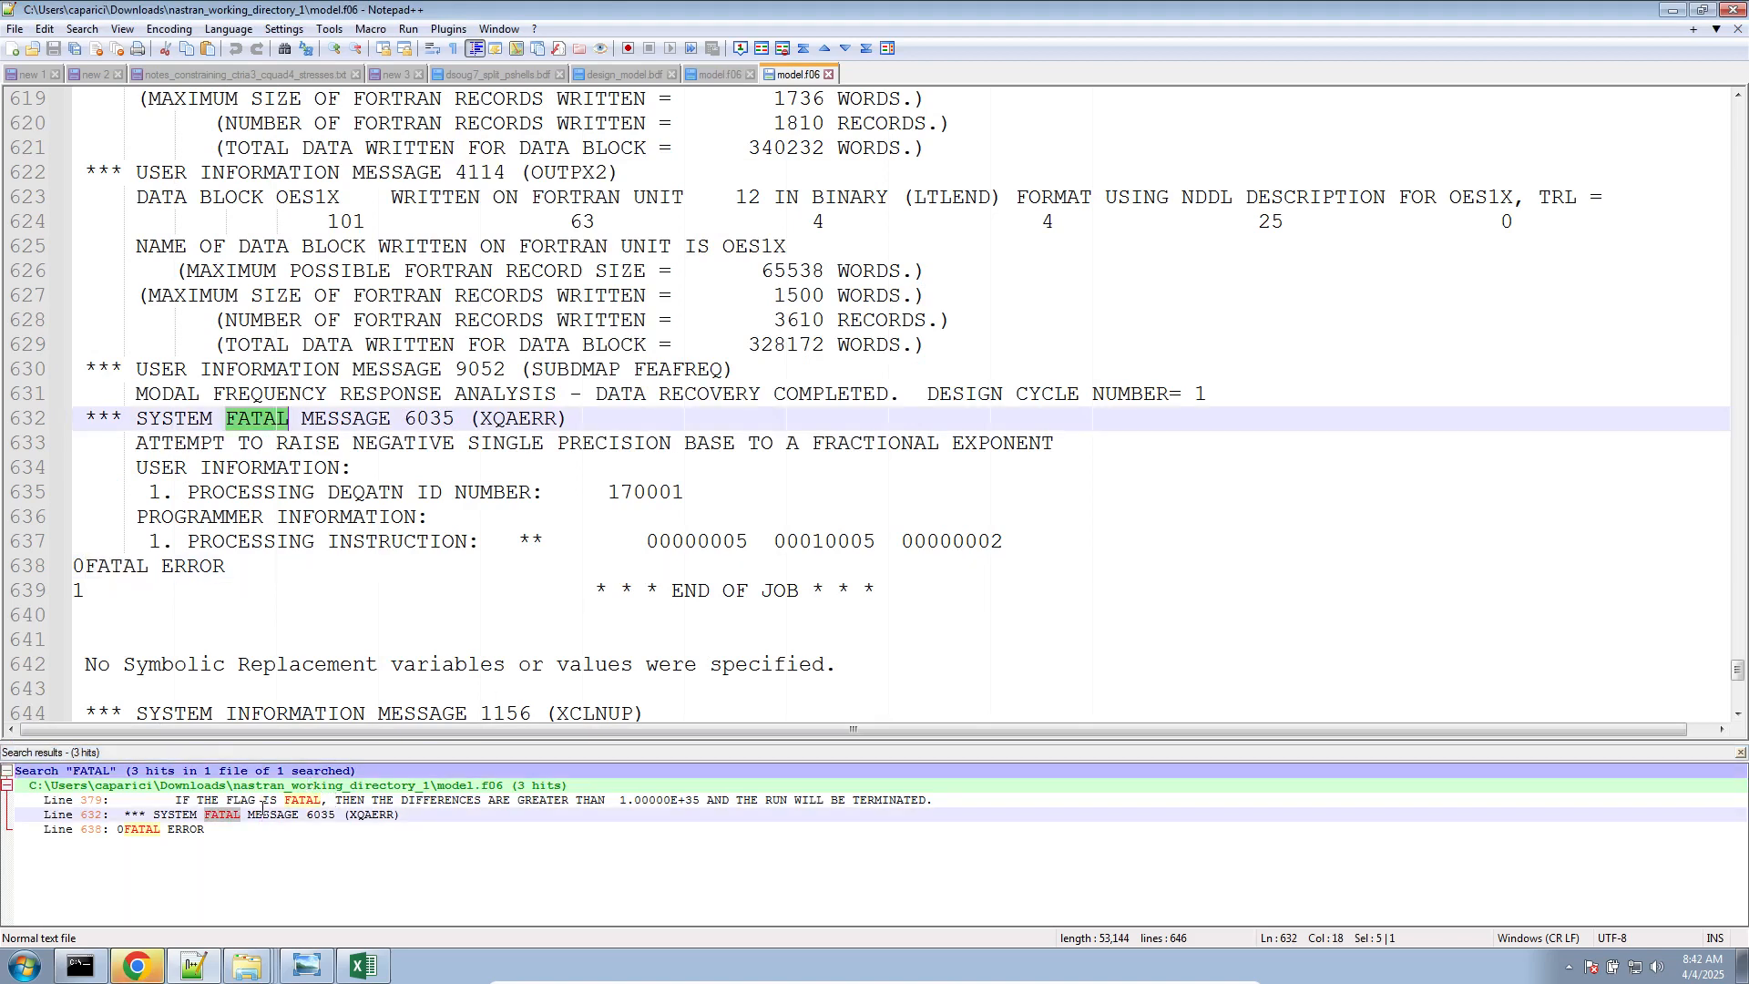
{"action": "left_click", "coordinate": [256, 815]}
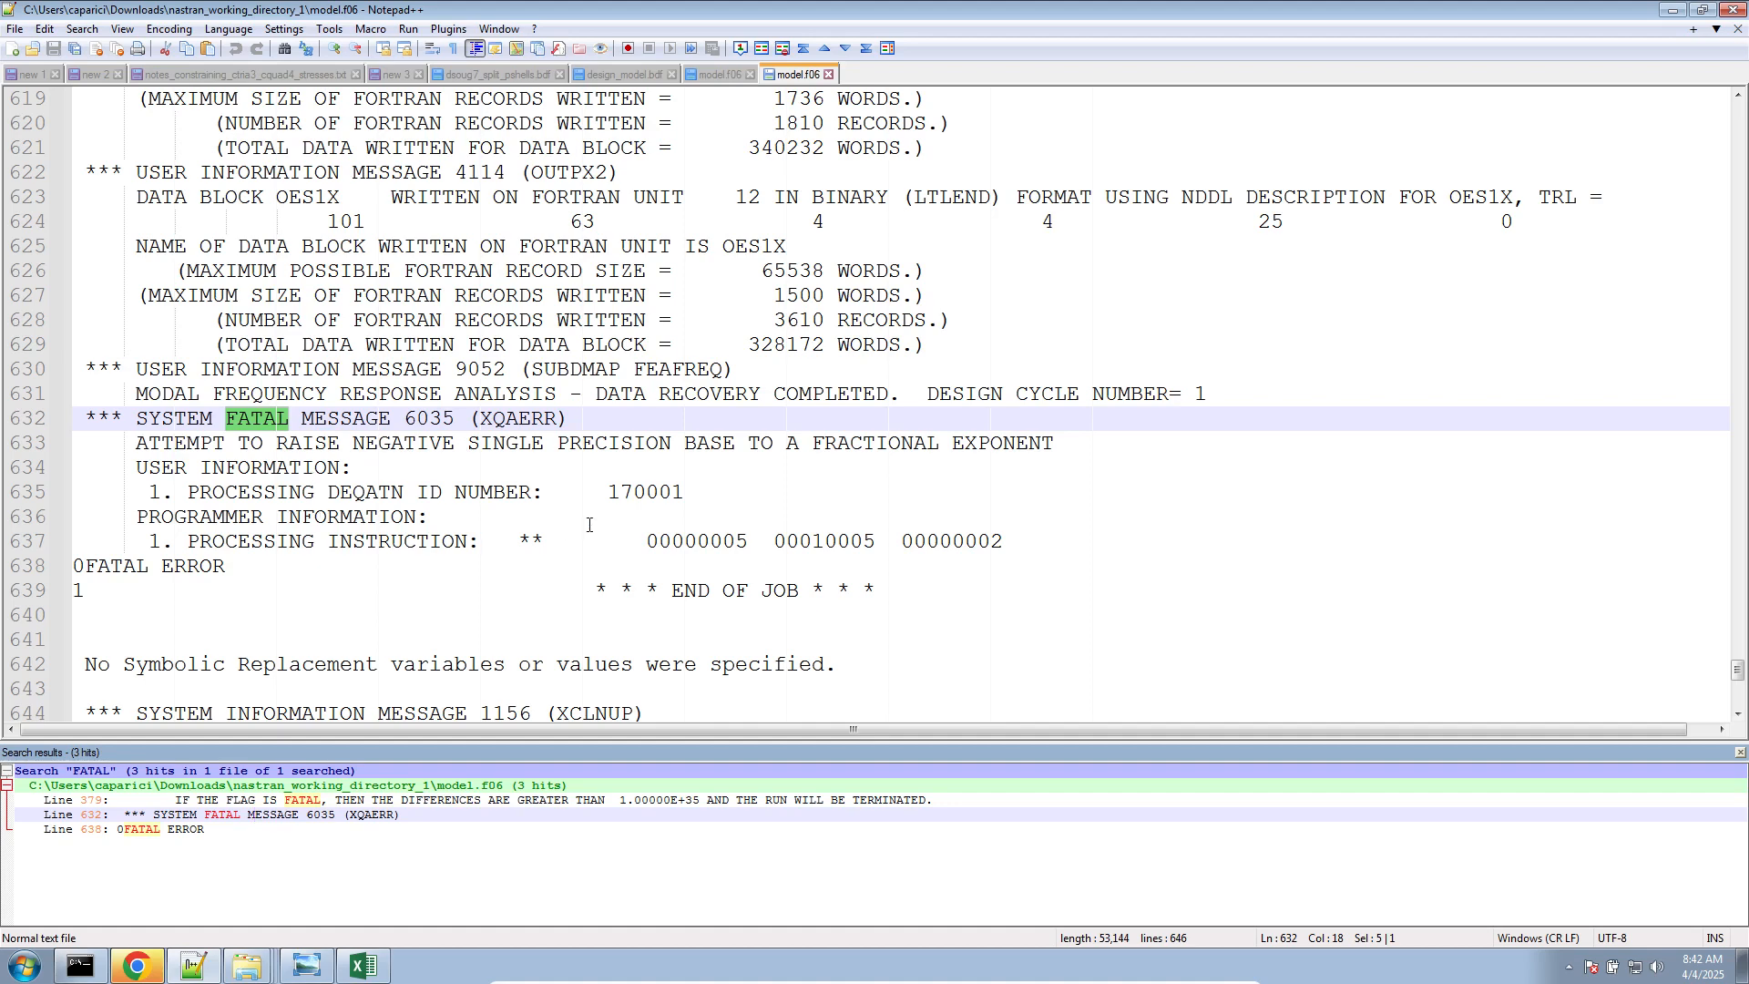
Check the DEQATN exponents in design_model.bdf, switch to the browser to check the Nastran job status, and return to the Optimization page
{"action": "left_click", "coordinate": [619, 74]}
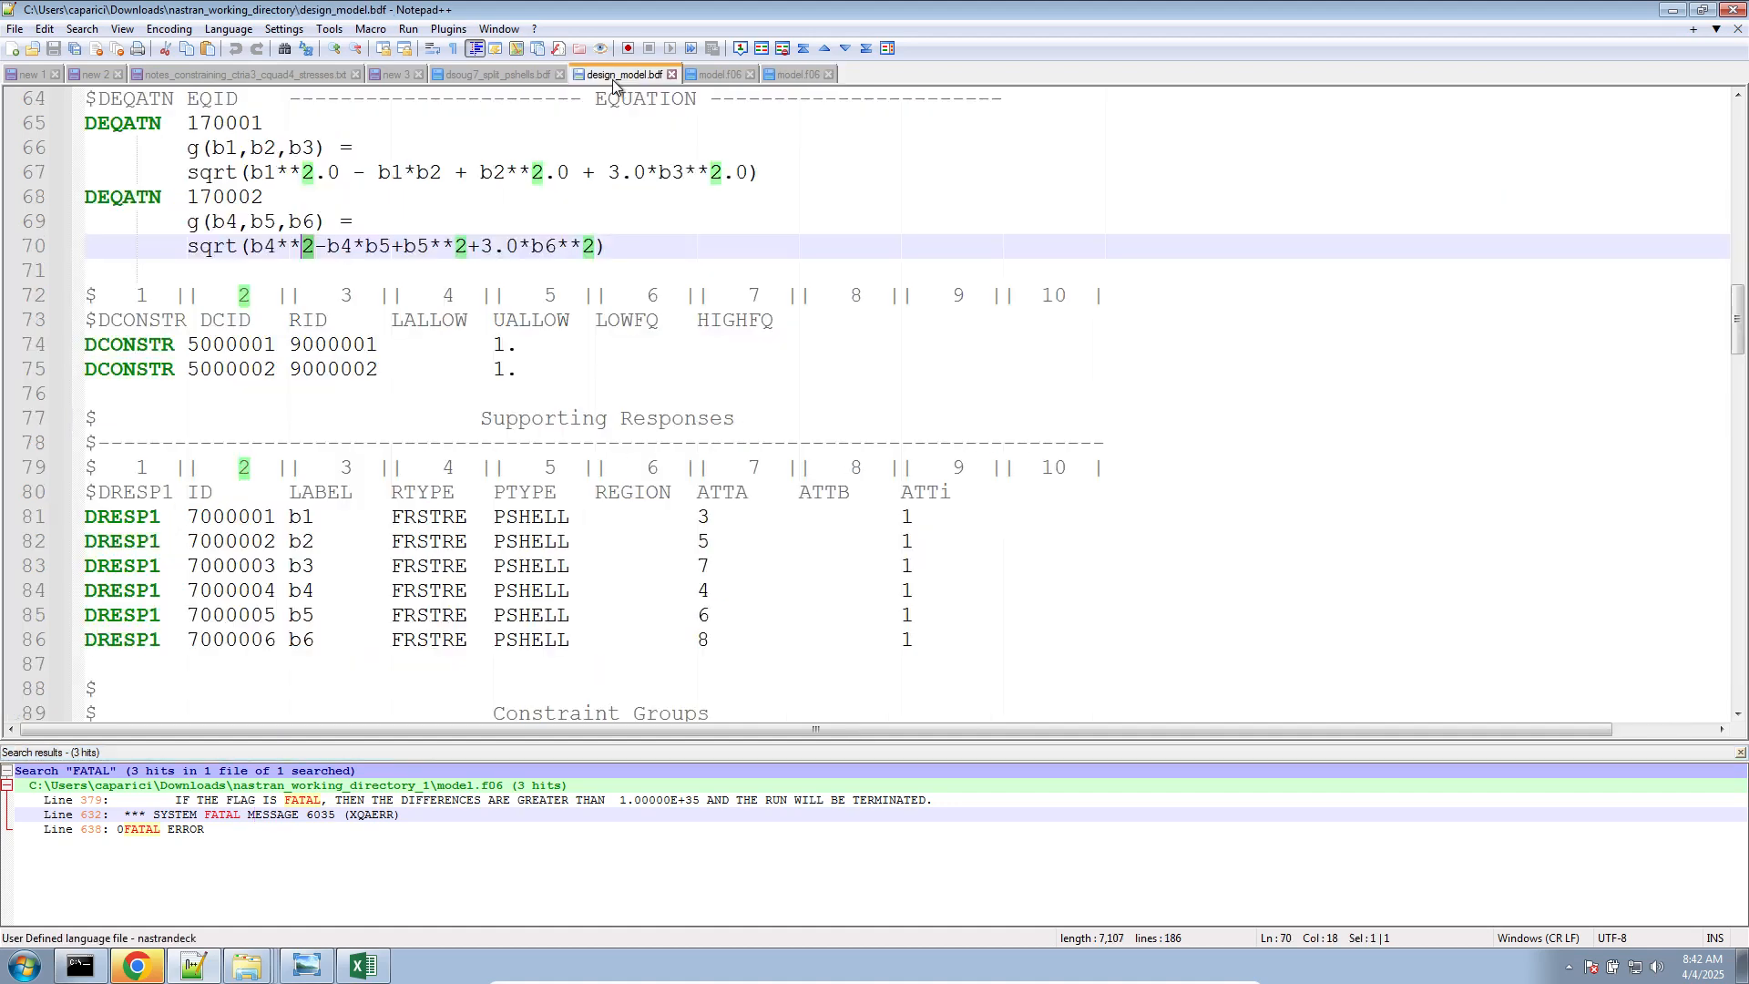
{"action": "left_click", "coordinate": [797, 74]}
{"action": "left_click", "coordinate": [136, 966]}
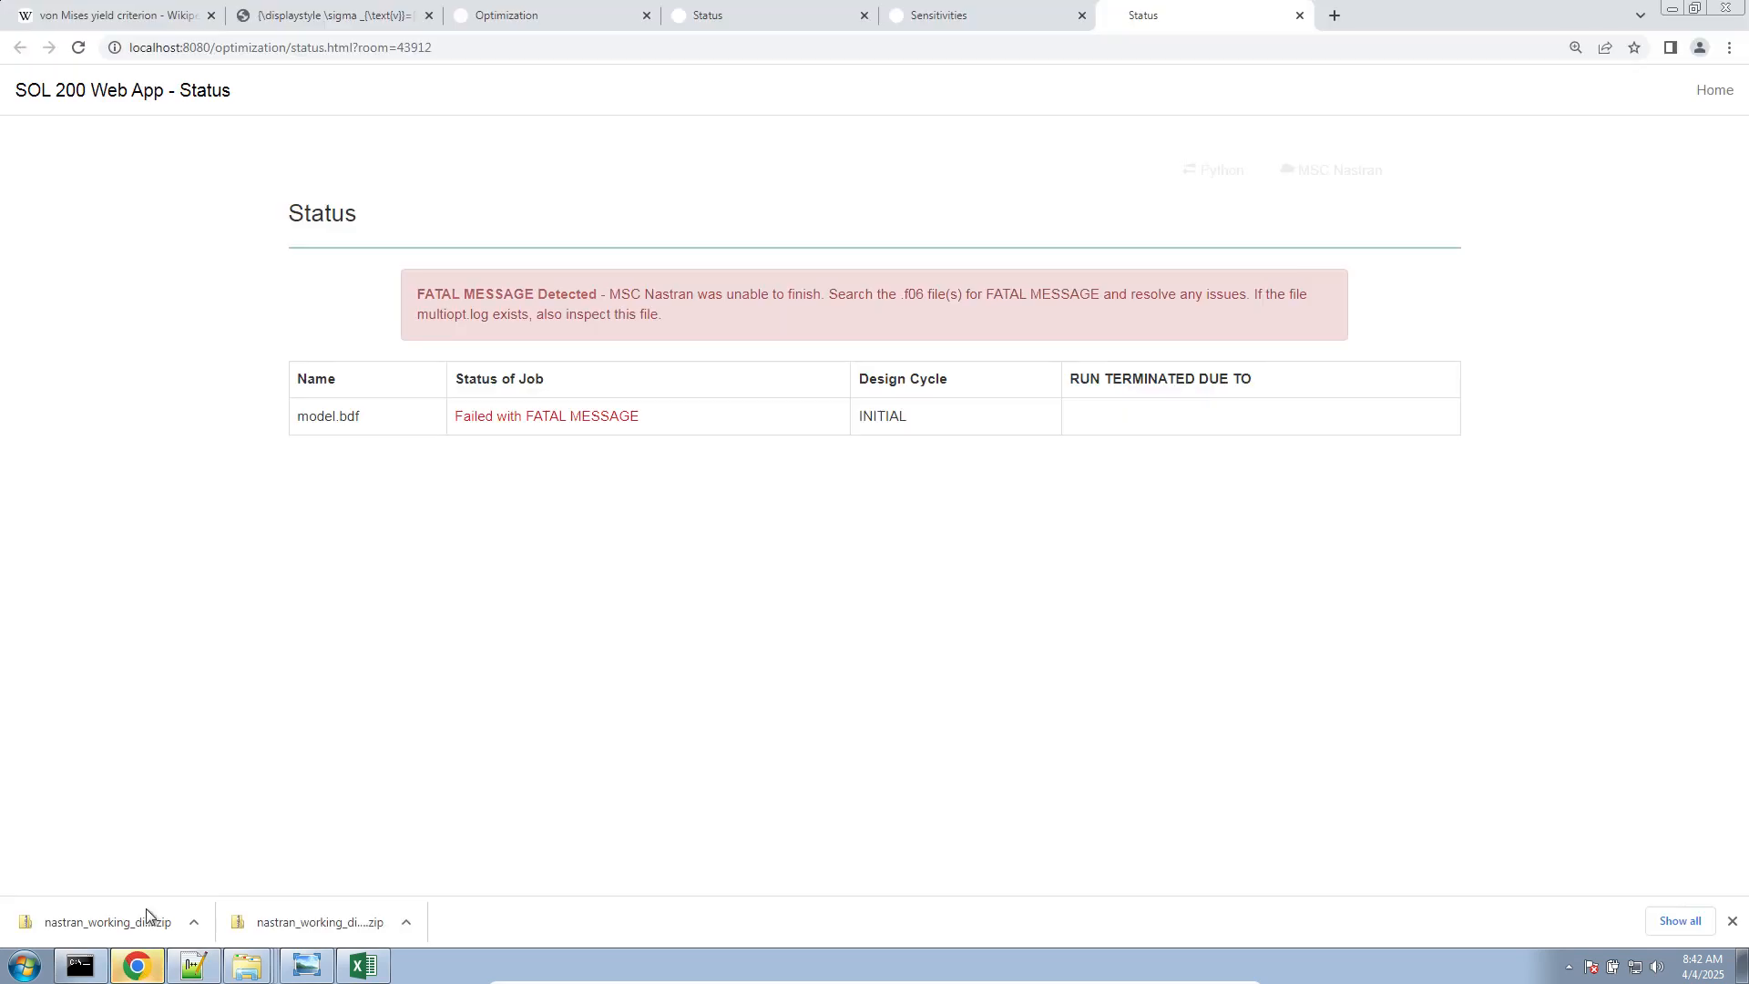
{"action": "left_click", "coordinate": [642, 15]}
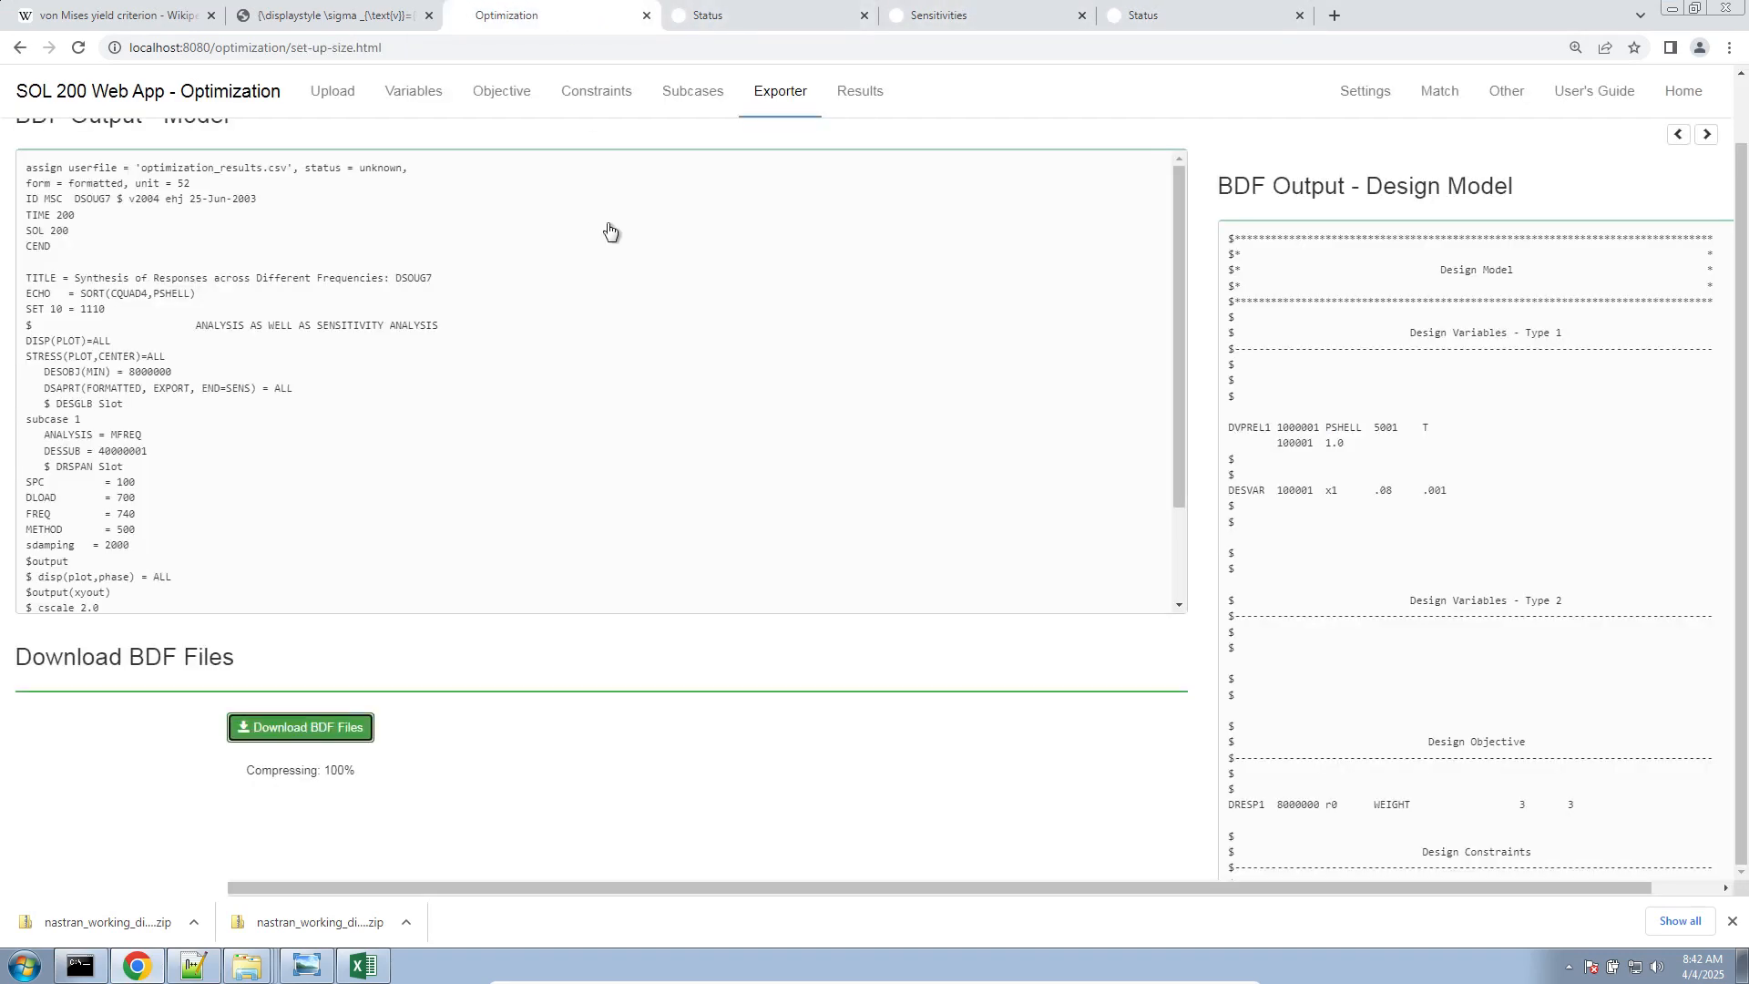
Change the R1 equation constraint to use integer exponents: sqrt(b1**2 - b1*b2 + b2**2 + 3.0*b3**2)
{"action": "left_click", "coordinate": [603, 99]}
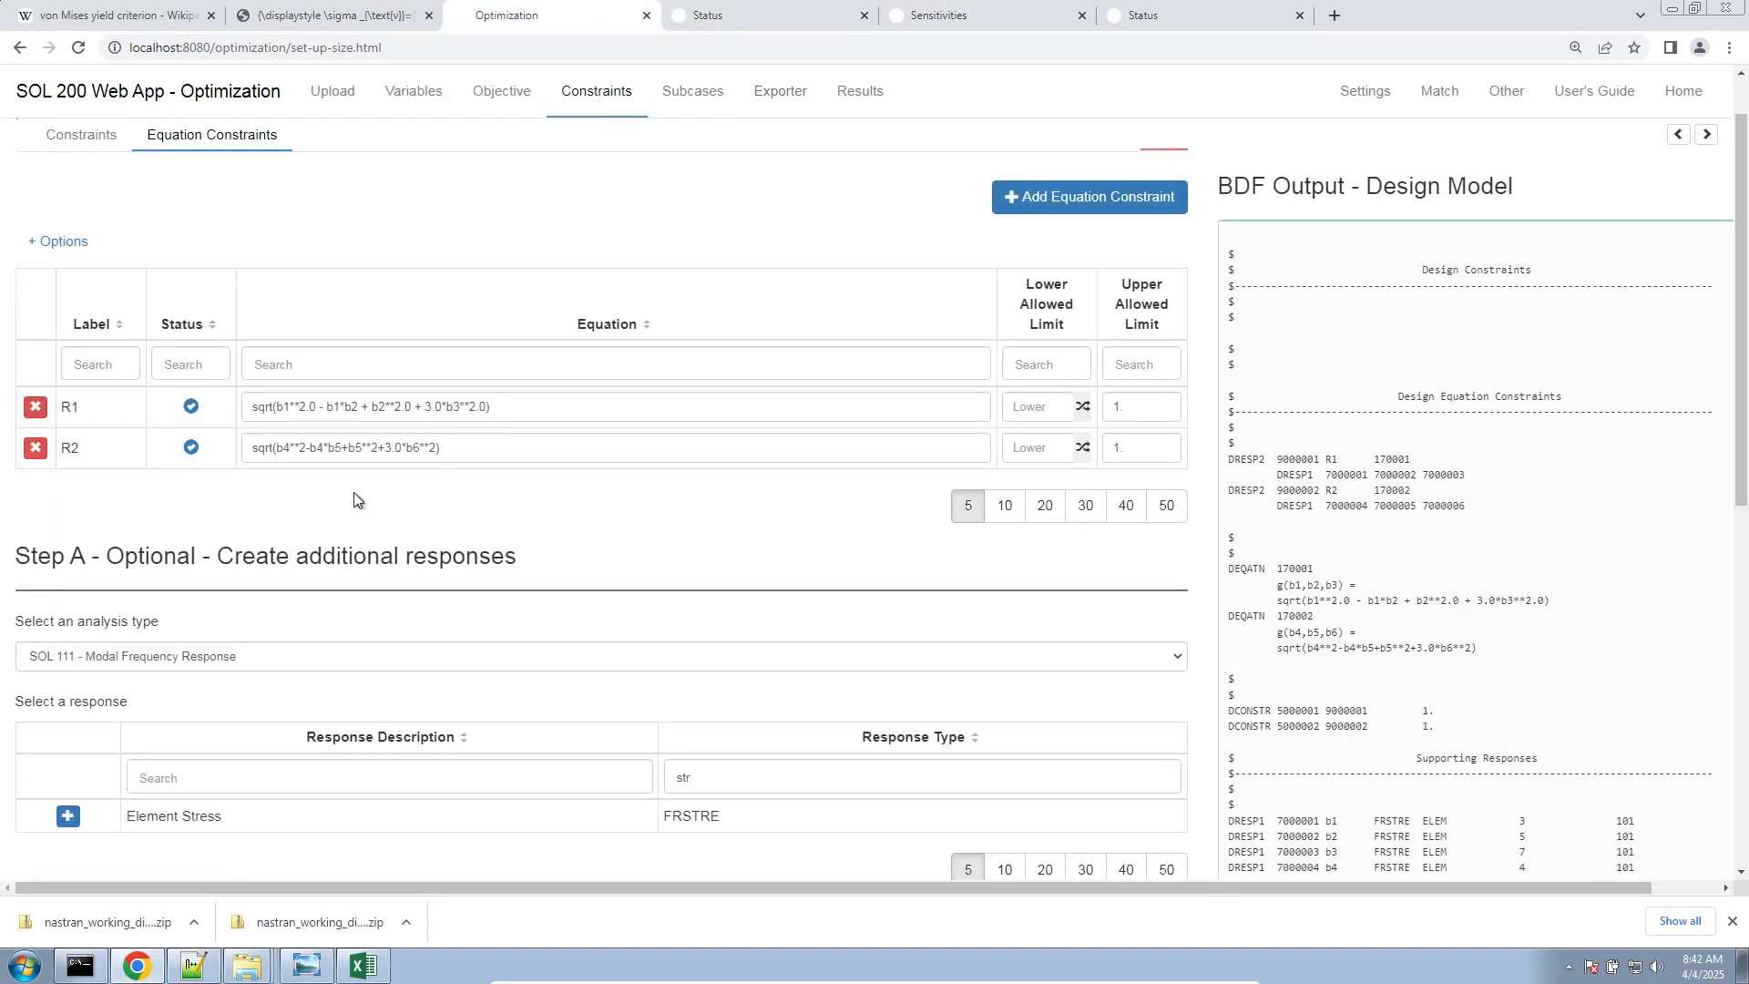
{"action": "scroll", "coordinate": [376, 544], "scroll_direction": "up", "scroll_amount": 2}
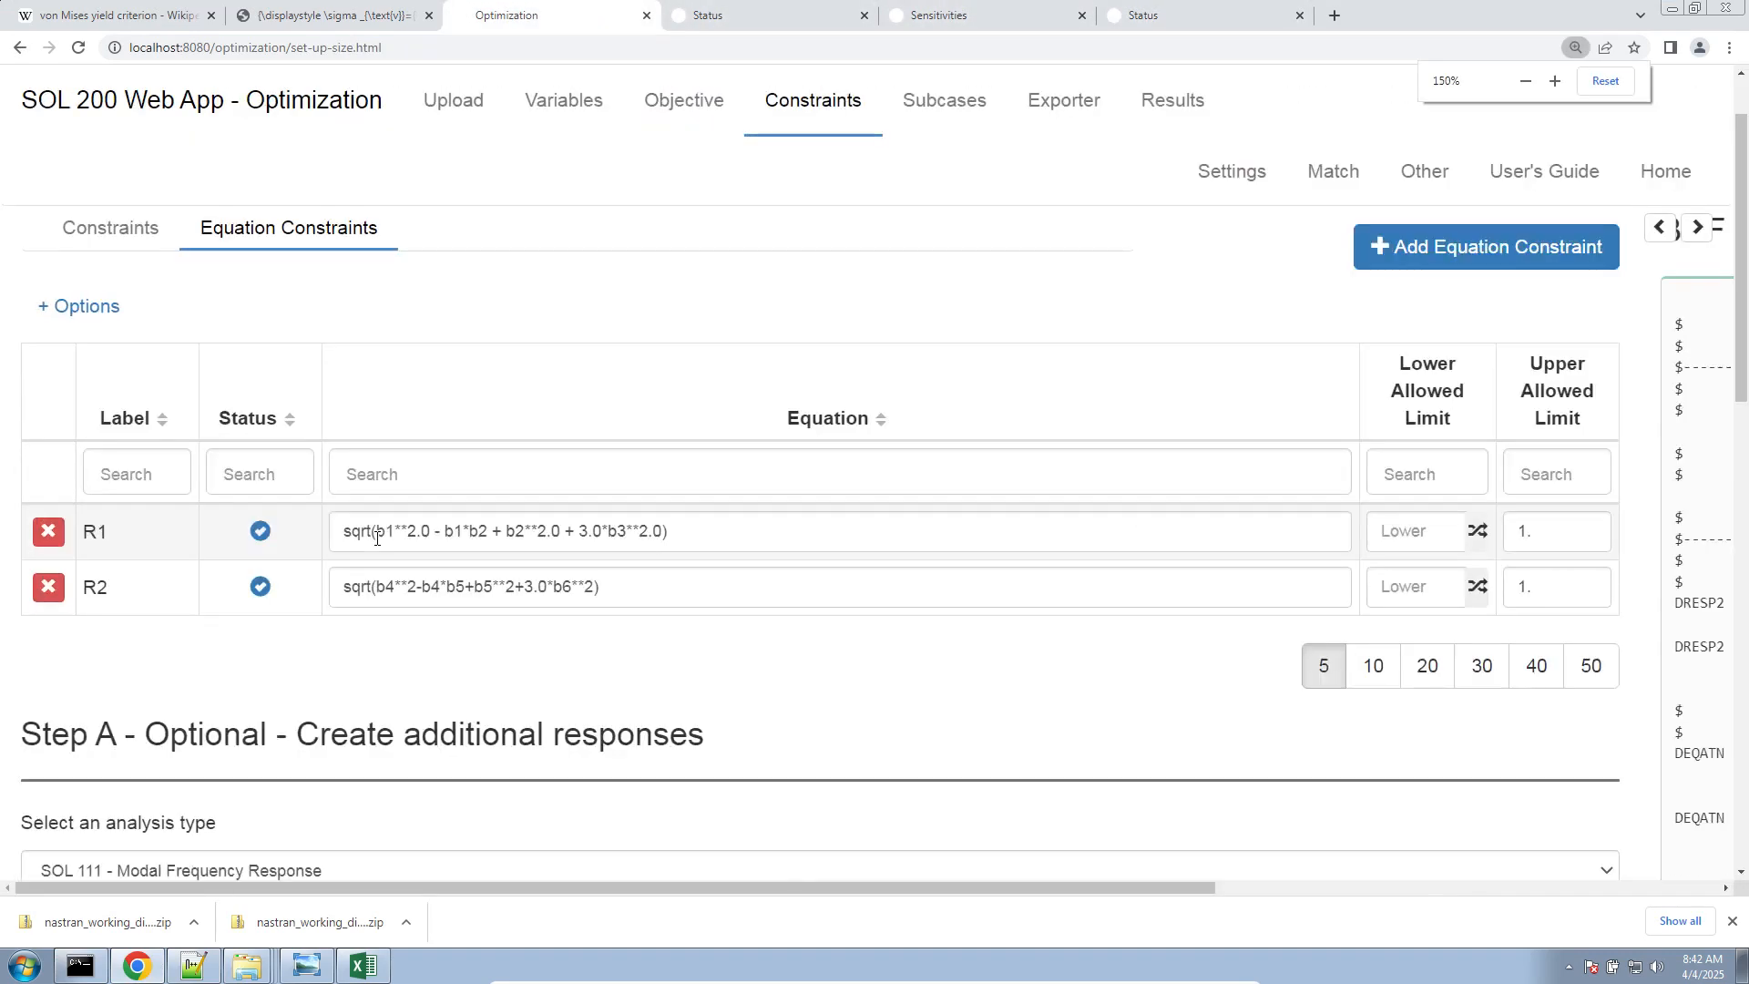
{"action": "left_click", "coordinate": [422, 531]}
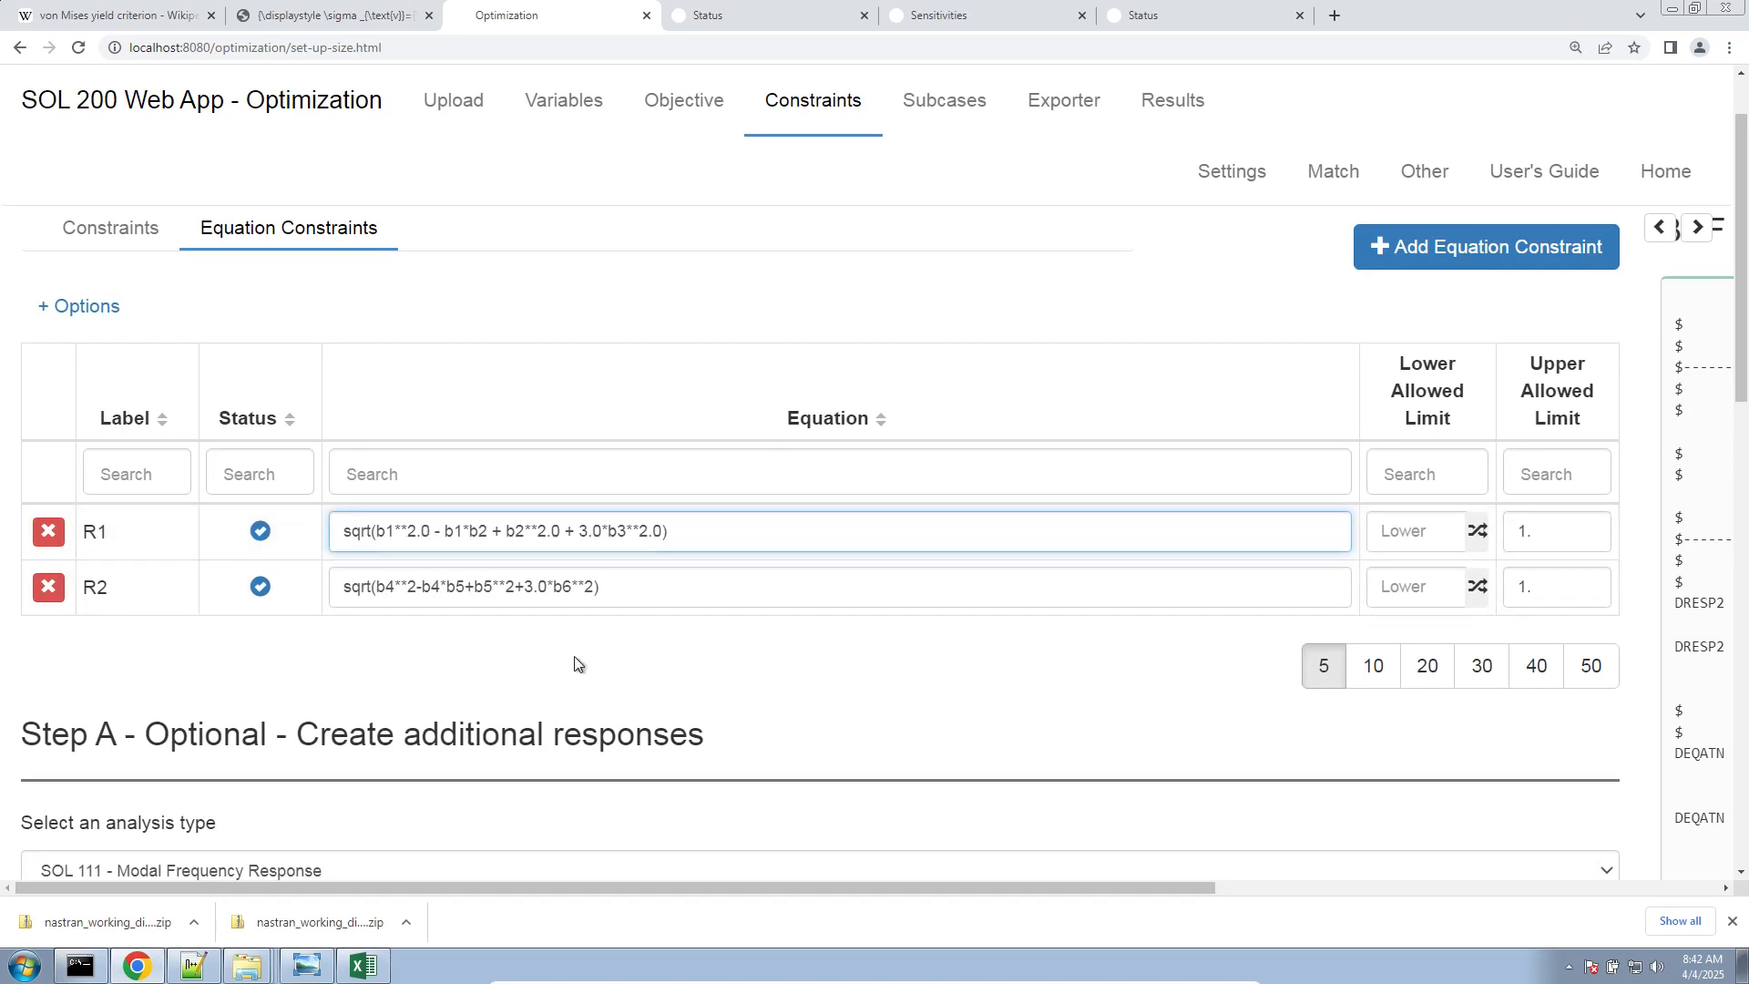
{"action": "scroll", "coordinate": [578, 664], "scroll_direction": "up", "scroll_amount": 2}
{"action": "key", "text": "BackSpace"}
{"action": "key", "text": "BackSpace"}
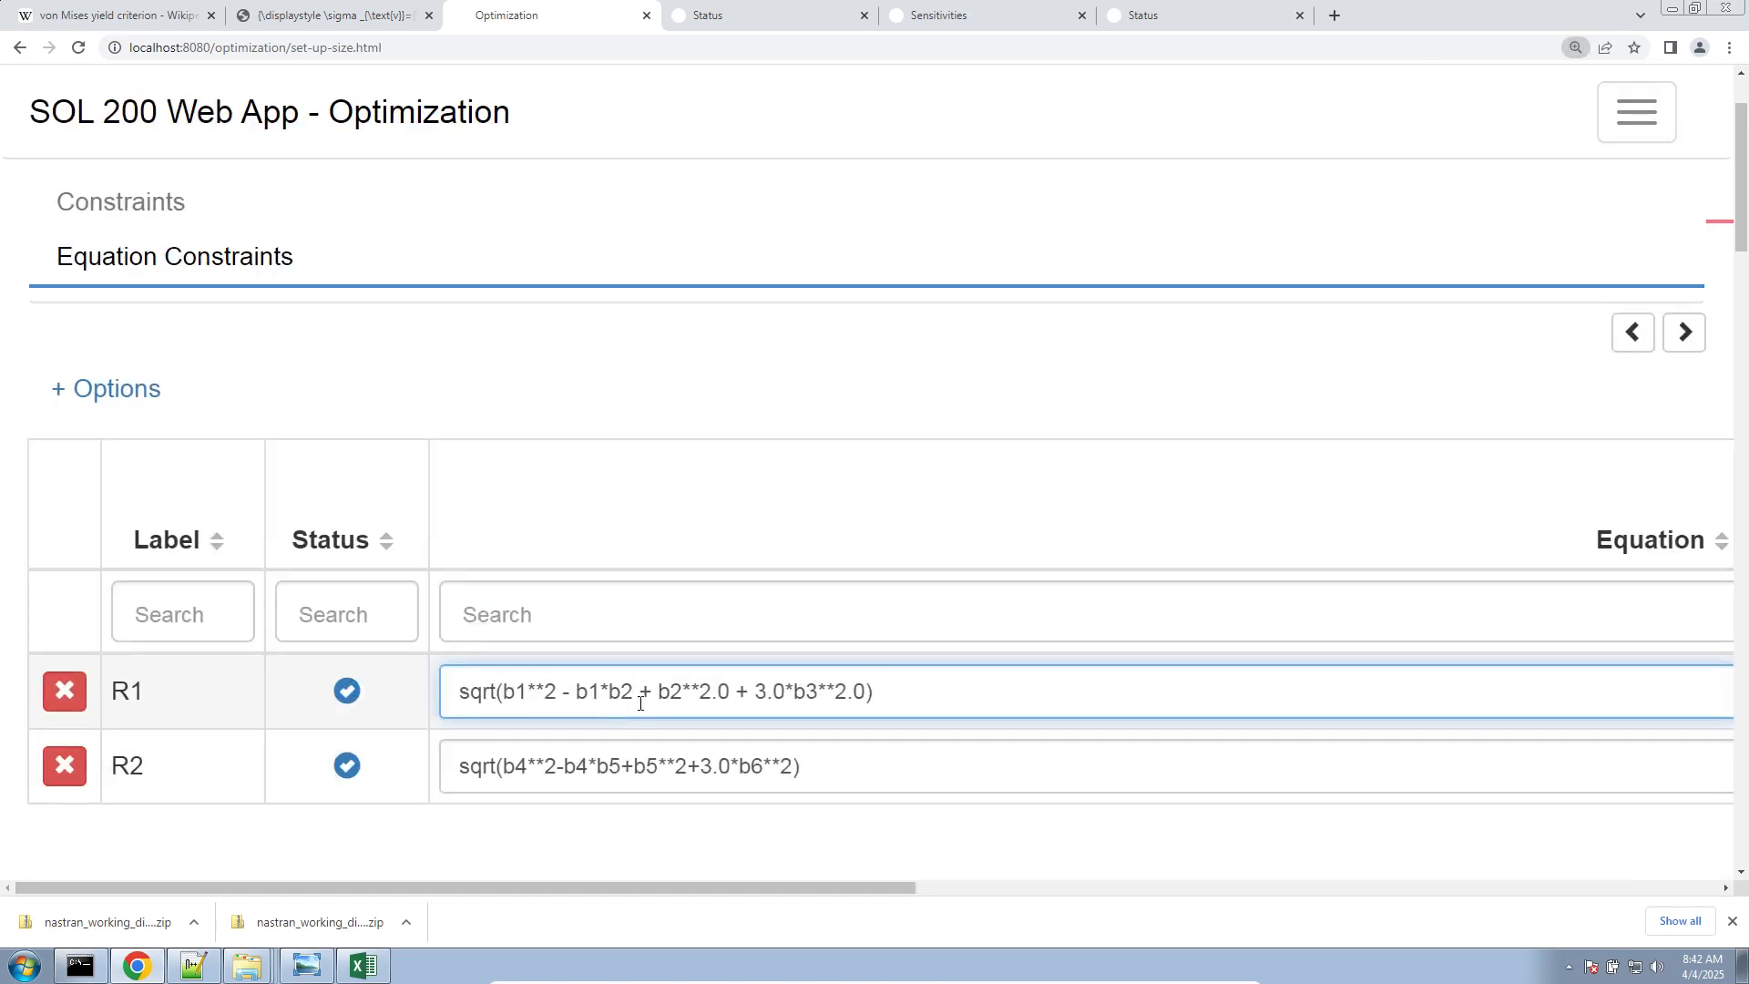
{"action": "key", "text": "BackSpace"}
{"action": "key", "text": "BackSpace"}
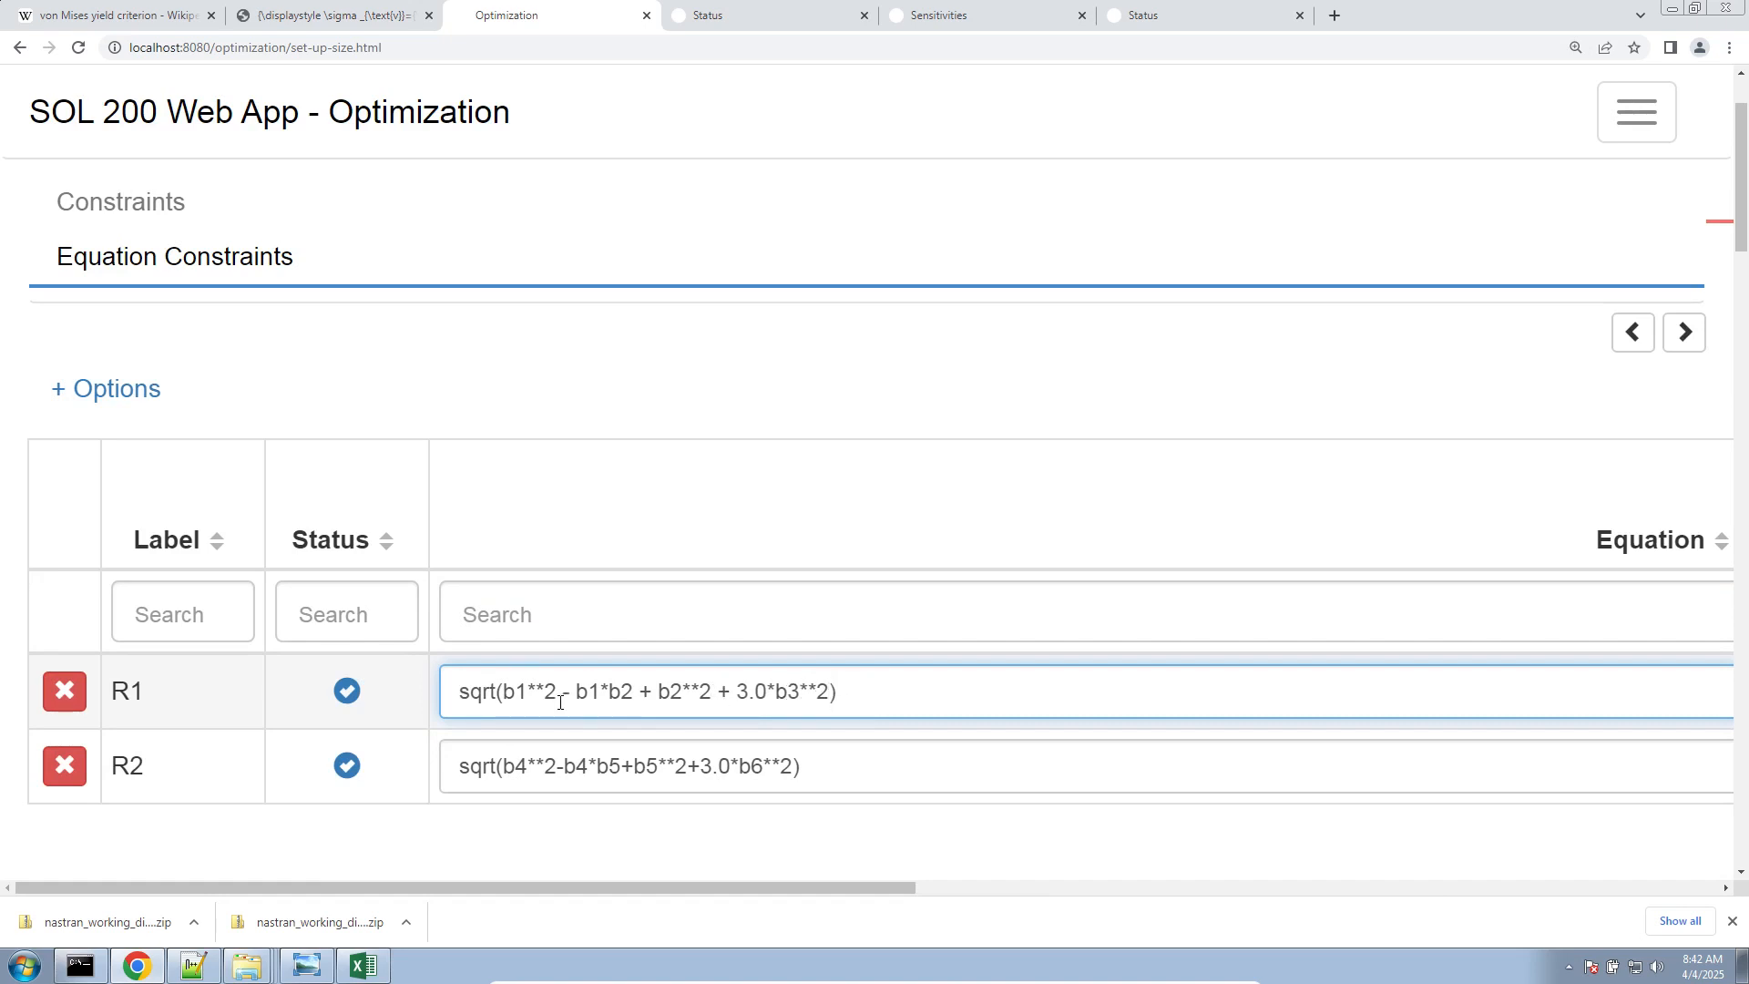
Add spaces around the operators in the R2 equation so it reads sqrt(b4**2 - b4*b5 + b5**2 + 3.0*b6**2)
{"action": "left_click", "coordinate": [557, 765]}
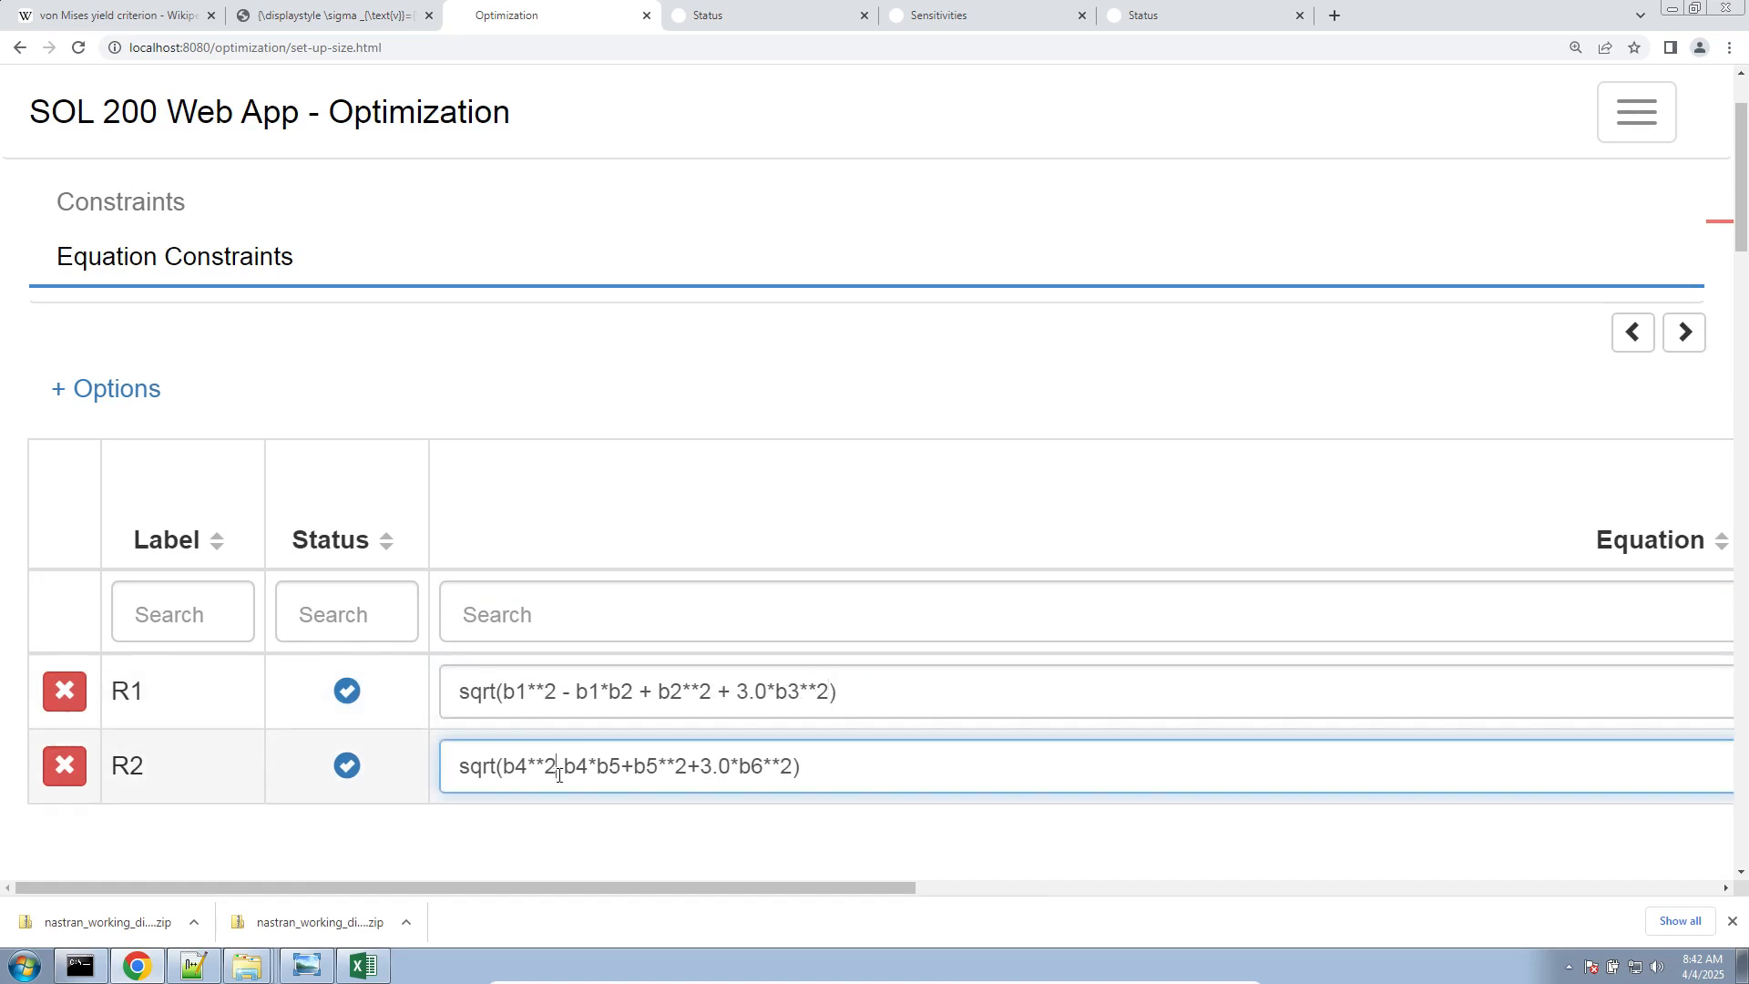
{"action": "key", "text": "Right"}
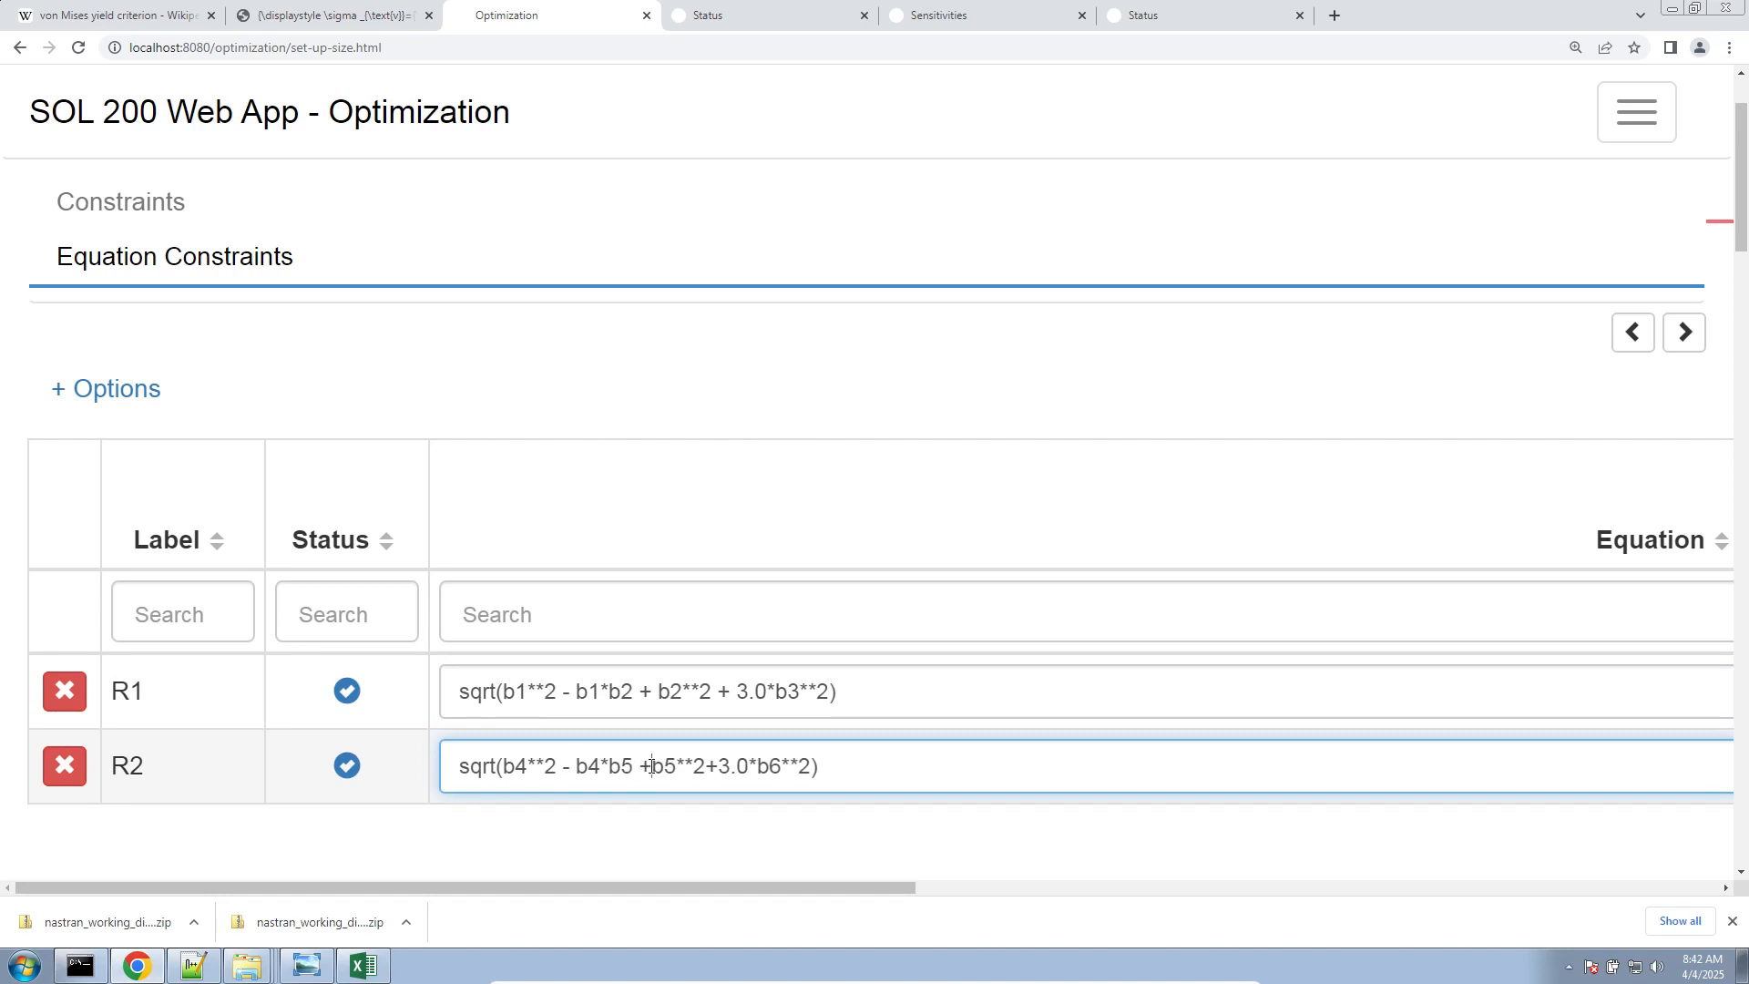
{"action": "key", "text": "Right"}
{"action": "left_click", "coordinate": [716, 770]}
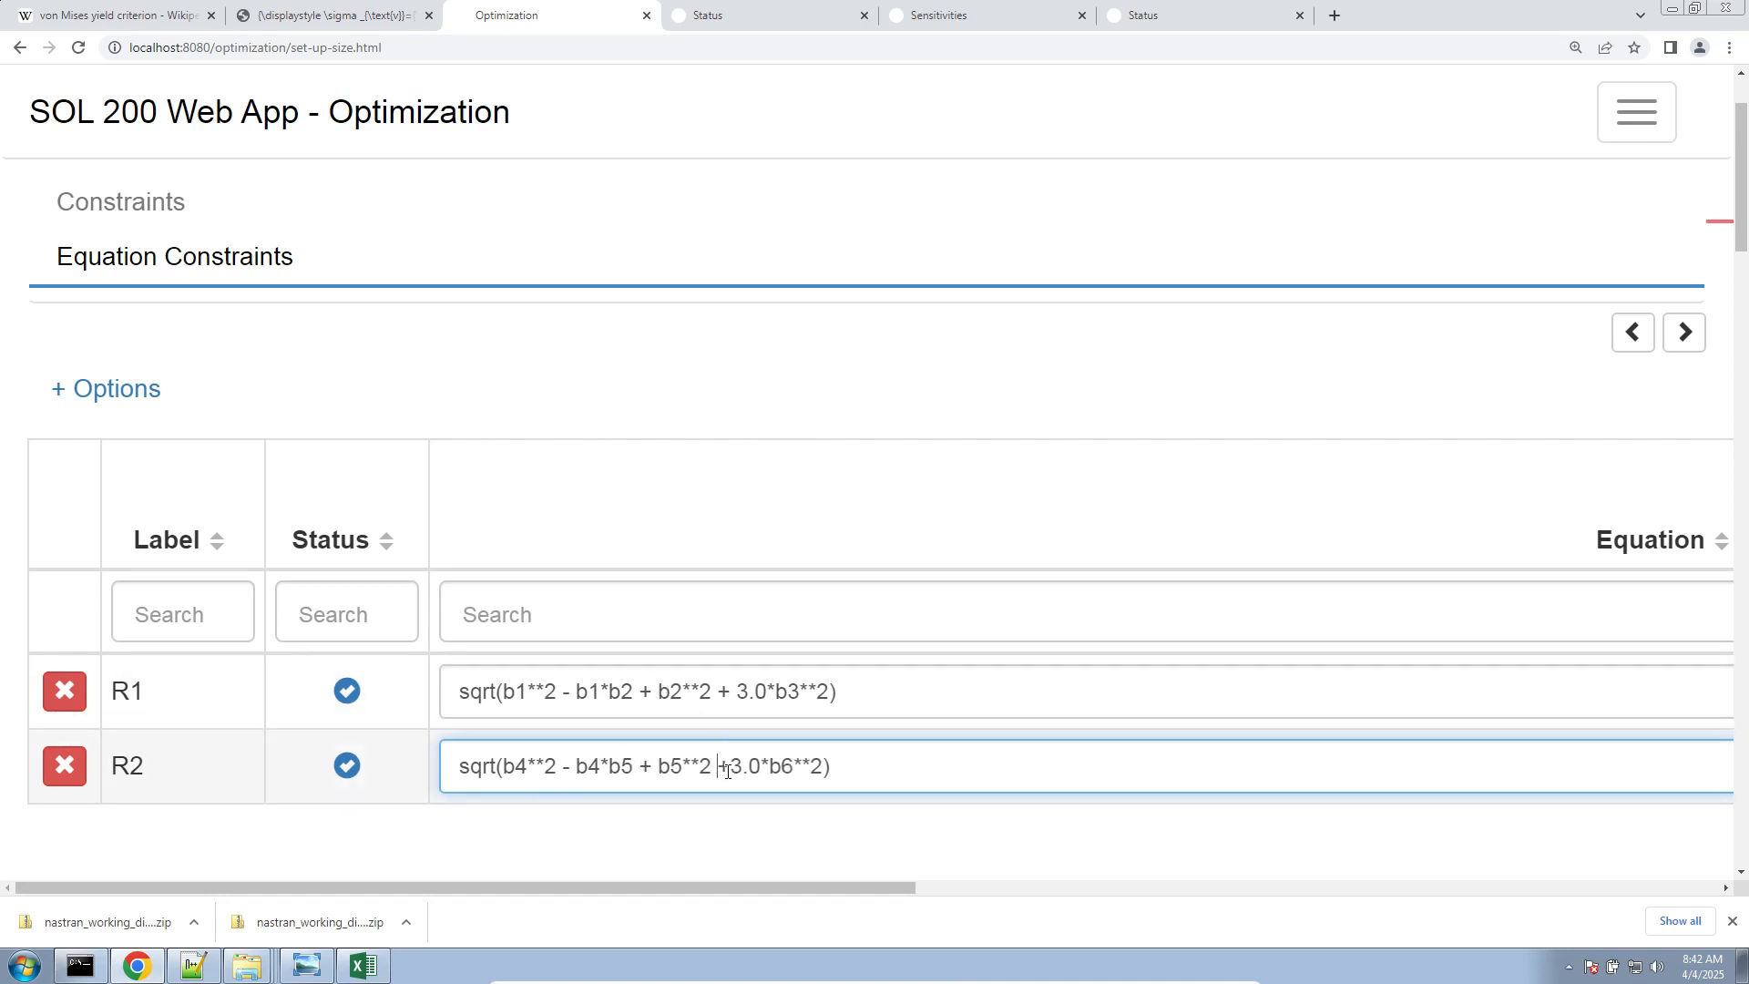
{"action": "key", "text": "Right"}
{"action": "left_click_drag", "start_coordinate": [746, 692], "coordinate": [763, 692]}
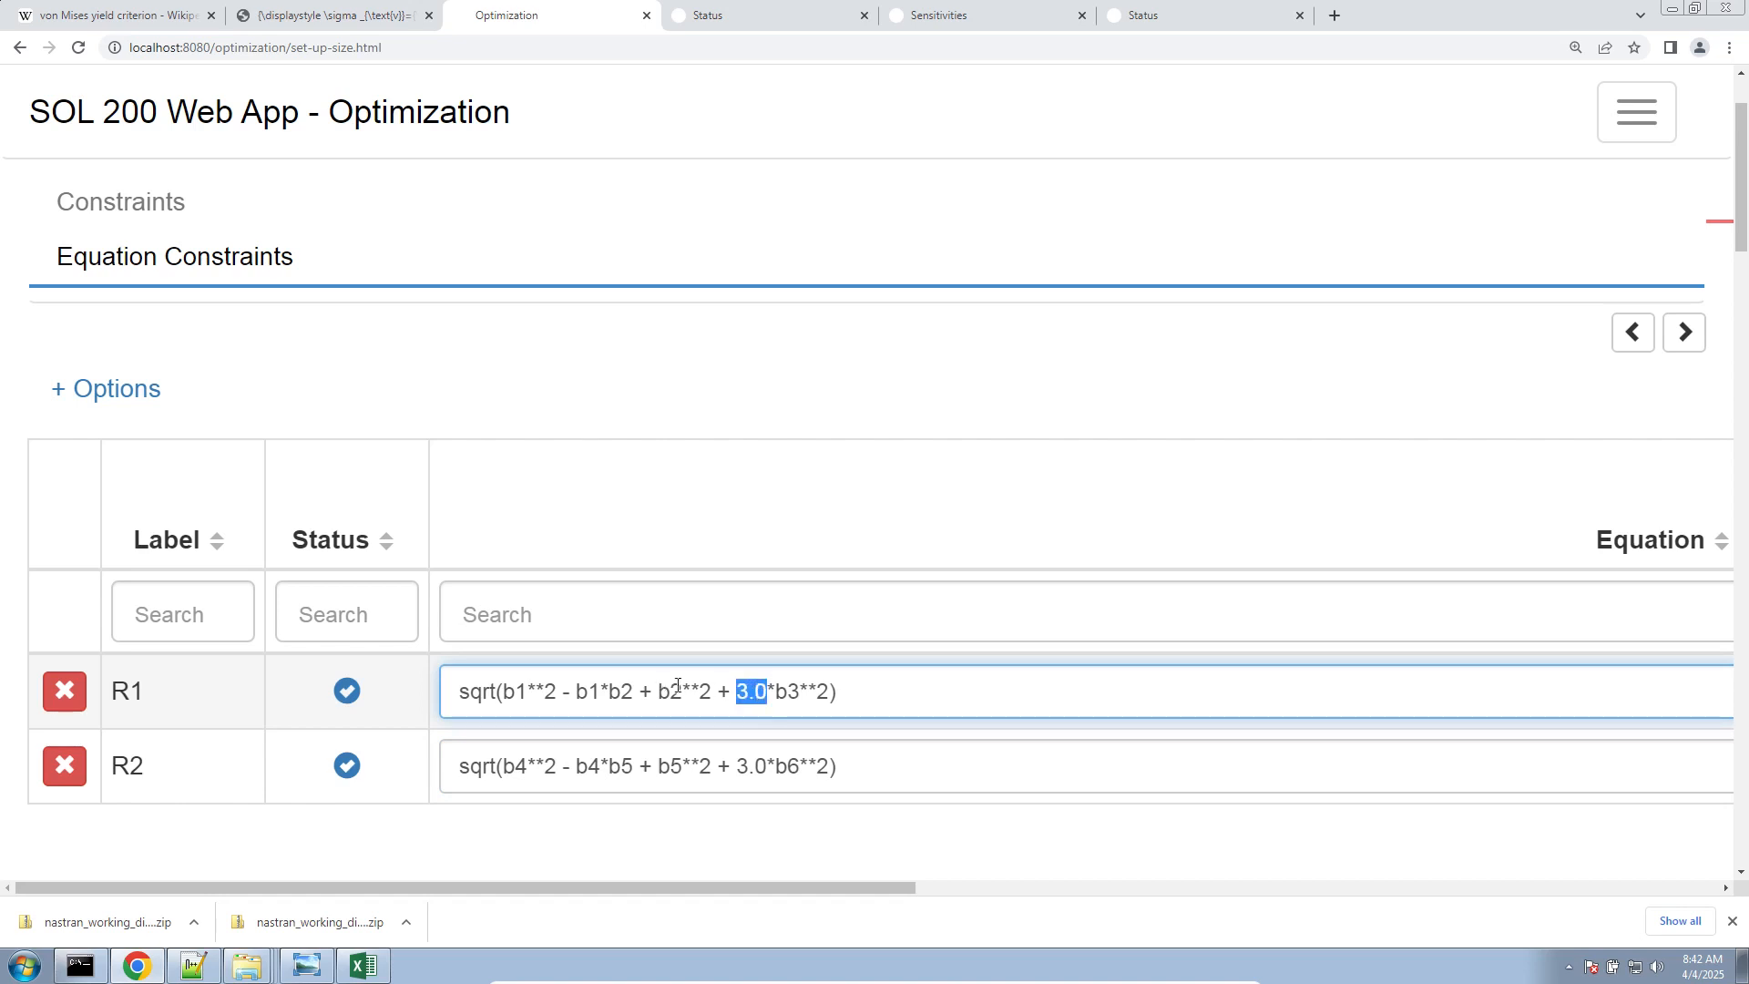
{"action": "left_click_drag", "start_coordinate": [690, 692], "coordinate": [703, 697]}
{"action": "left_click", "coordinate": [795, 330]}
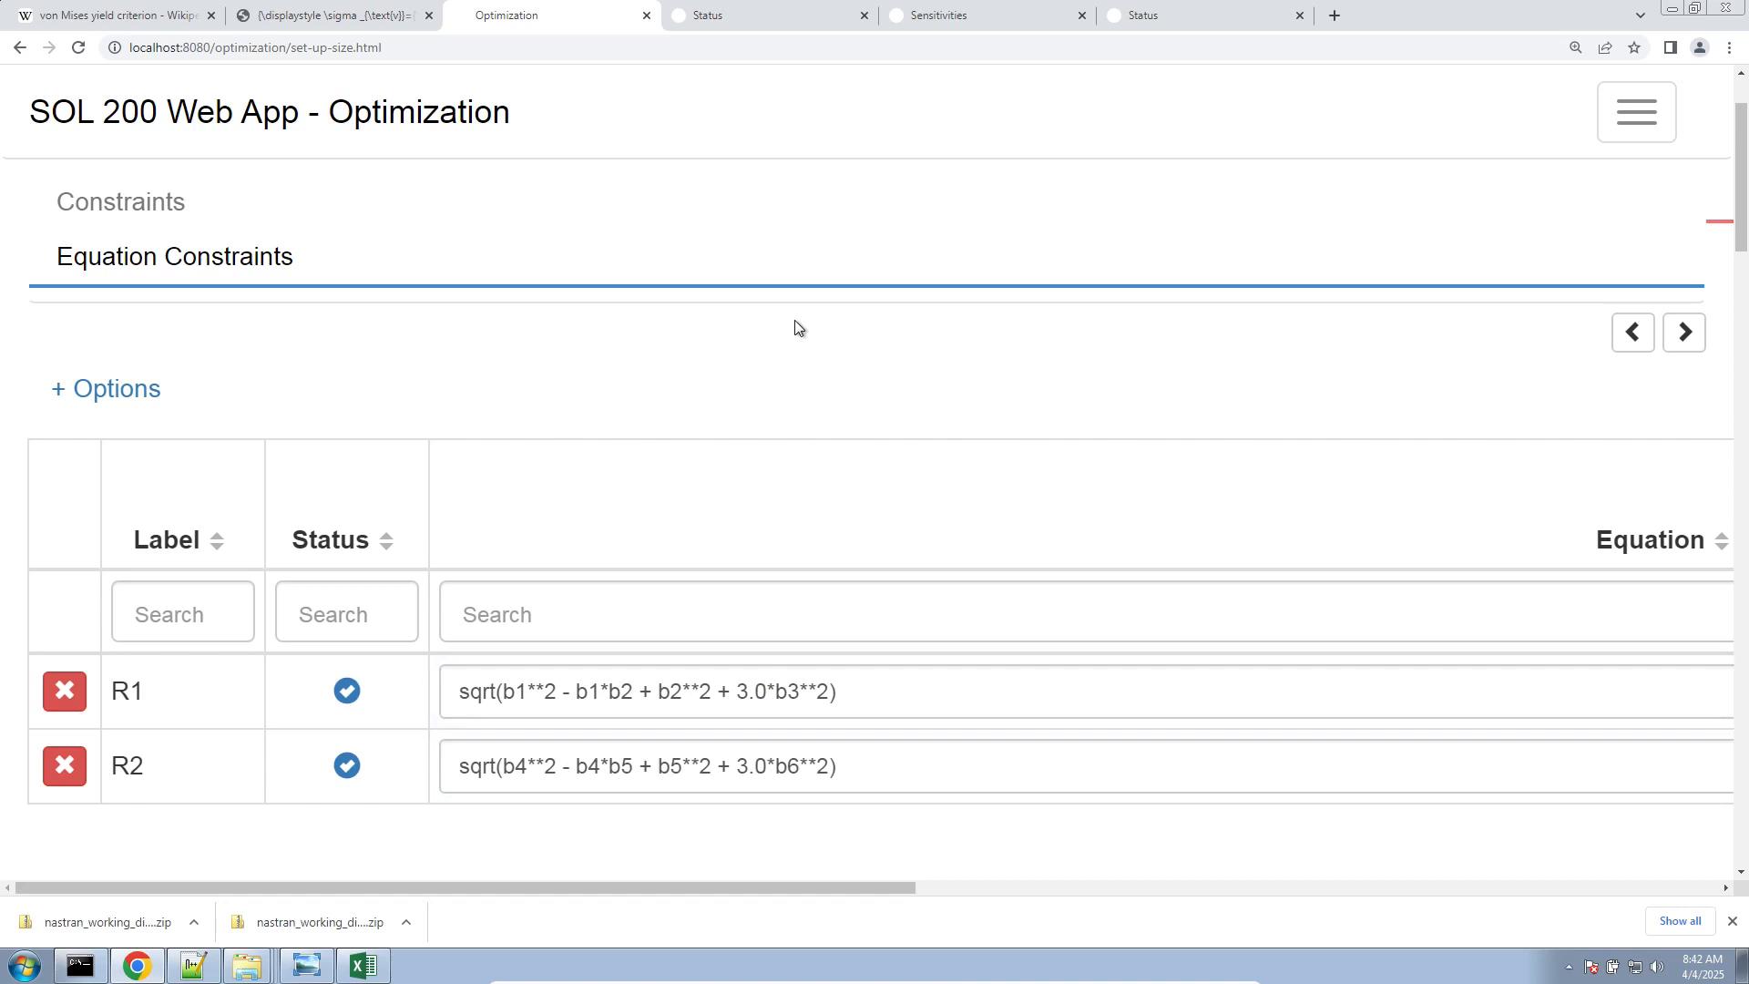
Export the updated model by downloading the BDF files
{"action": "key", "text": "ctrl+minus"}
{"action": "key", "text": "ctrl+minus"}
{"action": "key", "text": "ctrl+minus"}
{"action": "key", "text": "ctrl+minus"}
{"action": "key", "text": "ctrl+minus"}
{"action": "left_click", "coordinate": [710, 88]}
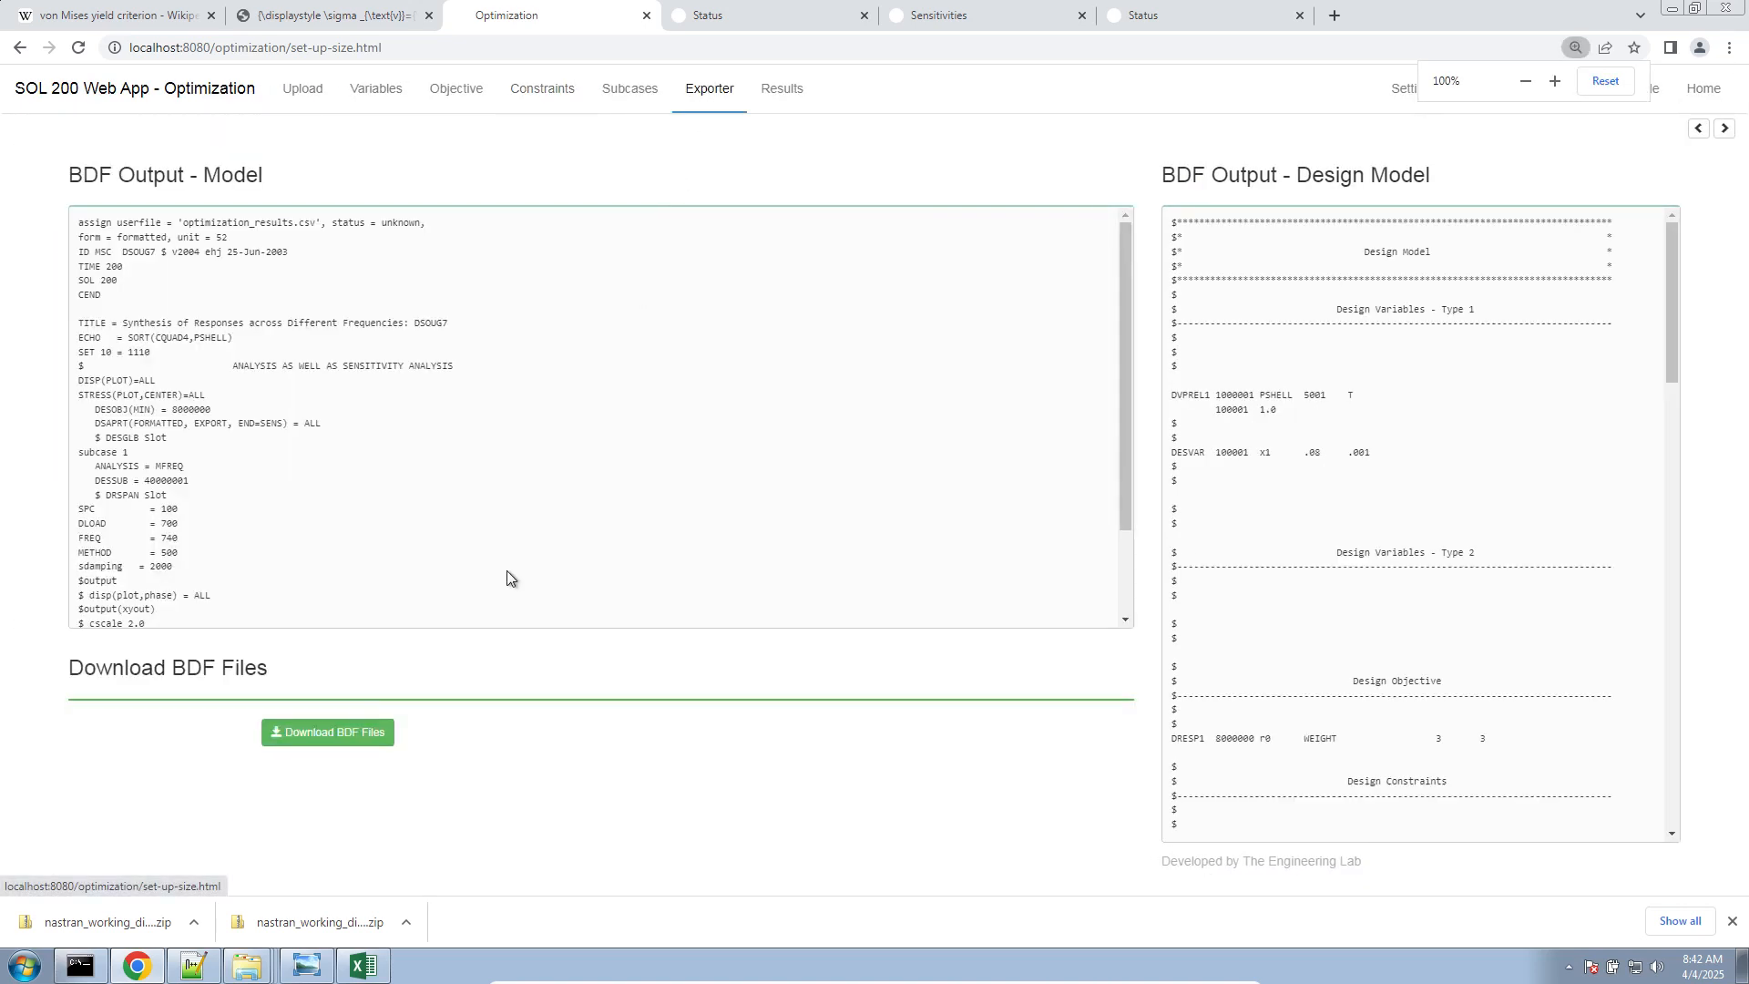
{"action": "left_click", "coordinate": [364, 732]}
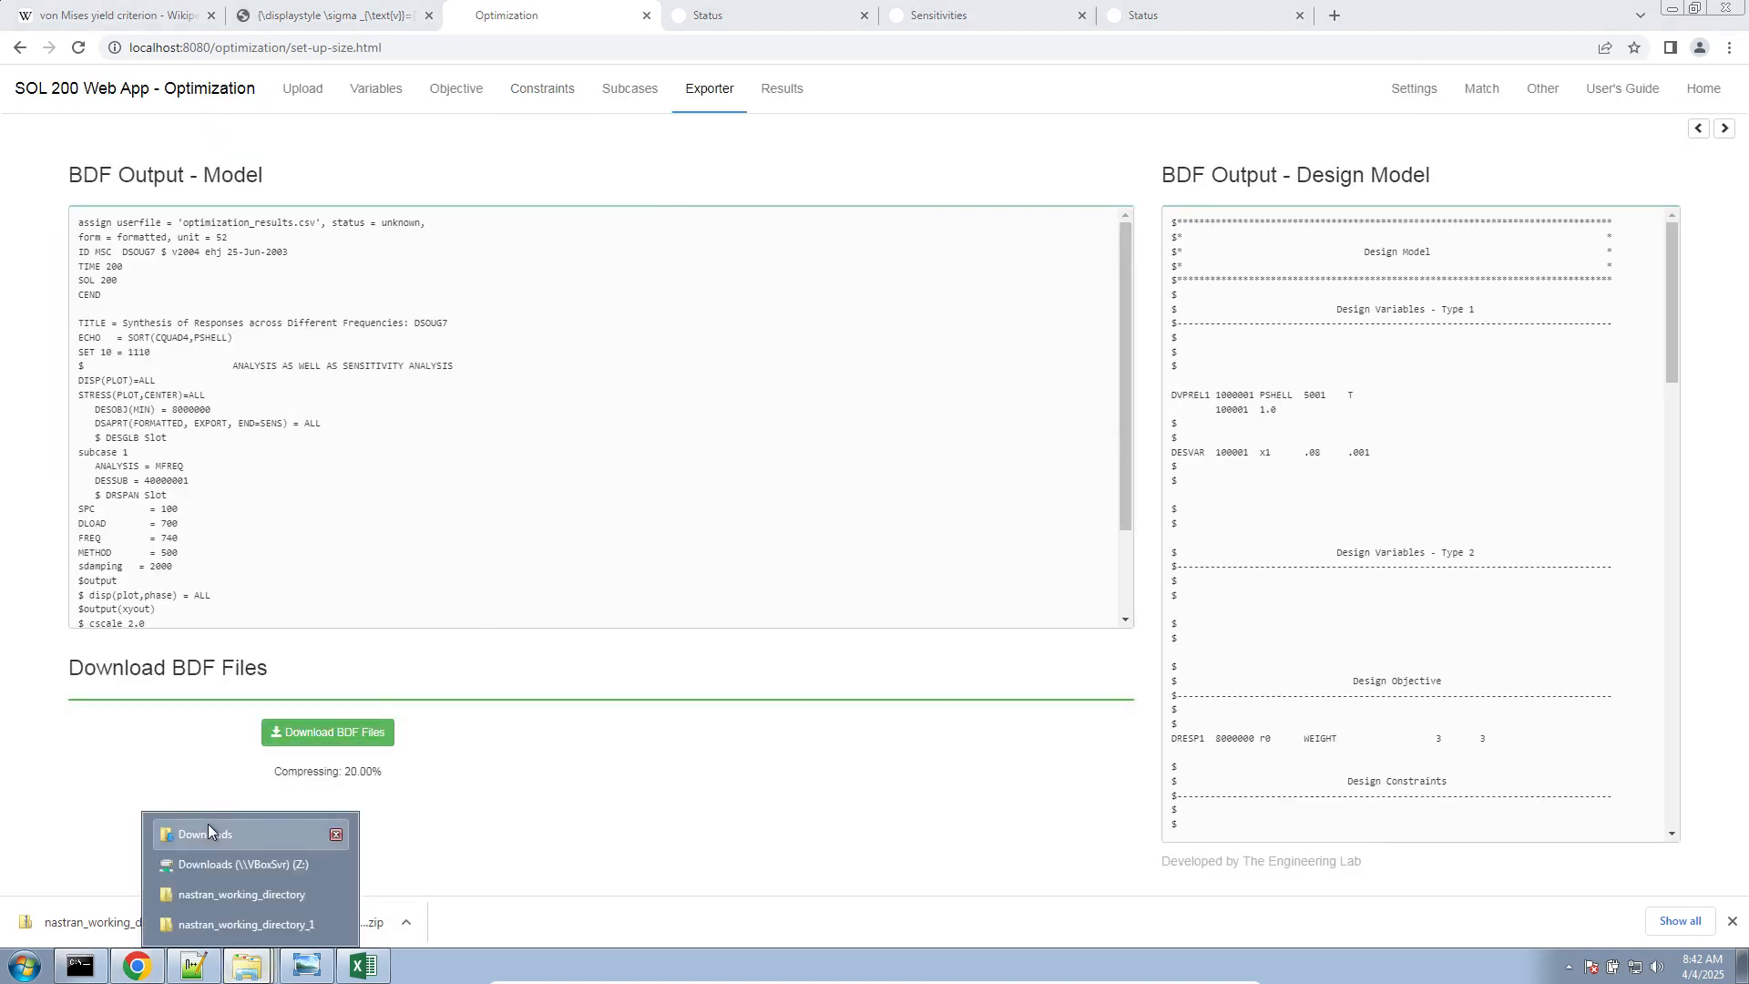
Switch to the Downloads folder and rename the newly downloaded archive as nastran_working_directory_2.zip
{"action": "left_click", "coordinate": [207, 833]}
{"action": "left_click", "coordinate": [876, 543]}
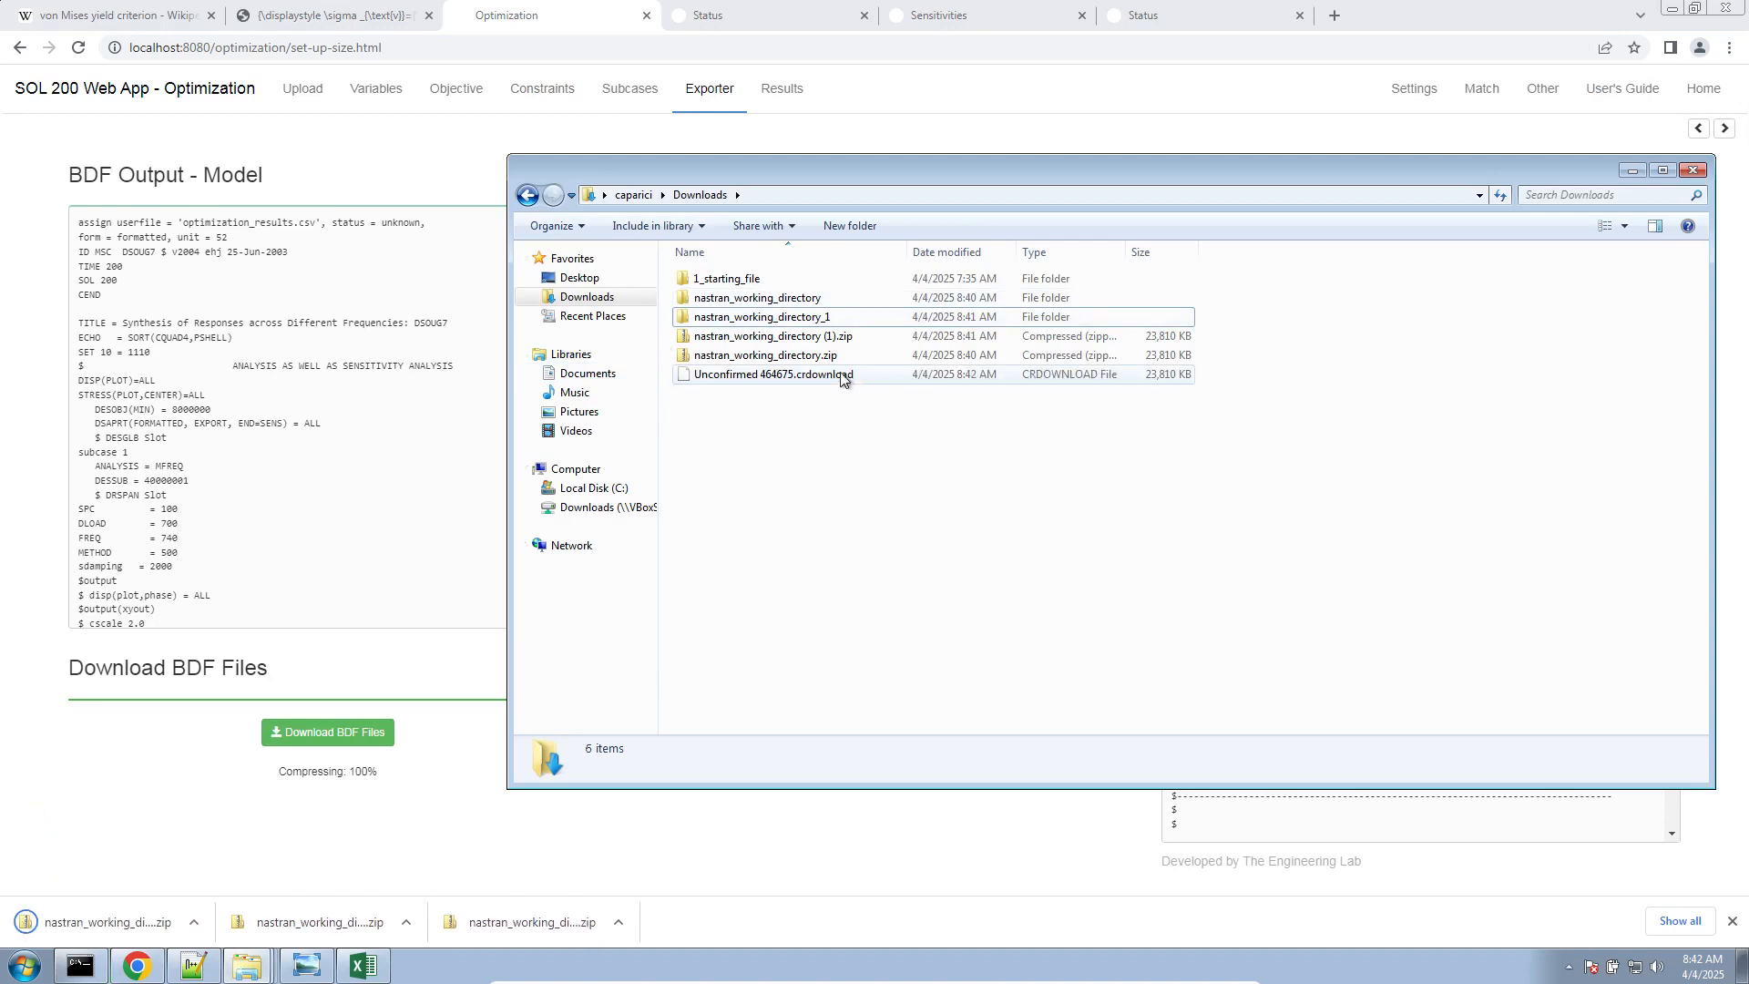
{"action": "left_click", "coordinate": [829, 377]}
{"action": "key", "text": "F2"}
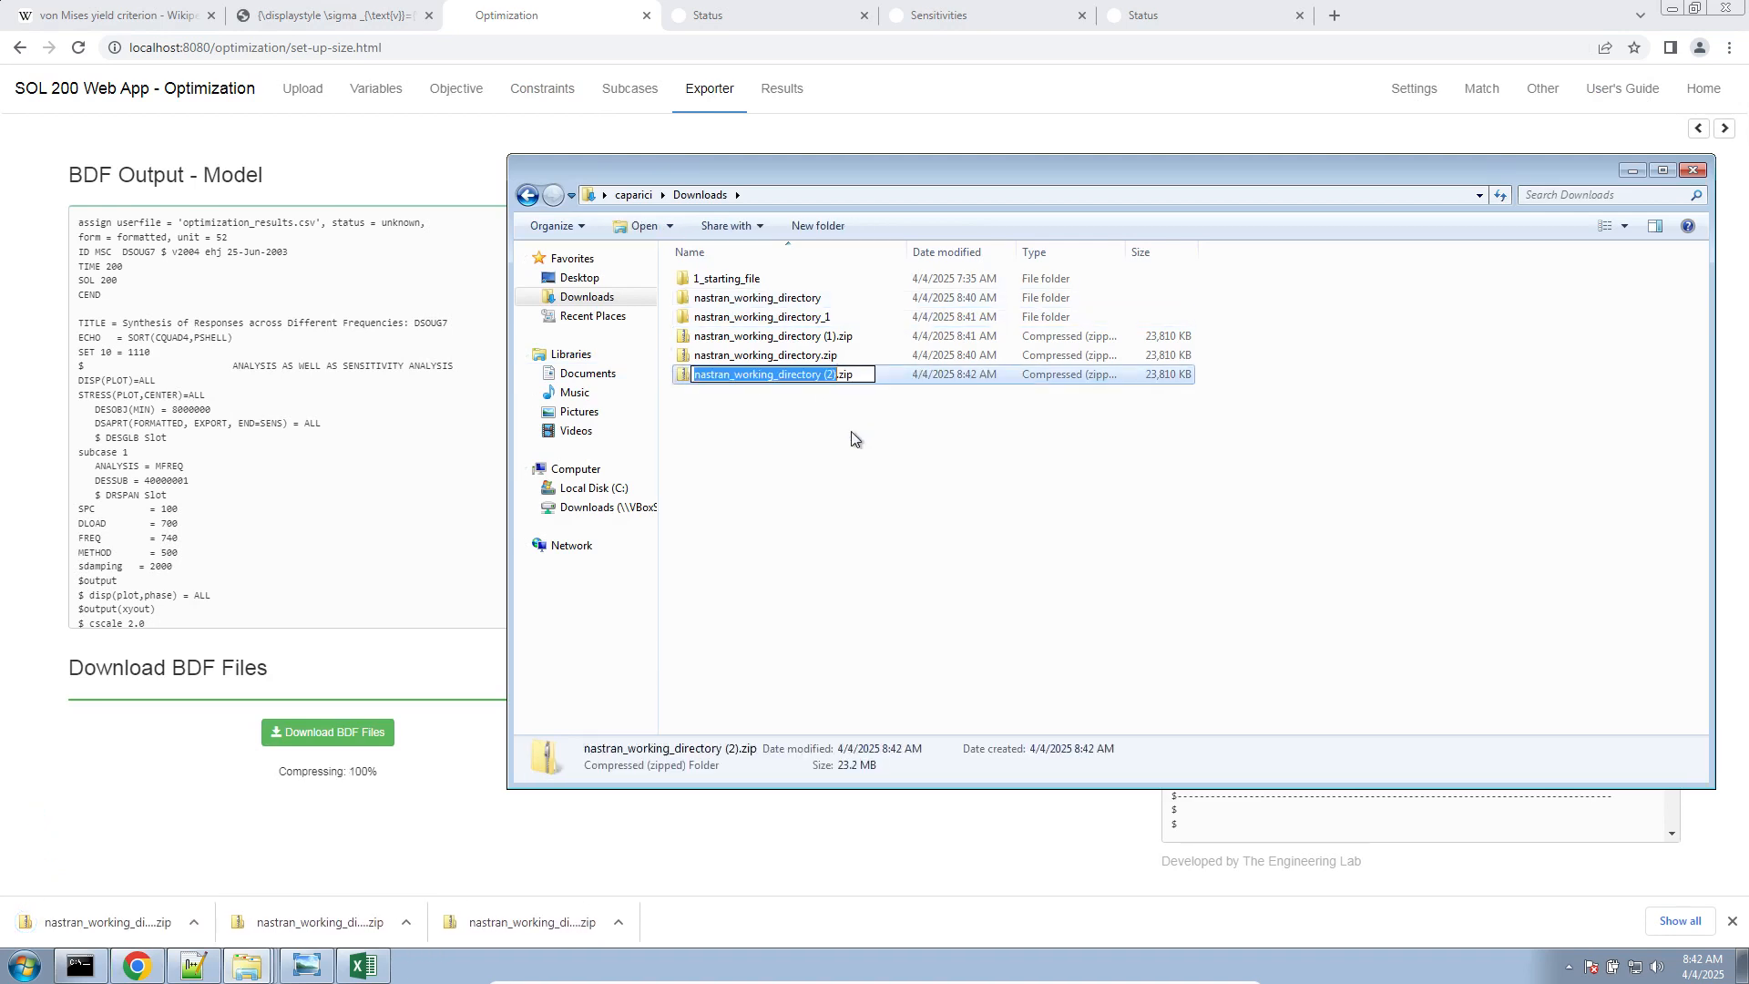
{"action": "key", "text": "Right"}
{"action": "key", "text": "Right"}
{"action": "key", "text": "BackSpace"}
{"action": "key", "text": "BackSpace"}
{"action": "key", "text": "BackSpace"}
{"action": "key", "text": "BackSpace"}
{"action": "key", "text": "BackSpace"}
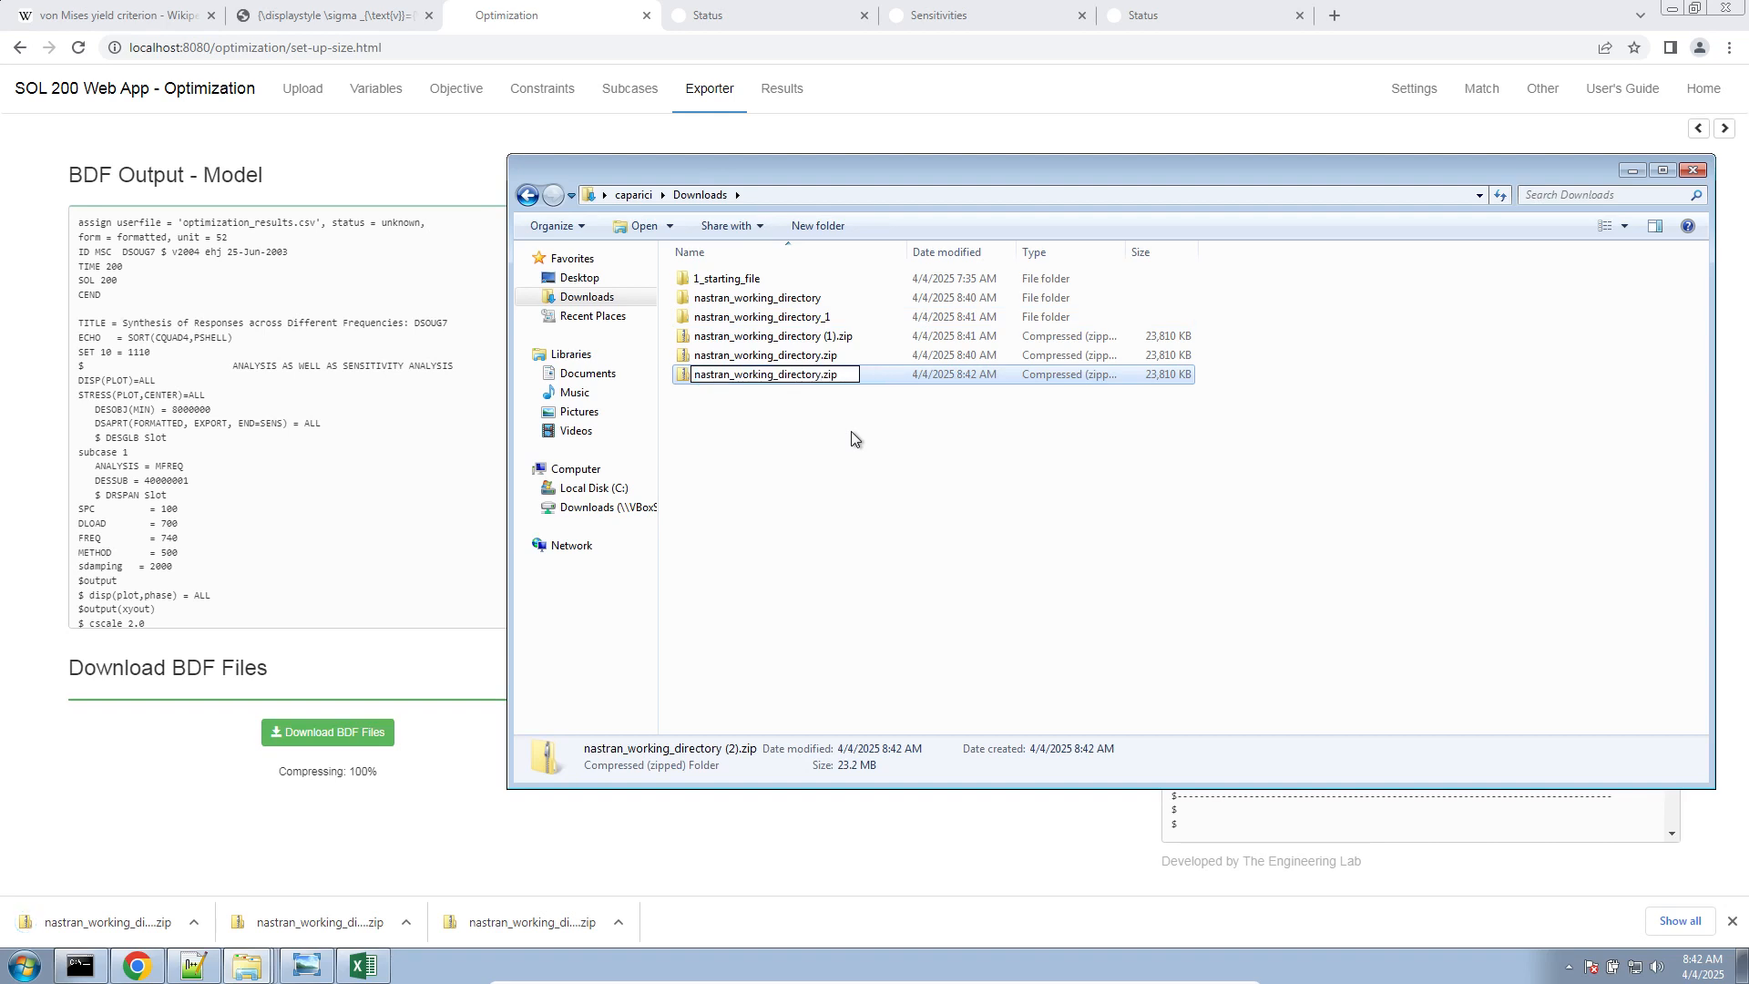
{"action": "type", "text": "_2."}
{"action": "key", "text": "Return"}
Extract nastran_working_directory_2.zip and run the Start MSC Nastran shortcut from the extracted folder
{"action": "right_click", "coordinate": [826, 379]}
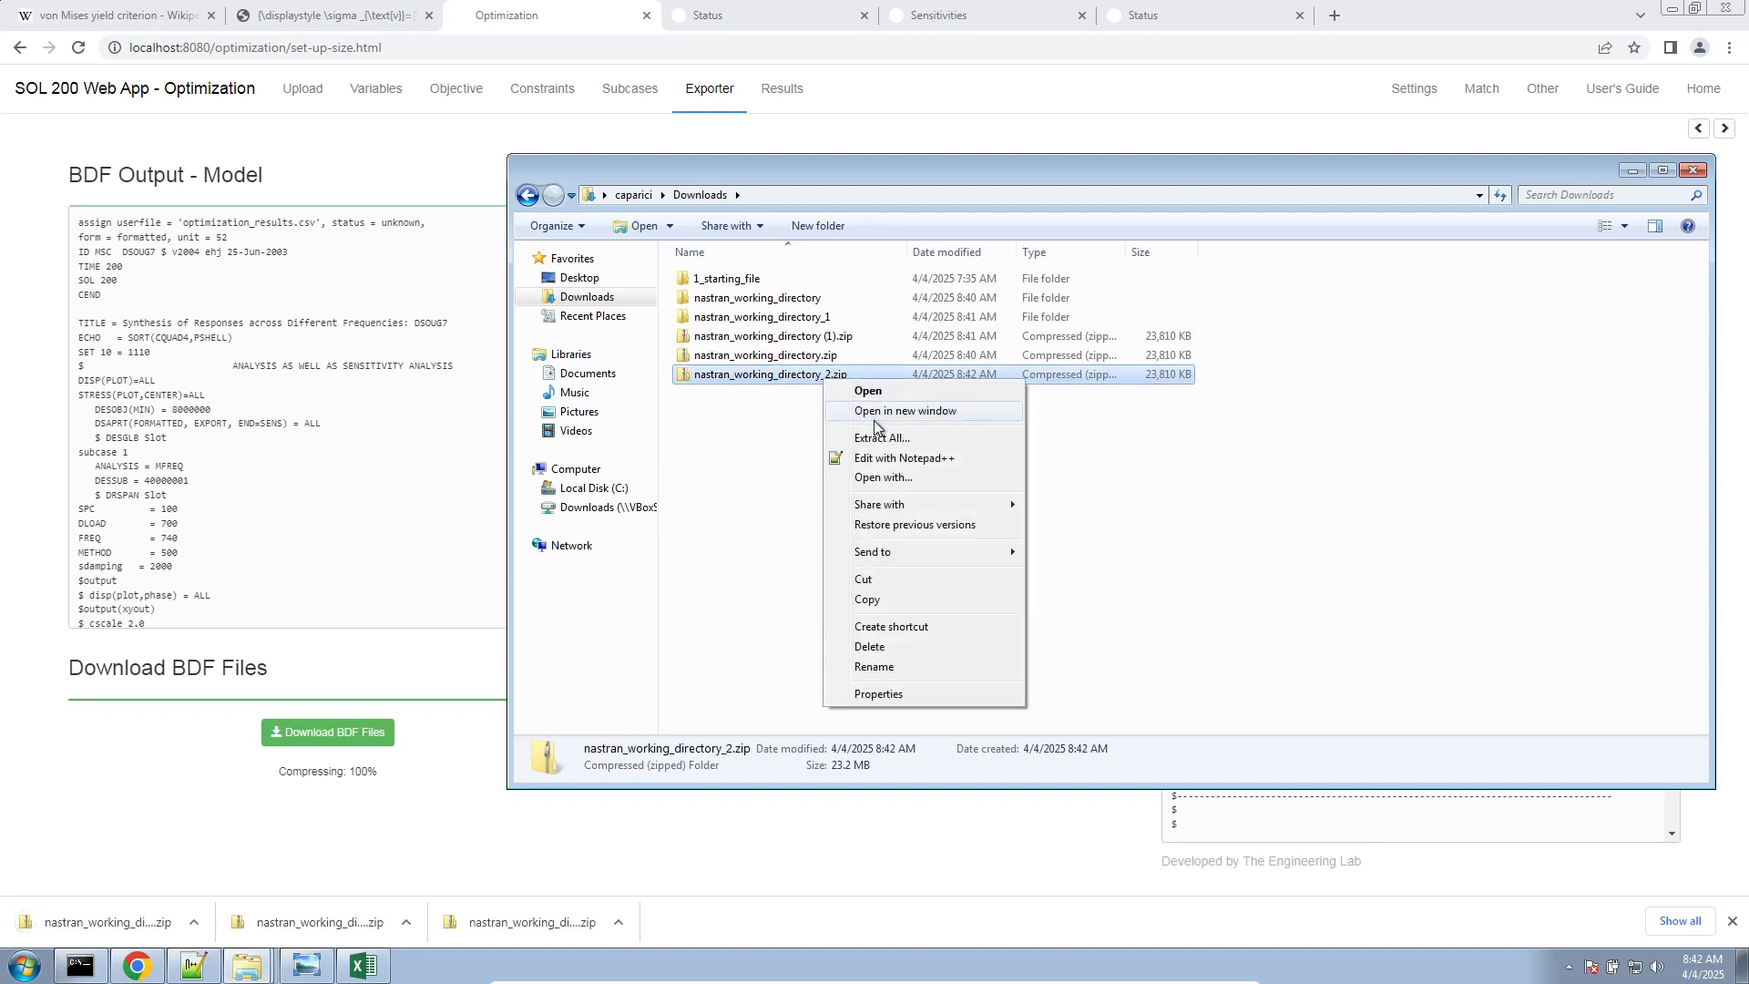
{"action": "left_click", "coordinate": [875, 425]}
{"action": "left_click", "coordinate": [1057, 657]}
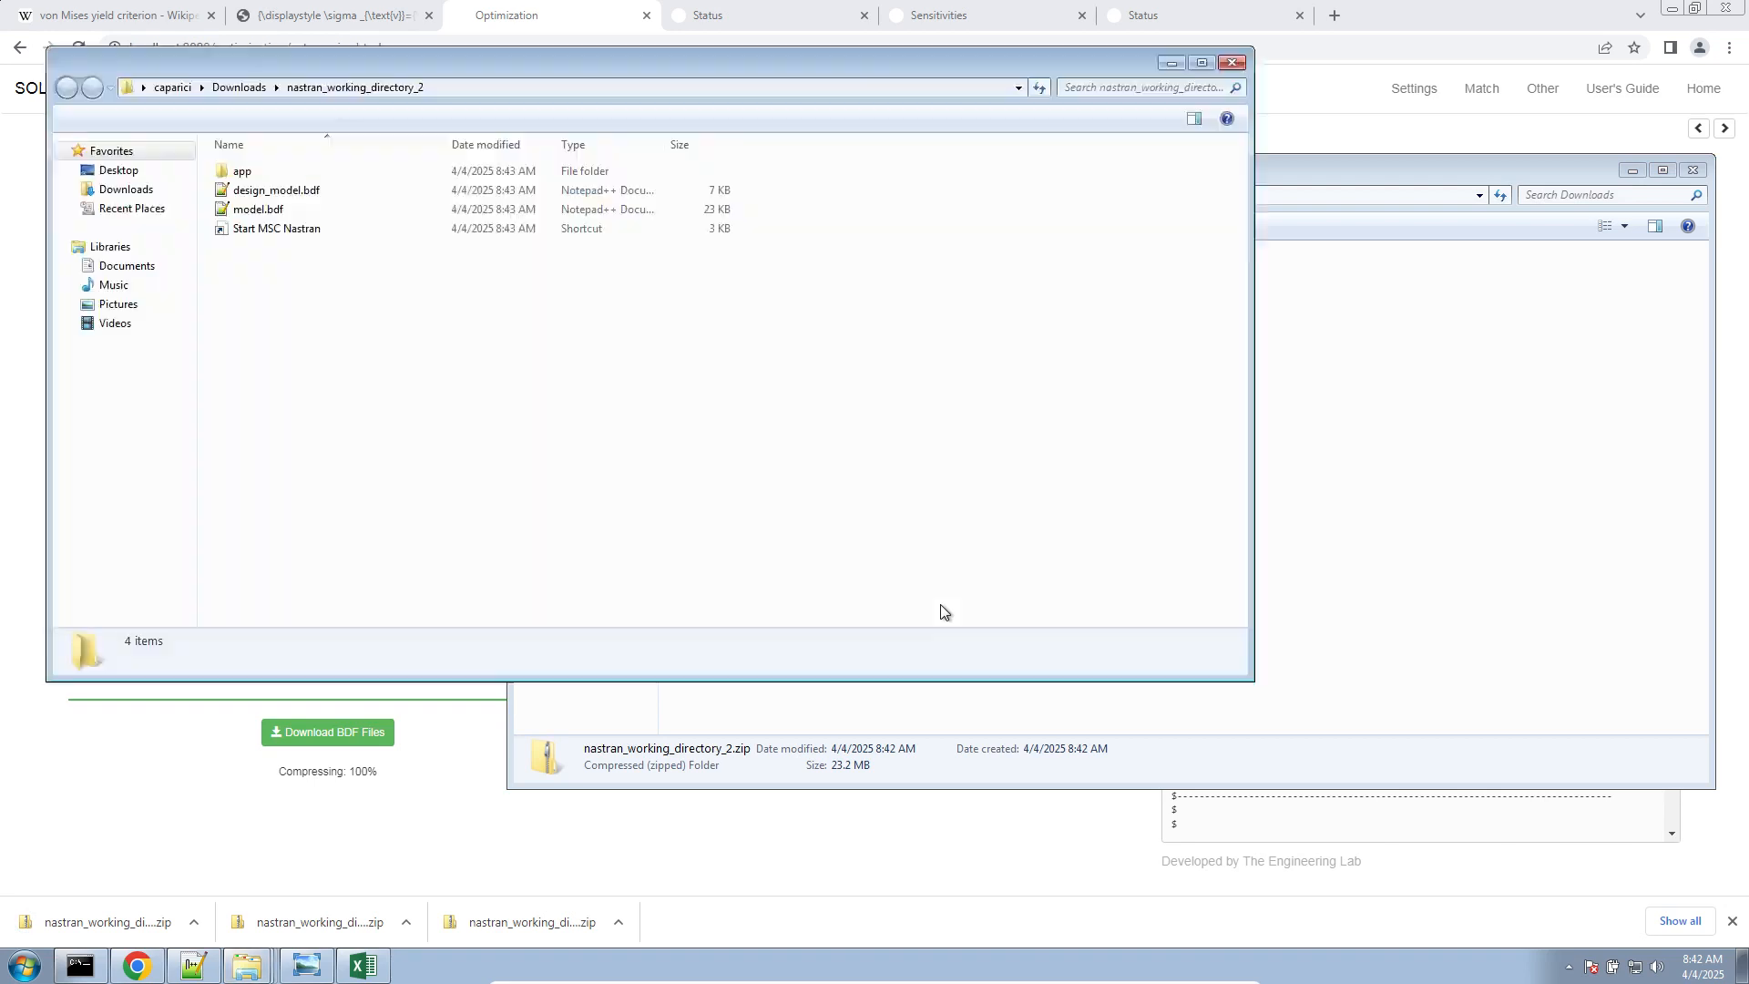
{"action": "double_click", "coordinate": [516, 228]}
{"action": "left_click", "coordinate": [947, 497]}
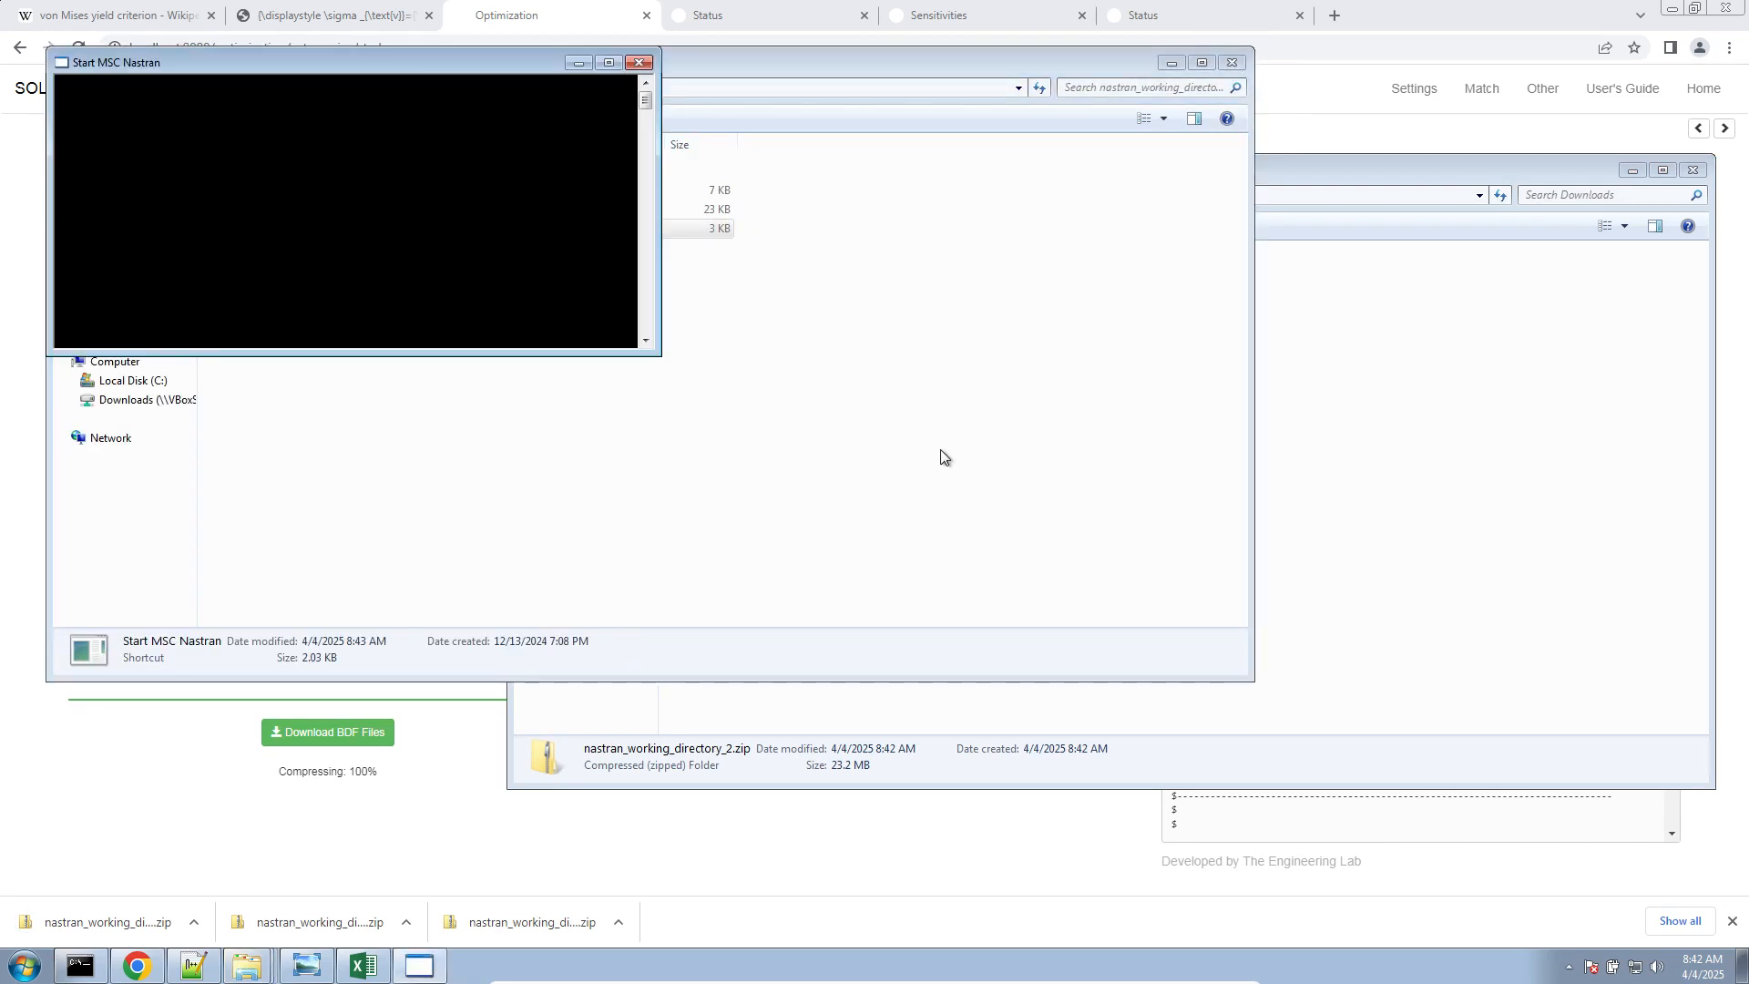
Switch to the browser and close the old Status and Sensitivities pages
{"action": "left_click", "coordinate": [863, 16]}
{"action": "left_click", "coordinate": [864, 16]}
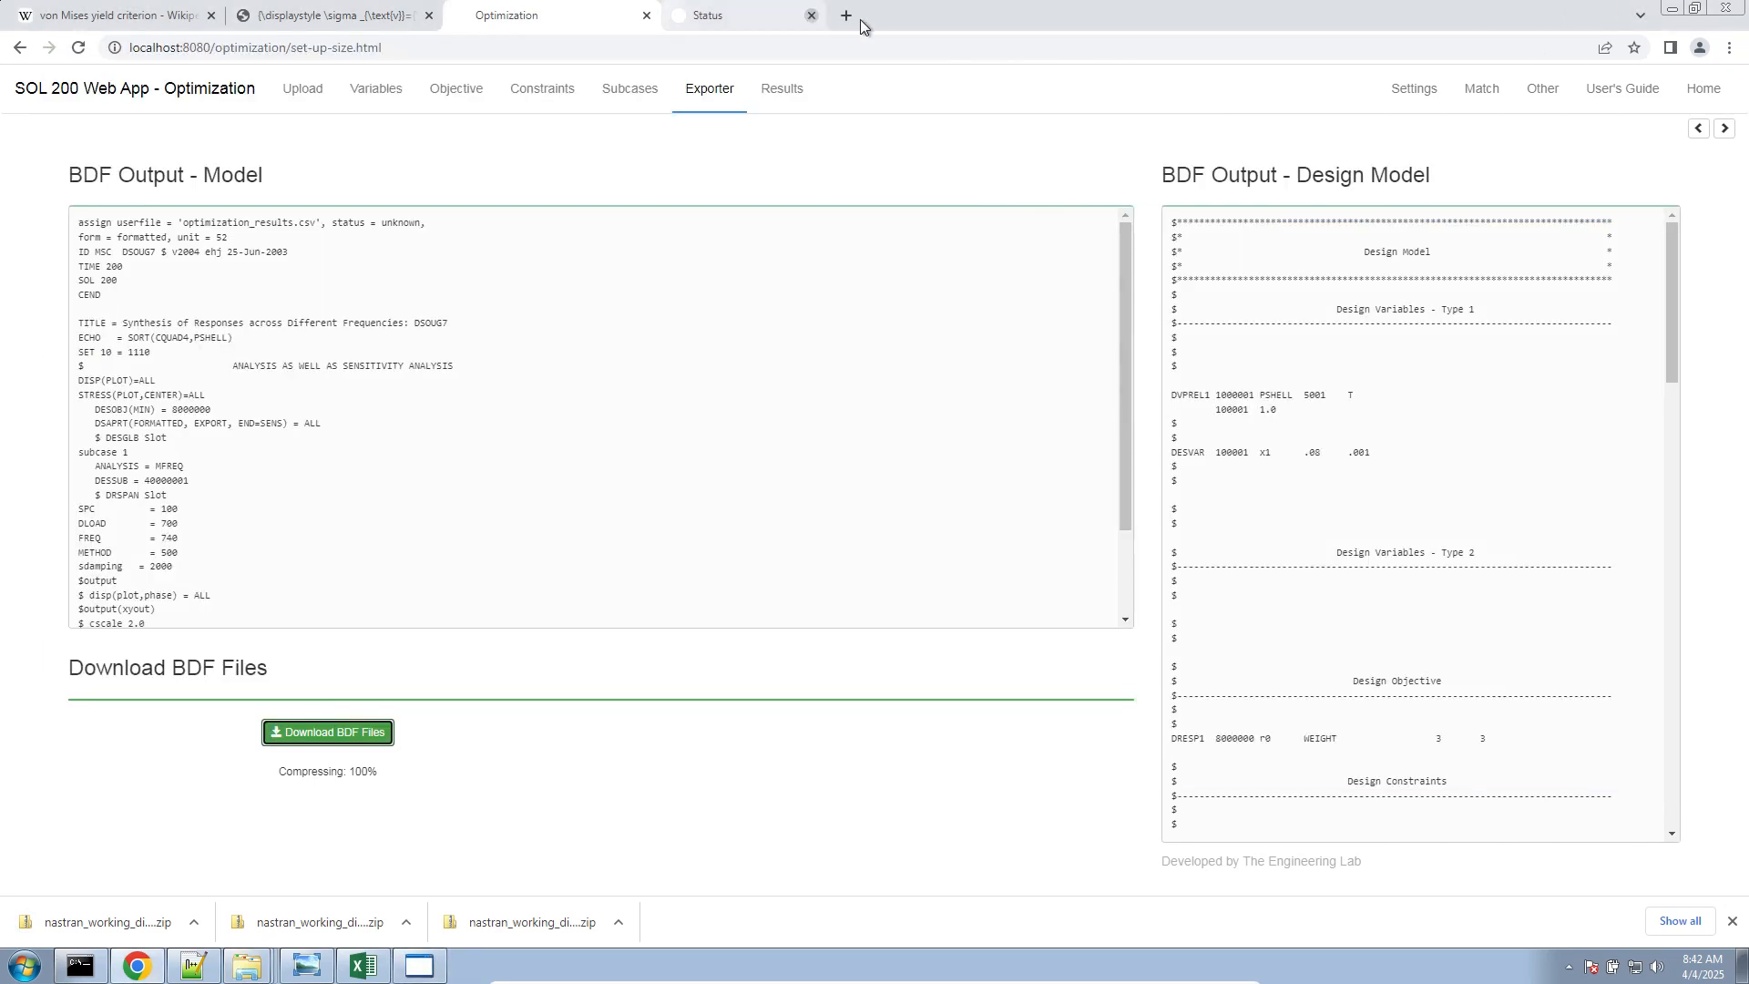
{"action": "left_click", "coordinate": [863, 15]}
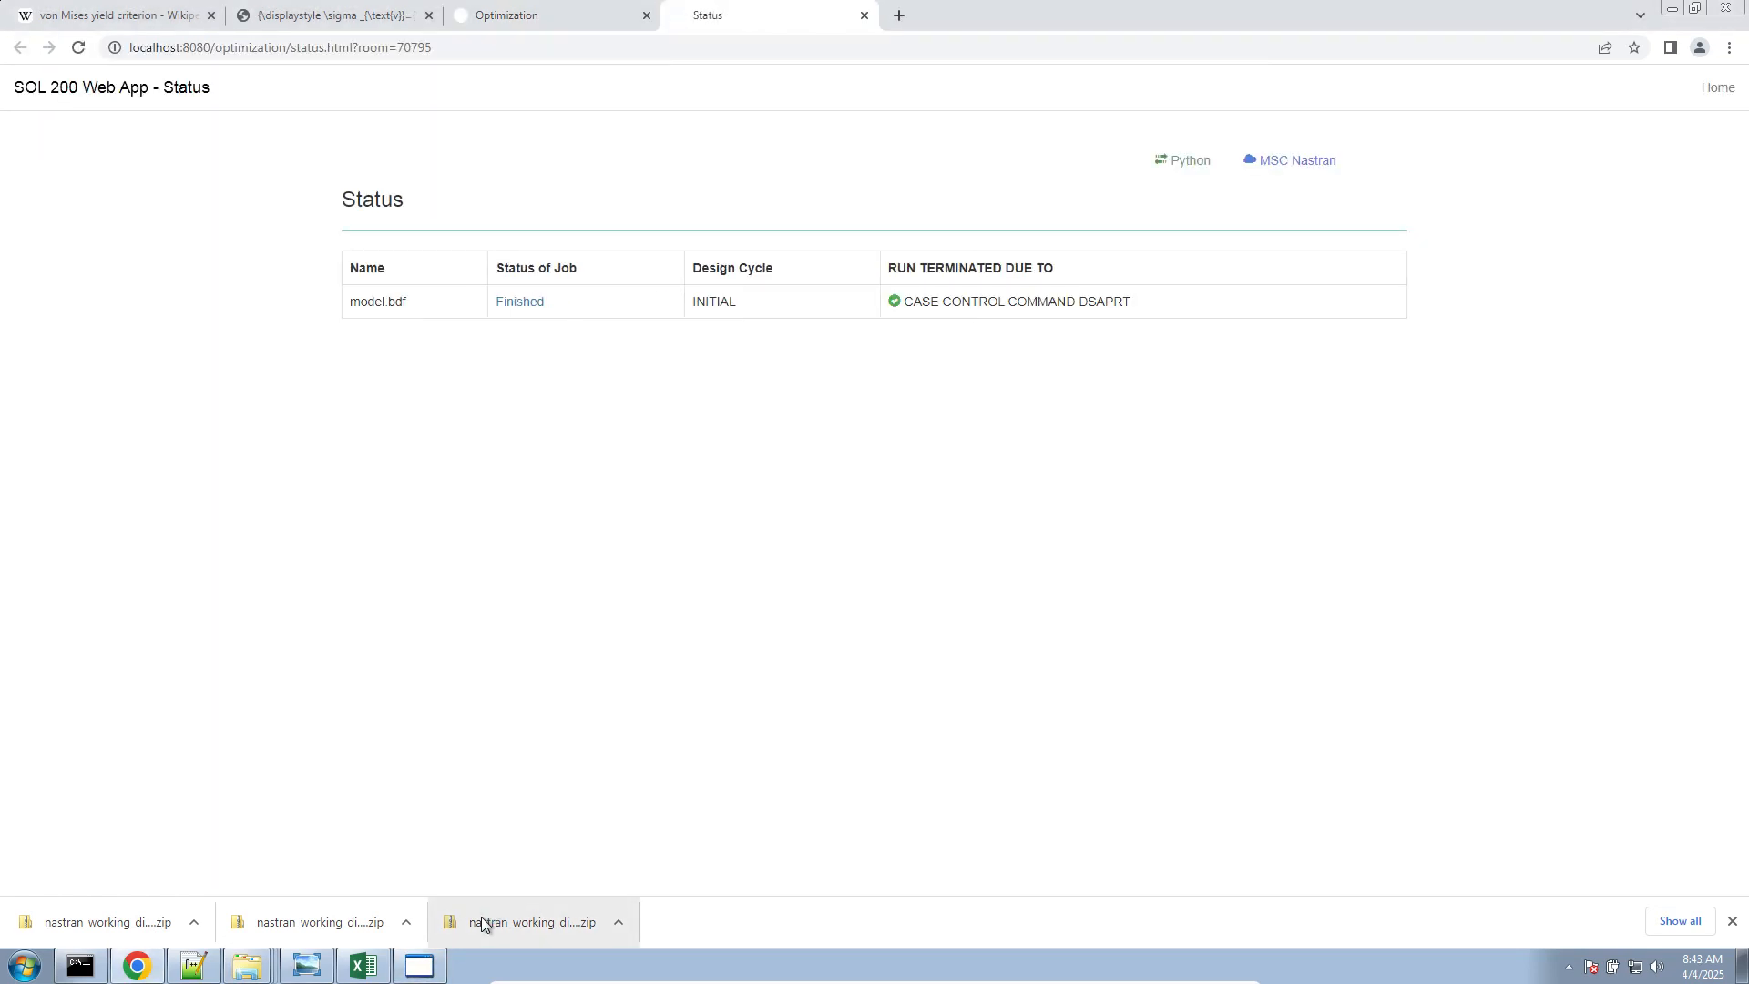
Open model.f06 from the nastran_working_directory_2 folder in Notepad++
{"action": "right_click", "coordinate": [247, 966]}
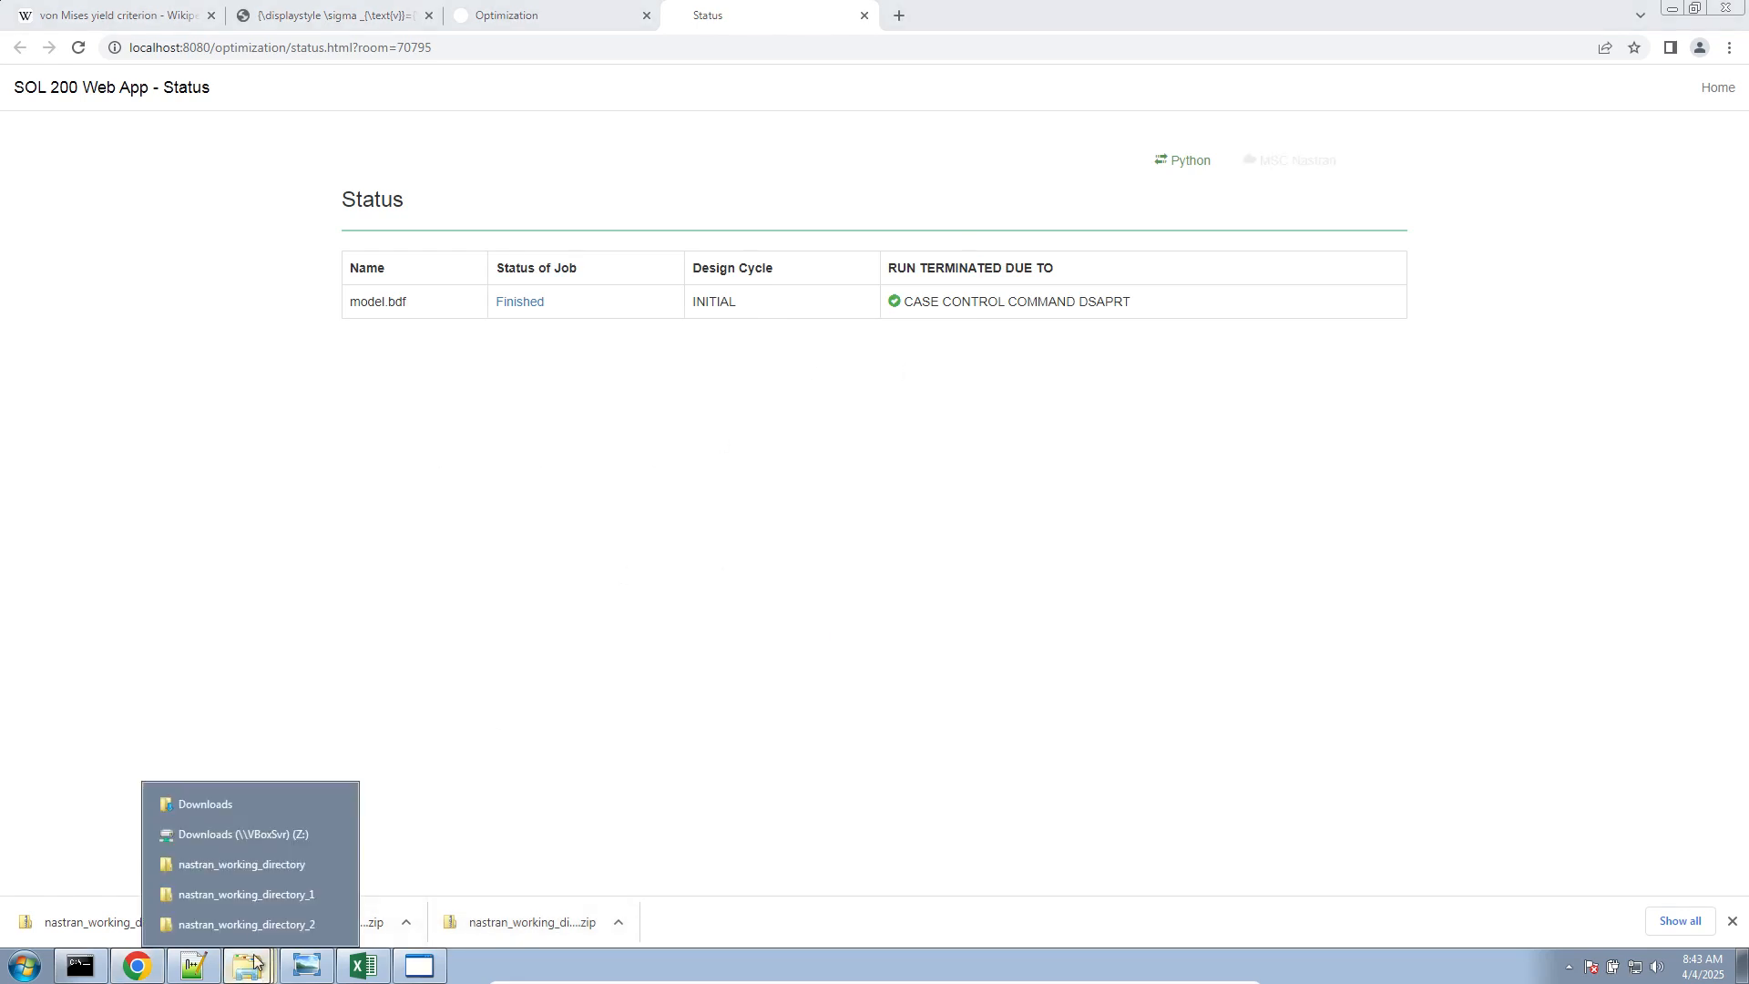
{"action": "left_click", "coordinate": [258, 922]}
{"action": "double_click", "coordinate": [295, 288]}
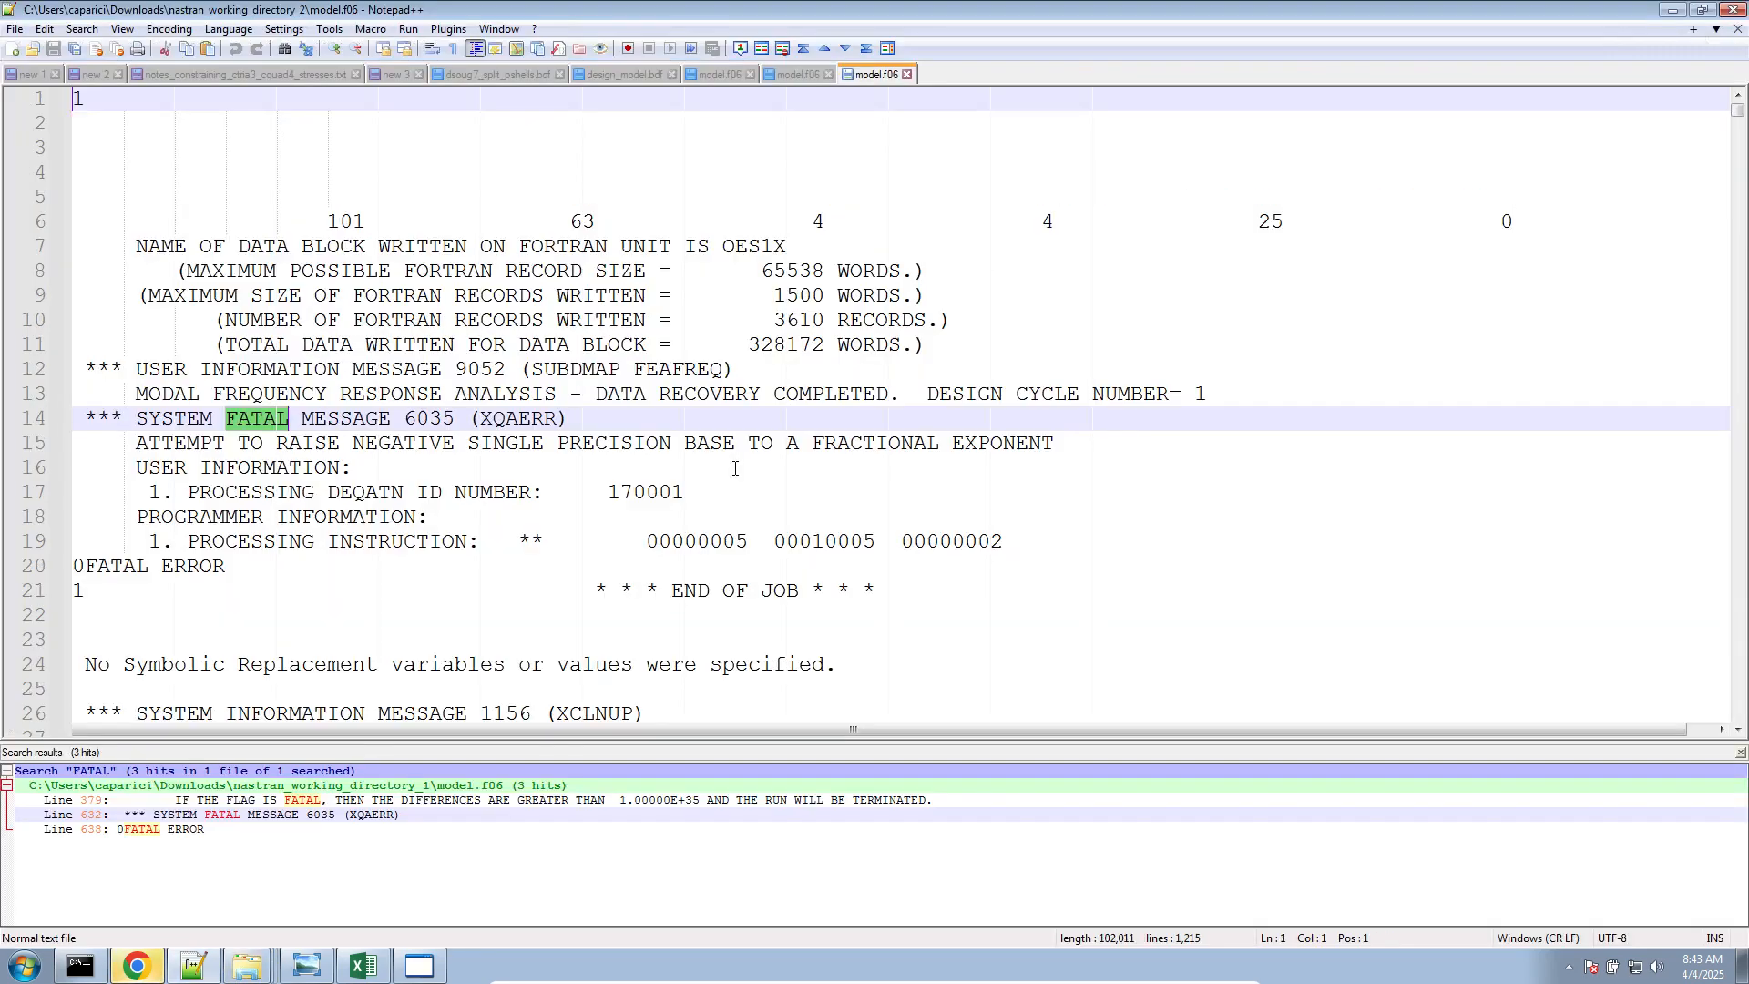
Close the old FATAL search results and examine the initial analysis results in model.f06 down to the frequency stress responses
{"action": "scroll", "coordinate": [785, 473], "scroll_direction": "down", "scroll_amount": 20}
{"action": "scroll", "coordinate": [785, 473], "scroll_direction": "down", "scroll_amount": 20}
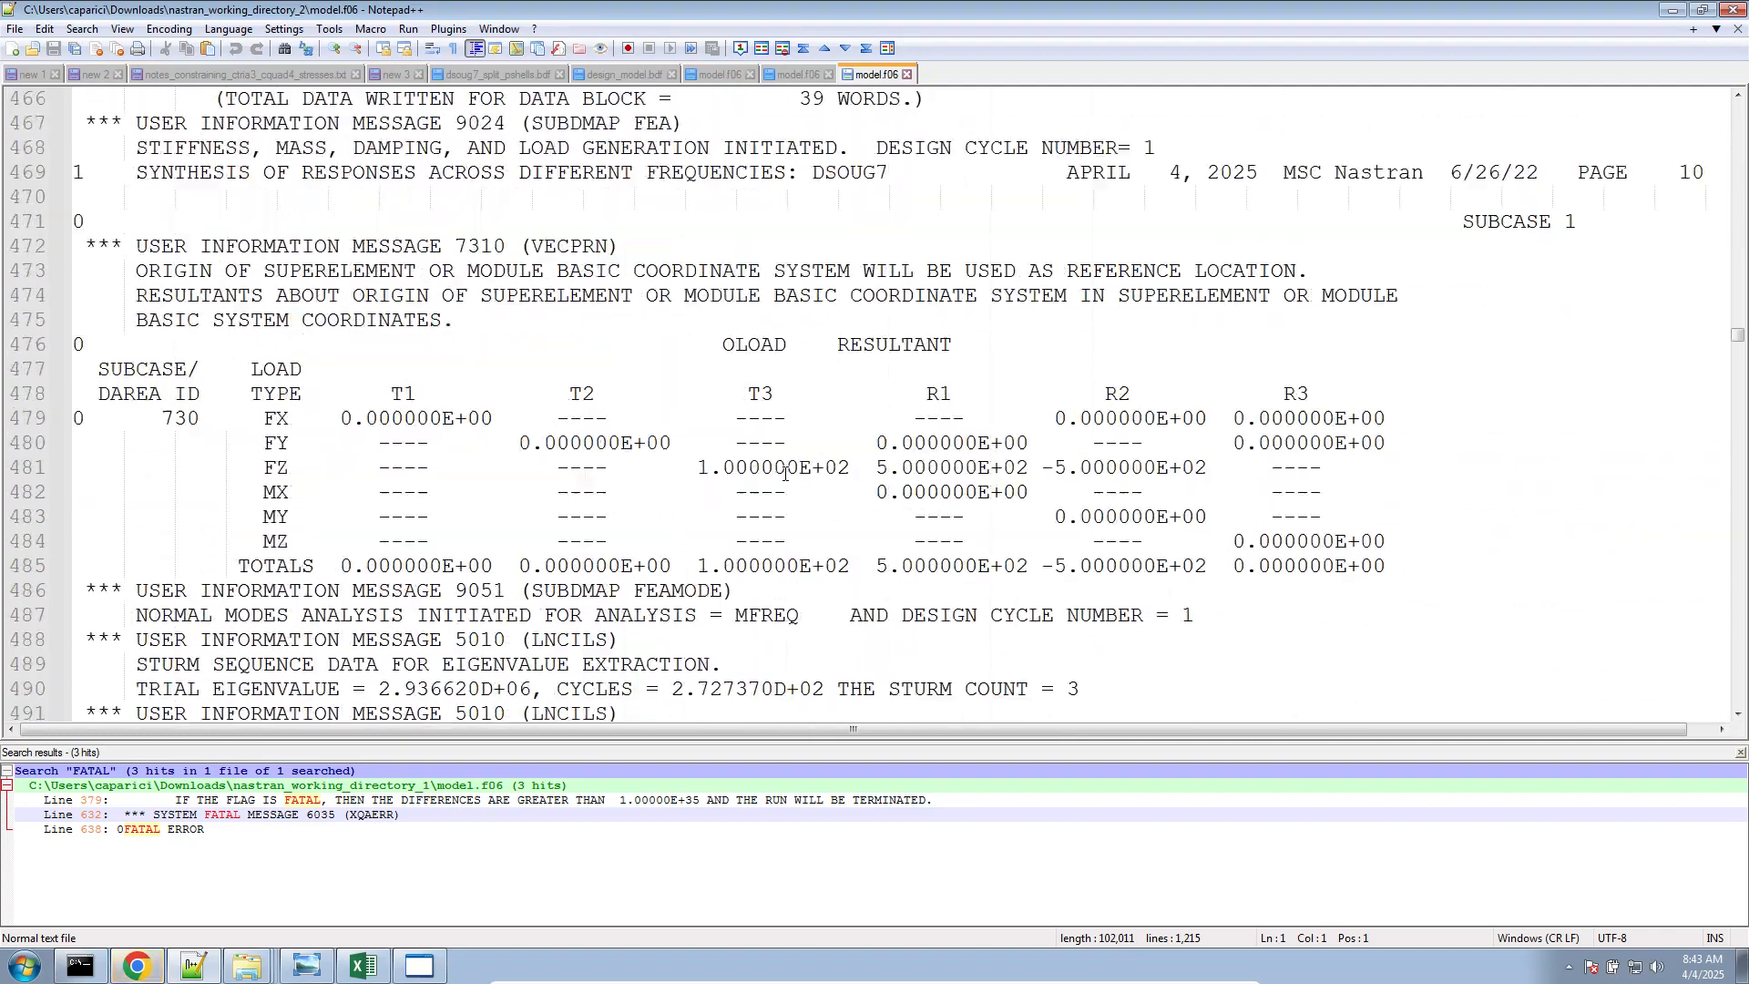
{"action": "scroll", "coordinate": [785, 473], "scroll_direction": "down", "scroll_amount": 20}
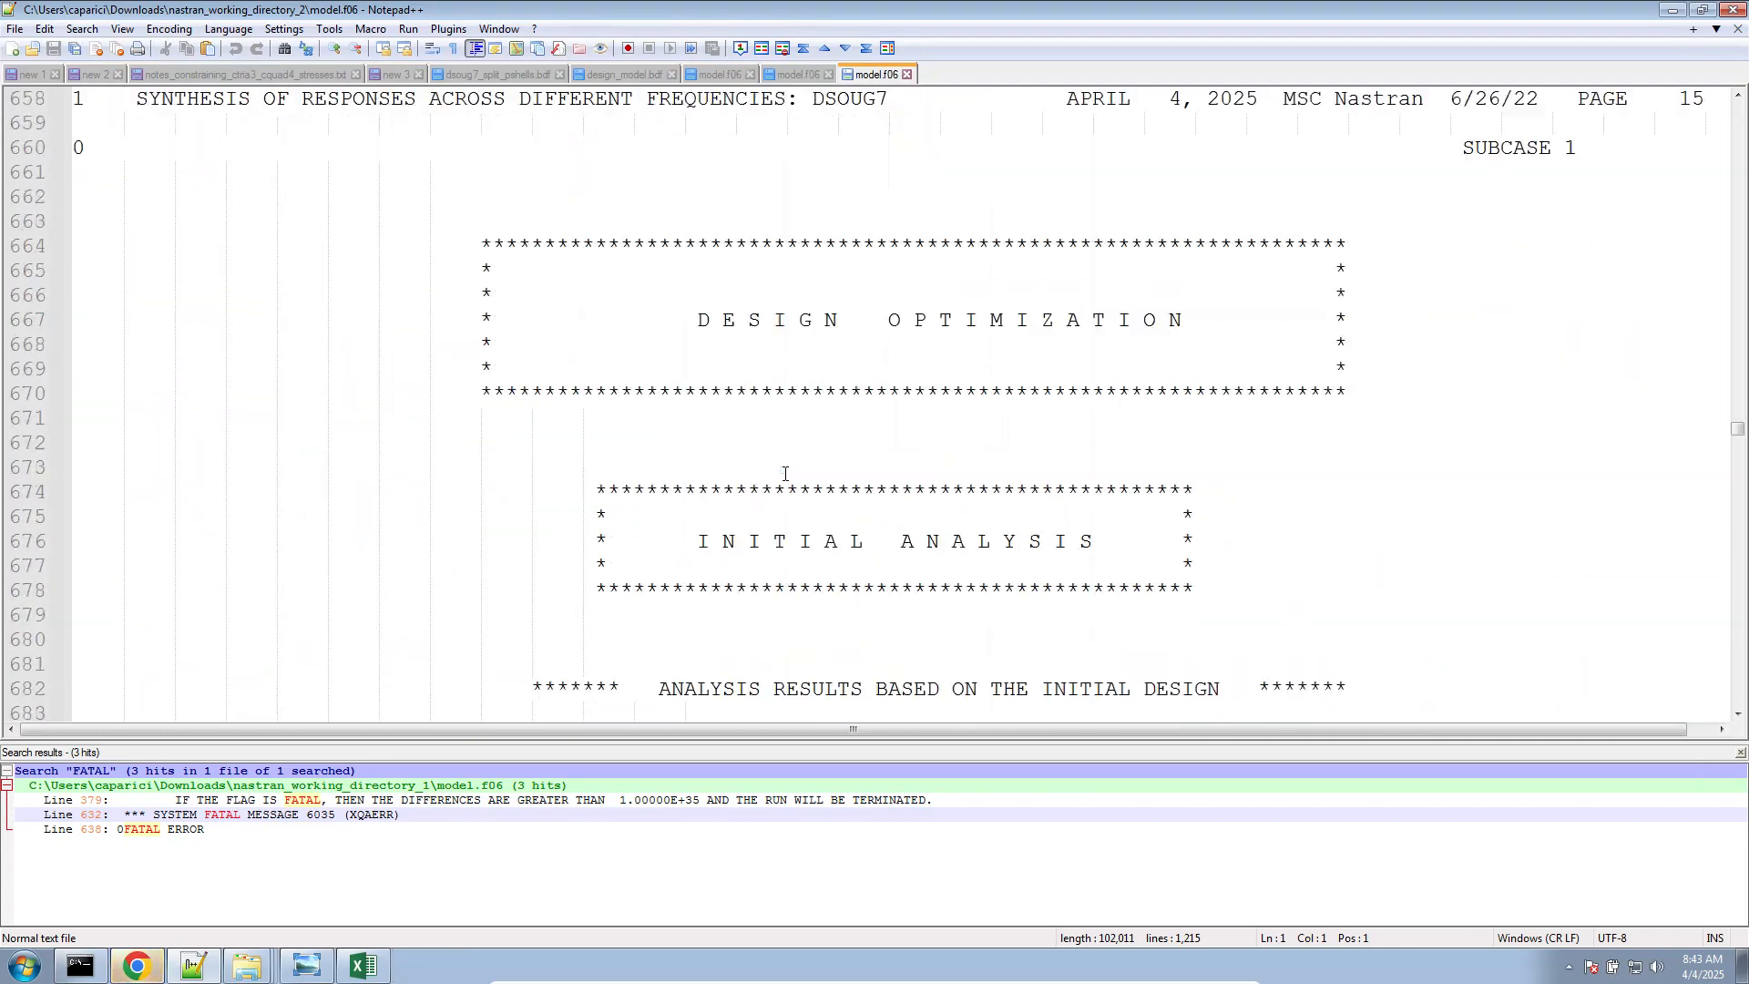
{"action": "scroll", "coordinate": [805, 426], "scroll_direction": "down", "scroll_amount": 1}
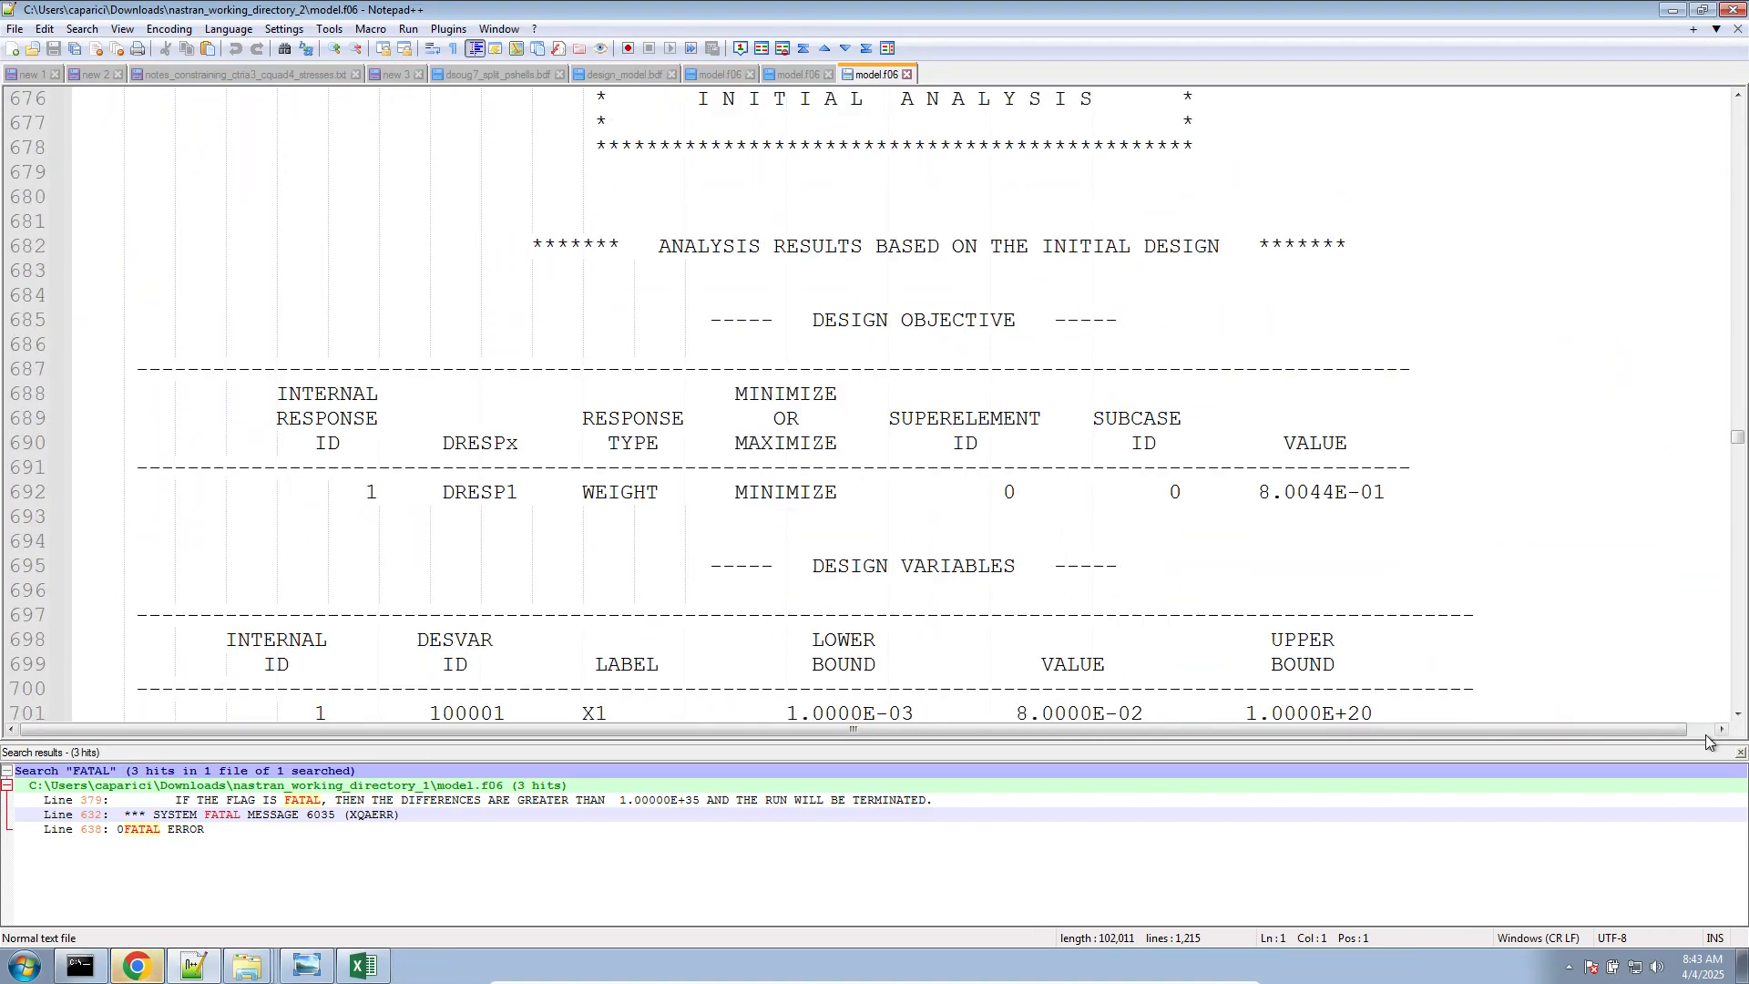
{"action": "left_click", "coordinate": [1740, 751]}
{"action": "scroll", "coordinate": [1070, 604], "scroll_direction": "down", "scroll_amount": 20}
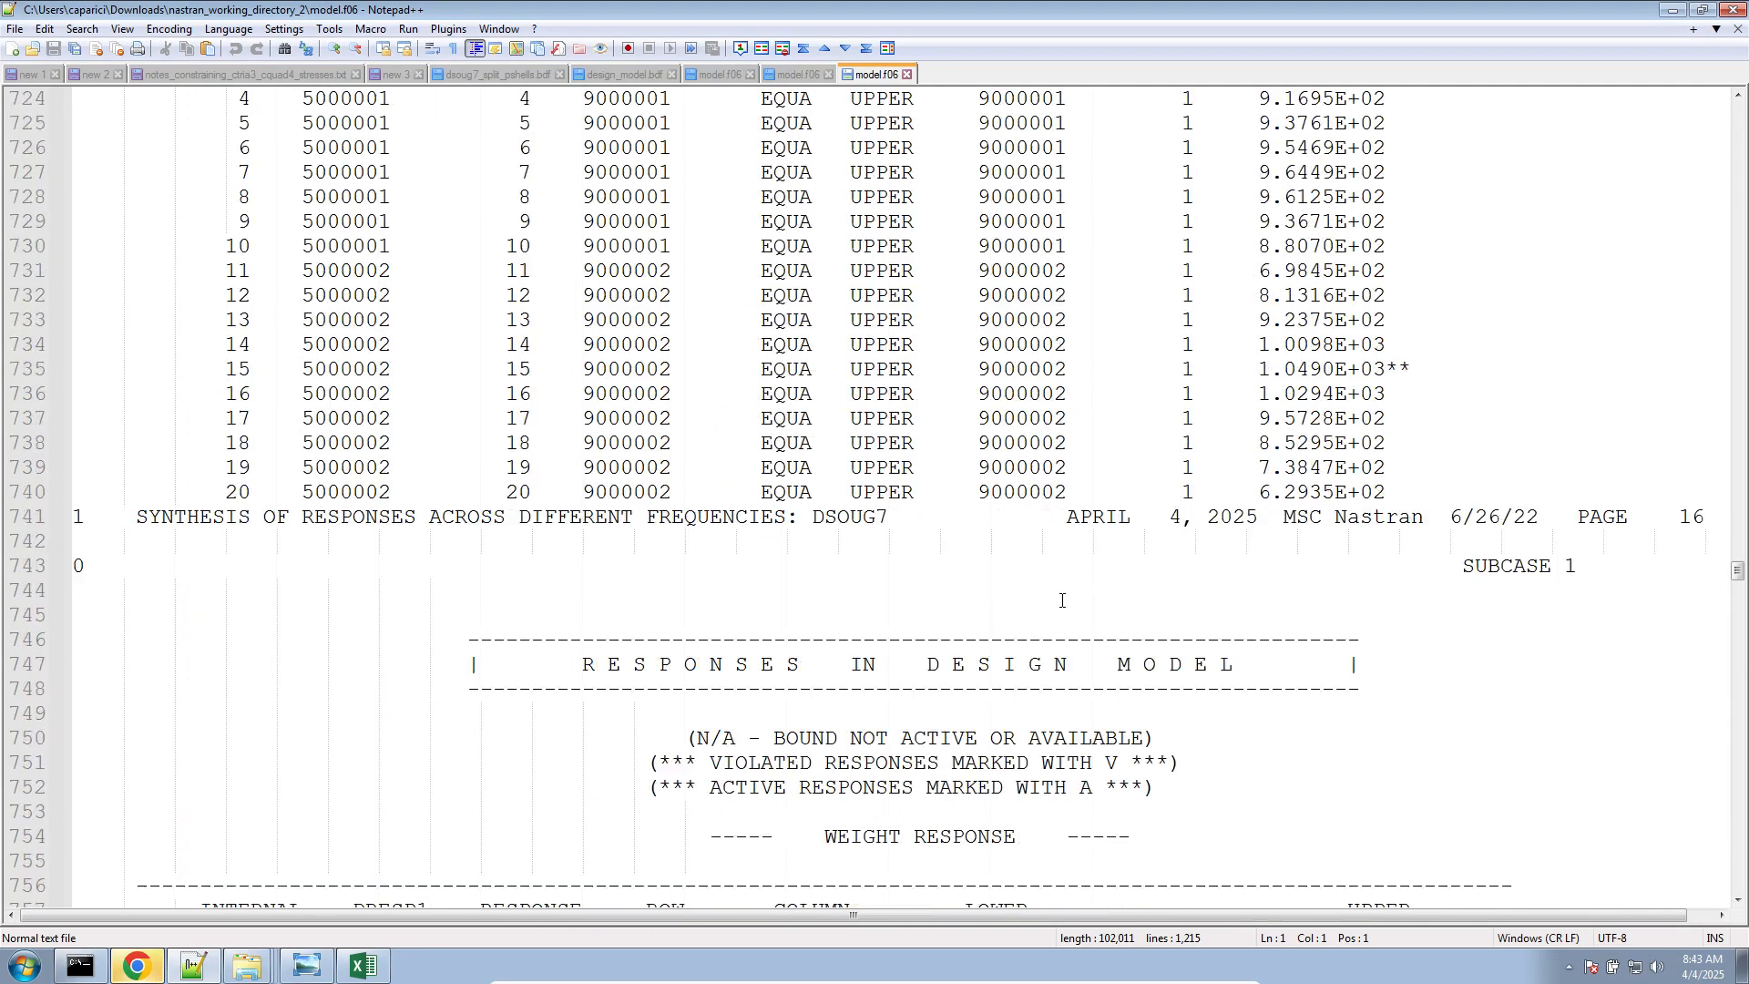
{"action": "scroll", "coordinate": [568, 313], "scroll_direction": "down", "scroll_amount": 4}
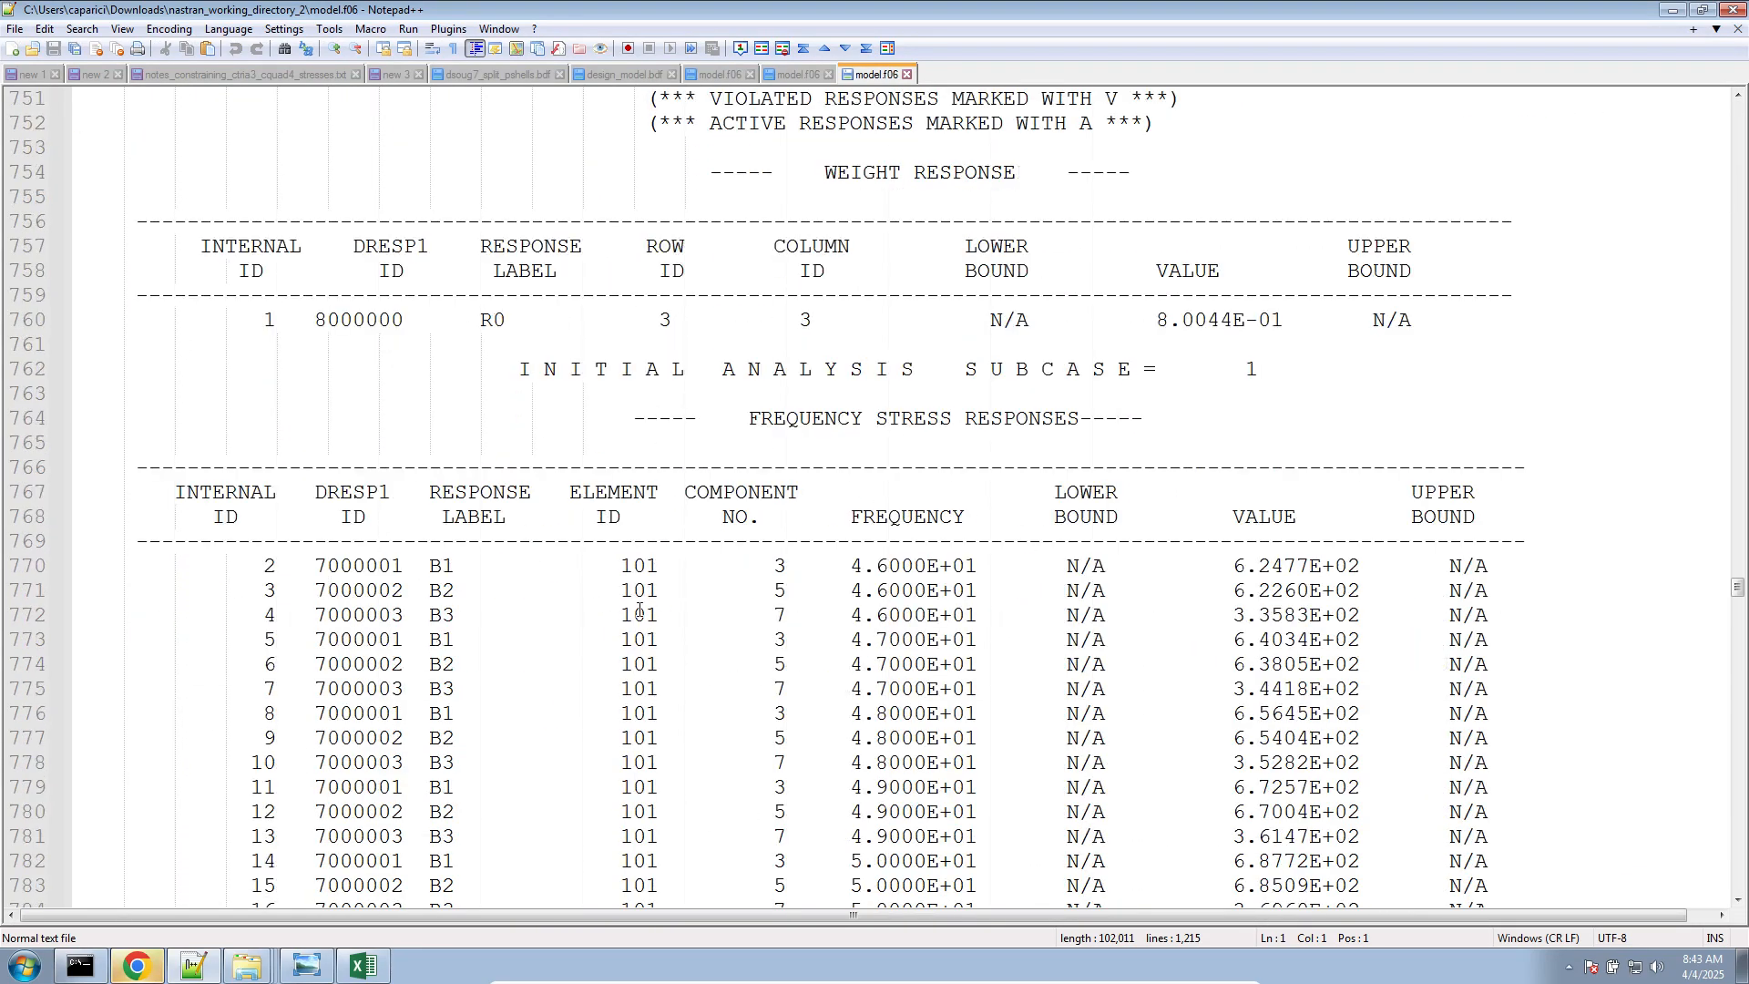
{"action": "scroll", "coordinate": [640, 610], "scroll_direction": "down", "scroll_amount": 6}
{"action": "scroll", "coordinate": [640, 611], "scroll_direction": "up", "scroll_amount": 4}
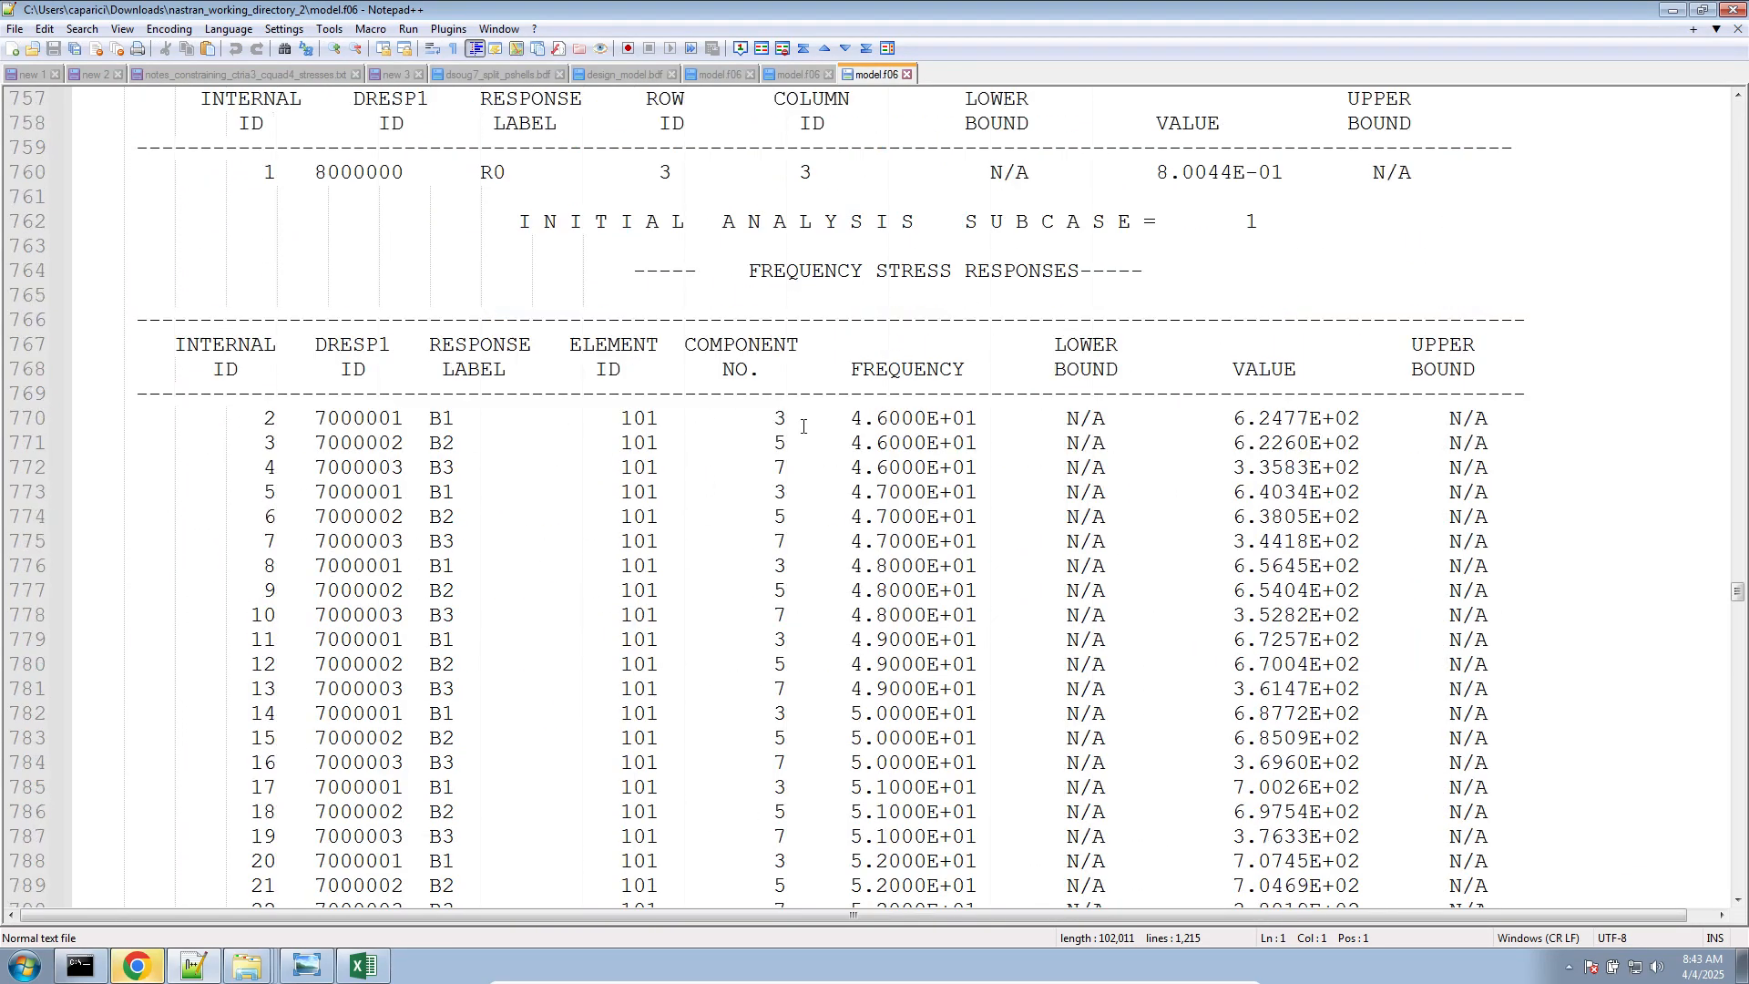
Examine the element 101 frequency stress responses B1, B2 and B3 for components 3, 5 and 7 at the first frequency, 4.6000E+01
{"action": "left_click", "coordinate": [769, 424]}
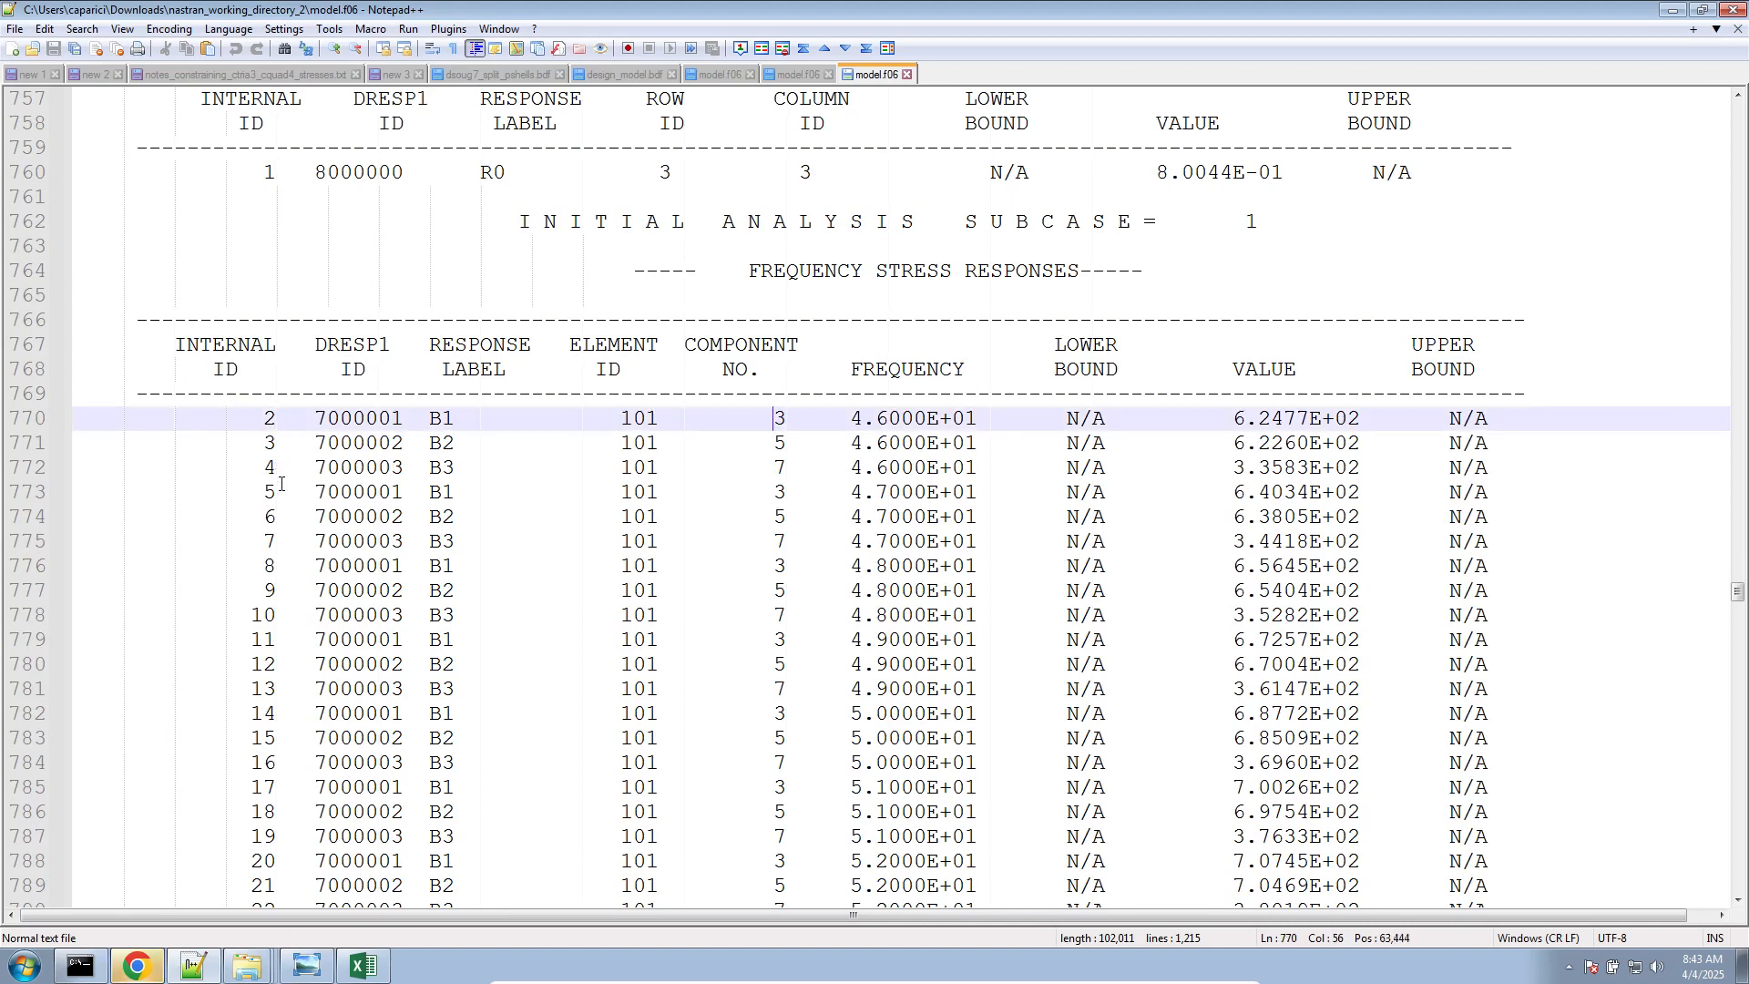
{"action": "scroll", "coordinate": [281, 485], "scroll_direction": "up", "scroll_amount": 1}
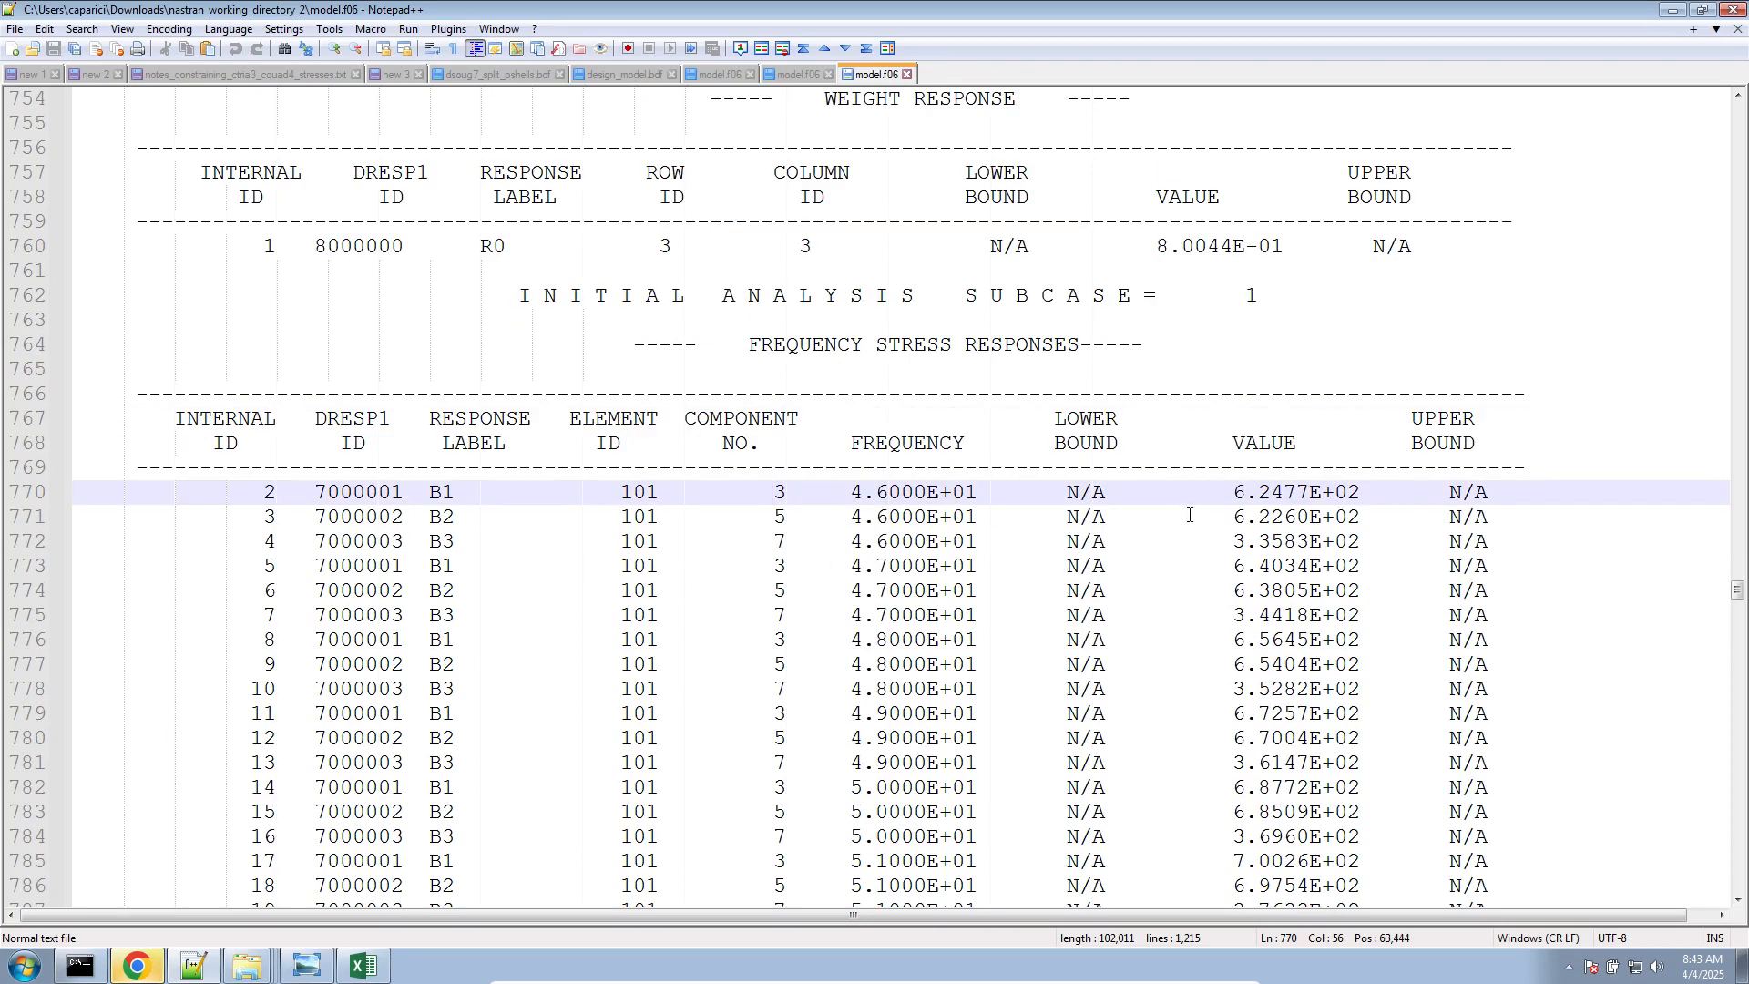
{"action": "left_click_drag", "start_coordinate": [1493, 544], "coordinate": [16, 495]}
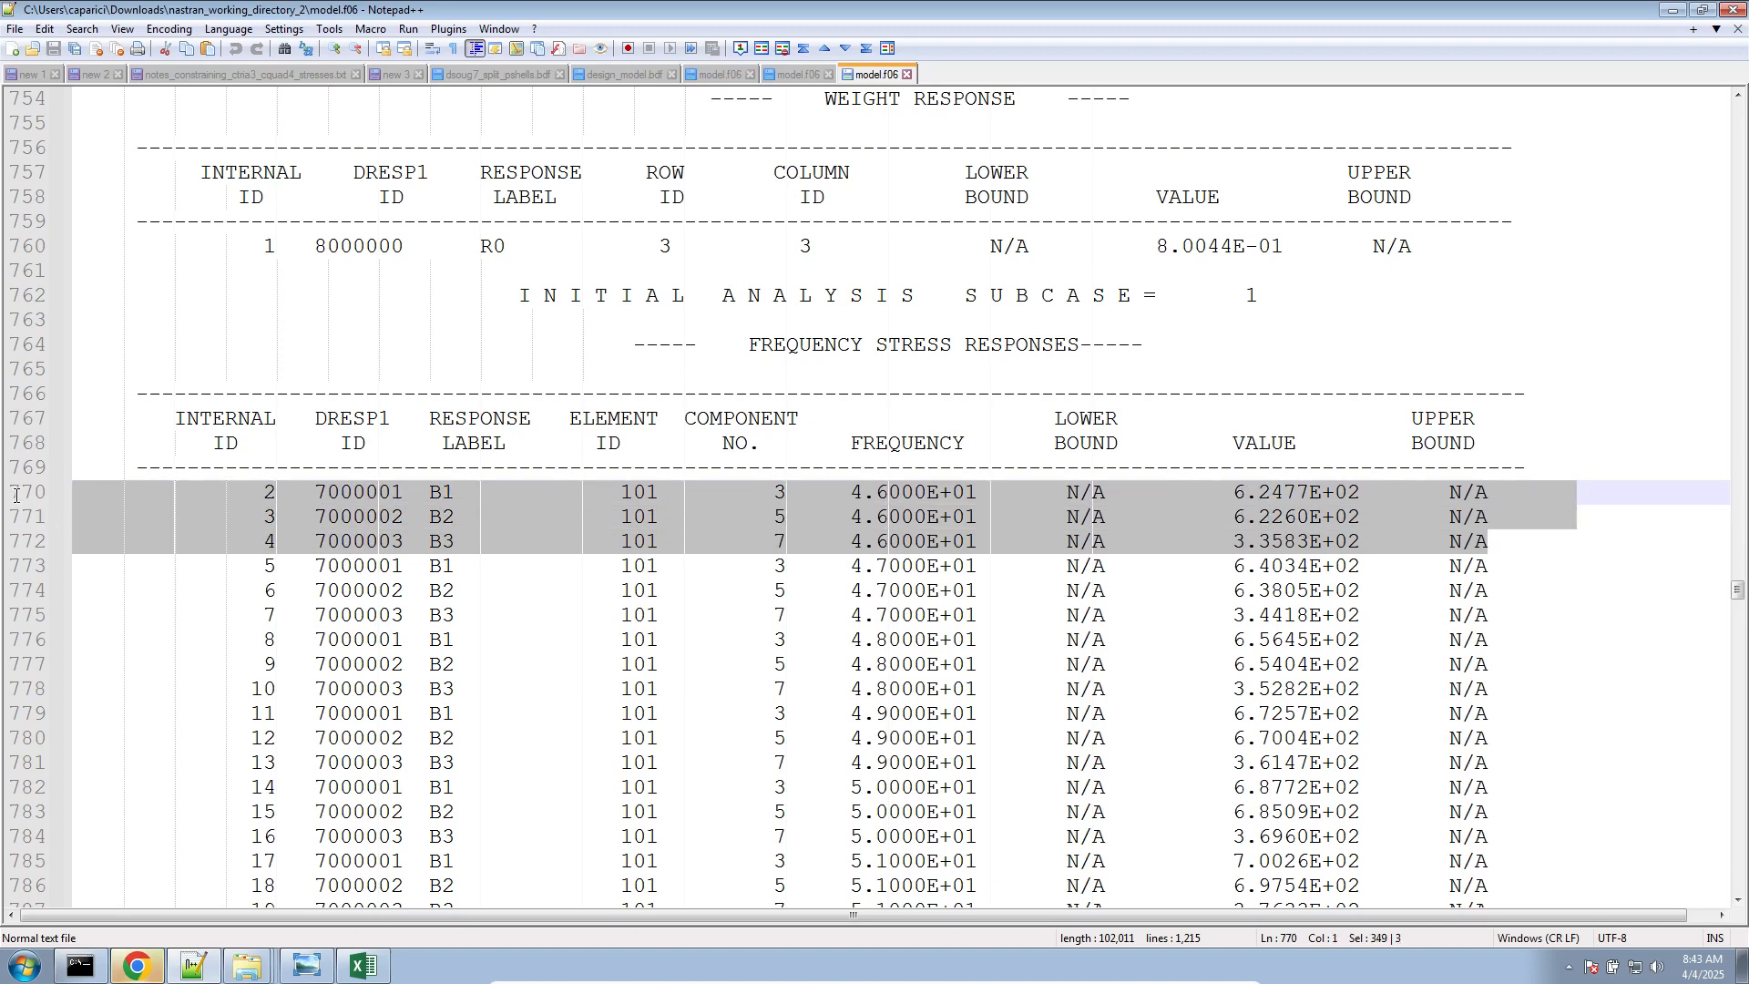
{"action": "left_click", "coordinate": [1232, 497]}
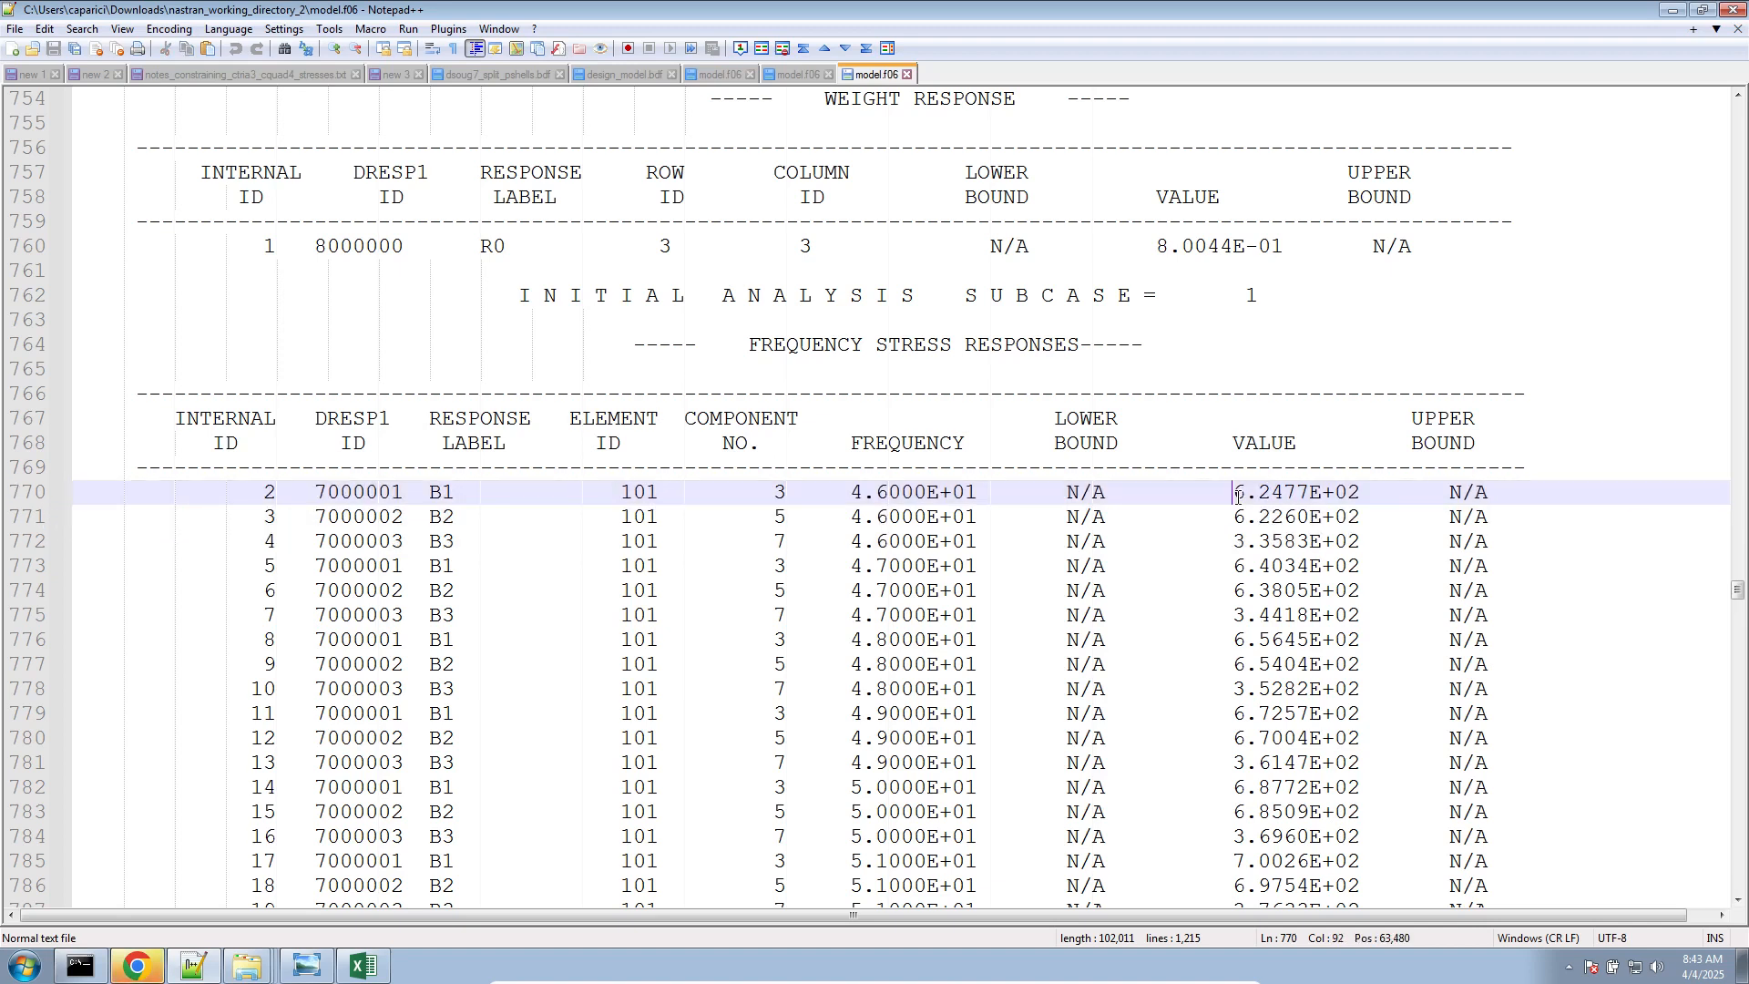
{"action": "left_click_drag", "start_coordinate": [1232, 493], "coordinate": [1355, 541]}
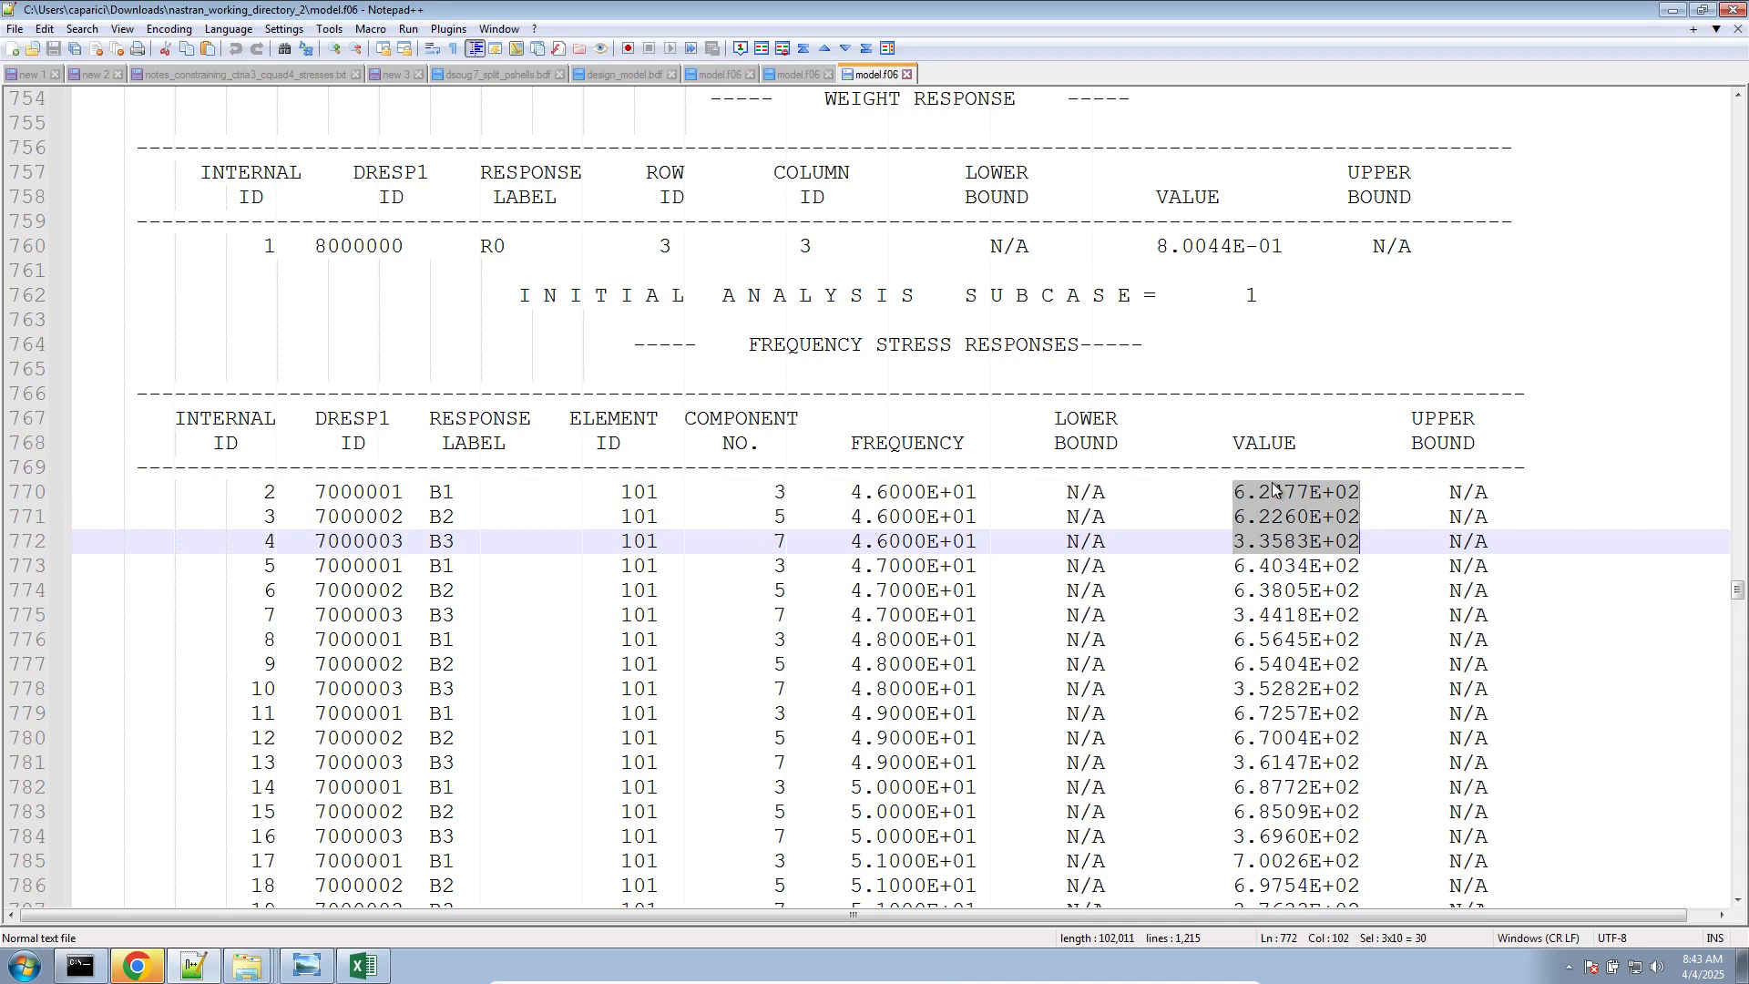
{"action": "left_click_drag", "start_coordinate": [1349, 541], "coordinate": [277, 442]}
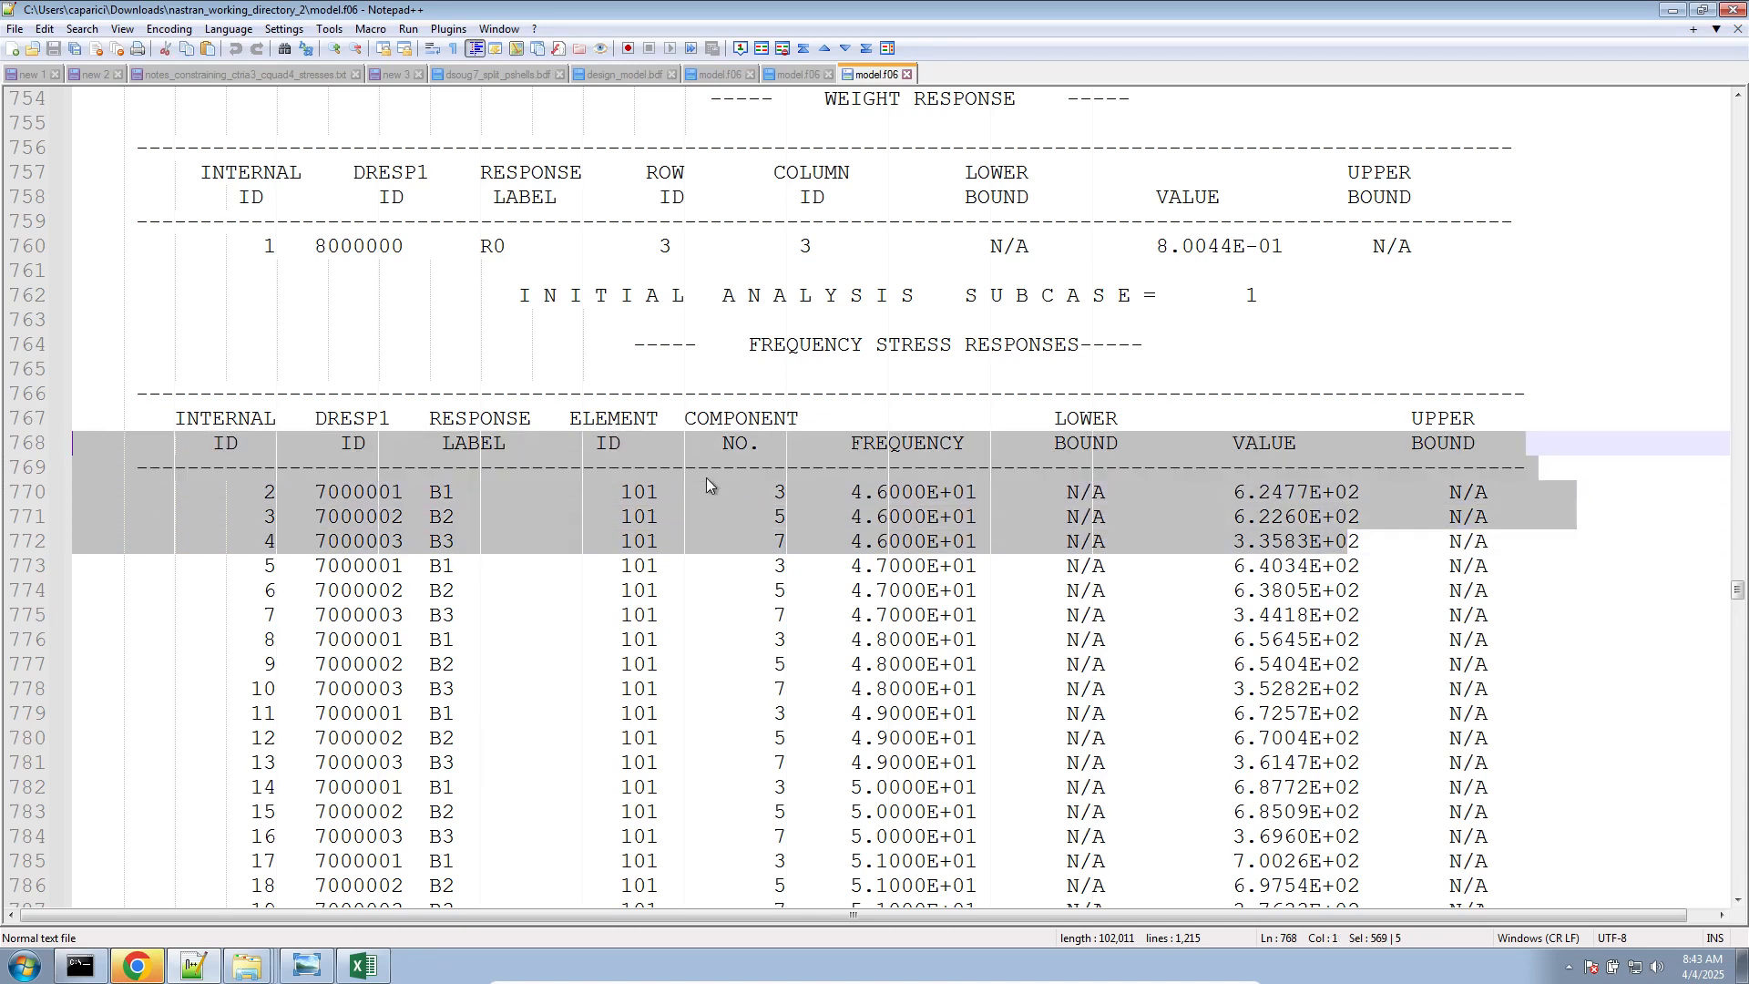
{"action": "left_click", "coordinate": [776, 495]}
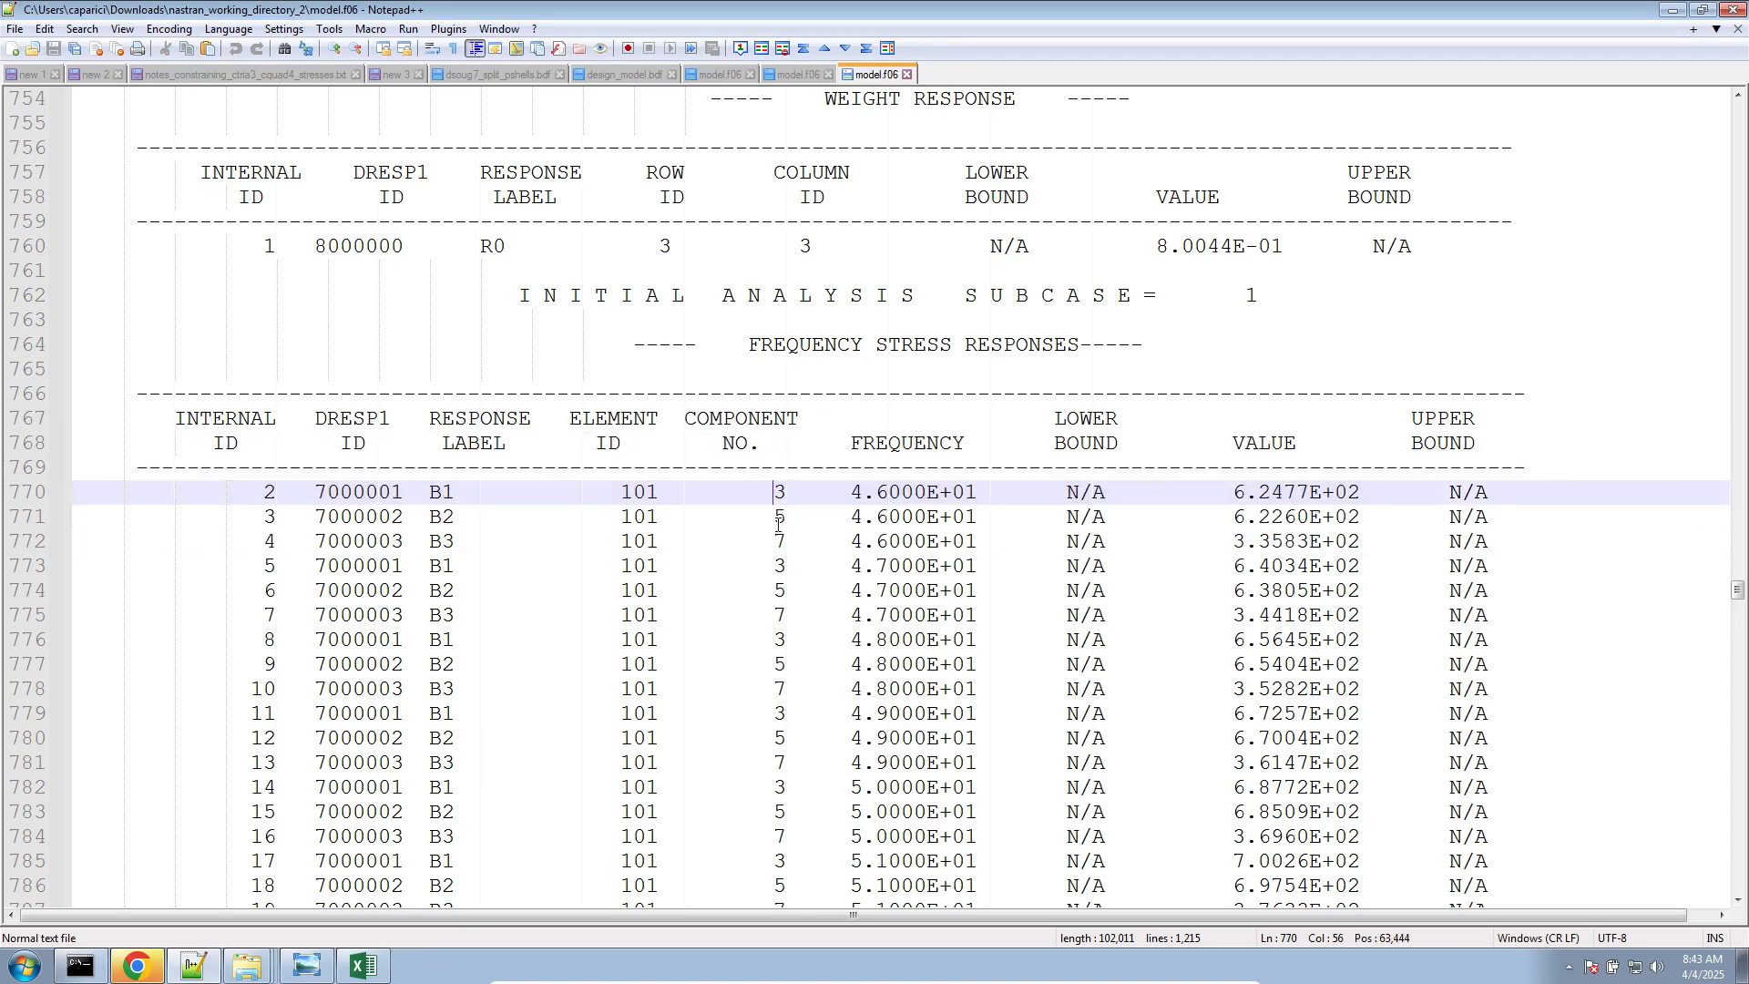
Copy the first three stress values, B1 to B3 at frequency 4.6000E+01, into a new text document and select them all
{"action": "left_click_drag", "start_coordinate": [1234, 492], "coordinate": [1373, 494]}
{"action": "left_click_drag", "start_coordinate": [1234, 517], "coordinate": [1361, 516]}
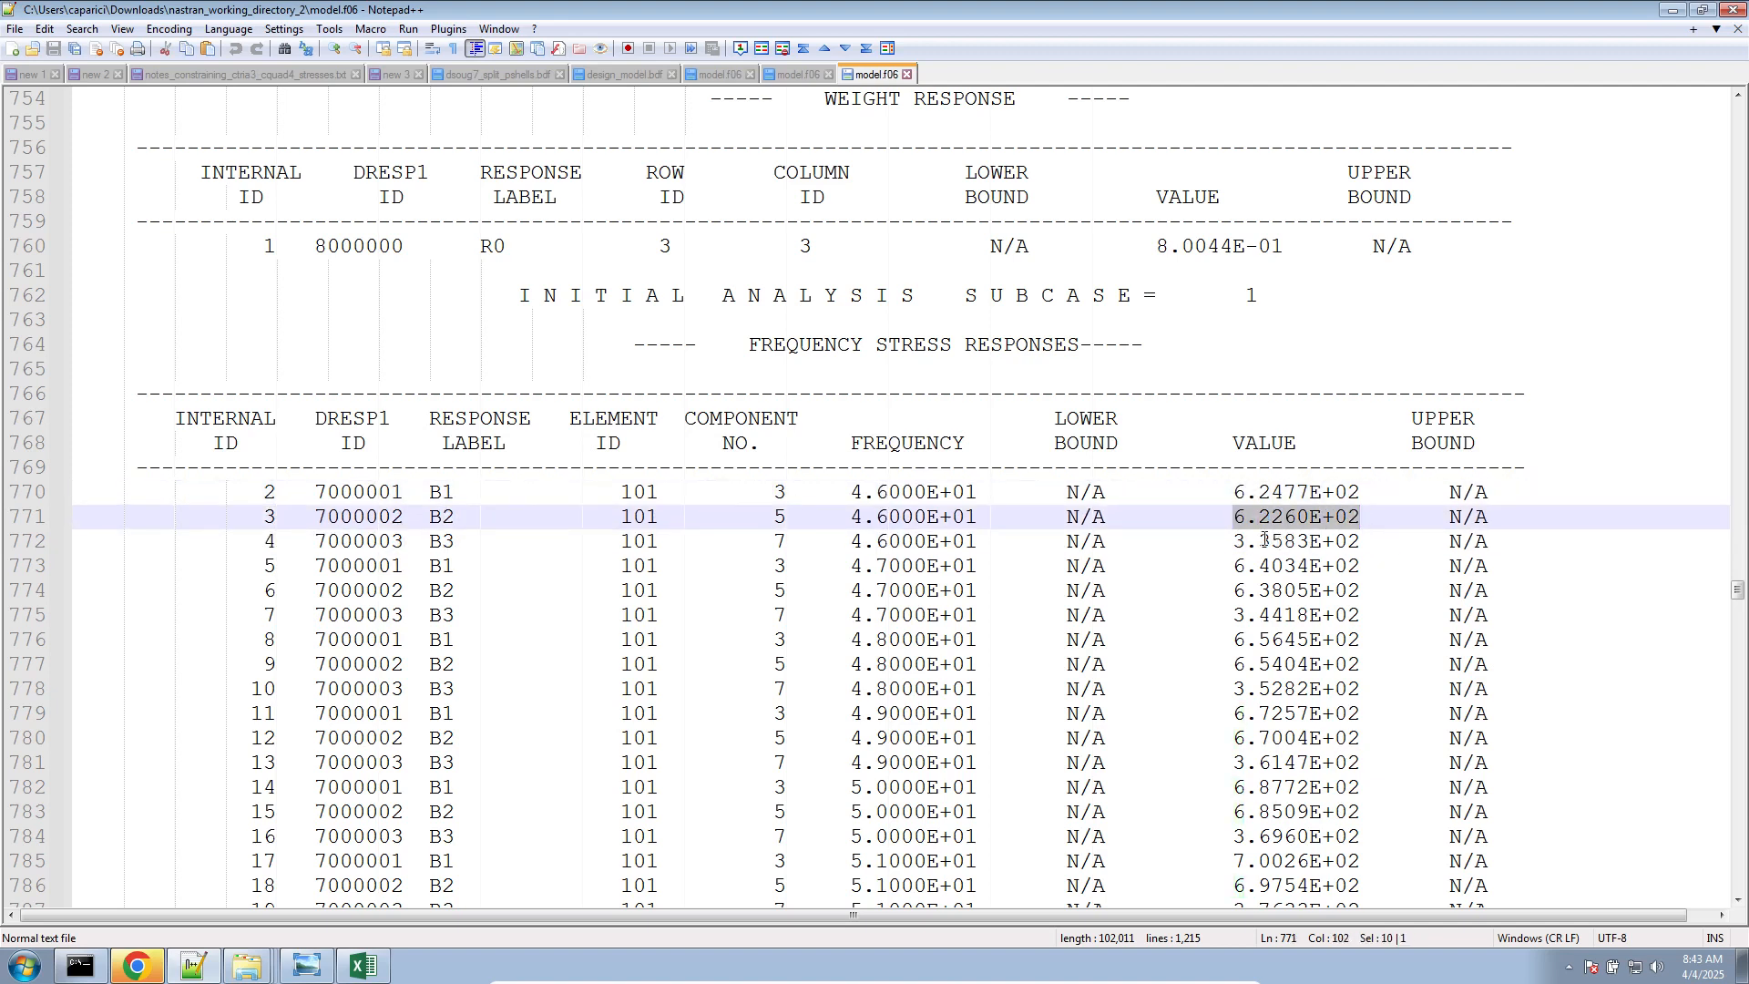
{"action": "left_click_drag", "start_coordinate": [1230, 539], "coordinate": [1232, 492]}
{"action": "key", "text": "ctrl+c"}
{"action": "left_click", "coordinate": [1359, 547]}
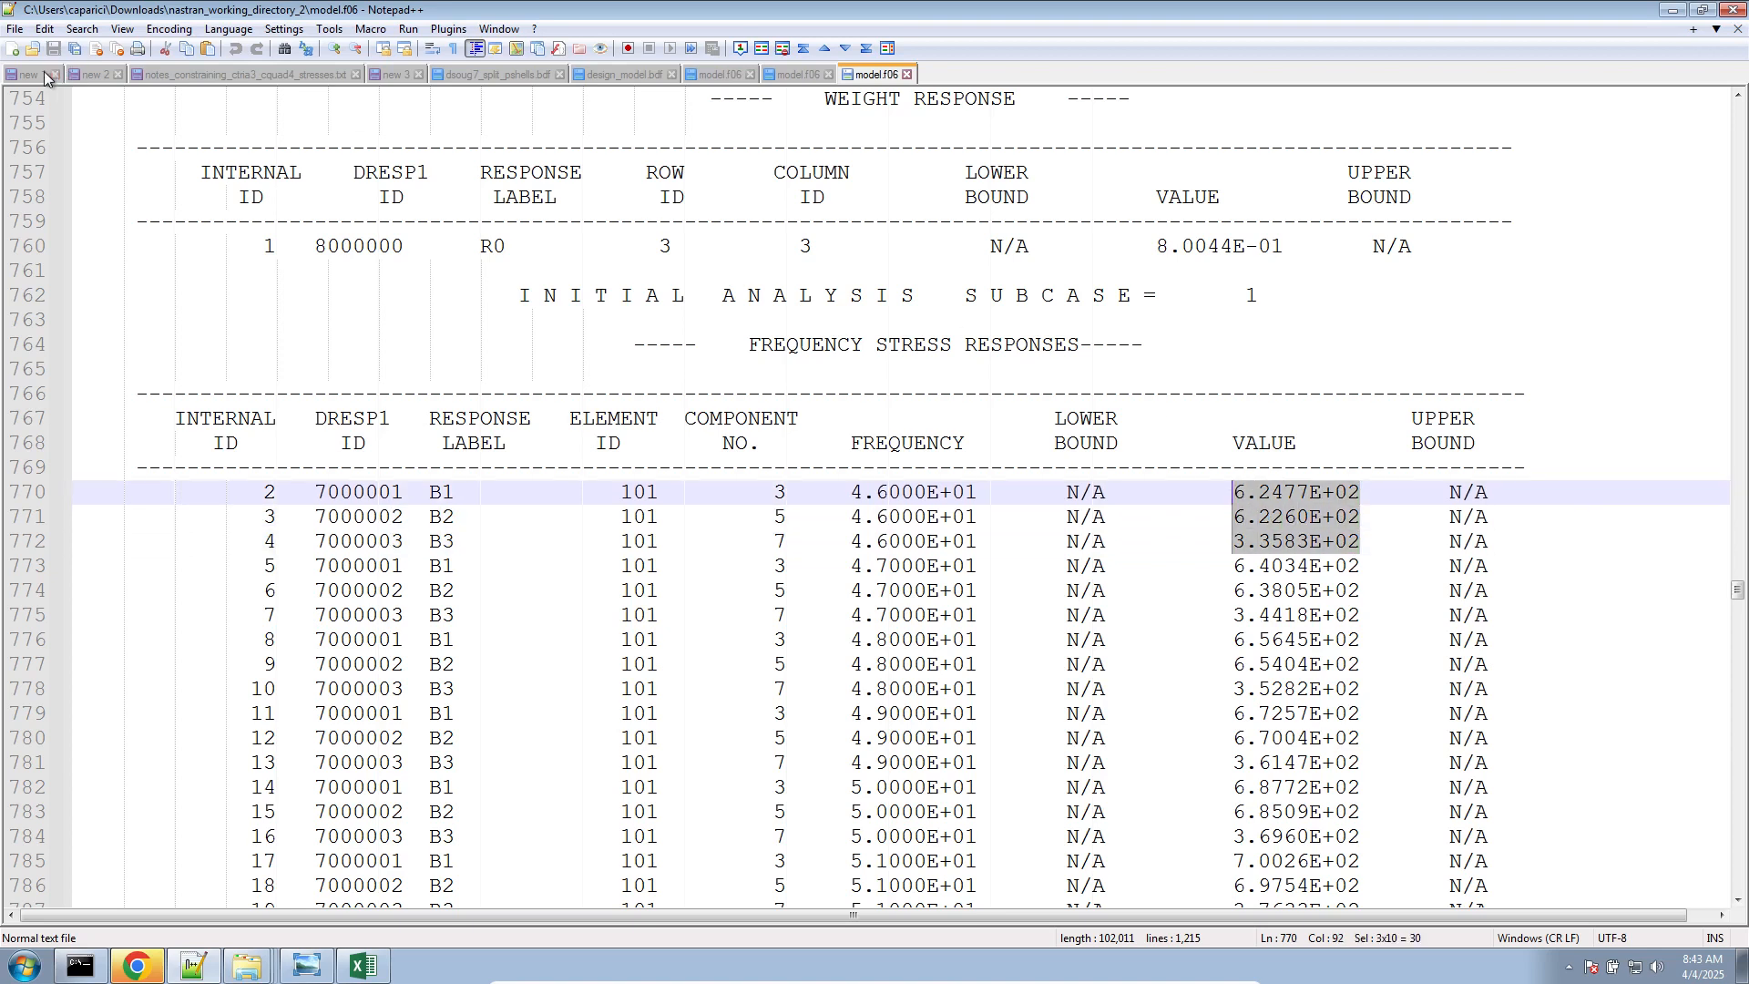
{"action": "left_click", "coordinate": [8, 50]}
{"action": "key", "text": "ctrl+v"}
{"action": "key", "text": "ctrl+a"}
{"action": "key", "text": "ctrl+c"}
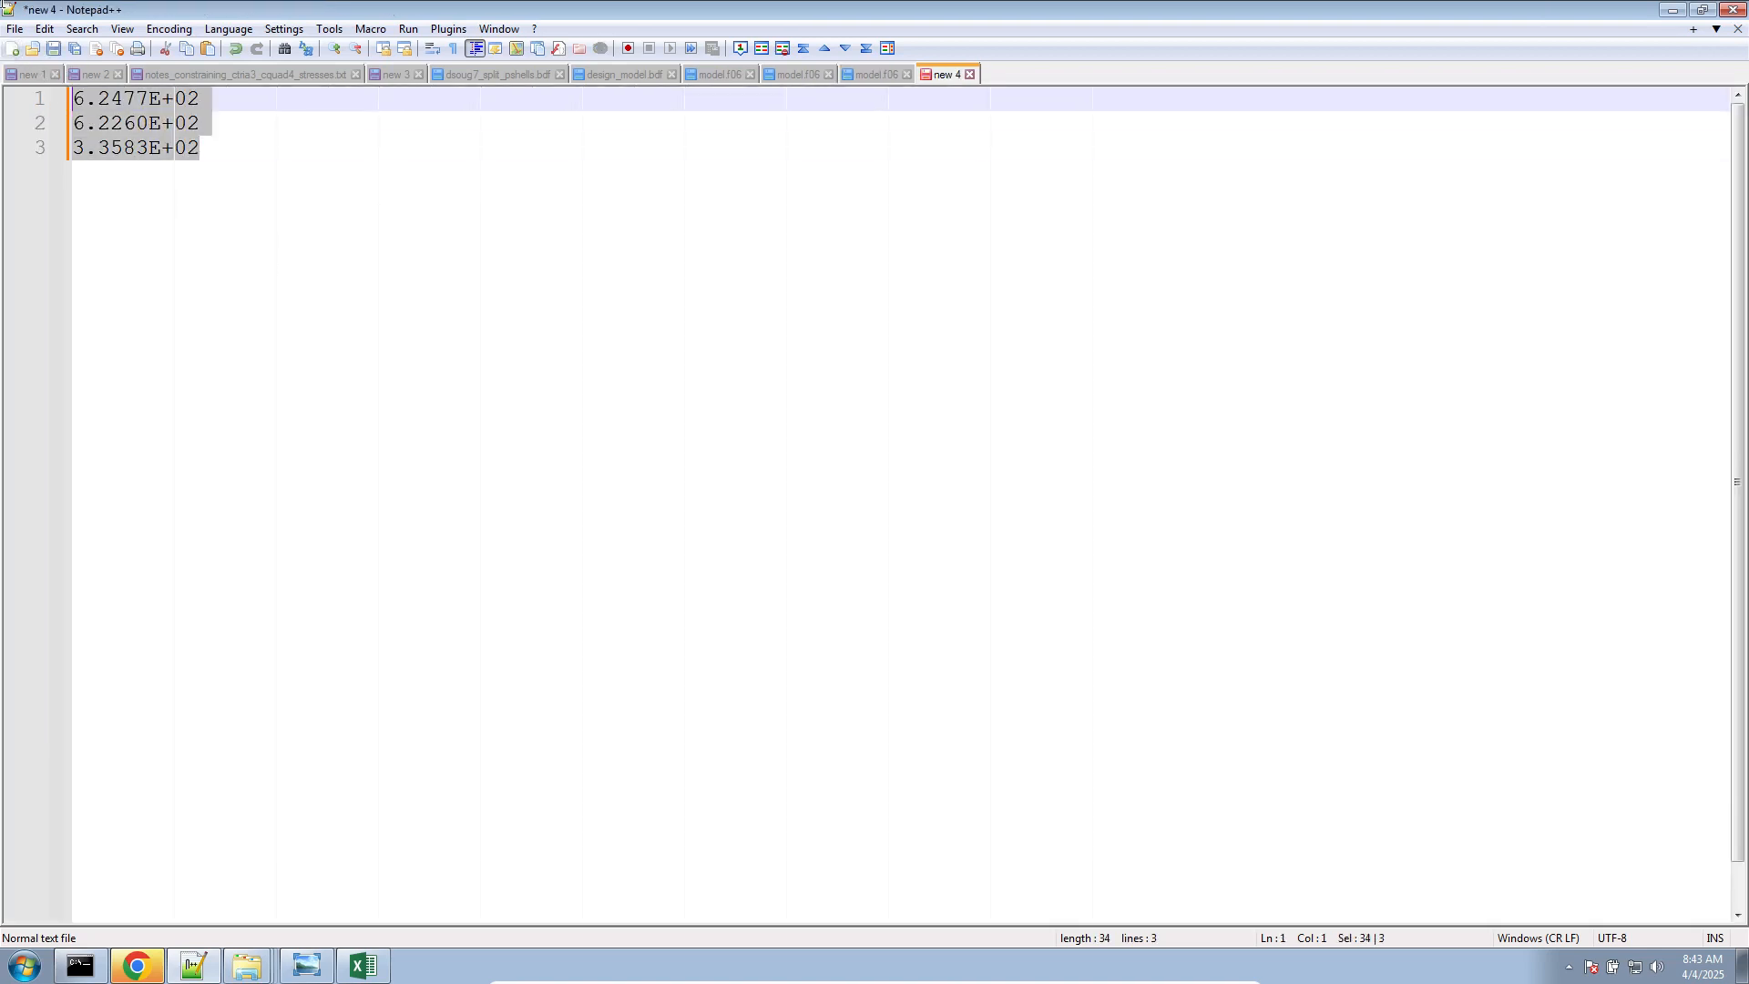
Switch to Excel and paste the three stress values into a new sheet starting at cell A1
{"action": "left_click", "coordinate": [352, 969]}
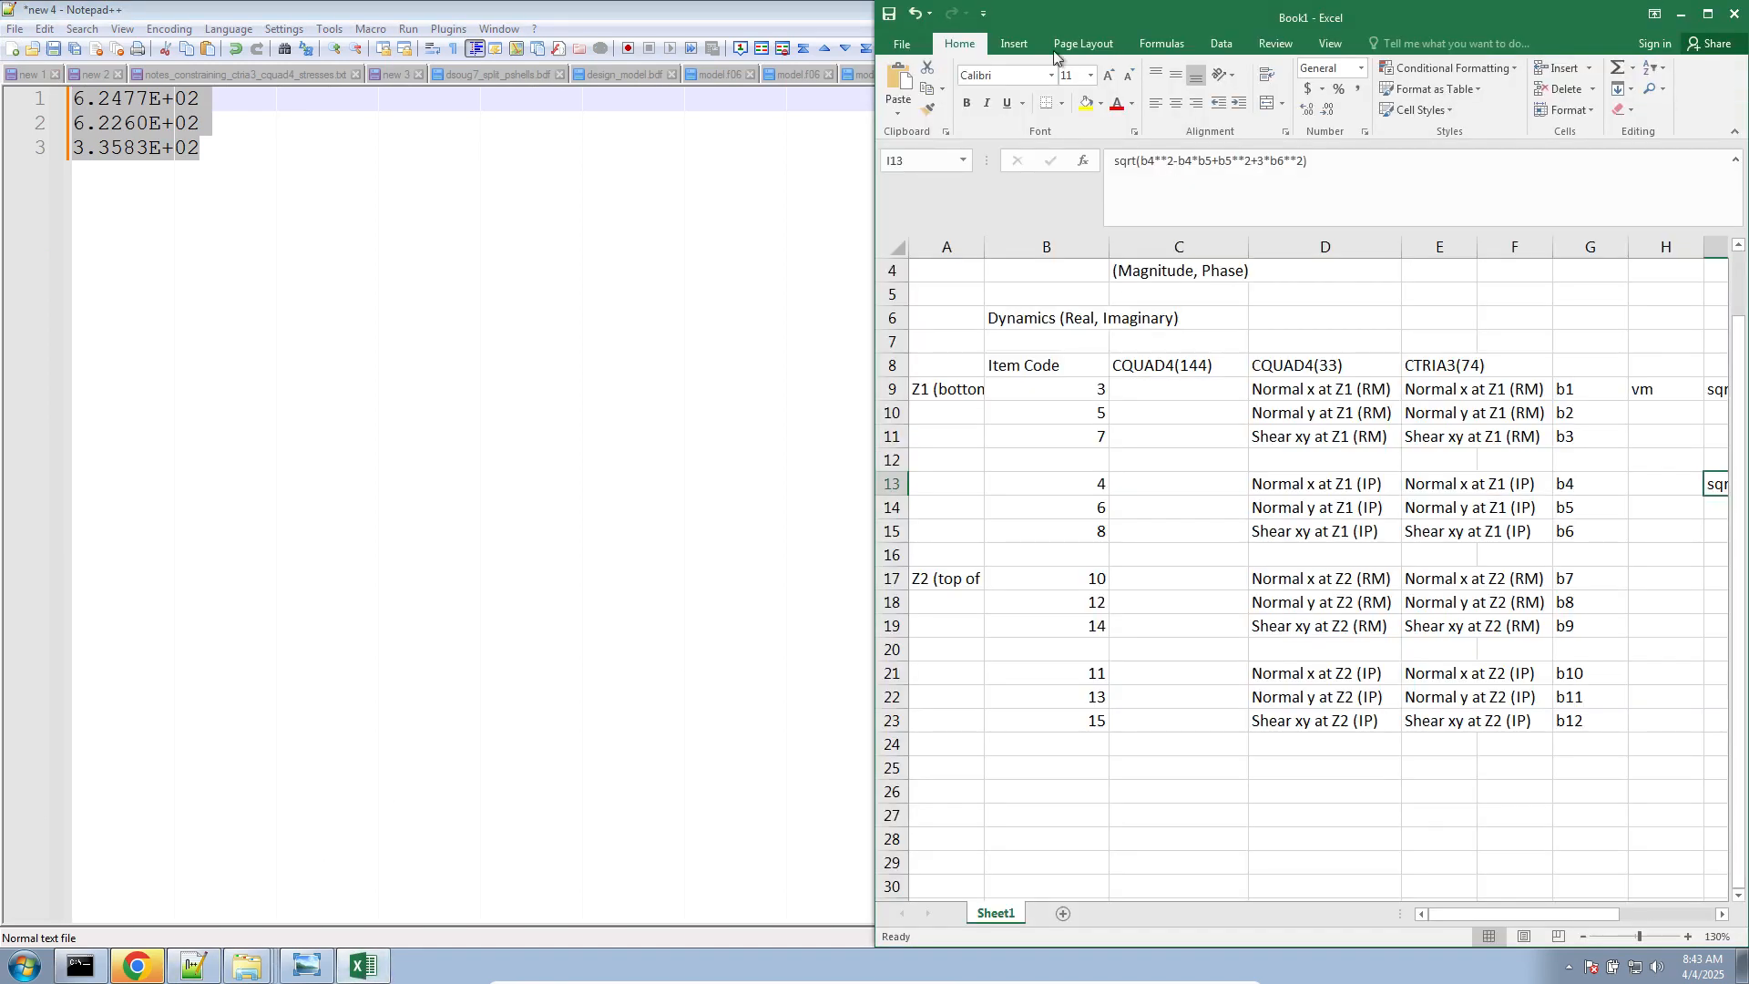
{"action": "left_click", "coordinate": [1063, 914]}
{"action": "key", "text": "ctrl+v"}
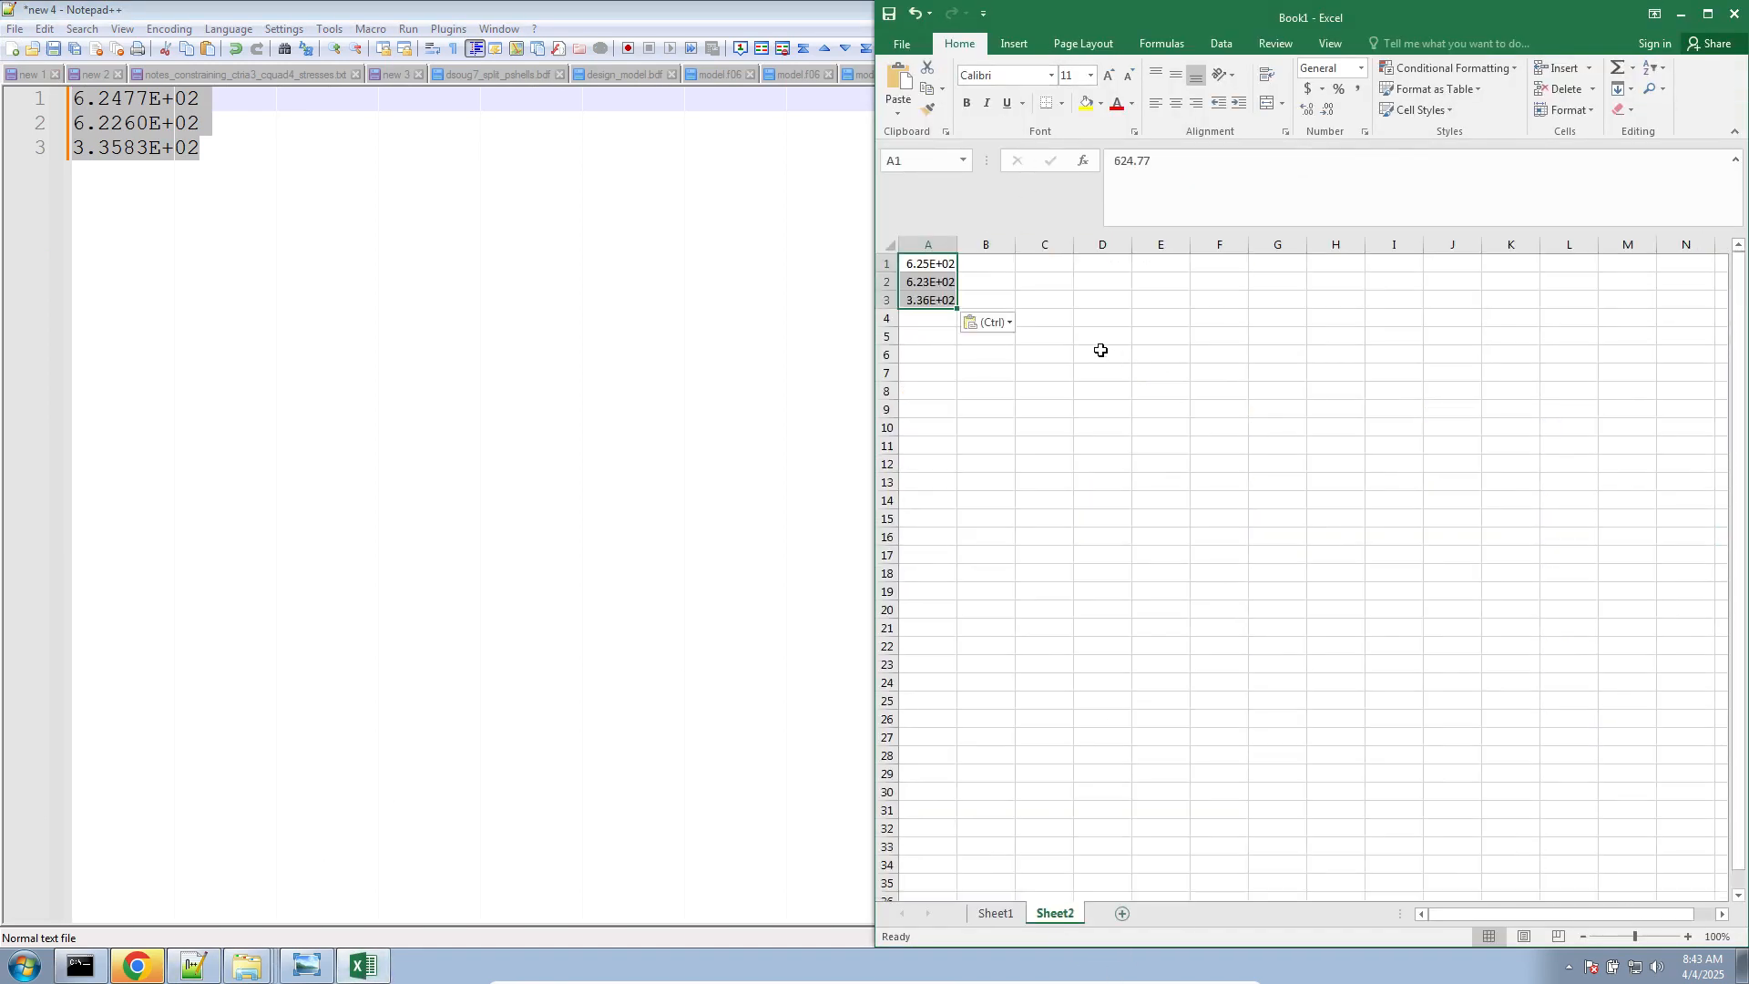
Minimize Notepad++ and place the browser page with the von Mises stress formula beside the Excel sheet
{"action": "left_click", "coordinate": [791, 13]}
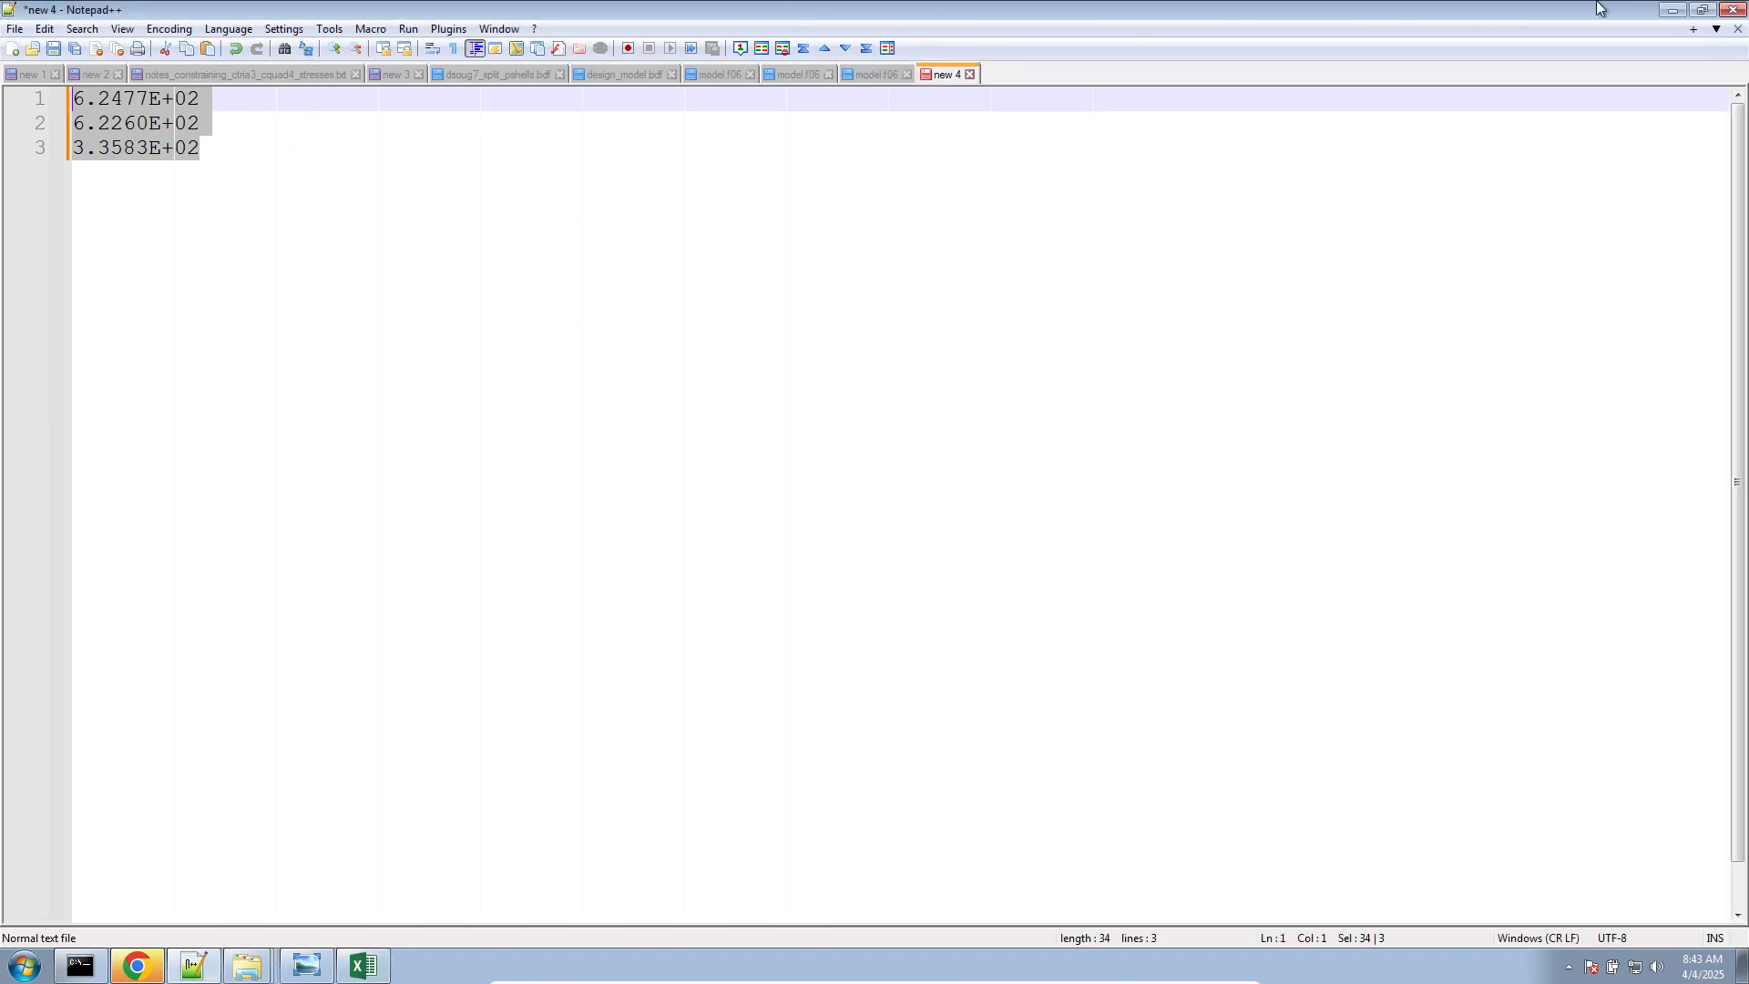
{"action": "left_click", "coordinate": [1671, 10]}
{"action": "left_click", "coordinate": [404, 5]}
{"action": "left_click_drag", "start_coordinate": [1225, 4], "coordinate": [1, 446]}
{"action": "scroll", "coordinate": [493, 438], "scroll_direction": "down", "scroll_amount": 3}
{"action": "left_click", "coordinate": [1093, 348]}
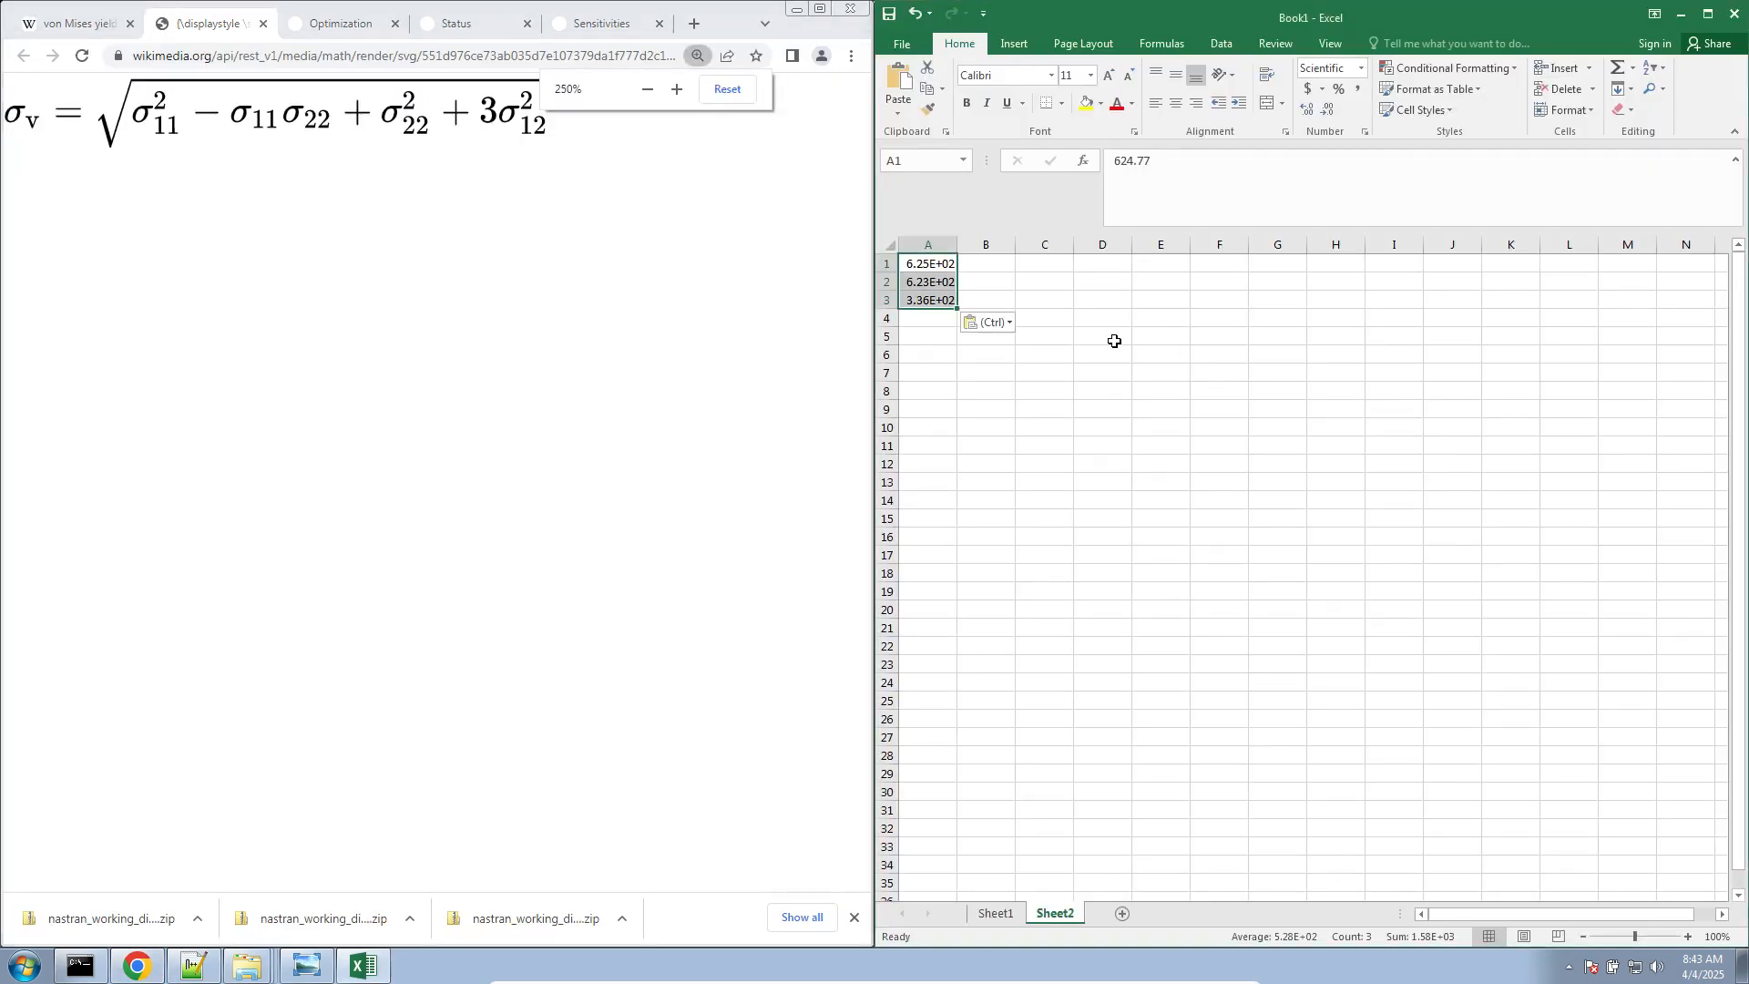
Label cell A8 of the new sheet "vm"
{"action": "left_click", "coordinate": [995, 390]}
{"action": "left_click", "coordinate": [944, 390]}
{"action": "type", "text": "v"}
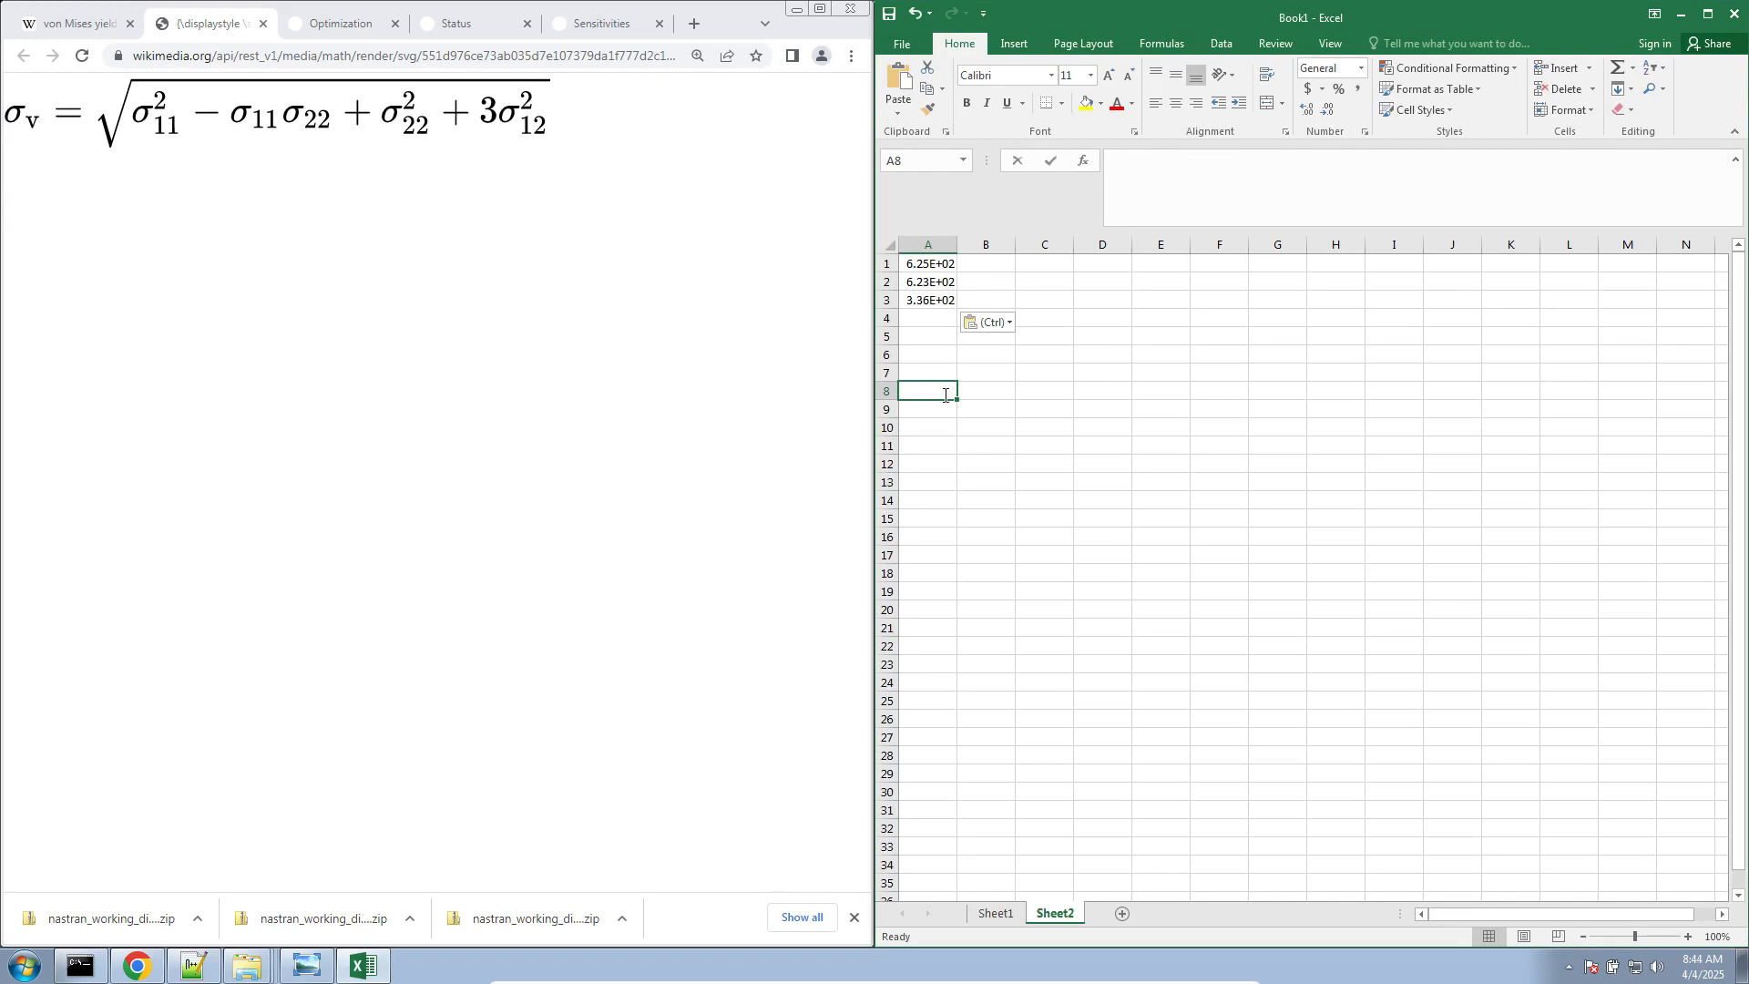
{"action": "type", "text": "m"}
{"action": "key", "text": "Tab"}
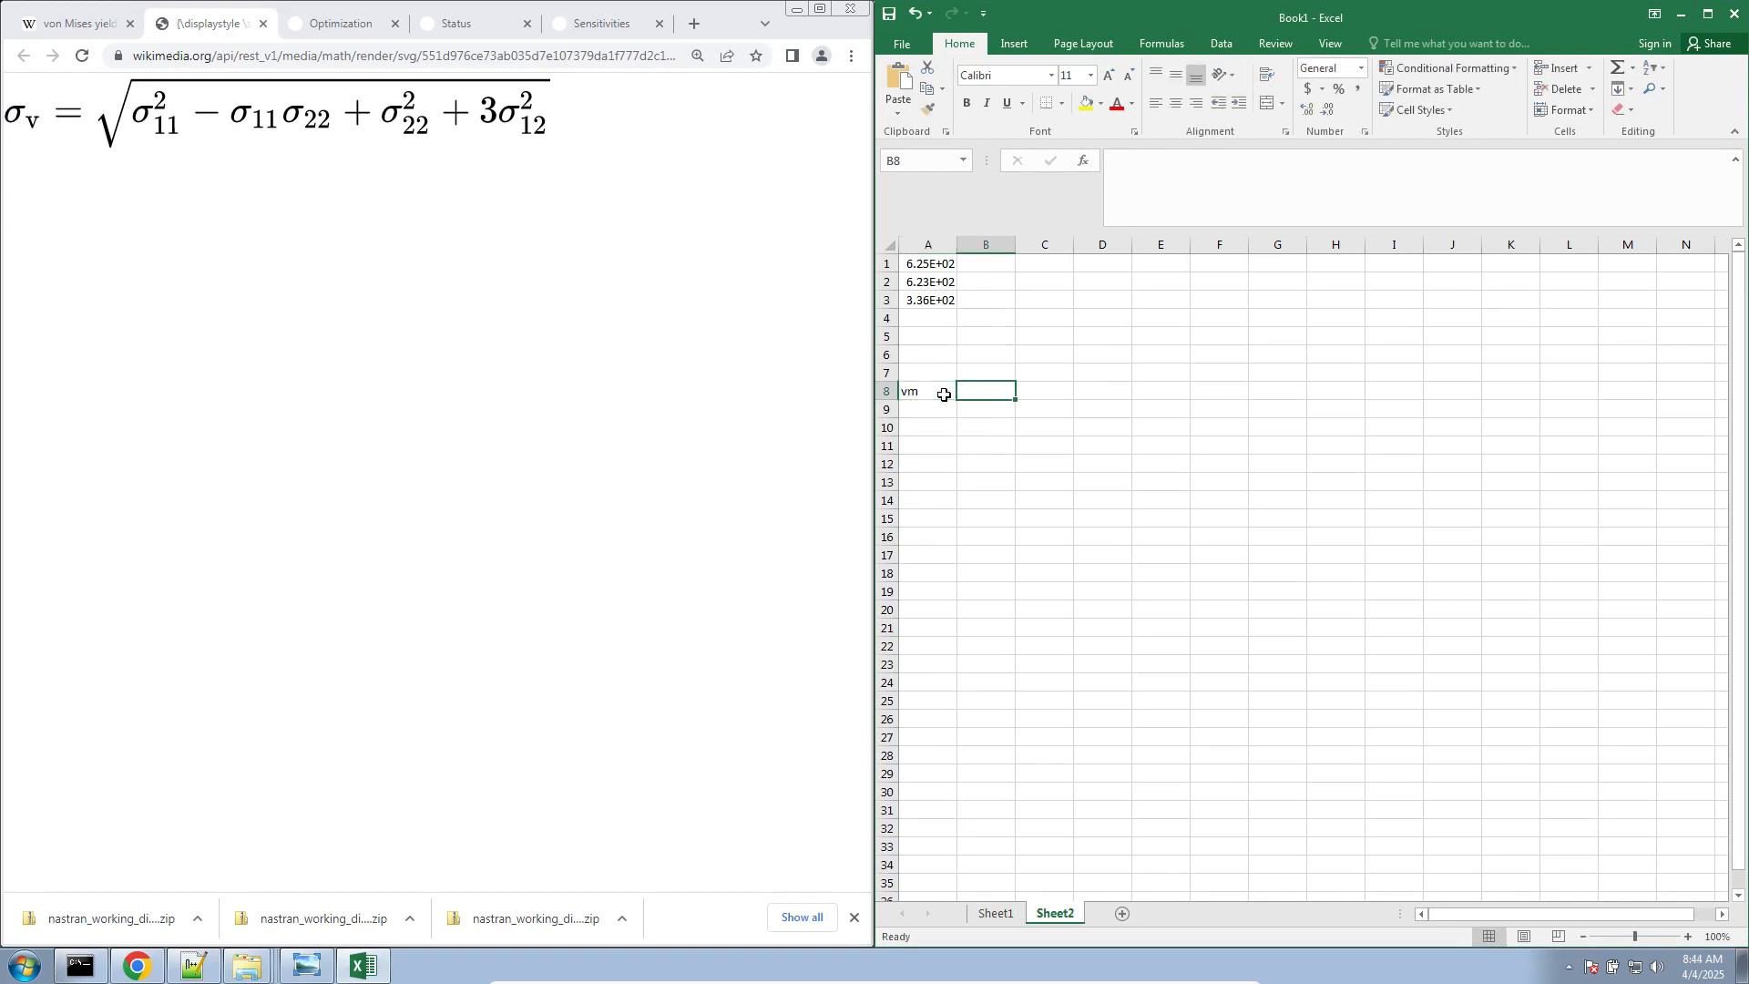
Write =sqrt(A1**2-A1*A2+A2**2+3*A3**2) in cell B8, decline the proposed correction and keep editing the formula
{"action": "type", "text": "=sqrt("}
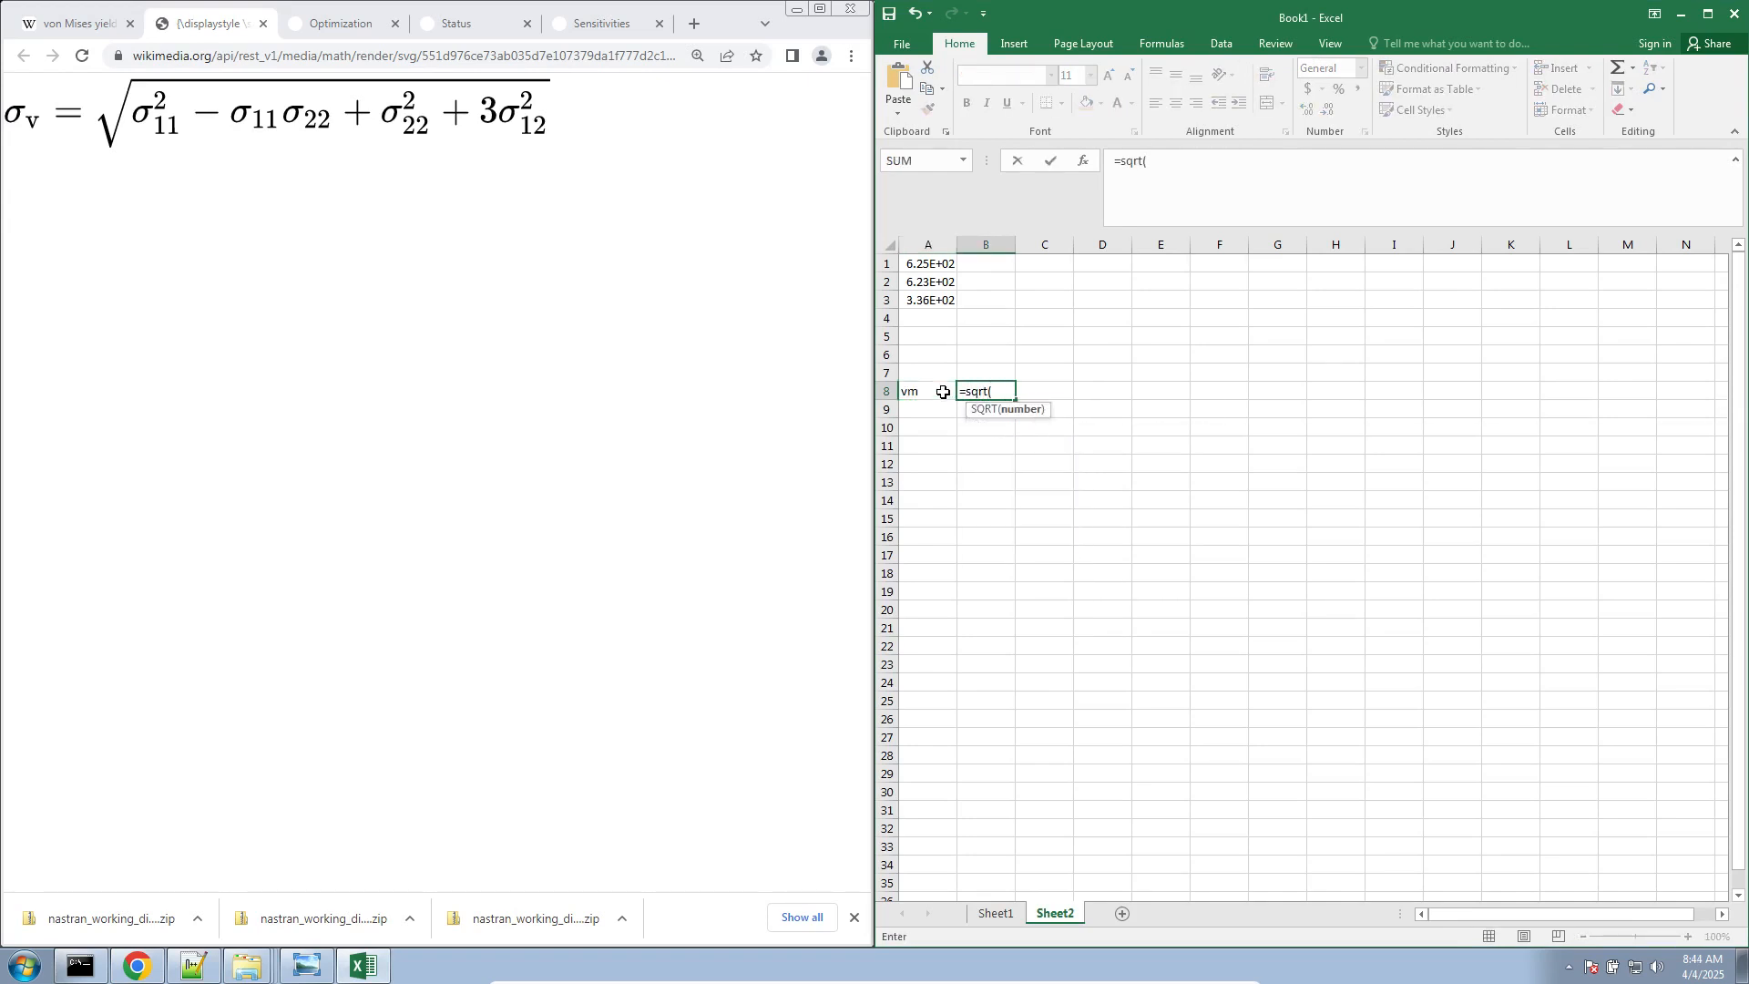
{"action": "left_click", "coordinate": [923, 267]}
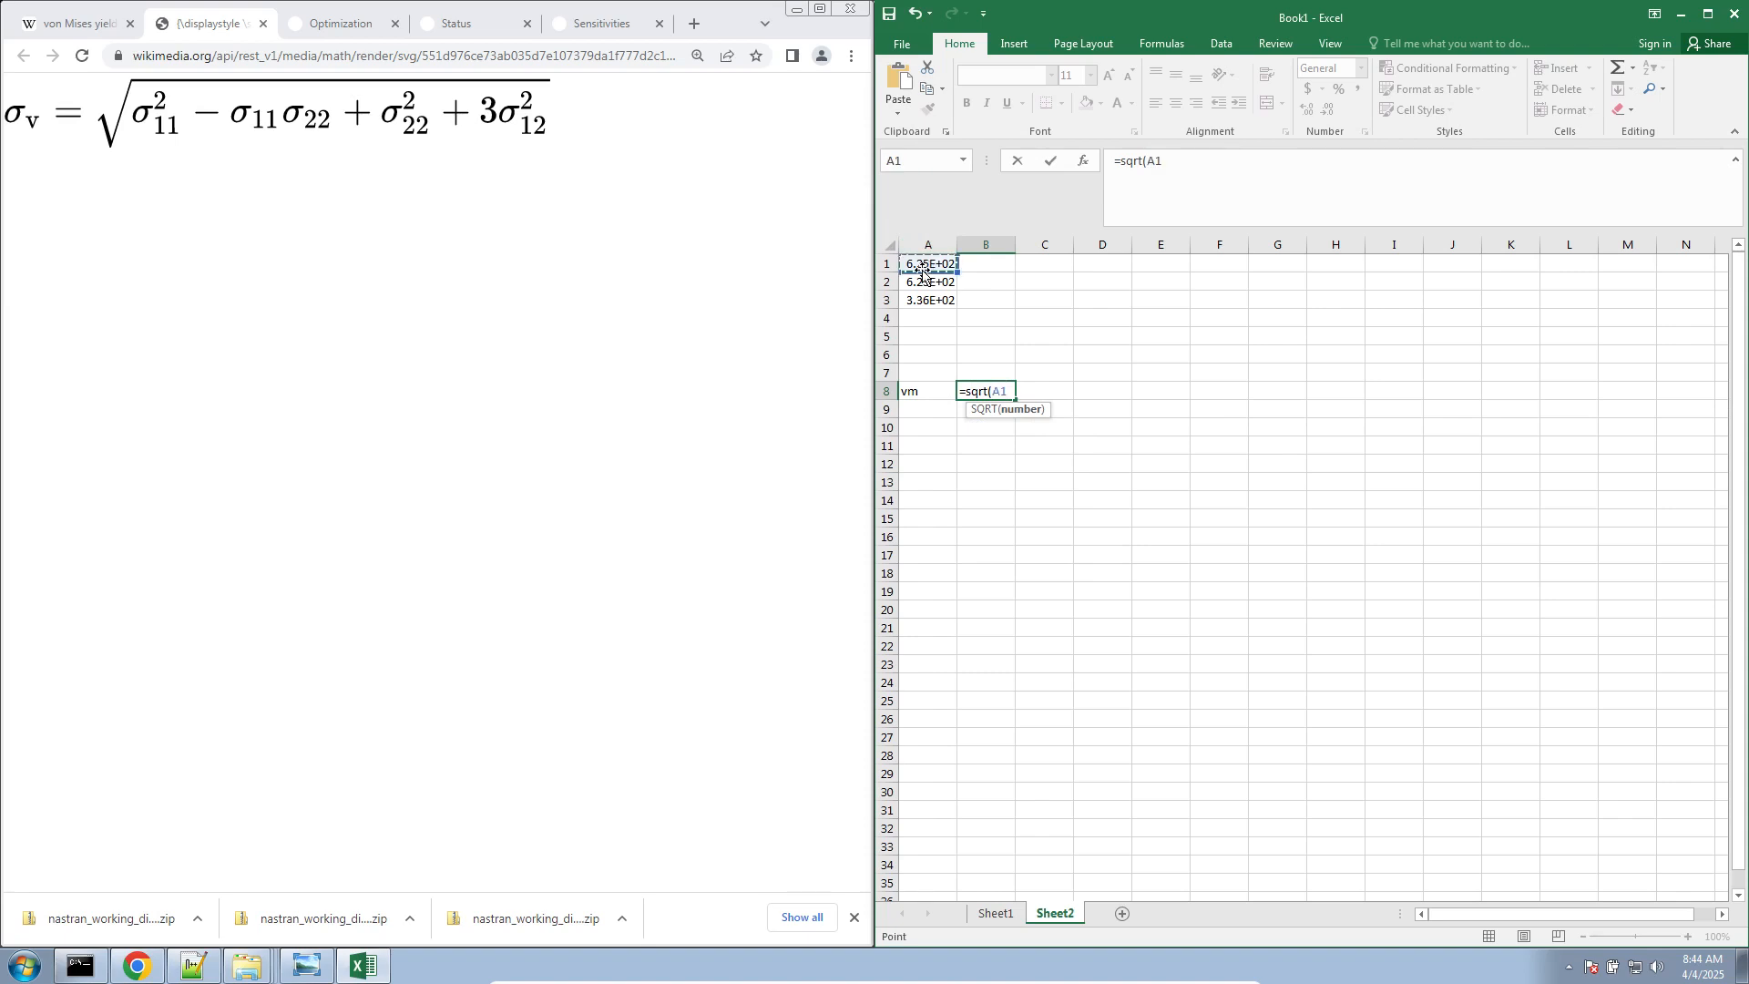
{"action": "type", "text": "**2-"}
{"action": "left_click", "coordinate": [937, 265]}
{"action": "type", "text": "*"}
{"action": "left_click", "coordinate": [940, 284]}
{"action": "type", "text": "+"}
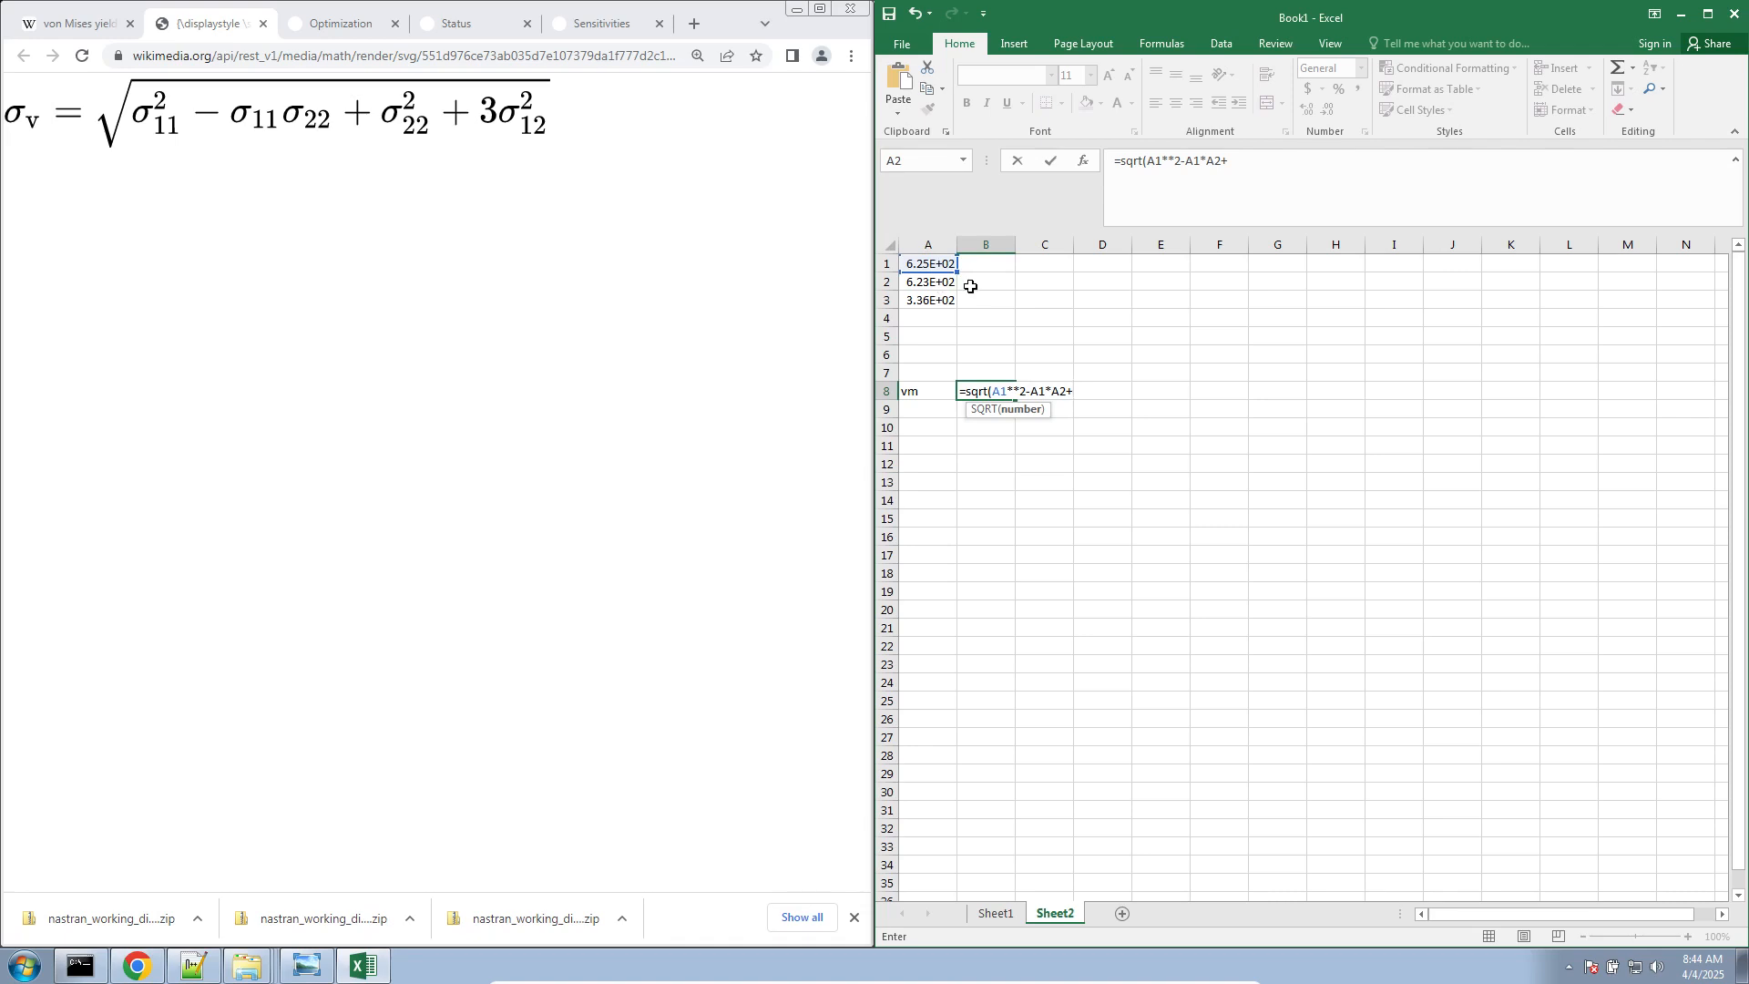
{"action": "left_click", "coordinate": [939, 282]}
{"action": "type", "text": "**"}
{"action": "left_click", "coordinate": [945, 303]}
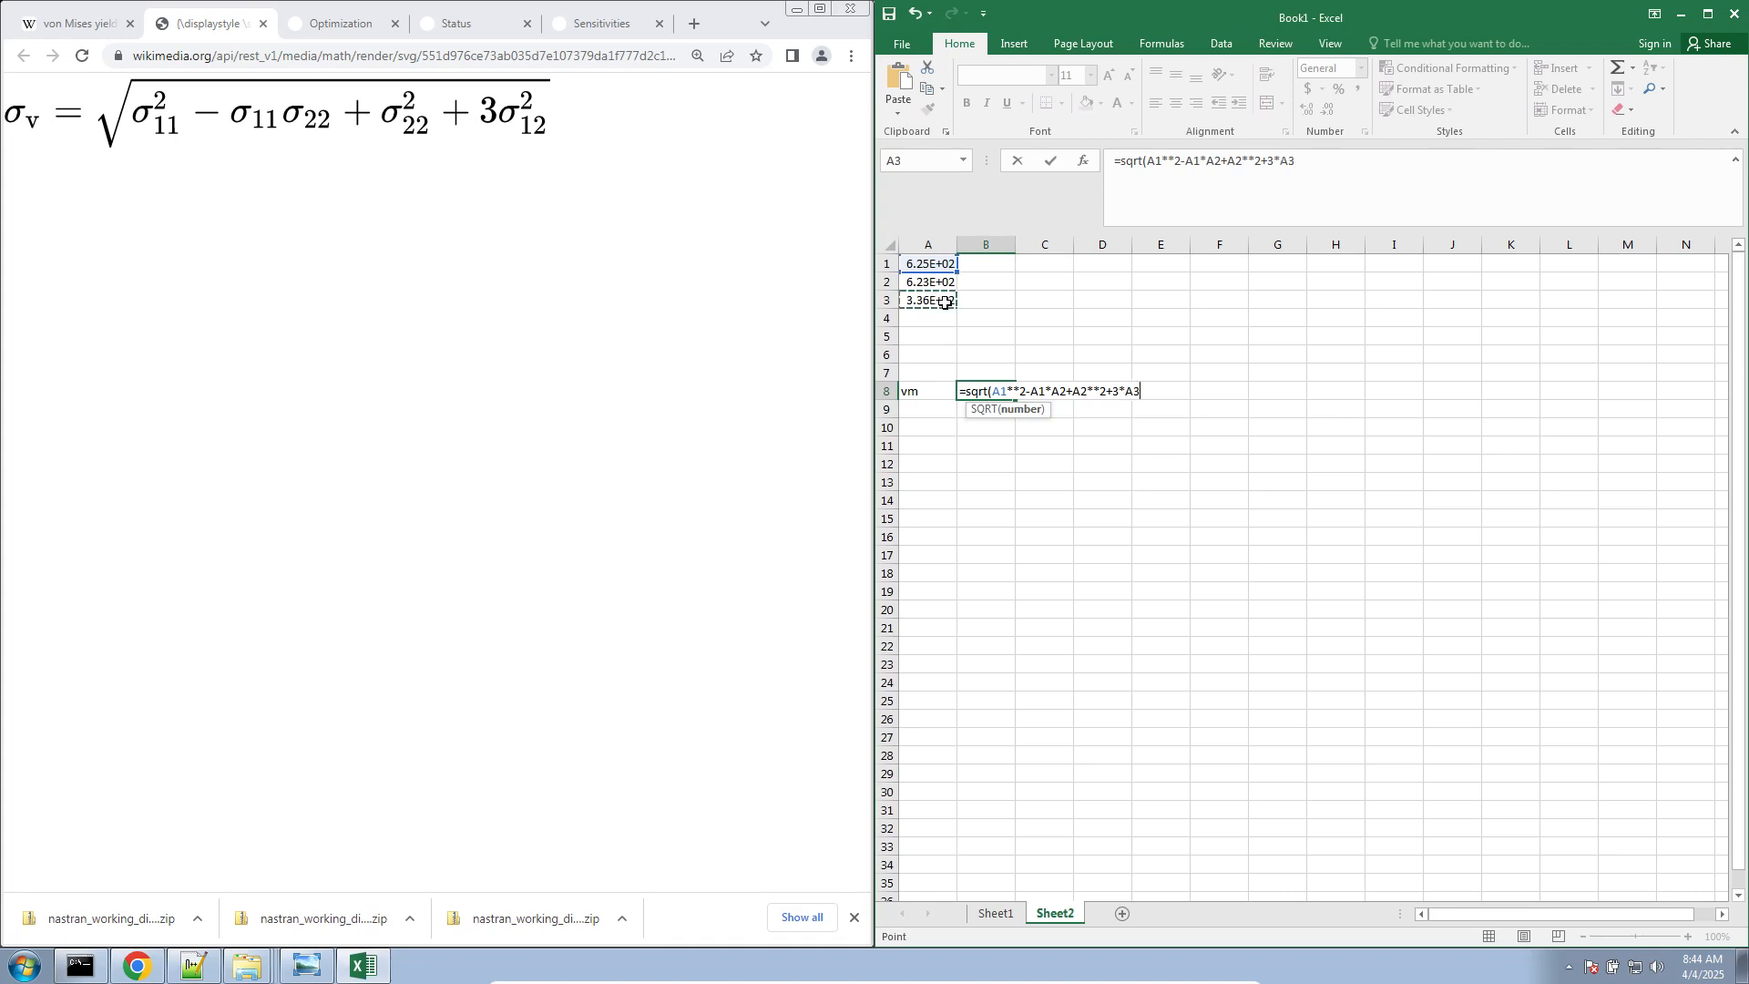
{"action": "type", "text": "**"}
{"action": "key", "text": "Return"}
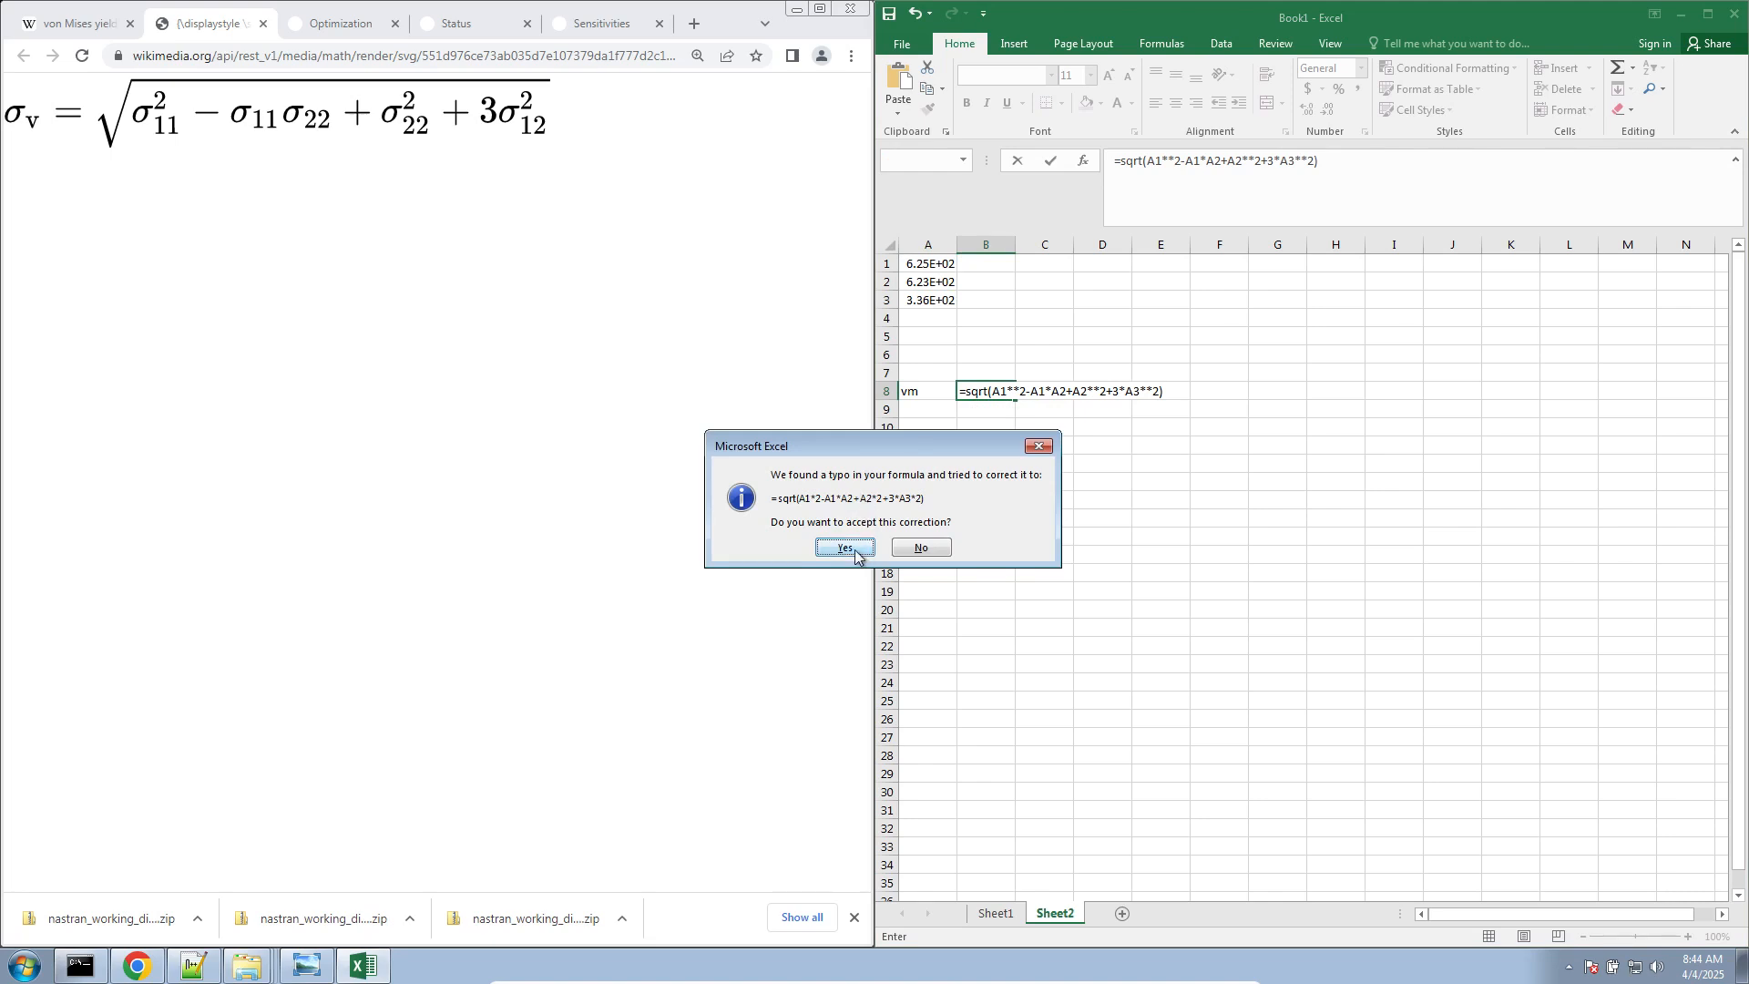
{"action": "left_click", "coordinate": [923, 547]}
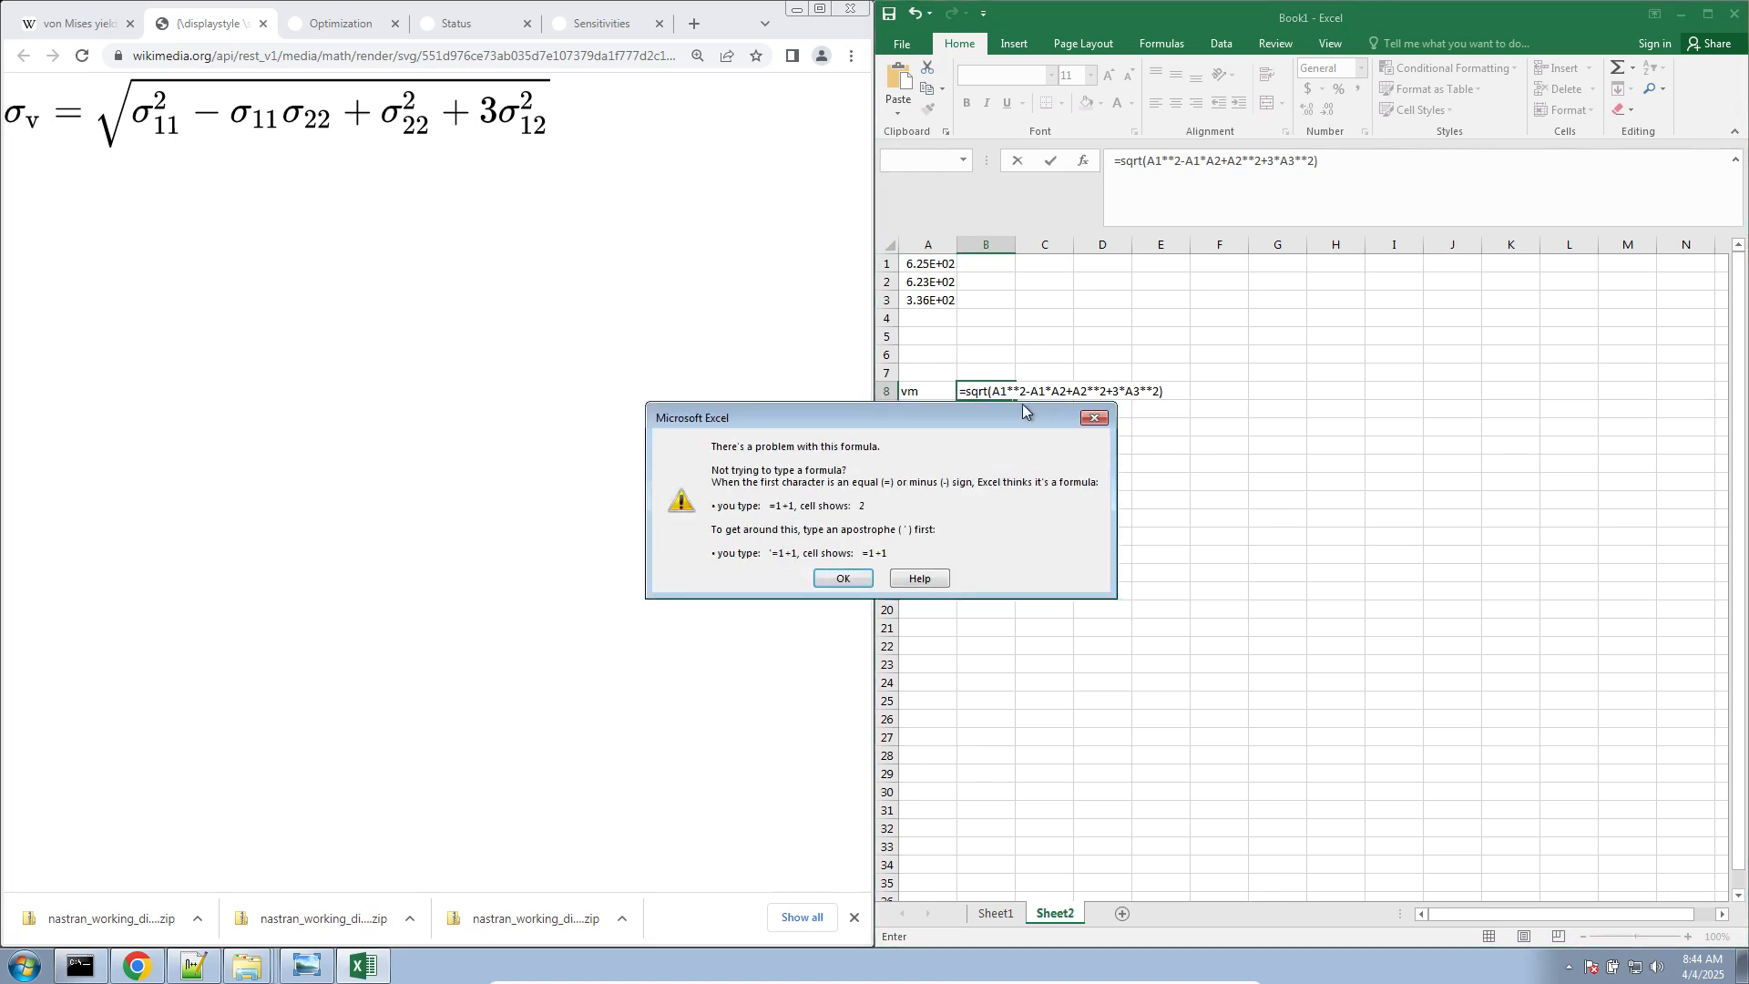
{"action": "left_click", "coordinate": [856, 579]}
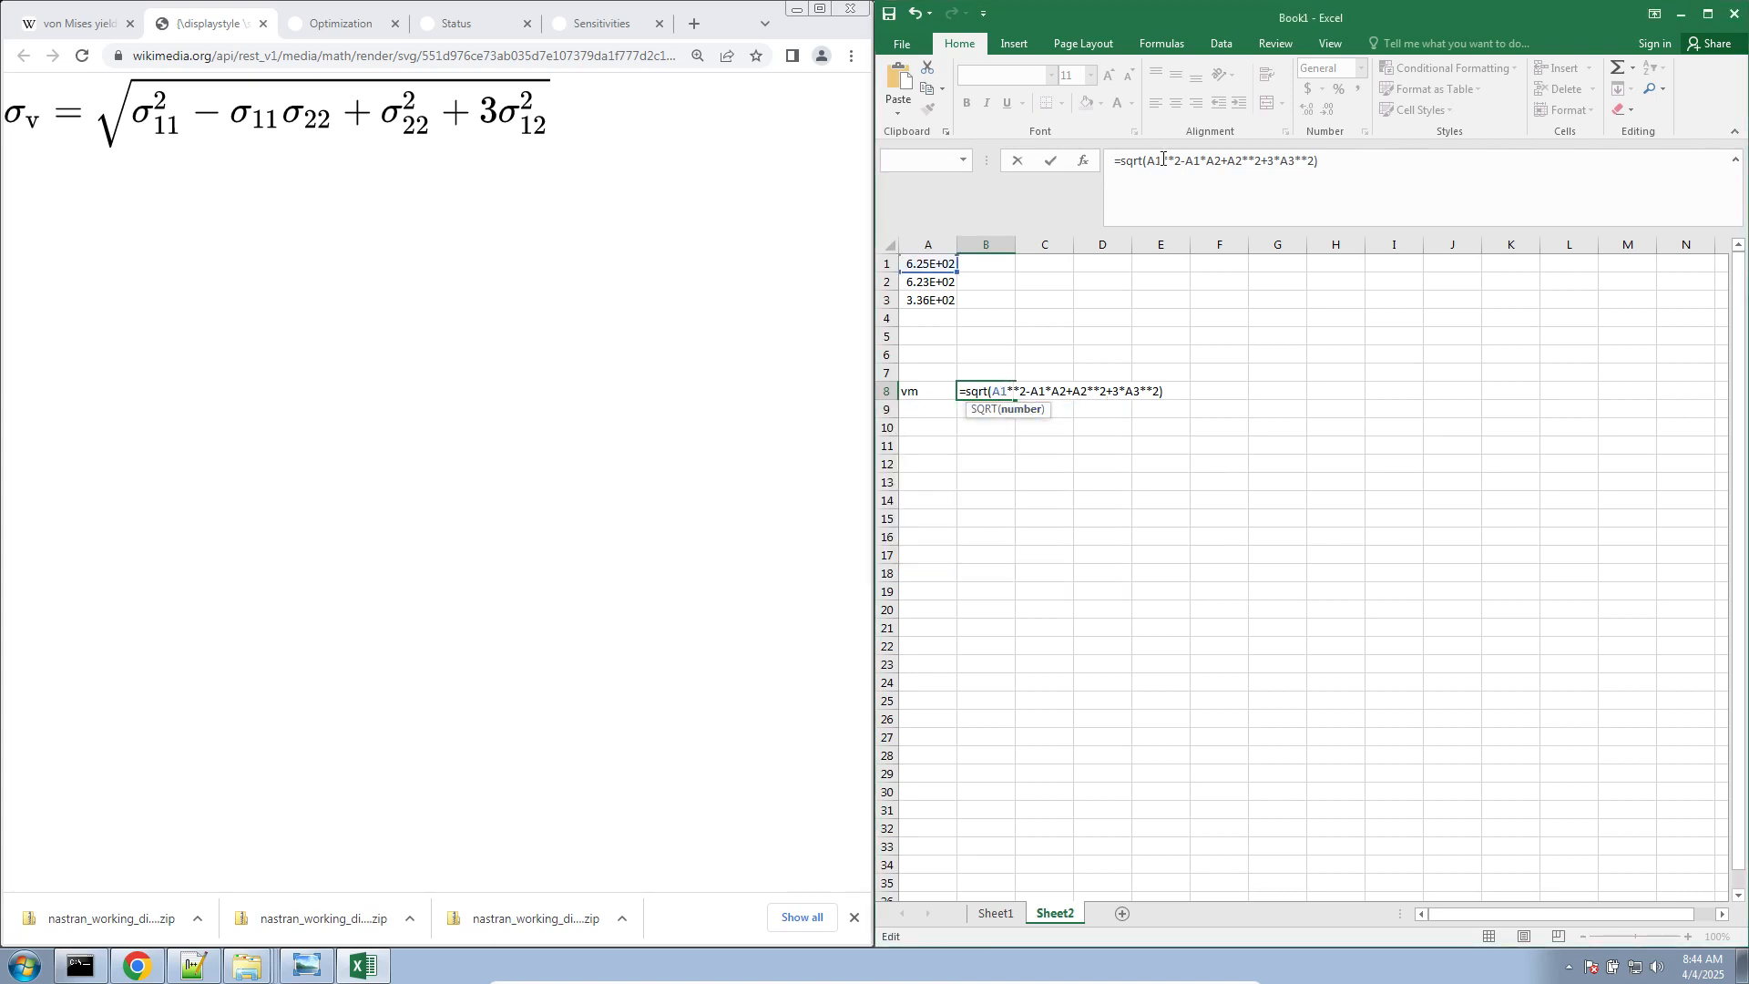
Replace each ** with ^ in the B8 formula, giving =sqrt(A1^2-A1*A2+A2^2+3*A3^2), and check it against the von Mises equation
{"action": "left_click_drag", "start_coordinate": [1163, 161], "coordinate": [1171, 164]}
{"action": "type", "text": "^"}
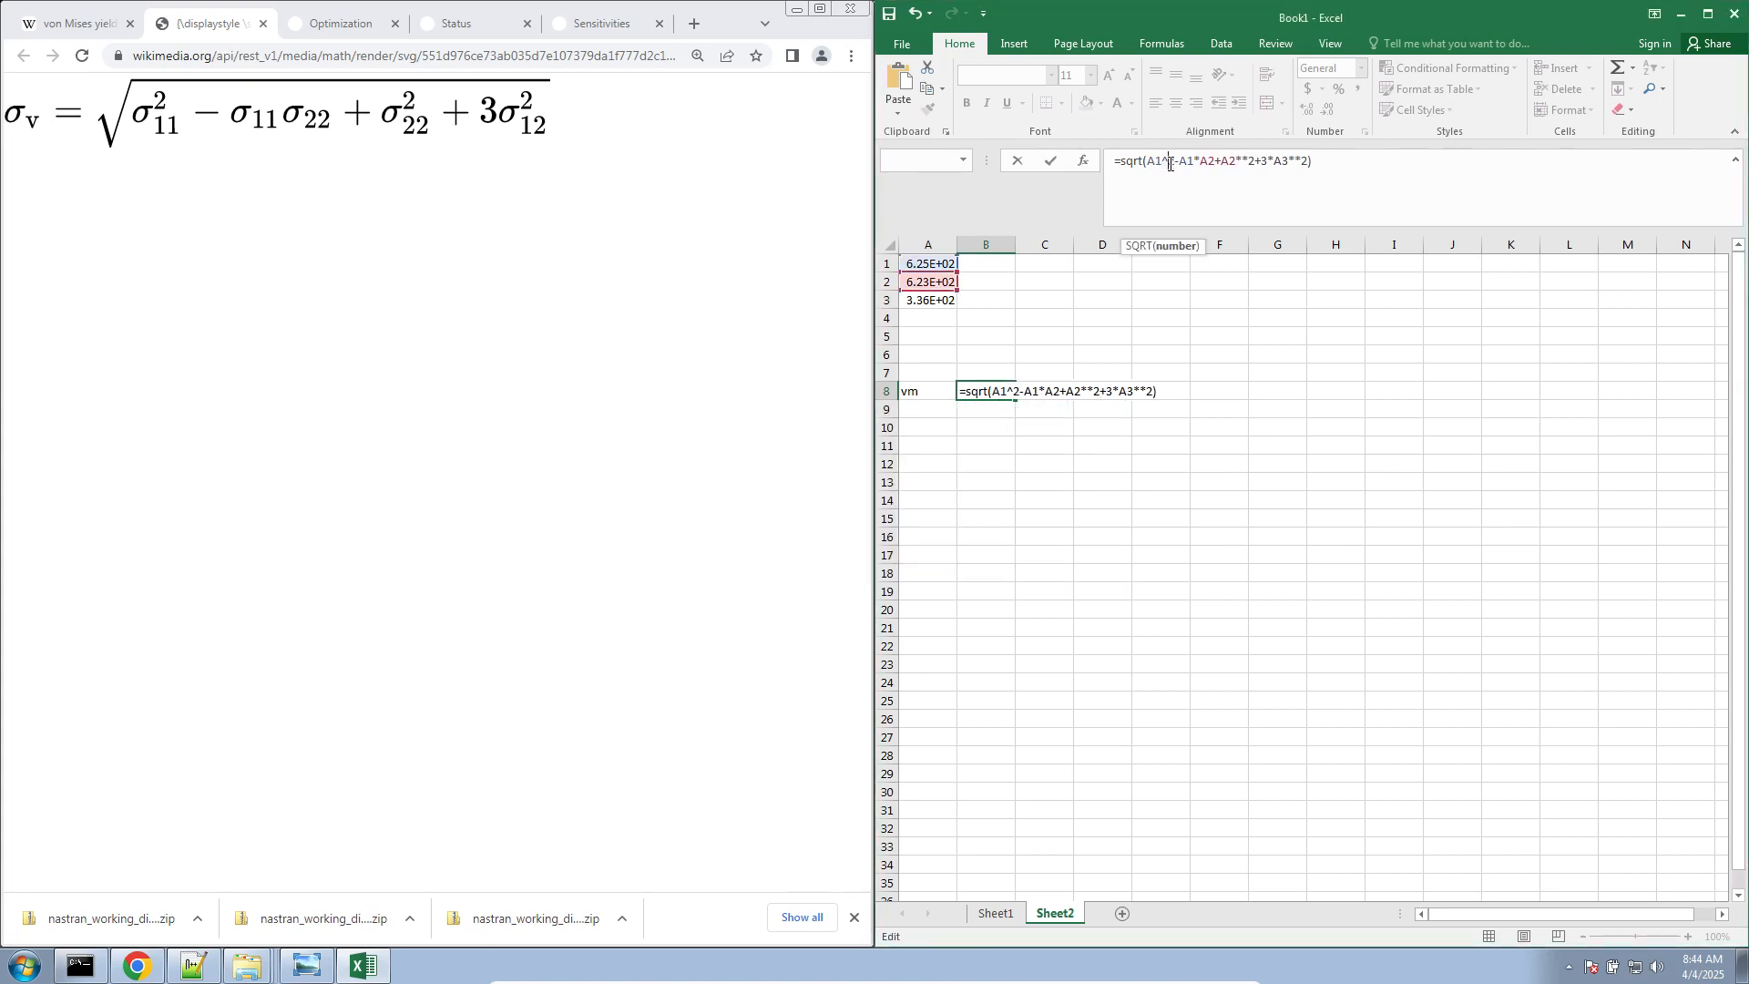
{"action": "left_click_drag", "start_coordinate": [1197, 161], "coordinate": [1246, 159]}
{"action": "type", "text": "^"}
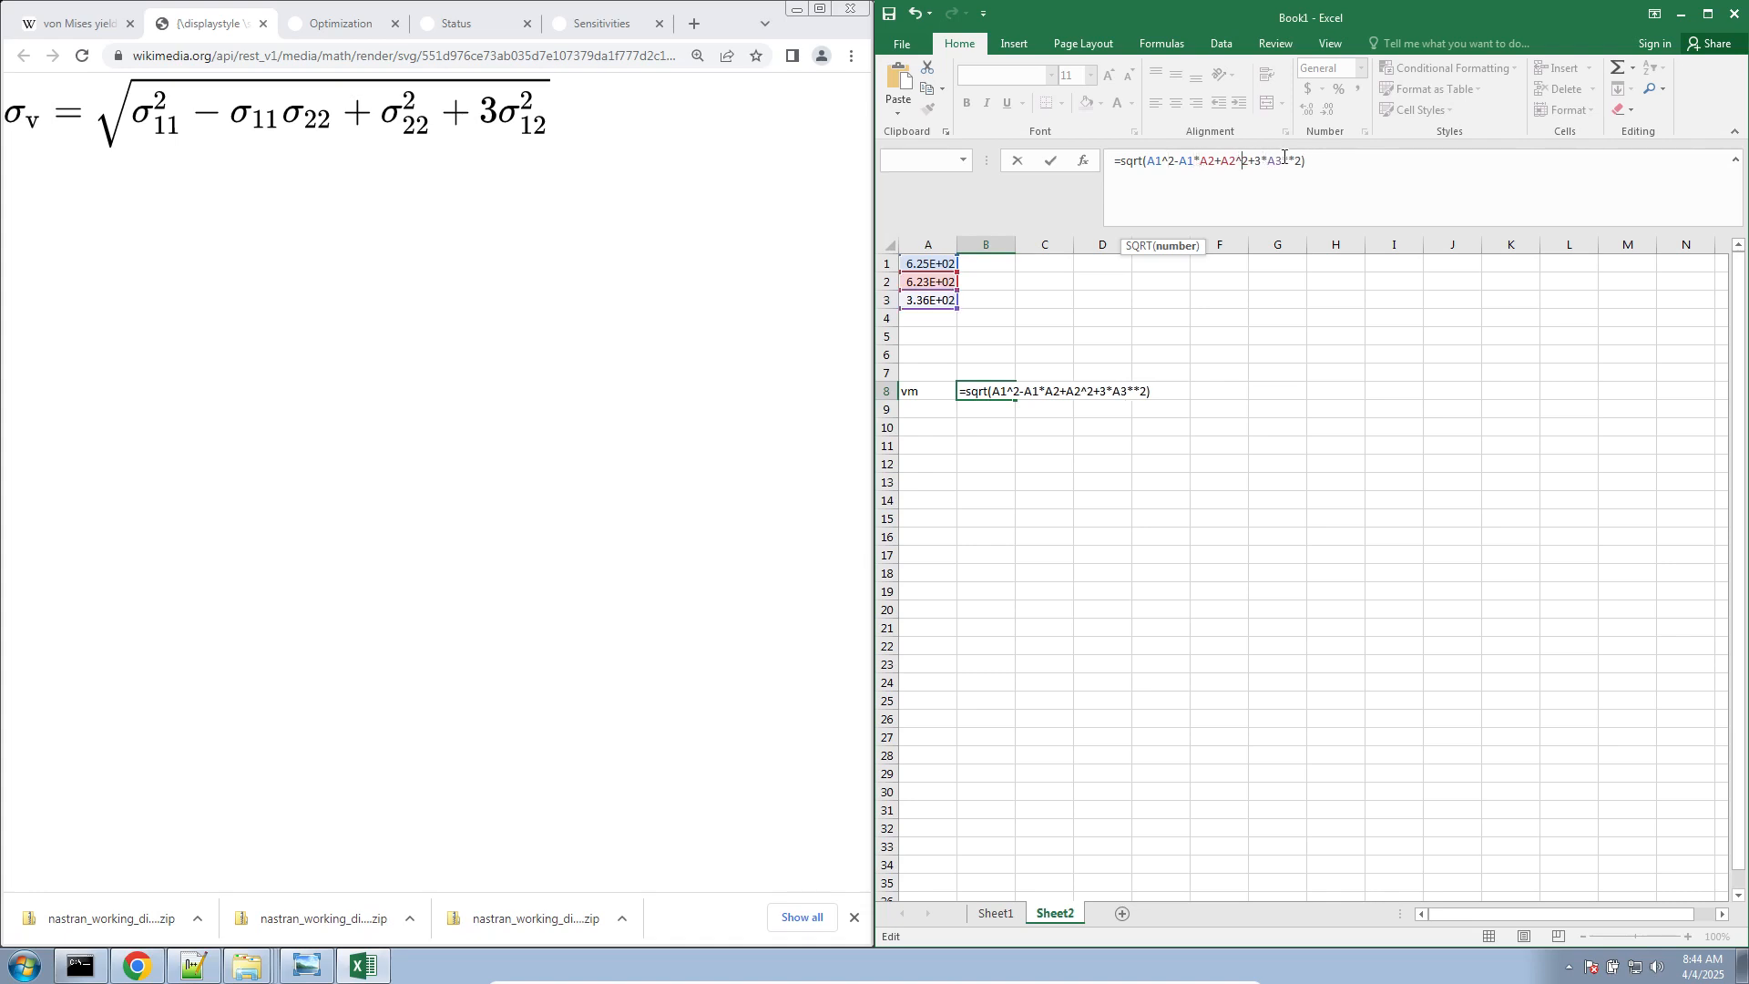
{"action": "left_click_drag", "start_coordinate": [1284, 161], "coordinate": [1296, 160]}
{"action": "type", "text": "^"}
{"action": "key", "text": "Return"}
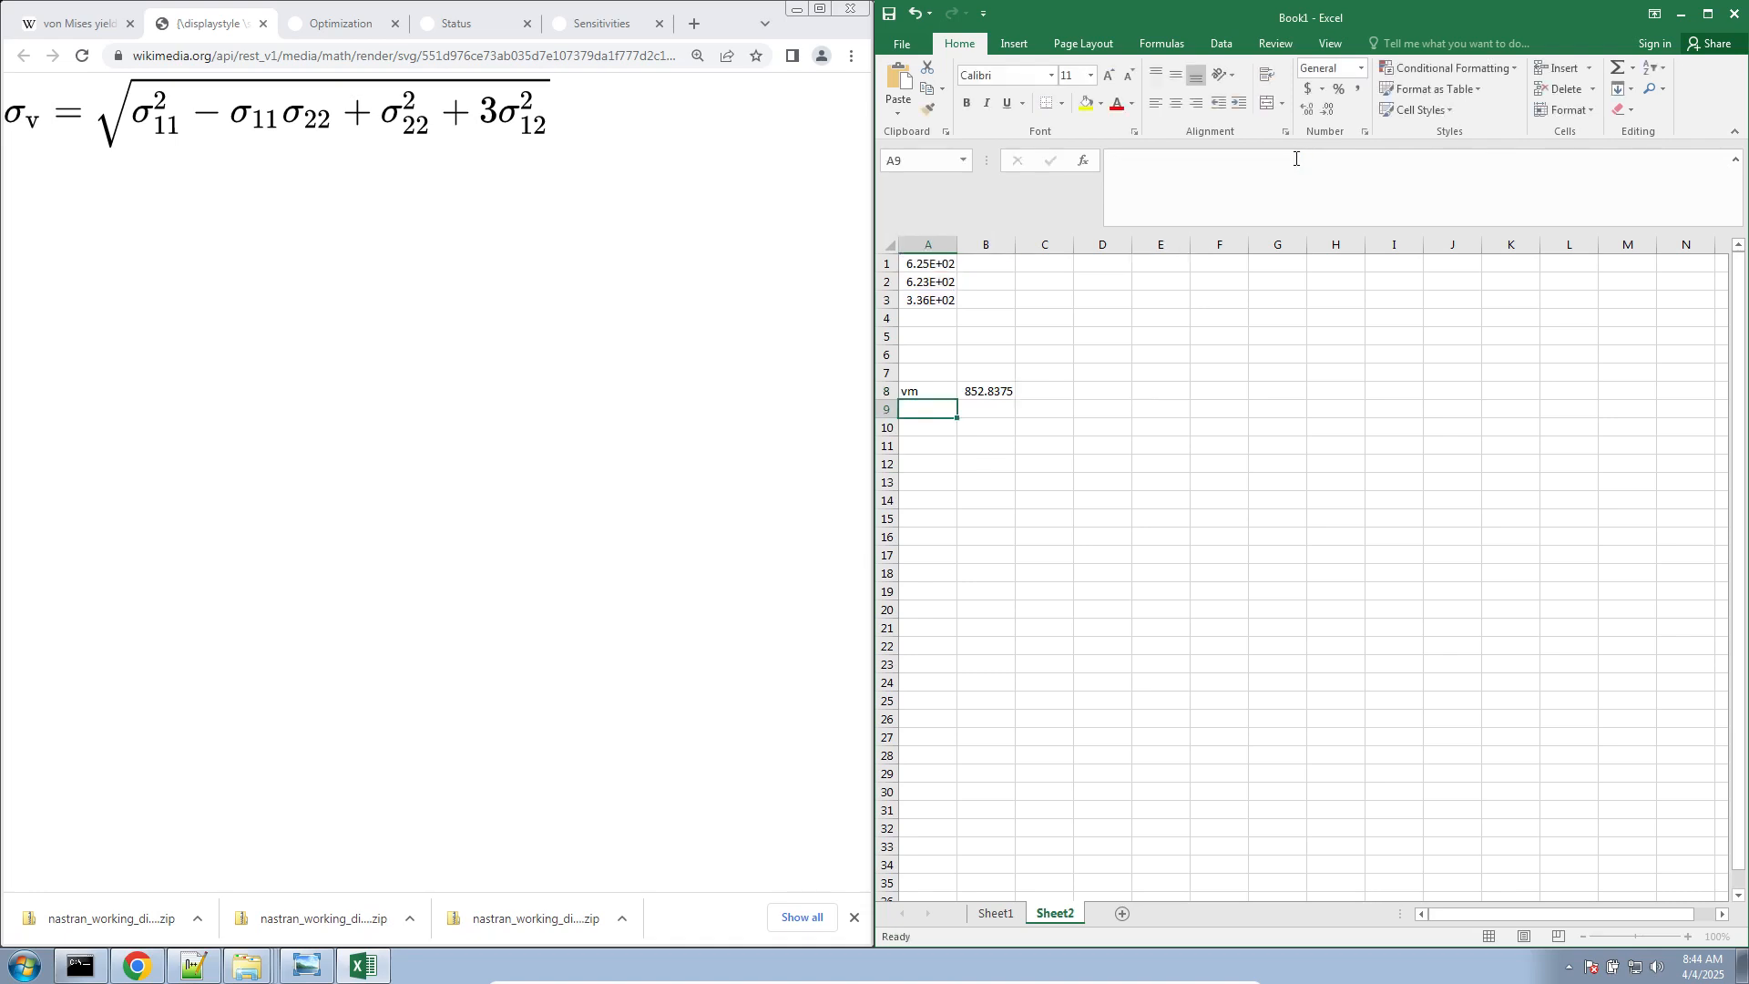
{"action": "left_click", "coordinate": [976, 390]}
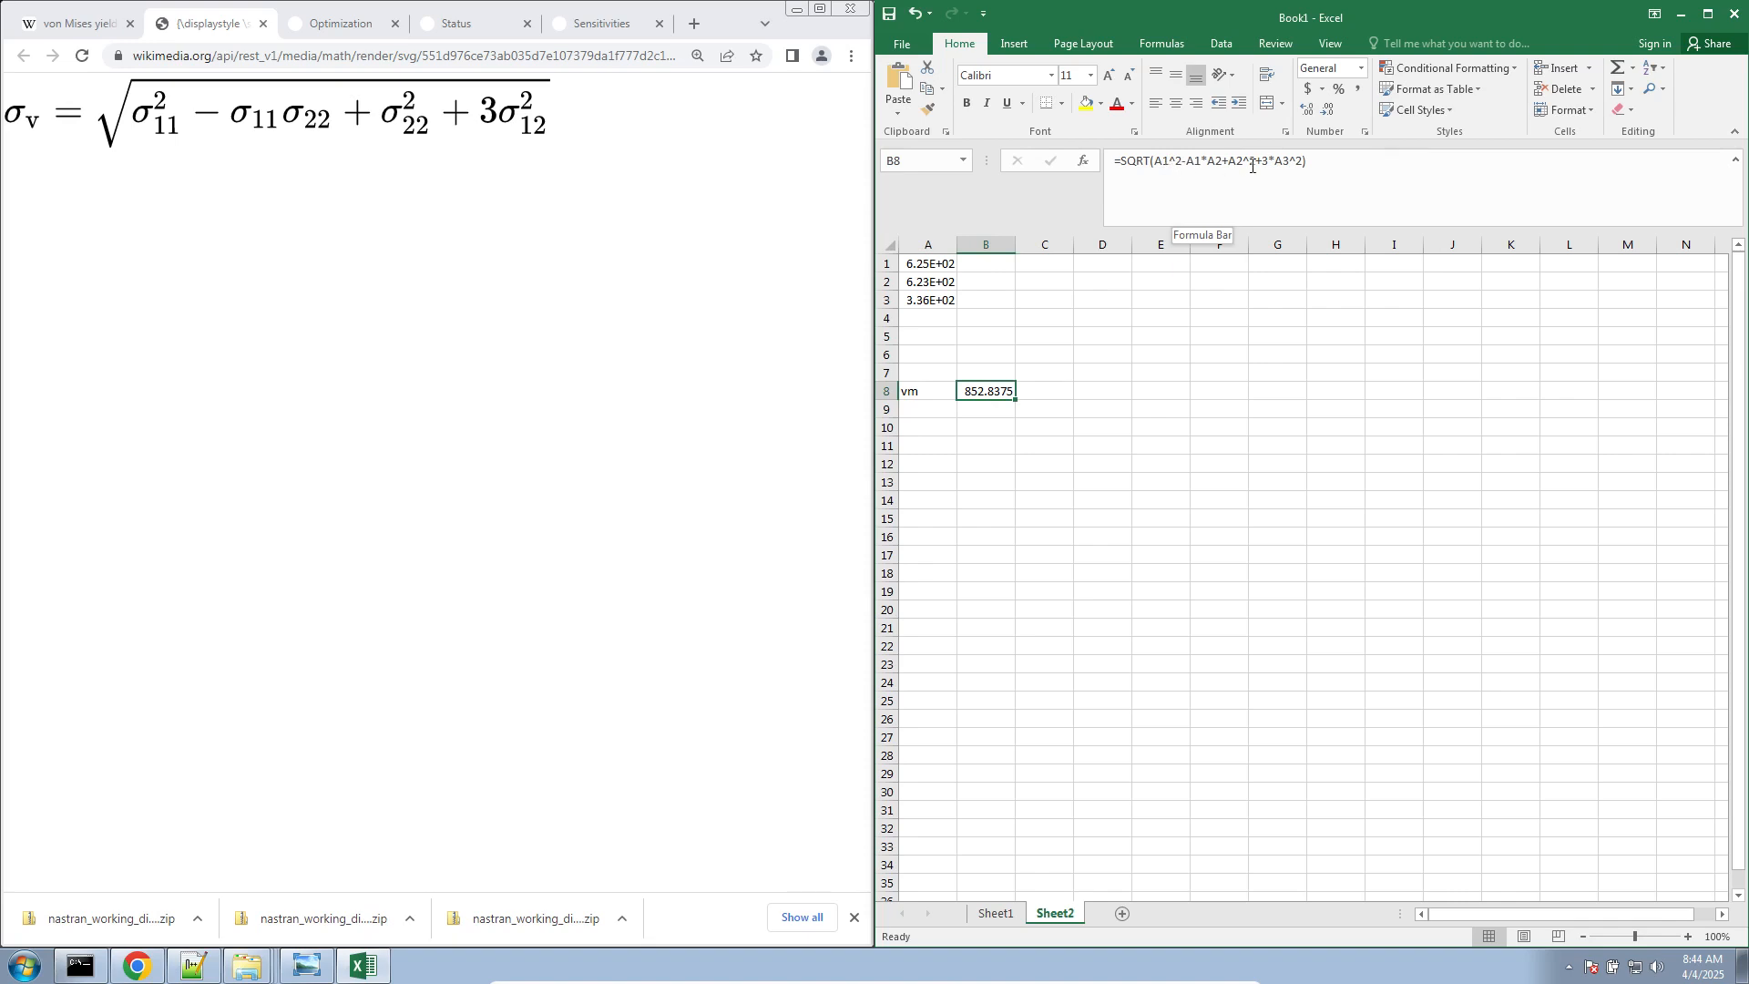
{"action": "left_click", "coordinate": [1194, 477]}
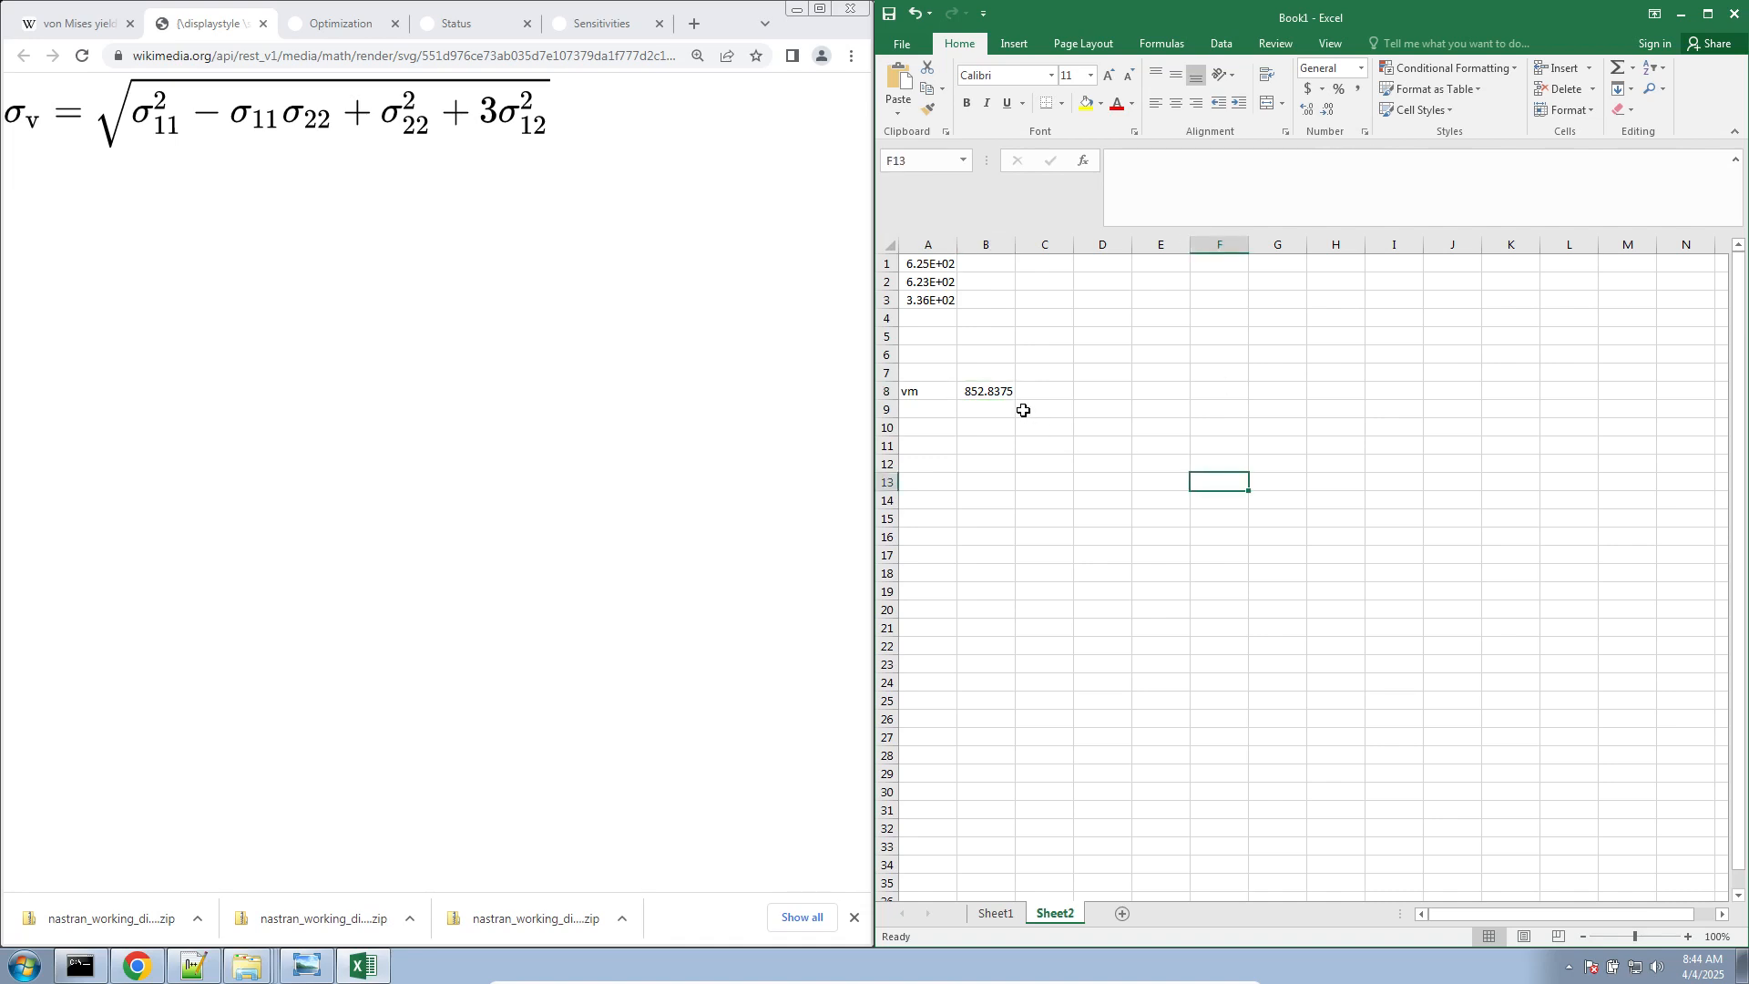
{"action": "left_click", "coordinate": [989, 393]}
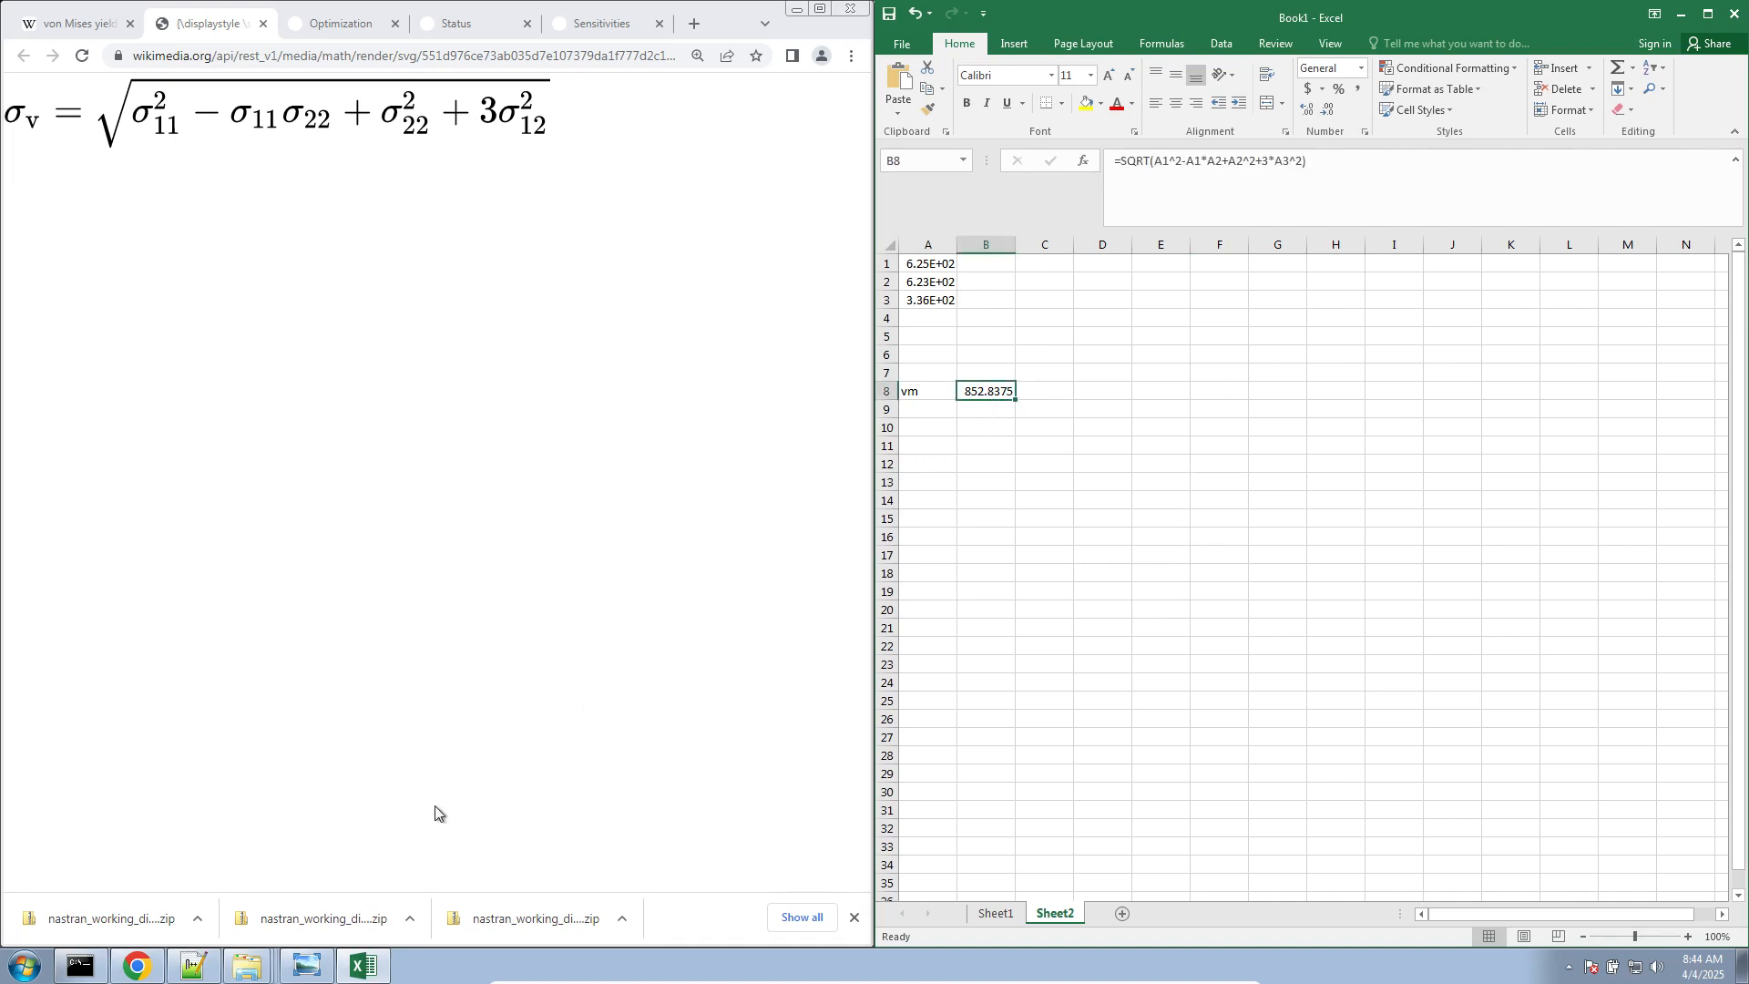
Return to model.f06 in Notepad++, find the retained DRESP2 responses and select the first R1 value
{"action": "left_click", "coordinate": [197, 967]}
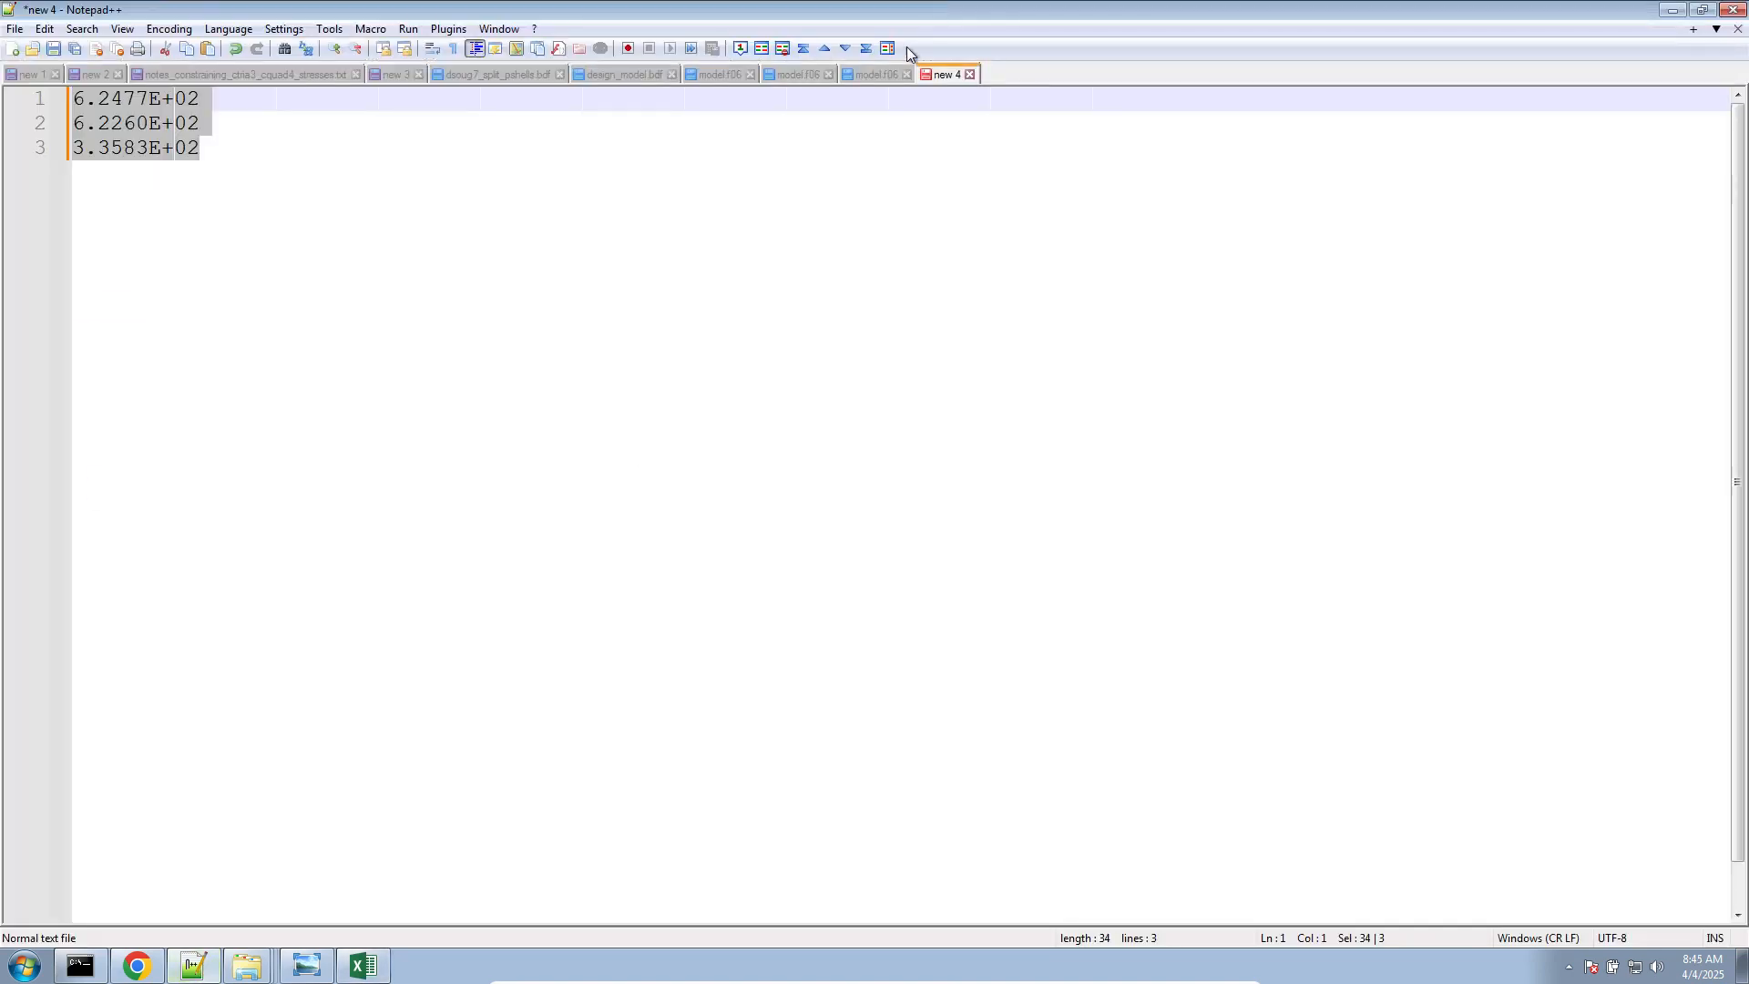
{"action": "left_click", "coordinate": [877, 75]}
{"action": "scroll", "coordinate": [862, 465], "scroll_direction": "down", "scroll_amount": 5}
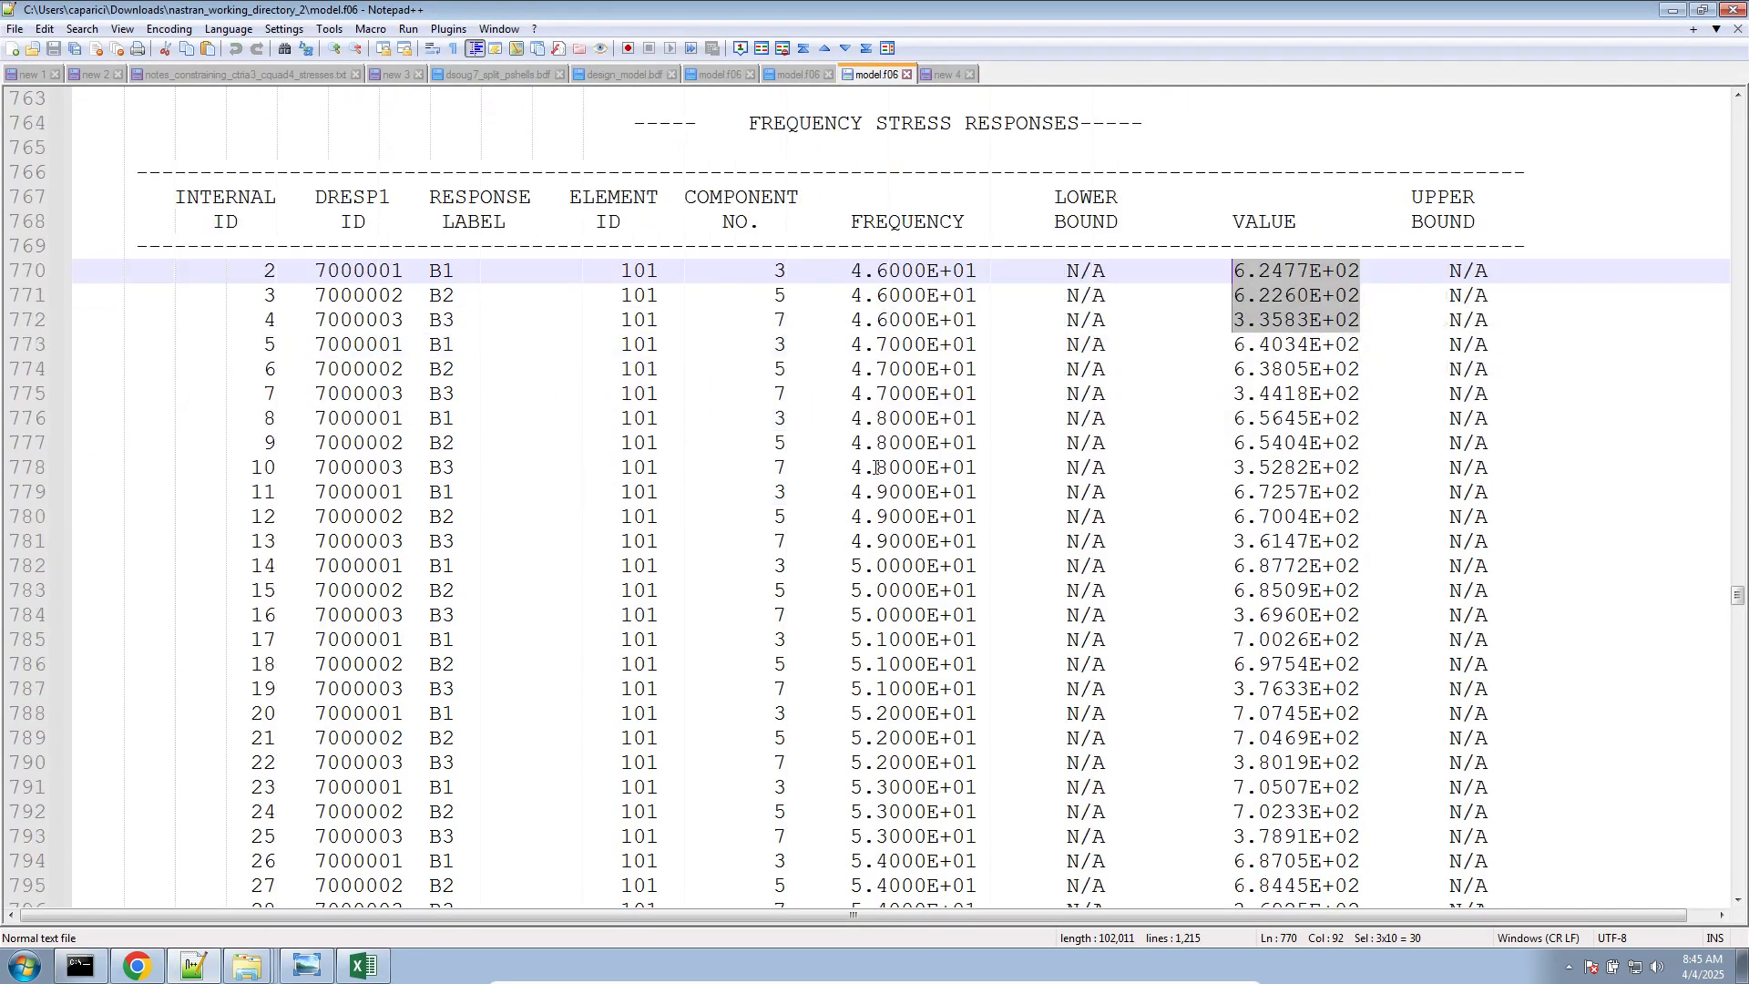
{"action": "scroll", "coordinate": [862, 464], "scroll_direction": "down", "scroll_amount": 20}
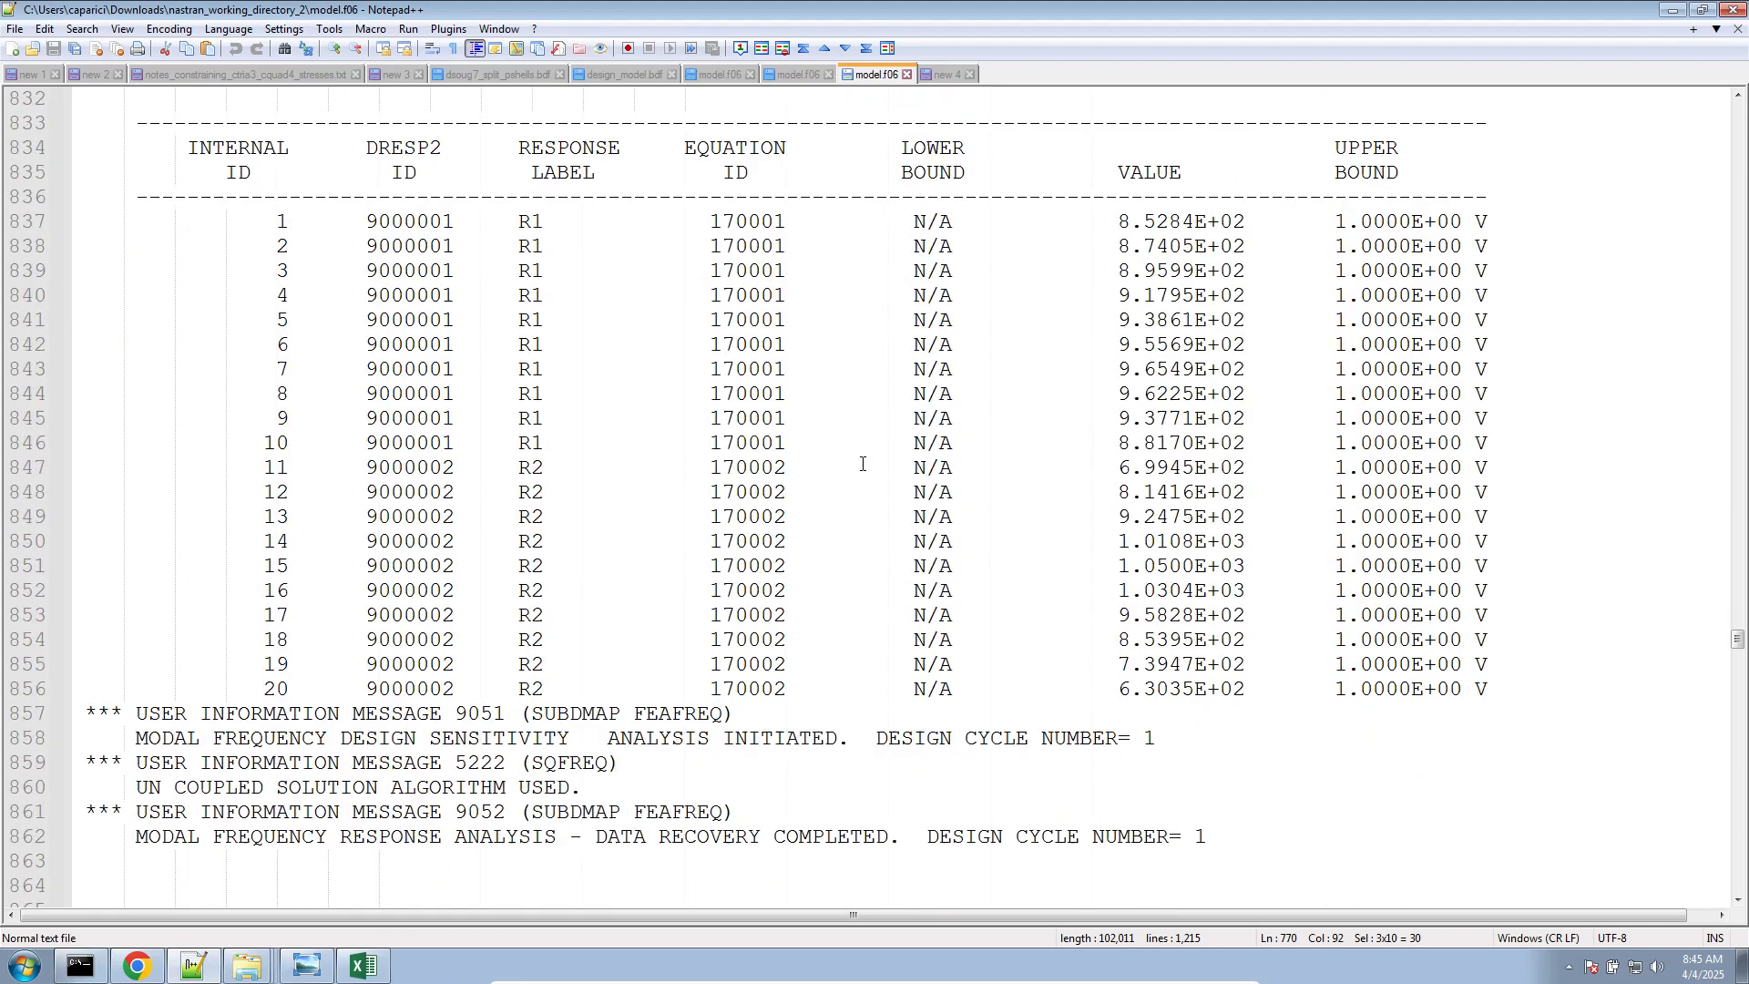
{"action": "scroll", "coordinate": [847, 396], "scroll_direction": "up", "scroll_amount": 2}
{"action": "left_click_drag", "start_coordinate": [780, 228], "coordinate": [1075, 228]}
{"action": "triple_click", "coordinate": [1140, 369]}
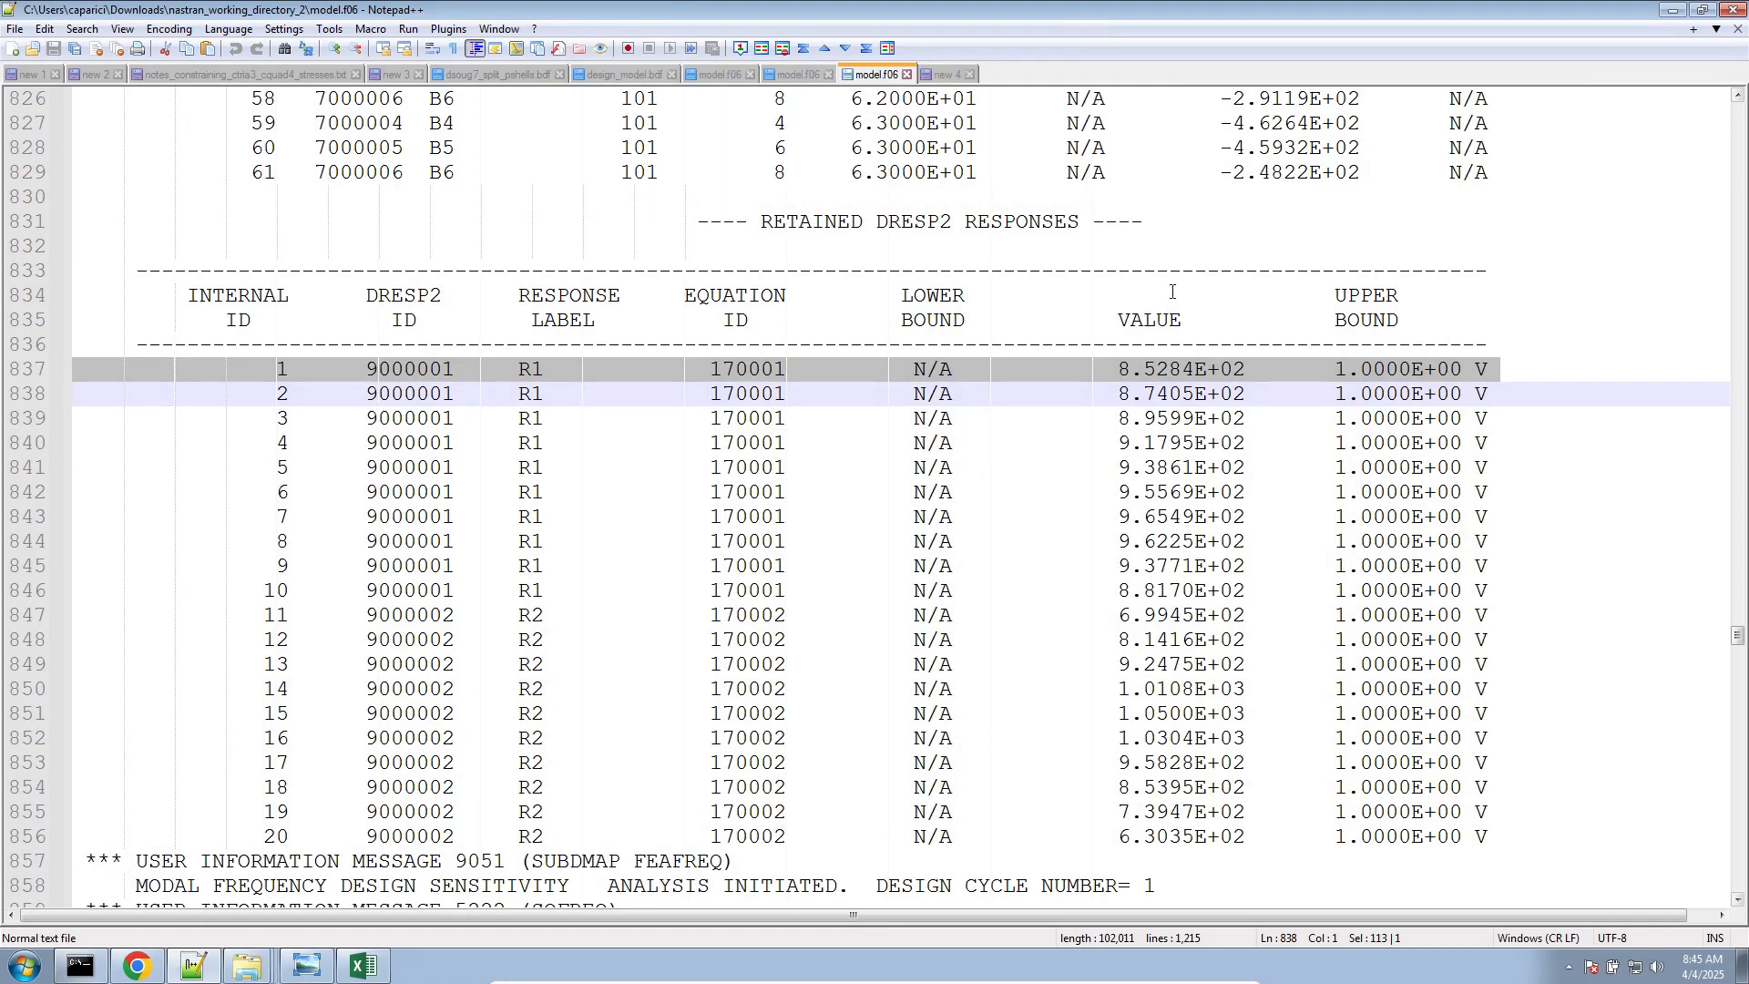
{"action": "left_click", "coordinate": [1120, 369]}
{"action": "left_click_drag", "start_coordinate": [1119, 369], "coordinate": [1242, 370]}
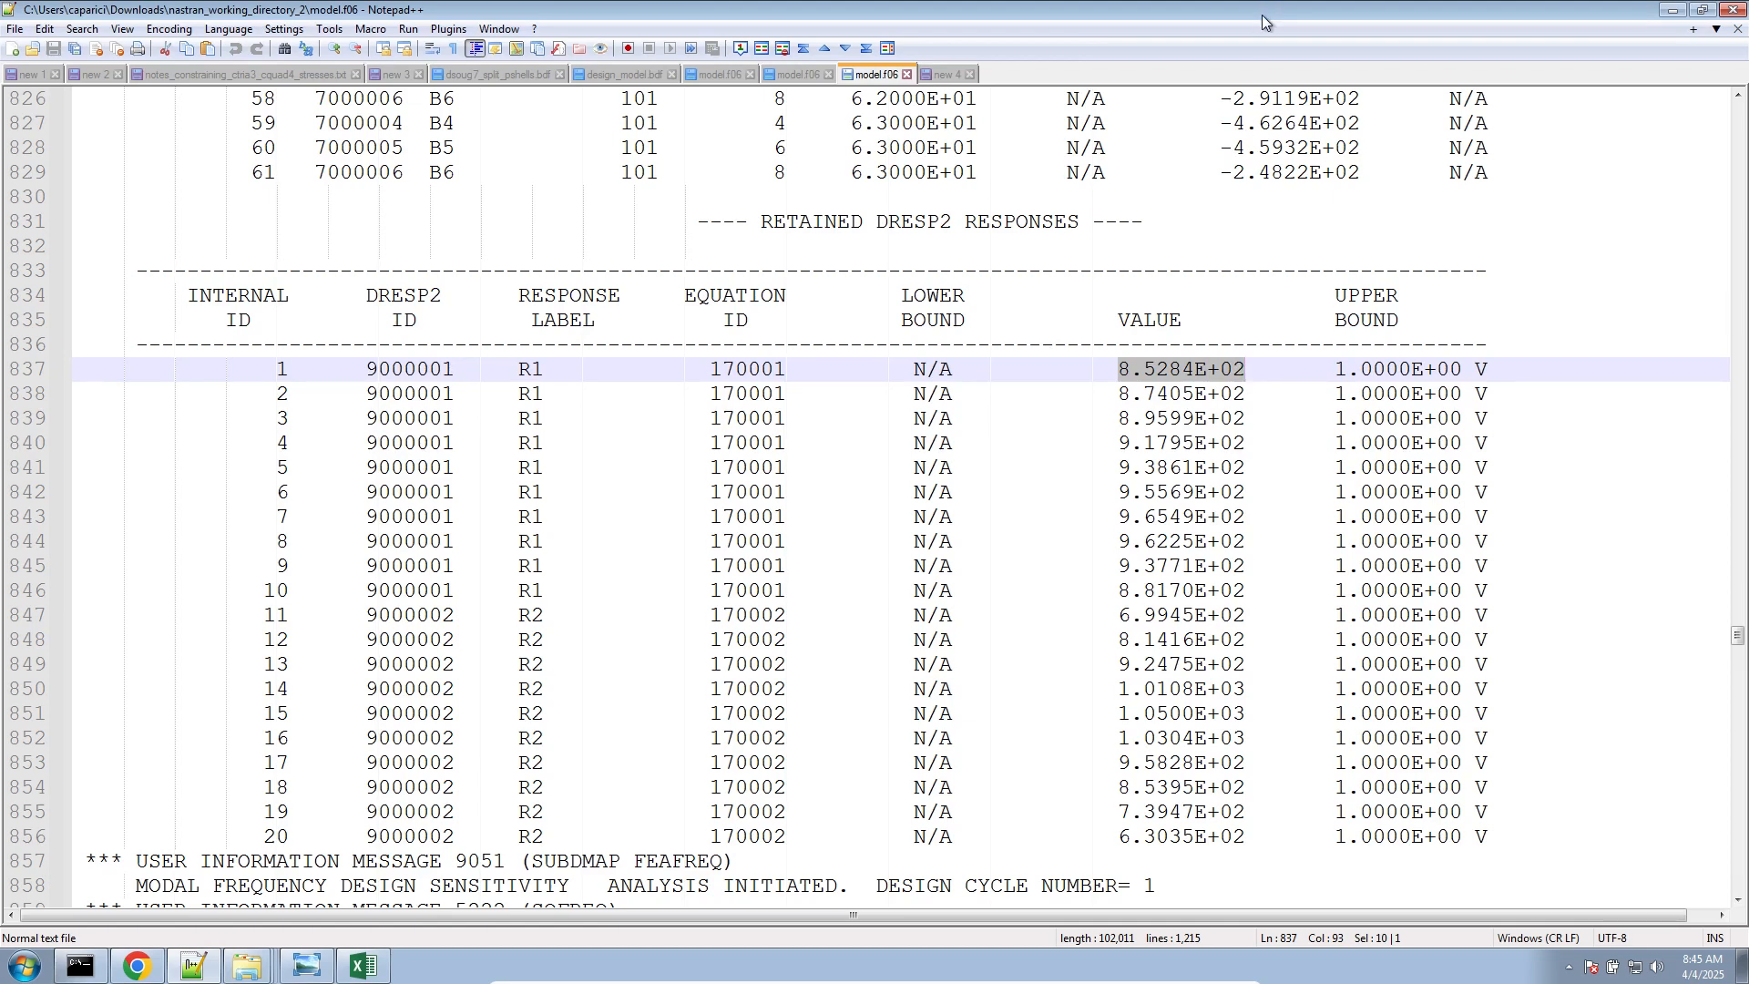
Put model.f06 beside the Excel sheet and compare the first R1 value with the von Mises result in B8
{"action": "left_click_drag", "start_coordinate": [1264, 12], "coordinate": [1, 365]}
{"action": "left_click", "coordinate": [992, 390]}
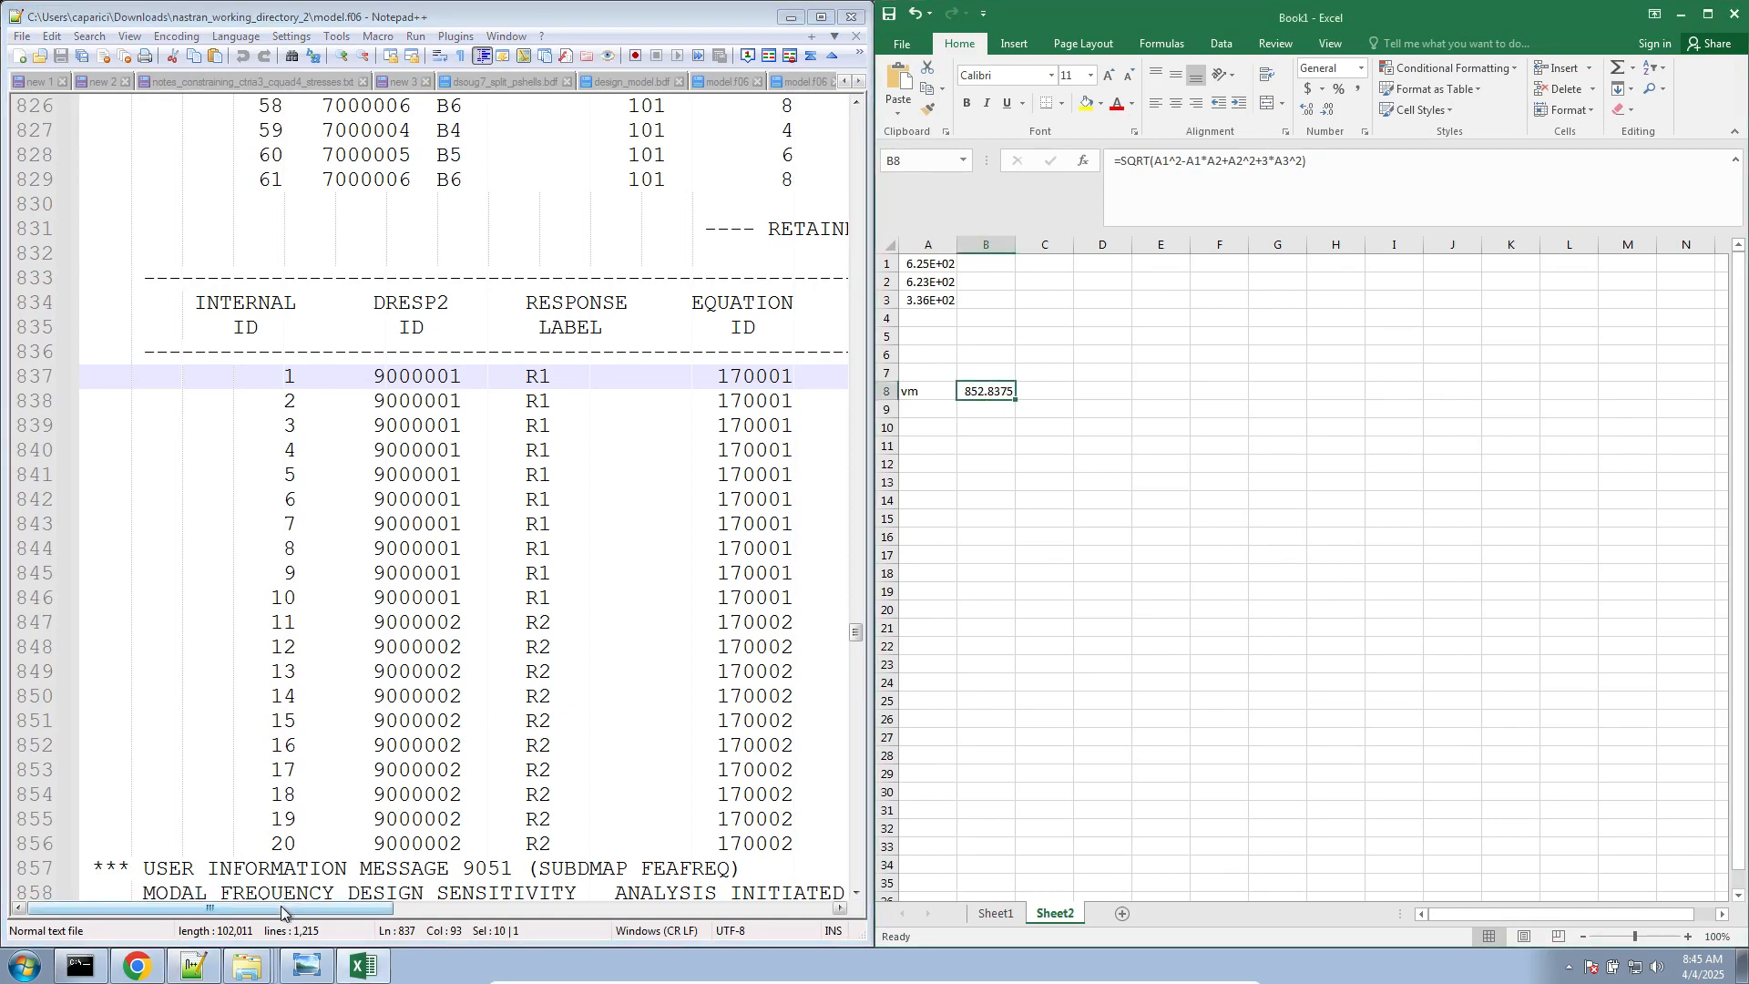
{"action": "left_click_drag", "start_coordinate": [292, 909], "coordinate": [549, 864]}
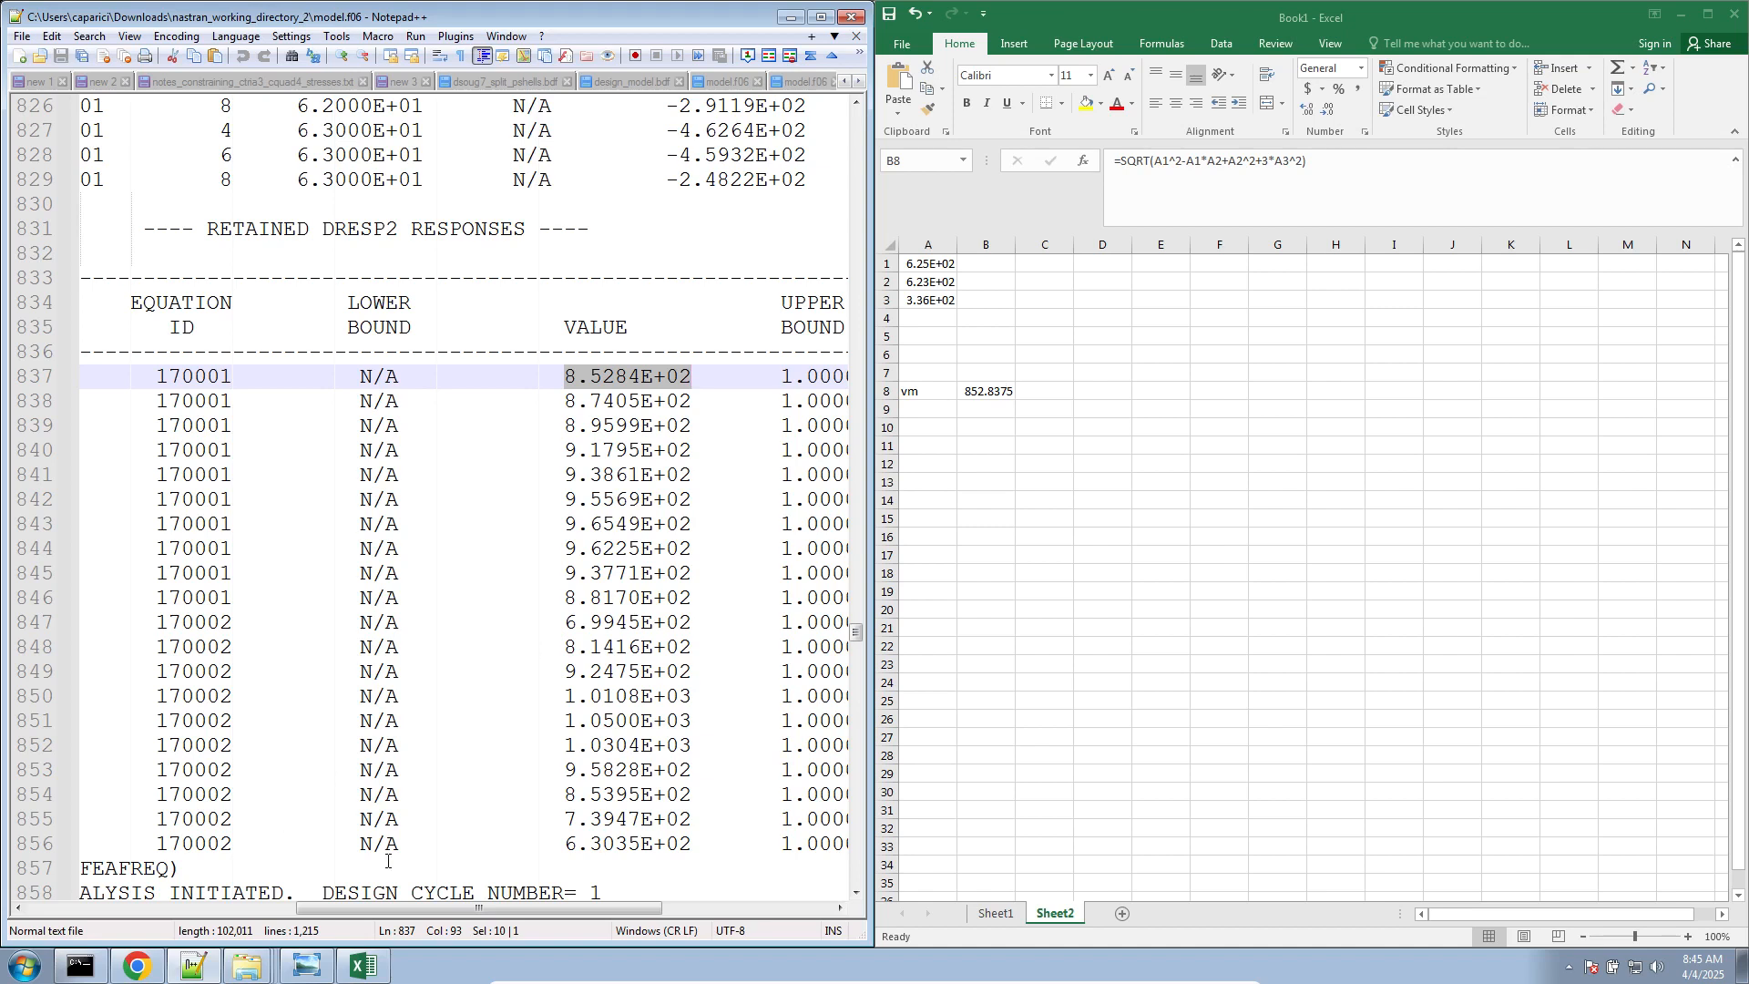
{"action": "left_click", "coordinate": [821, 16]}
Switch to Excel and label cell D8 "Real Value"
{"action": "left_click", "coordinate": [363, 964]}
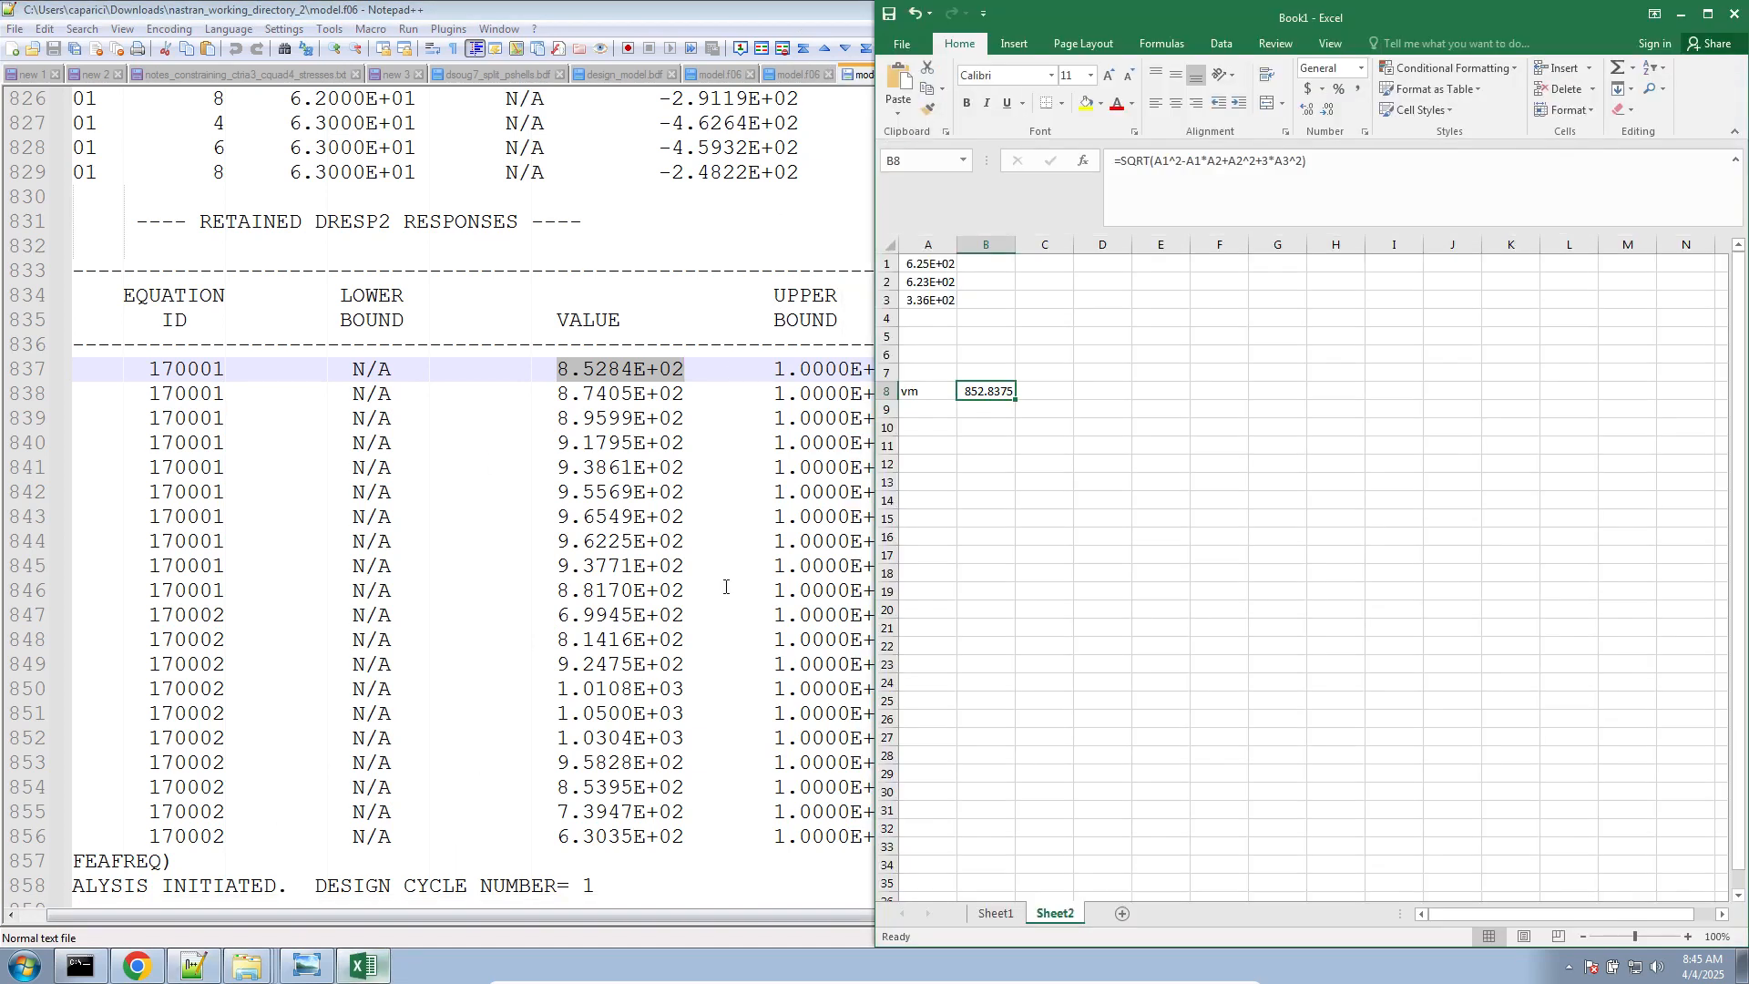
{"action": "left_click", "coordinate": [1097, 393]}
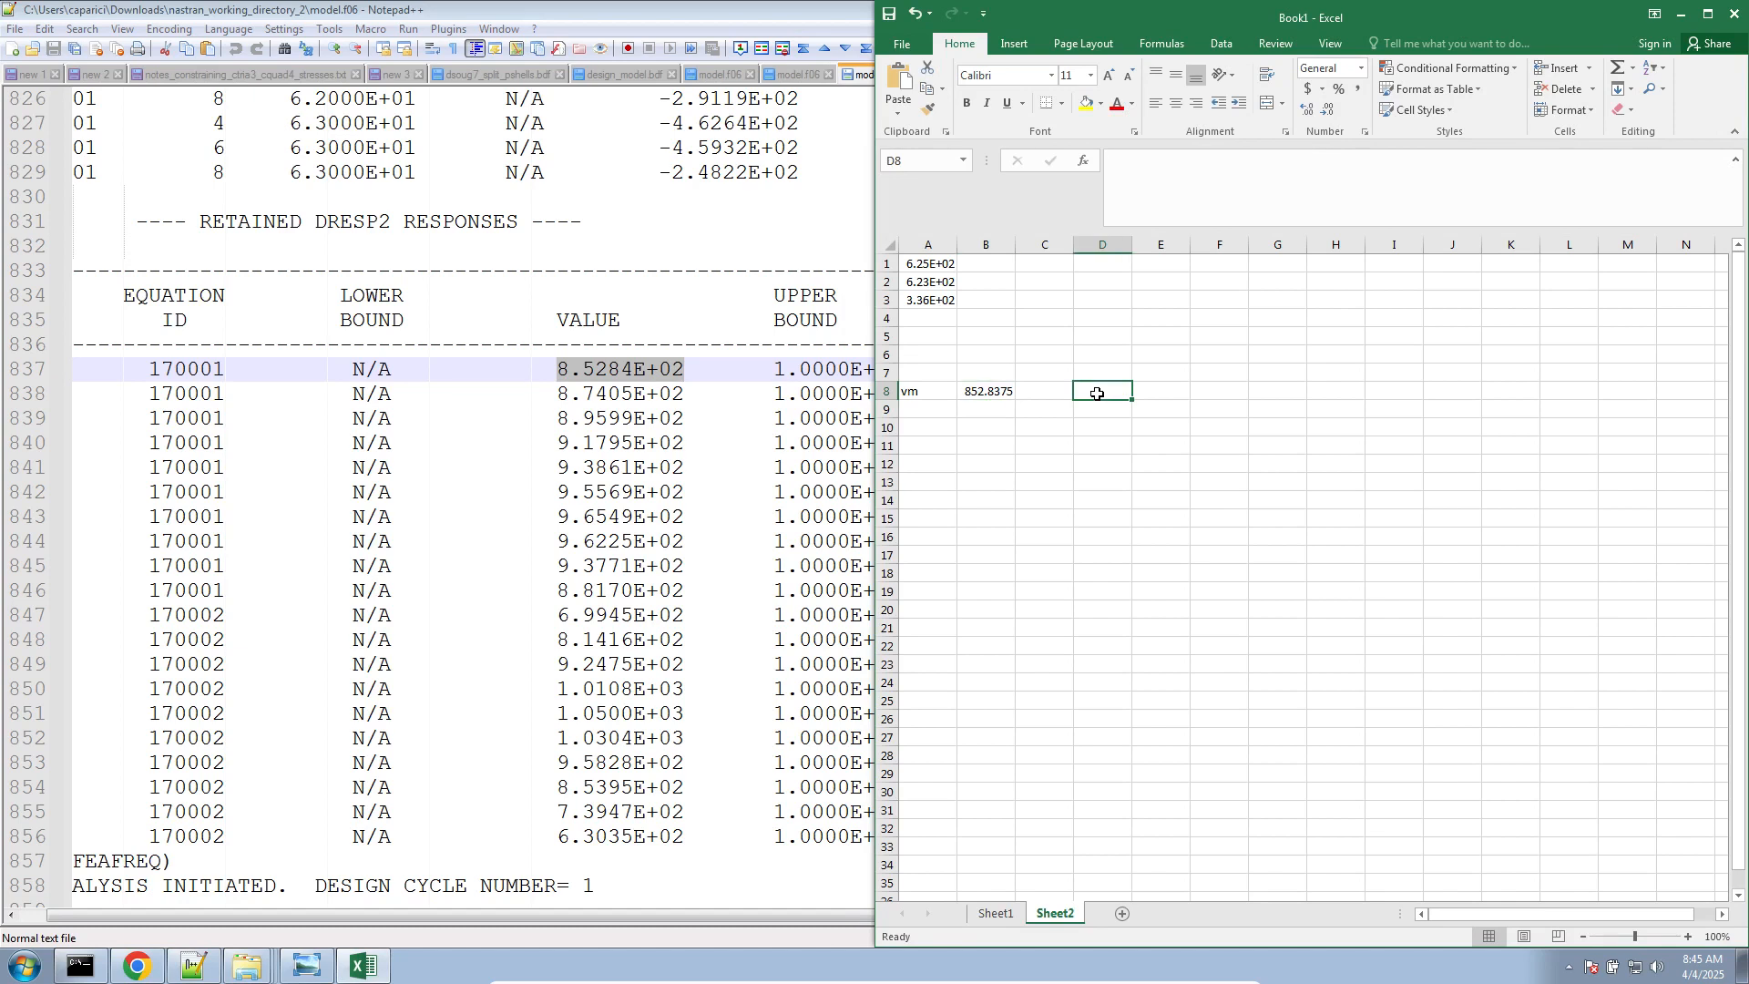
{"action": "type", "text": "Real V"}
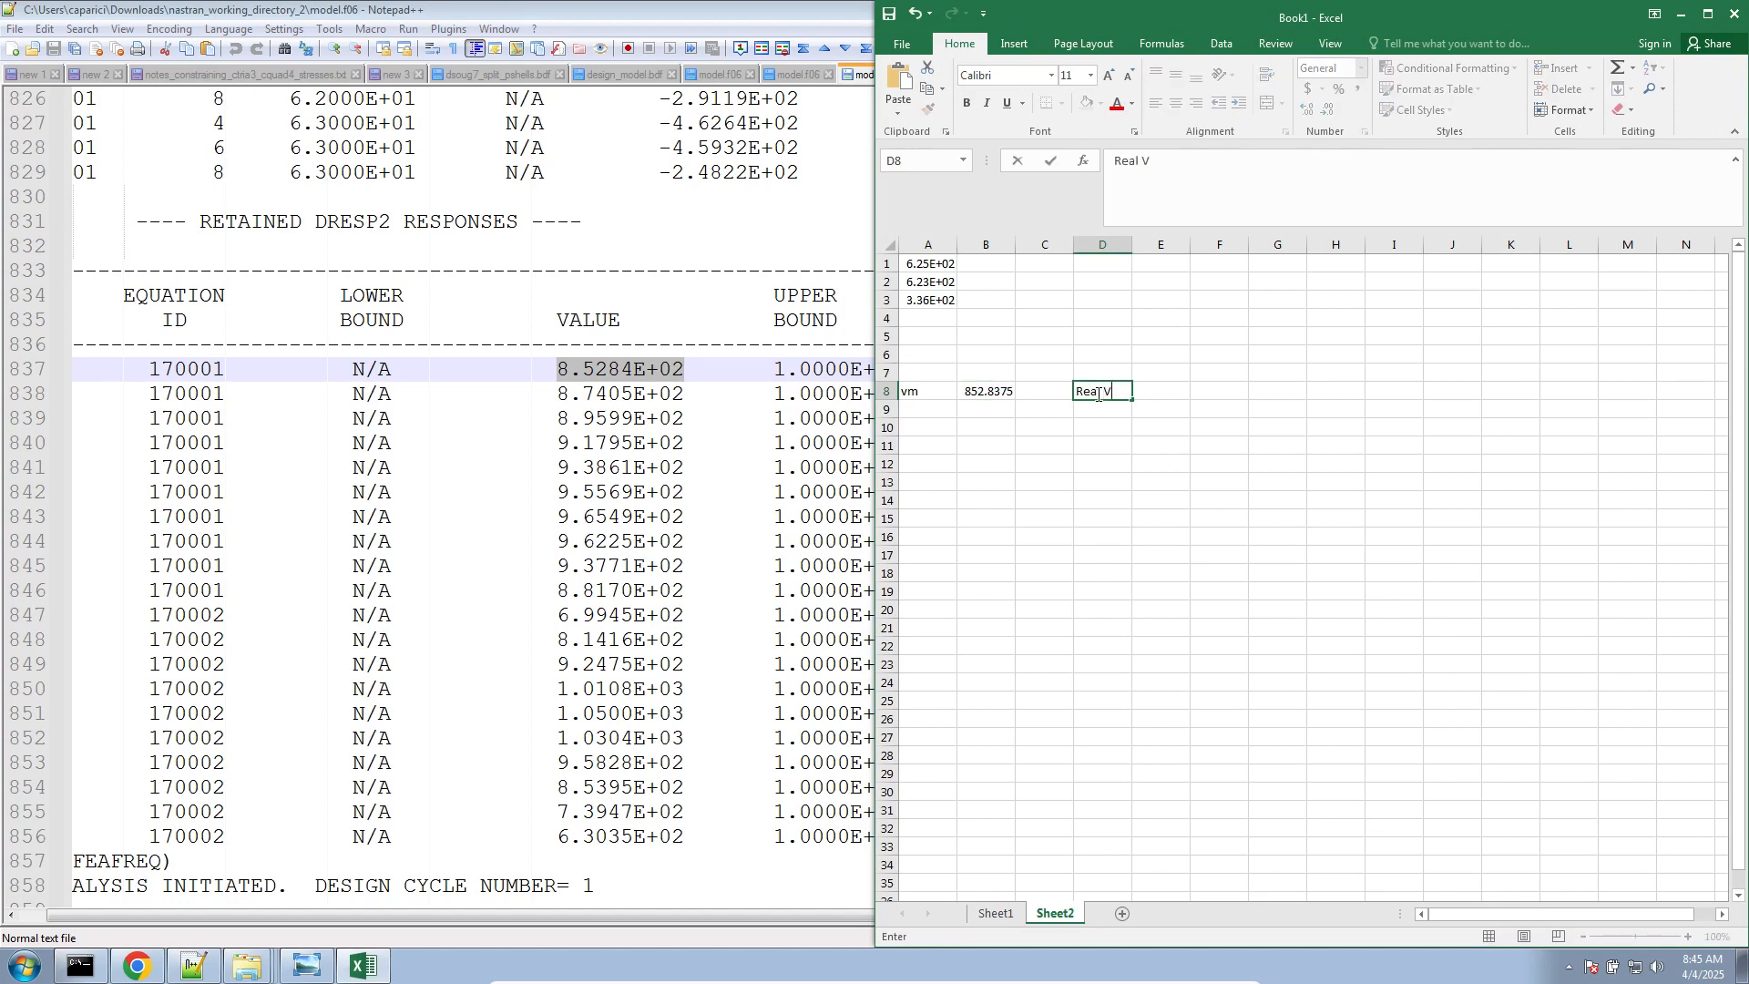
{"action": "type", "text": "alue"}
{"action": "key", "text": "Return"}
Examine the equation IDs 170001 and 170002 of the retained R1 and R2 responses in model.f06
{"action": "left_click", "coordinate": [587, 394]}
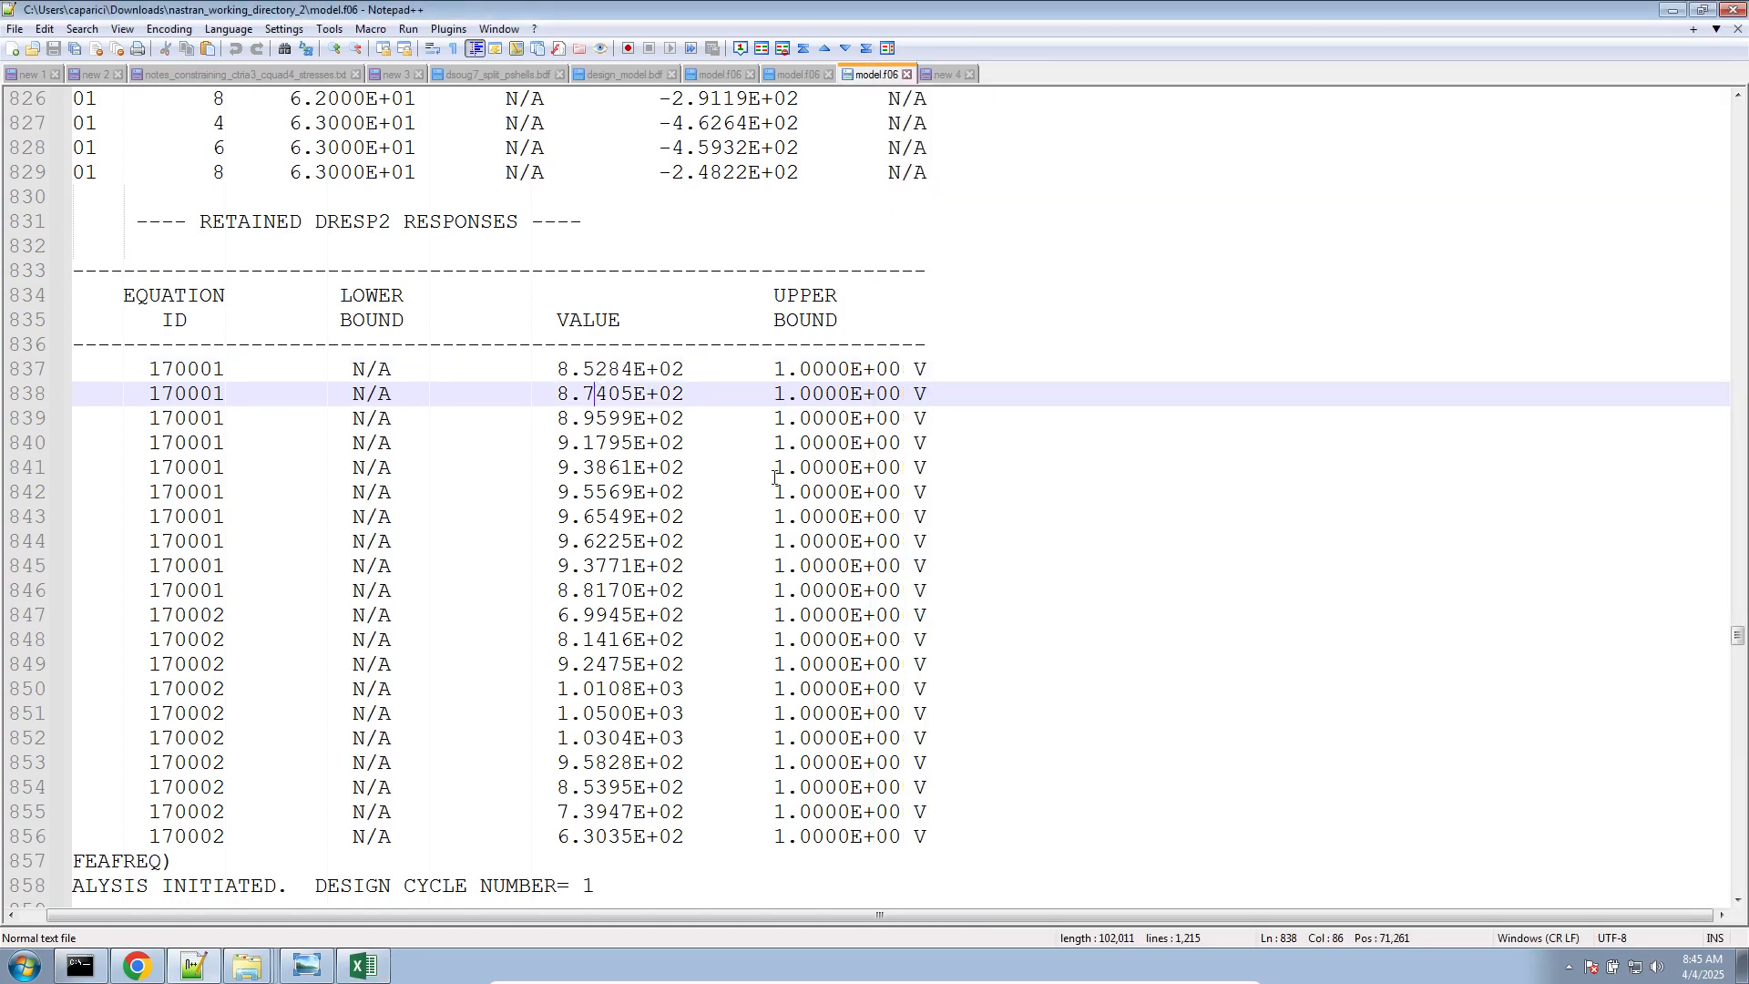
{"action": "left_click", "coordinate": [451, 916]}
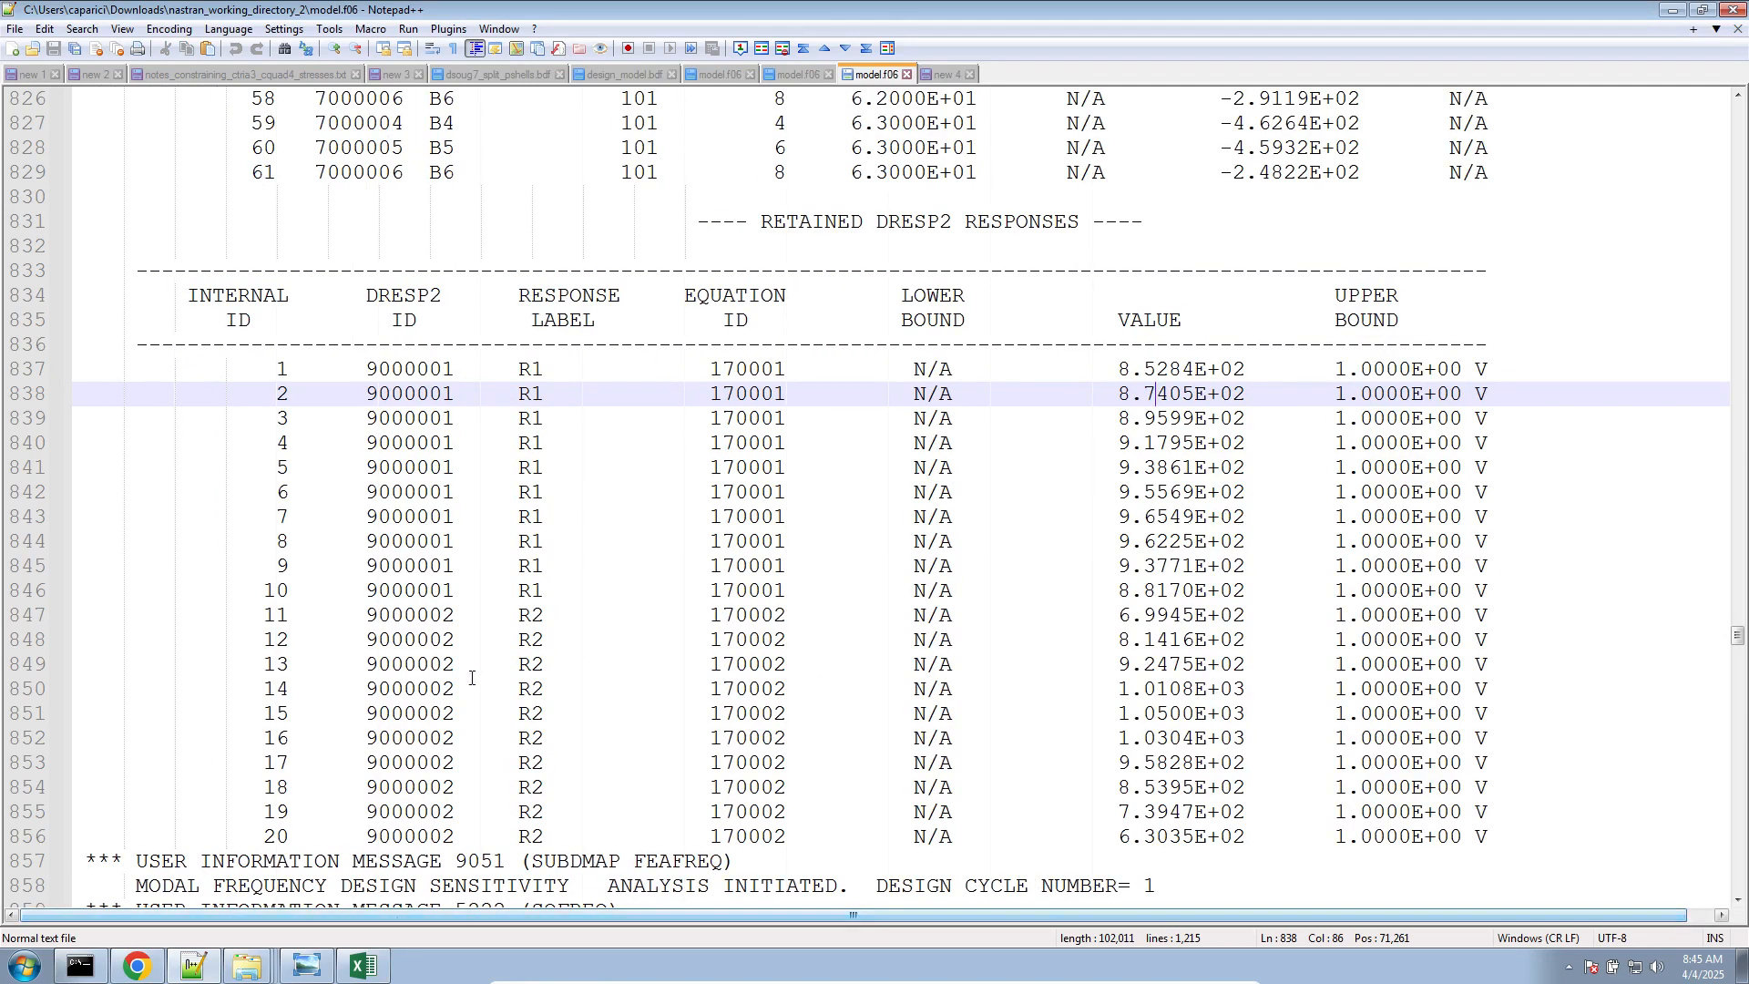
{"action": "double_click", "coordinate": [742, 615]}
{"action": "triple_click", "coordinate": [756, 368]}
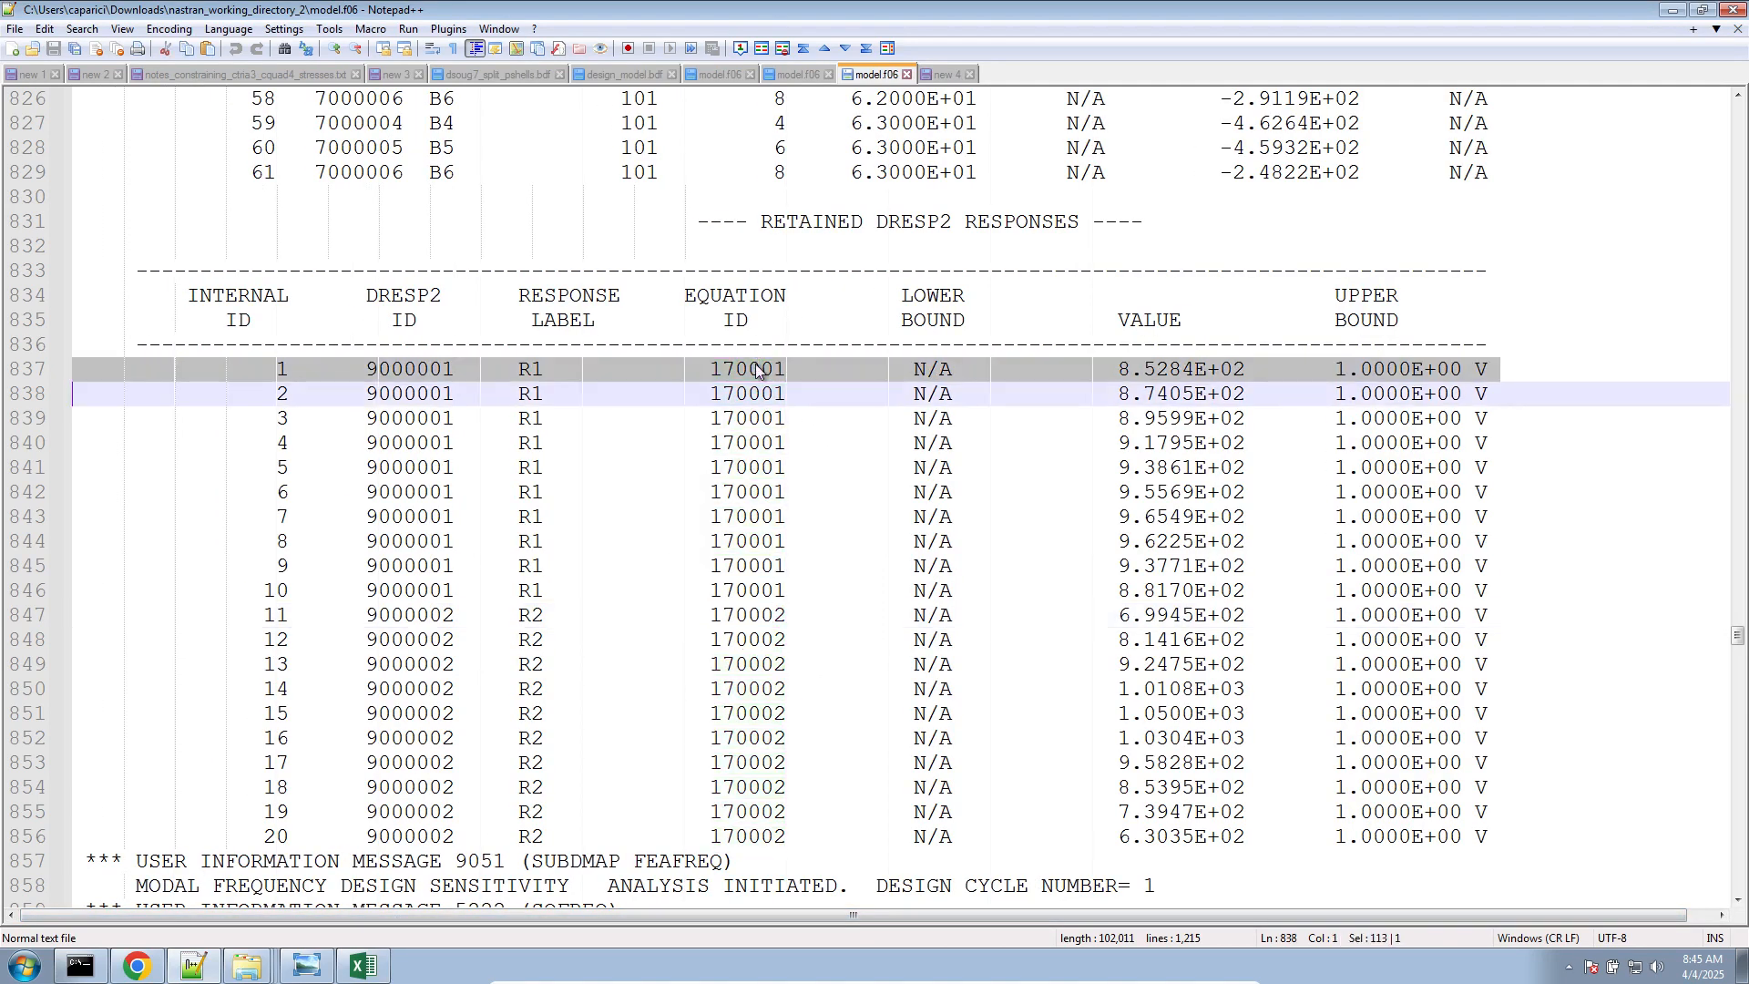
Examine the ten retained R1 responses with equation ID 170001 in model.f06 by highlighting their rows
{"action": "left_click_drag", "start_coordinate": [45, 590], "coordinate": [47, 369]}
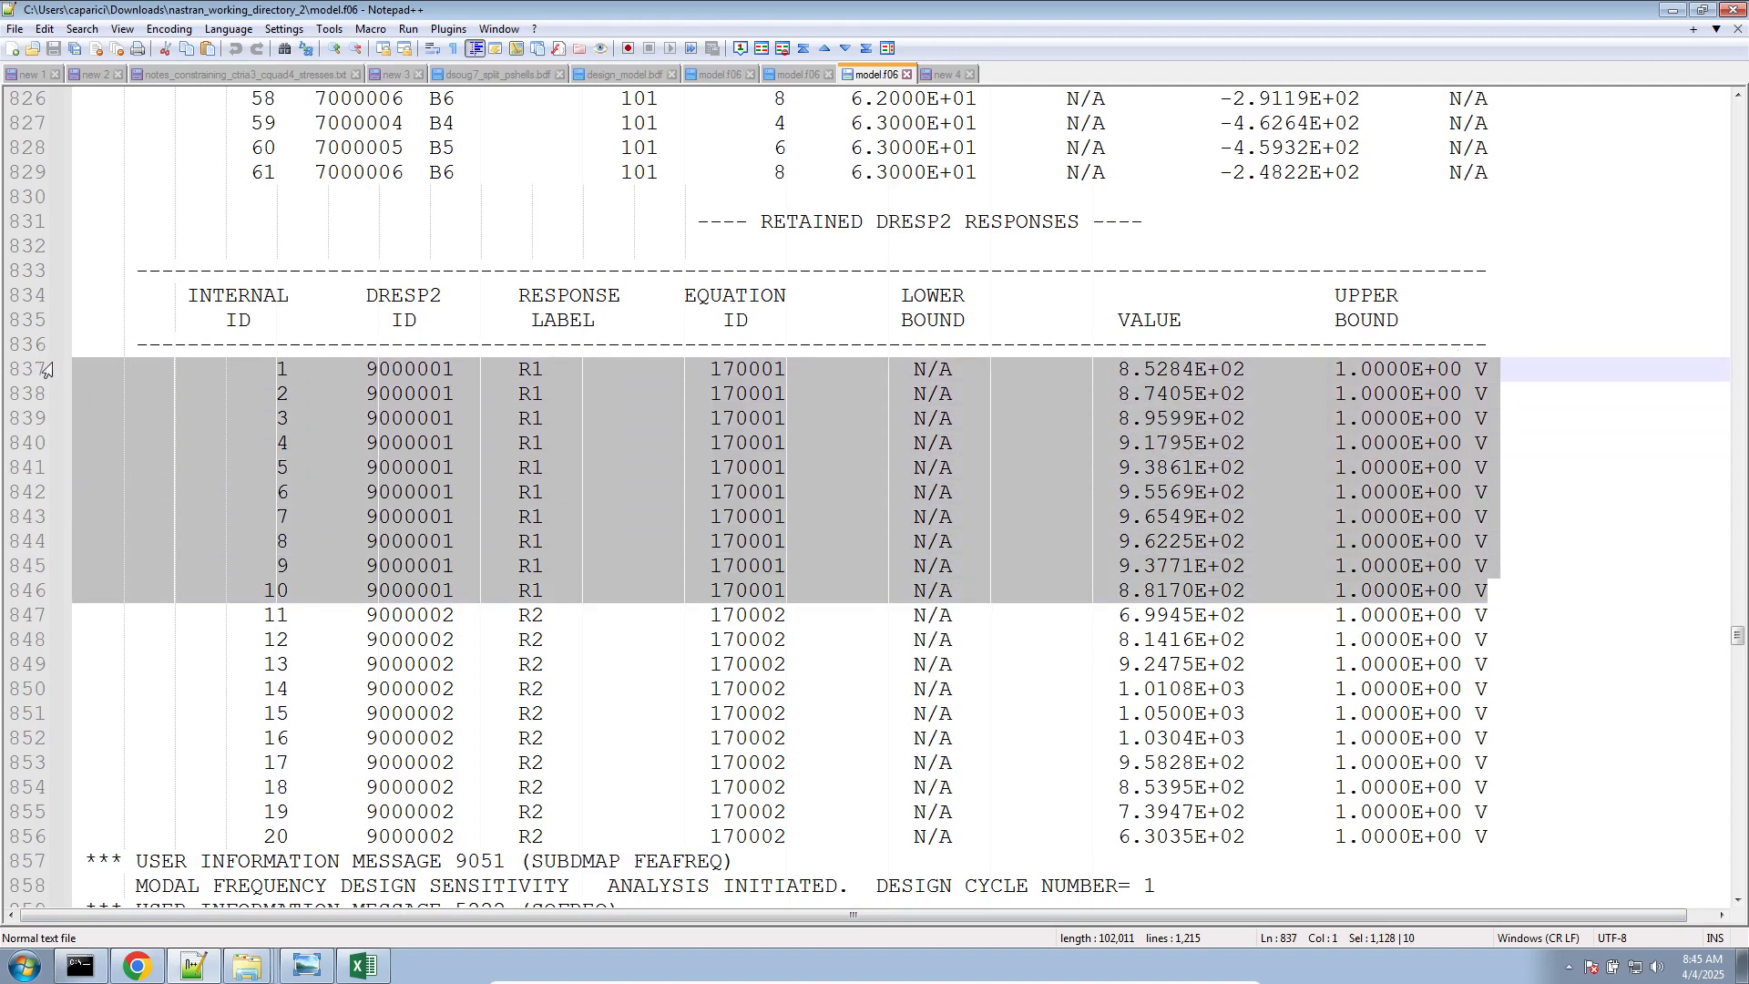
{"action": "left_click", "coordinate": [429, 371]}
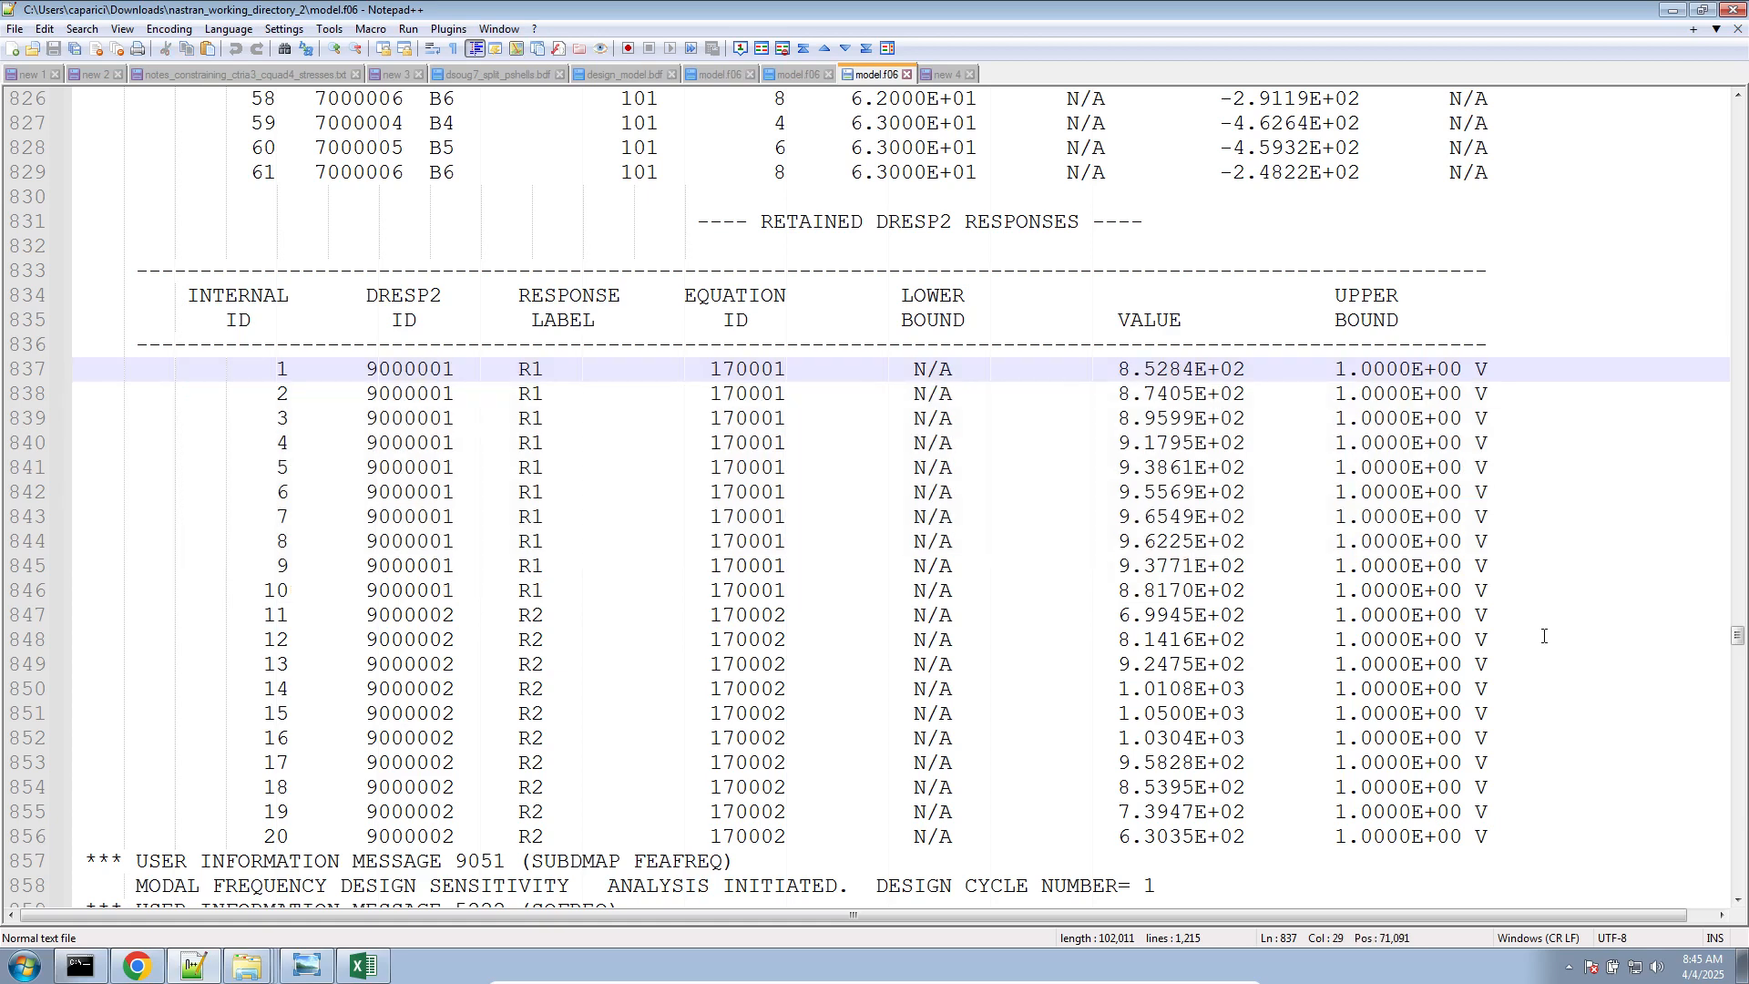
{"action": "left_click_drag", "start_coordinate": [1544, 615], "coordinate": [162, 492]}
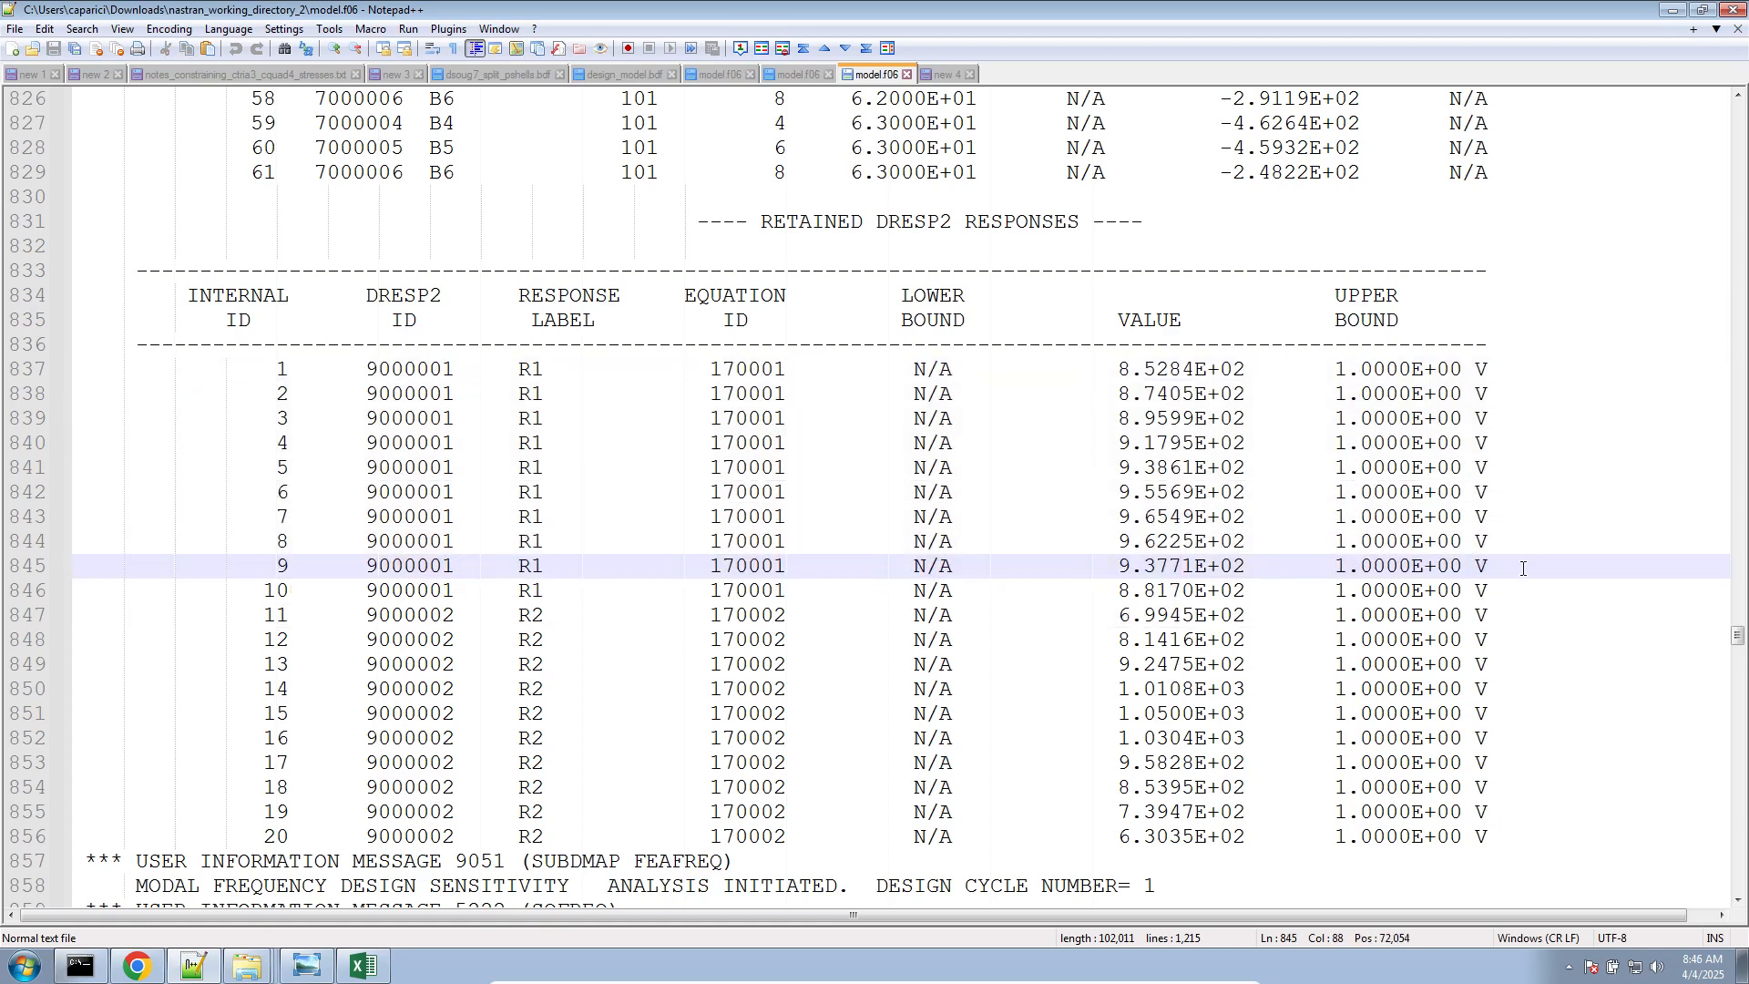
{"action": "left_click_drag", "start_coordinate": [1522, 568], "coordinate": [4, 392]}
{"action": "left_click", "coordinate": [1347, 515]}
{"action": "left_click", "coordinate": [1481, 567]}
{"action": "left_click_drag", "start_coordinate": [1481, 567], "coordinate": [3, 380]}
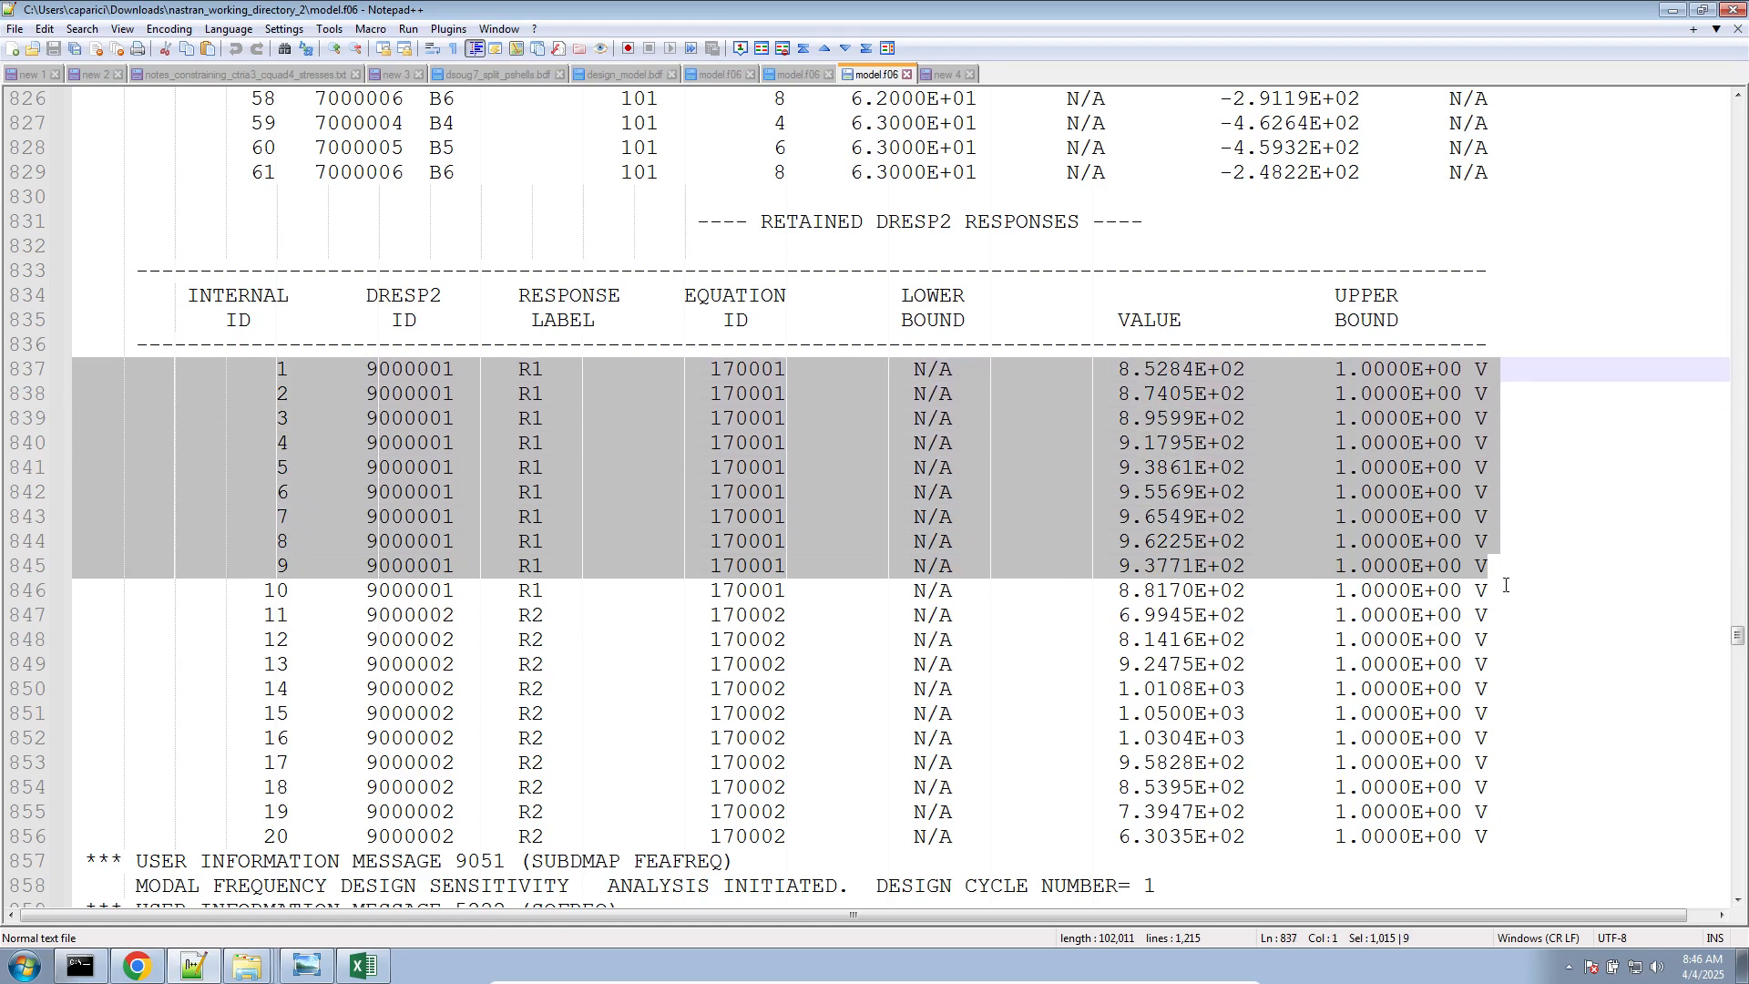
{"action": "left_click_drag", "start_coordinate": [1499, 590], "coordinate": [68, 369]}
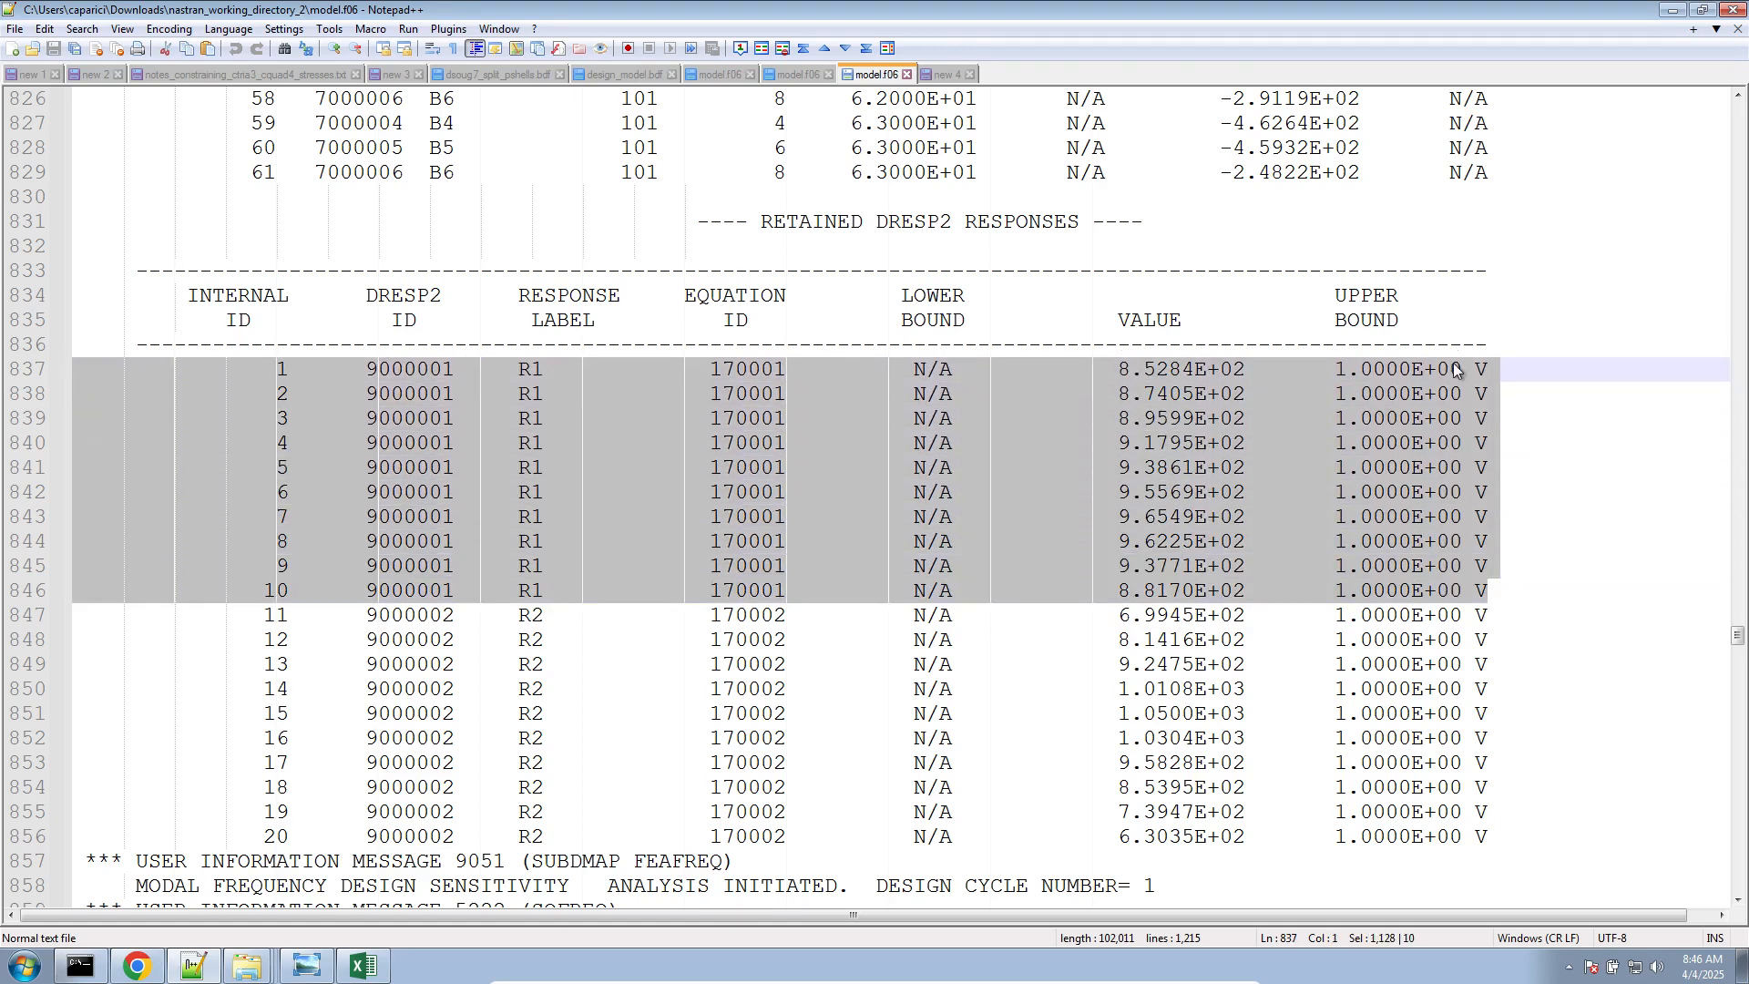
Annotate the first retained R1 response on line 837 with "von Mises Stress for Real" after its upper bound
{"action": "left_click", "coordinate": [1501, 369]}
{"action": "type", "text": "v"}
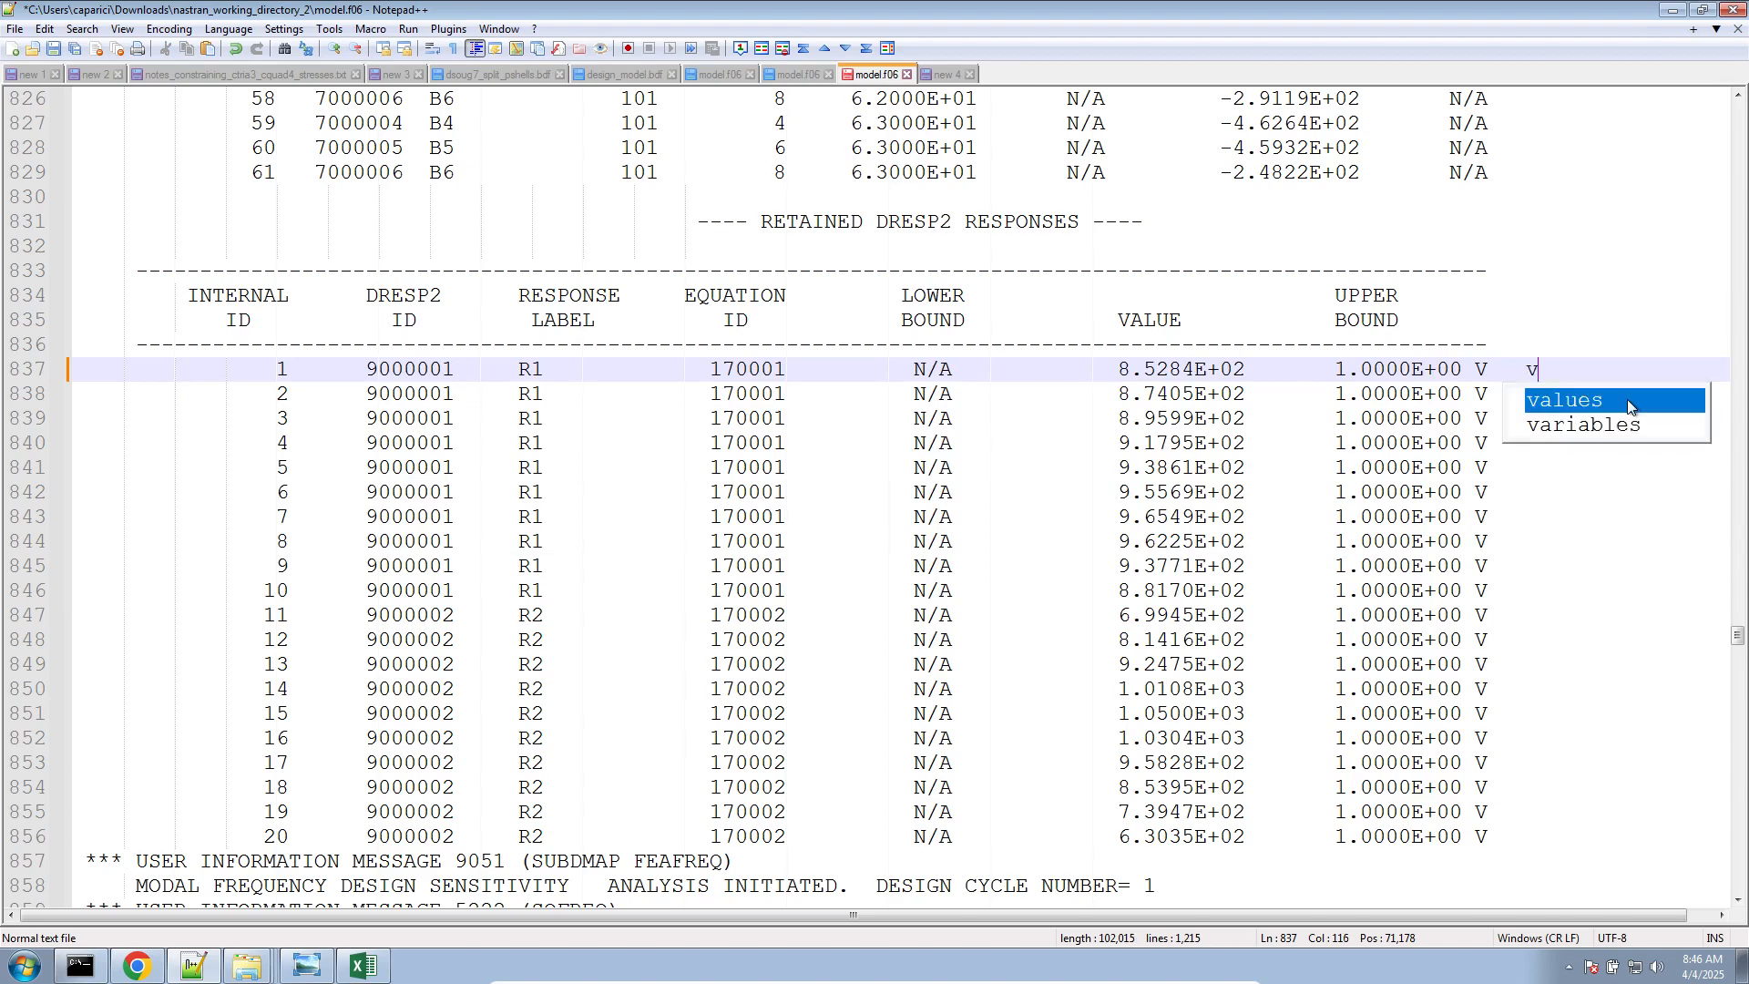
{"action": "type", "text": "on MIse"}
{"action": "key", "text": "BackSpace"}
{"action": "key", "text": "BackSpace"}
{"action": "key", "text": "BackSpace"}
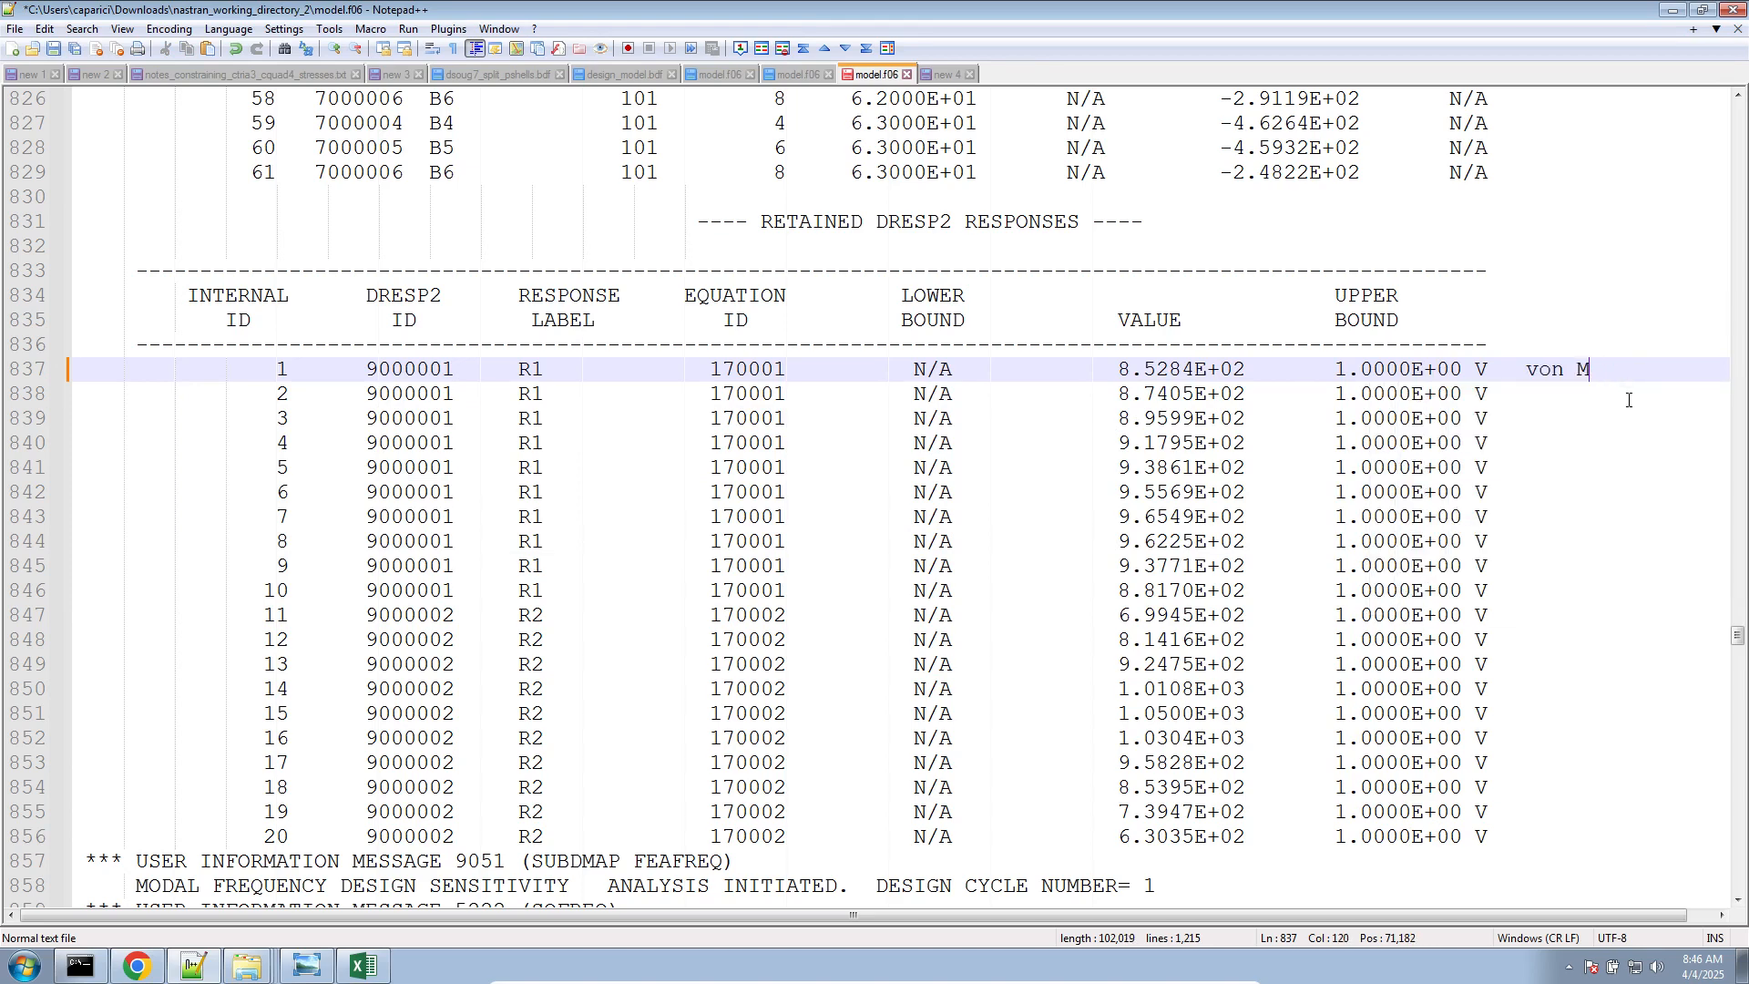
{"action": "type", "text": "ises Stress "}
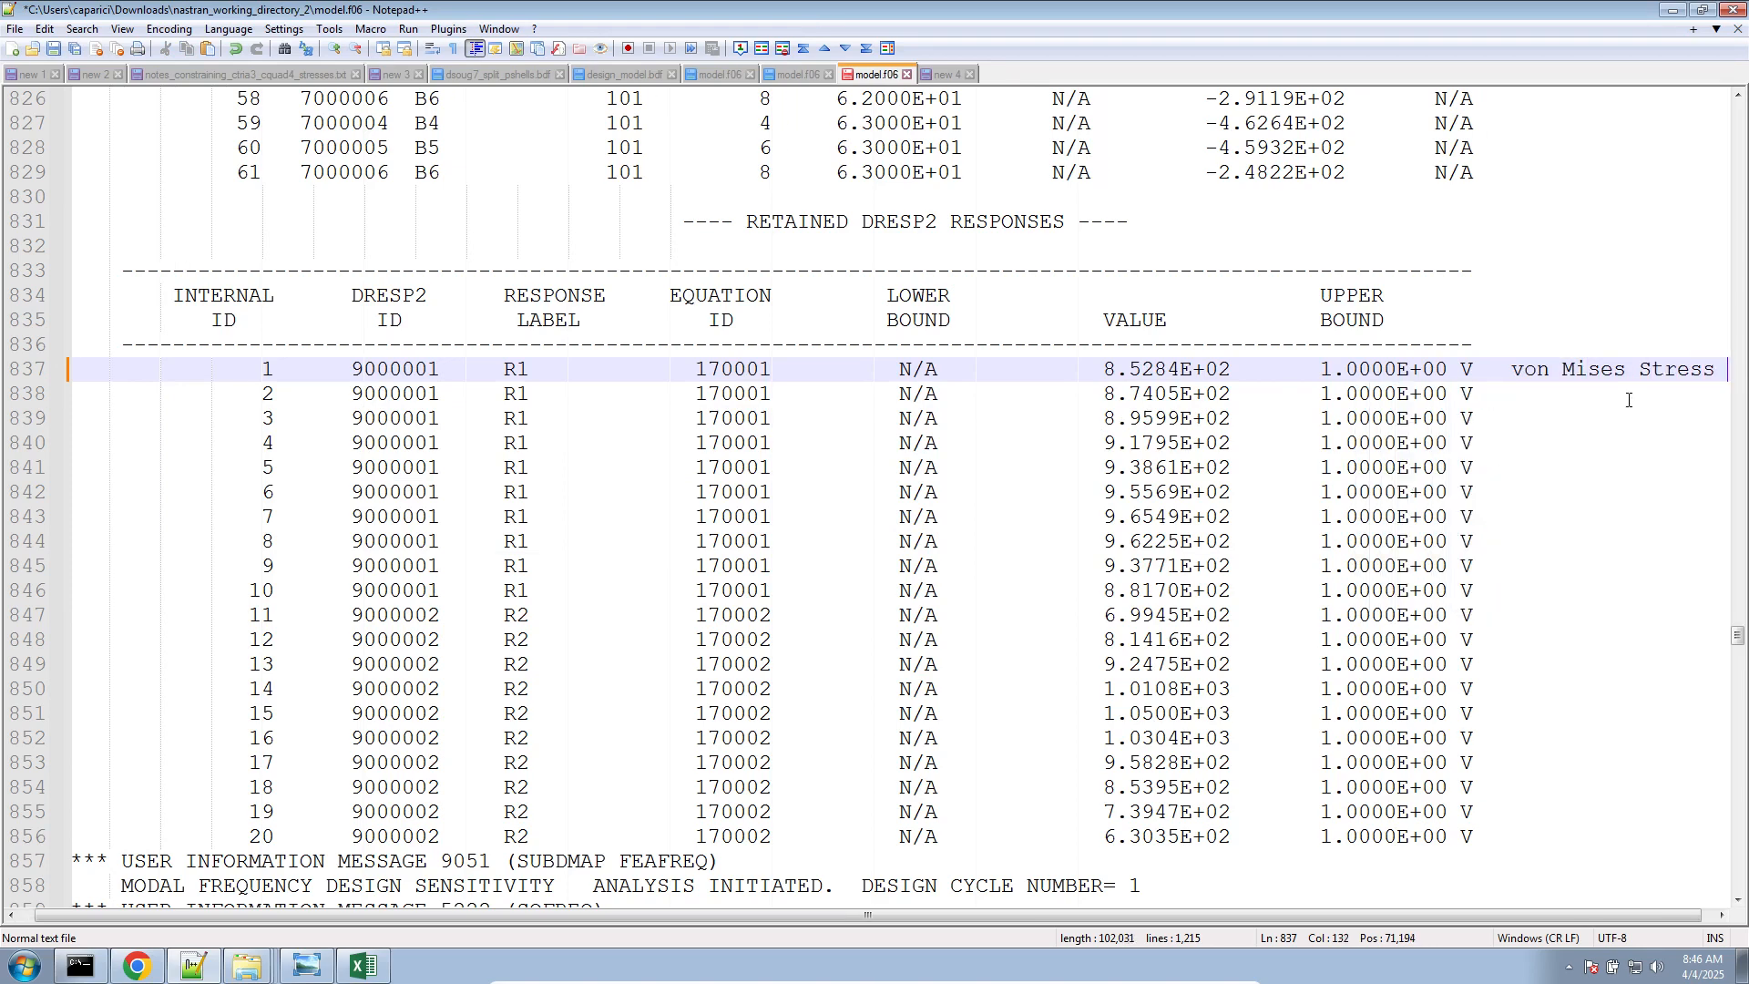
{"action": "type", "text": "for Real"}
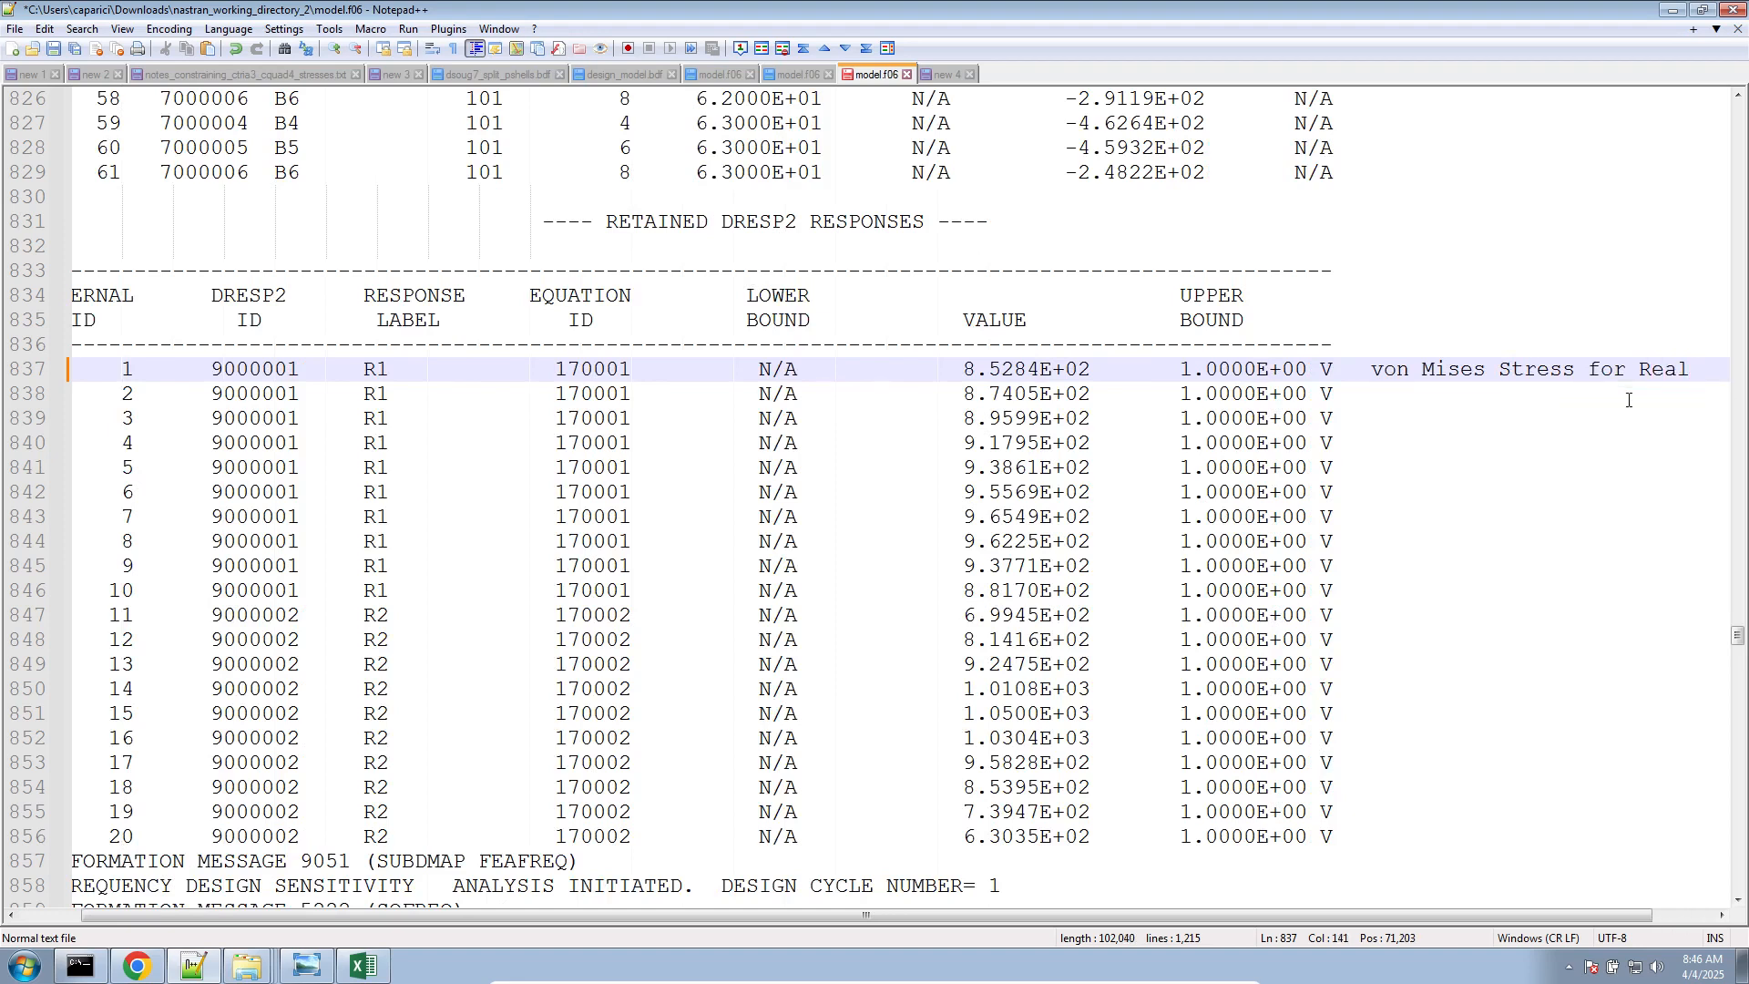
Copy the note to the first R2 response on line 847, reword it as "von Mises Stress for Imaginary" and remove two leading spaces
{"action": "left_click_drag", "start_coordinate": [1702, 369], "coordinate": [1333, 365]}
{"action": "key", "text": "ctrl+c"}
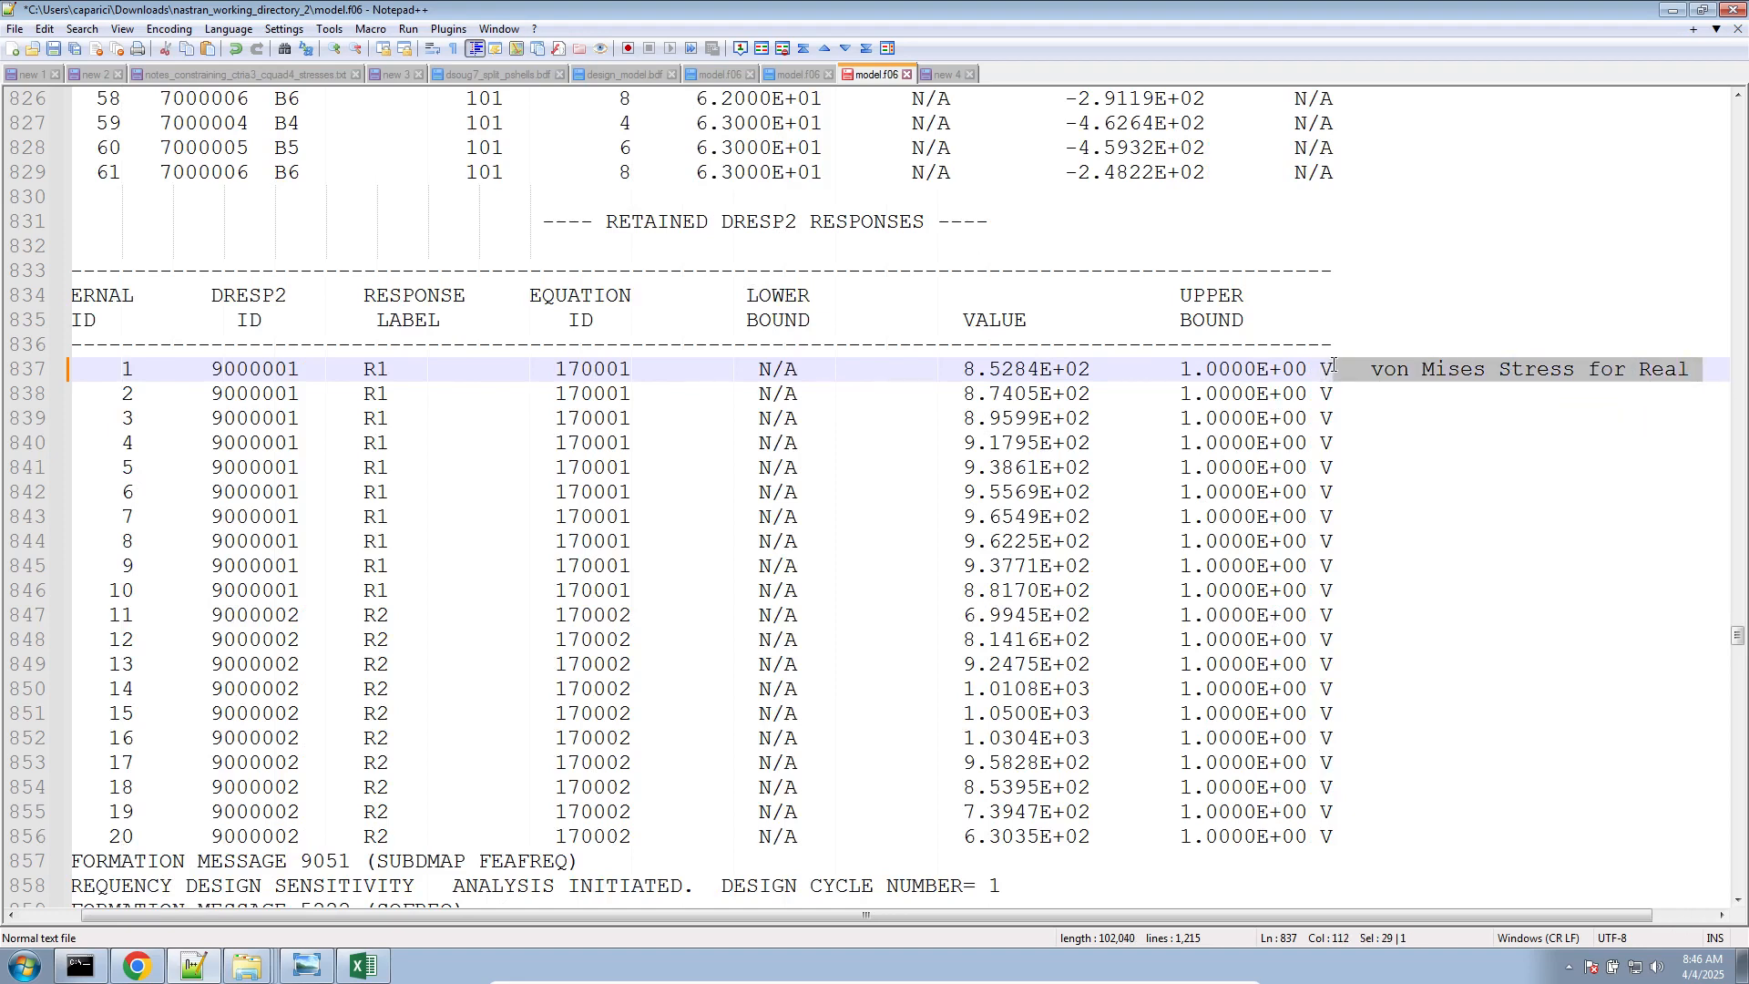
{"action": "left_click", "coordinate": [1371, 577]}
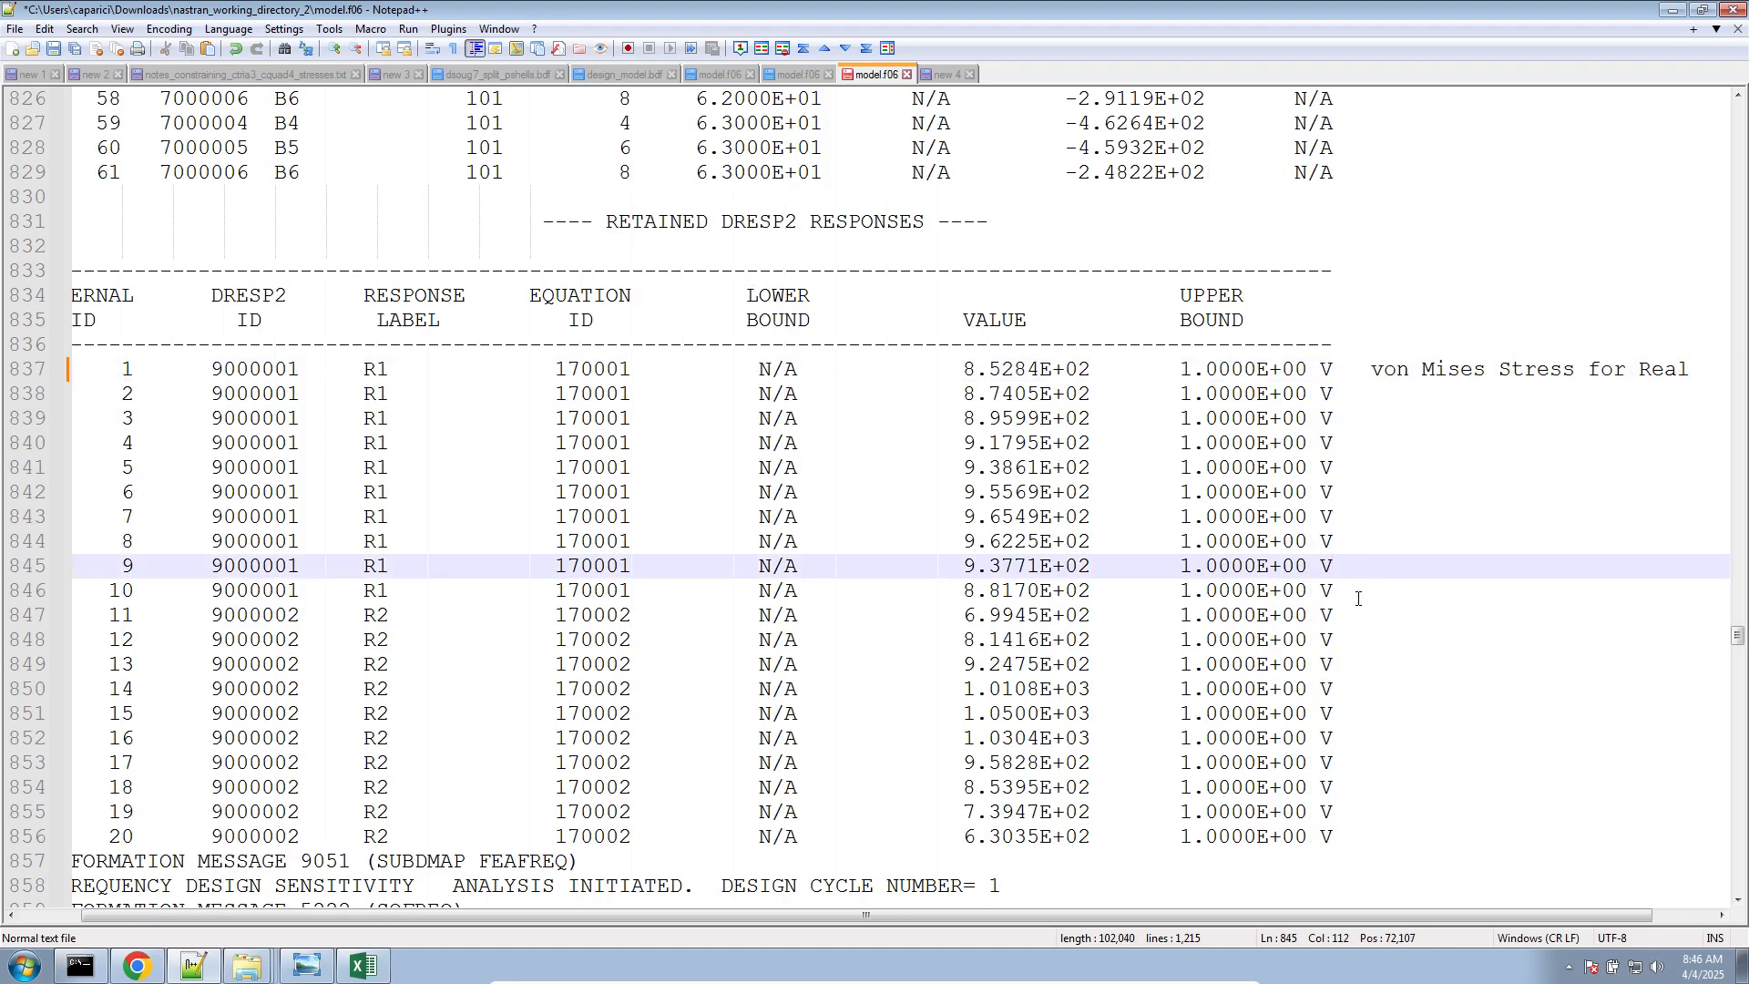
{"action": "left_click", "coordinate": [1358, 598]}
{"action": "left_click", "coordinate": [1348, 612]}
{"action": "key", "text": "ctrl+v"}
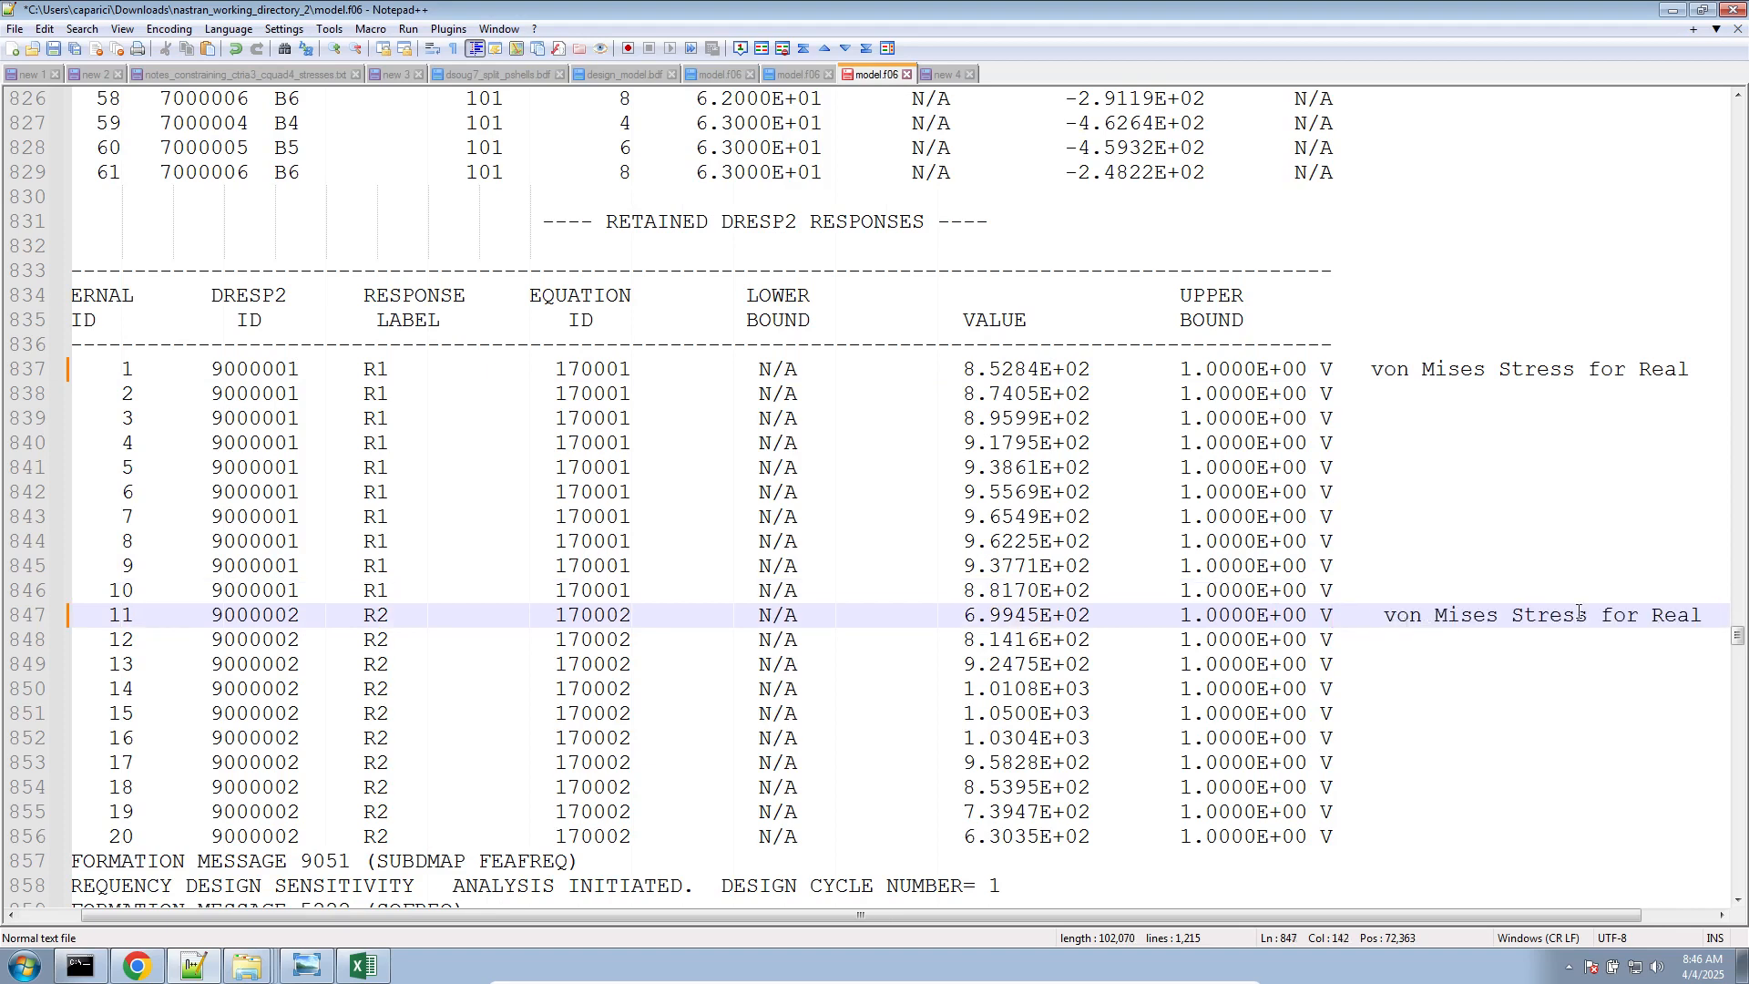
{"action": "double_click", "coordinate": [1656, 617]}
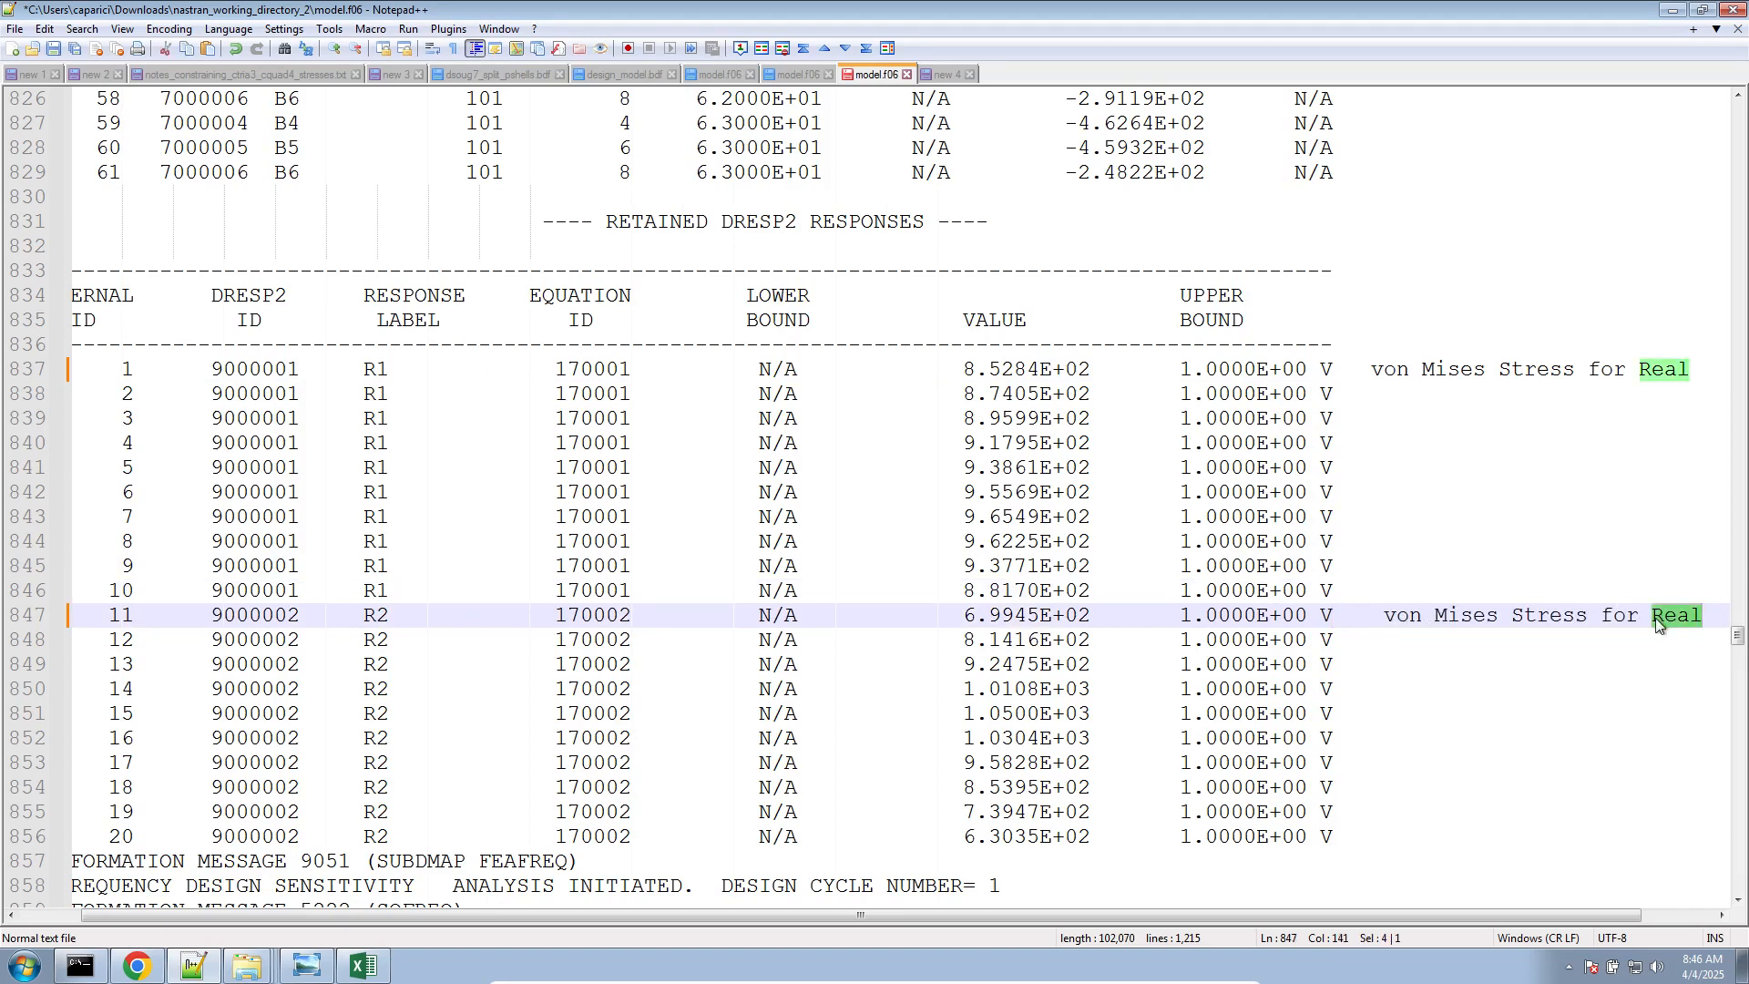
{"action": "type", "text": "Imar"}
{"action": "type", "text": "inary"}
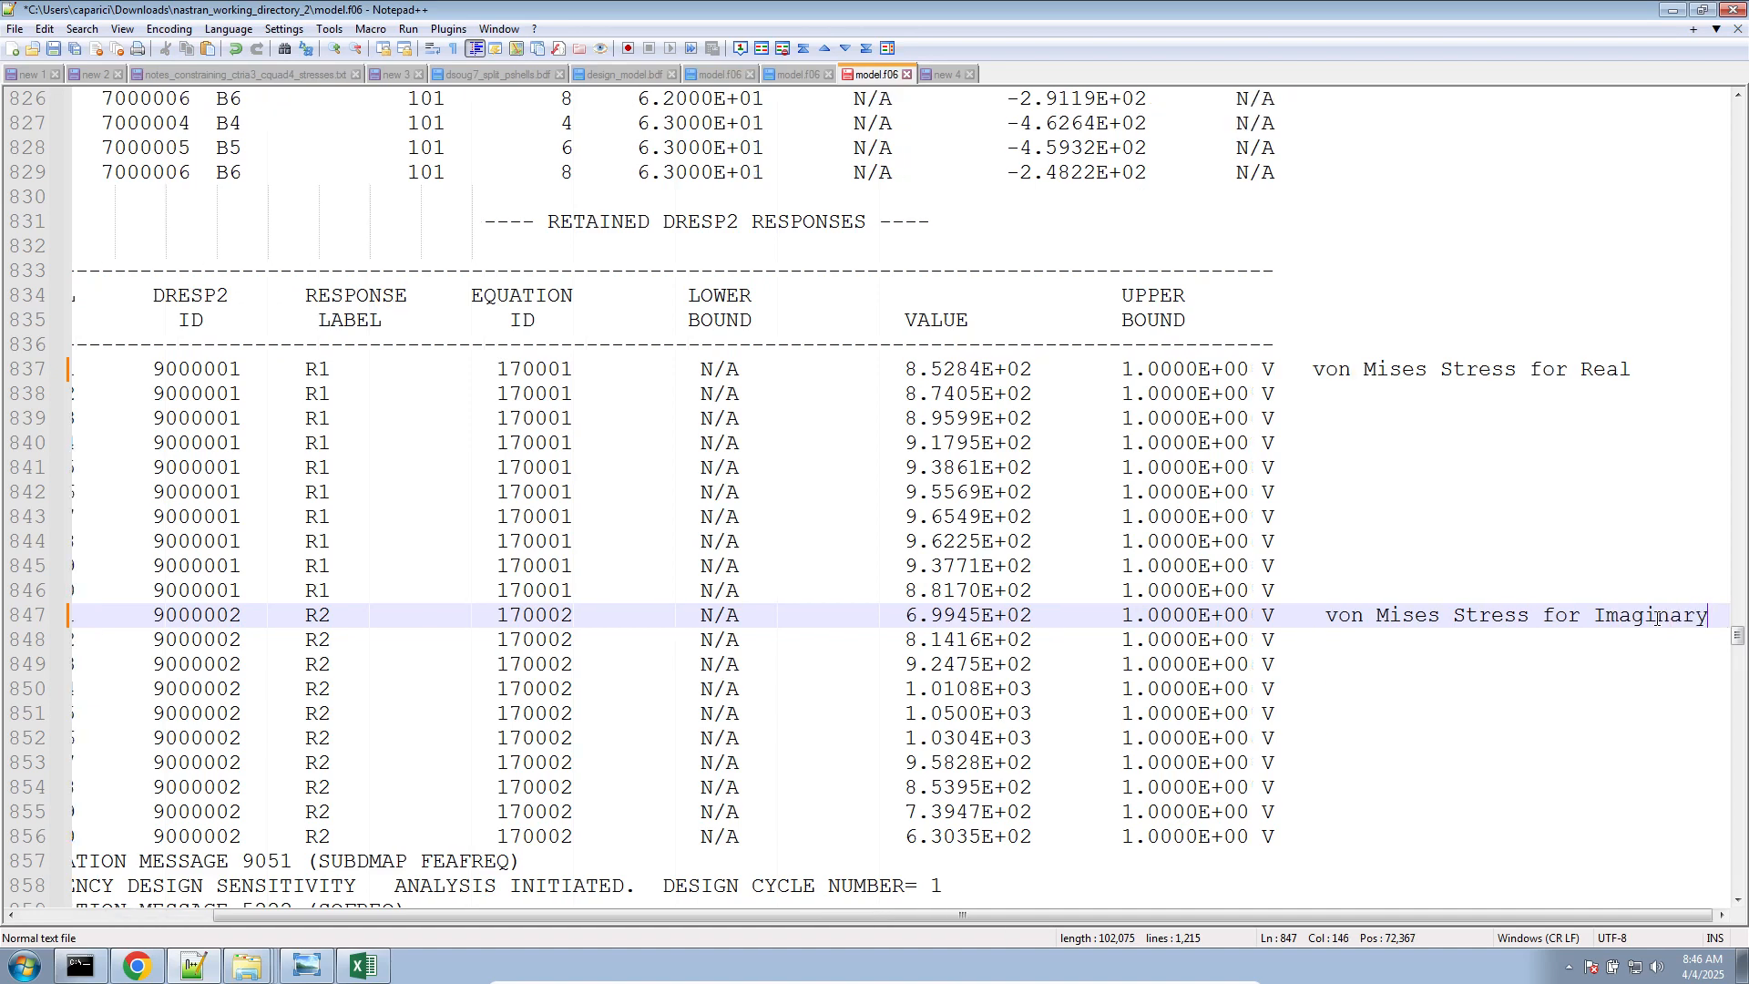
{"action": "left_click", "coordinate": [1327, 621]}
{"action": "key", "text": "BackSpace"}
{"action": "key", "text": "BackSpace"}
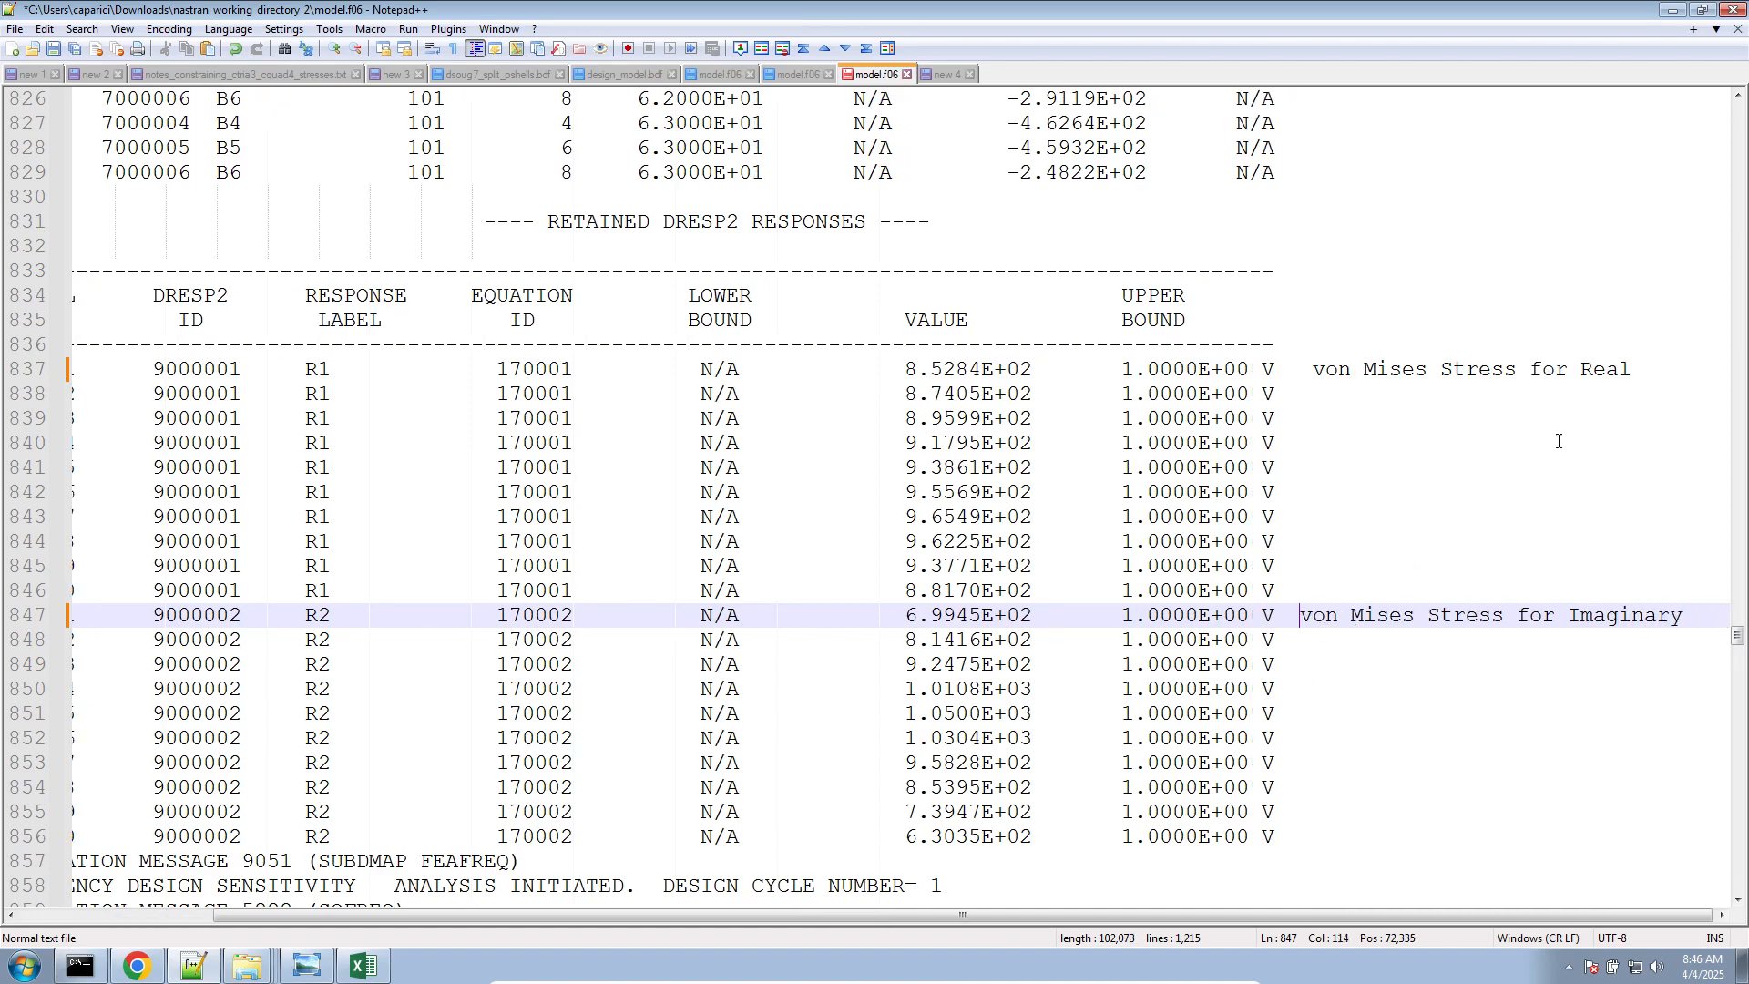
Append "at Z1" to both the real and imaginary von Mises notes
{"action": "left_click", "coordinate": [1659, 364]}
{"action": "type", "text": "at Z1"}
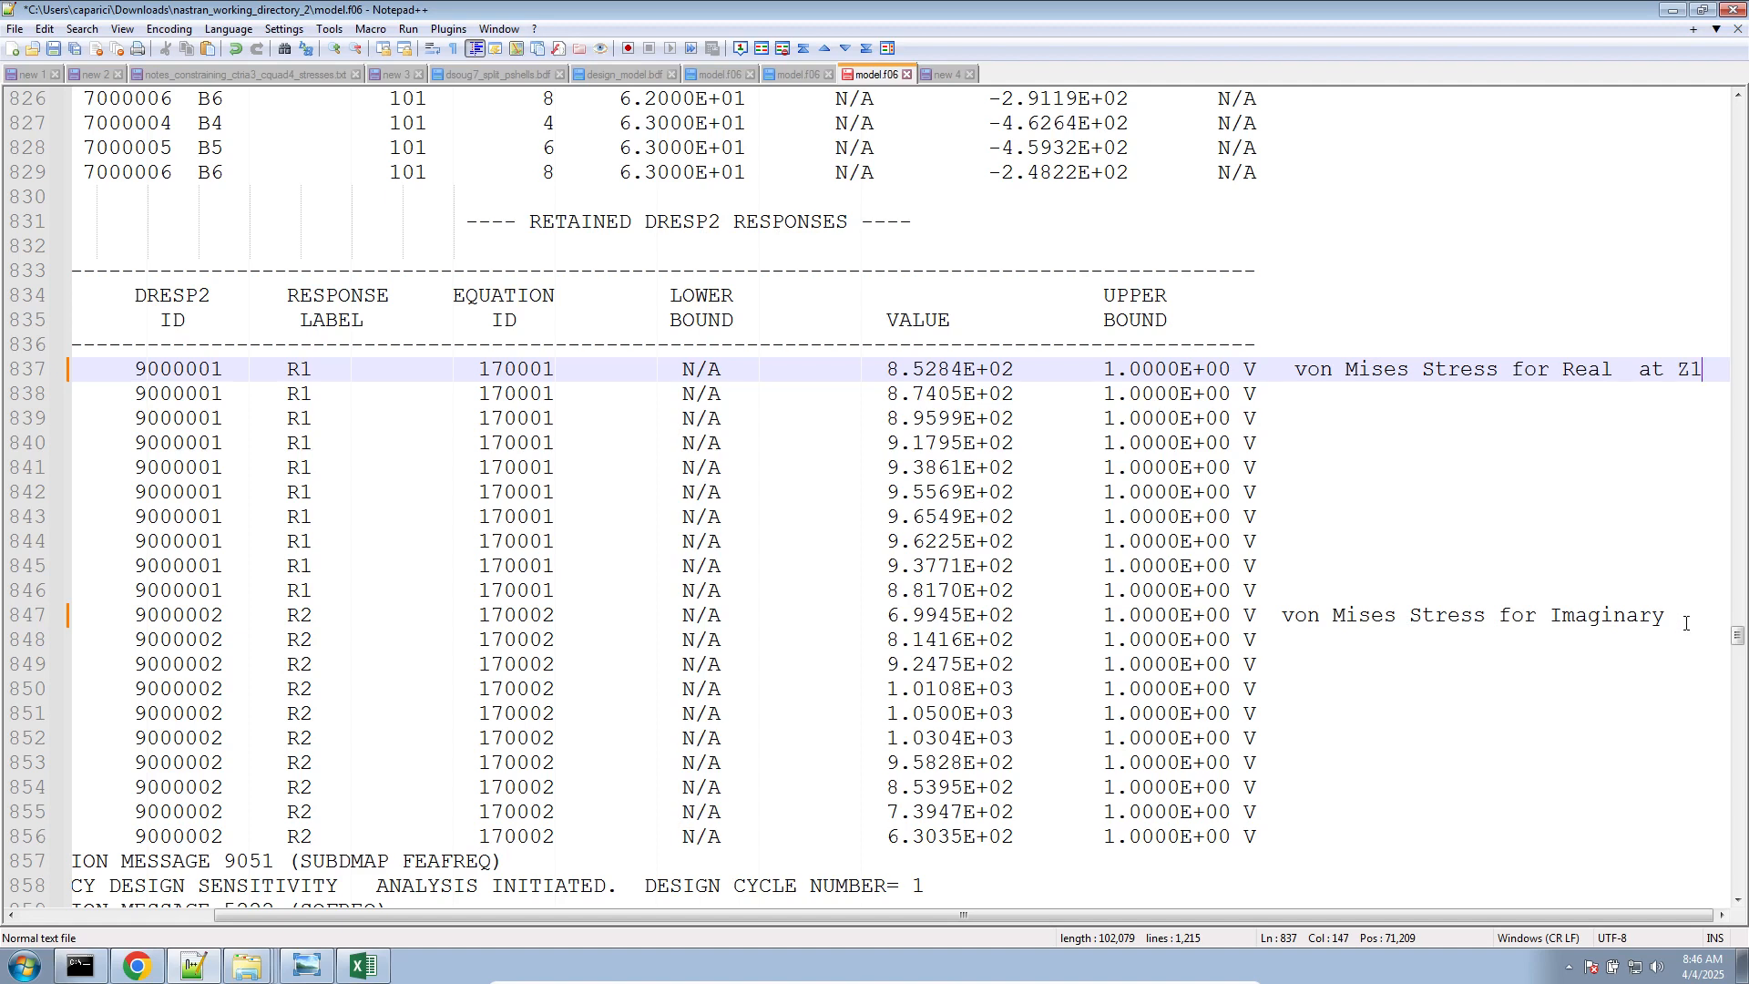
{"action": "left_click", "coordinate": [1686, 624]}
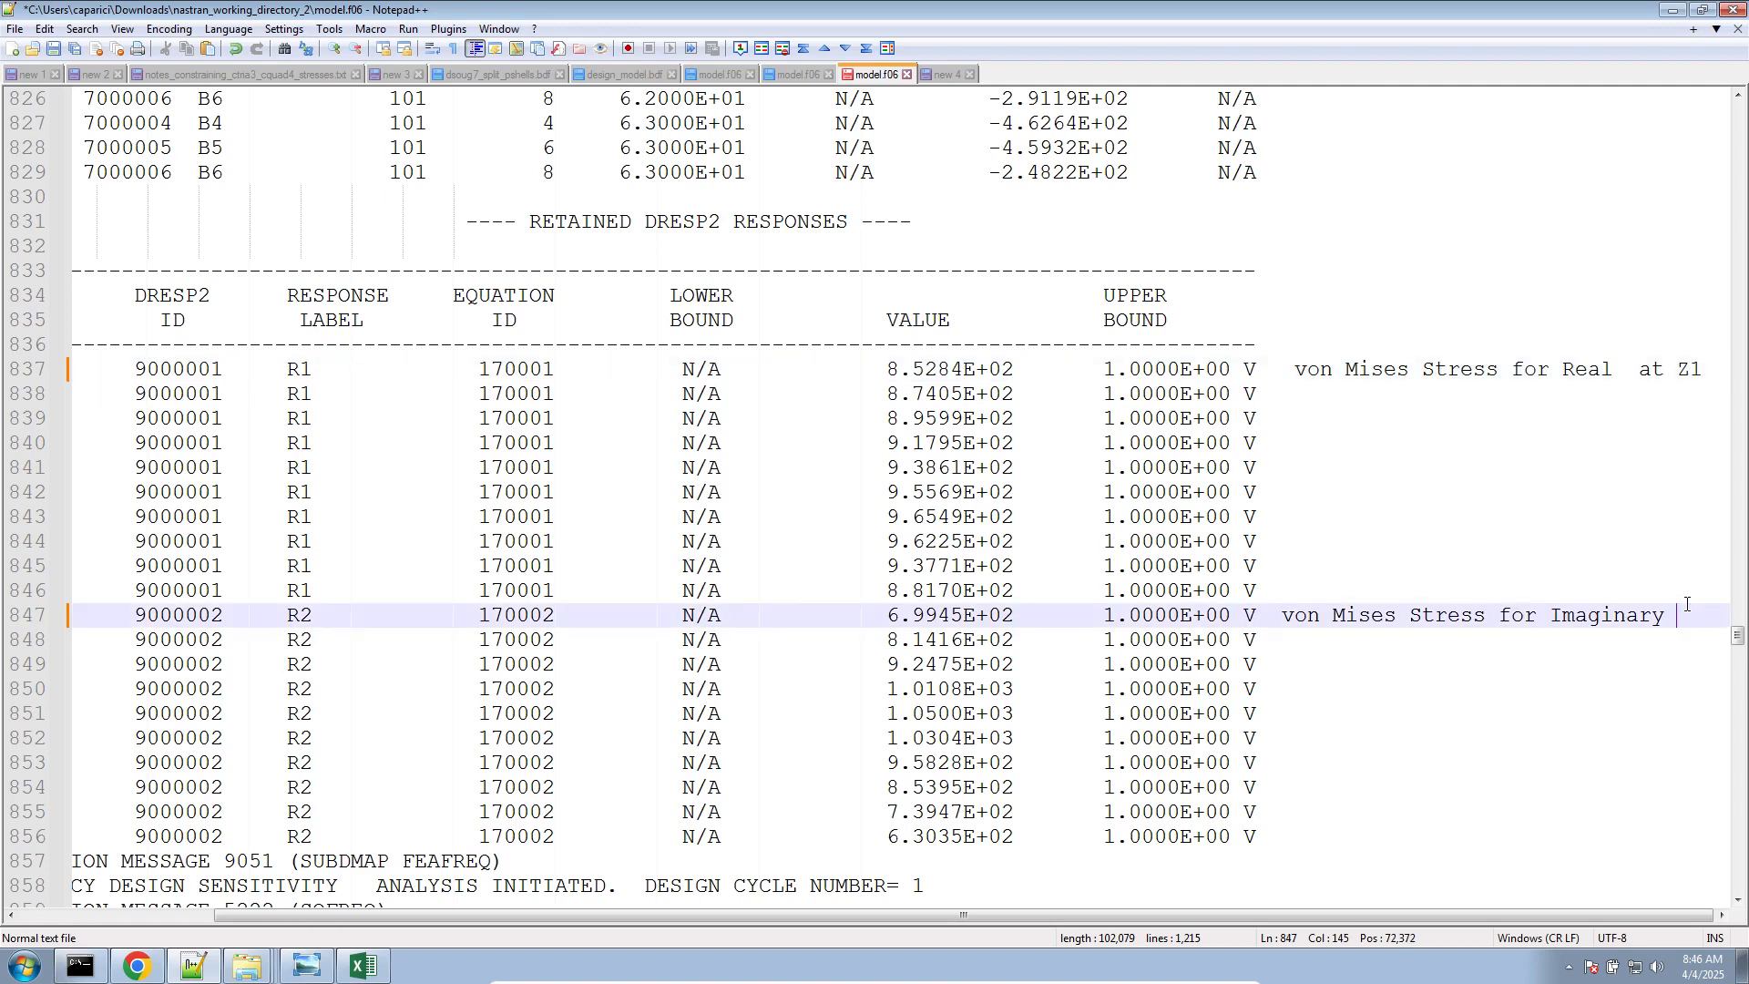
{"action": "type", "text": "ast"}
{"action": "key", "text": "BackSpace"}
{"action": "key", "text": "BackSpace"}
{"action": "type", "text": "t Z1"}
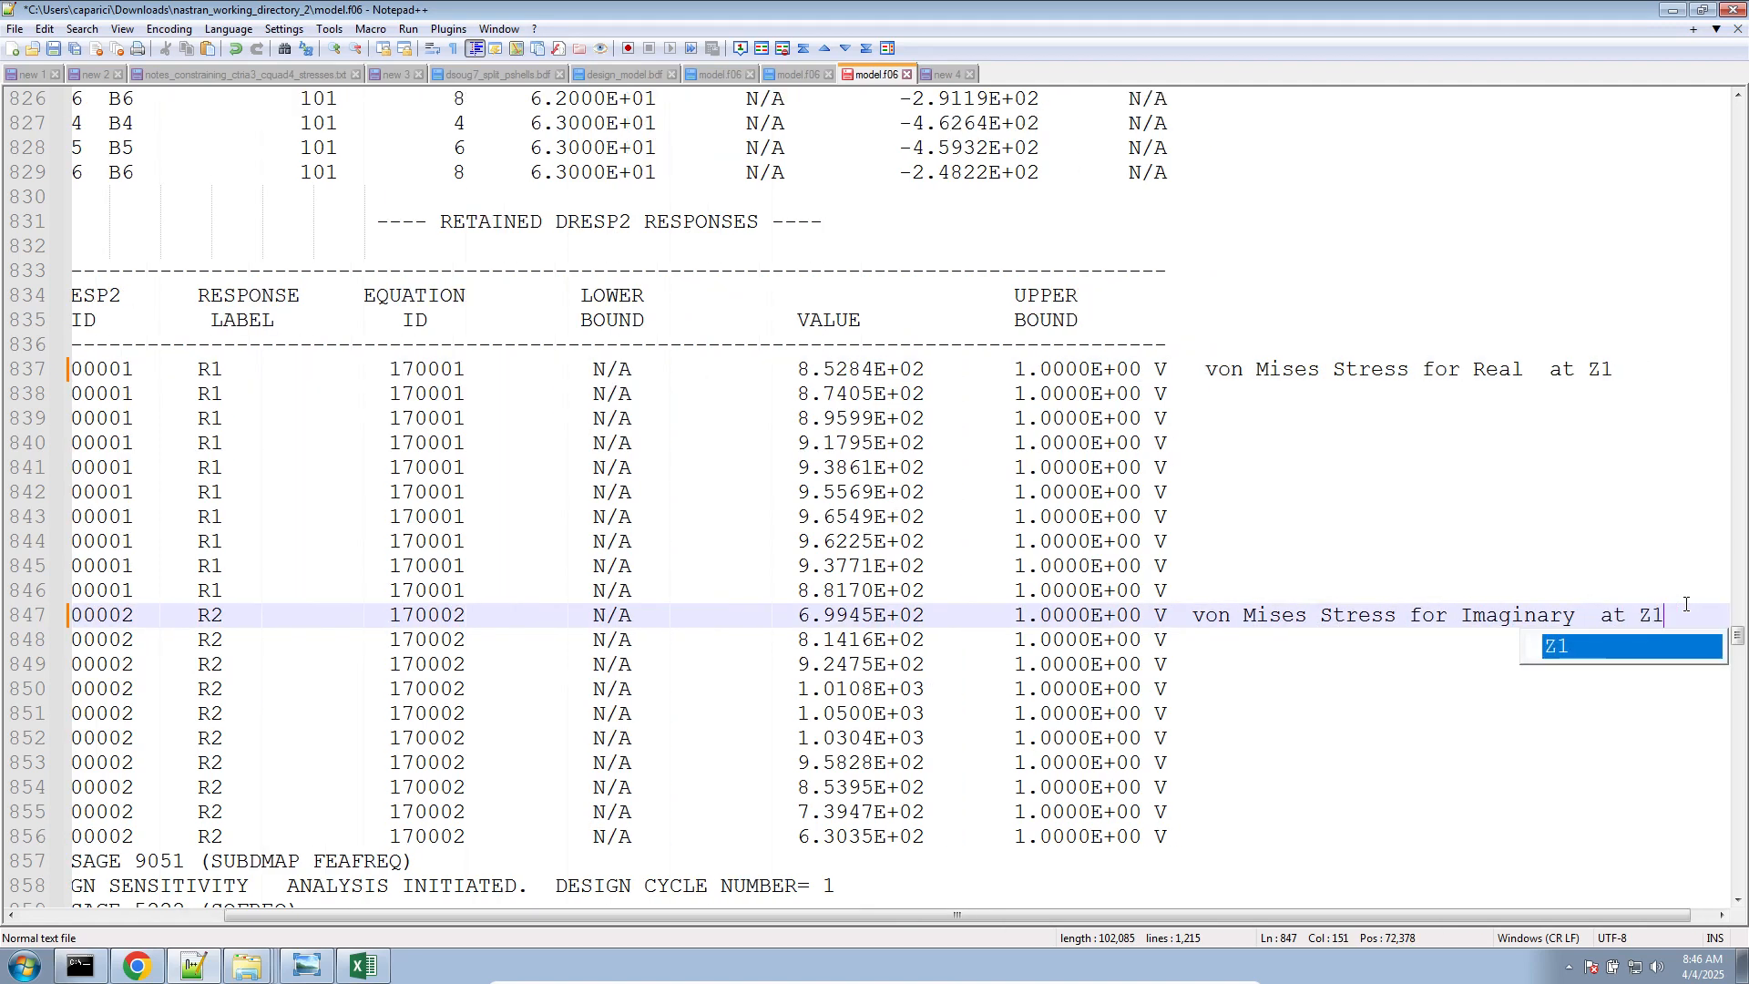
{"action": "left_click", "coordinate": [1291, 745]}
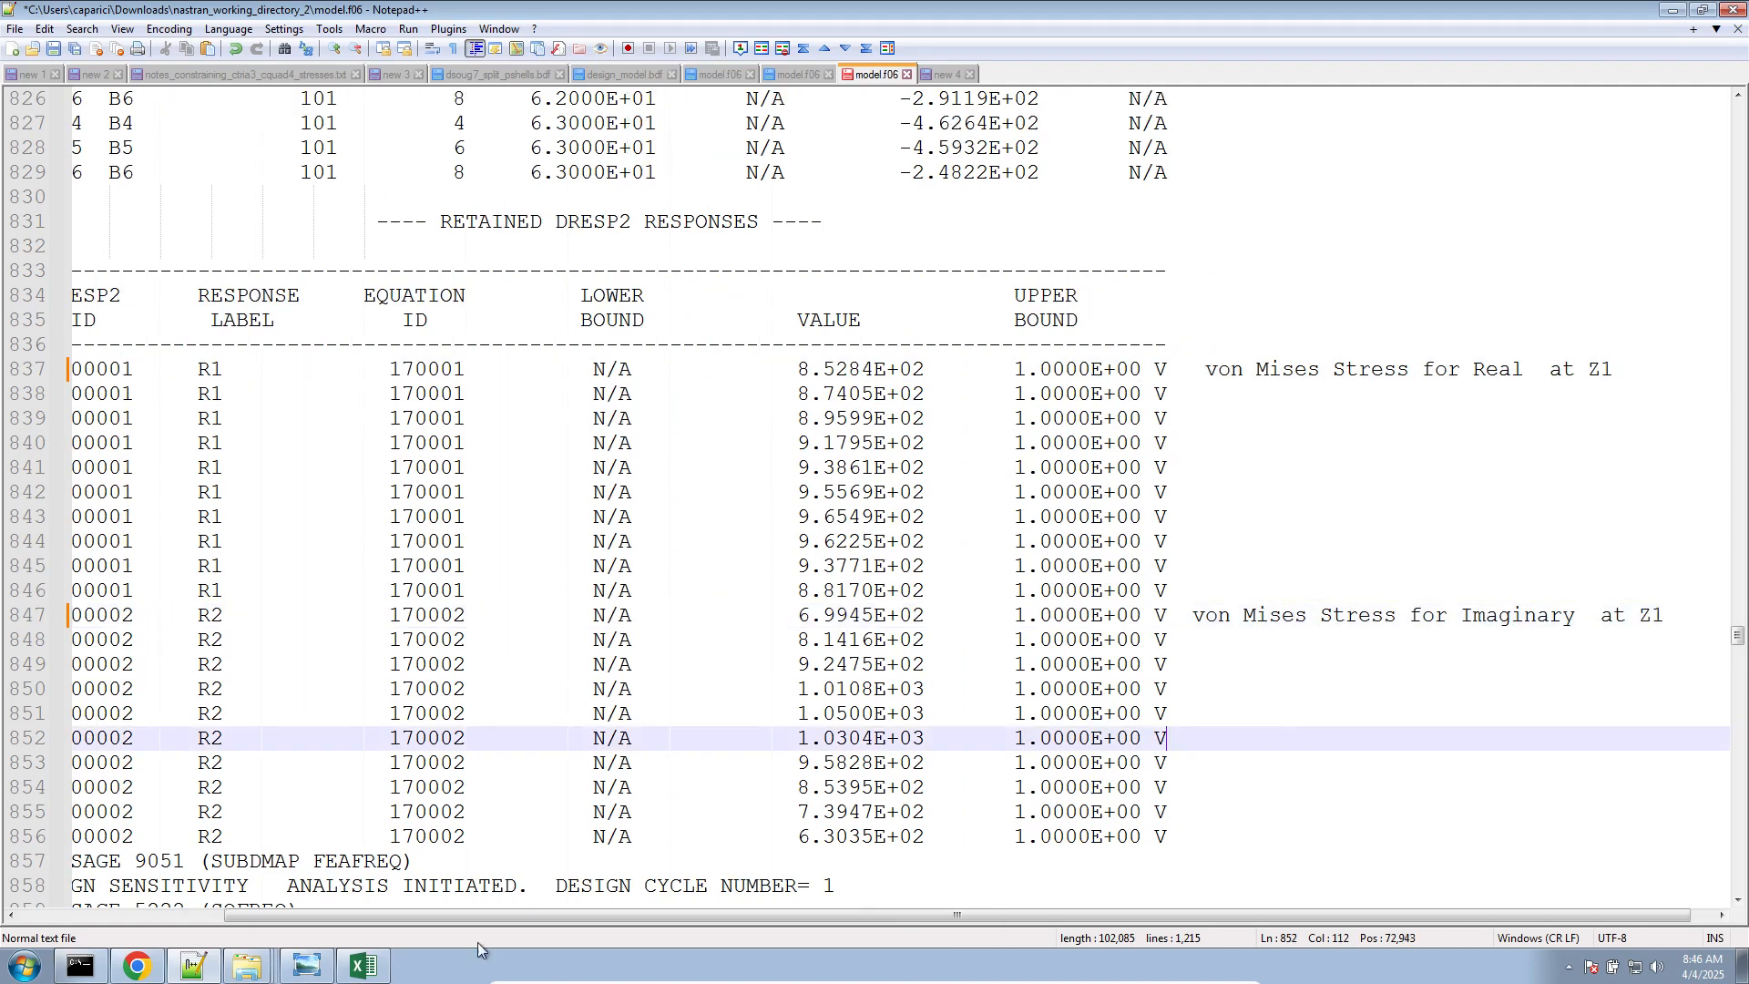
Switch to Excel, show Sheet1 with the item codes and von Mises expressions, and maximize the window
{"action": "left_click", "coordinate": [362, 966]}
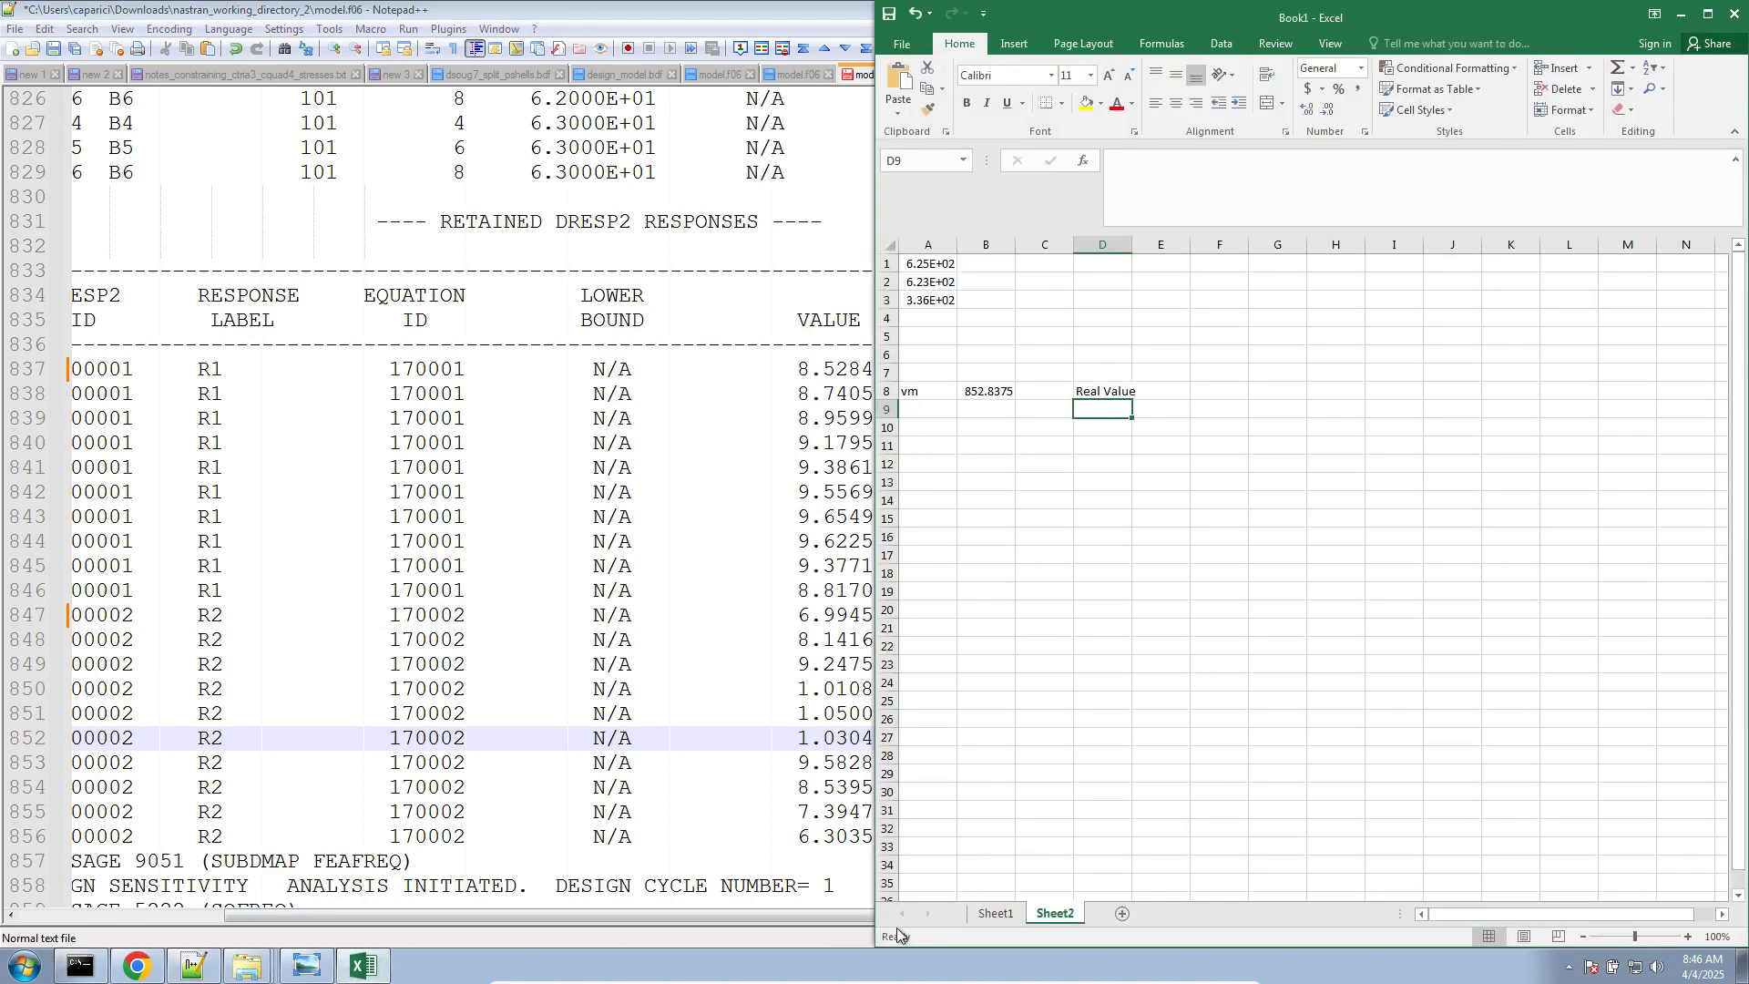
{"action": "left_click", "coordinate": [993, 913]}
{"action": "left_click_drag", "start_coordinate": [1346, 14], "coordinate": [539, 3]}
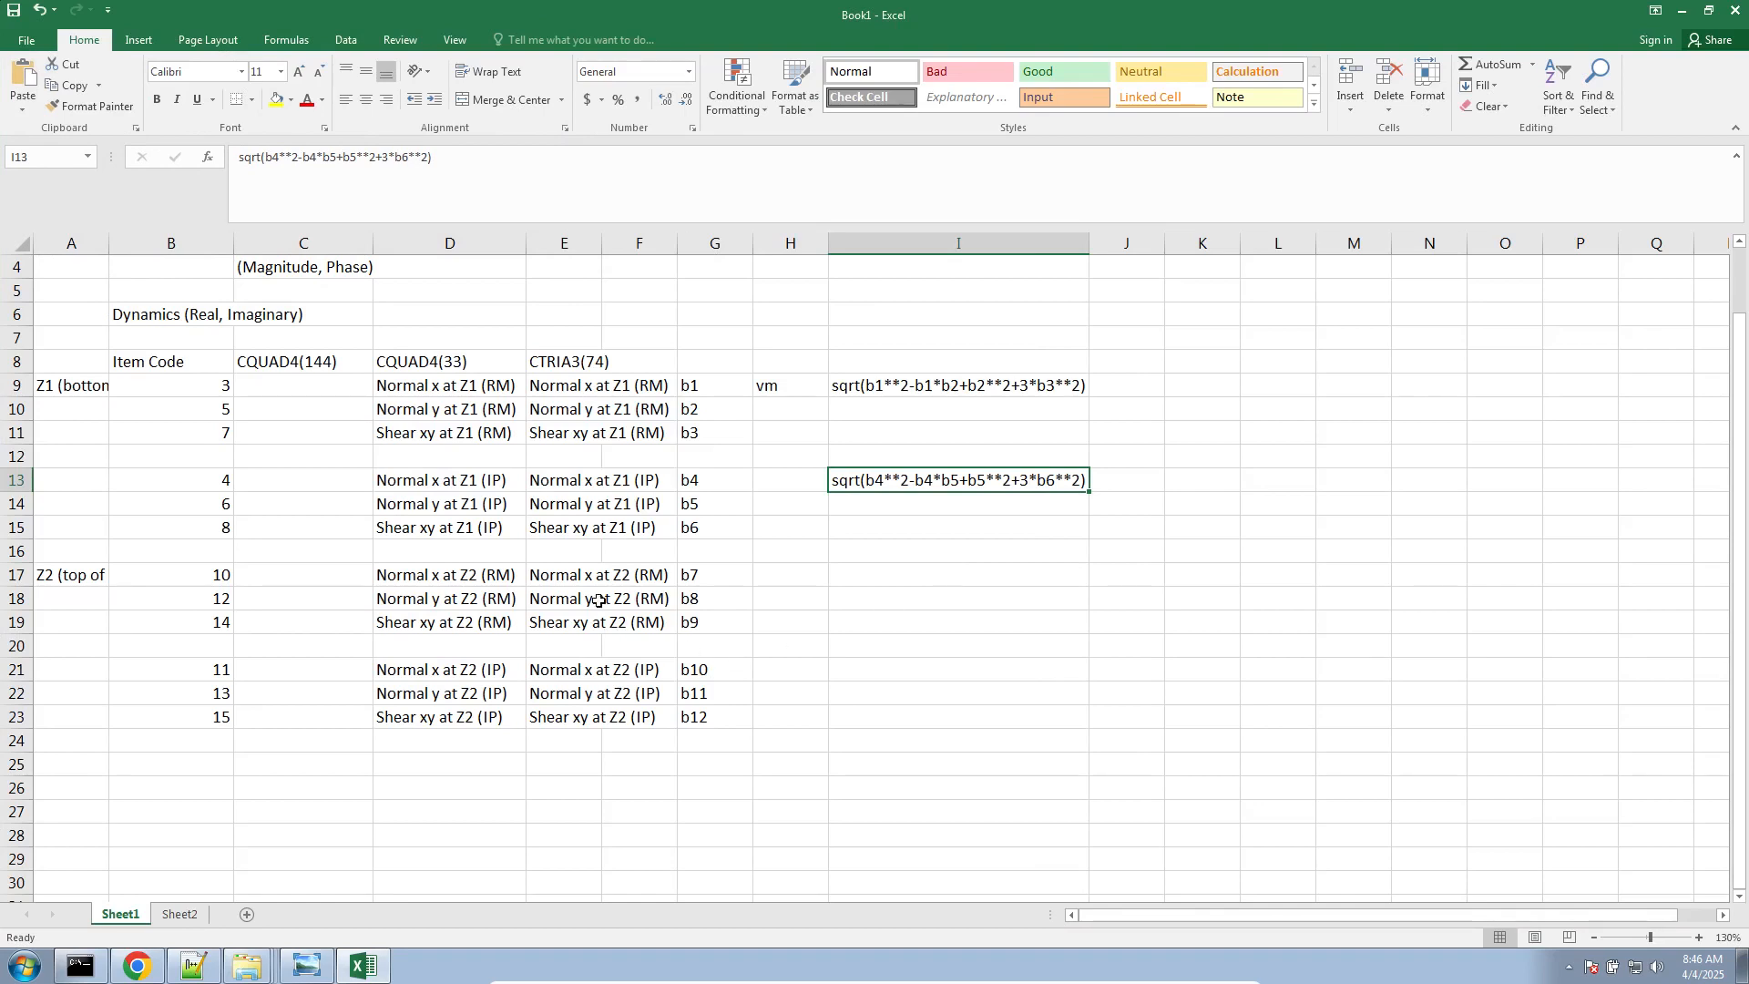
Highlight the Z2 stress rows in D17:I23 and begin the real Z2 von Mises expression in I17 with "sqrt"
{"action": "left_click_drag", "start_coordinate": [420, 583], "coordinate": [840, 723]}
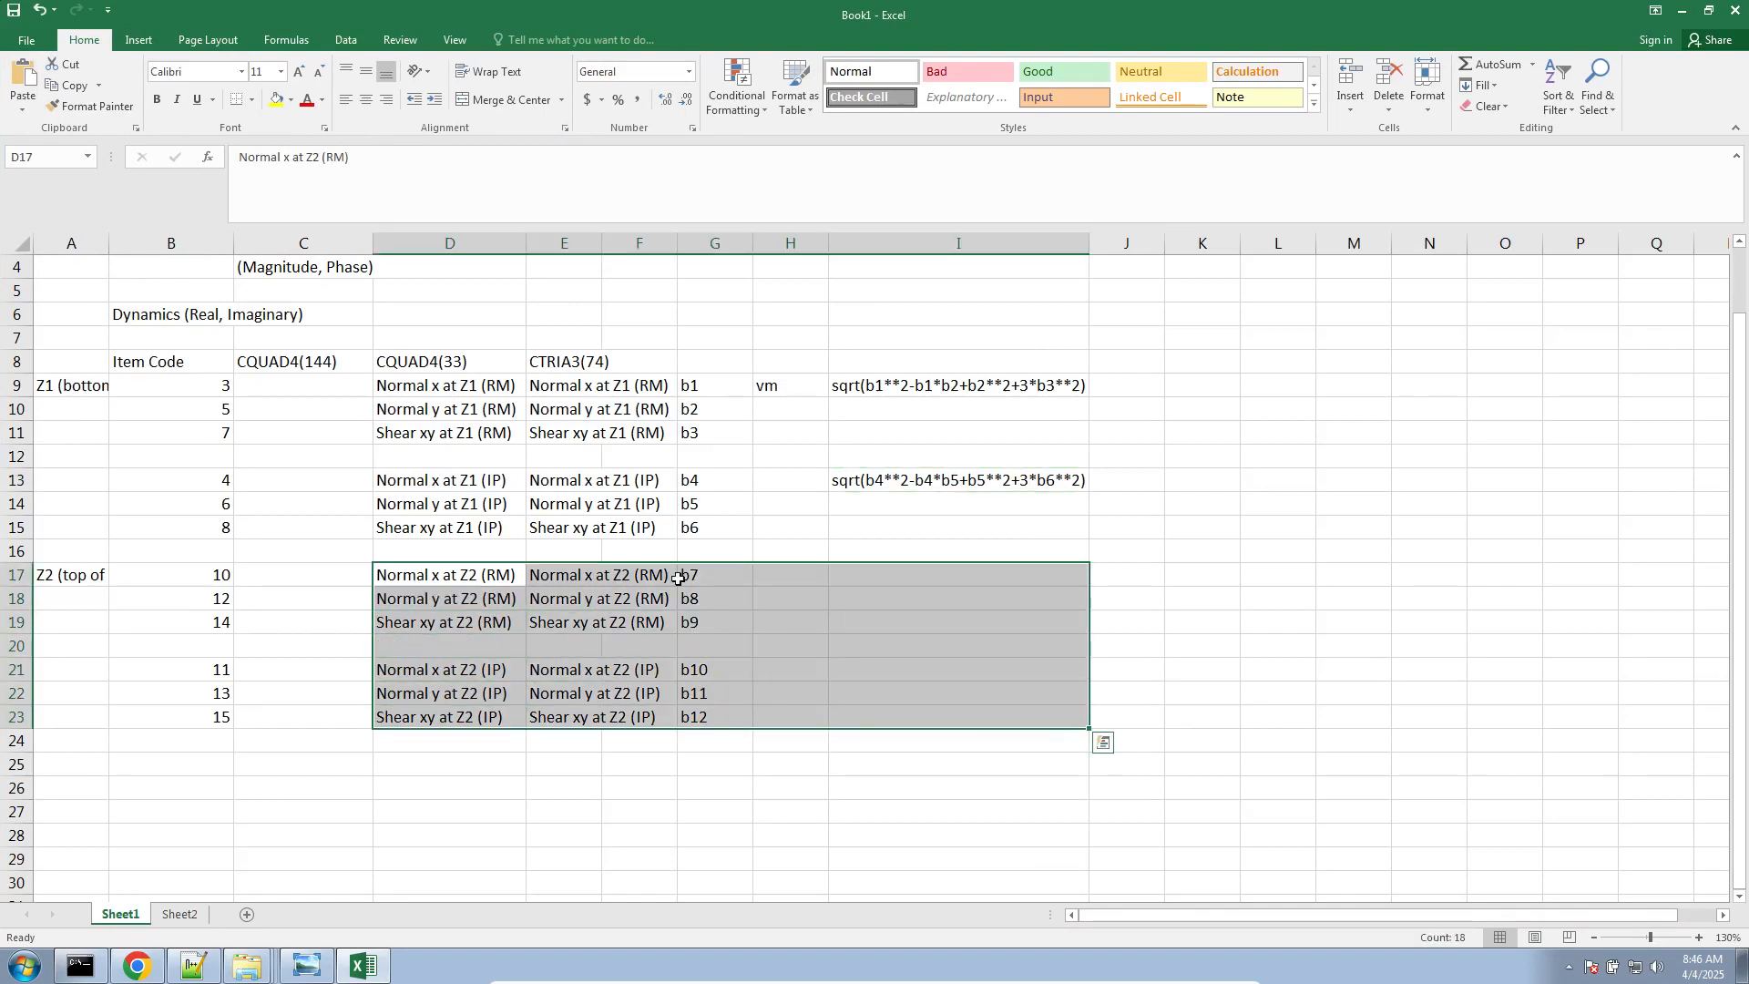
{"action": "left_click", "coordinate": [843, 574]}
{"action": "type", "text": "sqrt(b7**2-b7*b8+b8**2+3*b9**2"}
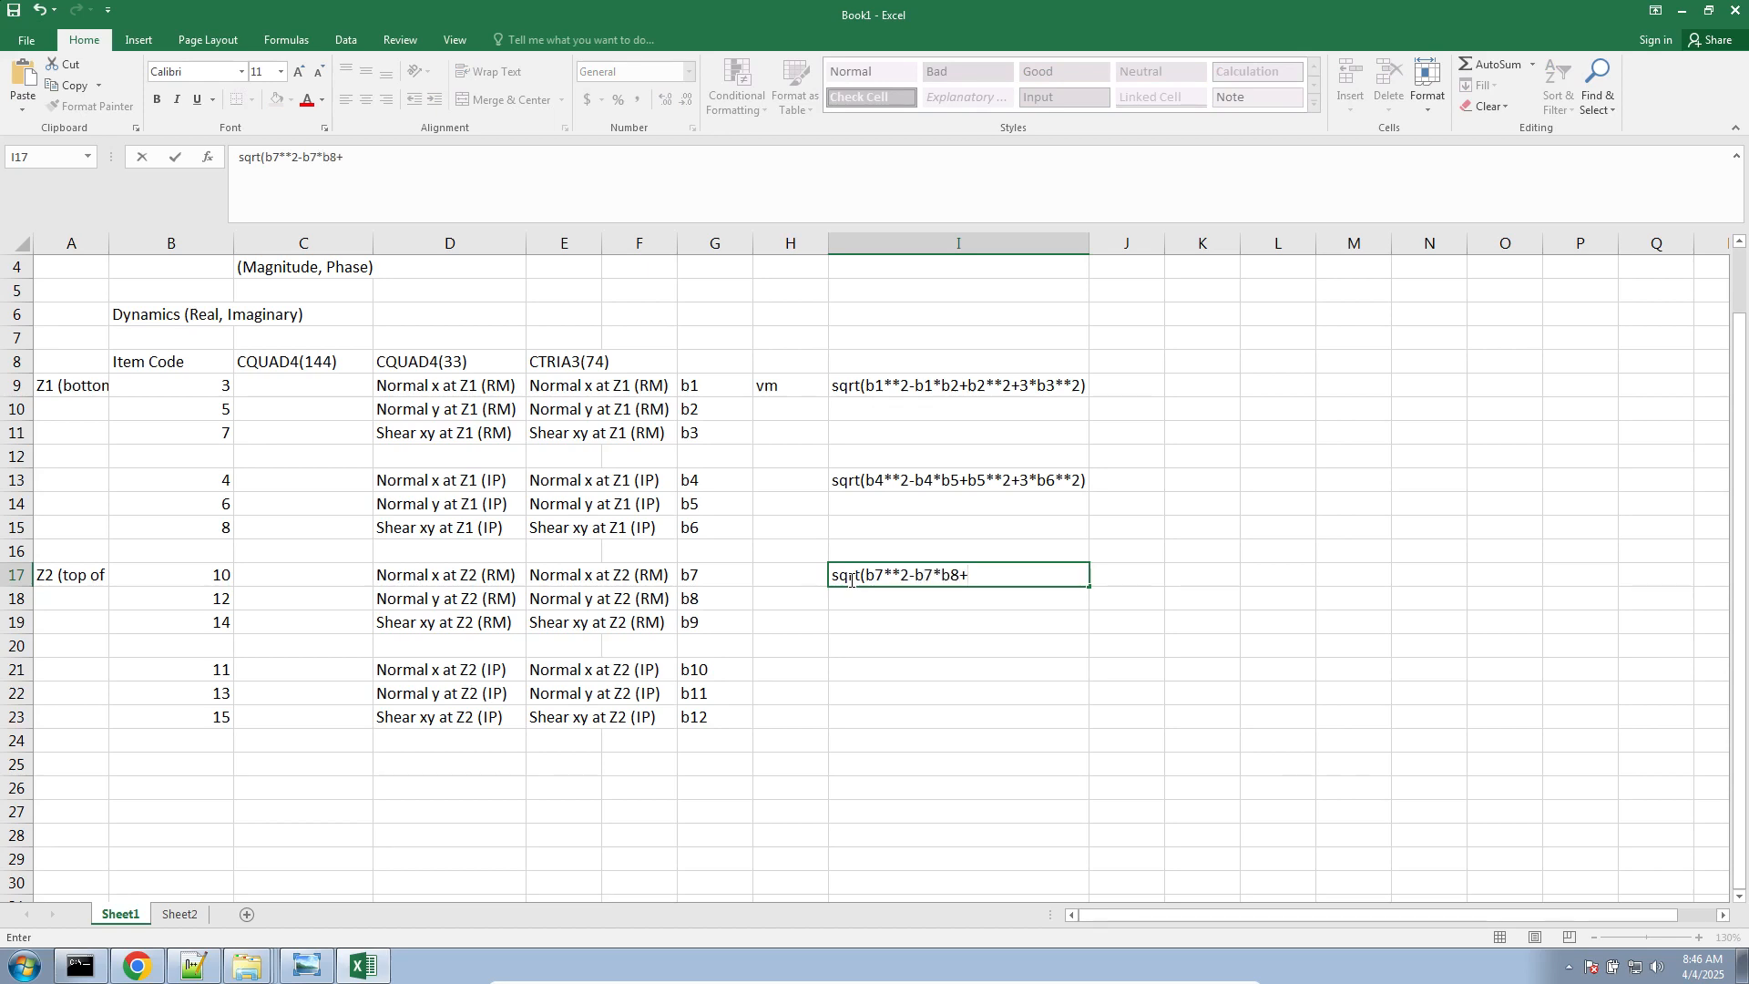
Complete the real Z2 von Mises expression in I17 as "sqrt(b7**2-b7*b8+b8**2+3.0*b9**2)"
{"action": "type", "text": "b8**2+3*b9**2"}
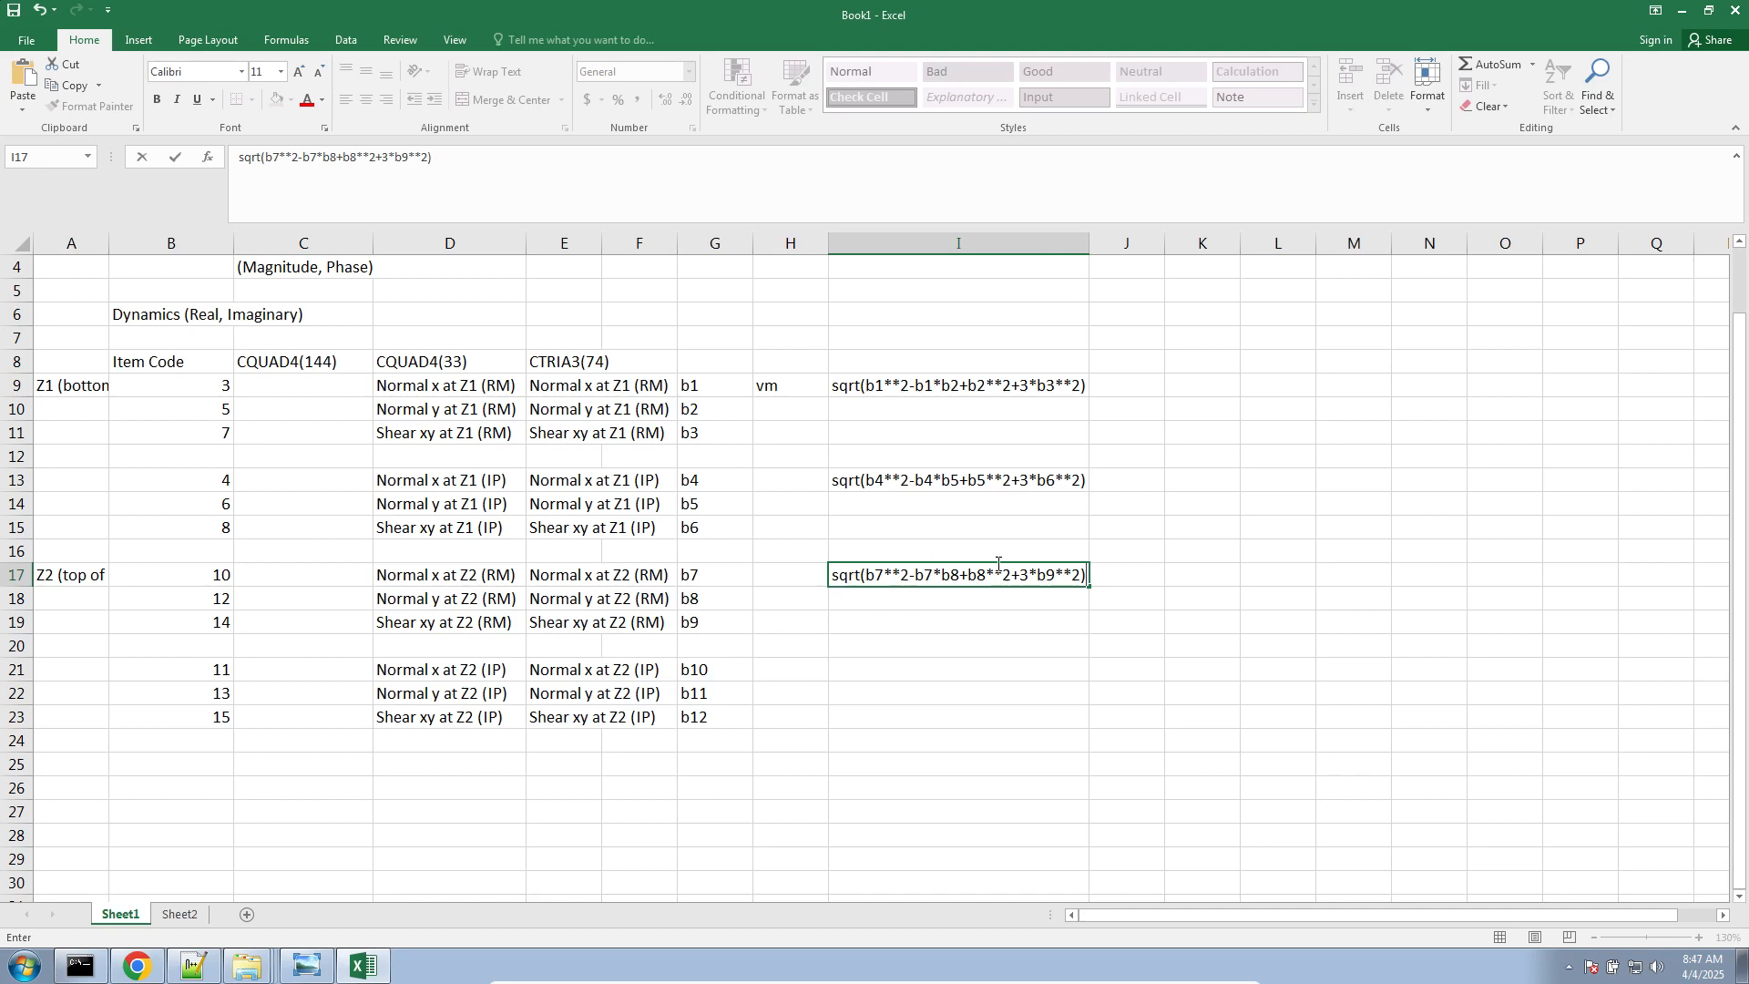
{"action": "left_click", "coordinate": [1027, 572]}
{"action": "type", "text": ".0"}
{"action": "key", "text": "Return"}
{"action": "left_click", "coordinate": [1039, 579]}
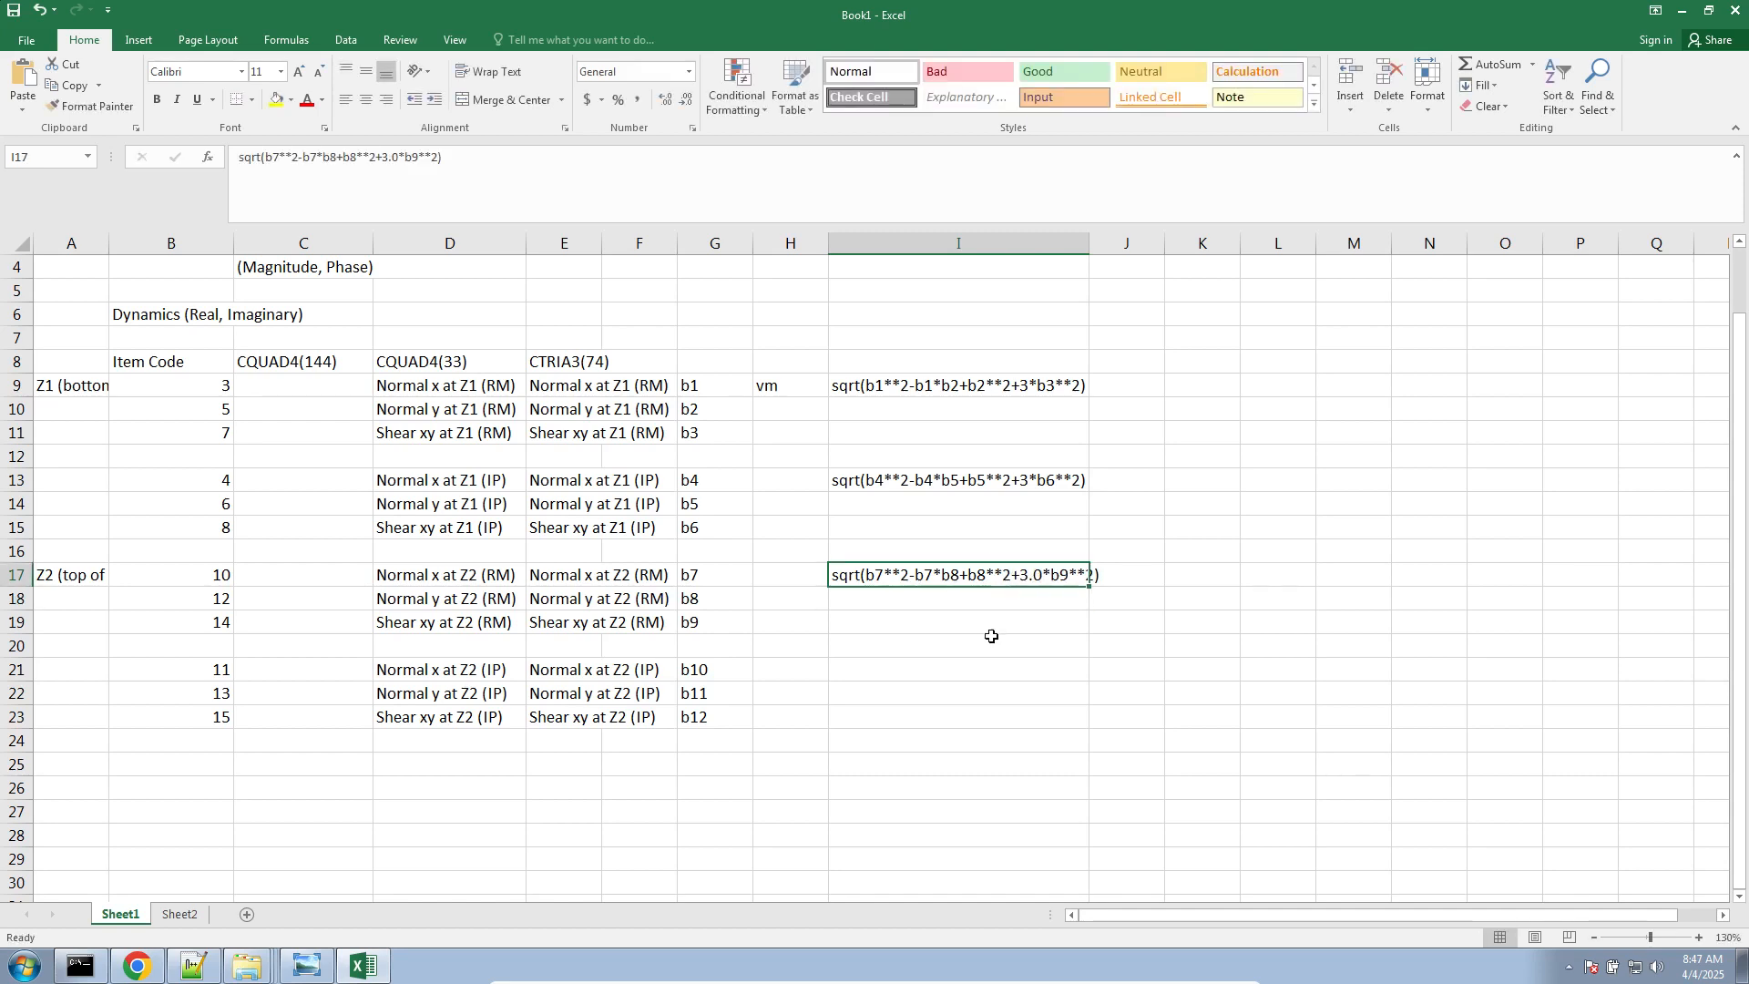
Copy the I17 expression and highlight the Z2 stress block A17:K25 to point out the remaining imaginary rows
{"action": "key", "text": "ctrl+c"}
{"action": "left_click", "coordinate": [903, 674]}
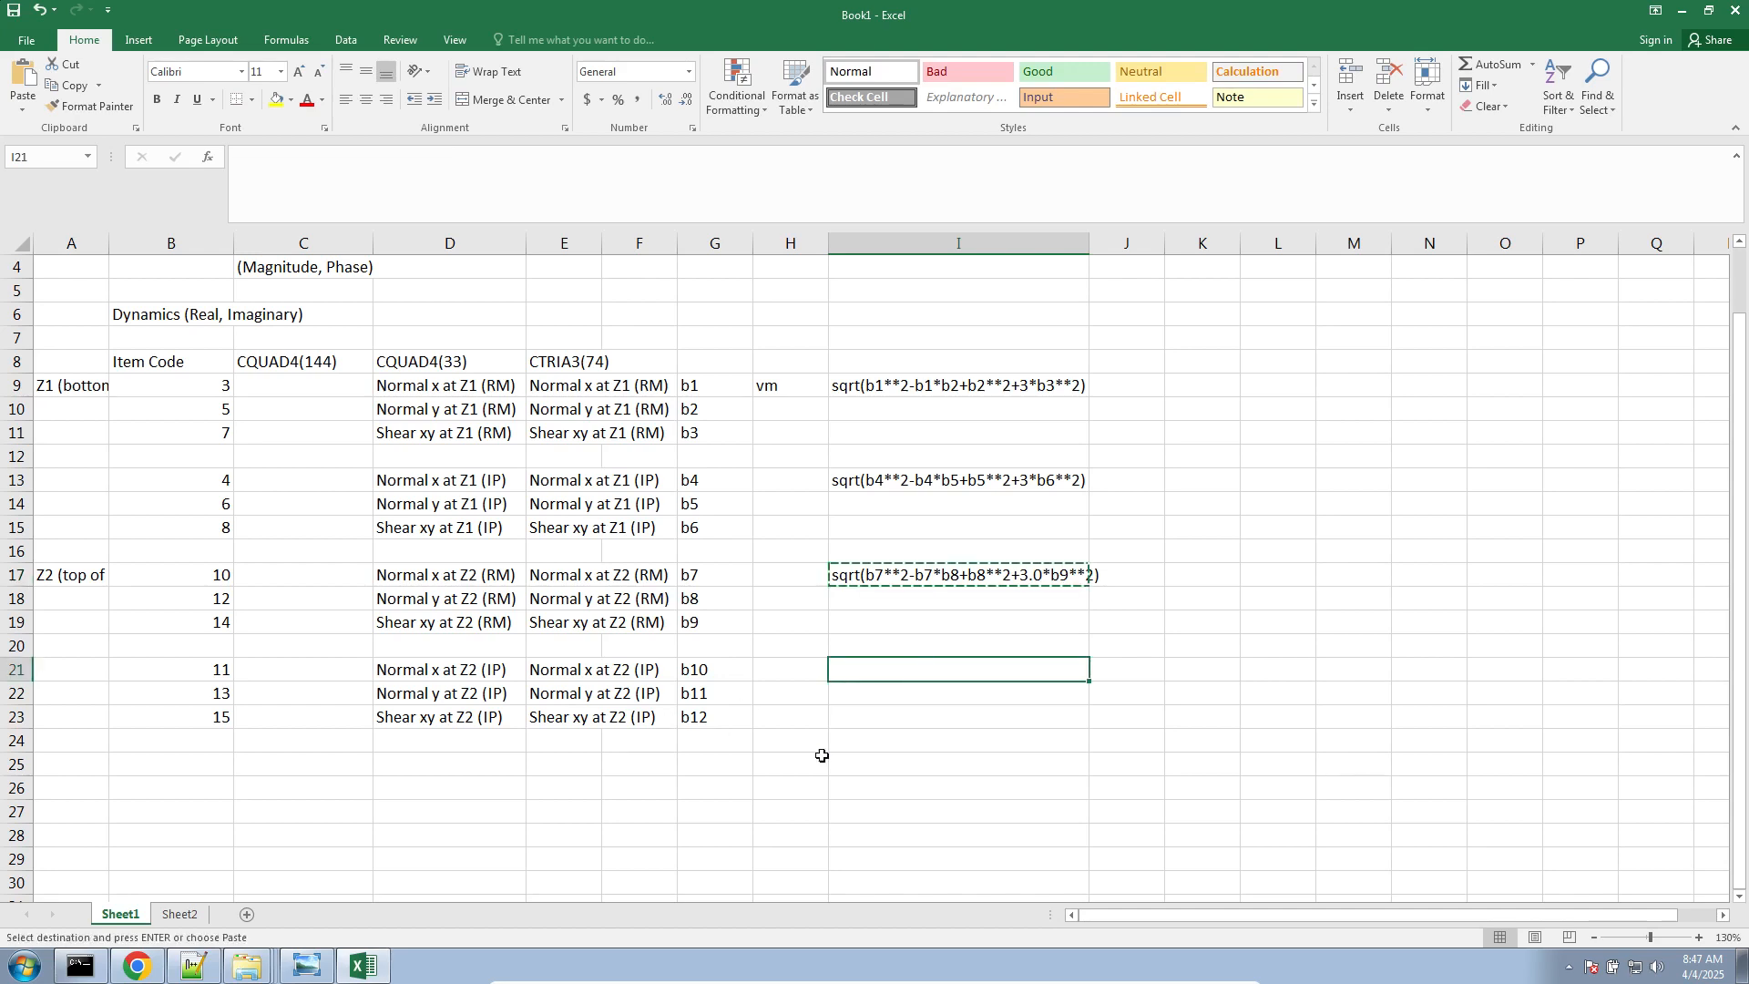
{"action": "left_click_drag", "start_coordinate": [965, 763], "coordinate": [35, 679]}
{"action": "left_click", "coordinate": [388, 673]}
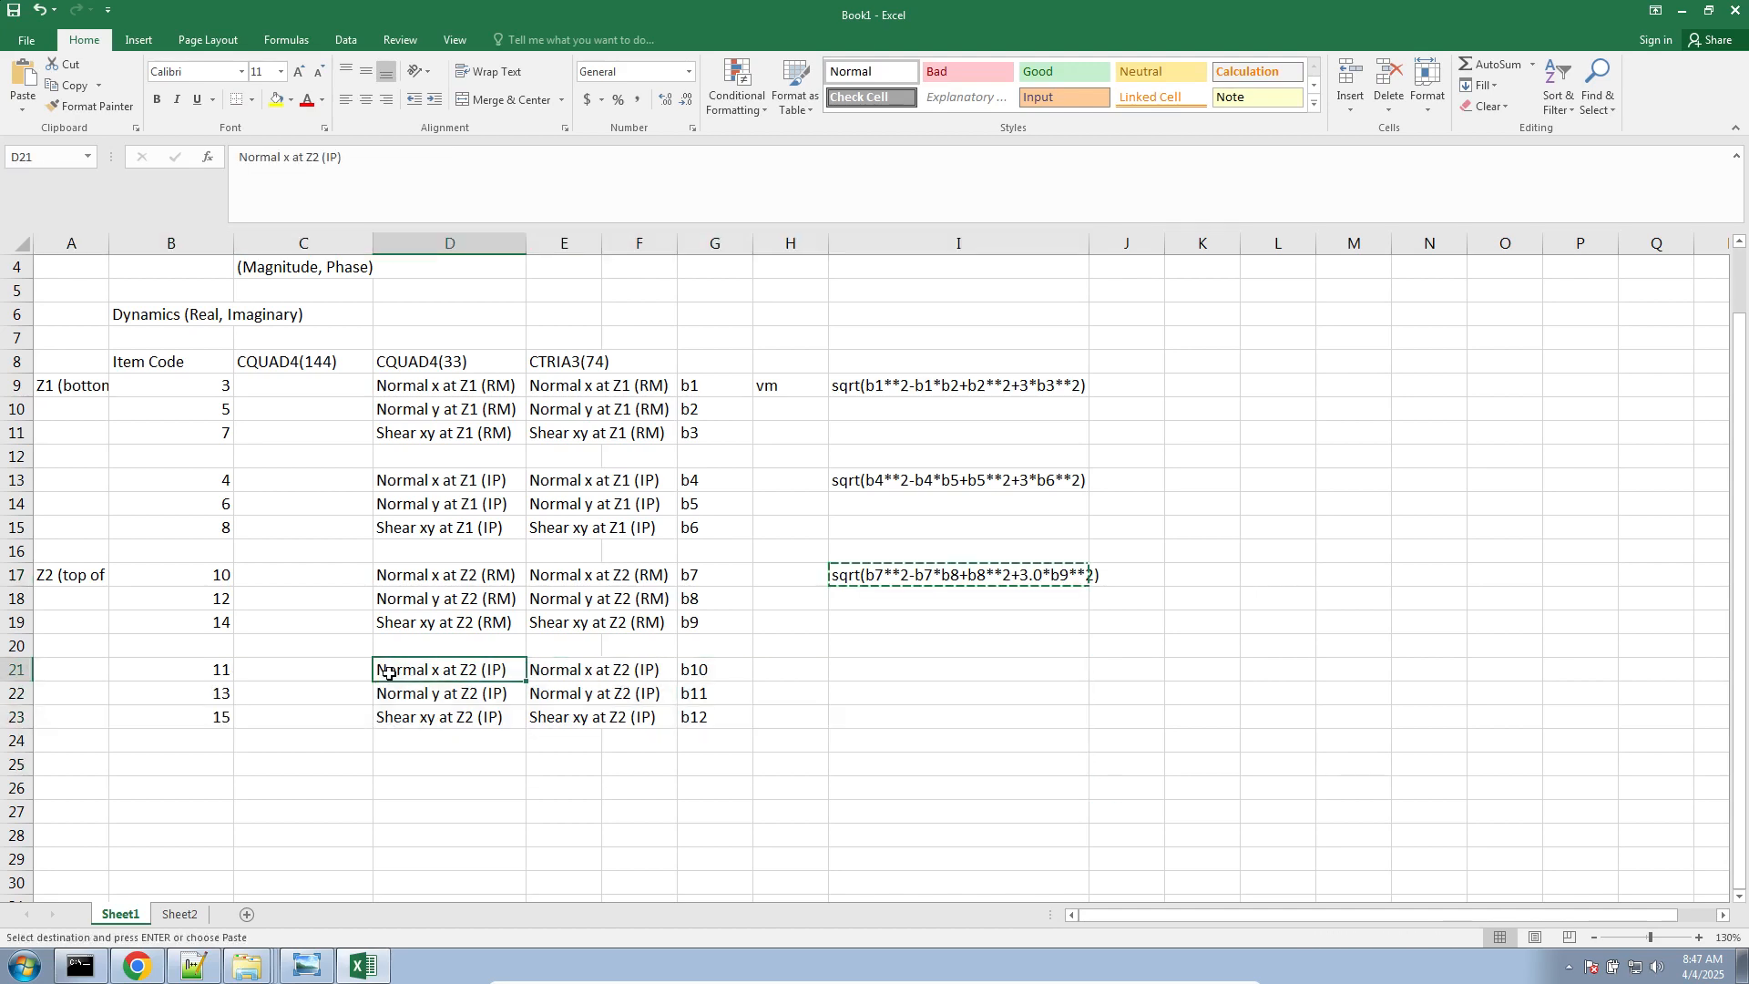
{"action": "left_click_drag", "start_coordinate": [896, 580], "coordinate": [2, 757]}
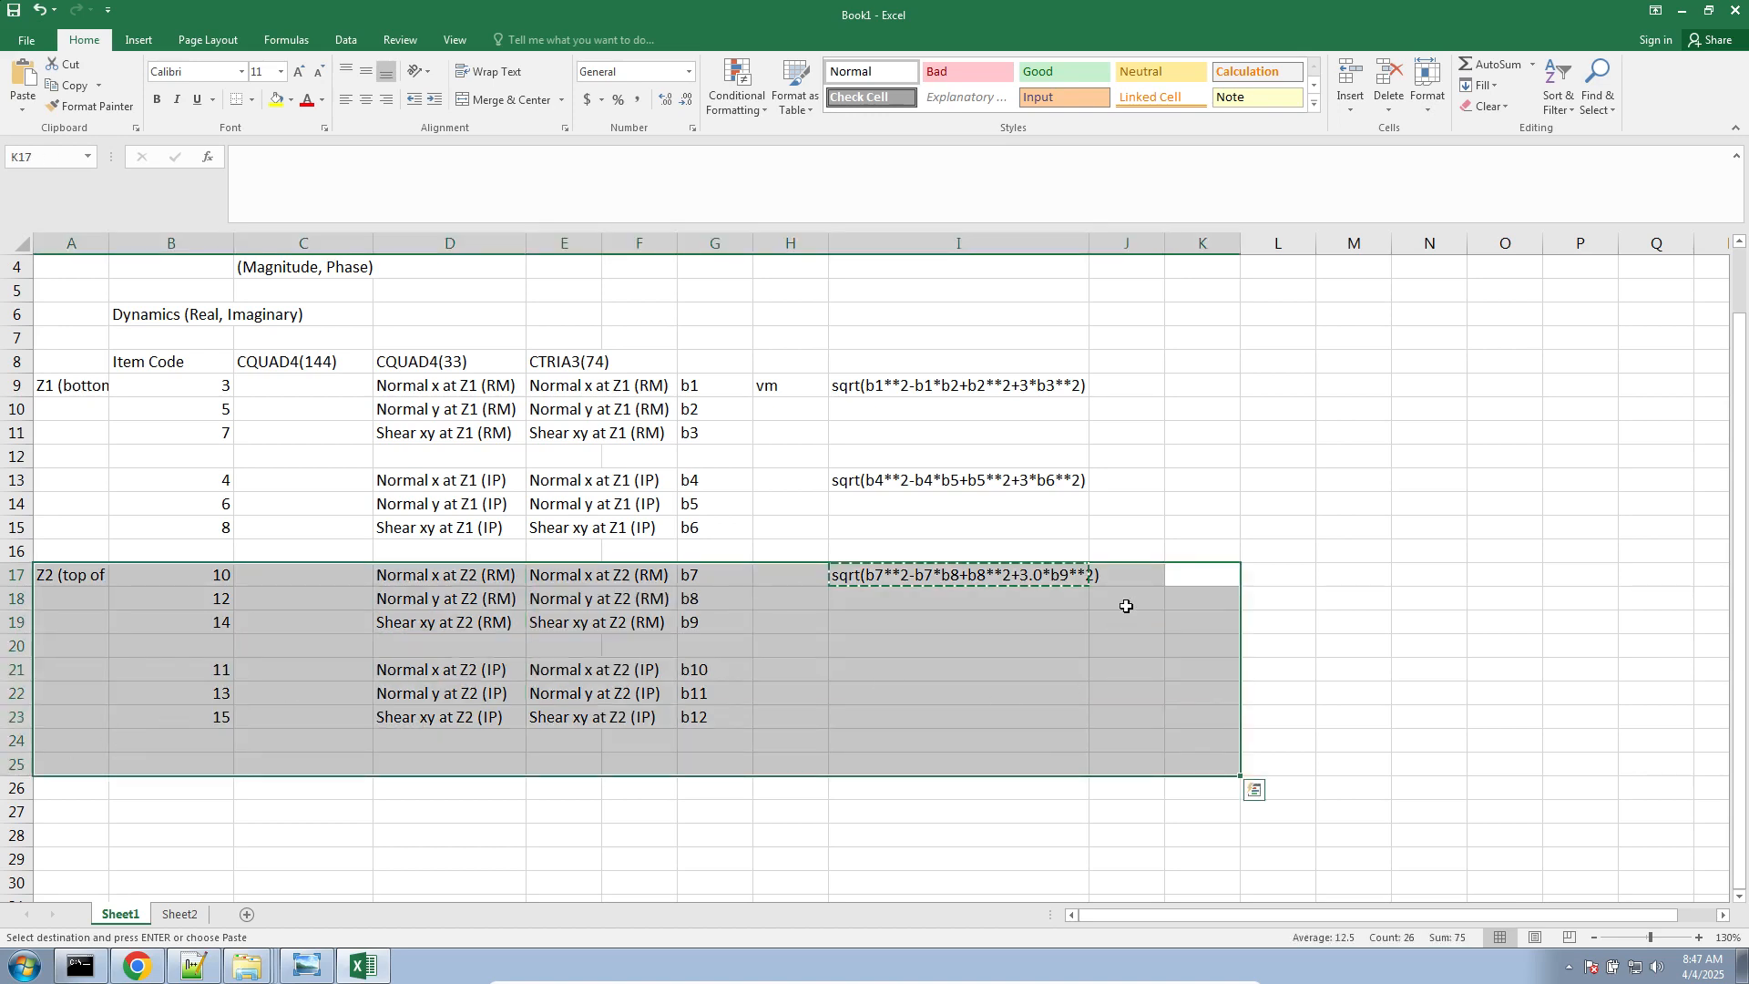
{"action": "left_click", "coordinate": [1183, 413]}
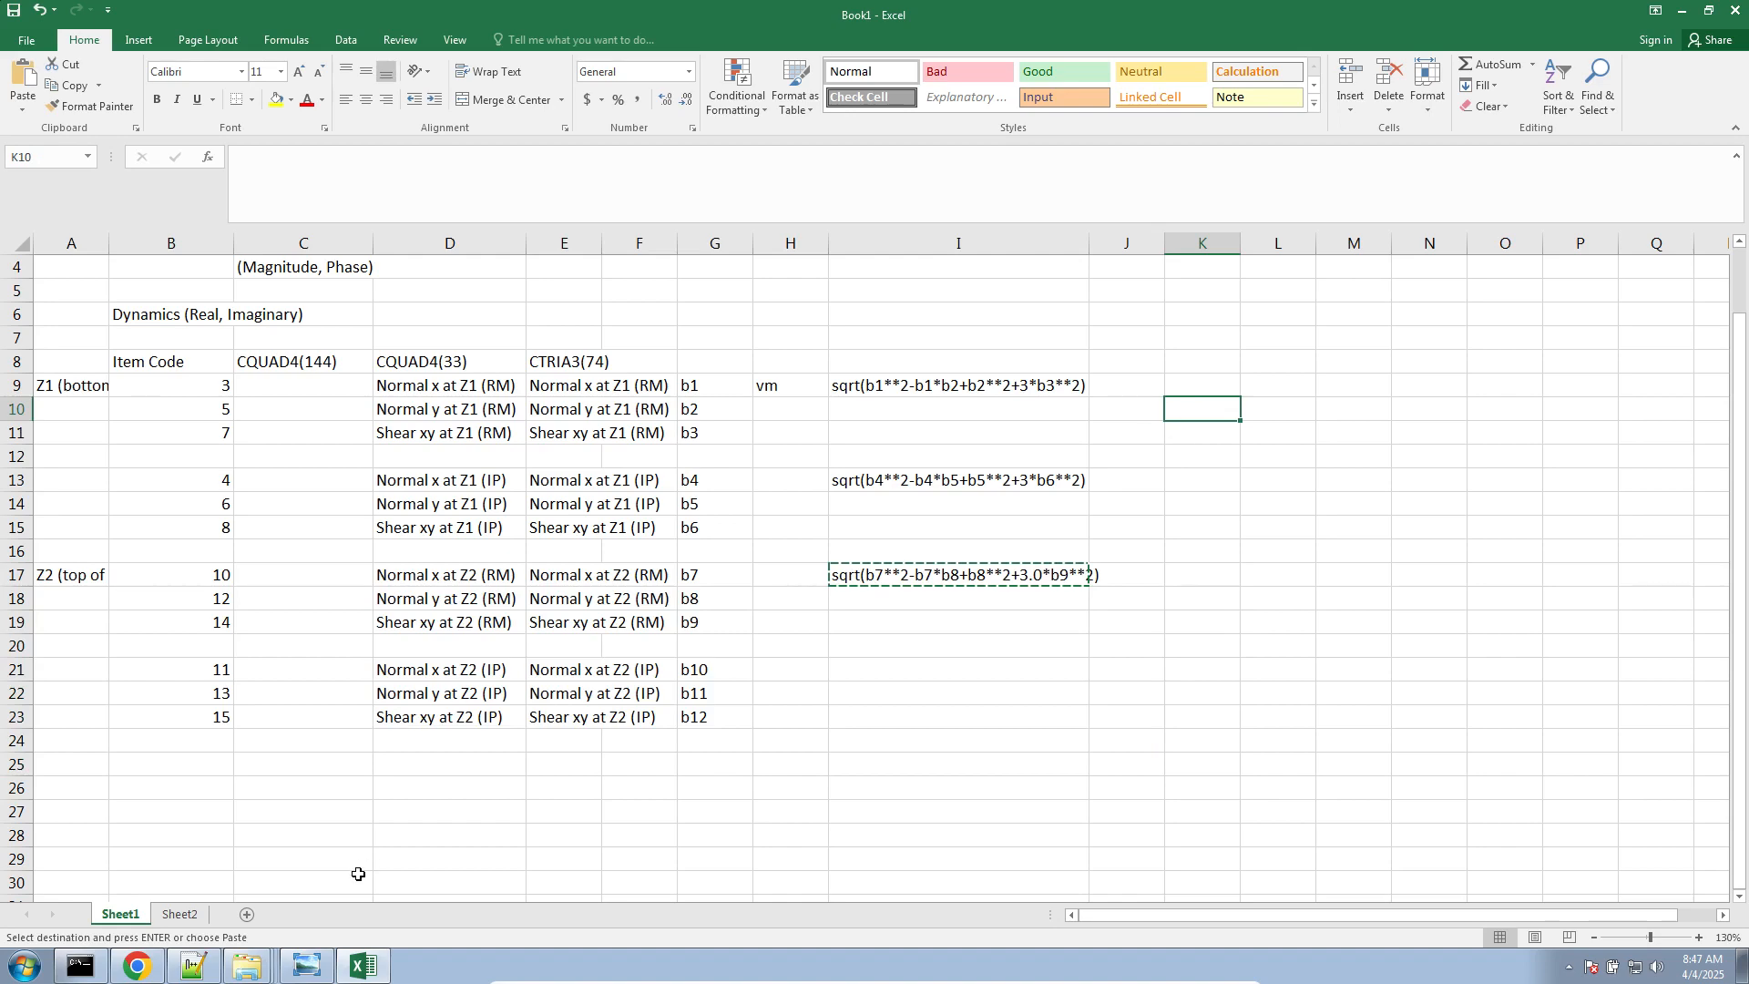
Switch to Notepad++ and look back through model.f06 above the retained DRESP2 responses for printed stress output
{"action": "left_click", "coordinate": [193, 967]}
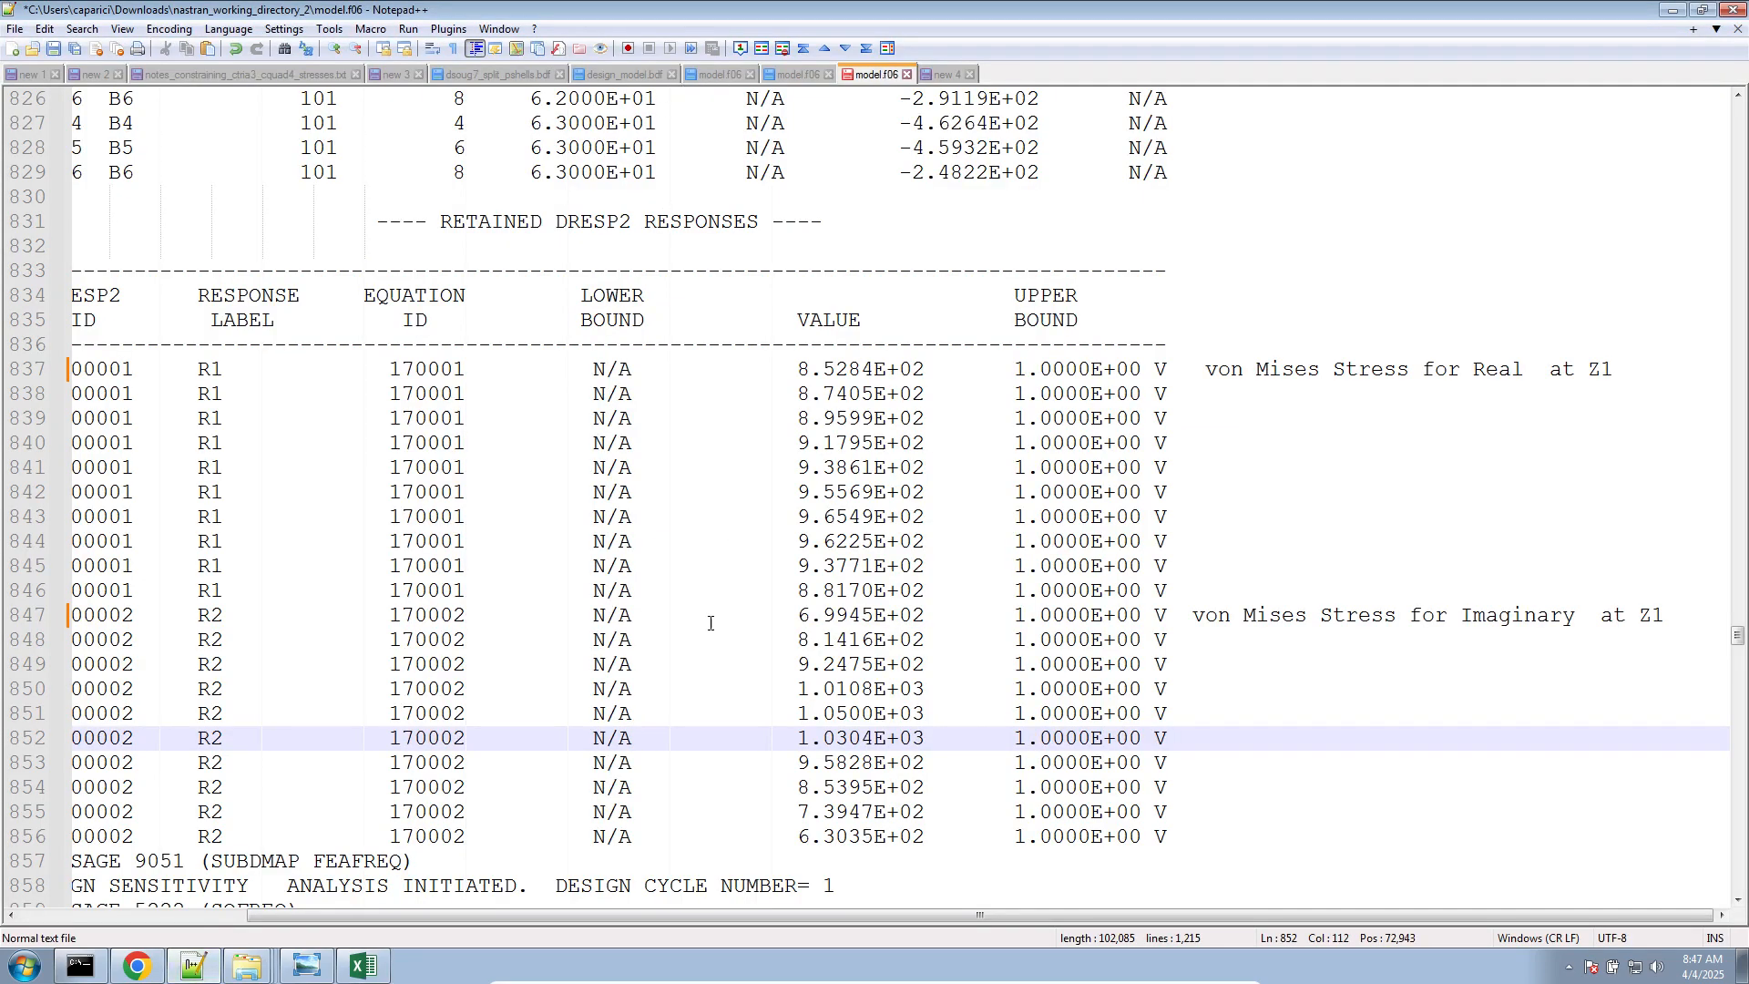
{"action": "scroll", "coordinate": [710, 623], "scroll_direction": "up", "scroll_amount": 6}
{"action": "left_click_drag", "start_coordinate": [671, 915], "coordinate": [412, 928]}
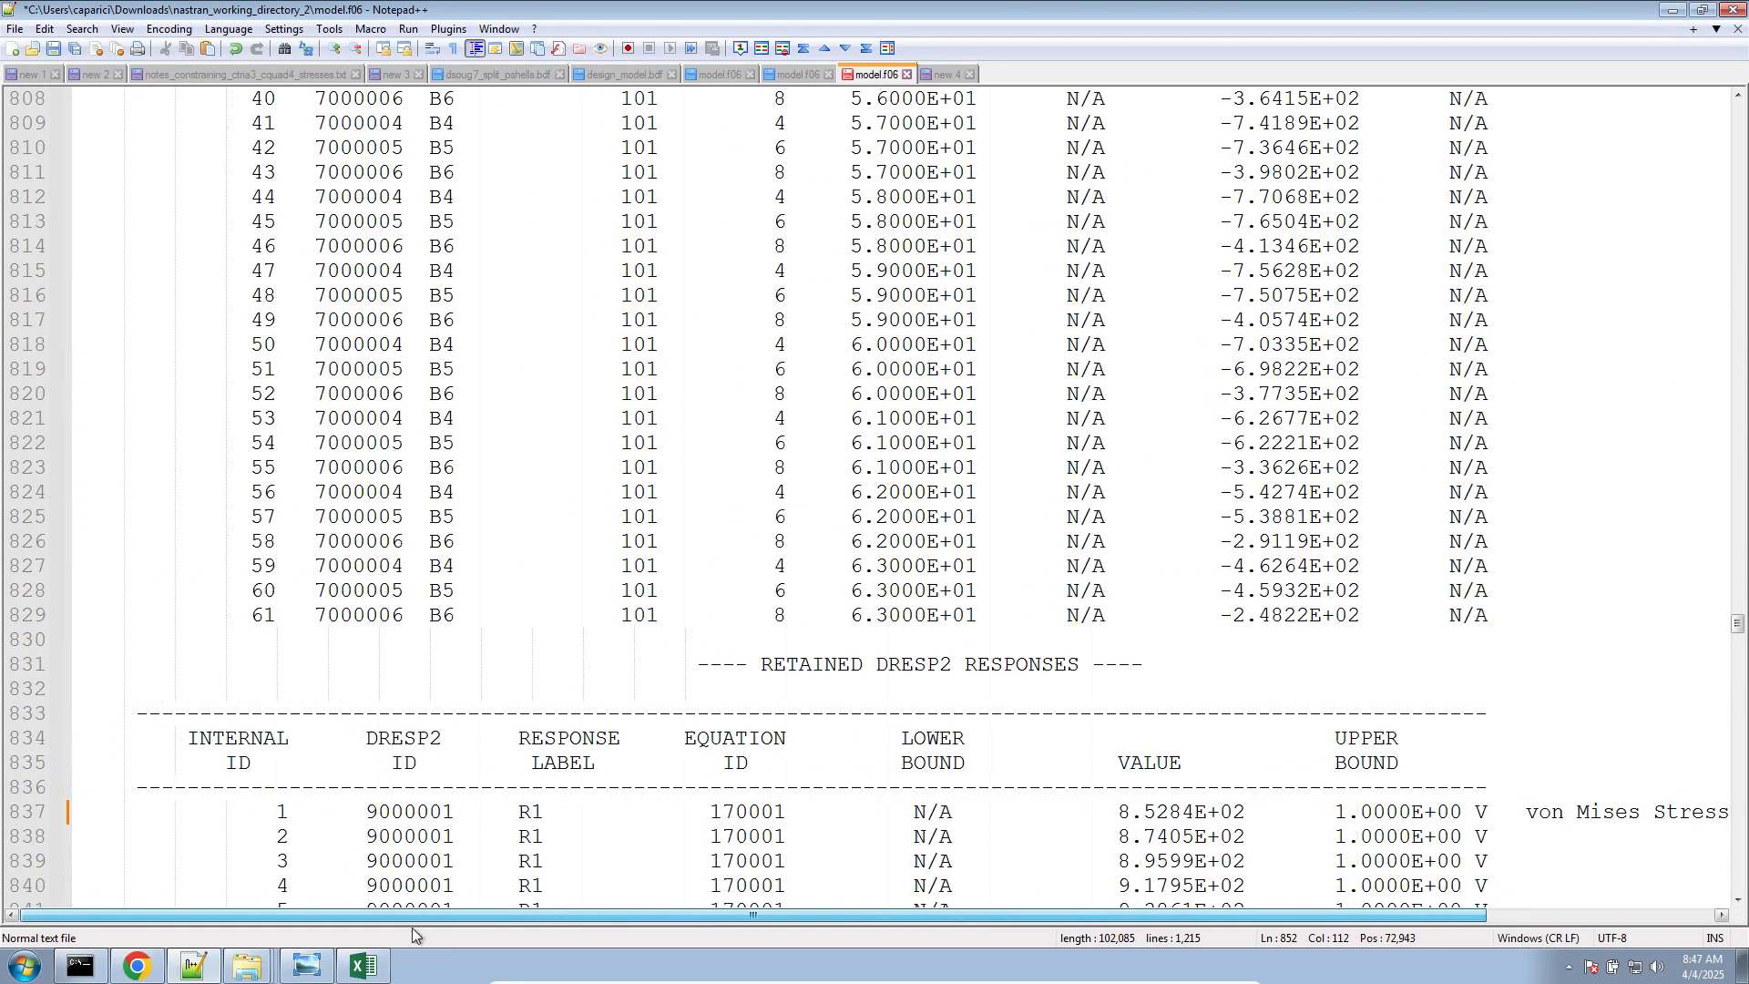
{"action": "scroll", "coordinate": [668, 723], "scroll_direction": "up", "scroll_amount": 20}
{"action": "scroll", "coordinate": [667, 722], "scroll_direction": "up", "scroll_amount": 20}
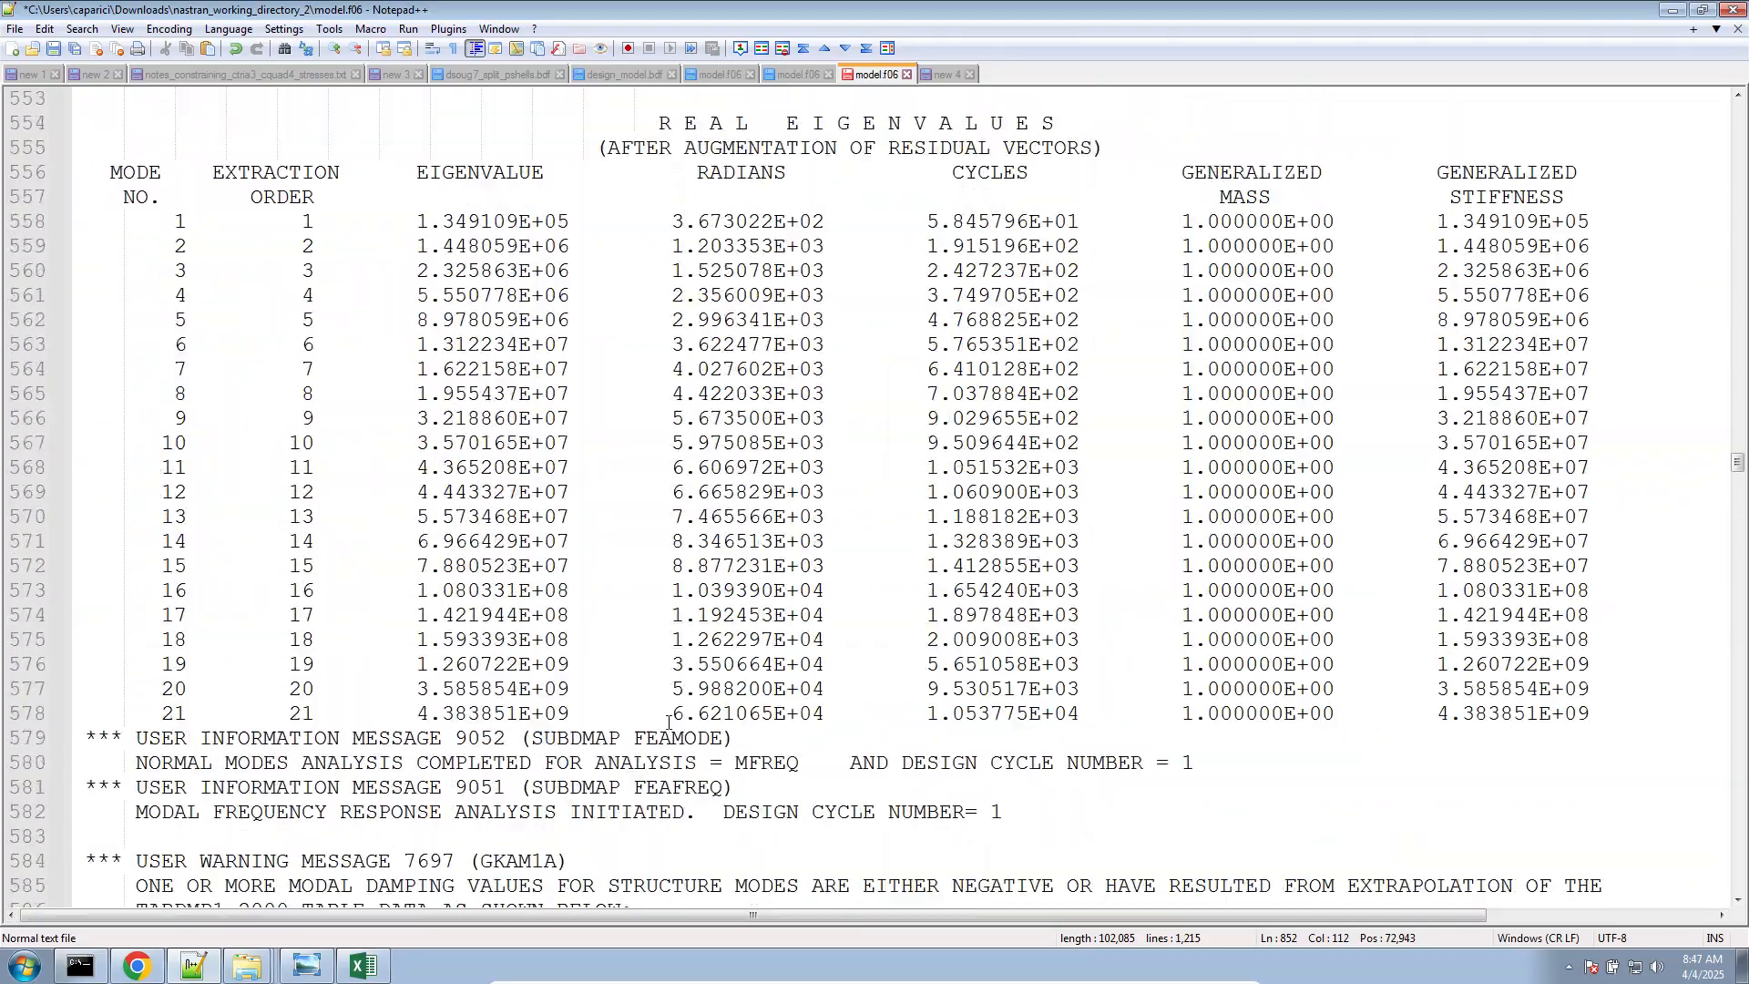
{"action": "scroll", "coordinate": [668, 722], "scroll_direction": "up", "scroll_amount": 9}
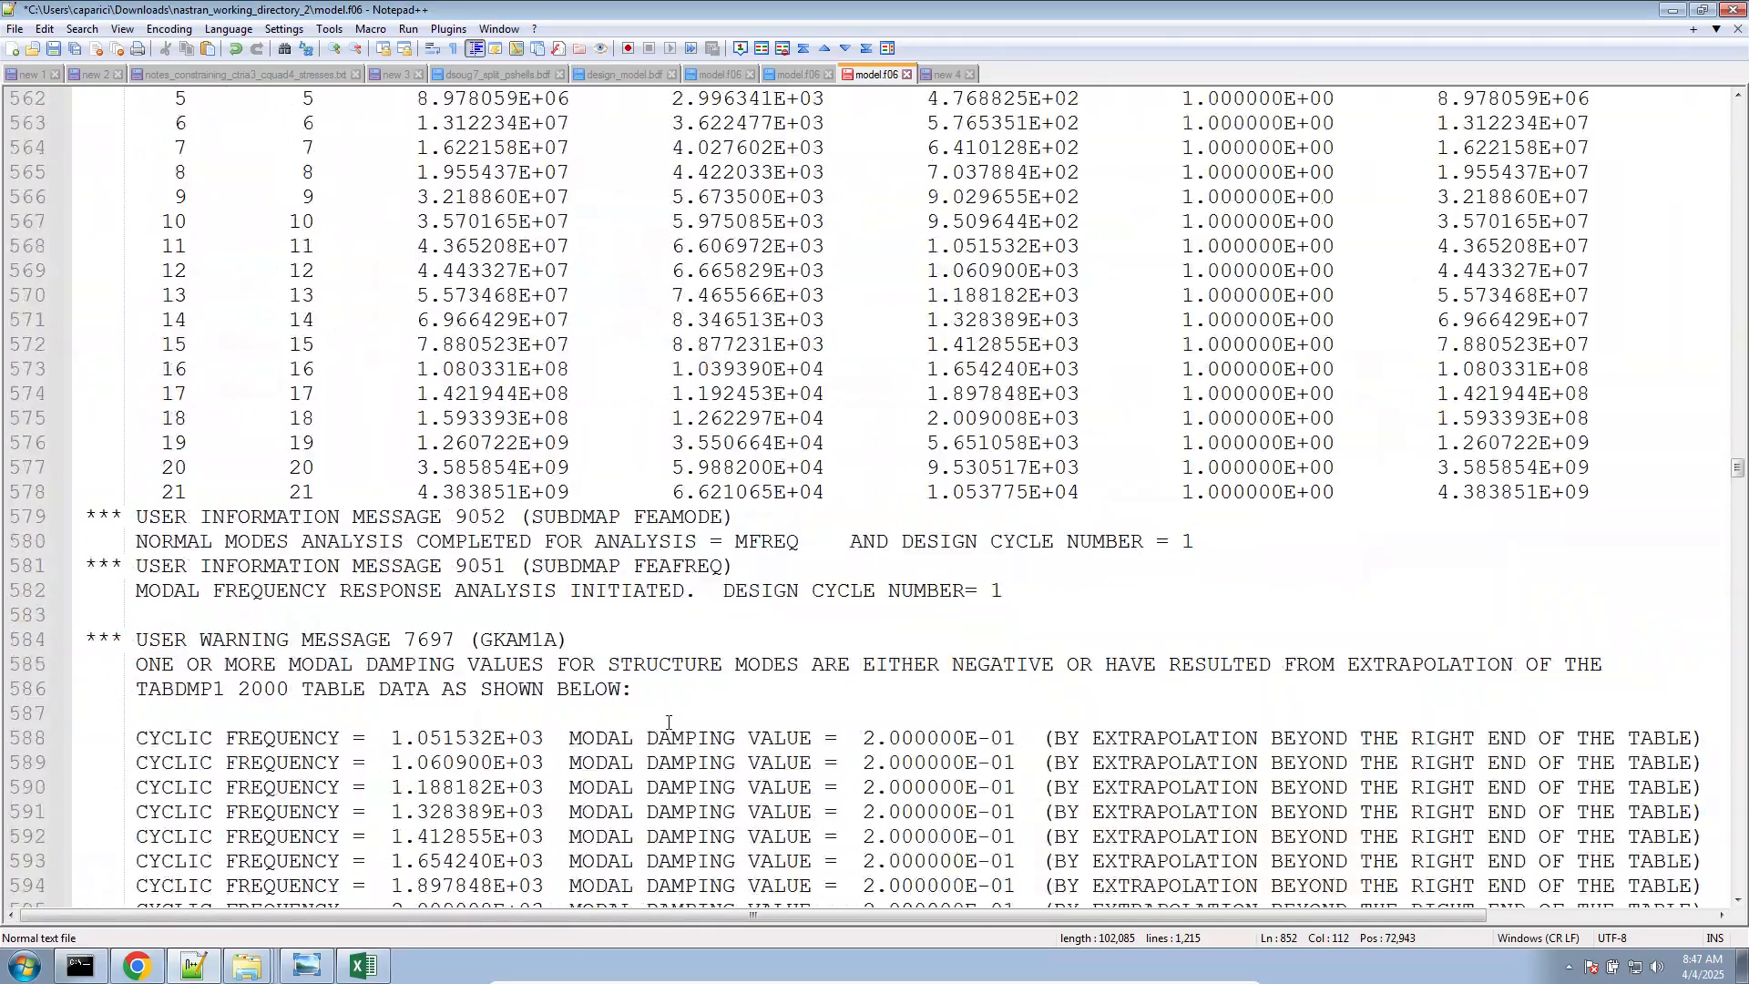
Open model.bdf from nastran_working_directory_2, set the first STRESS option on line 13 to PRINT, and save the file
{"action": "left_click", "coordinate": [246, 966]}
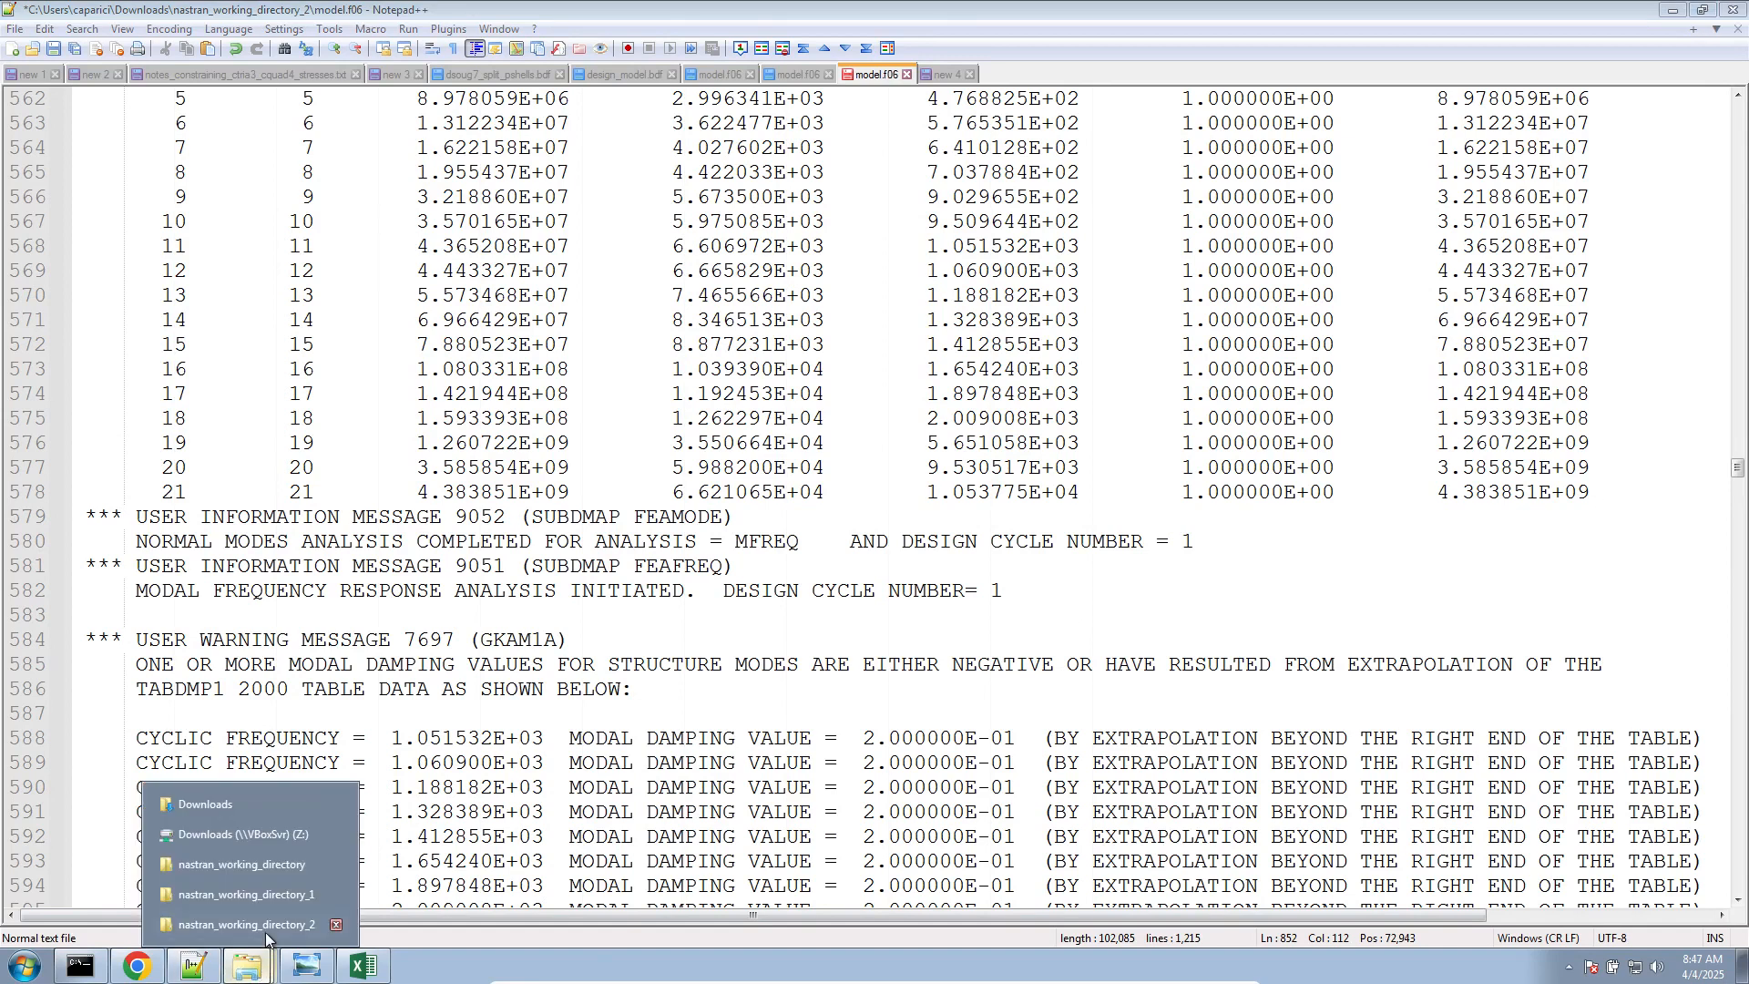
{"action": "left_click", "coordinate": [266, 931]}
{"action": "double_click", "coordinate": [246, 247]}
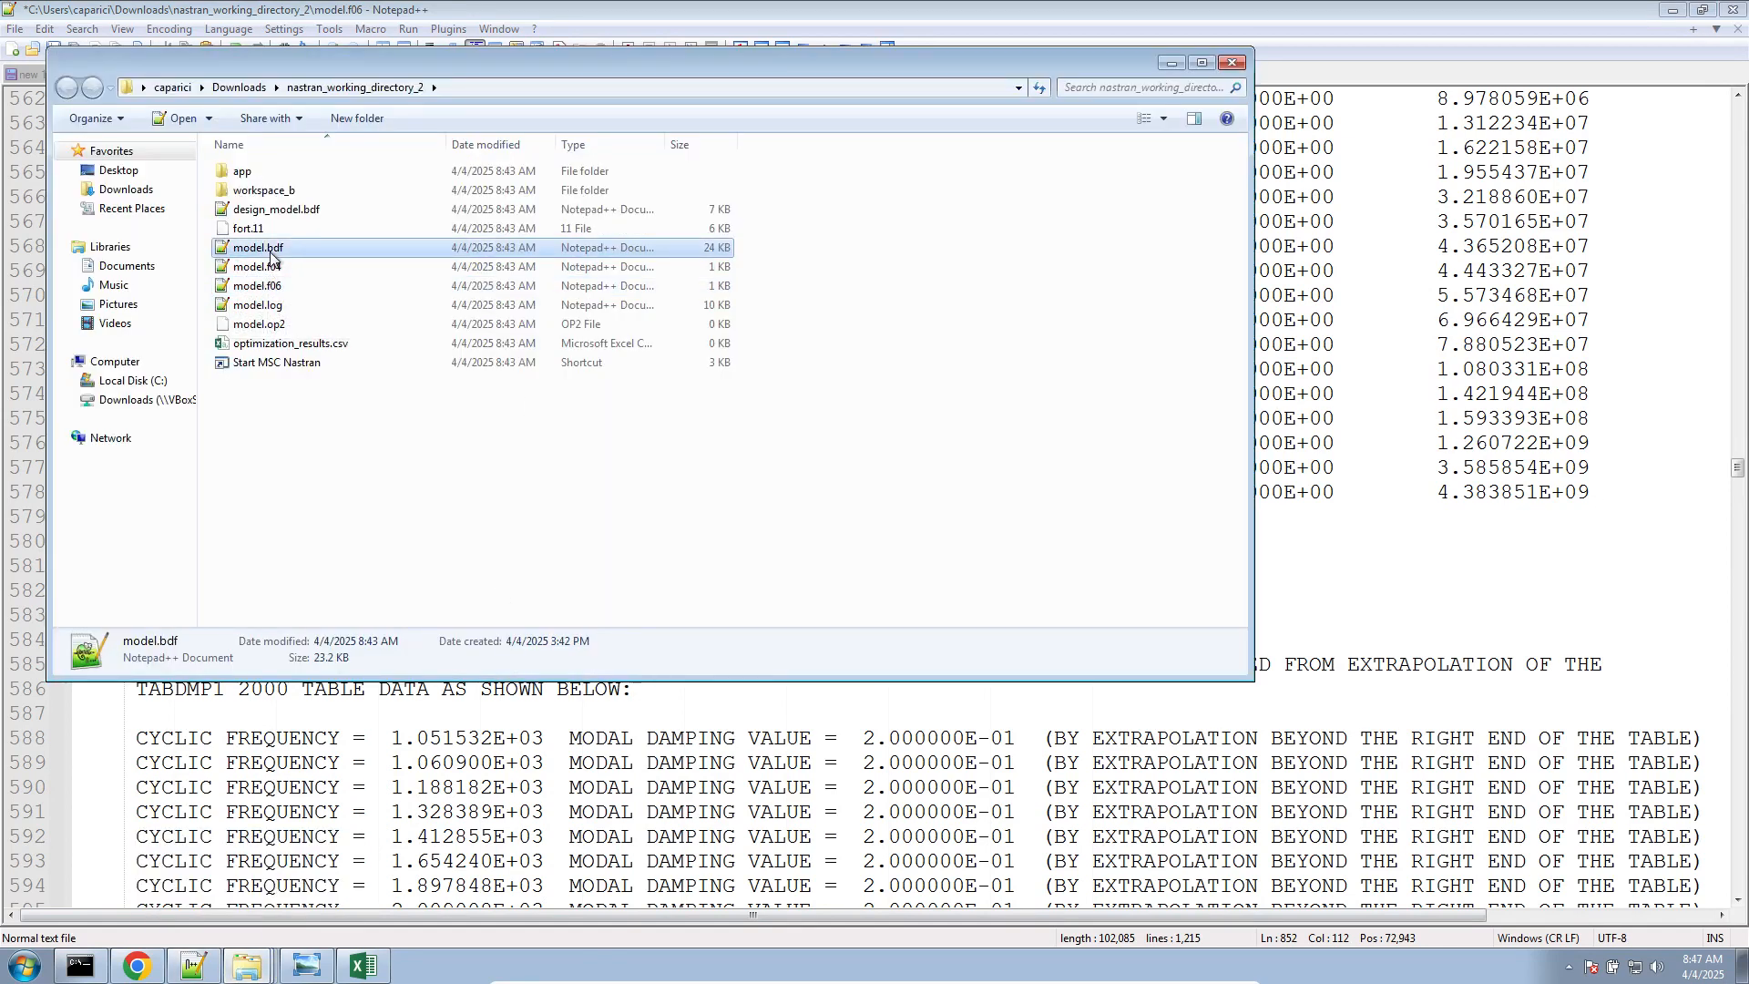
{"action": "double_click", "coordinate": [141, 394]}
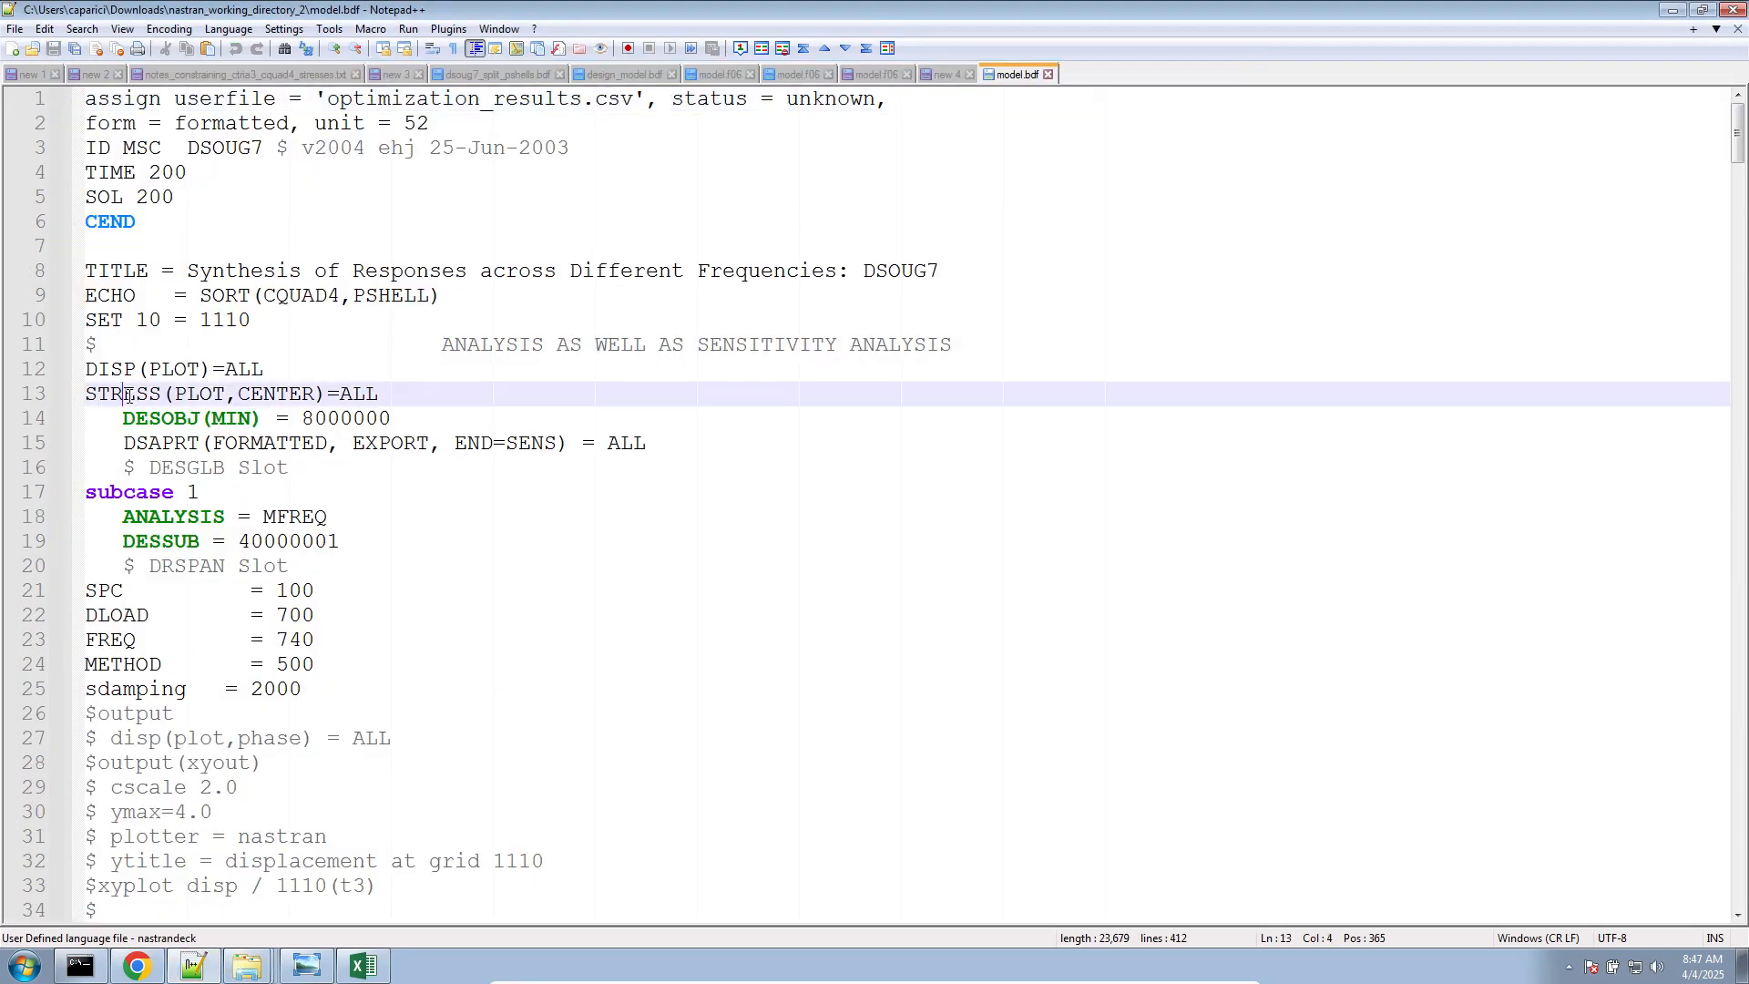
{"action": "double_click", "coordinate": [193, 395]}
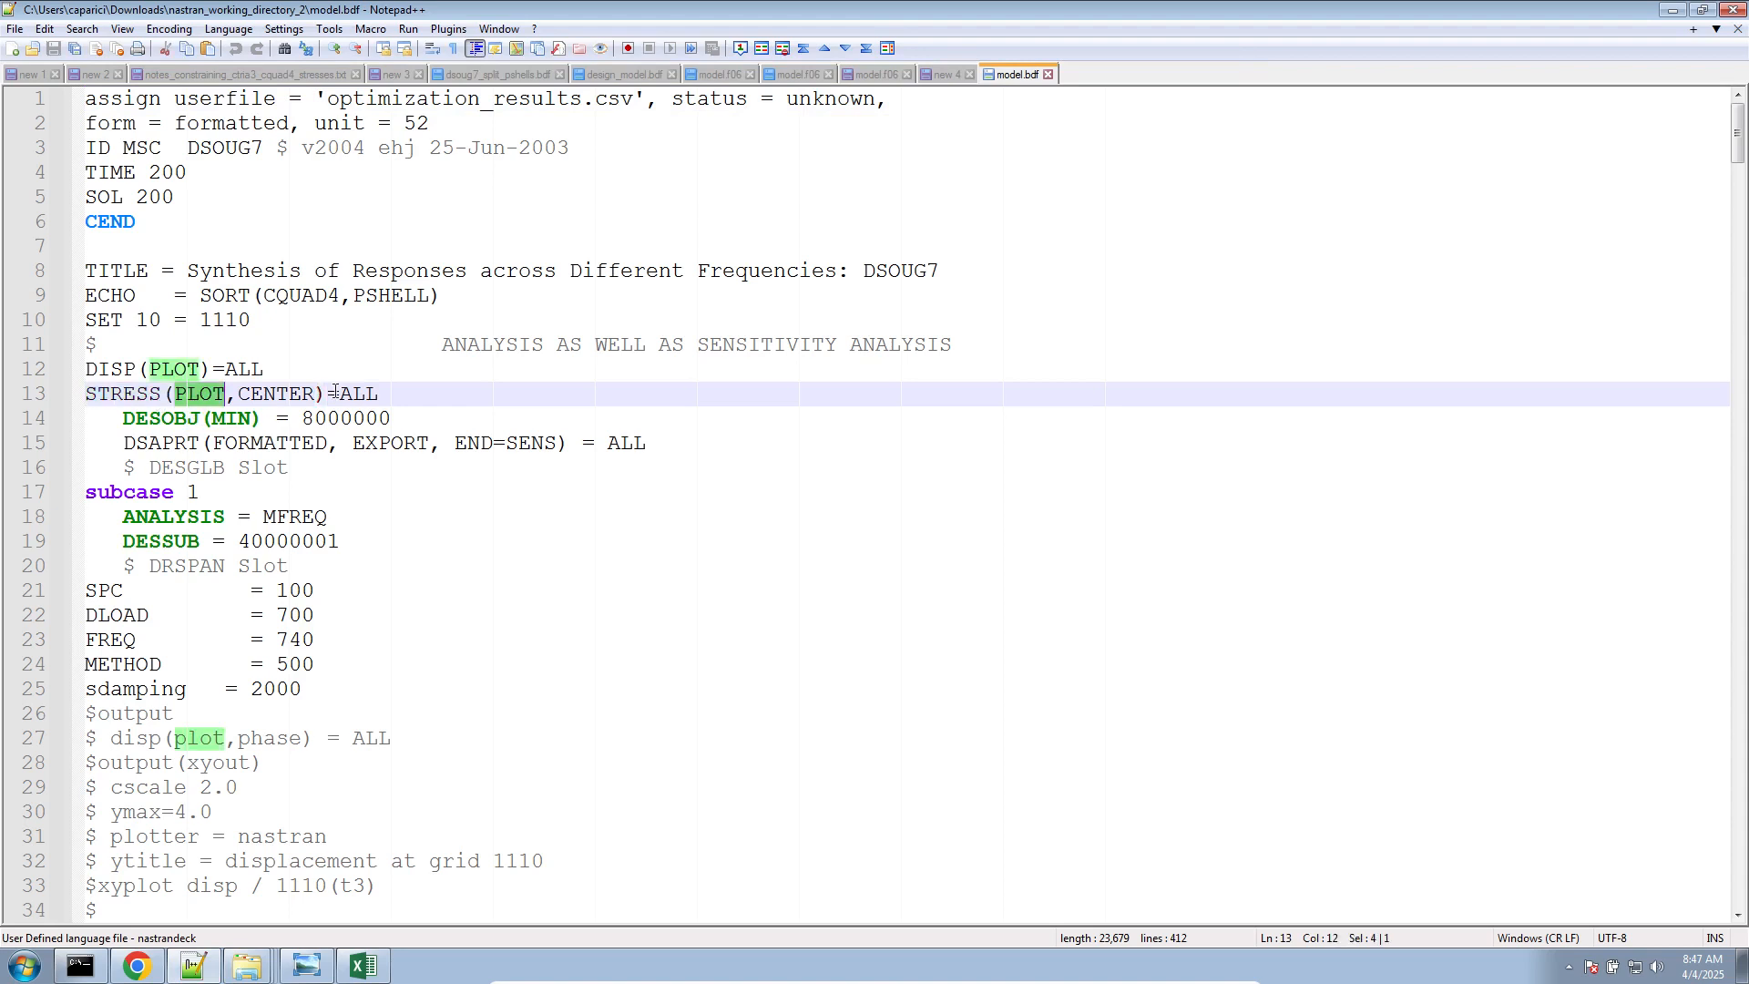
{"action": "type", "text": "P"}
{"action": "key", "text": "Return"}
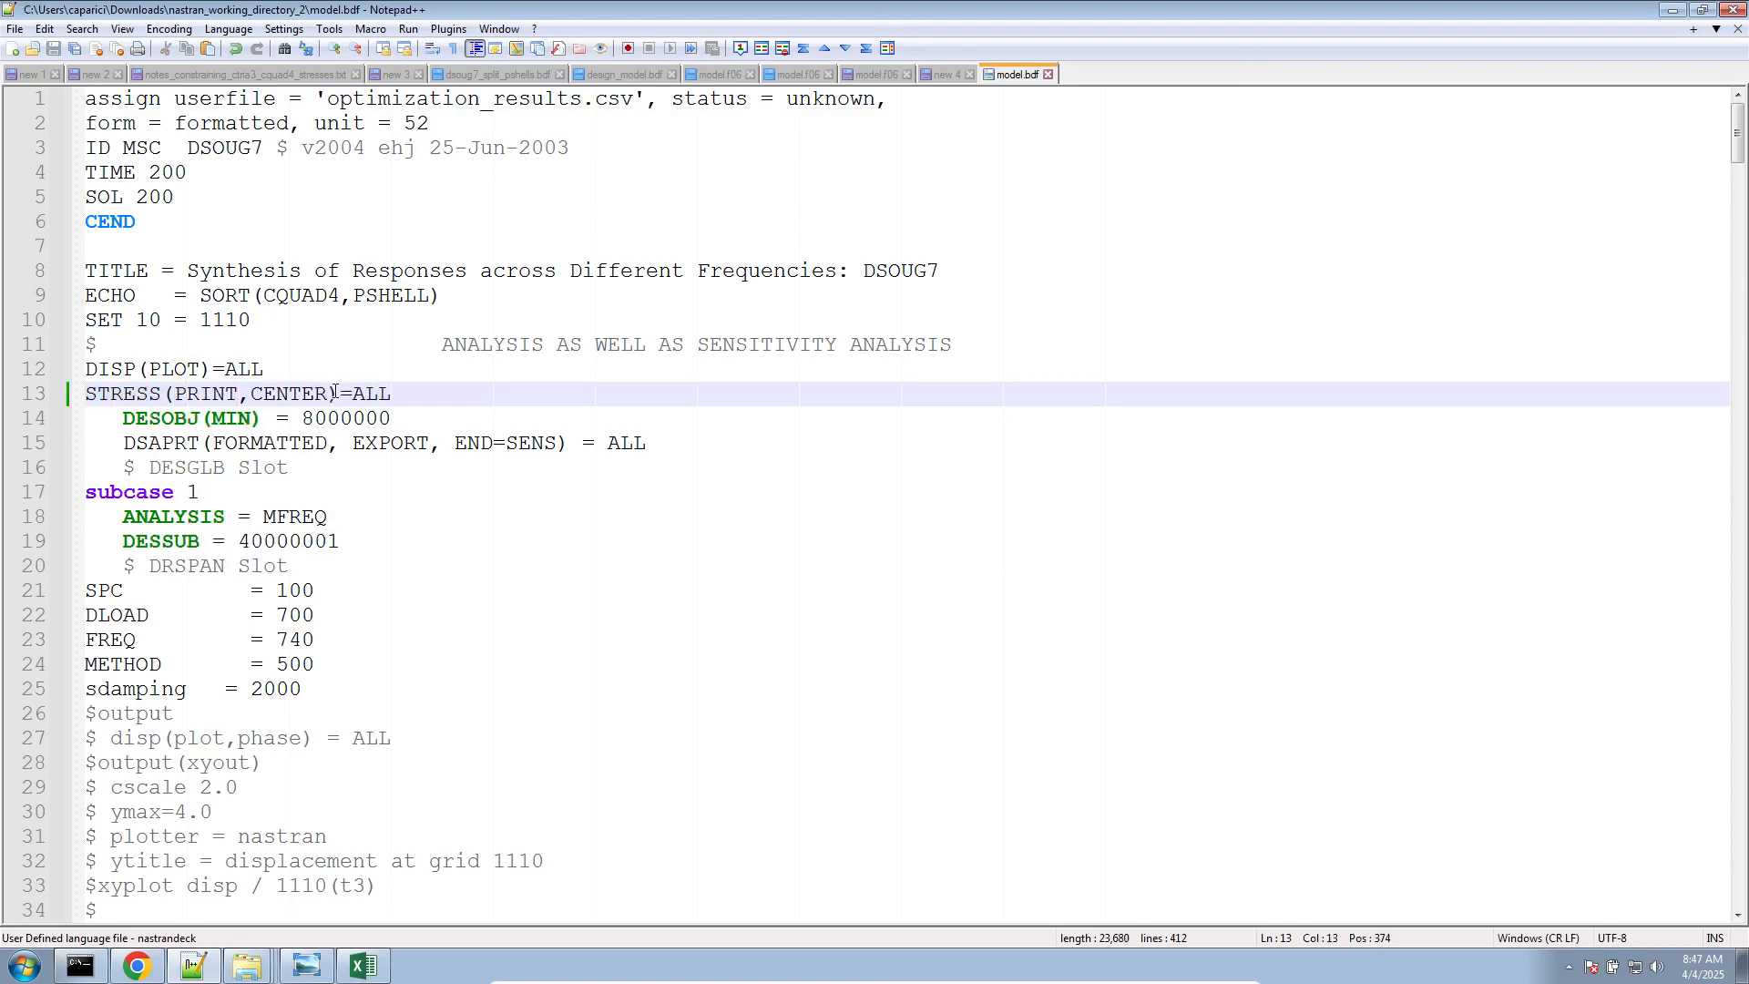
Delete the previous run's output files from nastran_working_directory_2: fort.11, model.f04, model.f06, model.log, model.op2 and optimization_results.csv
{"action": "left_click", "coordinate": [247, 966]}
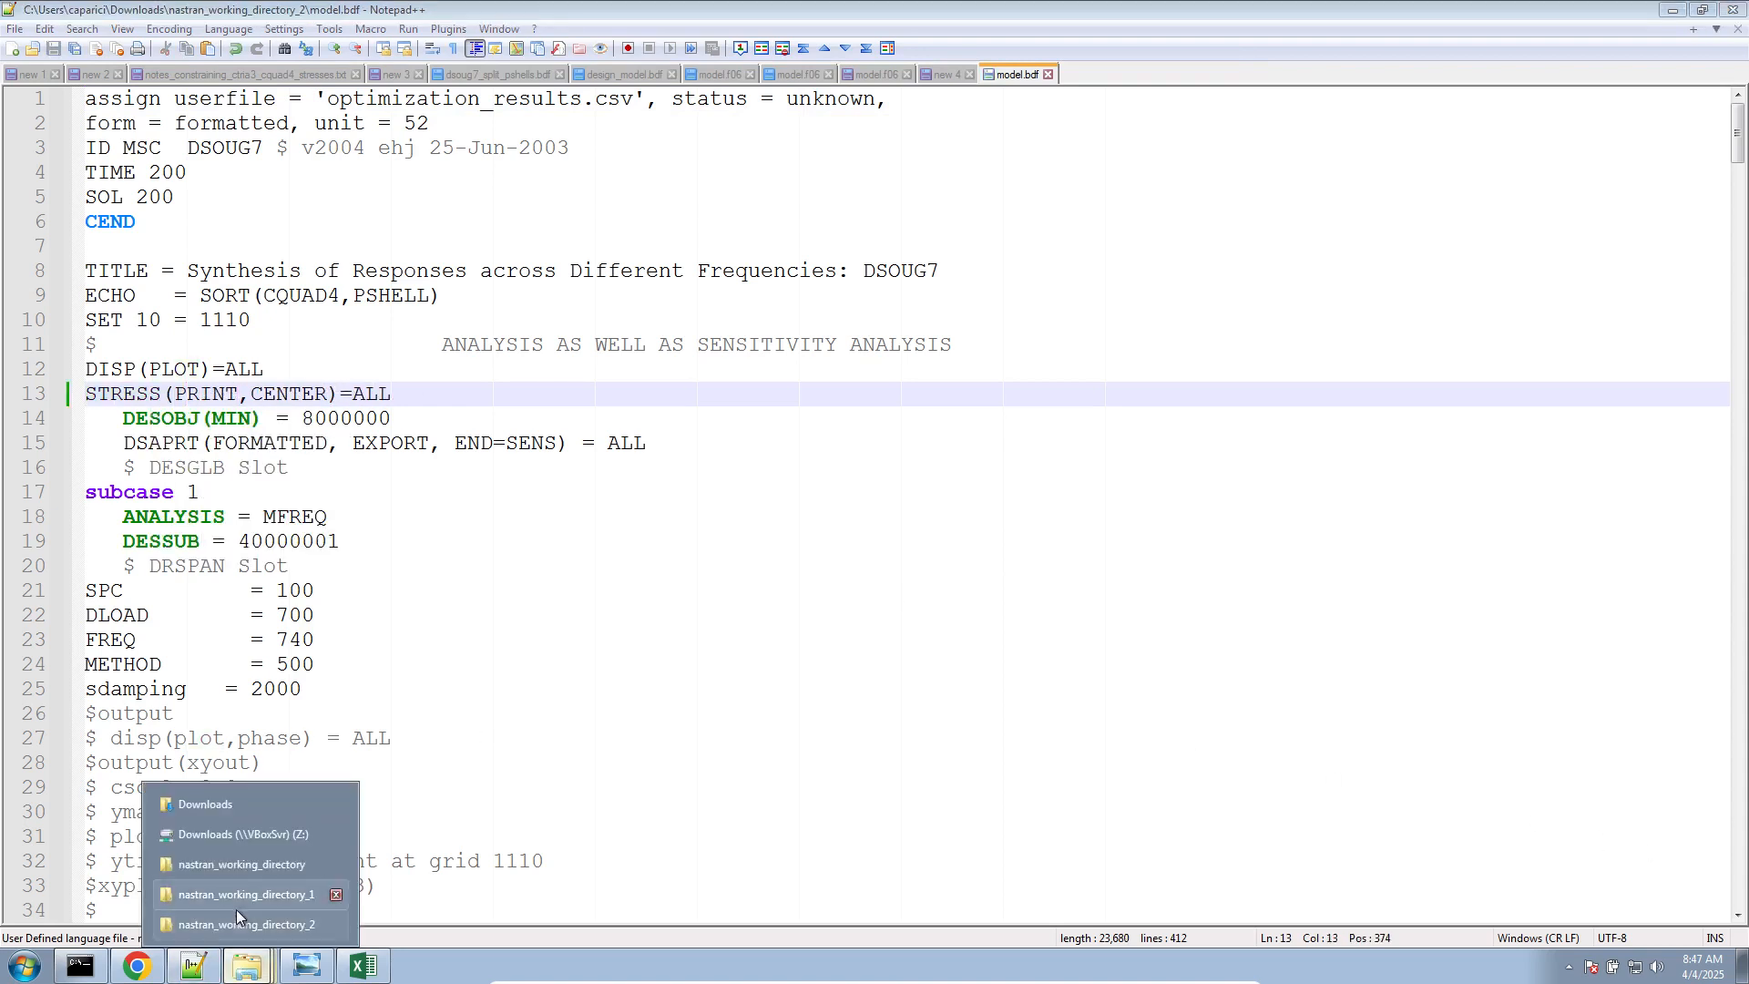
{"action": "left_click", "coordinate": [237, 893]}
{"action": "left_click", "coordinate": [345, 344]}
{"action": "left_click", "coordinate": [330, 270], "text": "shift"}
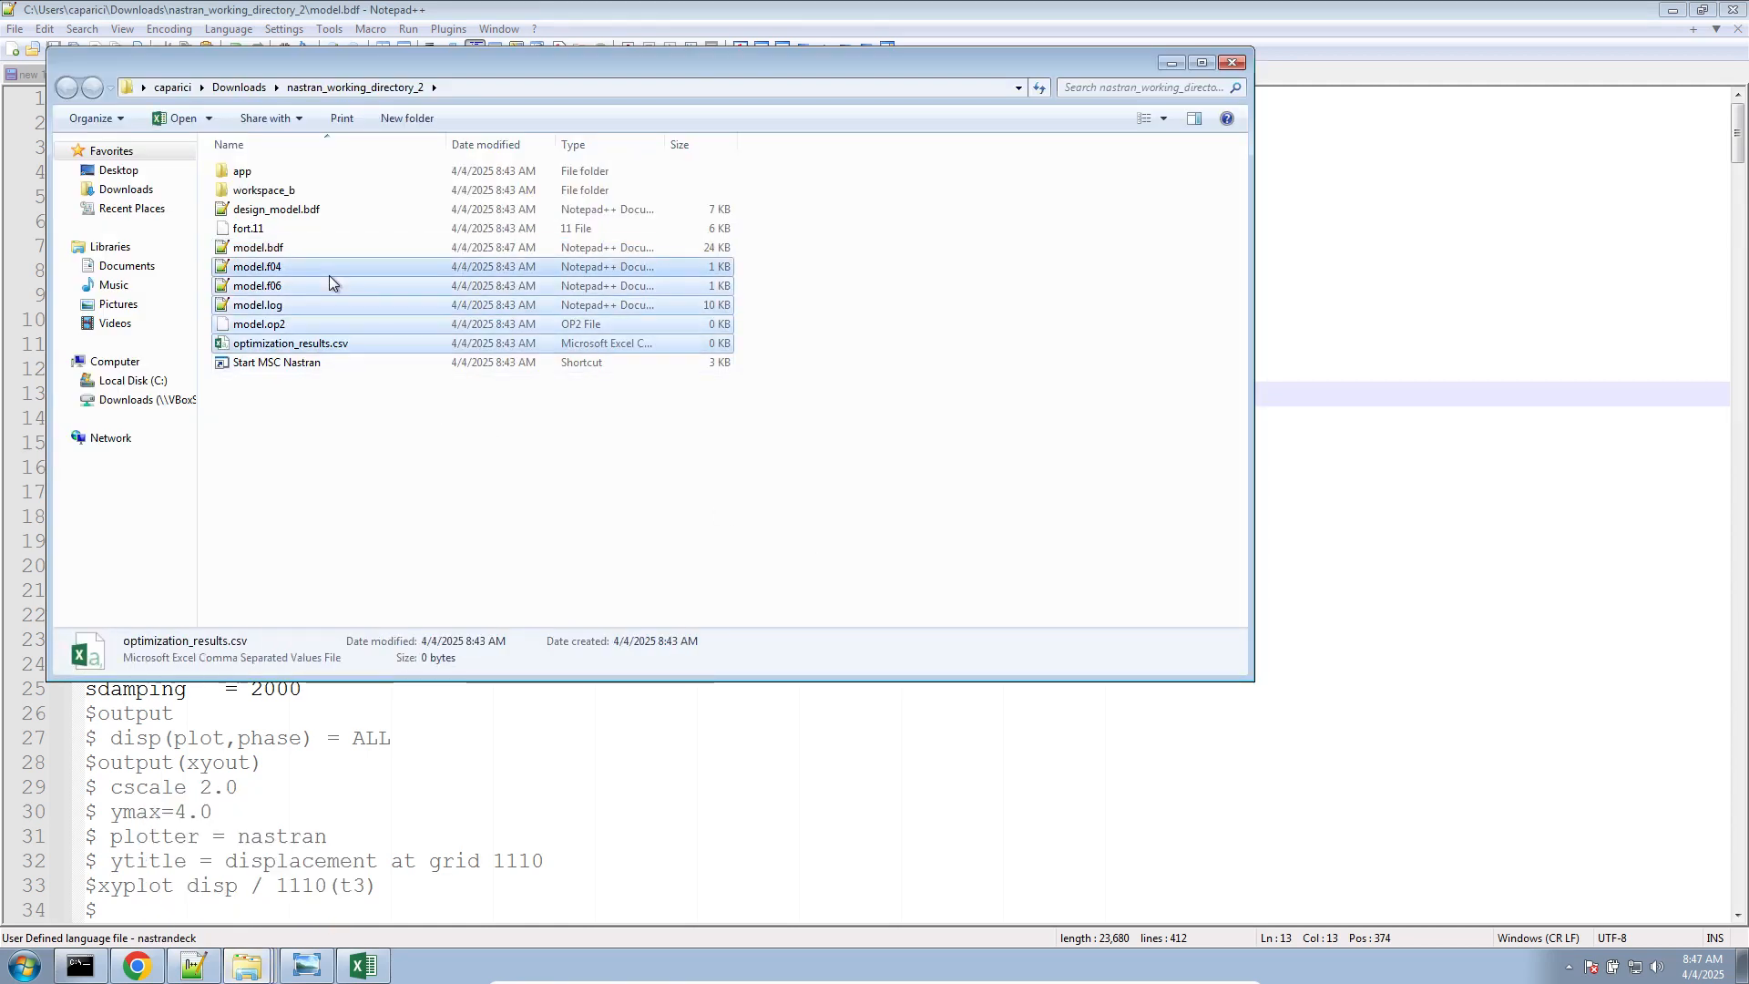
{"action": "left_click", "coordinate": [325, 234], "text": "ctrl"}
{"action": "key", "text": "Delete"}
{"action": "key", "text": "Return"}
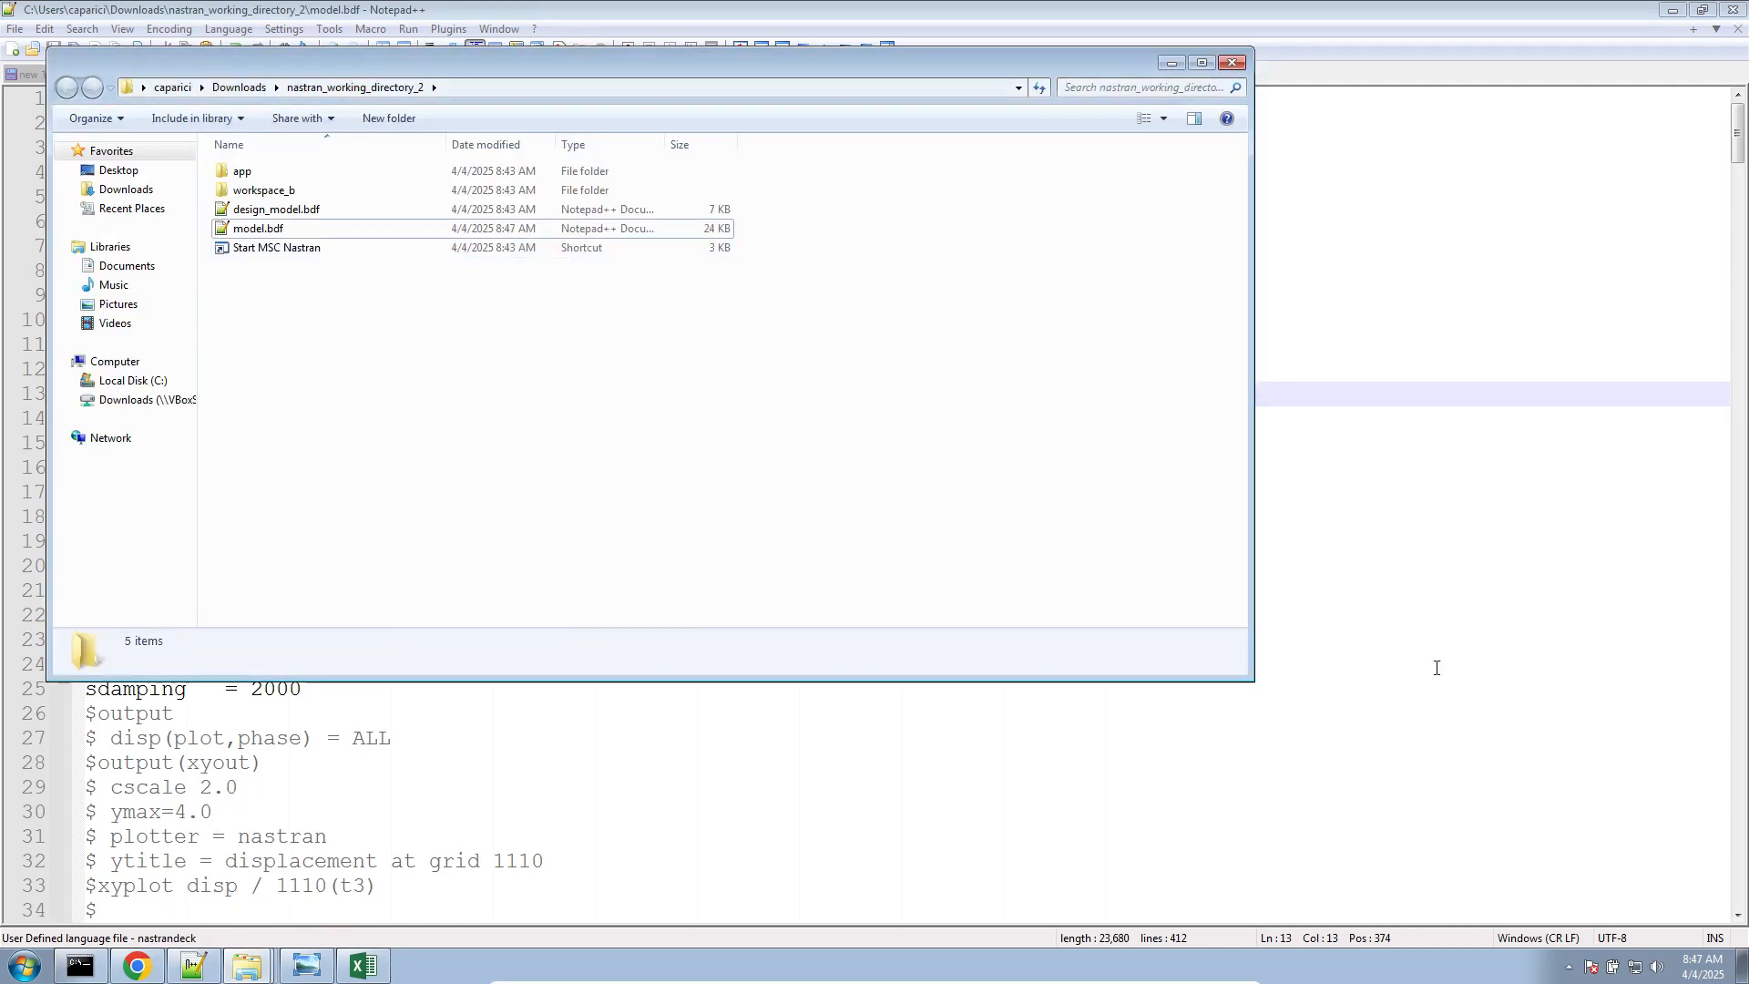
Launch MSC Nastran 2022.2 from the desktop and run model.bdf in nastran_working_directory_2
{"action": "left_click", "coordinate": [1740, 971]}
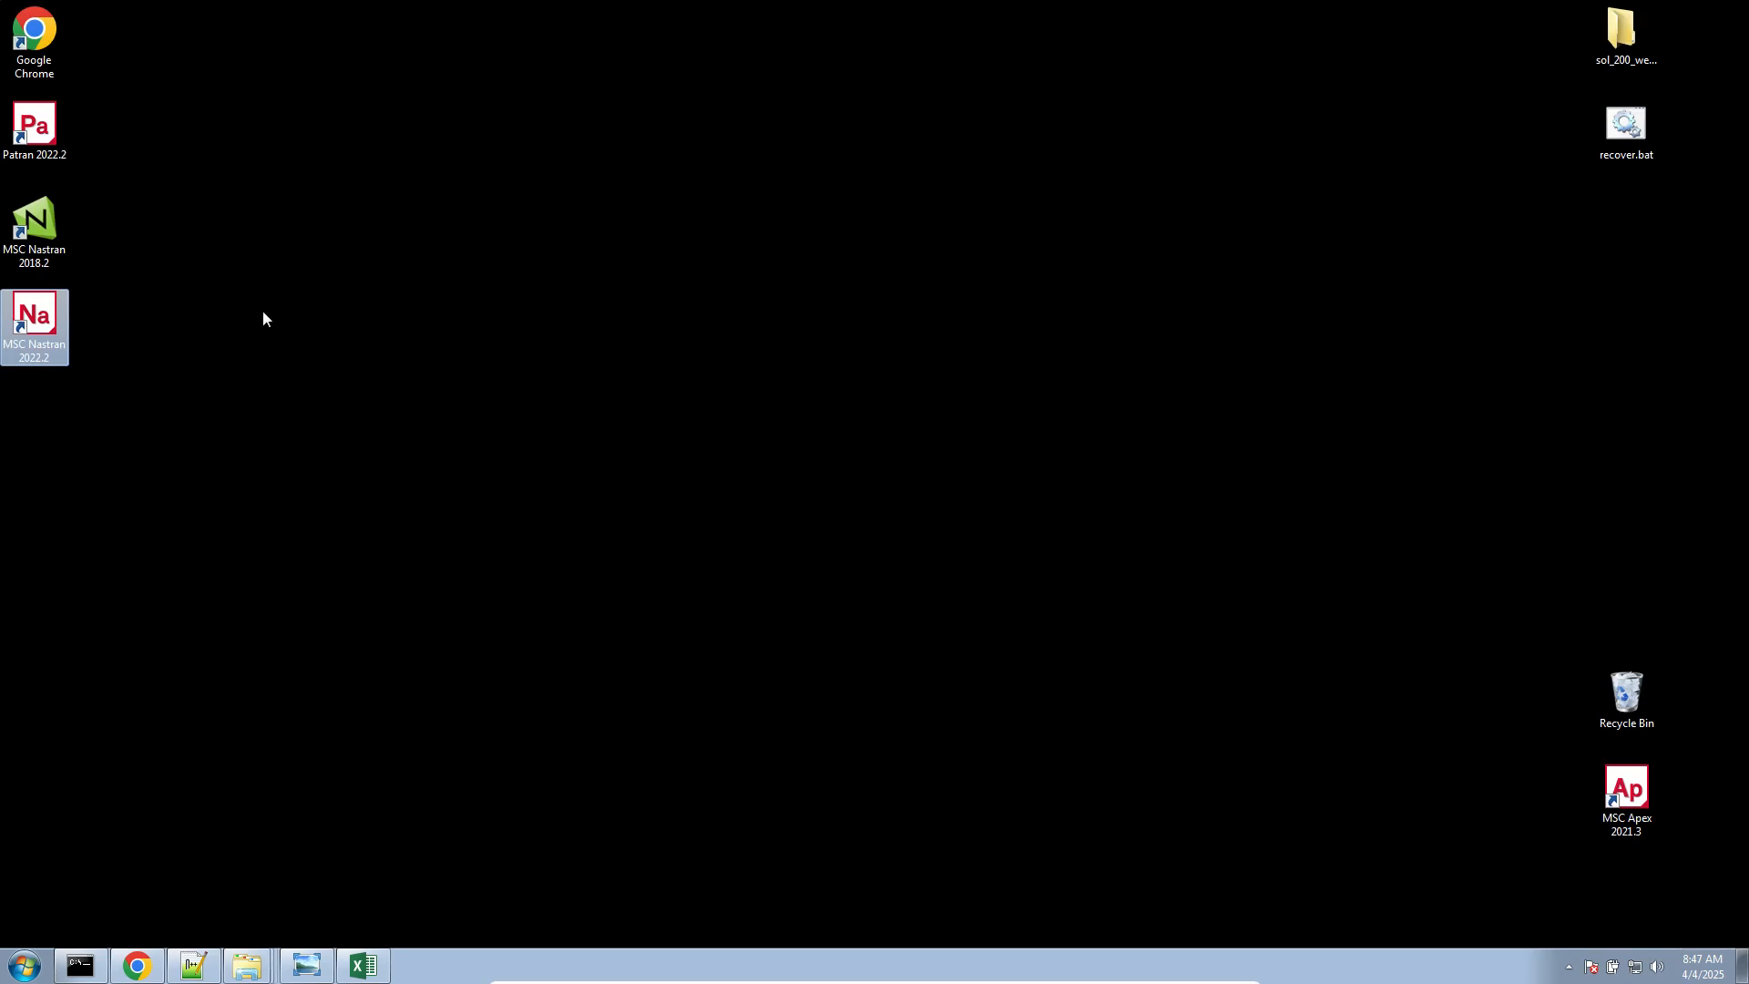
{"action": "double_click", "coordinate": [56, 334]}
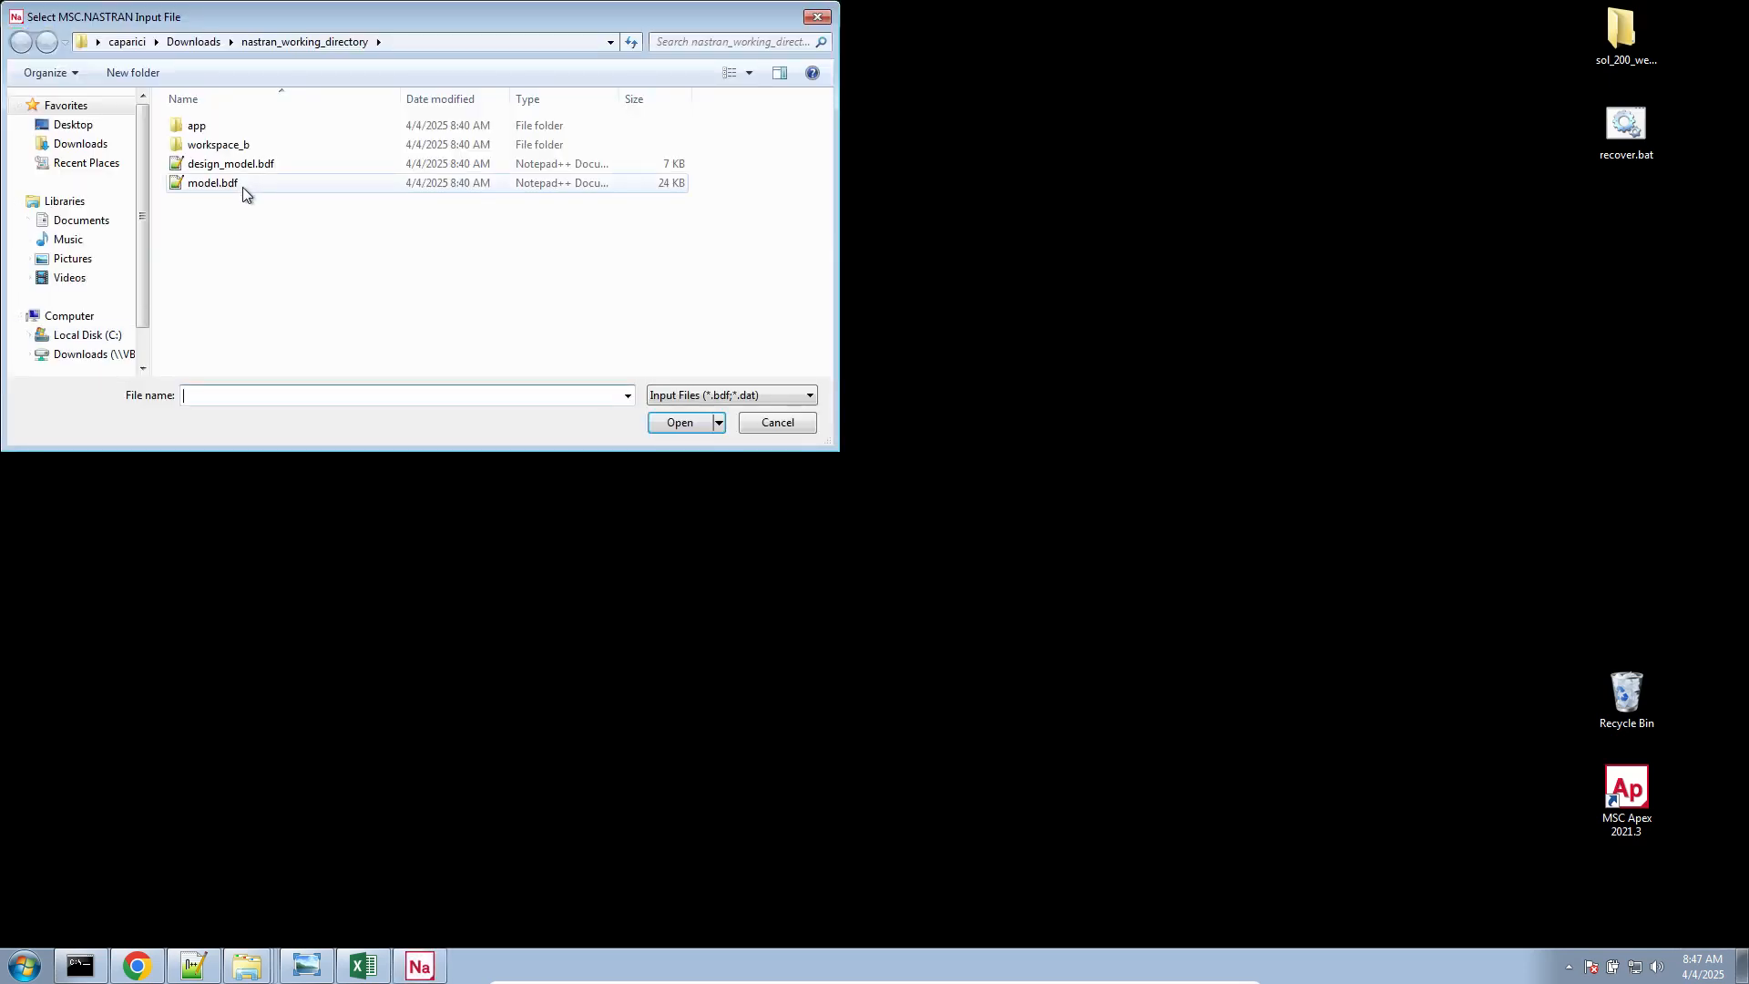
{"action": "left_click", "coordinate": [79, 144]}
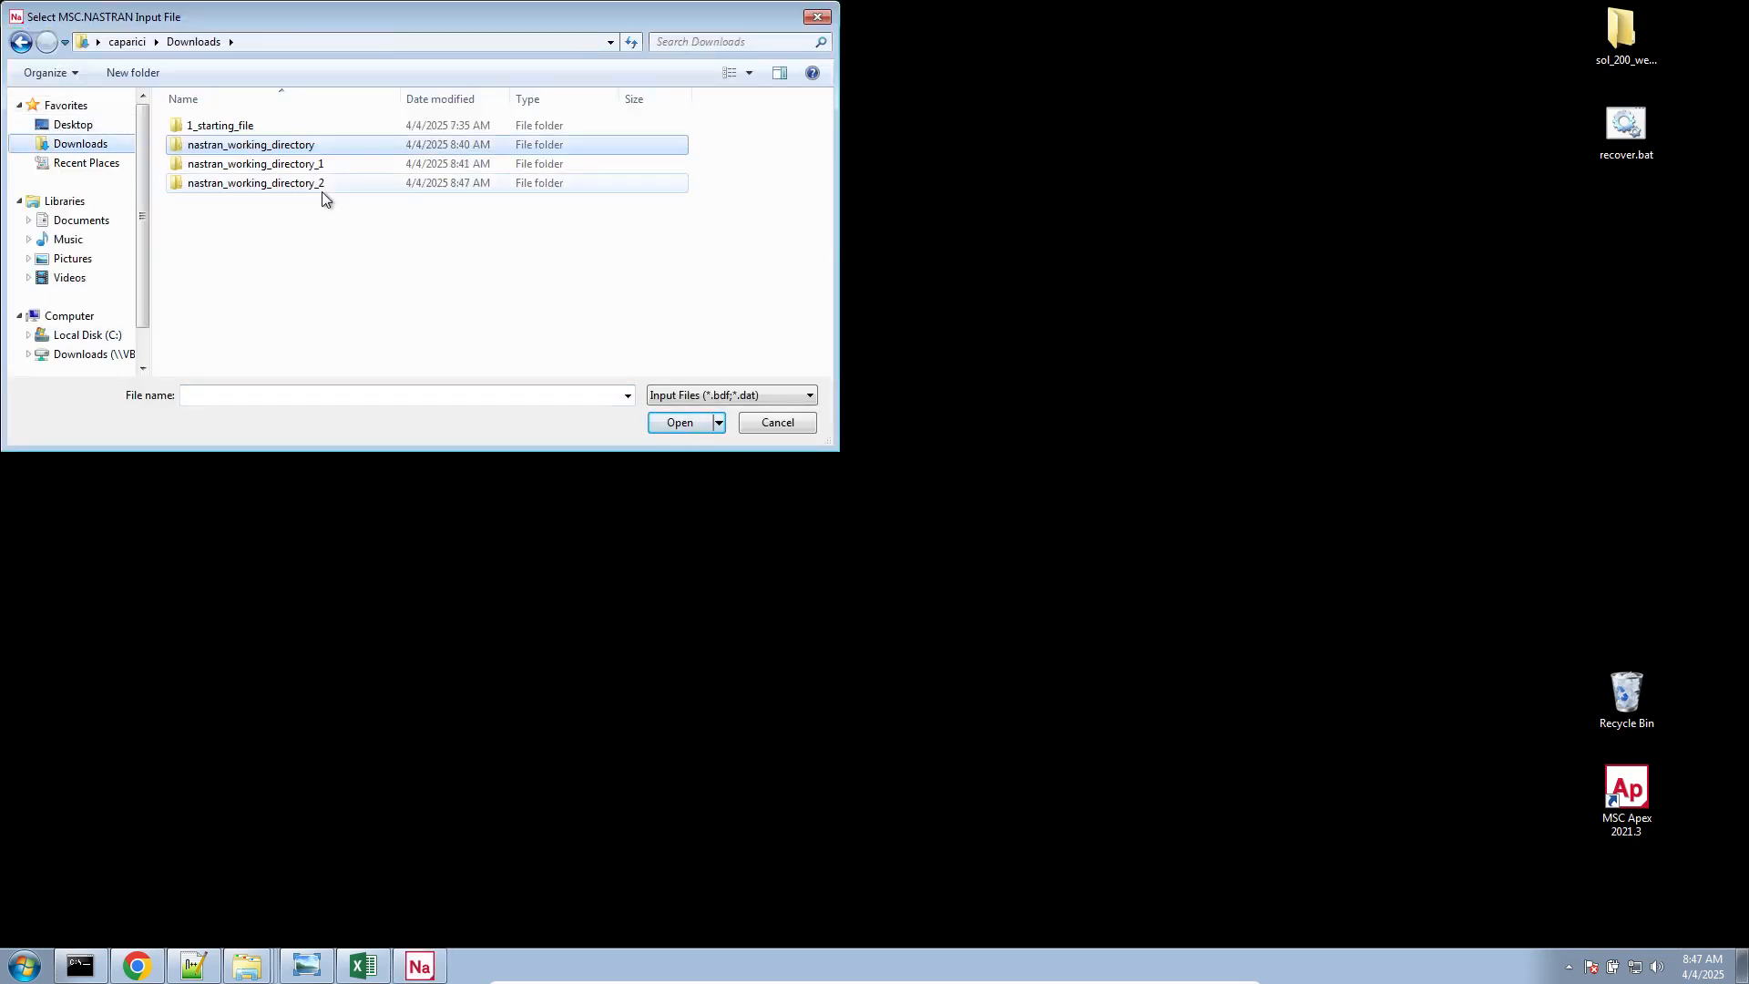
{"action": "double_click", "coordinate": [320, 191]}
{"action": "double_click", "coordinate": [270, 177]}
{"action": "left_click", "coordinate": [69, 188]}
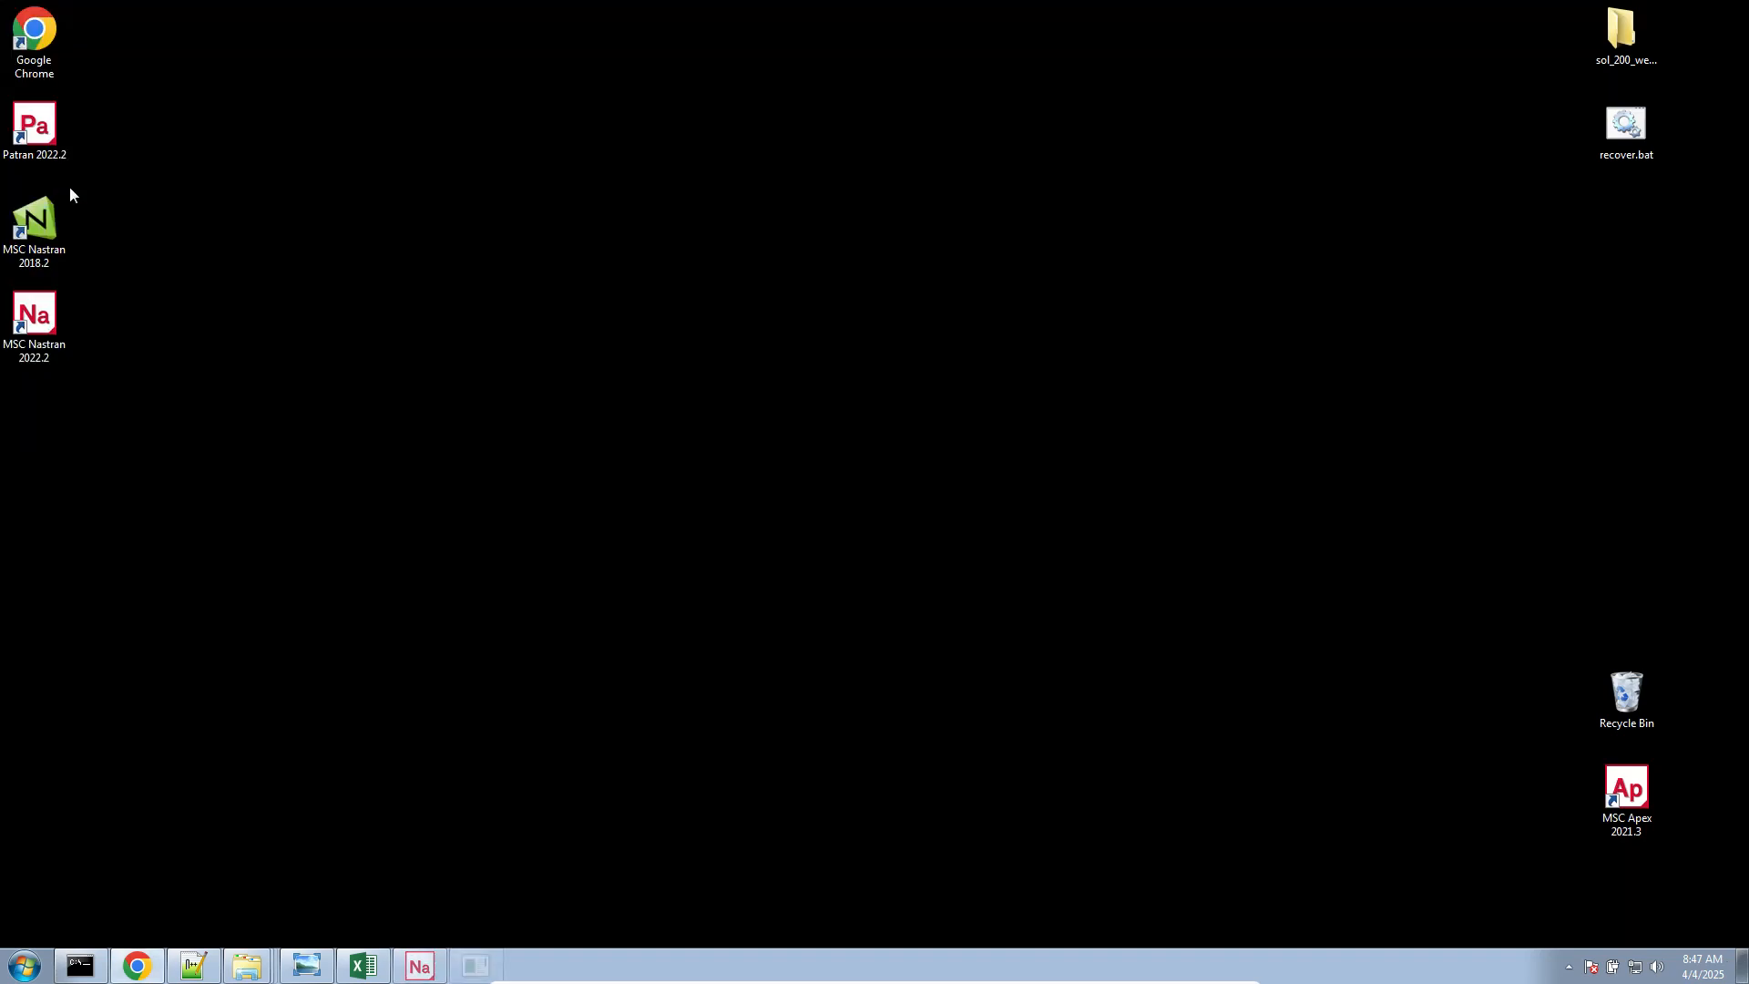
Switch to Notepad++, reload model.f06, and highlight the REAL/IMAGINARY label above the QUAD4 complex stresses on line 847
{"action": "left_click", "coordinate": [194, 962]}
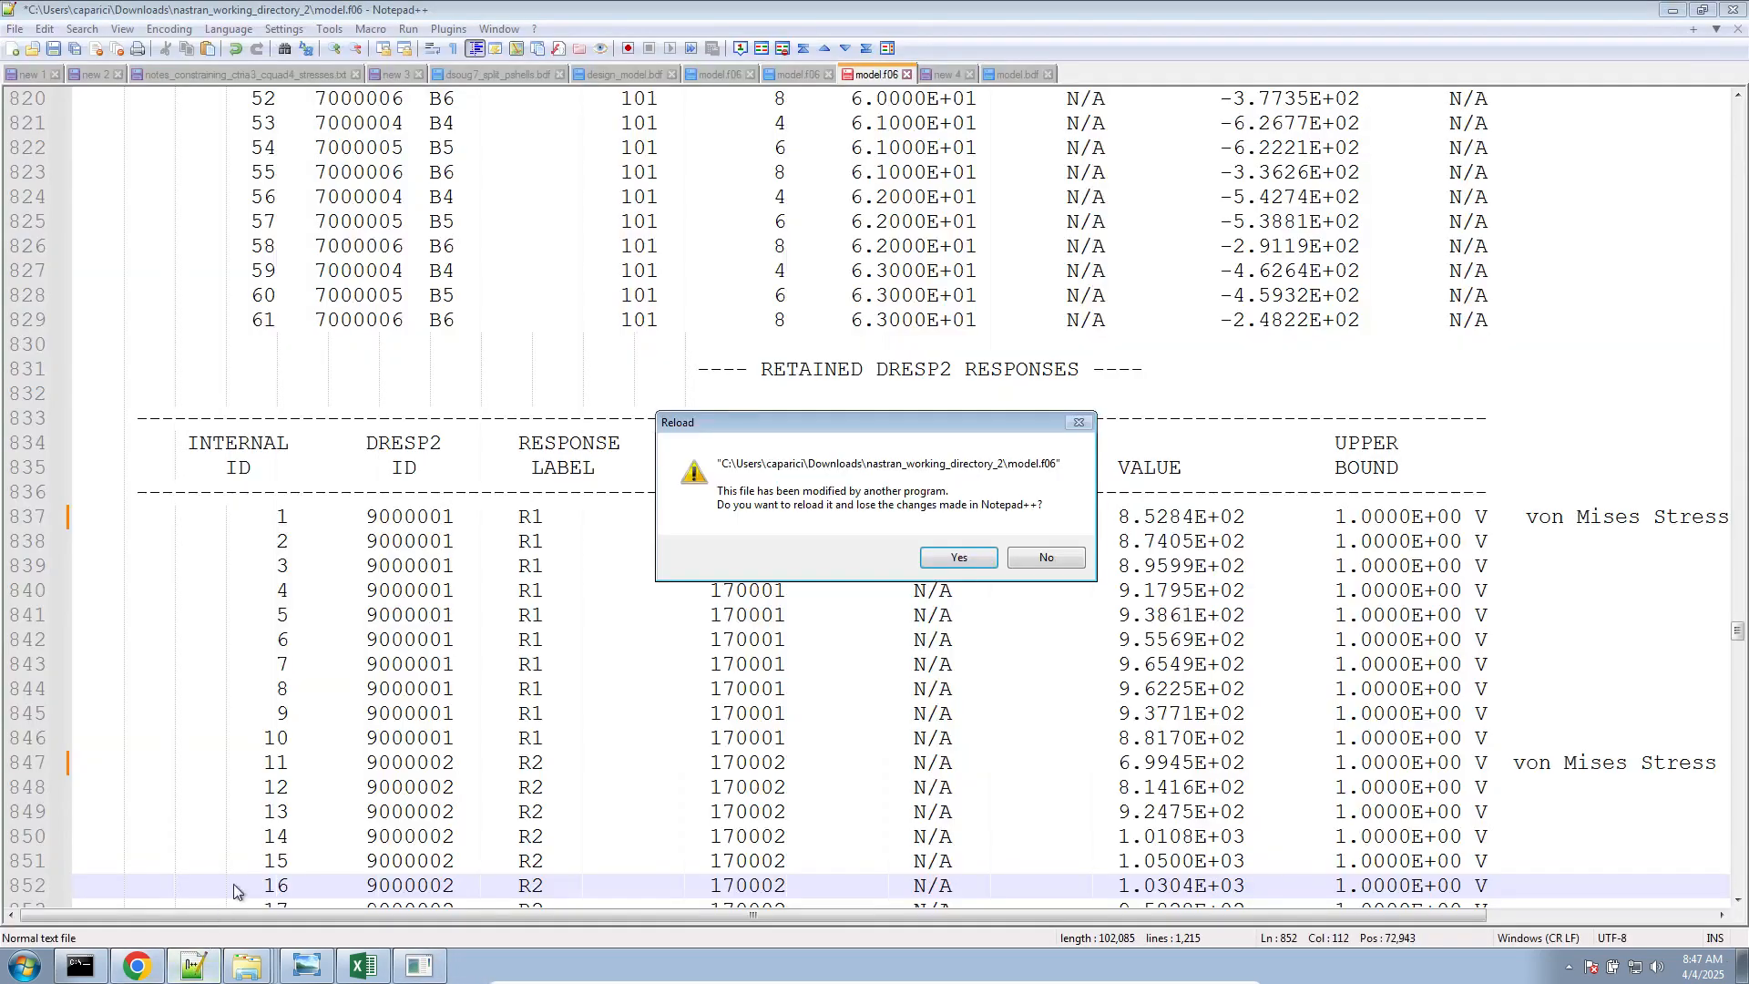
{"action": "left_click", "coordinate": [980, 565]}
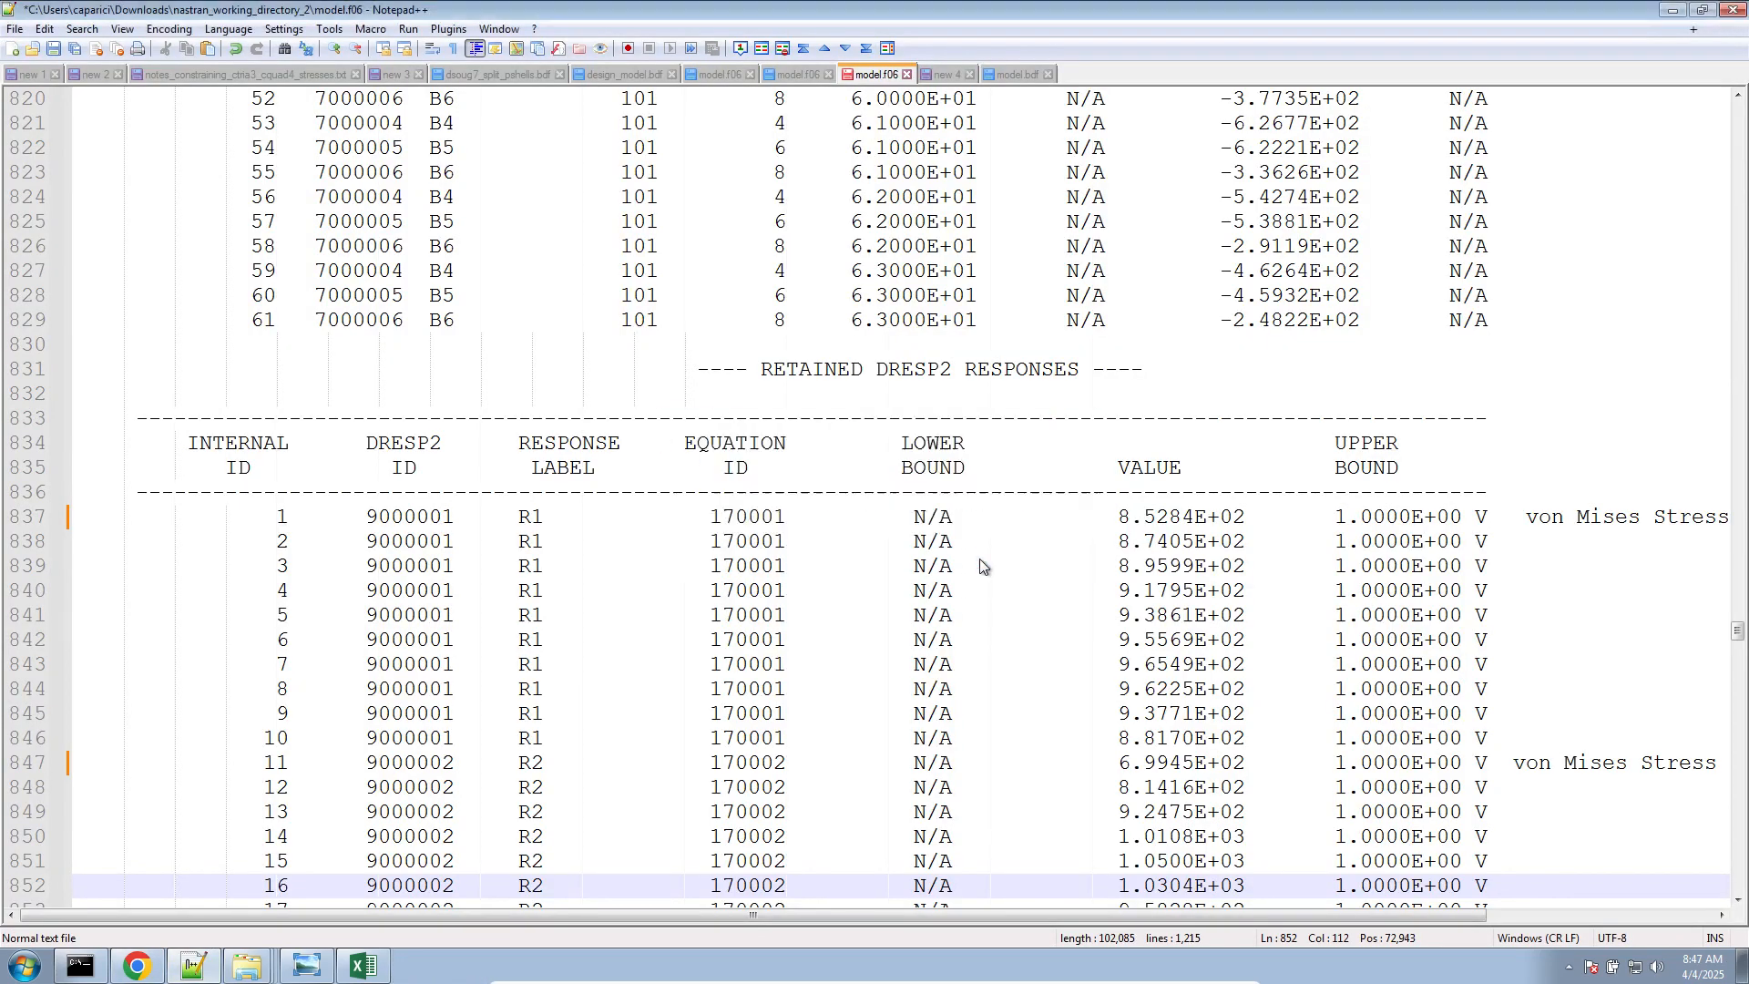
{"action": "scroll", "coordinate": [1279, 817], "scroll_direction": "down", "scroll_amount": 5}
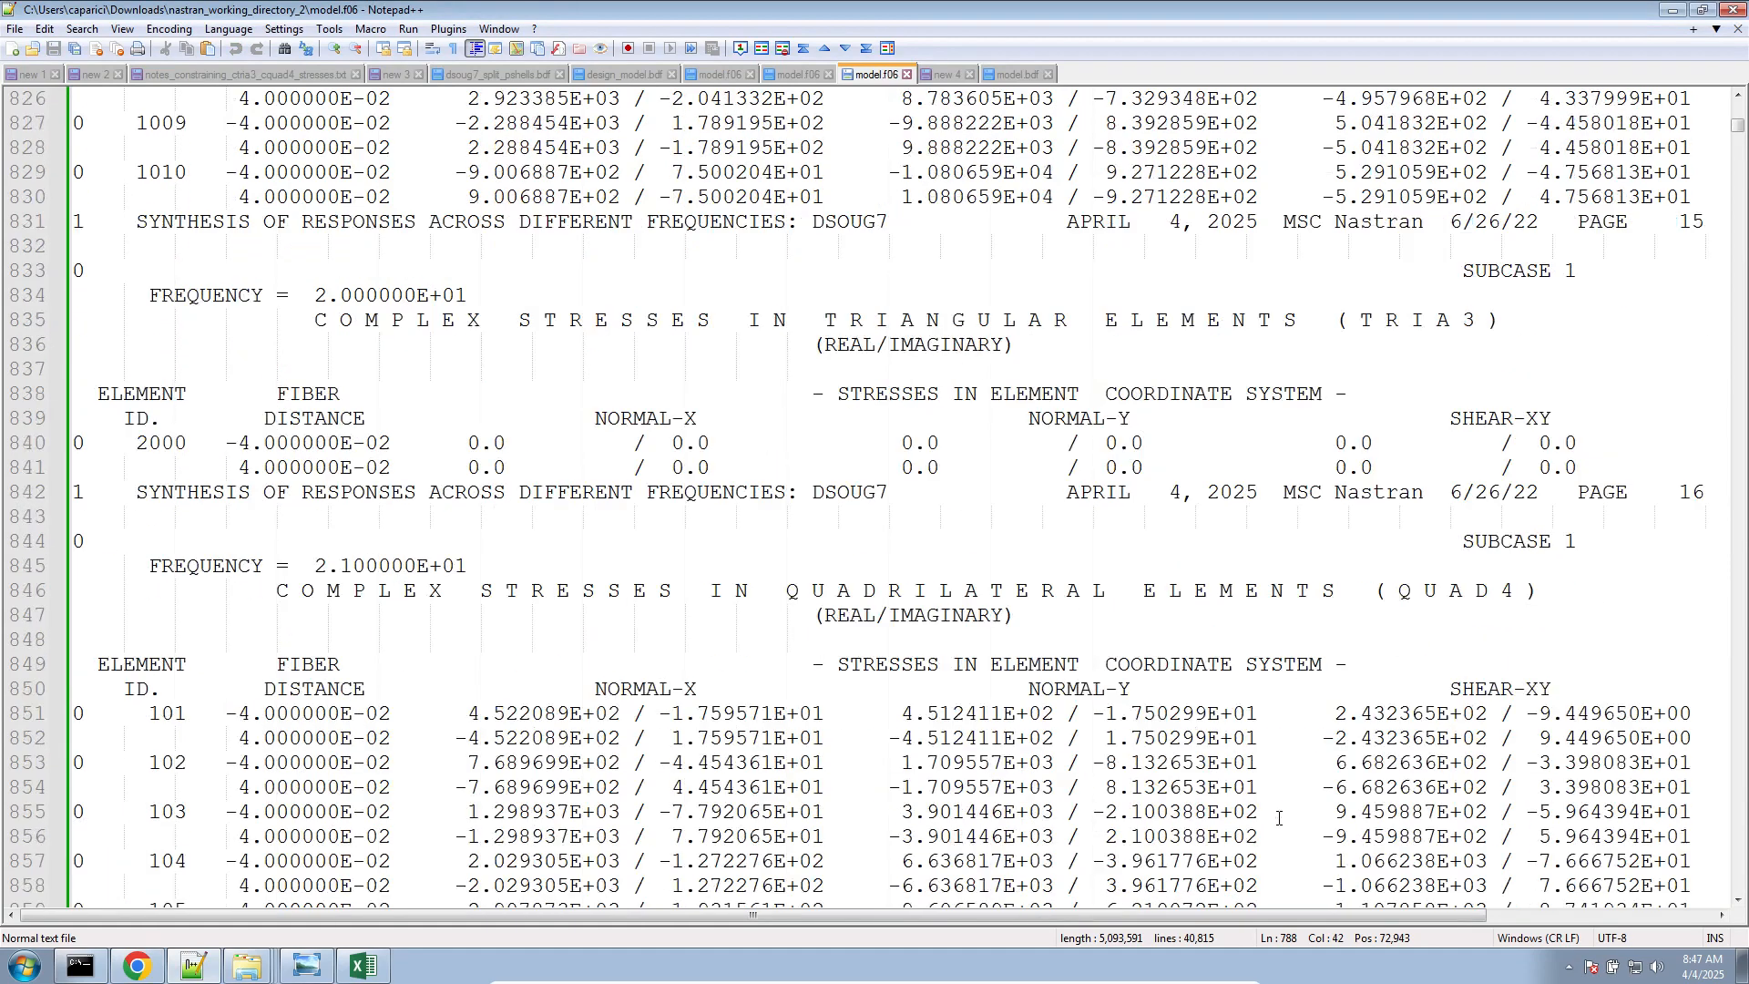
{"action": "left_click_drag", "start_coordinate": [825, 394], "coordinate": [997, 399]}
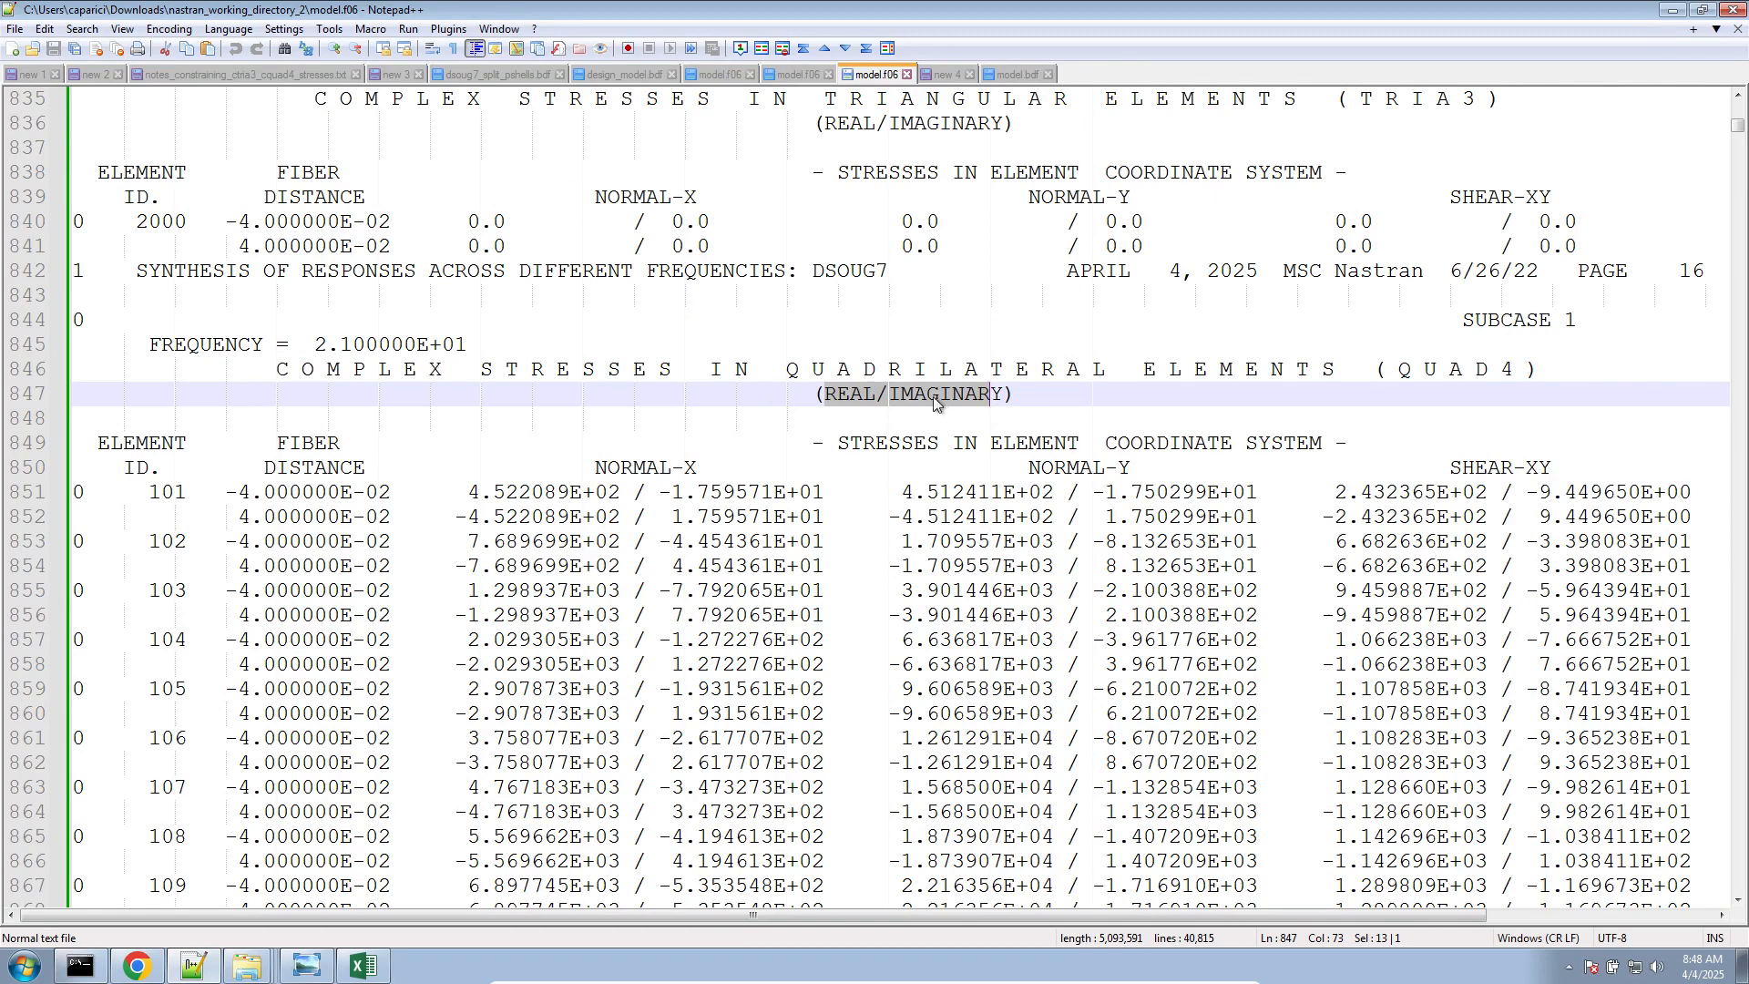
{"action": "left_click", "coordinate": [861, 395]}
{"action": "left_click_drag", "start_coordinate": [829, 395], "coordinate": [1004, 399]}
In model.bdf, extend the STRESS request on line 13 to "STRESS(PRINT,CENTER,PHASE)=ALL", save it and highlight PHASE
{"action": "left_click", "coordinate": [1013, 77]}
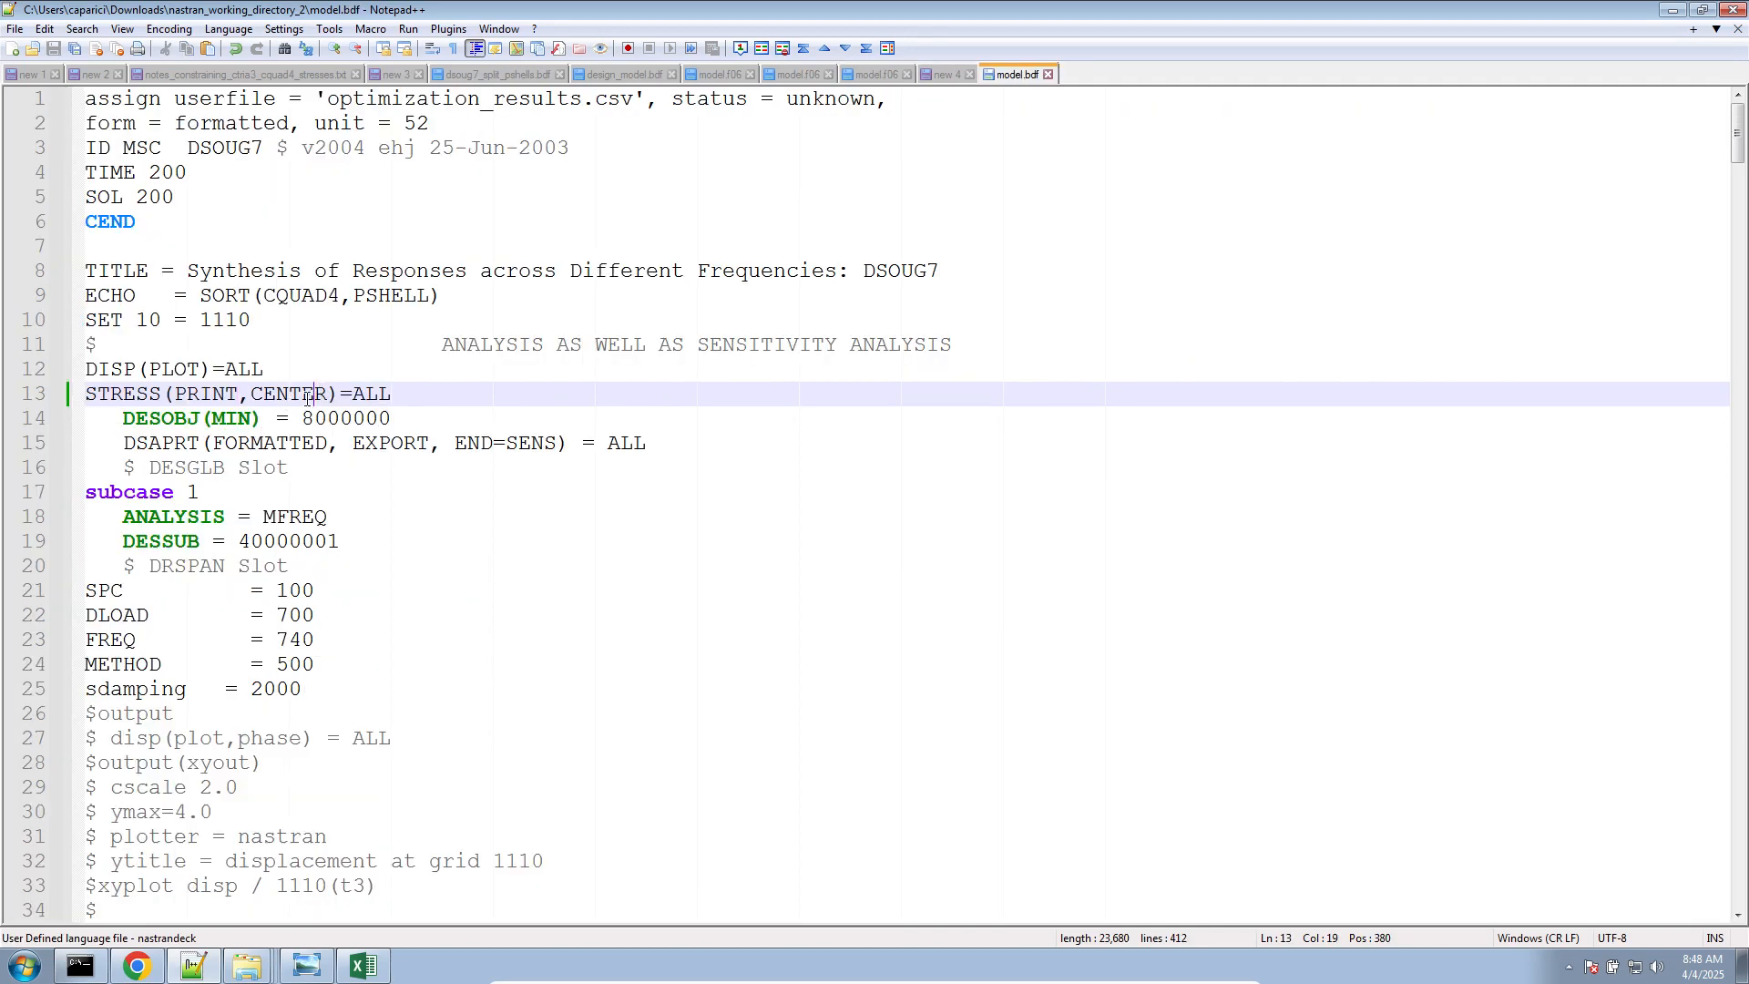
{"action": "key", "text": "Right"}
{"action": "type", "text": ",PHASE"}
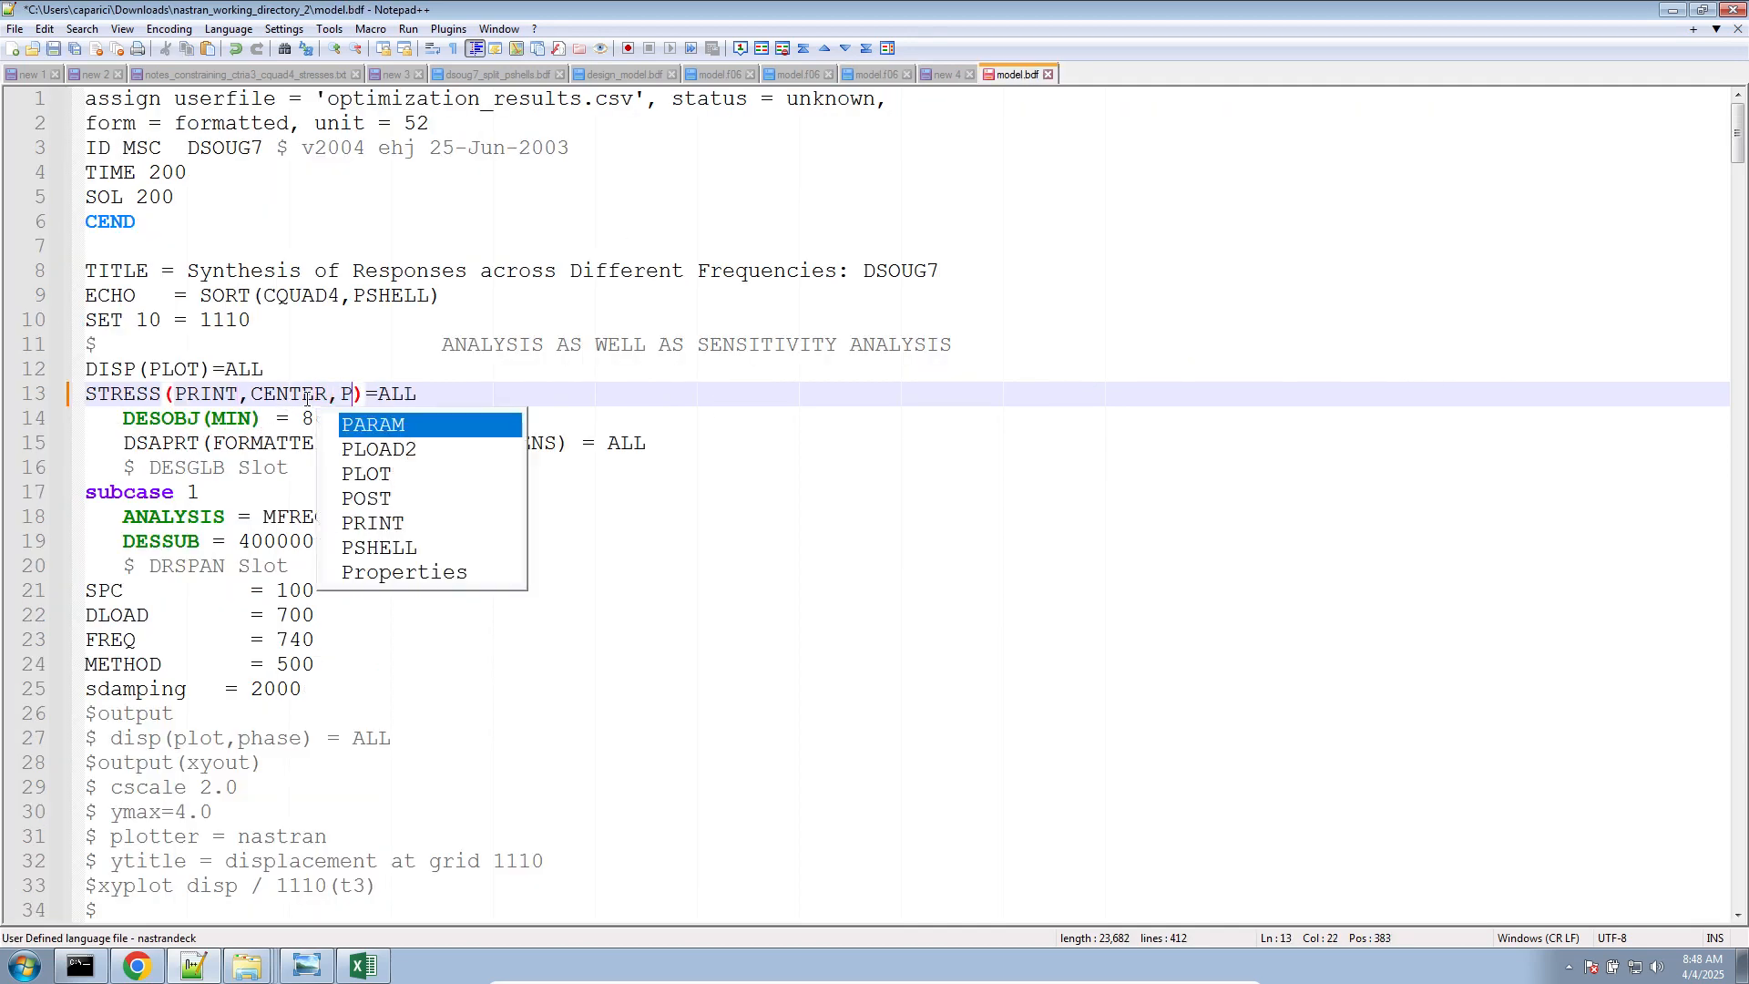
{"action": "key", "text": "ctrl+s"}
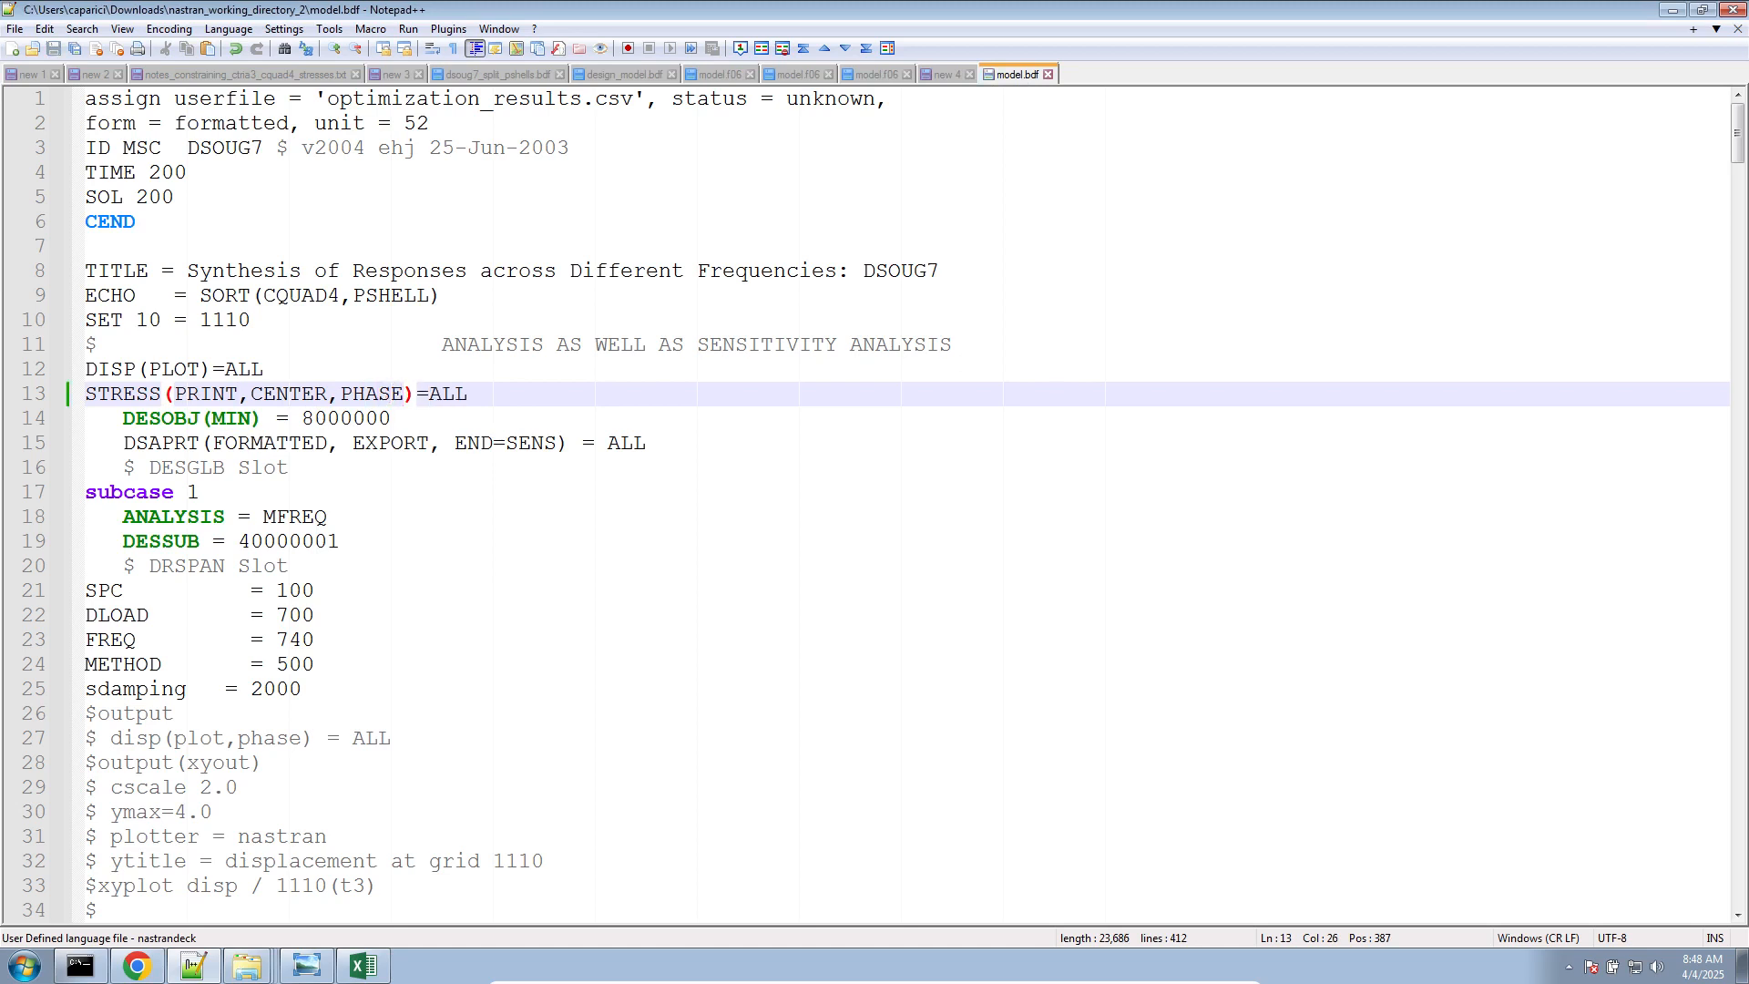
{"action": "left_click", "coordinate": [1288, 419]}
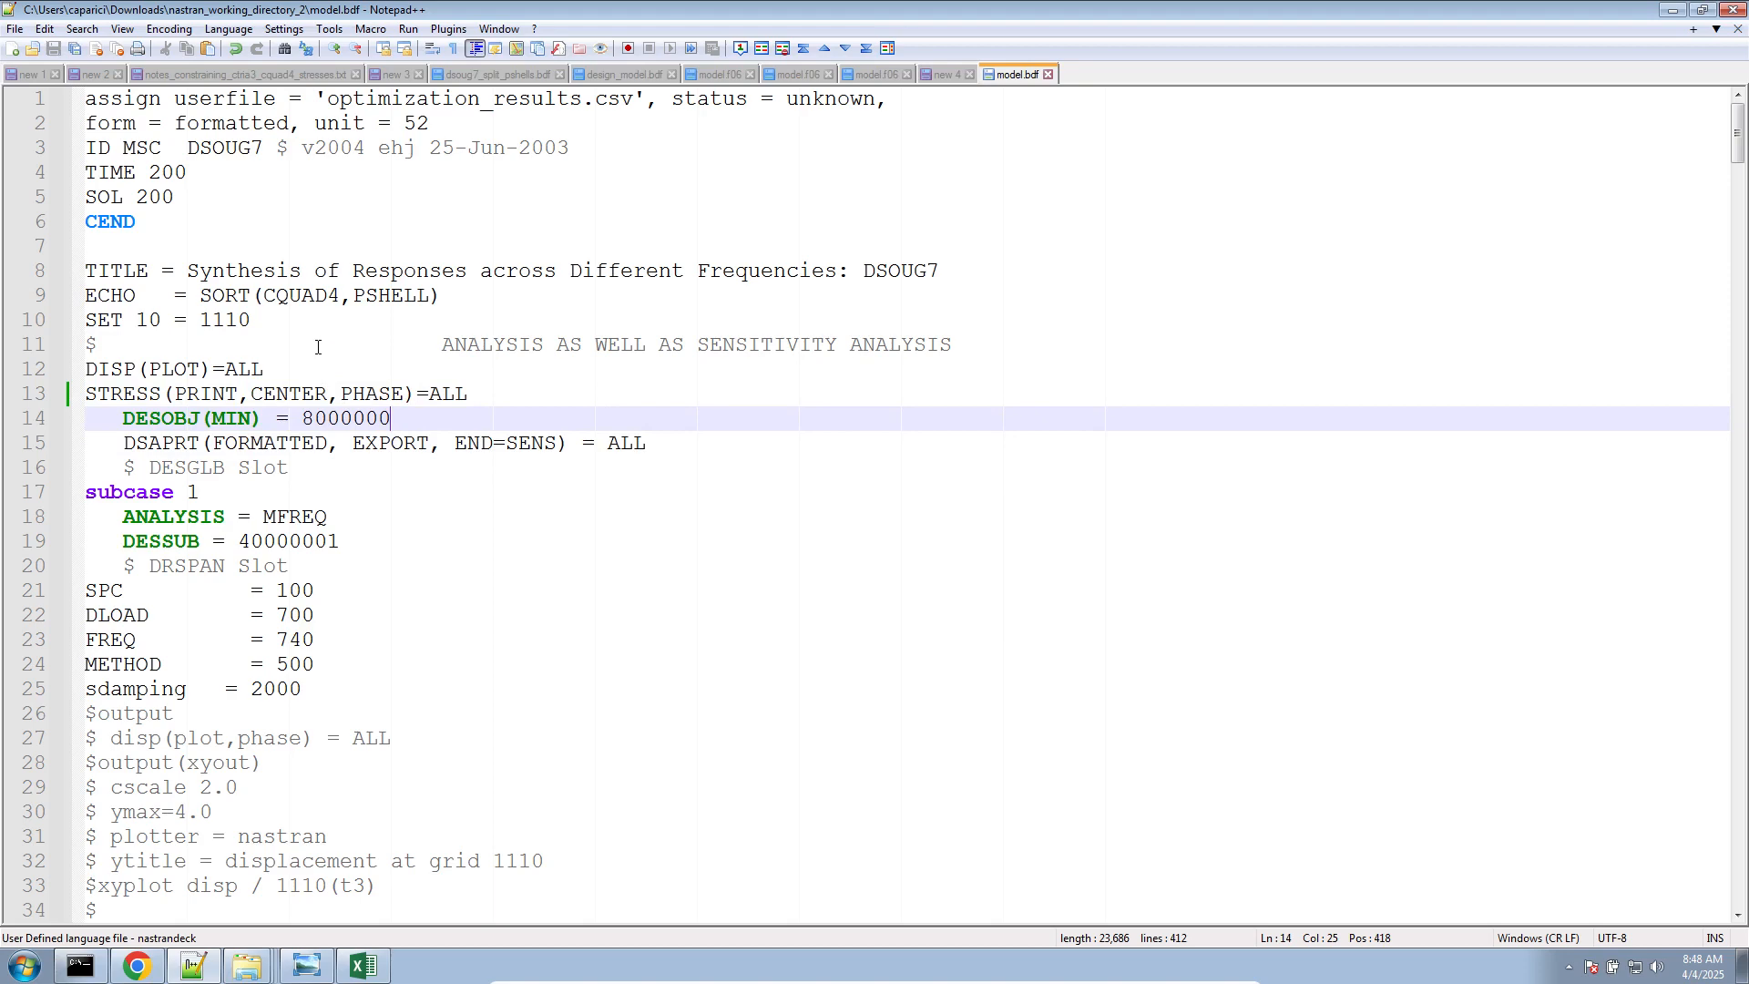
{"action": "double_click", "coordinate": [360, 388]}
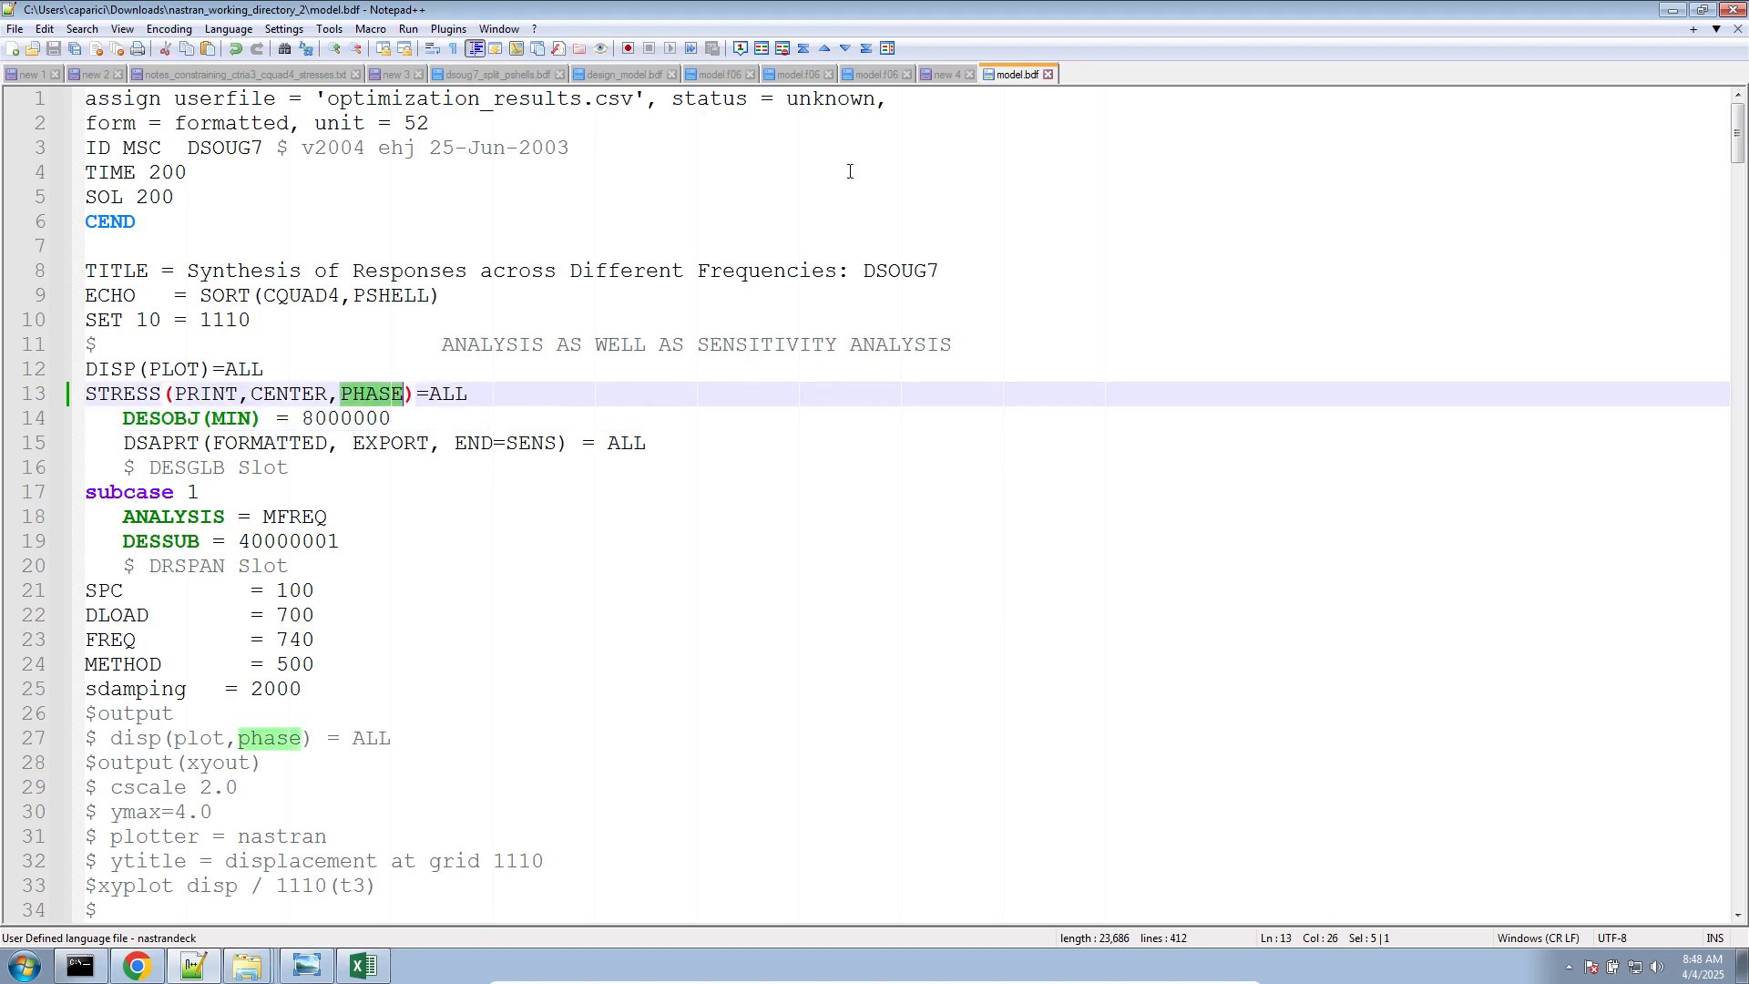
Copy the REAL/IMAGINARY QUAD4 stress table for elements 101 to 105, lines 844 to 860 of model.f06, and create a new blank document
{"action": "left_click", "coordinate": [870, 74]}
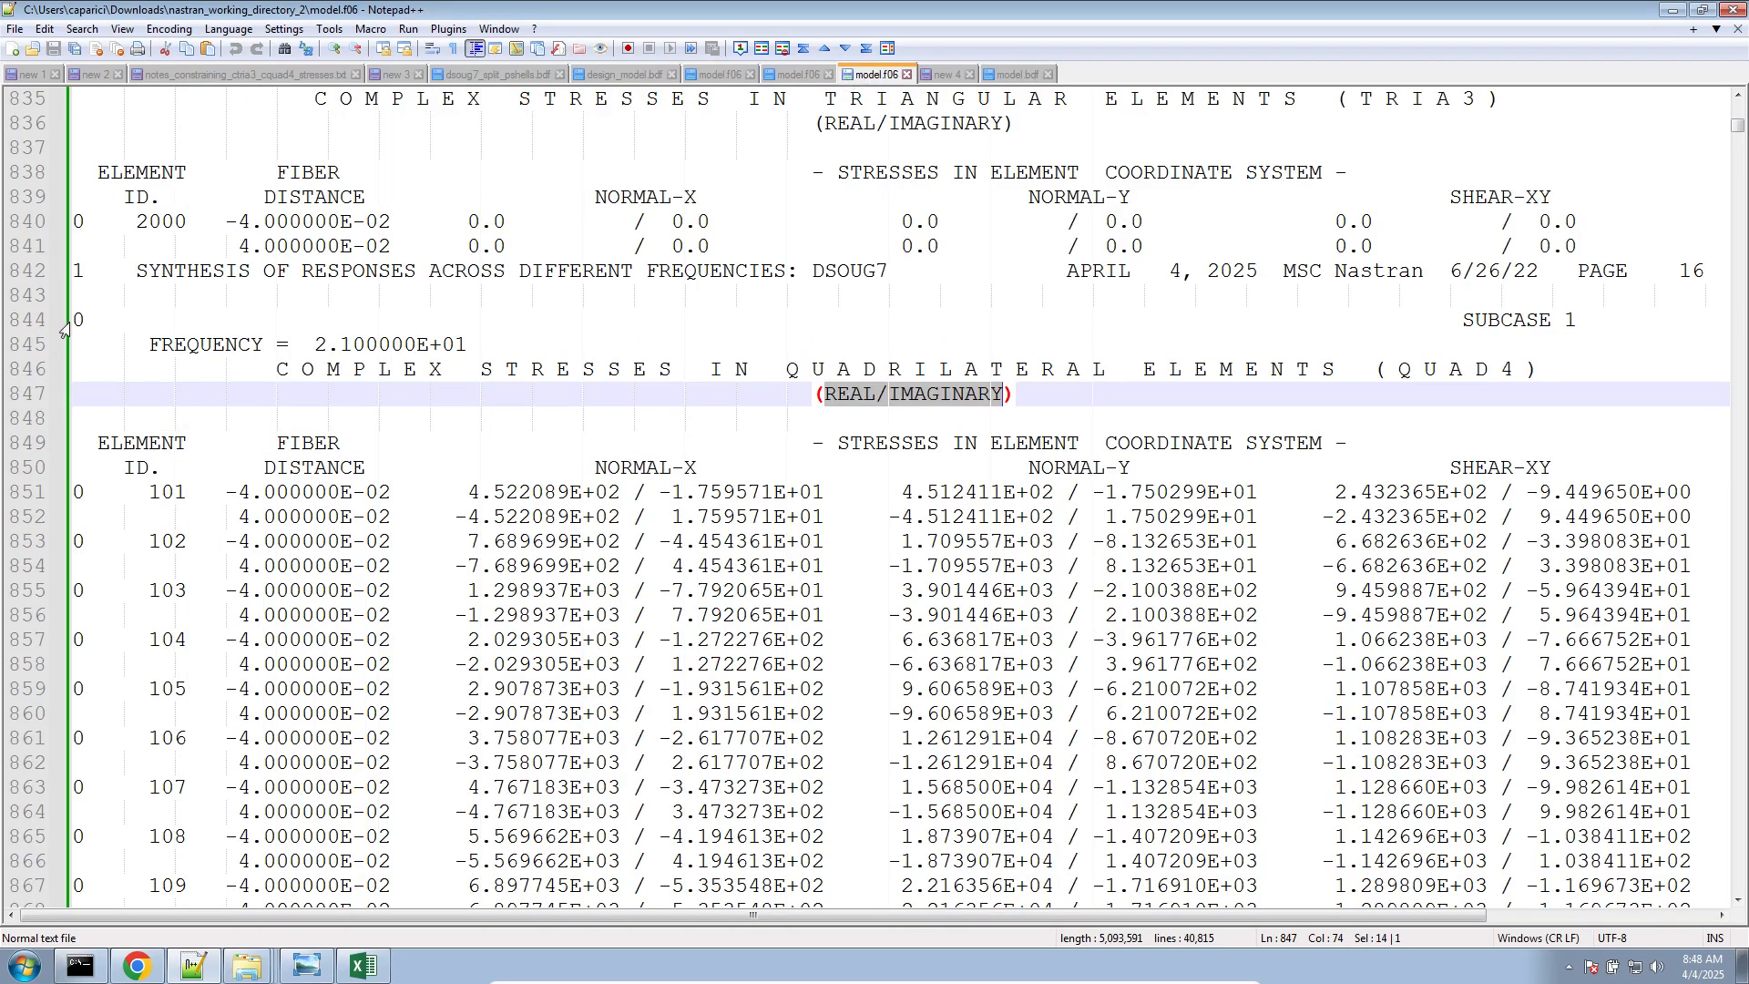
{"action": "left_click_drag", "start_coordinate": [76, 320], "coordinate": [45, 740]}
{"action": "key", "text": "ctrl+c"}
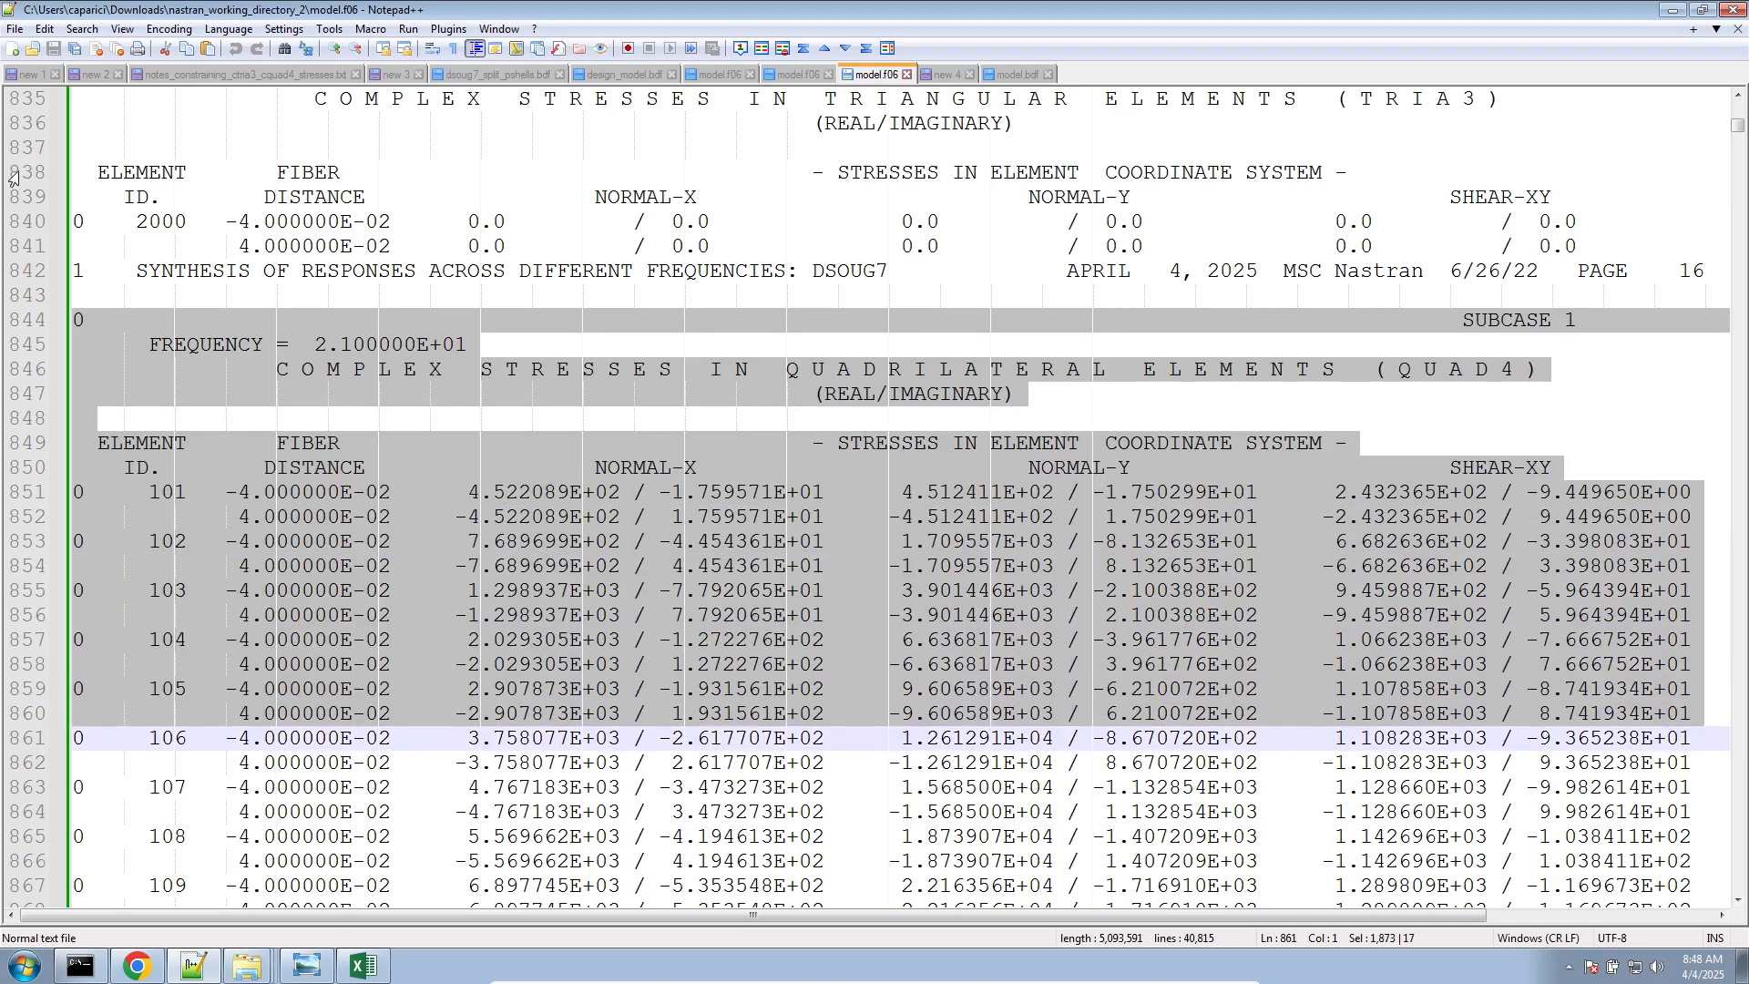
{"action": "left_click", "coordinate": [14, 50]}
Write the headings "STRESS(REAL)" and "STRESS(IMAG)" on the first two lines of the new document
{"action": "type", "text": "STRES"}
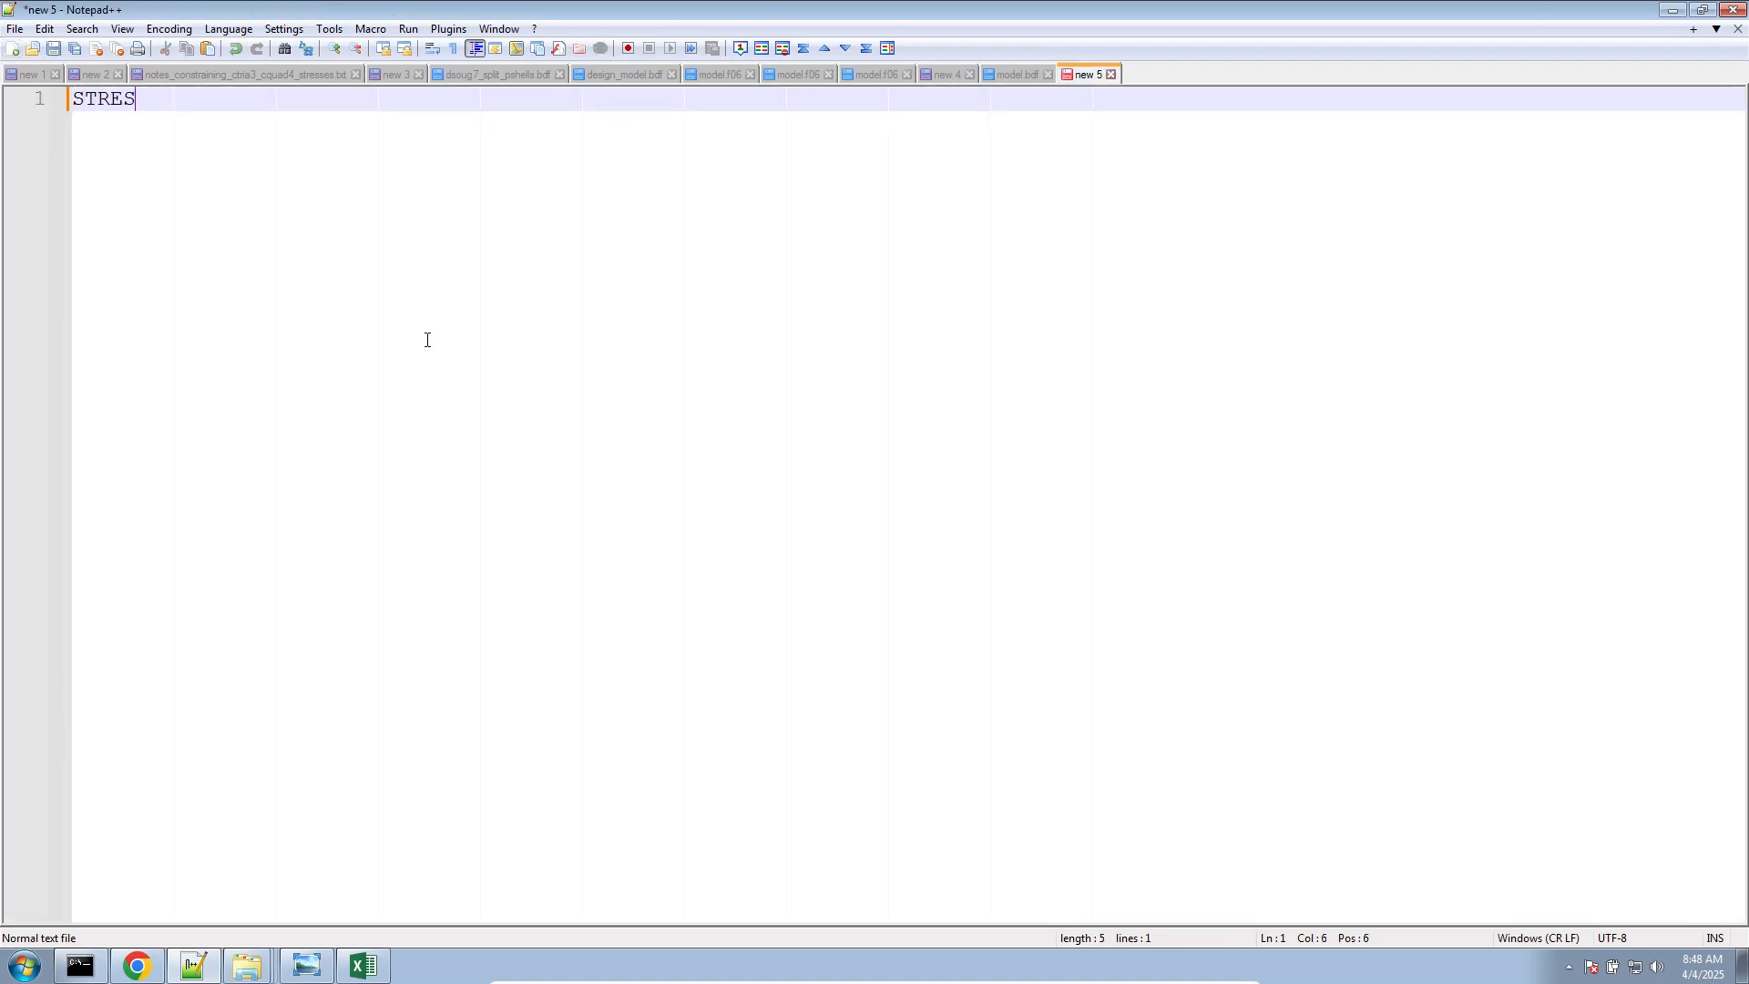
{"action": "type", "text": "S(REAL)="}
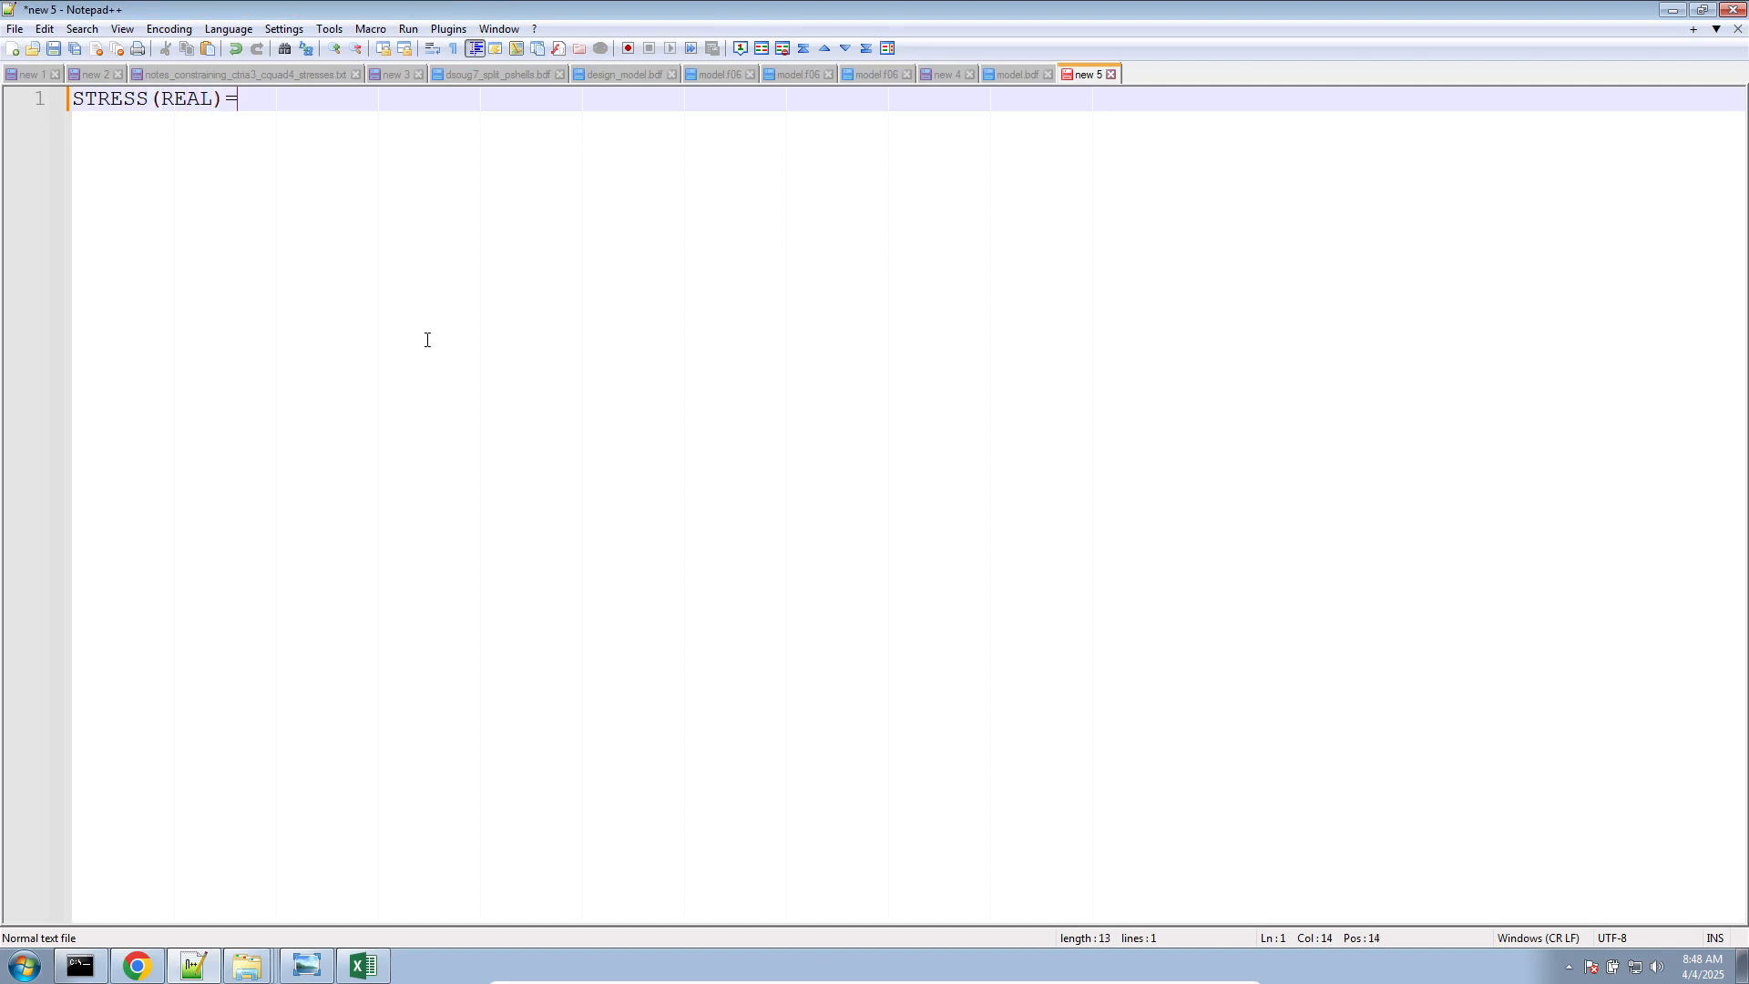
{"action": "key", "text": "BackSpace"}
{"action": "key", "text": "Return"}
{"action": "type", "text": "STRESS(REAL)"}
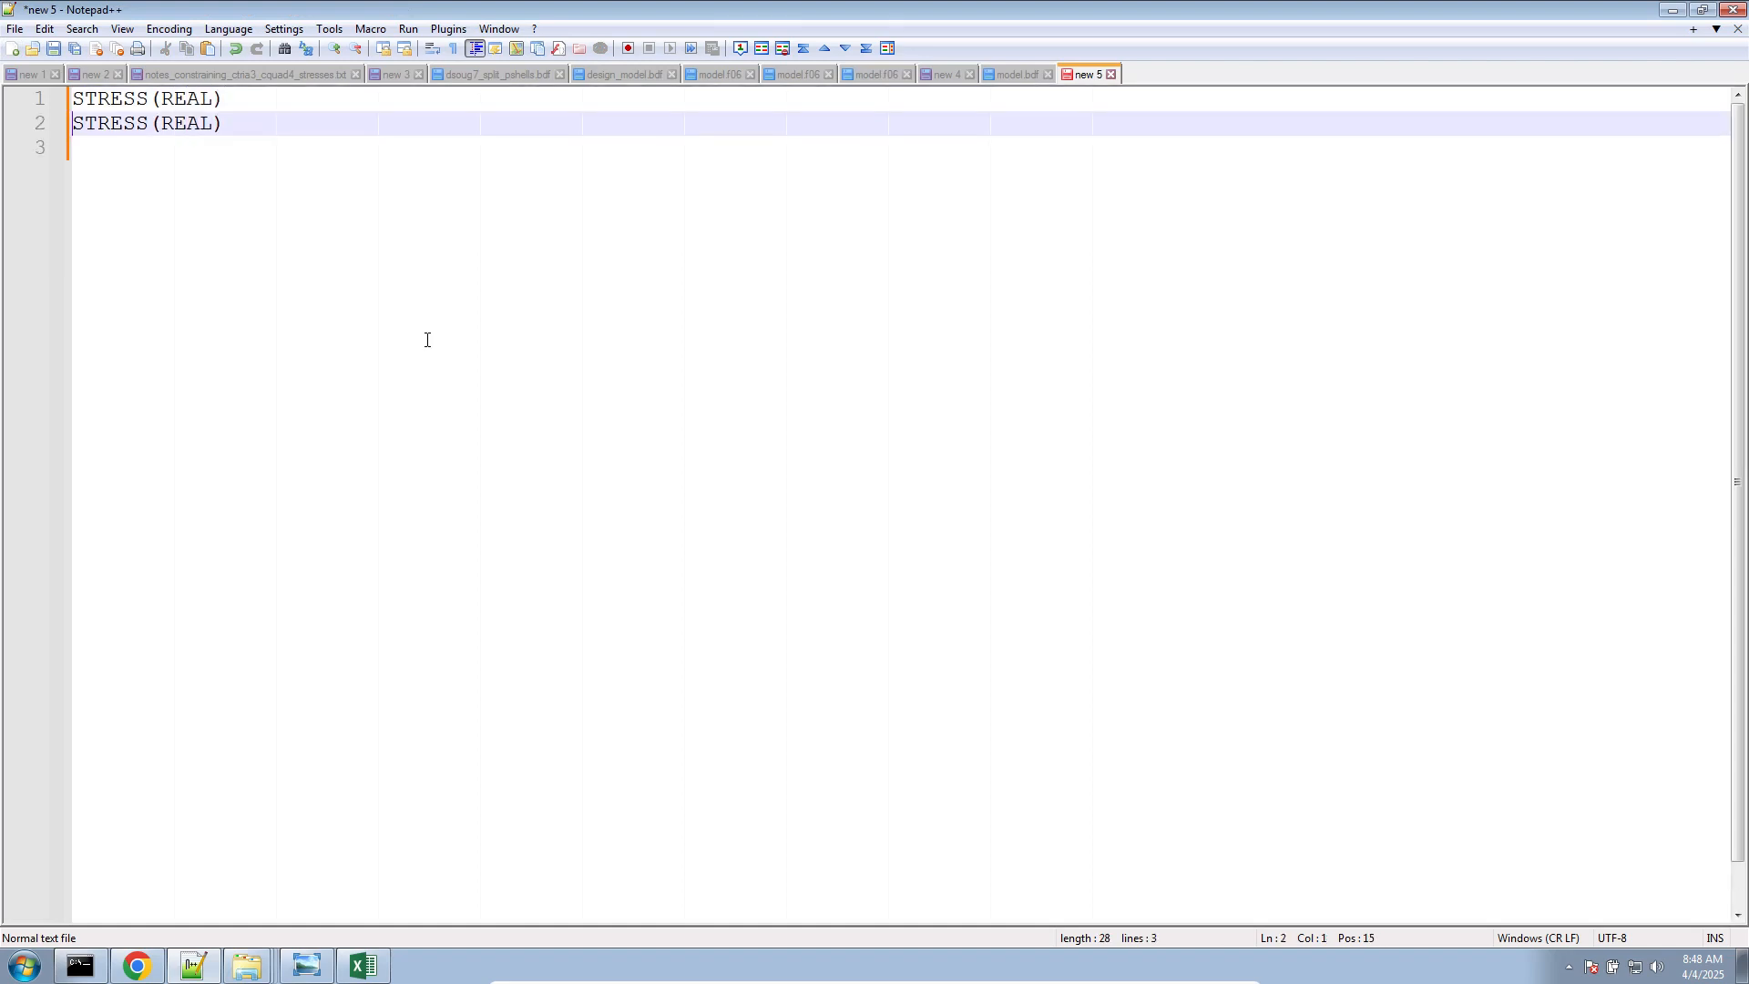
{"action": "key", "text": "Left"}
{"action": "key", "text": "Left"}
{"action": "key", "text": "BackSpace"}
{"action": "key", "text": "BackSpace"}
{"action": "key", "text": "BackSpace"}
{"action": "key", "text": "BackSpace"}
{"action": "type", "text": "IA"}
{"action": "key", "text": "BackSpace"}
{"action": "type", "text": "MAG"}
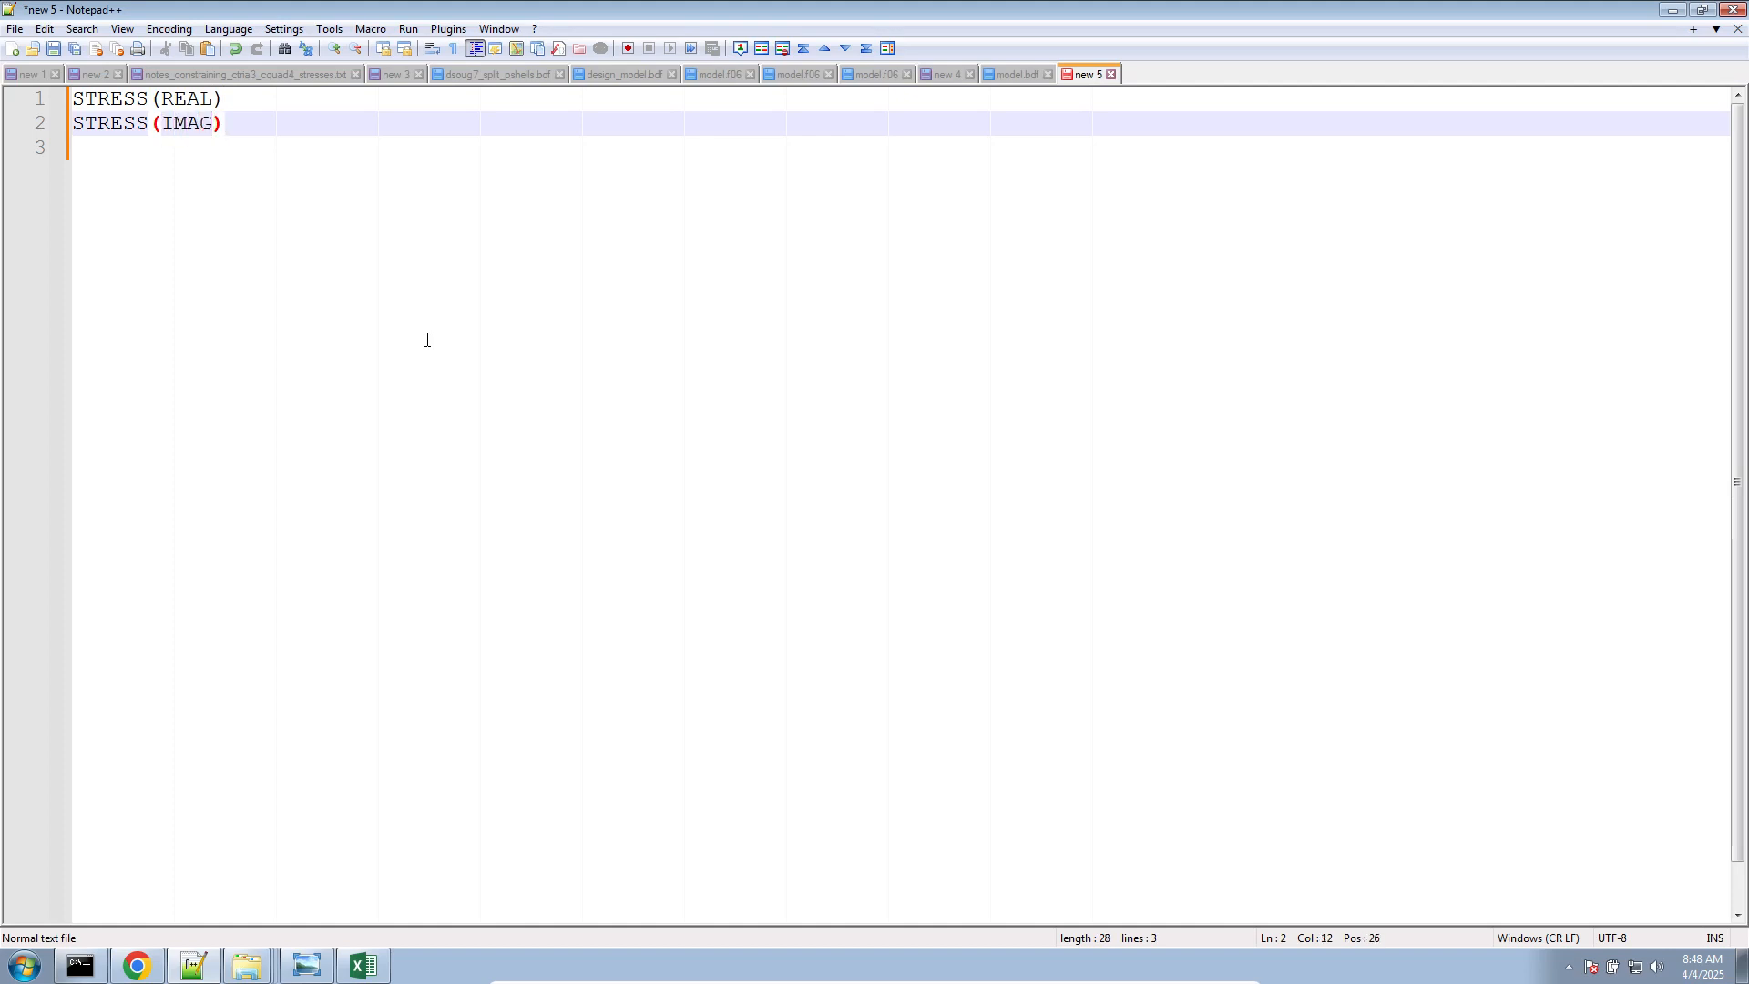
Paste the copied real/imaginary stress table below the two headings and leave blank lines after it
{"action": "key", "text": "Down"}
{"action": "key", "text": "Return"}
{"action": "key", "text": "ctrl+v"}
{"action": "key", "text": "Return"}
{"action": "key", "text": "Return"}
{"action": "key", "text": "Return"}
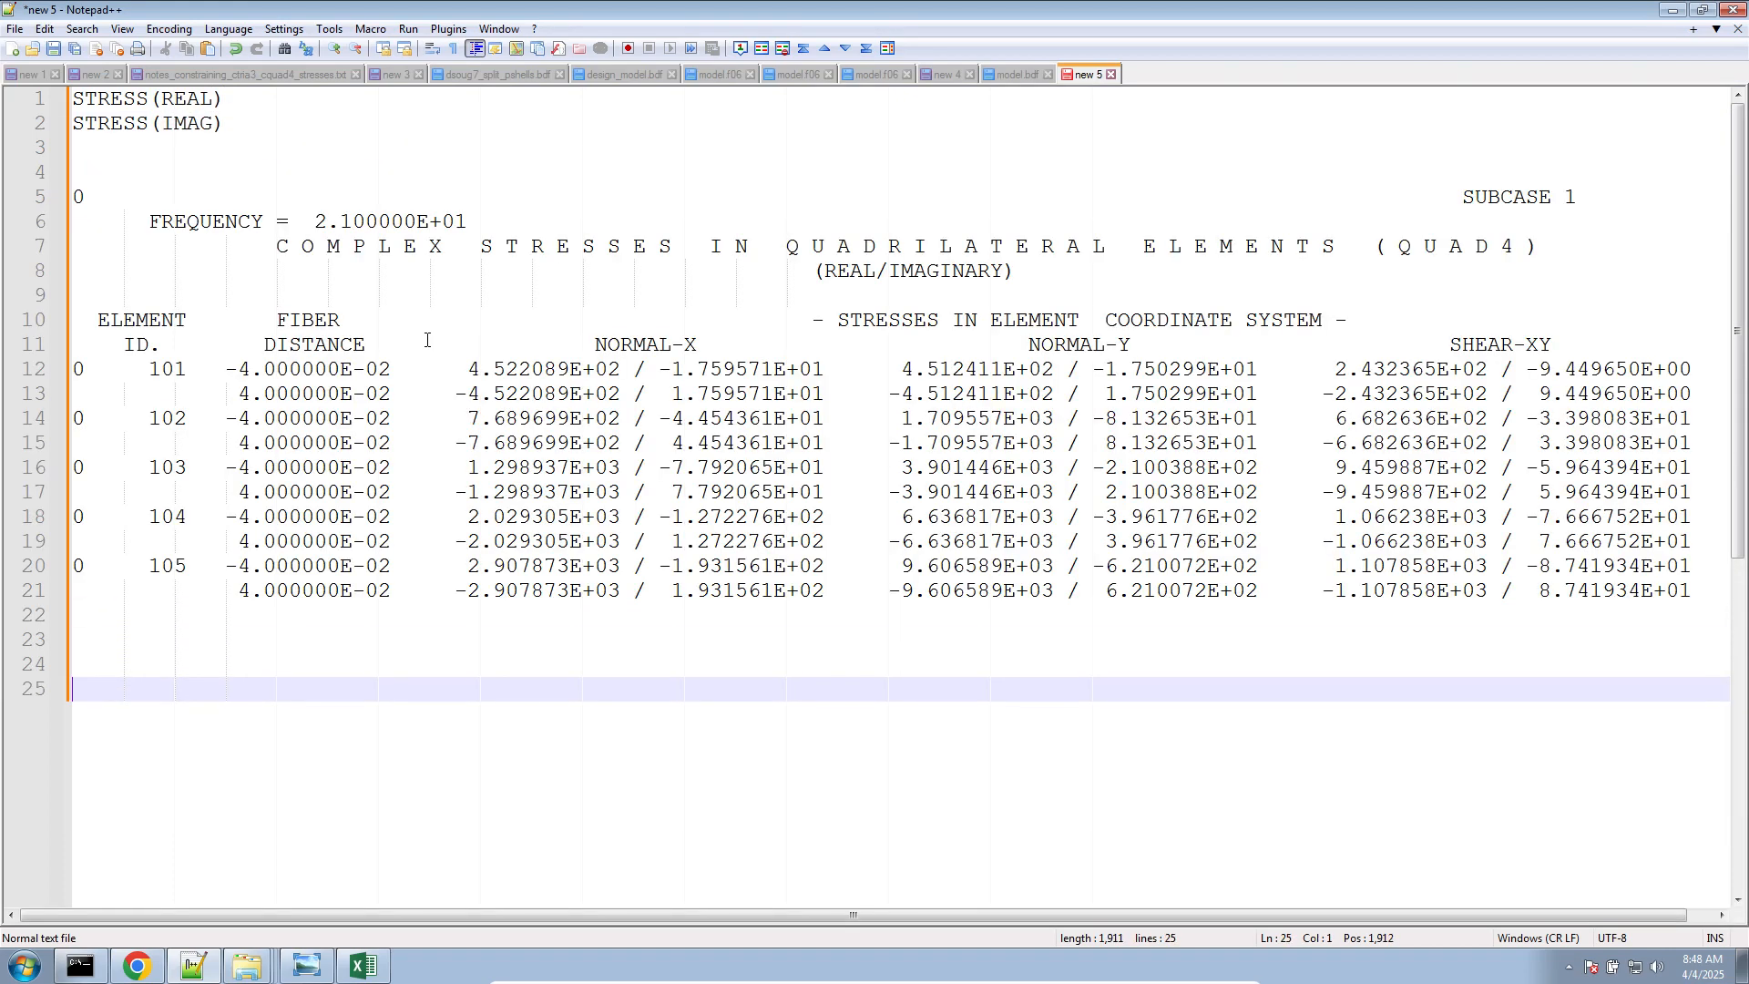
Add the heading "STRESS(PHASE)" on line 25, followed by blank lines
{"action": "type", "text": "STRTESS"}
{"action": "key", "text": "BackSpace"}
{"action": "key", "text": "BackSpace"}
{"action": "key", "text": "BackSpace"}
{"action": "key", "text": "BackSpace"}
{"action": "type", "text": "ESS"}
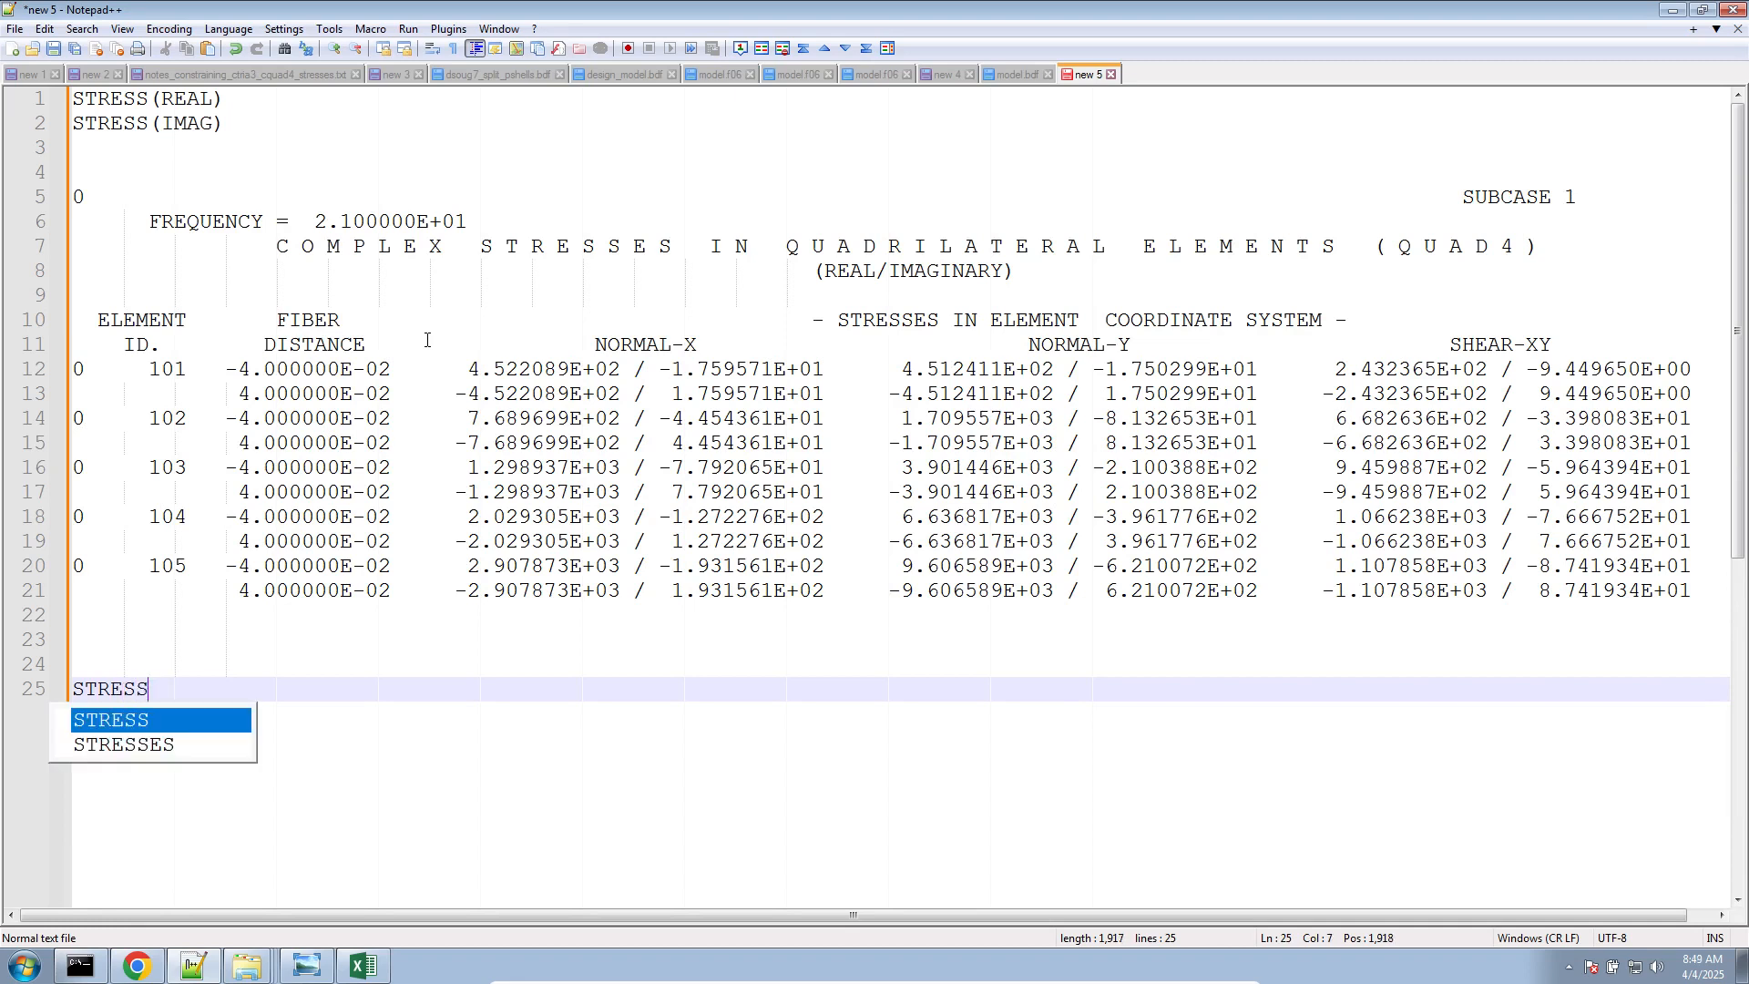
{"action": "type", "text": "(PHASE)"}
{"action": "key", "text": "Return"}
{"action": "key", "text": "Return"}
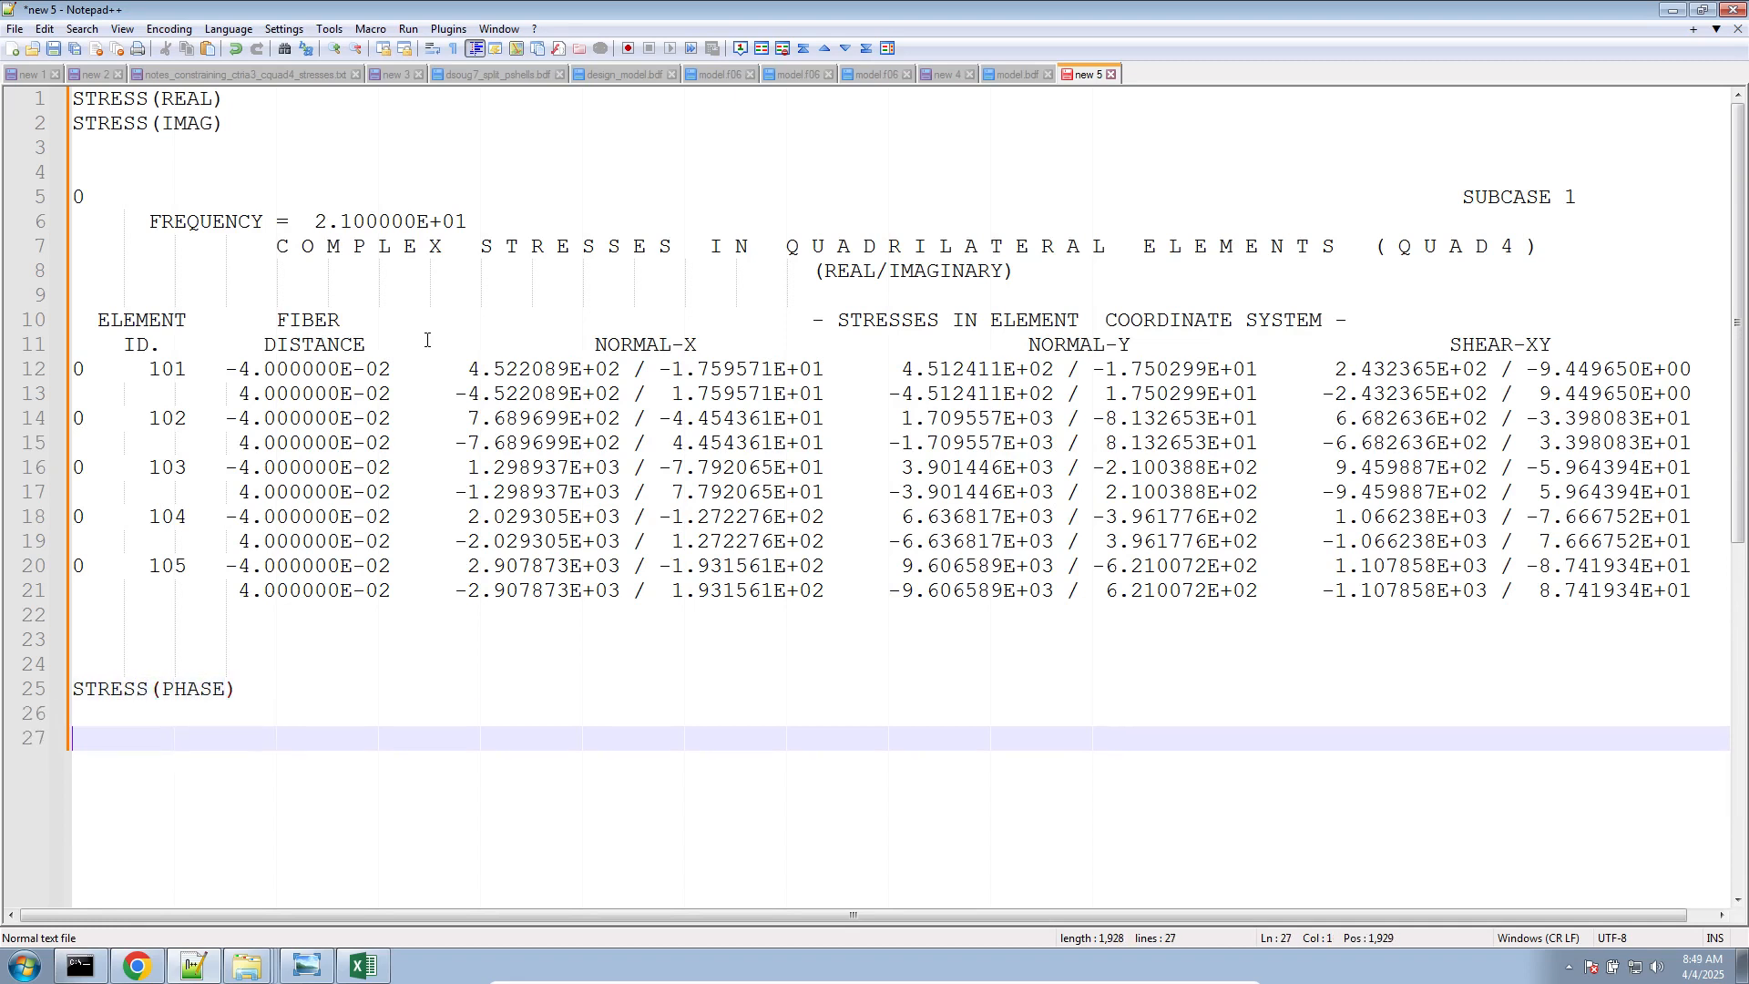
In nastran_working_directory_2, delete fort.11, model.f04, model.f06, model.log, model.op2 and optimization_results.csv from the previous run
{"action": "left_click", "coordinate": [237, 965]}
{"action": "left_click", "coordinate": [241, 936]}
{"action": "left_click", "coordinate": [364, 347]}
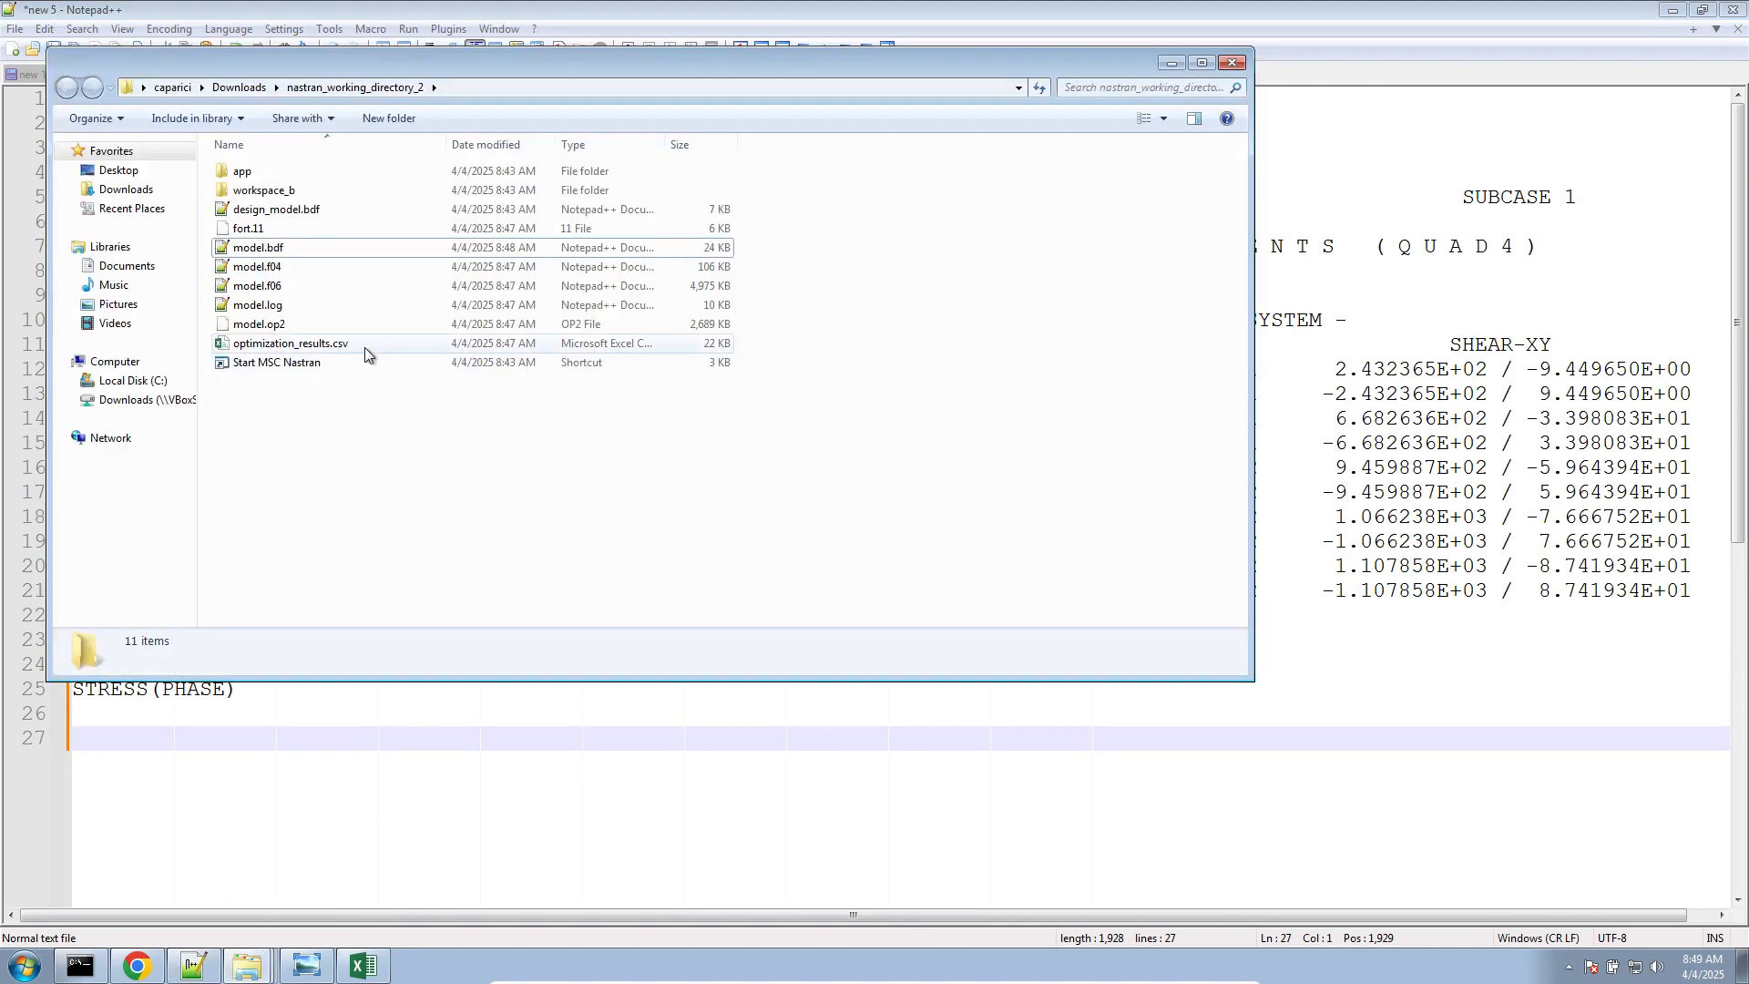
{"action": "left_click", "coordinate": [347, 270], "text": "shift"}
{"action": "left_click", "coordinate": [347, 230], "text": "ctrl"}
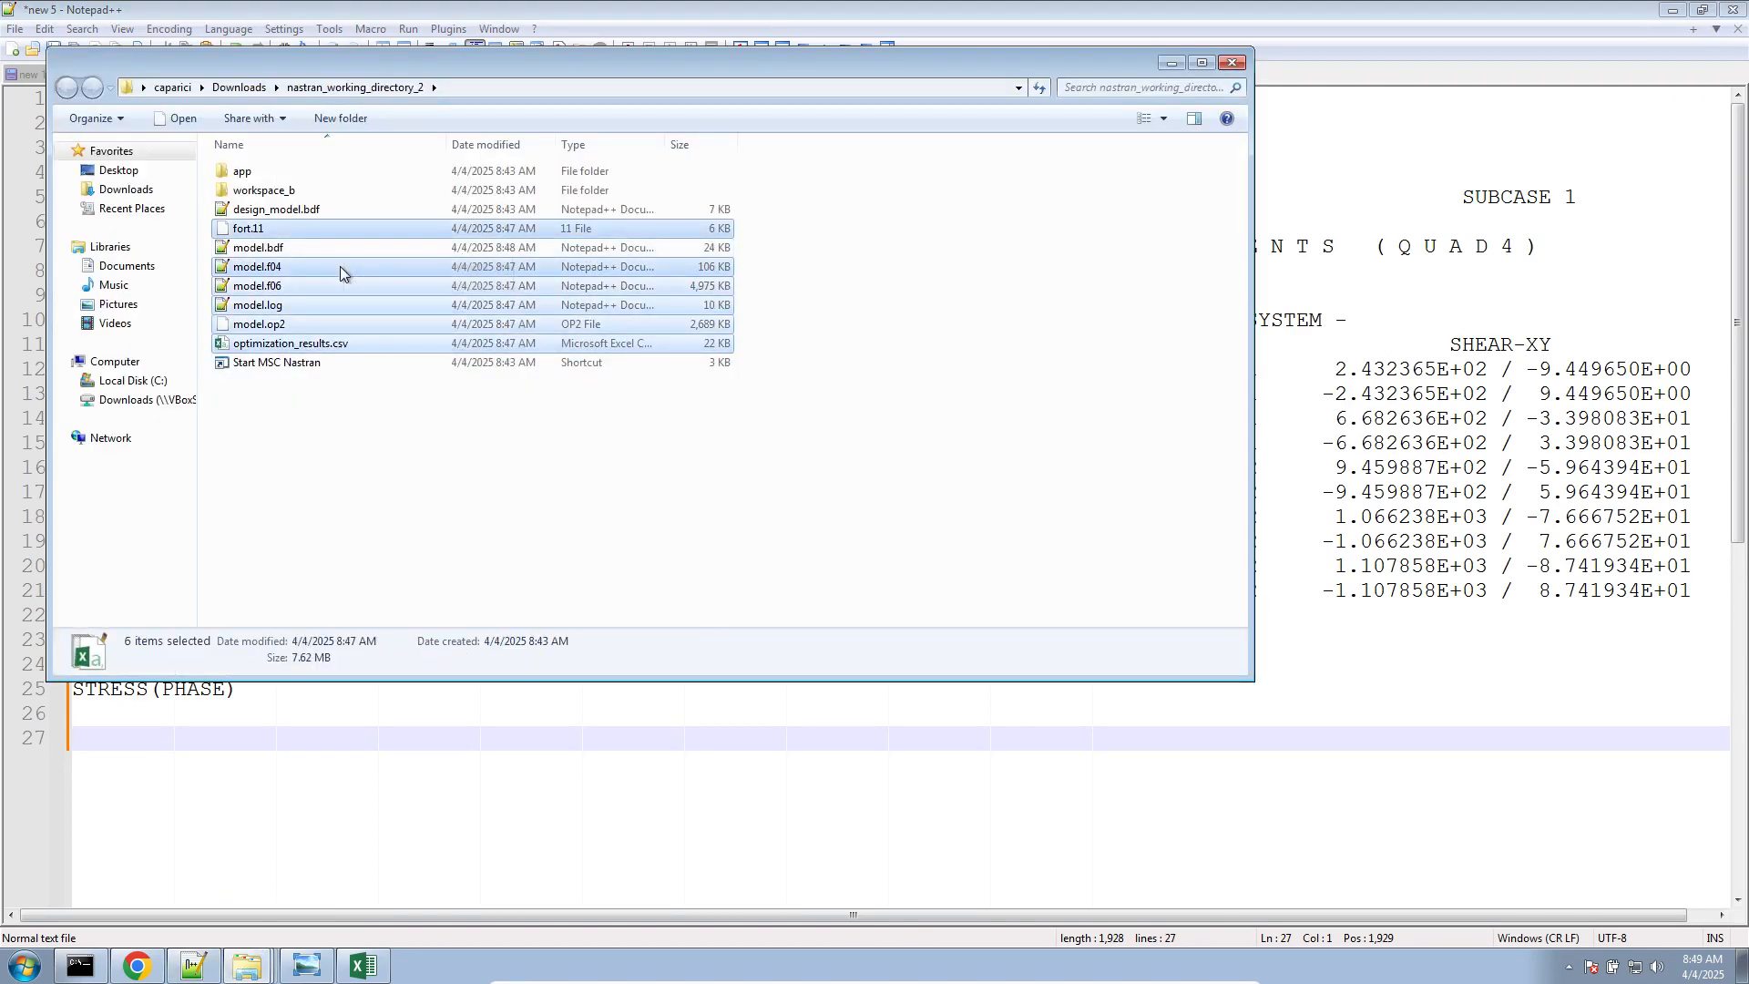
{"action": "key", "text": "Delete"}
{"action": "key", "text": "Return"}
Run model.bdf through the Start MSC Nastran shortcut, allowing the file to open
{"action": "double_click", "coordinate": [343, 248]}
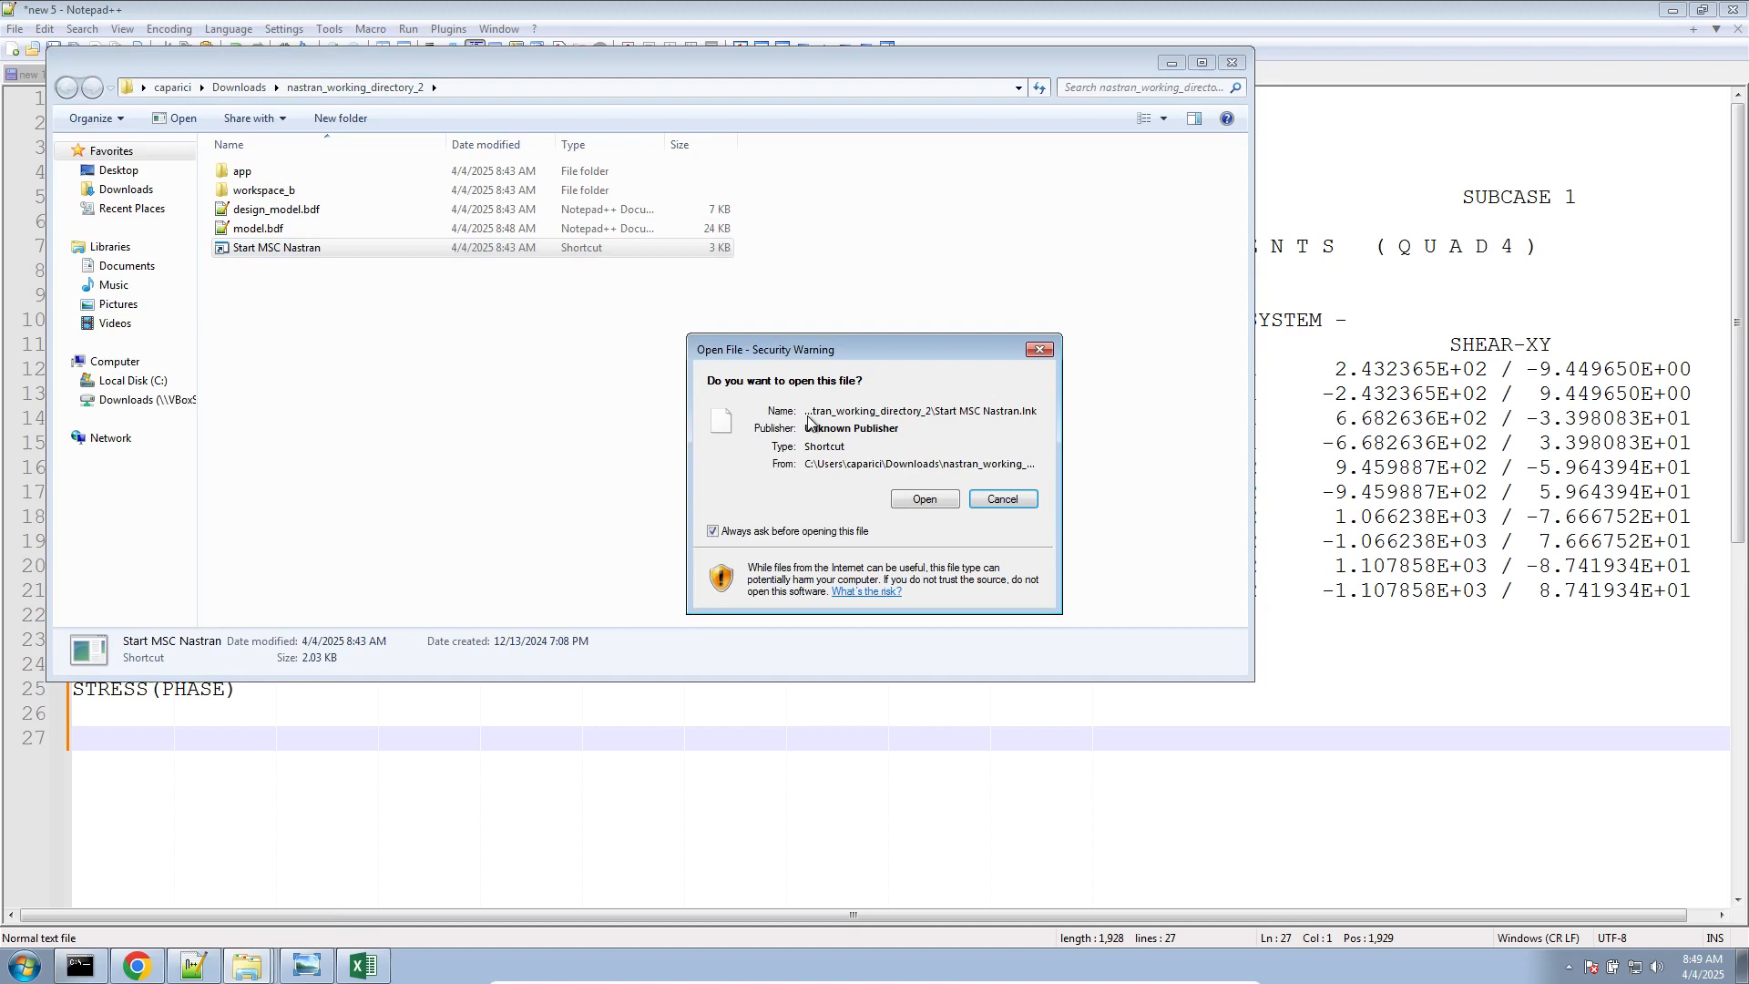
{"action": "left_click", "coordinate": [911, 501]}
{"action": "left_click_drag", "start_coordinate": [491, 174], "coordinate": [962, 517]}
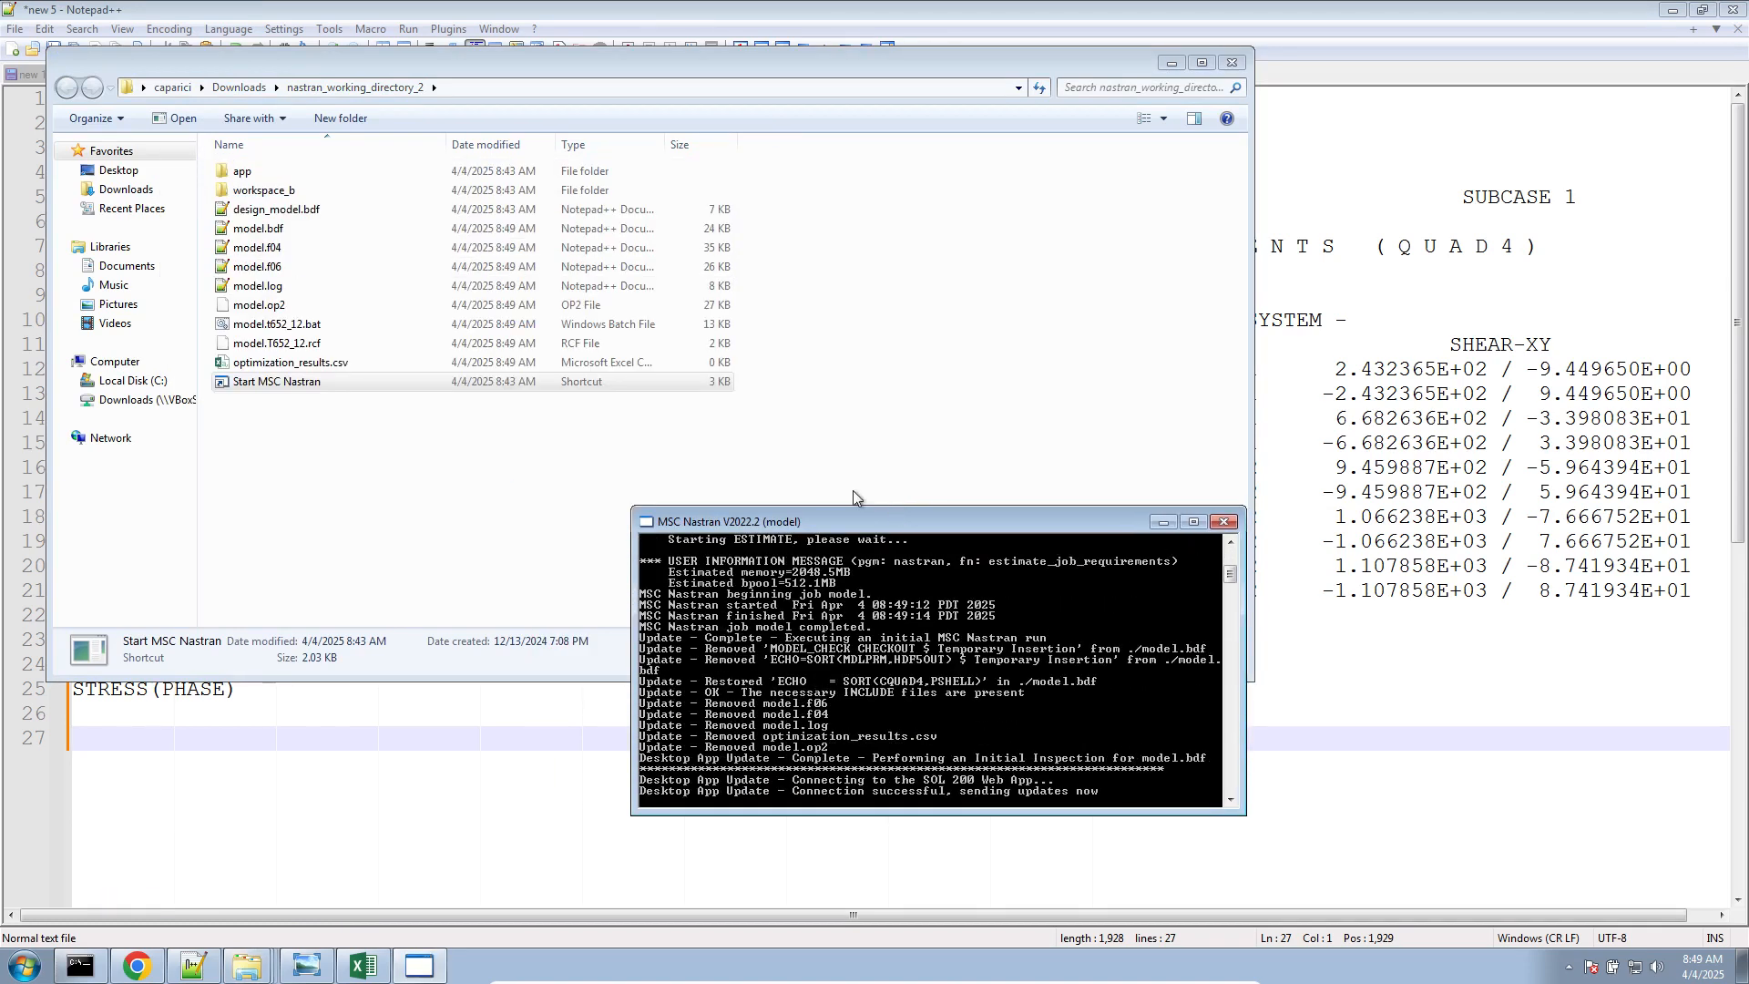
Switch to Notepad++ and copy the MAGNITUDE/PHASE QUAD4 table, lines 844 to 860 of the reloaded model.f06, beneath the STRESS(PHASE) heading
{"action": "left_click", "coordinate": [1452, 215]}
{"action": "left_click", "coordinate": [871, 77]}
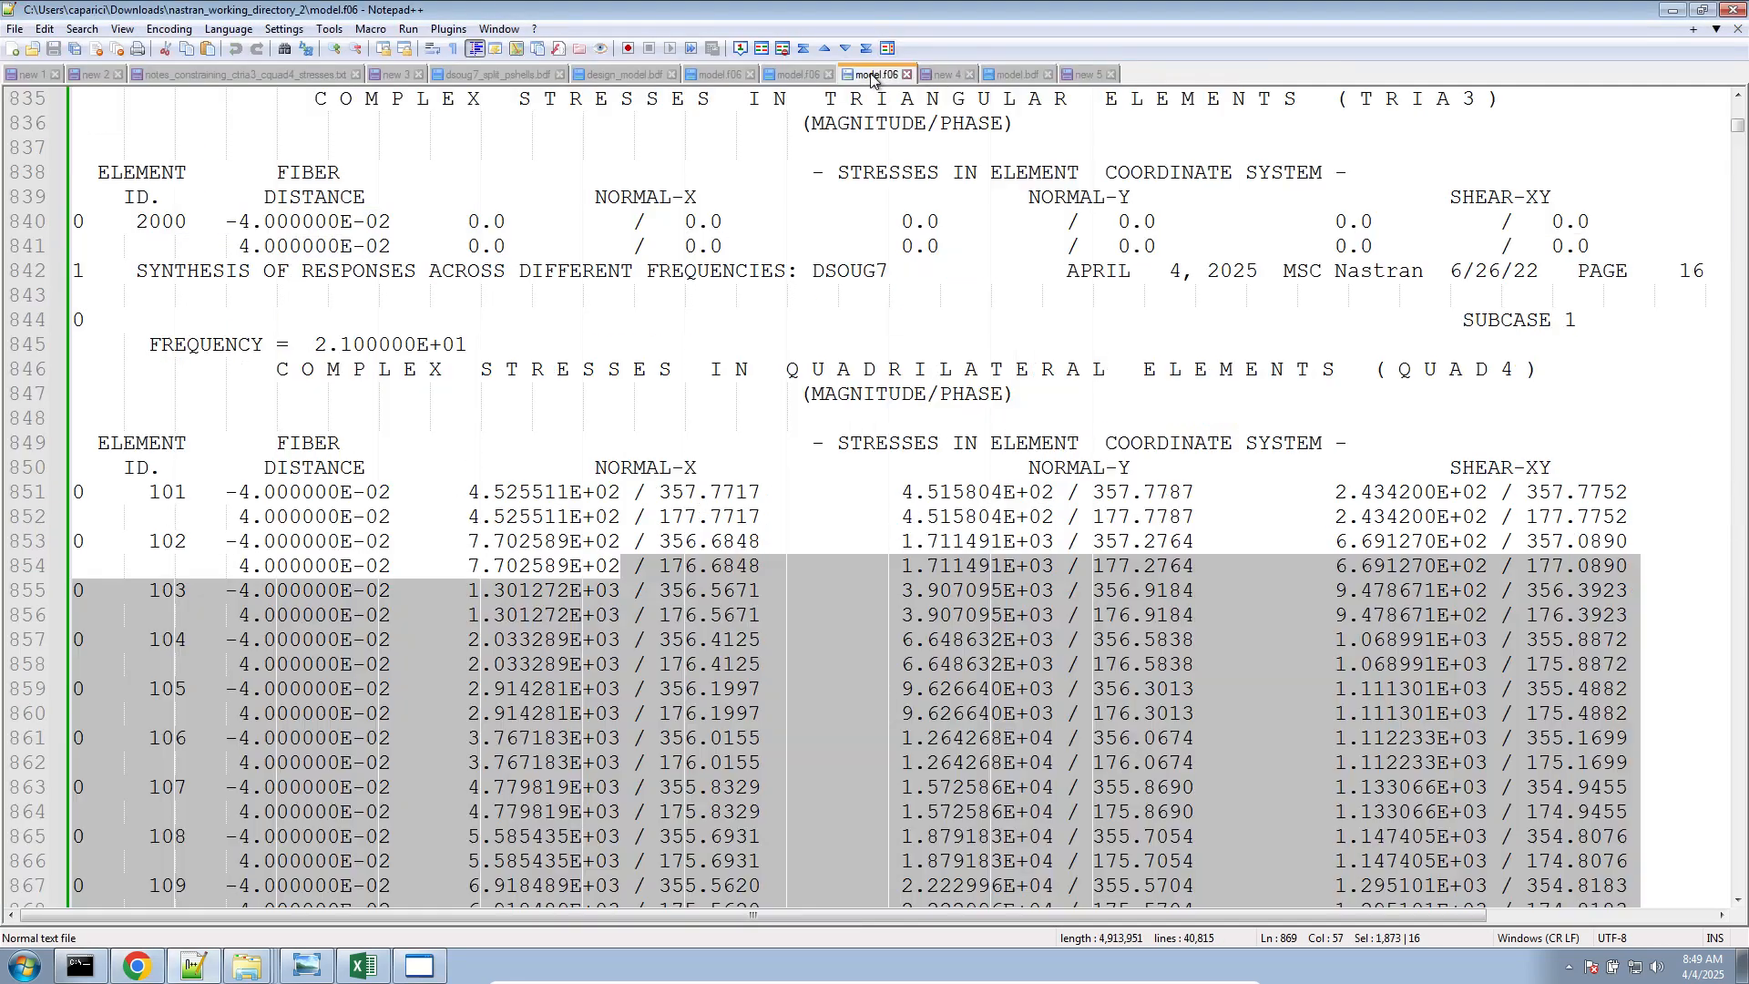
{"action": "left_click", "coordinate": [73, 320]}
{"action": "left_click_drag", "start_coordinate": [69, 368], "coordinate": [71, 760]}
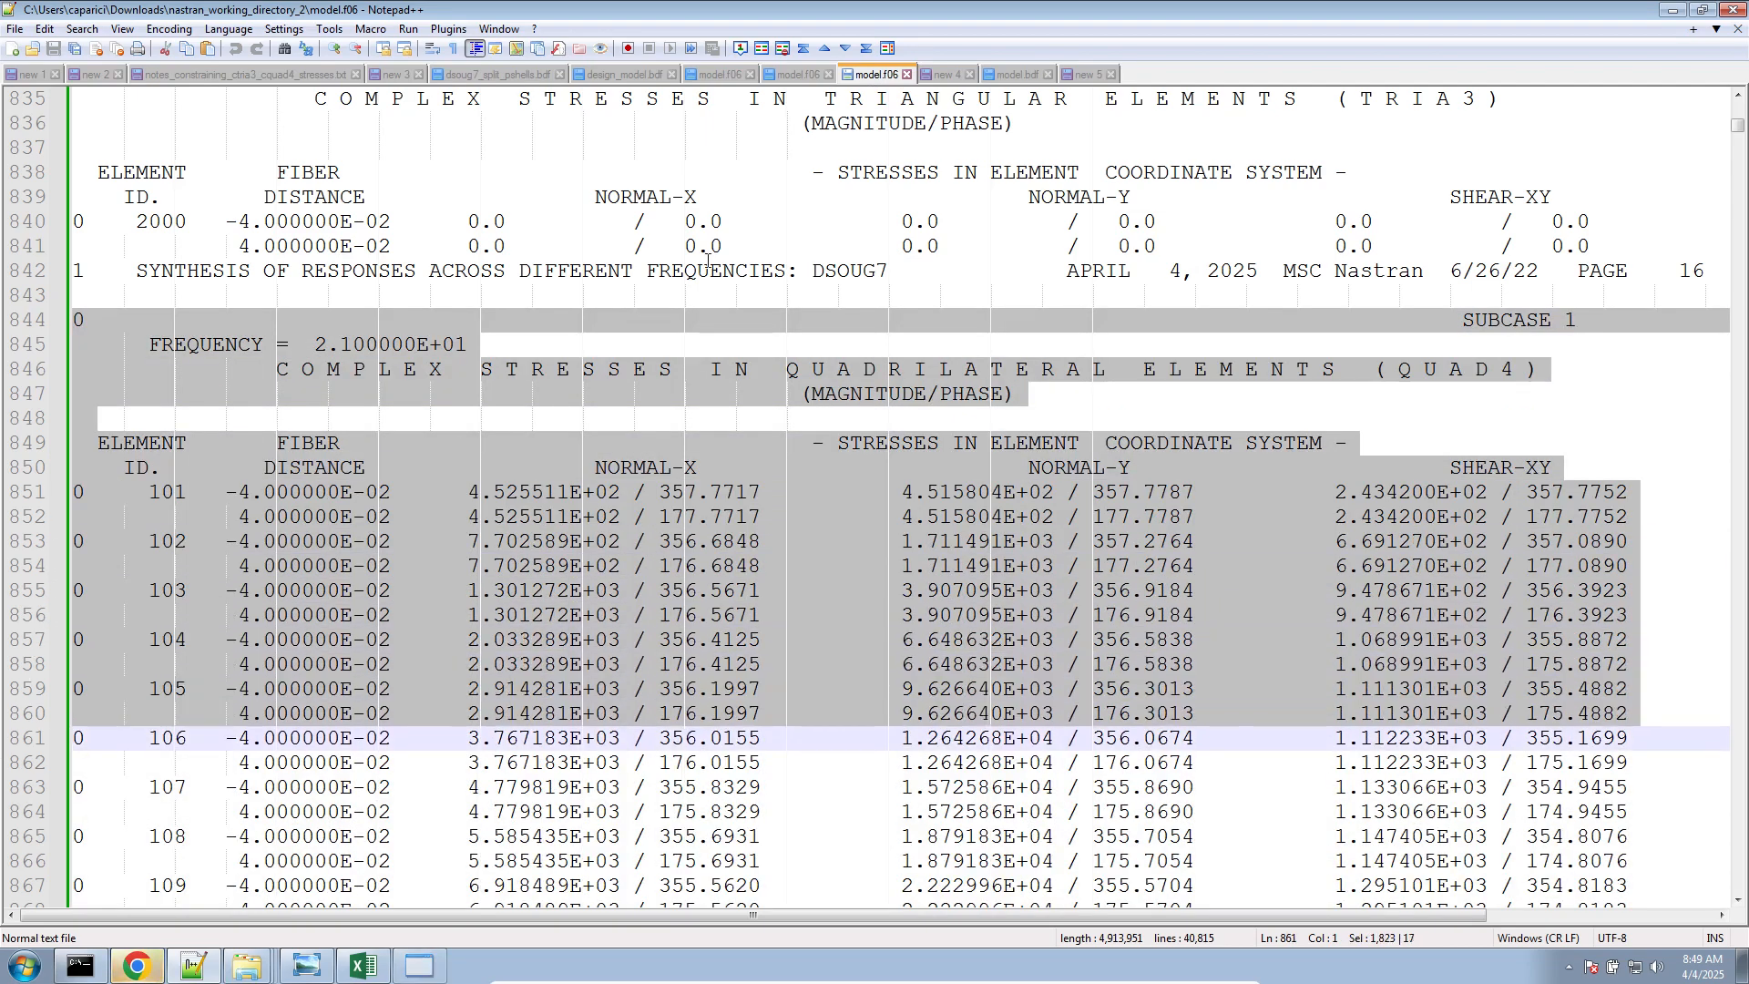
{"action": "left_click", "coordinate": [1086, 73]}
{"action": "left_click", "coordinate": [441, 766]}
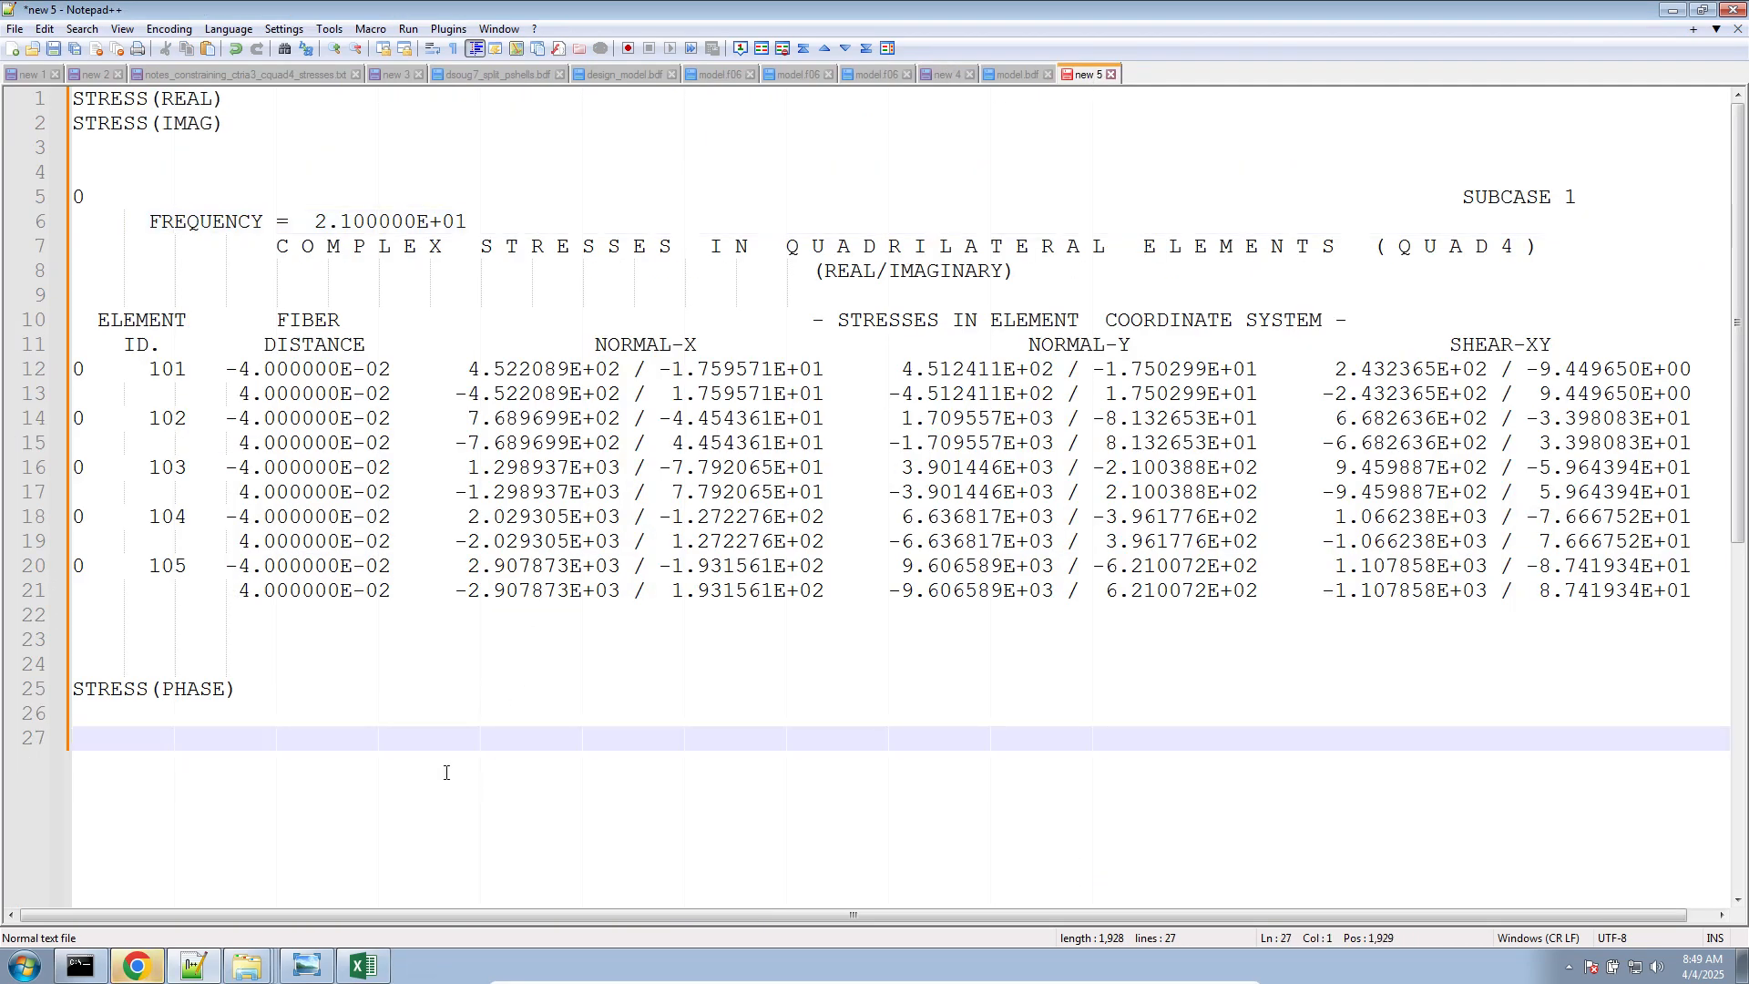
{"action": "key", "text": "ctrl+v"}
Indent both pasted stress tables by one level so the STRESS headings stand out
{"action": "left_click_drag", "start_coordinate": [395, 780], "coordinate": [74, 246]}
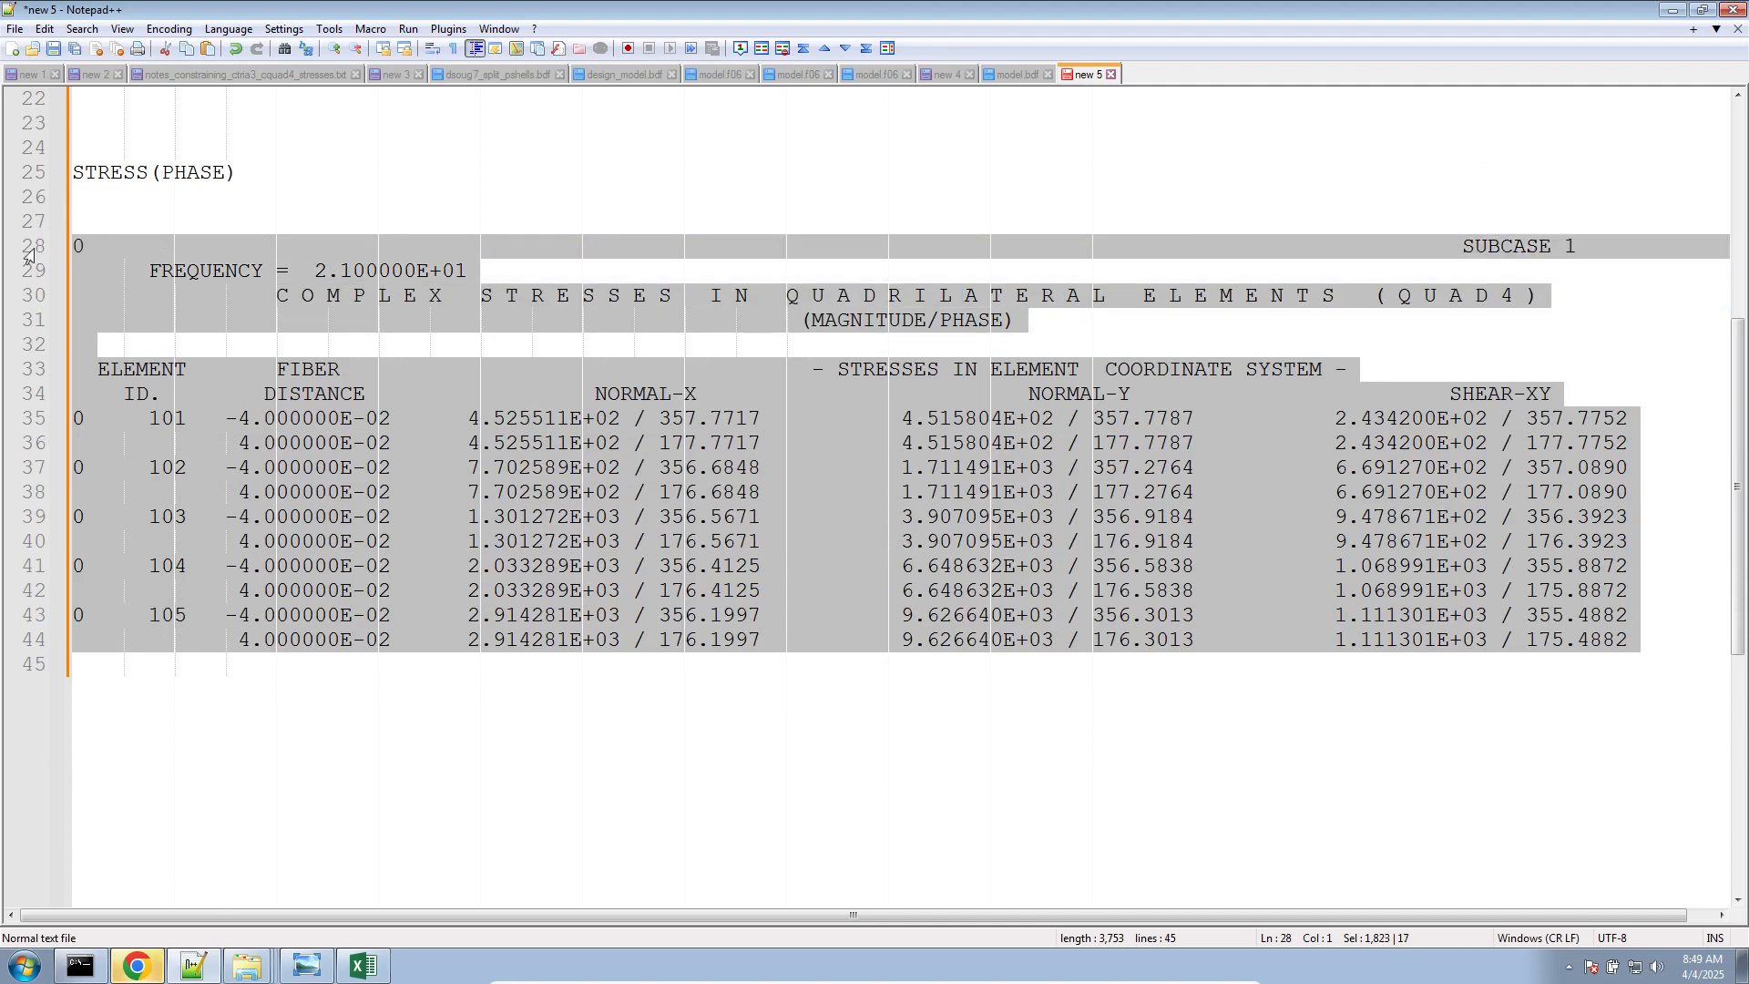
{"action": "key", "text": "Tab"}
{"action": "scroll", "coordinate": [371, 454], "scroll_direction": "up", "scroll_amount": 4}
{"action": "left_click", "coordinate": [207, 387]}
{"action": "left_click_drag", "start_coordinate": [207, 386], "coordinate": [77, 169]}
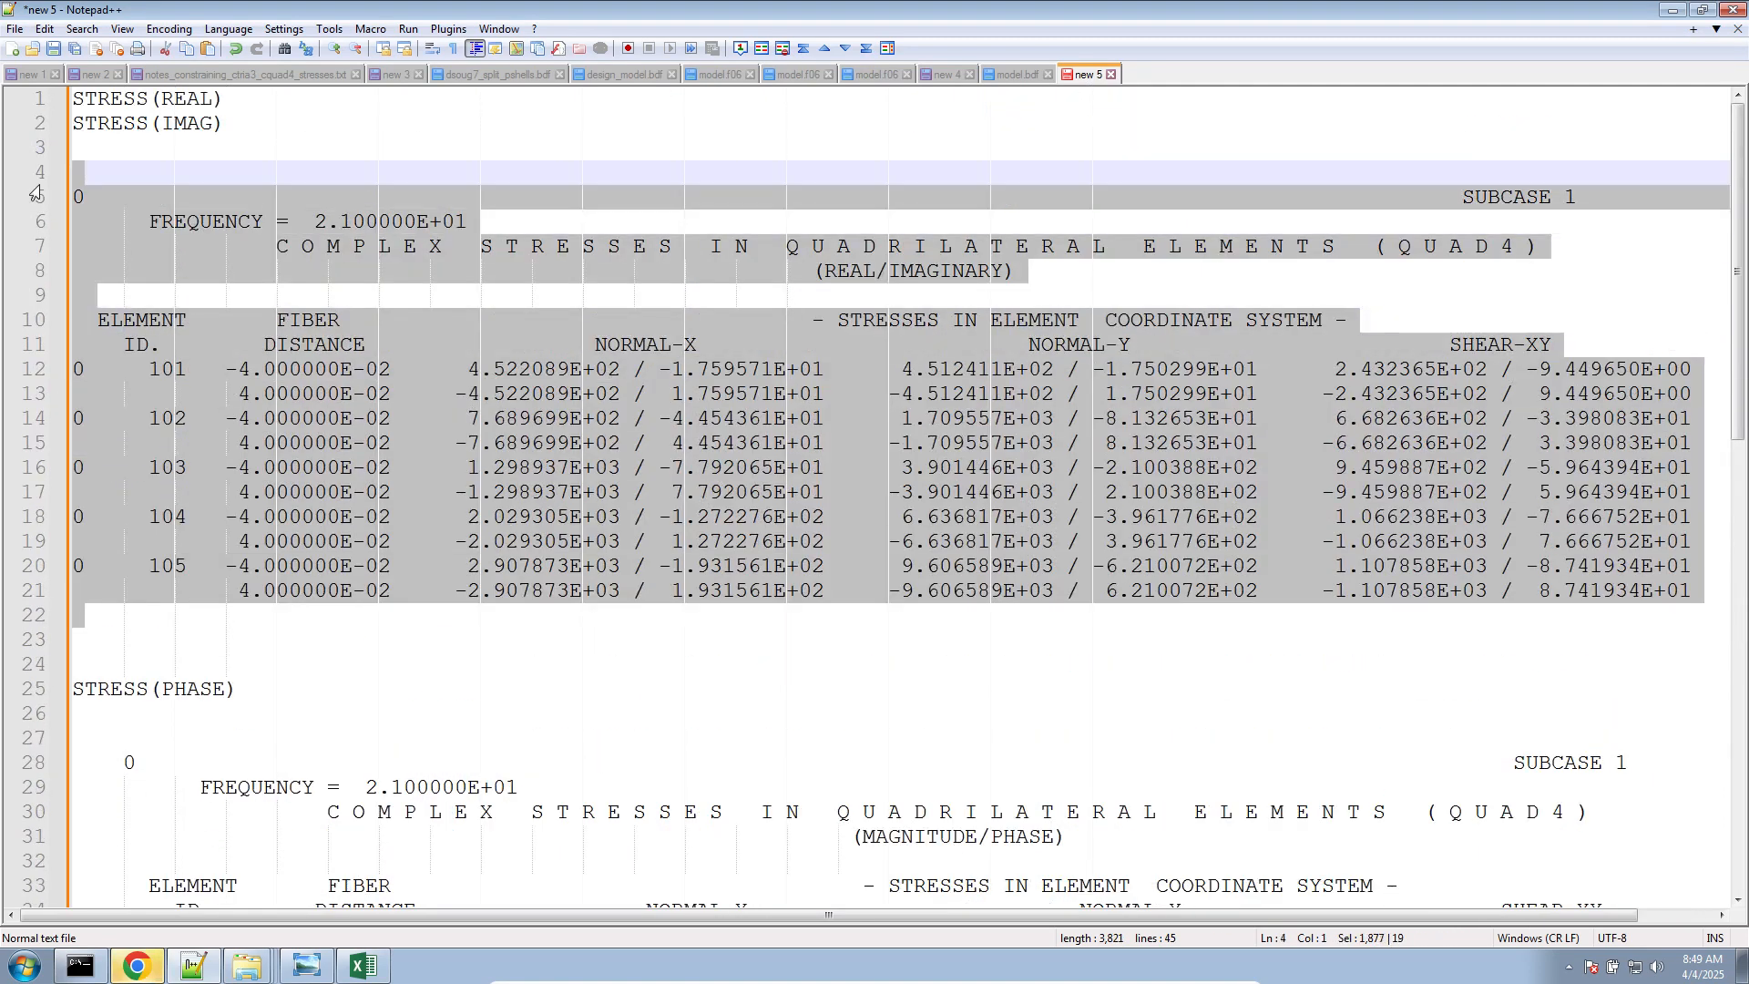
{"action": "key", "text": "Tab"}
Highlight the real and then the imaginary column of NORMAL-X stresses in the REAL/IMAGINARY table
{"action": "left_click", "coordinate": [860, 273]}
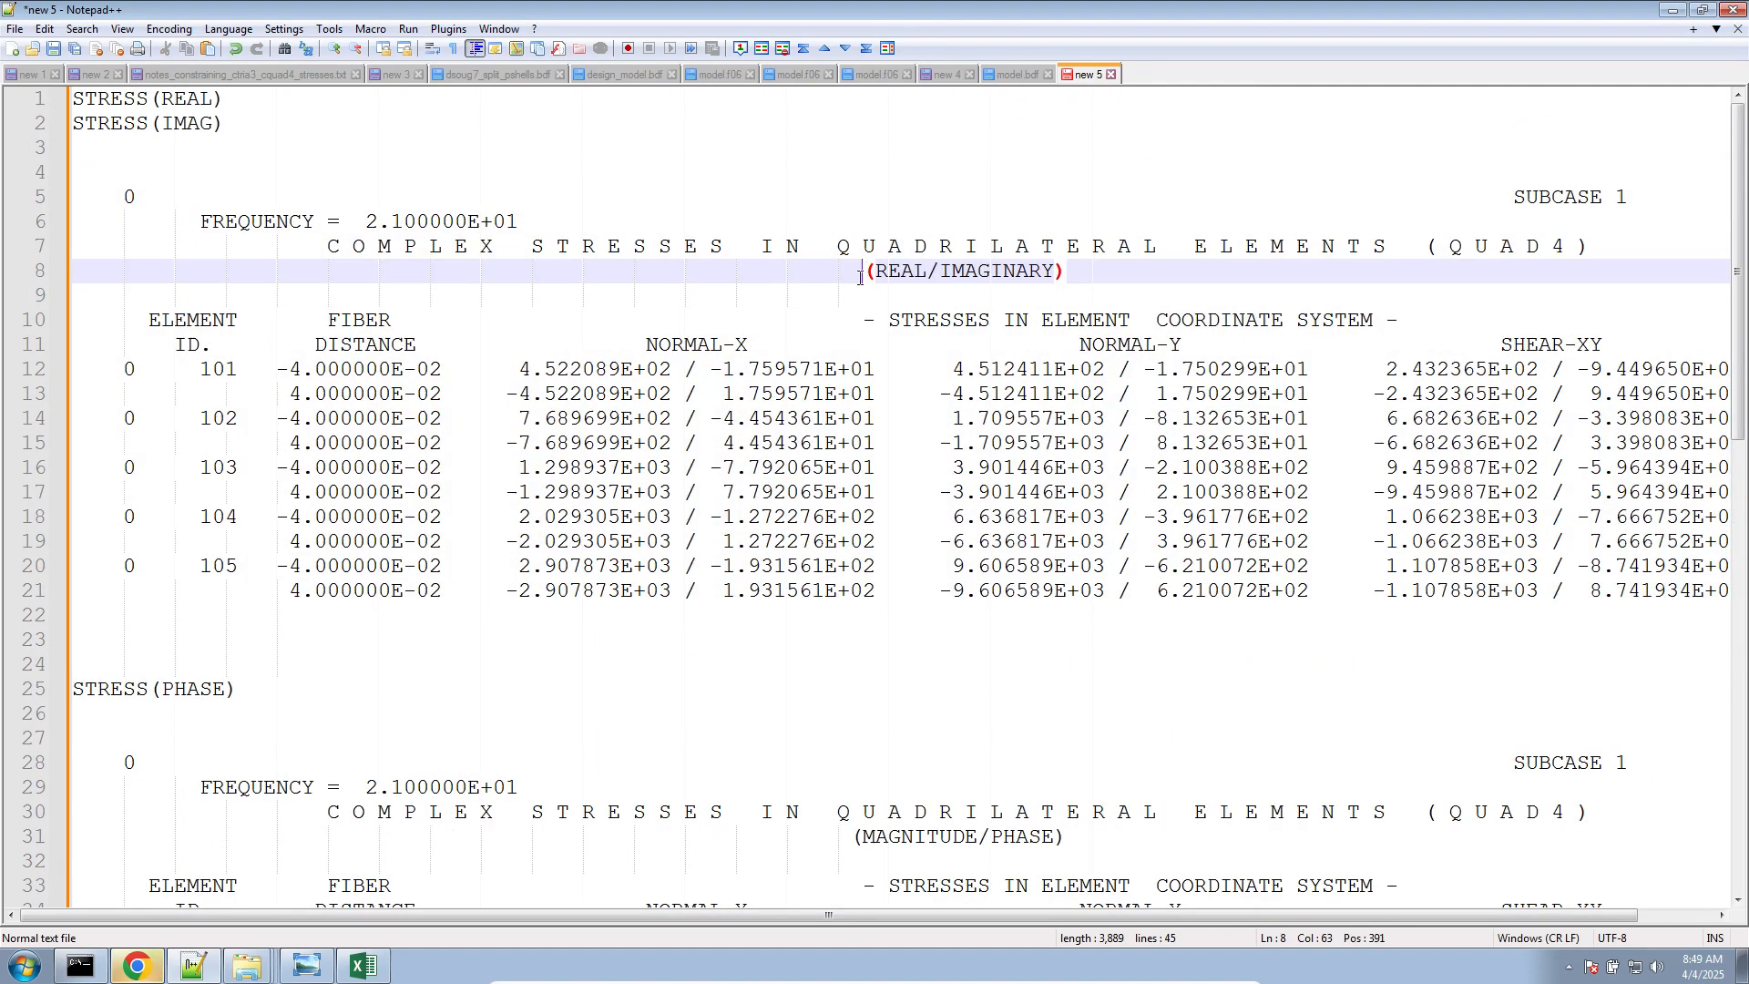
{"action": "left_click_drag", "start_coordinate": [519, 367], "coordinate": [503, 598]}
{"action": "left_click", "coordinate": [709, 369]}
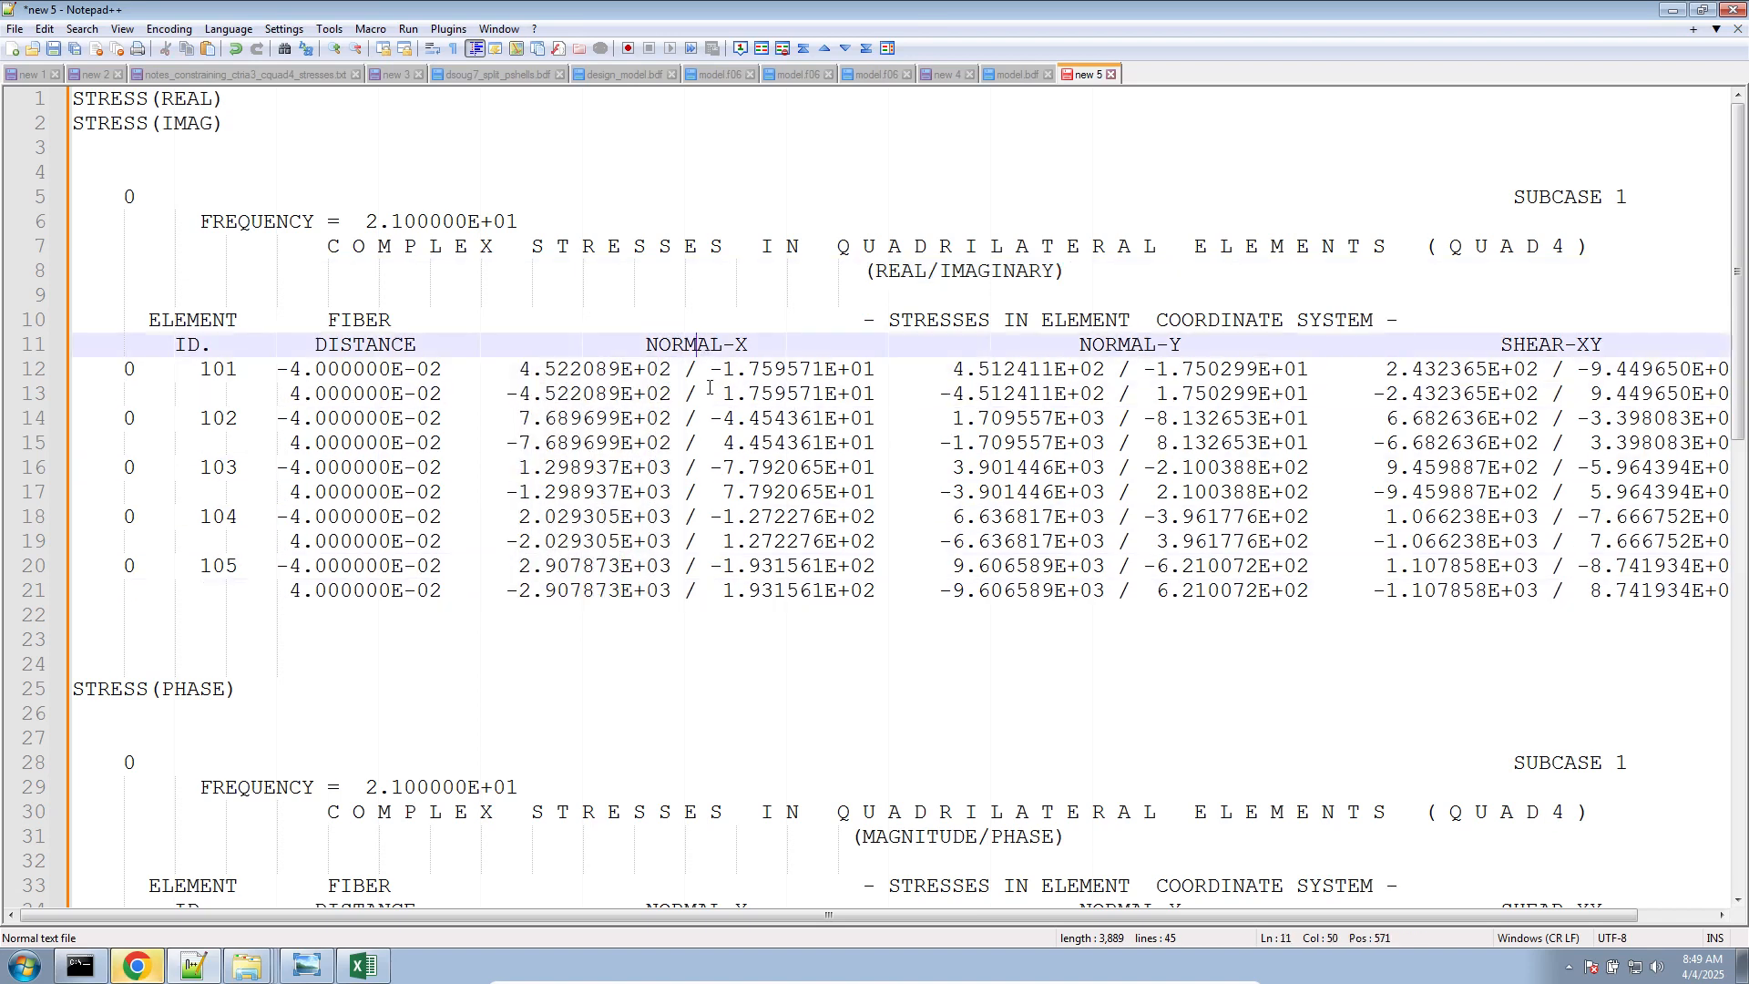
{"action": "left_click_drag", "start_coordinate": [709, 369], "coordinate": [880, 596]}
In the STRESS(PHASE) section, highlight PHASE, the MAGNITUDE/PHASE label, and then the magnitude and phase columns under NORMAL-X
{"action": "scroll", "coordinate": [880, 596], "scroll_direction": "down", "scroll_amount": 6}
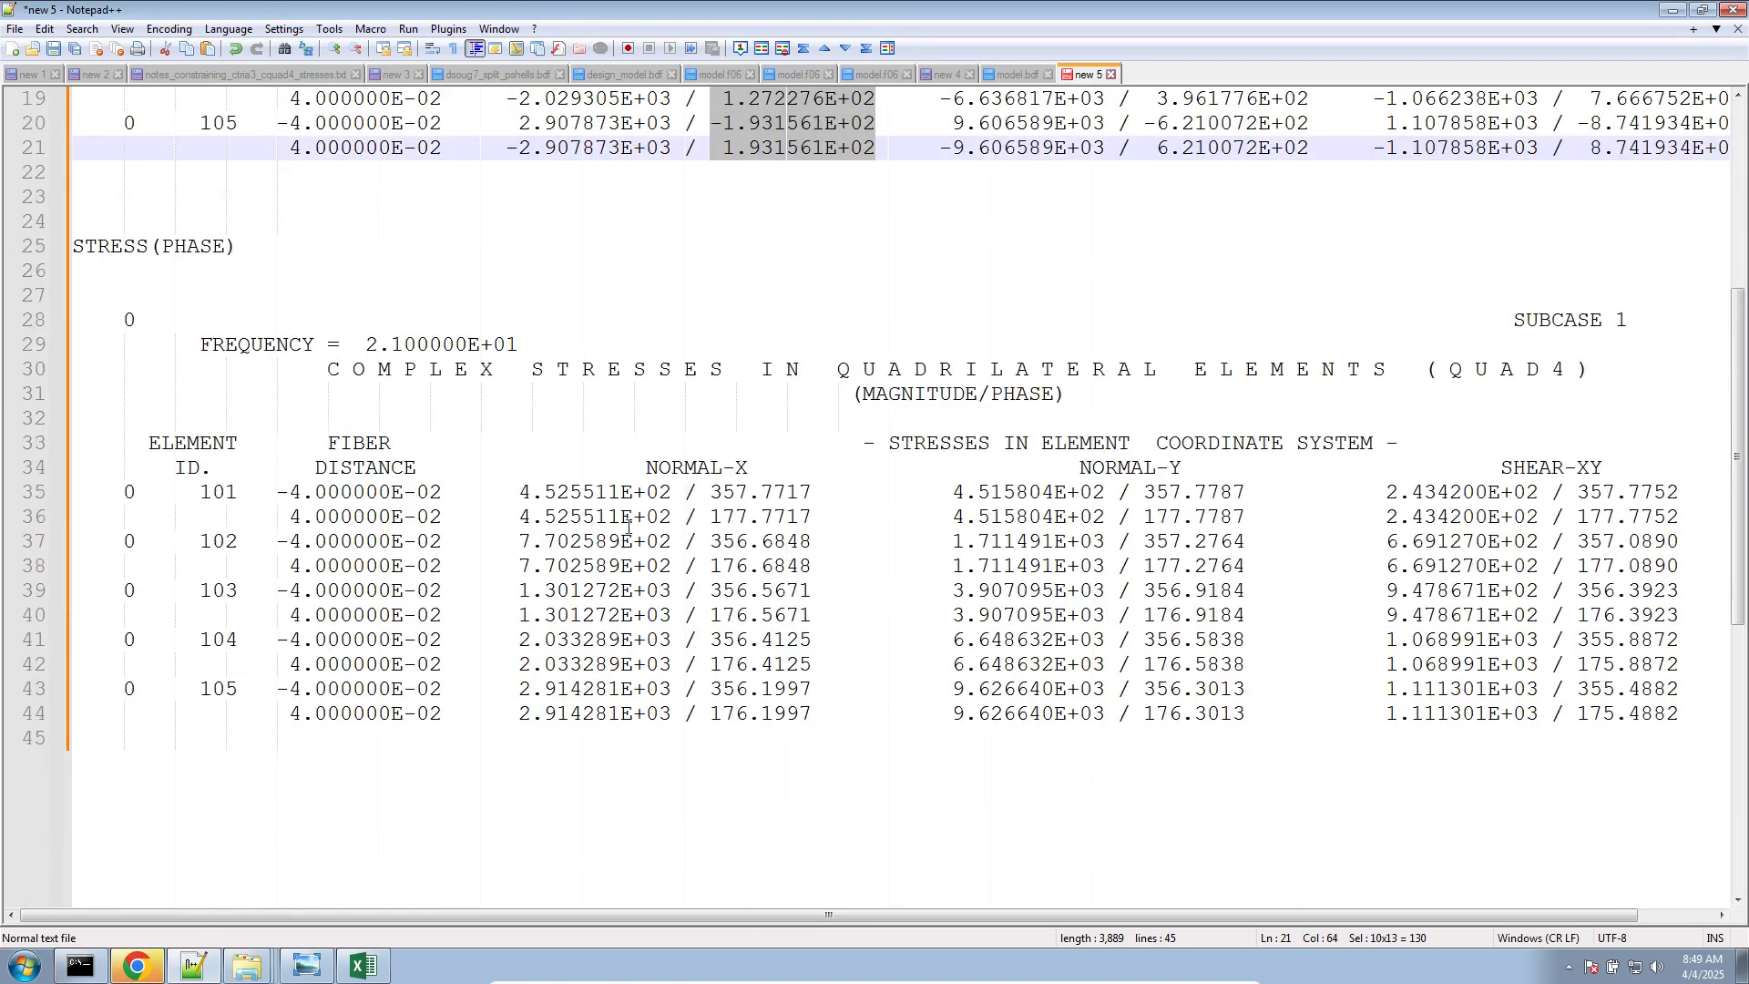
{"action": "double_click", "coordinate": [188, 248]}
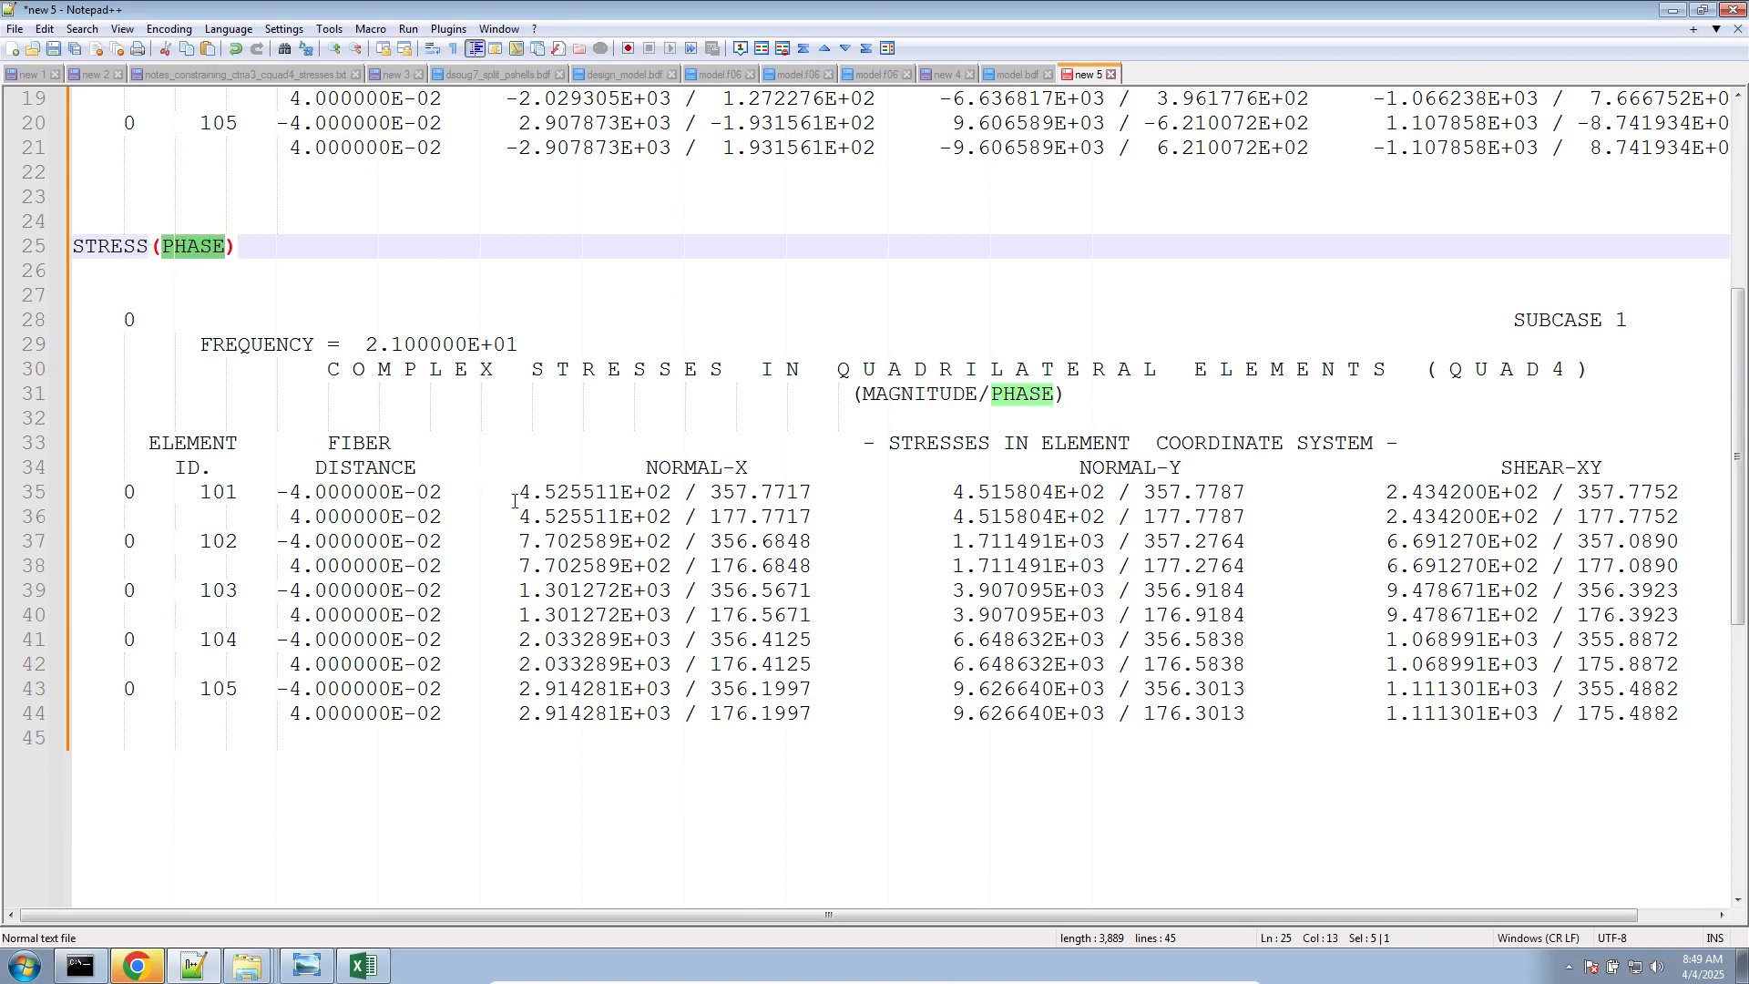
{"action": "left_click_drag", "start_coordinate": [848, 393], "coordinate": [1164, 404]}
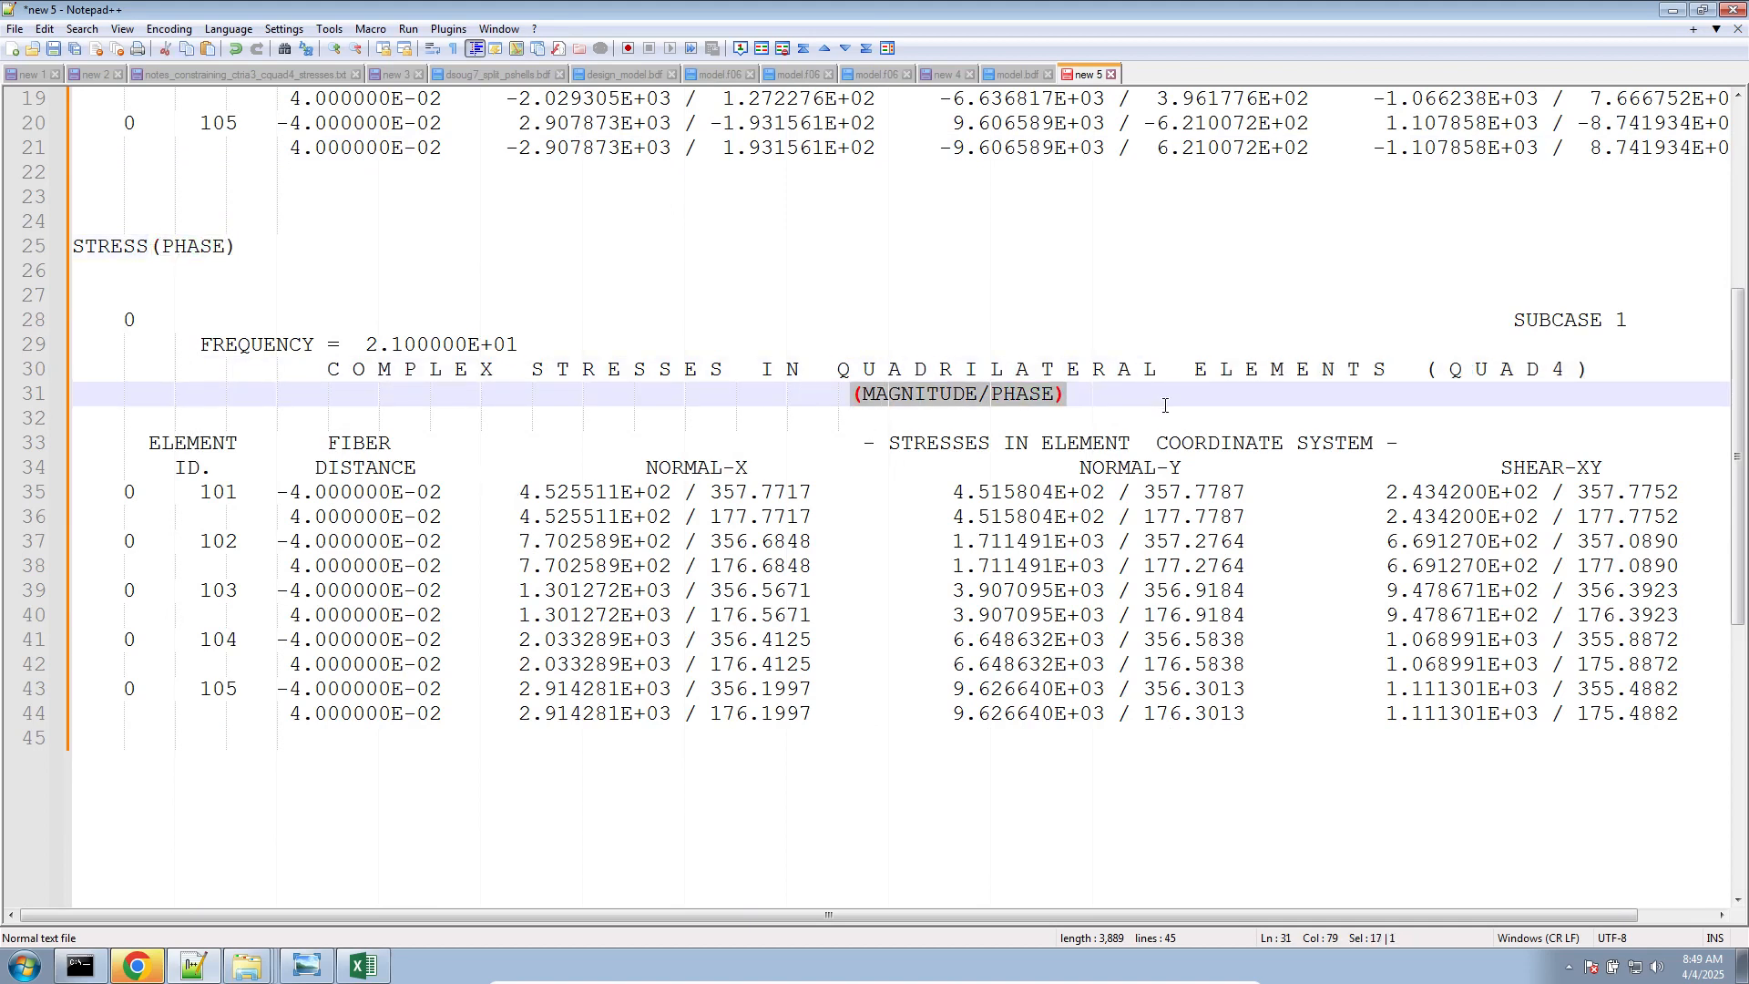
{"action": "left_click_drag", "start_coordinate": [518, 492], "coordinate": [649, 715]}
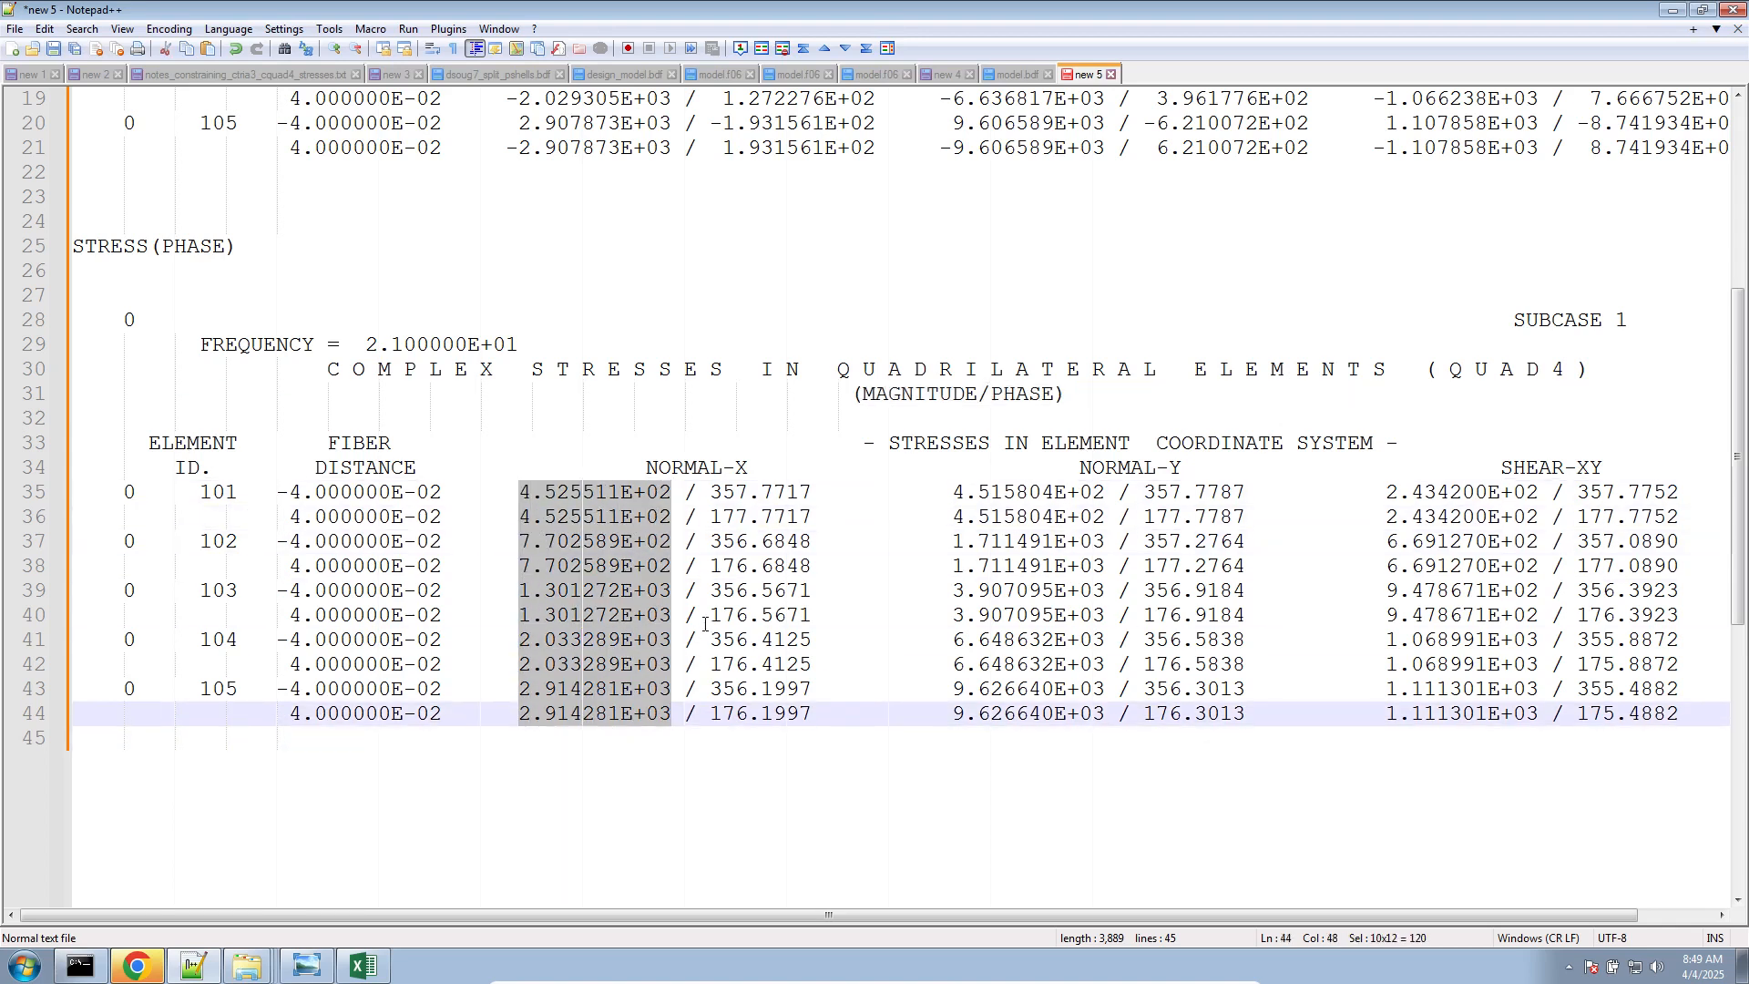
{"action": "left_click", "coordinate": [721, 490]}
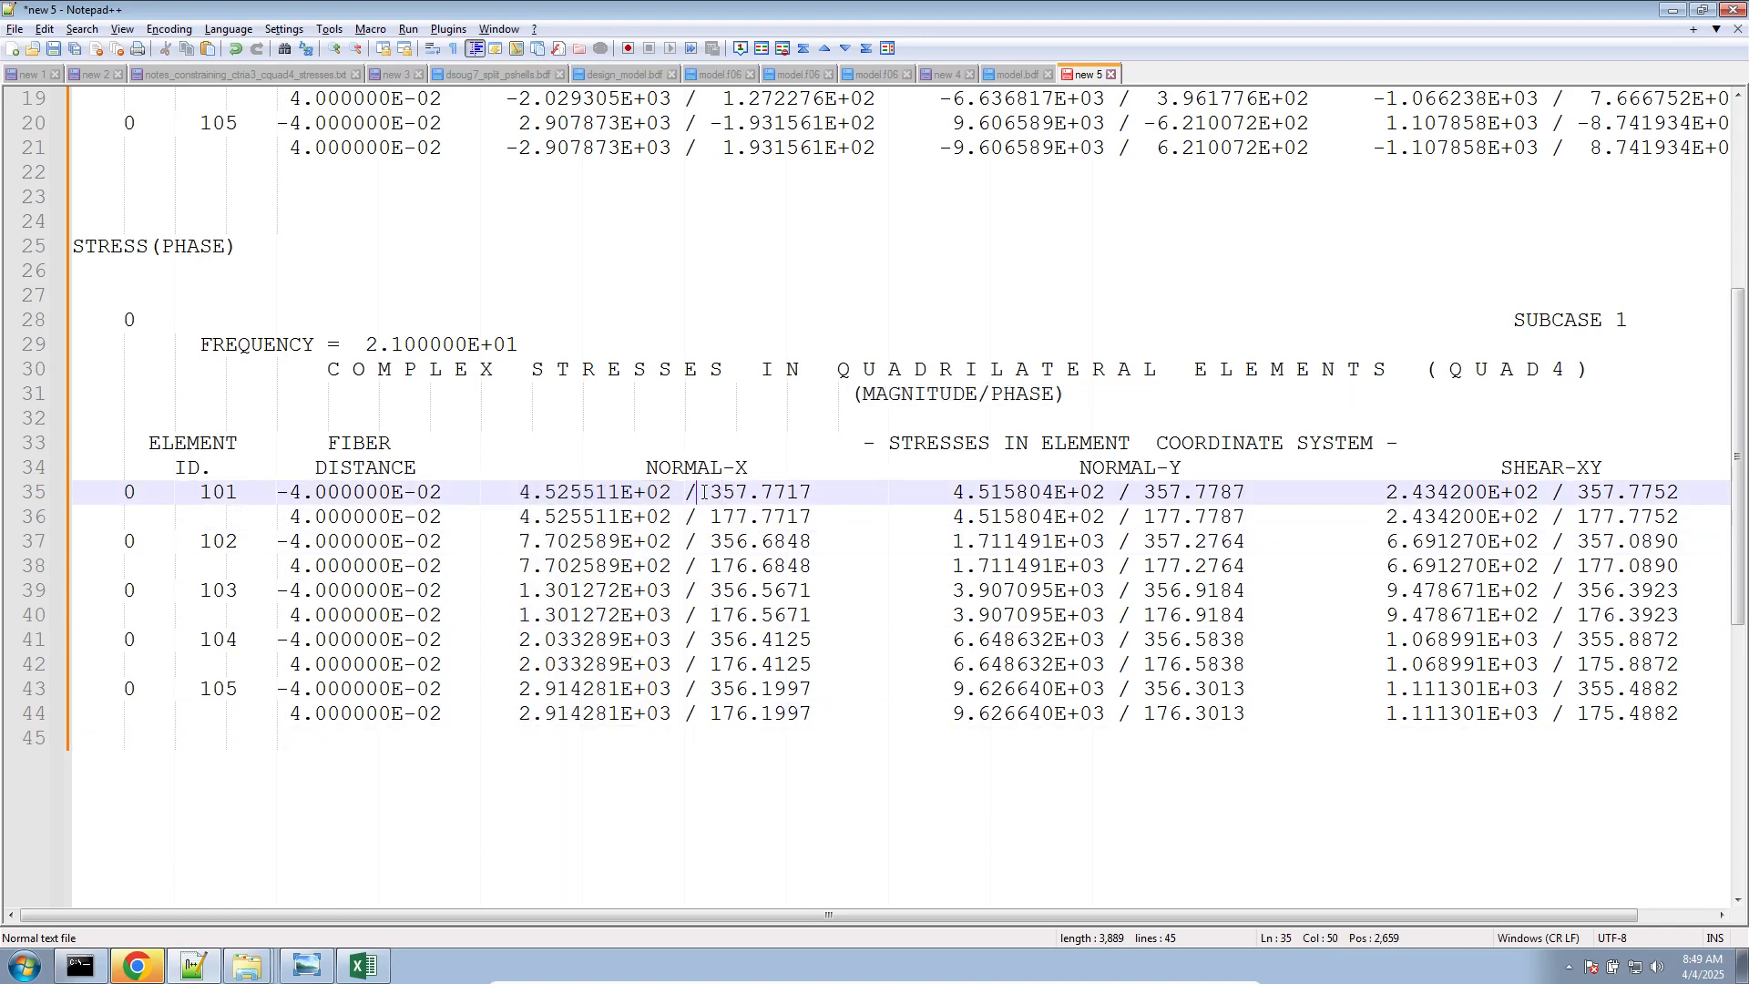
{"action": "left_click_drag", "start_coordinate": [701, 493], "coordinate": [806, 723]}
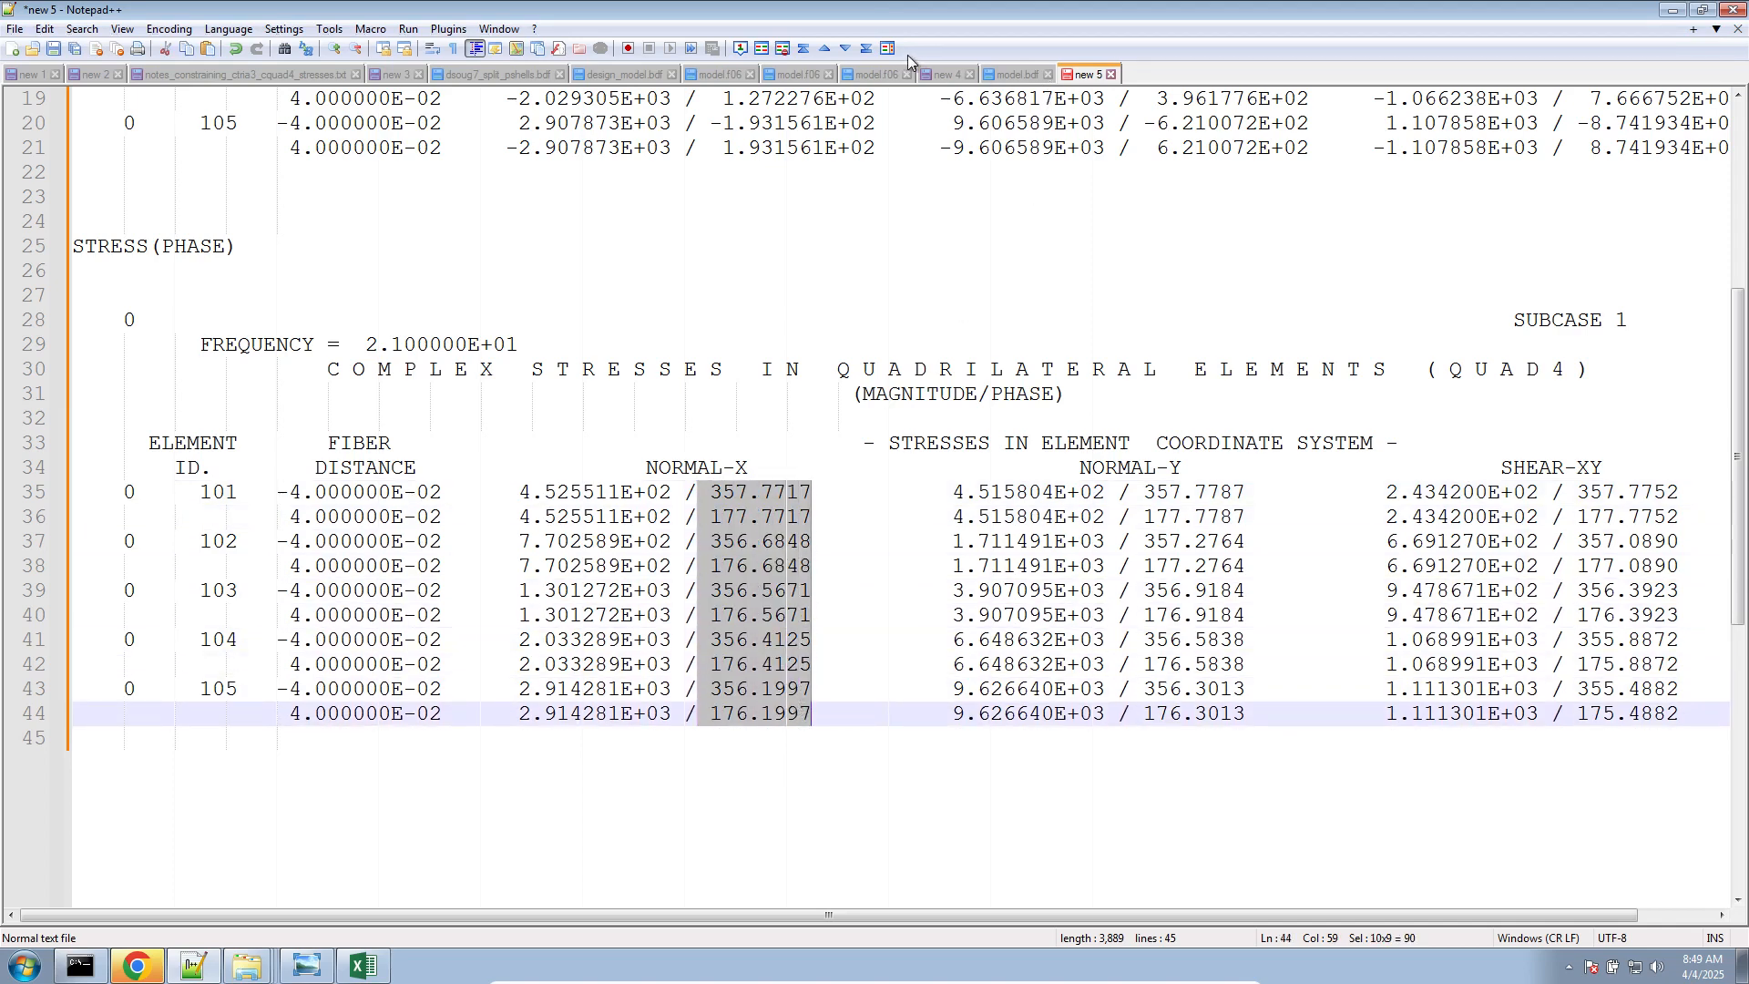
Find the FREQUENCY STRESS RESPONSES table near the end of model.f06 and highlight the B4, B5 and B6 values at 2.0000E+01 and 2.1000E+01
{"action": "left_click", "coordinate": [873, 77]}
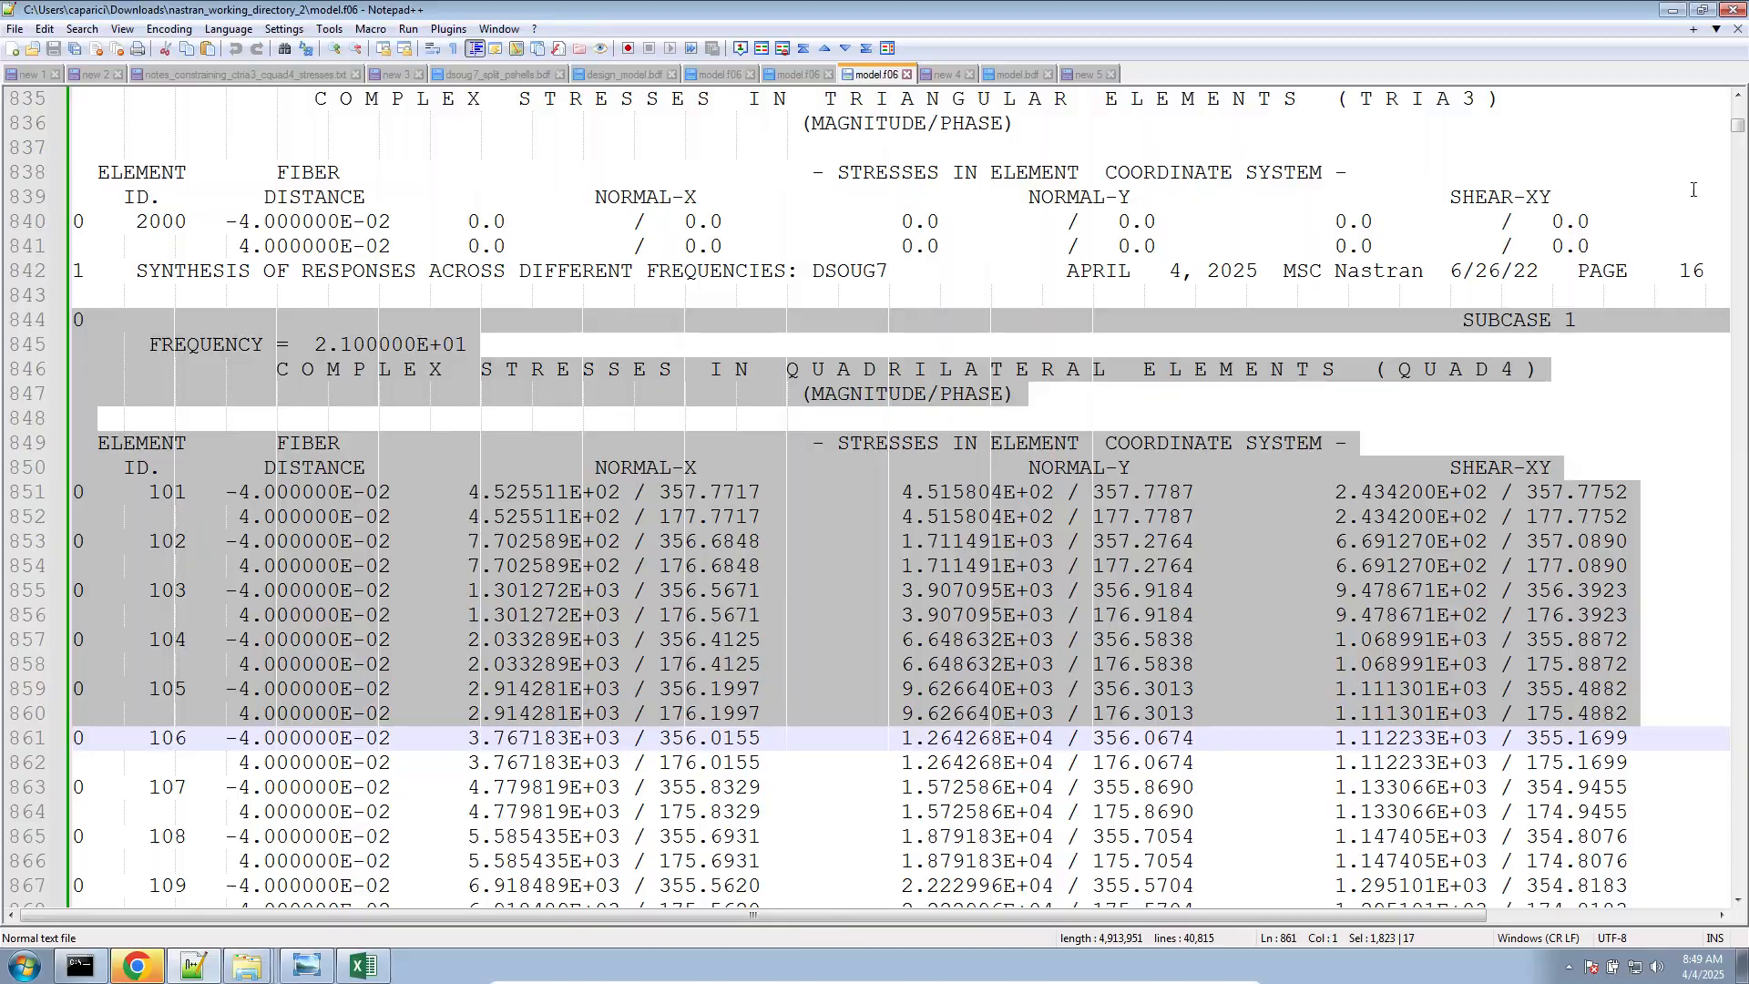
{"action": "left_click_drag", "start_coordinate": [1736, 130], "coordinate": [1717, 887]}
{"action": "scroll", "coordinate": [1353, 791], "scroll_direction": "up", "scroll_amount": 20}
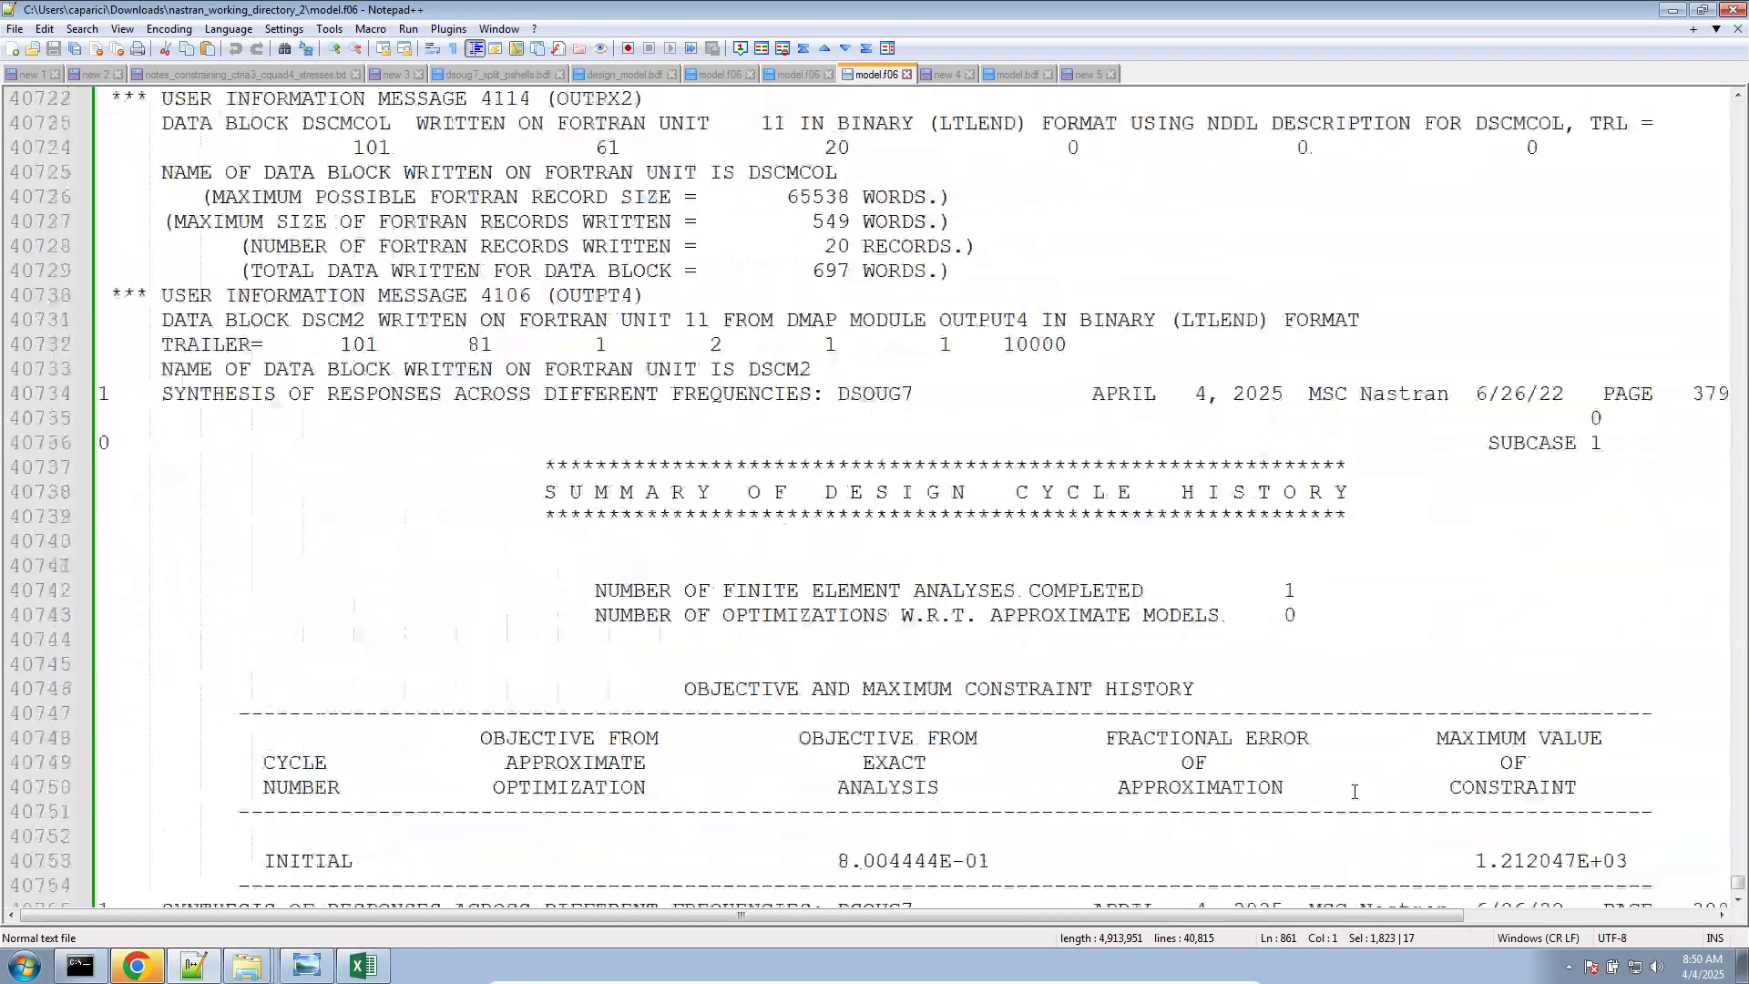
{"action": "scroll", "coordinate": [1354, 792], "scroll_direction": "up", "scroll_amount": 20}
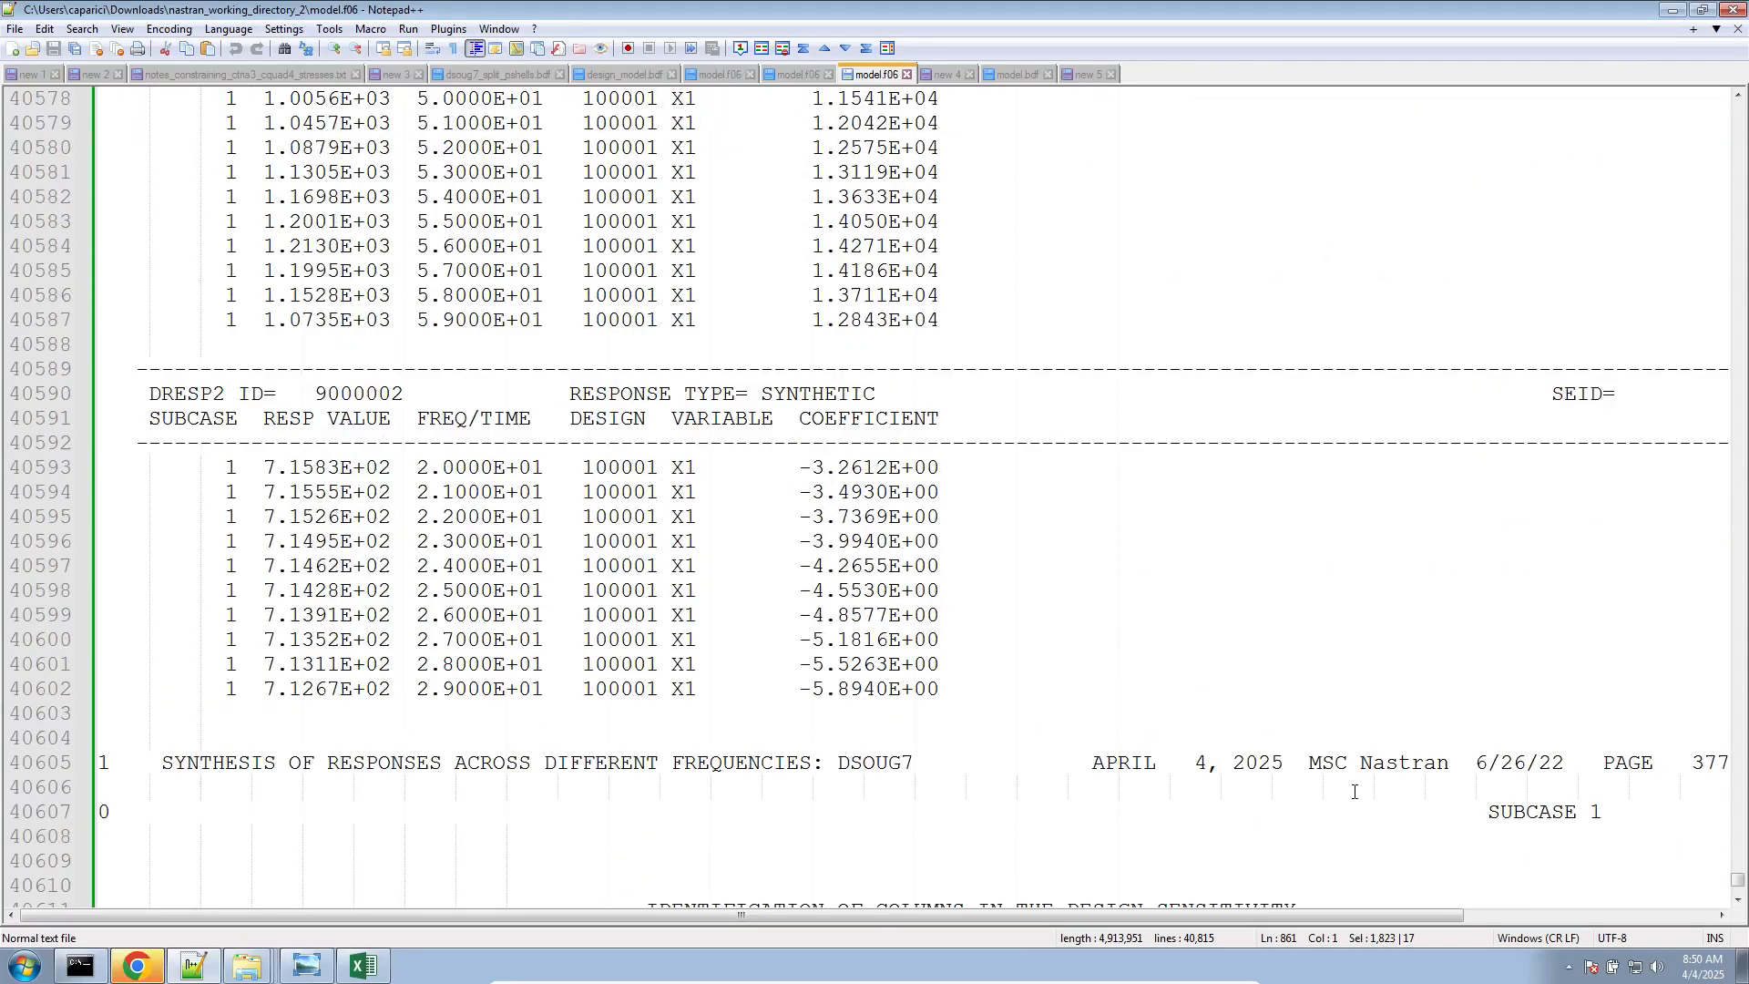
{"action": "scroll", "coordinate": [1354, 792], "scroll_direction": "up", "scroll_amount": 20}
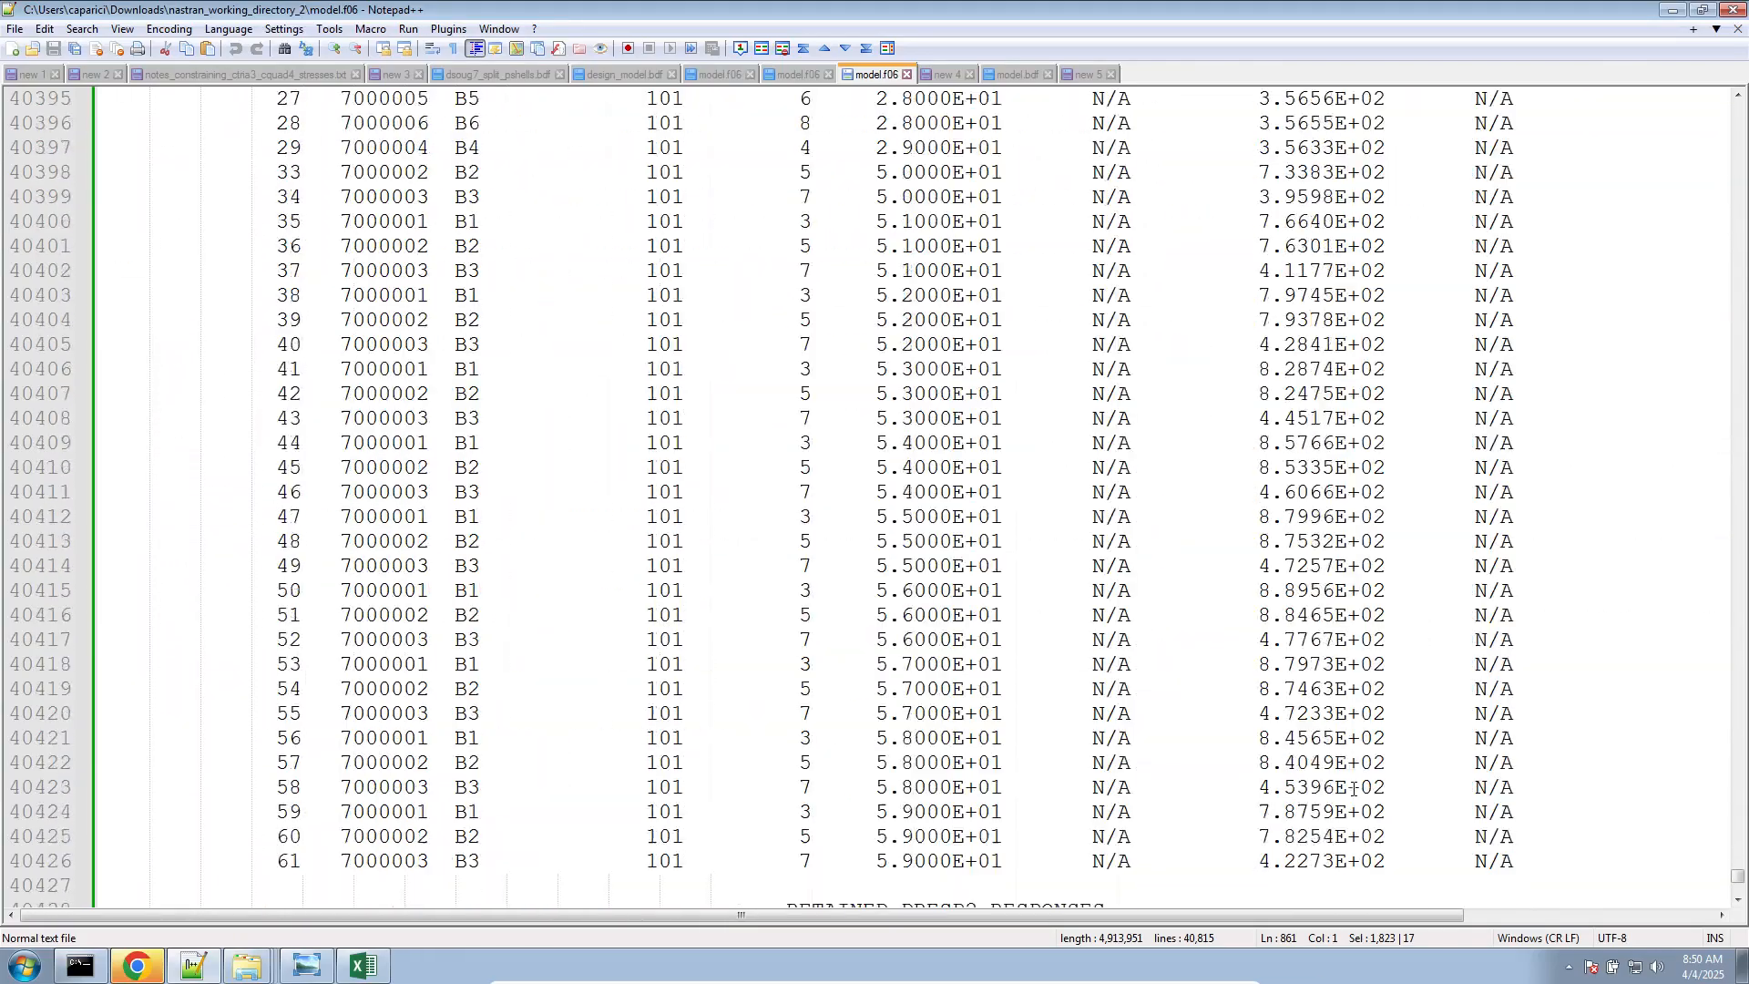
{"action": "scroll", "coordinate": [1353, 791], "scroll_direction": "up", "scroll_amount": 18}
{"action": "scroll", "coordinate": [1227, 406], "scroll_direction": "down", "scroll_amount": 9}
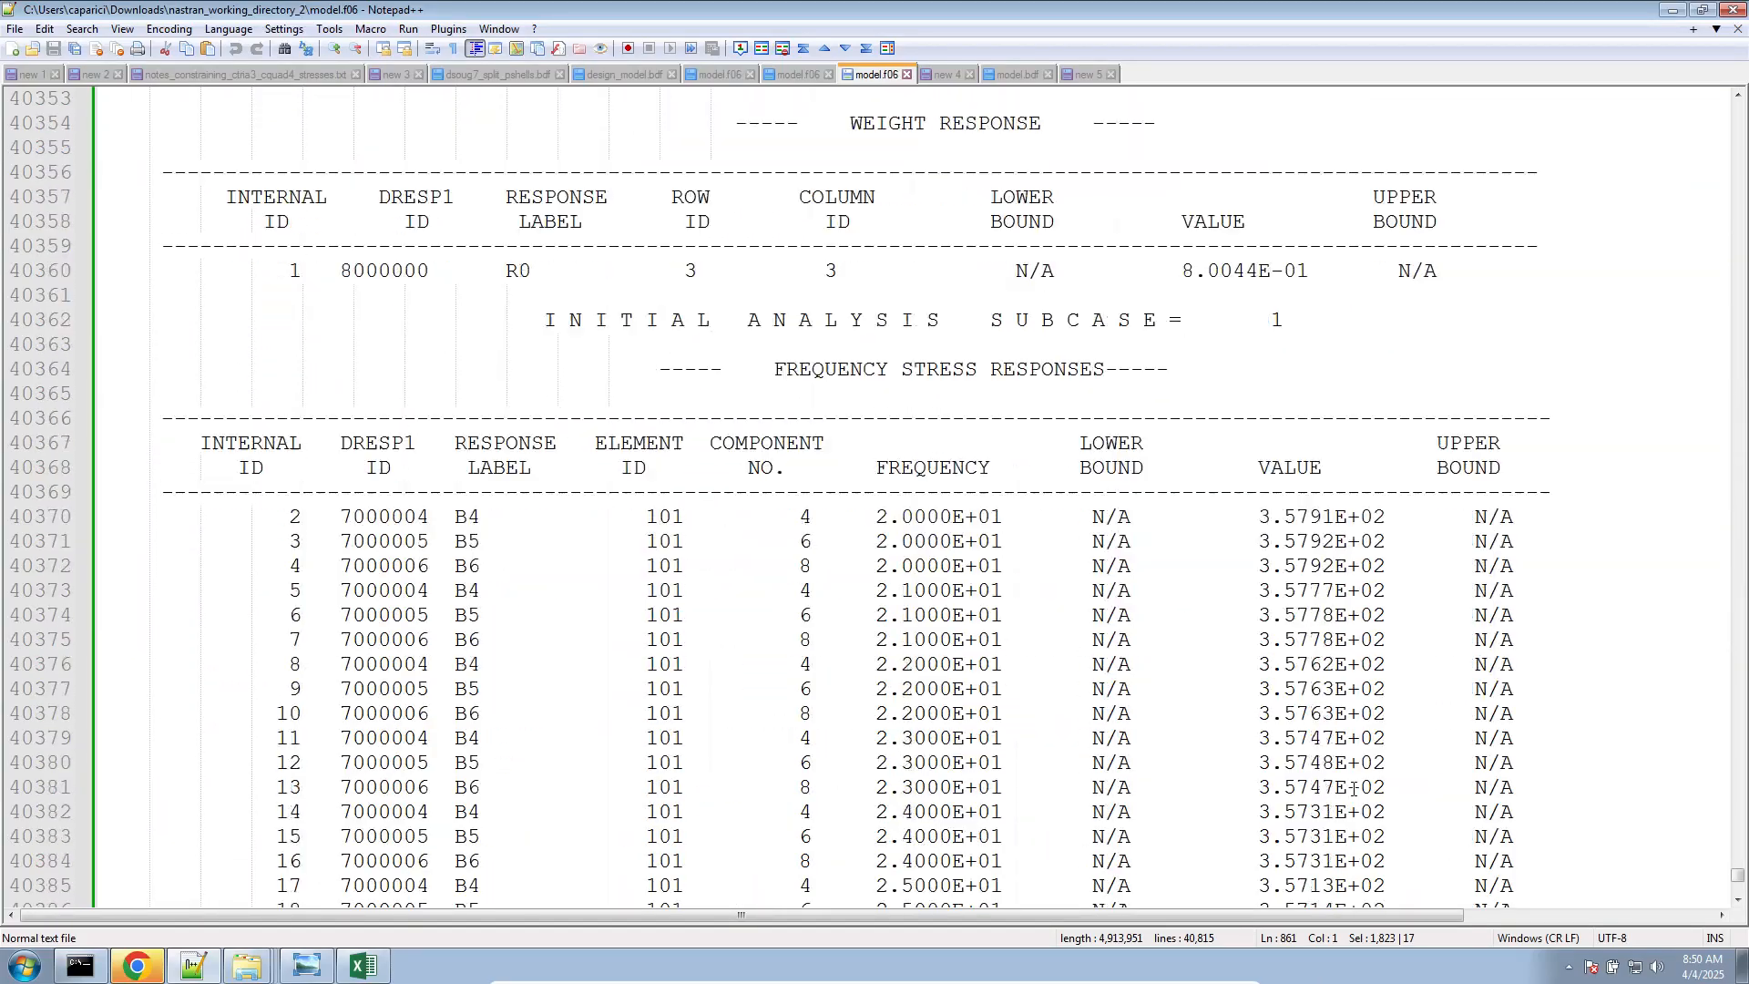
{"action": "left_click", "coordinate": [1250, 369]}
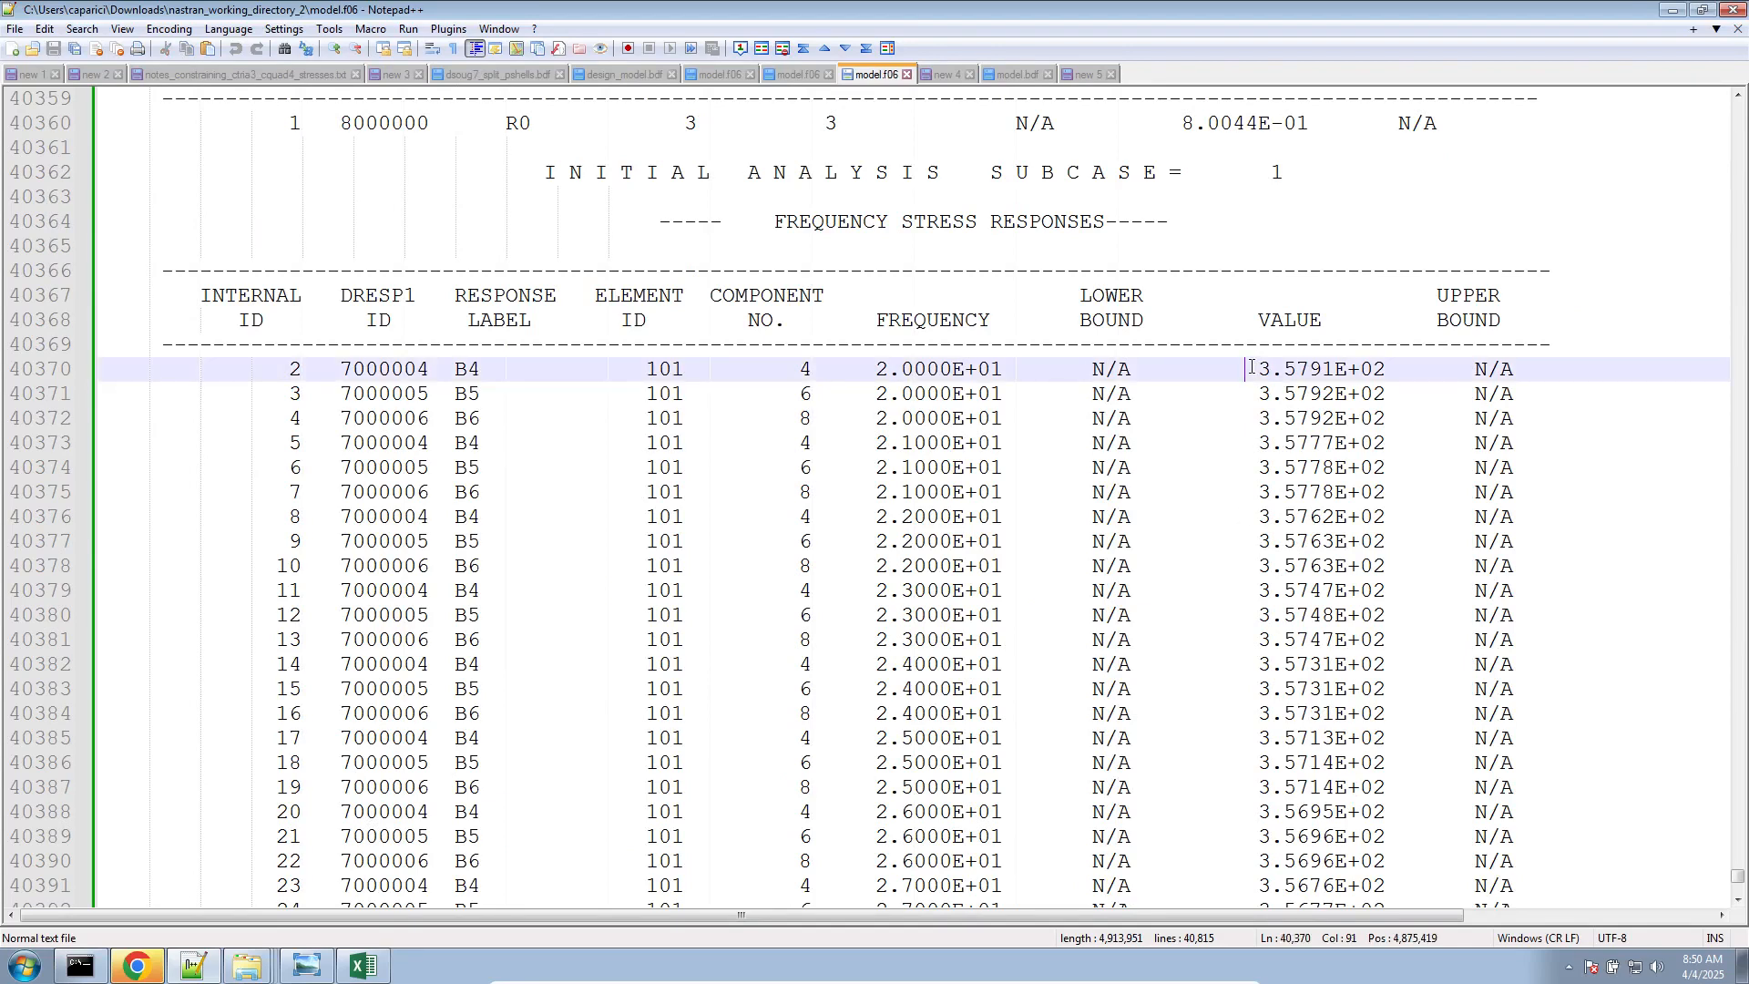
{"action": "left_click_drag", "start_coordinate": [1248, 369], "coordinate": [1376, 433]}
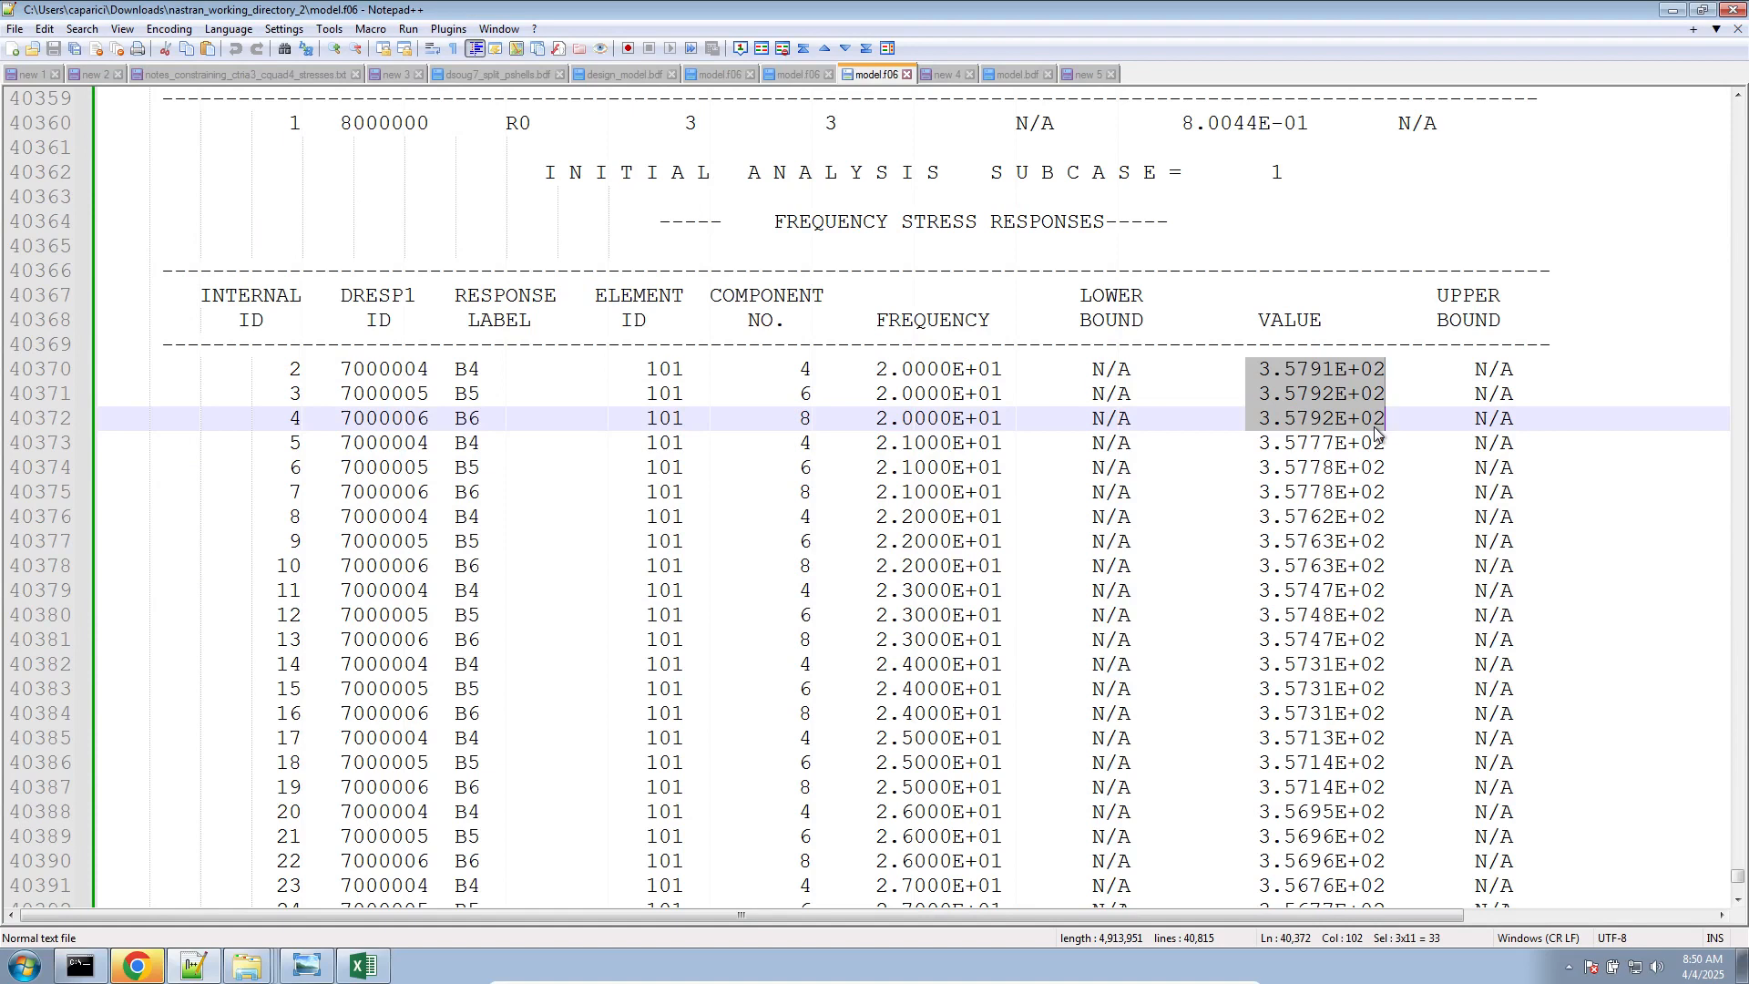
{"action": "left_click_drag", "start_coordinate": [1258, 441], "coordinate": [1375, 499]}
In the RETAINED DRESP2 RESPONSES table of model.f06, highlight the R1 values and then the R2 values as column blocks
{"action": "scroll", "coordinate": [1376, 498], "scroll_direction": "down", "scroll_amount": 20}
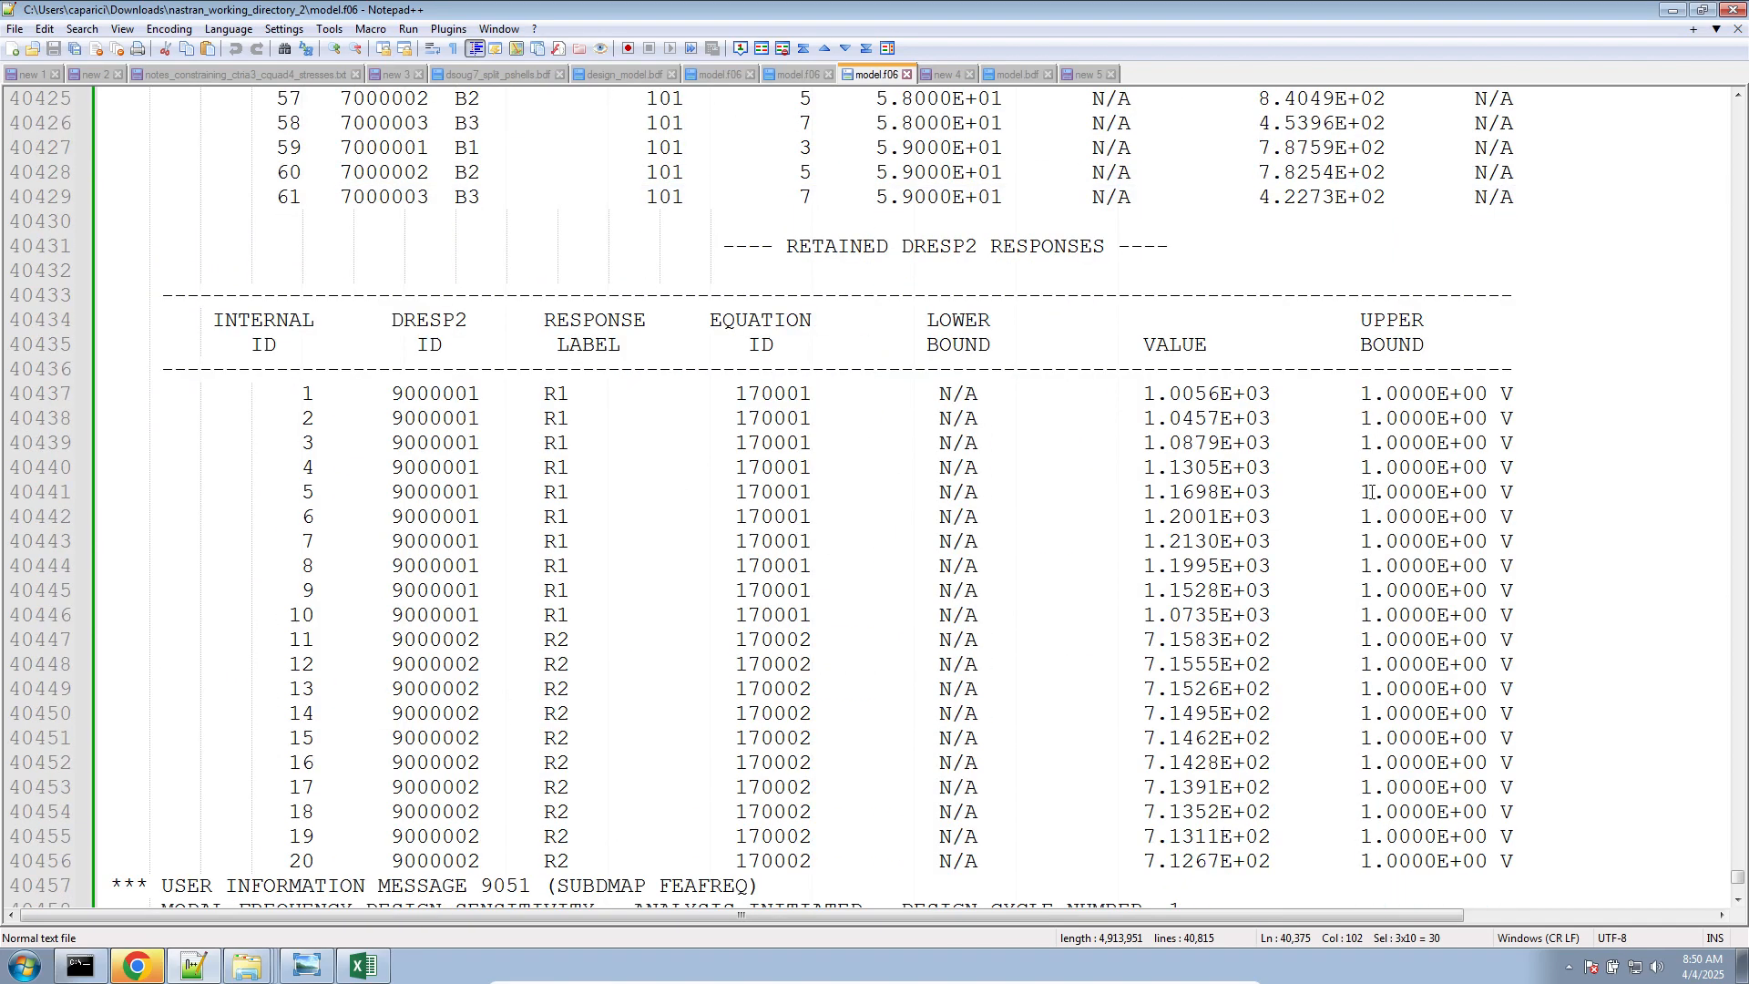
{"action": "left_click", "coordinate": [1144, 395]}
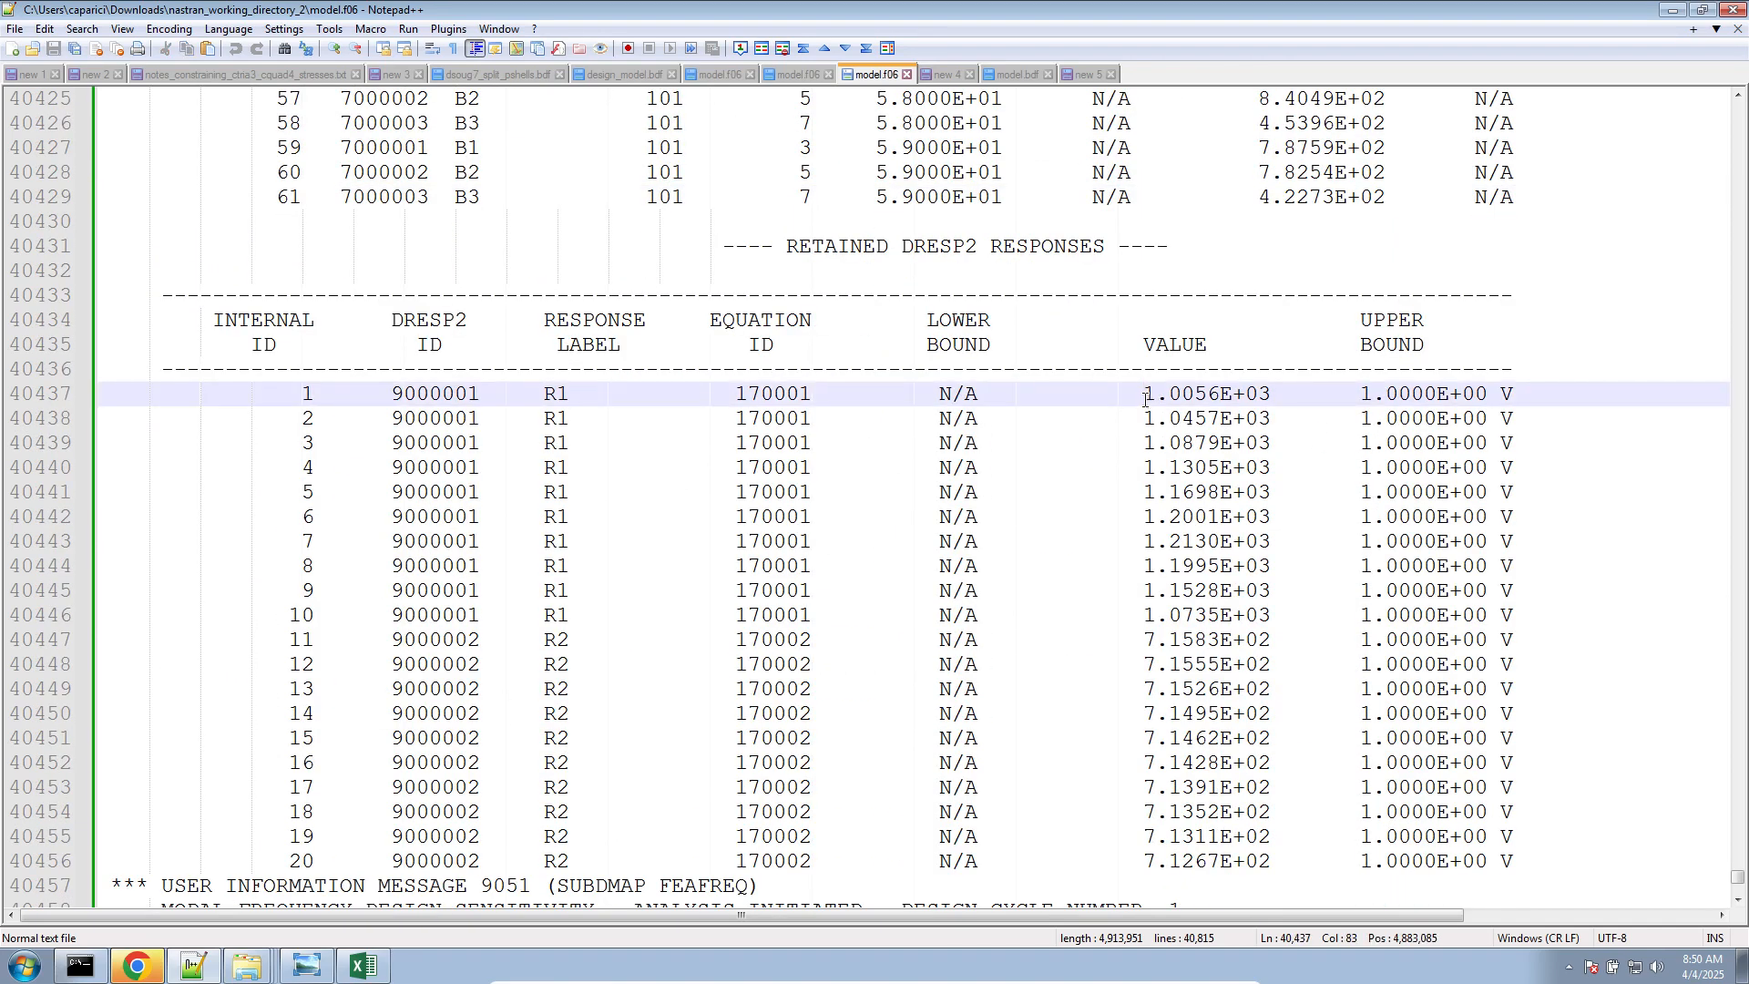
{"action": "left_click_drag", "start_coordinate": [1144, 392], "coordinate": [1270, 615]}
{"action": "left_click", "coordinate": [1145, 640]}
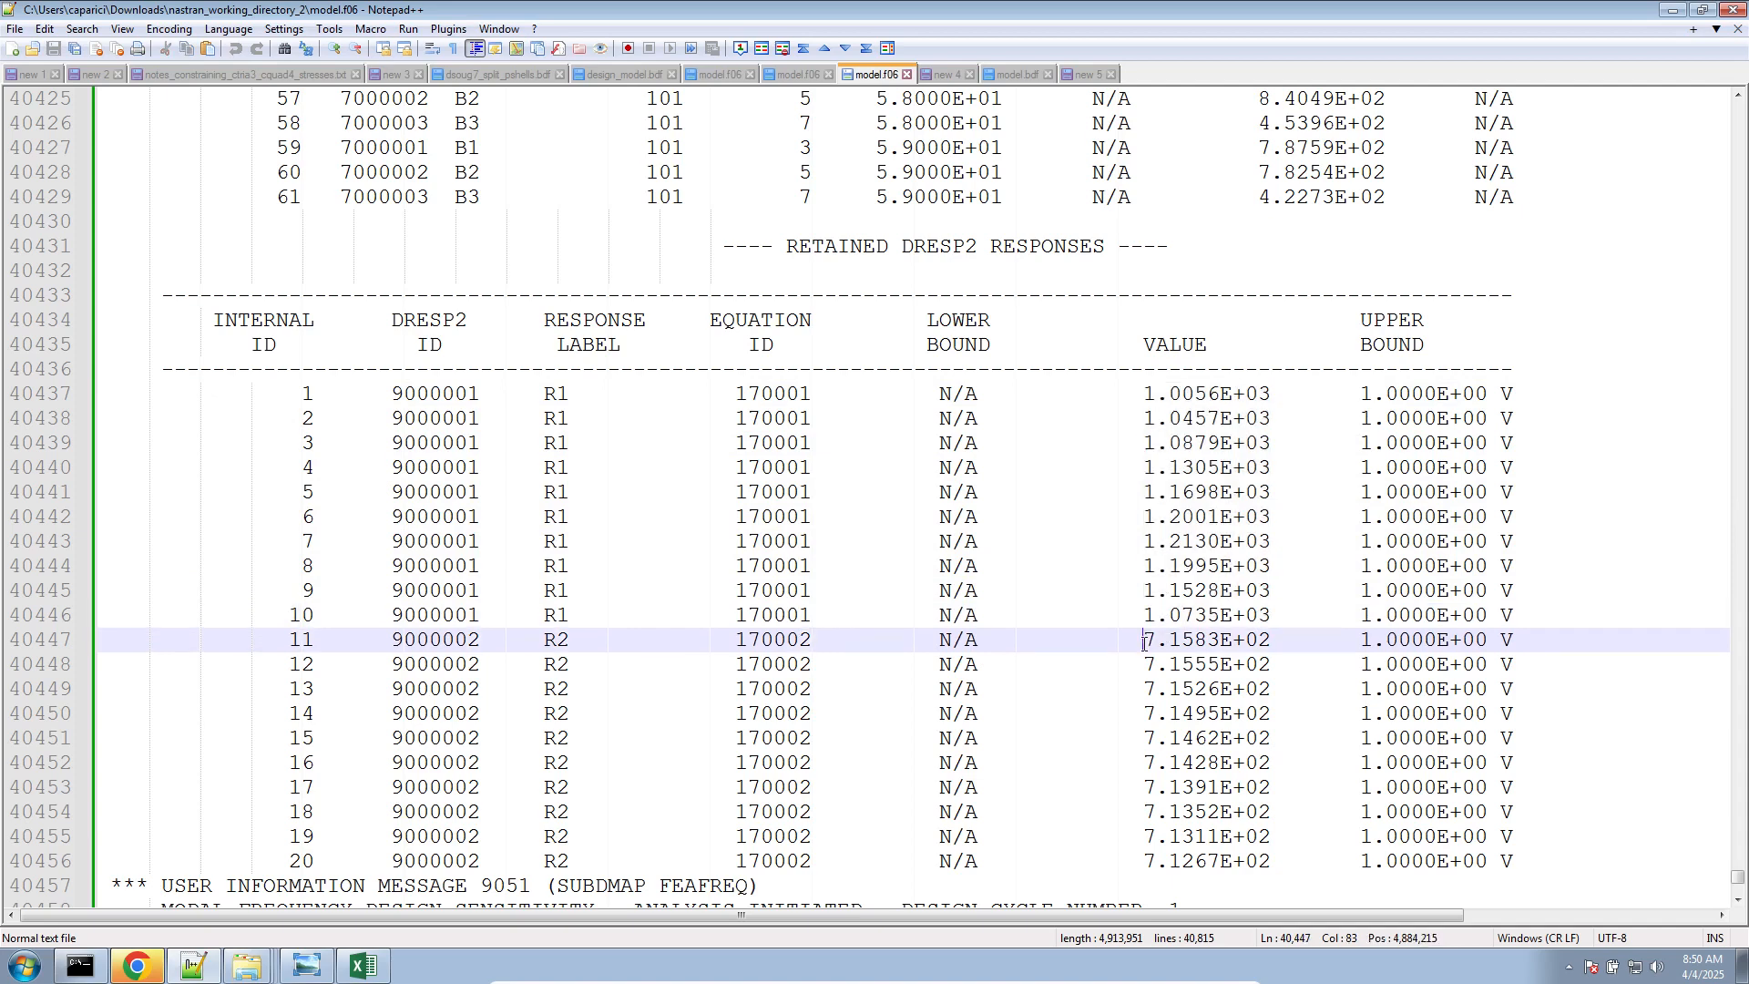
{"action": "left_click_drag", "start_coordinate": [1144, 639], "coordinate": [1273, 858]}
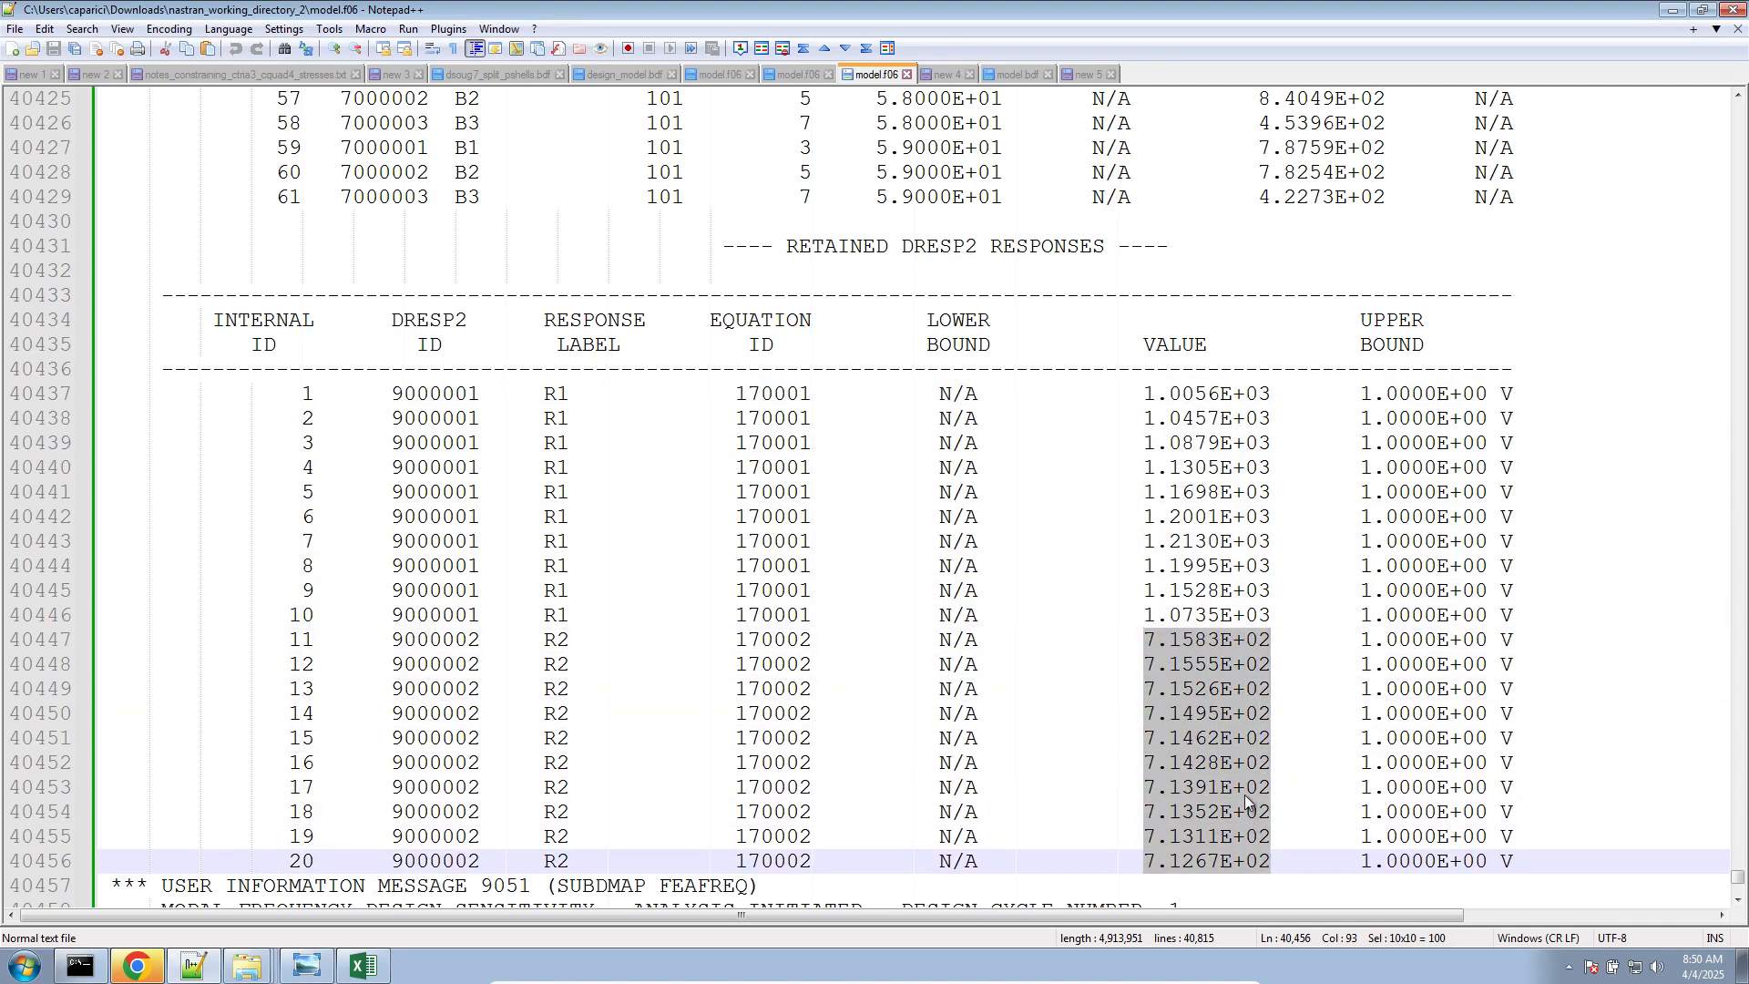
Check model.bdf and the von Mises notes, then switch to Windows Photo Viewer and show the CQUAD4 item code table in cquad4_33.png full screen
{"action": "left_click", "coordinate": [1015, 75]}
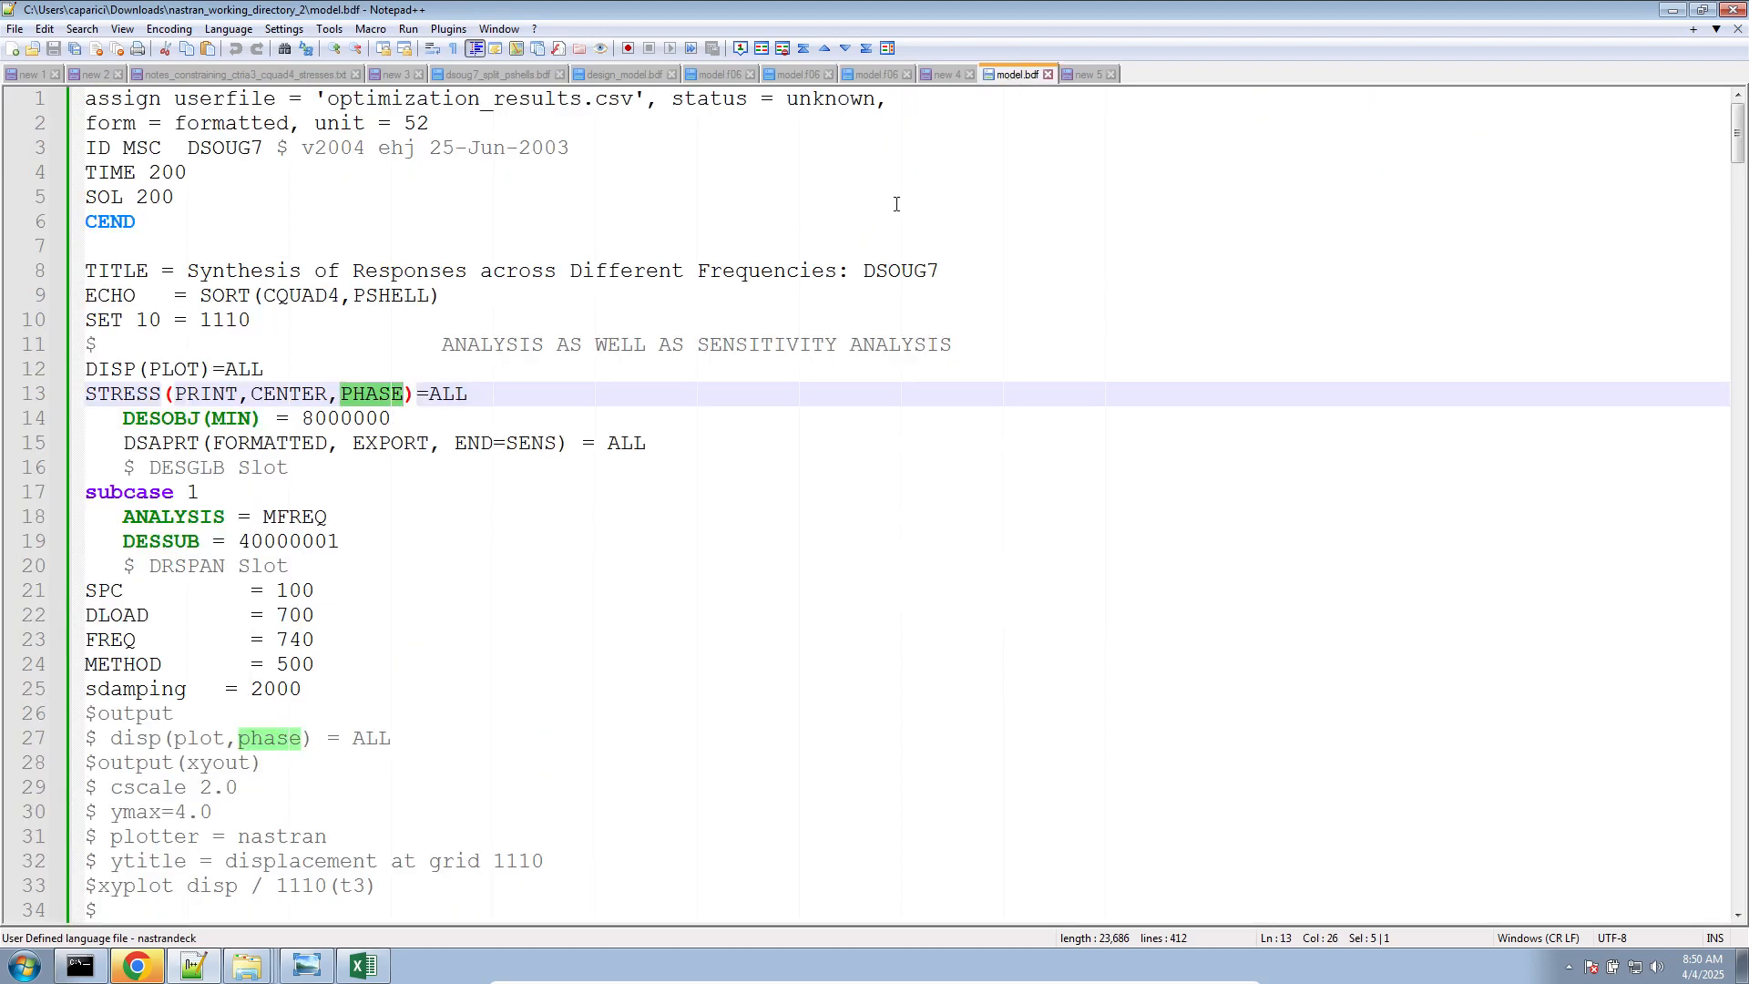
{"action": "left_click", "coordinate": [93, 75]}
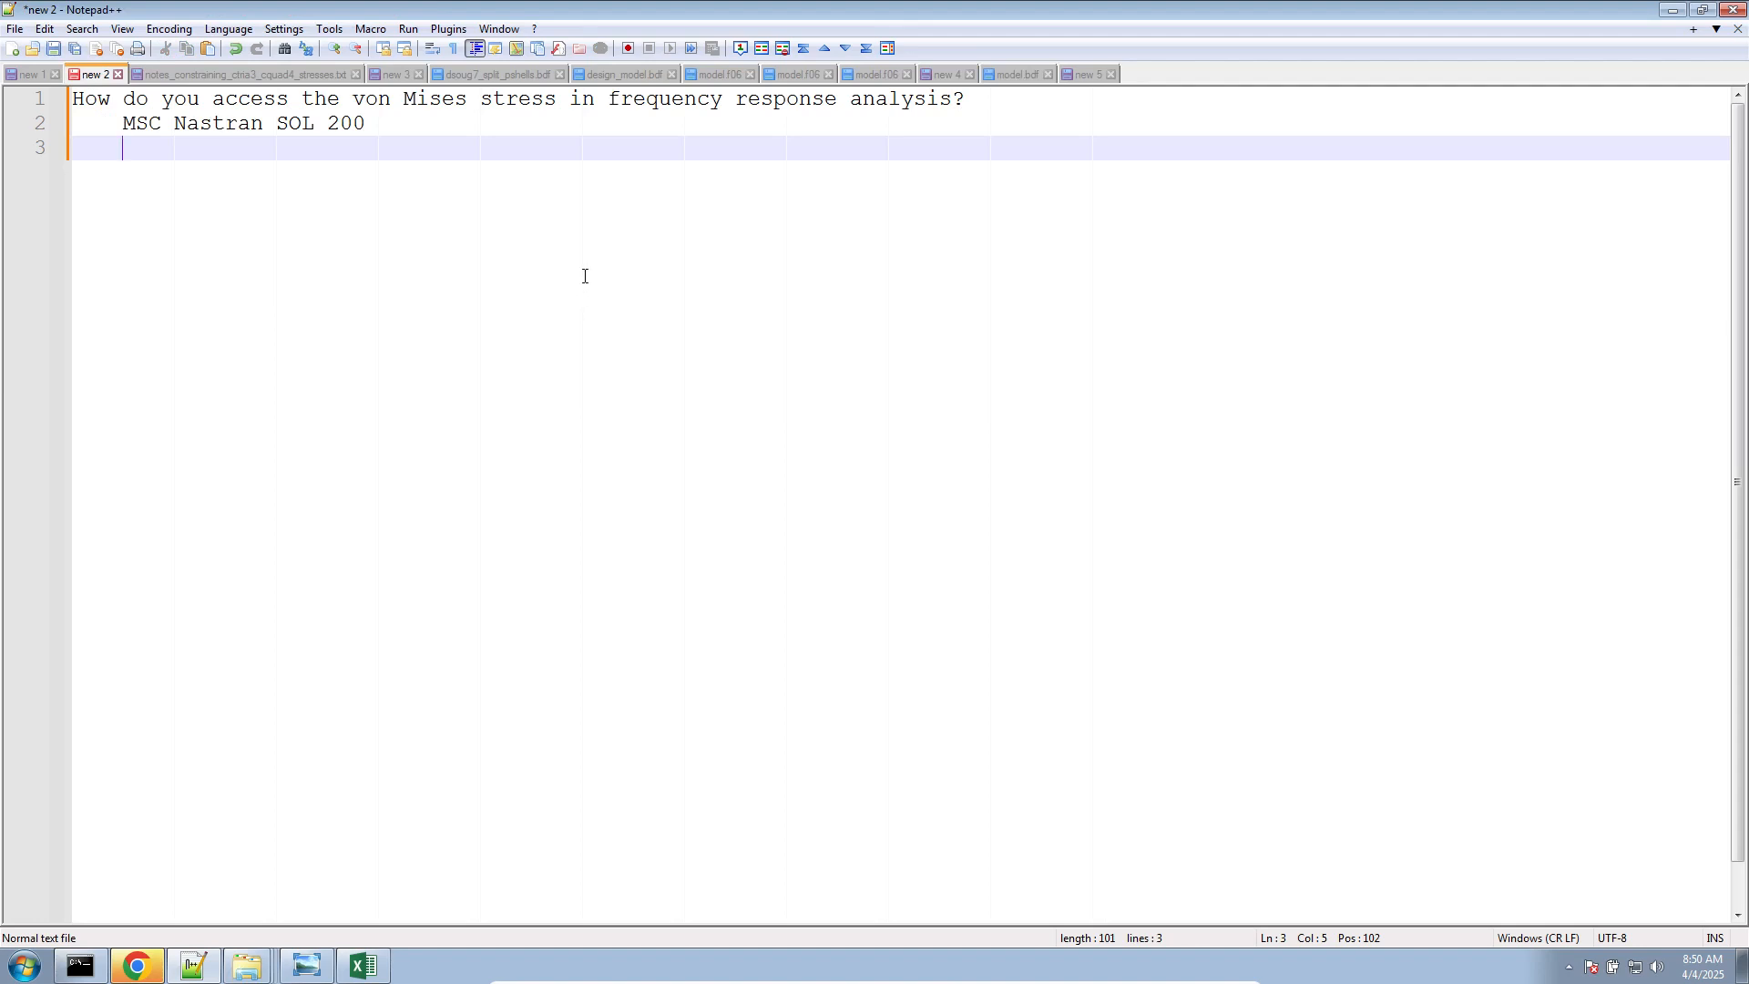
{"action": "left_click", "coordinate": [306, 966]}
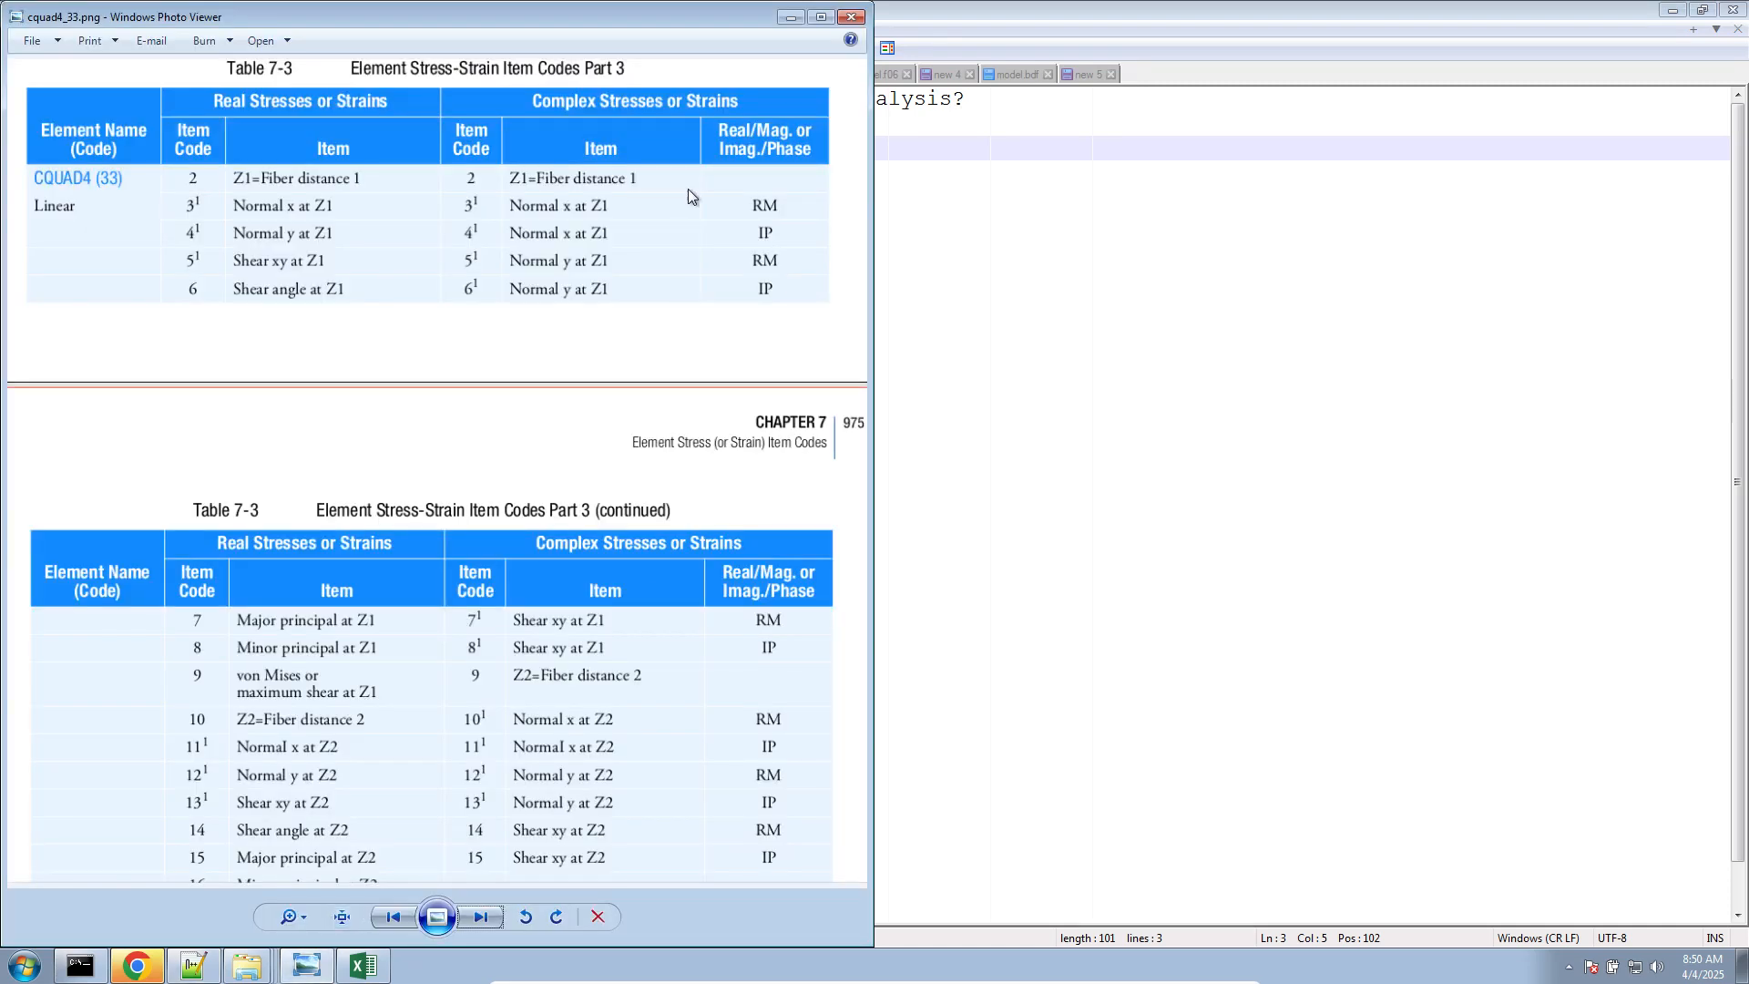
{"action": "left_click_drag", "start_coordinate": [679, 29], "coordinate": [1156, 1]}
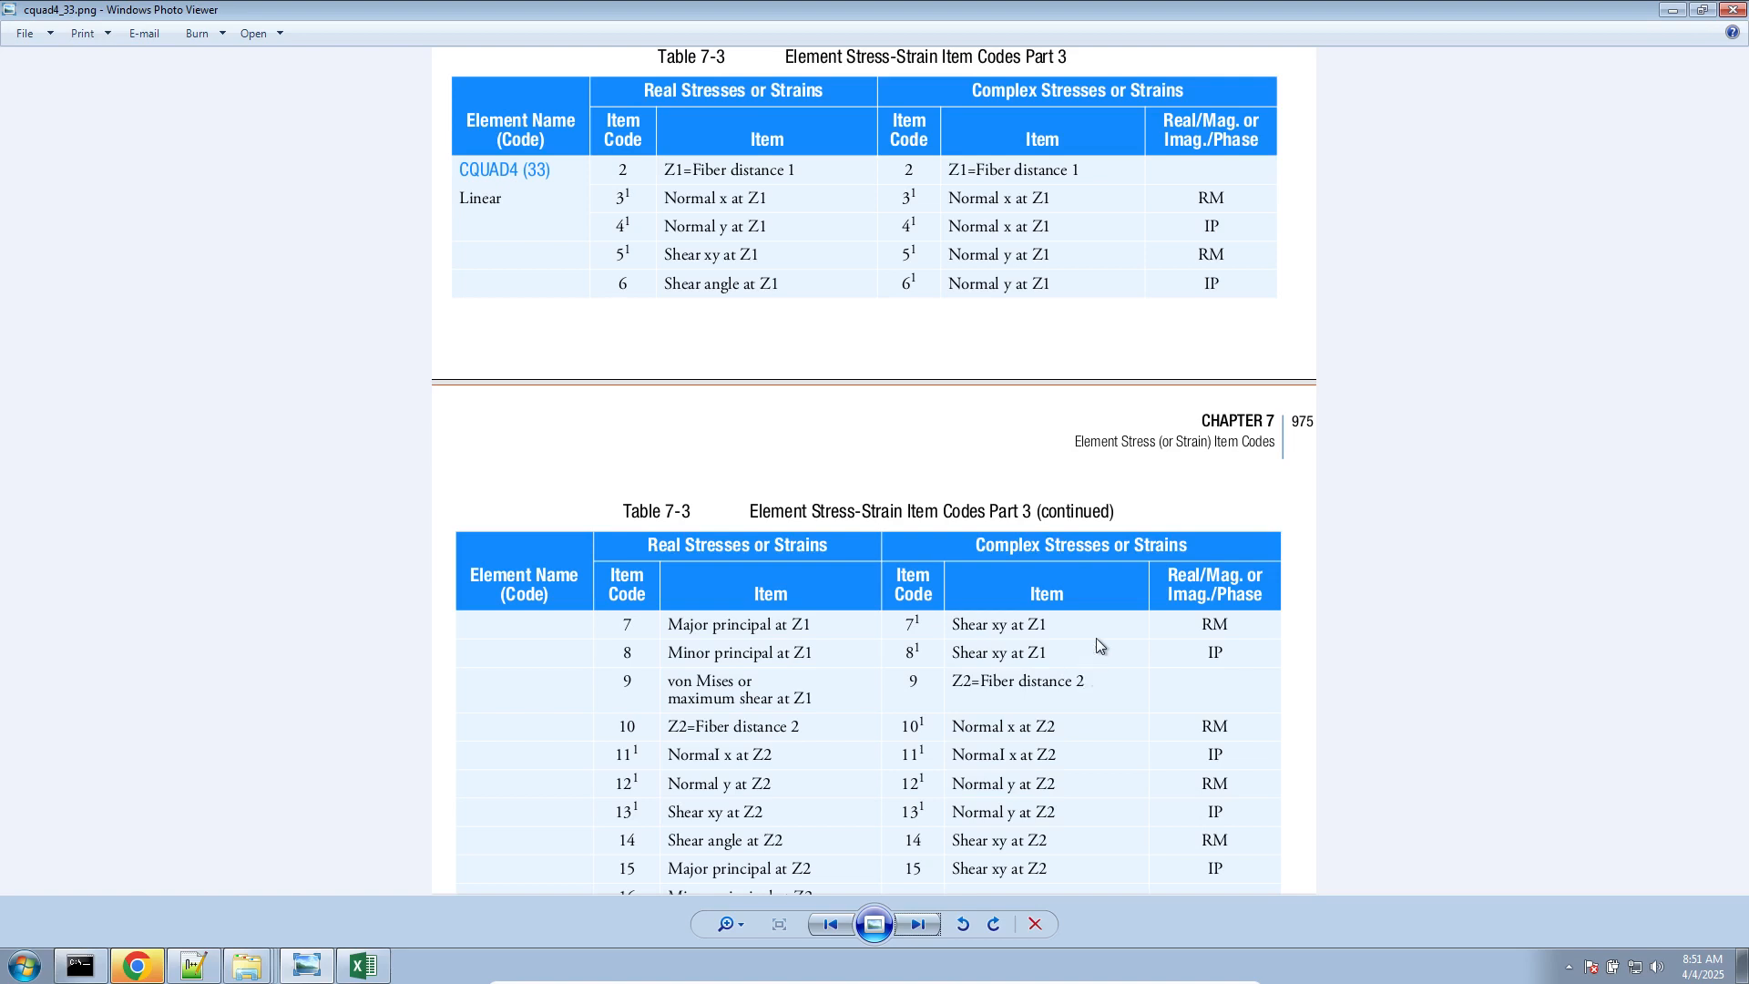
Switch to the SOL 200 Web App in Chrome, review the equation constraints enlarged to 125%, and return to the Notepad++ notes
{"action": "left_click", "coordinate": [136, 966]}
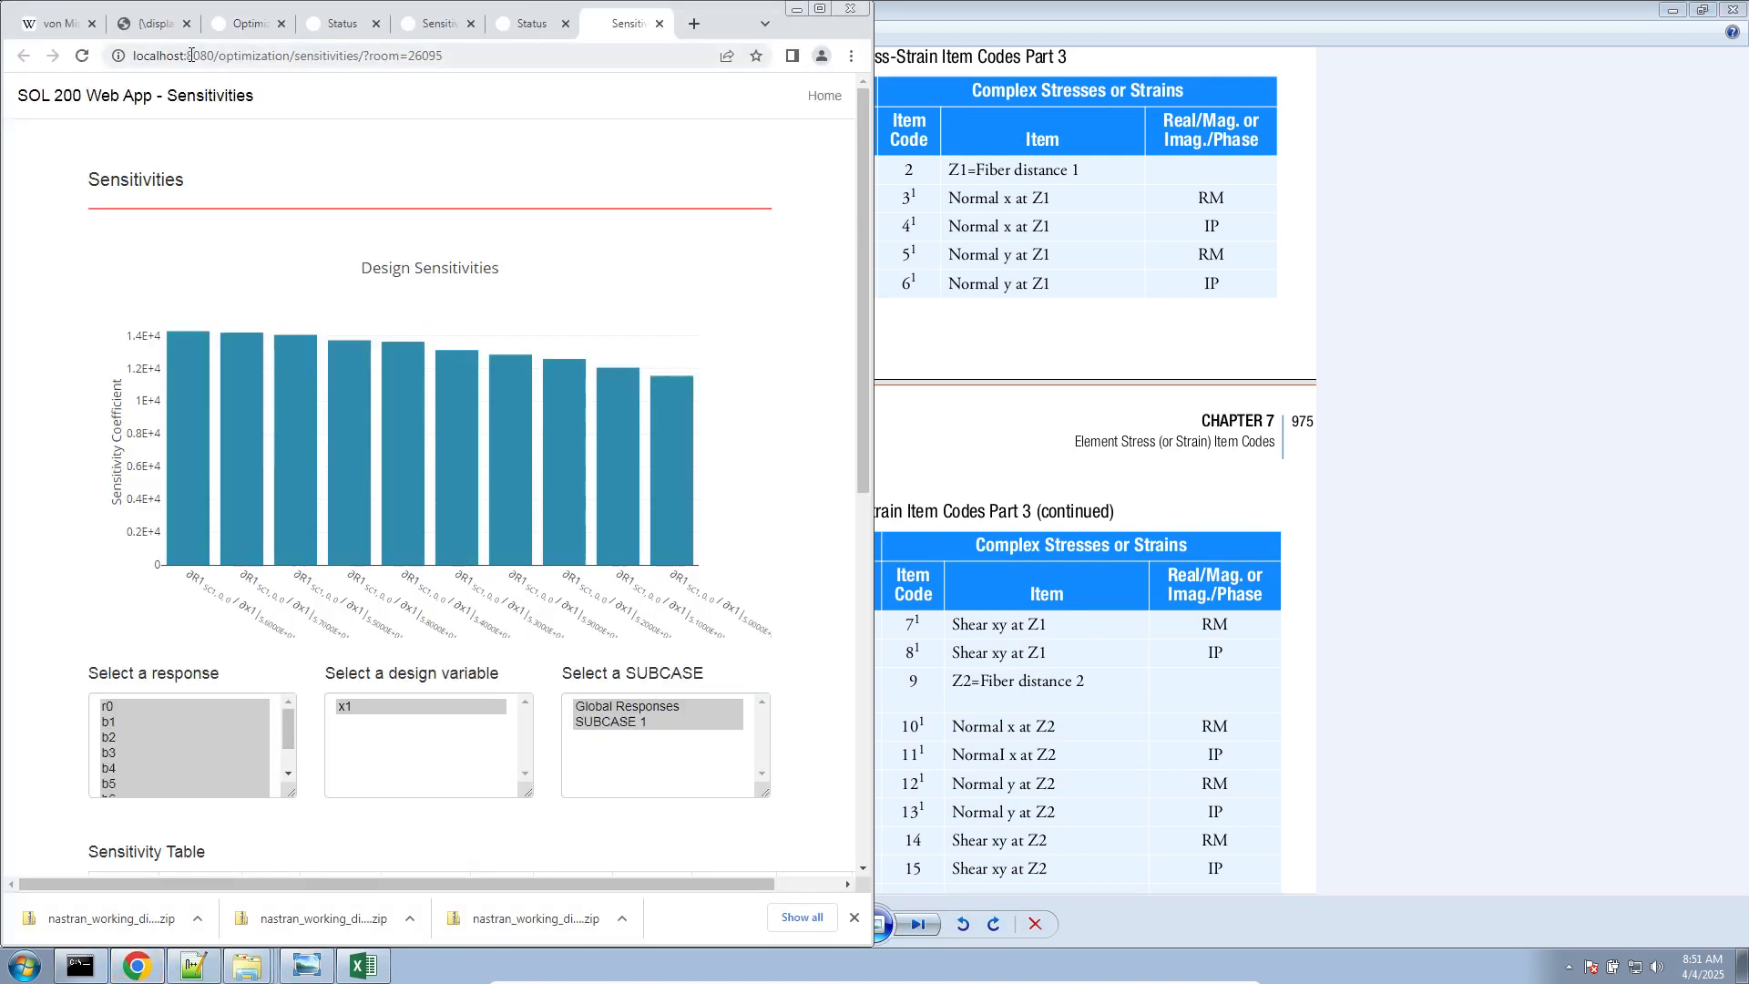
{"action": "left_click", "coordinate": [243, 23]}
{"action": "left_click", "coordinate": [820, 8]}
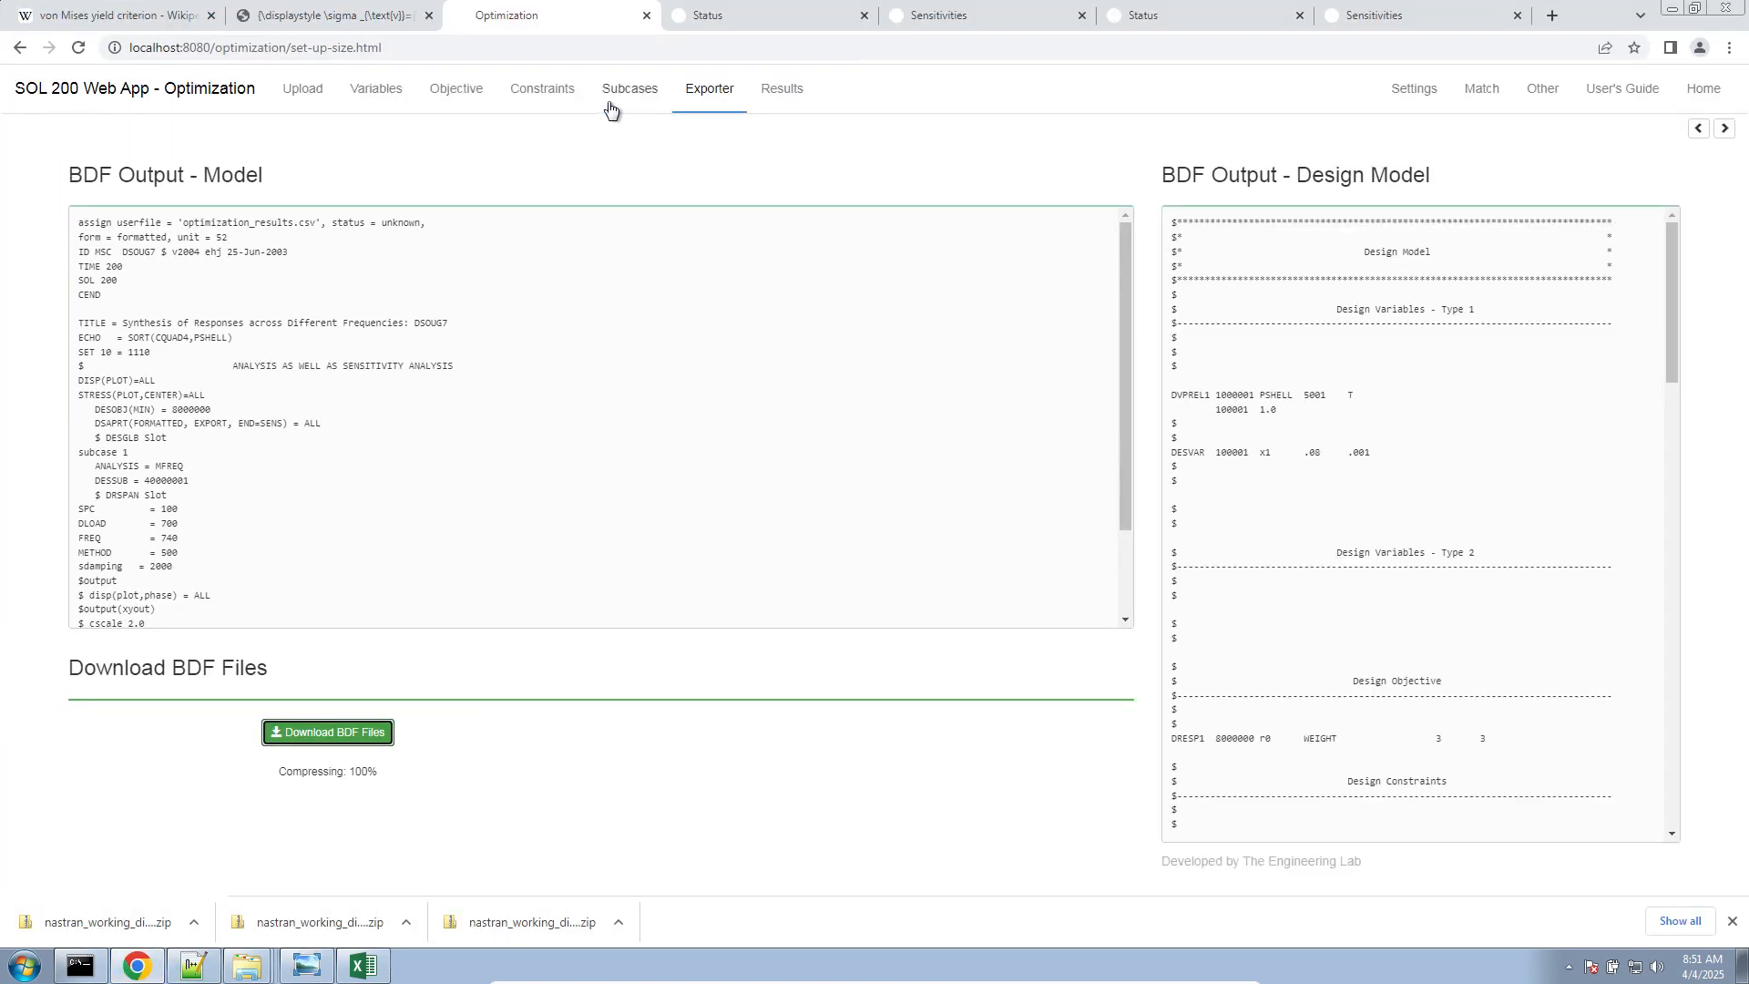
{"action": "left_click", "coordinate": [546, 91]}
{"action": "scroll", "coordinate": [628, 401], "scroll_direction": "down", "scroll_amount": 5}
{"action": "scroll", "coordinate": [644, 574], "scroll_direction": "up", "scroll_amount": 5}
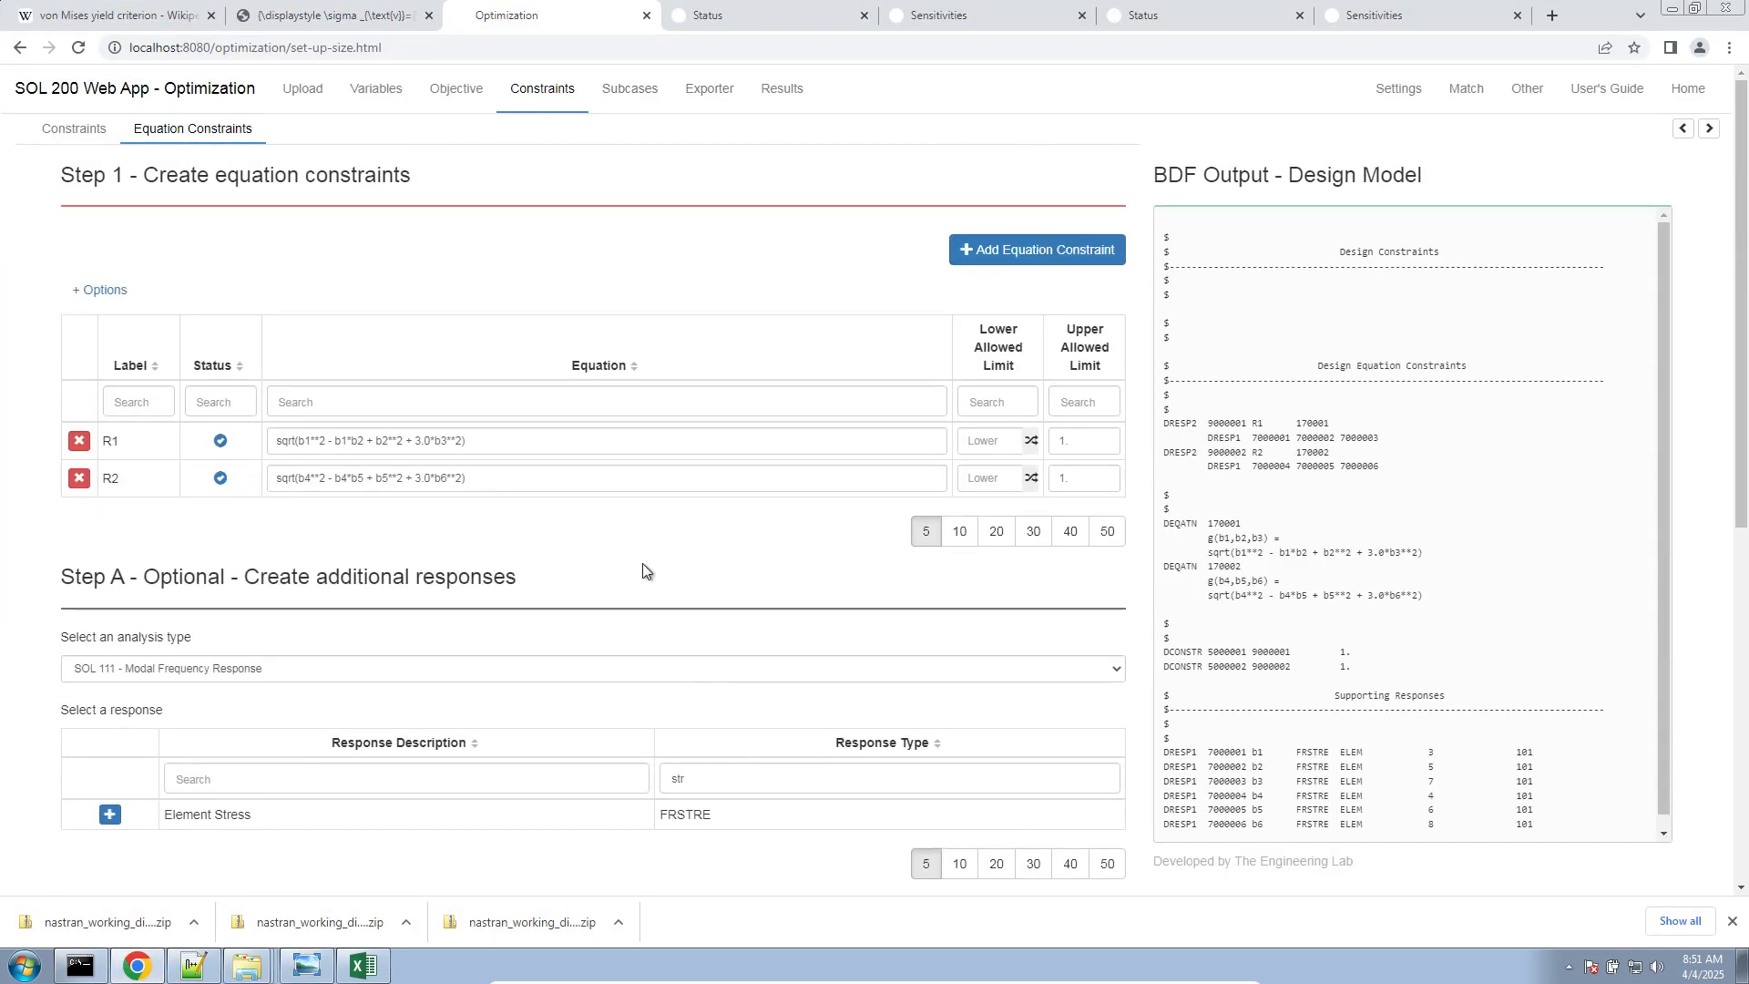
{"action": "key", "text": "ctrl+plus"}
{"action": "key", "text": "ctrl+plus"}
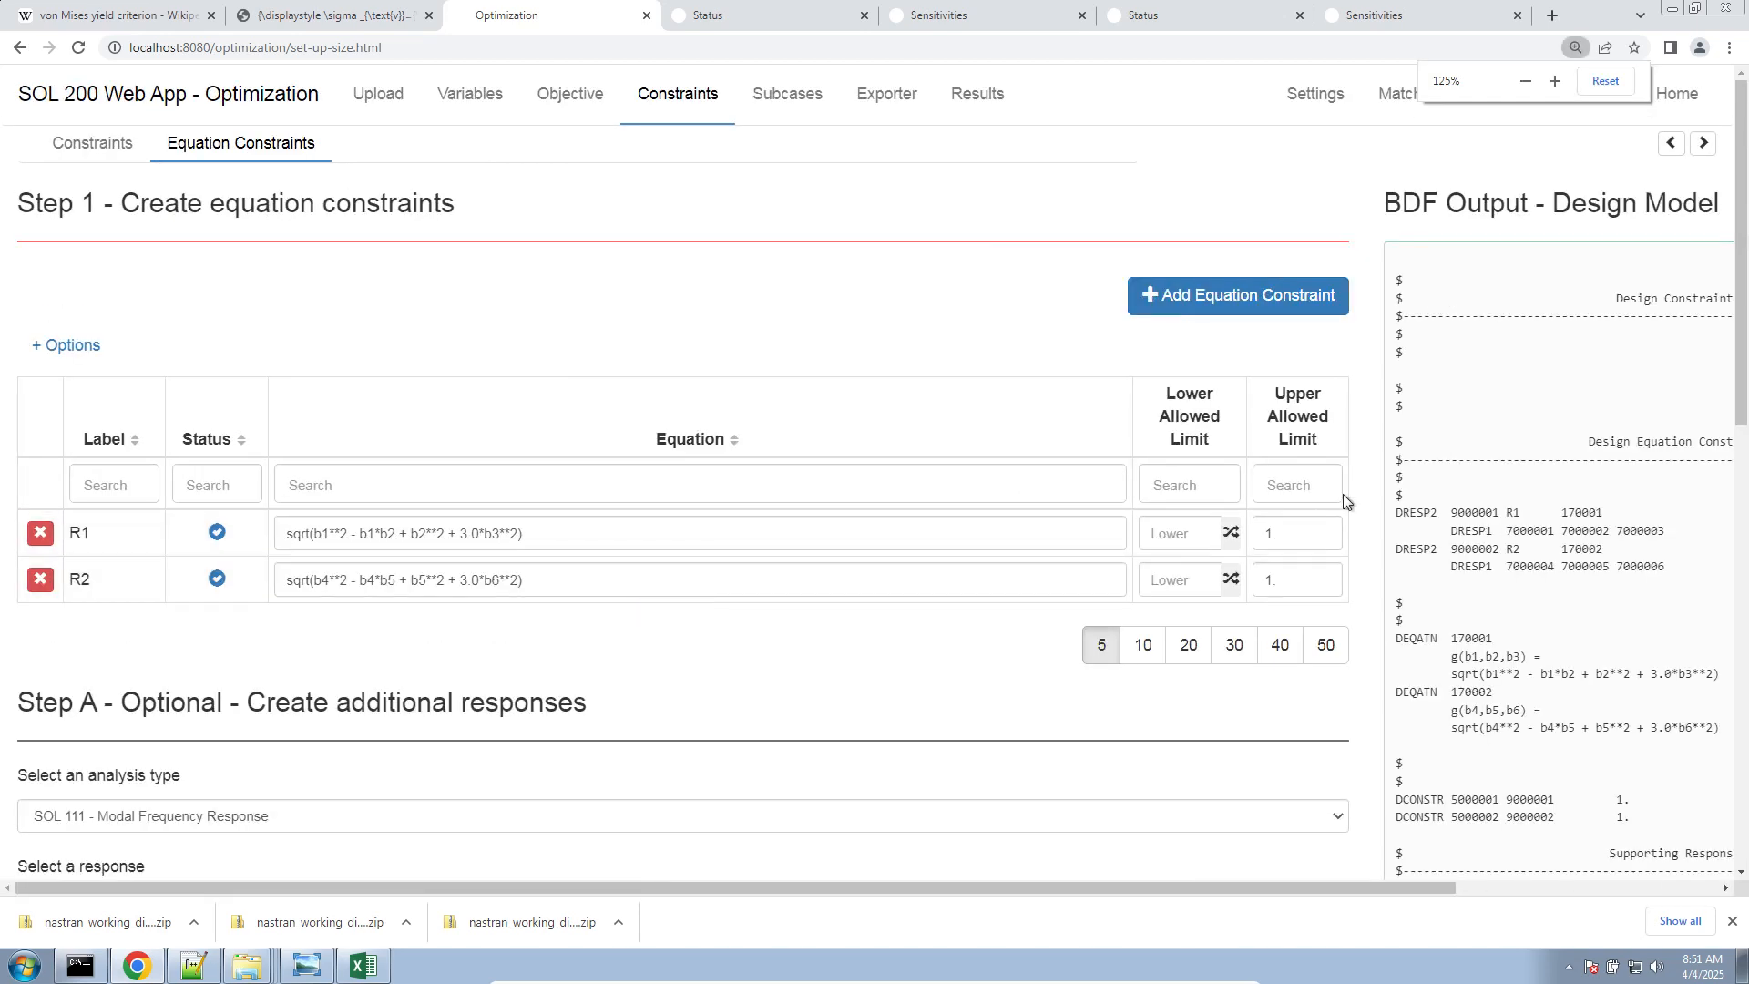
{"action": "left_click", "coordinate": [197, 964]}
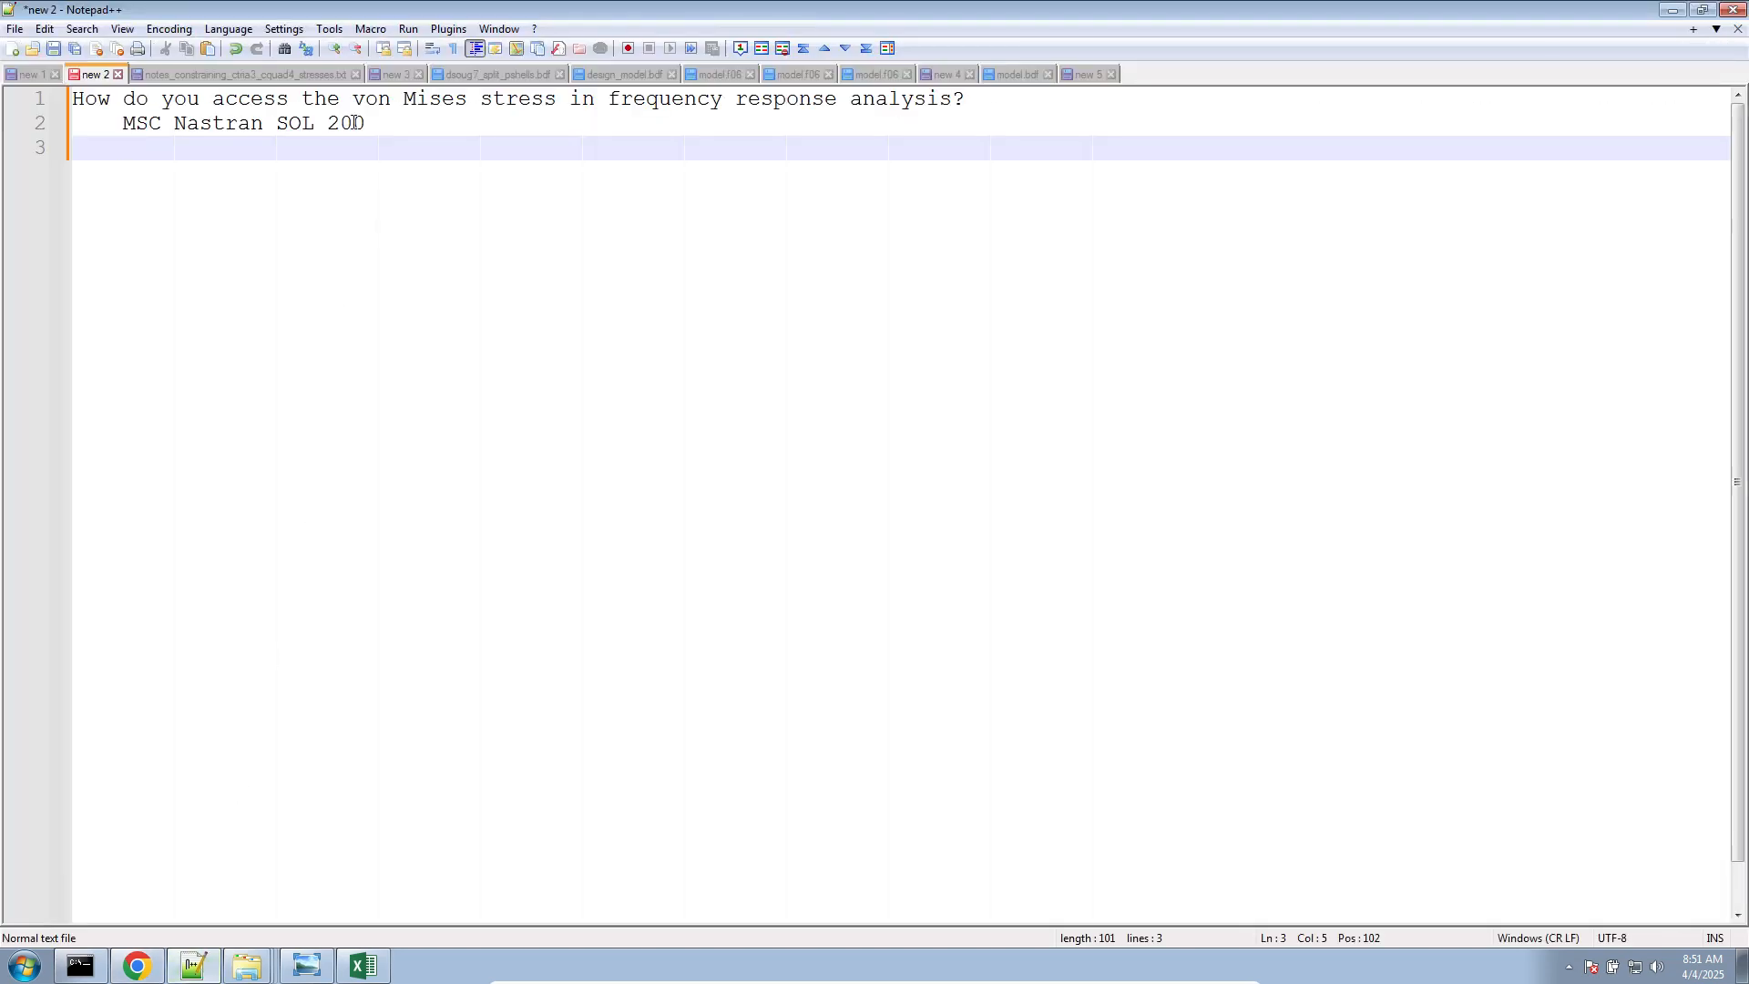